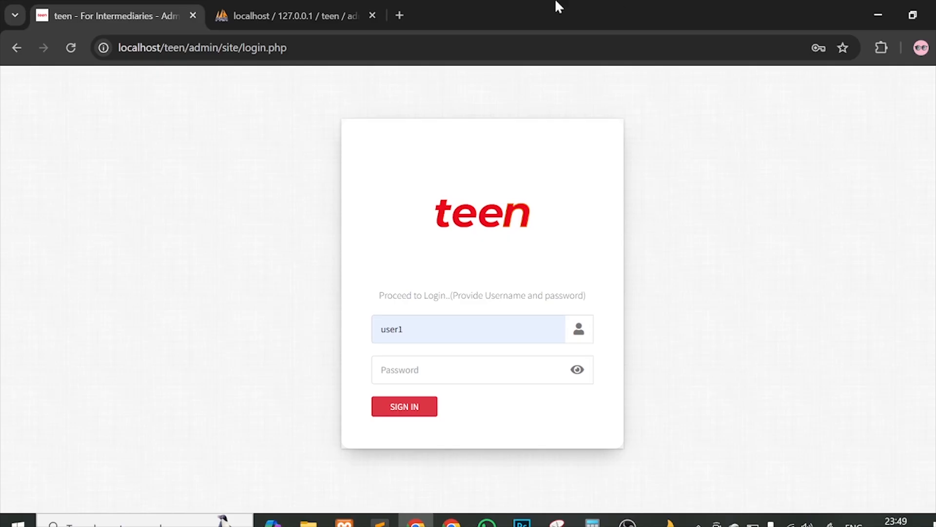
Step: Close the second localhost tab so only the teen admin login page remains
{"action": "left_click", "coordinate": [372, 15]}
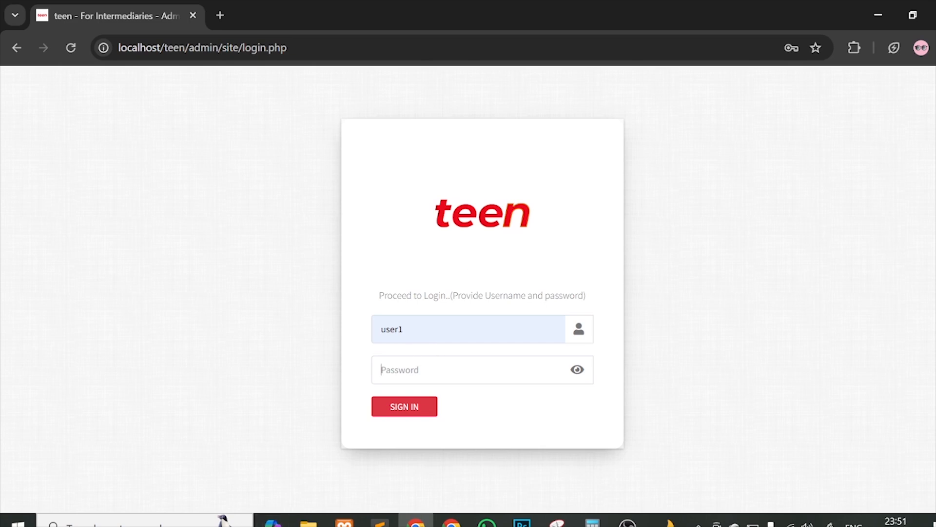
Step: Sign in as admin with the account password, accept Chrome's prompts, and enter the one-time code
{"action": "left_click", "coordinate": [412, 370]}
{"action": "type", "text": "••••••••"}
{"action": "left_click", "coordinate": [415, 415]}
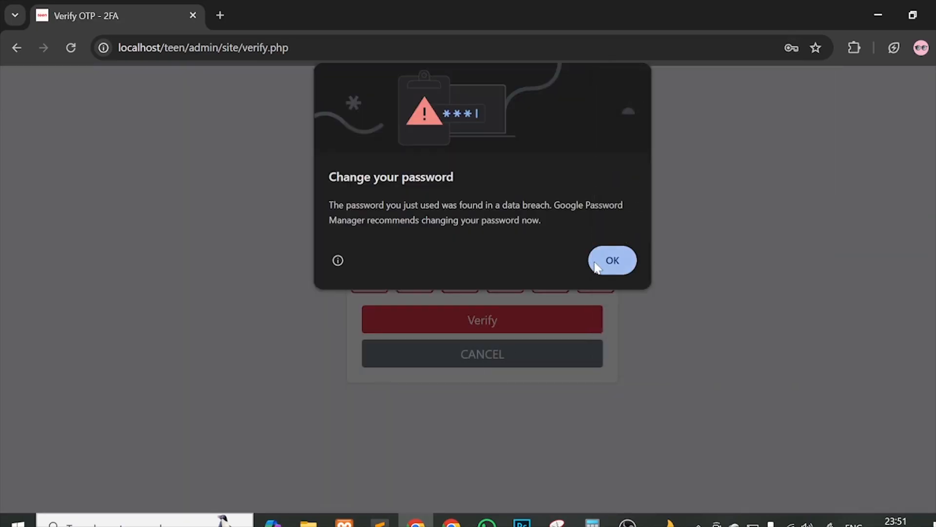
{"action": "left_click", "coordinate": [596, 267]}
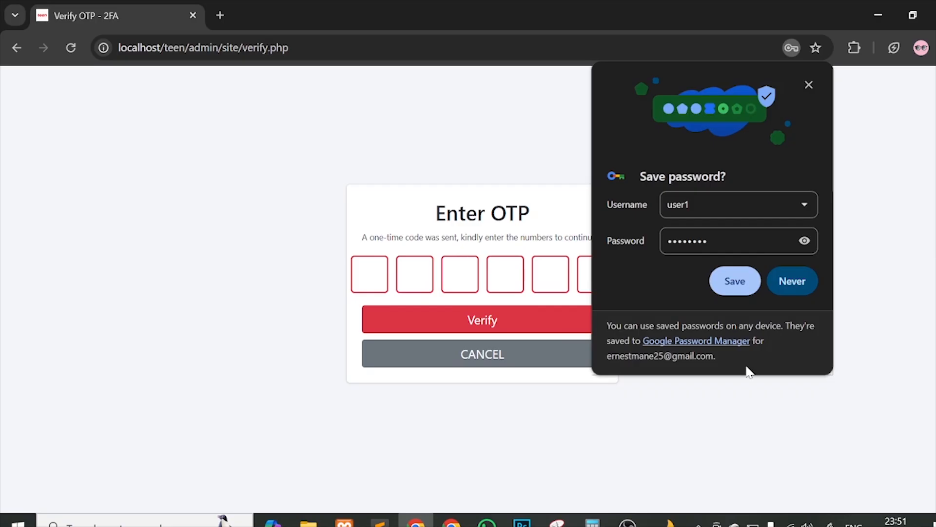
{"action": "left_click", "coordinate": [741, 291]}
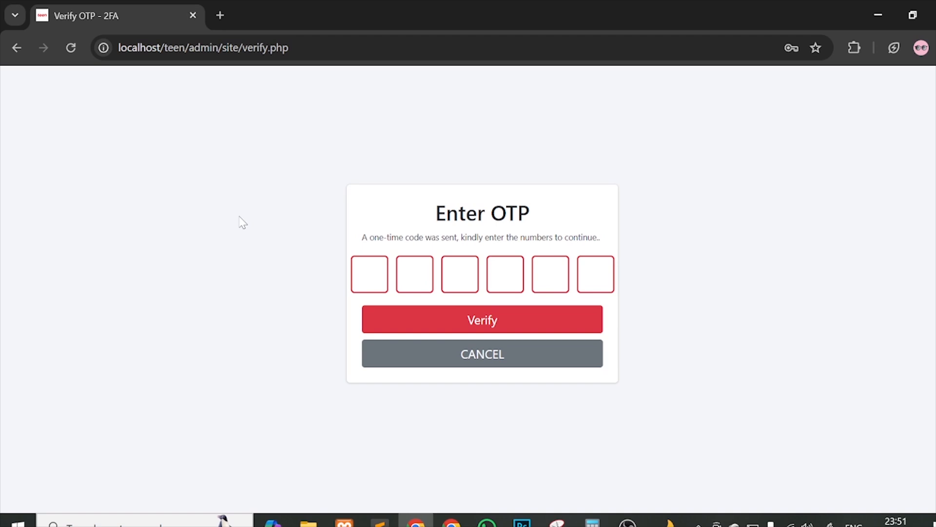
{"action": "type", "text": "000000"}
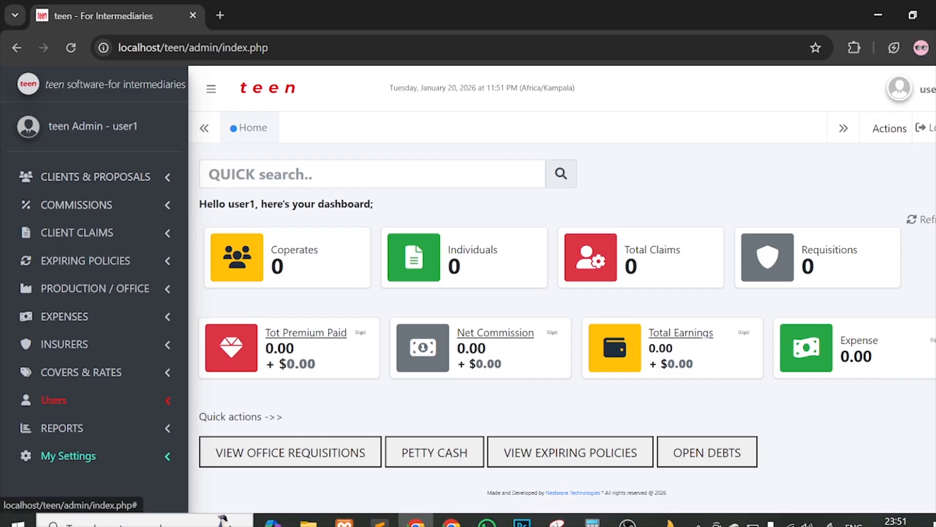
Step: Expand and collapse the client, commission, claims and expiring-policies sidebar menus
{"action": "left_click", "coordinate": [73, 179]}
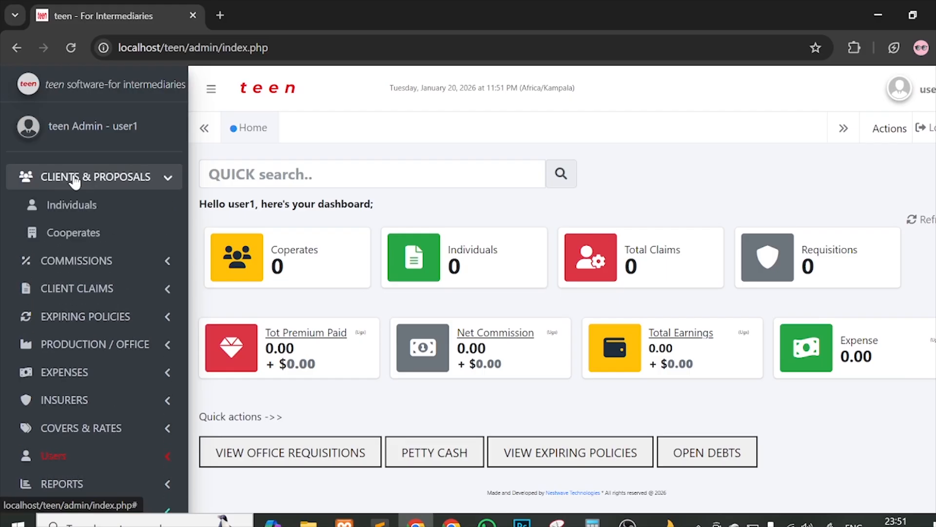
{"action": "left_click", "coordinate": [74, 179]}
{"action": "left_click", "coordinate": [104, 204]}
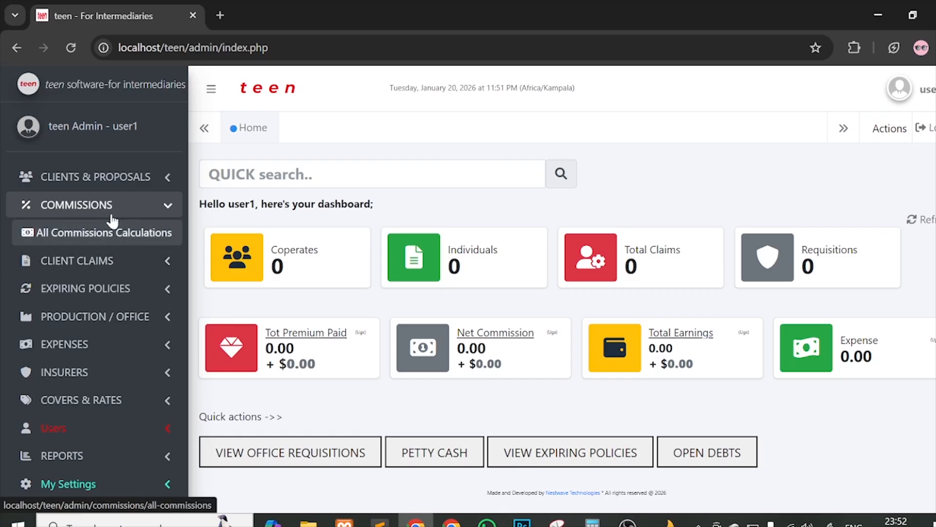
{"action": "left_click", "coordinate": [102, 204]}
{"action": "left_click", "coordinate": [115, 232]}
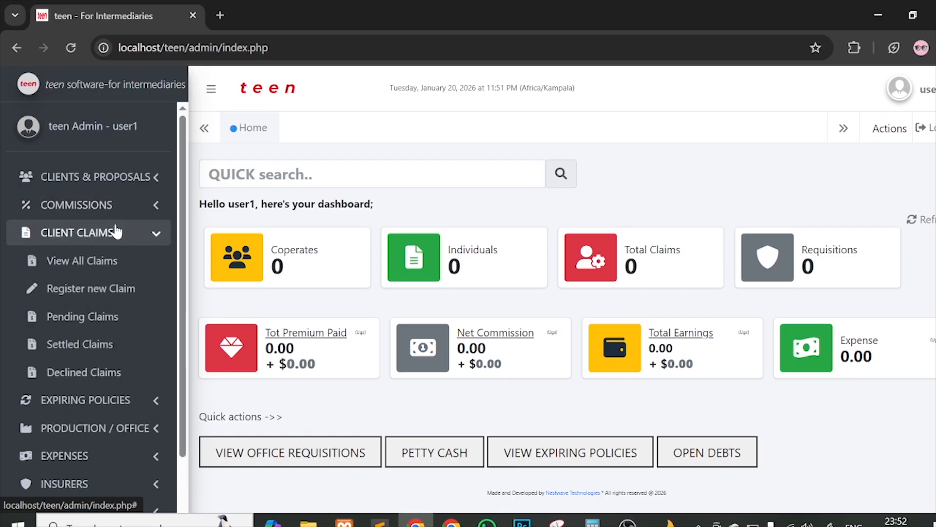
{"action": "left_click", "coordinate": [115, 232]}
{"action": "left_click", "coordinate": [123, 264]}
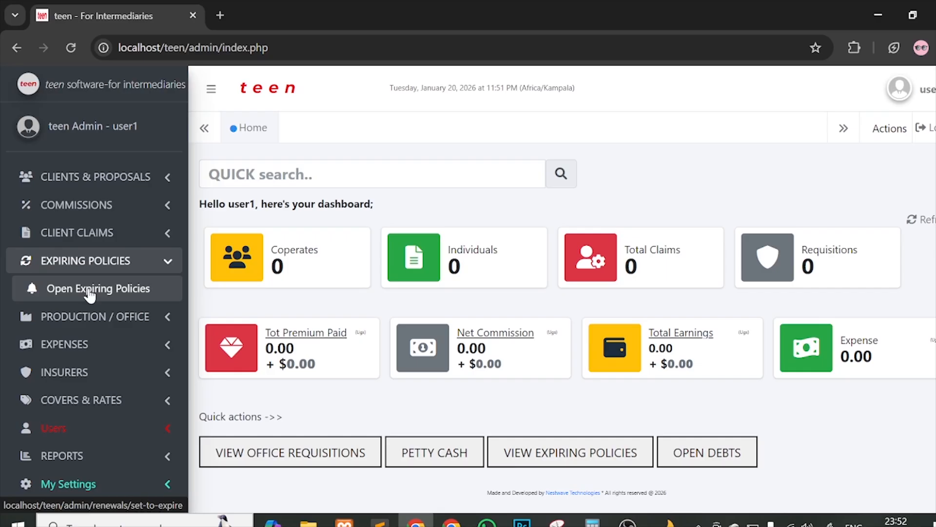
{"action": "left_click", "coordinate": [139, 264]}
Step: Browse the production/office and expense menus, leaving the INSURERS menu expanded
{"action": "left_click", "coordinate": [140, 292]}
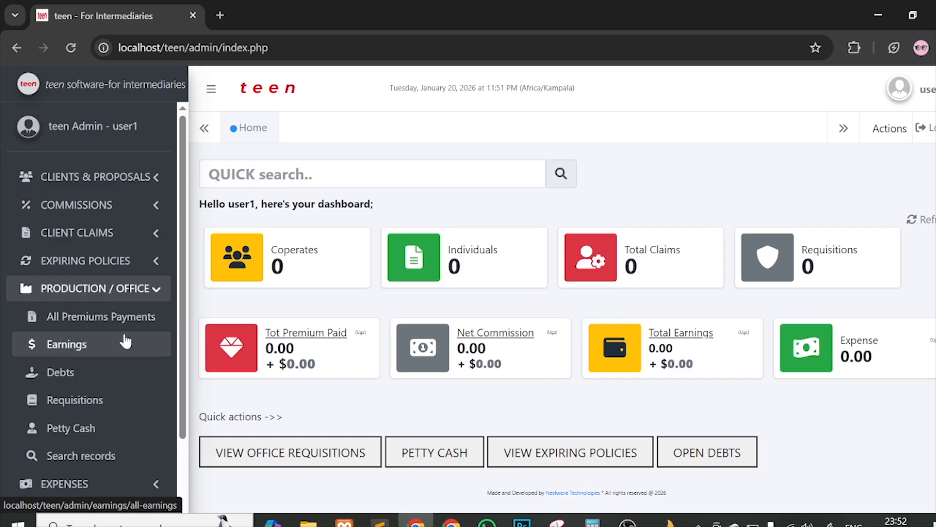
{"action": "left_click", "coordinate": [94, 378]}
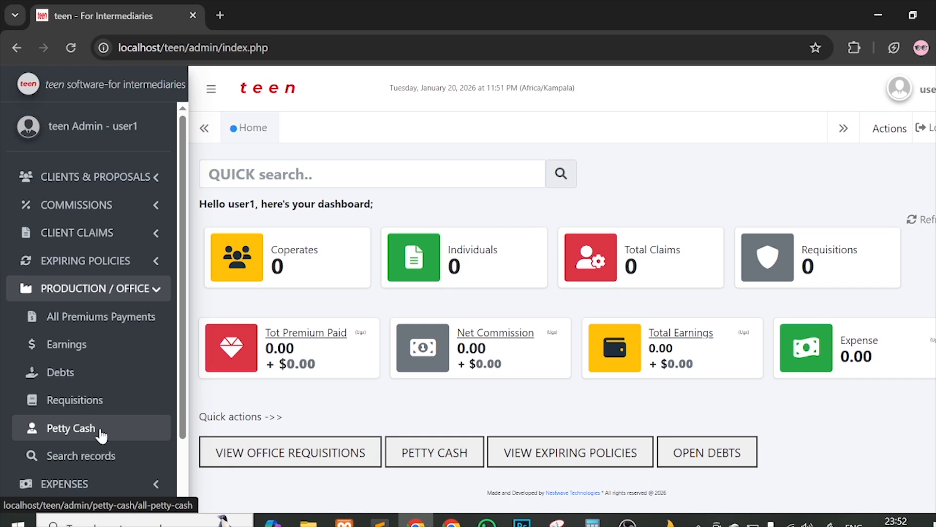
{"action": "left_click", "coordinate": [135, 291]}
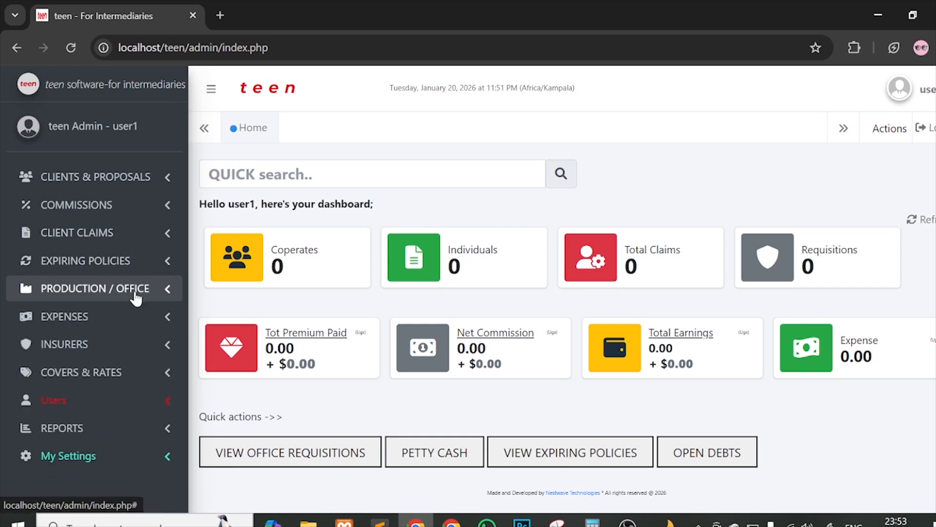
{"action": "left_click", "coordinate": [134, 318]}
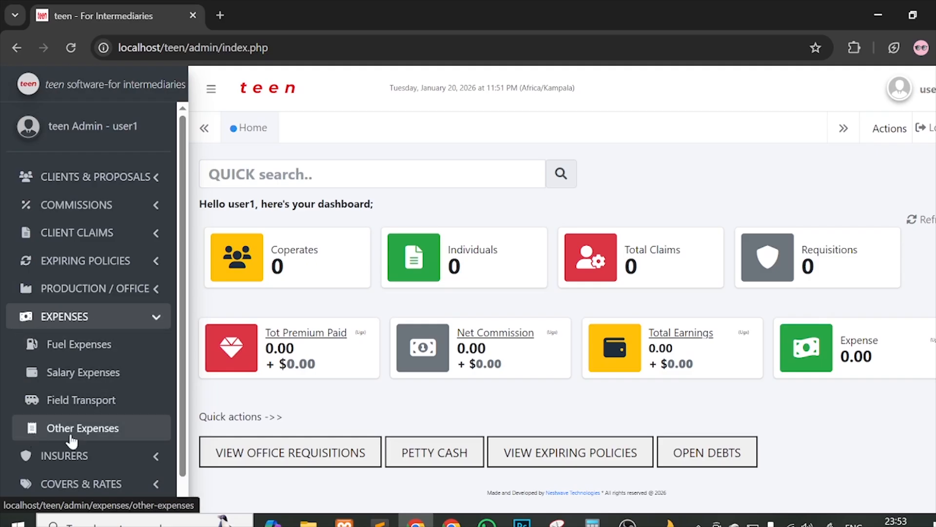
{"action": "left_click", "coordinate": [134, 321]}
{"action": "left_click", "coordinate": [137, 347]}
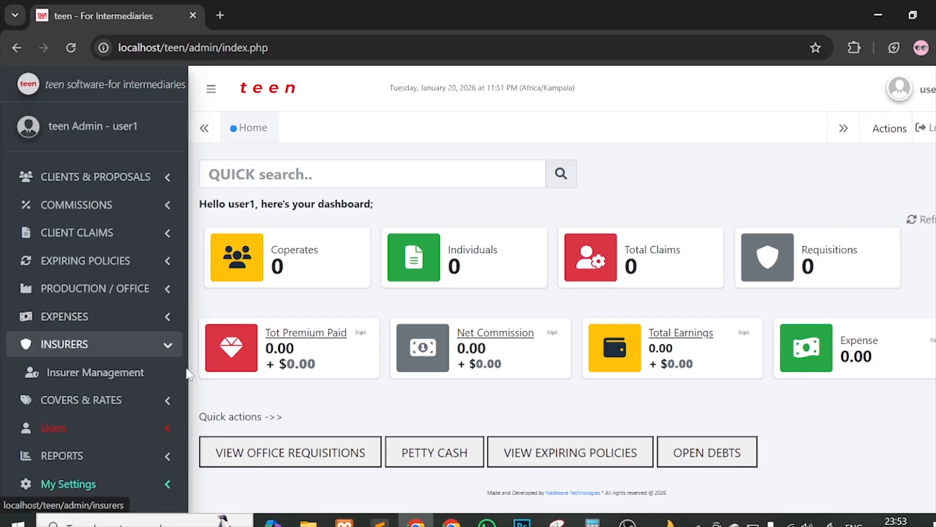
Step: Review the 24 insurers in Insurer Management and open the ADD NEW INSURER form
{"action": "left_click", "coordinate": [109, 387]}
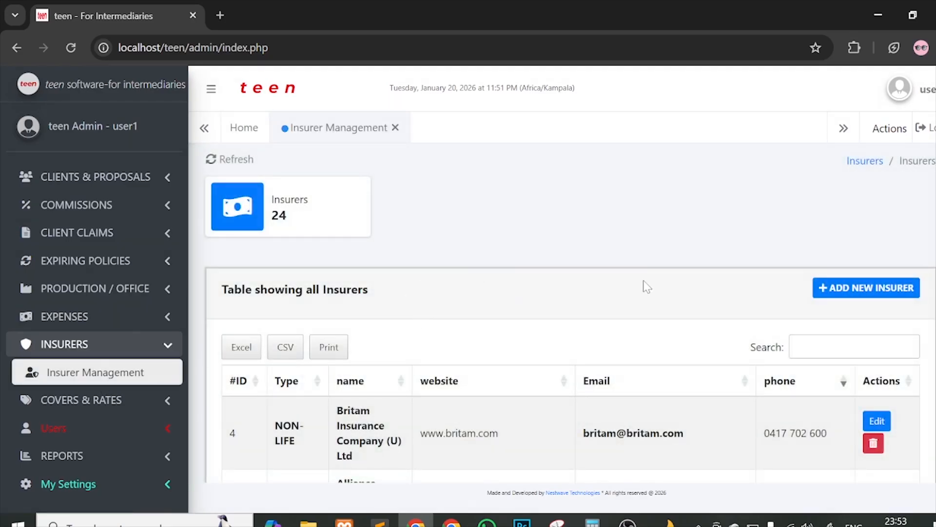
{"action": "scroll", "coordinate": [647, 287], "scroll_direction": "down", "scroll_amount": 3}
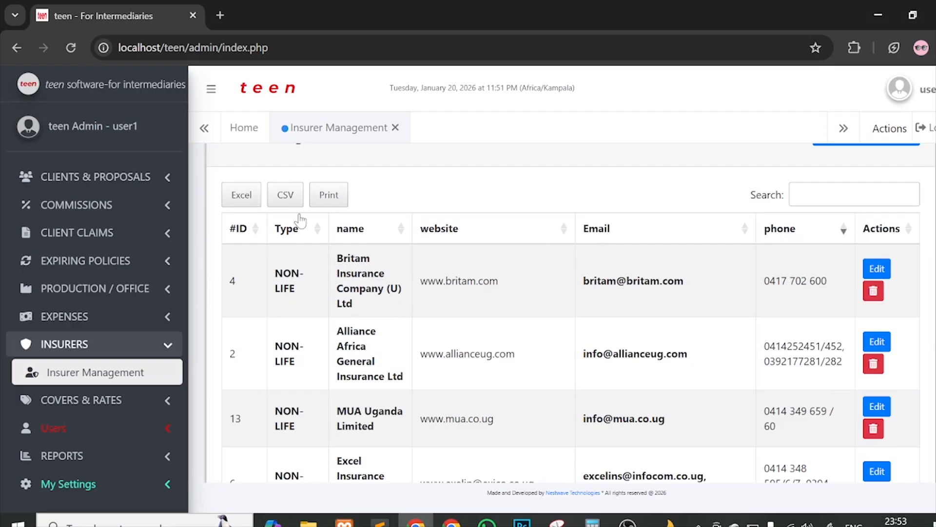
{"action": "left_click_drag", "start_coordinate": [272, 271], "coordinate": [422, 411]}
{"action": "left_click", "coordinate": [422, 411]}
{"action": "scroll", "coordinate": [571, 312], "scroll_direction": "down", "scroll_amount": 3}
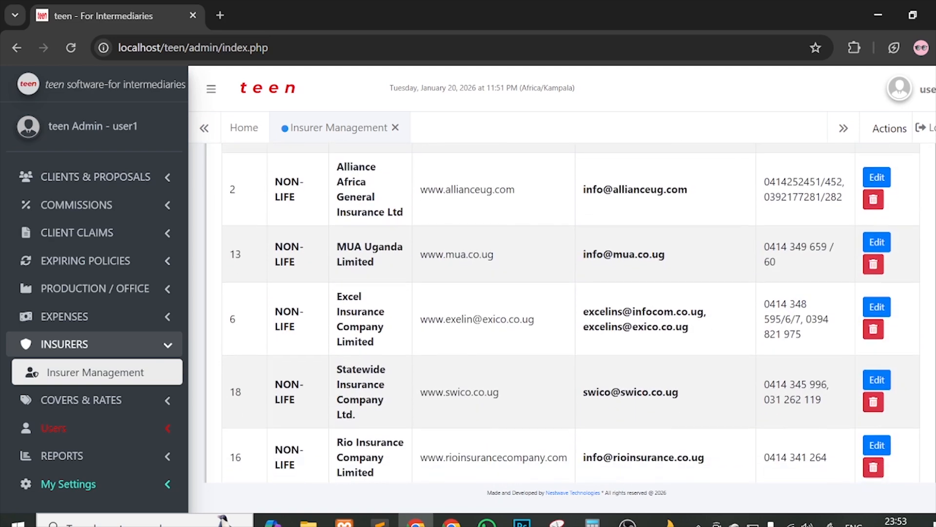
{"action": "scroll", "coordinate": [568, 258], "scroll_direction": "up", "scroll_amount": 5}
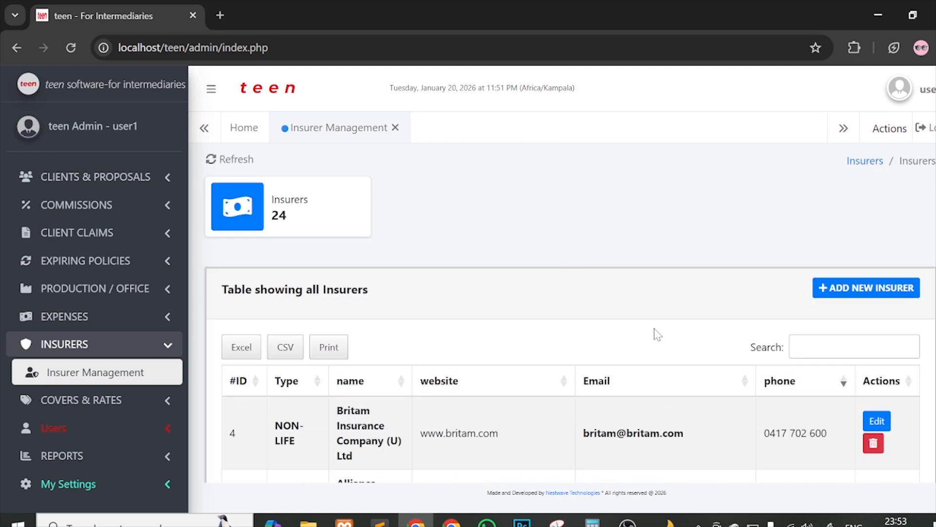
{"action": "left_click", "coordinate": [849, 291]}
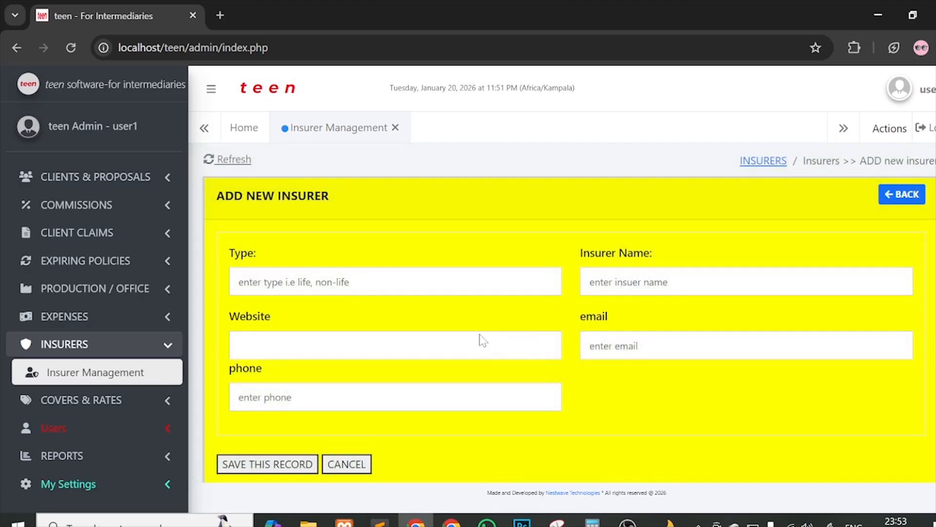
{"action": "scroll", "coordinate": [480, 339], "scroll_direction": "down", "scroll_amount": 1}
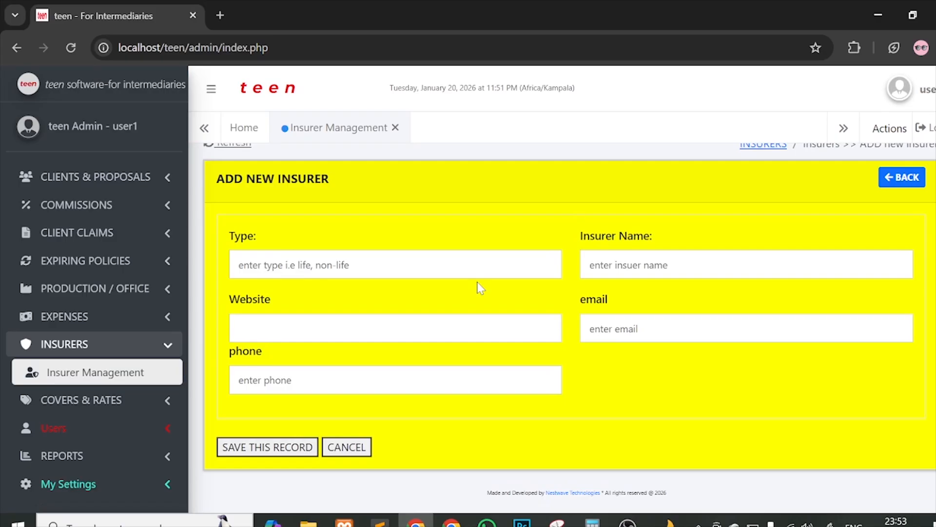
{"action": "left_click", "coordinate": [629, 266]}
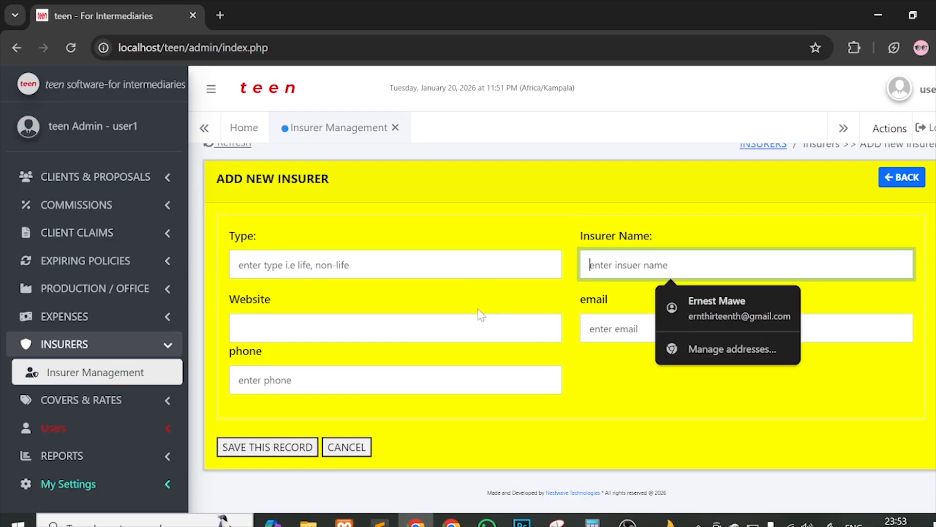
{"action": "left_click", "coordinate": [472, 328]}
{"action": "left_click", "coordinate": [629, 328]}
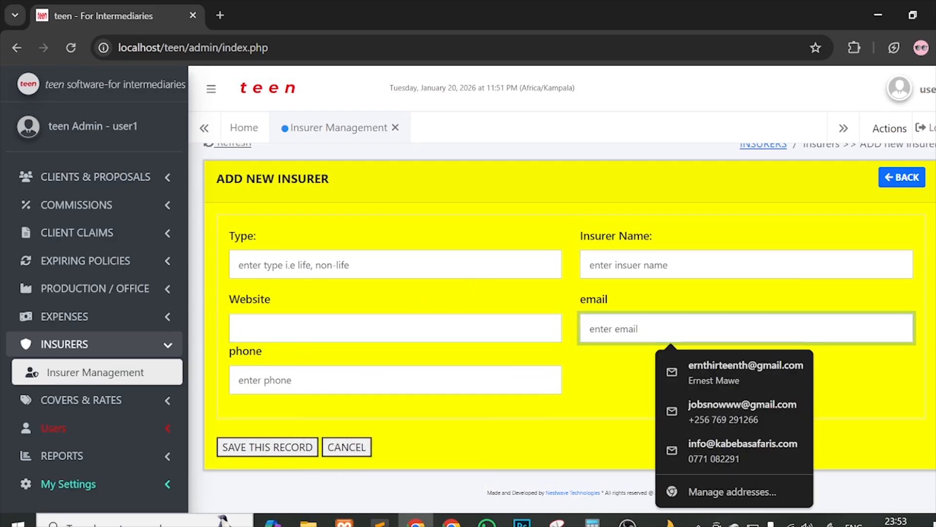
{"action": "key", "text": "Tab"}
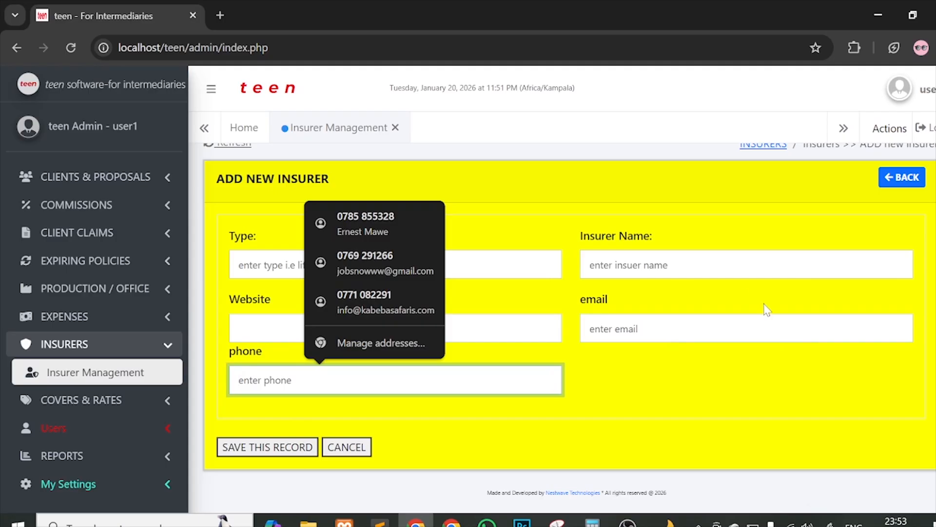
{"action": "scroll", "coordinate": [682, 289], "scroll_direction": "up", "scroll_amount": 1}
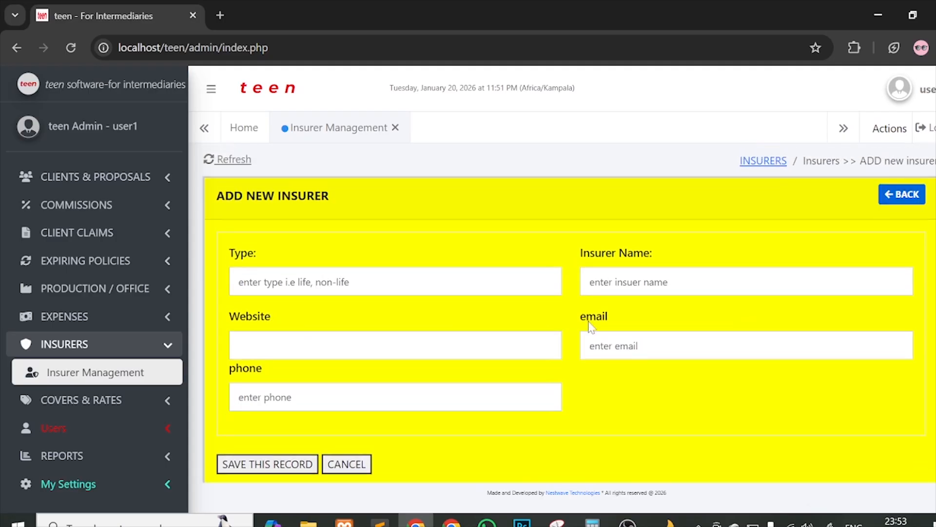
Step: Go back to the 24-insurer list, scroll through it, and collapse the INSURERS menu
{"action": "left_click", "coordinate": [901, 195]}
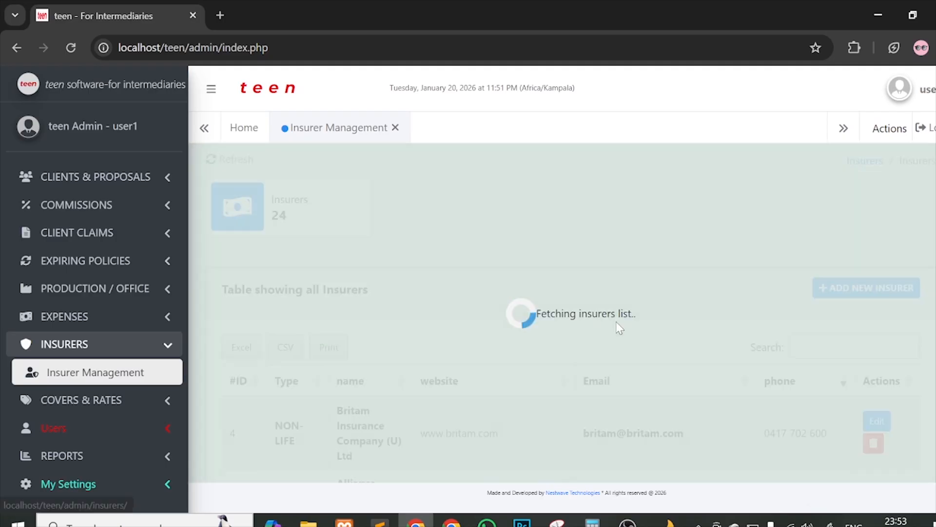
{"action": "scroll", "coordinate": [561, 312], "scroll_direction": "down", "scroll_amount": 10}
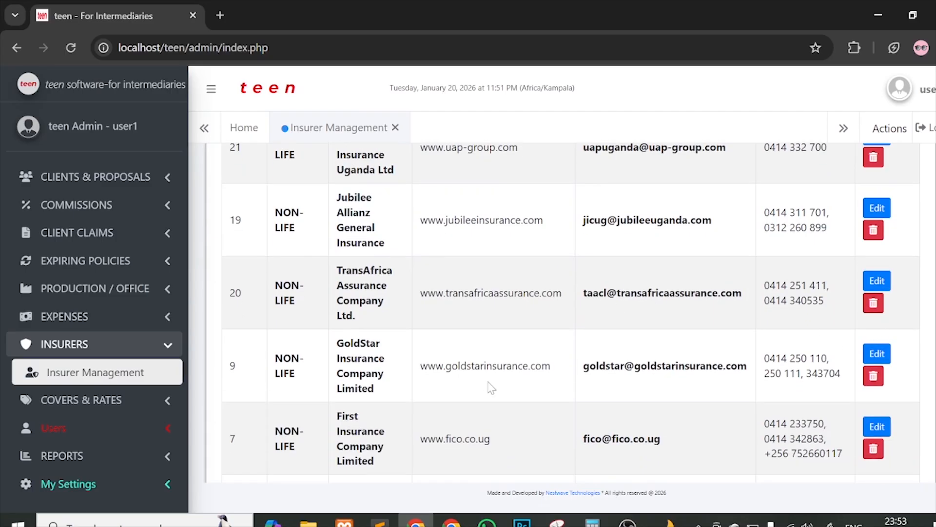
{"action": "scroll", "coordinate": [487, 388], "scroll_direction": "down", "scroll_amount": 5}
{"action": "scroll", "coordinate": [491, 387], "scroll_direction": "up", "scroll_amount": 15}
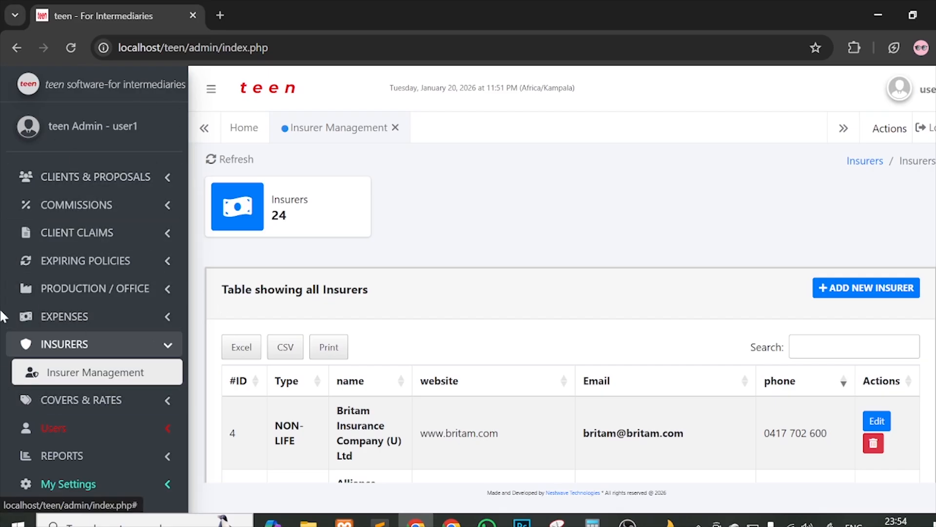
{"action": "left_click", "coordinate": [117, 345]}
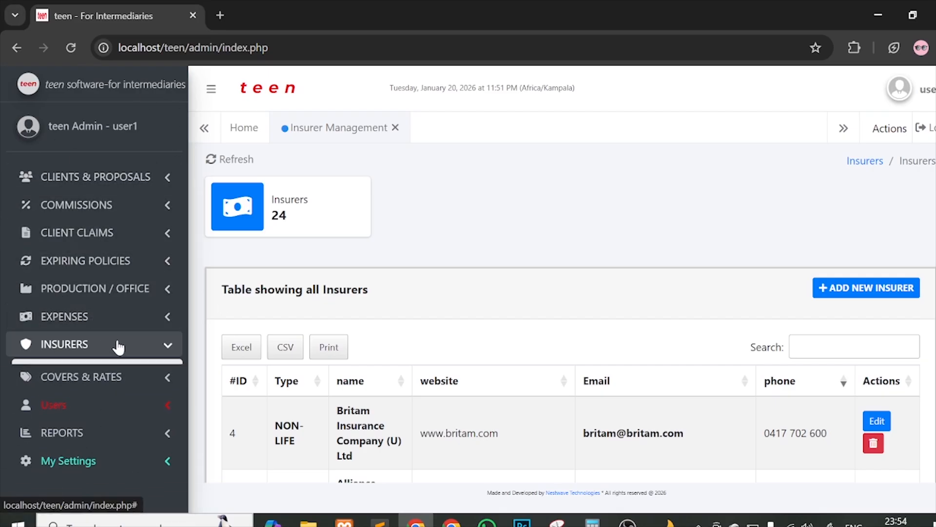
Step: Open the Covers and rates table and look over the All risks stamp duty
{"action": "left_click", "coordinate": [106, 373]}
{"action": "left_click", "coordinate": [140, 406]}
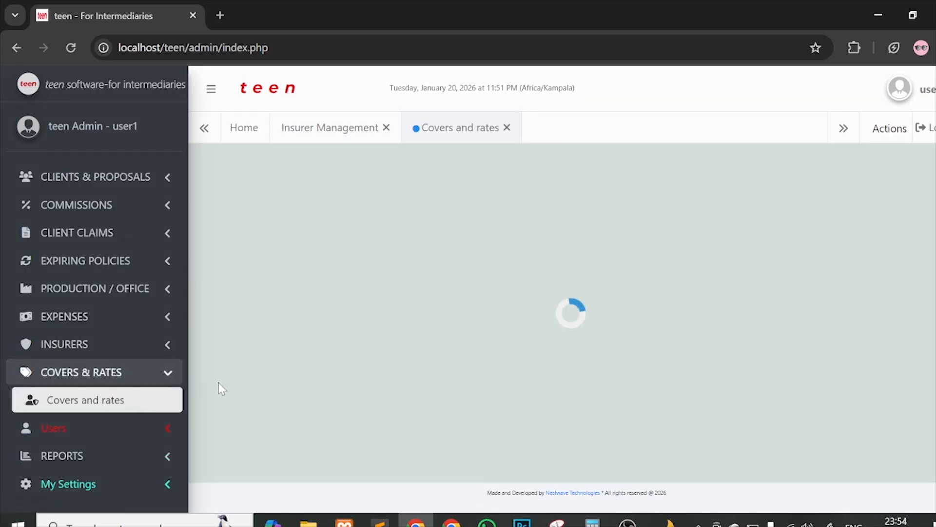
{"action": "scroll", "coordinate": [457, 339], "scroll_direction": "down", "scroll_amount": 2}
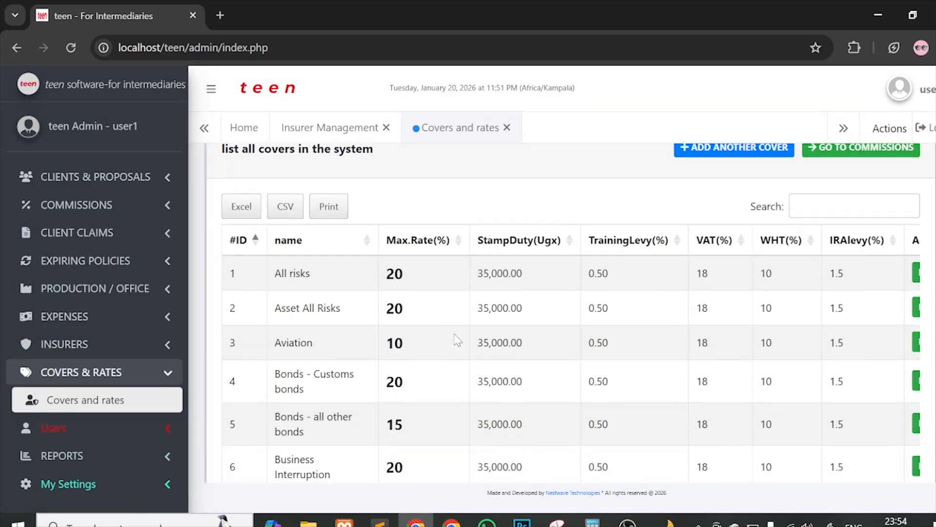
{"action": "scroll", "coordinate": [353, 252], "scroll_direction": "up", "scroll_amount": 2}
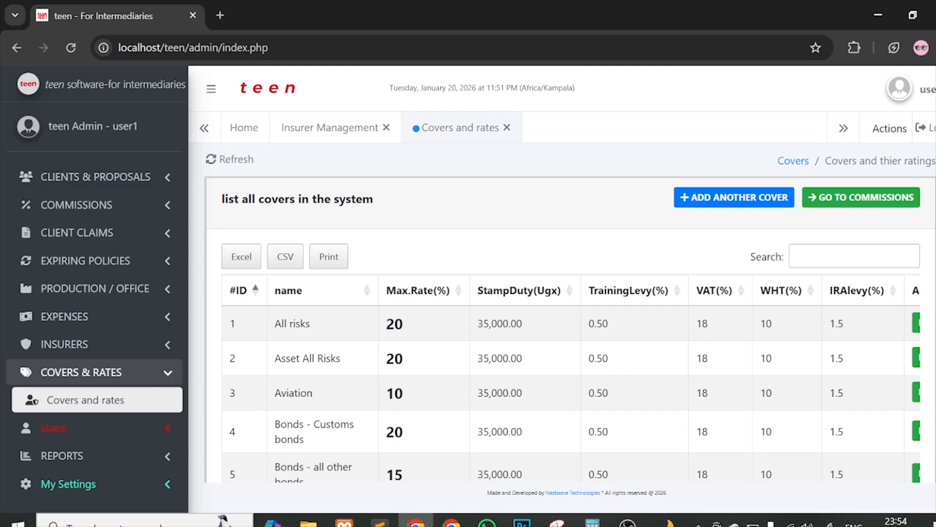
{"action": "left_click_drag", "start_coordinate": [478, 323], "coordinate": [551, 321]}
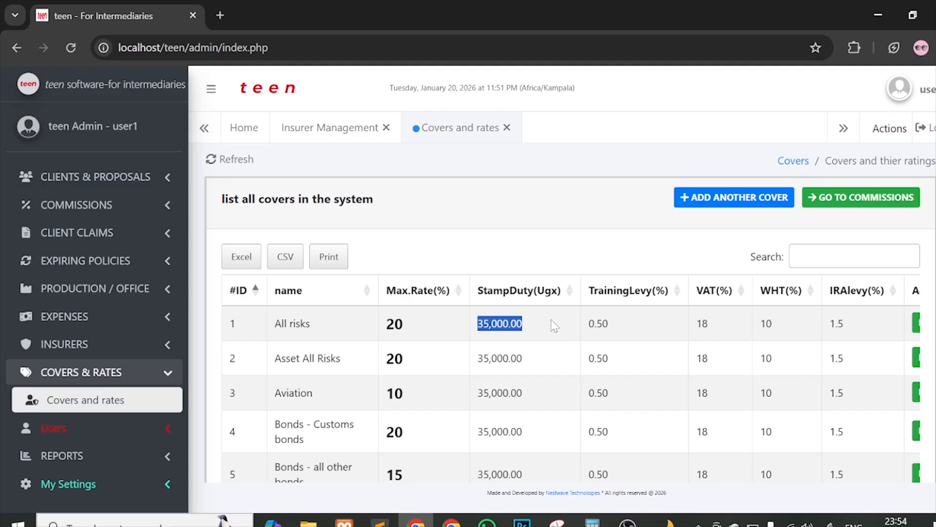
Step: Sort the covers by StampDuty(Ugx) and review every row through to the Actions column
{"action": "left_click", "coordinate": [569, 295]}
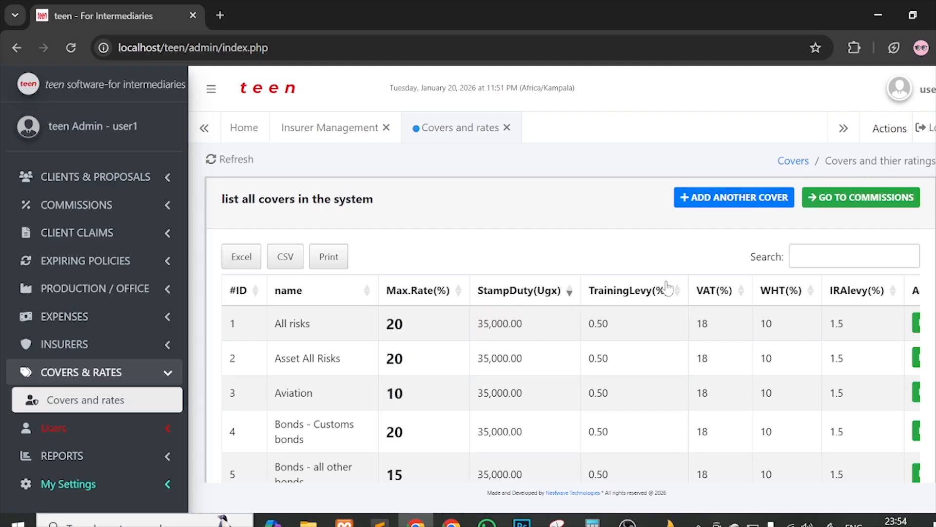
{"action": "scroll", "coordinate": [537, 350], "scroll_direction": "down", "scroll_amount": 2}
{"action": "scroll", "coordinate": [538, 351], "scroll_direction": "down", "scroll_amount": 4}
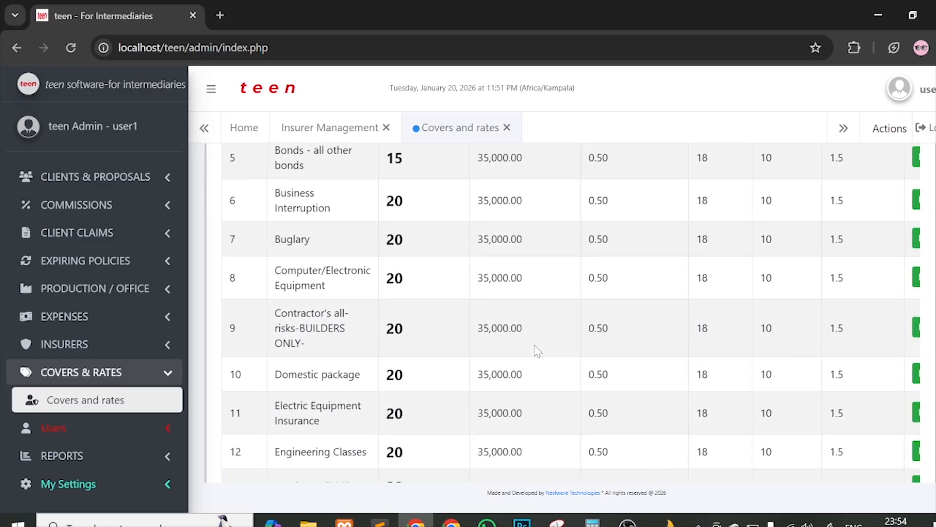
{"action": "scroll", "coordinate": [538, 350], "scroll_direction": "up", "scroll_amount": 6}
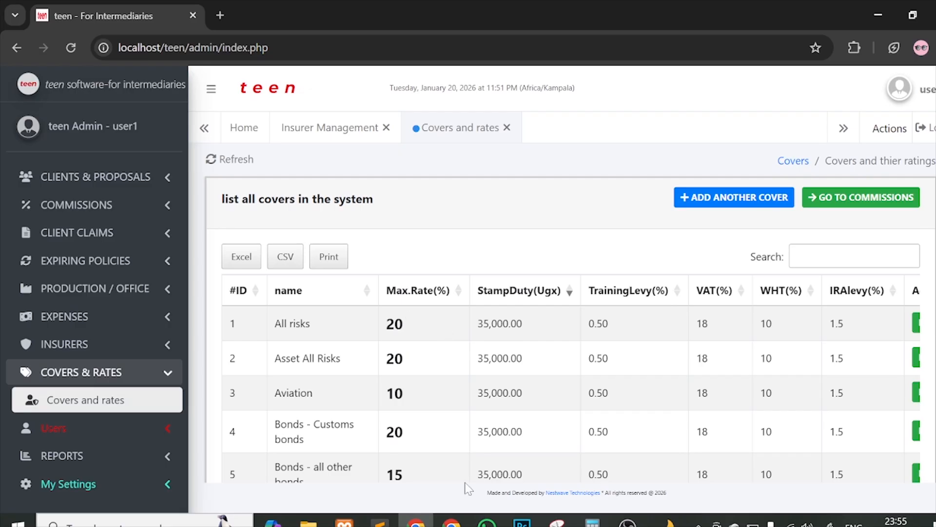
{"action": "scroll", "coordinate": [468, 486], "scroll_direction": "down", "scroll_amount": 1}
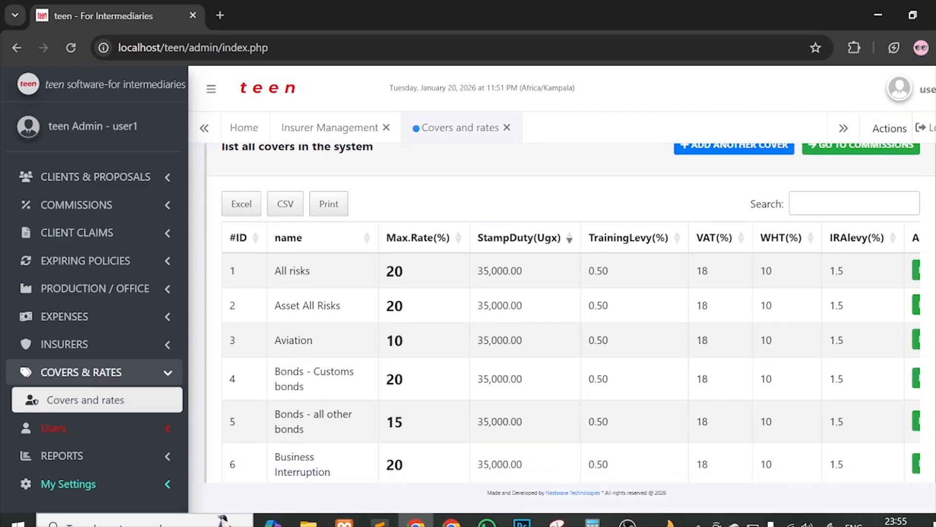
{"action": "scroll", "coordinate": [359, 412], "scroll_direction": "down", "scroll_amount": 7}
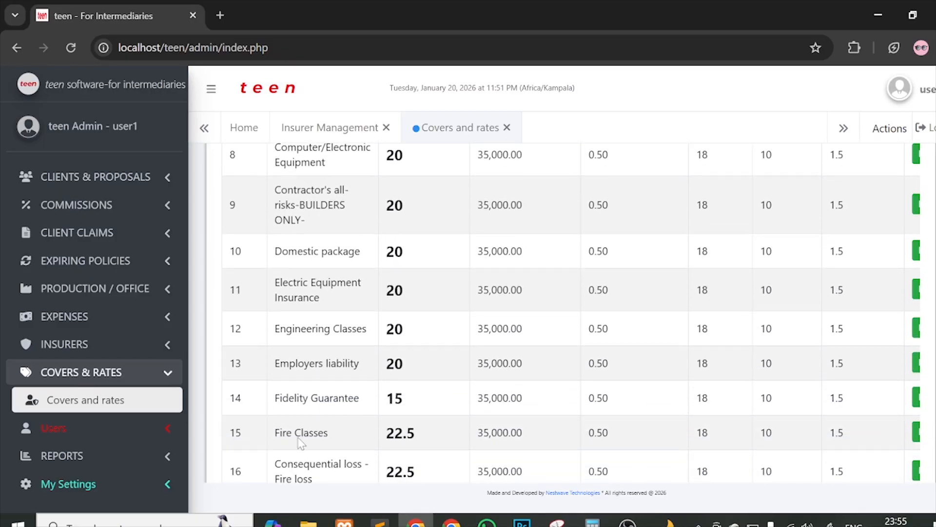
{"action": "scroll", "coordinate": [530, 405], "scroll_direction": "up", "scroll_amount": 8}
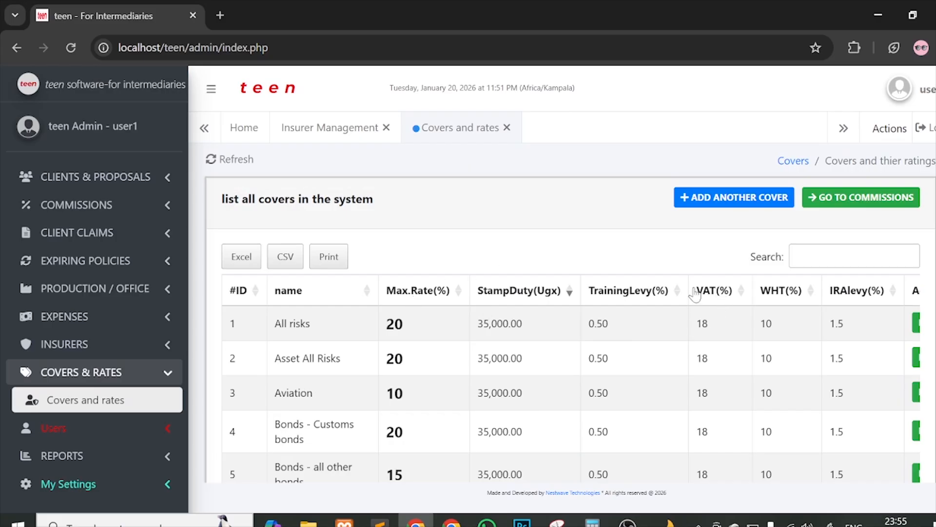
{"action": "scroll", "coordinate": [716, 322], "scroll_direction": "right", "scroll_amount": 2}
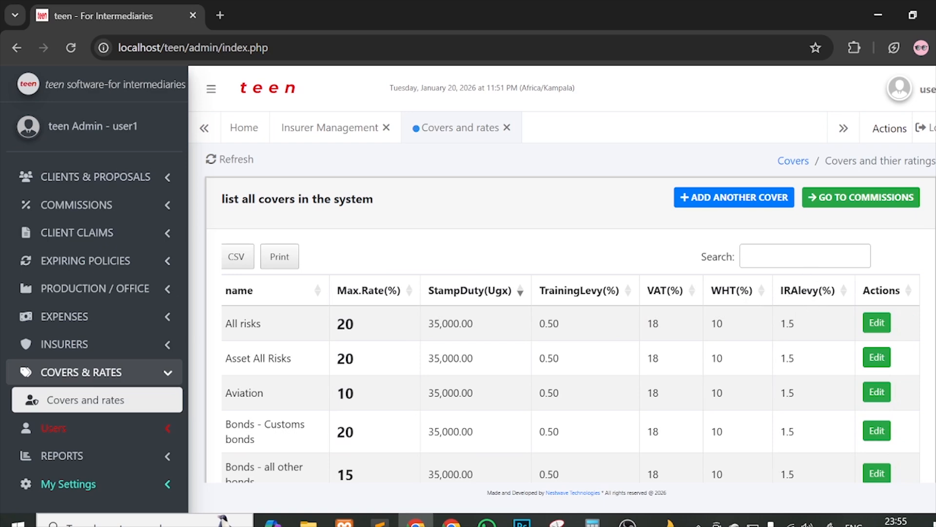
{"action": "scroll", "coordinate": [796, 298], "scroll_direction": "down", "scroll_amount": 5}
{"action": "scroll", "coordinate": [656, 341], "scroll_direction": "down", "scroll_amount": 5}
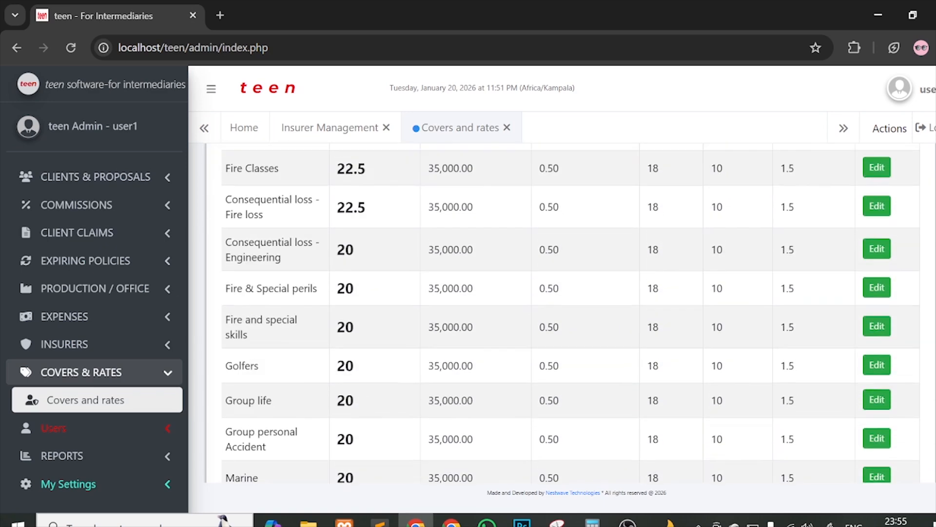
{"action": "scroll", "coordinate": [656, 342], "scroll_direction": "up", "scroll_amount": 15}
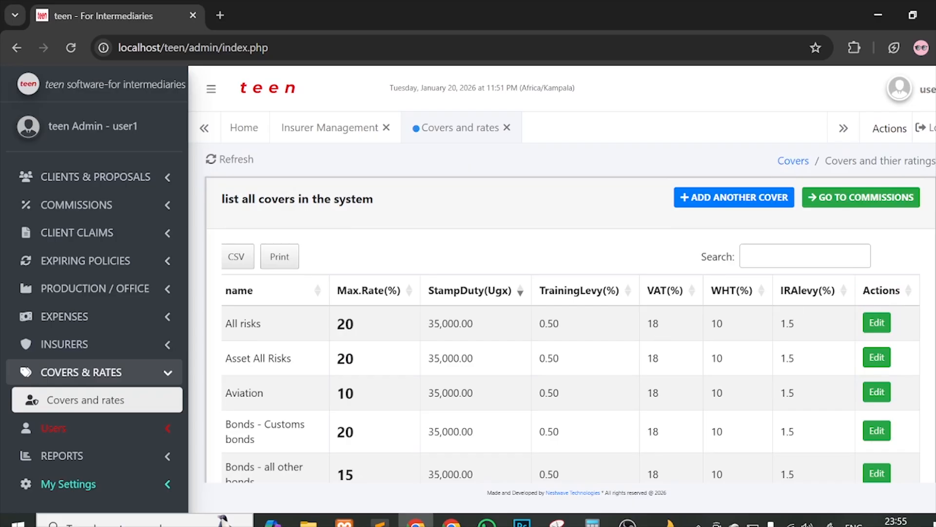
Step: Collapse Covers & Rates and open the System Users (Admins) list
{"action": "left_click", "coordinate": [80, 384]}
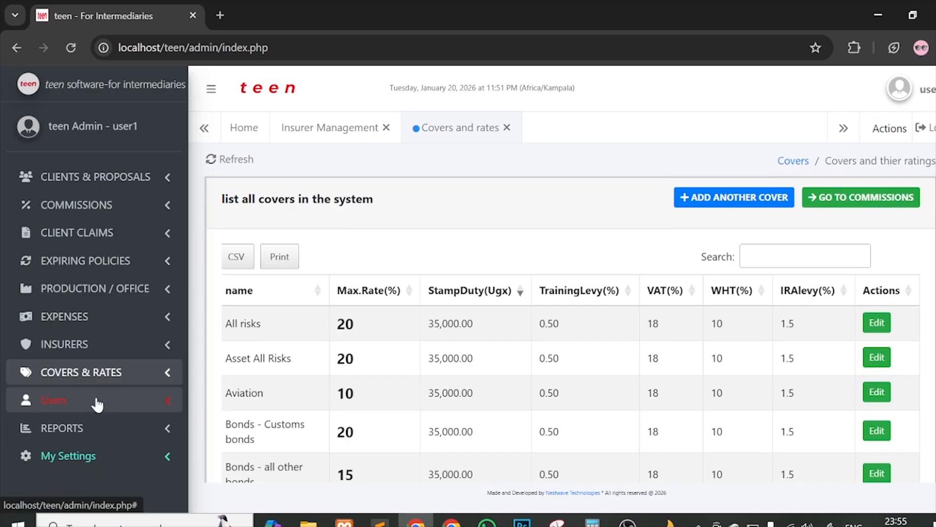
{"action": "left_click", "coordinate": [94, 400]}
{"action": "left_click", "coordinate": [104, 426]}
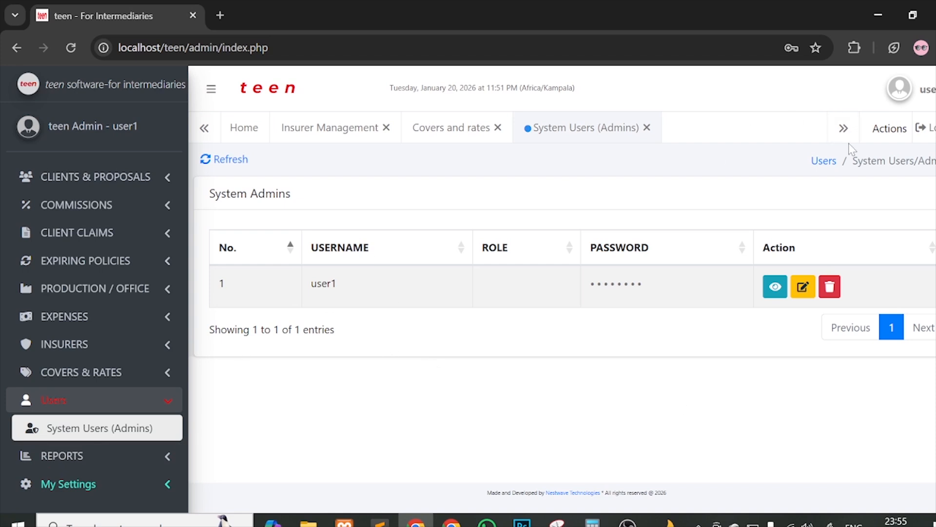
Step: Open and close the account profile panel, then expand the Reports section
{"action": "left_click", "coordinate": [923, 105]}
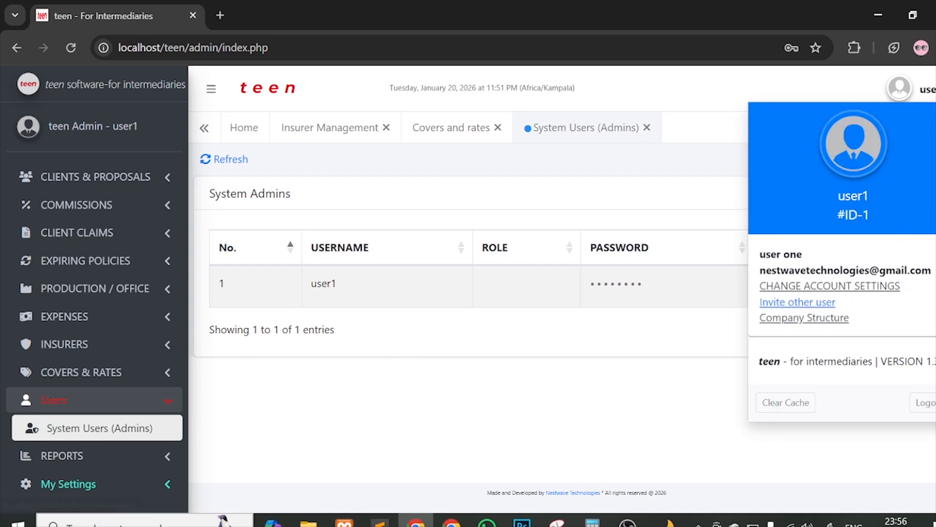
{"action": "left_click", "coordinate": [198, 380]}
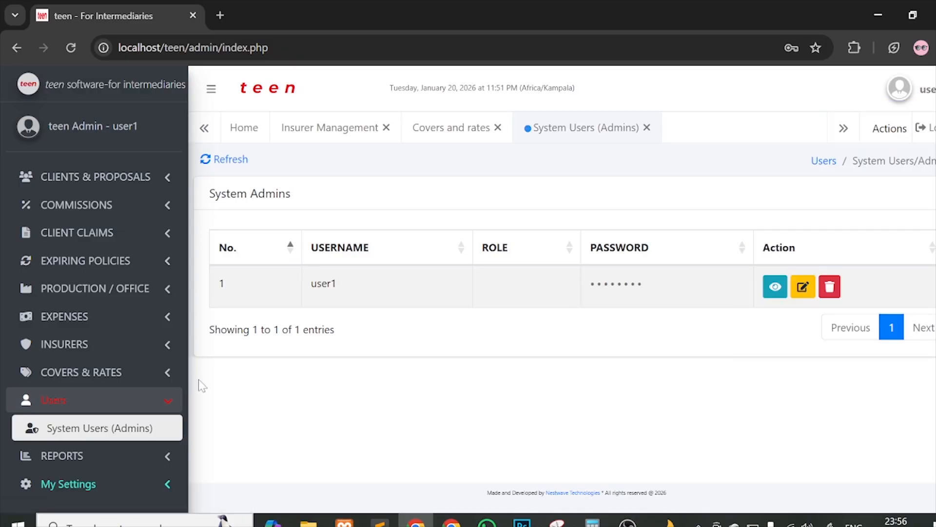
{"action": "left_click", "coordinate": [81, 451]}
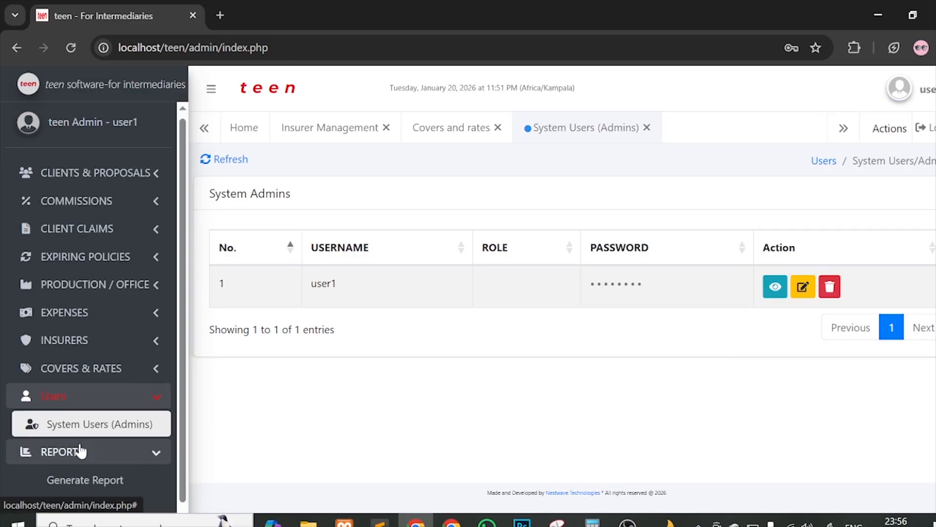
{"action": "scroll", "coordinate": [78, 453], "scroll_direction": "down", "scroll_amount": 1}
Step: Visit Generate Report and Account Settings, then reload the app back to the Home dashboard
{"action": "left_click", "coordinate": [52, 459]}
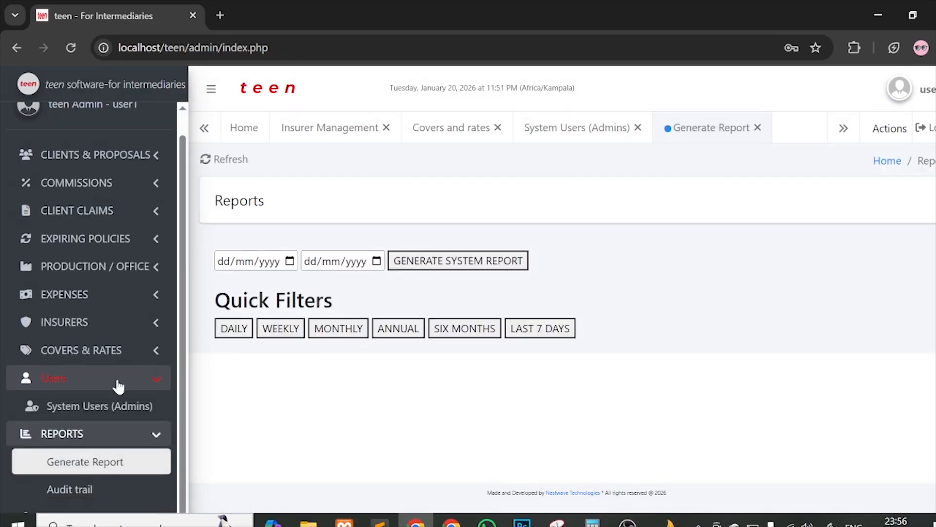
{"action": "left_click", "coordinate": [84, 389]}
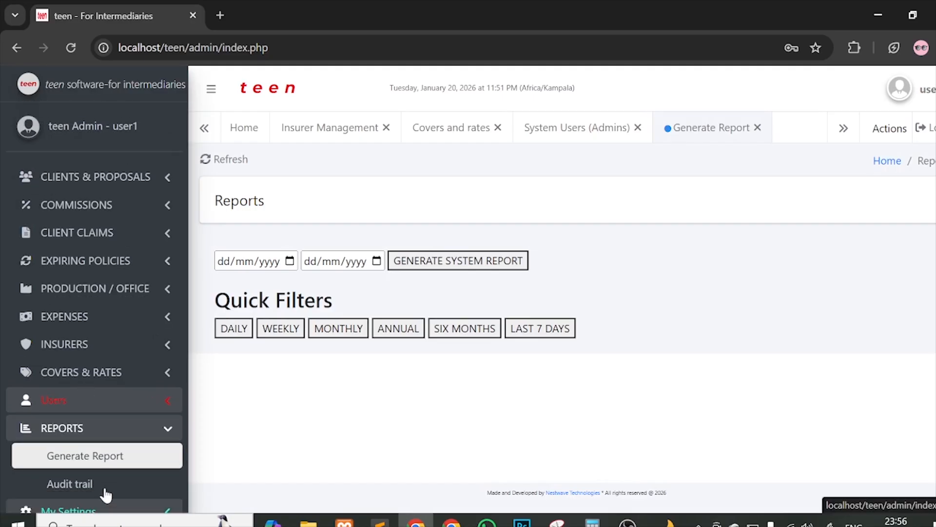
{"action": "left_click", "coordinate": [80, 425]}
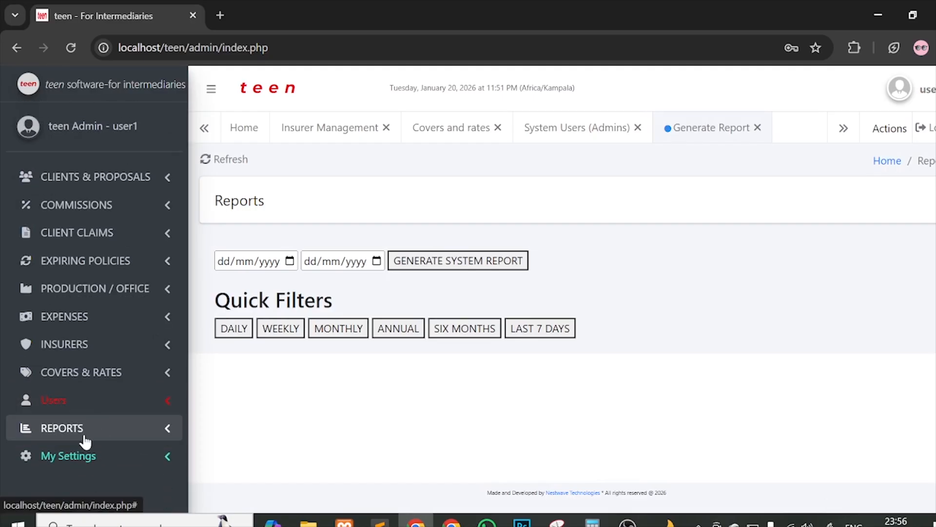
{"action": "left_click", "coordinate": [94, 457]}
{"action": "left_click", "coordinate": [101, 479]}
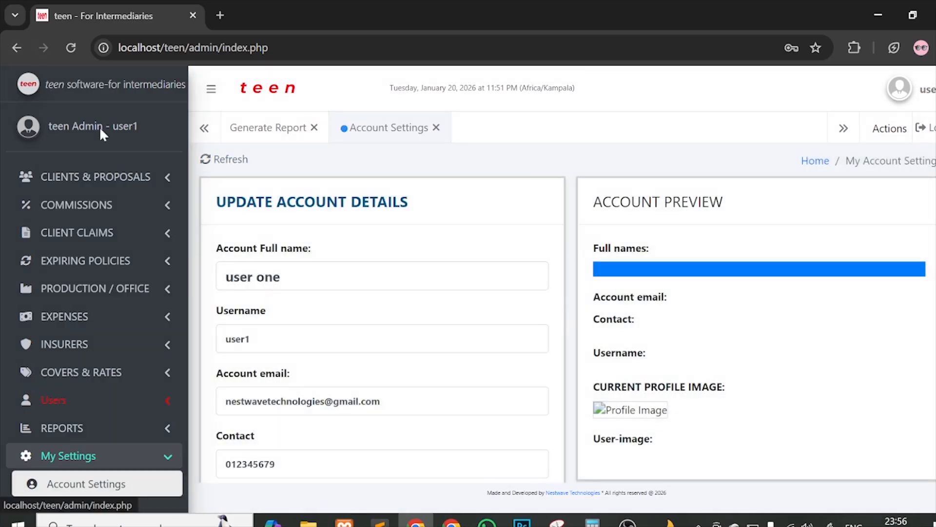
{"action": "left_click", "coordinate": [74, 53]}
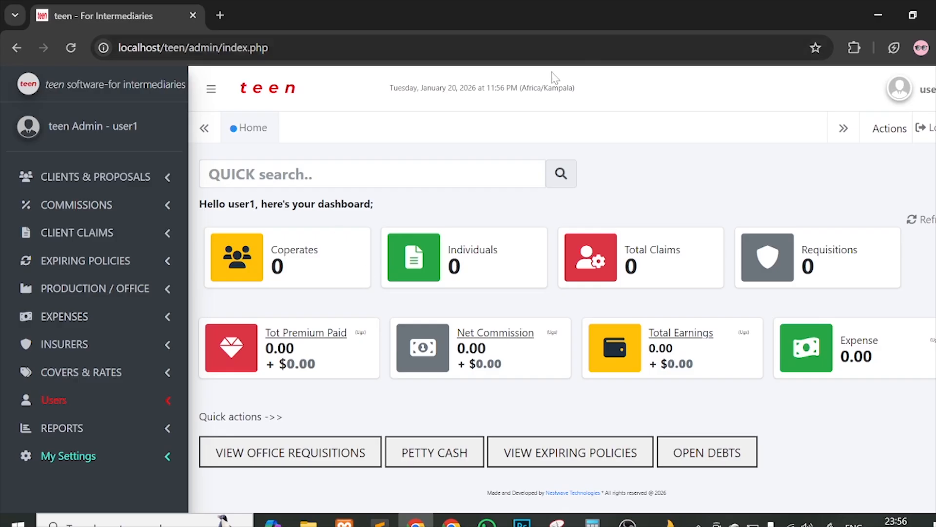
{"action": "left_click_drag", "start_coordinate": [383, 91], "coordinate": [581, 87]}
{"action": "left_click", "coordinate": [912, 97]}
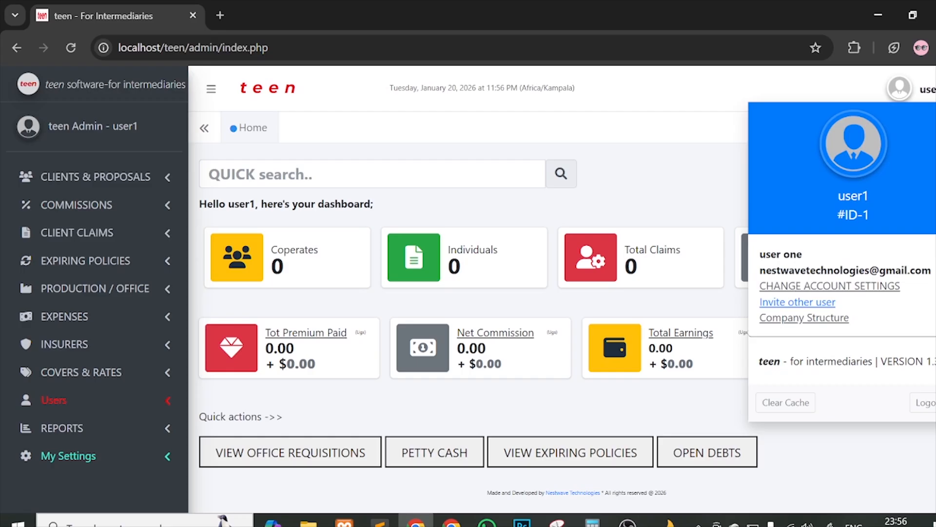
{"action": "left_click_drag", "start_coordinate": [767, 270], "coordinate": [811, 271]}
{"action": "left_click", "coordinate": [832, 268]}
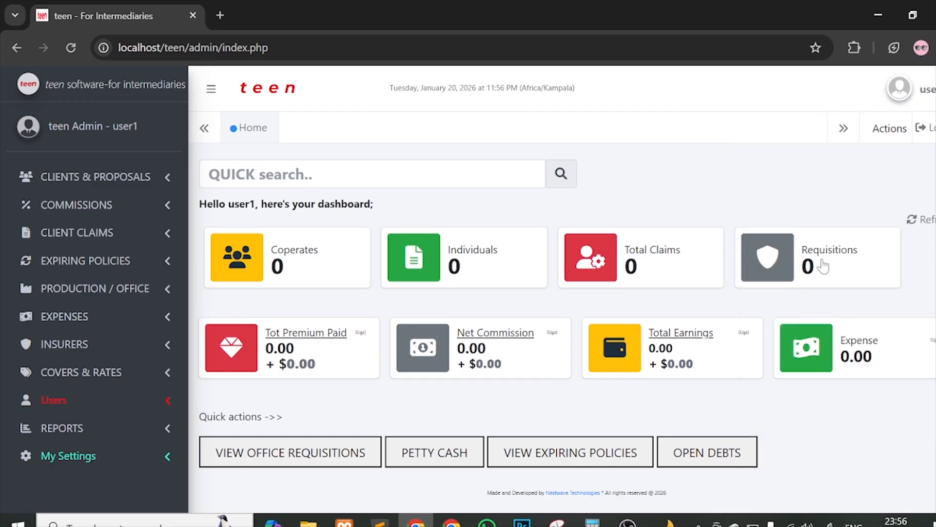
{"action": "left_click", "coordinate": [897, 98]}
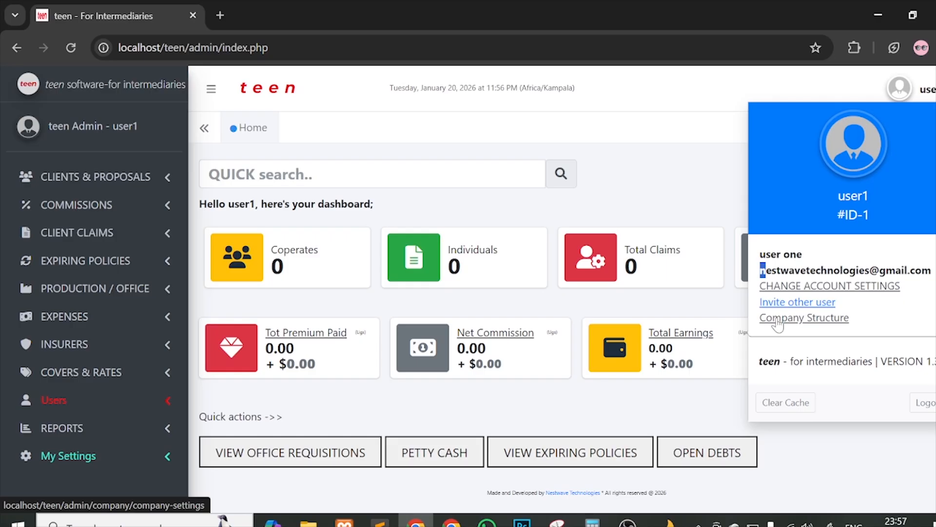
{"action": "left_click", "coordinate": [706, 126]}
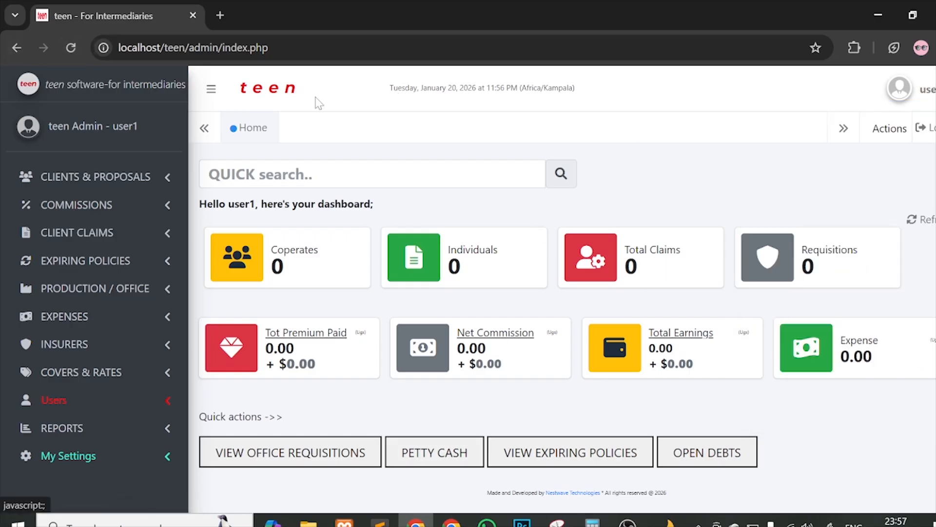
{"action": "left_click", "coordinate": [72, 49]}
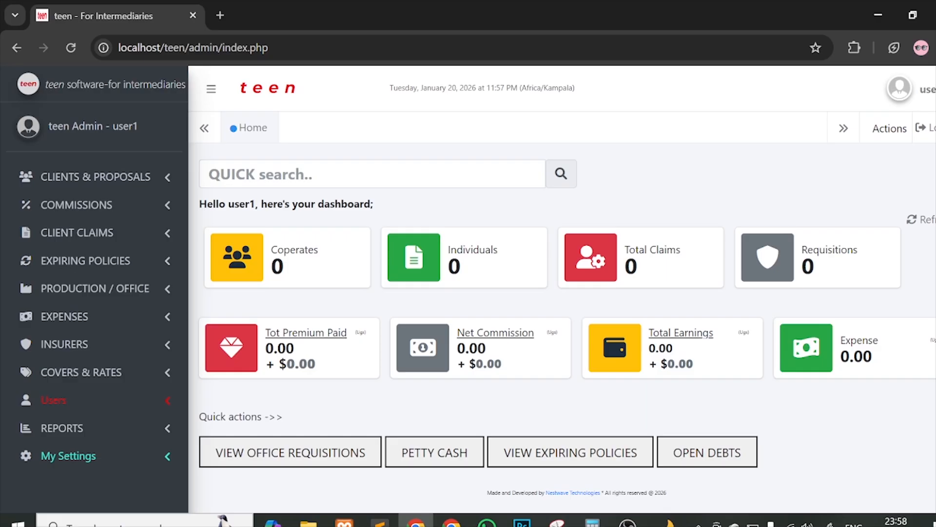
{"action": "left_click", "coordinate": [137, 178]}
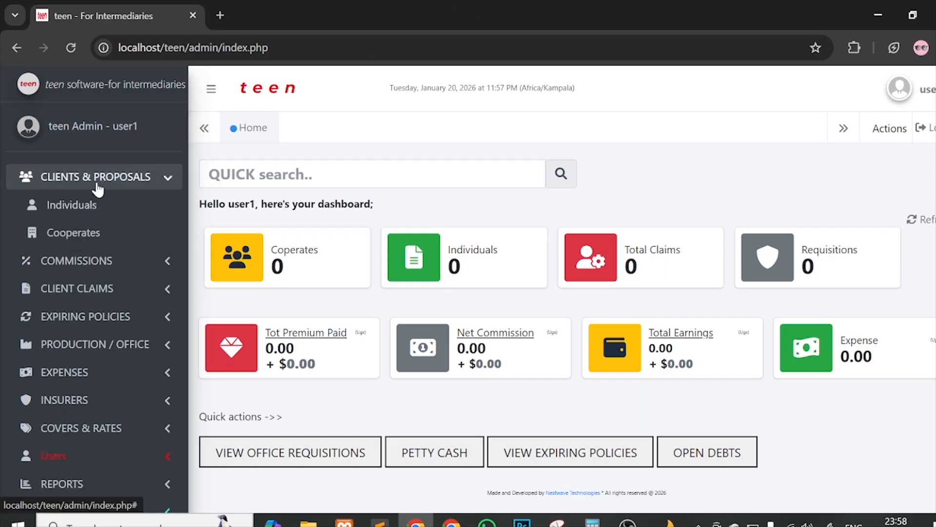
{"action": "left_click", "coordinate": [216, 90]}
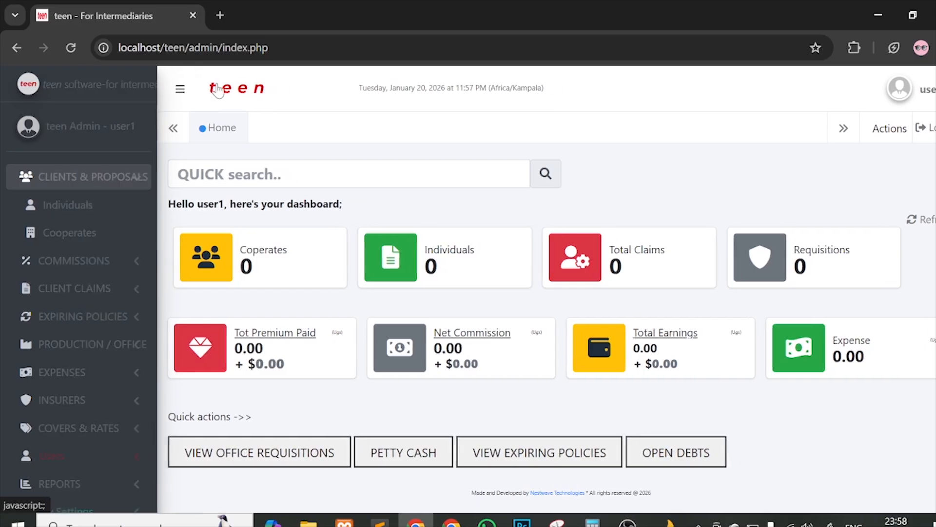
{"action": "left_click", "coordinate": [79, 89]}
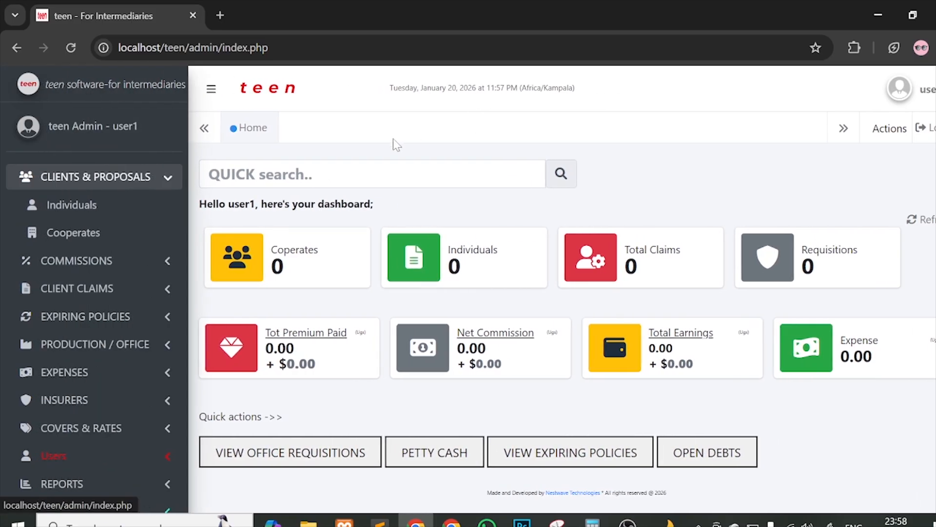
{"action": "left_click", "coordinate": [144, 209]}
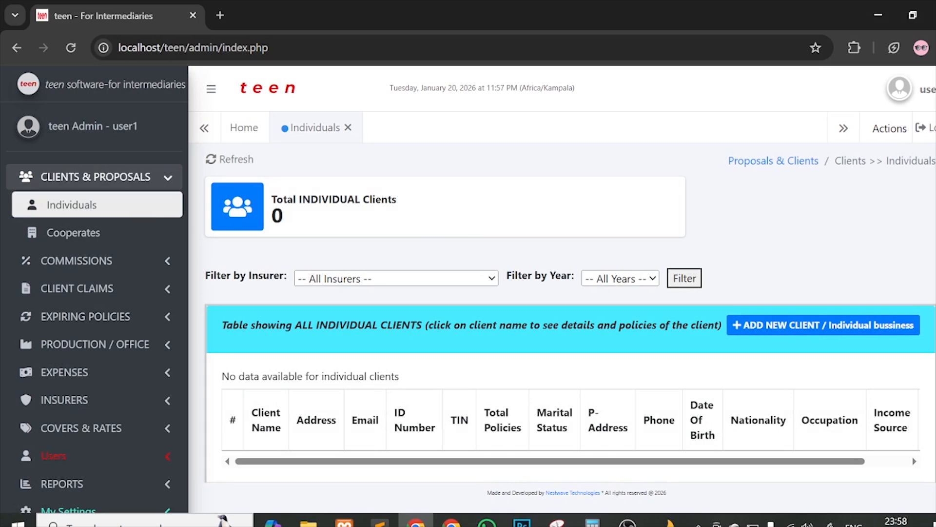
{"action": "left_click", "coordinate": [221, 87]}
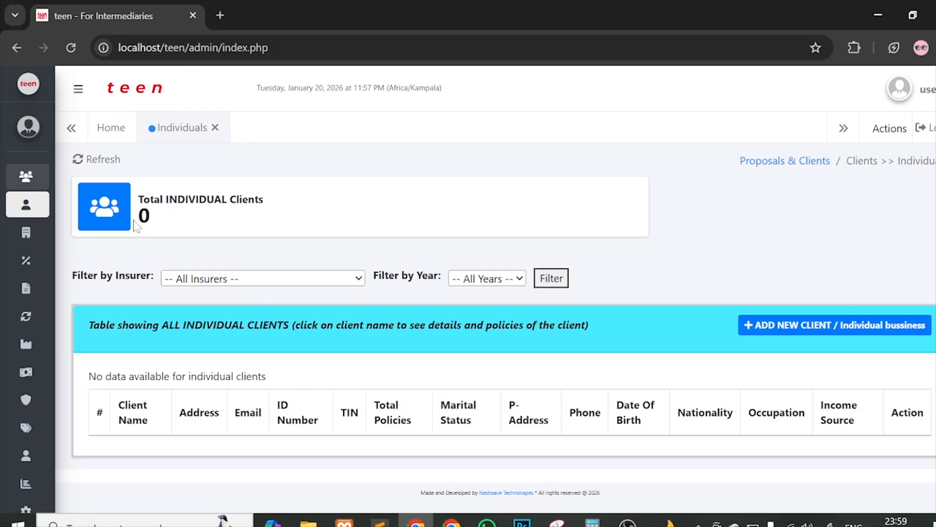
{"action": "left_click", "coordinate": [78, 89]}
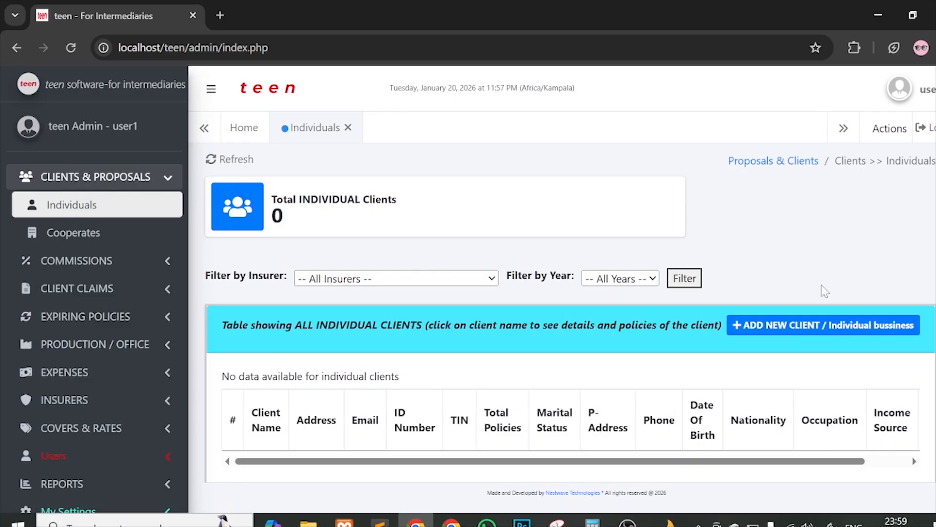
{"action": "scroll", "coordinate": [824, 291], "scroll_direction": "down", "scroll_amount": 1}
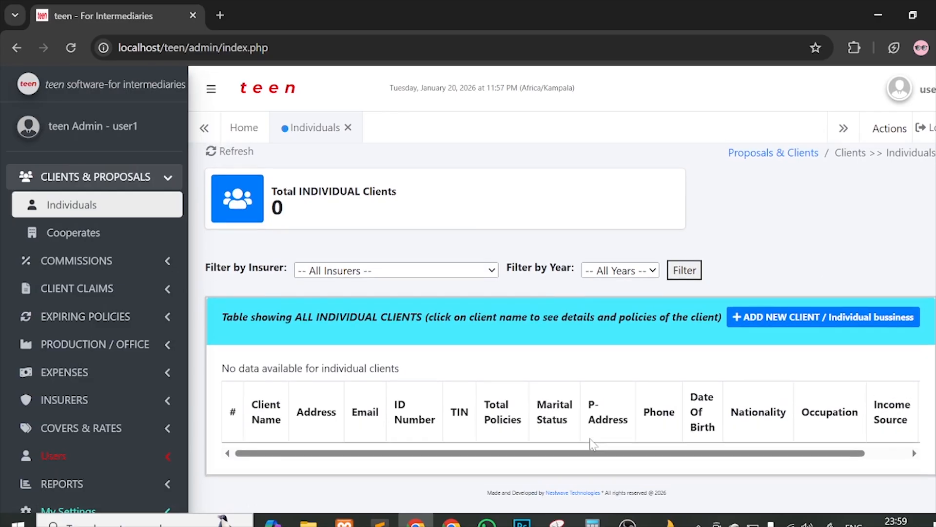
{"action": "scroll", "coordinate": [591, 443], "scroll_direction": "up", "scroll_amount": 1}
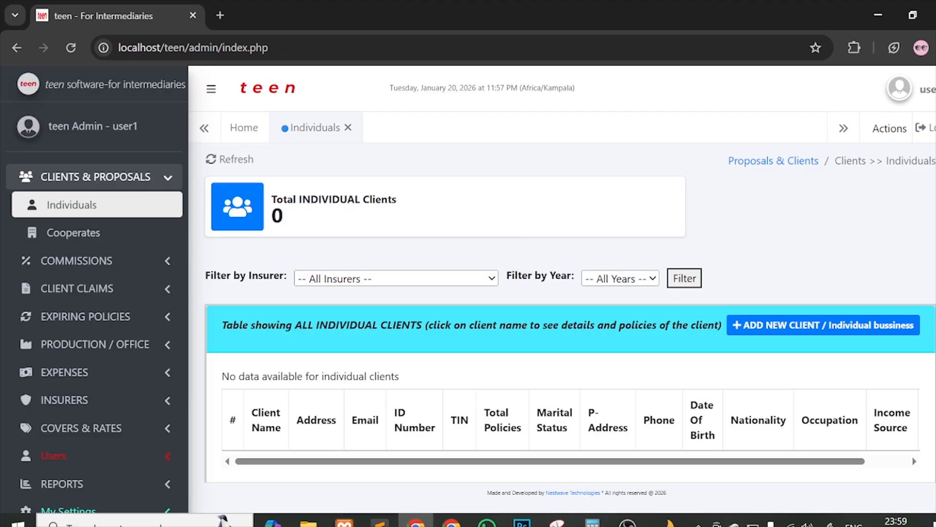
{"action": "left_click_drag", "start_coordinate": [277, 199], "coordinate": [426, 195]}
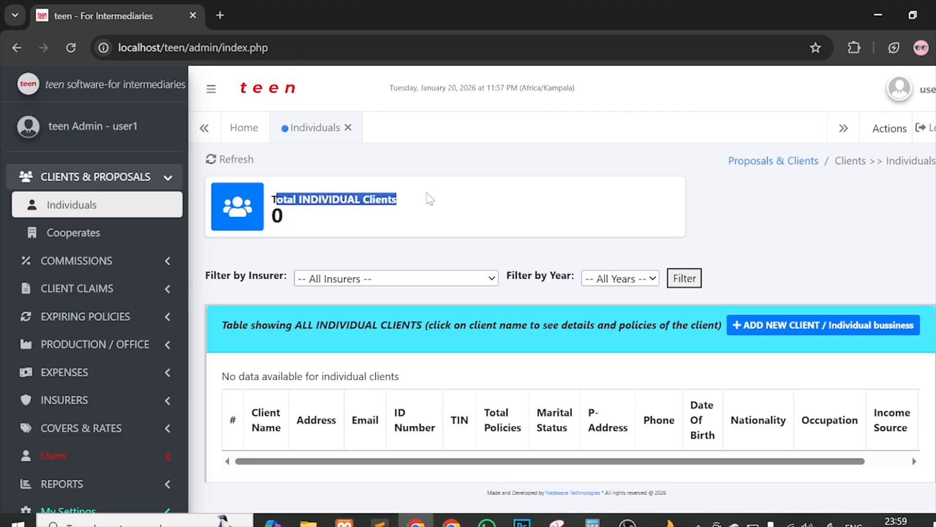
{"action": "left_click", "coordinate": [284, 258]}
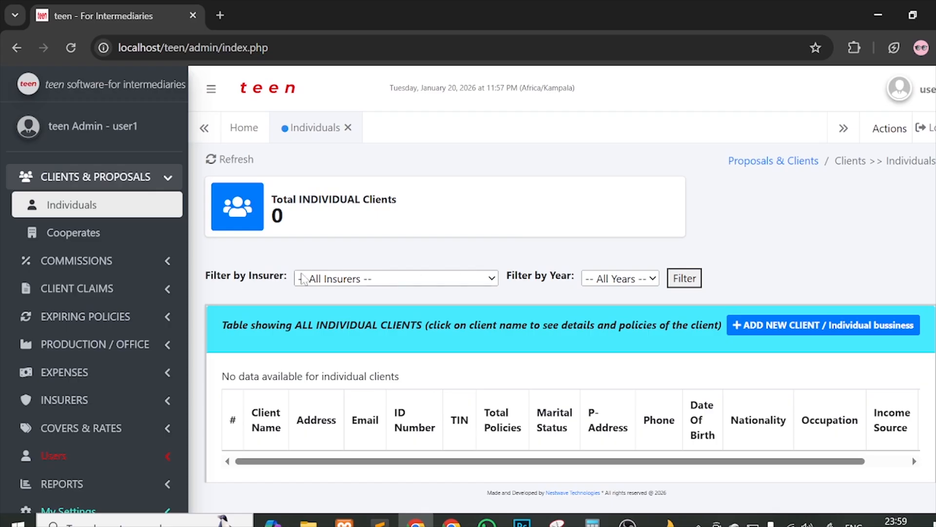
{"action": "scroll", "coordinate": [807, 251], "scroll_direction": "down", "scroll_amount": 1}
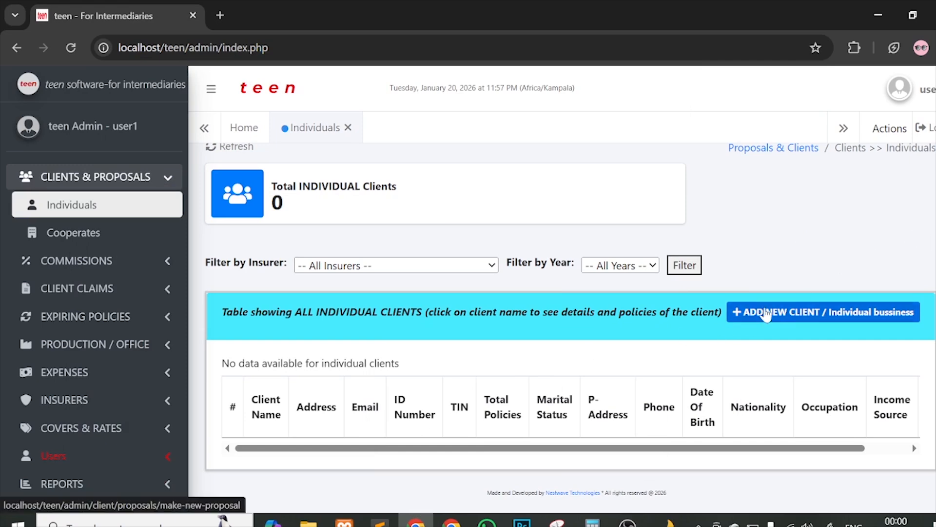
{"action": "left_click", "coordinate": [806, 318]}
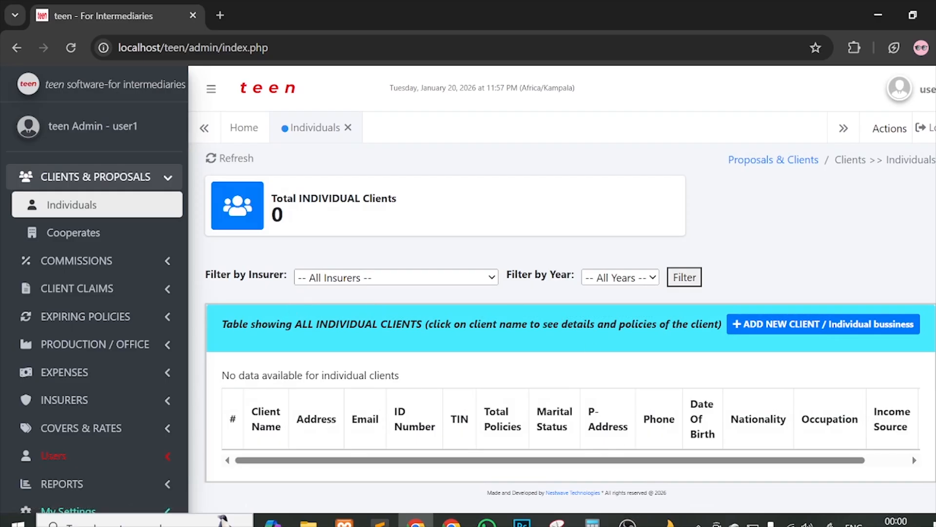
{"action": "left_click_drag", "start_coordinate": [486, 324], "coordinate": [558, 324]}
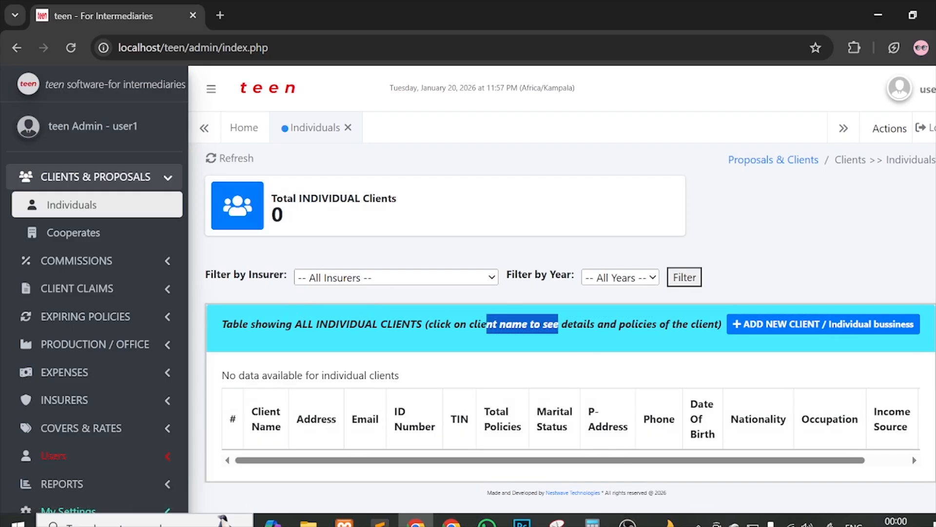
{"action": "left_click", "coordinate": [577, 368]}
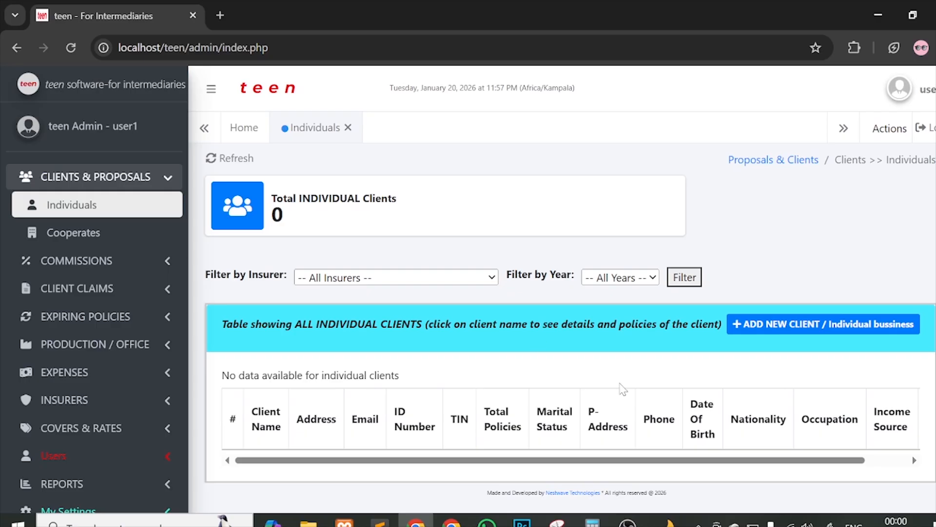
{"action": "scroll", "coordinate": [662, 394], "scroll_direction": "down", "scroll_amount": 1}
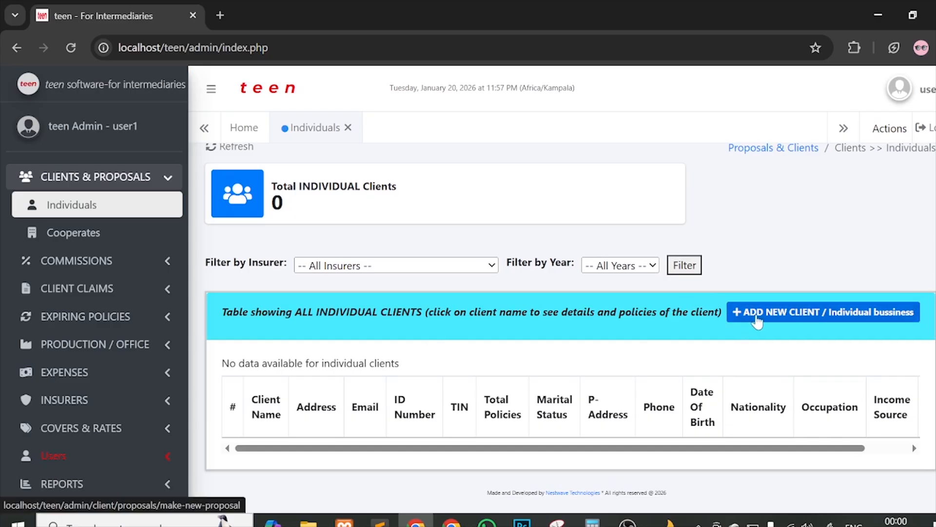
Step: Open the ADD New Bussiness (INDIVIDUAL-CLIENT) form and scroll through its sections
{"action": "left_click", "coordinate": [802, 321]}
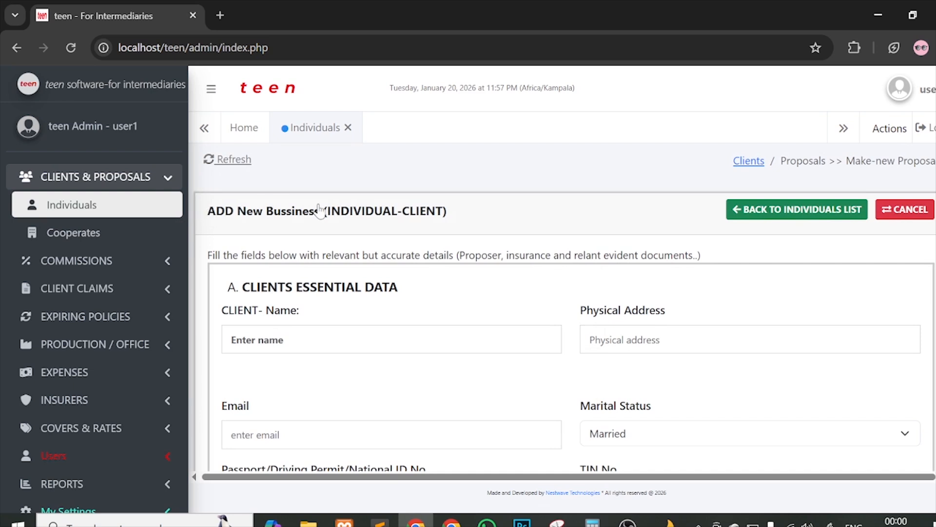
{"action": "scroll", "coordinate": [634, 244], "scroll_direction": "down", "scroll_amount": 2}
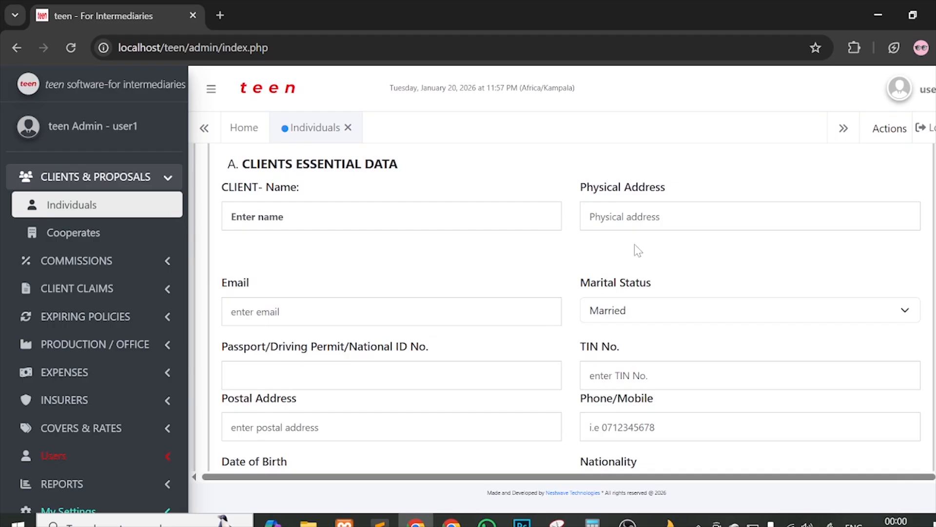
{"action": "scroll", "coordinate": [634, 244], "scroll_direction": "down", "scroll_amount": 8}
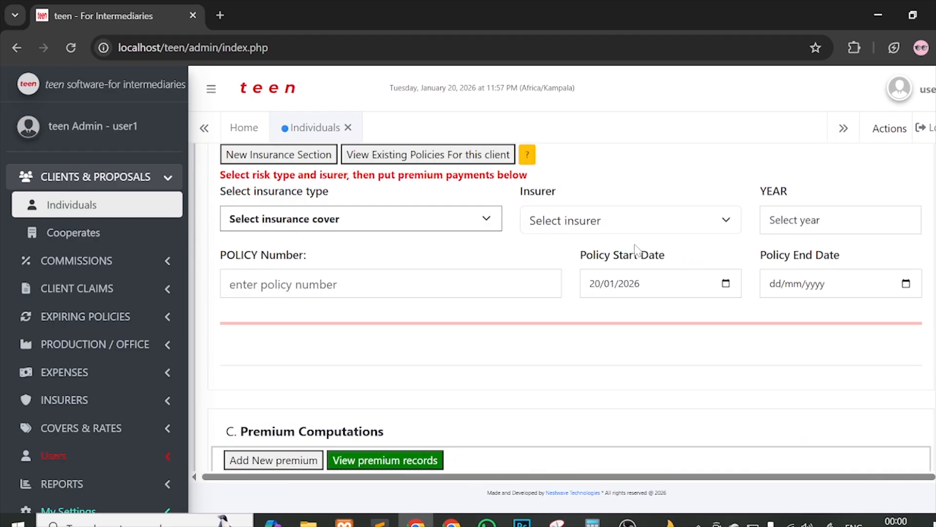
{"action": "scroll", "coordinate": [634, 244], "scroll_direction": "up", "scroll_amount": 10}
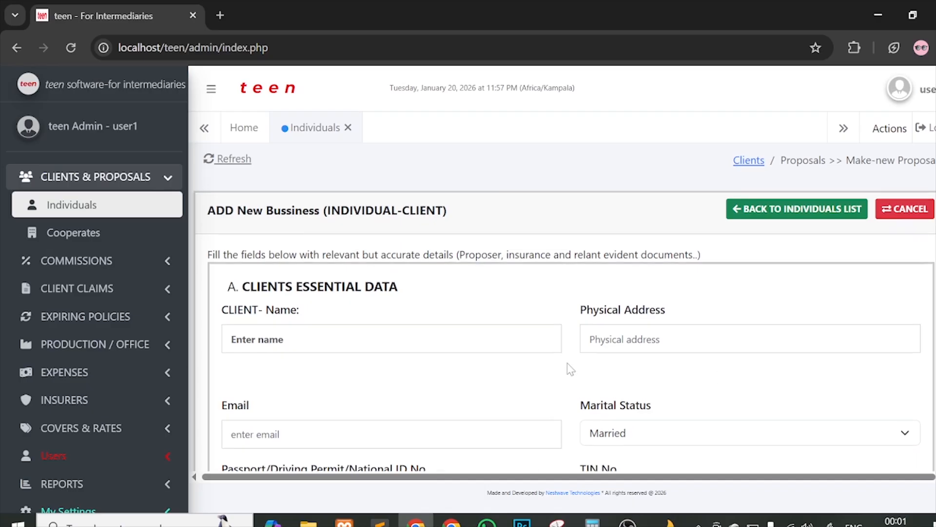
{"action": "scroll", "coordinate": [567, 363], "scroll_direction": "down", "scroll_amount": 1}
Step: Enter the client's full name in CLIENT-Name and their physical address
{"action": "left_click", "coordinate": [373, 273]}
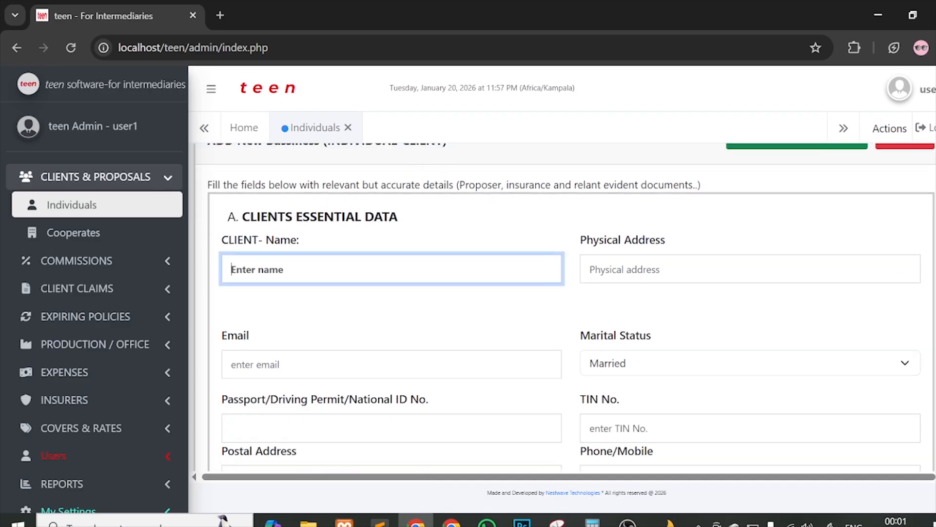
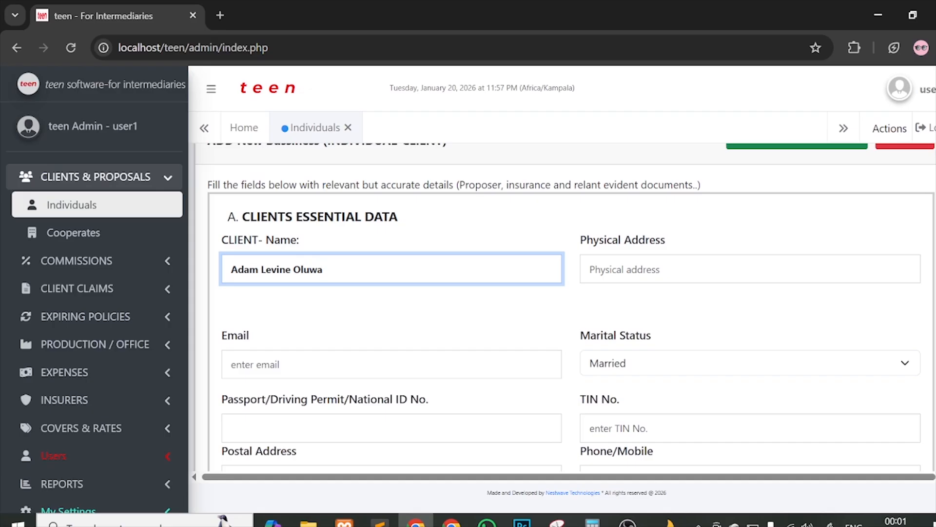
{"action": "left_click", "coordinate": [671, 269]}
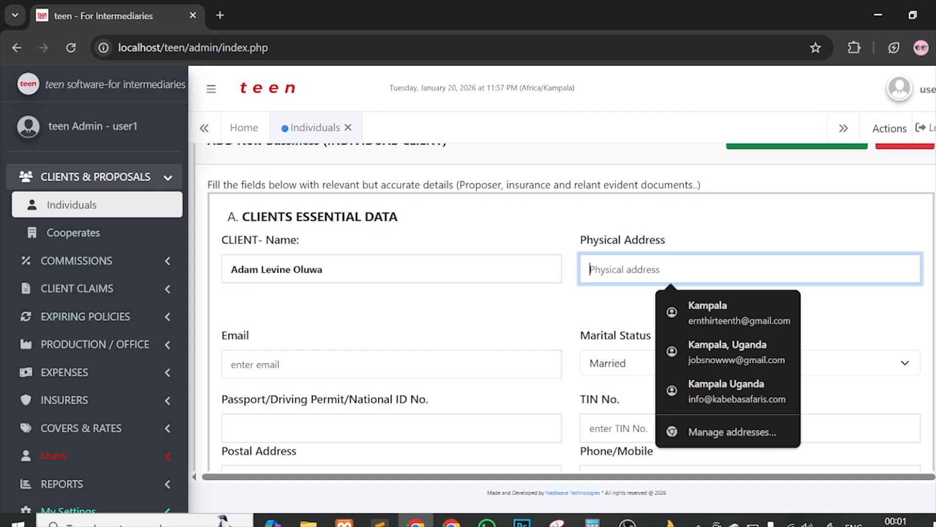
{"action": "type", "text": "Kampa"}
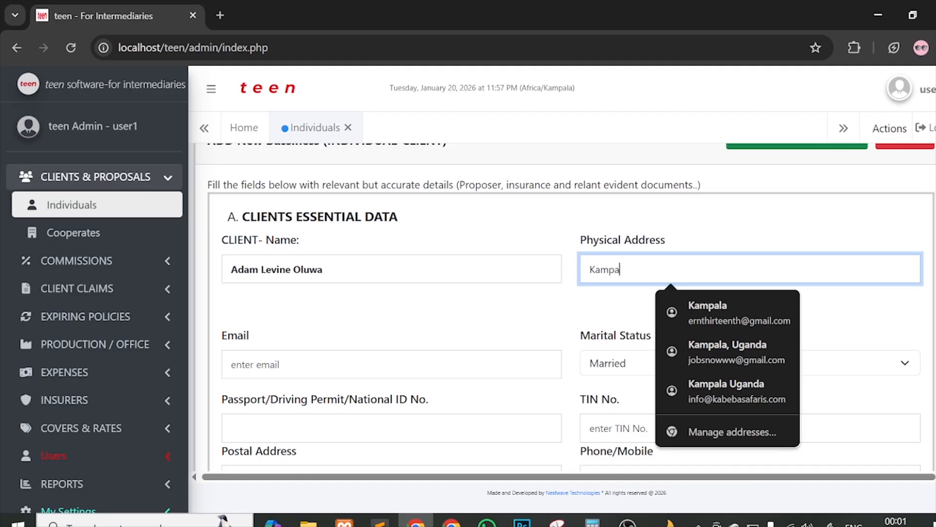
{"action": "type", "text": "la, Seven"}
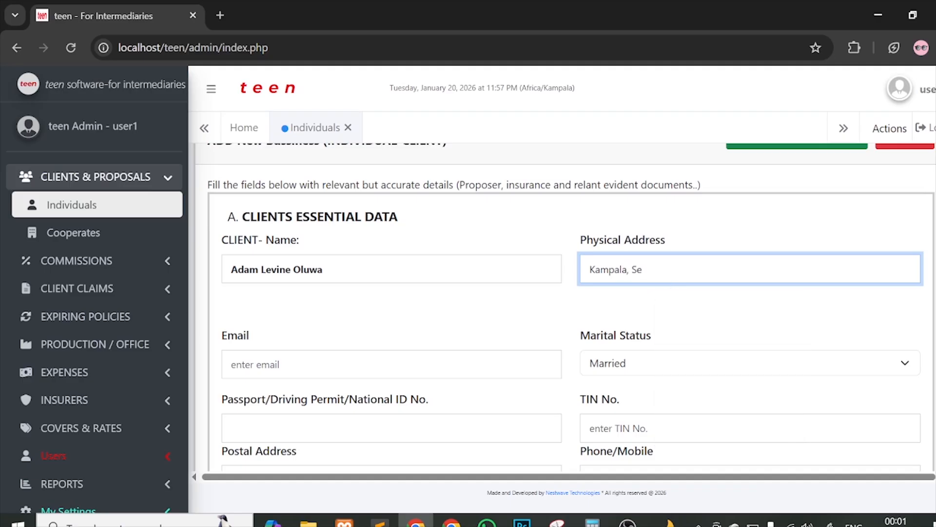
{"action": "type", "text": "thstreet"}
{"action": "left_click", "coordinate": [667, 269]}
{"action": "scroll", "coordinate": [666, 269], "scroll_direction": "down", "scroll_amount": 1}
{"action": "scroll", "coordinate": [667, 269], "scroll_direction": "down", "scroll_amount": 2}
Step: Fill in the client's e-mail and keep Marital Status set to Married
{"action": "left_click", "coordinate": [392, 248]}
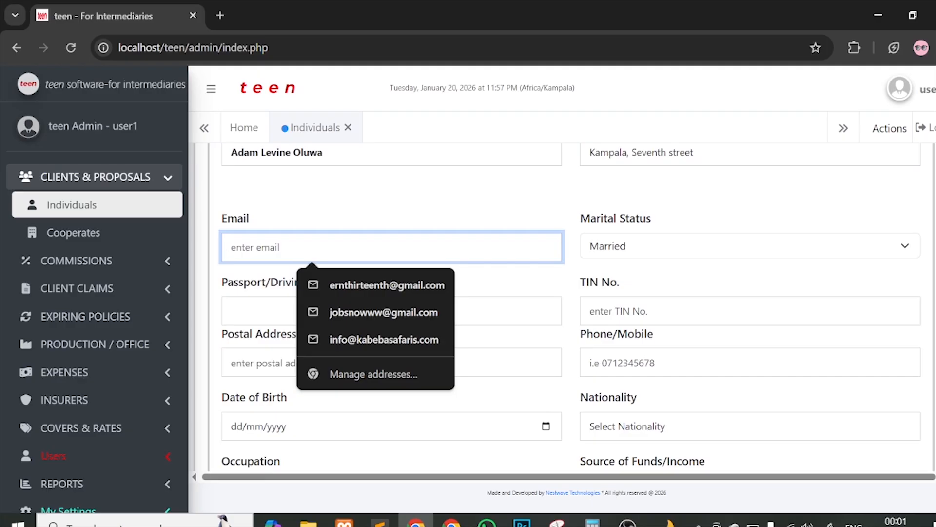
{"action": "left_click", "coordinate": [666, 277]}
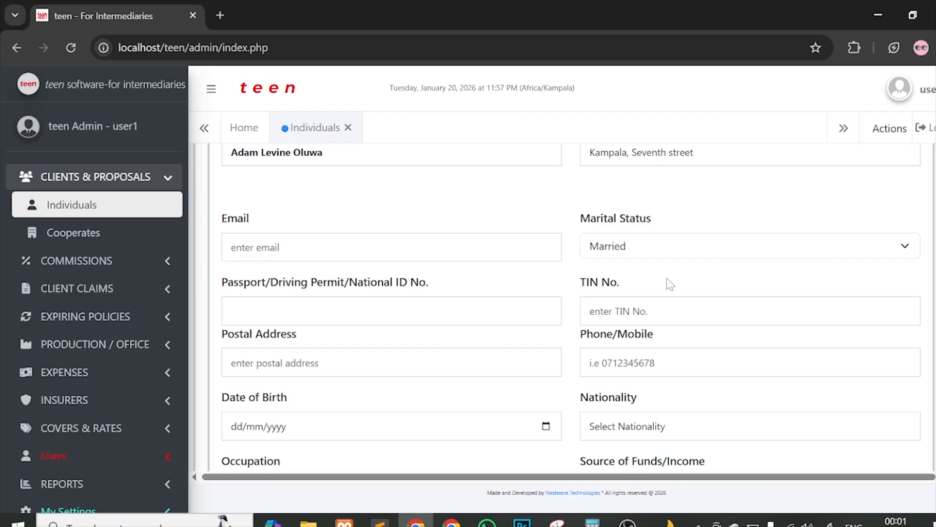
{"action": "left_click", "coordinate": [371, 248]}
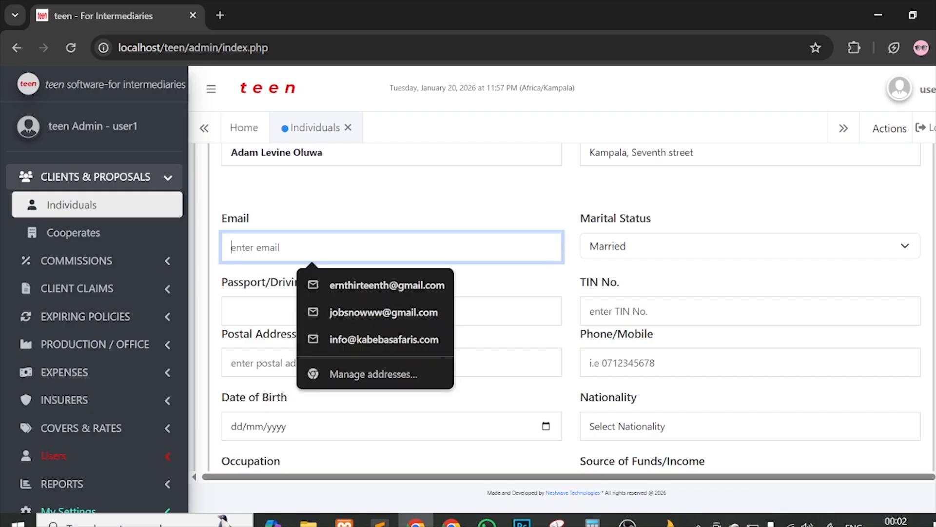
{"action": "type", "text": "sampl"}
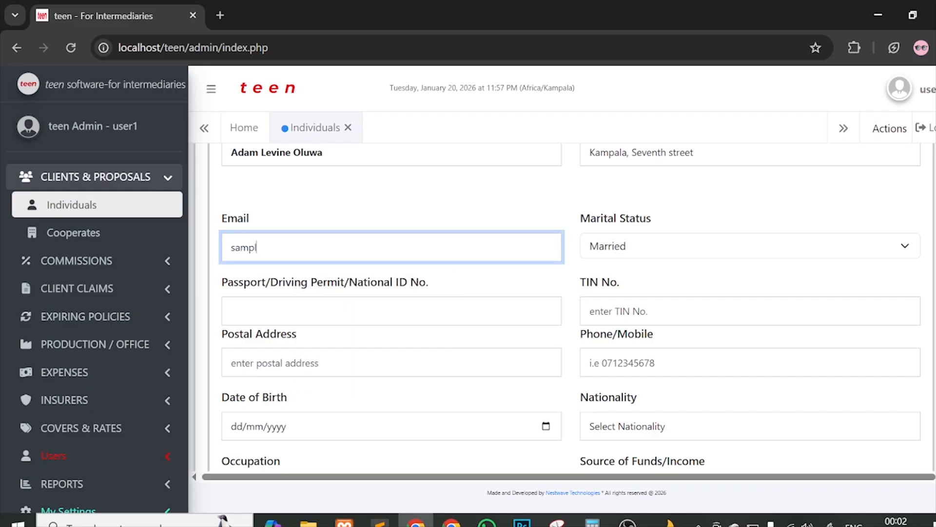
{"action": "type", "text": "e@mail.com"}
{"action": "left_click", "coordinate": [642, 253]}
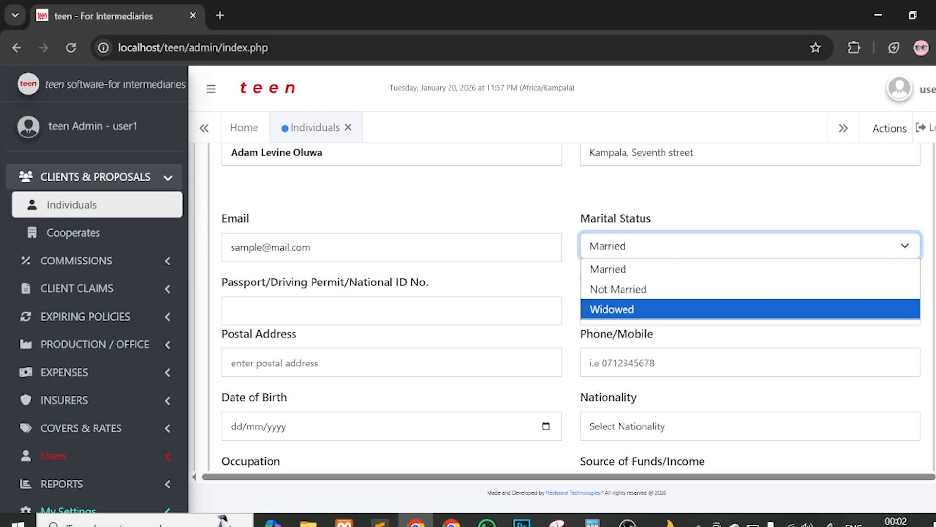
{"action": "left_click", "coordinate": [608, 269]}
{"action": "scroll", "coordinate": [342, 216], "scroll_direction": "down", "scroll_amount": 3}
Step: Enter the client's passport or national ID number
{"action": "left_click", "coordinate": [341, 188]}
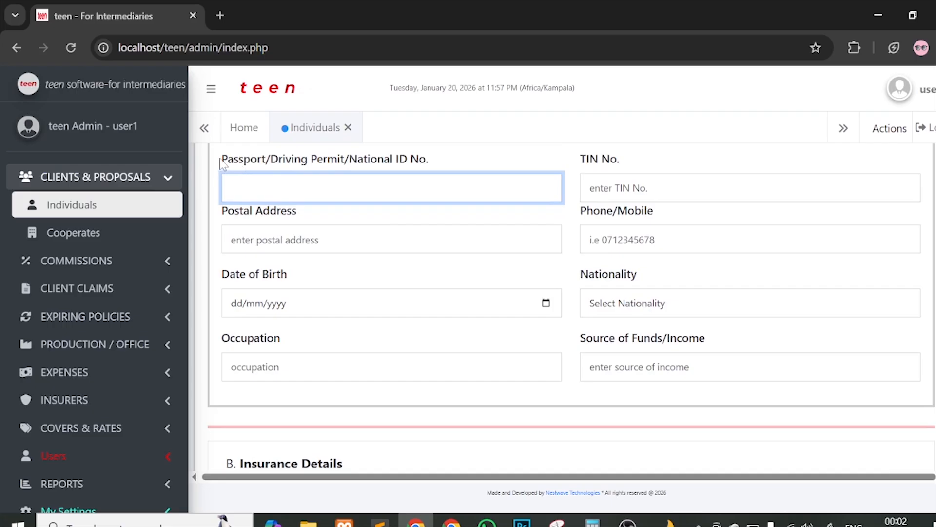
{"action": "left_click_drag", "start_coordinate": [222, 159], "coordinate": [271, 159]}
{"action": "scroll", "coordinate": [340, 156], "scroll_direction": "up", "scroll_amount": 1}
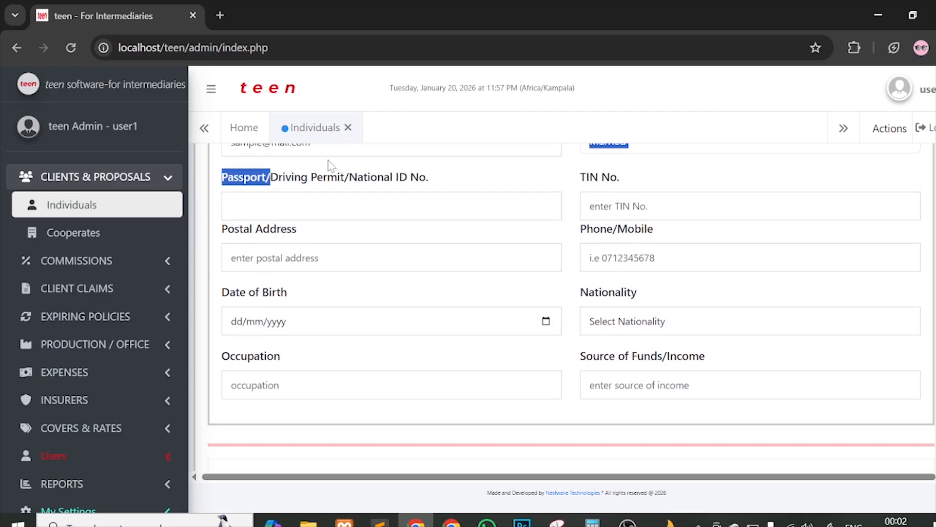
{"action": "left_click", "coordinate": [346, 176]}
{"action": "left_click", "coordinate": [346, 204]}
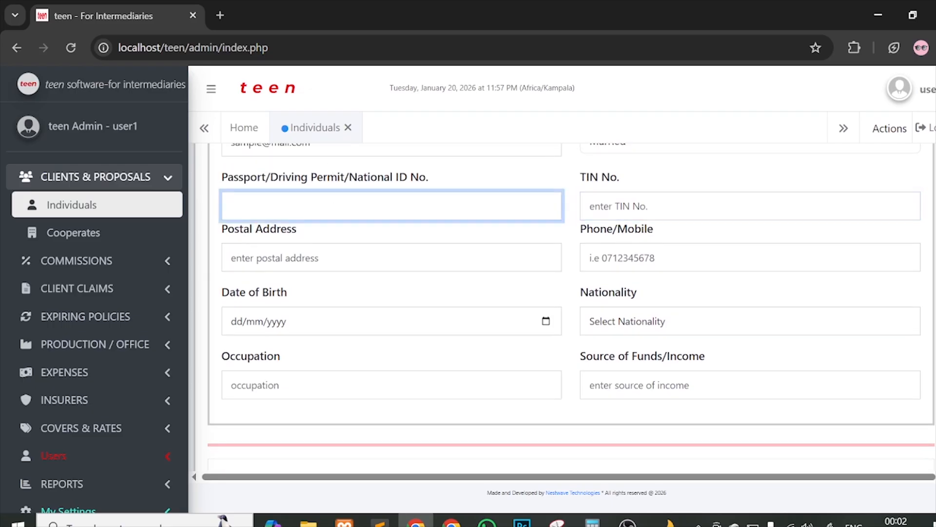
{"action": "type", "text": "NIN123456"}
Step: Fill in the client's TIN, postal address and phone/mobile number
{"action": "left_click", "coordinate": [591, 206]}
{"action": "type", "text": "TIN12345"}
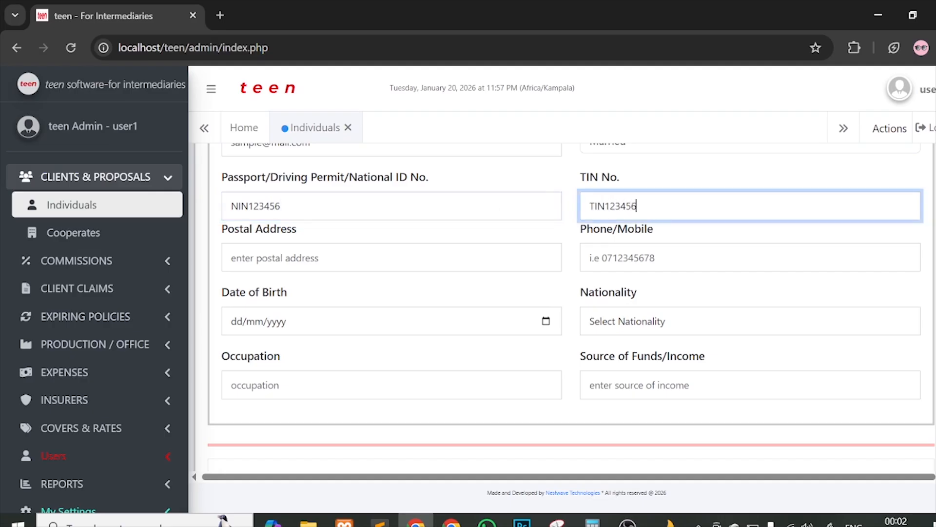
{"action": "type", "text": "6"}
{"action": "key", "text": "Tab"}
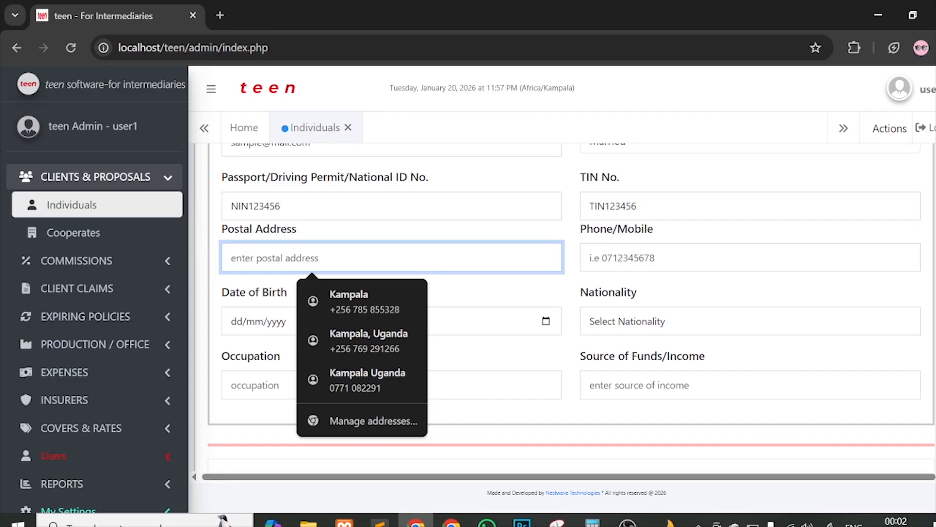
{"action": "type", "text": "000"}
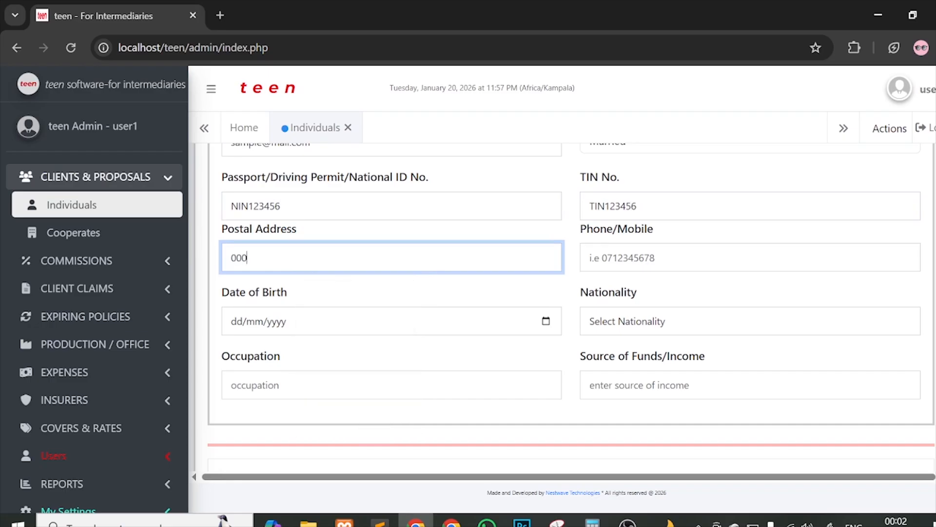
{"action": "key", "text": "BackSpace"}
{"action": "type", "text": "25"}
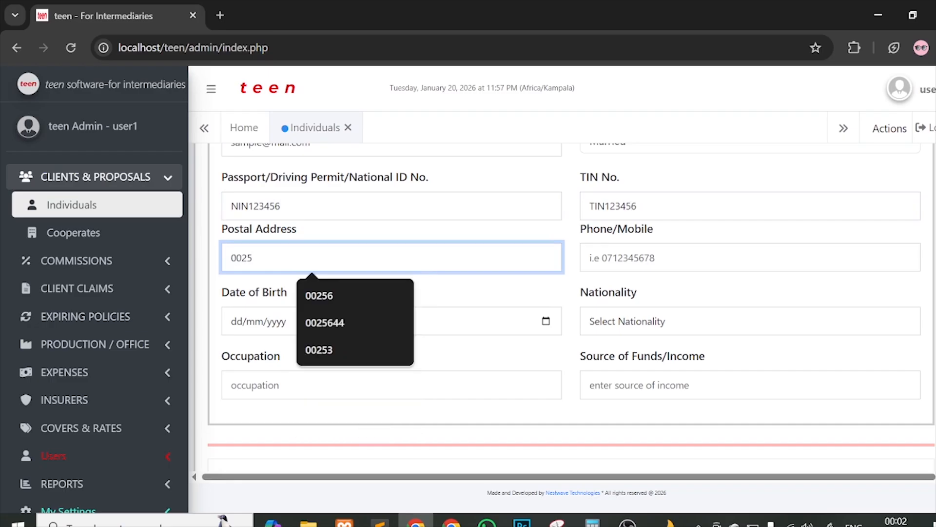
{"action": "type", "text": "6"}
{"action": "key", "text": "Tab"}
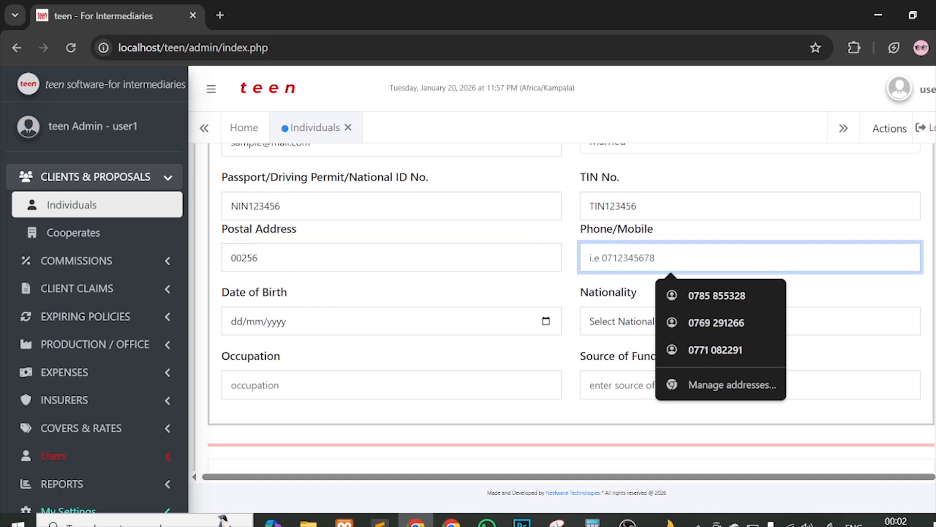
{"action": "type", "text": "071234"}
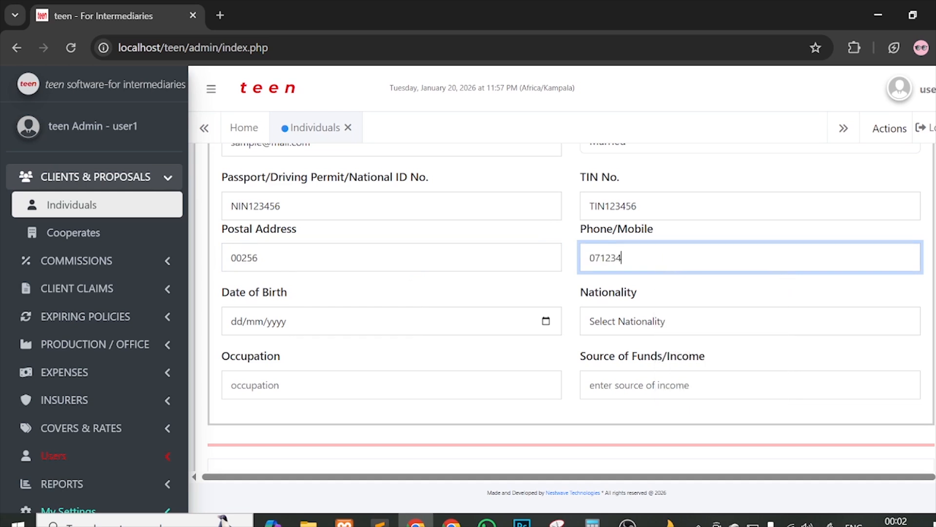
{"action": "type", "text": "56789"}
Step: Set the client's date of birth to 20/01/1990
{"action": "left_click", "coordinate": [546, 321]}
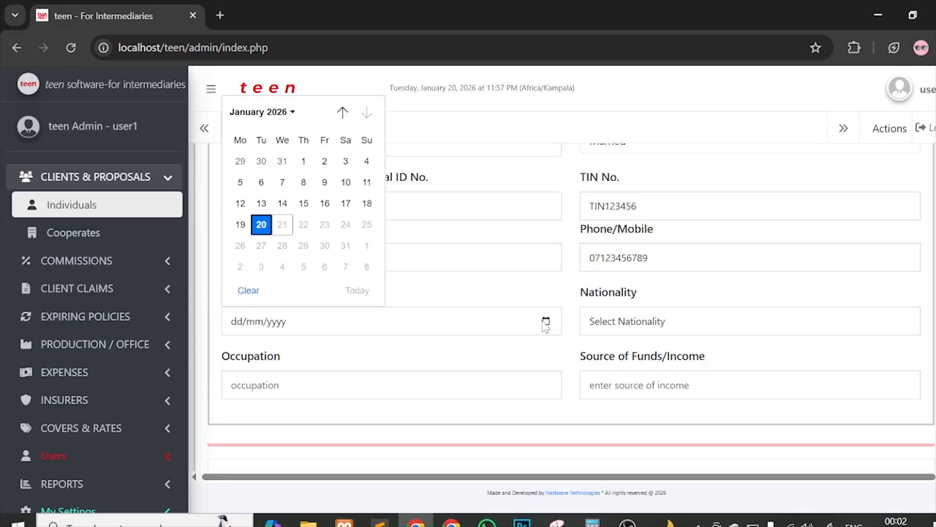
{"action": "left_click", "coordinate": [259, 227]}
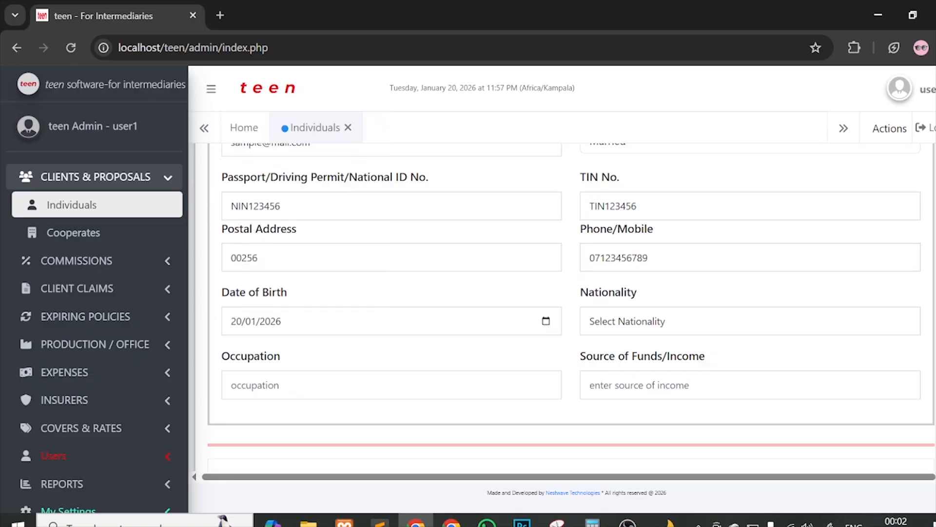
{"action": "left_click", "coordinate": [276, 322]}
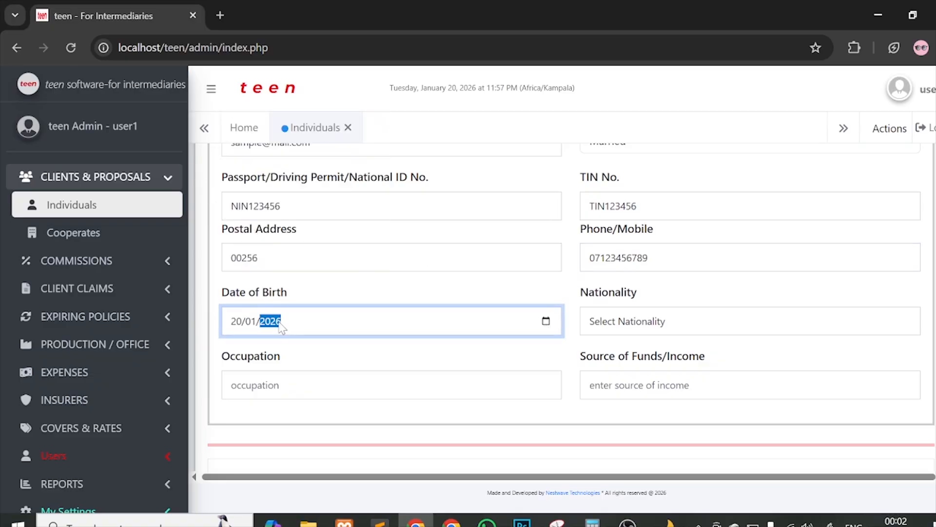
{"action": "type", "text": "1990"}
Step: Choose Nigerian as the client's nationality
{"action": "left_click", "coordinate": [622, 321]}
{"action": "scroll", "coordinate": [679, 266], "scroll_direction": "down", "scroll_amount": 15}
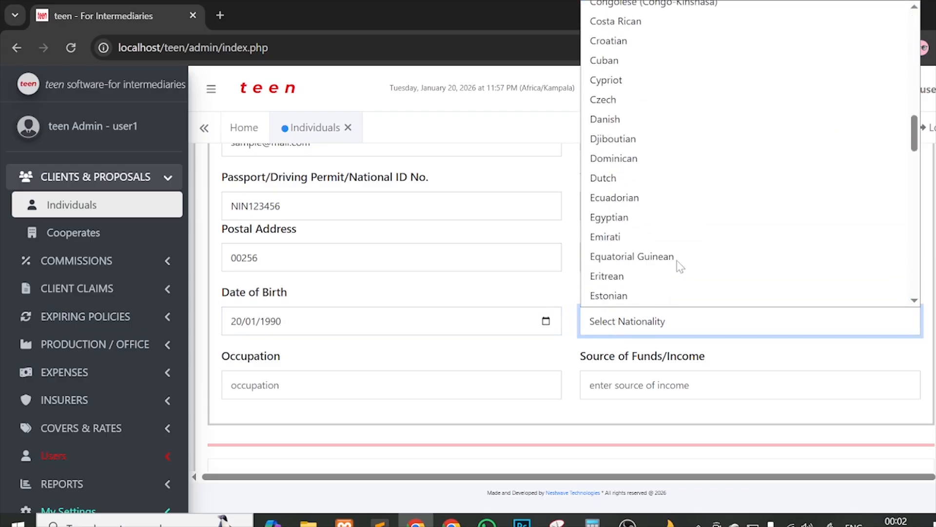
{"action": "key", "text": "n"}
{"action": "scroll", "coordinate": [670, 267], "scroll_direction": "down", "scroll_amount": 6}
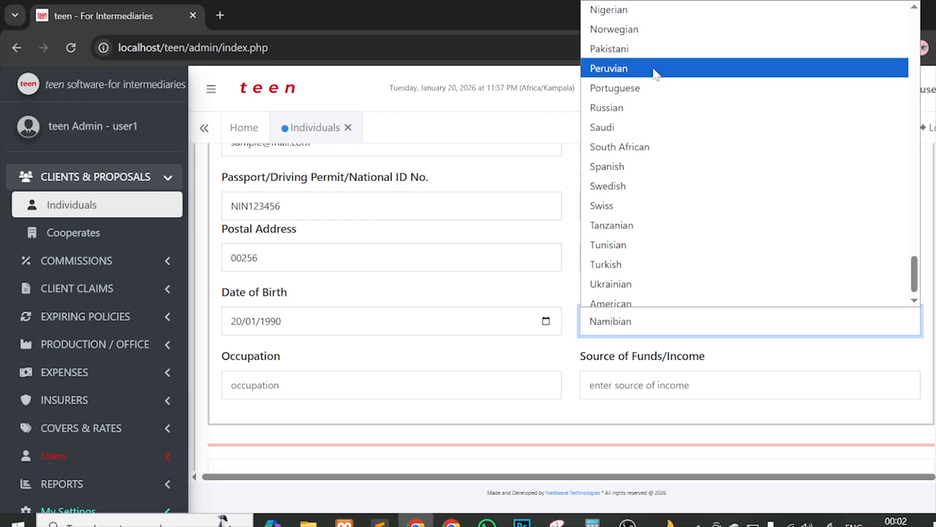
{"action": "scroll", "coordinate": [655, 73], "scroll_direction": "up", "scroll_amount": 2}
{"action": "left_click", "coordinate": [622, 92]}
{"action": "scroll", "coordinate": [518, 453], "scroll_direction": "down", "scroll_amount": 2}
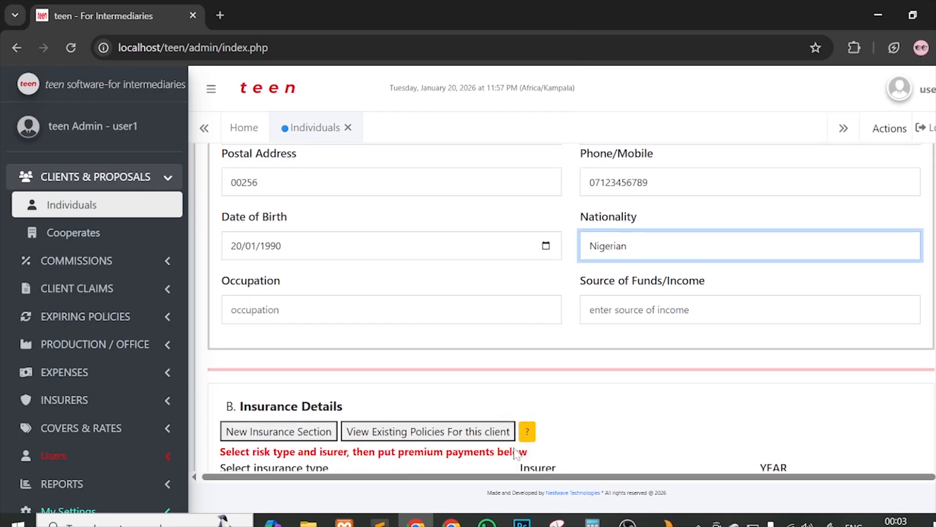
Step: Enter the occupation 'IT SPECIALIST AND SOFTWARE ENGINEER', correcting the typos
{"action": "left_click", "coordinate": [351, 302]}
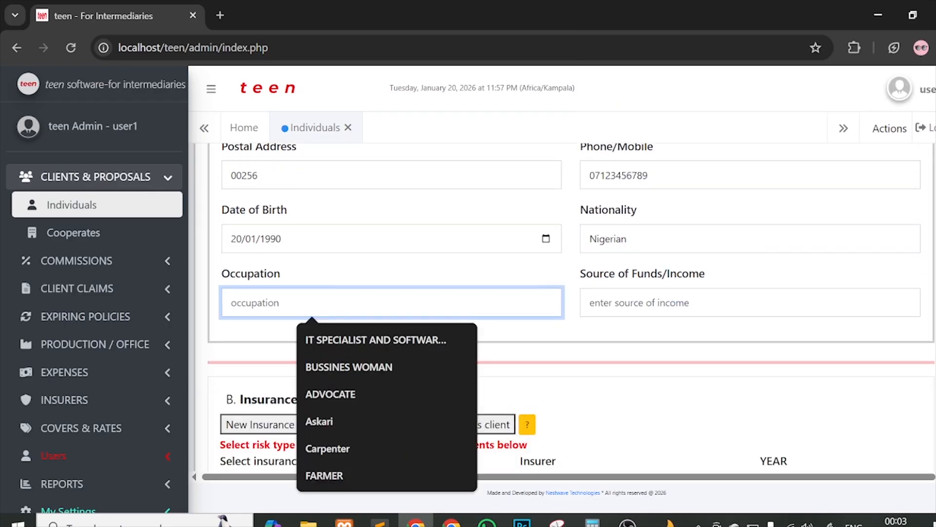
{"action": "type", "text": "IT SP"}
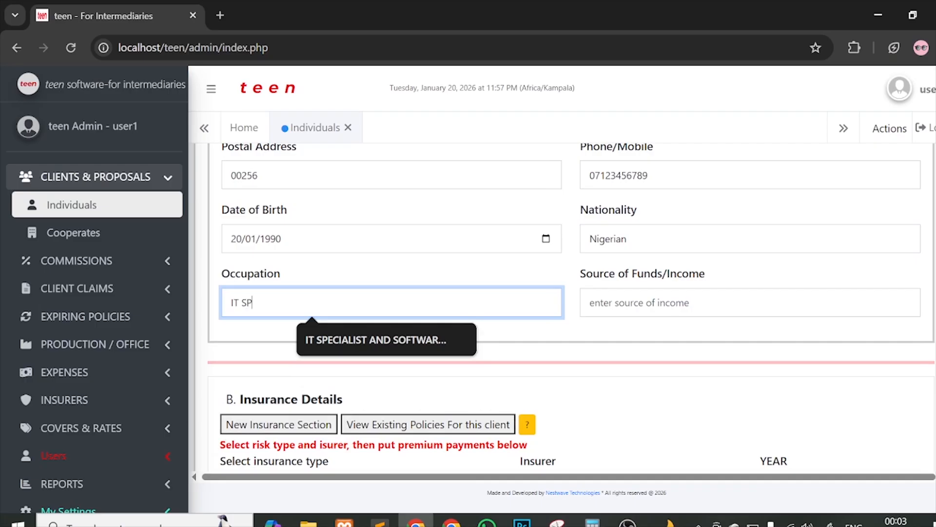
{"action": "type", "text": "ECIALIST OR "}
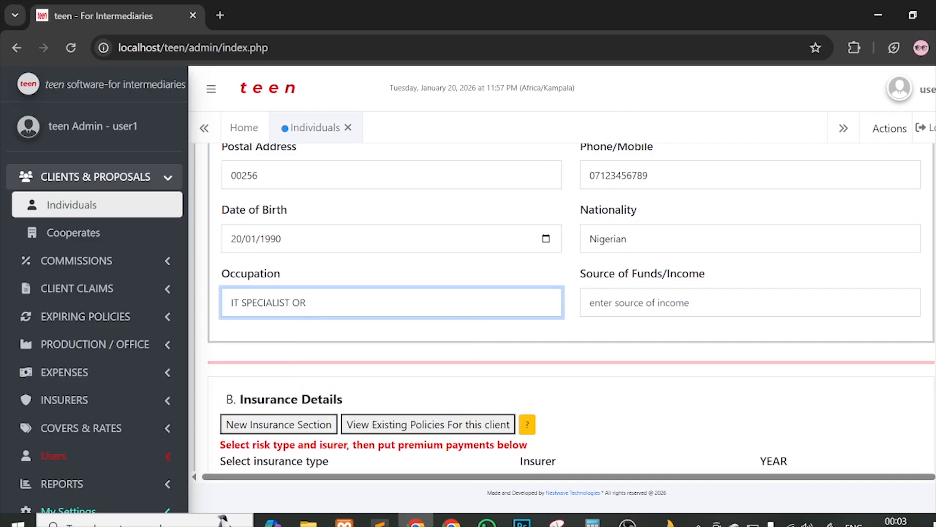
{"action": "type", "text": "SOFTWARE ENGINRE"}
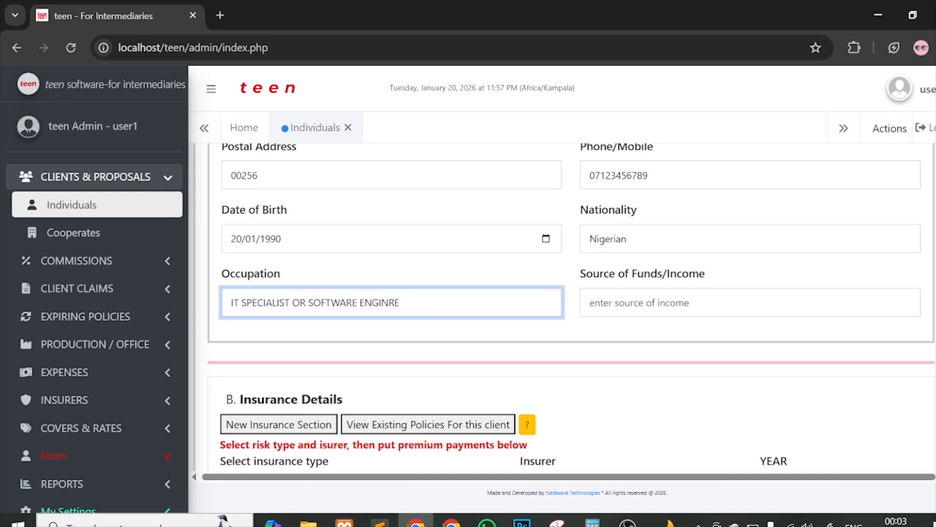
{"action": "key", "text": "BackSpace"}
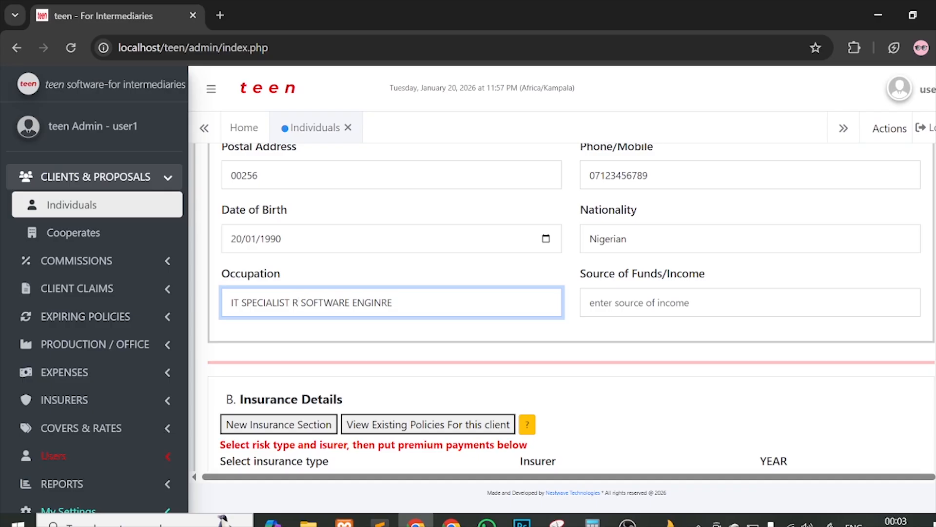
{"action": "key", "text": "Delete"}
{"action": "type", "text": "AND"}
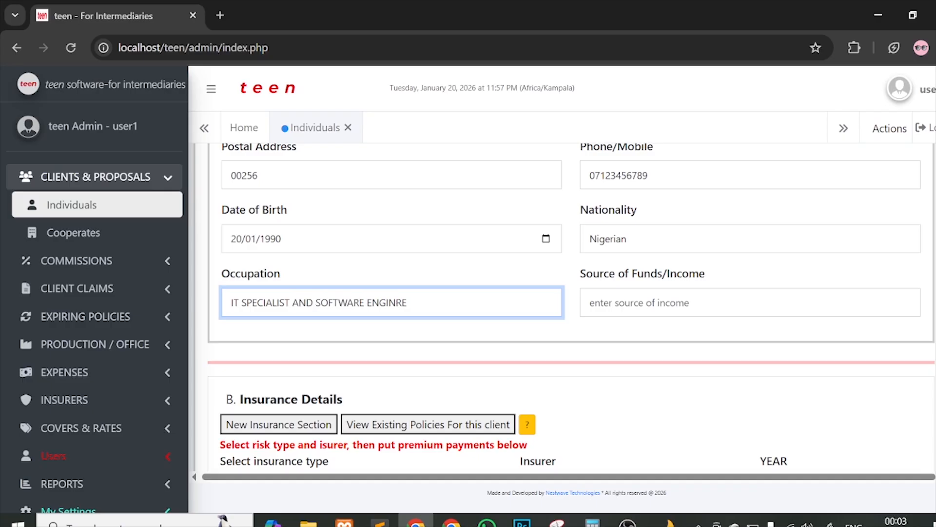
{"action": "mouse_move", "coordinate": [408, 302]}
{"action": "left_mouse_down"}
{"action": "mouse_move", "coordinate": [385, 302]}
{"action": "mouse_move", "coordinate": [396, 303]}
{"action": "left_mouse_up"}
{"action": "key", "text": "BackSpace"}
{"action": "key", "text": "BackSpace"}
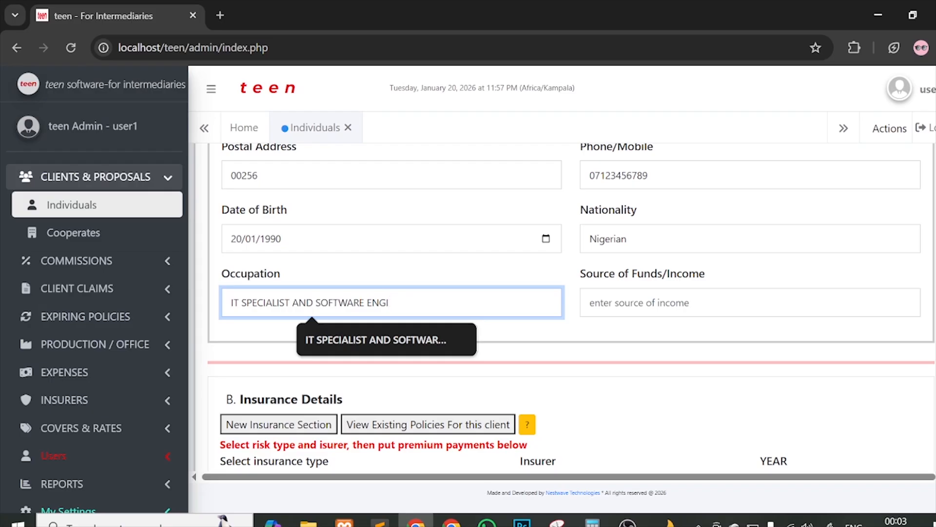
{"action": "type", "text": "NEER"}
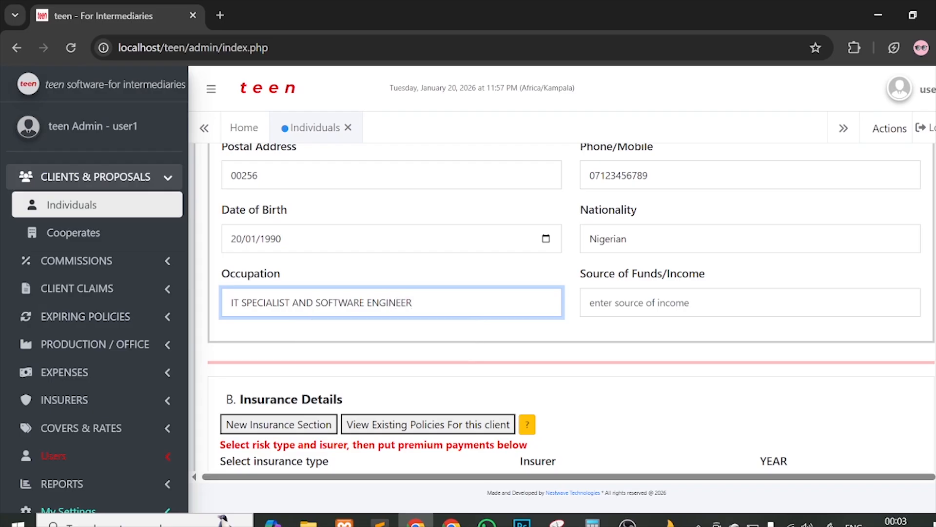
{"action": "scroll", "coordinate": [644, 320], "scroll_direction": "down", "scroll_amount": 1}
Step: Choose EMPLOYMENT from the Source of Funds/Income suggestions
{"action": "left_click", "coordinate": [644, 292]}
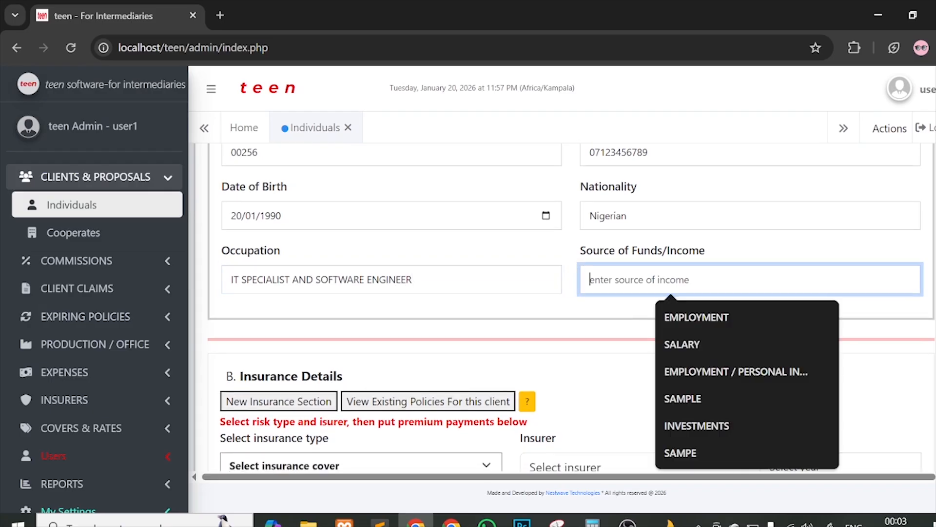
{"action": "left_click", "coordinate": [663, 317]}
{"action": "scroll", "coordinate": [587, 309], "scroll_direction": "down", "scroll_amount": 2}
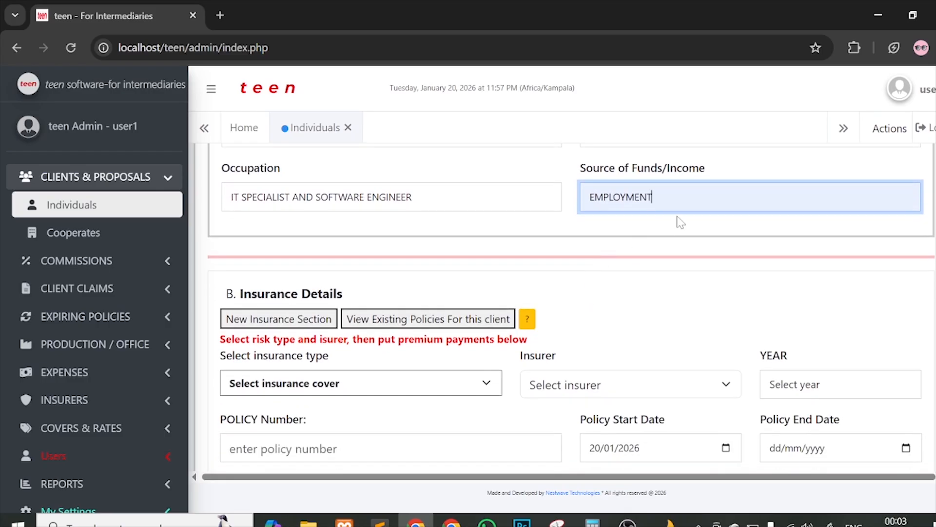
{"action": "left_click", "coordinate": [679, 207]}
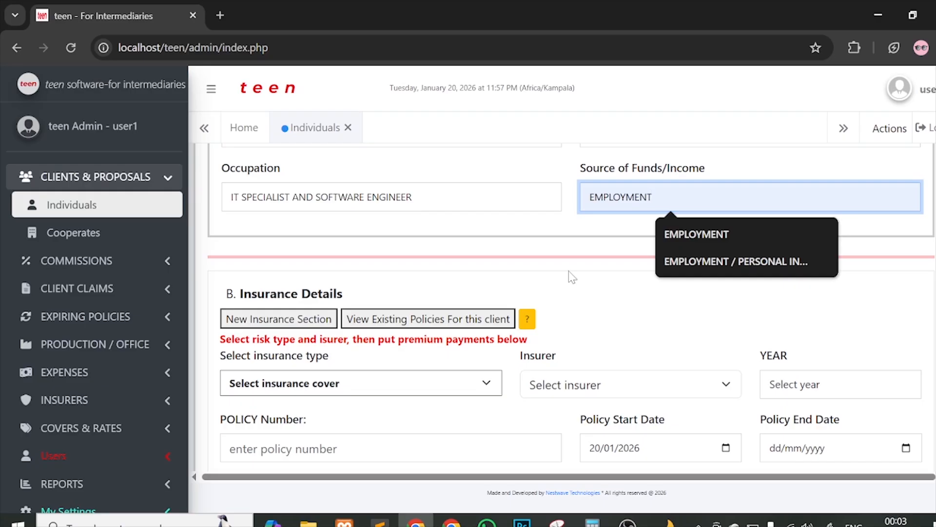
Step: Review the Clients Essential Data section and scroll down toward Insurance Details
{"action": "scroll", "coordinate": [641, 393], "scroll_direction": "down", "scroll_amount": 2}
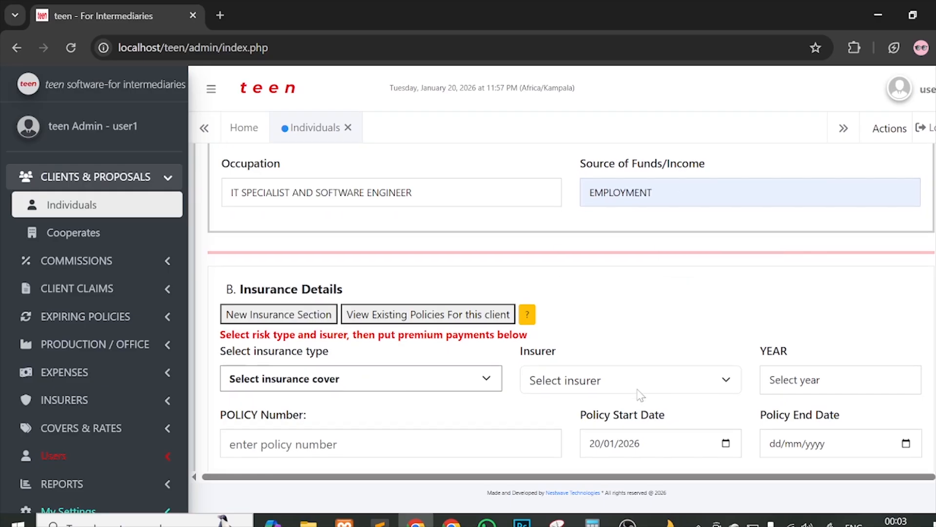
{"action": "scroll", "coordinate": [648, 303], "scroll_direction": "up", "scroll_amount": 10}
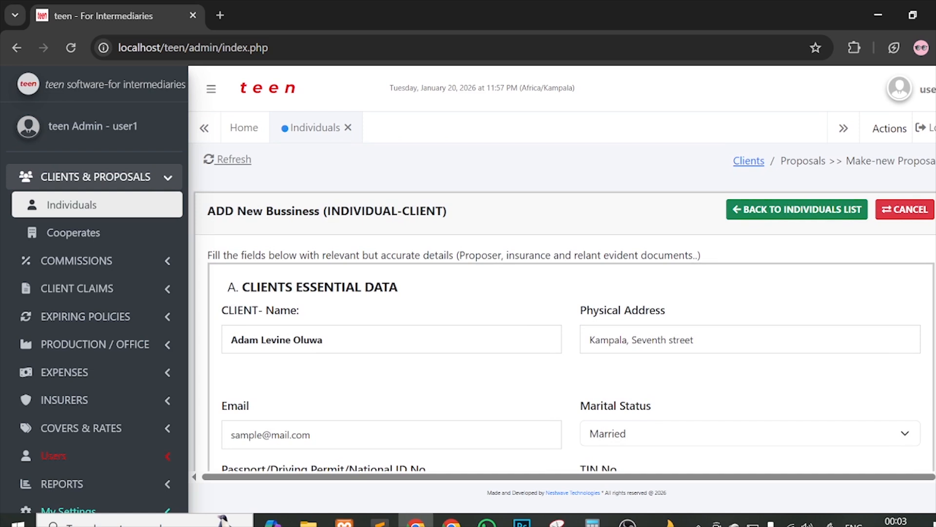
{"action": "left_click_drag", "start_coordinate": [228, 287], "coordinate": [423, 294]}
{"action": "left_click", "coordinate": [420, 294]}
{"action": "scroll", "coordinate": [598, 317], "scroll_direction": "down", "scroll_amount": 1}
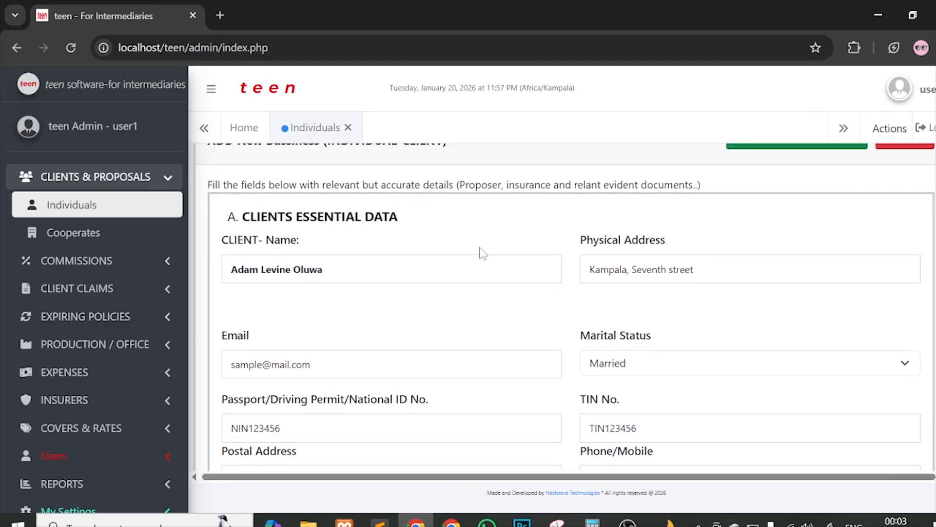
{"action": "left_click", "coordinate": [372, 270]}
{"action": "scroll", "coordinate": [372, 273], "scroll_direction": "down", "scroll_amount": 4}
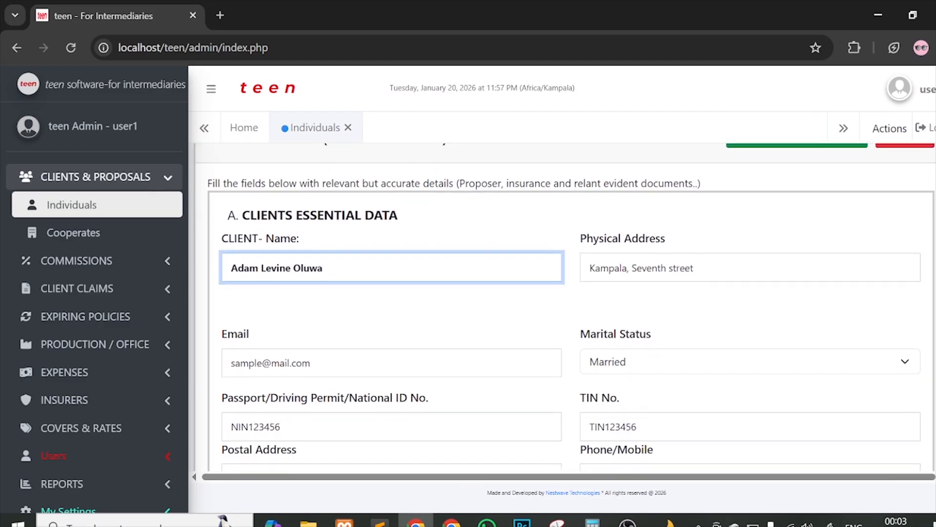
{"action": "scroll", "coordinate": [539, 317], "scroll_direction": "down", "scroll_amount": 3}
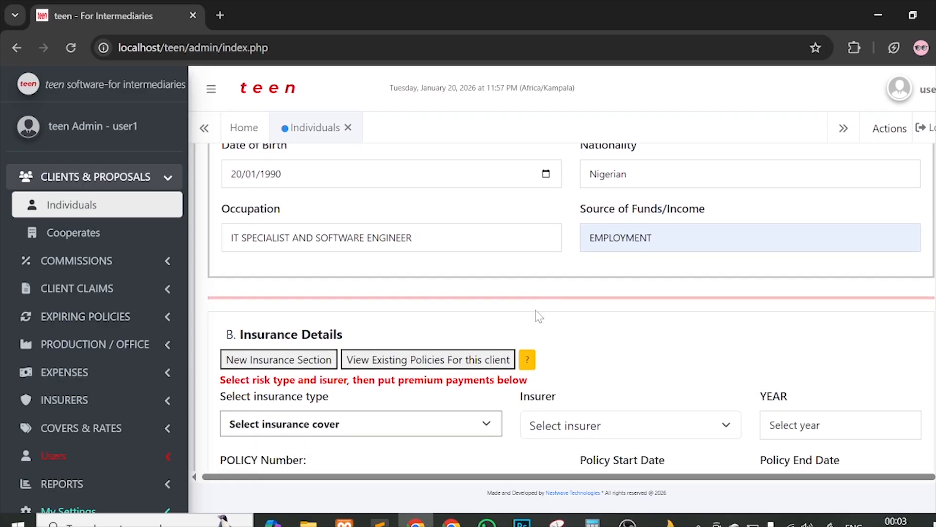
{"action": "scroll", "coordinate": [684, 366], "scroll_direction": "down", "scroll_amount": 2}
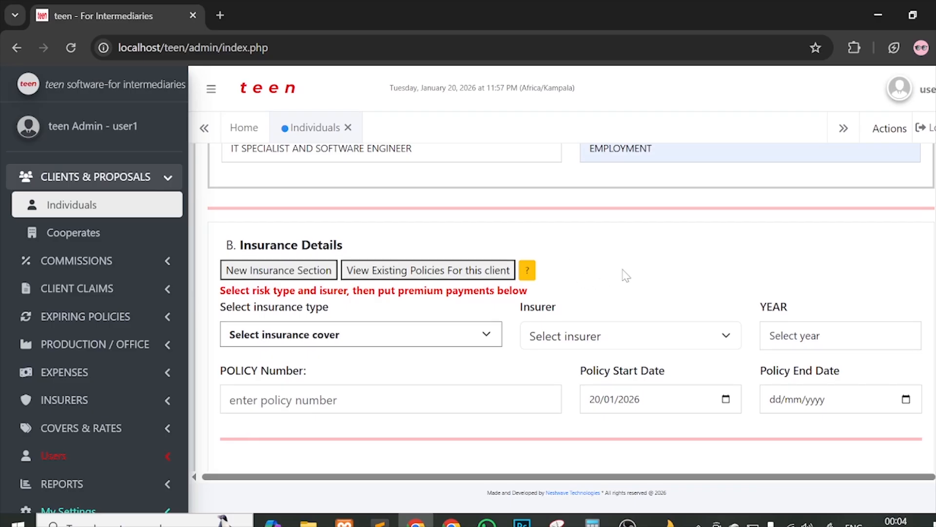
Step: Scroll to Insurance Details and show the B.1 Open Policies view
{"action": "scroll", "coordinate": [621, 274], "scroll_direction": "down", "scroll_amount": 1}
{"action": "scroll", "coordinate": [642, 241], "scroll_direction": "down", "scroll_amount": 1}
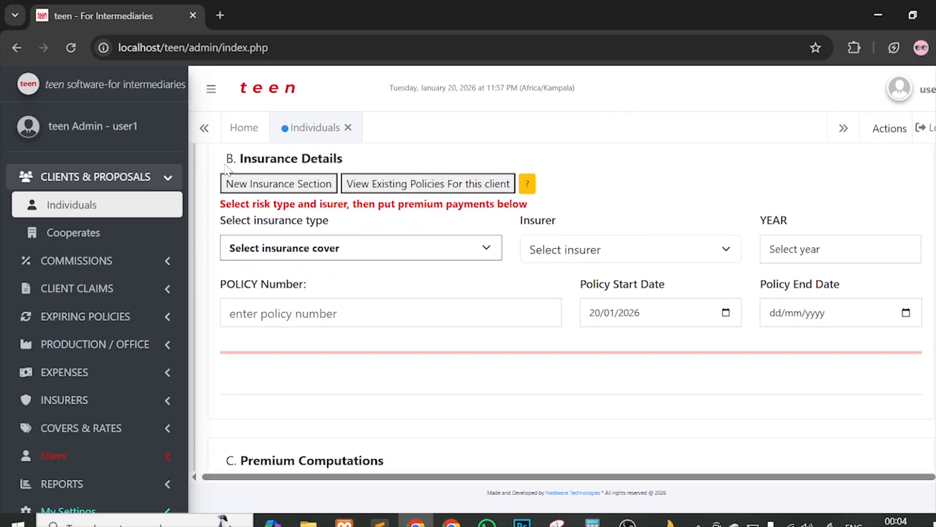
{"action": "scroll", "coordinate": [408, 195], "scroll_direction": "up", "scroll_amount": 1}
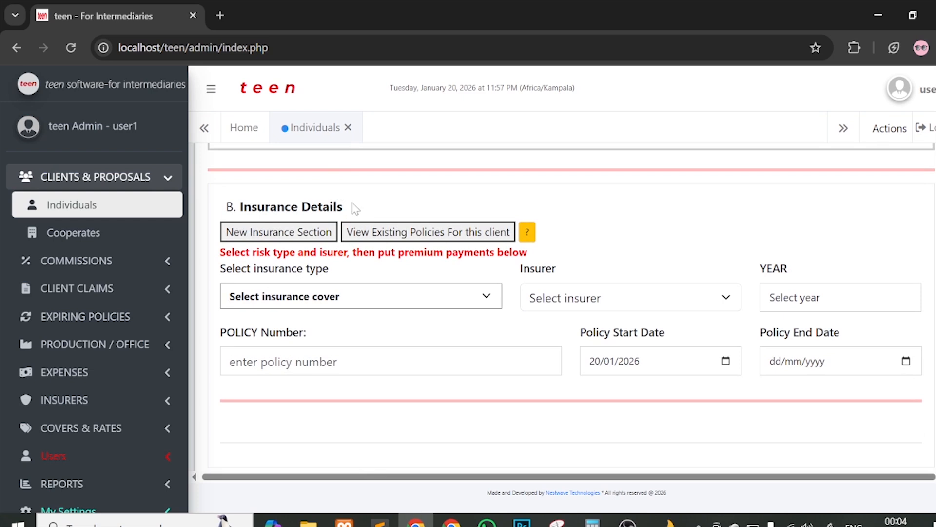
{"action": "scroll", "coordinate": [427, 214], "scroll_direction": "down", "scroll_amount": 1}
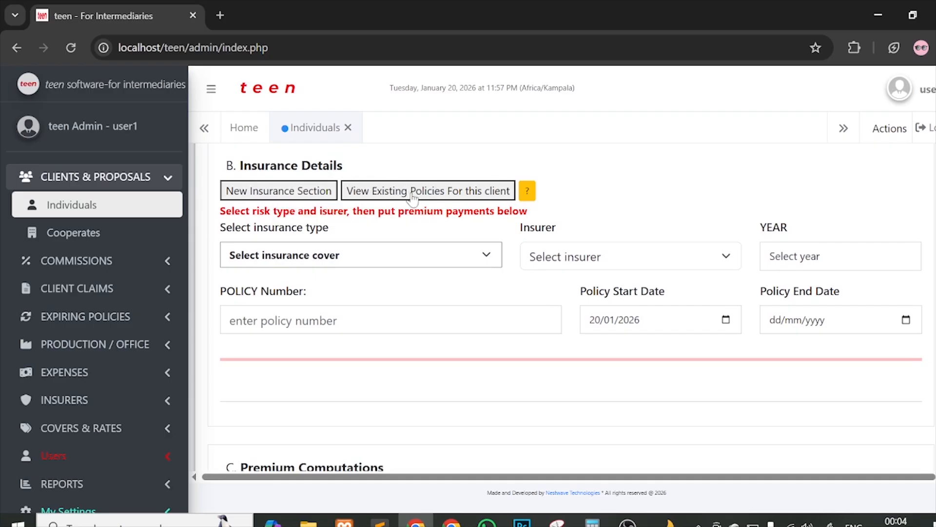
{"action": "left_click", "coordinate": [311, 196]}
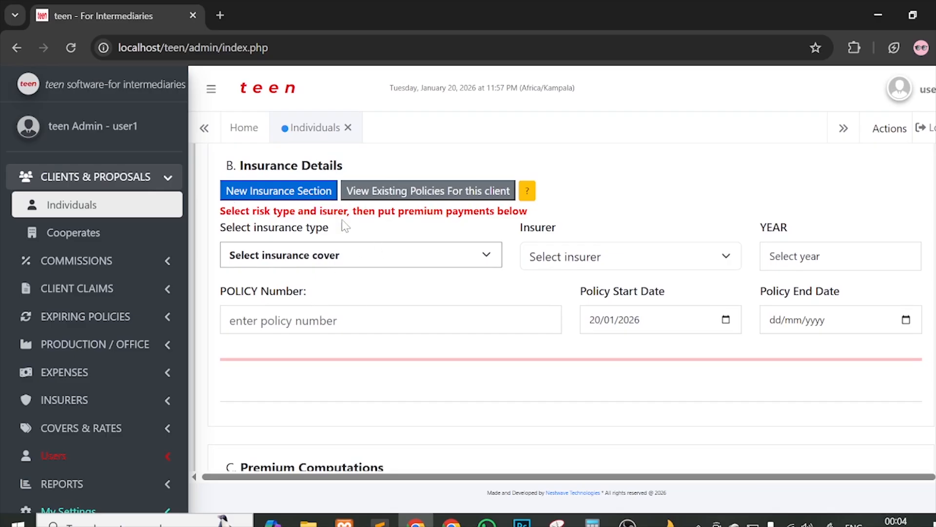
{"action": "left_click", "coordinate": [373, 192]}
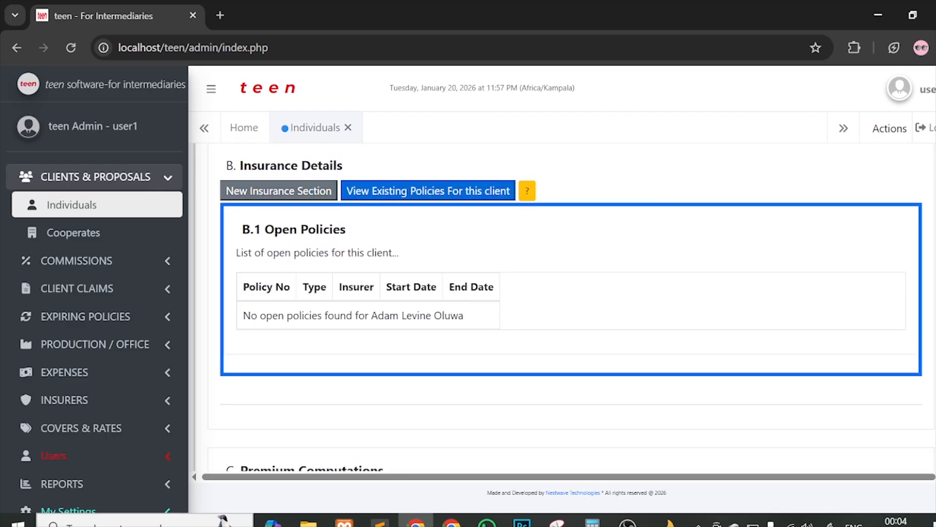
Step: Review the message confirming the client has no open policies
{"action": "left_click_drag", "start_coordinate": [236, 253], "coordinate": [410, 253]}
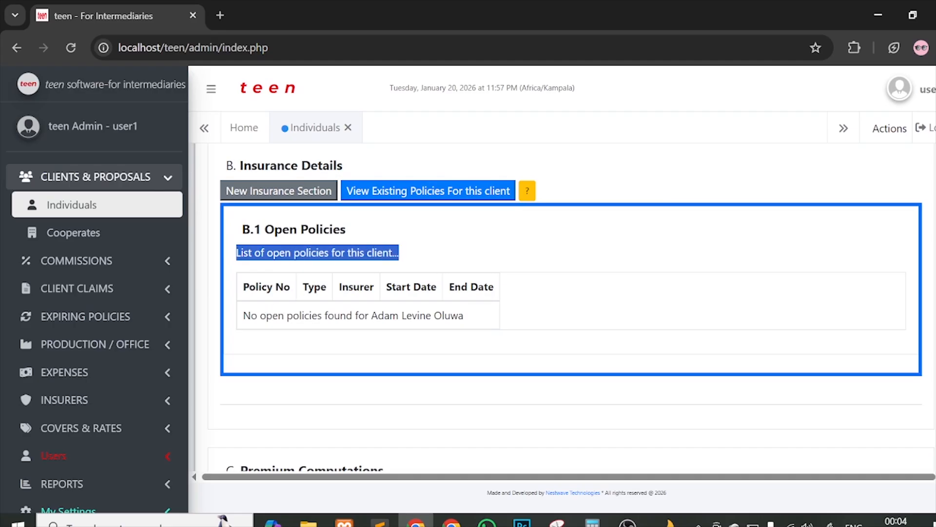
{"action": "left_click_drag", "start_coordinate": [244, 316], "coordinate": [465, 315]}
{"action": "left_click", "coordinate": [474, 314]}
{"action": "scroll", "coordinate": [474, 315], "scroll_direction": "up", "scroll_amount": 10}
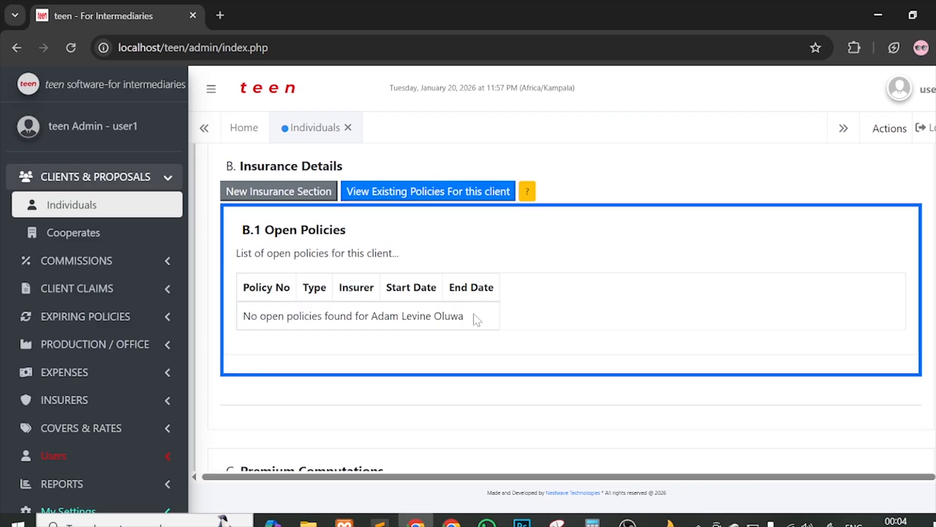
{"action": "left_click", "coordinate": [351, 340]}
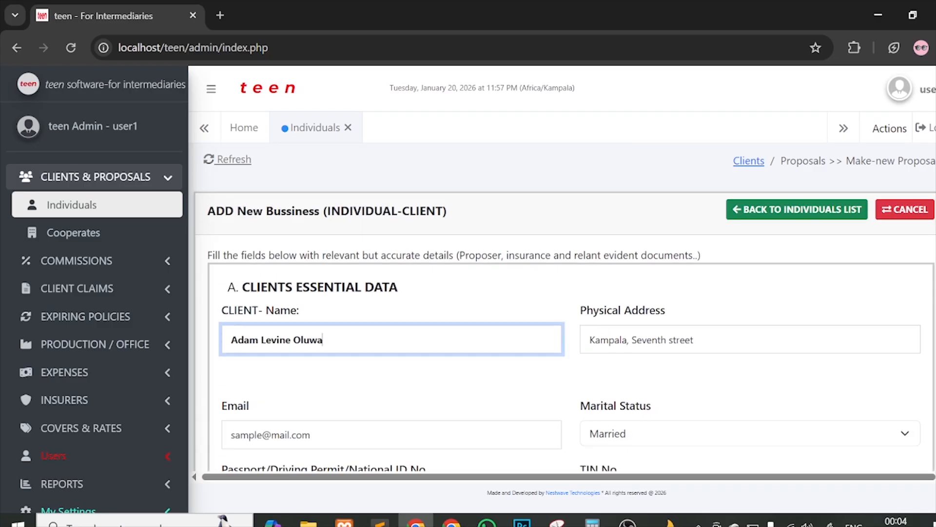
{"action": "scroll", "coordinate": [351, 339], "scroll_direction": "down", "scroll_amount": 8}
{"action": "scroll", "coordinate": [373, 317], "scroll_direction": "down", "scroll_amount": 1}
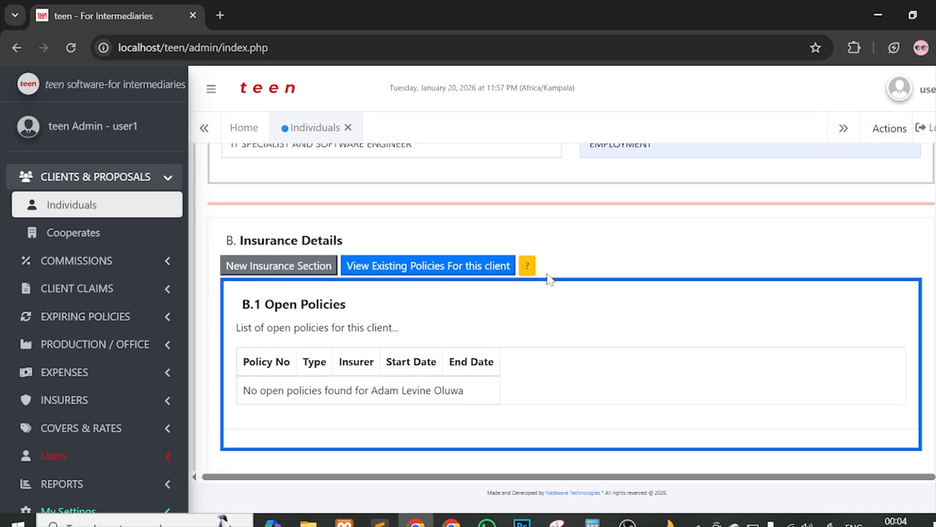
Step: Start a new insurance entry and scroll down to Premium Computations
{"action": "left_click", "coordinate": [299, 266]}
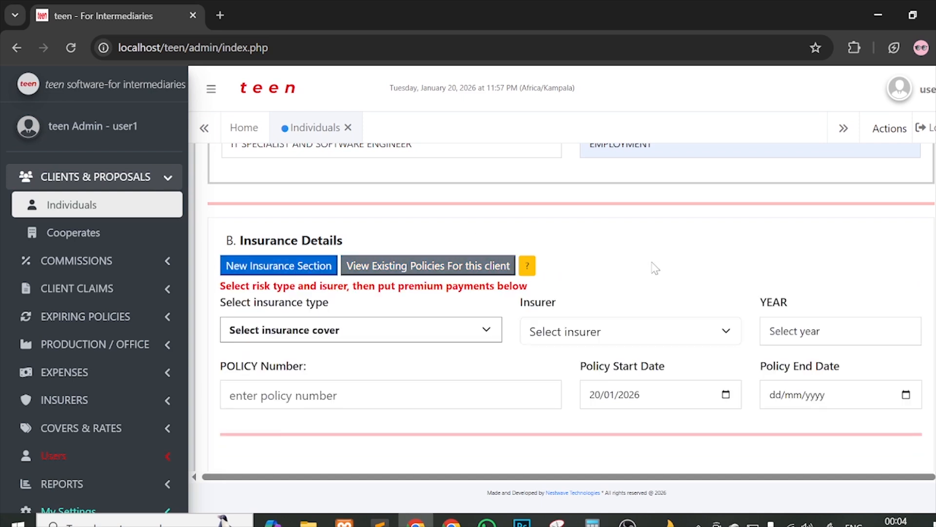
{"action": "scroll", "coordinate": [655, 268], "scroll_direction": "down", "scroll_amount": 2}
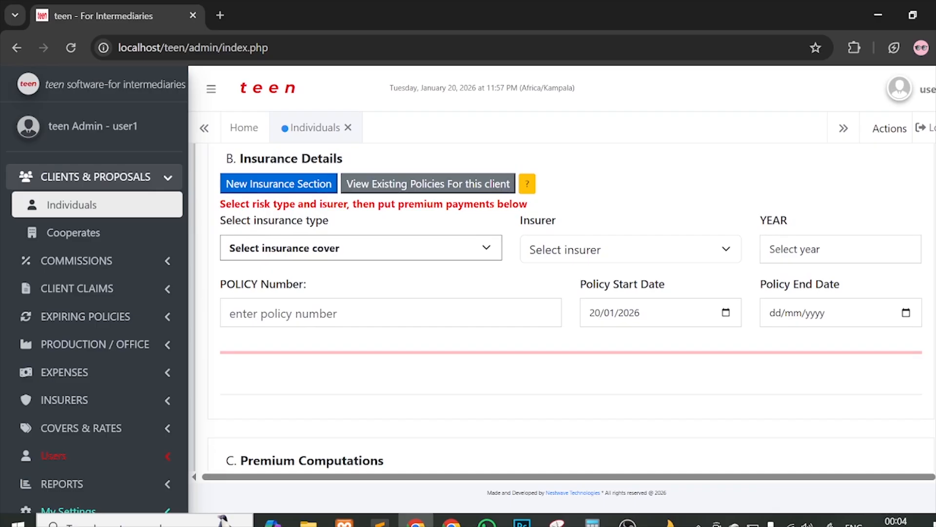
{"action": "scroll", "coordinate": [497, 259], "scroll_direction": "down", "scroll_amount": 4}
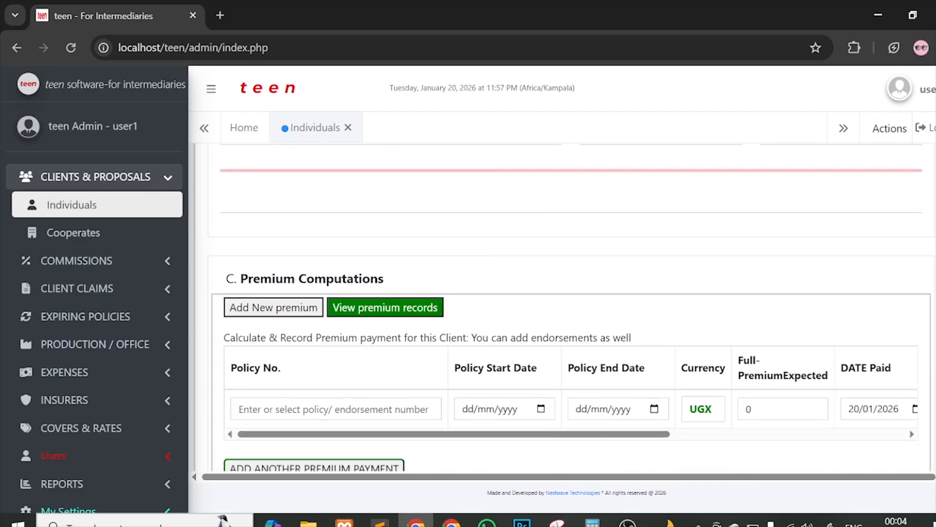
{"action": "left_click_drag", "start_coordinate": [226, 279], "coordinate": [277, 278]}
{"action": "scroll", "coordinate": [322, 305], "scroll_direction": "up", "scroll_amount": 4}
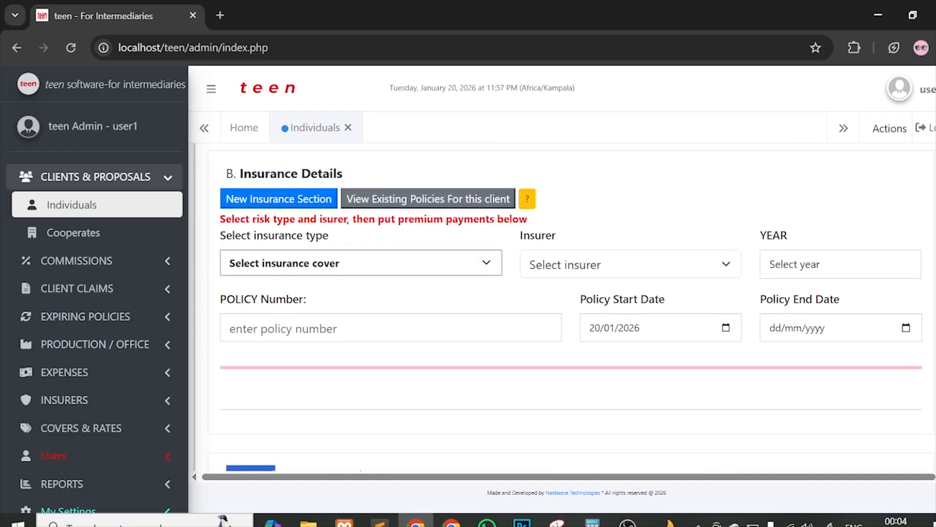
Step: Browse the Select insurance cover list and close it without choosing a cover
{"action": "left_click", "coordinate": [320, 316]}
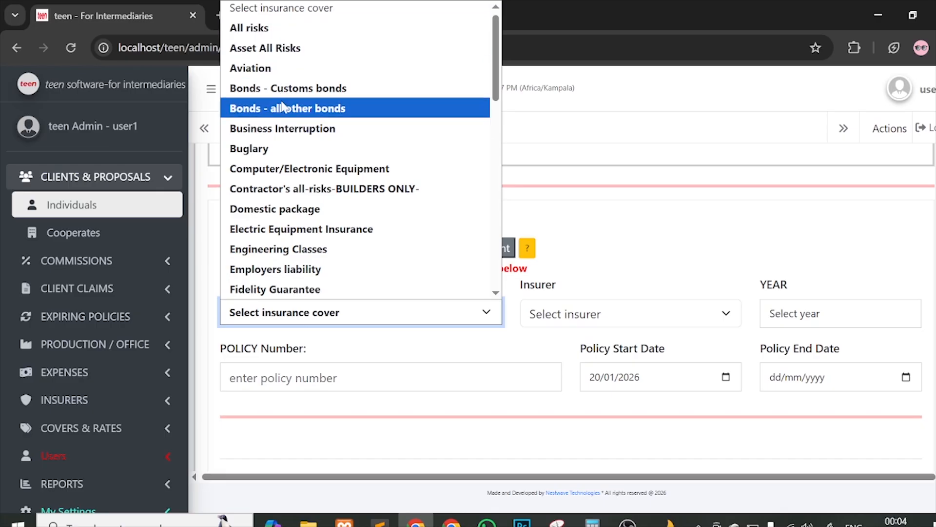
{"action": "scroll", "coordinate": [295, 169], "scroll_direction": "down", "scroll_amount": 6}
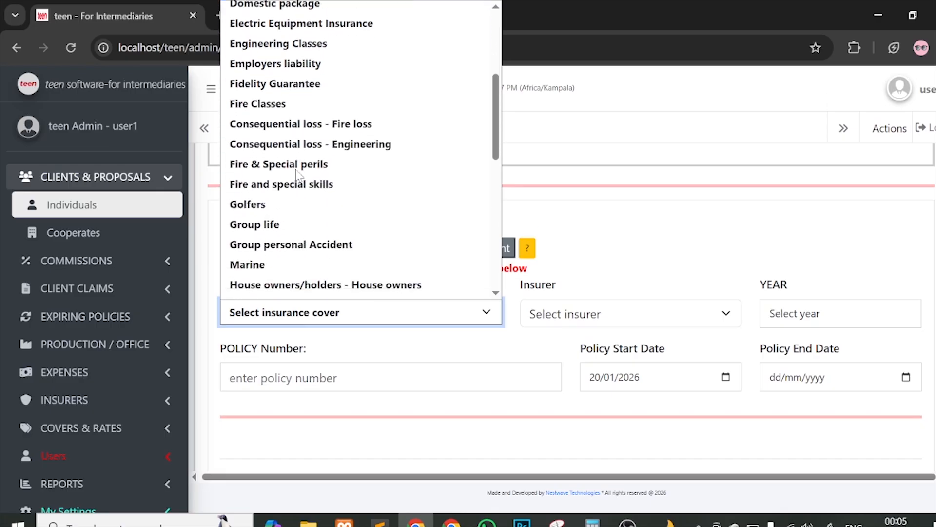
{"action": "scroll", "coordinate": [296, 172], "scroll_direction": "down", "scroll_amount": 6}
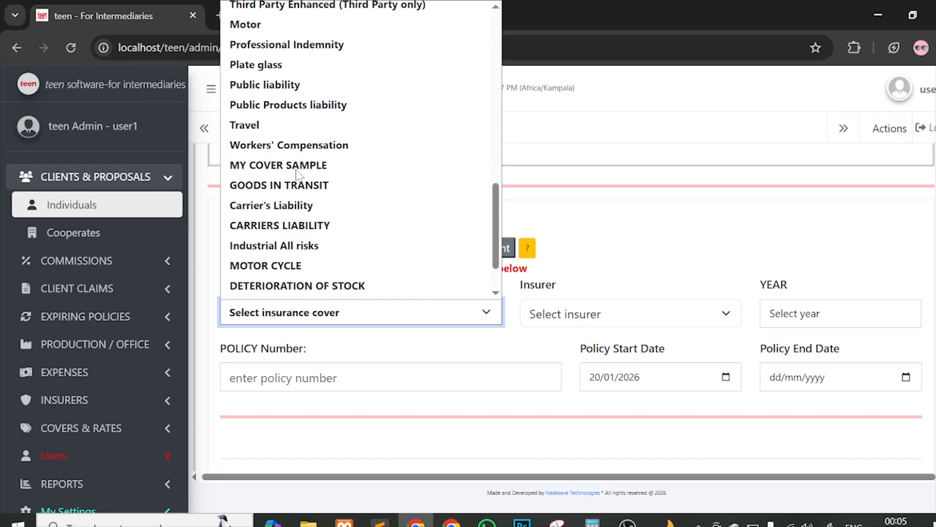
{"action": "scroll", "coordinate": [299, 171], "scroll_direction": "up", "scroll_amount": 12}
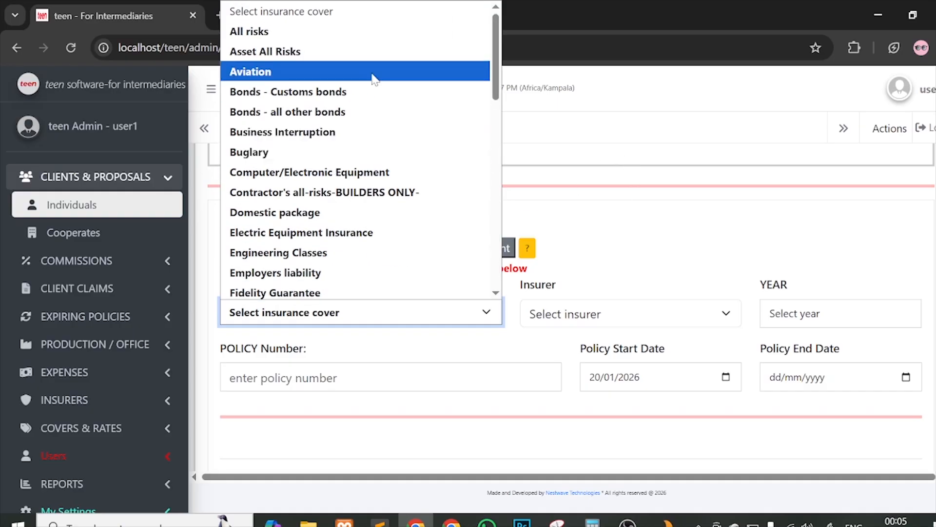
{"action": "left_click", "coordinate": [586, 195]}
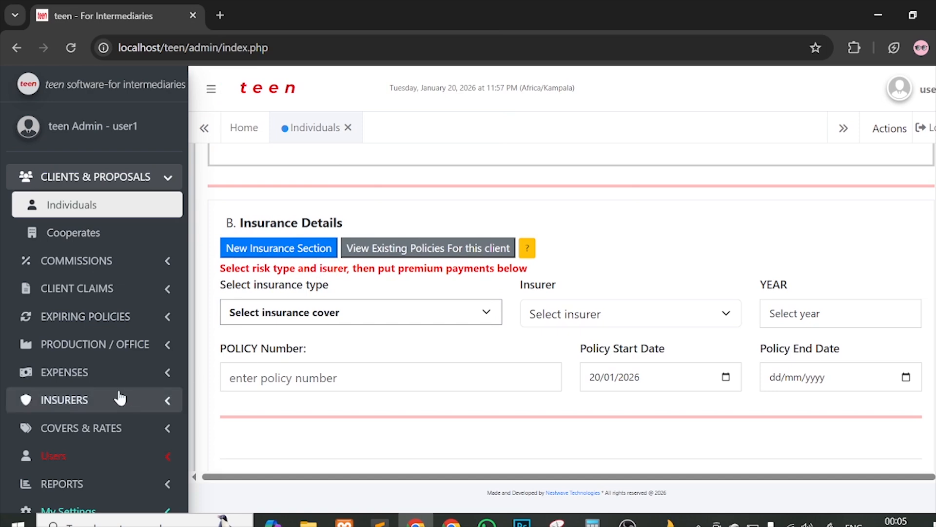
Step: Open Covers & Rates > Covers and rates and look through the existing covers
{"action": "left_click", "coordinate": [67, 426]}
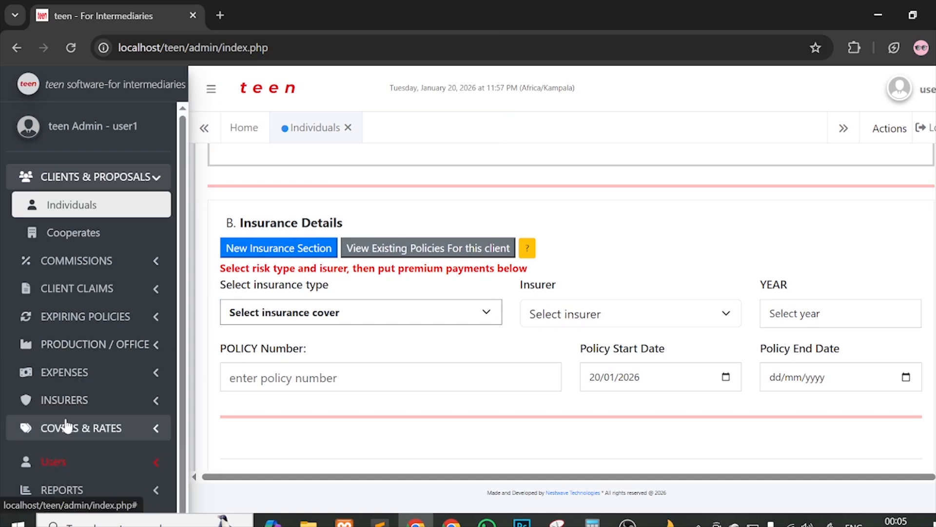
{"action": "left_click", "coordinate": [73, 455]}
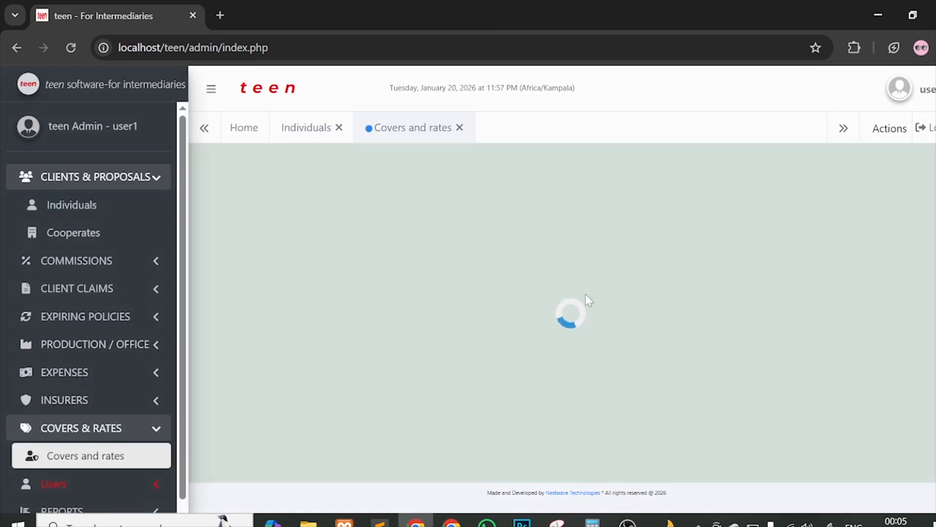
{"action": "scroll", "coordinate": [667, 331], "scroll_direction": "down", "scroll_amount": 1}
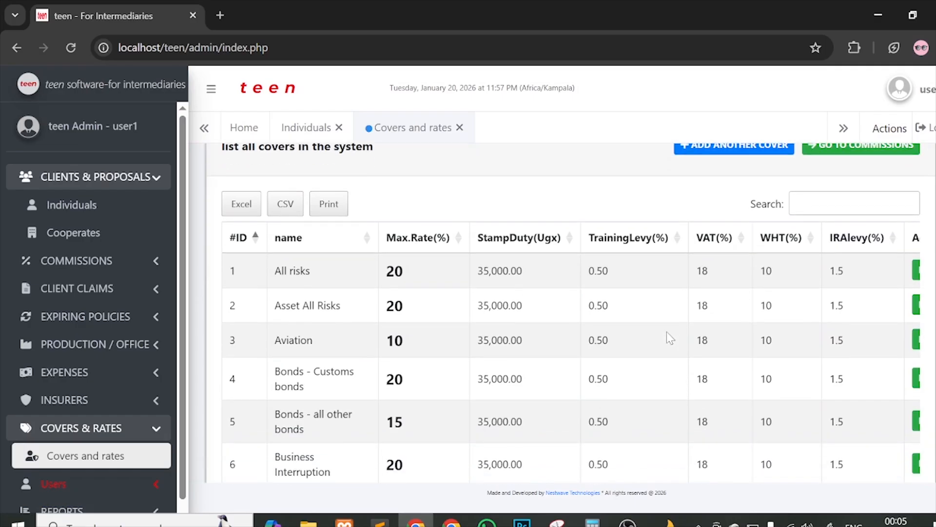
{"action": "scroll", "coordinate": [668, 338], "scroll_direction": "right", "scroll_amount": 2}
{"action": "scroll", "coordinate": [669, 338], "scroll_direction": "left", "scroll_amount": 2}
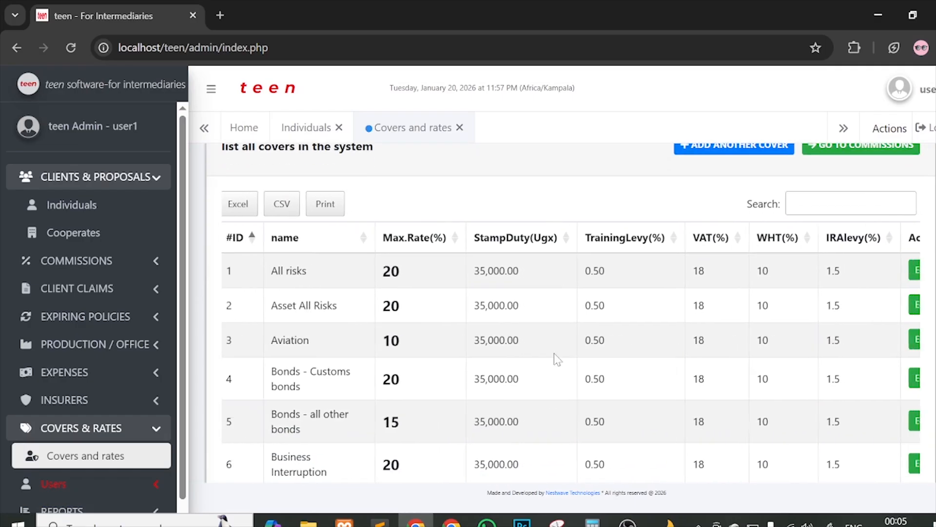
{"action": "scroll", "coordinate": [673, 292], "scroll_direction": "right", "scroll_amount": 2}
{"action": "scroll", "coordinate": [756, 242], "scroll_direction": "up", "scroll_amount": 1}
Step: Add another cover named 'cover sample' and check its preset VAT rate
{"action": "left_click", "coordinate": [728, 208]}
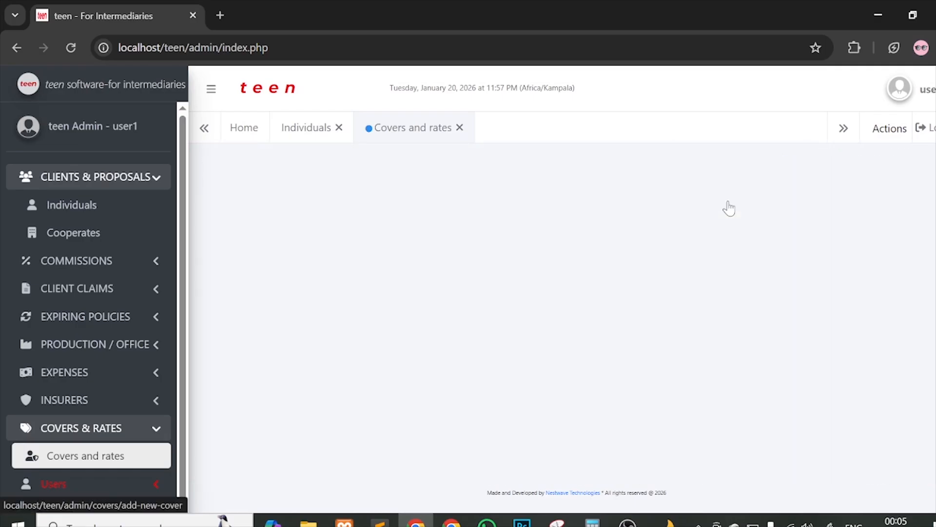
{"action": "scroll", "coordinate": [497, 387], "scroll_direction": "down", "scroll_amount": 1}
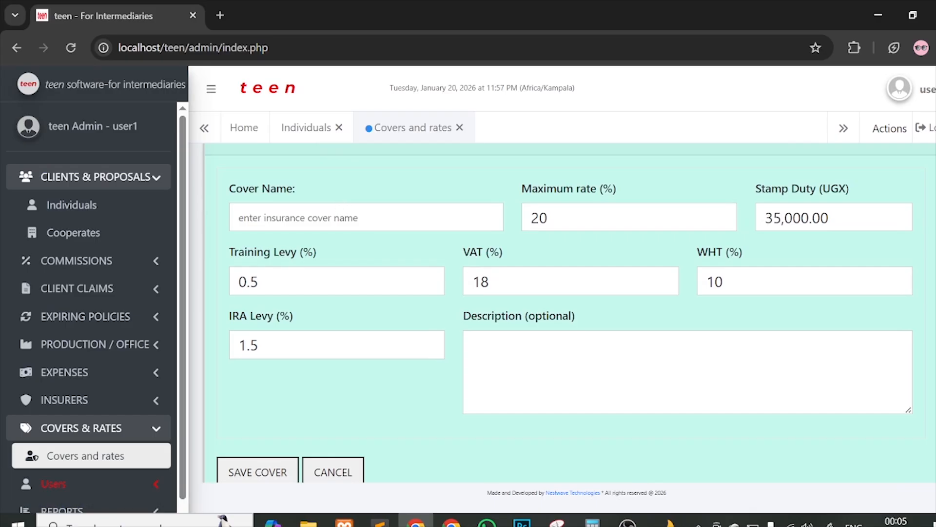
{"action": "left_click", "coordinate": [360, 217]}
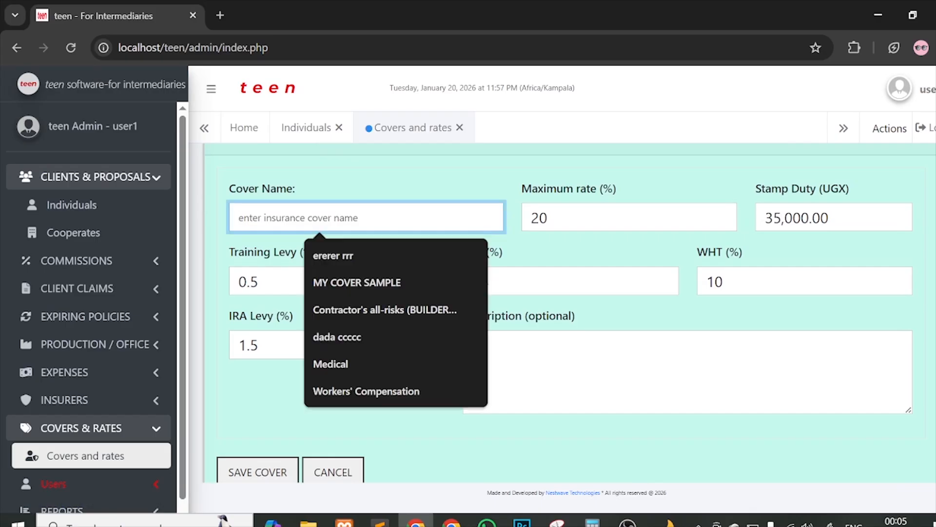
{"action": "type", "text": "cover sa"}
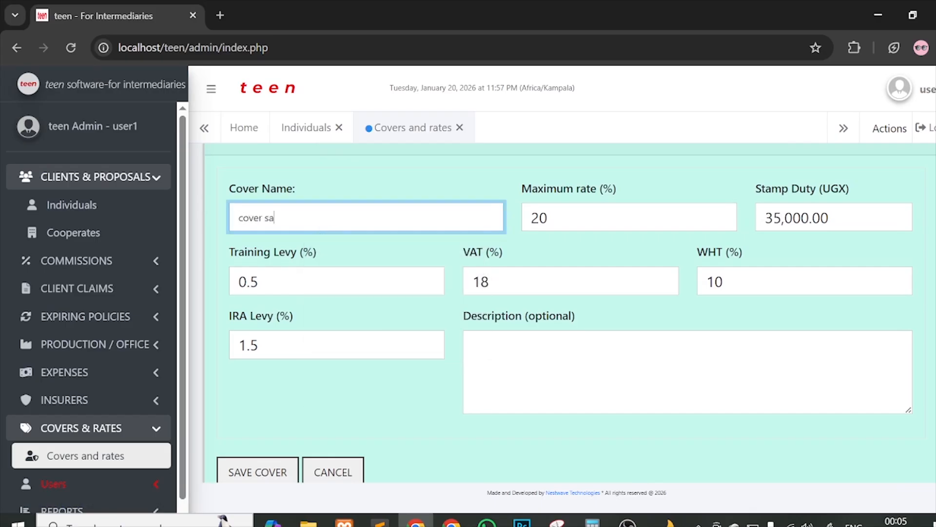
{"action": "type", "text": "mple"}
{"action": "key", "text": "Tab"}
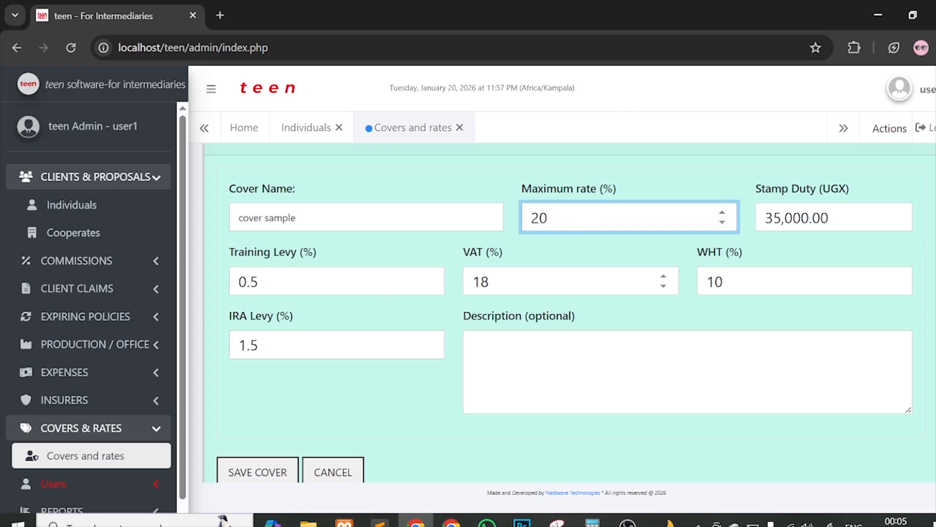
{"action": "double_click", "coordinate": [464, 286]}
{"action": "left_click", "coordinate": [284, 266]}
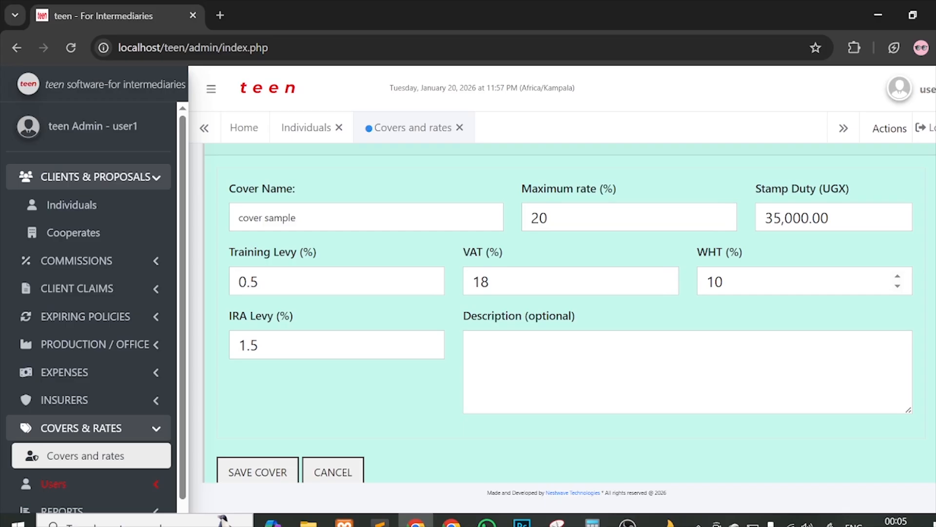
Step: Leave the WHT and IRA Levy rates at their presets and return to the client's form
{"action": "left_click", "coordinate": [721, 281]}
{"action": "double_click", "coordinate": [715, 281]}
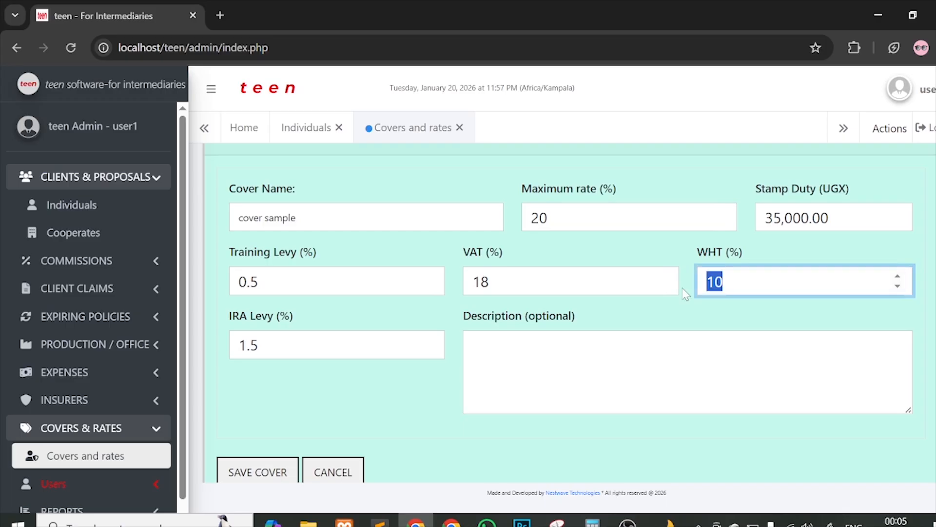
{"action": "key", "text": "Tab"}
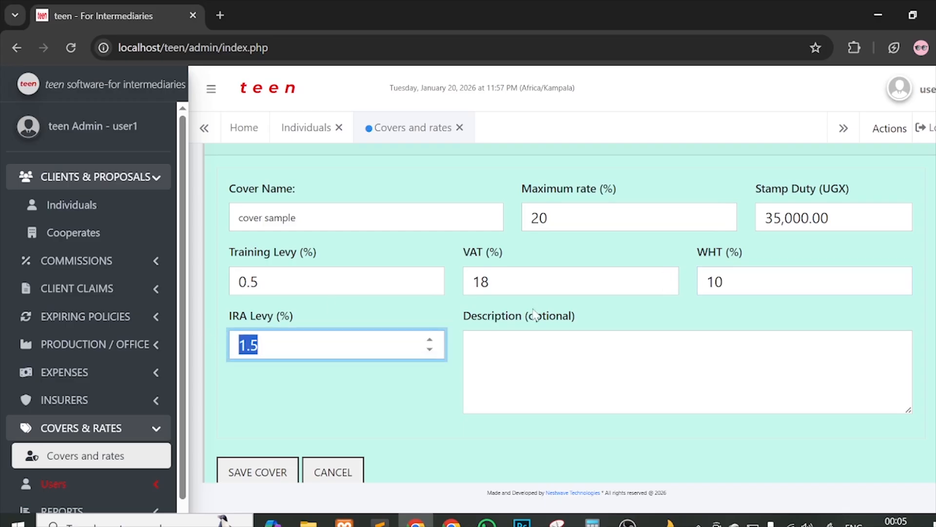
{"action": "key", "text": "Tab"}
{"action": "scroll", "coordinate": [455, 367], "scroll_direction": "up", "scroll_amount": 2}
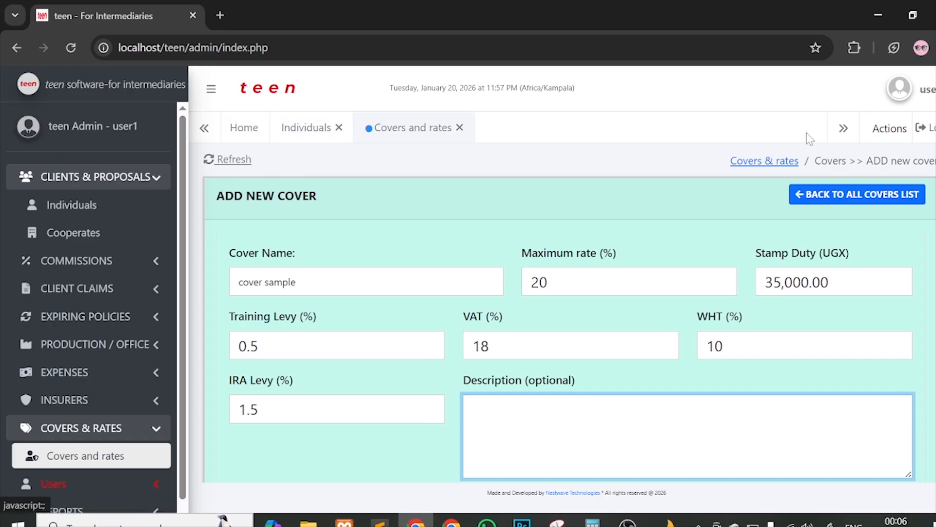
{"action": "left_click", "coordinate": [295, 131]}
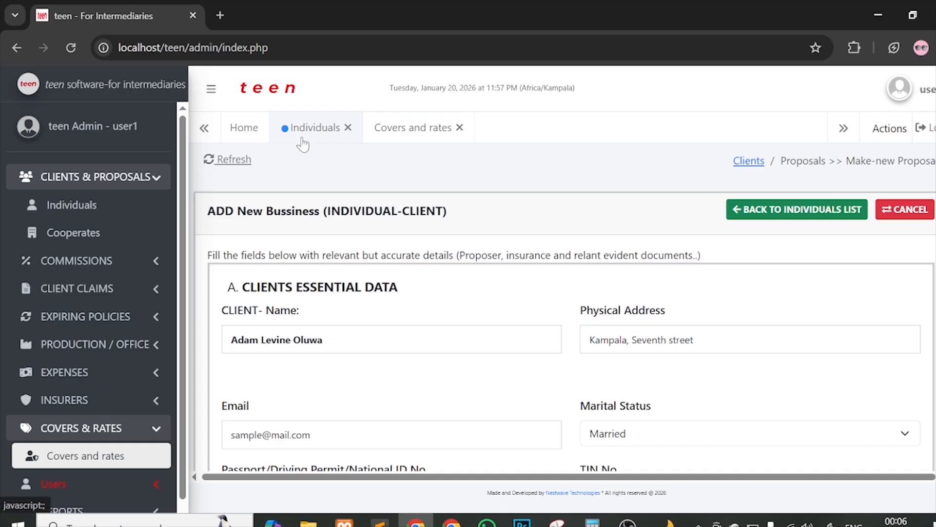
Step: Close the unsaved Covers and rates tab and choose All risks as the insurance type
{"action": "left_click", "coordinate": [417, 131]}
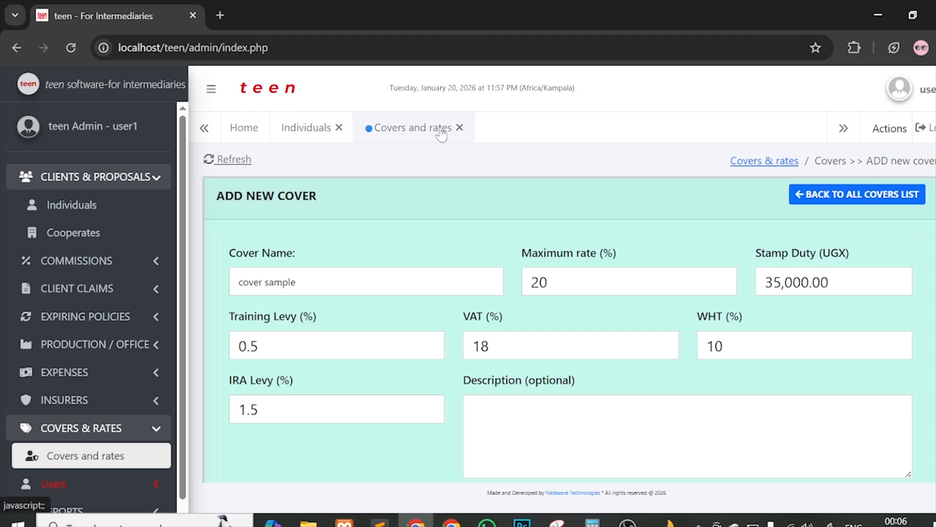
{"action": "left_click", "coordinate": [459, 127]}
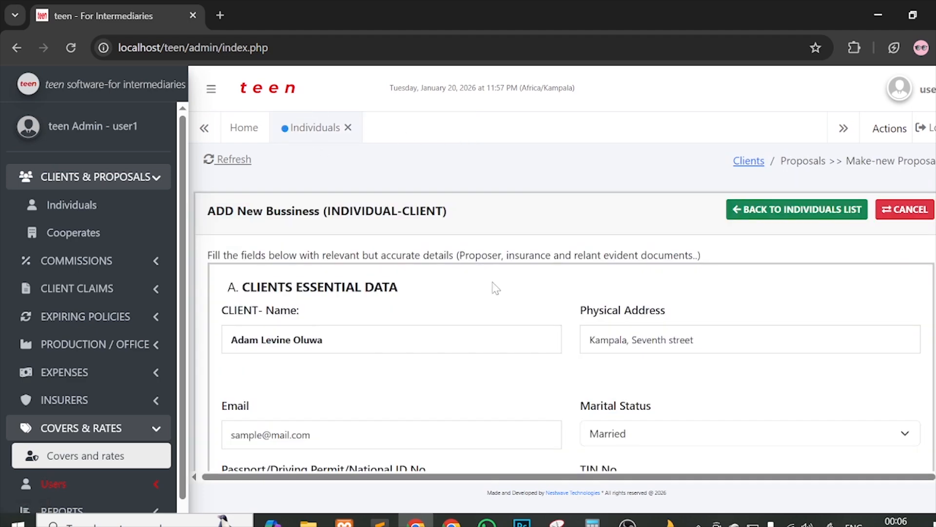
{"action": "scroll", "coordinate": [496, 288], "scroll_direction": "down", "scroll_amount": 8}
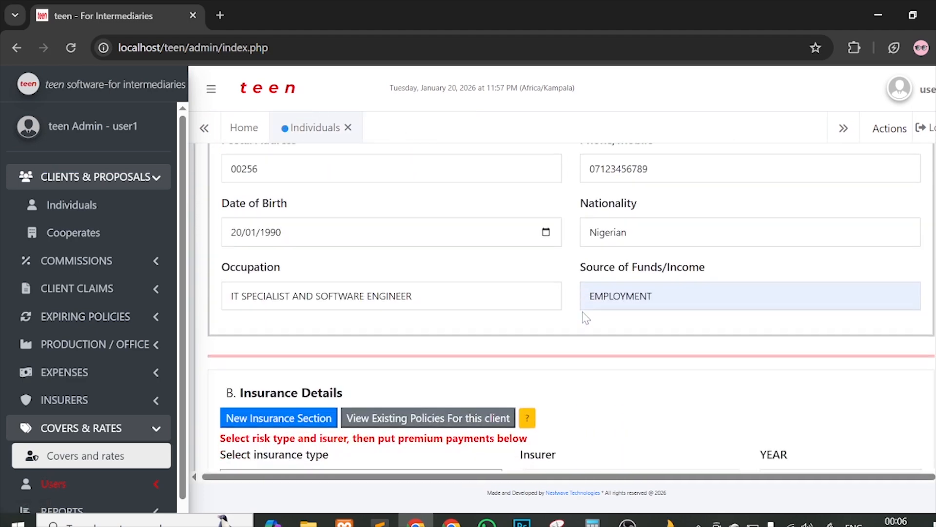
{"action": "scroll", "coordinate": [585, 318], "scroll_direction": "down", "scroll_amount": 6}
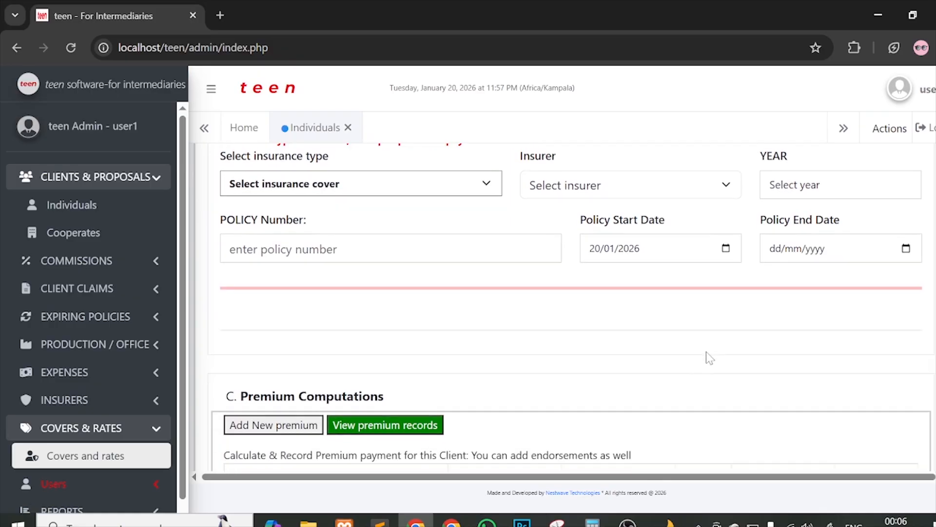
{"action": "left_click", "coordinate": [293, 184]}
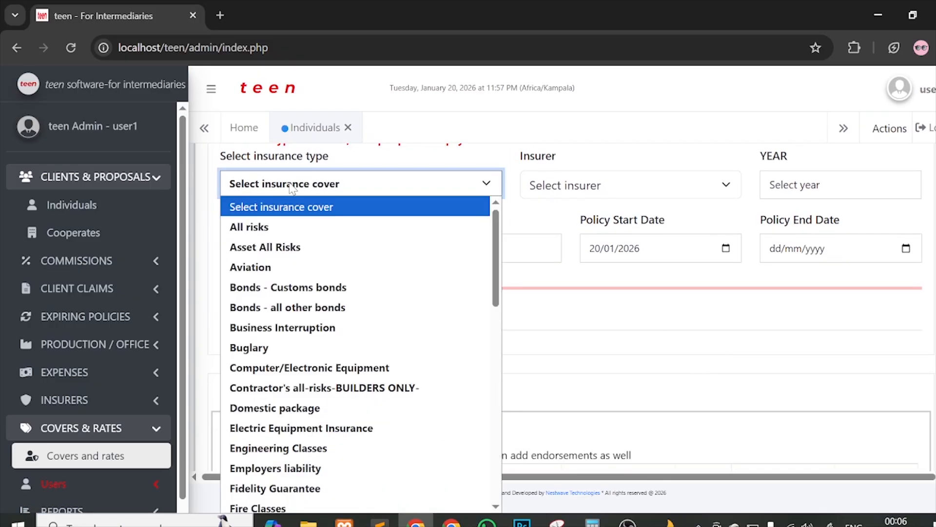
{"action": "left_click", "coordinate": [278, 228]}
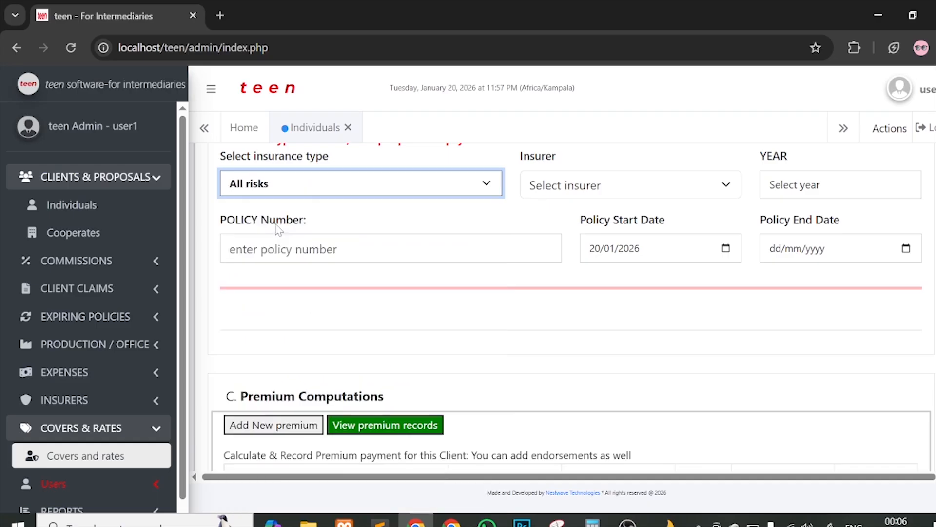
Step: Select Sanlam General Insurance (U) Ltd. from the Insurer dropdown
{"action": "left_click", "coordinate": [585, 194]}
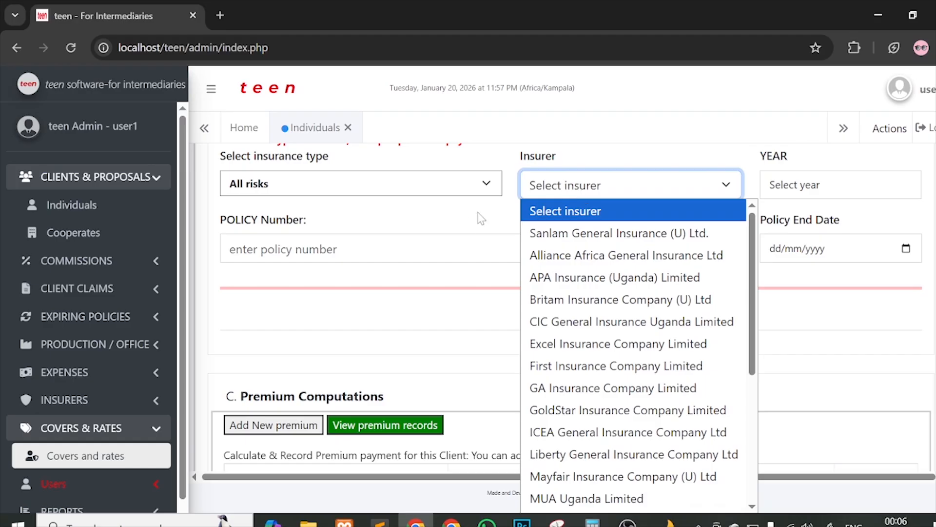
{"action": "left_click", "coordinate": [550, 191]}
{"action": "left_click", "coordinate": [551, 192]}
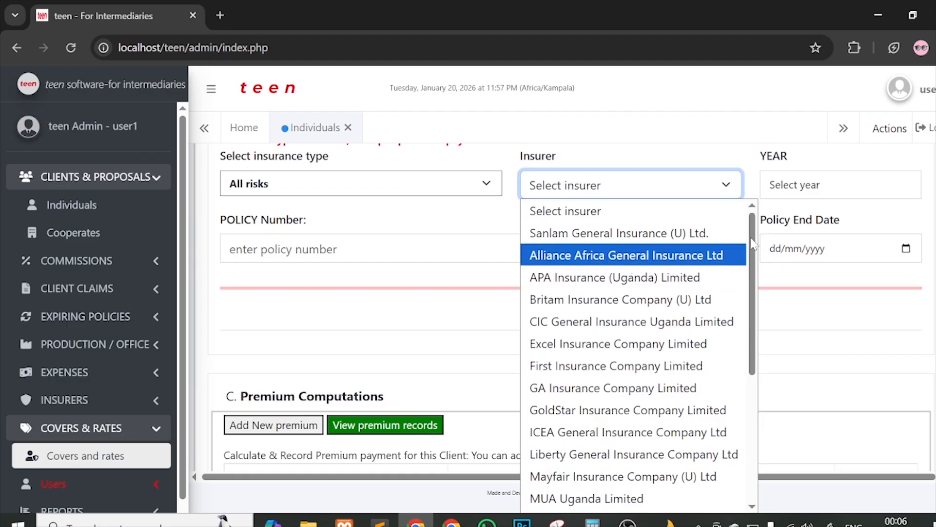
{"action": "left_click_drag", "start_coordinate": [753, 244], "coordinate": [727, 218]}
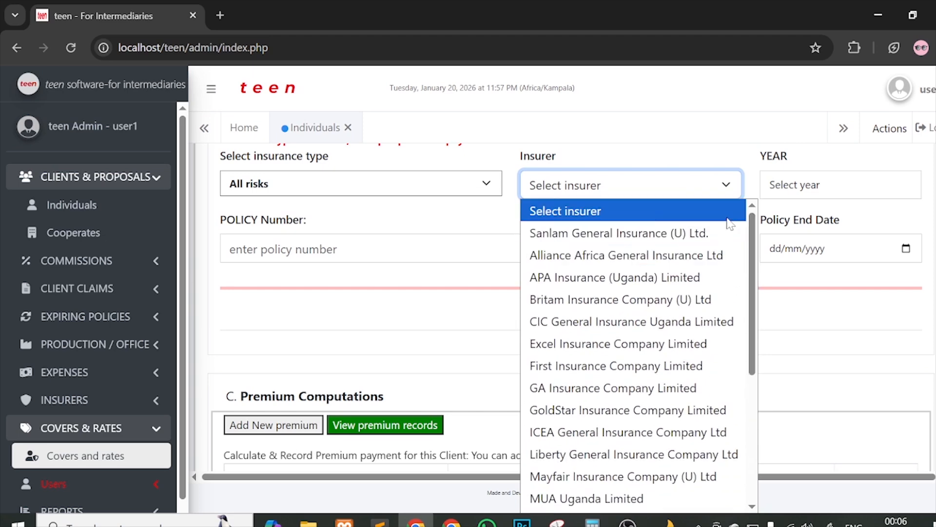
{"action": "left_click", "coordinate": [438, 227]}
{"action": "left_click", "coordinate": [569, 191]}
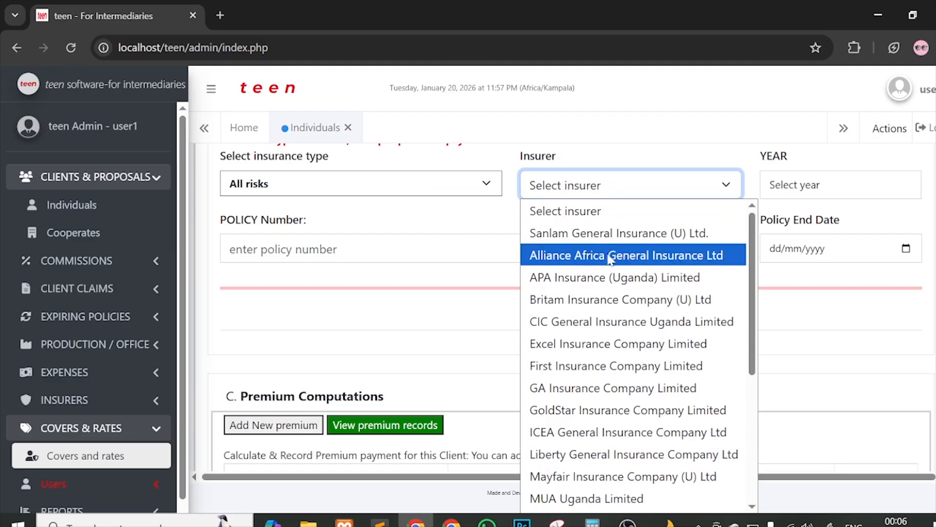
{"action": "left_click", "coordinate": [605, 238]}
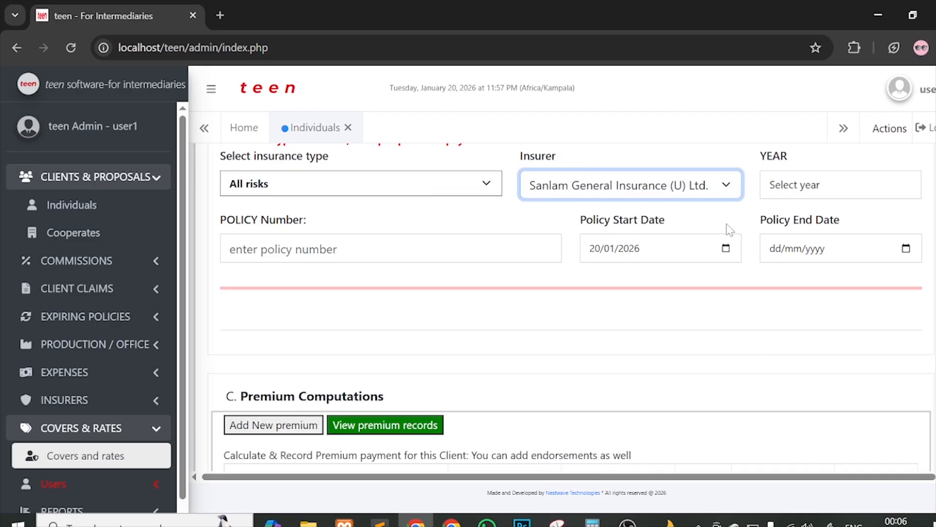
Step: Browse the insurer list again, keeping Sanlam General Insurance (U) Ltd. selected
{"action": "left_click", "coordinate": [662, 183]}
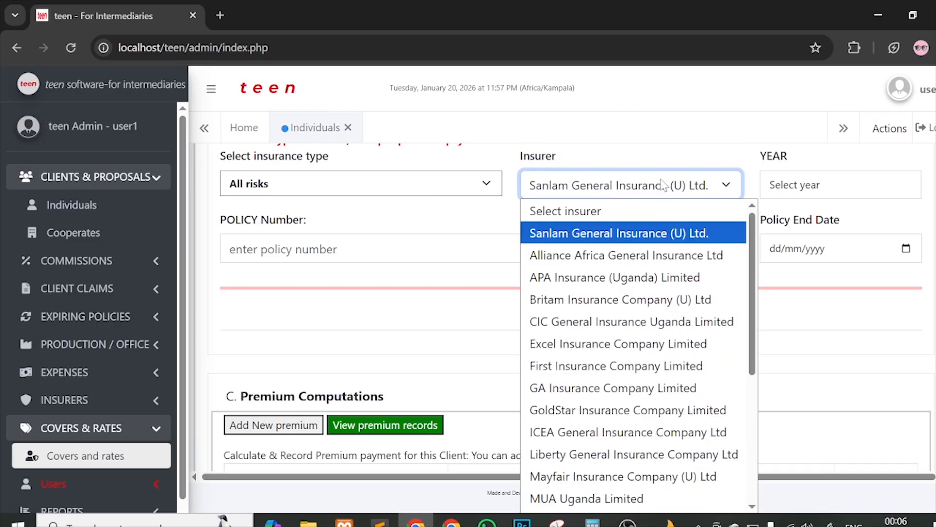
{"action": "left_click", "coordinate": [585, 237]}
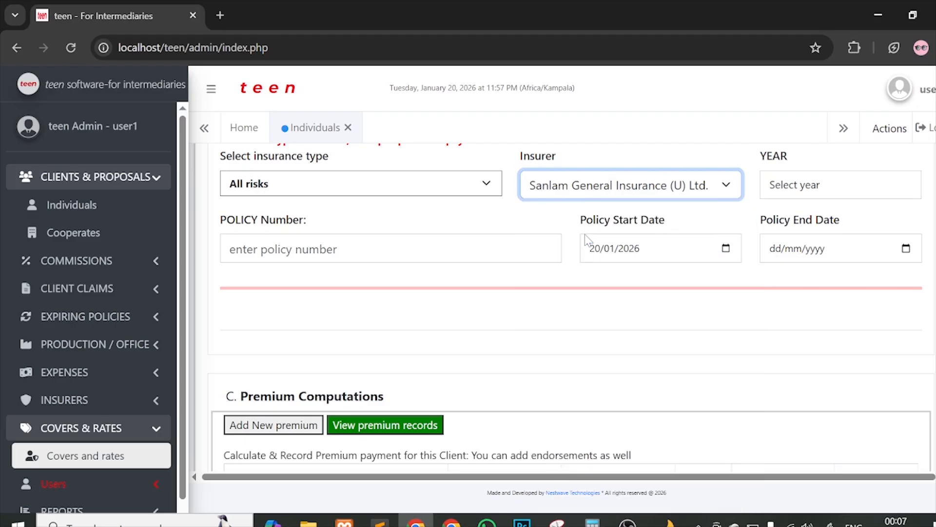
{"action": "left_click", "coordinate": [577, 180]}
{"action": "scroll", "coordinate": [577, 383], "scroll_direction": "down", "scroll_amount": 1}
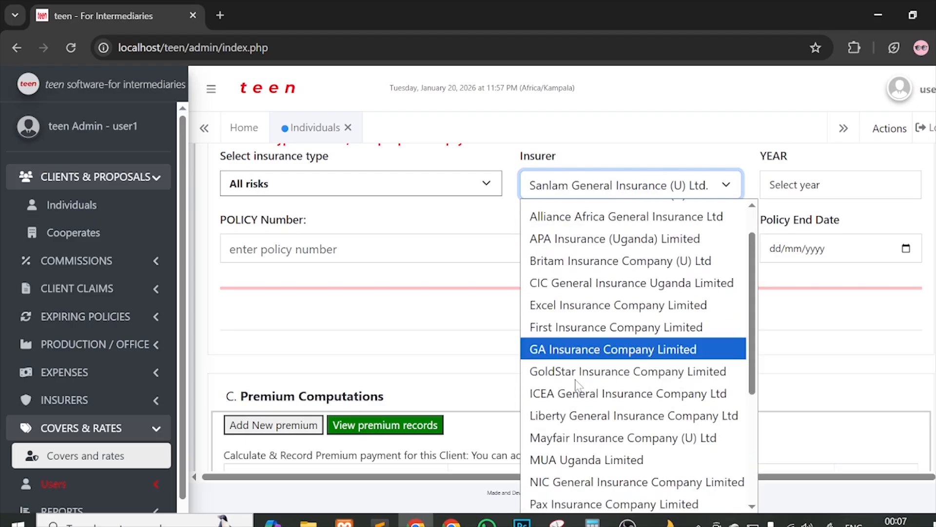
{"action": "scroll", "coordinate": [577, 383], "scroll_direction": "down", "scroll_amount": 3}
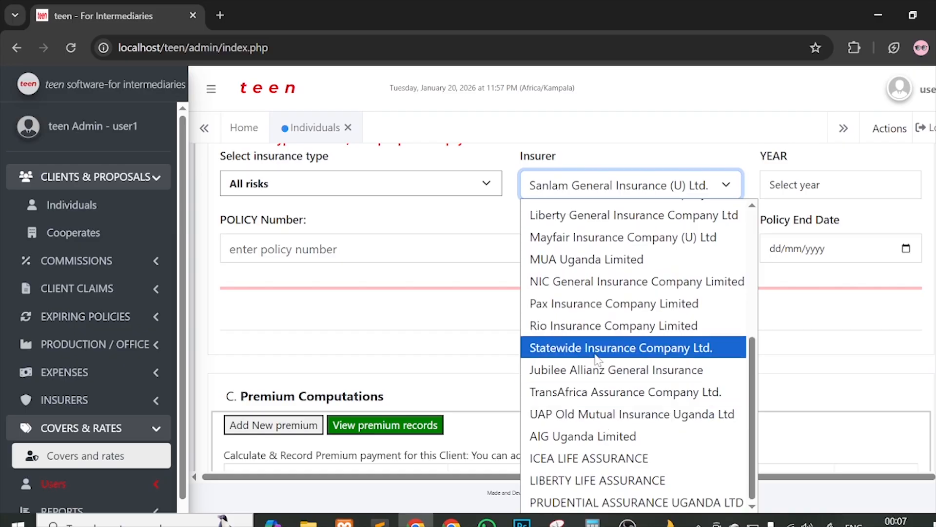
{"action": "scroll", "coordinate": [596, 359], "scroll_direction": "up", "scroll_amount": 4}
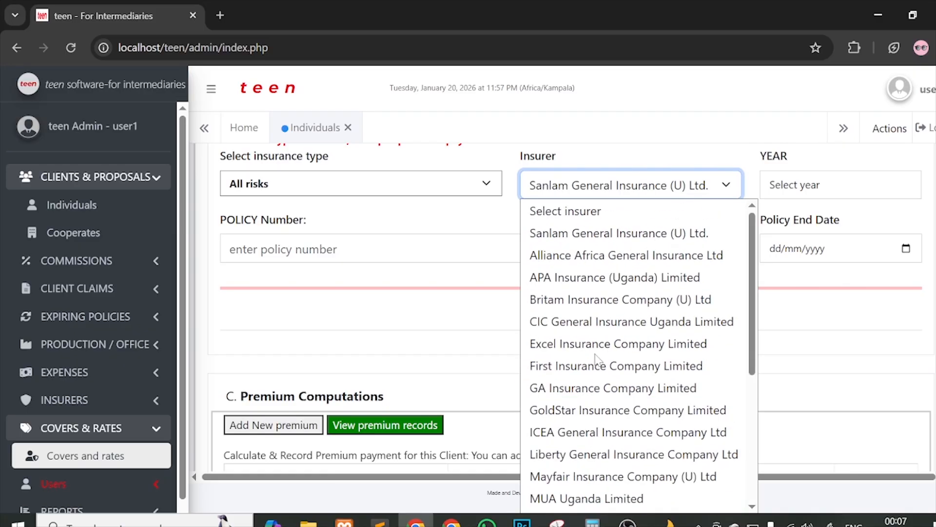
{"action": "left_click", "coordinate": [488, 211]}
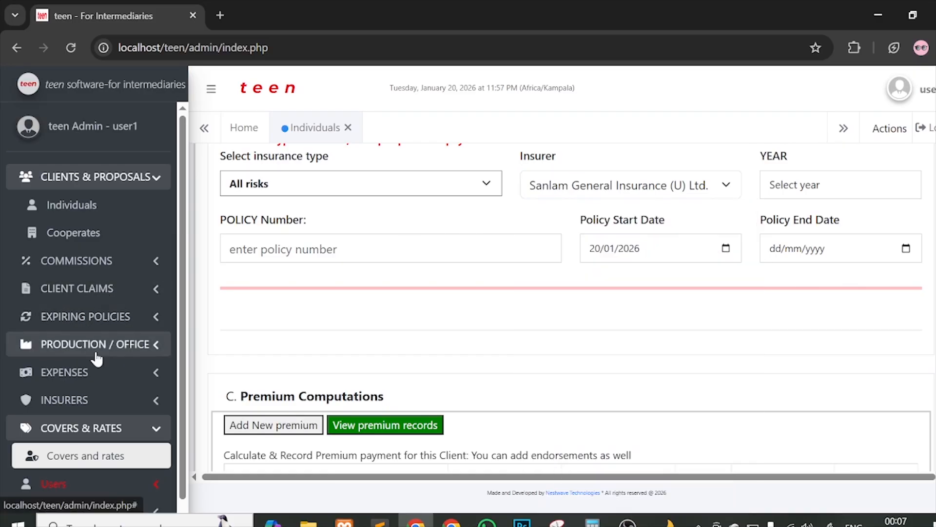
{"action": "scroll", "coordinate": [97, 359], "scroll_direction": "down", "scroll_amount": 1}
Step: Open Insurer Management from the INSURERS sidebar and review the insurers table
{"action": "left_click", "coordinate": [95, 381]}
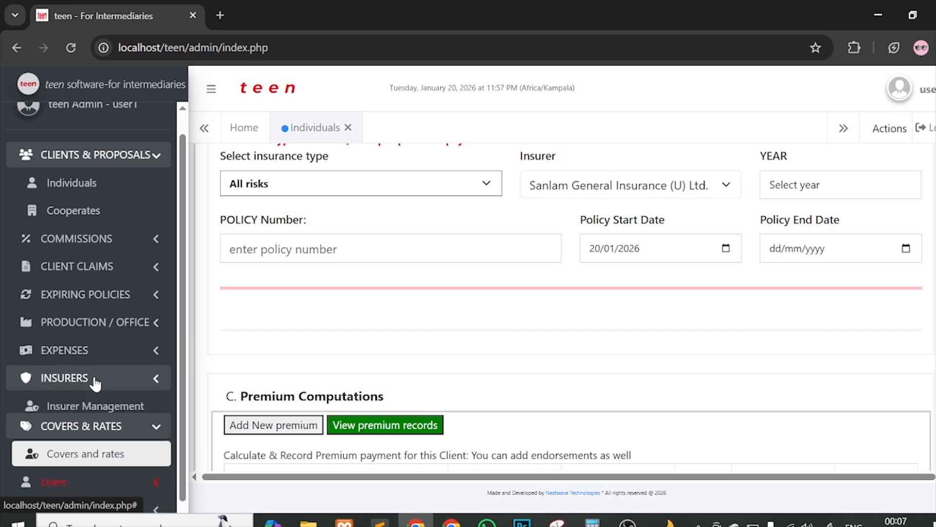
{"action": "left_click", "coordinate": [100, 405]}
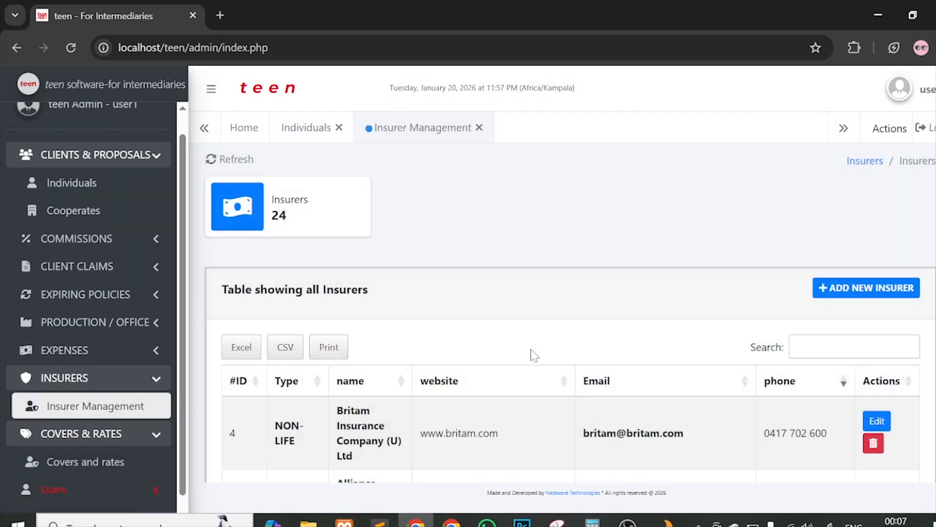
{"action": "scroll", "coordinate": [731, 309], "scroll_direction": "down", "scroll_amount": 6}
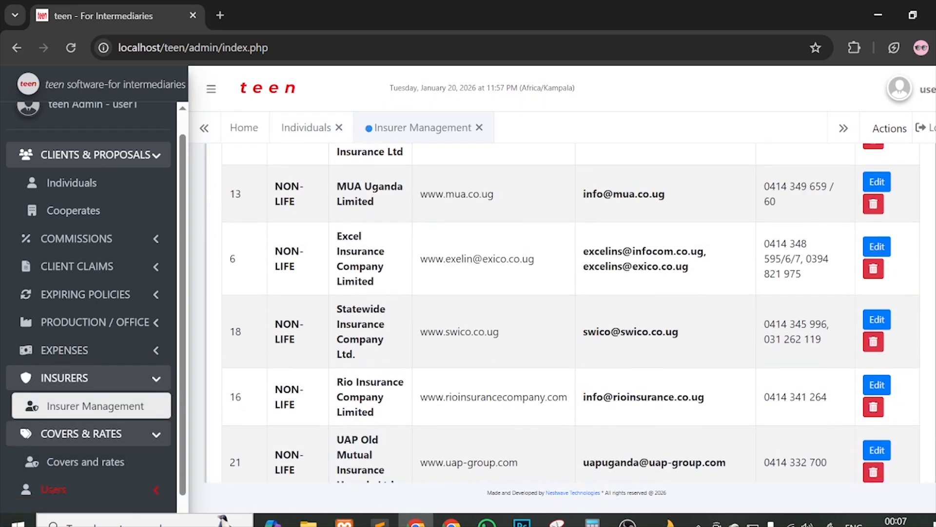
{"action": "scroll", "coordinate": [732, 309], "scroll_direction": "down", "scroll_amount": 5}
{"action": "scroll", "coordinate": [731, 309], "scroll_direction": "up", "scroll_amount": 15}
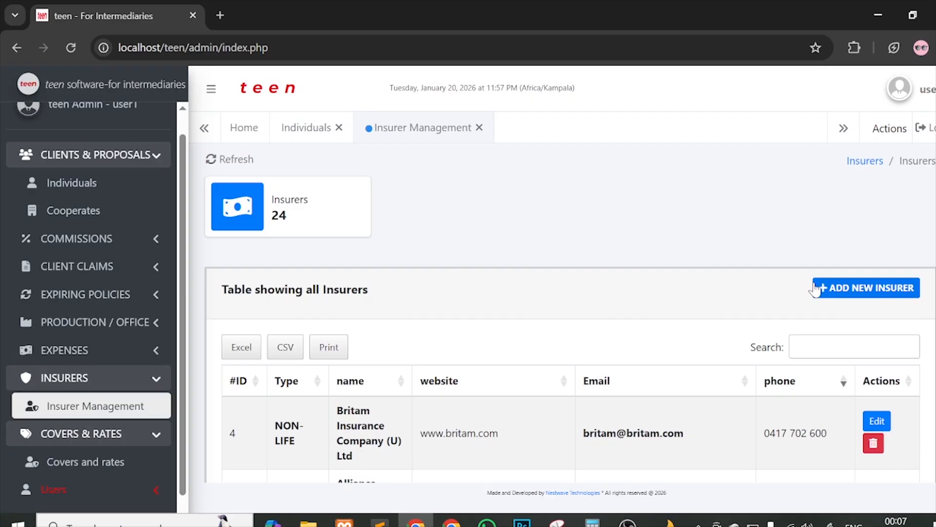
Step: Open a blank Add New Insurer form, then go back to the Individuals business form
{"action": "left_click", "coordinate": [835, 288]}
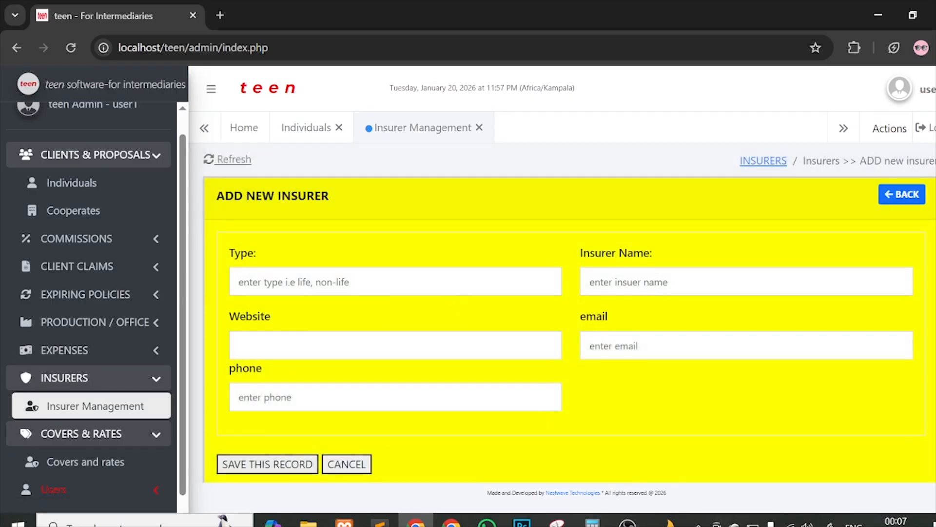
{"action": "left_click", "coordinate": [320, 286]}
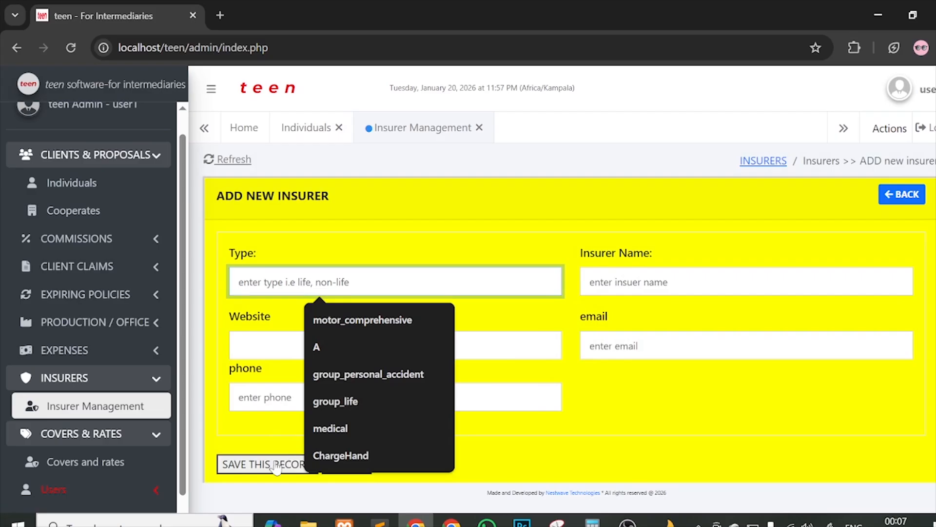
{"action": "left_click", "coordinate": [751, 386]}
{"action": "scroll", "coordinate": [752, 386], "scroll_direction": "down", "scroll_amount": 1}
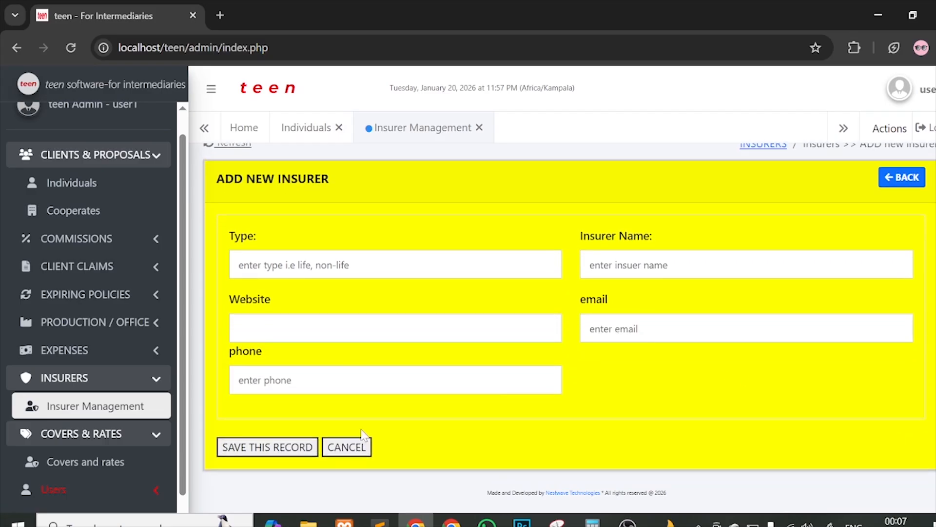
{"action": "left_click", "coordinate": [312, 127]}
{"action": "scroll", "coordinate": [720, 297], "scroll_direction": "down", "scroll_amount": 5}
Step: Confirm Sanlam is still the insurer and close the Insurer Management tab
{"action": "scroll", "coordinate": [718, 293], "scroll_direction": "down", "scroll_amount": 5}
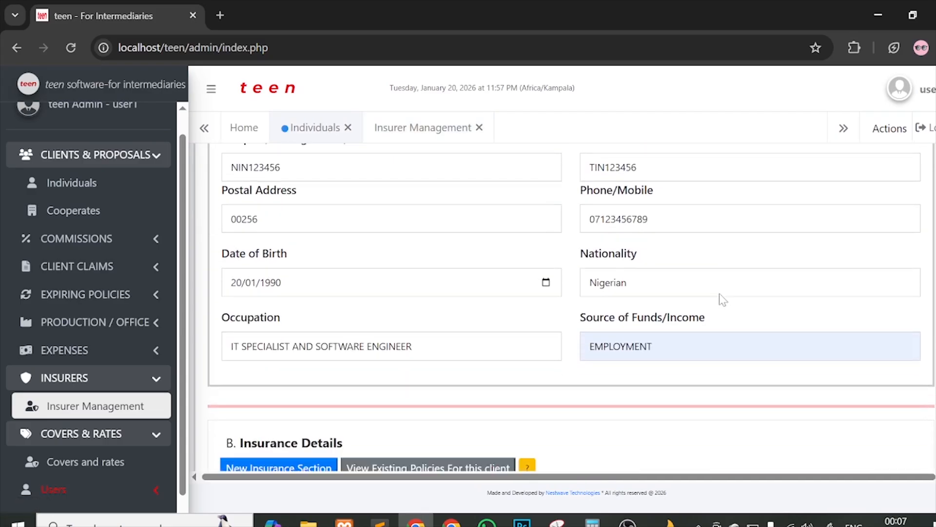
{"action": "scroll", "coordinate": [647, 189], "scroll_direction": "down", "scroll_amount": 5}
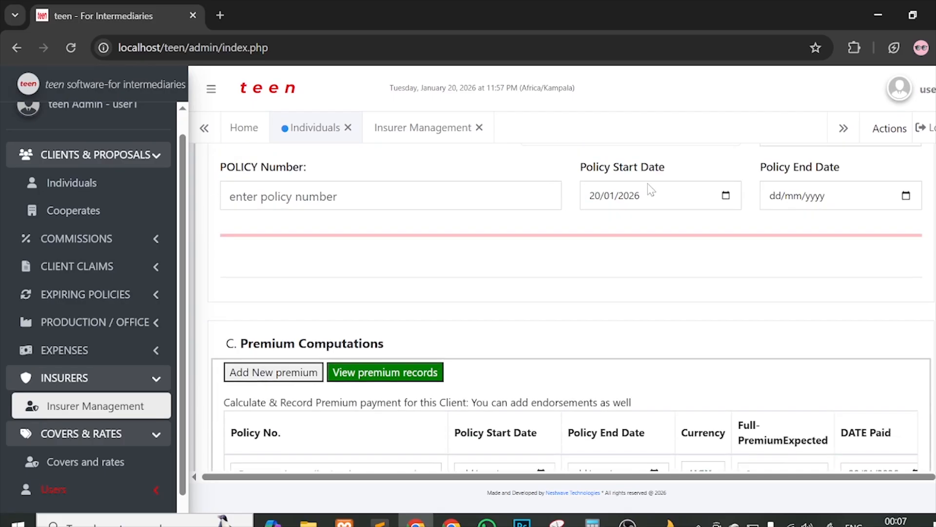
{"action": "scroll", "coordinate": [647, 188], "scroll_direction": "up", "scroll_amount": 3}
{"action": "left_click", "coordinate": [609, 283]}
{"action": "left_click", "coordinate": [608, 283]}
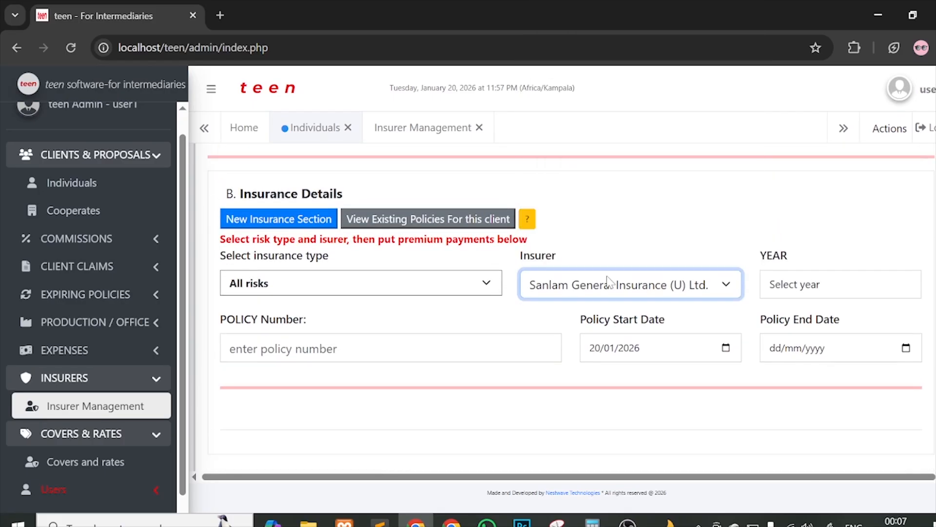
{"action": "left_click", "coordinate": [480, 128]}
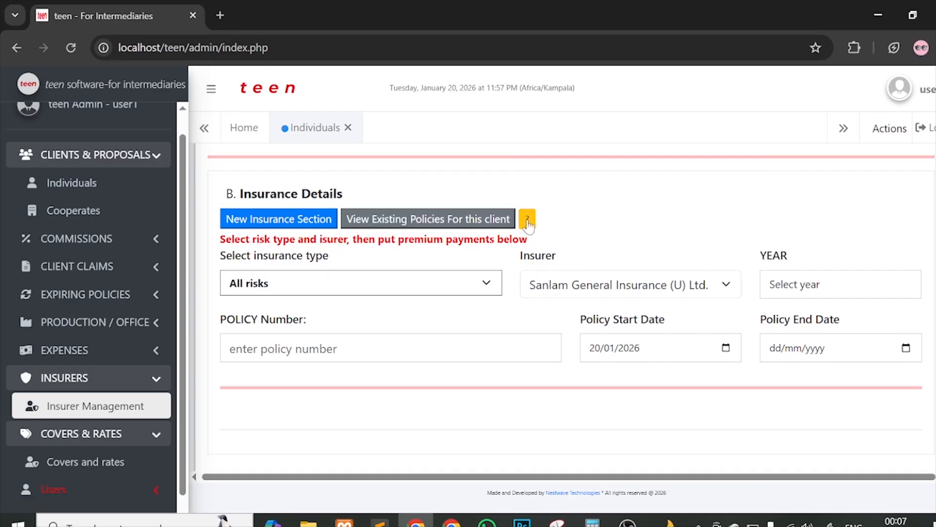
Step: View and dismiss the Insurance Details help, then scroll through the form
{"action": "left_click", "coordinate": [526, 218]}
{"action": "left_click", "coordinate": [492, 337]}
{"action": "scroll", "coordinate": [576, 277], "scroll_direction": "down", "scroll_amount": 5}
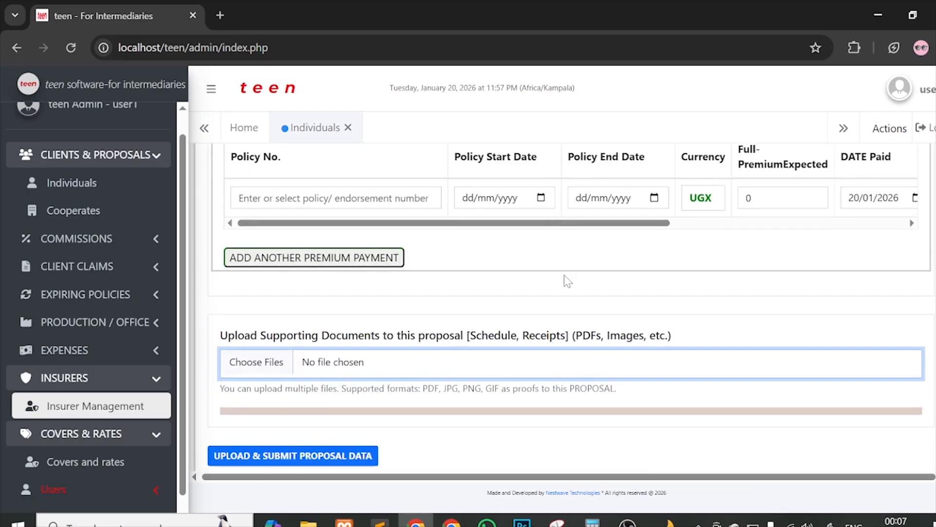
{"action": "scroll", "coordinate": [586, 277], "scroll_direction": "up", "scroll_amount": 10}
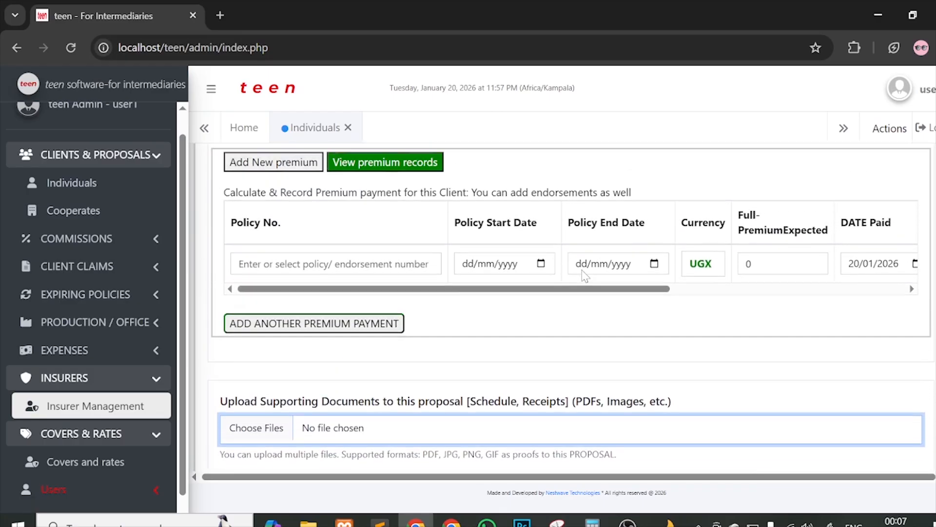
{"action": "scroll", "coordinate": [652, 288], "scroll_direction": "up", "scroll_amount": 1}
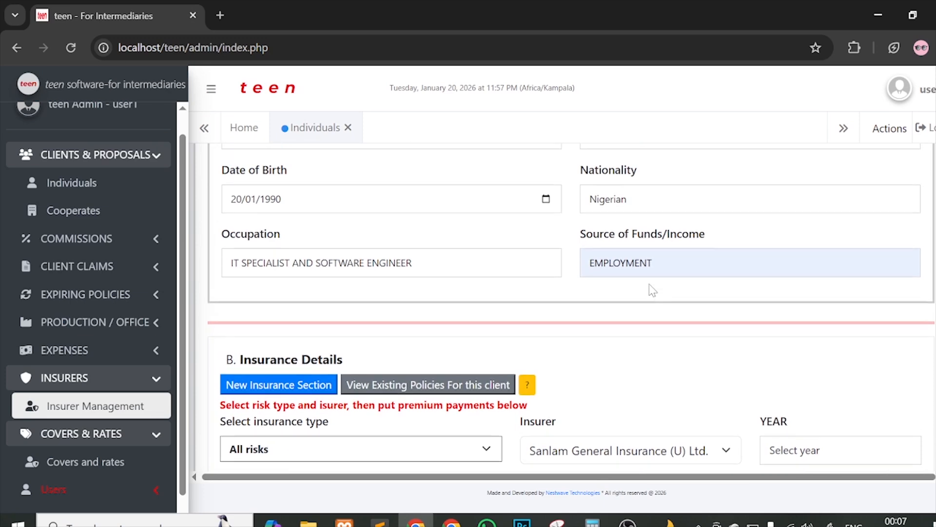
{"action": "scroll", "coordinate": [652, 289], "scroll_direction": "down", "scroll_amount": 2}
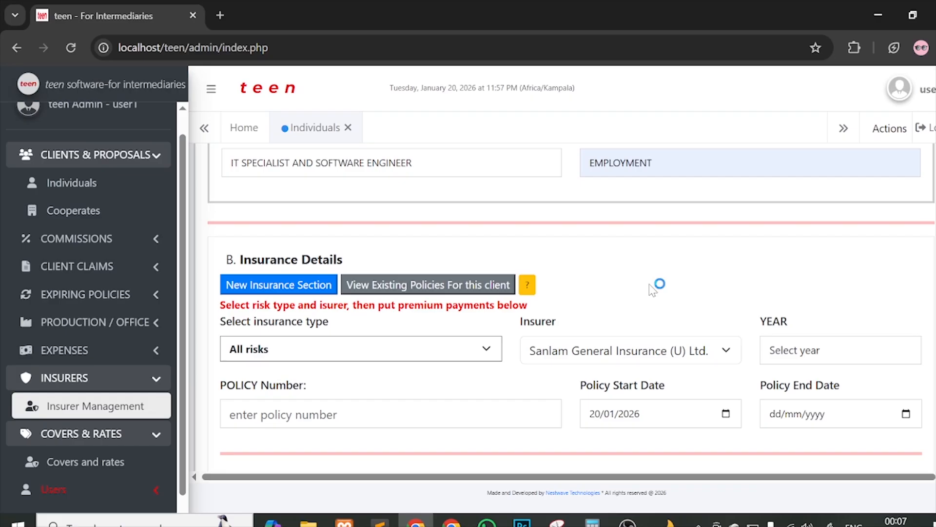
{"action": "scroll", "coordinate": [783, 297], "scroll_direction": "down", "scroll_amount": 1}
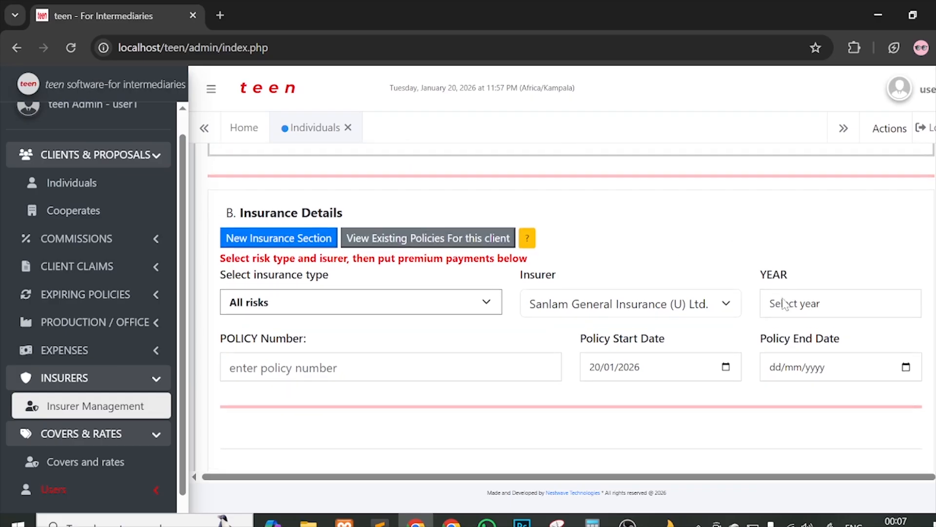
Step: Choose 2026 from the YEAR list for the Sanlam All risks entry
{"action": "left_click", "coordinate": [797, 290]}
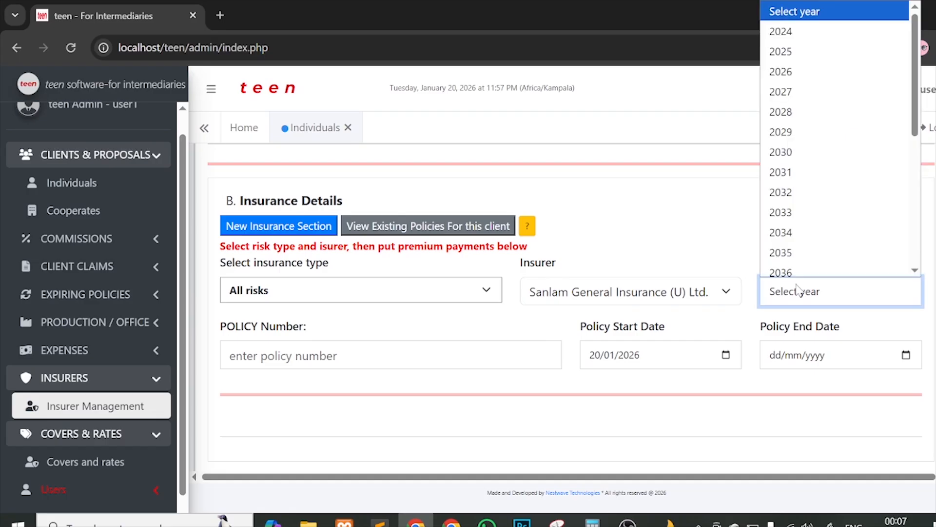
{"action": "left_click", "coordinate": [792, 79]}
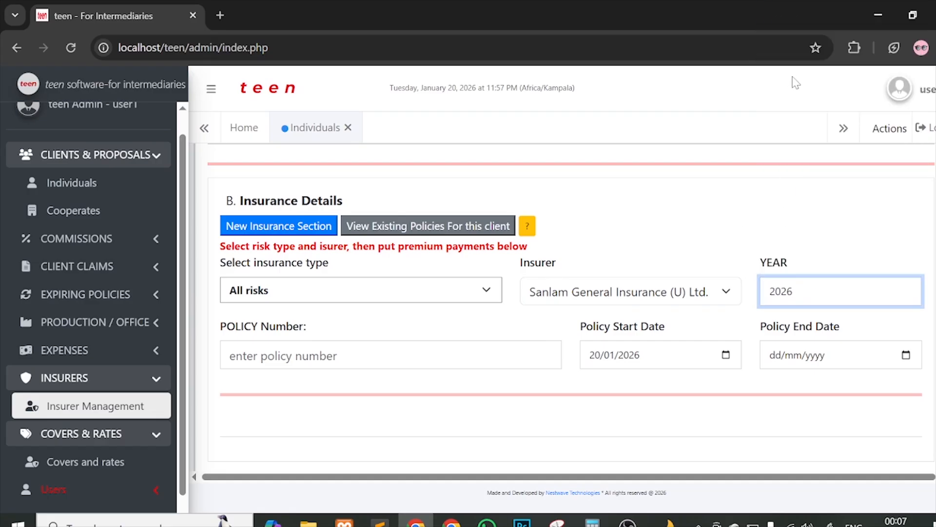
{"action": "scroll", "coordinate": [507, 293], "scroll_direction": "down", "scroll_amount": 1}
{"action": "left_click", "coordinate": [506, 303]}
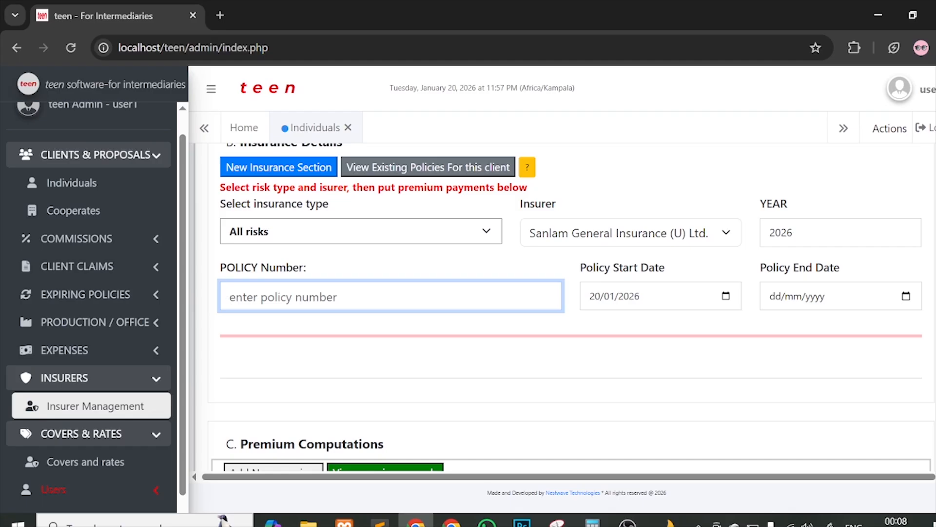
Step: Enter policy number POL123/2026/001/234567, trimming off the extra /01 suffix
{"action": "type", "text": "POL"}
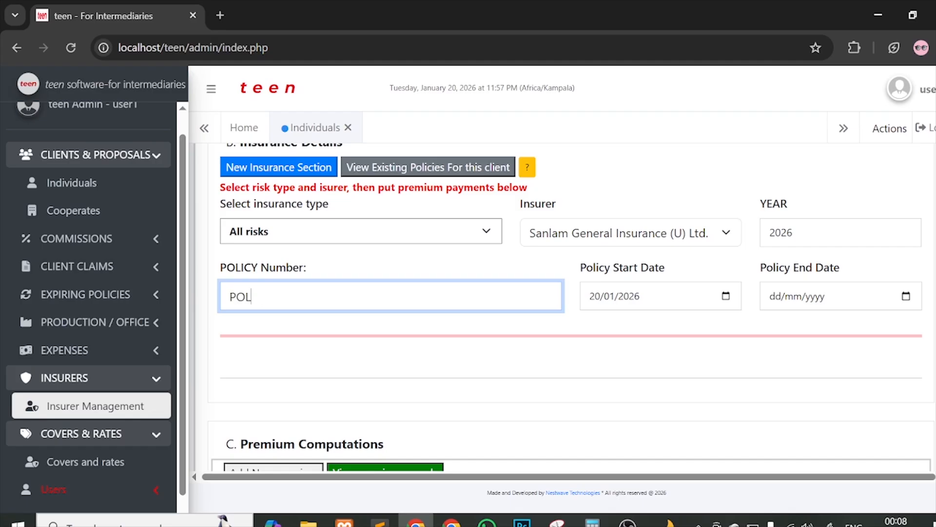
{"action": "type", "text": "123/2026/001/"}
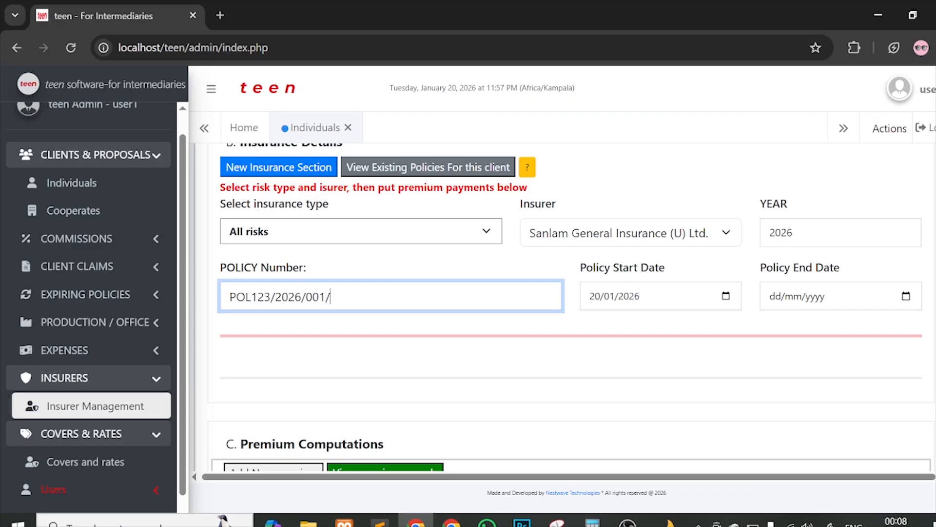
{"action": "type", "text": "234567"}
{"action": "type", "text": "/"}
{"action": "type", "text": "01"}
{"action": "key", "text": "BackSpace"}
{"action": "key", "text": "BackSpace"}
{"action": "key", "text": "BackSpace"}
{"action": "key", "text": "shift+Left"}
{"action": "key", "text": "shift+Left"}
{"action": "key", "text": "shift+Left"}
{"action": "key", "text": "shift+Left"}
{"action": "key", "text": "shift+Left"}
{"action": "key", "text": "shift+Left"}
{"action": "key", "text": "shift+Left"}
{"action": "key", "text": "shift+Left"}
{"action": "key", "text": "shift+Left"}
{"action": "key", "text": "shift+Left"}
{"action": "key", "text": "shift+Left"}
{"action": "key", "text": "shift+Left"}
{"action": "key", "text": "shift+Left"}
{"action": "key", "text": "shift+Left"}
{"action": "key", "text": "shift+Left"}
{"action": "key", "text": "shift+Left"}
{"action": "key", "text": "shift+Left"}
{"action": "key", "text": "shift+Left"}
{"action": "key", "text": "shift+Left"}
{"action": "key", "text": "shift+Left"}
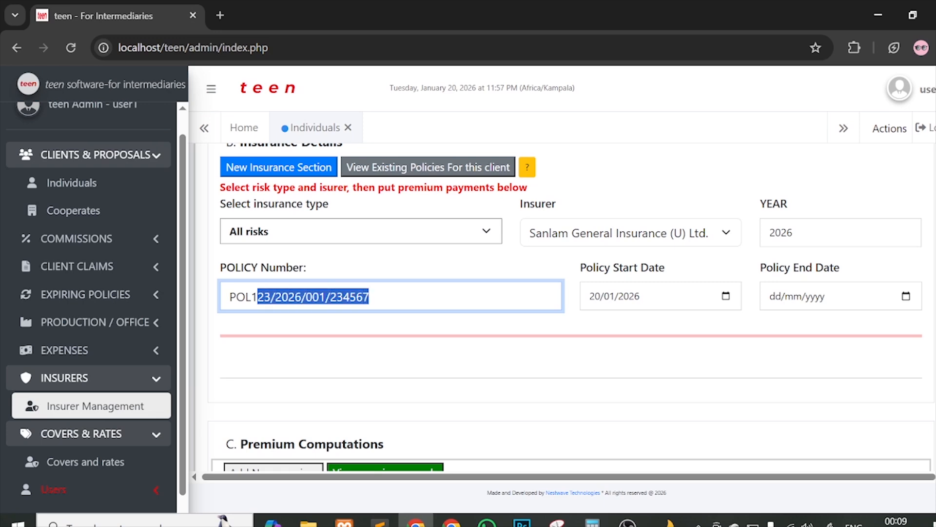
{"action": "key", "text": "Right"}
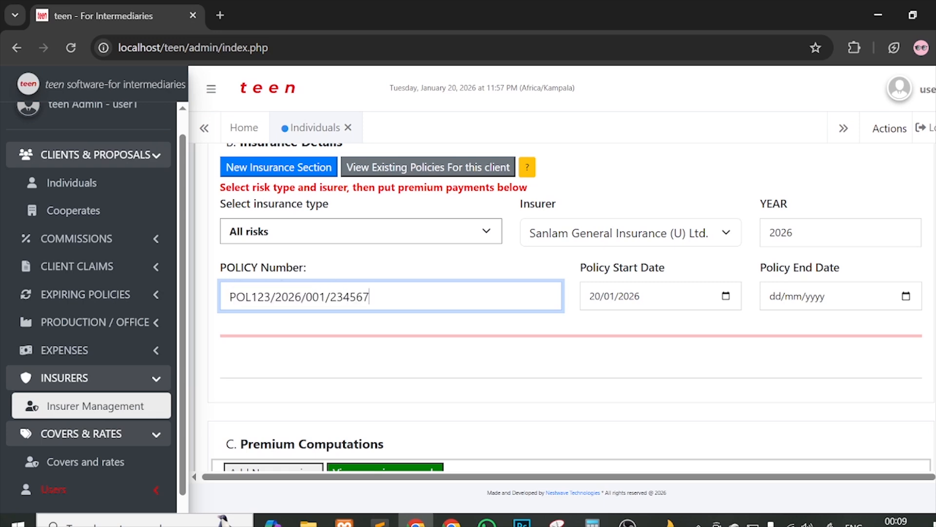
{"action": "scroll", "coordinate": [615, 250], "scroll_direction": "up", "scroll_amount": 3}
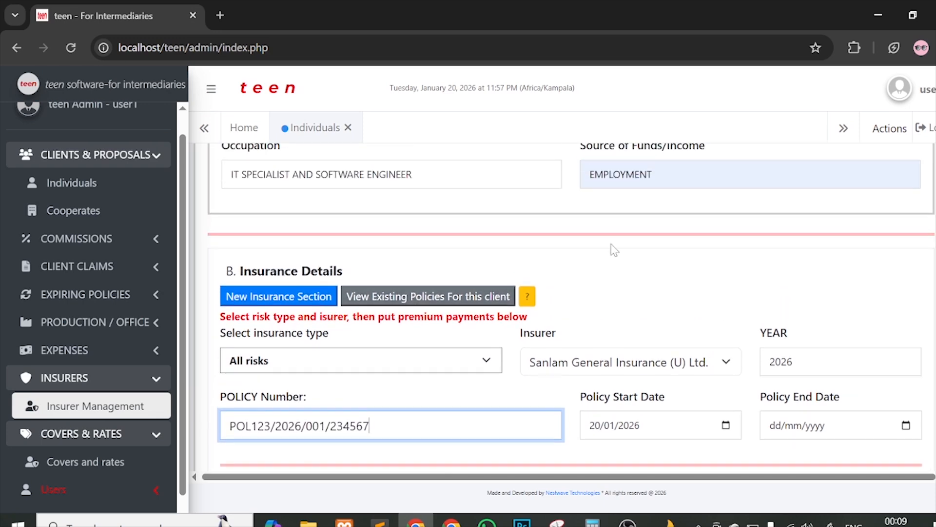
{"action": "scroll", "coordinate": [615, 250], "scroll_direction": "up", "scroll_amount": 10}
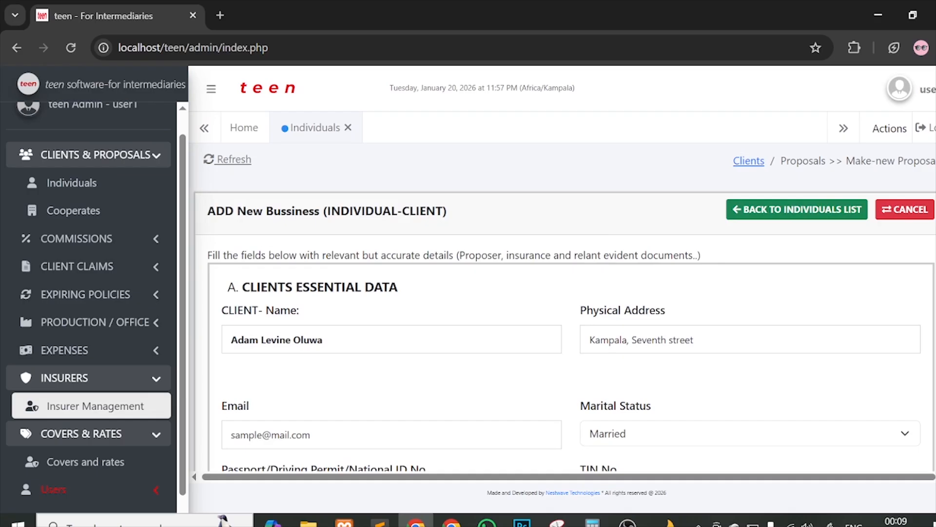
{"action": "left_click", "coordinate": [322, 340]}
{"action": "left_click_drag", "start_coordinate": [323, 339], "coordinate": [227, 340]}
{"action": "scroll", "coordinate": [483, 316], "scroll_direction": "down", "scroll_amount": 6}
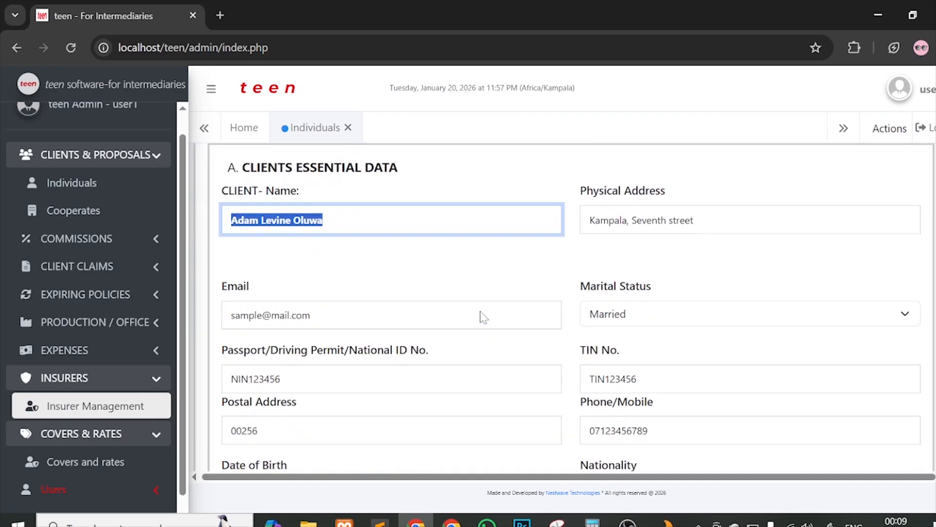
{"action": "scroll", "coordinate": [482, 316], "scroll_direction": "down", "scroll_amount": 6}
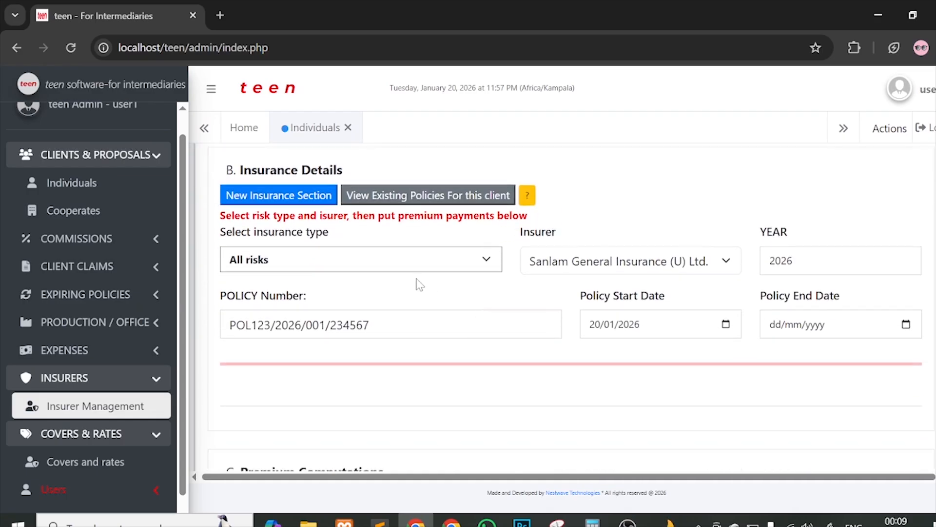
{"action": "left_click", "coordinate": [367, 262]}
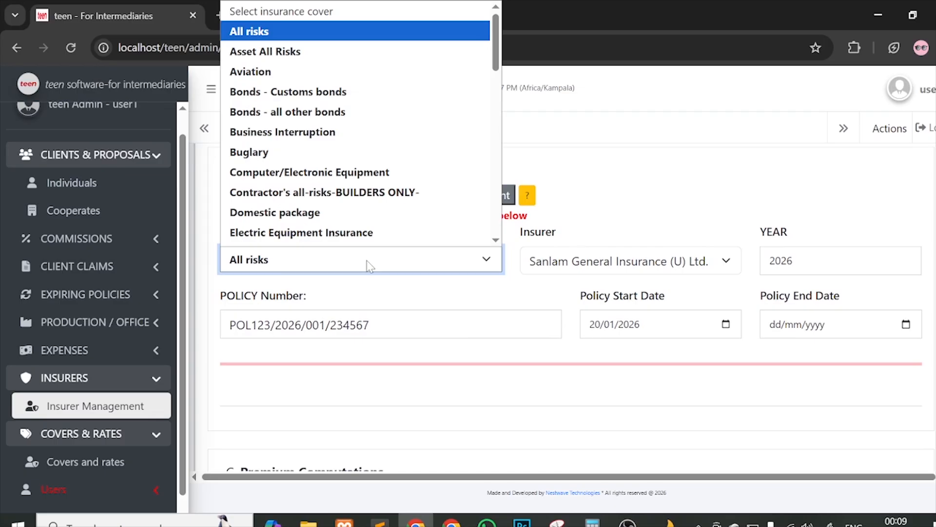
{"action": "left_click", "coordinate": [364, 325]}
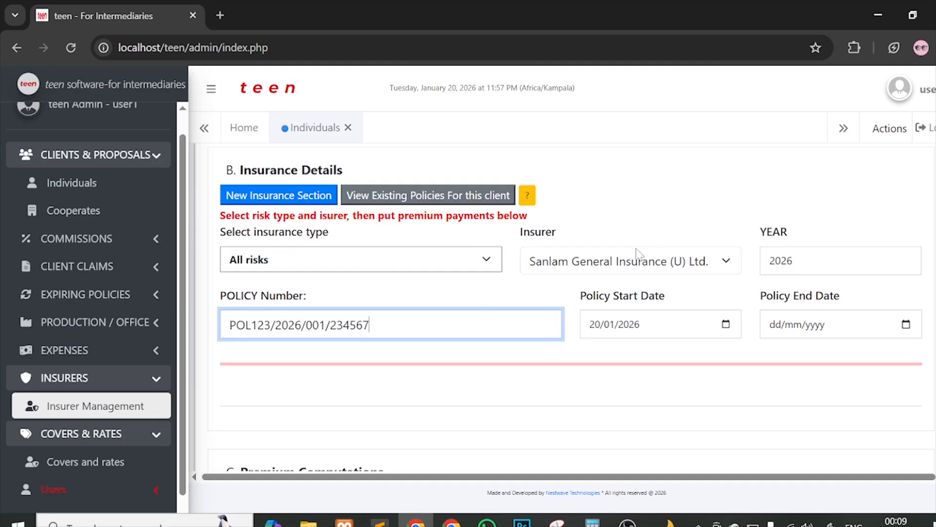
{"action": "left_click", "coordinate": [626, 265]}
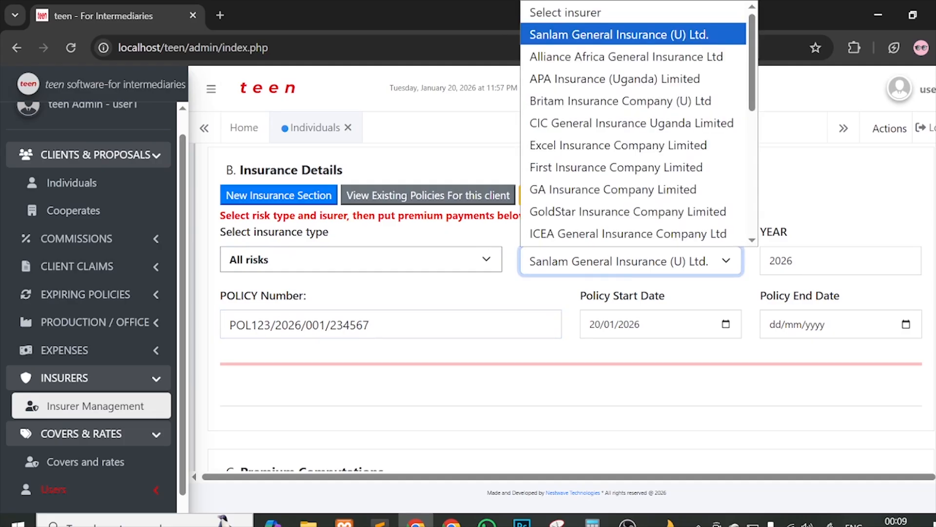
{"action": "left_click", "coordinate": [341, 324]}
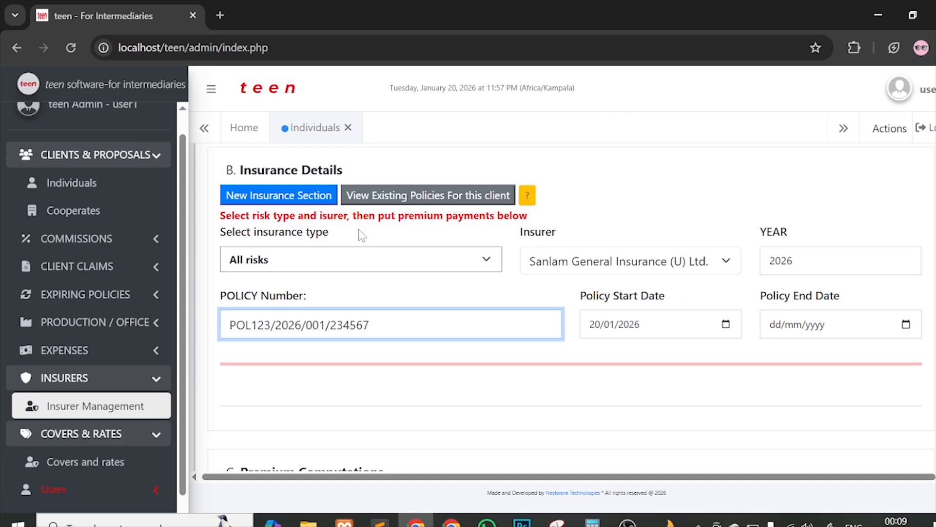
{"action": "left_click", "coordinate": [822, 262]}
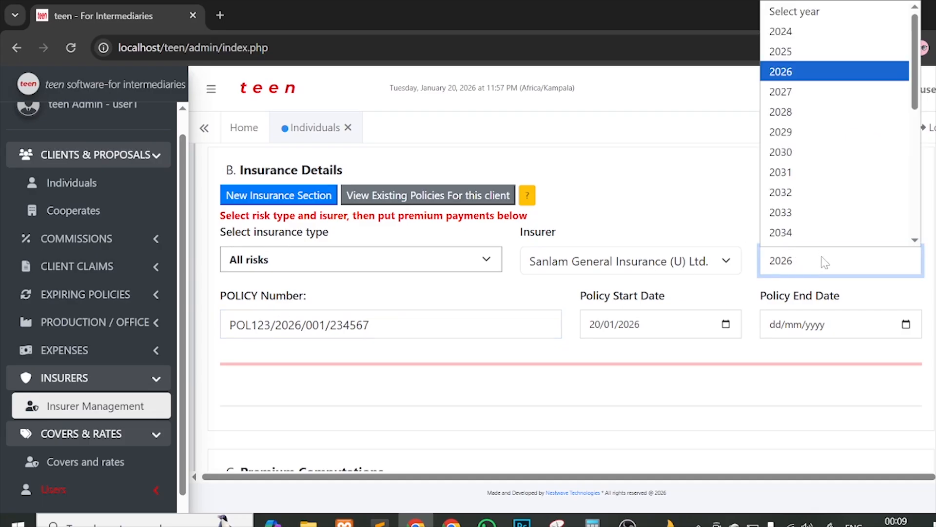
{"action": "left_click", "coordinate": [821, 261]}
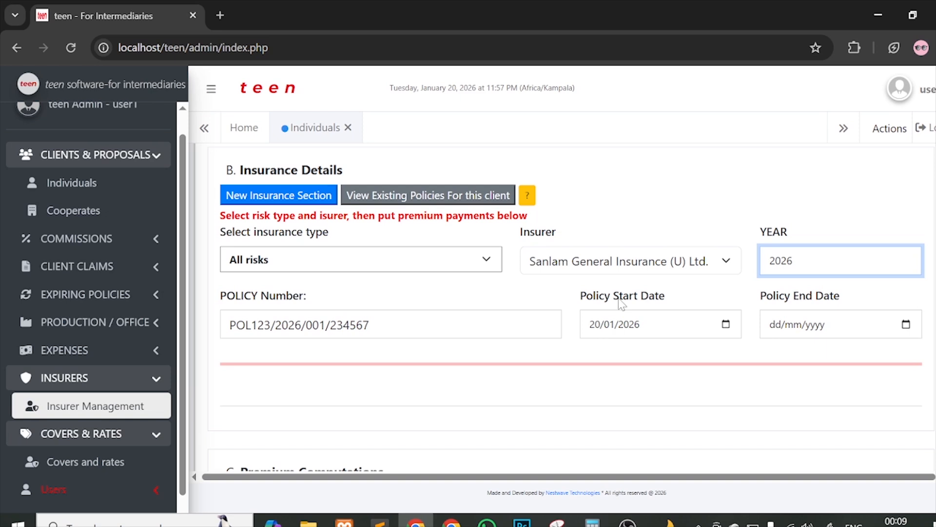
Step: Change the policy start date from 20/01/2026 to 05/01/2026 in the calendar picker
{"action": "left_click", "coordinate": [727, 326]}
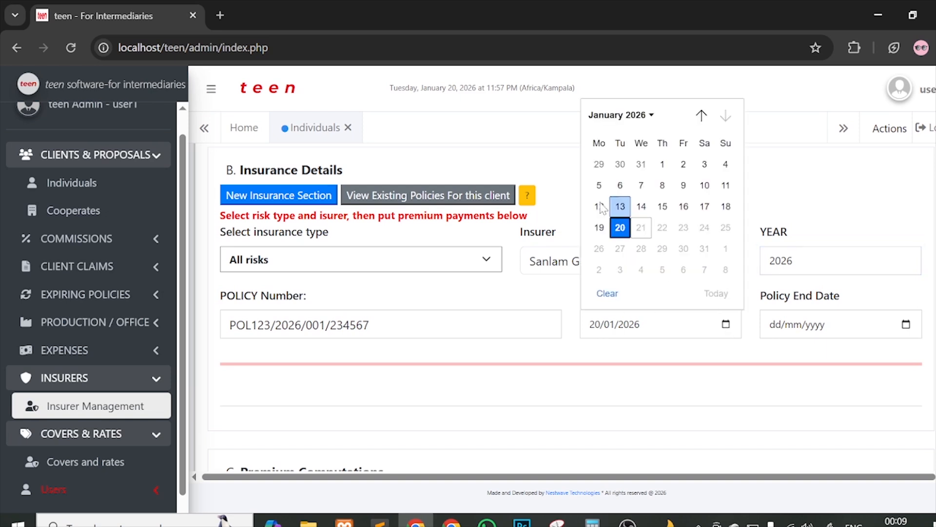
{"action": "left_click", "coordinate": [663, 164]}
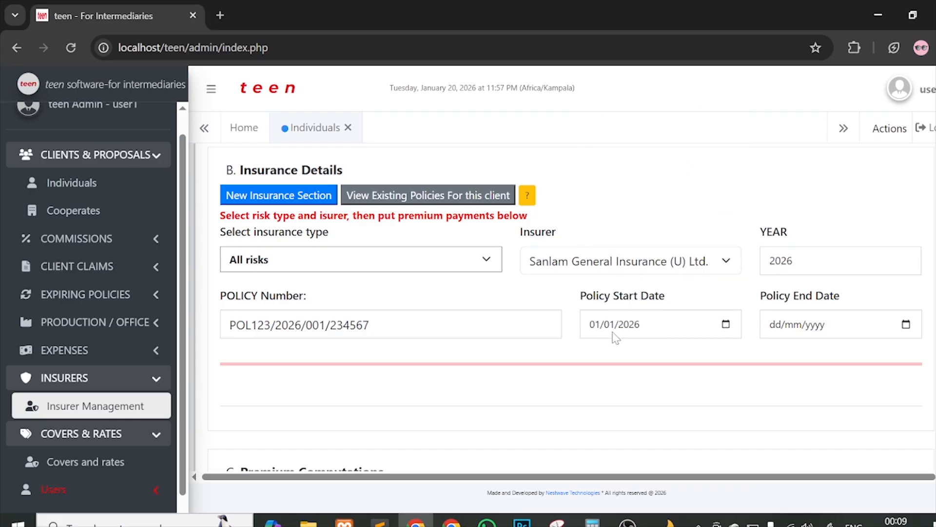
{"action": "left_click", "coordinate": [726, 324]}
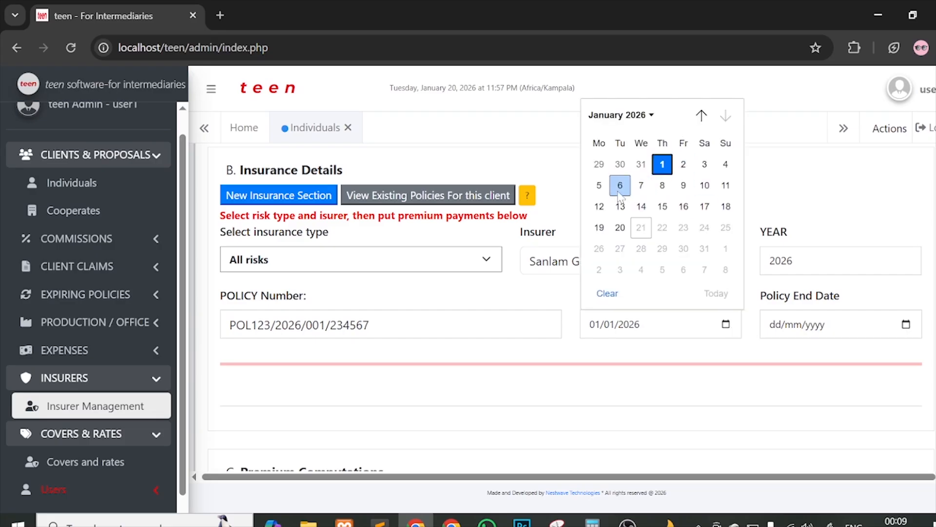
{"action": "left_click", "coordinate": [600, 186]}
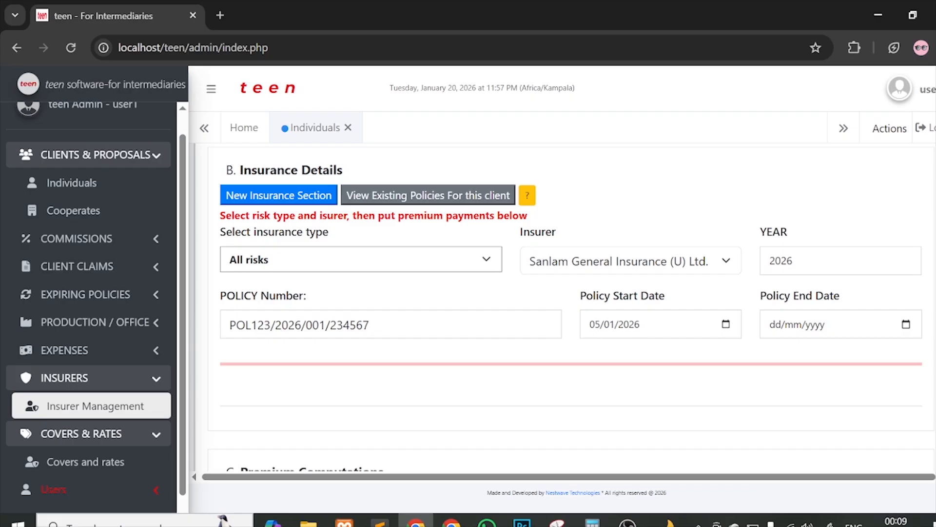
{"action": "left_click", "coordinate": [468, 326]}
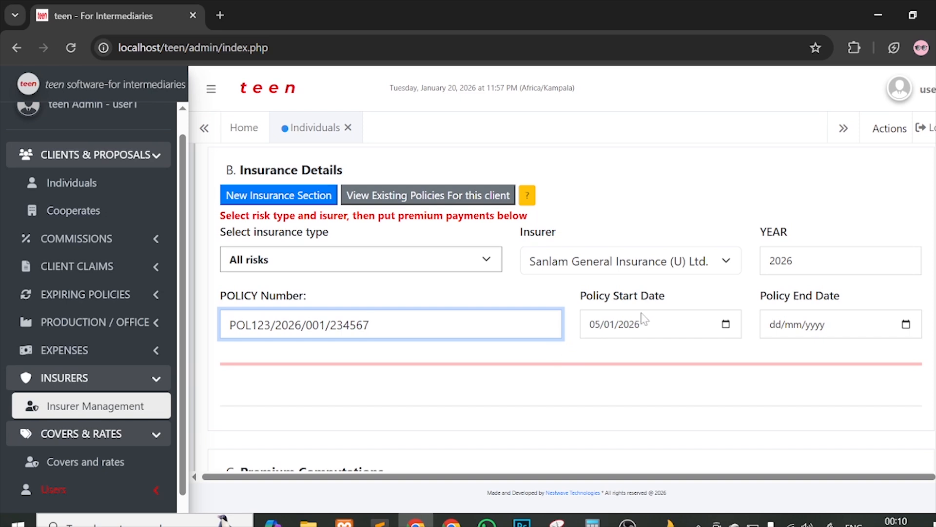
{"action": "left_click", "coordinate": [778, 330]}
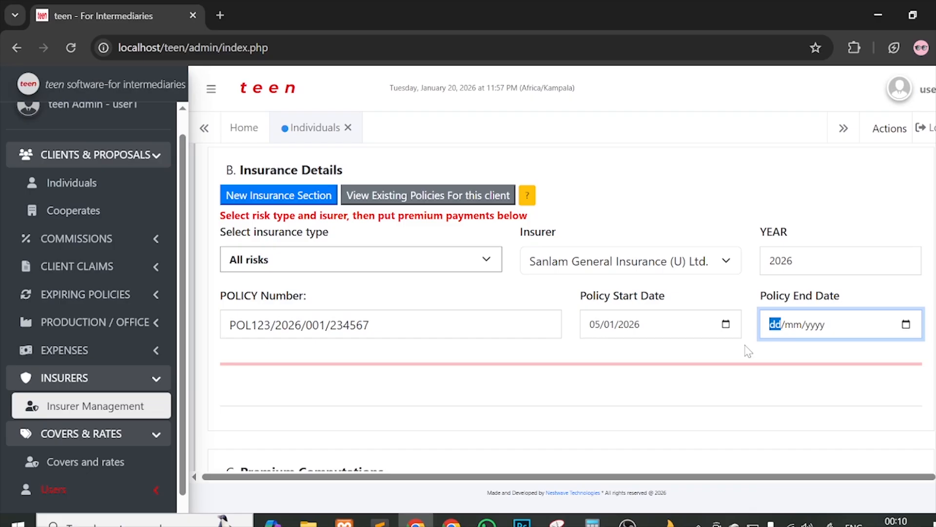
Step: Enter 04/01/2027 as the policy end date
{"action": "type", "text": "04/"}
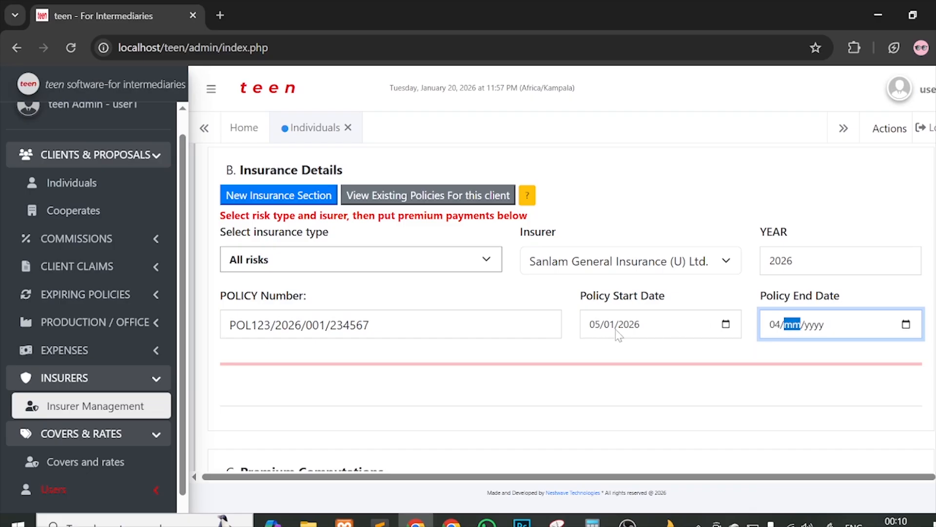
{"action": "type", "text": "01/2027"}
{"action": "scroll", "coordinate": [654, 365], "scroll_direction": "down", "scroll_amount": 3}
{"action": "scroll", "coordinate": [418, 259], "scroll_direction": "up", "scroll_amount": 4}
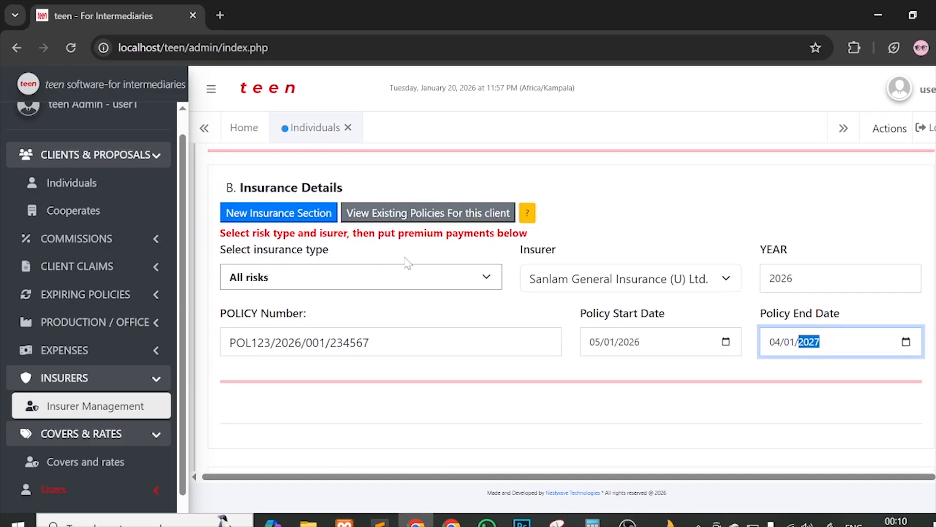
{"action": "left_click", "coordinate": [301, 283]}
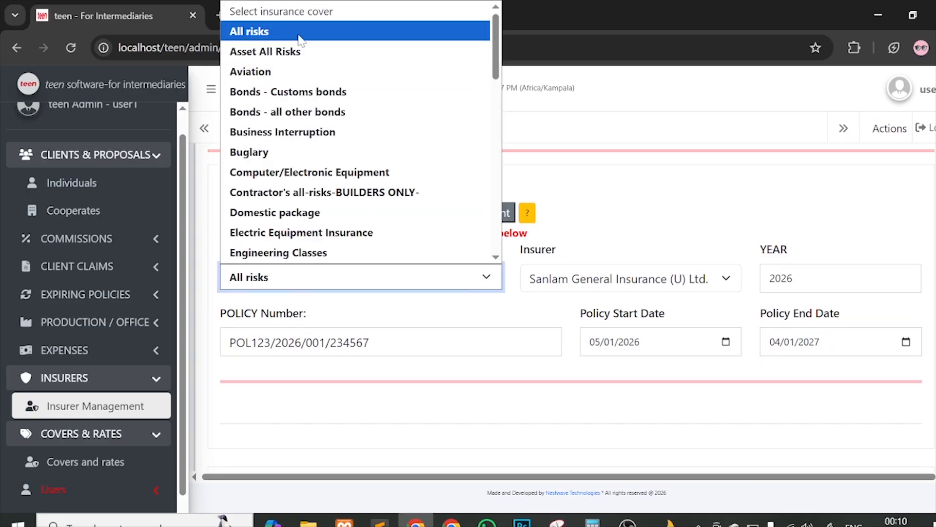
{"action": "left_click", "coordinate": [773, 209]}
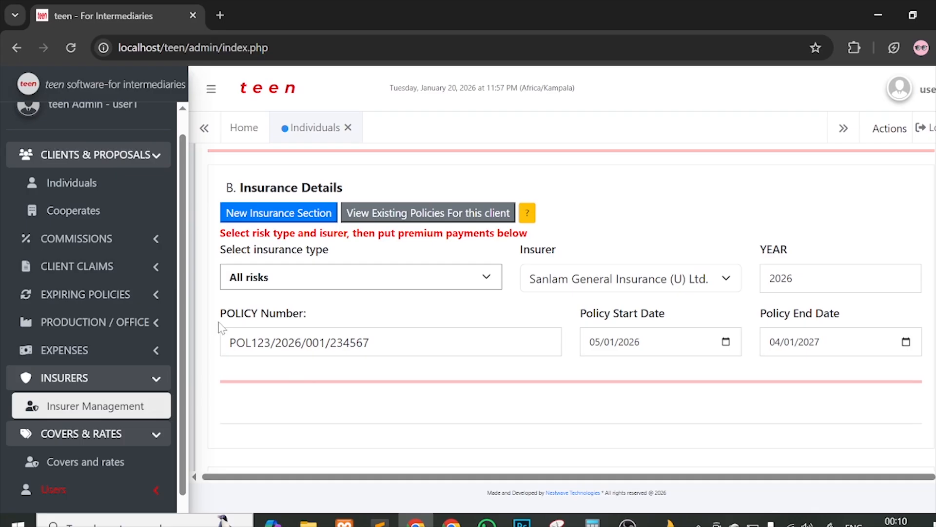
{"action": "left_click", "coordinate": [358, 273]}
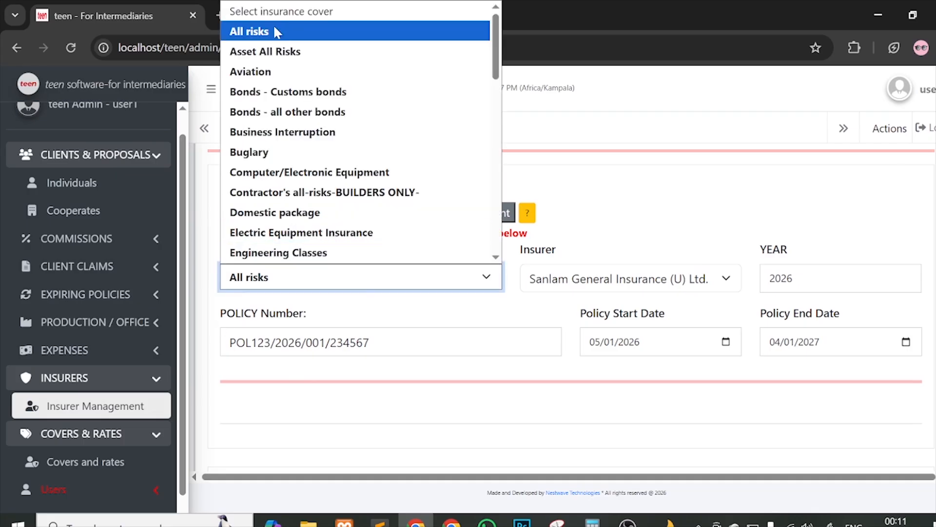
{"action": "mouse_move", "coordinate": [496, 49]}
{"action": "left_mouse_down"}
{"action": "mouse_move", "coordinate": [502, 193]}
{"action": "mouse_move", "coordinate": [496, 57]}
{"action": "left_mouse_up"}
{"action": "scroll", "coordinate": [279, 99], "scroll_direction": "down", "scroll_amount": 5}
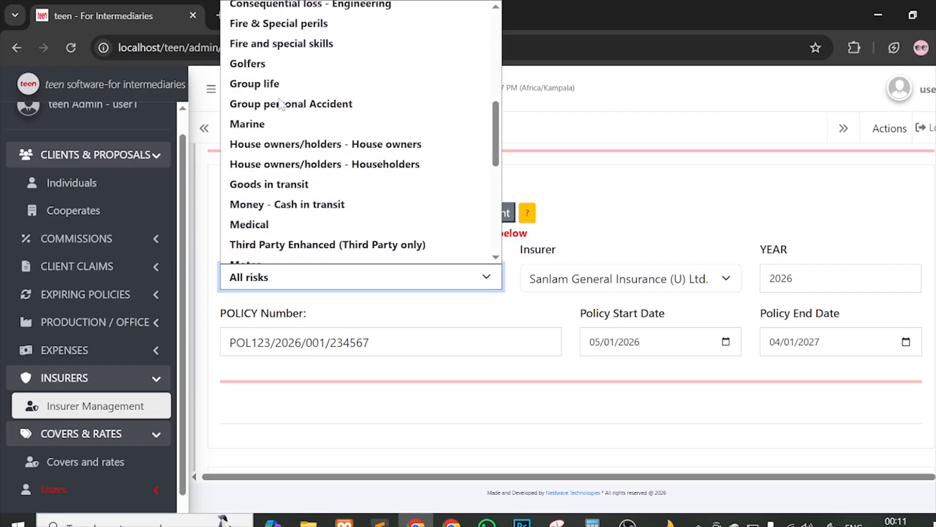
{"action": "scroll", "coordinate": [280, 103], "scroll_direction": "down", "scroll_amount": 5}
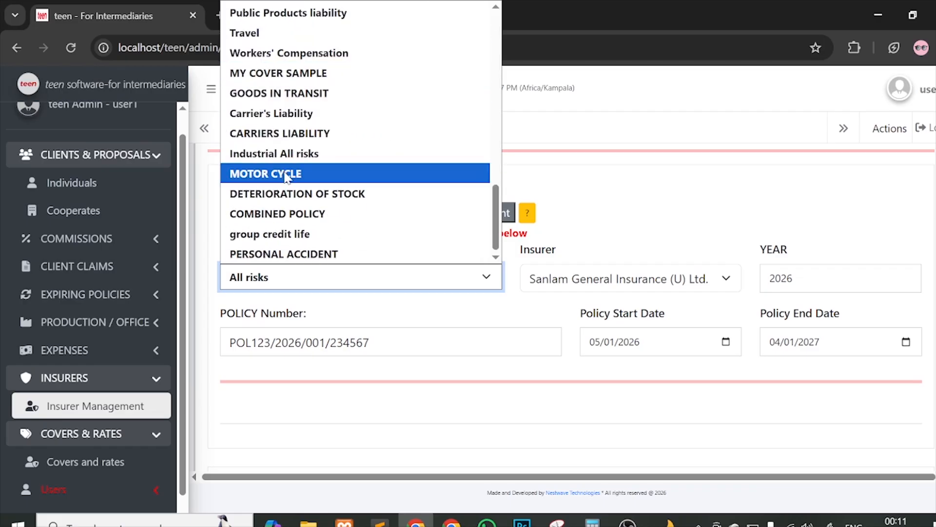
{"action": "left_click", "coordinate": [649, 203]}
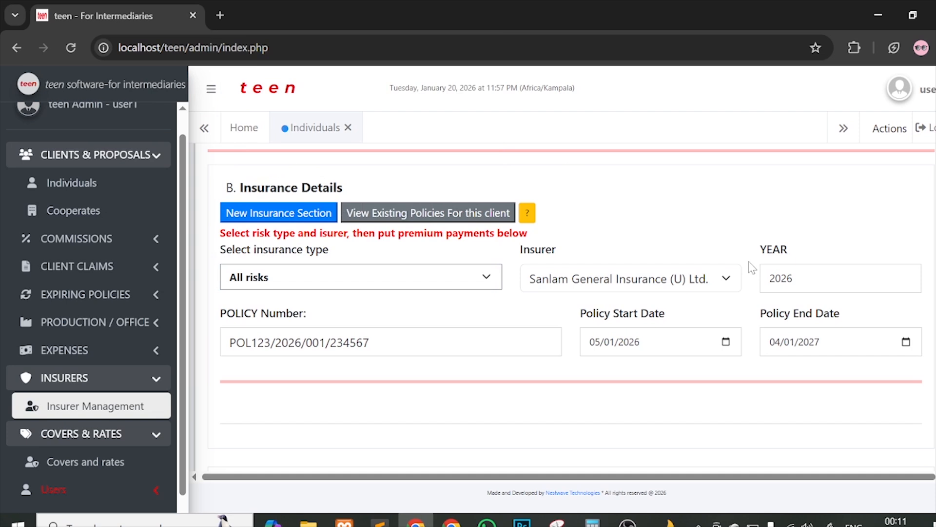
{"action": "scroll", "coordinate": [752, 268], "scroll_direction": "down", "scroll_amount": 1}
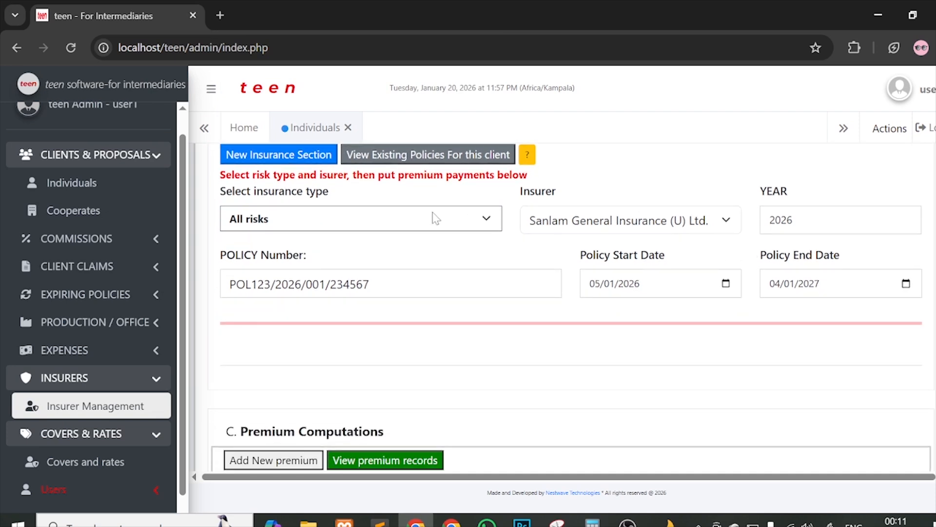
Step: Highlight the Insurance Details and Premium Computations section headings on the form
{"action": "scroll", "coordinate": [475, 214], "scroll_direction": "up", "scroll_amount": 2}
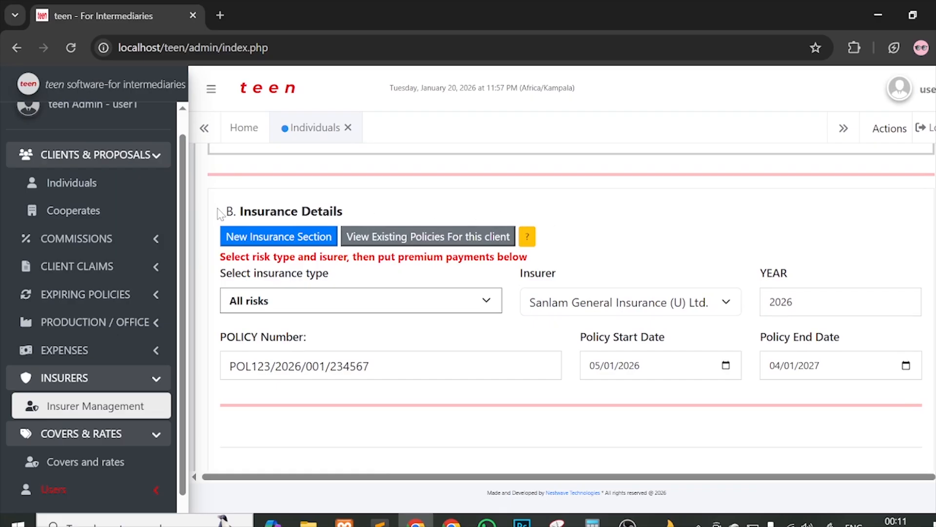
{"action": "left_click_drag", "start_coordinate": [226, 212], "coordinate": [345, 216]}
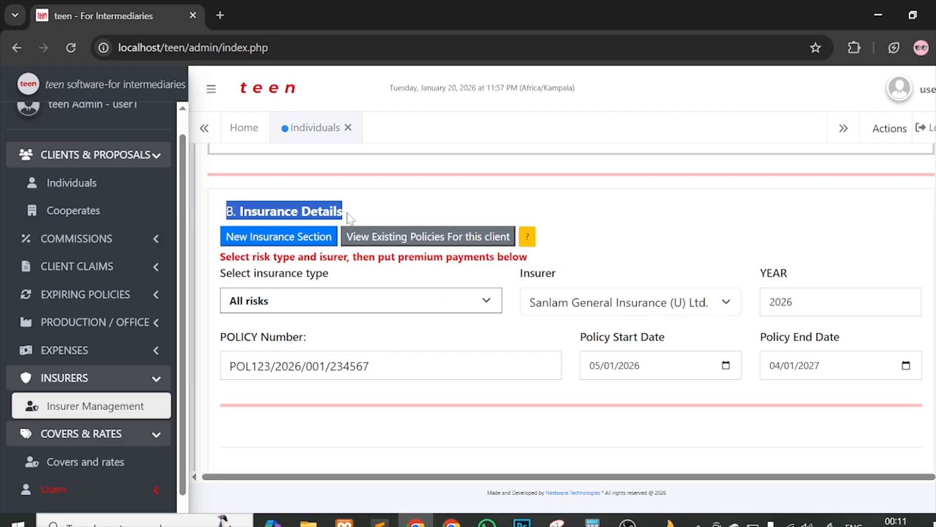
{"action": "left_click", "coordinate": [361, 212]}
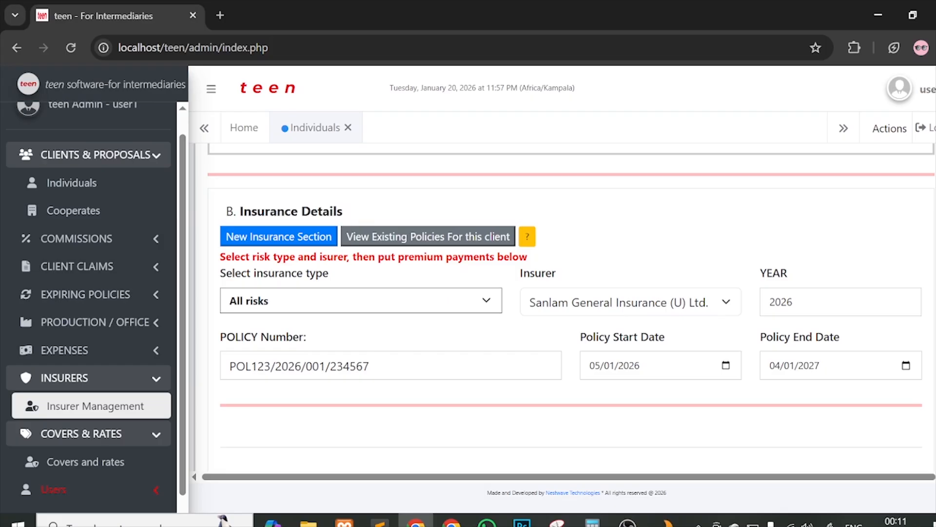
{"action": "left_click_drag", "start_coordinate": [227, 214], "coordinate": [375, 209]}
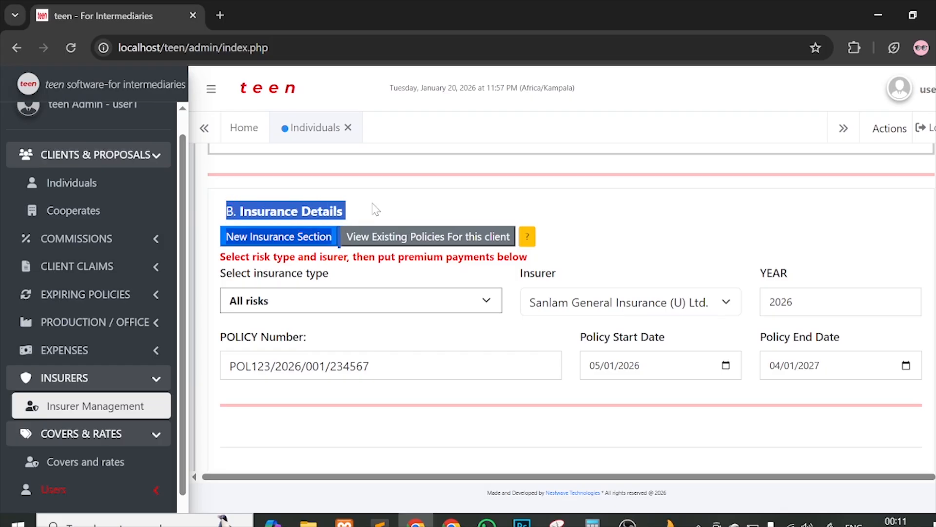
{"action": "left_click", "coordinate": [375, 210]}
{"action": "scroll", "coordinate": [381, 355], "scroll_direction": "down", "scroll_amount": 1}
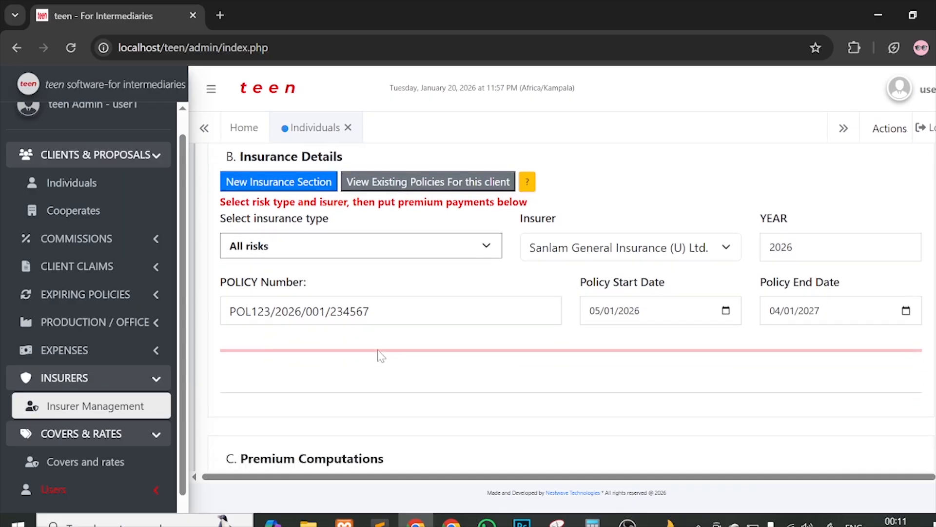
{"action": "scroll", "coordinate": [381, 355], "scroll_direction": "down", "scroll_amount": 4}
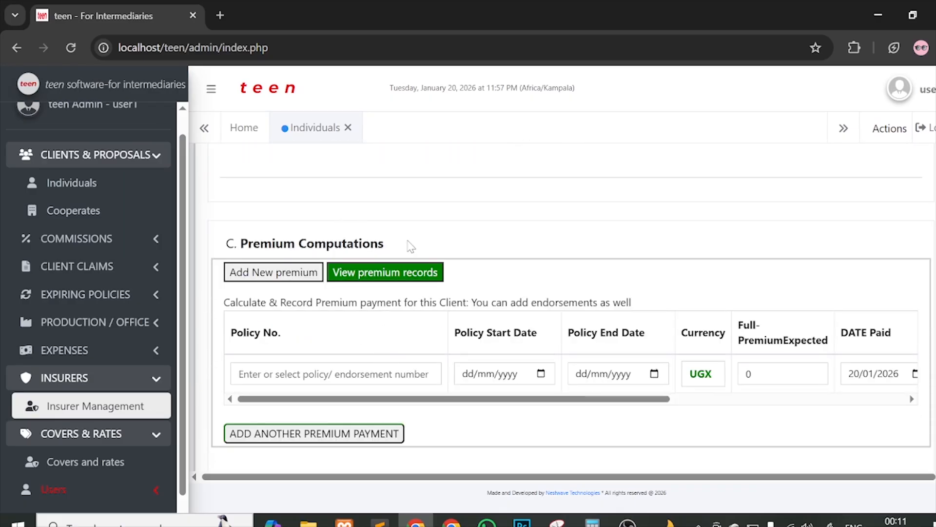
{"action": "left_click_drag", "start_coordinate": [411, 247], "coordinate": [239, 244]}
{"action": "left_click", "coordinate": [393, 230]}
Step: Show the client's past premium records under C. Premium Computations, finding none
{"action": "scroll", "coordinate": [599, 234], "scroll_direction": "up", "scroll_amount": 10}
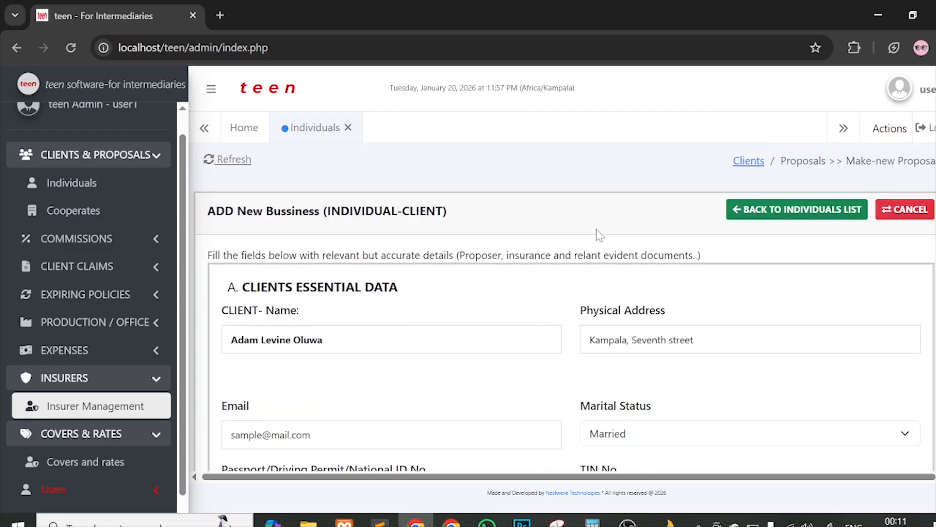
{"action": "scroll", "coordinate": [599, 235], "scroll_direction": "down", "scroll_amount": 2}
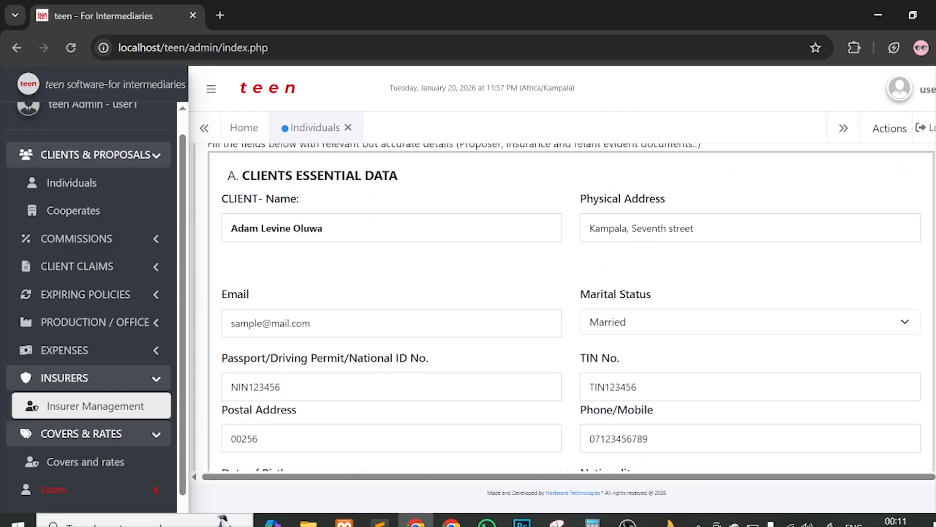
{"action": "scroll", "coordinate": [607, 293], "scroll_direction": "down", "scroll_amount": 10}
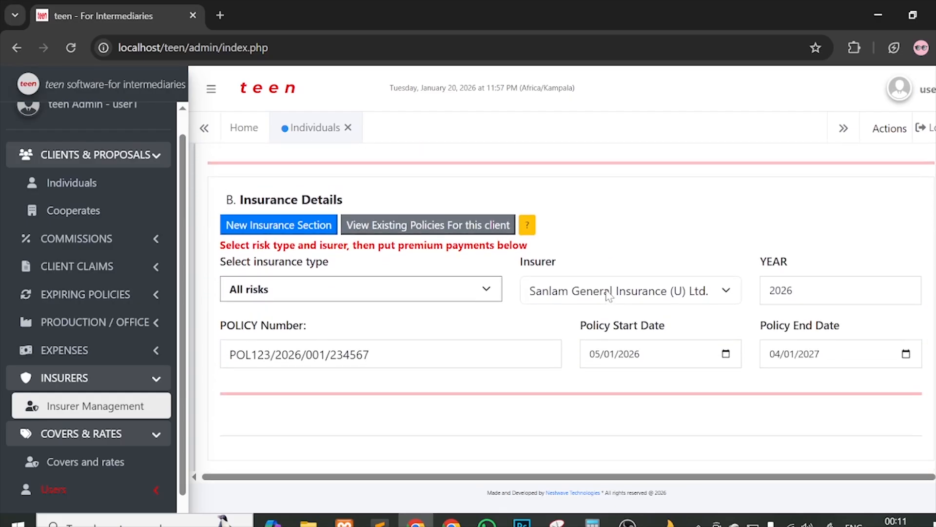
{"action": "scroll", "coordinate": [608, 295], "scroll_direction": "down", "scroll_amount": 5}
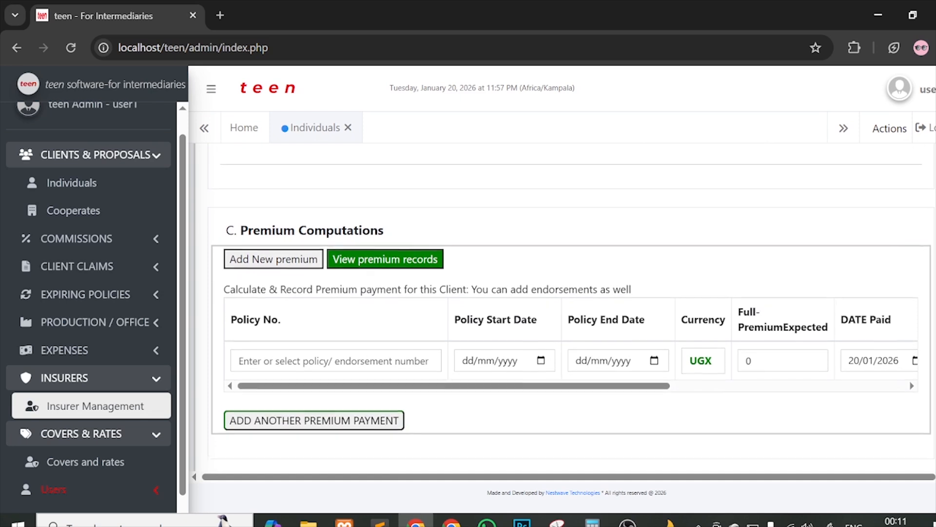
{"action": "scroll", "coordinate": [608, 295], "scroll_direction": "up", "scroll_amount": 1}
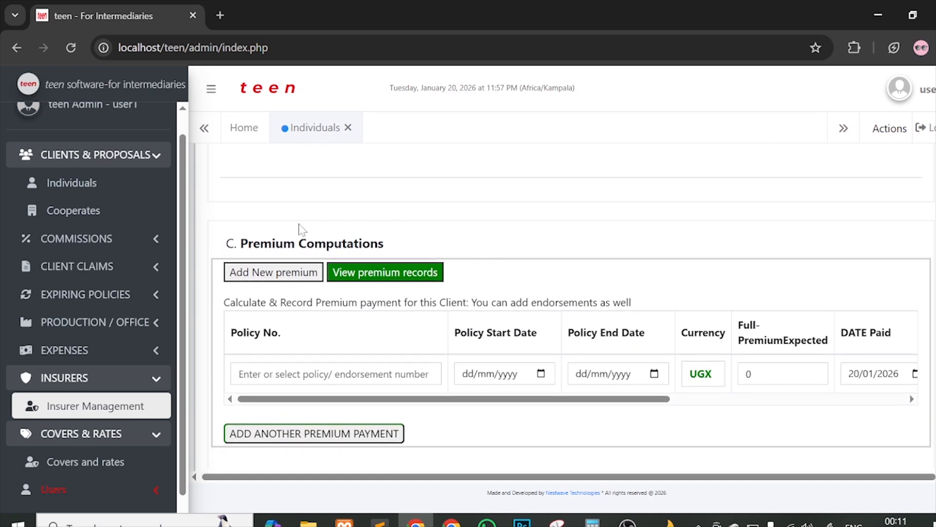
{"action": "scroll", "coordinate": [764, 404], "scroll_direction": "up", "scroll_amount": 5}
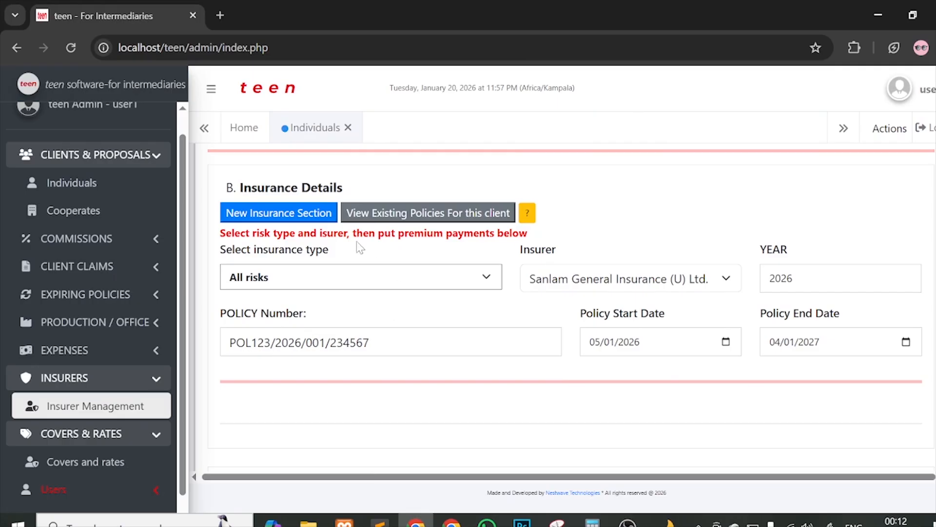
{"action": "scroll", "coordinate": [601, 387], "scroll_direction": "down", "scroll_amount": 7}
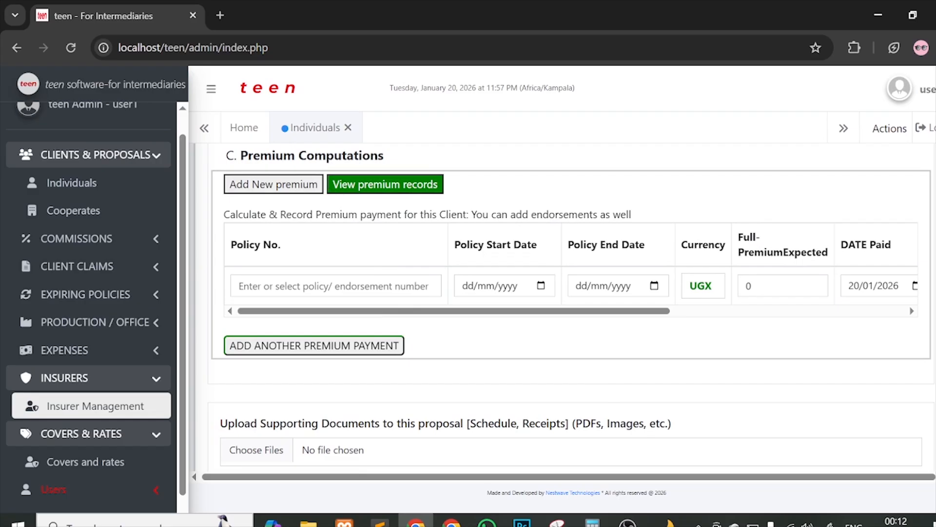
{"action": "left_click_drag", "start_coordinate": [226, 156], "coordinate": [451, 168]}
{"action": "left_click", "coordinate": [451, 168]}
{"action": "scroll", "coordinate": [548, 192], "scroll_direction": "up", "scroll_amount": 1}
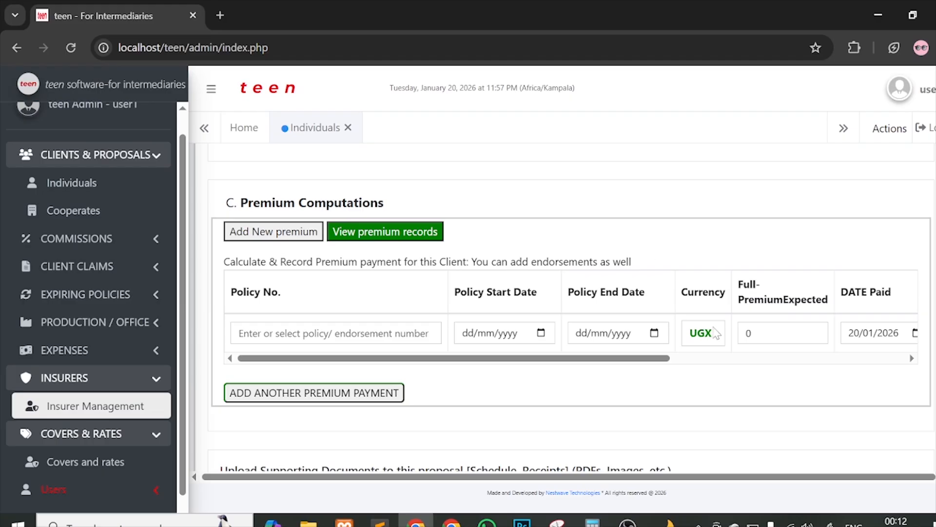
{"action": "scroll", "coordinate": [715, 334], "scroll_direction": "right", "scroll_amount": 5}
{"action": "scroll", "coordinate": [376, 320], "scroll_direction": "left", "scroll_amount": 5}
{"action": "left_click", "coordinate": [389, 234]}
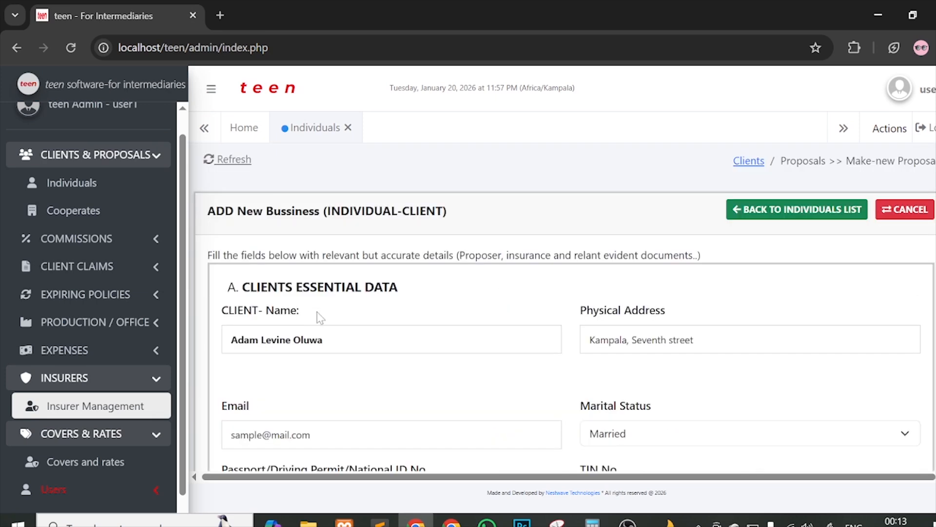
Step: List the client's existing open policies, confirming there are none
{"action": "left_click", "coordinate": [324, 337]}
{"action": "scroll", "coordinate": [489, 347], "scroll_direction": "down", "scroll_amount": 1}
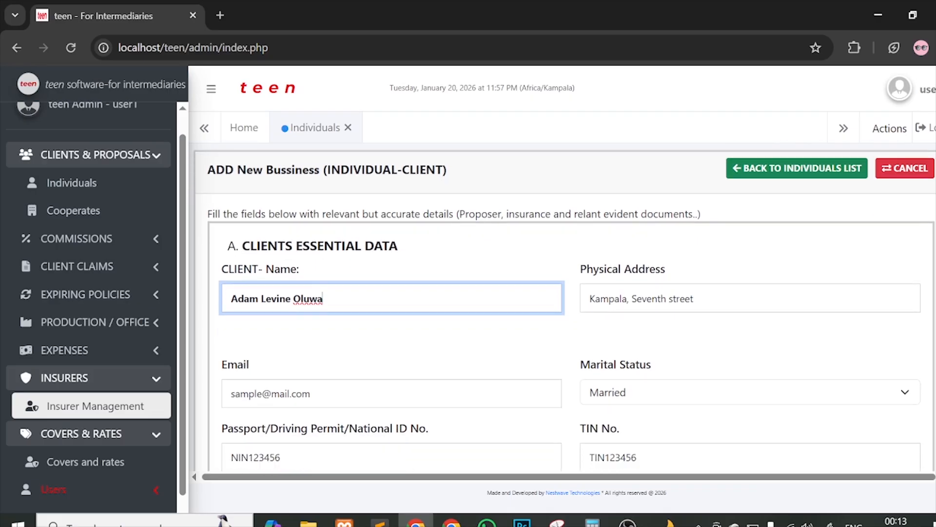
{"action": "scroll", "coordinate": [543, 350], "scroll_direction": "down", "scroll_amount": 5}
{"action": "scroll", "coordinate": [544, 356], "scroll_direction": "down", "scroll_amount": 6}
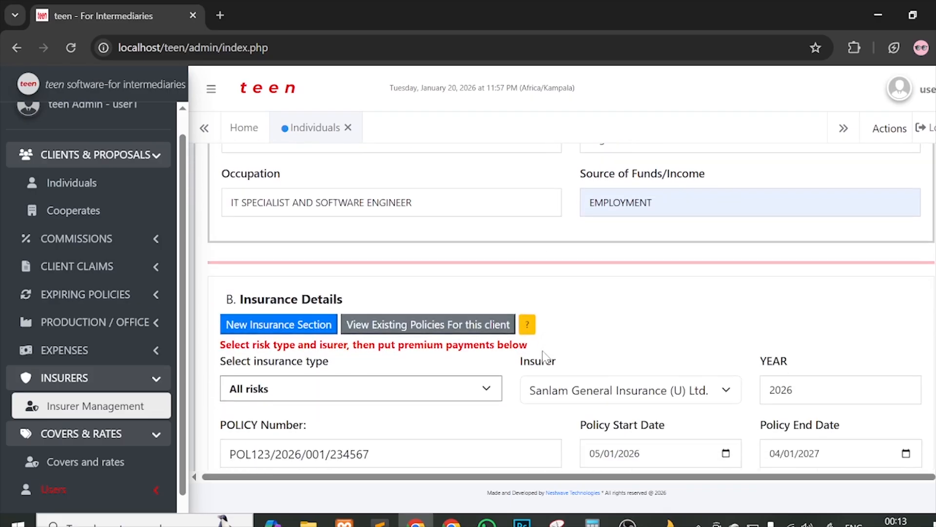
{"action": "scroll", "coordinate": [470, 305], "scroll_direction": "down", "scroll_amount": 3}
{"action": "scroll", "coordinate": [445, 298], "scroll_direction": "down", "scroll_amount": 2}
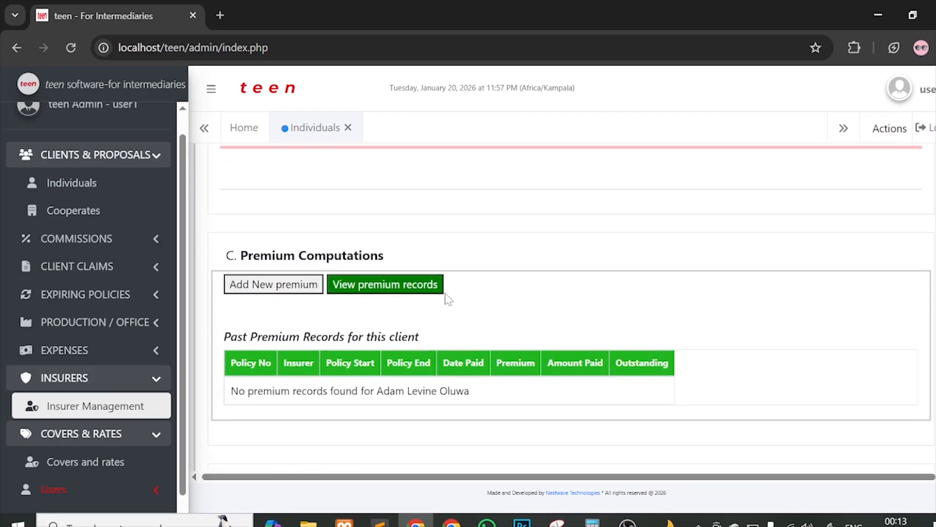
{"action": "scroll", "coordinate": [445, 298], "scroll_direction": "up", "scroll_amount": 5}
{"action": "left_click", "coordinate": [411, 271]}
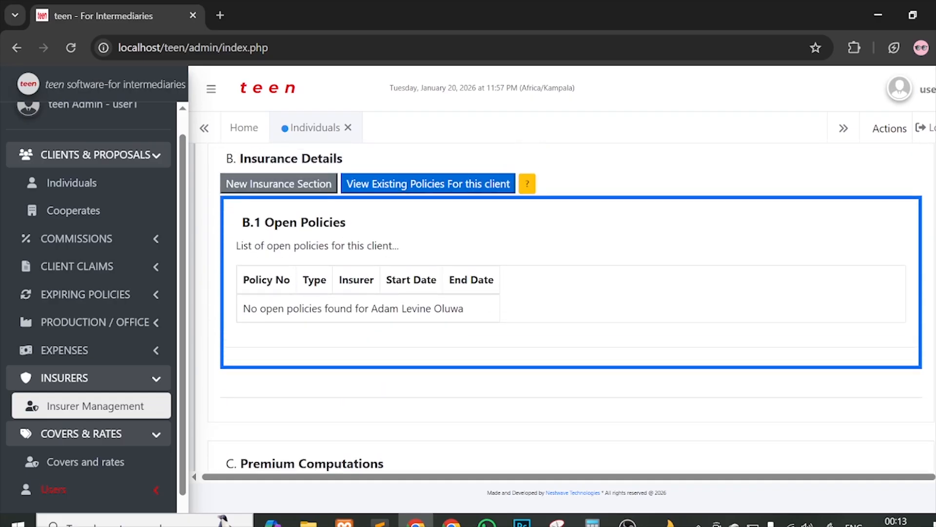
Step: Return to the new insurance entry and add a blank premium row, UGX currency
{"action": "left_click", "coordinate": [310, 185]}
{"action": "scroll", "coordinate": [425, 256], "scroll_direction": "down", "scroll_amount": 3}
{"action": "scroll", "coordinate": [425, 264], "scroll_direction": "down", "scroll_amount": 1}
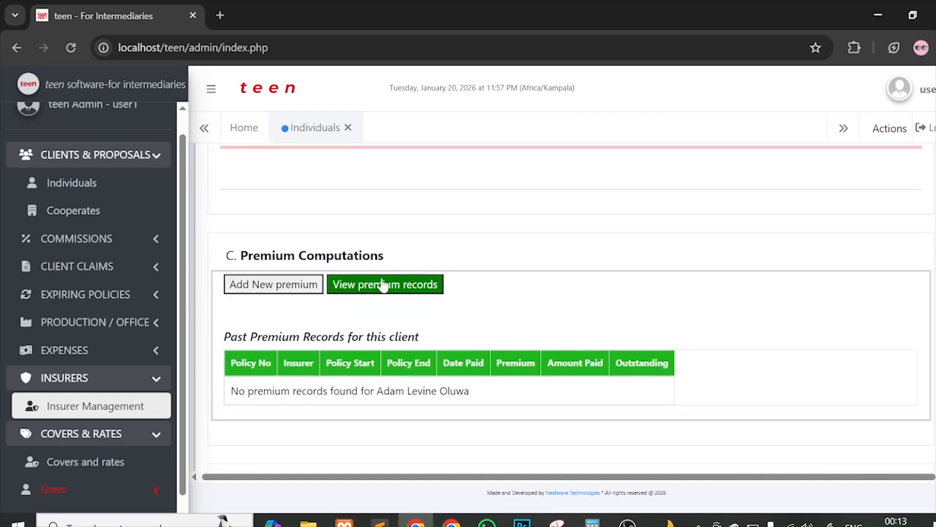
{"action": "scroll", "coordinate": [496, 273], "scroll_direction": "down", "scroll_amount": 1}
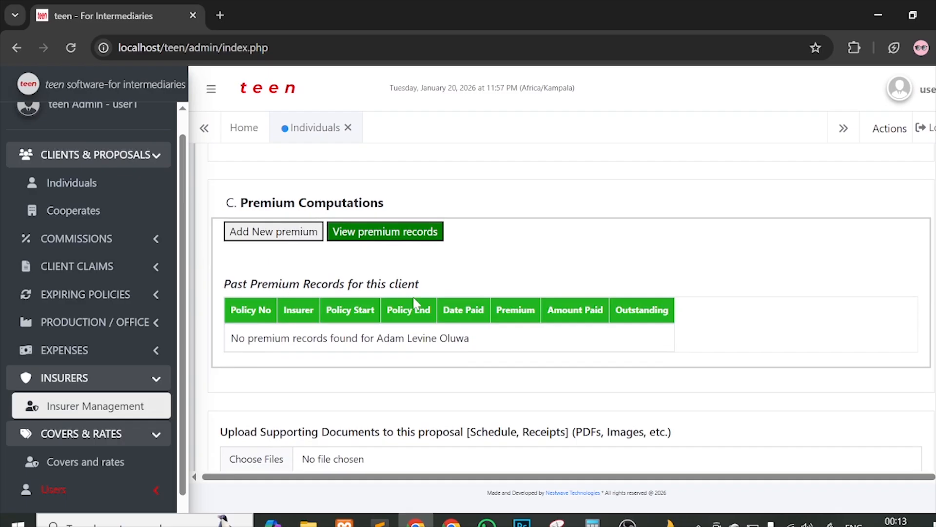
{"action": "left_click", "coordinate": [273, 234]}
{"action": "scroll", "coordinate": [273, 234], "scroll_direction": "down", "scroll_amount": 1}
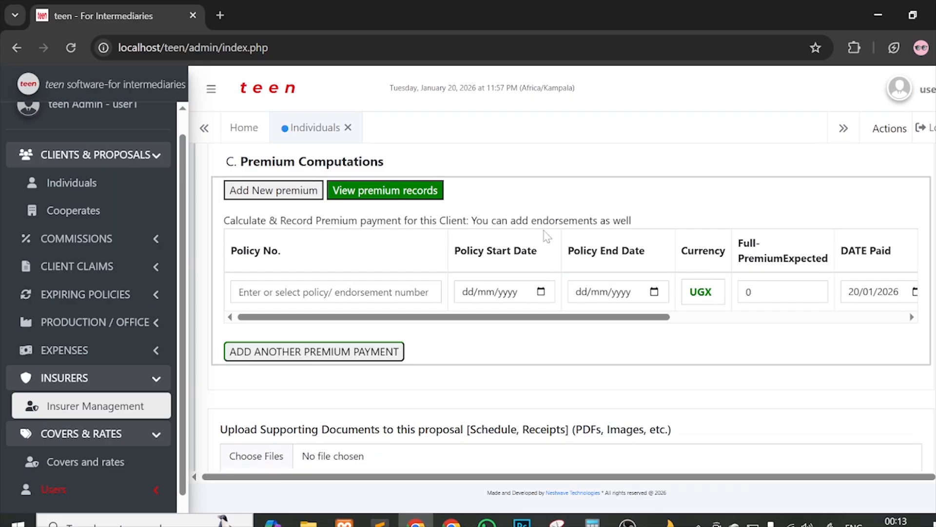
{"action": "scroll", "coordinate": [561, 234], "scroll_direction": "up", "scroll_amount": 1}
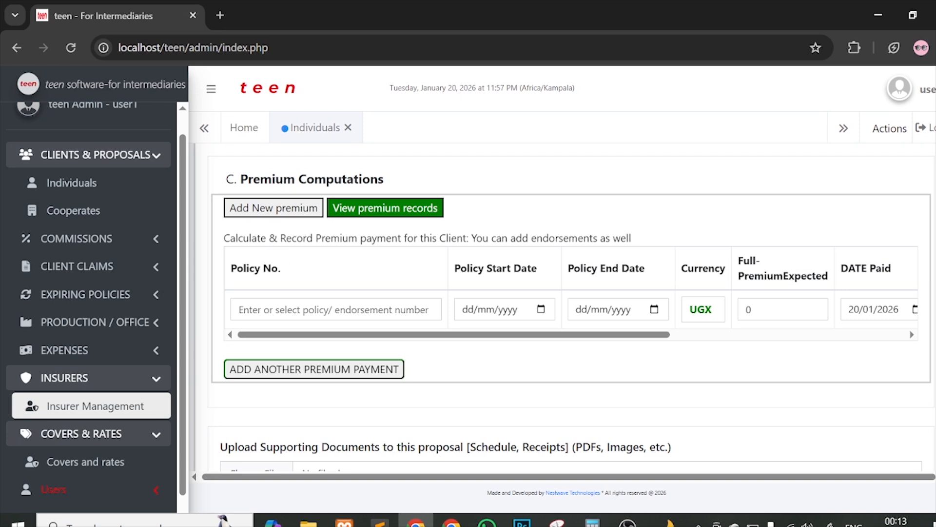
{"action": "left_click_drag", "start_coordinate": [224, 238], "coordinate": [640, 242]}
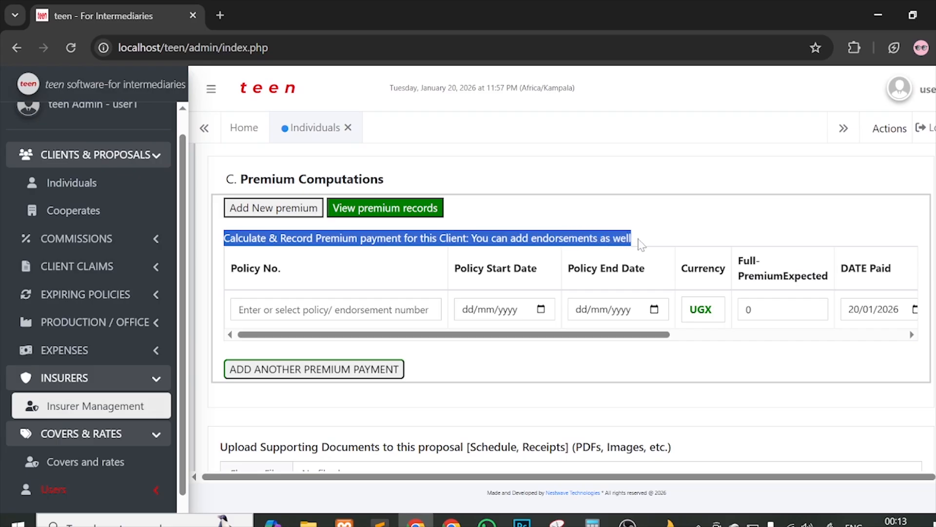
{"action": "left_click", "coordinate": [640, 242]}
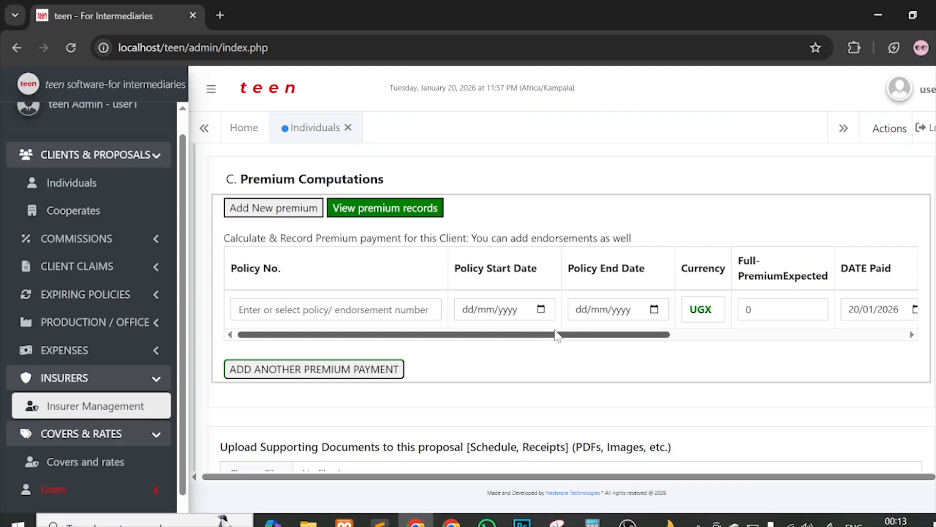
{"action": "left_click_drag", "start_coordinate": [552, 335], "coordinate": [663, 334]}
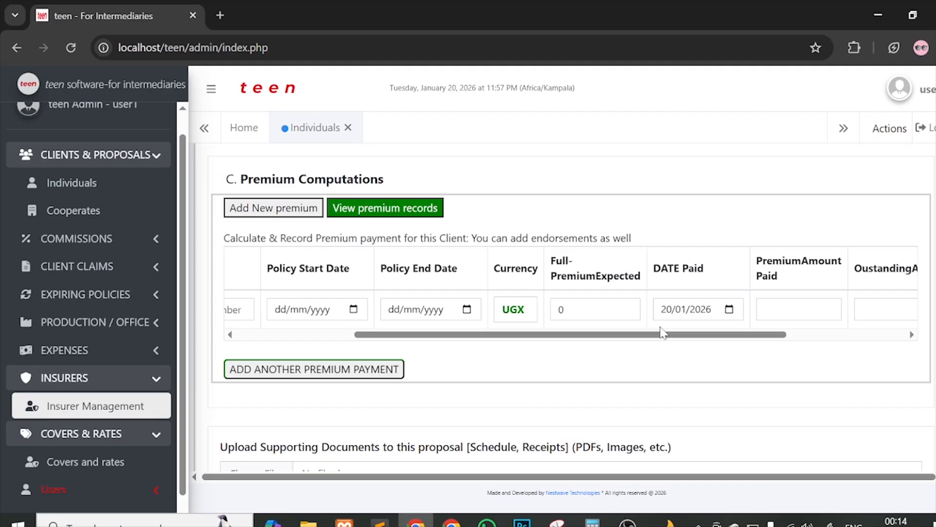
{"action": "left_click_drag", "start_coordinate": [611, 338], "coordinate": [462, 336]}
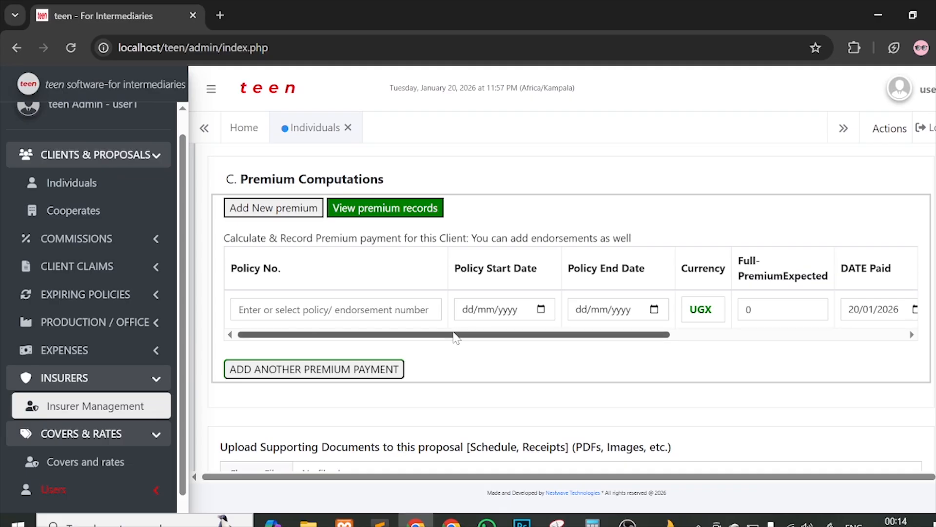
{"action": "left_click_drag", "start_coordinate": [455, 336], "coordinate": [585, 333]}
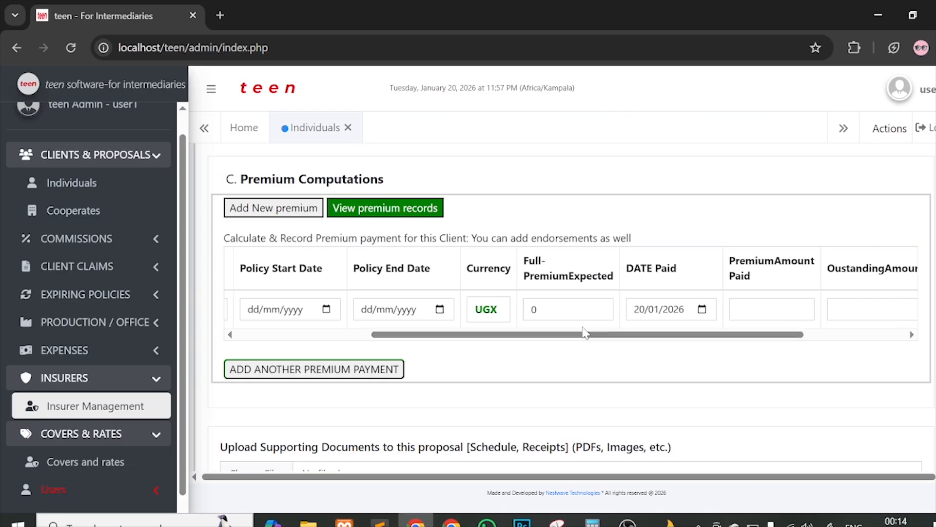
{"action": "scroll", "coordinate": [586, 333], "scroll_direction": "up", "scroll_amount": 5}
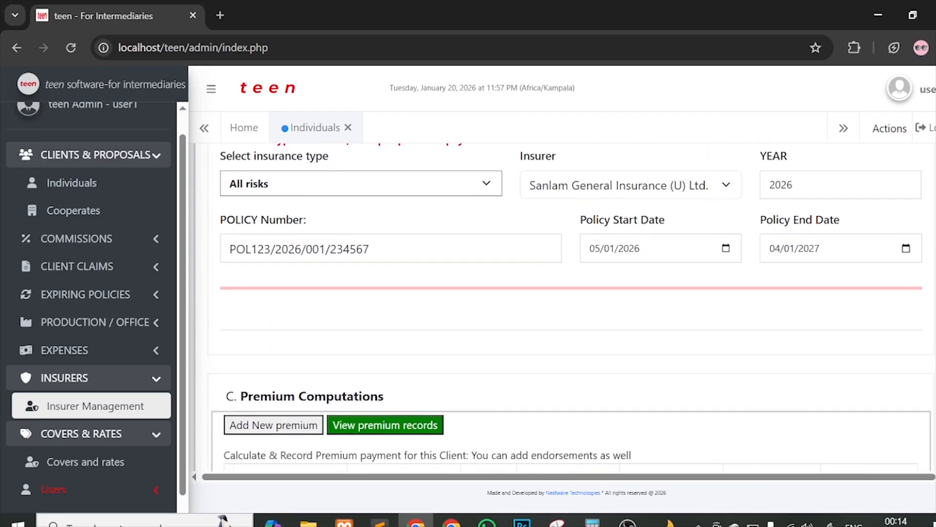
{"action": "scroll", "coordinate": [574, 315], "scroll_direction": "down", "scroll_amount": 4}
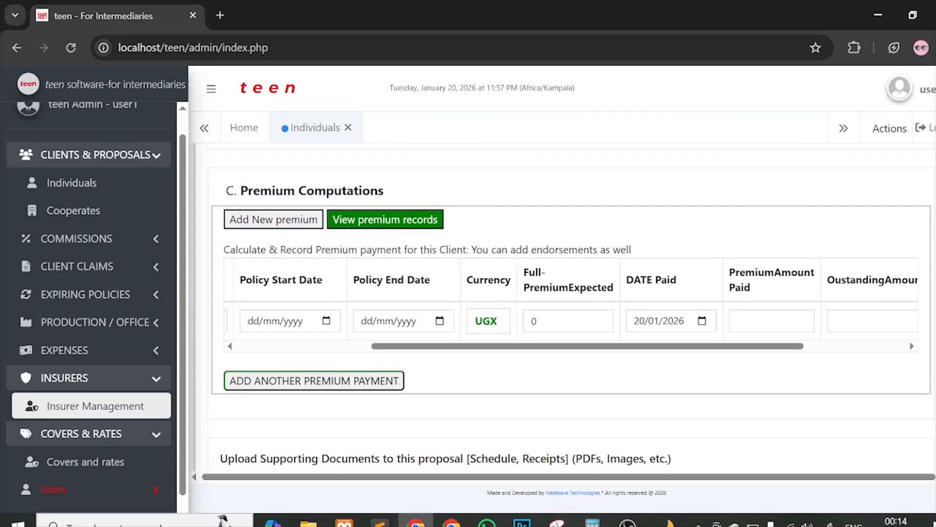
{"action": "left_click_drag", "start_coordinate": [557, 346], "coordinate": [643, 346]}
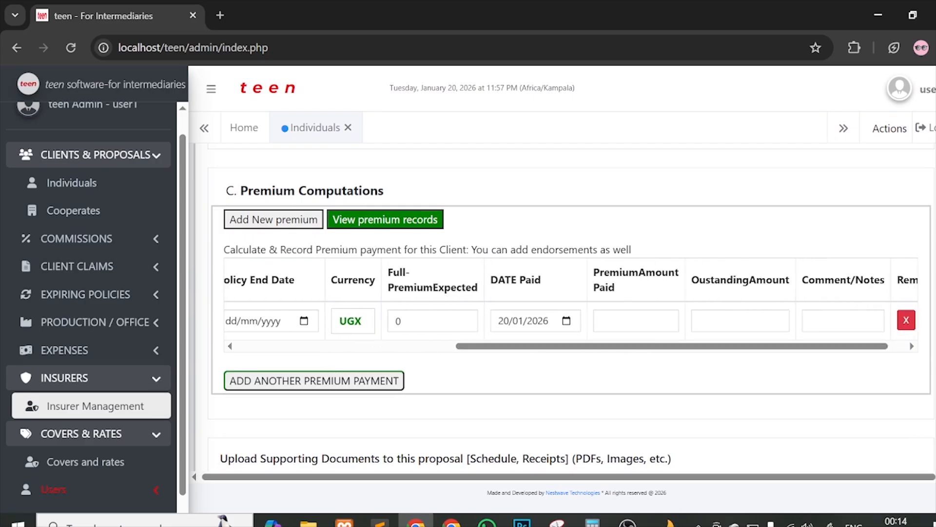
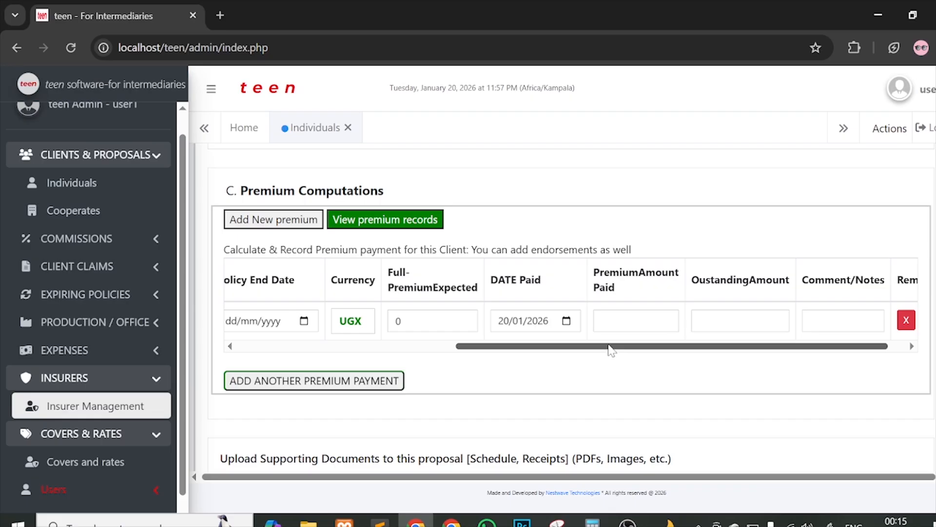
Step: Pick the proposal's policy number from the premium row's Policy No. suggestions
{"action": "left_click_drag", "start_coordinate": [612, 350], "coordinate": [634, 349]}
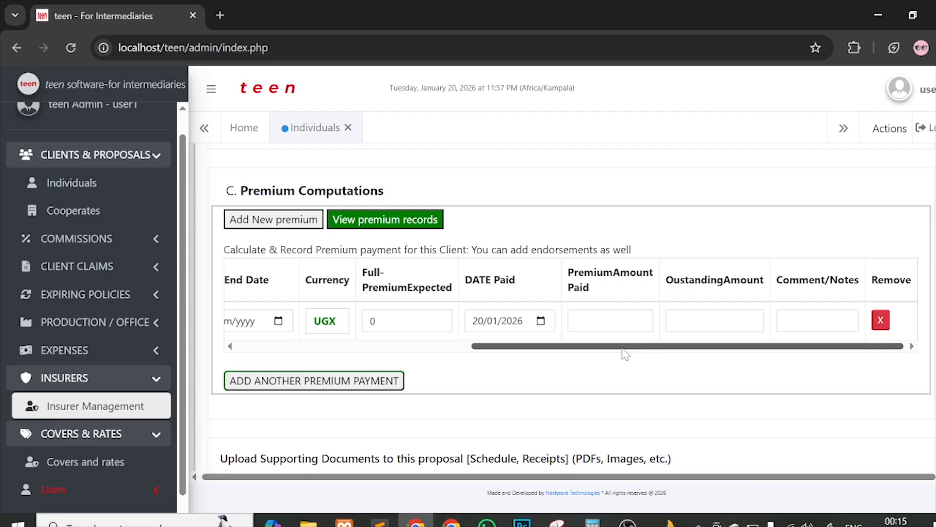
{"action": "left_click_drag", "start_coordinate": [579, 347], "coordinate": [325, 345]}
{"action": "scroll", "coordinate": [324, 345], "scroll_direction": "up", "scroll_amount": 3}
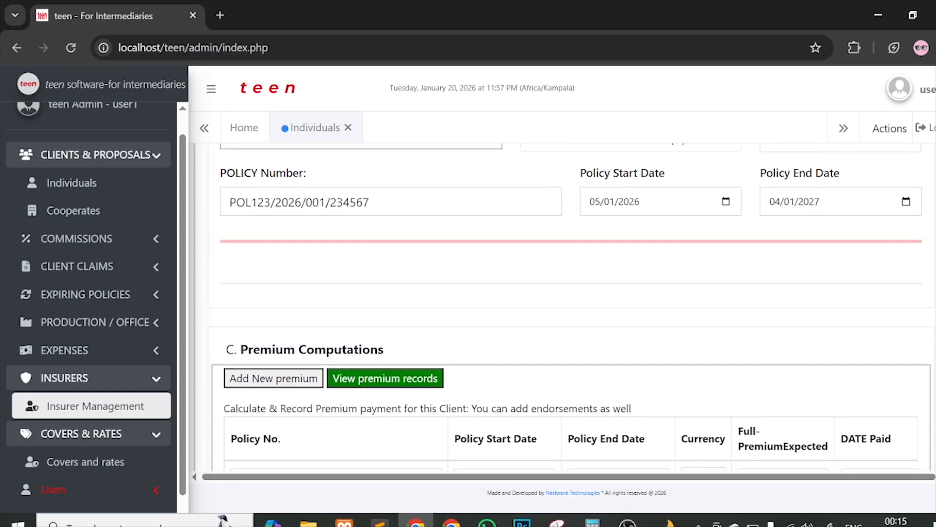
{"action": "scroll", "coordinate": [502, 278], "scroll_direction": "down", "scroll_amount": 5}
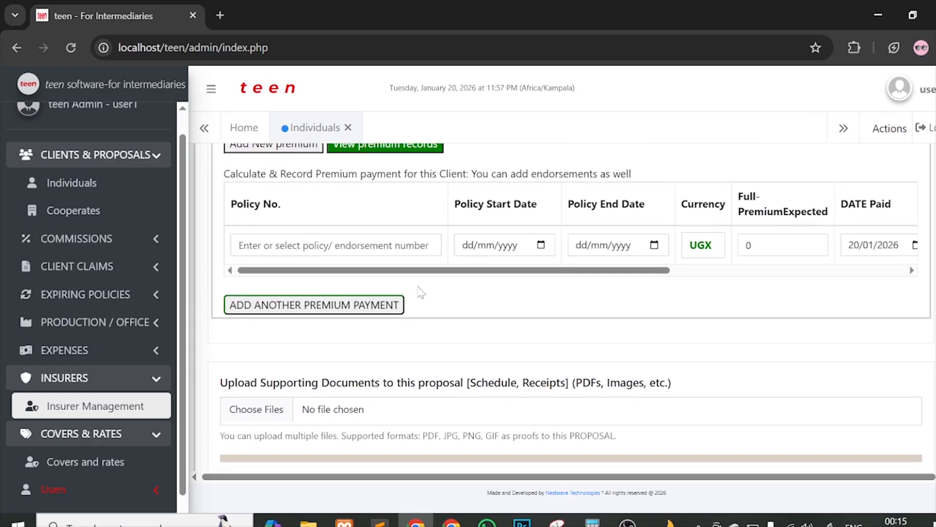
{"action": "left_click", "coordinate": [321, 248]}
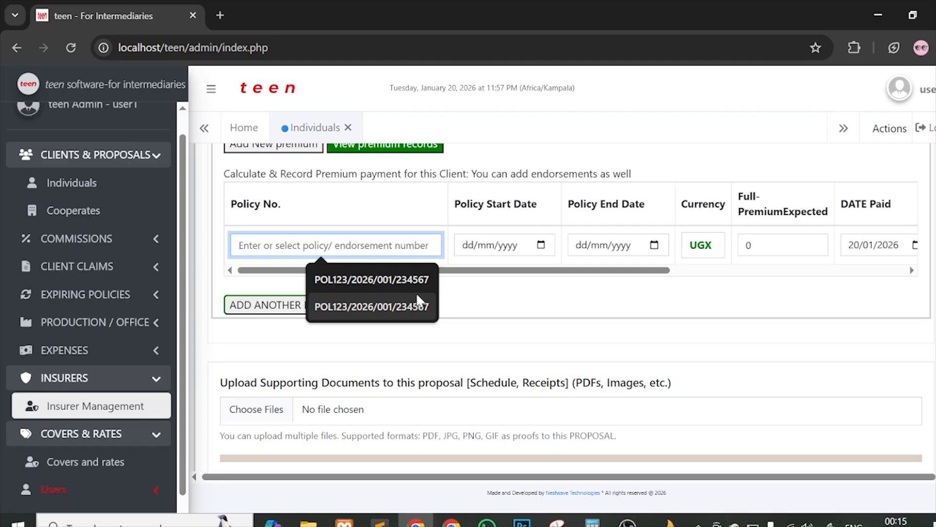
{"action": "scroll", "coordinate": [463, 310], "scroll_direction": "up", "scroll_amount": 5}
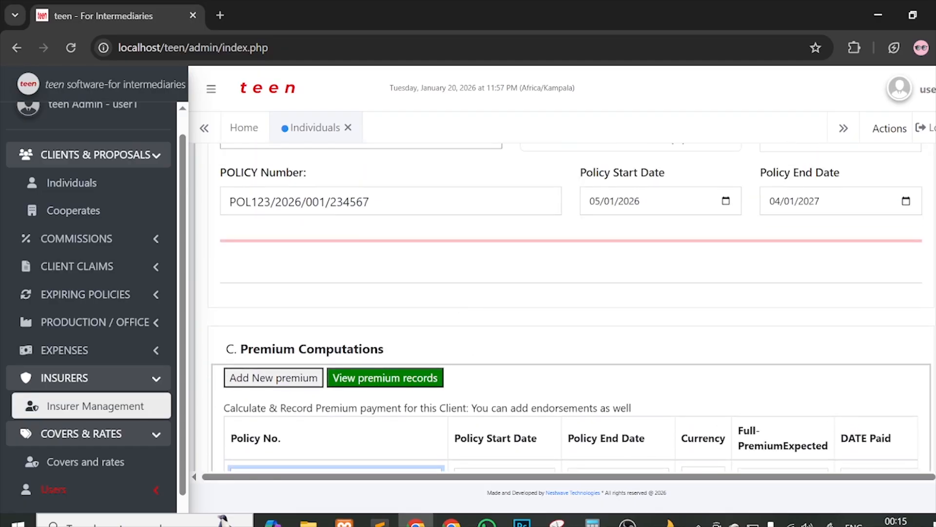
{"action": "scroll", "coordinate": [501, 313], "scroll_direction": "down", "scroll_amount": 2}
{"action": "scroll", "coordinate": [498, 308], "scroll_direction": "up", "scroll_amount": 2}
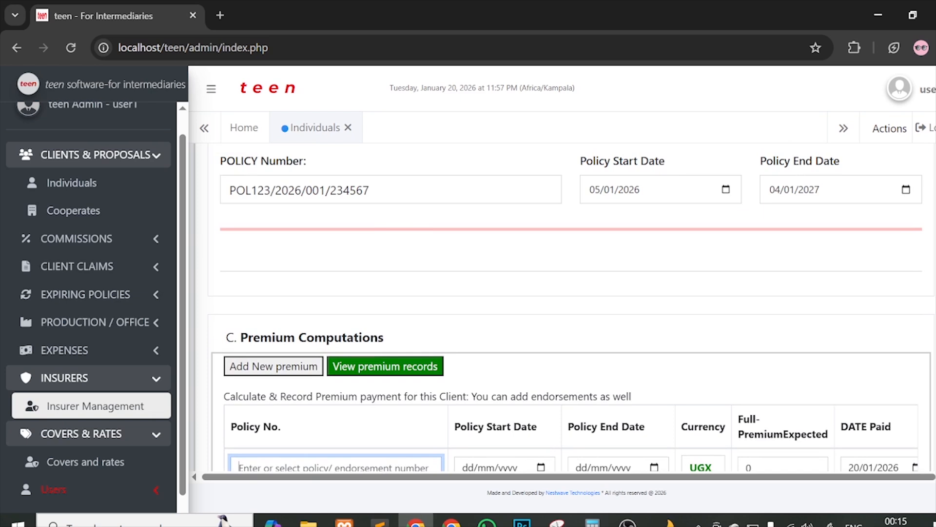
{"action": "scroll", "coordinate": [493, 253], "scroll_direction": "down", "scroll_amount": 1}
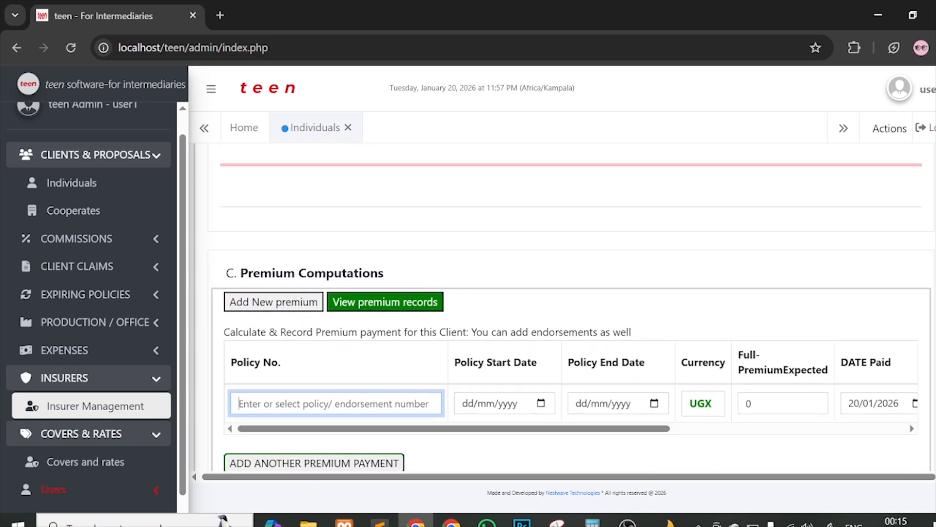
{"action": "left_click", "coordinate": [401, 404]}
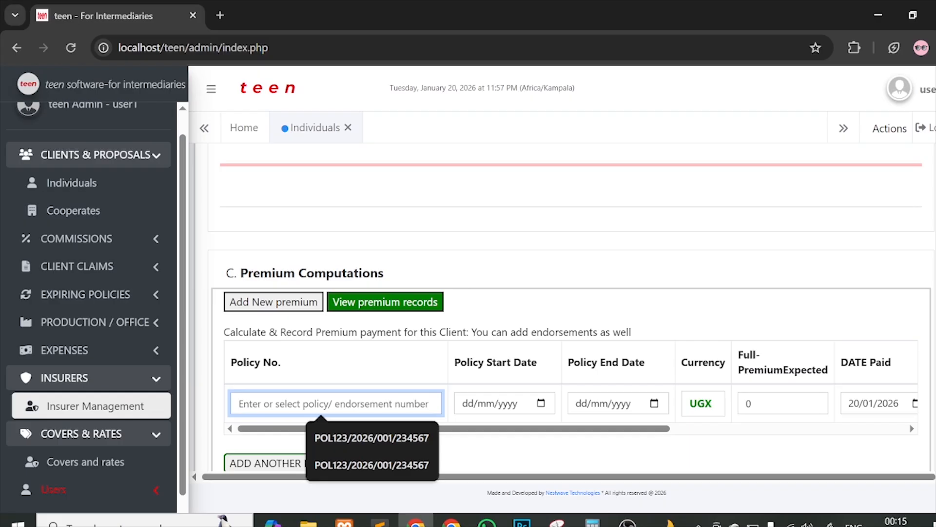
{"action": "scroll", "coordinate": [573, 323], "scroll_direction": "down", "scroll_amount": 1}
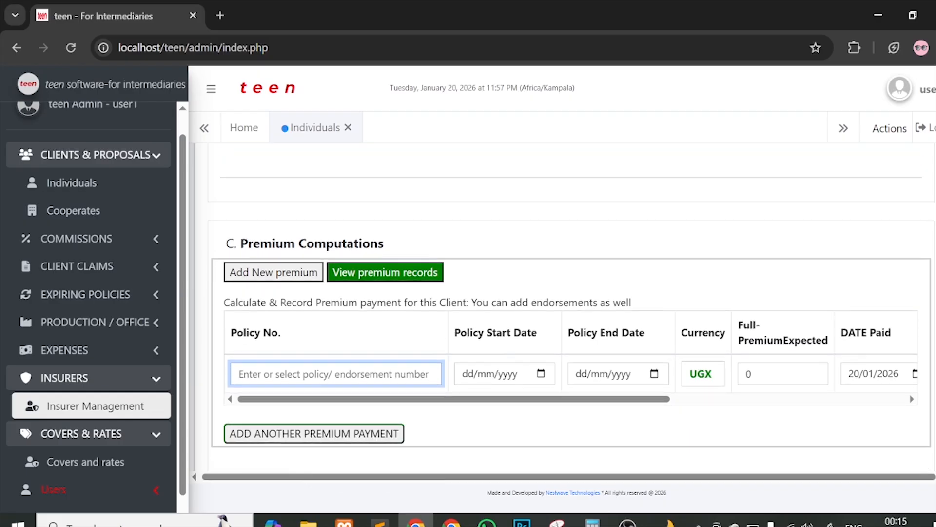
{"action": "left_click", "coordinate": [401, 375]}
{"action": "scroll", "coordinate": [430, 336], "scroll_direction": "up", "scroll_amount": 2}
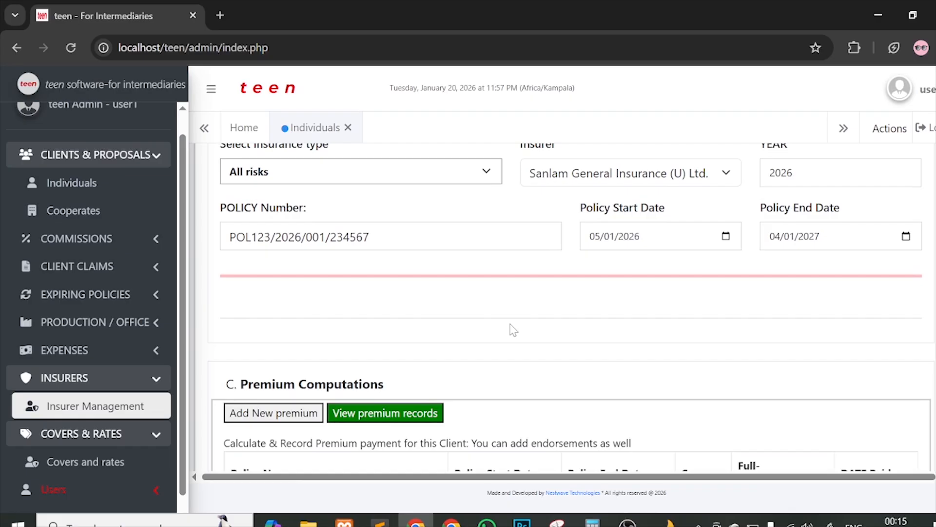
{"action": "scroll", "coordinate": [483, 264], "scroll_direction": "down", "scroll_amount": 3}
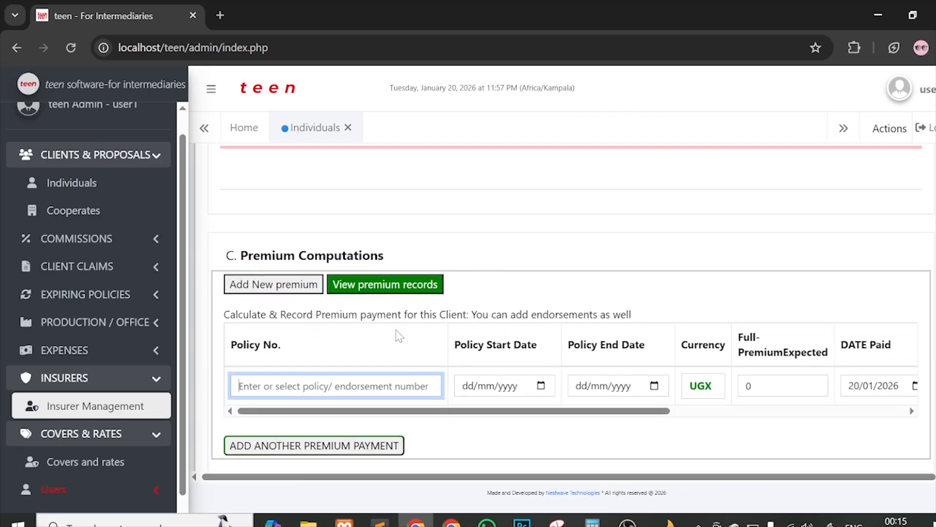
{"action": "left_click", "coordinate": [381, 378]}
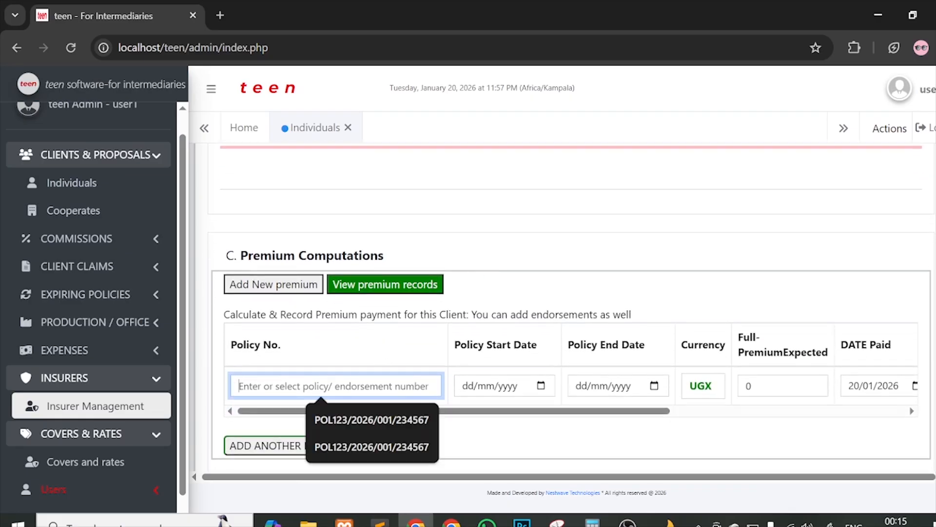
{"action": "left_click", "coordinate": [374, 420]}
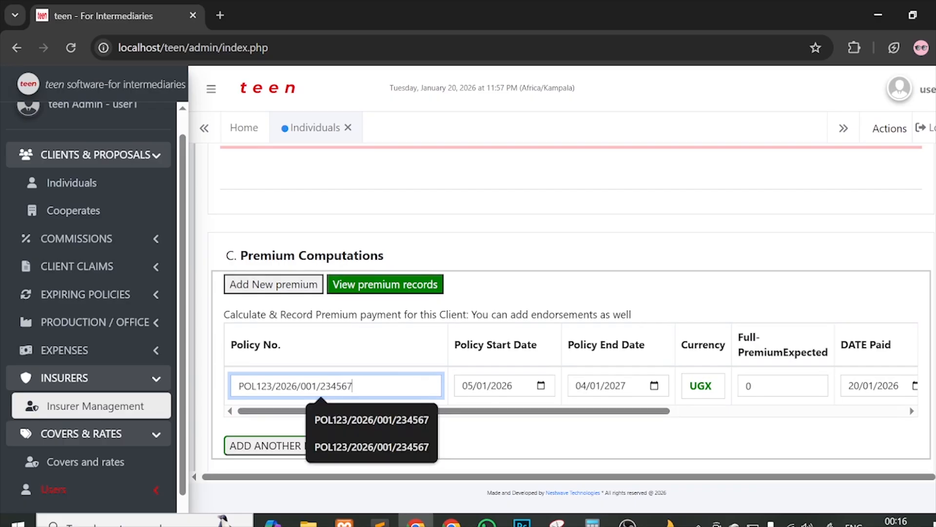
{"action": "left_click", "coordinate": [376, 421]}
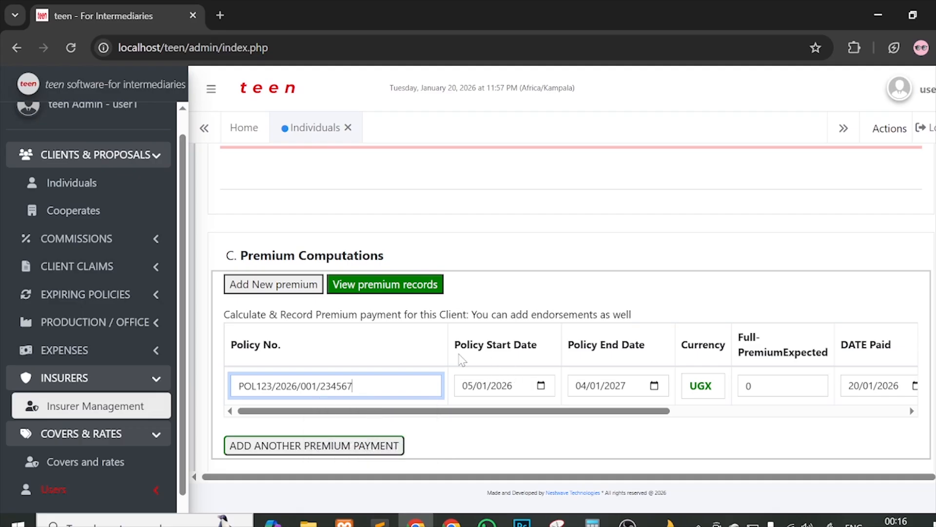
Step: Correct the policy number's last digit to 7 so dates 05/01/2026–04/01/2027 fill in
{"action": "scroll", "coordinate": [463, 359], "scroll_direction": "up", "scroll_amount": 2}
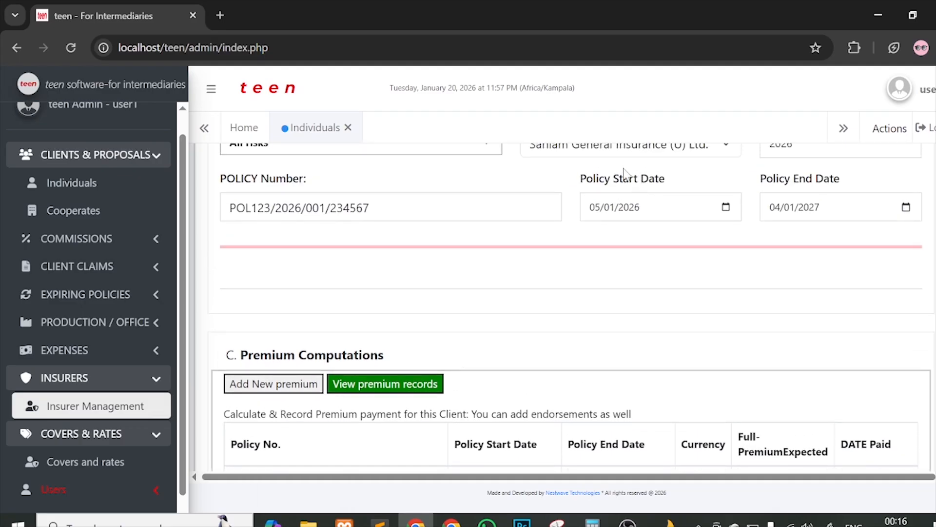
{"action": "scroll", "coordinate": [619, 246], "scroll_direction": "down", "scroll_amount": 1}
{"action": "scroll", "coordinate": [619, 247], "scroll_direction": "down", "scroll_amount": 3}
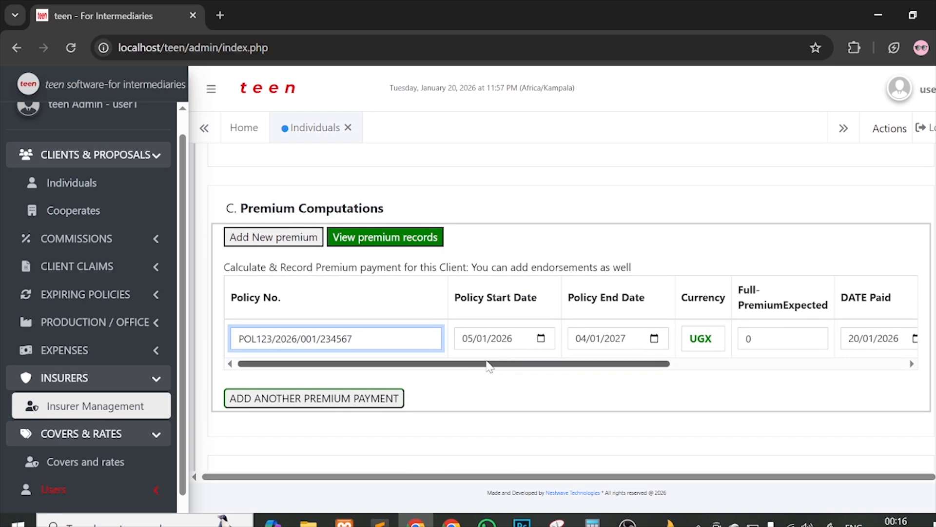
{"action": "left_click_drag", "start_coordinate": [489, 365], "coordinate": [550, 362]}
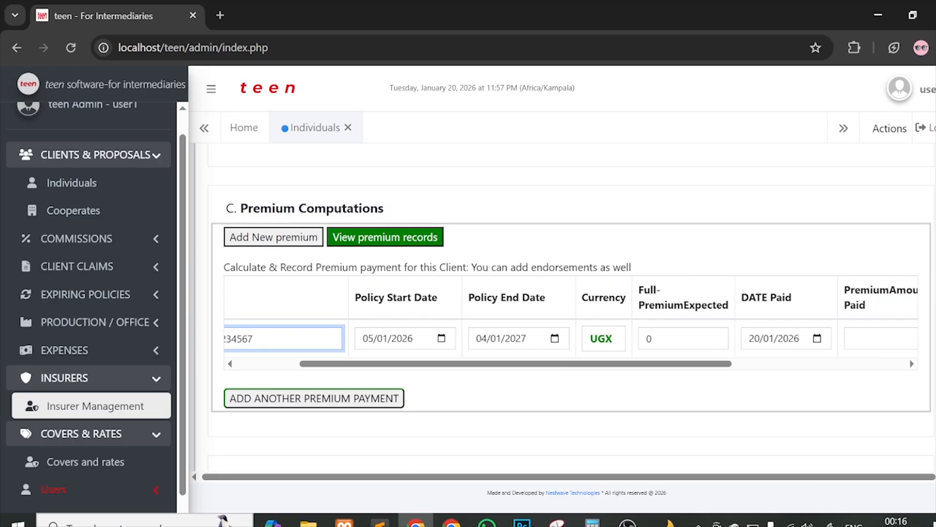
{"action": "left_click_drag", "start_coordinate": [440, 362], "coordinate": [340, 359]}
{"action": "key", "text": "BackSpace"}
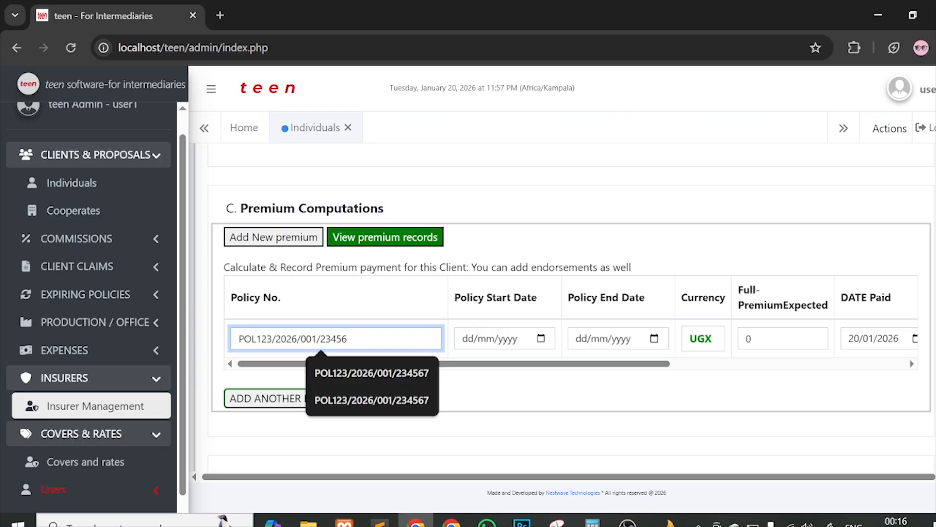
{"action": "scroll", "coordinate": [612, 259], "scroll_direction": "up", "scroll_amount": 1}
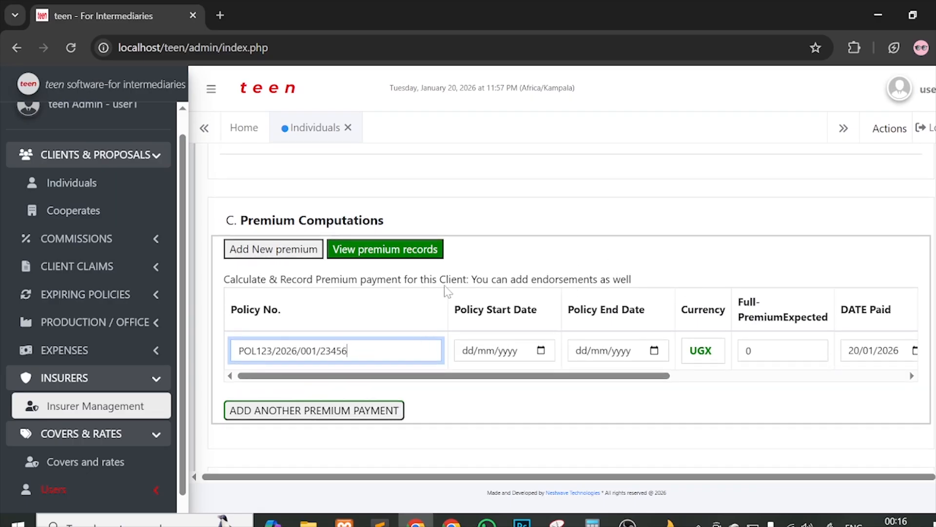
{"action": "scroll", "coordinate": [445, 290], "scroll_direction": "up", "scroll_amount": 3}
{"action": "scroll", "coordinate": [418, 264], "scroll_direction": "down", "scroll_amount": 6}
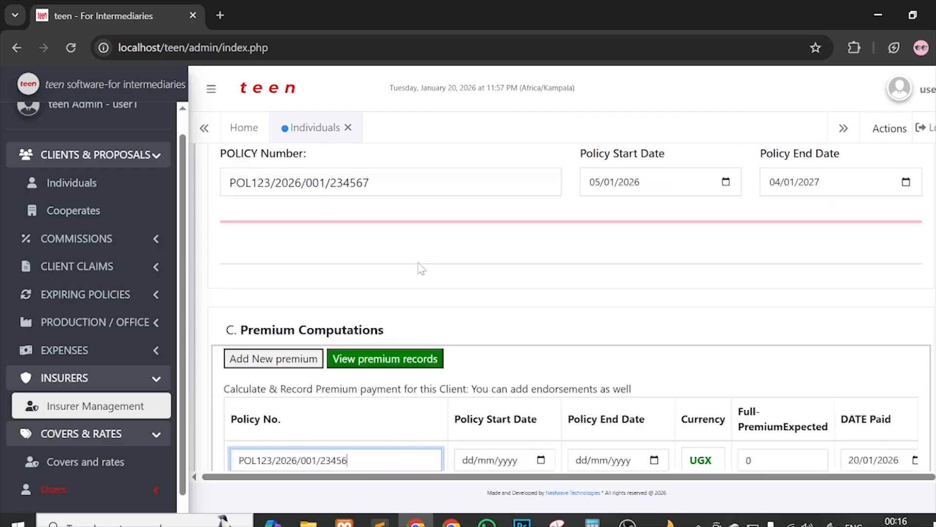
{"action": "left_click", "coordinate": [354, 199]}
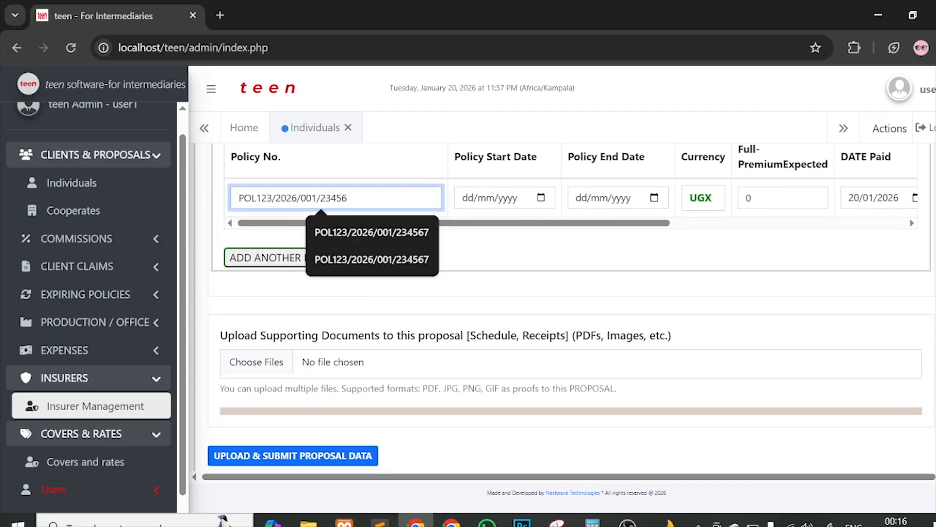
{"action": "type", "text": "7"}
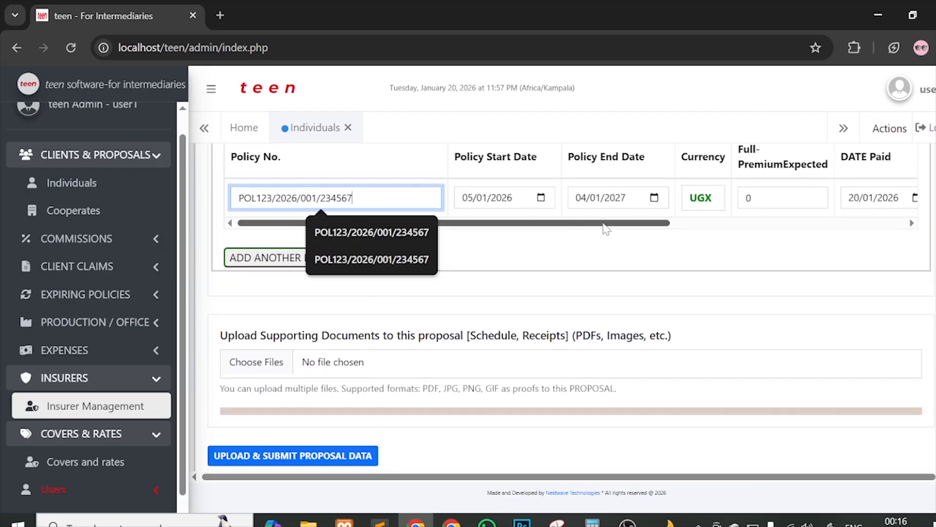
{"action": "left_click_drag", "start_coordinate": [606, 225], "coordinate": [671, 257]}
{"action": "left_click", "coordinate": [672, 258]}
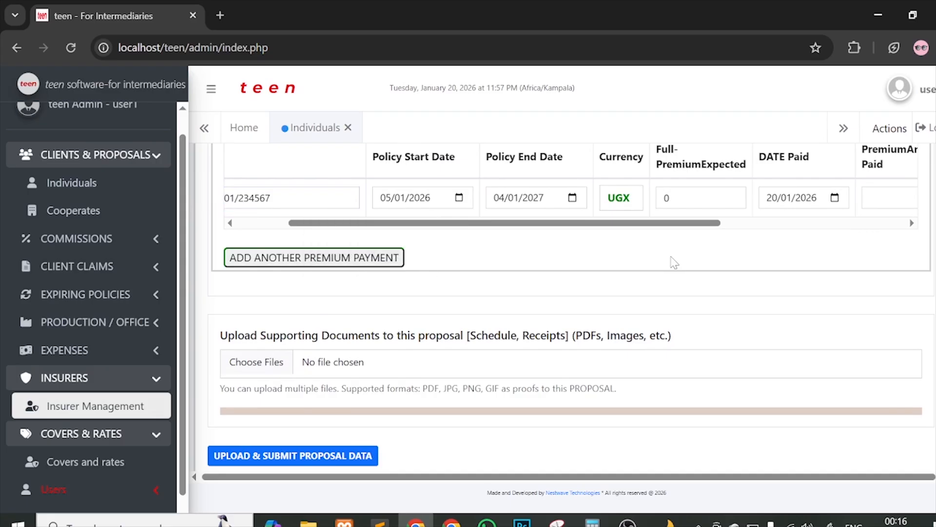
{"action": "scroll", "coordinate": [672, 259], "scroll_direction": "up", "scroll_amount": 1}
{"action": "scroll", "coordinate": [595, 229], "scroll_direction": "right", "scroll_amount": 5}
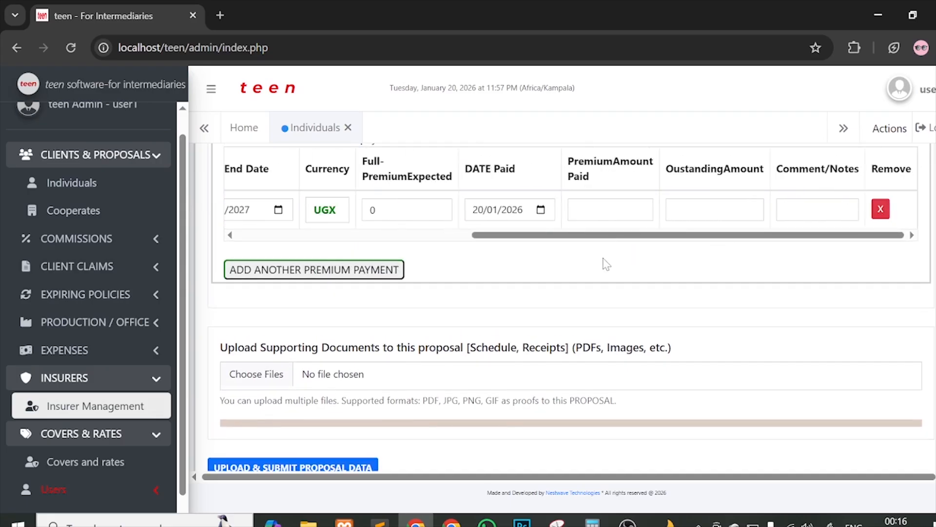
Step: Confirm the premium currency stays UGX and the insurance type stays All risks
{"action": "scroll", "coordinate": [606, 318], "scroll_direction": "up", "scroll_amount": 2}
{"action": "left_click_drag", "start_coordinate": [606, 323], "coordinate": [492, 324]}
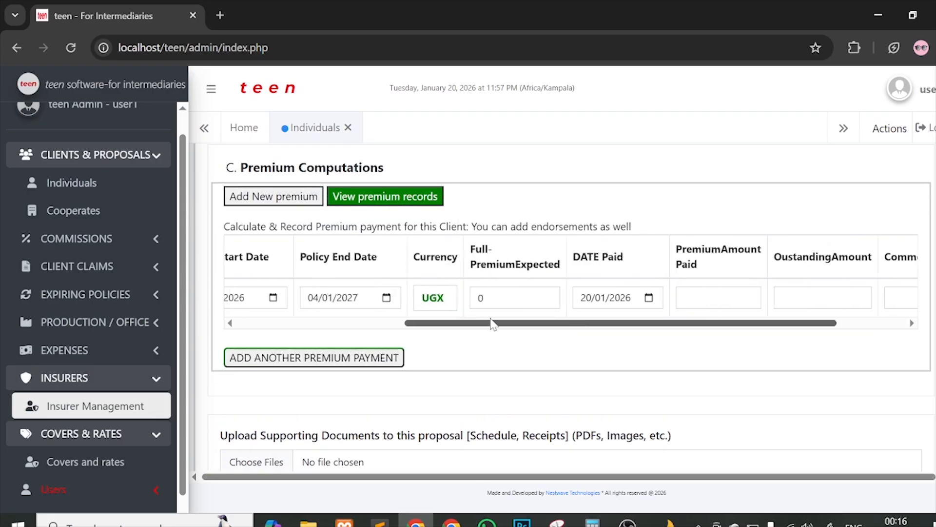
{"action": "left_click", "coordinate": [440, 303]}
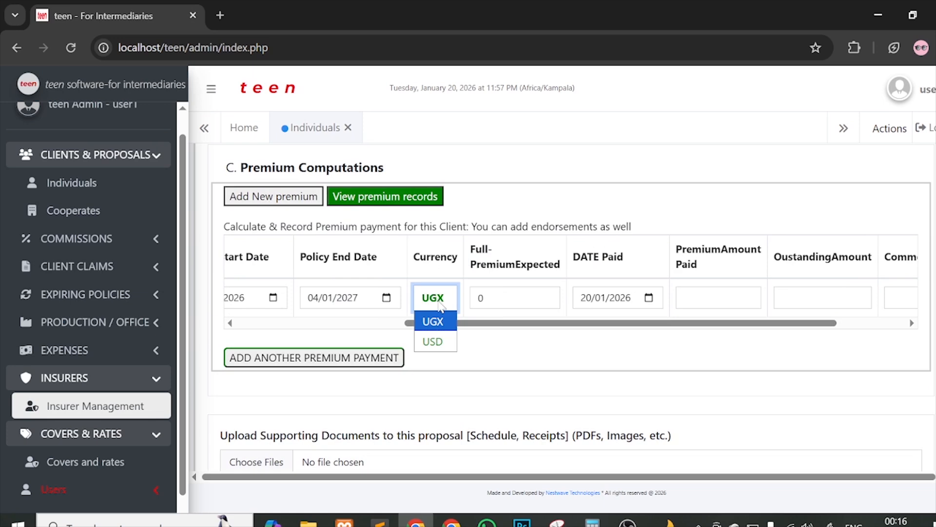
{"action": "left_click", "coordinate": [441, 322]}
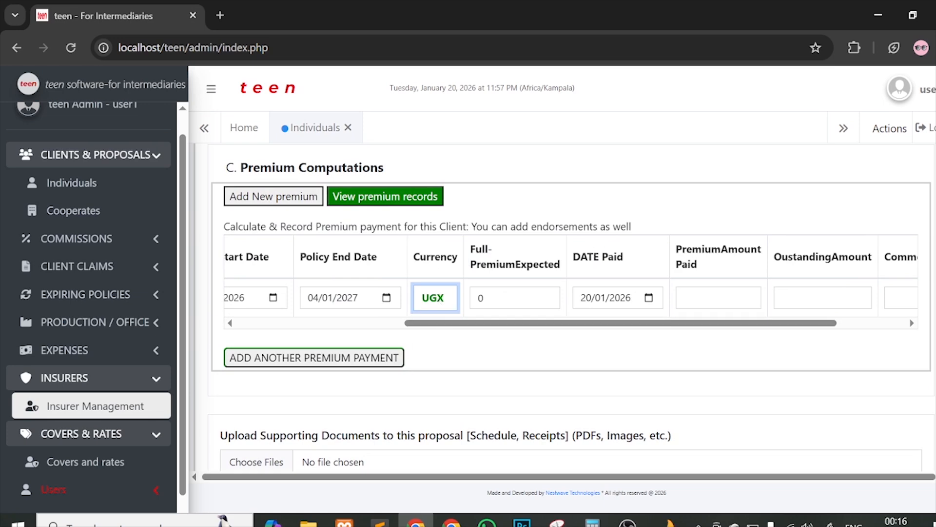
{"action": "scroll", "coordinate": [307, 178], "scroll_direction": "up", "scroll_amount": 5}
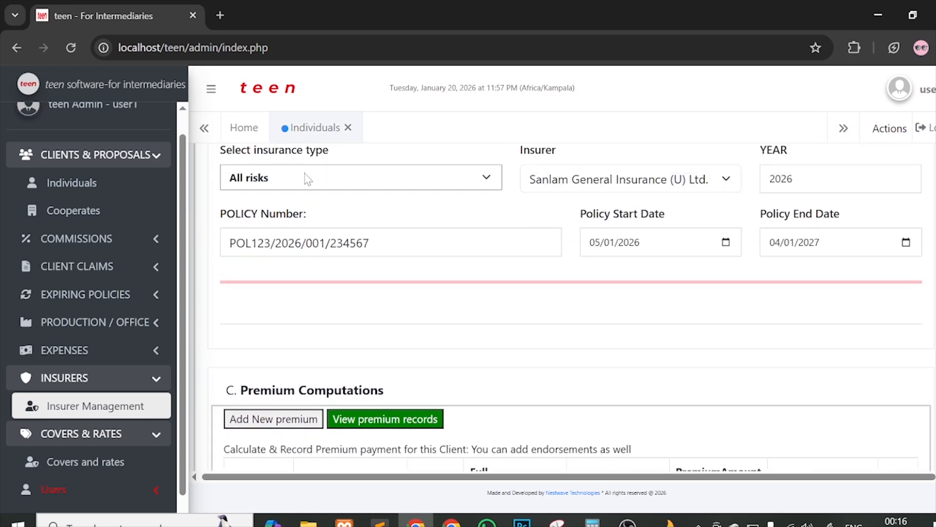
{"action": "left_click", "coordinate": [307, 179]}
{"action": "left_click", "coordinate": [307, 178]}
{"action": "scroll", "coordinate": [577, 288], "scroll_direction": "down", "scroll_amount": 3}
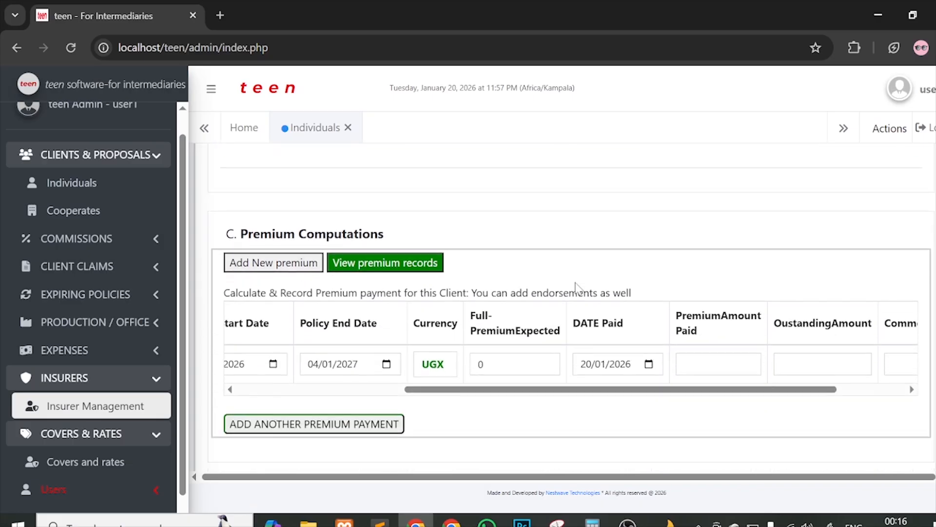
Step: Set the expected premium to 3,000,000 and the payment date to 5 January 2026
{"action": "double_click", "coordinate": [481, 362]}
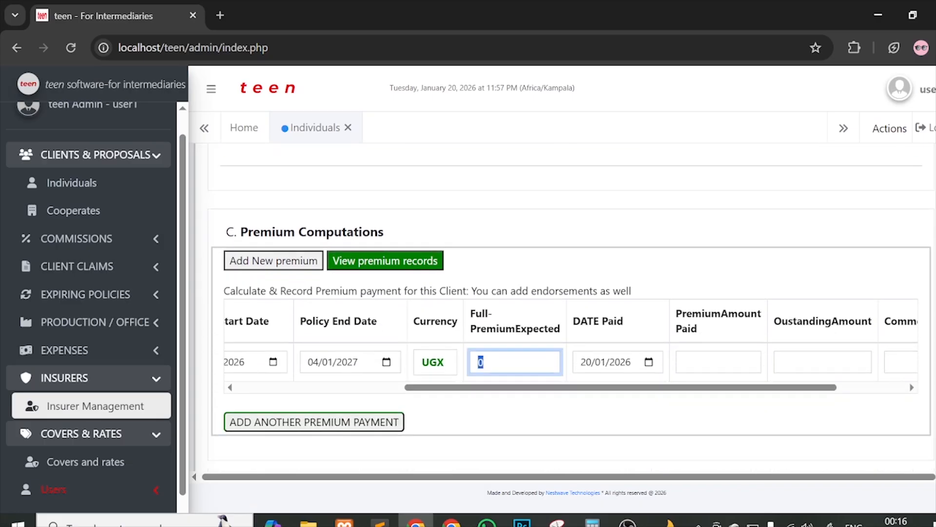
{"action": "type", "text": "3,000,000"}
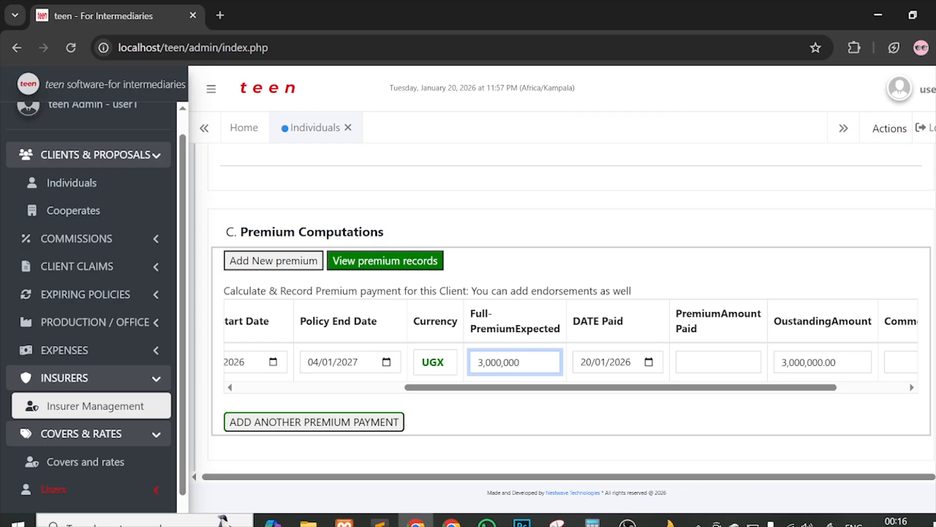
{"action": "left_click", "coordinate": [649, 362]}
{"action": "left_click", "coordinate": [649, 362]}
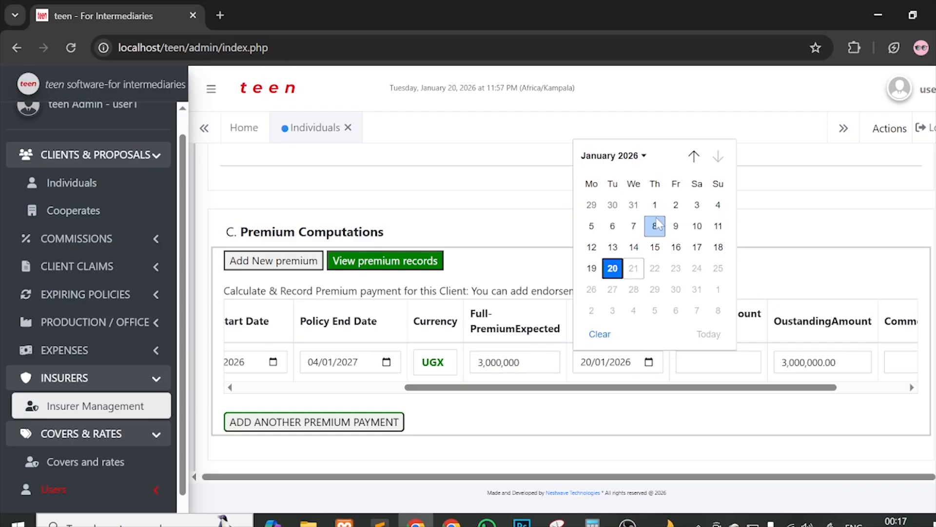
{"action": "left_click", "coordinate": [525, 235]}
{"action": "scroll", "coordinate": [524, 235], "scroll_direction": "up", "scroll_amount": 4}
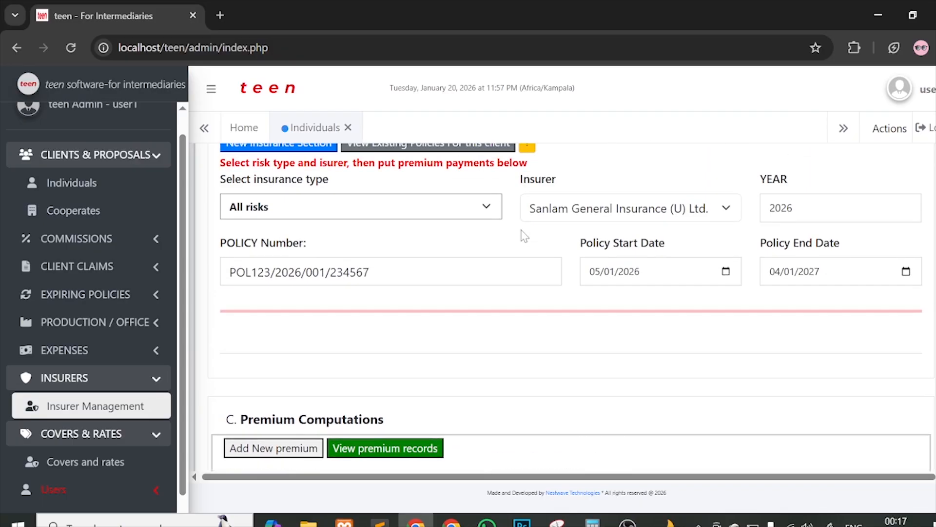
{"action": "scroll", "coordinate": [562, 339], "scroll_direction": "down", "scroll_amount": 5}
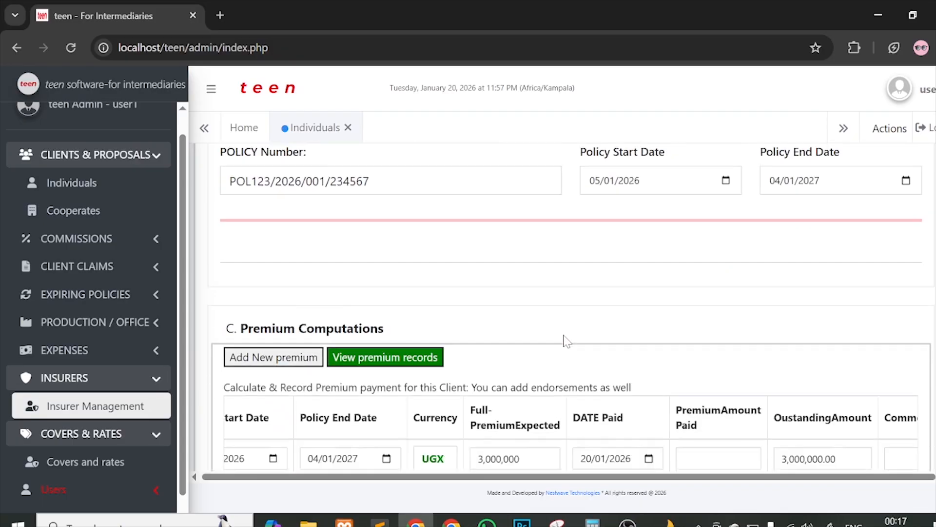
{"action": "scroll", "coordinate": [563, 308], "scroll_direction": "up", "scroll_amount": 4}
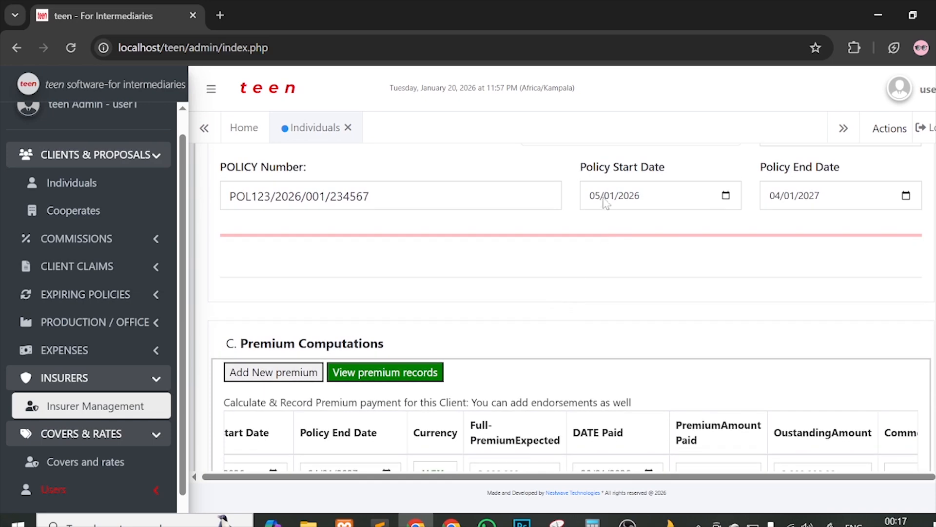
{"action": "scroll", "coordinate": [626, 301], "scroll_direction": "down", "scroll_amount": 3}
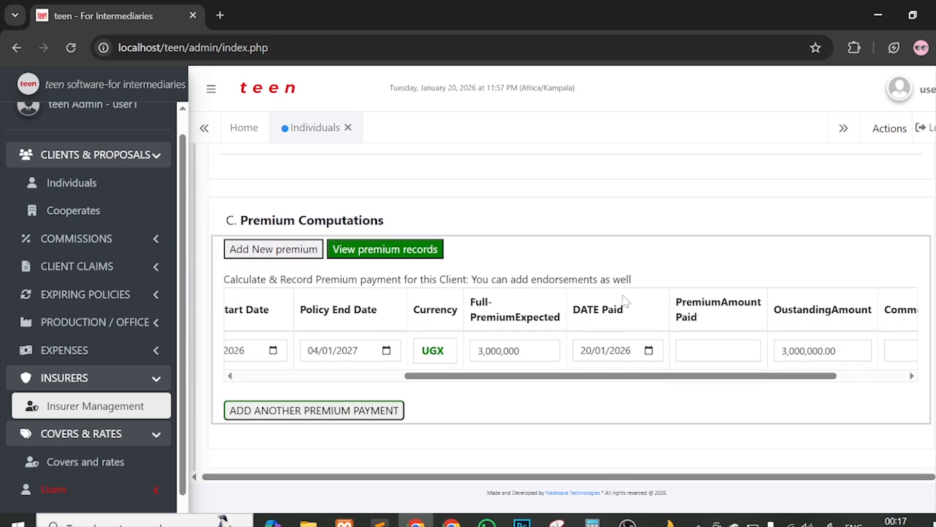
{"action": "left_click", "coordinate": [649, 351]}
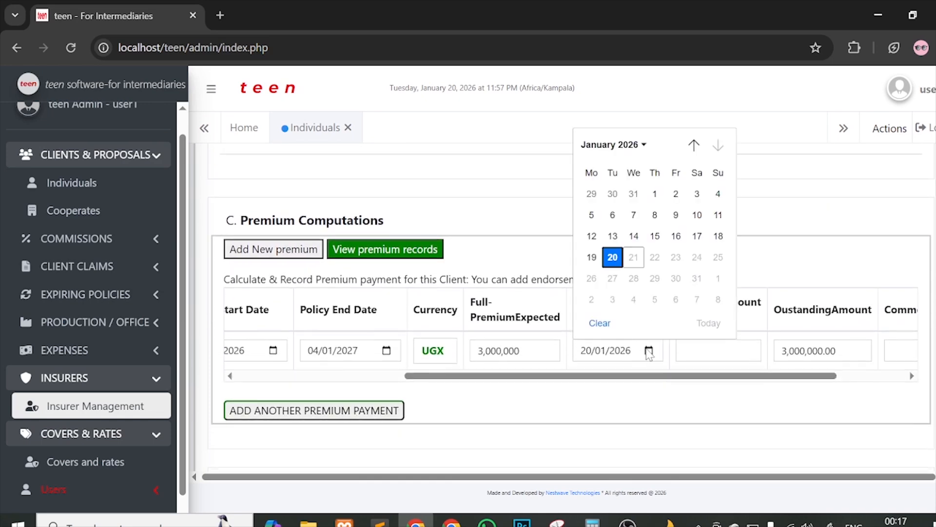
{"action": "left_click", "coordinate": [592, 215]}
Step: Enter 3,000,000 as the amount paid, leaving 0.00 outstanding
{"action": "scroll", "coordinate": [630, 229], "scroll_direction": "down", "scroll_amount": 1}
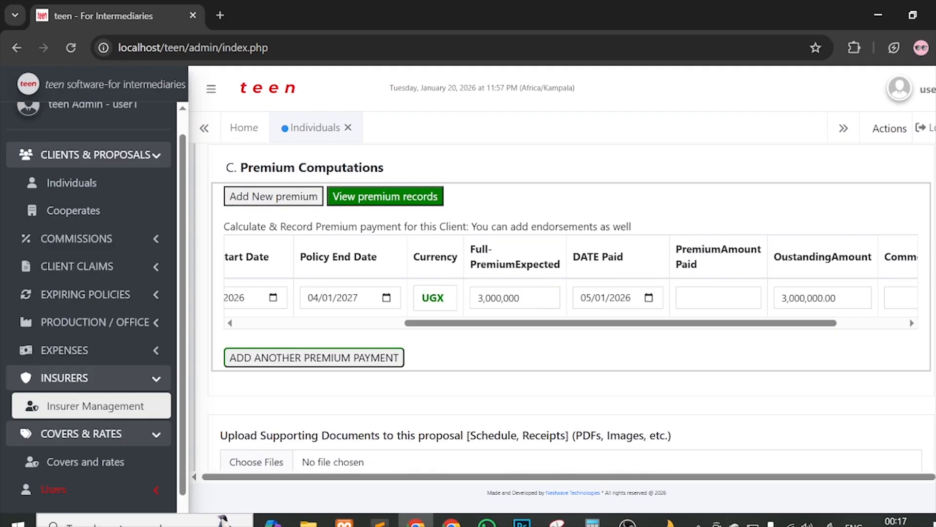
{"action": "left_click", "coordinate": [717, 298]}
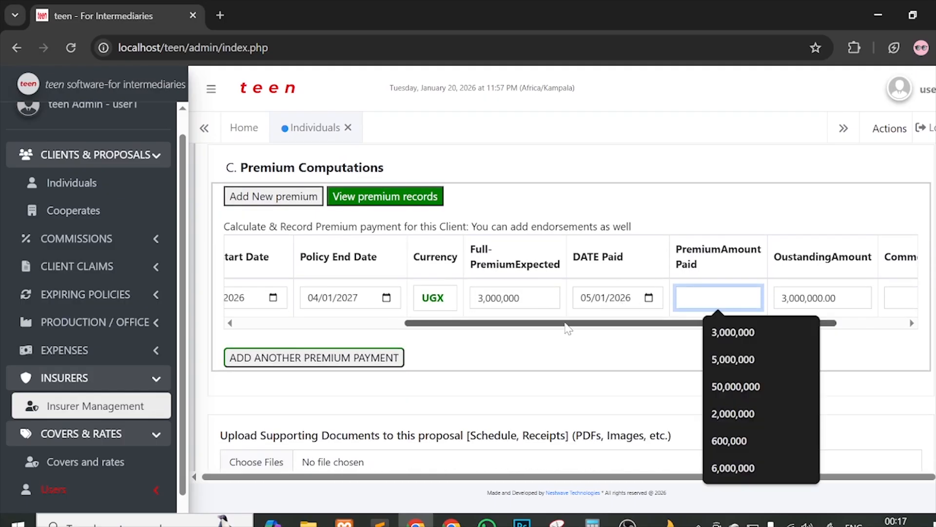
{"action": "type", "text": "3000000"}
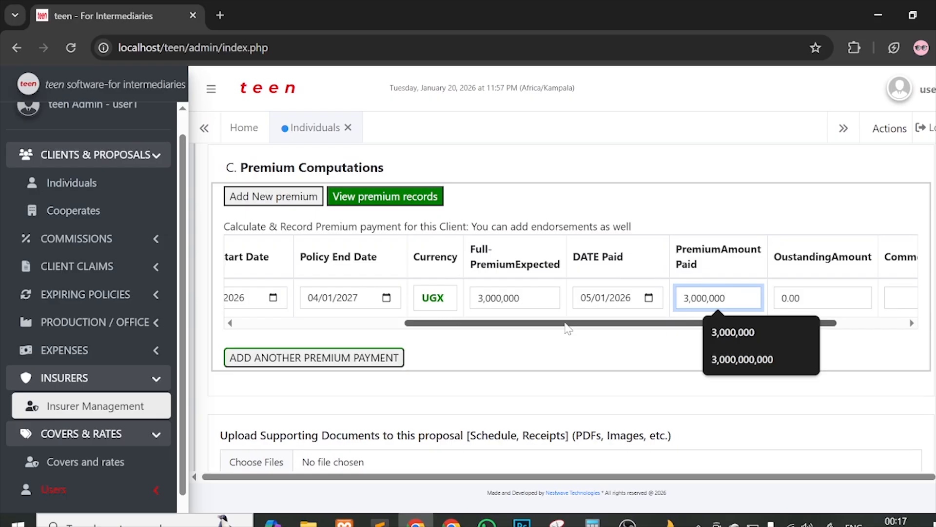
{"action": "left_click_drag", "start_coordinate": [558, 324], "coordinate": [656, 336]}
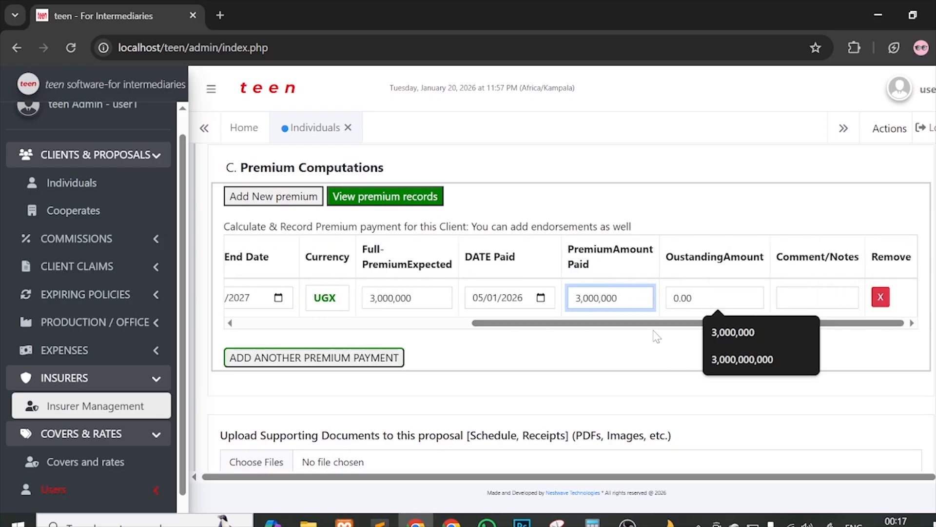
{"action": "scroll", "coordinate": [376, 240], "scroll_direction": "up", "scroll_amount": 5}
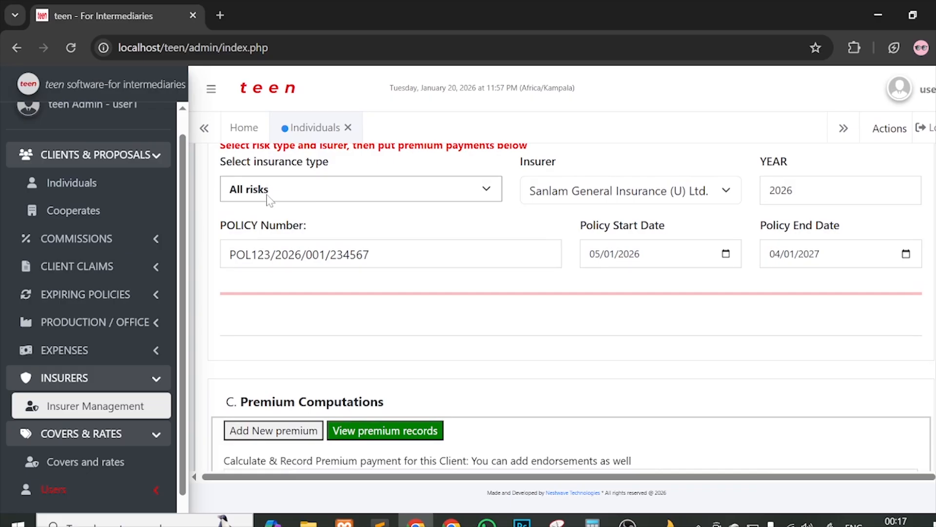
{"action": "scroll", "coordinate": [633, 270], "scroll_direction": "down", "scroll_amount": 5}
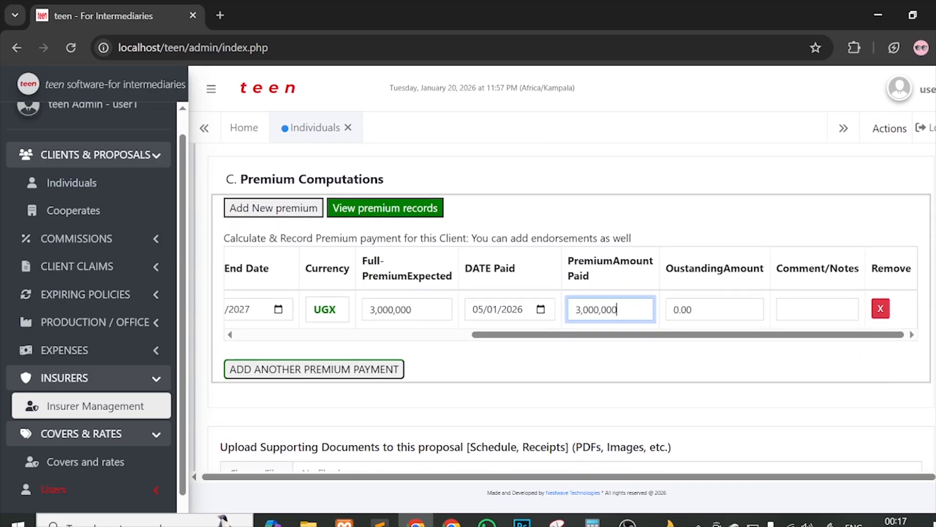
{"action": "key", "text": "ctrl+a"}
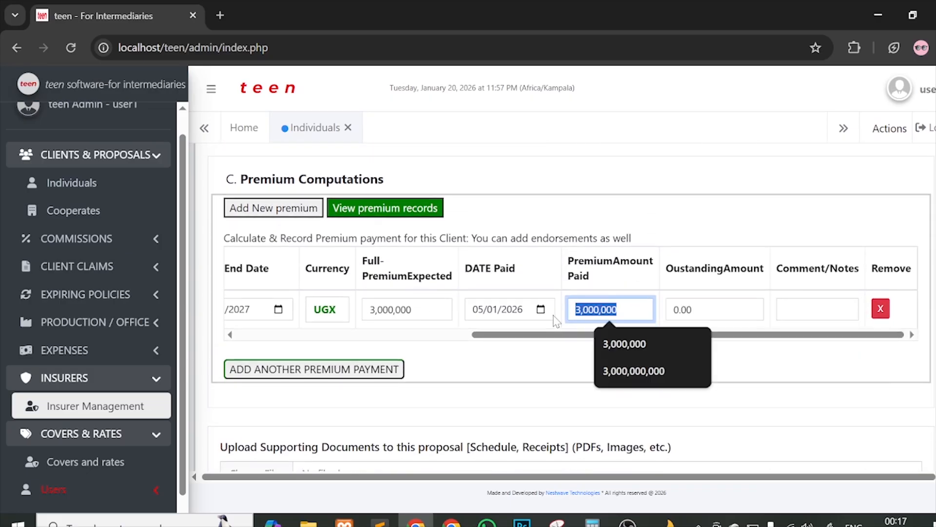
{"action": "type", "text": "2,000,000"}
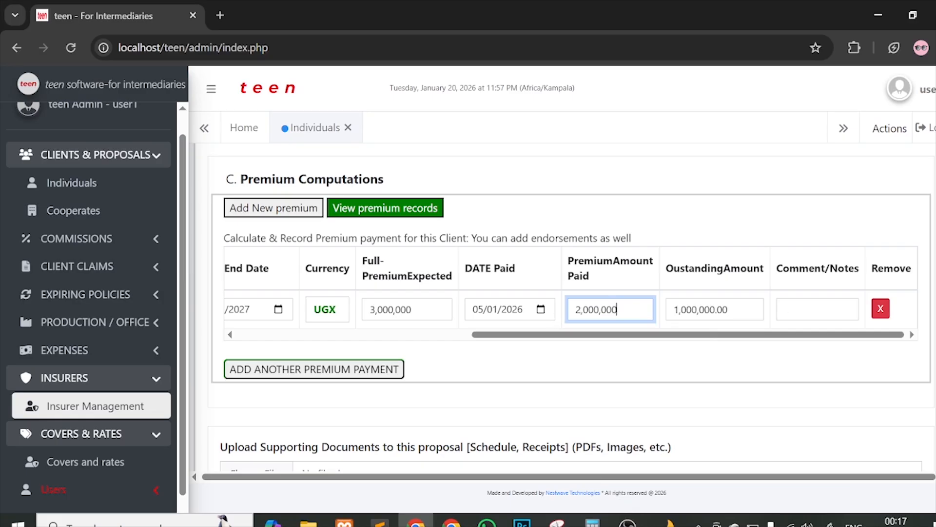
{"action": "key", "text": "ctrl+a"}
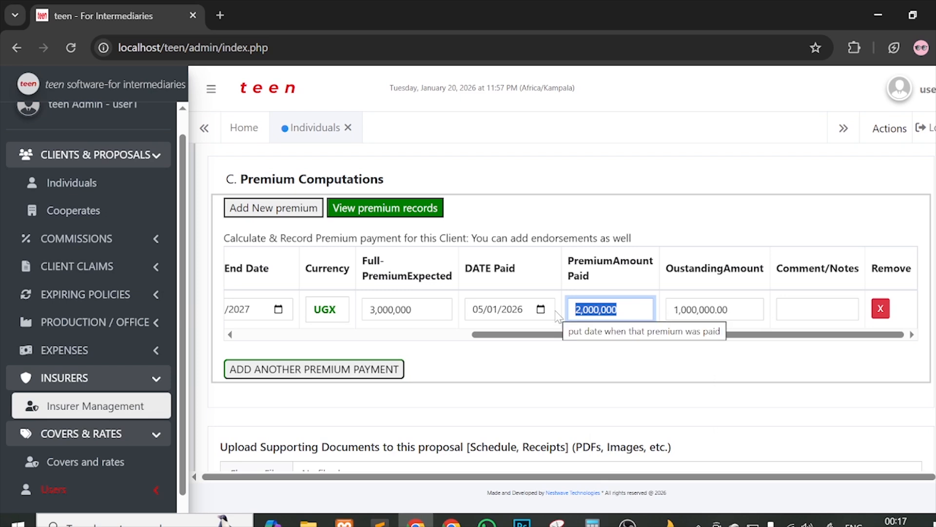
{"action": "type", "text": "3,000,000"}
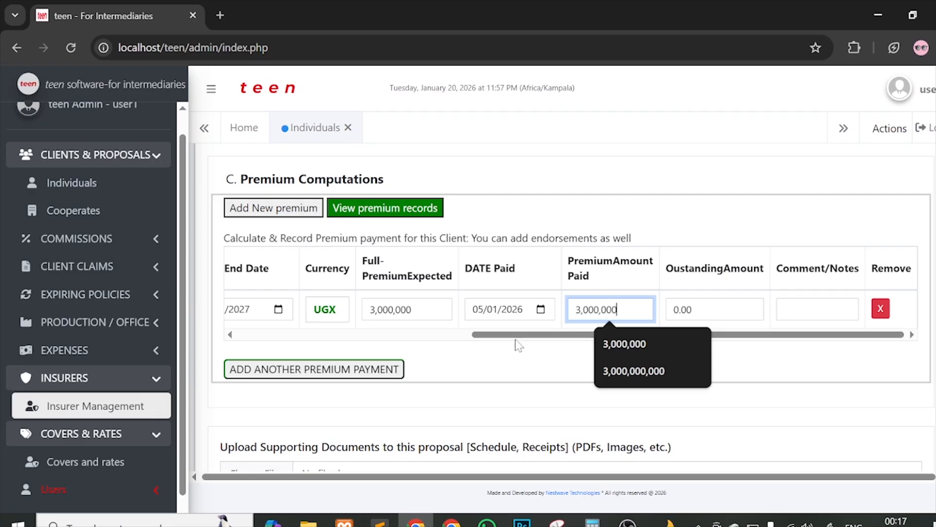
{"action": "left_click", "coordinate": [442, 355]}
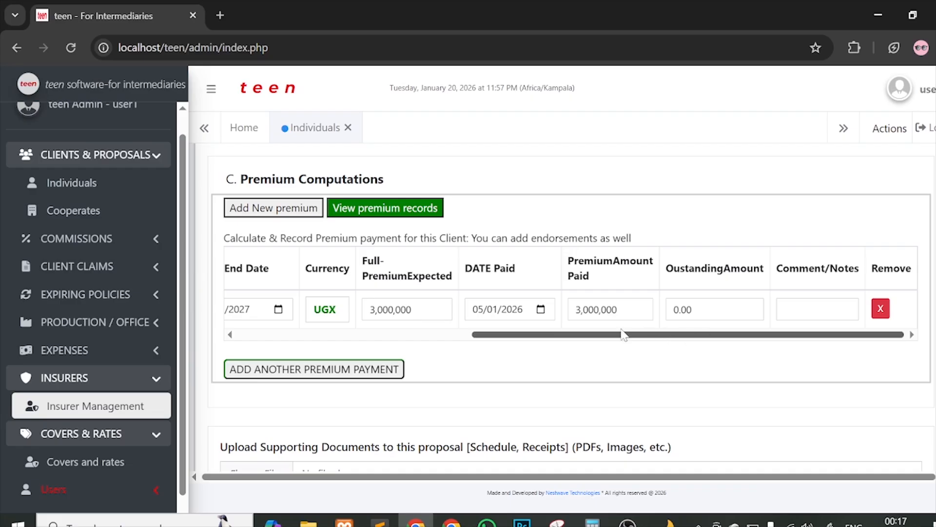
Step: Write 'client paid fully' in the premium row's Comment/Notes field
{"action": "left_click", "coordinate": [810, 309]}
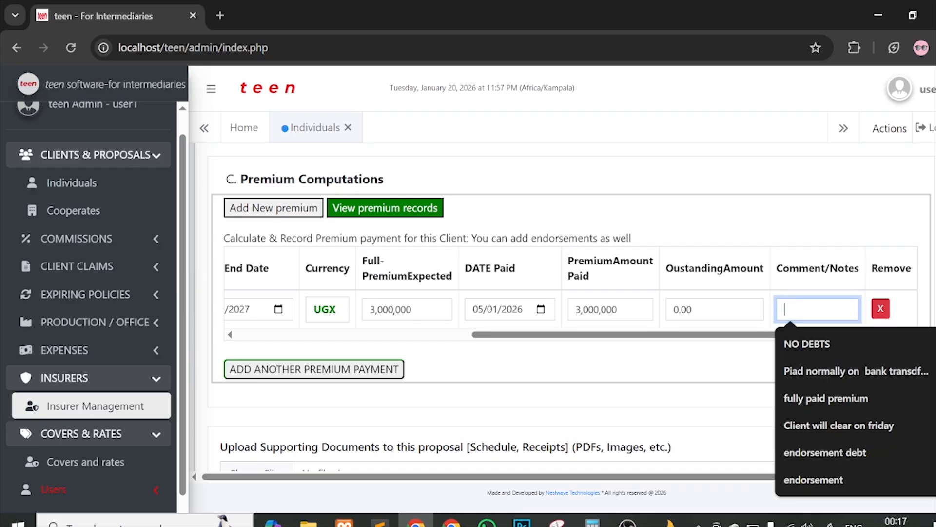
{"action": "type", "text": "client "}
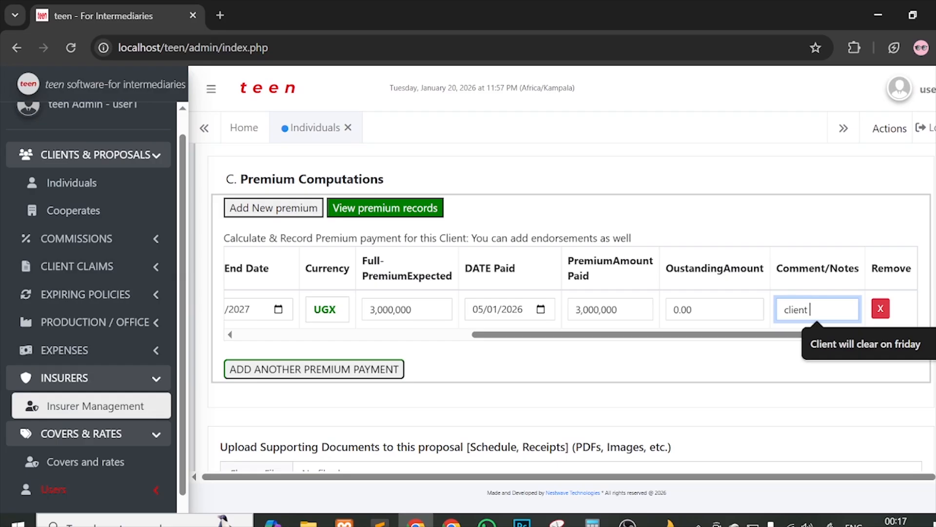
{"action": "type", "text": "paid fully"}
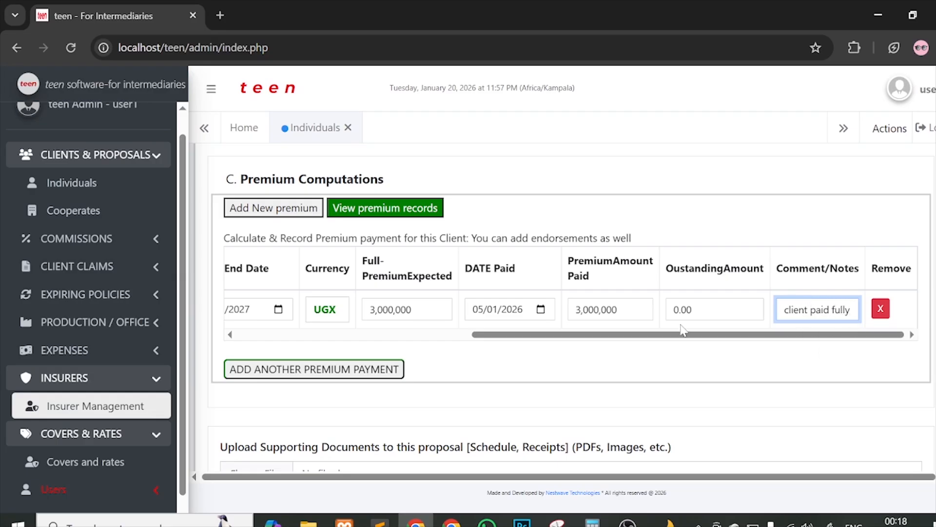
{"action": "scroll", "coordinate": [681, 325], "scroll_direction": "right", "scroll_amount": 1}
{"action": "scroll", "coordinate": [456, 296], "scroll_direction": "left", "scroll_amount": 10}
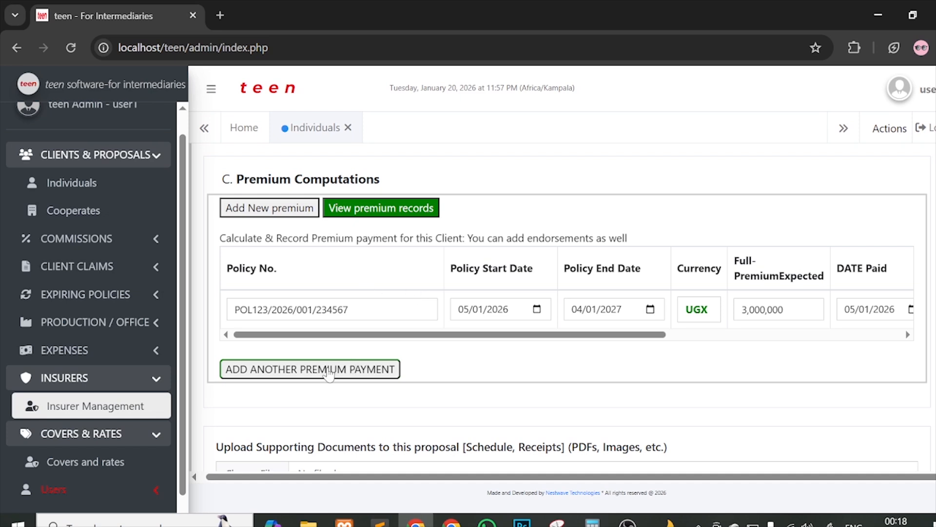
Step: Add a second premium payment row, then remove it as empty
{"action": "left_click", "coordinate": [329, 370]}
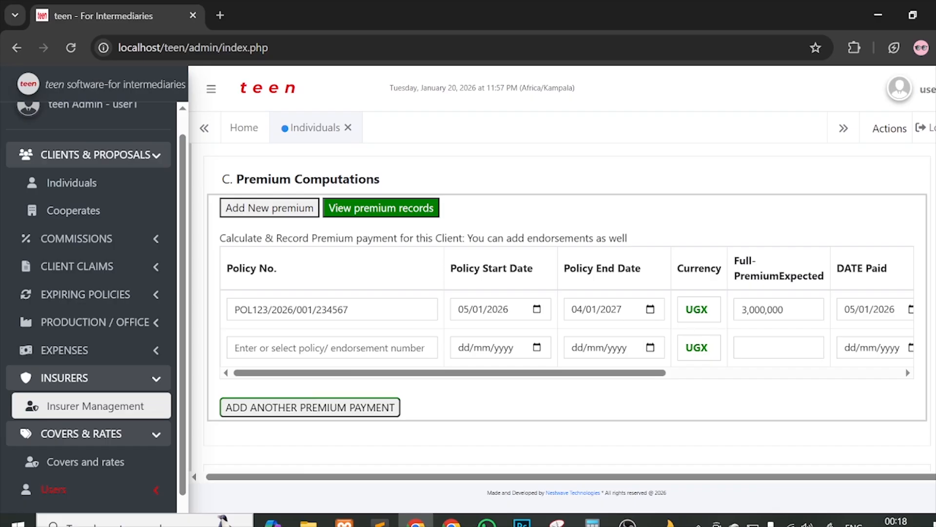
{"action": "left_click", "coordinate": [425, 341]}
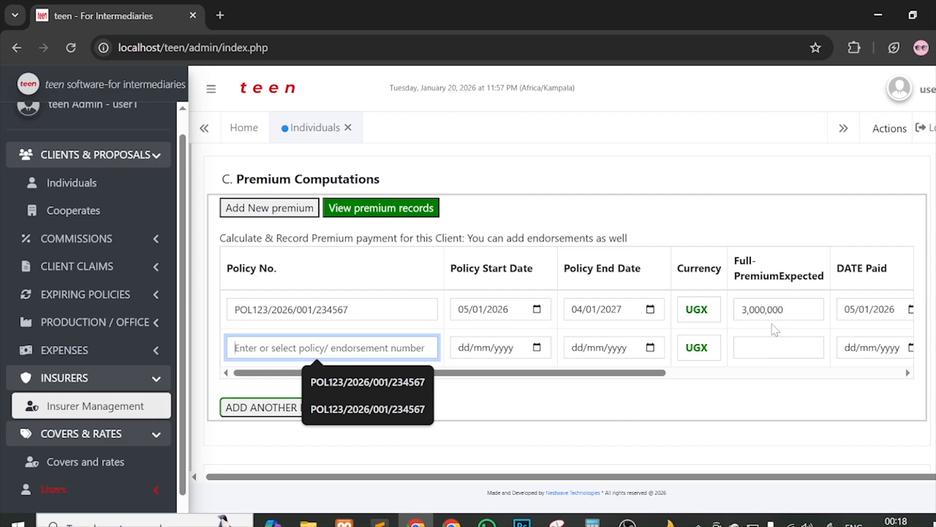
{"action": "scroll", "coordinate": [640, 364], "scroll_direction": "right", "scroll_amount": 5}
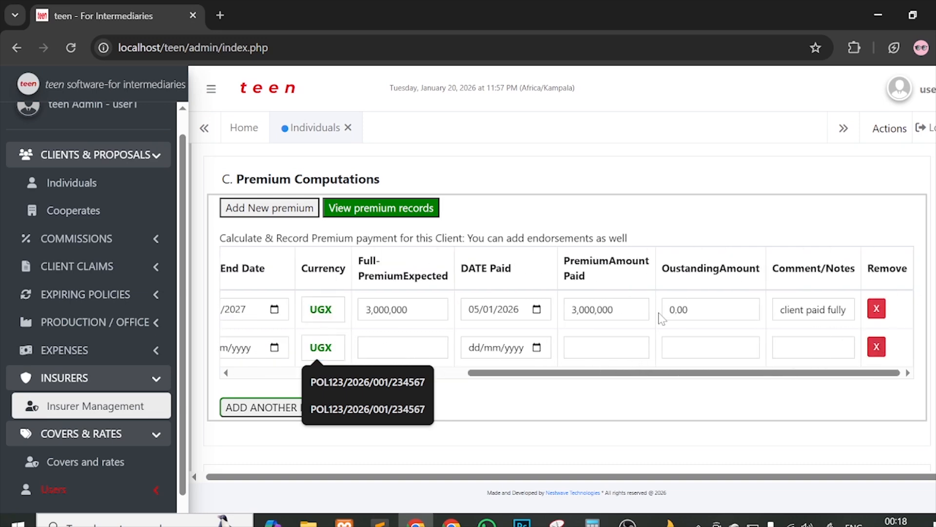
{"action": "left_click", "coordinate": [610, 409]}
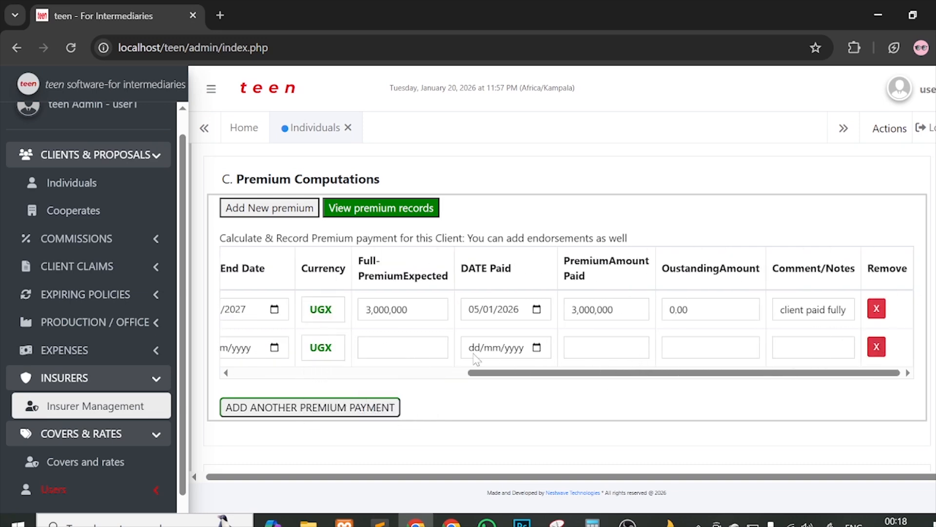
{"action": "scroll", "coordinate": [477, 359], "scroll_direction": "left", "scroll_amount": 5}
{"action": "scroll", "coordinate": [541, 355], "scroll_direction": "right", "scroll_amount": 5}
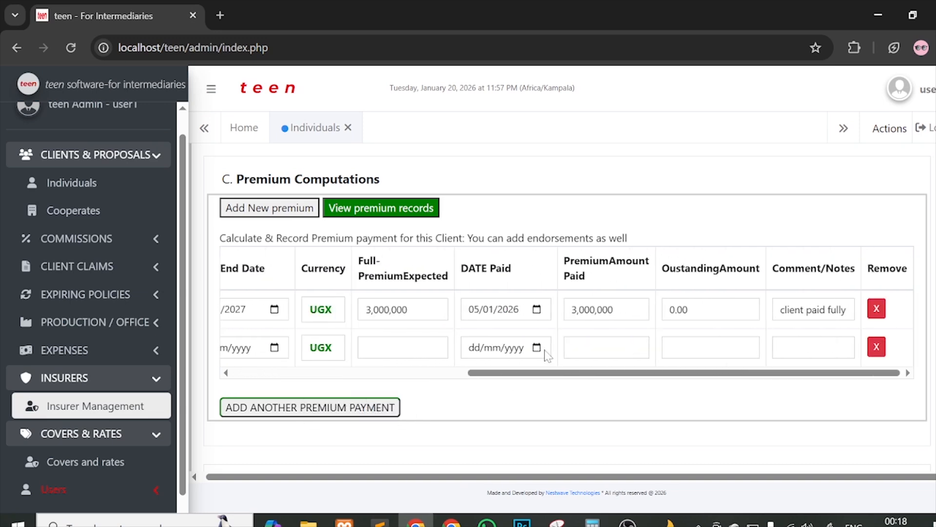
{"action": "left_click", "coordinate": [876, 347]}
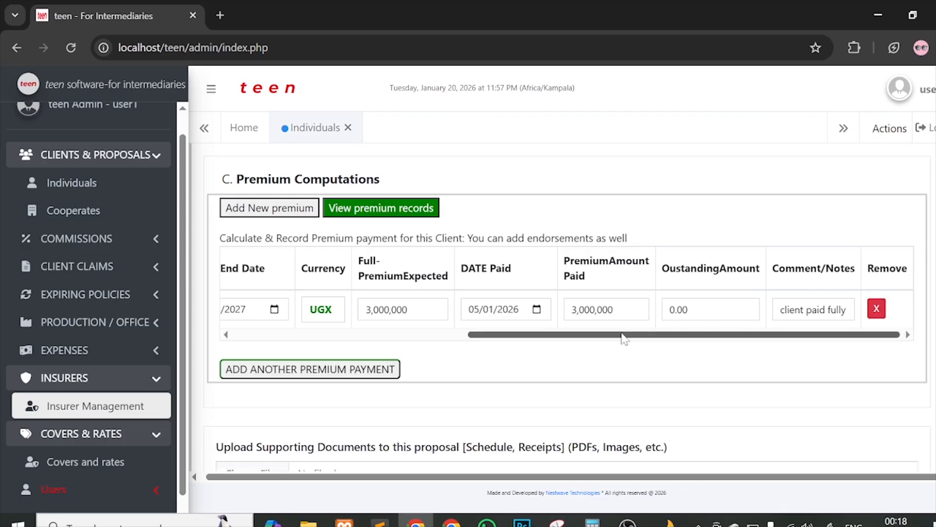
Step: Add three more blank premium rows and delete all three, leaving only the paid entry
{"action": "left_click_drag", "start_coordinate": [629, 334], "coordinate": [288, 331]}
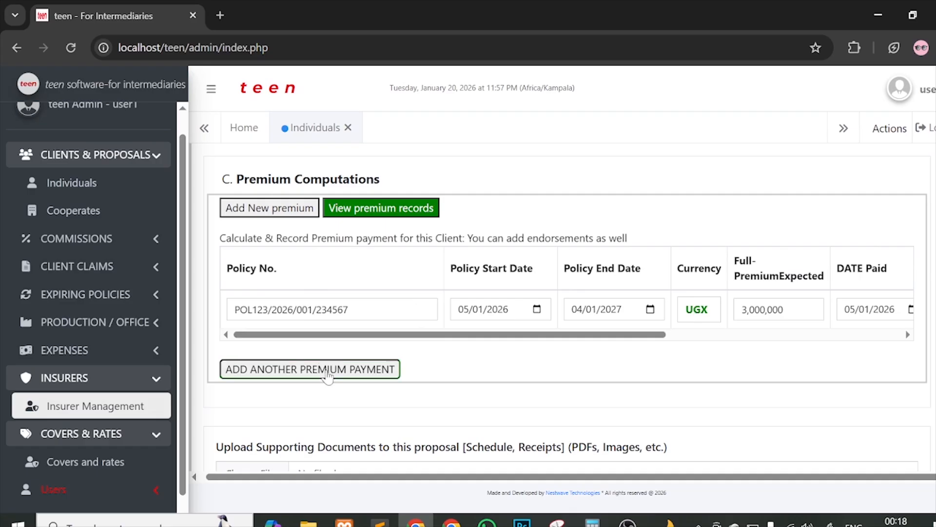
{"action": "left_click", "coordinate": [326, 371]}
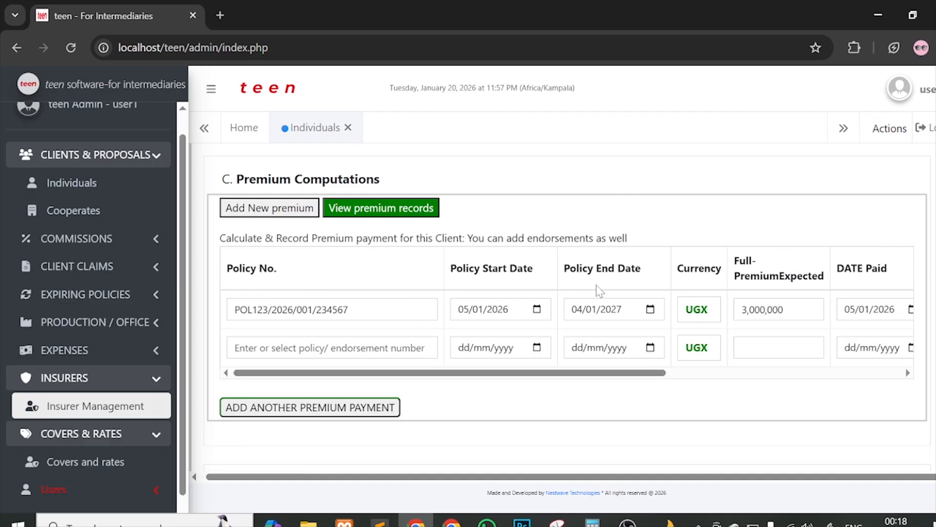
{"action": "left_click", "coordinate": [367, 409]}
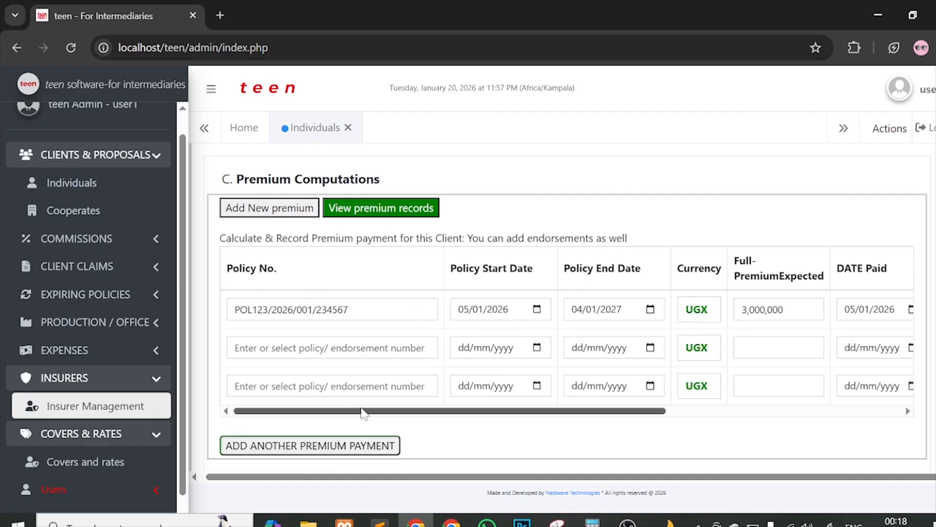
{"action": "scroll", "coordinate": [422, 404], "scroll_direction": "down", "scroll_amount": 2}
{"action": "left_click", "coordinate": [336, 370]}
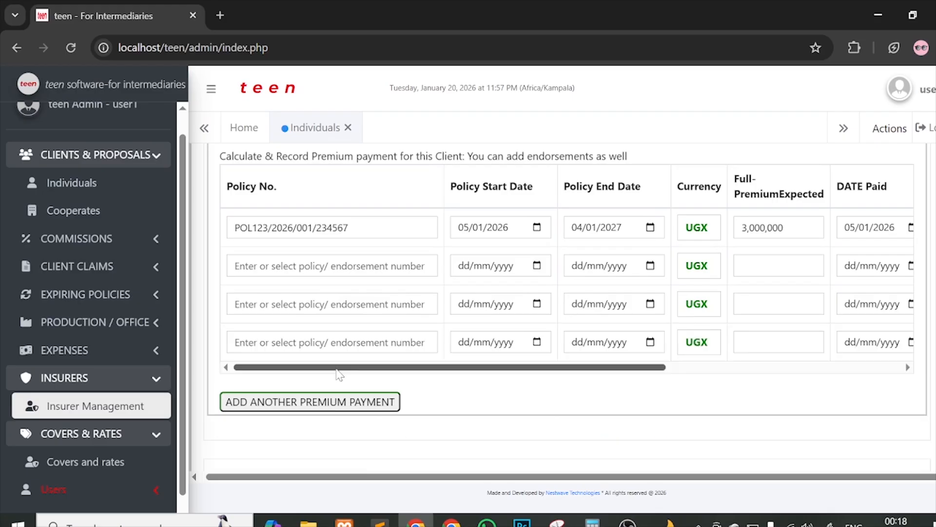
{"action": "scroll", "coordinate": [502, 376], "scroll_direction": "right", "scroll_amount": 5}
{"action": "scroll", "coordinate": [502, 376], "scroll_direction": "left", "scroll_amount": 5}
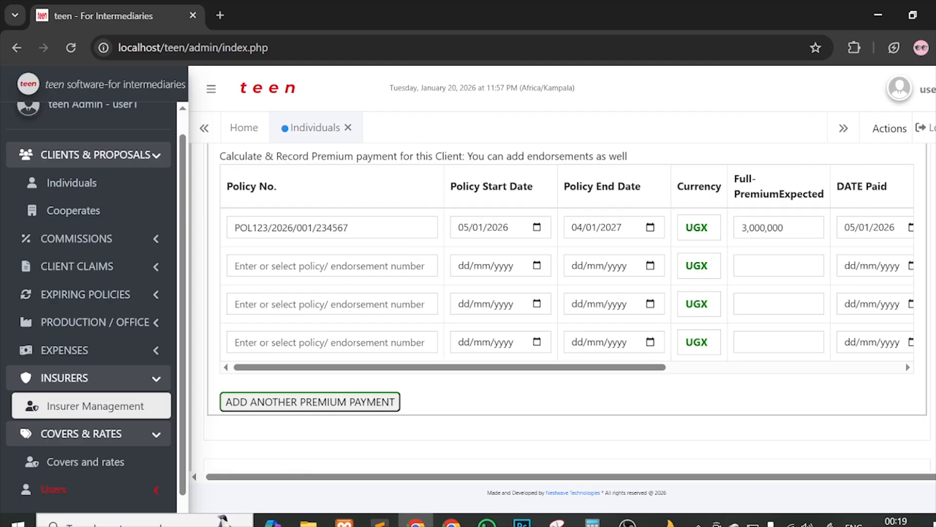
{"action": "scroll", "coordinate": [761, 259], "scroll_direction": "right", "scroll_amount": 5}
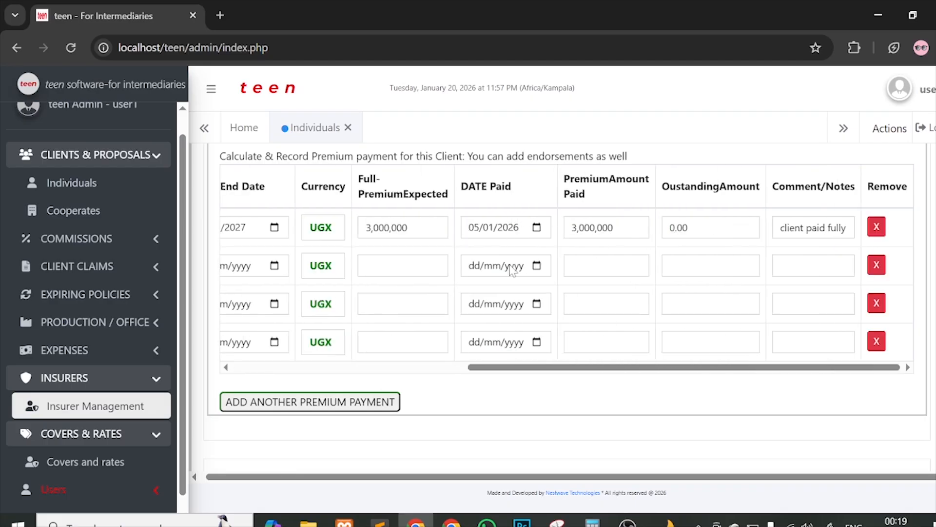
{"action": "scroll", "coordinate": [512, 269], "scroll_direction": "left", "scroll_amount": 5}
{"action": "scroll", "coordinate": [663, 267], "scroll_direction": "right", "scroll_amount": 5}
{"action": "left_click", "coordinate": [876, 265]}
{"action": "left_click", "coordinate": [876, 264]}
{"action": "left_click", "coordinate": [876, 265]}
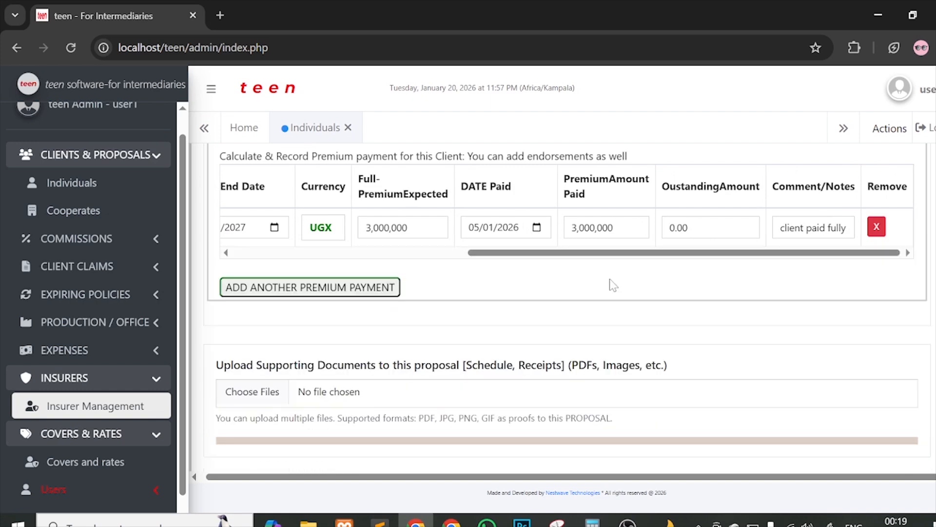
{"action": "left_click", "coordinate": [78, 321]}
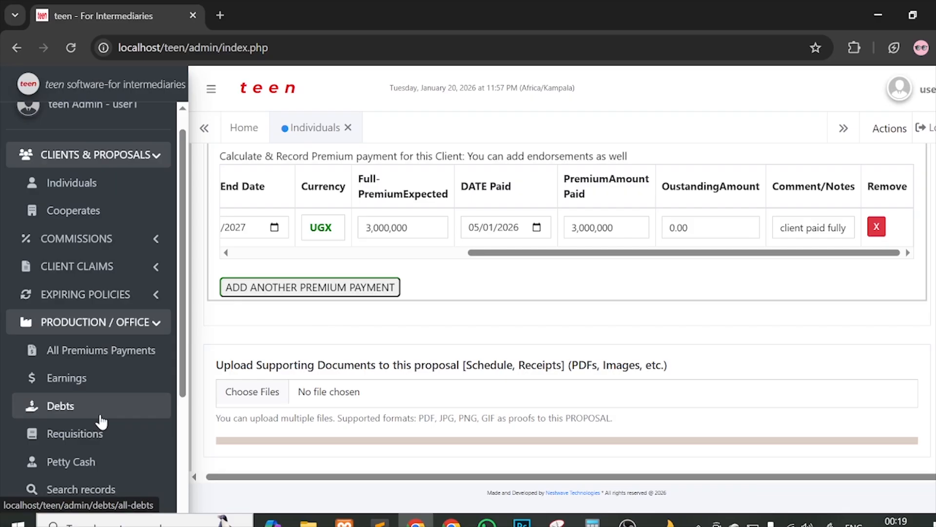
{"action": "left_click", "coordinate": [54, 327]}
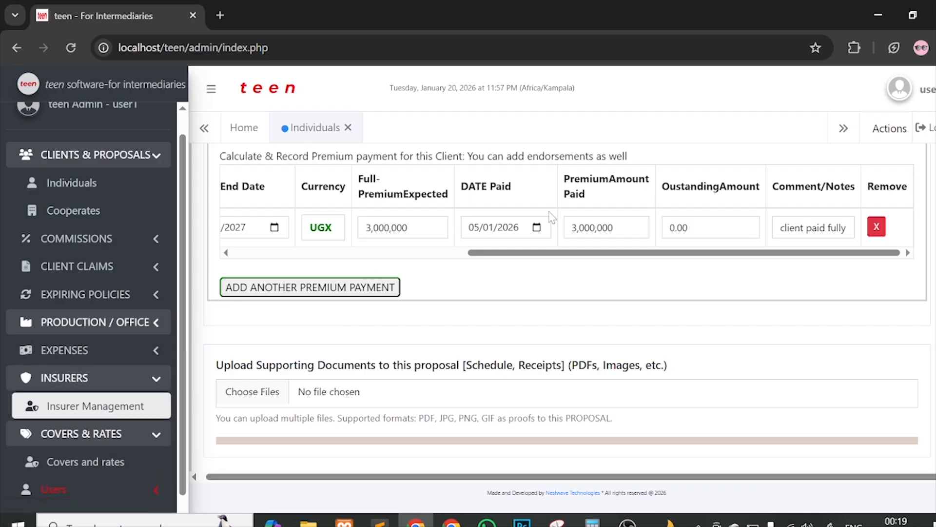
{"action": "scroll", "coordinate": [512, 227], "scroll_direction": "left", "scroll_amount": 10}
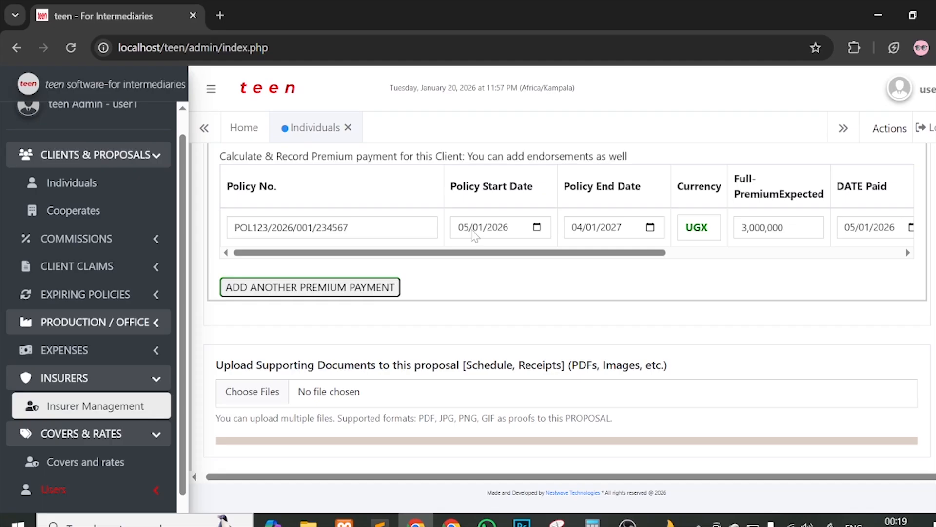
{"action": "scroll", "coordinate": [508, 231], "scroll_direction": "right", "scroll_amount": 10}
{"action": "scroll", "coordinate": [539, 230], "scroll_direction": "left", "scroll_amount": 10}
{"action": "scroll", "coordinate": [545, 303], "scroll_direction": "down", "scroll_amount": 2}
{"action": "scroll", "coordinate": [463, 288], "scroll_direction": "up", "scroll_amount": 3}
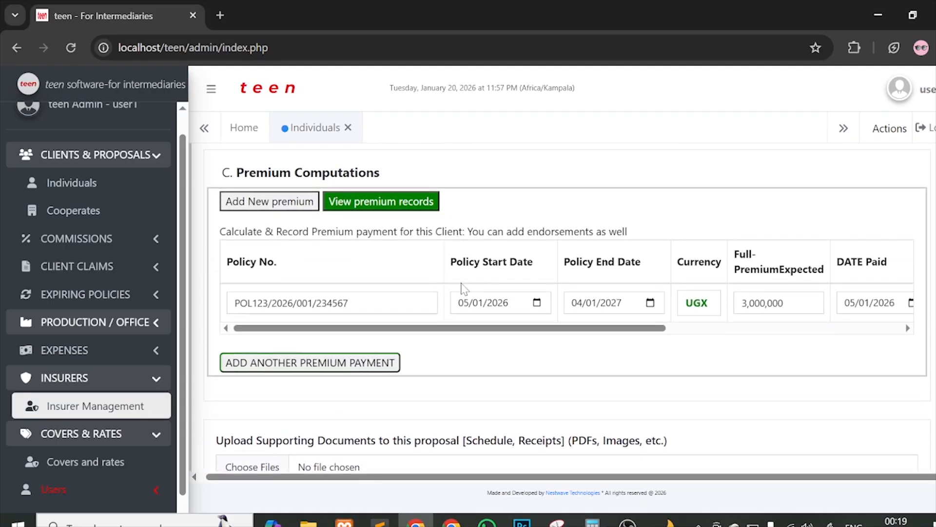
{"action": "scroll", "coordinate": [463, 288], "scroll_direction": "up", "scroll_amount": 1}
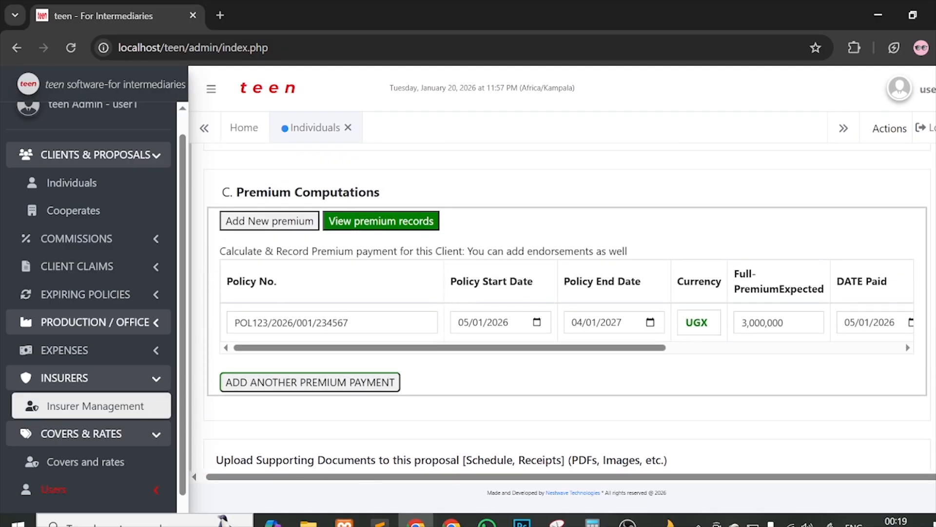
{"action": "scroll", "coordinate": [481, 442], "scroll_direction": "down", "scroll_amount": 3}
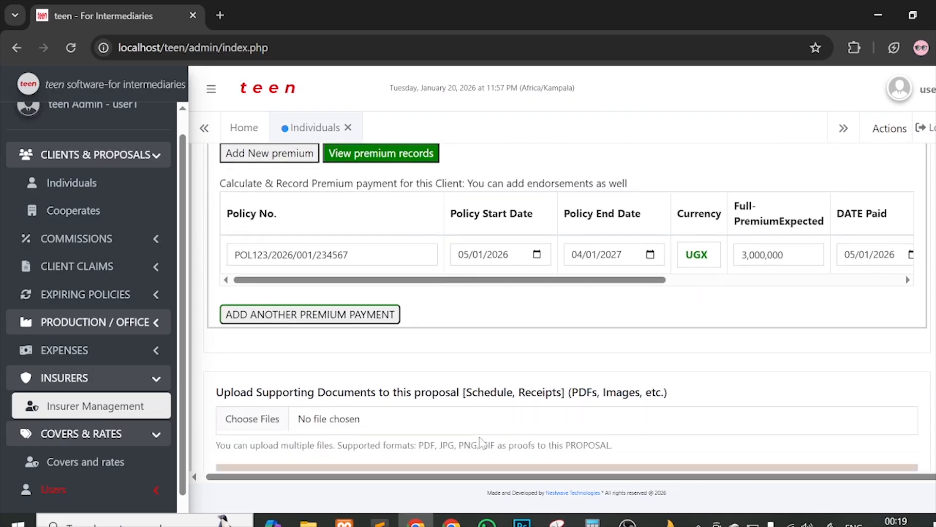
{"action": "scroll", "coordinate": [416, 302], "scroll_direction": "up", "scroll_amount": 15}
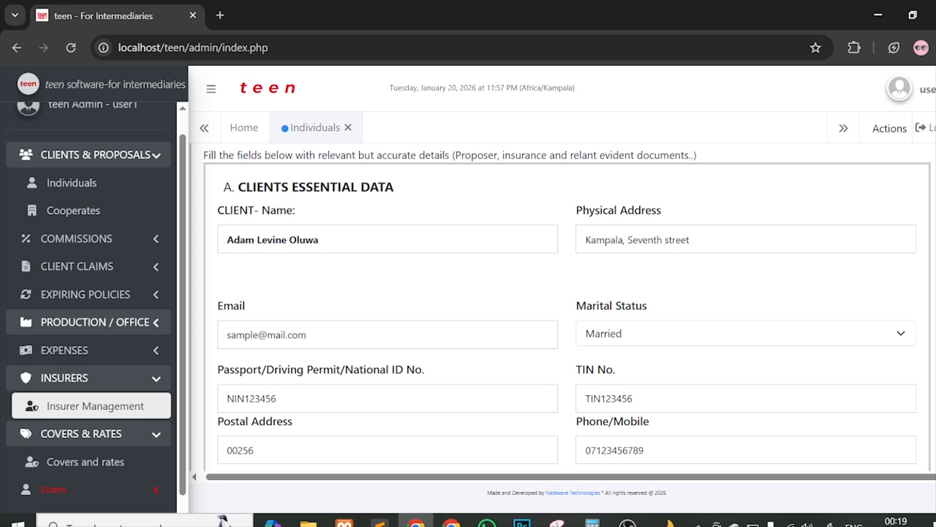
{"action": "left_click", "coordinate": [371, 239]}
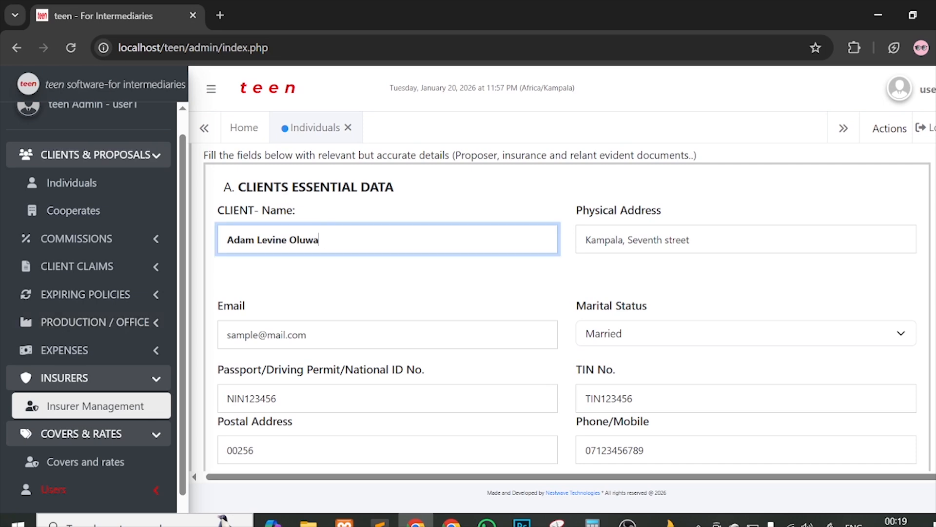
{"action": "left_click_drag", "start_coordinate": [319, 240], "coordinate": [217, 239]}
{"action": "scroll", "coordinate": [493, 277], "scroll_direction": "down", "scroll_amount": 15}
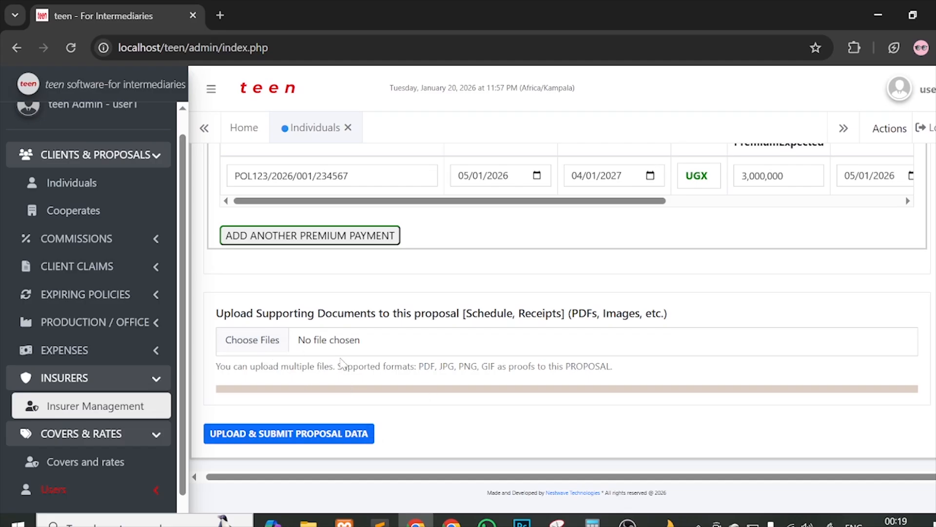
Step: Attach client-sample-document-teen.pdf from the Downloads folder as the proposal's supporting document
{"action": "left_click", "coordinate": [281, 343]}
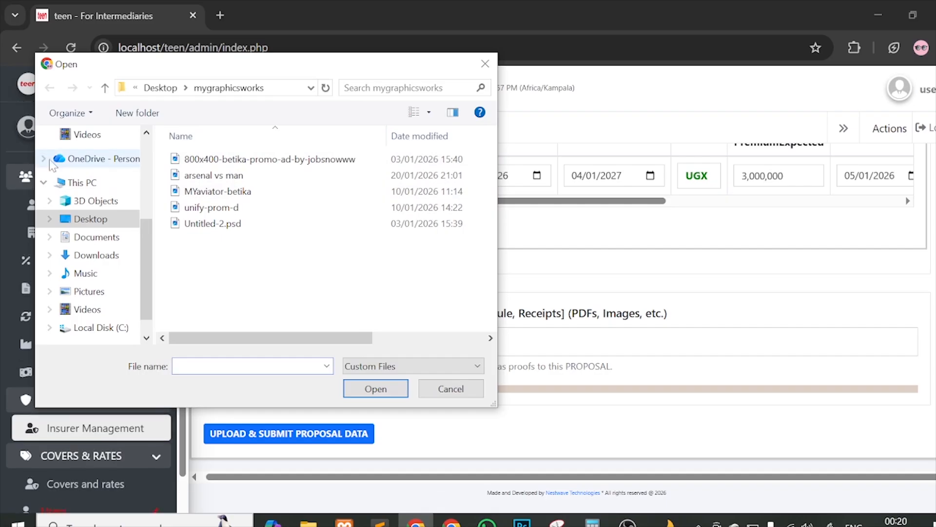
{"action": "left_click", "coordinate": [112, 161]}
{"action": "left_click", "coordinate": [119, 201]}
{"action": "scroll", "coordinate": [119, 203], "scroll_direction": "up", "scroll_amount": 3}
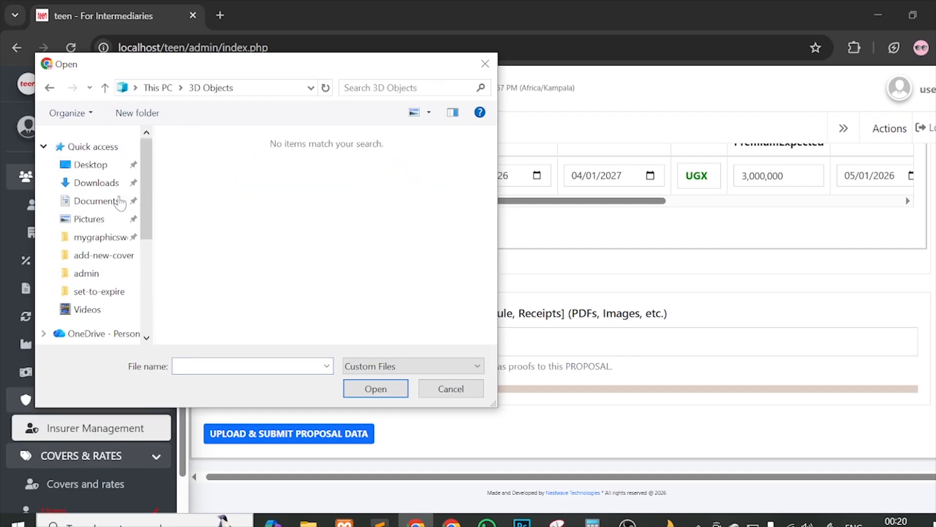
{"action": "left_click", "coordinate": [93, 146]}
{"action": "left_click", "coordinate": [96, 182]}
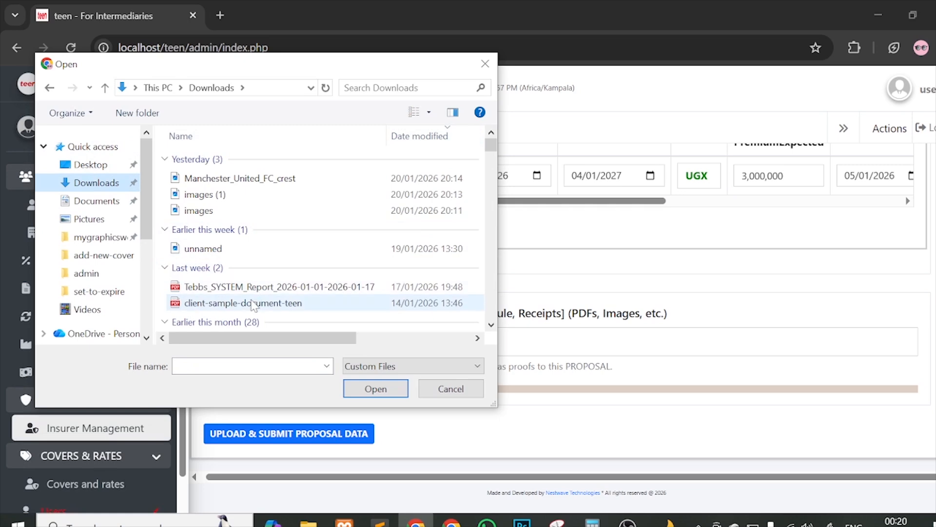
{"action": "key", "text": "Escape"}
{"action": "scroll", "coordinate": [429, 263], "scroll_direction": "down", "scroll_amount": 2}
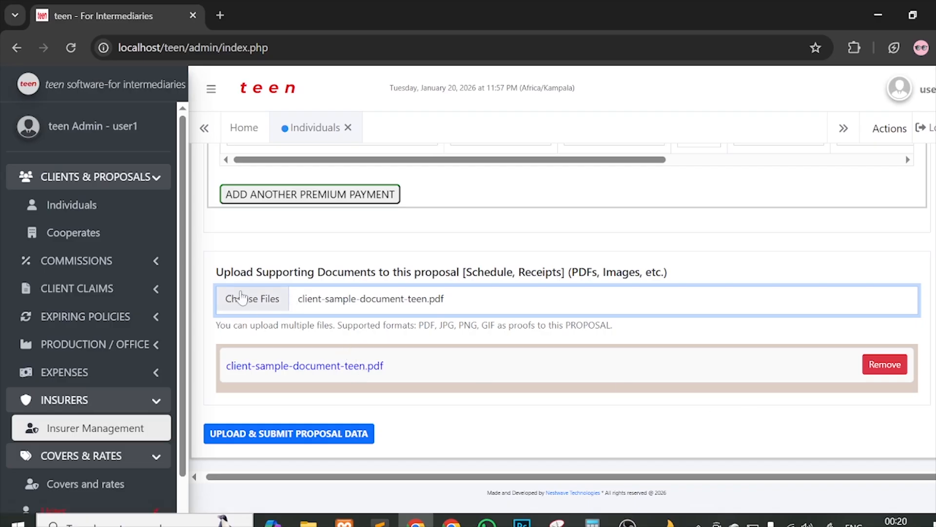
{"action": "scroll", "coordinate": [317, 349], "scroll_direction": "up", "scroll_amount": 10}
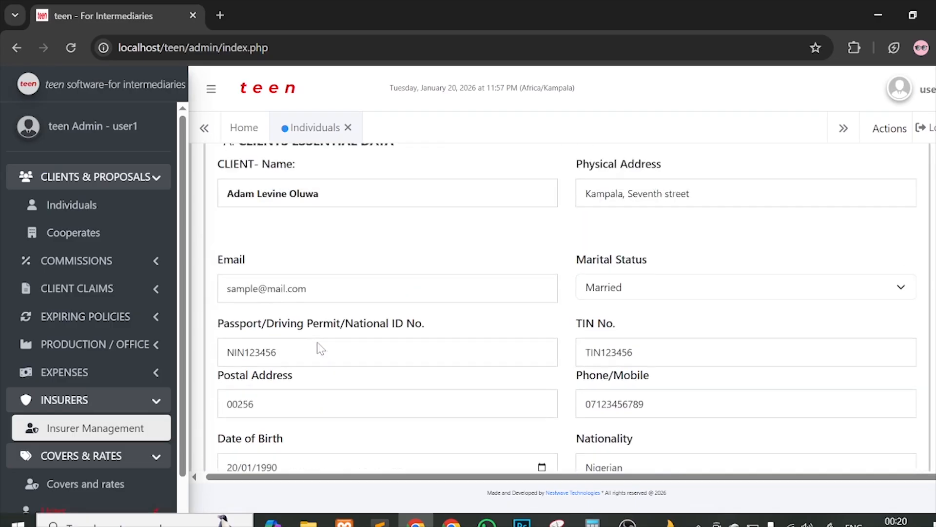
{"action": "scroll", "coordinate": [403, 393], "scroll_direction": "up", "scroll_amount": 3}
{"action": "scroll", "coordinate": [407, 408], "scroll_direction": "down", "scroll_amount": 3}
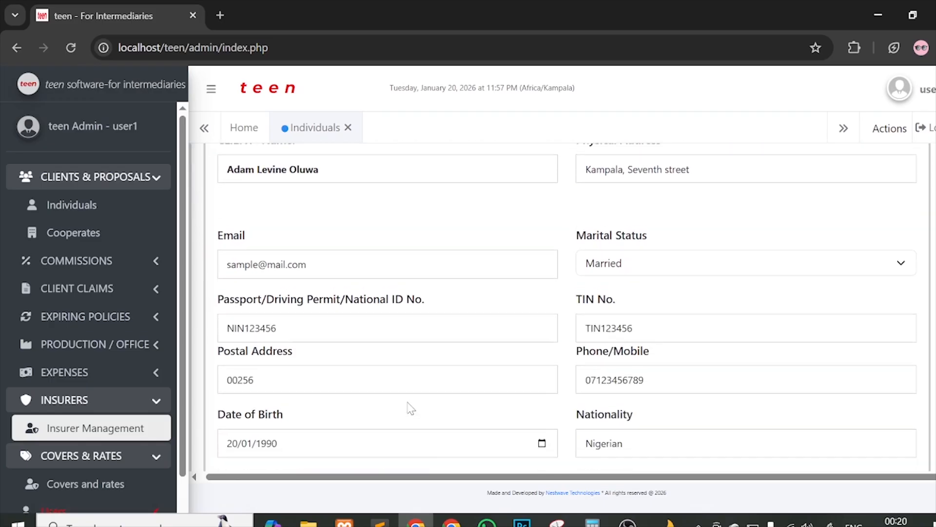
{"action": "left_click", "coordinate": [457, 260]}
{"action": "scroll", "coordinate": [457, 261], "scroll_direction": "down", "scroll_amount": 6}
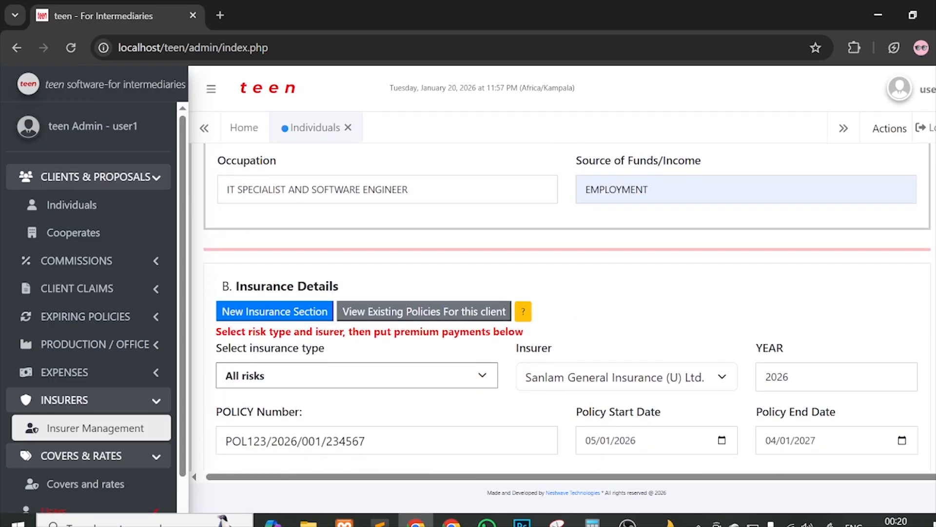
{"action": "scroll", "coordinate": [409, 312], "scroll_direction": "down", "scroll_amount": 10}
{"action": "scroll", "coordinate": [420, 266], "scroll_direction": "up", "scroll_amount": 15}
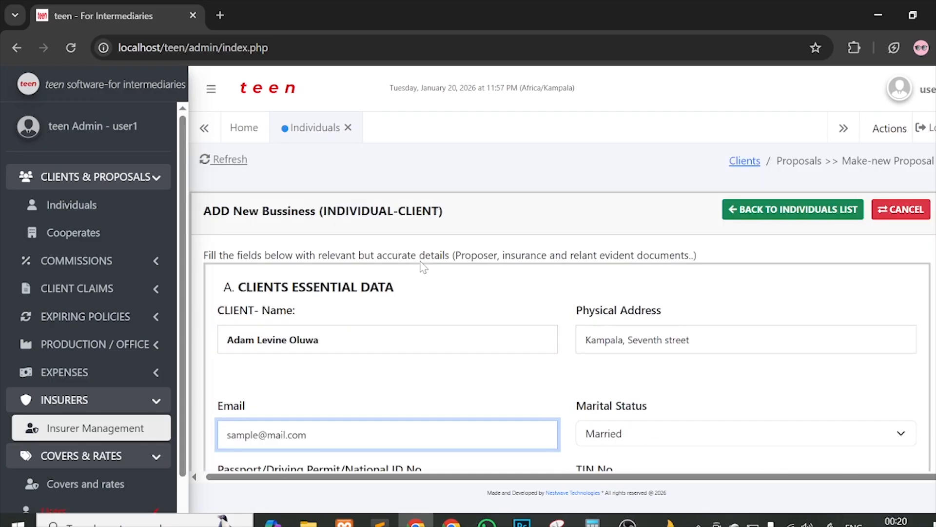
{"action": "left_click", "coordinate": [390, 340]}
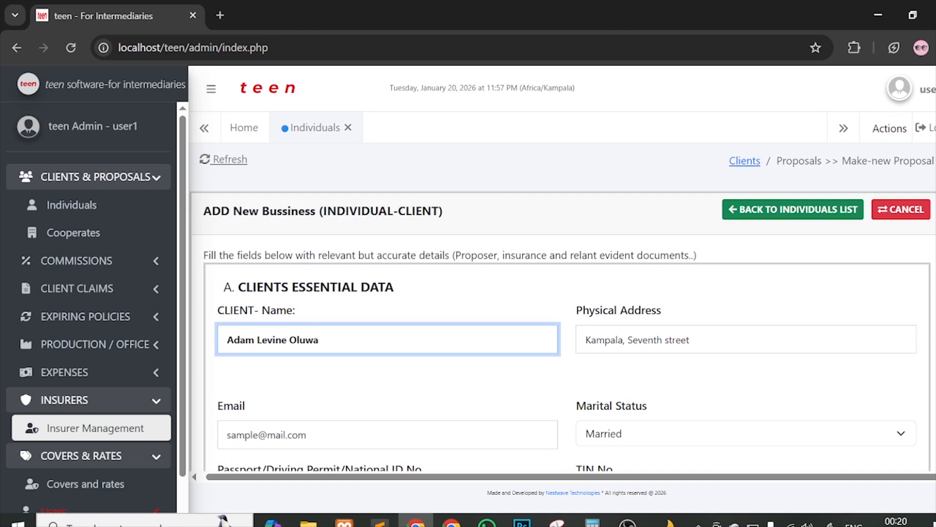
{"action": "scroll", "coordinate": [563, 306], "scroll_direction": "down", "scroll_amount": 5}
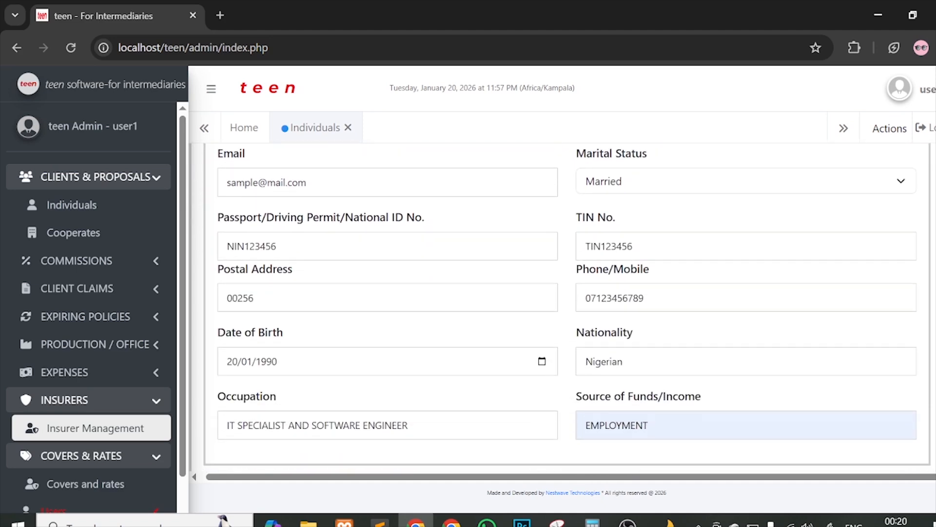
{"action": "scroll", "coordinate": [424, 379], "scroll_direction": "down", "scroll_amount": 10}
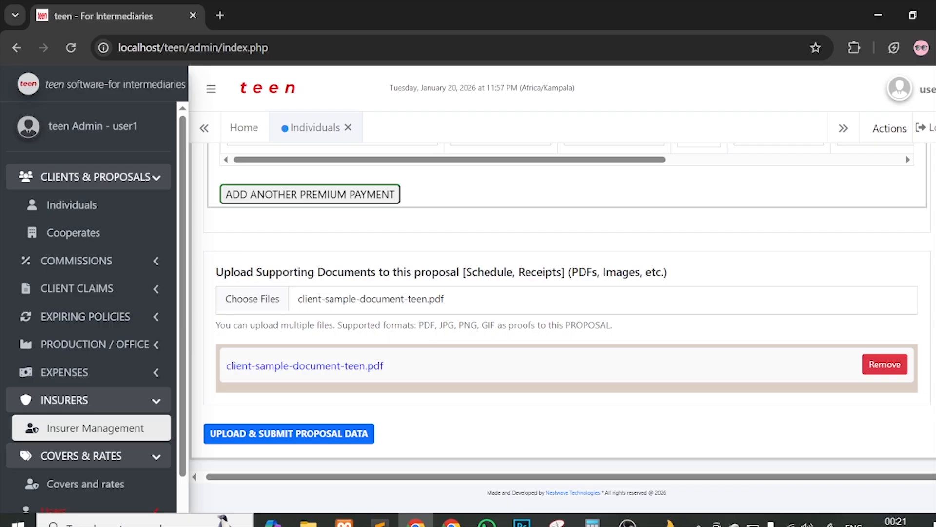
Step: Upload and submit the proposal data, then acknowledge the 'PROPOSAL DATA SUBMITTED successfully' alert
{"action": "left_click", "coordinate": [306, 438]}
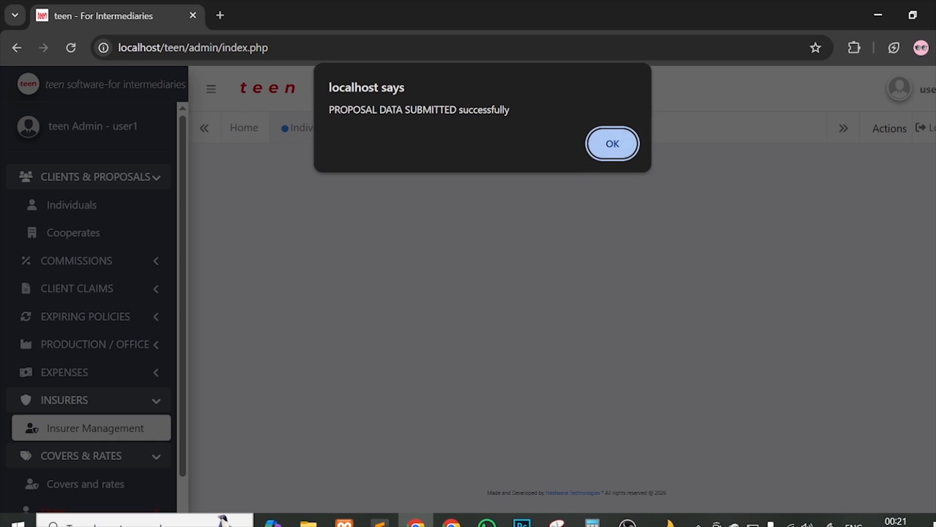
{"action": "left_click", "coordinate": [610, 143]}
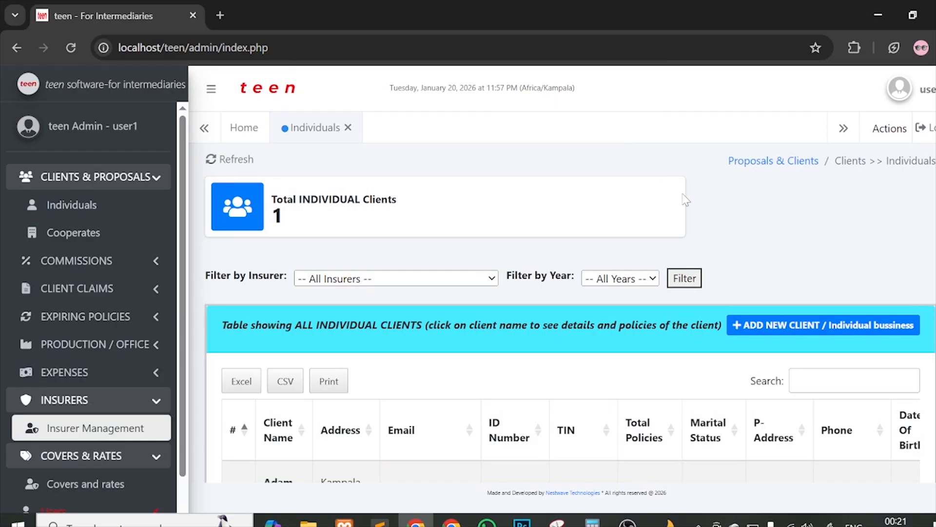
{"action": "scroll", "coordinate": [752, 255], "scroll_direction": "down", "scroll_amount": 3}
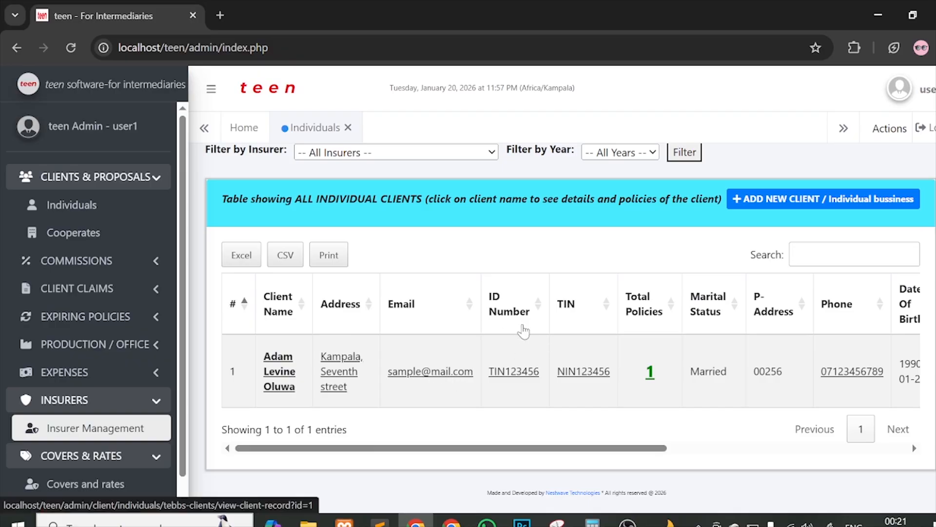
{"action": "scroll", "coordinate": [710, 325], "scroll_direction": "right", "scroll_amount": 5}
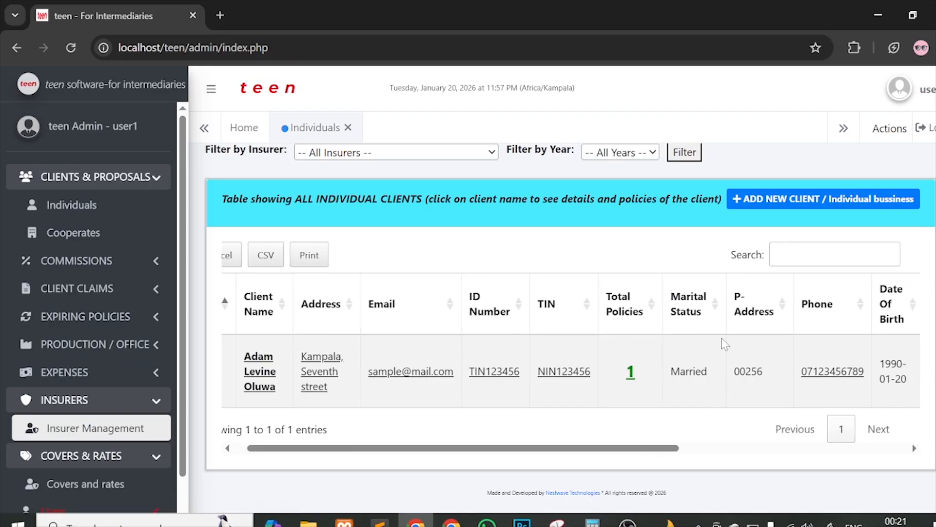
{"action": "scroll", "coordinate": [446, 382], "scroll_direction": "left", "scroll_amount": 5}
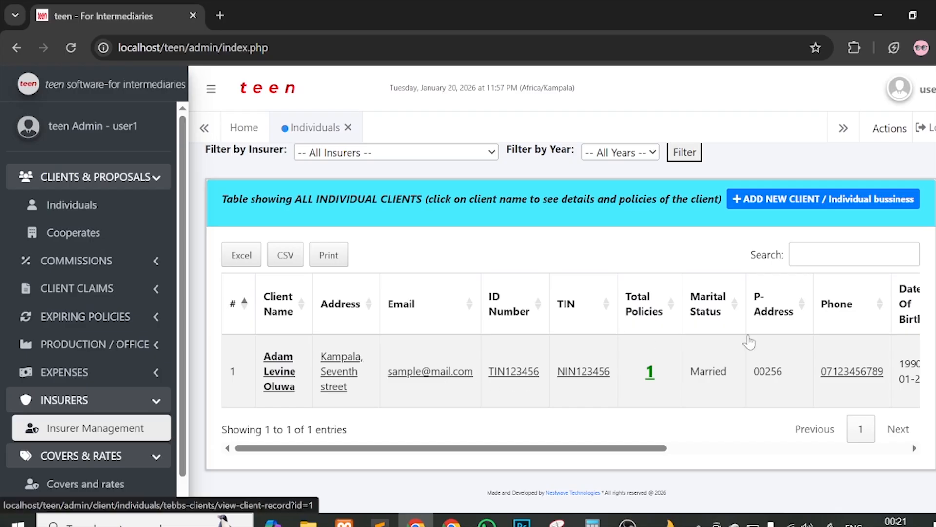
{"action": "scroll", "coordinate": [734, 371], "scroll_direction": "right", "scroll_amount": 5}
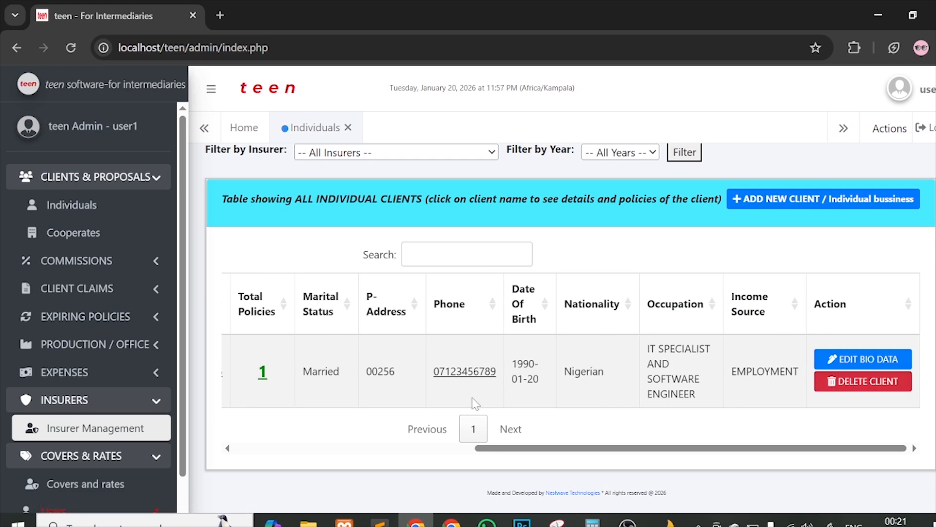
{"action": "scroll", "coordinate": [472, 397], "scroll_direction": "left", "scroll_amount": 5}
{"action": "scroll", "coordinate": [472, 397], "scroll_direction": "up", "scroll_amount": 3}
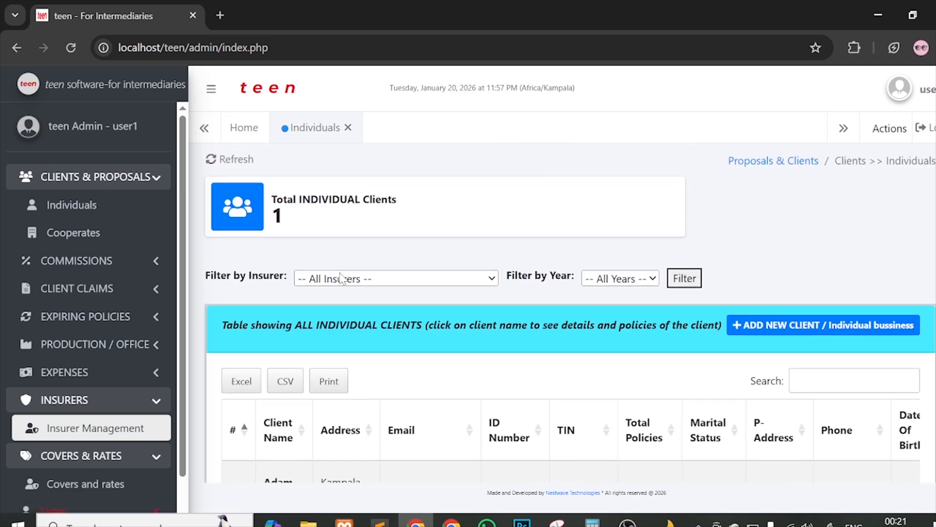
{"action": "left_click", "coordinate": [341, 278]}
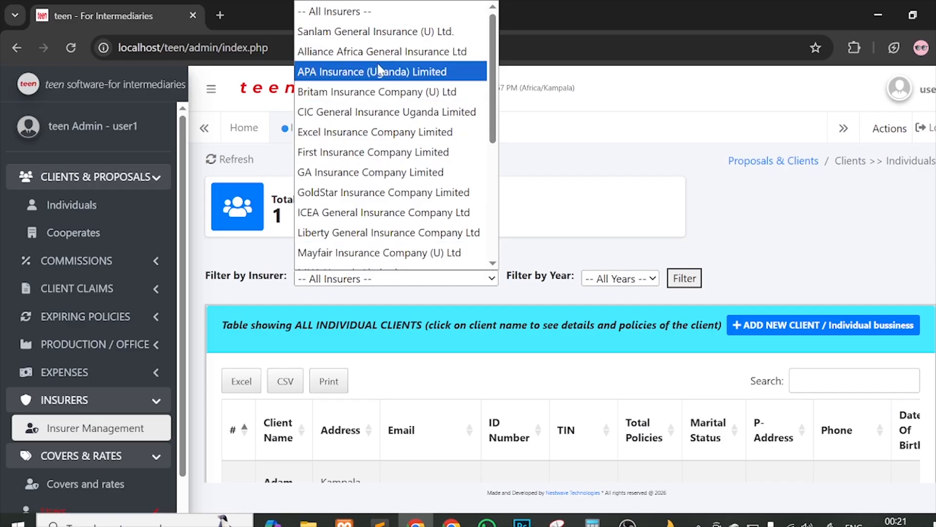
{"action": "scroll", "coordinate": [386, 54], "scroll_direction": "down", "scroll_amount": 5}
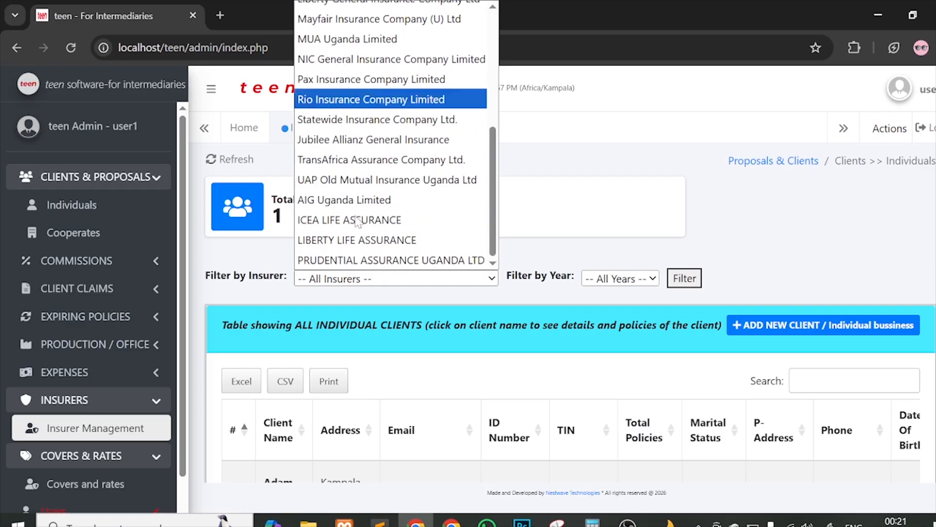
{"action": "left_click", "coordinate": [101, 409]}
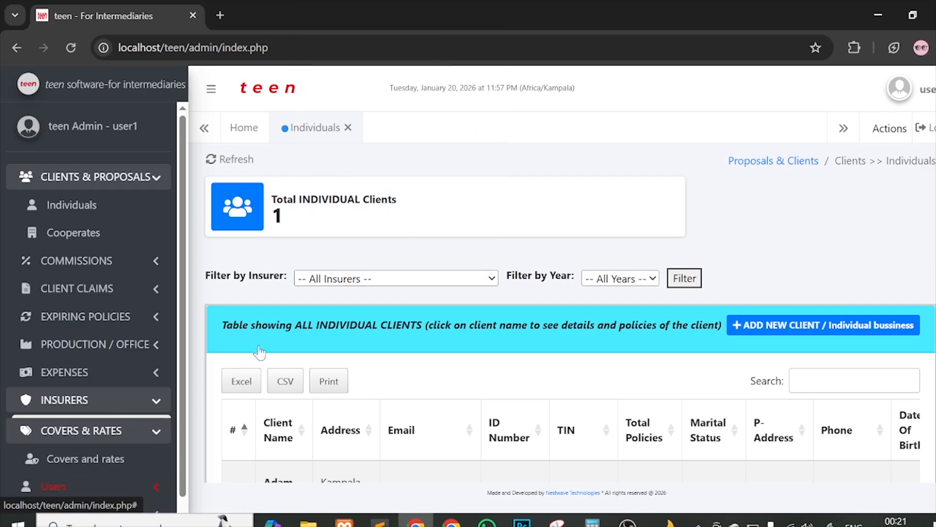
{"action": "left_click", "coordinate": [619, 277]}
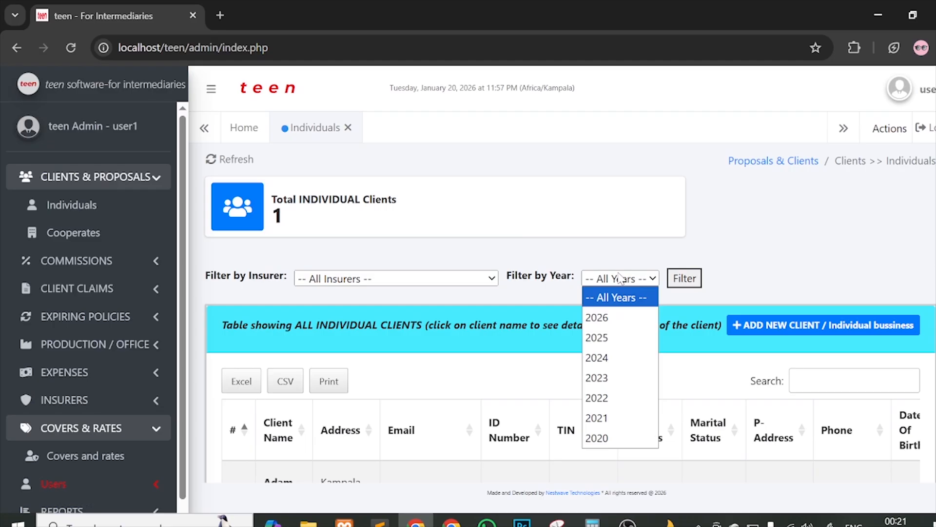
{"action": "left_click", "coordinate": [765, 266]}
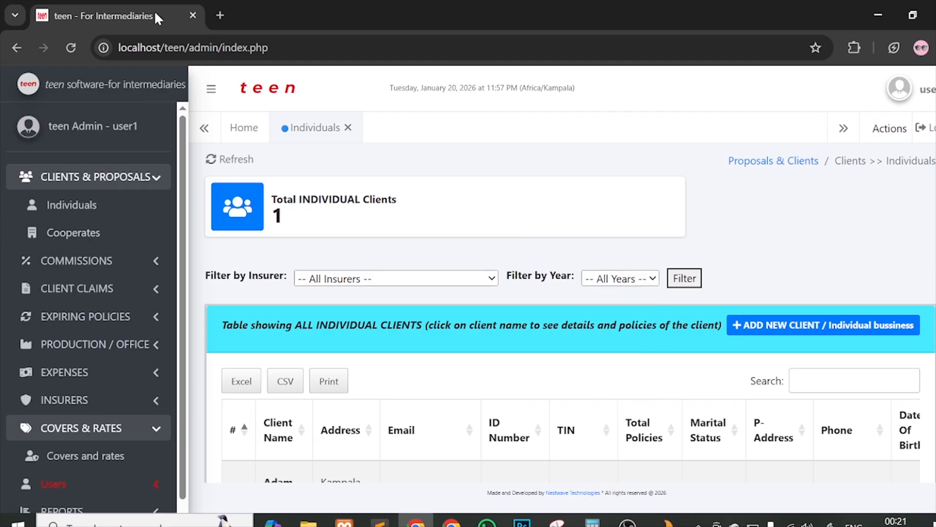
Step: Reload to see totals of 1 individual and 3,000,000.00 paid, then open the client's record from Individuals
{"action": "left_click", "coordinate": [71, 47]}
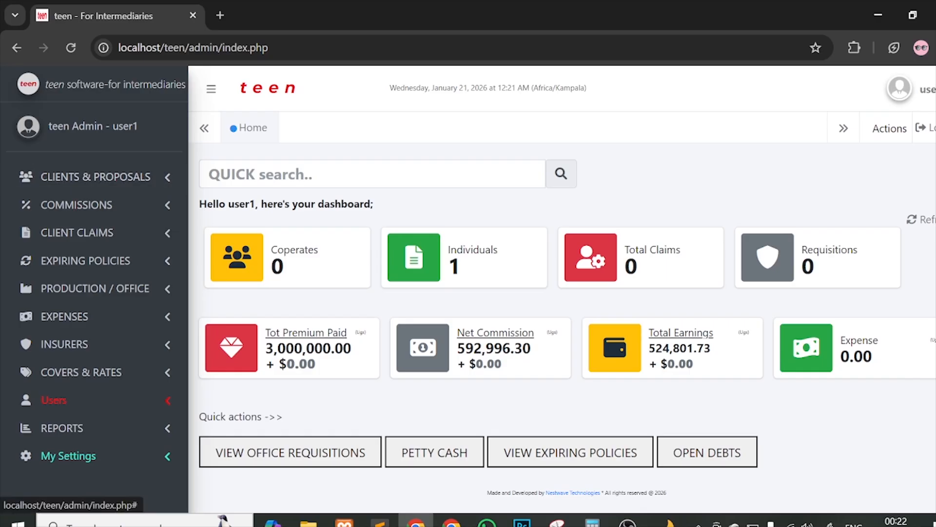
{"action": "left_click", "coordinate": [108, 187]}
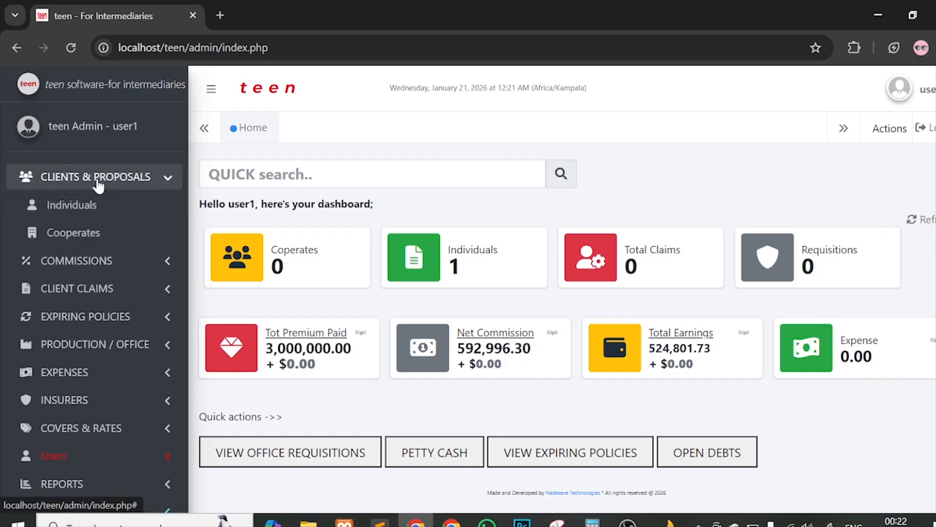
{"action": "left_click", "coordinate": [106, 211]}
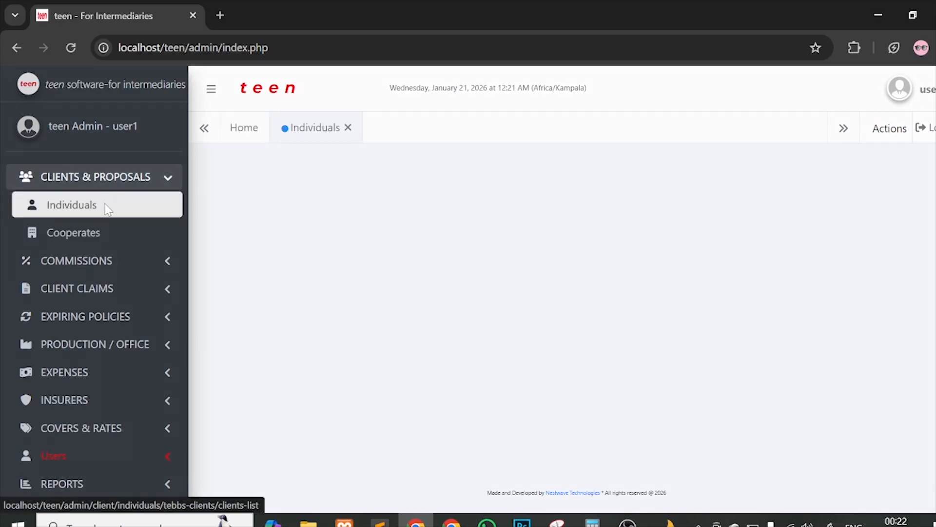
{"action": "scroll", "coordinate": [652, 217], "scroll_direction": "down", "scroll_amount": 3}
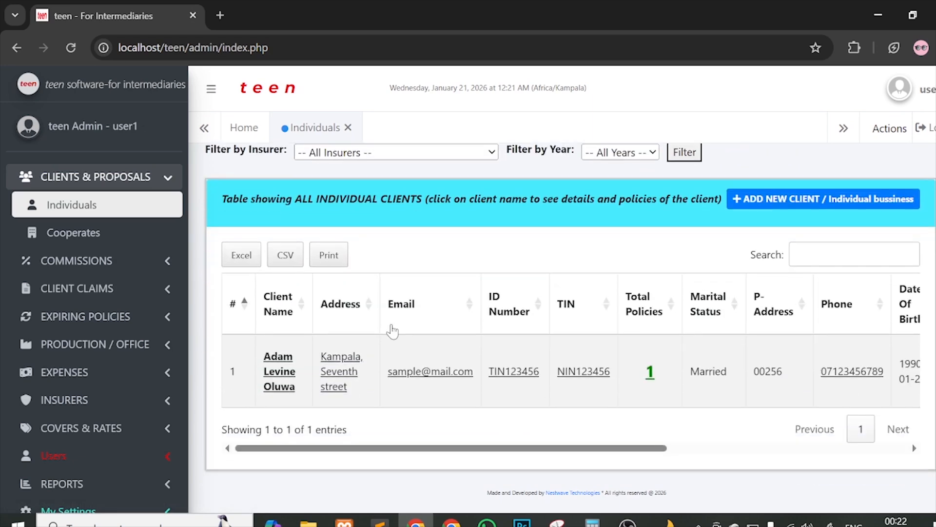
{"action": "left_click", "coordinate": [278, 364]}
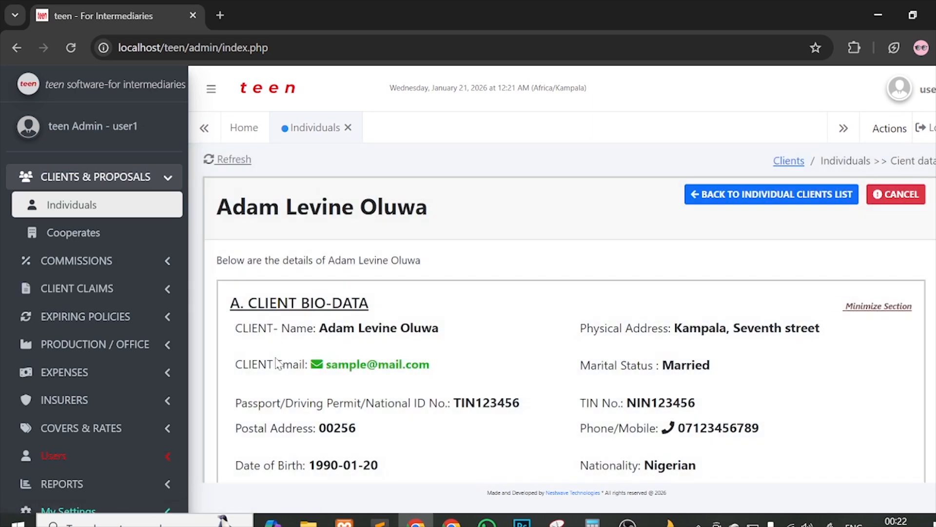
Step: Collapse and re-expand the client's Bio-Data section to review their details
{"action": "left_click", "coordinate": [408, 307]}
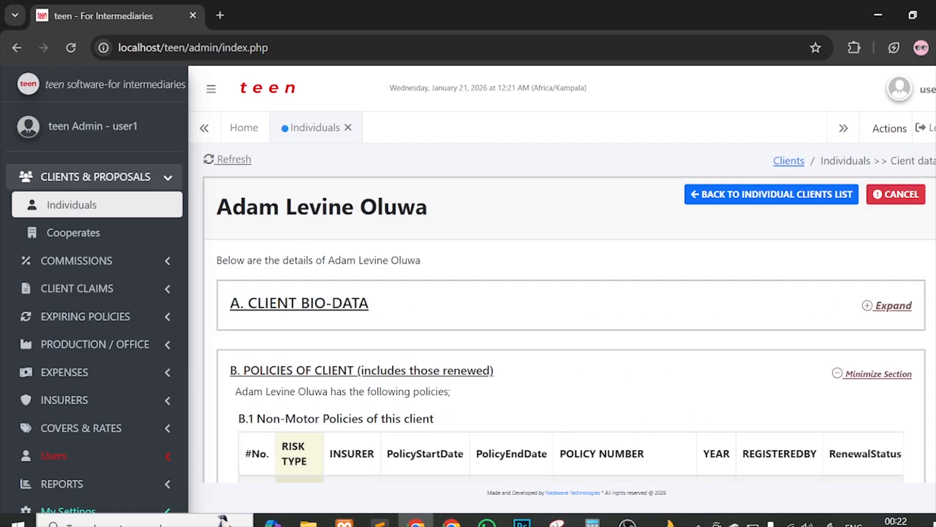
{"action": "left_click", "coordinate": [345, 305]}
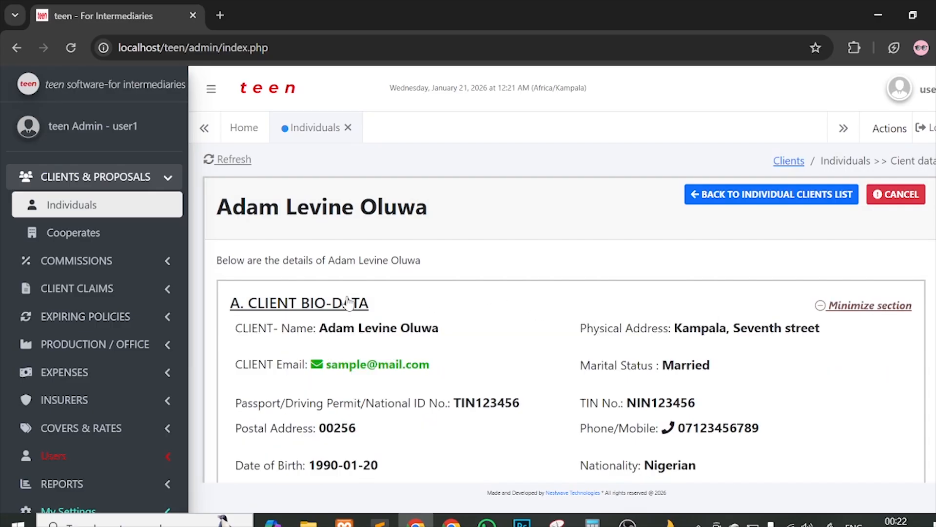
{"action": "scroll", "coordinate": [617, 283], "scroll_direction": "down", "scroll_amount": 1}
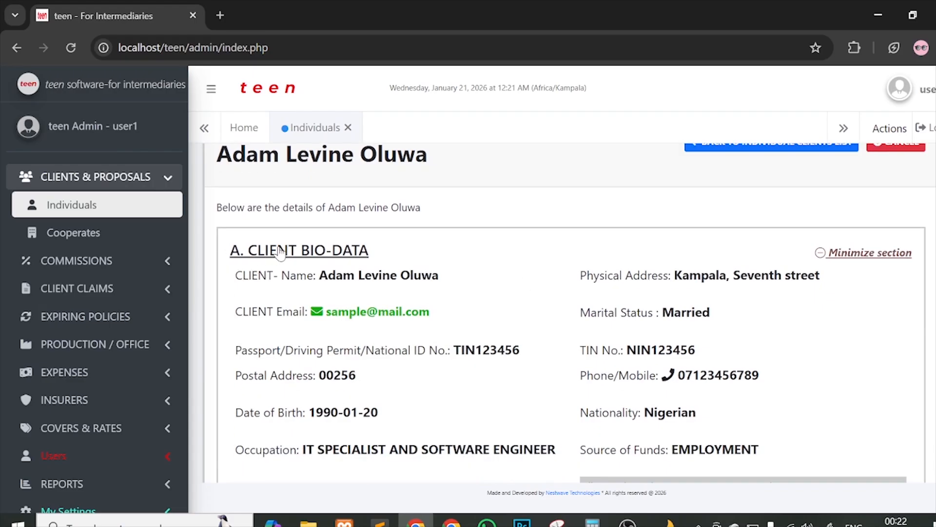
{"action": "scroll", "coordinate": [320, 226], "scroll_direction": "down", "scroll_amount": 2}
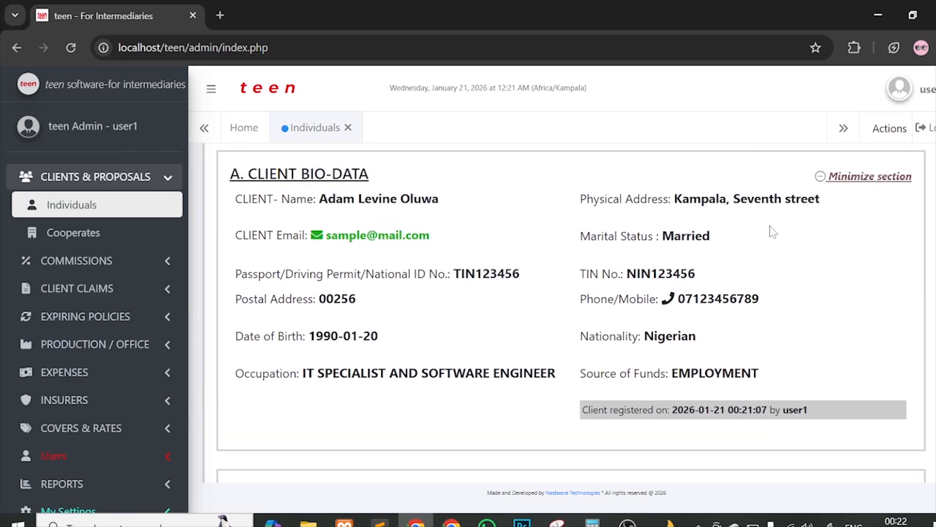
{"action": "left_click", "coordinate": [855, 178]}
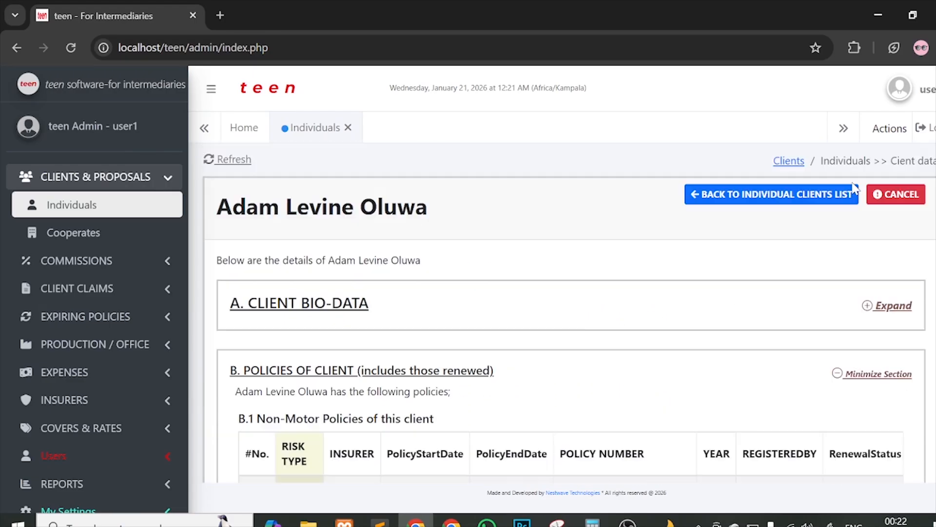
{"action": "left_click", "coordinate": [885, 305]}
{"action": "left_click", "coordinate": [875, 308]}
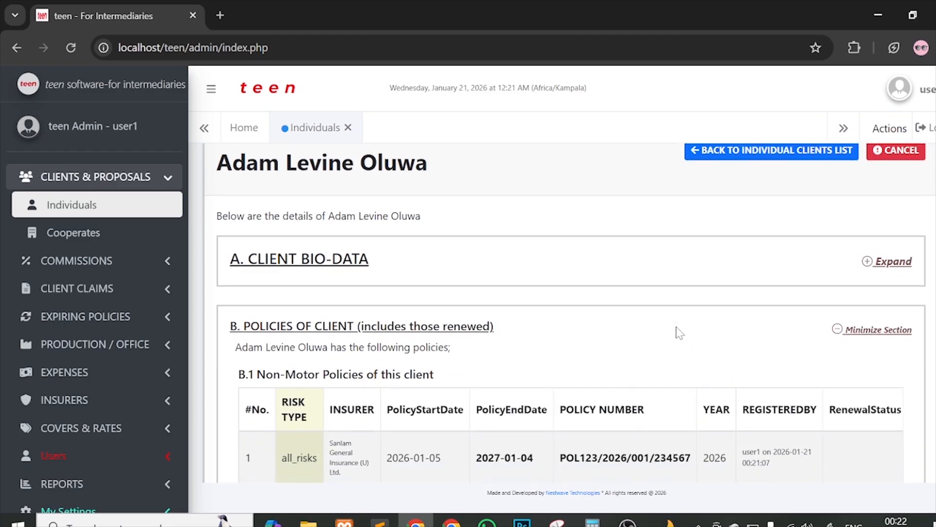
{"action": "scroll", "coordinate": [675, 331], "scroll_direction": "down", "scroll_amount": 2}
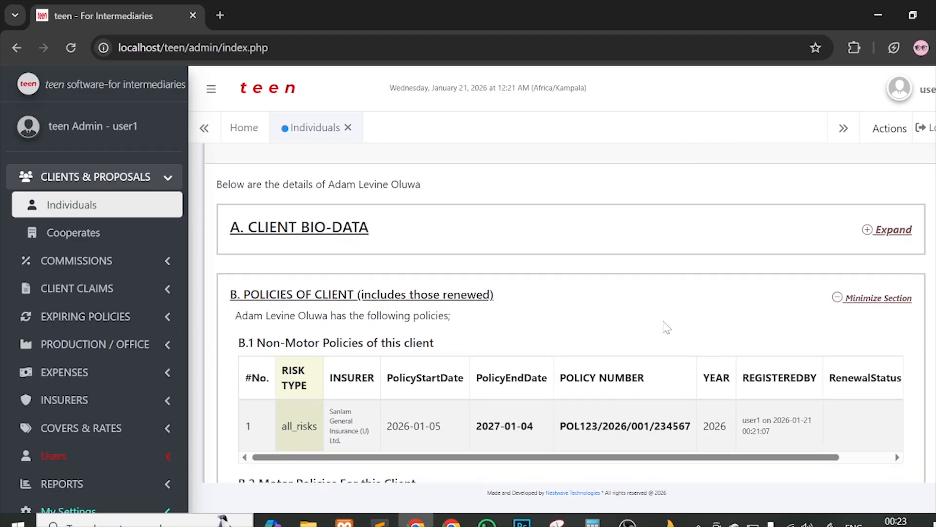
{"action": "scroll", "coordinate": [275, 380], "scroll_direction": "down", "scroll_amount": 2}
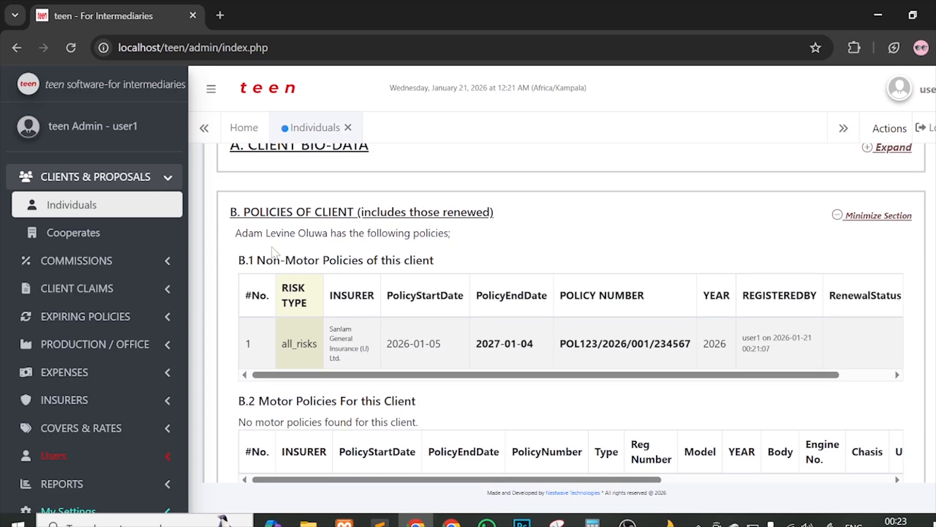
Step: Inspect the all_risks Sanlam policy, highlighting its registrant and the 2027-01-04 end date
{"action": "left_click_drag", "start_coordinate": [248, 234], "coordinate": [369, 225]}
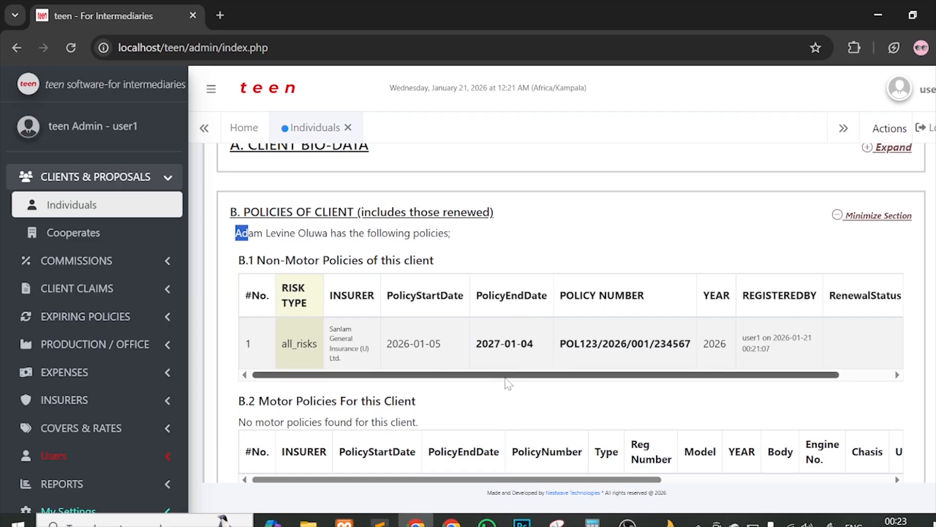
{"action": "left_click_drag", "start_coordinate": [507, 374], "coordinate": [558, 375]}
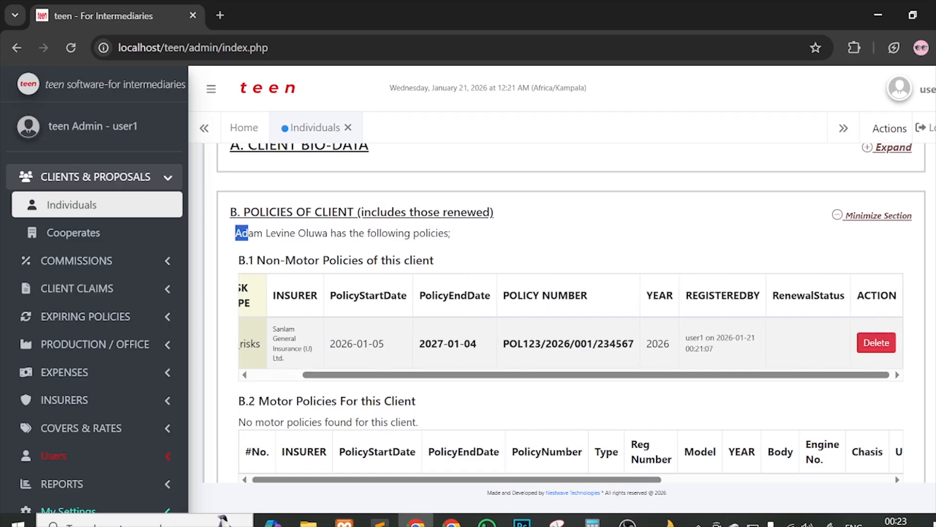
{"action": "left_click_drag", "start_coordinate": [686, 336], "coordinate": [727, 355]}
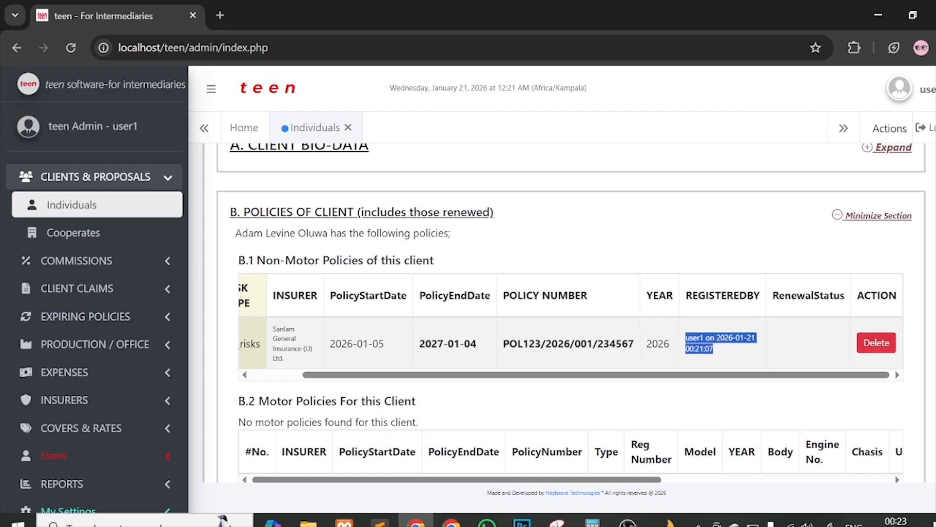
{"action": "left_click", "coordinate": [790, 324]}
{"action": "scroll", "coordinate": [789, 335], "scroll_direction": "left", "scroll_amount": 3}
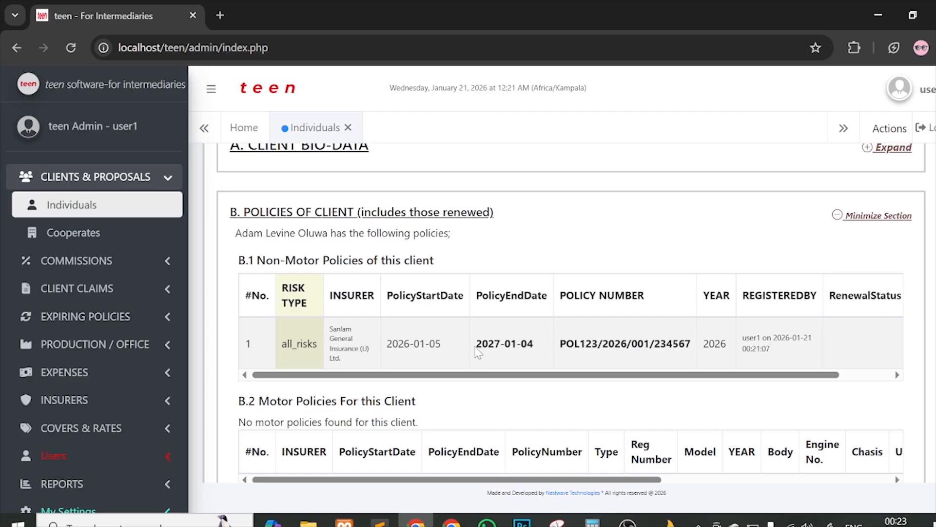
{"action": "left_click_drag", "start_coordinate": [476, 344], "coordinate": [539, 341]}
{"action": "scroll", "coordinate": [540, 343], "scroll_direction": "down", "scroll_amount": 5}
{"action": "scroll", "coordinate": [522, 335], "scroll_direction": "up", "scroll_amount": 6}
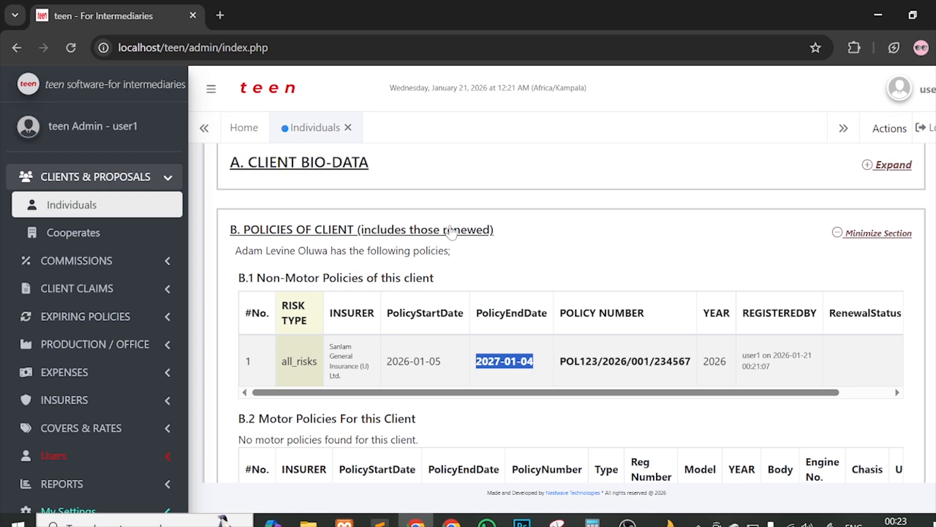
Step: Collapse B. Policies of Client to reveal the 3,000,000.00 UGX Sanlam payment marked 'client paid fully'
{"action": "left_click", "coordinate": [878, 235]}
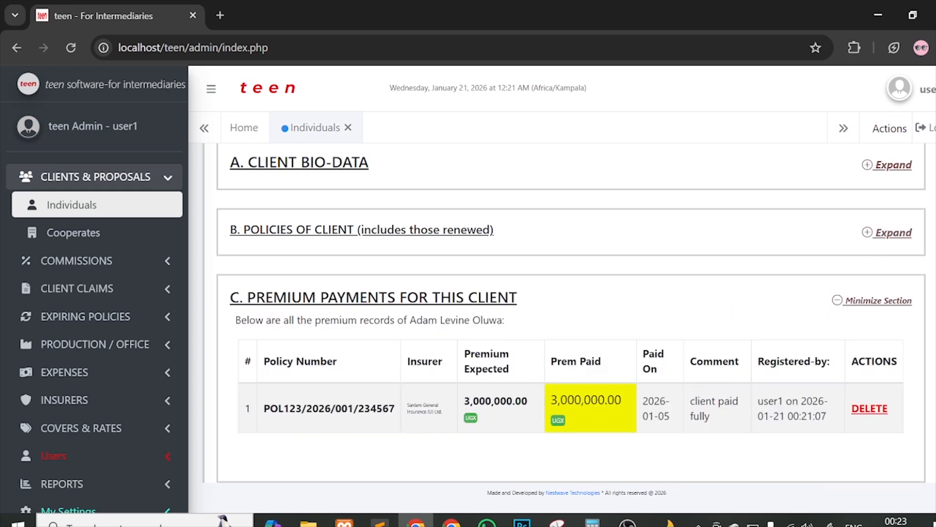
{"action": "left_click", "coordinate": [878, 235]}
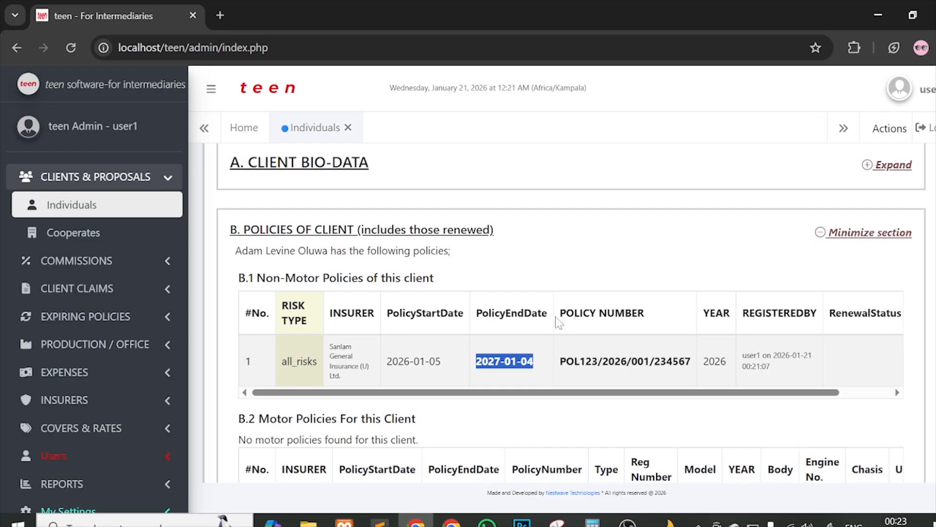
{"action": "scroll", "coordinate": [555, 317], "scroll_direction": "down", "scroll_amount": 3}
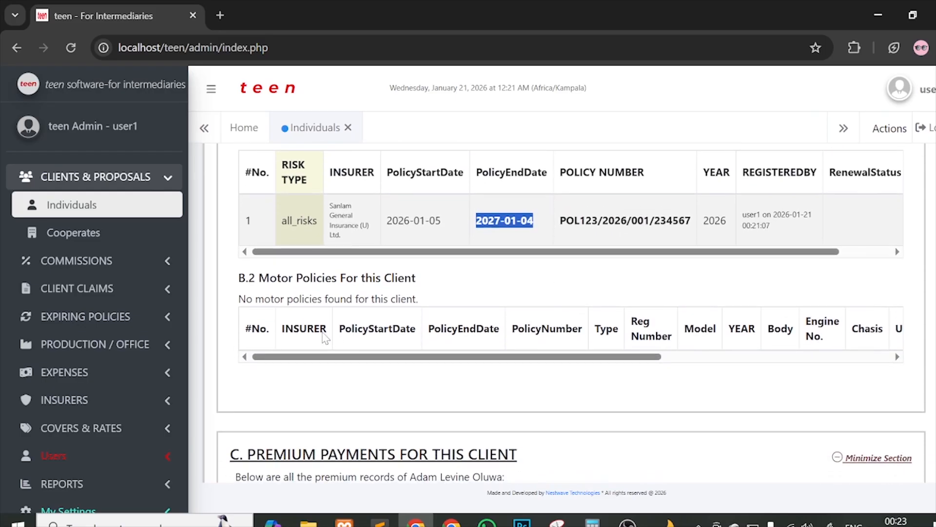
{"action": "scroll", "coordinate": [578, 332], "scroll_direction": "up", "scroll_amount": 3}
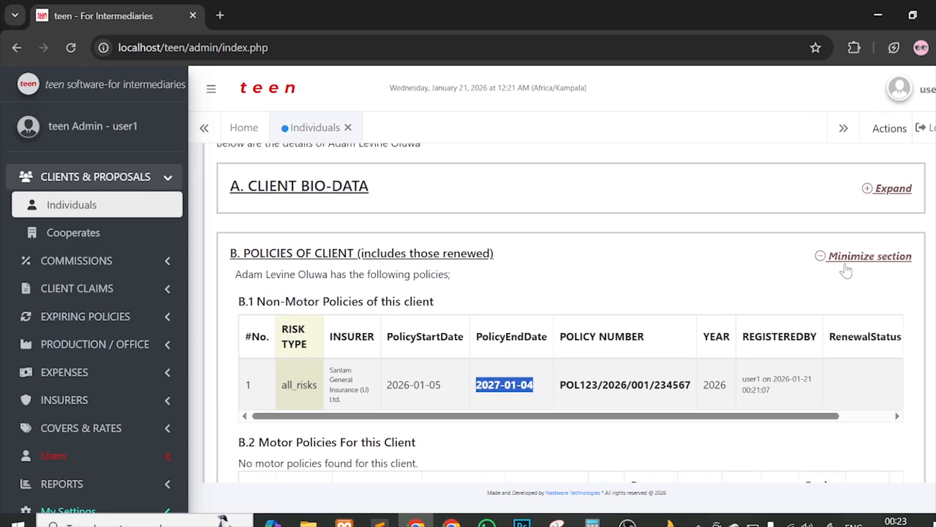
{"action": "left_click", "coordinate": [848, 257]}
{"action": "scroll", "coordinate": [512, 281], "scroll_direction": "down", "scroll_amount": 2}
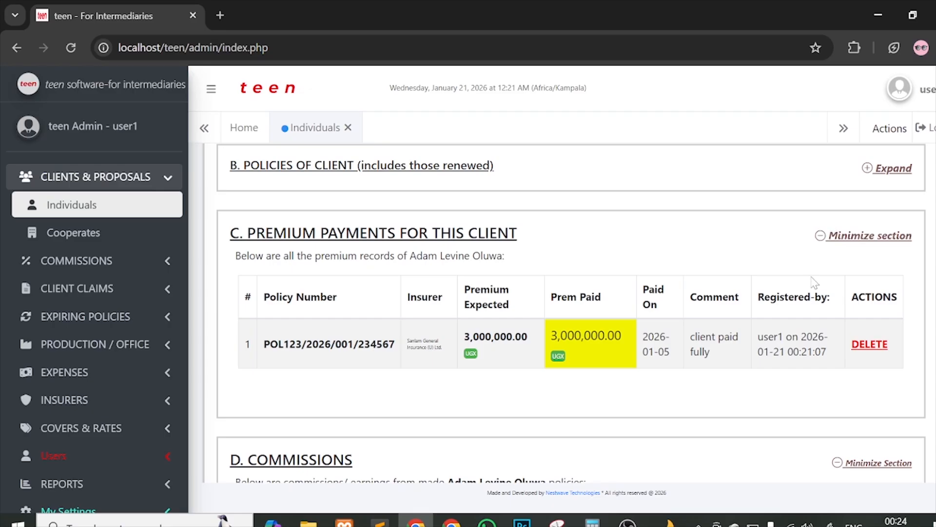
Step: Collapse the premium payments and claims sections after scanning the commissions table sideways
{"action": "left_click", "coordinate": [869, 238]}
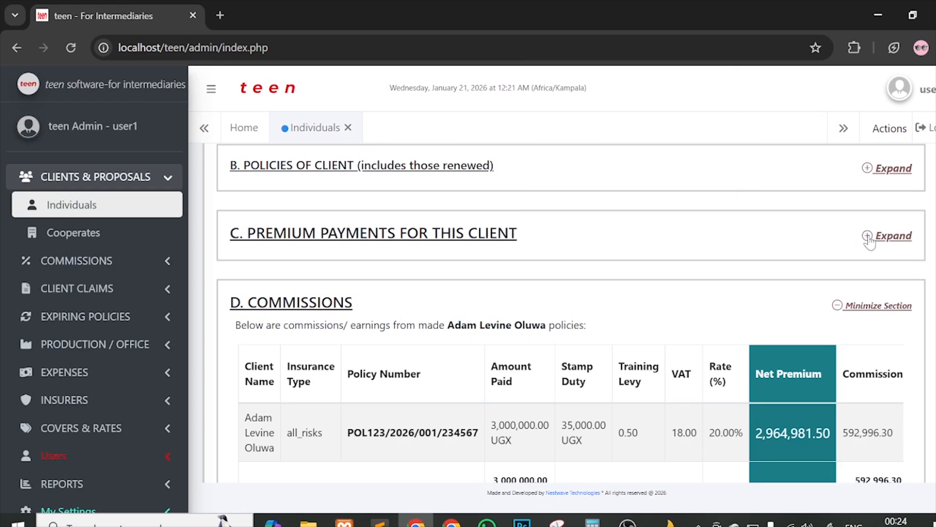
{"action": "scroll", "coordinate": [813, 264], "scroll_direction": "down", "scroll_amount": 3}
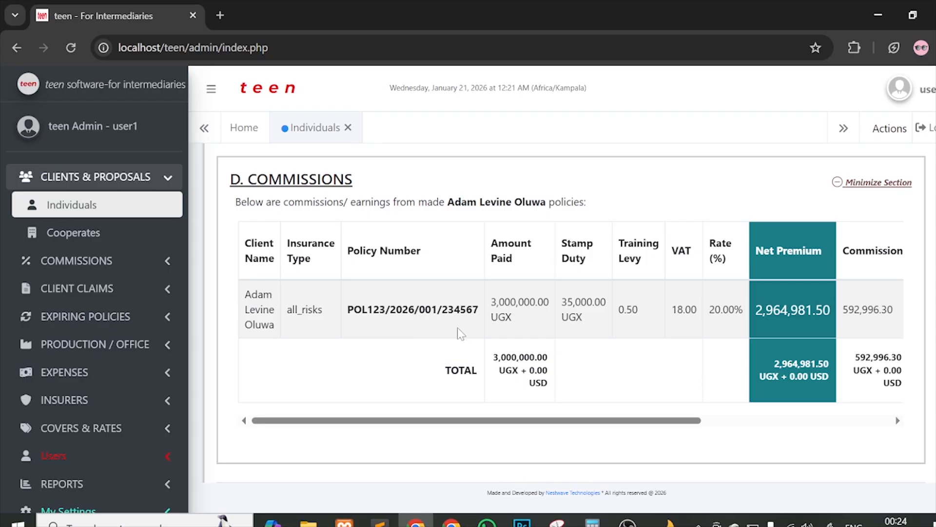
{"action": "scroll", "coordinate": [458, 334], "scroll_direction": "right", "scroll_amount": 3}
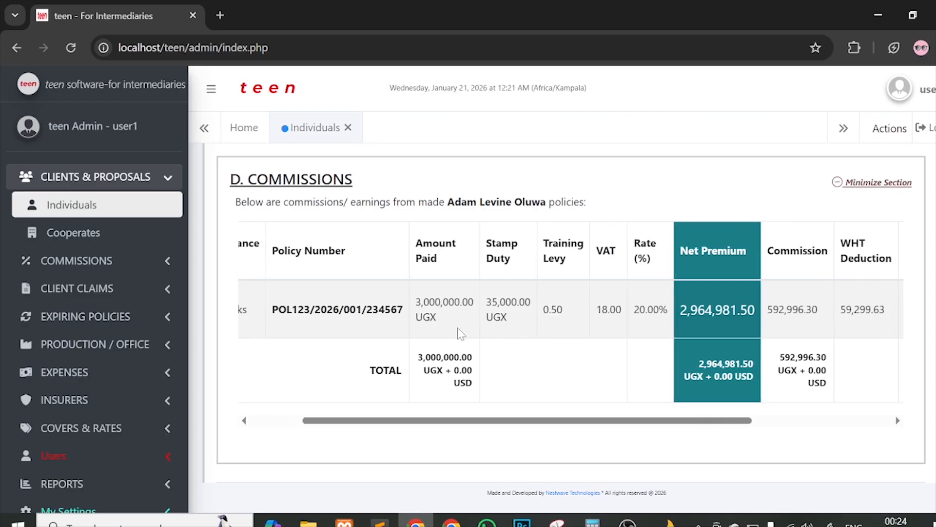
{"action": "scroll", "coordinate": [459, 334], "scroll_direction": "right", "scroll_amount": 8}
{"action": "scroll", "coordinate": [461, 335], "scroll_direction": "left", "scroll_amount": 11}
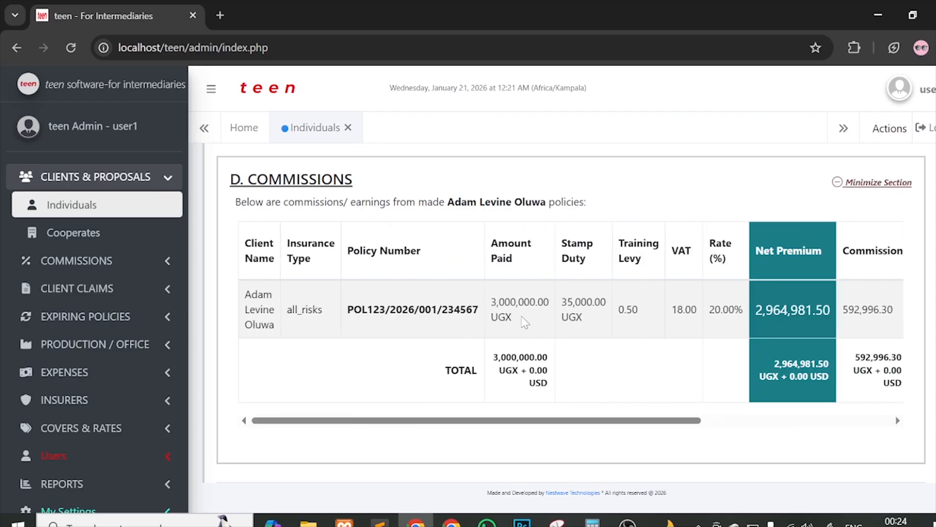
{"action": "scroll", "coordinate": [525, 322], "scroll_direction": "down", "scroll_amount": 5}
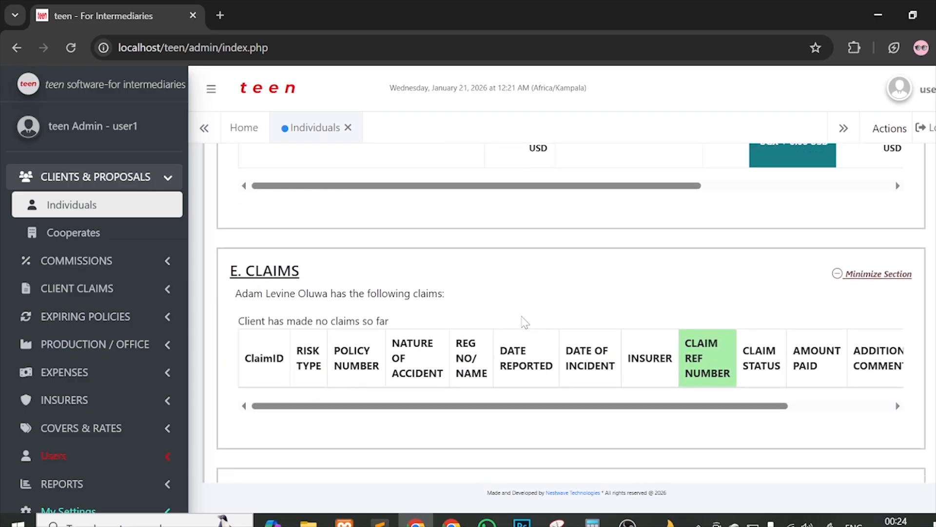
{"action": "left_click", "coordinate": [871, 264]}
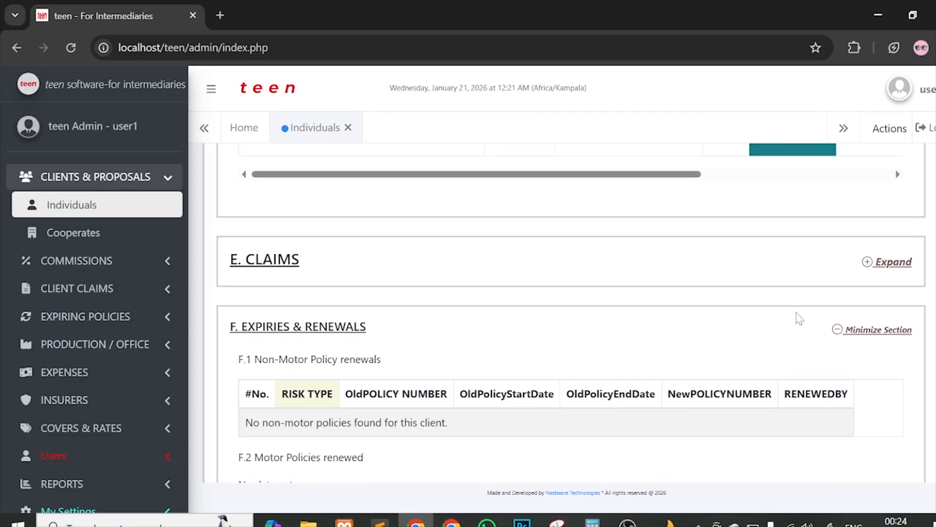
Step: Collapse the expiries and renewals section and, after reviewing the debt summary, the debts records section
{"action": "scroll", "coordinate": [797, 317], "scroll_direction": "down", "scroll_amount": 1}
{"action": "scroll", "coordinate": [430, 299], "scroll_direction": "down", "scroll_amount": 1}
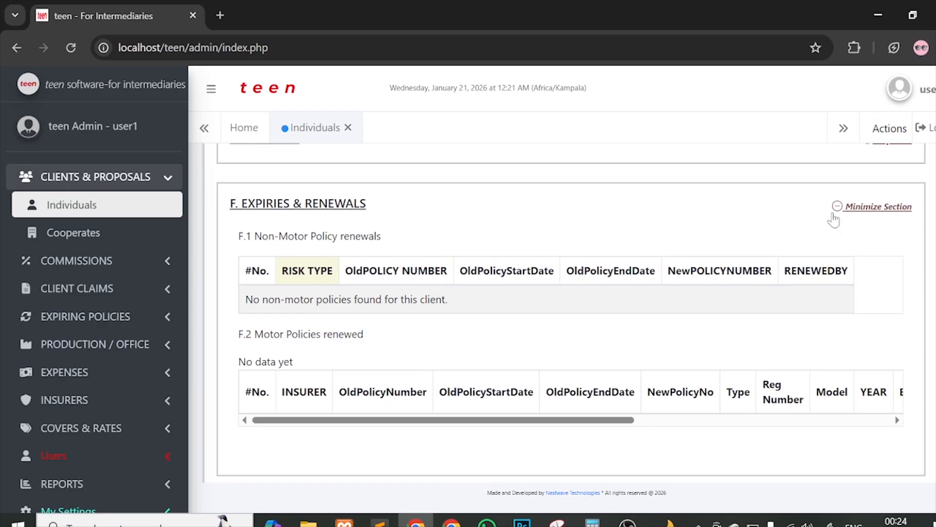
{"action": "left_click", "coordinate": [861, 209]}
{"action": "scroll", "coordinate": [529, 372], "scroll_direction": "down", "scroll_amount": 1}
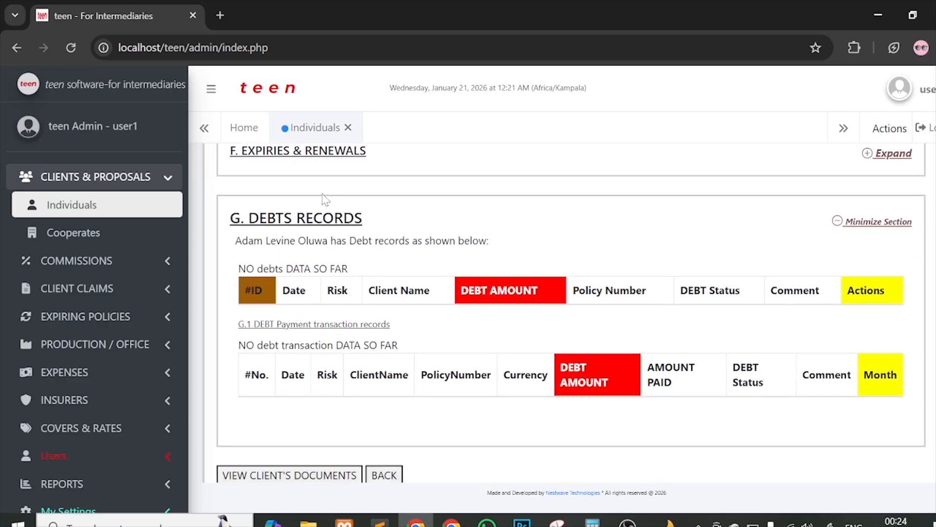
{"action": "left_click_drag", "start_coordinate": [235, 240], "coordinate": [543, 240]}
{"action": "left_click", "coordinate": [827, 229]}
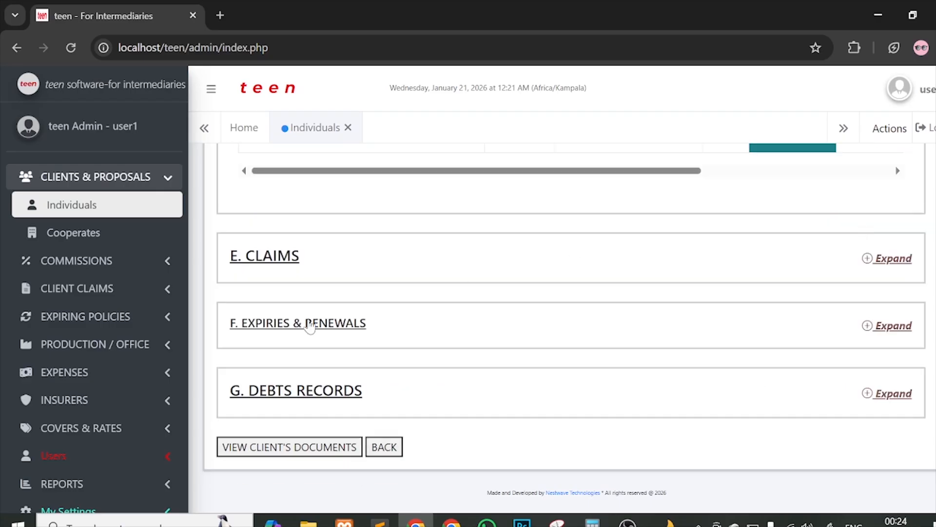
Step: Collapse the commissions section so every record section shows only its heading
{"action": "scroll", "coordinate": [496, 307], "scroll_direction": "up", "scroll_amount": 10}
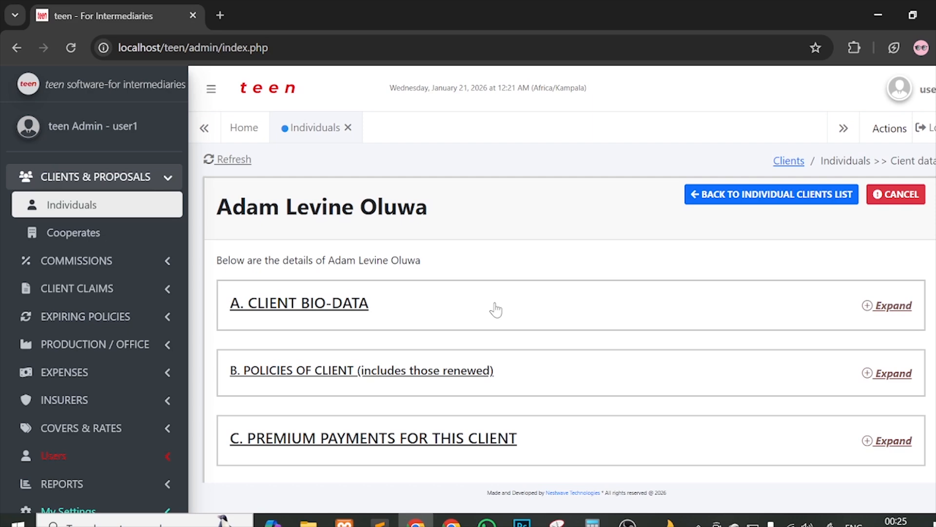
{"action": "scroll", "coordinate": [636, 324], "scroll_direction": "down", "scroll_amount": 6}
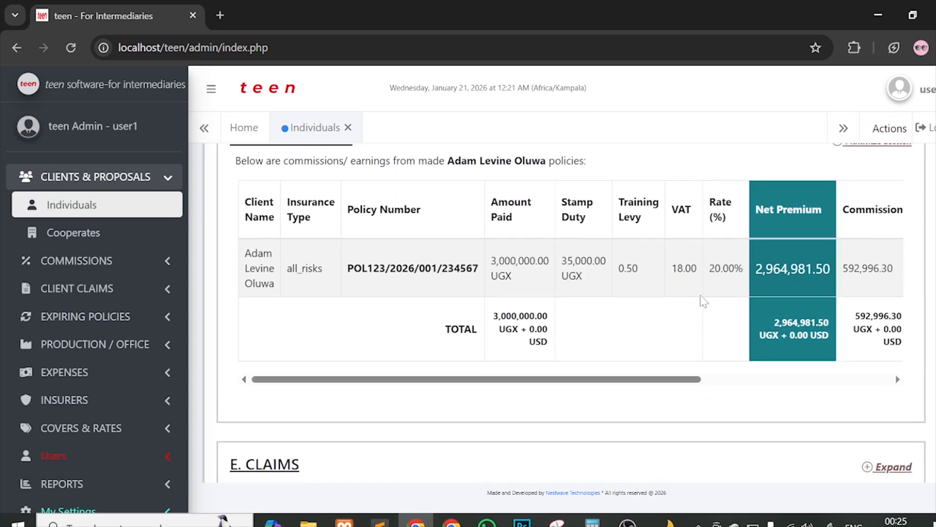
{"action": "scroll", "coordinate": [701, 297], "scroll_direction": "up", "scroll_amount": 1}
{"action": "left_click", "coordinate": [887, 207]}
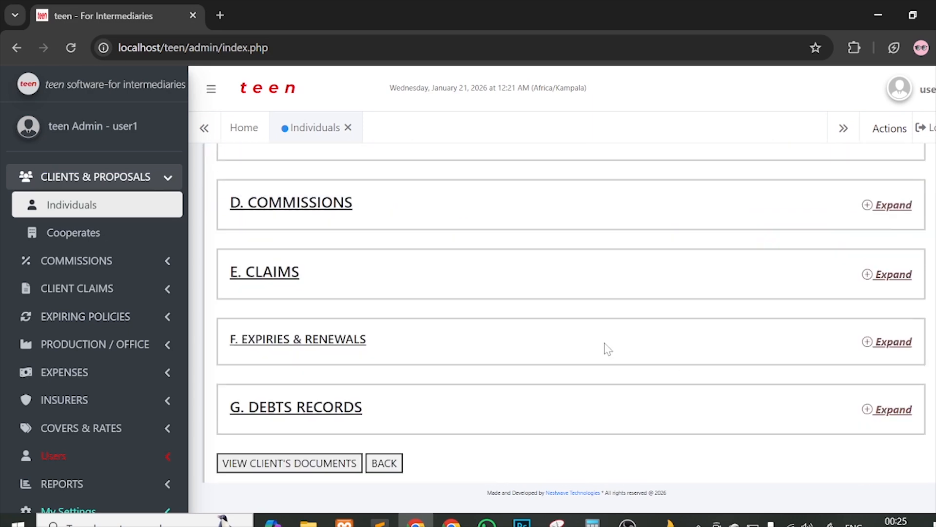
{"action": "scroll", "coordinate": [606, 347], "scroll_direction": "down", "scroll_amount": 1}
{"action": "scroll", "coordinate": [365, 385], "scroll_direction": "up", "scroll_amount": 5}
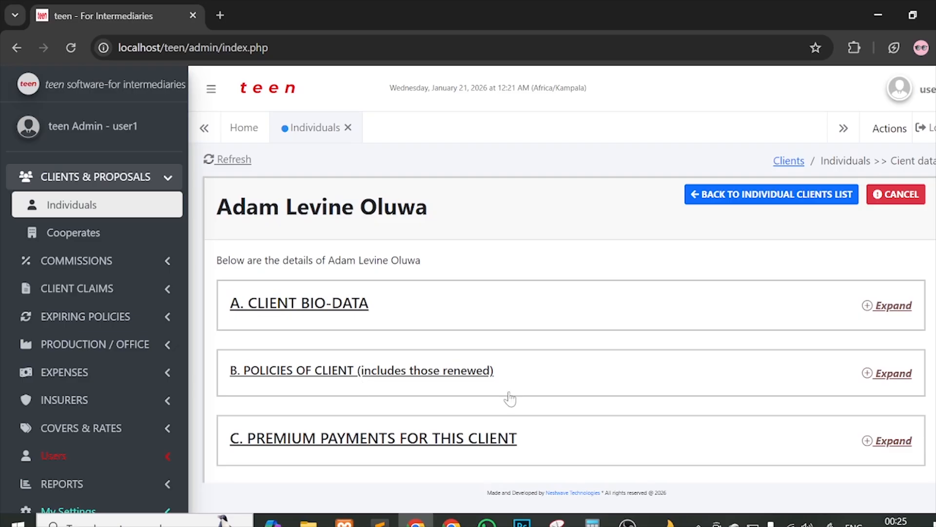
{"action": "scroll", "coordinate": [508, 397], "scroll_direction": "down", "scroll_amount": 1}
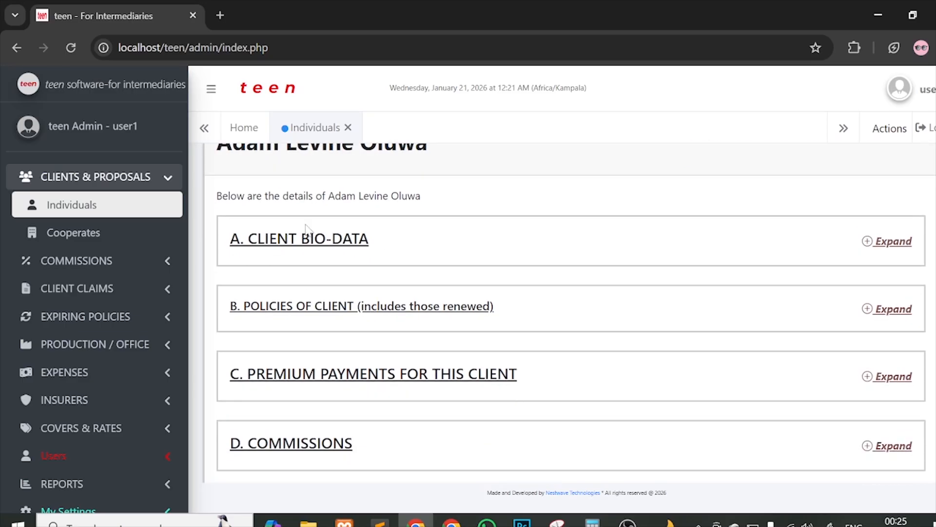
Step: Expand A. Client Bio-Data to review it, then fold it back and scan the collapsed sections
{"action": "left_click", "coordinate": [367, 241]}
{"action": "scroll", "coordinate": [385, 253], "scroll_direction": "down", "scroll_amount": 1}
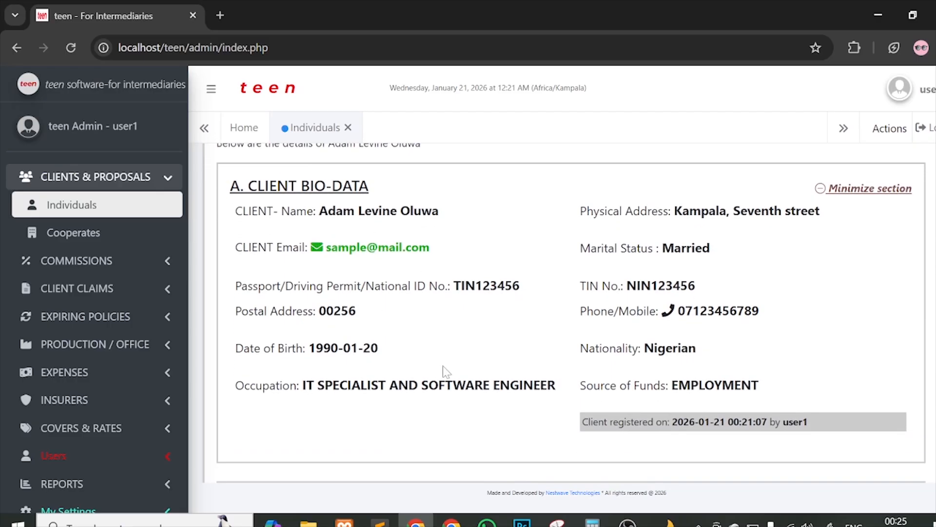
{"action": "left_click", "coordinate": [892, 200]}
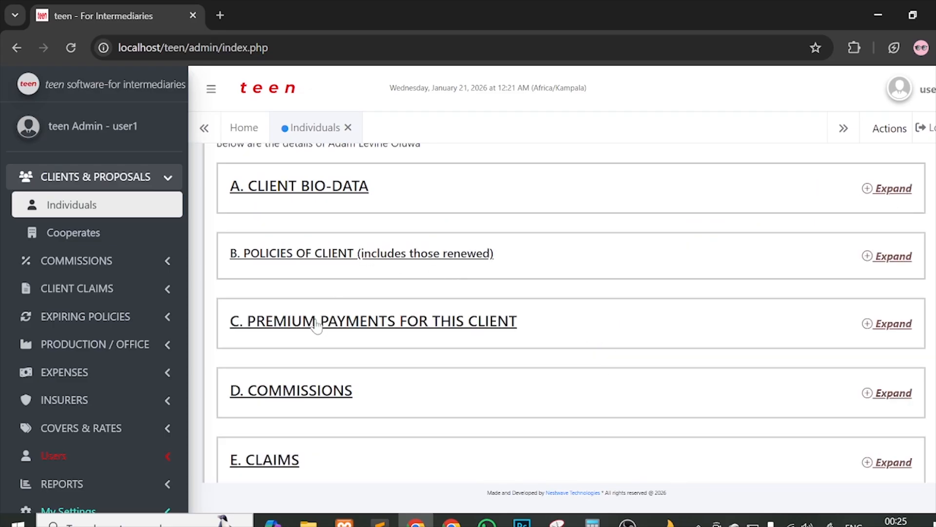
{"action": "scroll", "coordinate": [307, 373], "scroll_direction": "down", "scroll_amount": 1}
{"action": "scroll", "coordinate": [308, 379], "scroll_direction": "down", "scroll_amount": 3}
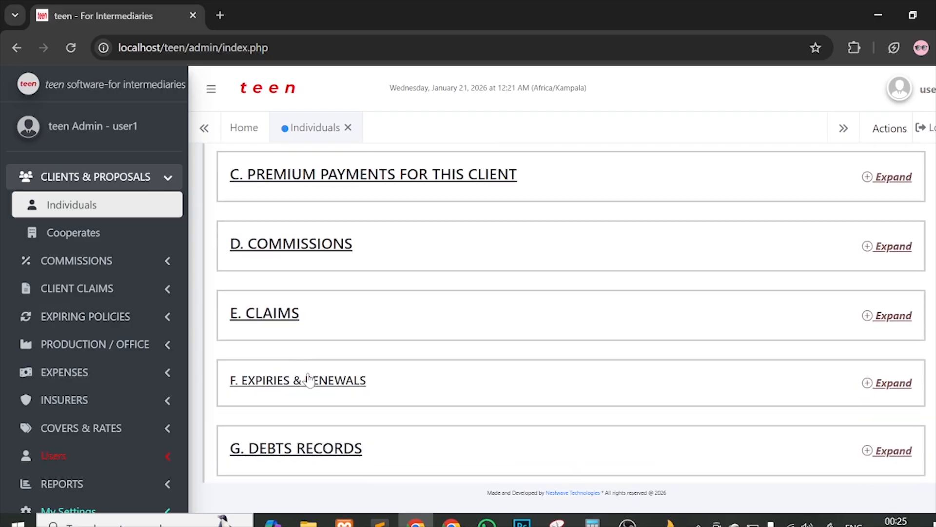
{"action": "scroll", "coordinate": [398, 385], "scroll_direction": "down", "scroll_amount": 1}
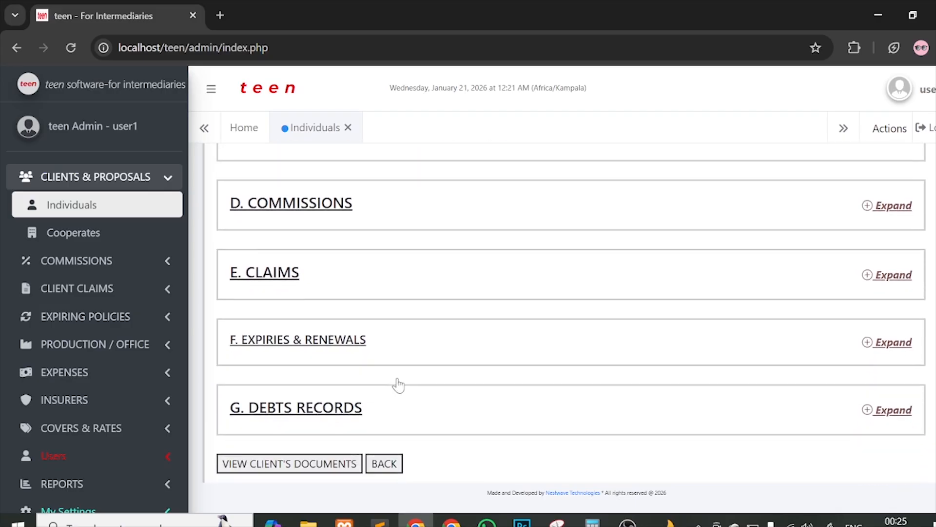
{"action": "scroll", "coordinate": [398, 385], "scroll_direction": "down", "scroll_amount": 1}
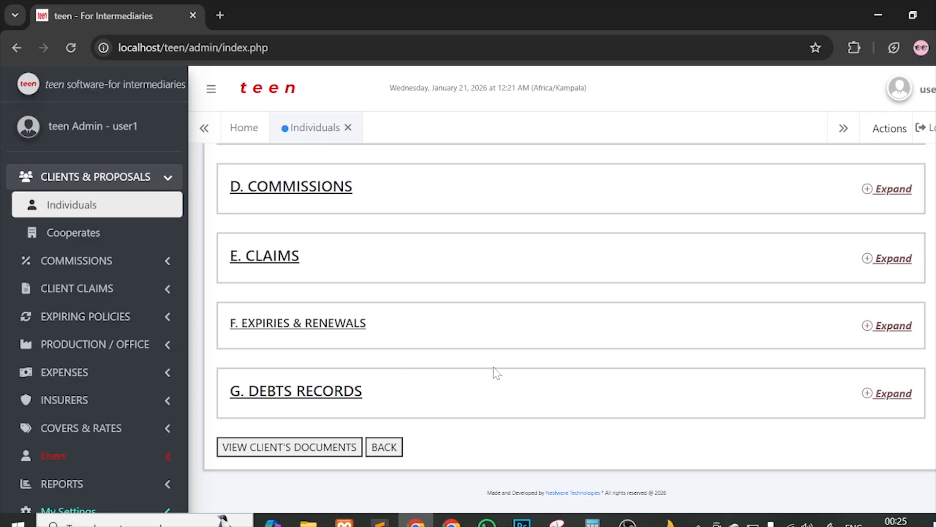
{"action": "scroll", "coordinate": [495, 372], "scroll_direction": "up", "scroll_amount": 5}
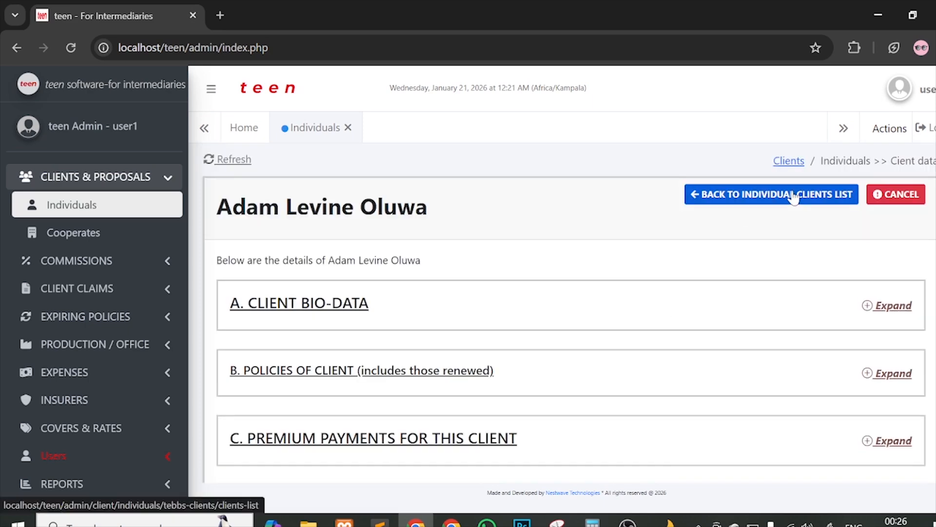
Step: Return to the Individual Clients list and scroll its table sideways to review the single client's columns
{"action": "left_click", "coordinate": [793, 194]}
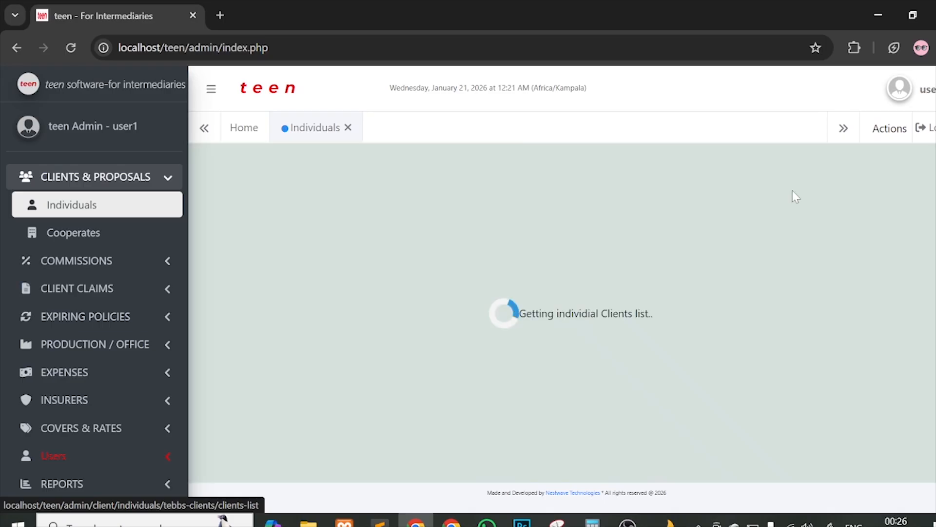
{"action": "scroll", "coordinate": [517, 293], "scroll_direction": "down", "scroll_amount": 3}
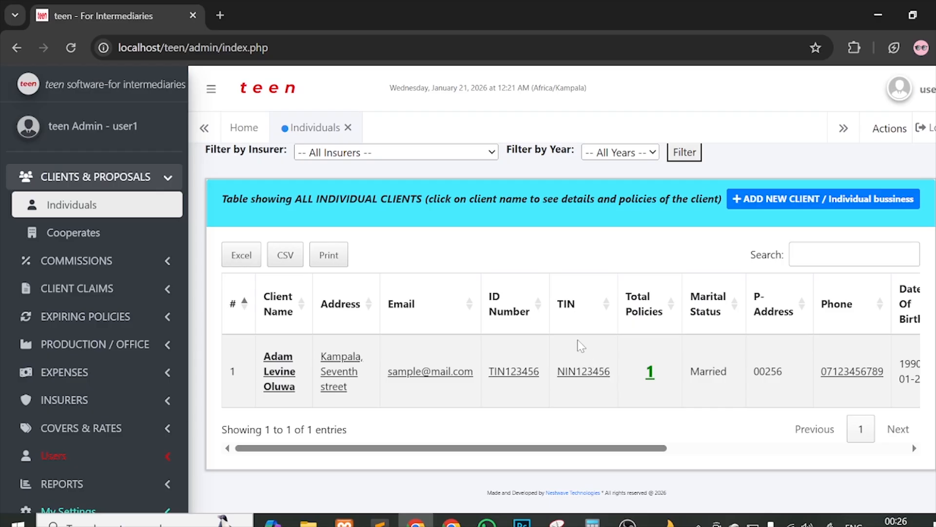
{"action": "scroll", "coordinate": [672, 362], "scroll_direction": "right", "scroll_amount": 8}
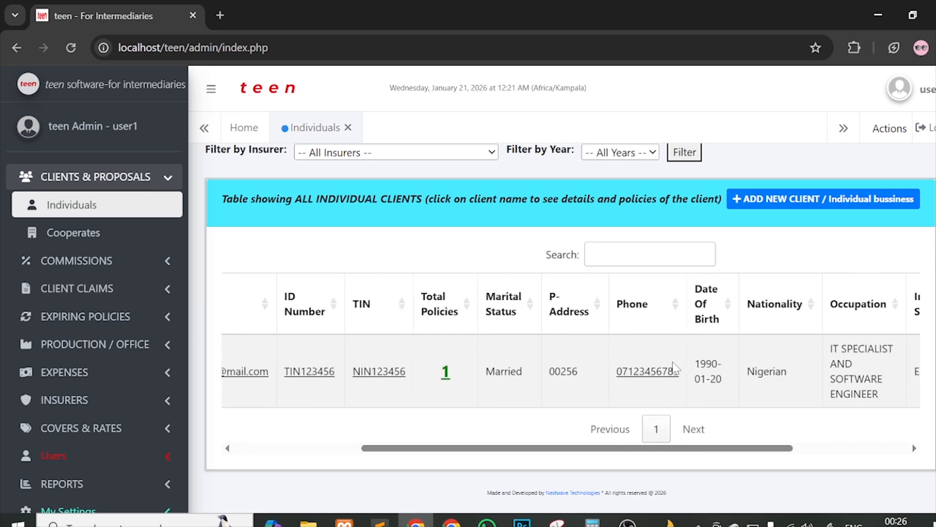
{"action": "scroll", "coordinate": [585, 371], "scroll_direction": "left", "scroll_amount": 8}
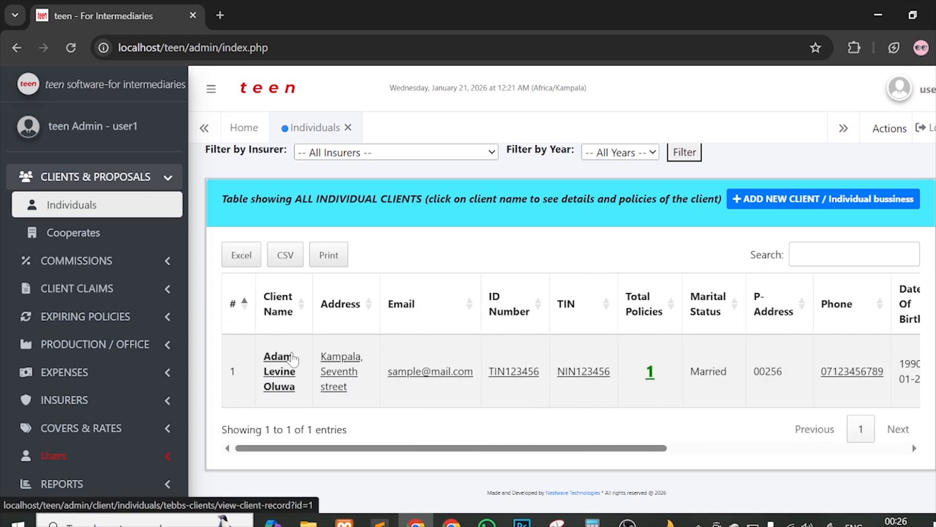
{"action": "scroll", "coordinate": [580, 336], "scroll_direction": "up", "scroll_amount": 3}
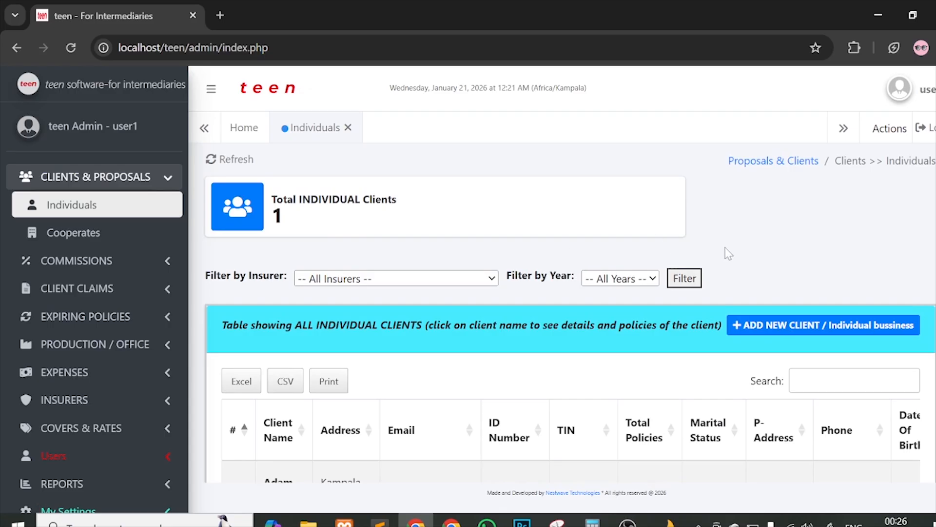
Step: Open the Cooperates clients page and highlight its 'No corperate clients found' message
{"action": "left_click", "coordinate": [158, 235]}
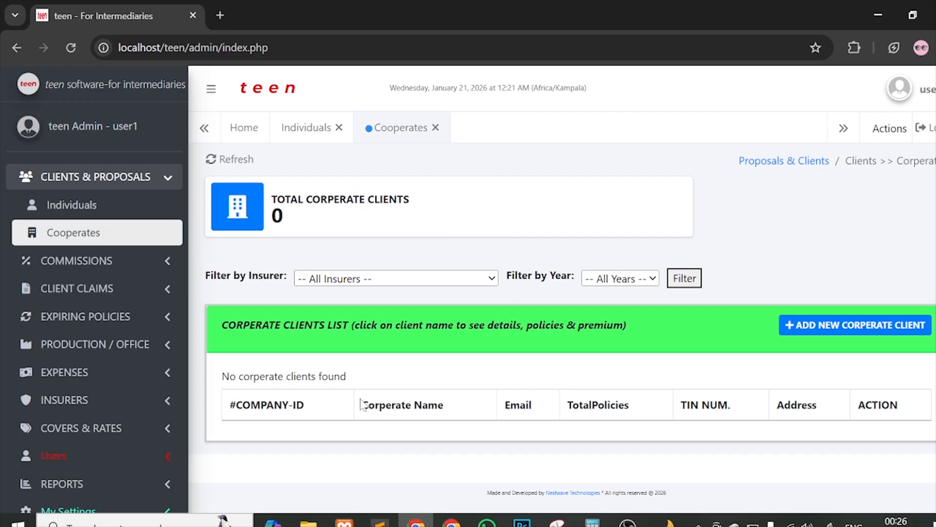
{"action": "left_click_drag", "start_coordinate": [238, 376], "coordinate": [373, 373]}
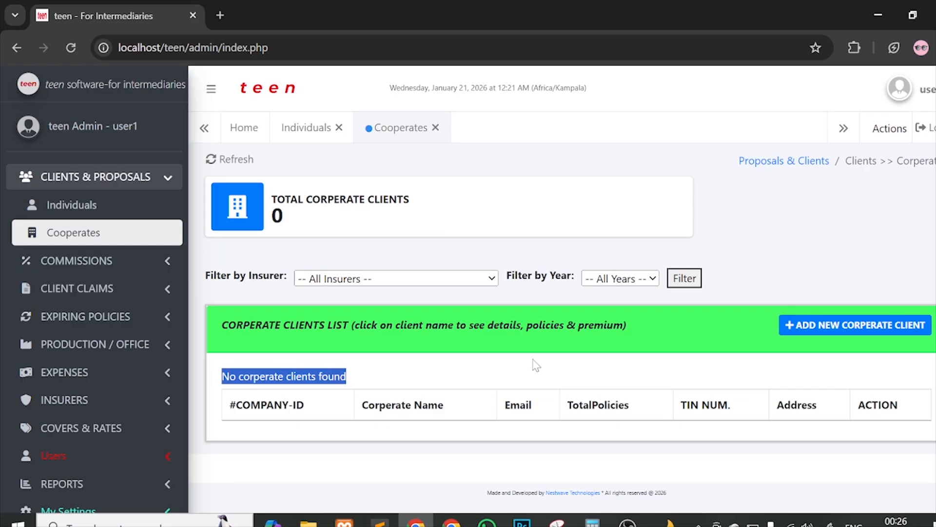
Step: Start a new corporate client named NESTWAVE Technologies & Consults and enter its physical address
{"action": "left_click", "coordinate": [829, 326]}
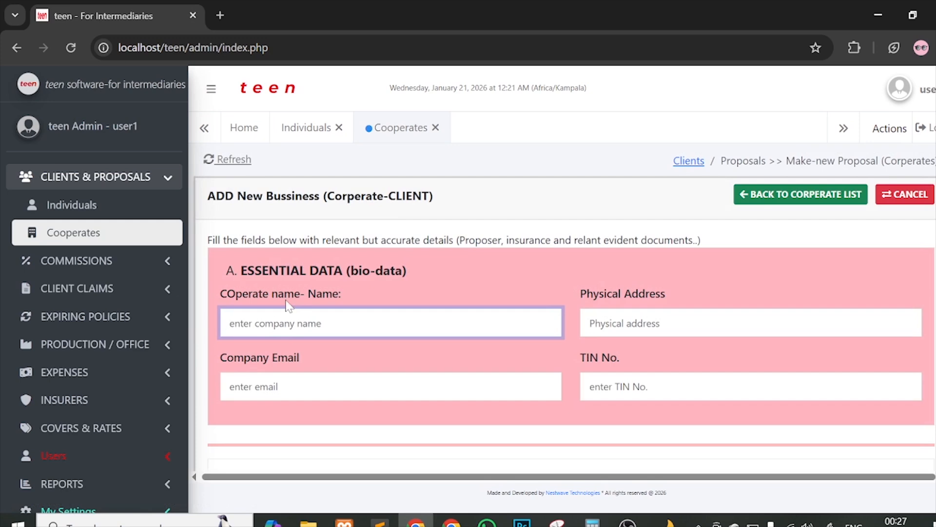
{"action": "scroll", "coordinate": [287, 305], "scroll_direction": "down", "scroll_amount": 1}
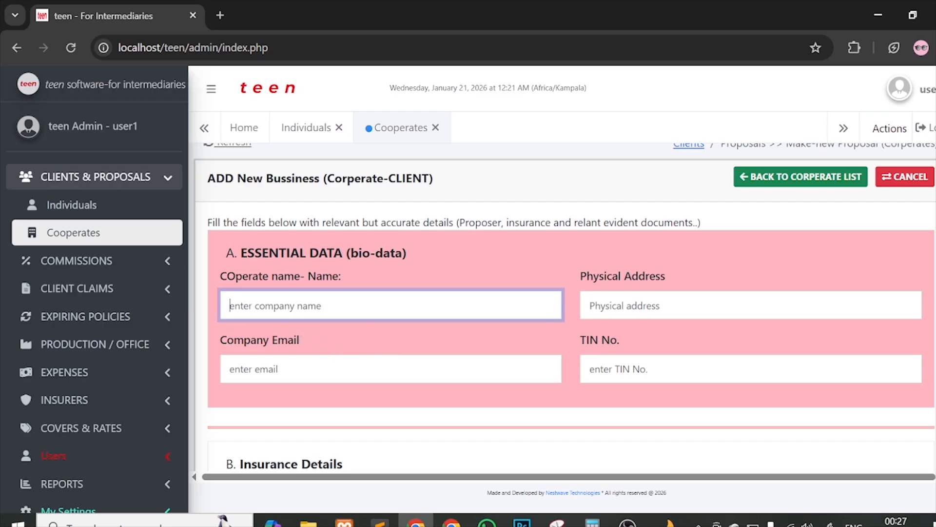
{"action": "type", "text": "NESTWAVE"}
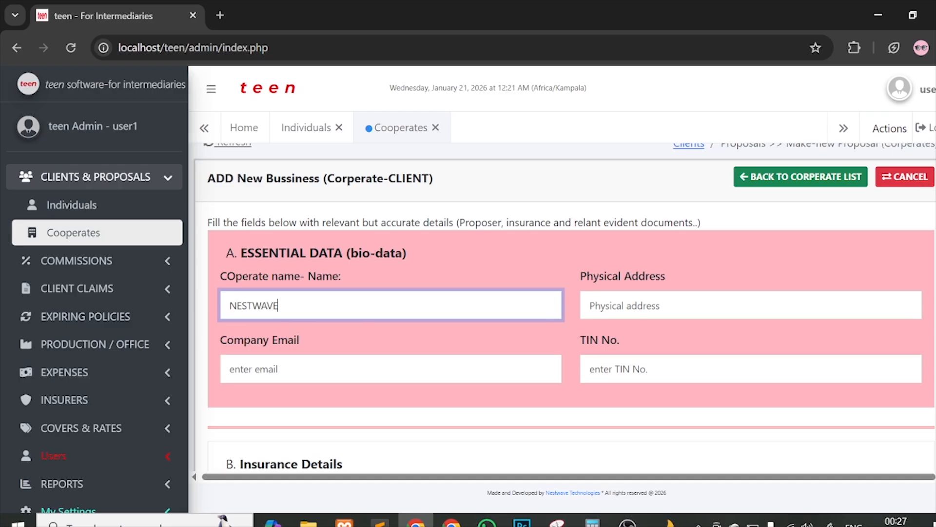
{"action": "type", "text": " tTech nologies & Consul"}
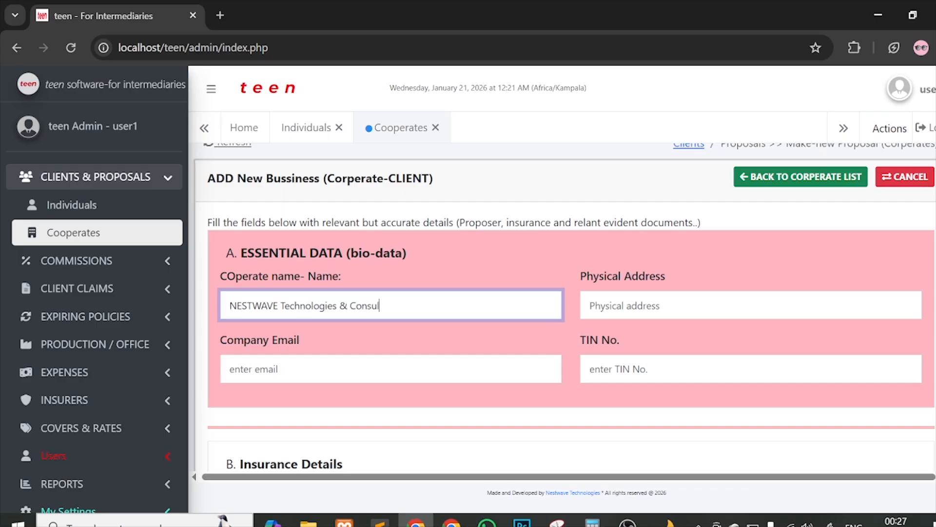
{"action": "type", "text": "ts"}
{"action": "left_click", "coordinate": [712, 303]}
{"action": "type", "text": "Sou"}
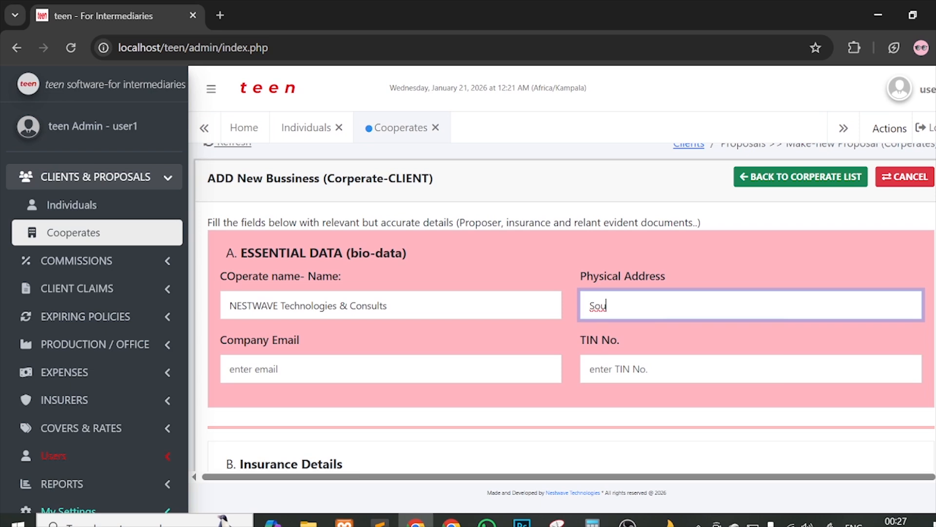
{"action": "type", "text": "th Africa,"}
{"action": "type", "text": "Street ABCD"}
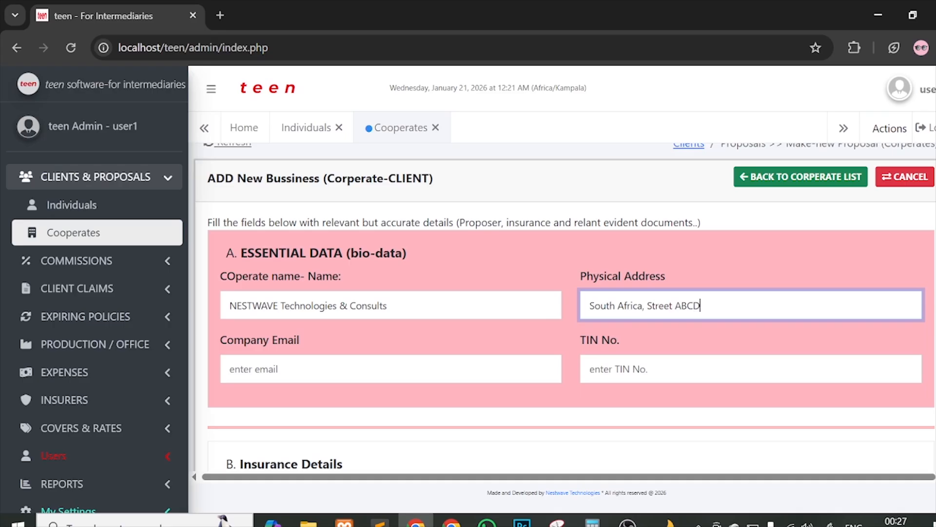
{"action": "type", "text": "E 2"}
Step: Fill in the company e-mail address and the TIN number
{"action": "left_click", "coordinate": [390, 370]}
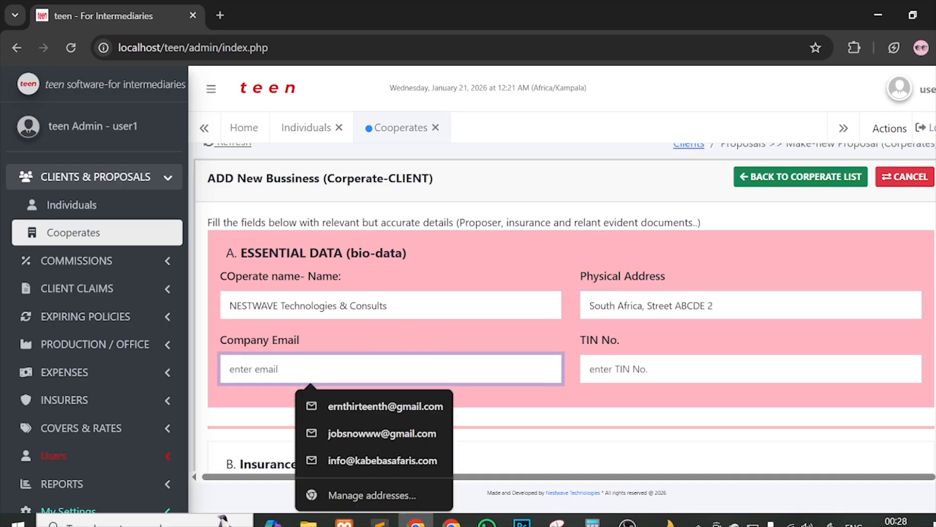
{"action": "type", "text": "cope"}
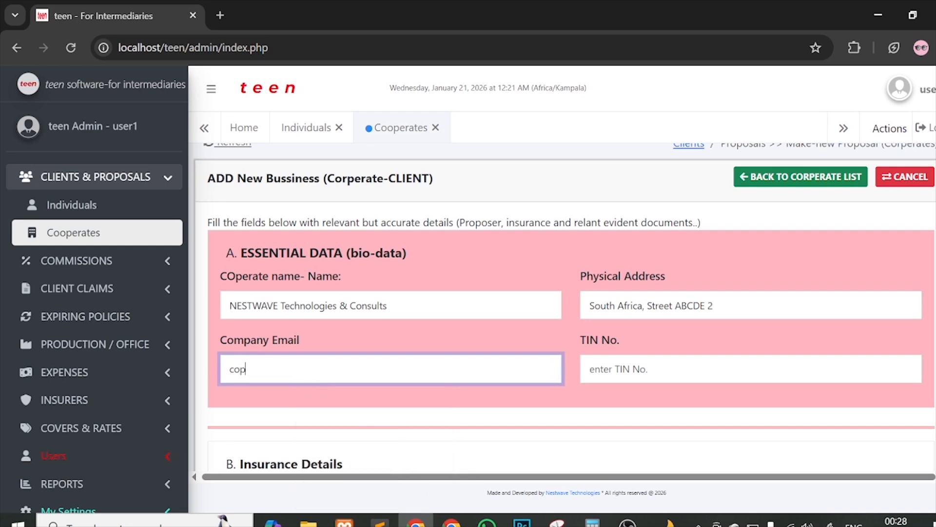
{"action": "key", "text": "BackSpace"}
{"action": "type", "text": "mpany@mai."}
{"action": "key", "text": "BackSpace"}
{"action": "type", "text": "l.com"}
{"action": "scroll", "coordinate": [602, 297], "scroll_direction": "down", "scroll_amount": 2}
{"action": "left_click", "coordinate": [601, 277]}
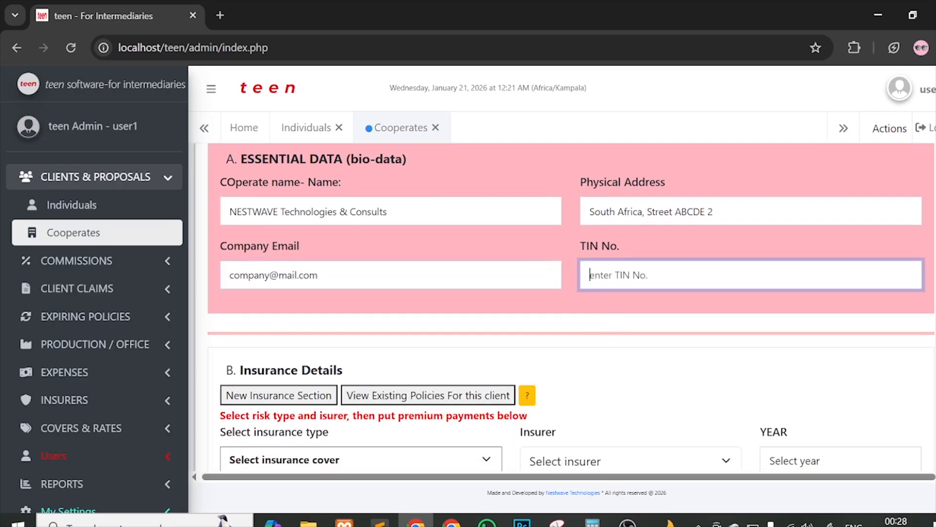
{"action": "type", "text": "TIN123467"}
Step: Check NESTWAVE's existing policies, then return to the new insurance entry on the Cooperates form
{"action": "scroll", "coordinate": [536, 234], "scroll_direction": "down", "scroll_amount": 2}
{"action": "scroll", "coordinate": [472, 238], "scroll_direction": "down", "scroll_amount": 2}
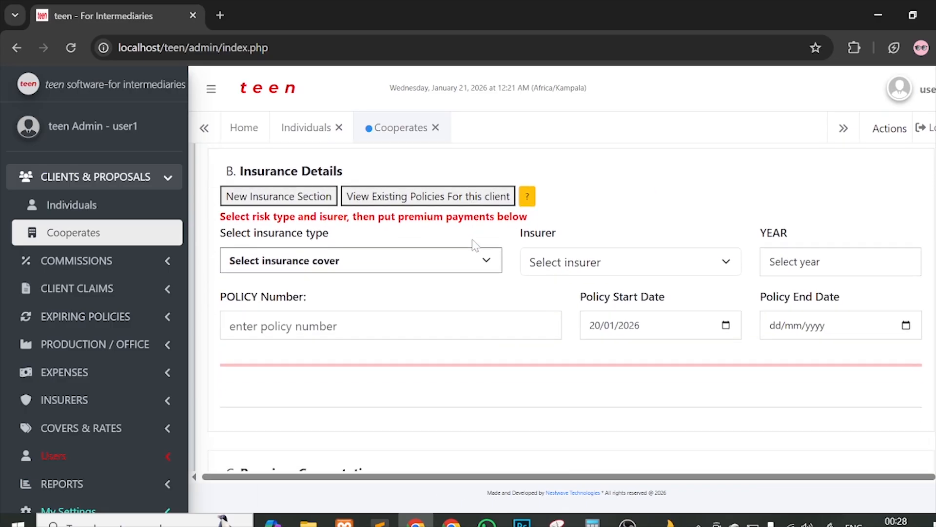
{"action": "left_click", "coordinate": [395, 199]}
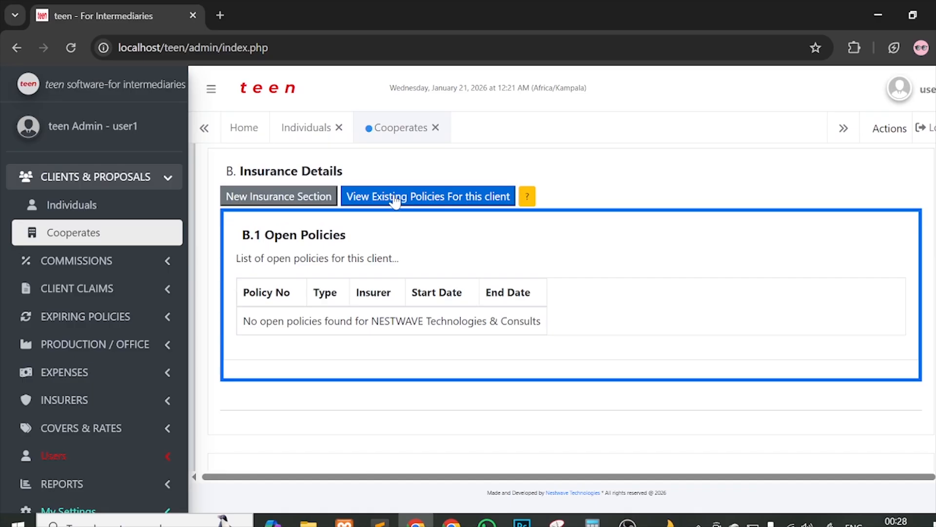
{"action": "left_click", "coordinate": [312, 200]}
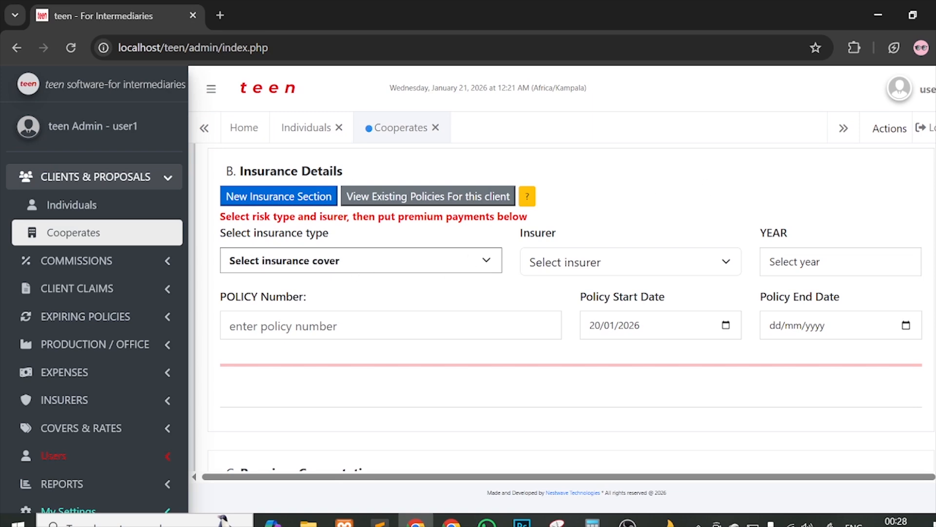
{"action": "left_click", "coordinate": [307, 127]}
{"action": "left_click", "coordinate": [398, 128]}
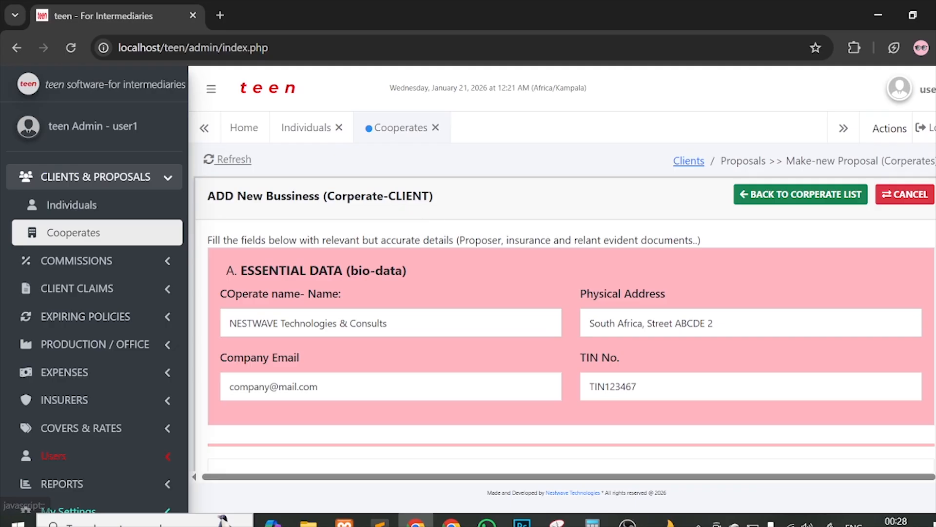
{"action": "scroll", "coordinate": [561, 303], "scroll_direction": "down", "scroll_amount": 6}
Step: Choose Group life cover with APA Insurance (Uganda) Limited for policy year 2026
{"action": "left_click", "coordinate": [412, 242]}
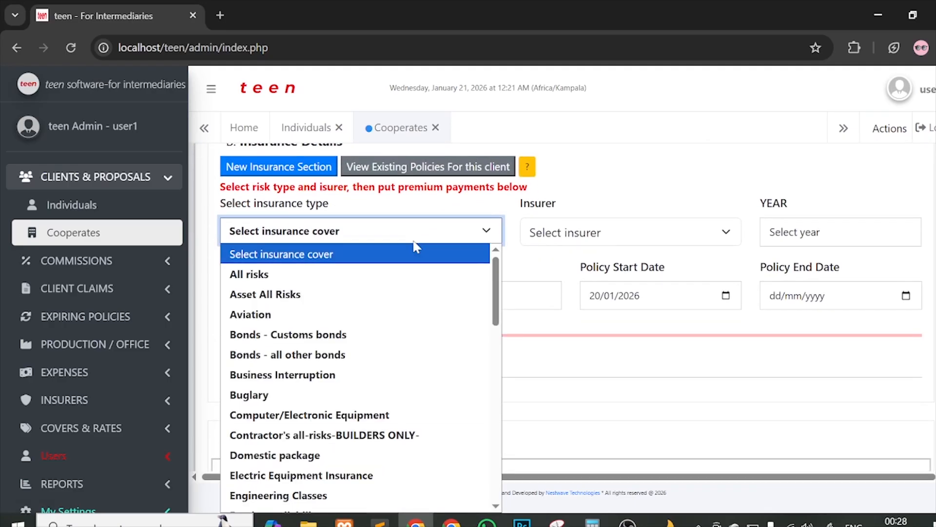
{"action": "scroll", "coordinate": [371, 347], "scroll_direction": "down", "scroll_amount": 5}
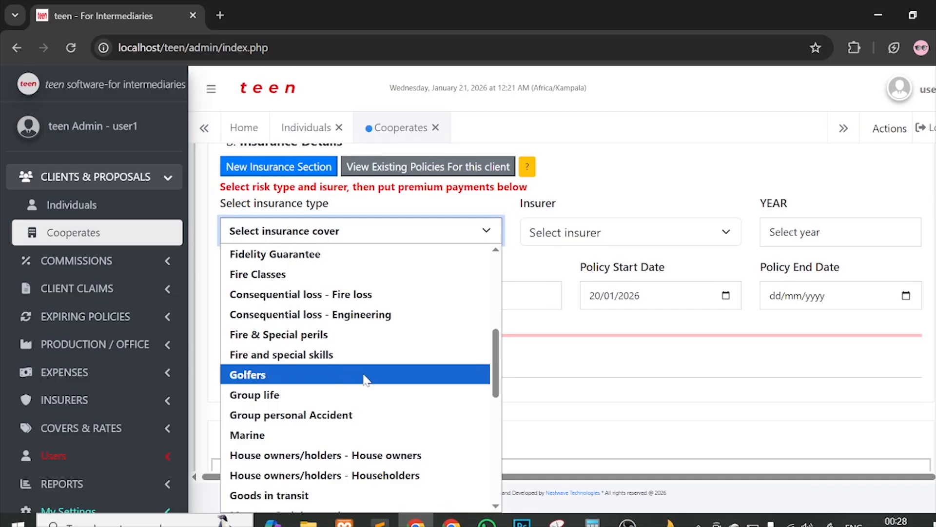
{"action": "left_click", "coordinate": [339, 395]}
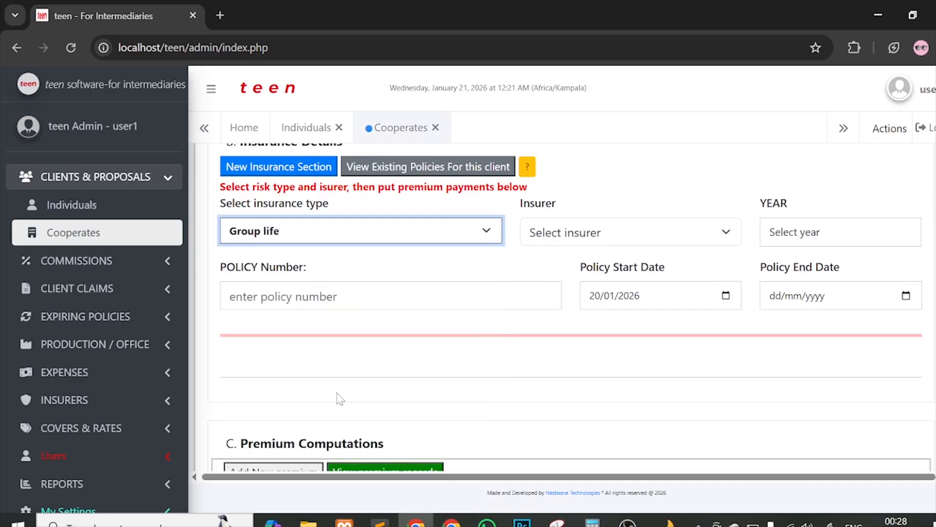
{"action": "left_click", "coordinate": [541, 239]}
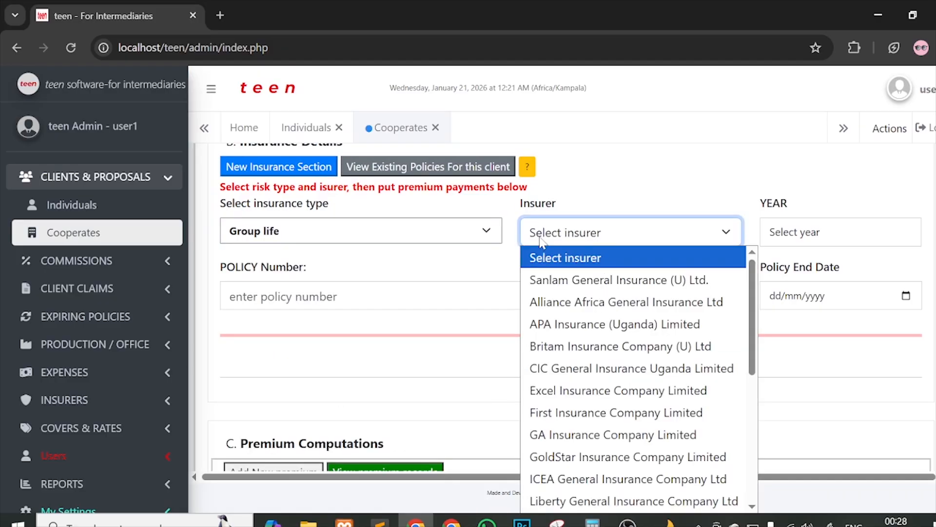
{"action": "left_click", "coordinate": [565, 325]}
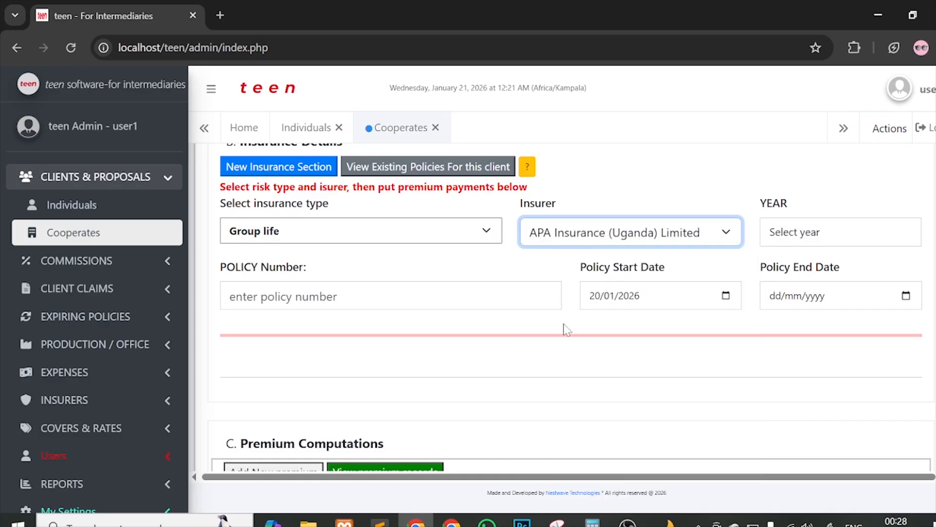
{"action": "left_click", "coordinate": [808, 239]}
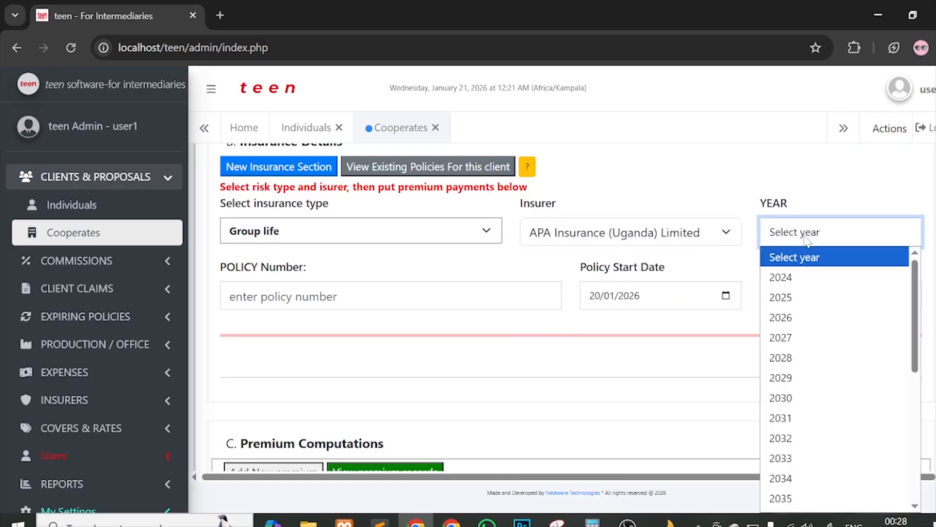
{"action": "left_click", "coordinate": [783, 314]}
Step: Enter the policy number and the policy end date 19/01/2026
{"action": "left_click", "coordinate": [339, 298]}
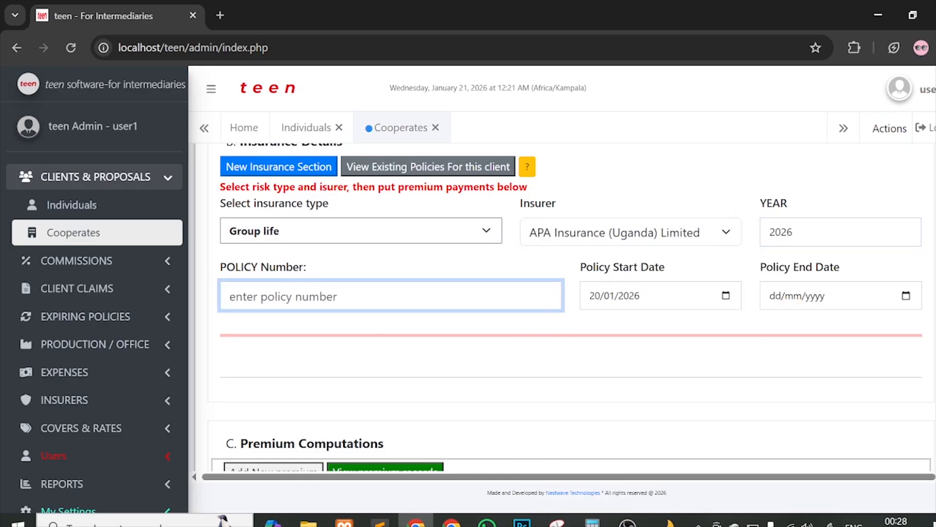
{"action": "type", "text": "POL23"}
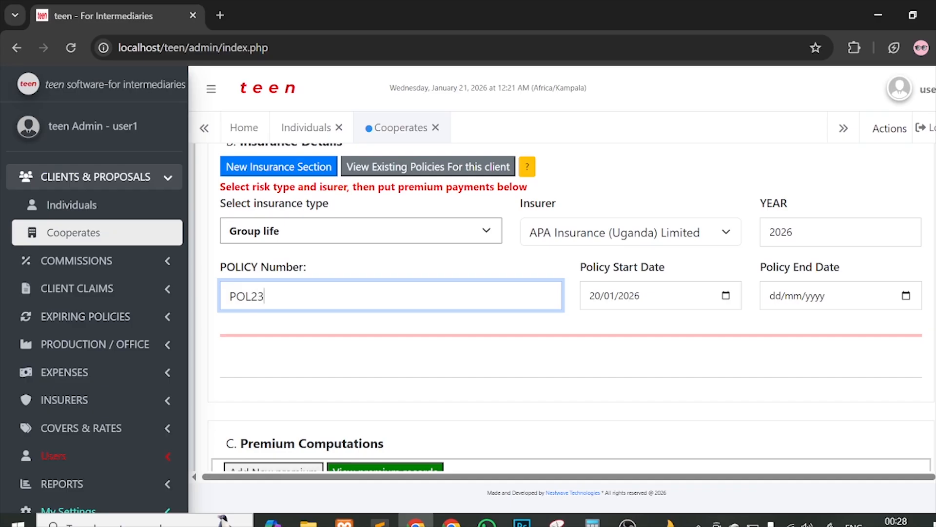
{"action": "type", "text": "45/00003"}
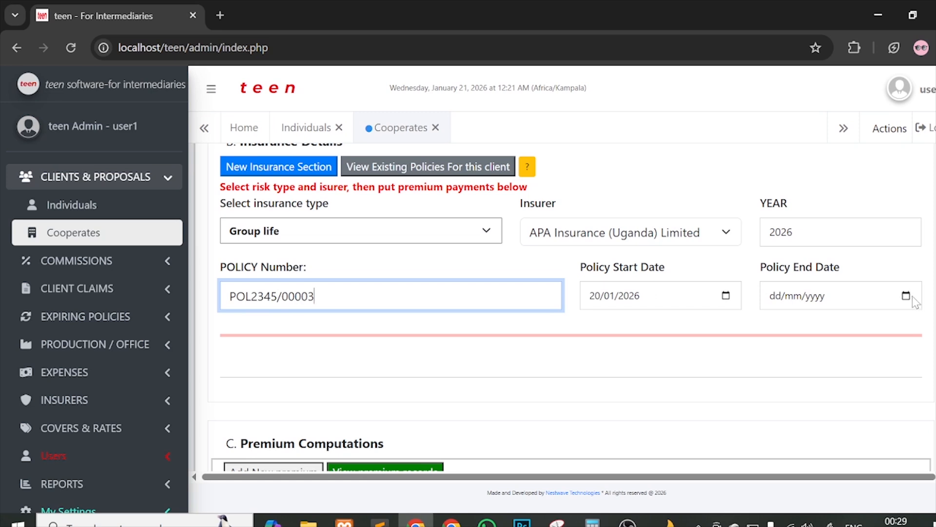
{"action": "left_click", "coordinate": [769, 297]}
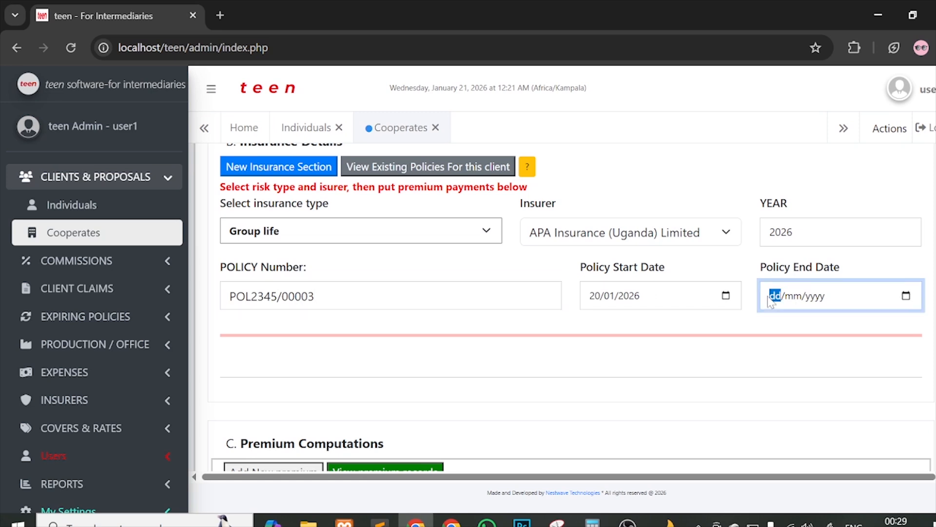
{"action": "type", "text": "19"}
{"action": "type", "text": "01"}
{"action": "type", "text": "2026"}
Step: Link the premium row to the new policy, in USD with a 4,000 expected premium
{"action": "scroll", "coordinate": [675, 345], "scroll_direction": "down", "scroll_amount": 5}
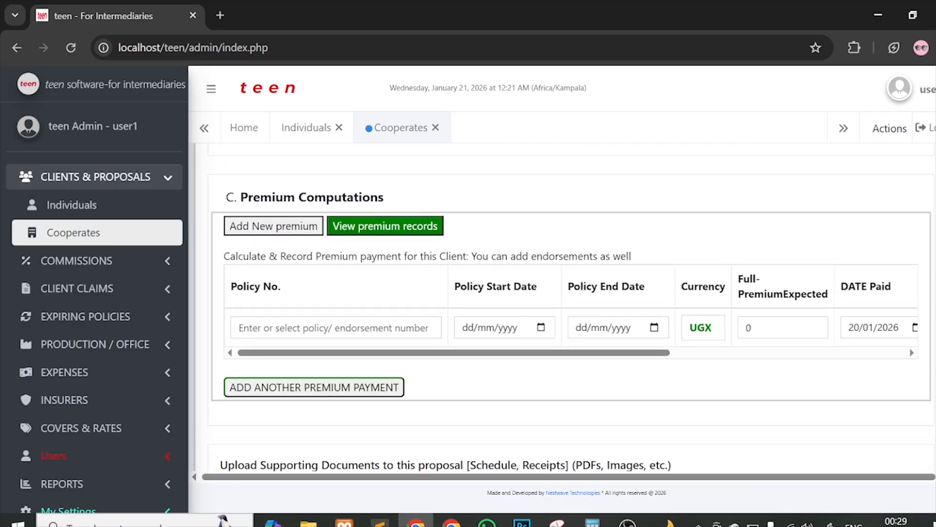
{"action": "left_click", "coordinate": [336, 327]}
{"action": "left_click", "coordinate": [376, 361]}
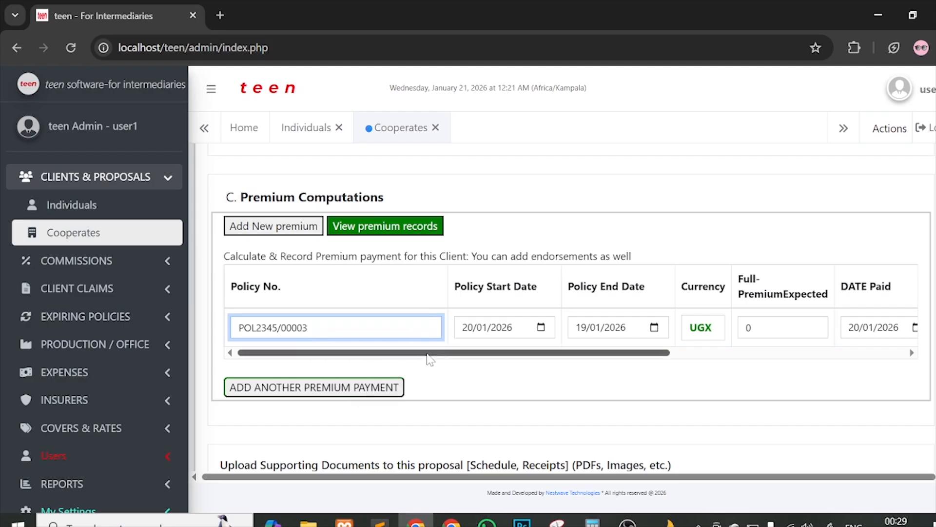
{"action": "left_click_drag", "start_coordinate": [433, 352], "coordinate": [478, 353]}
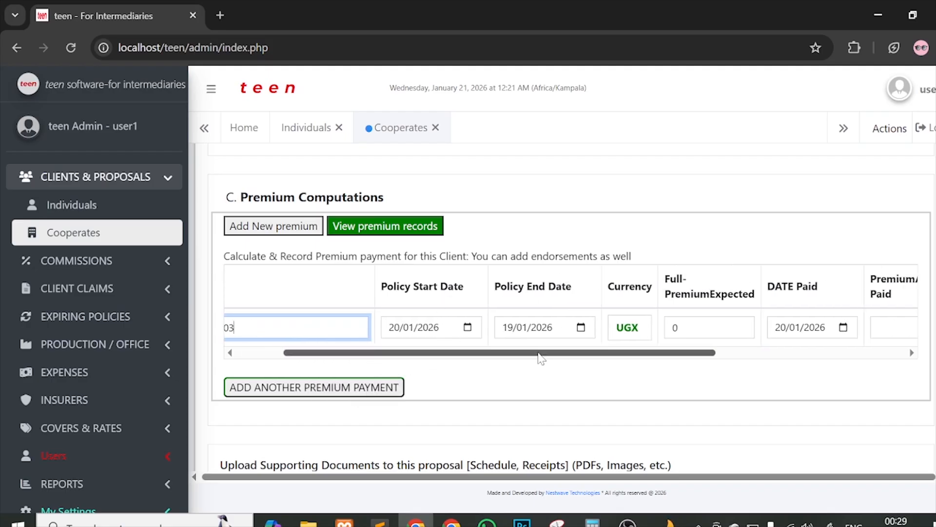
{"action": "left_click_drag", "start_coordinate": [540, 358], "coordinate": [588, 357]}
{"action": "left_click", "coordinate": [548, 328]}
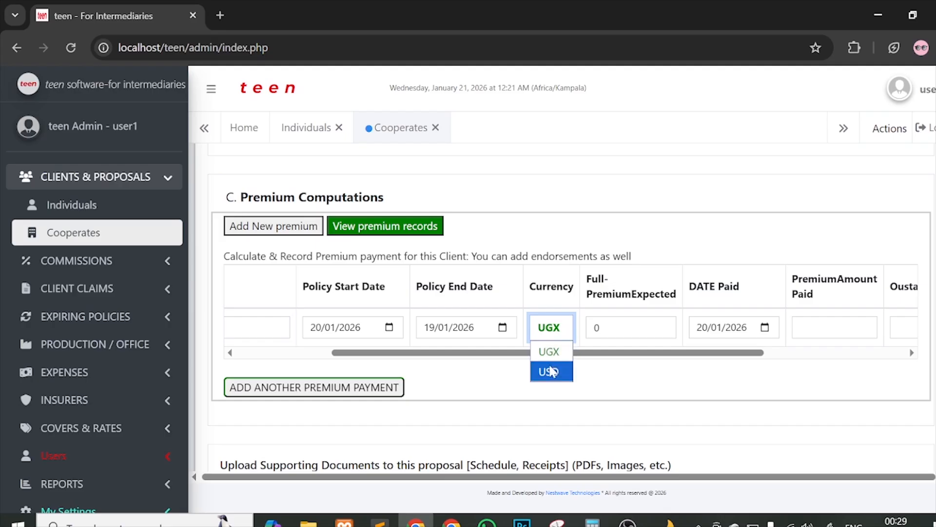
{"action": "left_click", "coordinate": [551, 372]}
{"action": "key", "text": "Tab"}
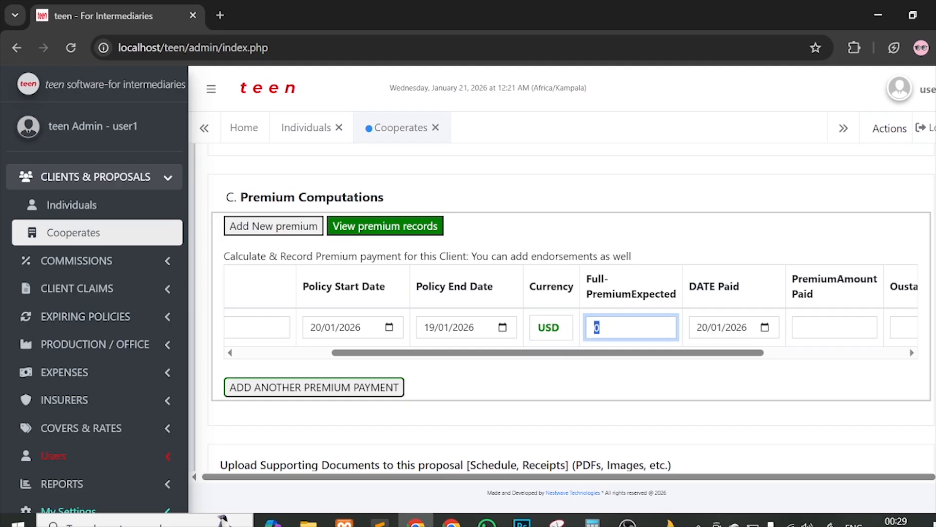
{"action": "type", "text": "40000"}
{"action": "key", "text": "BackSpace"}
{"action": "left_click_drag", "start_coordinate": [606, 352], "coordinate": [664, 352]}
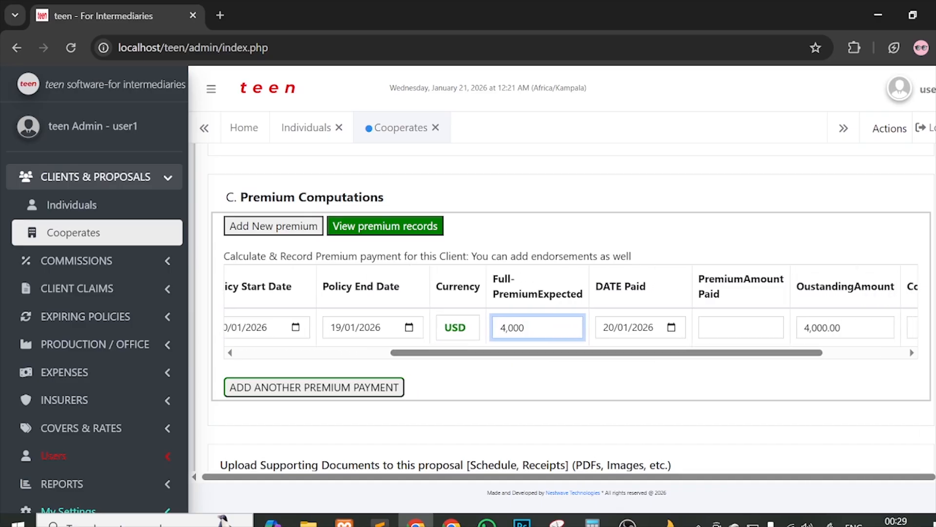
Step: Record 4,000 paid and add the payment comment NO DEBTS
{"action": "left_click", "coordinate": [741, 327]}
{"action": "type", "text": "4000"}
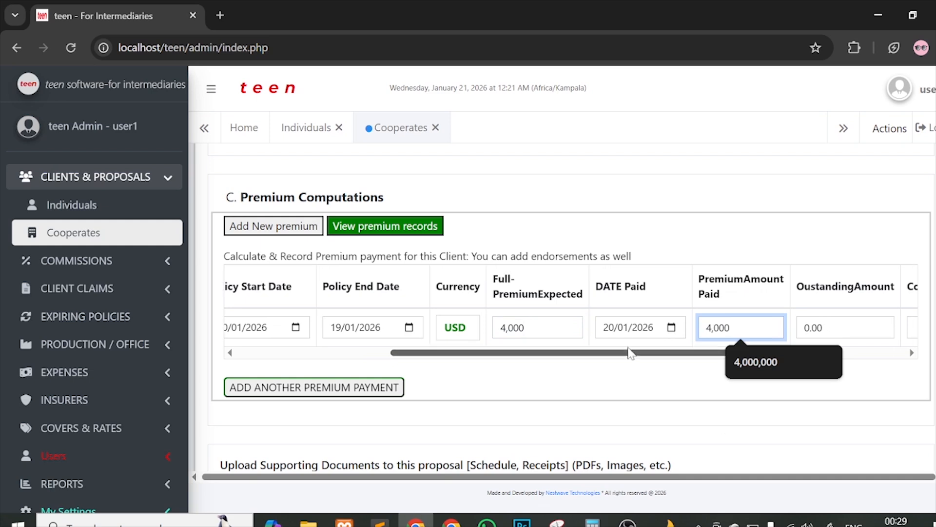
{"action": "left_click_drag", "start_coordinate": [629, 352], "coordinate": [717, 351]}
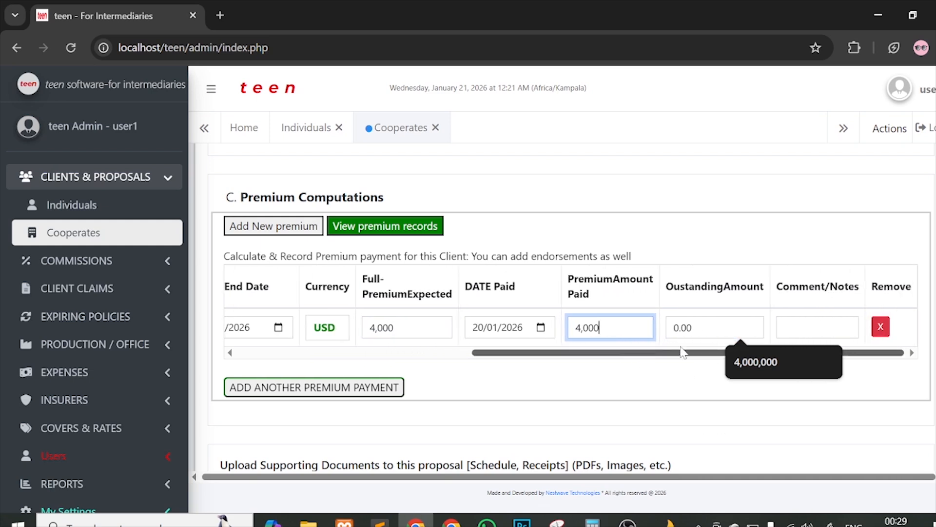
{"action": "left_click", "coordinate": [837, 326]}
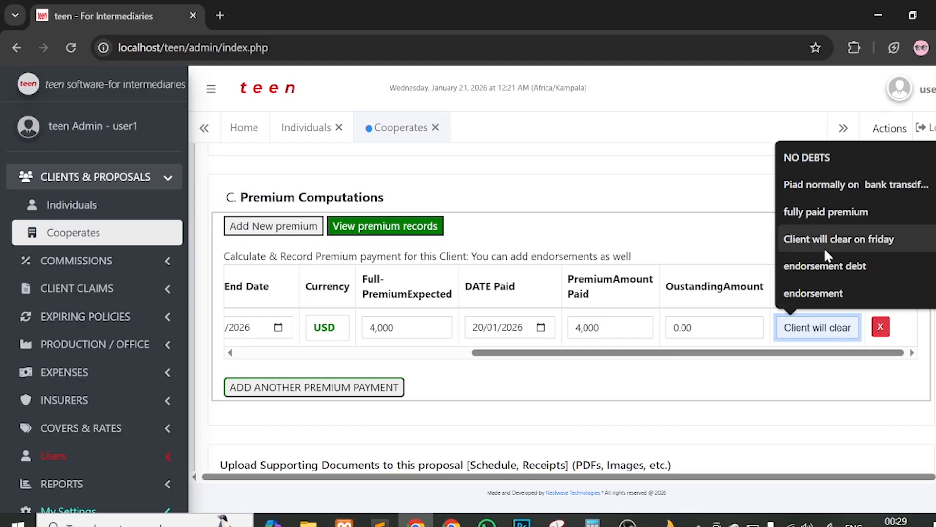
{"action": "left_click", "coordinate": [801, 159]}
{"action": "scroll", "coordinate": [768, 190], "scroll_direction": "down", "scroll_amount": 3}
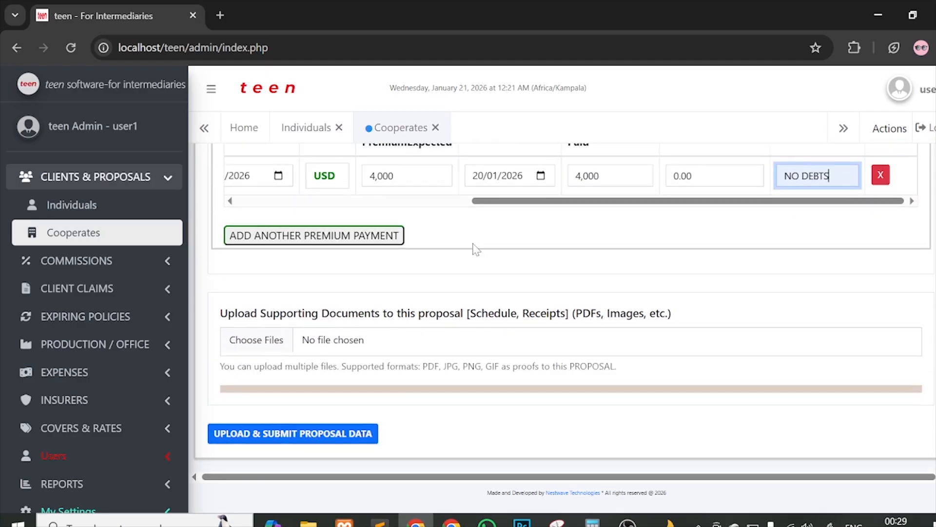
{"action": "scroll", "coordinate": [476, 249], "scroll_direction": "up", "scroll_amount": 6}
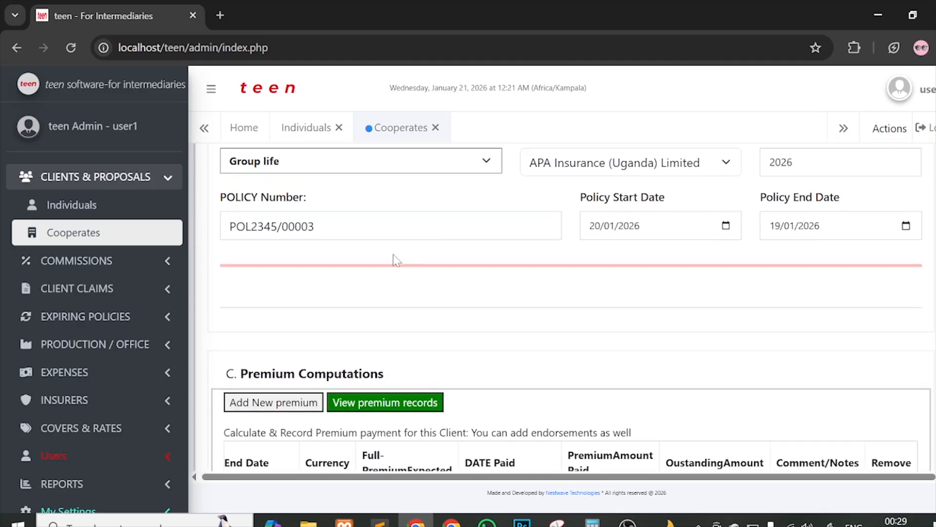
Step: Attach client-sample-document-teen.pdf, submit the proposal and acknowledge the confirmation alert
{"action": "scroll", "coordinate": [393, 254], "scroll_direction": "down", "scroll_amount": 6}
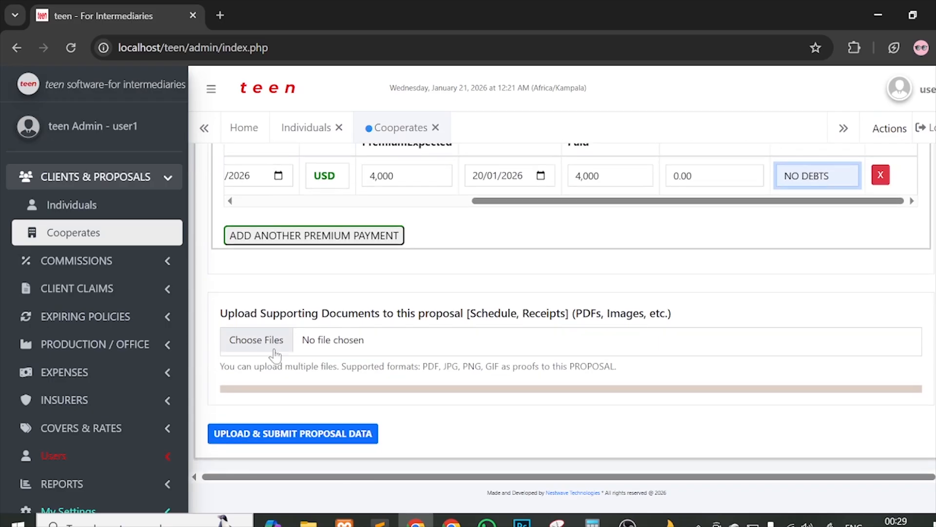
{"action": "left_click", "coordinate": [275, 350]}
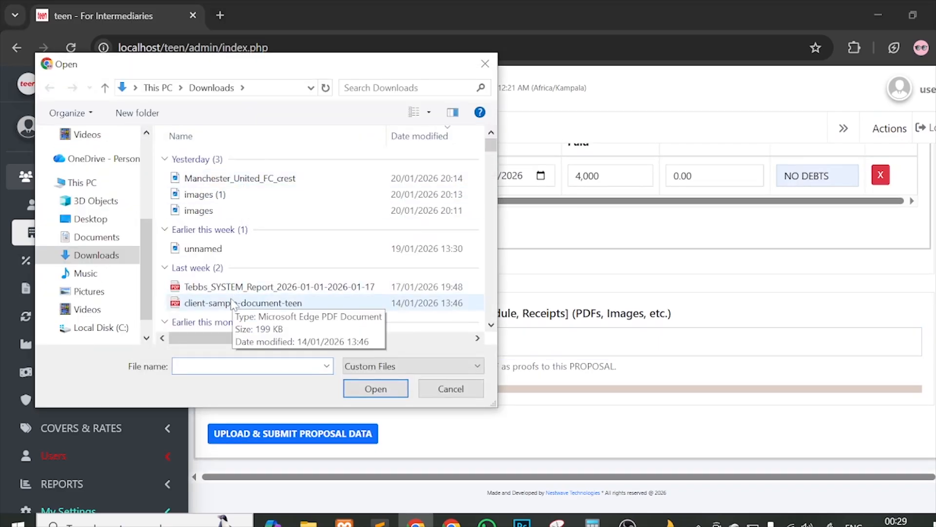
{"action": "double_click", "coordinate": [232, 303]}
{"action": "scroll", "coordinate": [332, 352], "scroll_direction": "down", "scroll_amount": 1}
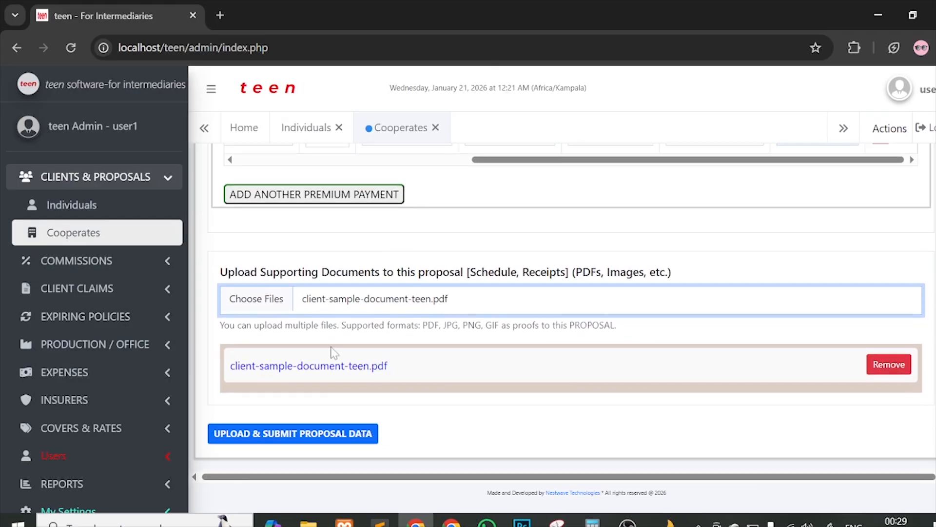
{"action": "left_click", "coordinate": [292, 432]}
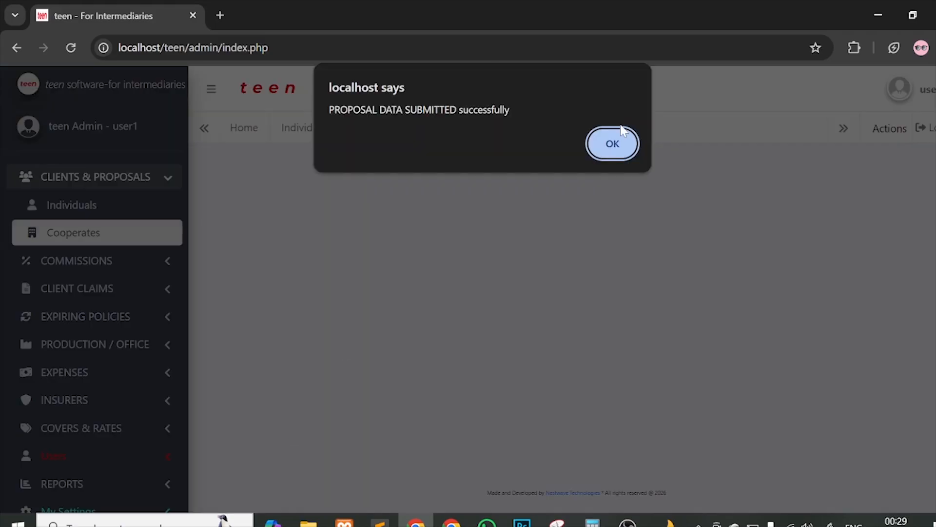
{"action": "left_click", "coordinate": [621, 136]}
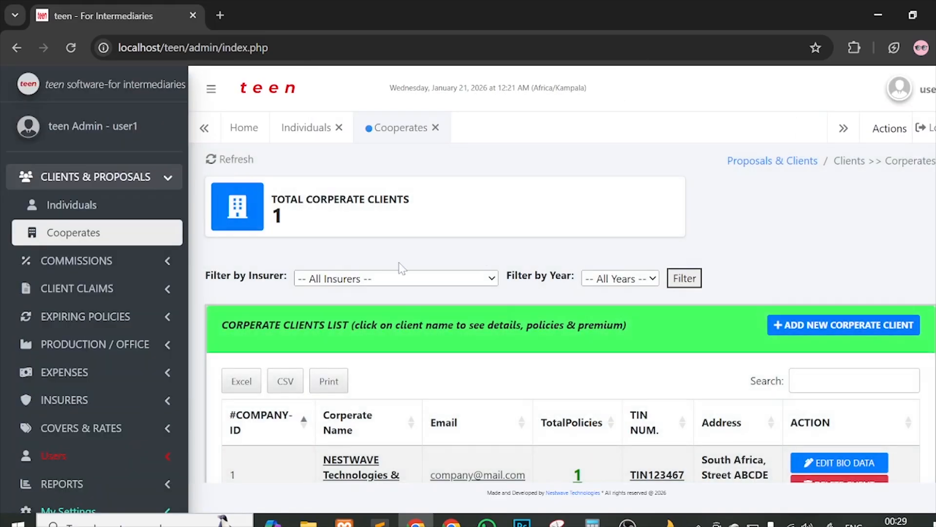
{"action": "scroll", "coordinate": [615, 368], "scroll_direction": "down", "scroll_amount": 2}
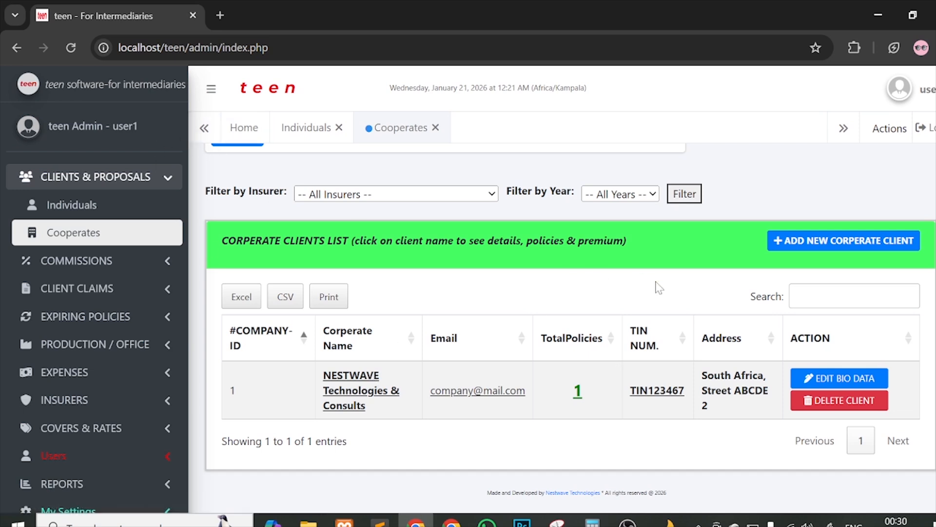
{"action": "scroll", "coordinate": [658, 288], "scroll_direction": "up", "scroll_amount": 2}
{"action": "scroll", "coordinate": [659, 288], "scroll_direction": "down", "scroll_amount": 2}
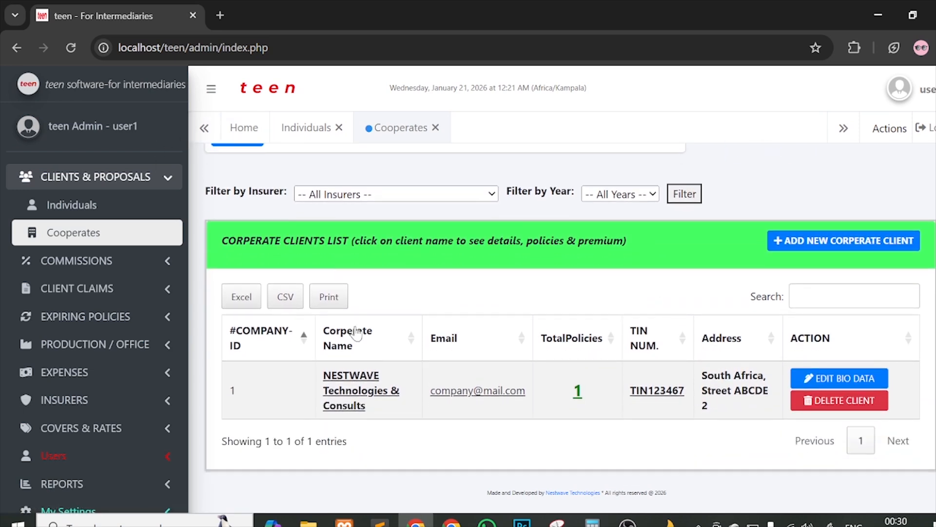
Step: Open NESTWAVE's record and check its group_life APA policy and 4,000.00 USD premium paid
{"action": "left_click", "coordinate": [354, 397]}
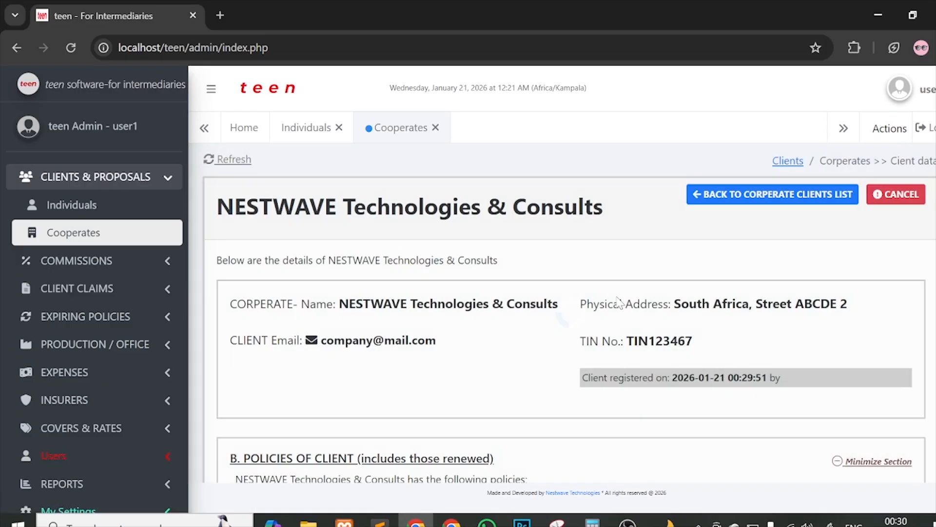
{"action": "scroll", "coordinate": [355, 398], "scroll_direction": "down", "scroll_amount": 2}
{"action": "scroll", "coordinate": [675, 326], "scroll_direction": "down", "scroll_amount": 2}
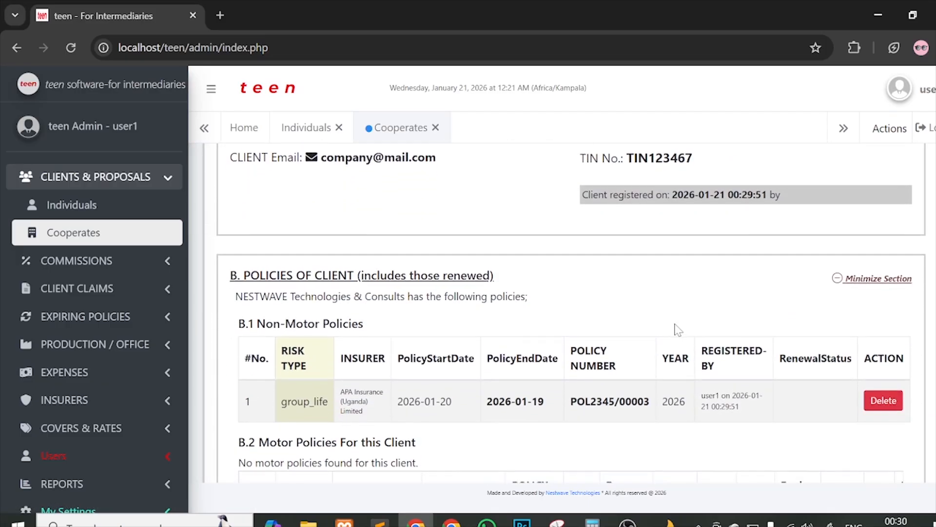
{"action": "scroll", "coordinate": [675, 326], "scroll_direction": "down", "scroll_amount": 1}
{"action": "left_click_drag", "start_coordinate": [282, 355], "coordinate": [393, 355]}
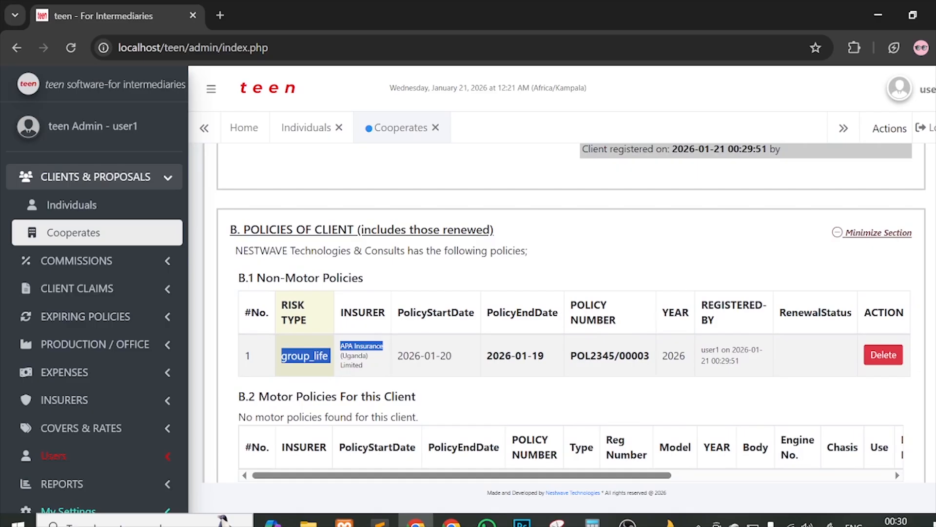
{"action": "left_click_drag", "start_coordinate": [403, 356], "coordinate": [493, 356]}
{"action": "scroll", "coordinate": [573, 357], "scroll_direction": "down", "scroll_amount": 3}
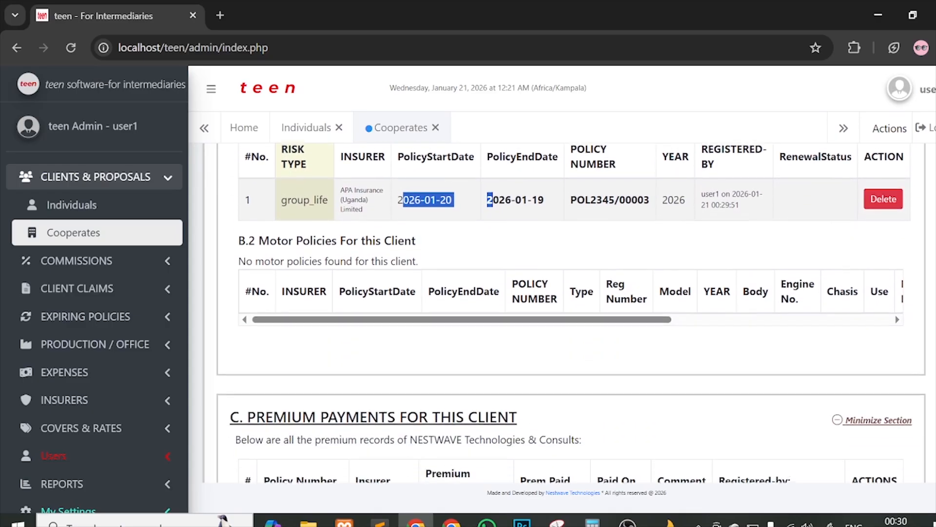
{"action": "scroll", "coordinate": [528, 360], "scroll_direction": "down", "scroll_amount": 8}
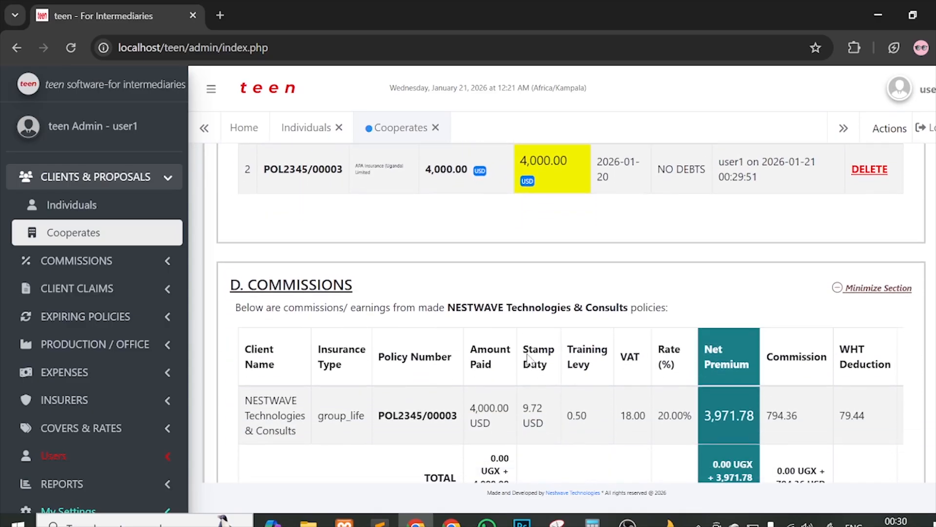
{"action": "scroll", "coordinate": [459, 292], "scroll_direction": "up", "scroll_amount": 2}
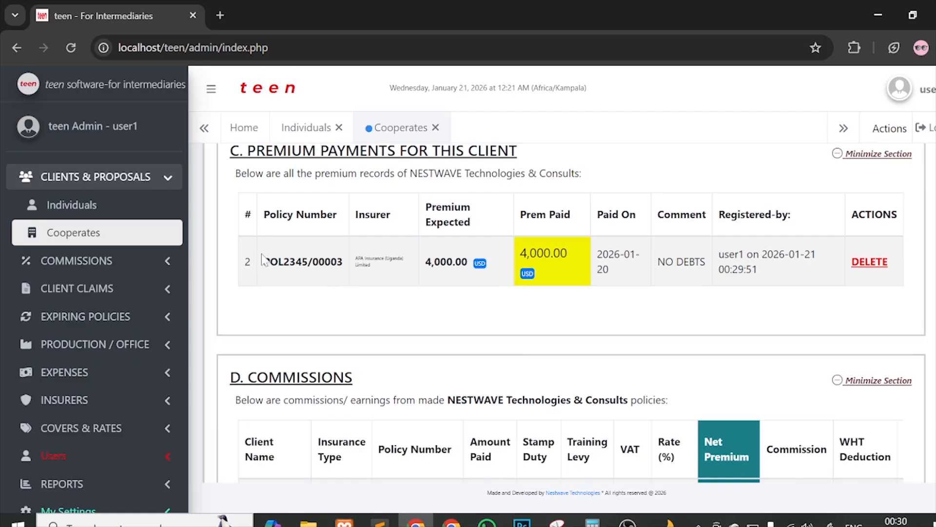
{"action": "left_click_drag", "start_coordinate": [263, 258], "coordinate": [377, 260]}
{"action": "left_click_drag", "start_coordinate": [468, 263], "coordinate": [568, 268]}
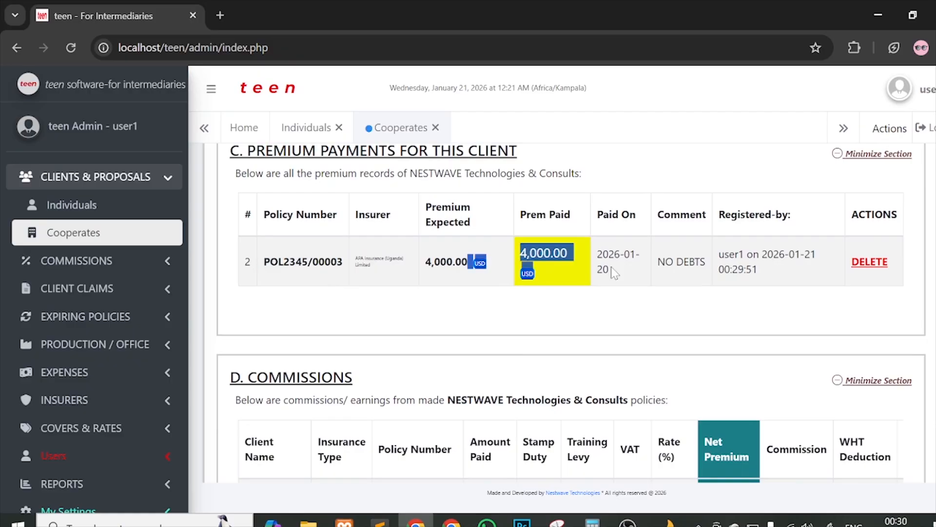
Step: Scroll through the remaining sections and reveal the client's stored documents, including the proposal PDF
{"action": "scroll", "coordinate": [613, 273], "scroll_direction": "down", "scroll_amount": 4}
{"action": "left_click_drag", "start_coordinate": [470, 293], "coordinate": [556, 330]}
{"action": "scroll", "coordinate": [671, 330], "scroll_direction": "down", "scroll_amount": 3}
{"action": "scroll", "coordinate": [670, 330], "scroll_direction": "down", "scroll_amount": 5}
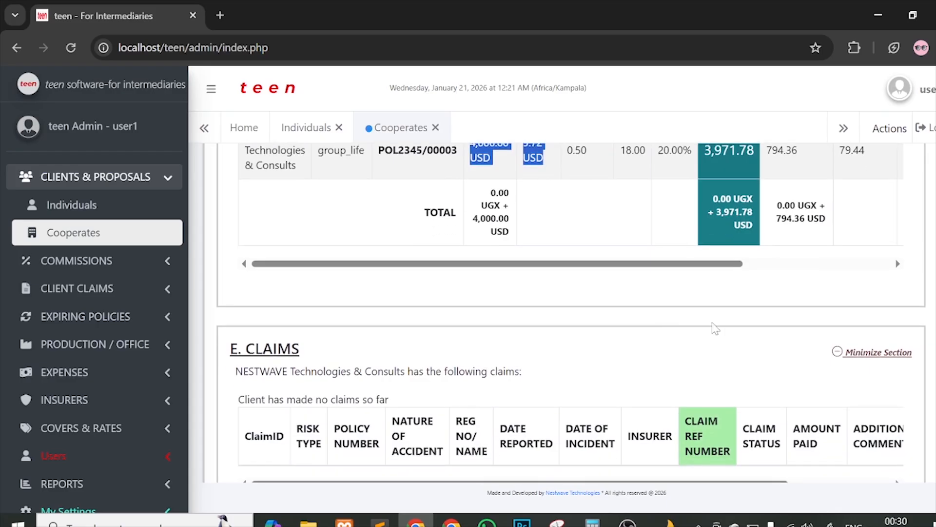
{"action": "scroll", "coordinate": [609, 360], "scroll_direction": "down", "scroll_amount": 5}
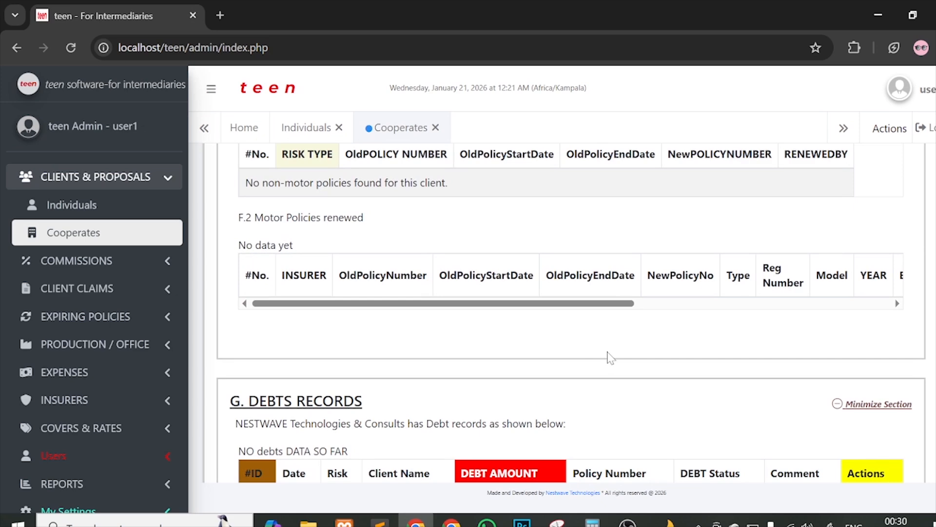
{"action": "scroll", "coordinate": [609, 359], "scroll_direction": "down", "scroll_amount": 2}
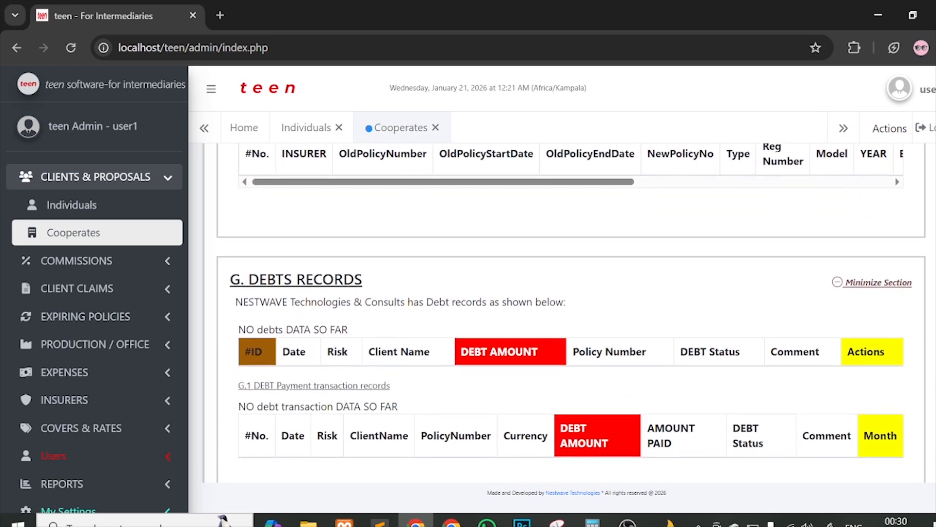
{"action": "scroll", "coordinate": [571, 312], "scroll_direction": "down", "scroll_amount": 2}
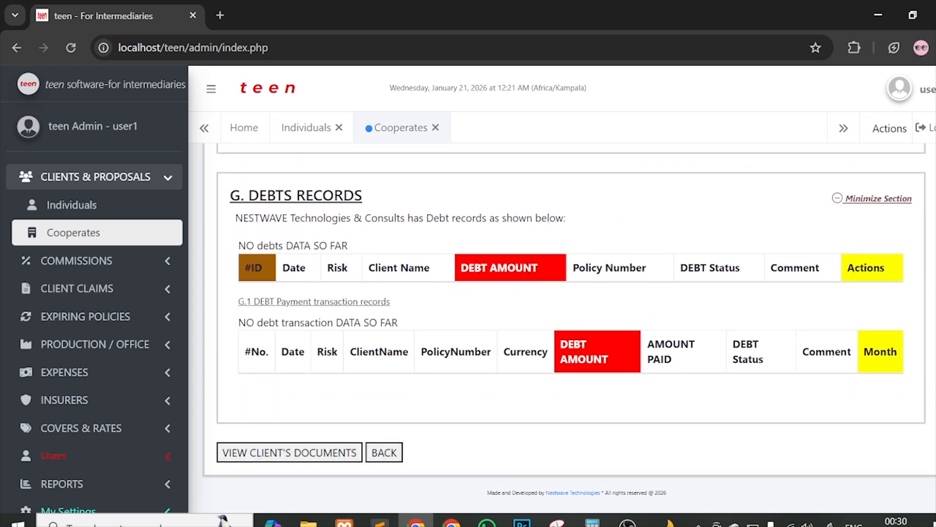
{"action": "left_click", "coordinate": [283, 449]}
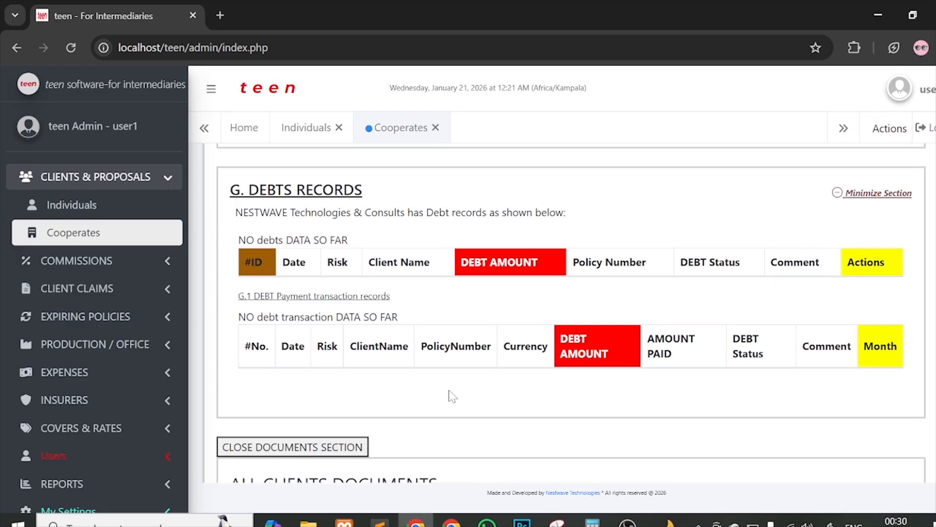
{"action": "scroll", "coordinate": [453, 396], "scroll_direction": "down", "scroll_amount": 5}
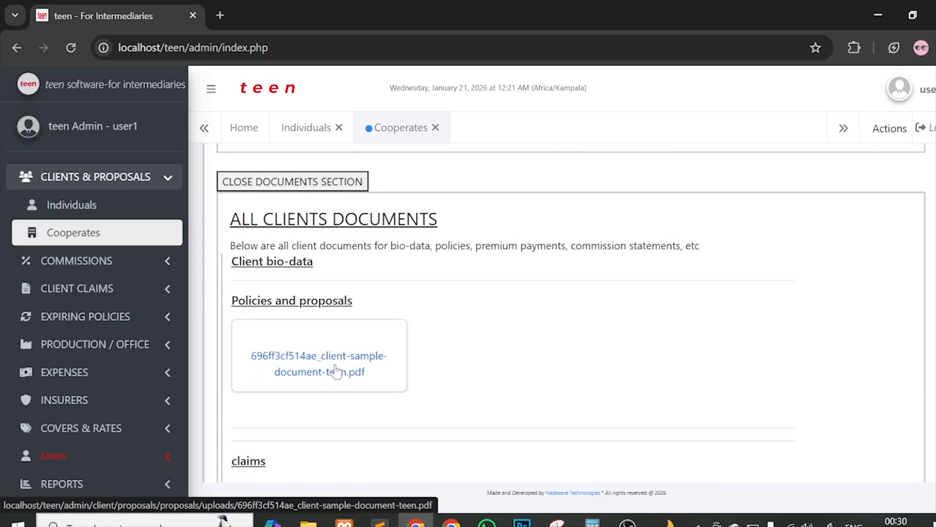
{"action": "scroll", "coordinate": [317, 293], "scroll_direction": "up", "scroll_amount": 5}
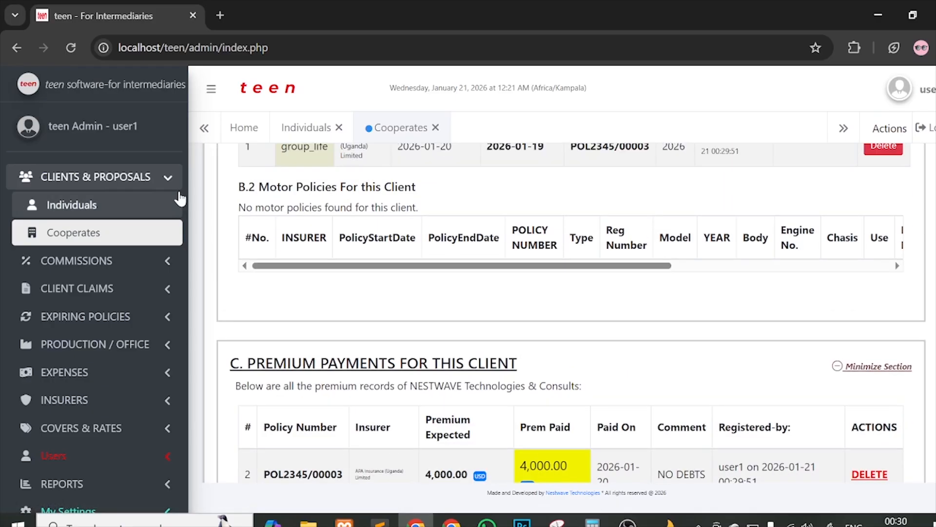
Step: Move between the Individuals and Corporates lists, then reload to see 1 corporate client and $4,000.00 premium paid
{"action": "left_click", "coordinate": [145, 202]}
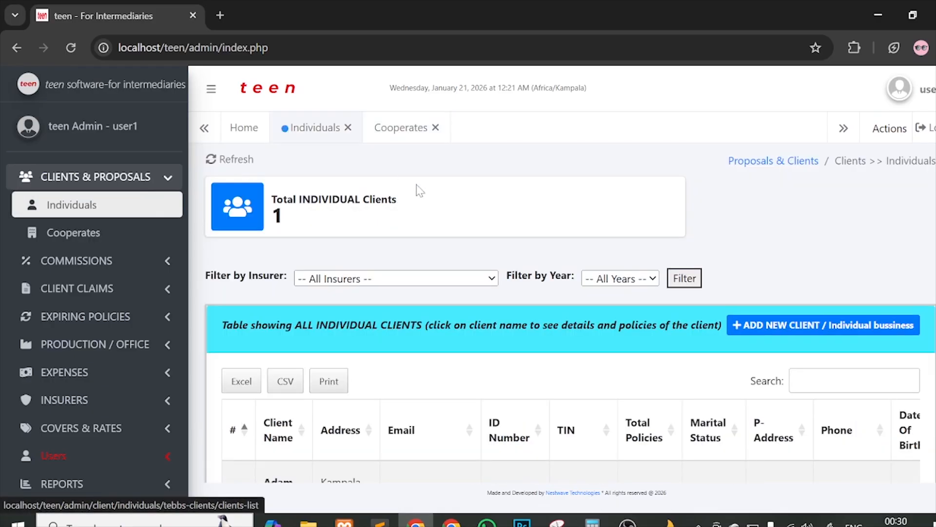
{"action": "left_click", "coordinate": [129, 231]}
{"action": "left_click", "coordinate": [79, 218]}
{"action": "left_click", "coordinate": [122, 236]}
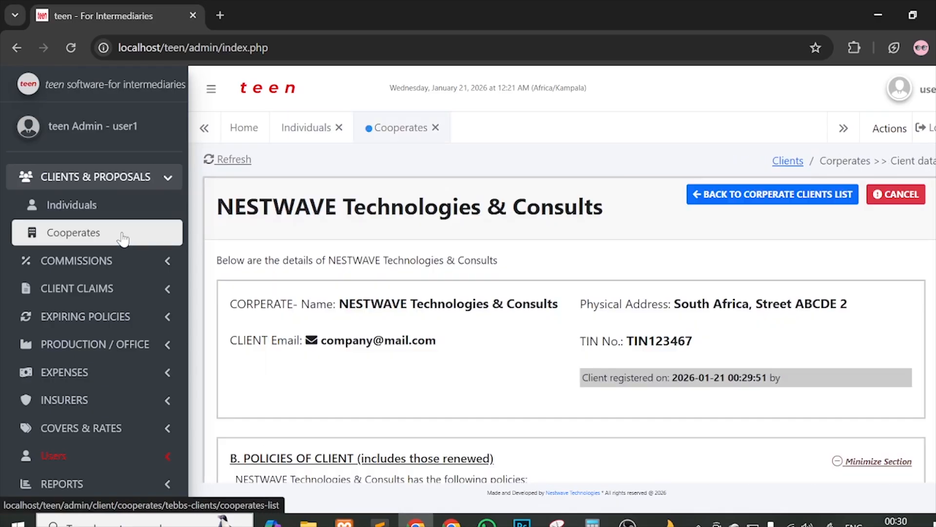
{"action": "left_click", "coordinate": [93, 208]}
{"action": "left_click", "coordinate": [93, 233]}
{"action": "left_click", "coordinate": [68, 206]}
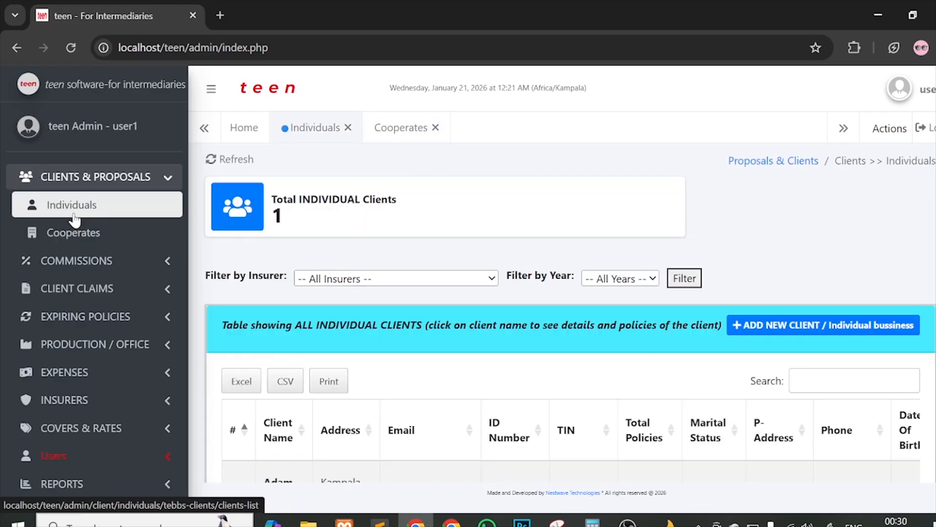
{"action": "left_click", "coordinate": [71, 48]}
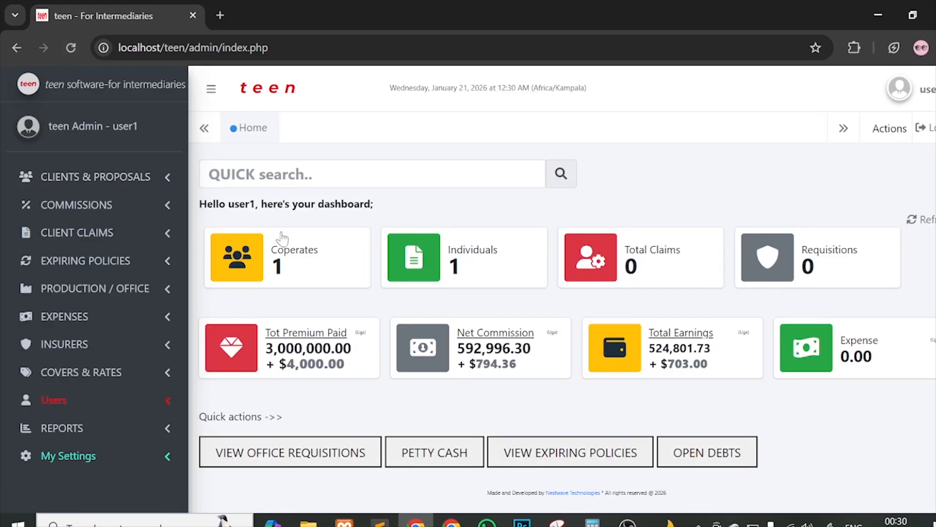
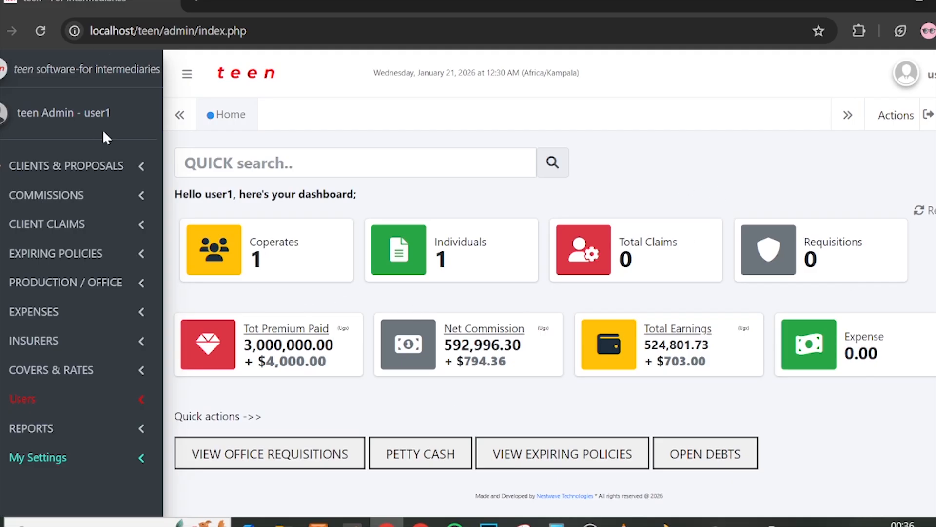
Step: From the Individuals client list, start a new individual-client business form
{"action": "left_click", "coordinate": [84, 171]}
{"action": "left_click", "coordinate": [95, 194]}
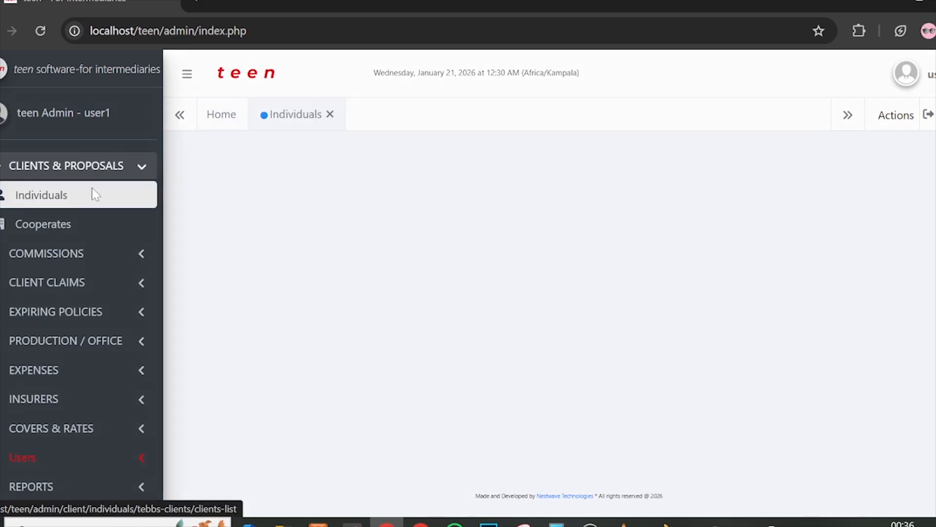
{"action": "scroll", "coordinate": [393, 247], "scroll_direction": "down", "scroll_amount": 2}
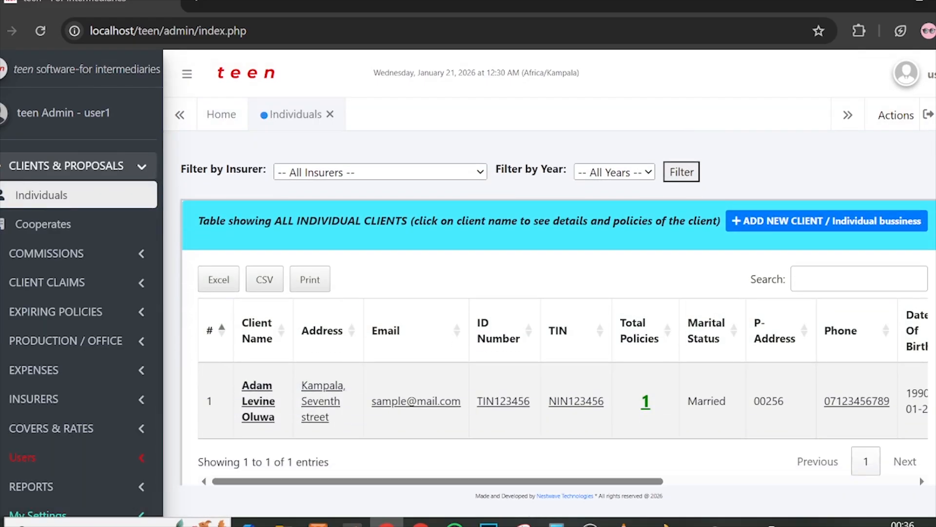
{"action": "left_click", "coordinate": [748, 207]}
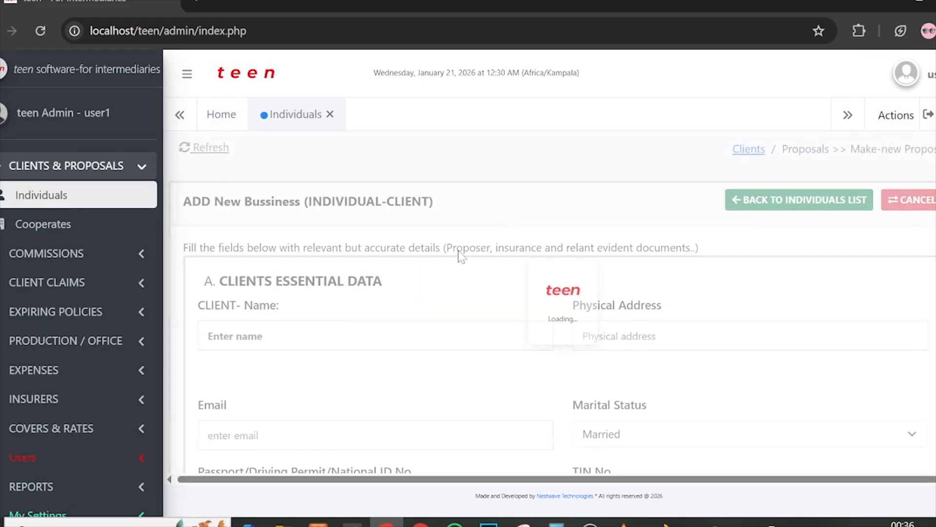
{"action": "scroll", "coordinate": [449, 310], "scroll_direction": "down", "scroll_amount": 2}
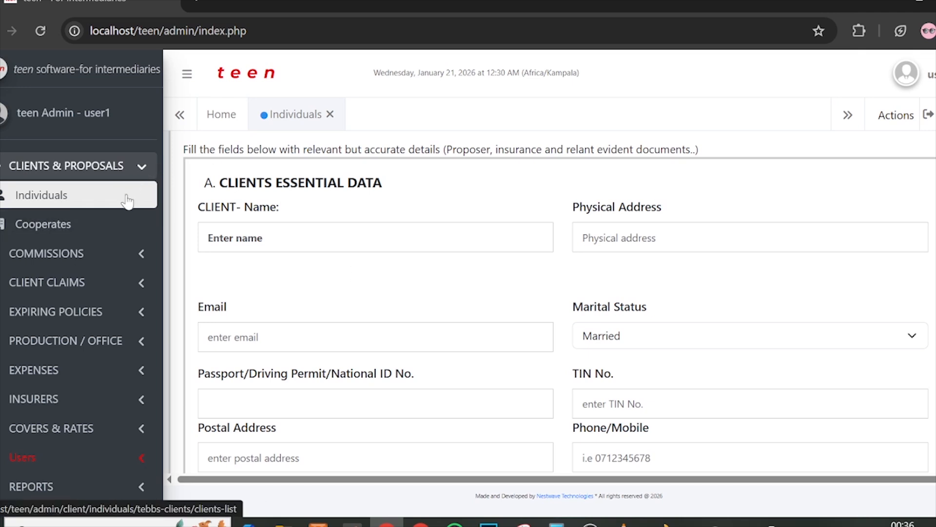
Step: Enter the client's name and fill the form from the matching existing client record
{"action": "left_click", "coordinate": [259, 237]}
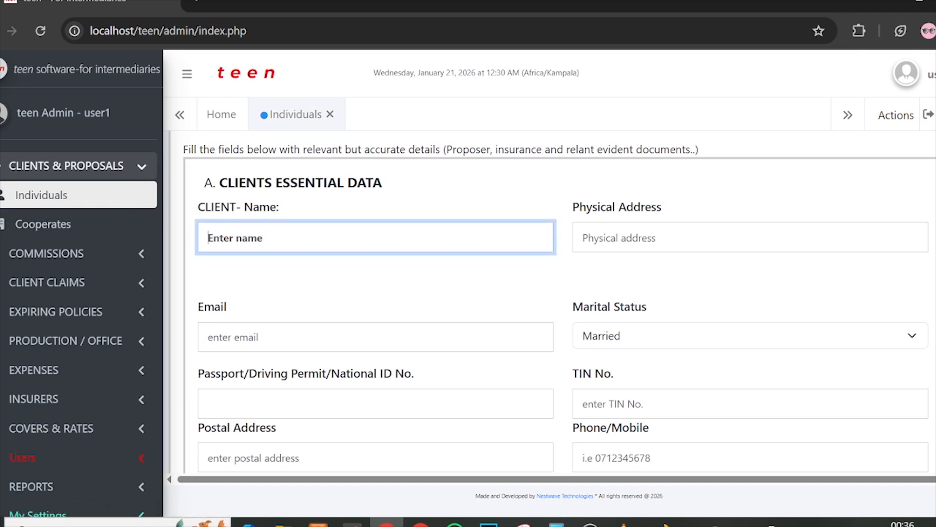
{"action": "type", "text": "ada"}
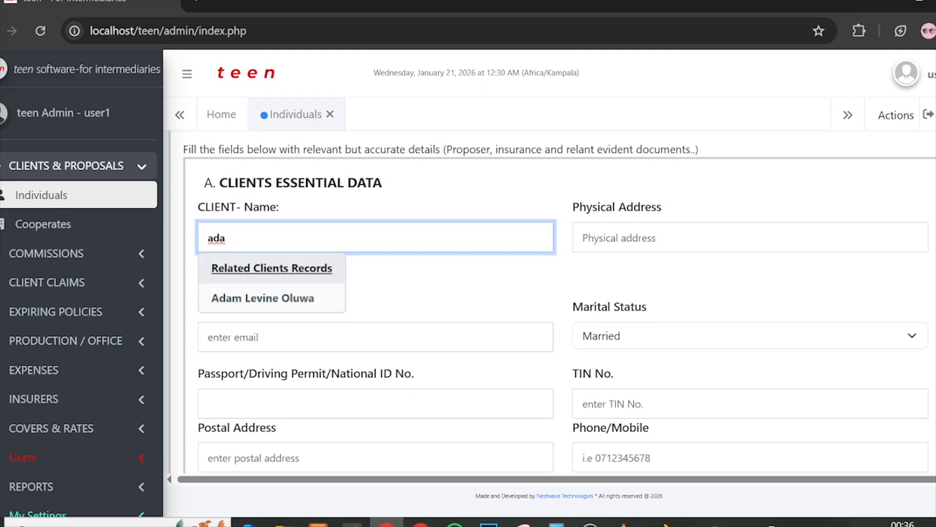
{"action": "type", "text": "m"}
{"action": "left_click", "coordinate": [261, 298]}
{"action": "scroll", "coordinate": [537, 296], "scroll_direction": "down", "scroll_amount": 1}
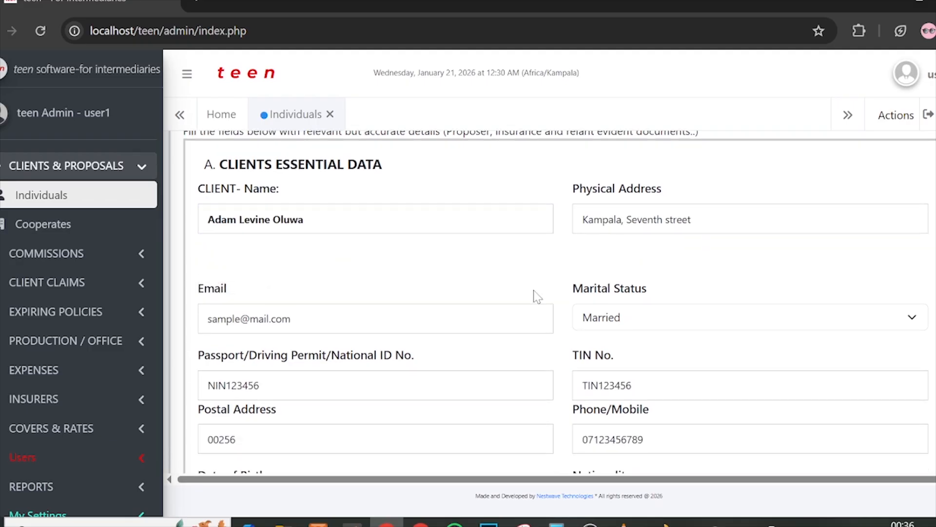
Step: Review the filled address, occupation IT SPECIALIST AND SOFTWARE ENGINEER, and EMPLOYMENT income fields
{"action": "left_click", "coordinate": [695, 221]}
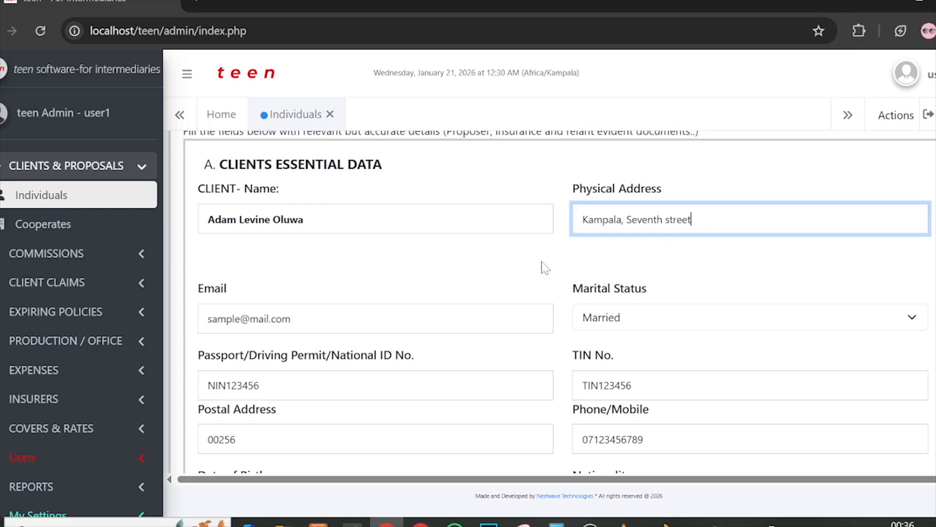
{"action": "scroll", "coordinate": [545, 267], "scroll_direction": "down", "scroll_amount": 5}
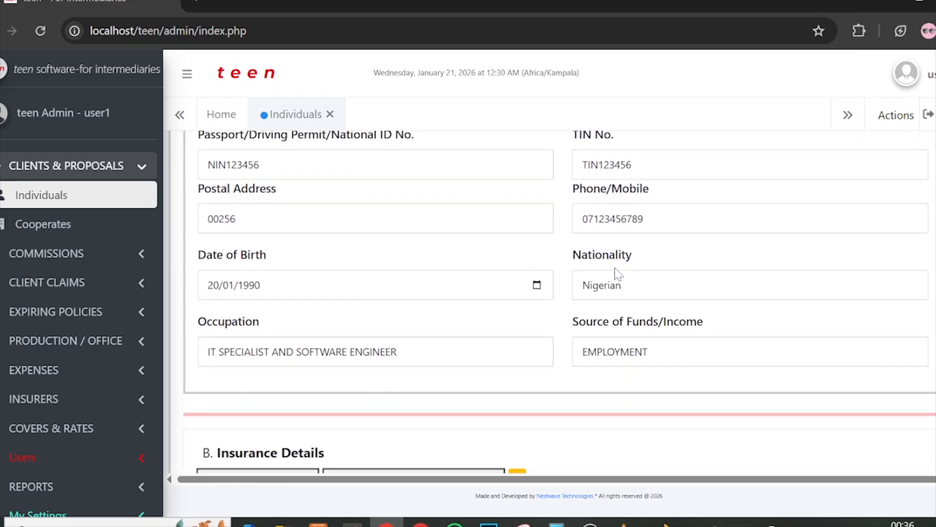
{"action": "scroll", "coordinate": [618, 273], "scroll_direction": "down", "scroll_amount": 2}
{"action": "left_click", "coordinate": [400, 254]}
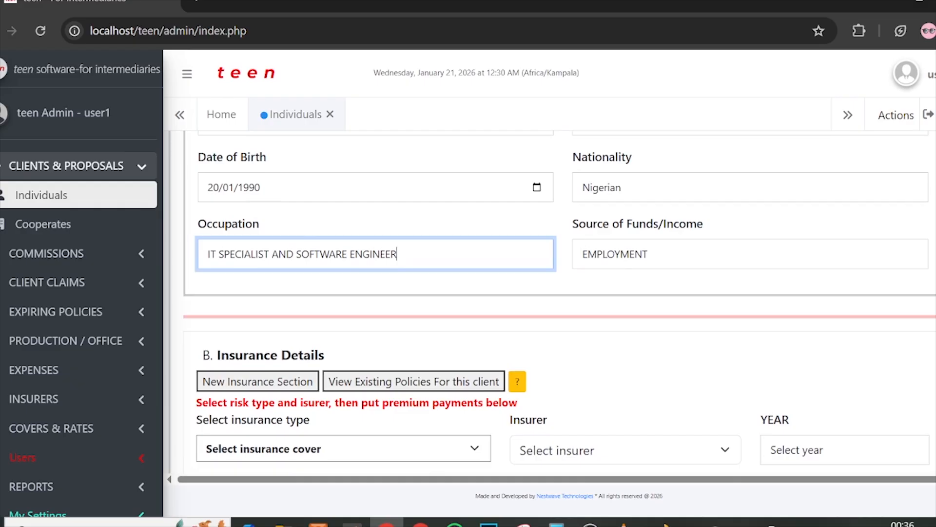
{"action": "left_click", "coordinate": [673, 254]}
{"action": "left_click", "coordinate": [575, 303]}
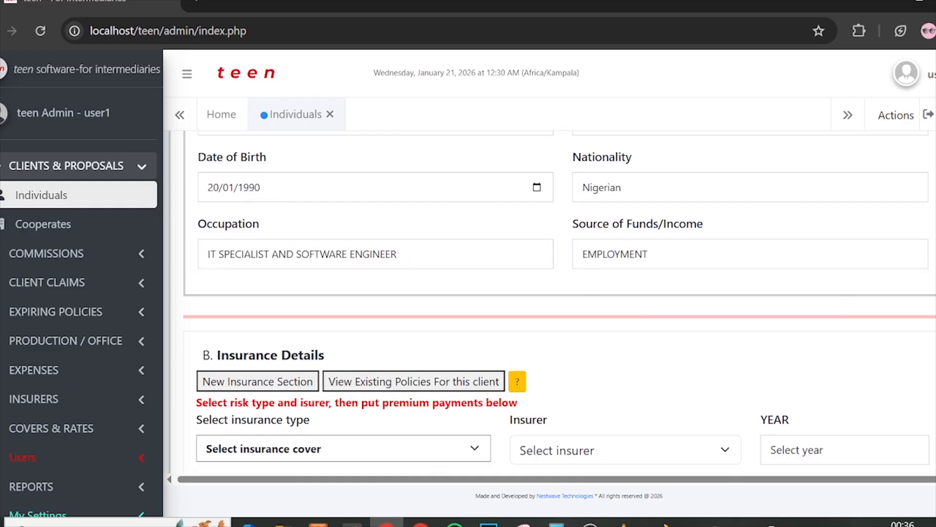
{"action": "left_click_drag", "start_coordinate": [398, 254], "coordinate": [217, 273]}
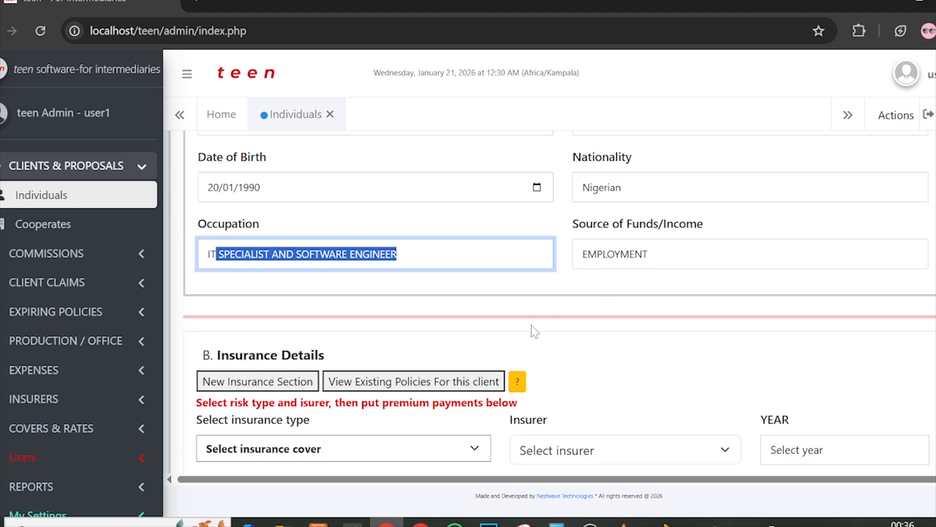
{"action": "scroll", "coordinate": [531, 328], "scroll_direction": "down", "scroll_amount": 5}
{"action": "scroll", "coordinate": [326, 245], "scroll_direction": "up", "scroll_amount": 10}
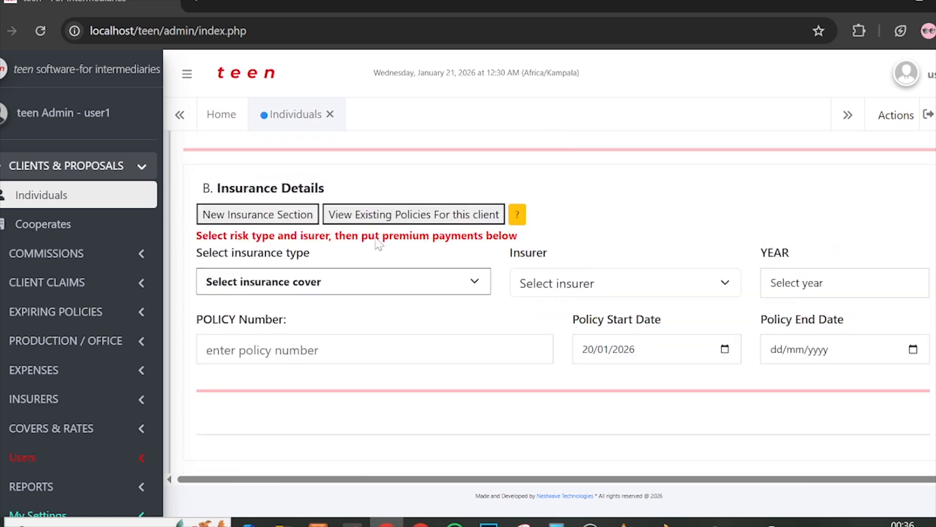
{"action": "scroll", "coordinate": [539, 294], "scroll_direction": "down", "scroll_amount": 5}
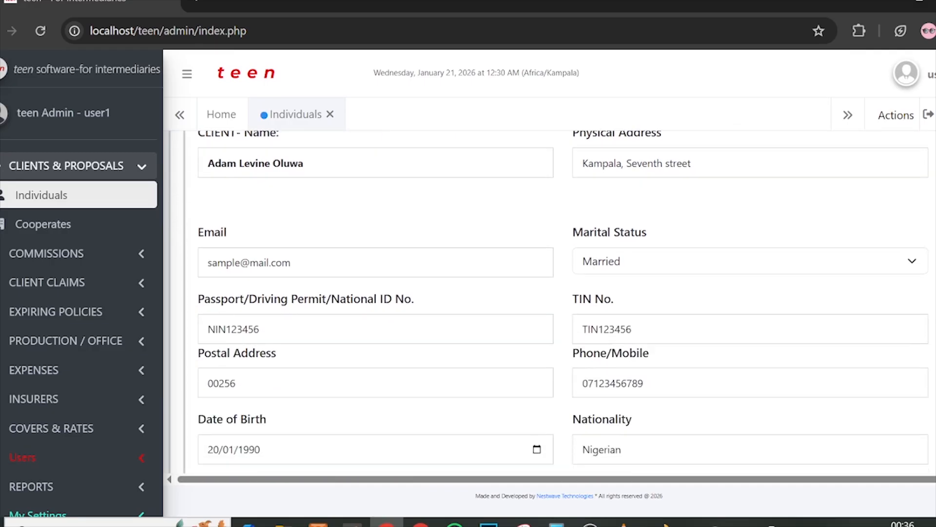
{"action": "scroll", "coordinate": [537, 289], "scroll_direction": "down", "scroll_amount": 4}
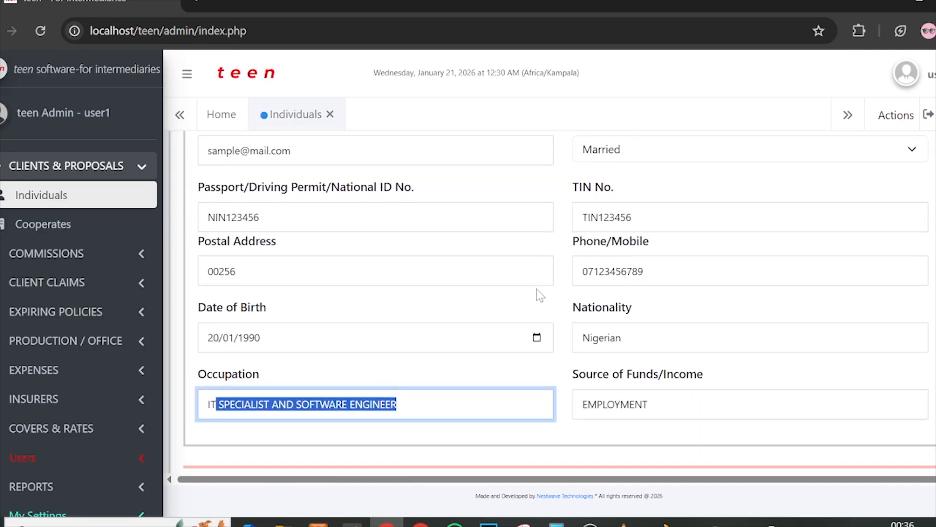
{"action": "left_click", "coordinate": [751, 384]}
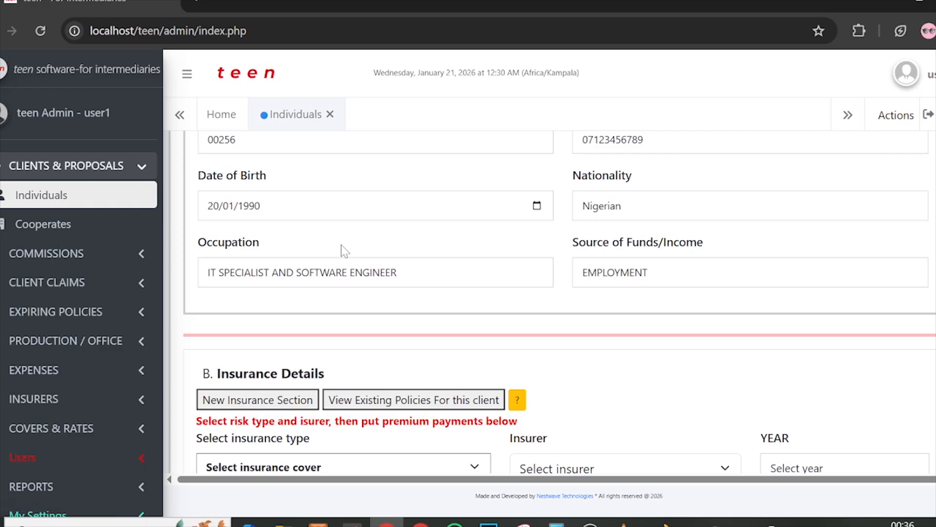
{"action": "scroll", "coordinate": [578, 293], "scroll_direction": "down", "scroll_amount": 2}
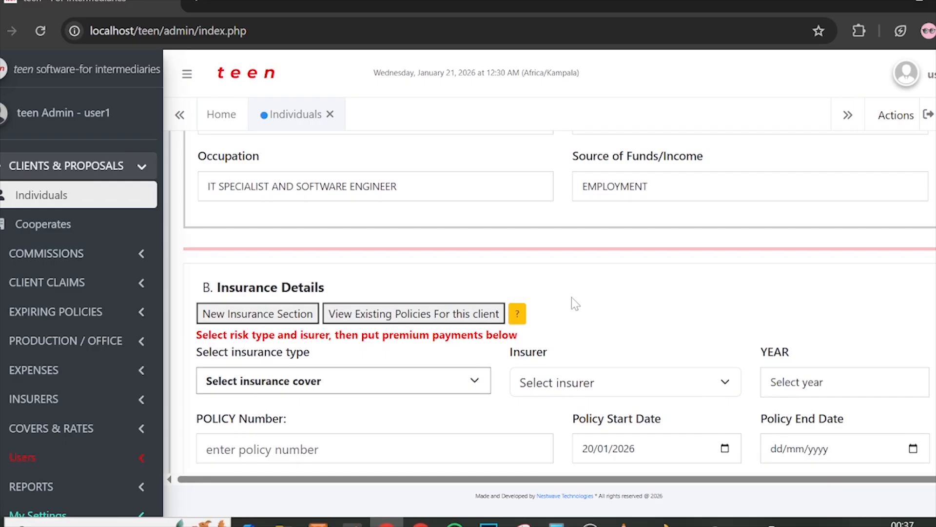
{"action": "scroll", "coordinate": [673, 326], "scroll_direction": "down", "scroll_amount": 2}
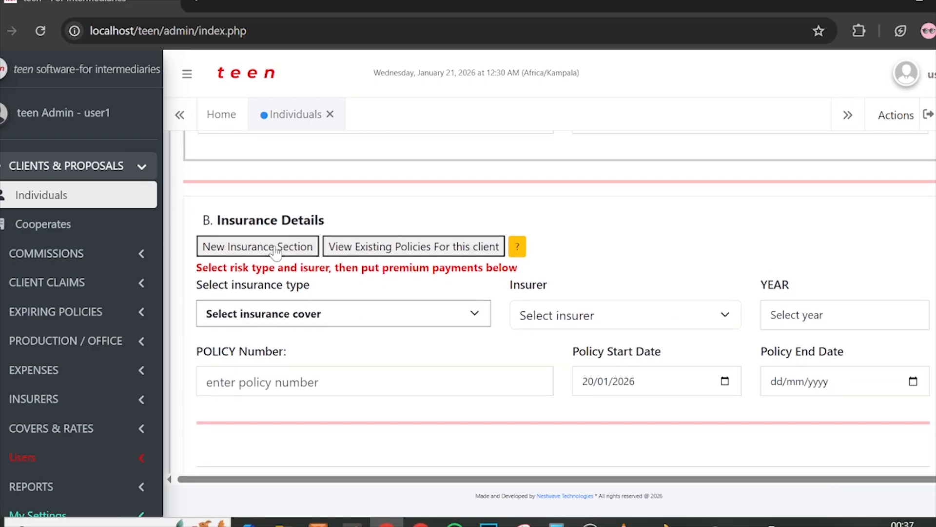
Step: Check the client's existing open policies, then return to the New Insurance Section
{"action": "left_click", "coordinate": [357, 253]}
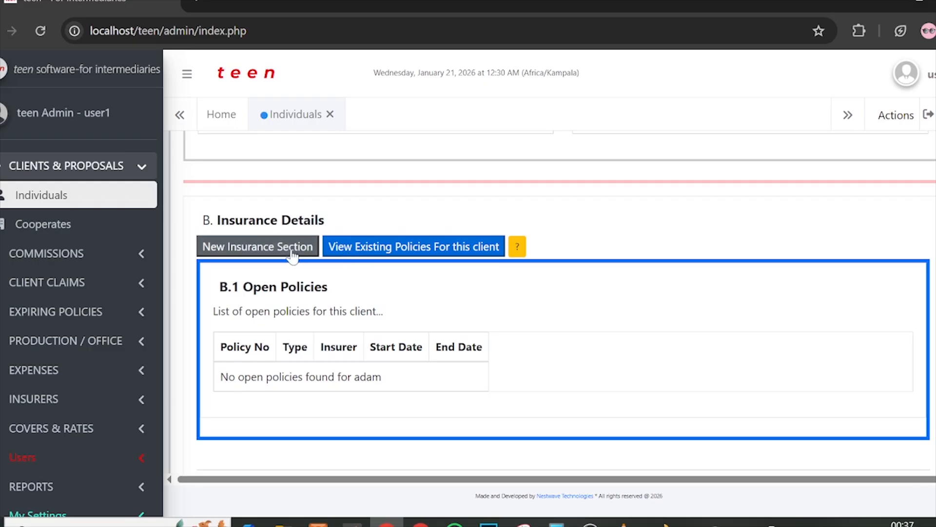
{"action": "left_click", "coordinate": [277, 250]}
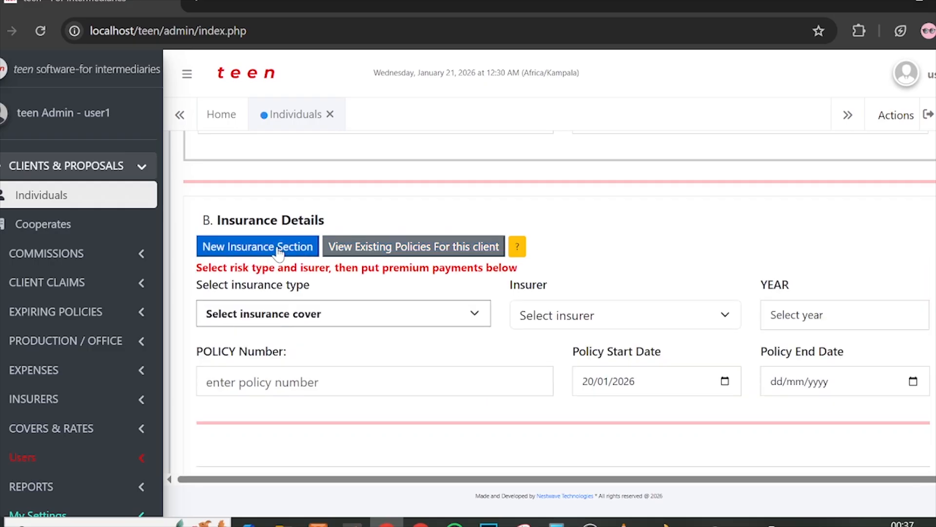
{"action": "left_click", "coordinate": [238, 321]}
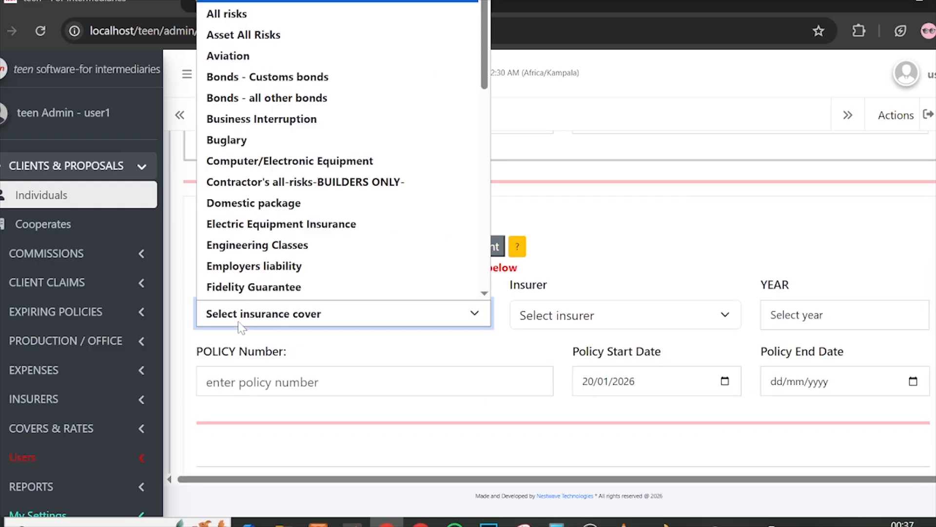
{"action": "left_click", "coordinate": [238, 321]}
{"action": "scroll", "coordinate": [644, 291], "scroll_direction": "down", "scroll_amount": 1}
{"action": "scroll", "coordinate": [644, 291], "scroll_direction": "down", "scroll_amount": 1}
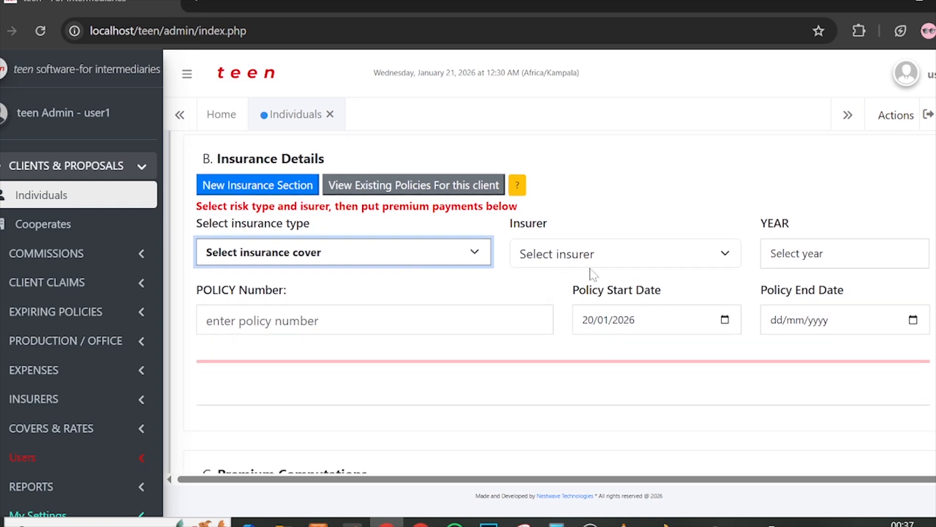
Step: Choose Third Party Enhanced (Third Party only) as the insurance cover
{"action": "left_click", "coordinate": [391, 253]}
{"action": "scroll", "coordinate": [352, 233], "scroll_direction": "down", "scroll_amount": 4}
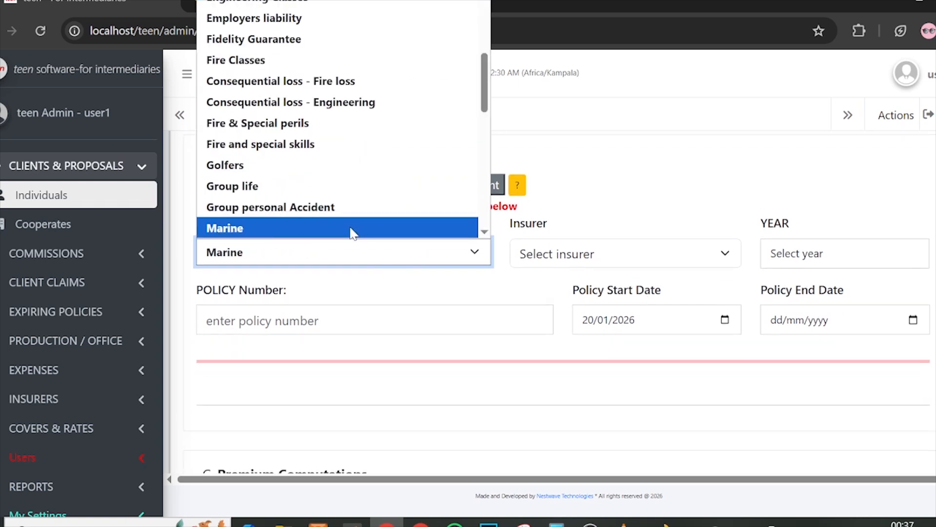
{"action": "scroll", "coordinate": [352, 233], "scroll_direction": "down", "scroll_amount": 5}
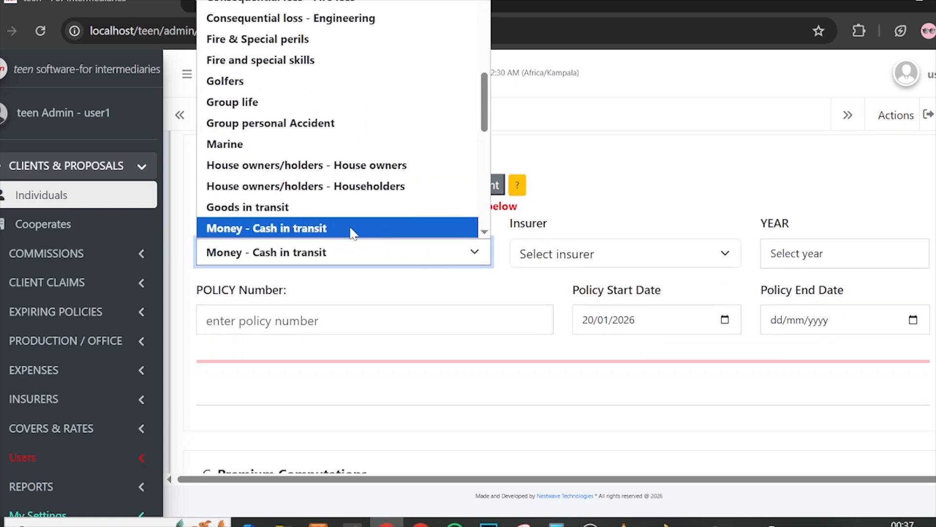
{"action": "scroll", "coordinate": [352, 233], "scroll_direction": "down", "scroll_amount": 1}
{"action": "scroll", "coordinate": [353, 234], "scroll_direction": "down", "scroll_amount": 1}
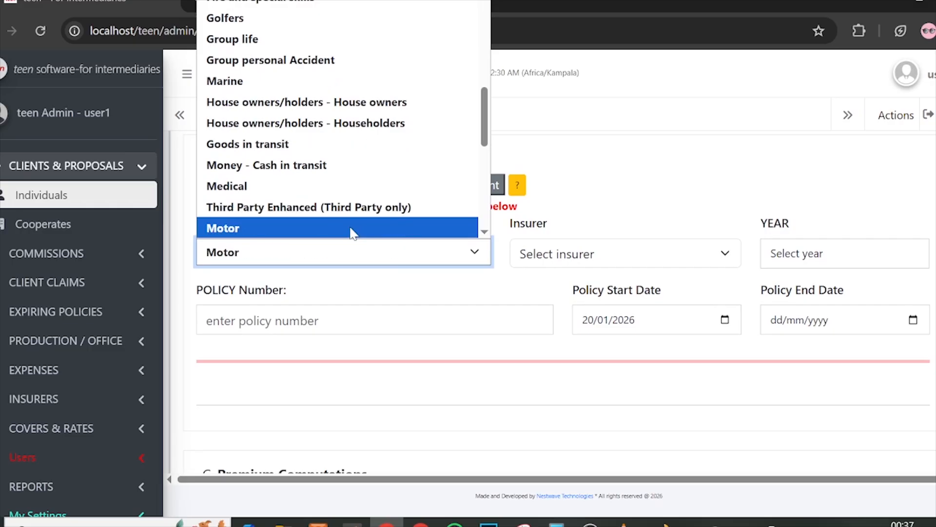
{"action": "scroll", "coordinate": [393, 159], "scroll_direction": "down", "scroll_amount": 2}
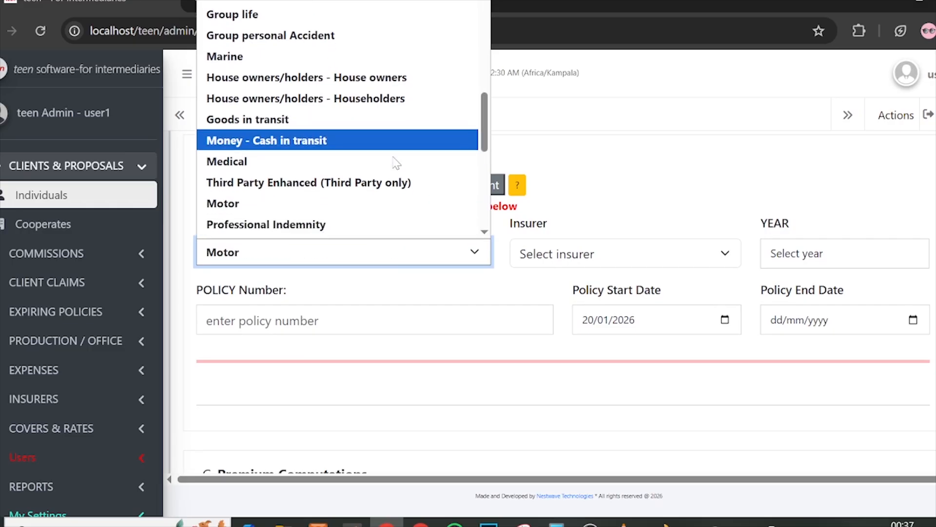
{"action": "left_click", "coordinate": [286, 161]}
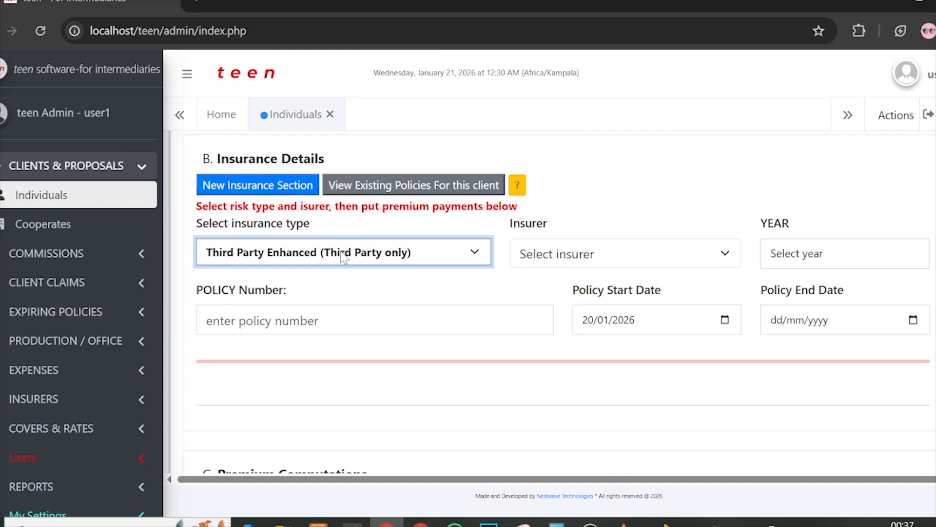
Step: Change the insurance type to Motor
{"action": "left_click", "coordinate": [376, 254]}
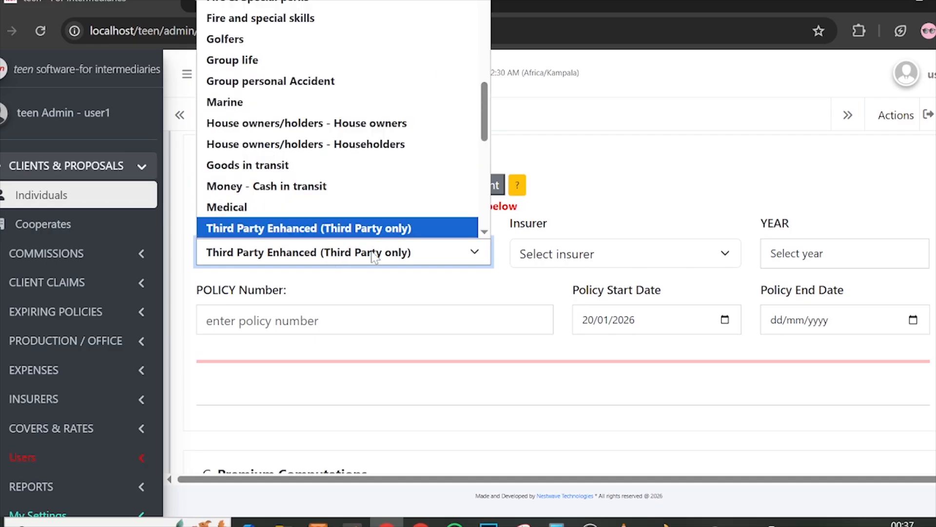
{"action": "scroll", "coordinate": [379, 104], "scroll_direction": "down", "scroll_amount": 4}
{"action": "scroll", "coordinate": [380, 103], "scroll_direction": "down", "scroll_amount": 3}
{"action": "scroll", "coordinate": [278, 104], "scroll_direction": "up", "scroll_amount": 4}
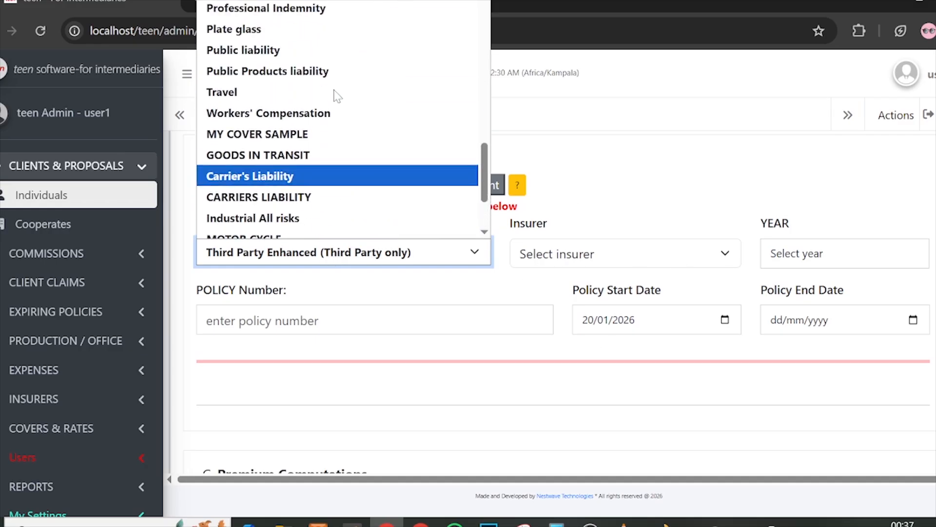
{"action": "left_click", "coordinate": [279, 103]}
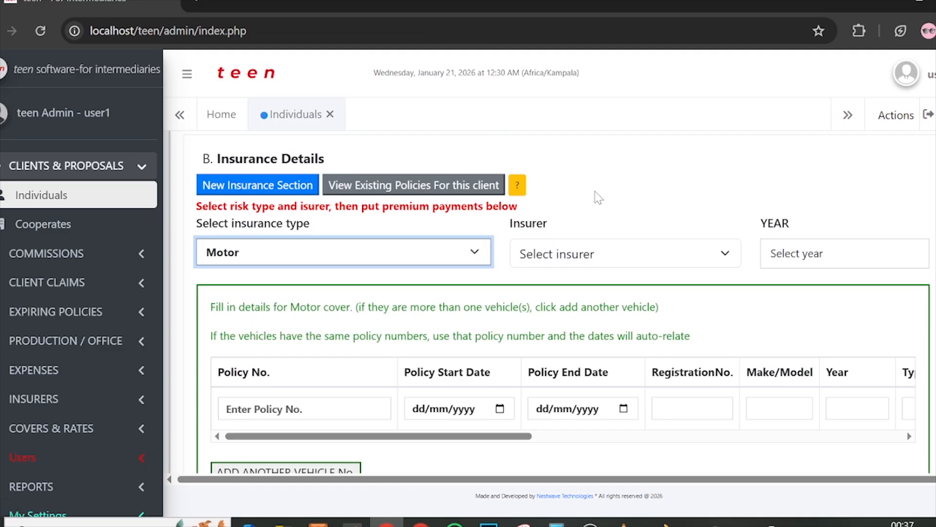
Step: Select CIC General Insurance Uganda Limited as insurer and 2026 as the cover year
{"action": "scroll", "coordinate": [672, 231], "scroll_direction": "down", "scroll_amount": 2}
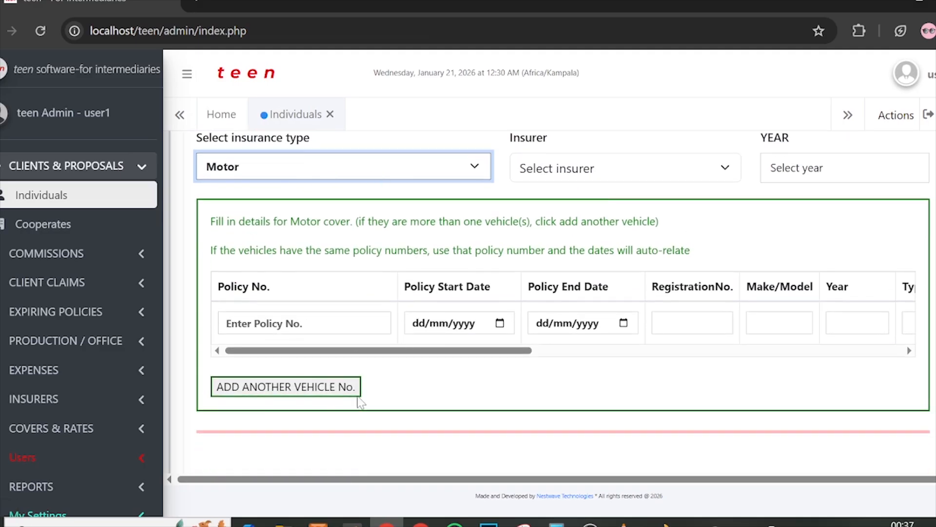
{"action": "left_click", "coordinate": [591, 173]}
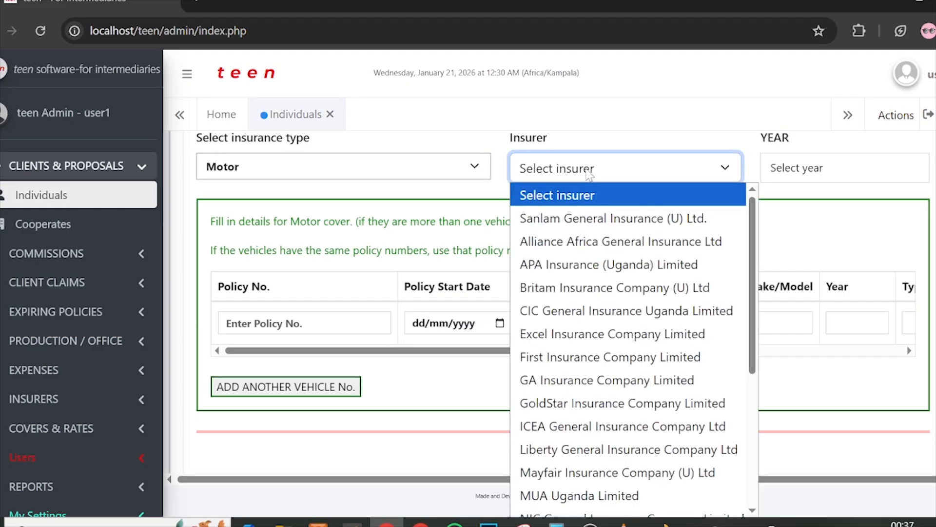
{"action": "left_click", "coordinate": [596, 317]}
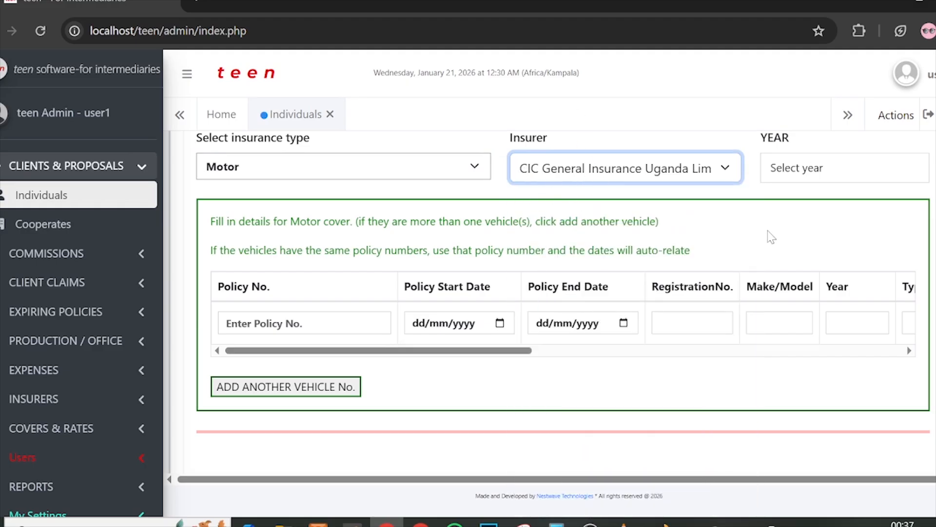
{"action": "left_click", "coordinate": [812, 178]}
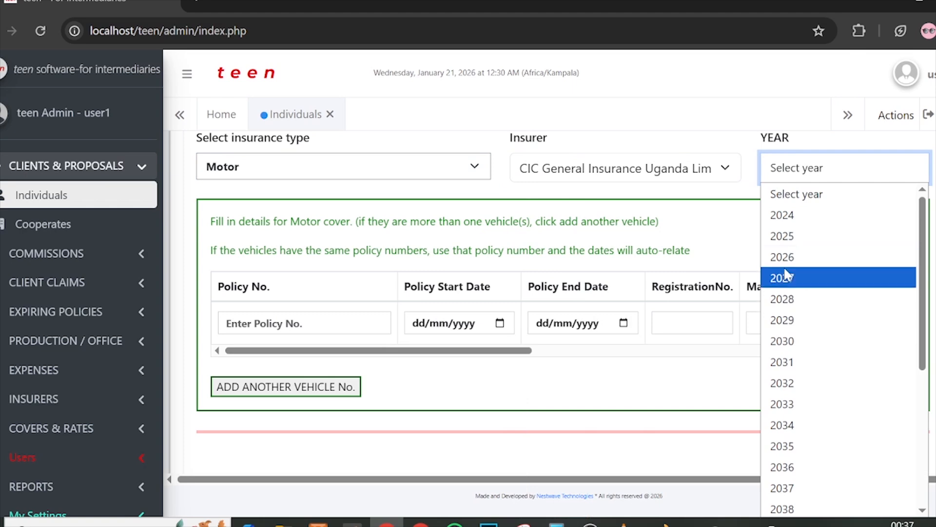
{"action": "left_click", "coordinate": [808, 254]}
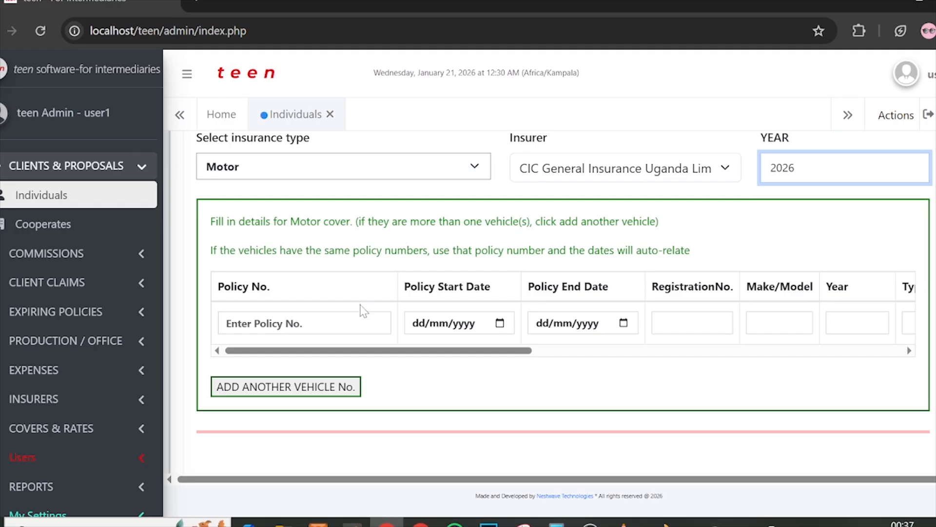
{"action": "scroll", "coordinate": [359, 307], "scroll_direction": "down", "scroll_amount": 2}
{"action": "scroll", "coordinate": [344, 293], "scroll_direction": "up", "scroll_amount": 2}
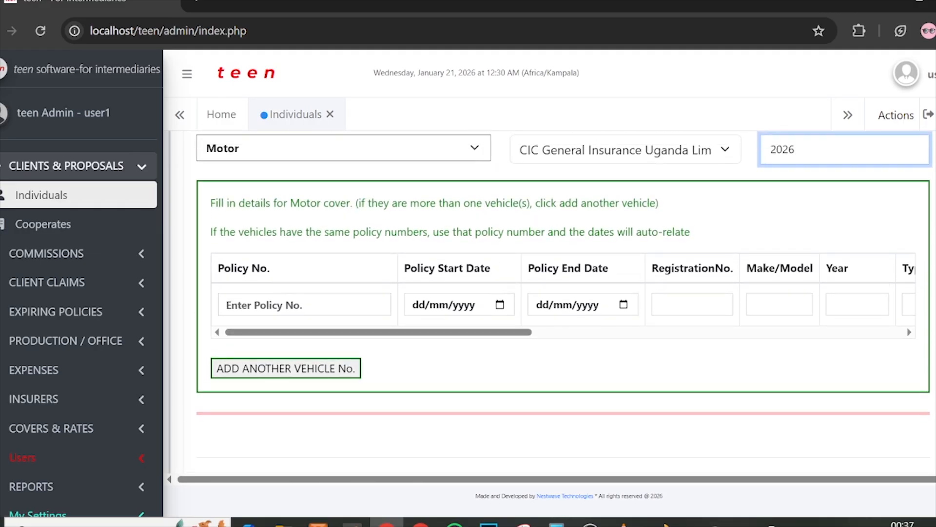
Step: Point out the Motor cover instructions and the note about shared policy numbers
{"action": "left_click_drag", "start_coordinate": [210, 203], "coordinate": [429, 202]}
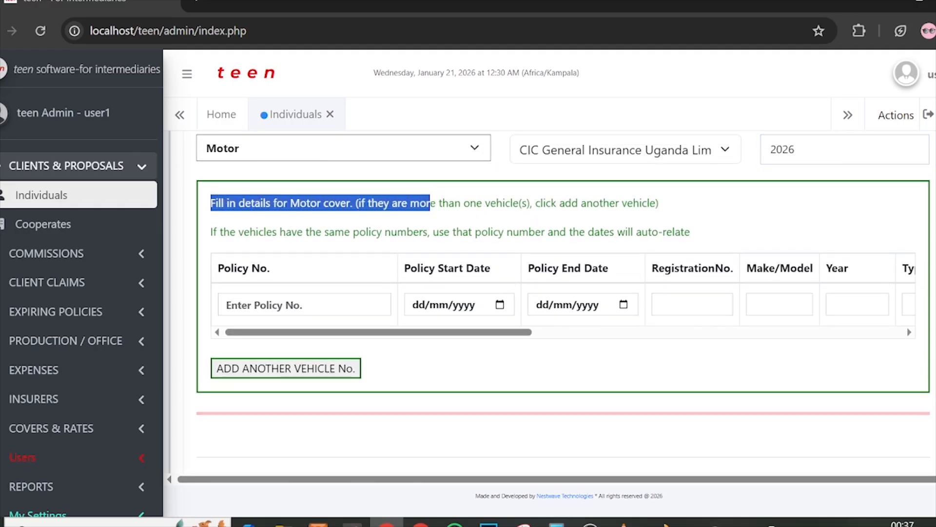
{"action": "left_click", "coordinate": [431, 203]}
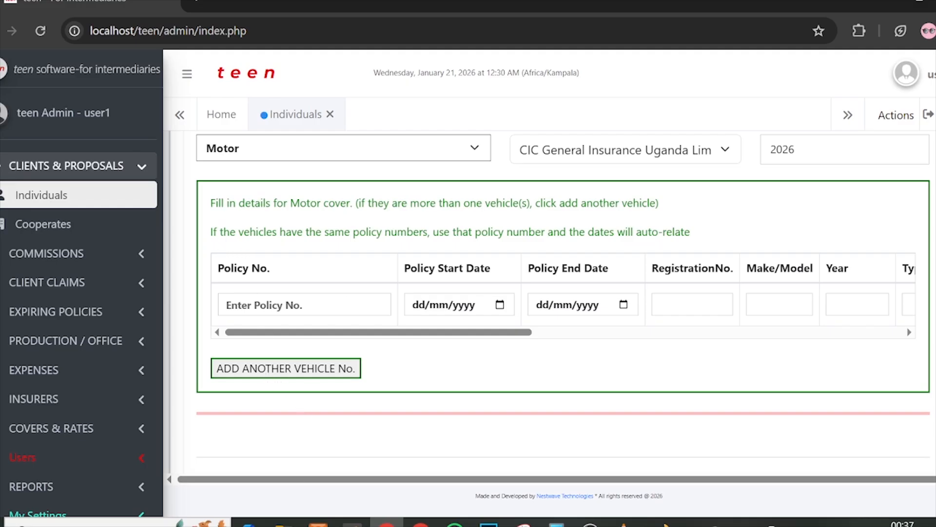
{"action": "left_click_drag", "start_coordinate": [217, 232], "coordinate": [360, 231]}
{"action": "left_click", "coordinate": [361, 231]}
{"action": "left_click_drag", "start_coordinate": [444, 232], "coordinate": [519, 232]}
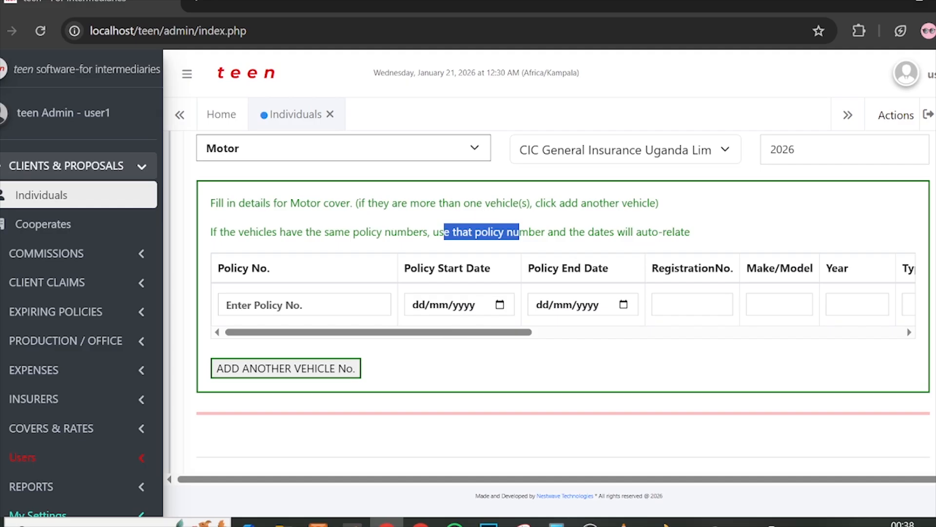
Step: Enter policy number POLICI8910/40/20, start date 21/01/2026 and end date 20/01/2027
{"action": "left_click", "coordinate": [332, 305]}
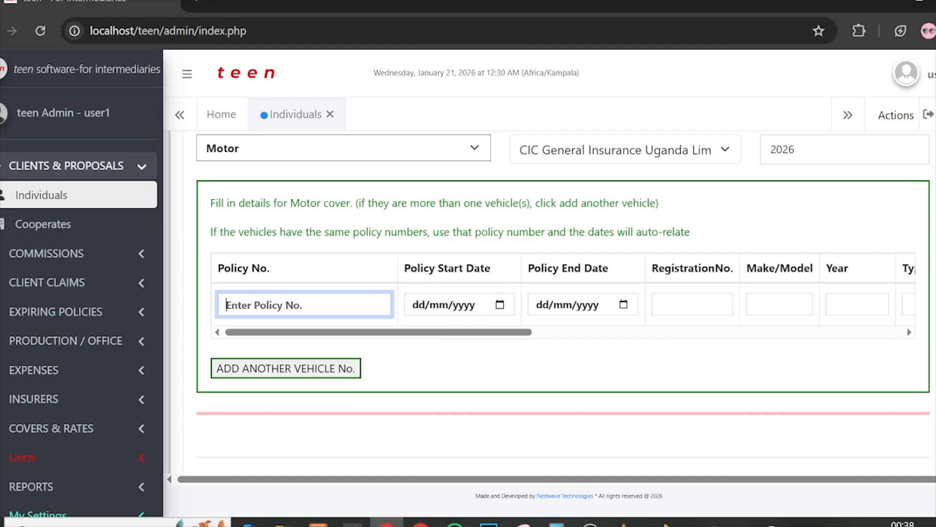
{"action": "type", "text": "POLICI8"}
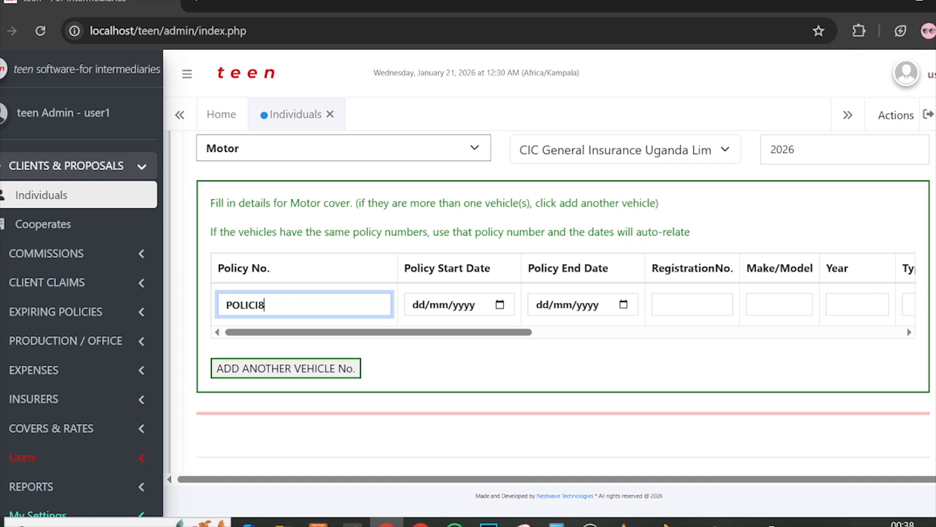
{"action": "type", "text": "910/40/20"}
{"action": "left_click", "coordinate": [500, 305]}
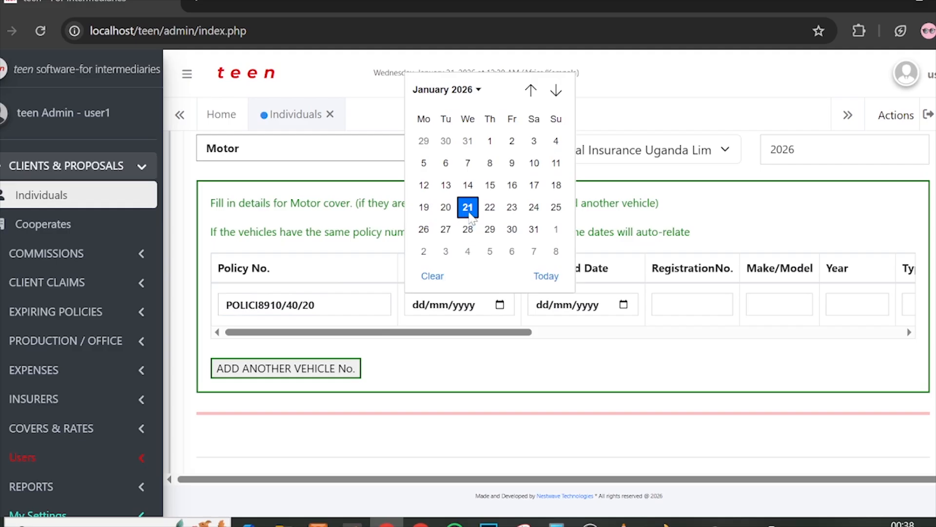
{"action": "left_click", "coordinate": [468, 207]}
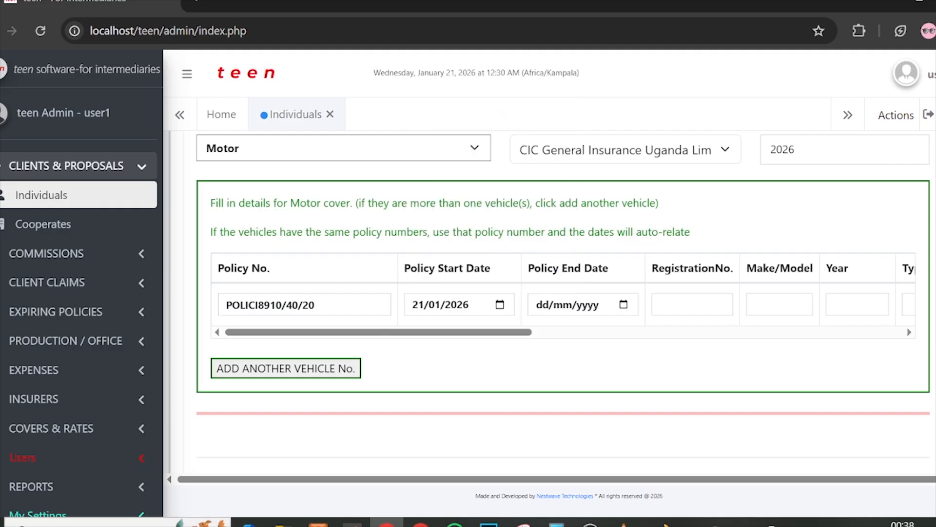
{"action": "left_click", "coordinate": [542, 307]}
{"action": "type", "text": "20/"}
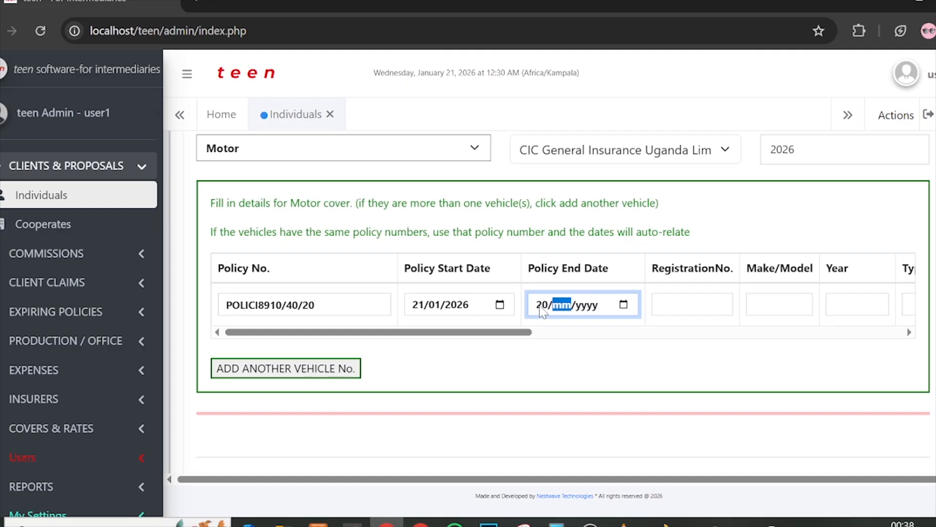
{"action": "type", "text": "01/2027"}
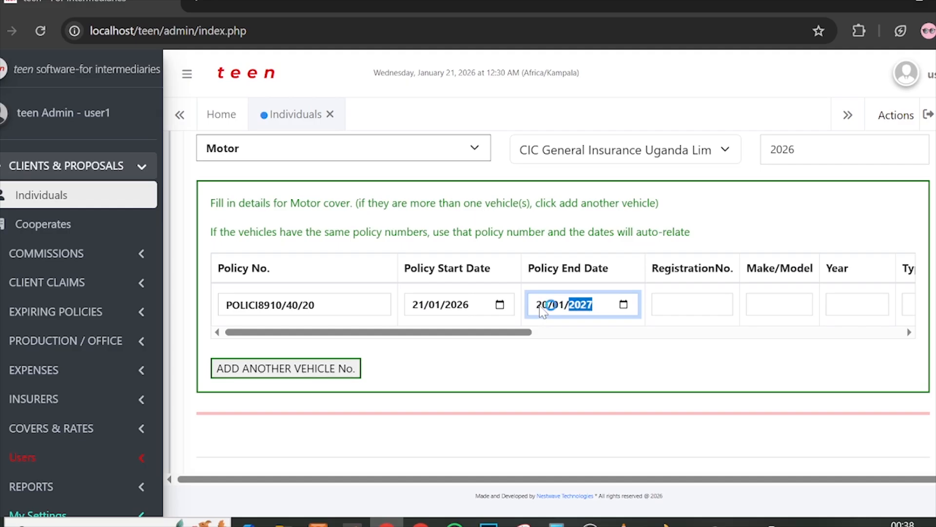
{"action": "left_click_drag", "start_coordinate": [497, 330], "coordinate": [565, 330]}
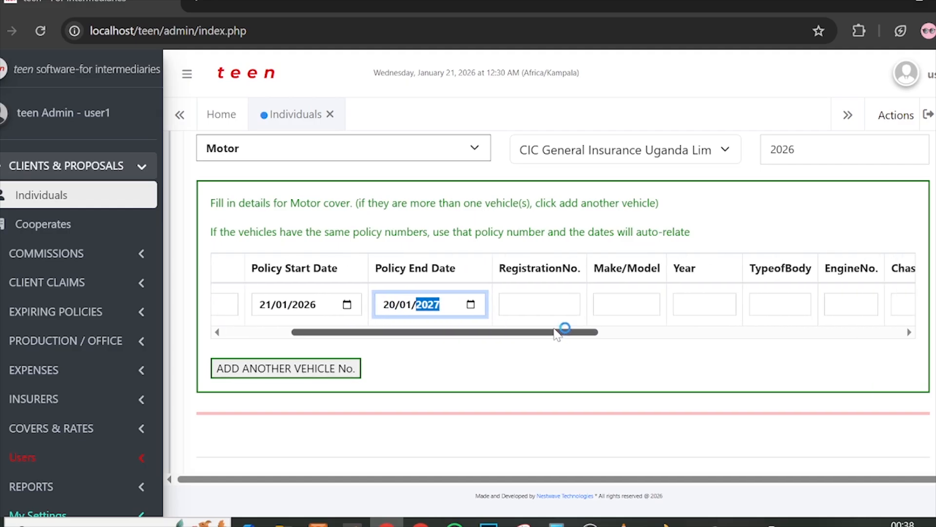
{"action": "key", "text": "Tab"}
{"action": "type", "text": "UA"}
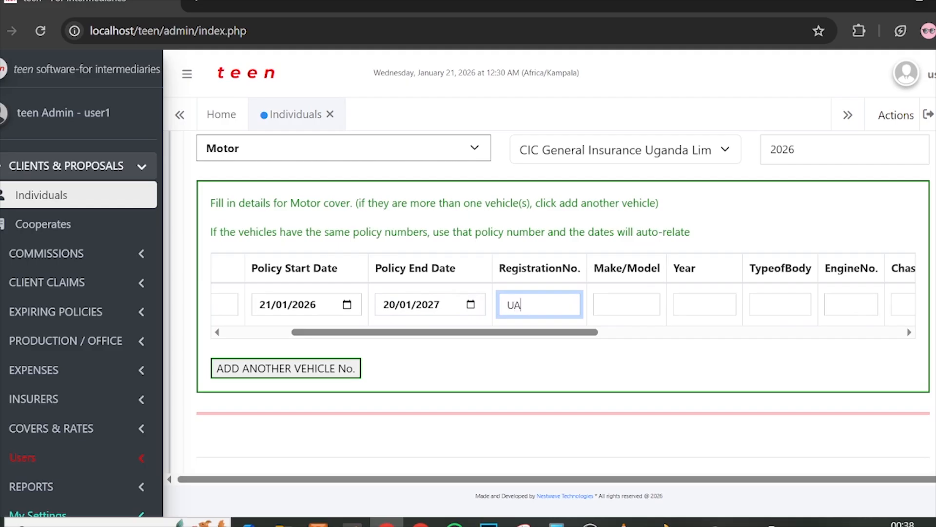
{"action": "type", "text": "Z 234J"}
{"action": "key", "text": "Tab"}
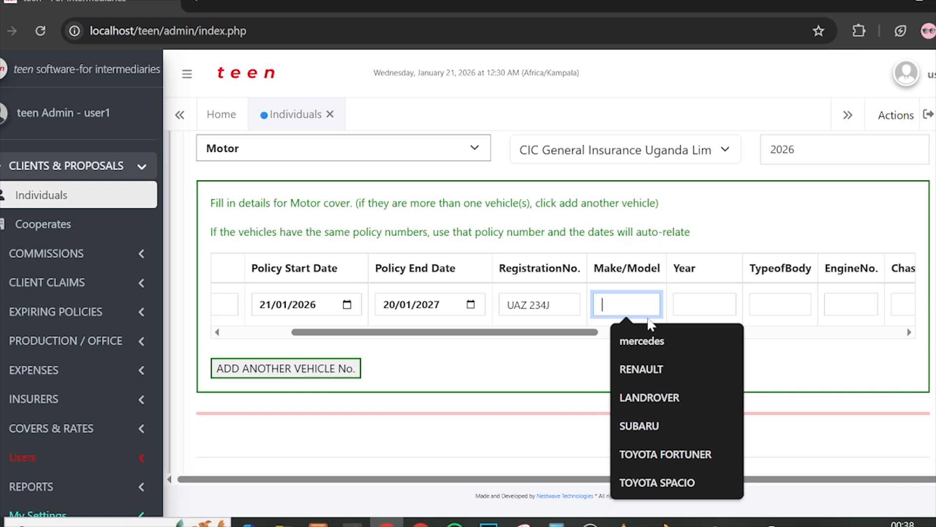
{"action": "left_click", "coordinate": [642, 341]}
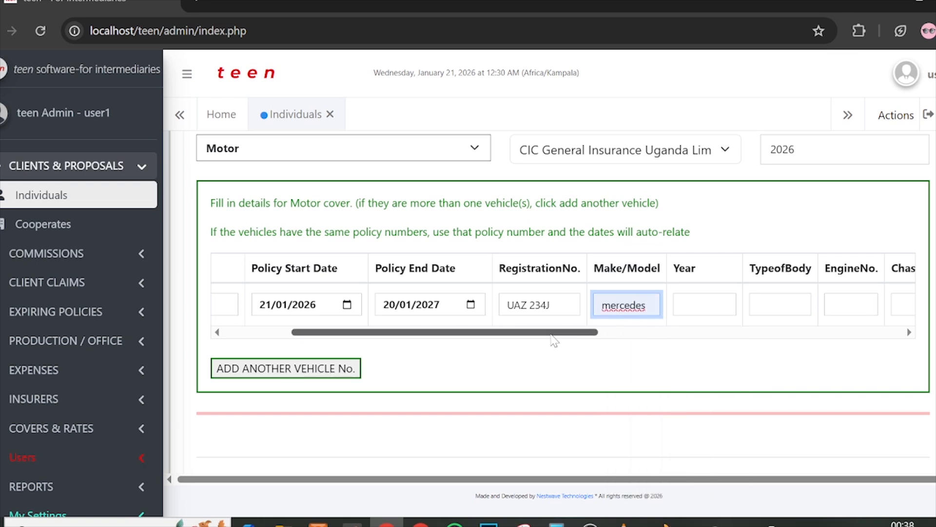
{"action": "left_click_drag", "start_coordinate": [552, 335], "coordinate": [598, 332]}
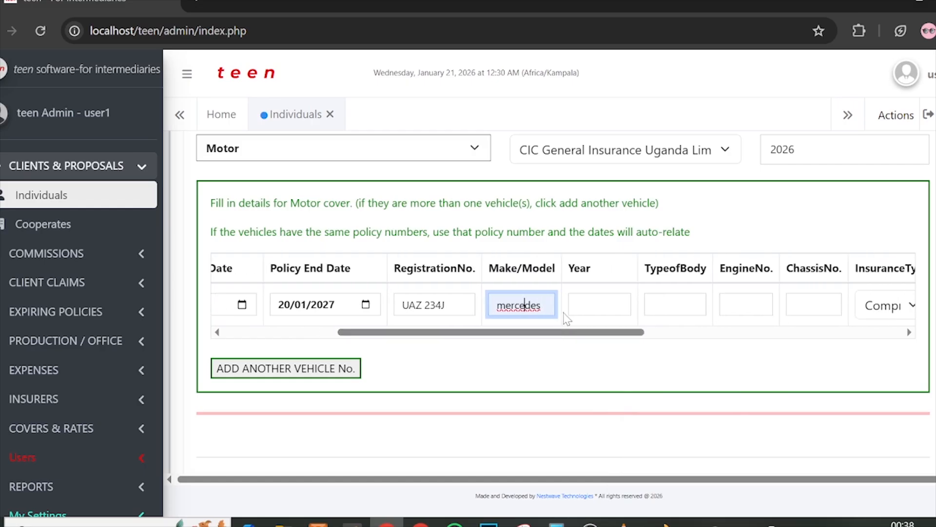
{"action": "left_click", "coordinate": [585, 305]}
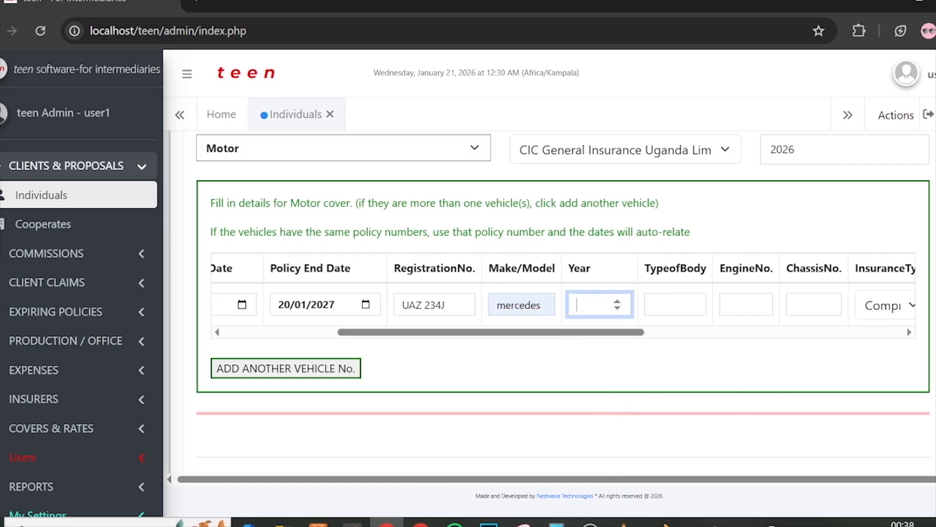
{"action": "type", "text": "2005"}
{"action": "left_click_drag", "start_coordinate": [524, 332], "coordinate": [592, 332]}
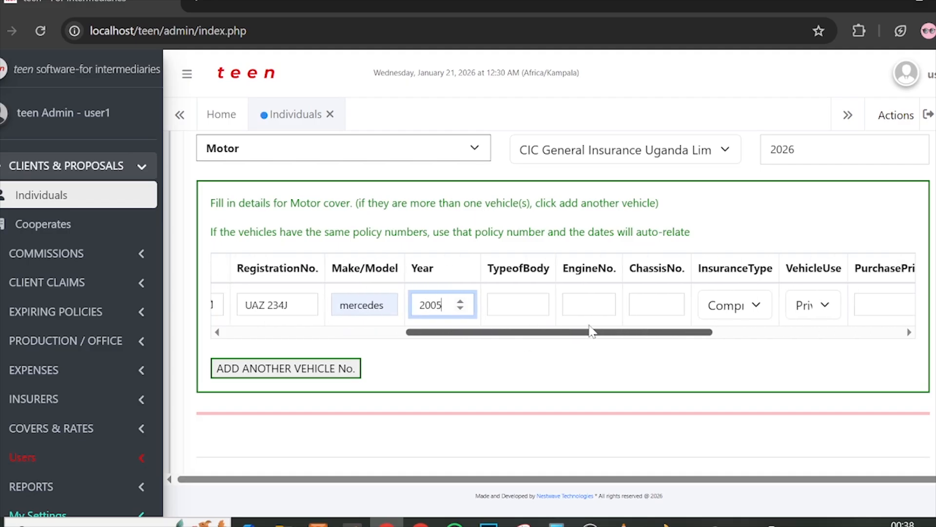
Step: Set body type to station wagon, engine number ENGIN1234 and chassis number CHAS234
{"action": "left_click", "coordinate": [502, 300]}
{"action": "type", "text": "STA"}
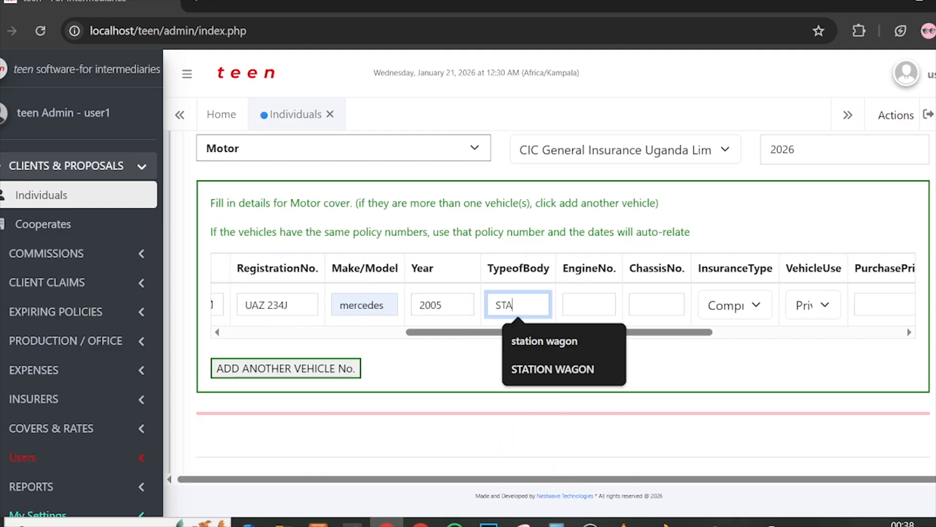
{"action": "key", "text": "Down"}
{"action": "key", "text": "Return"}
{"action": "key", "text": "Tab"}
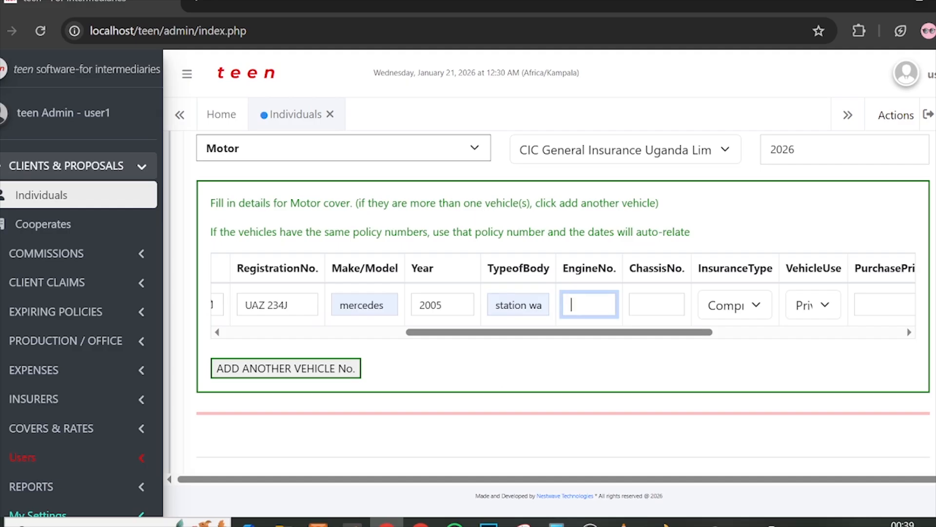
{"action": "type", "text": "ENGIN12"}
{"action": "type", "text": "34"}
{"action": "key", "text": "Tab"}
{"action": "type", "text": "CHAS"}
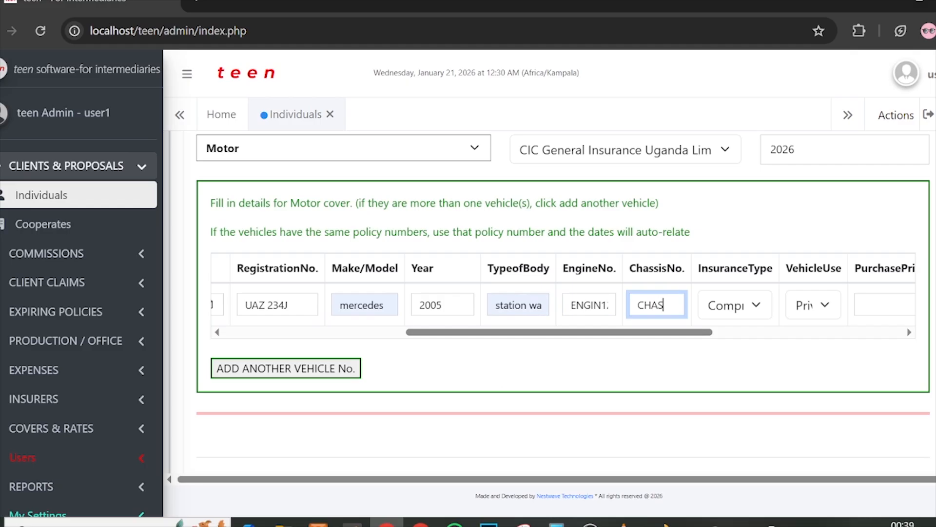
{"action": "type", "text": "234"}
{"action": "left_click", "coordinate": [717, 314]}
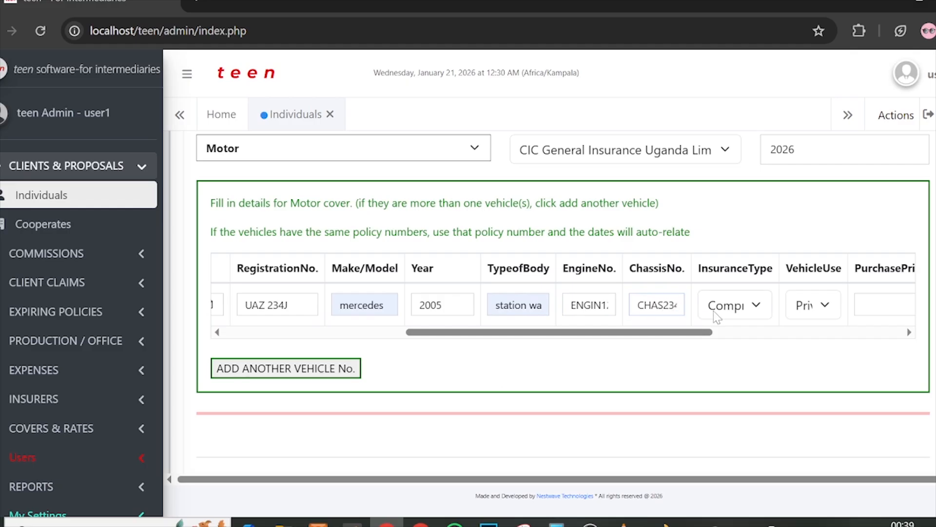
Step: Set the vehicle's insurance type to Third Party and its use to Private
{"action": "left_click", "coordinate": [708, 353]}
{"action": "left_click_drag", "start_coordinate": [652, 333], "coordinate": [708, 333]}
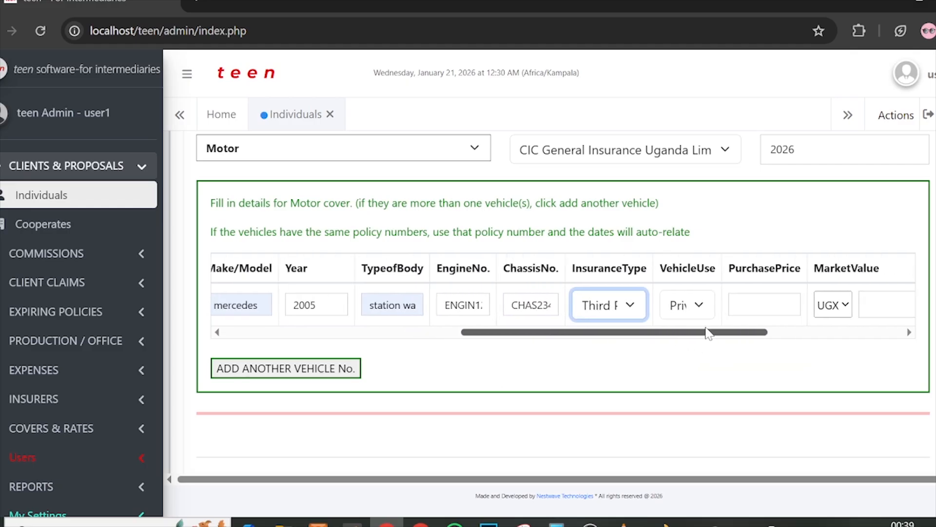
{"action": "left_click", "coordinate": [607, 309]}
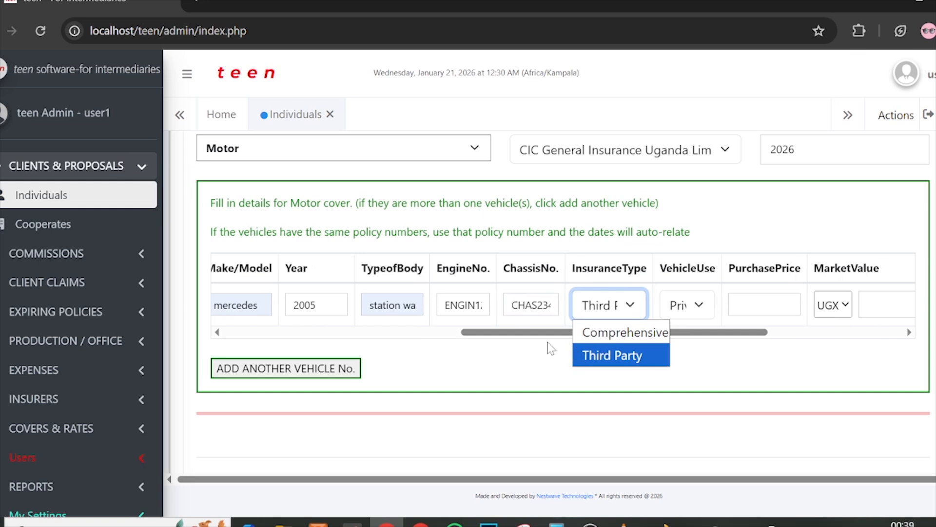
{"action": "left_click", "coordinate": [685, 313]}
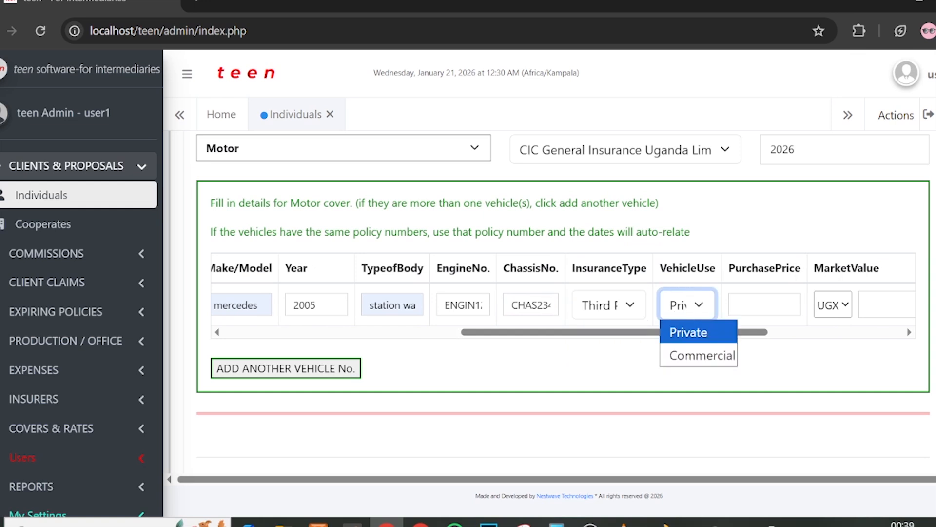
{"action": "left_click", "coordinate": [698, 332]}
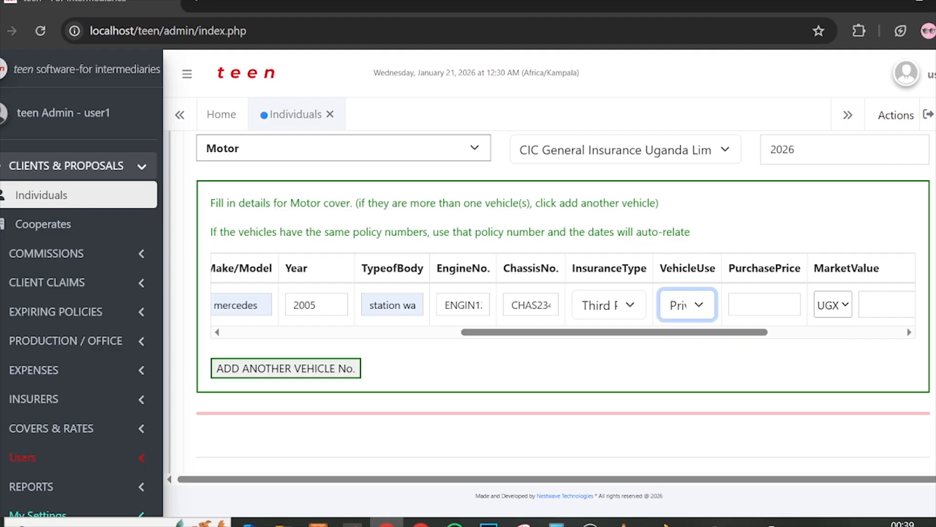
{"action": "left_click", "coordinate": [682, 304]}
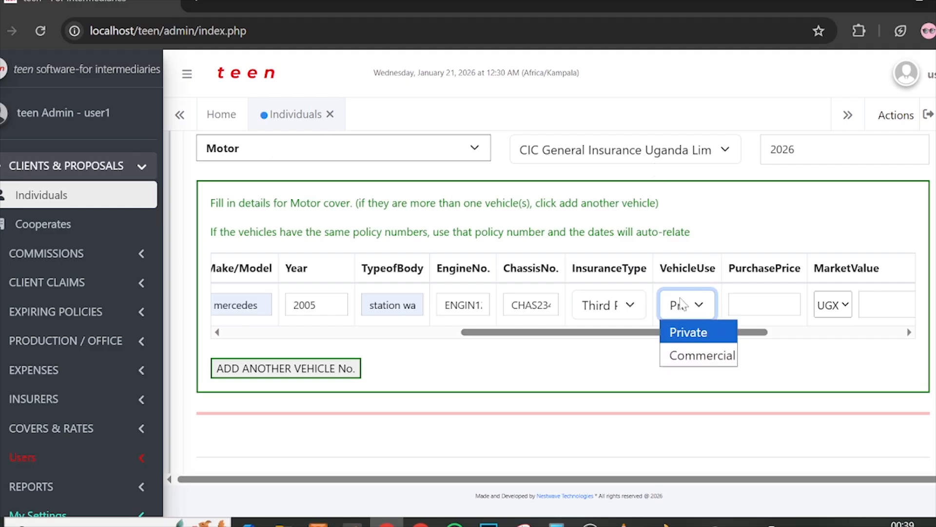
{"action": "left_click", "coordinate": [691, 332]}
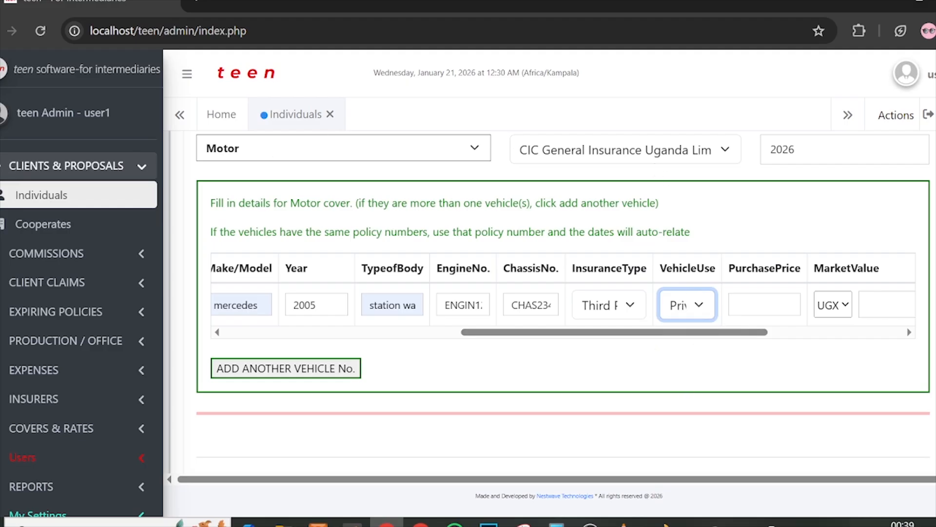
Step: Enter purchase price 20000000 and market value UGX 10,0000,0000
{"action": "left_click", "coordinate": [764, 305]}
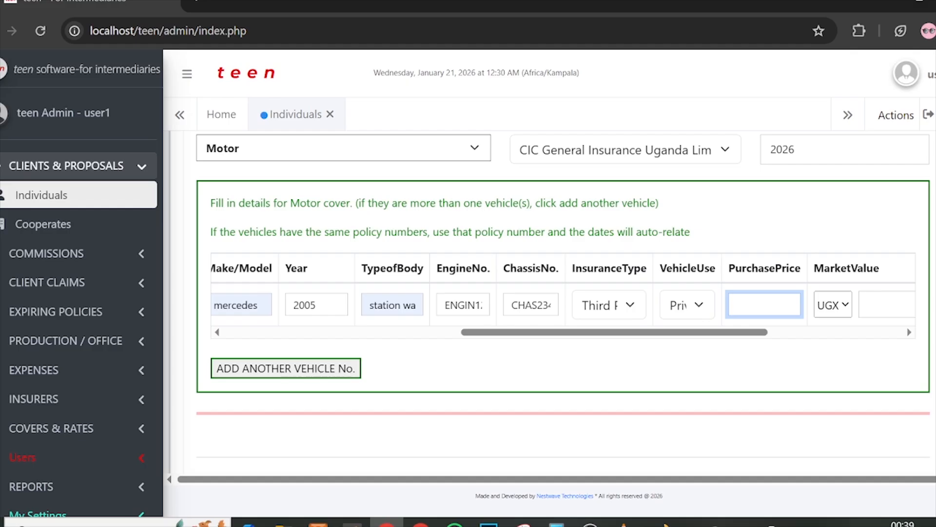
{"action": "type", "text": "20000000"}
{"action": "left_click_drag", "start_coordinate": [741, 333], "coordinate": [786, 332]}
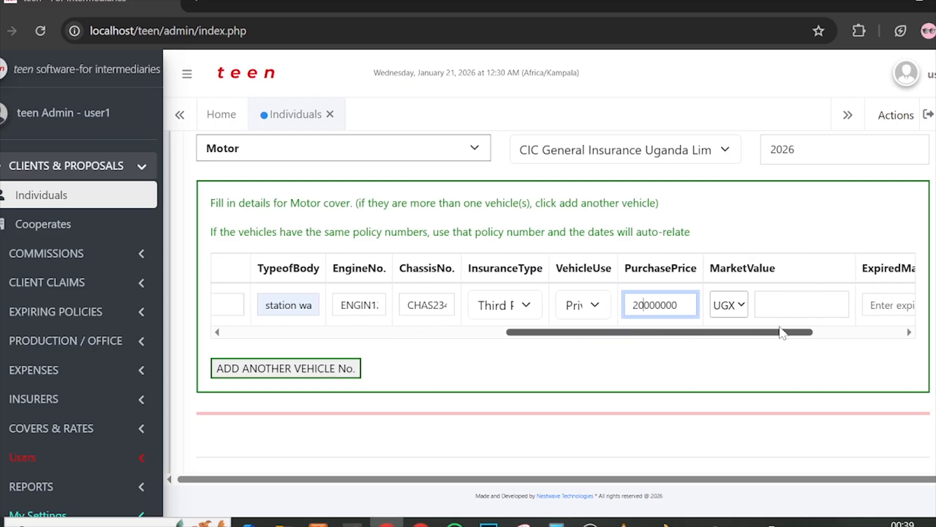
{"action": "left_click", "coordinate": [731, 314]}
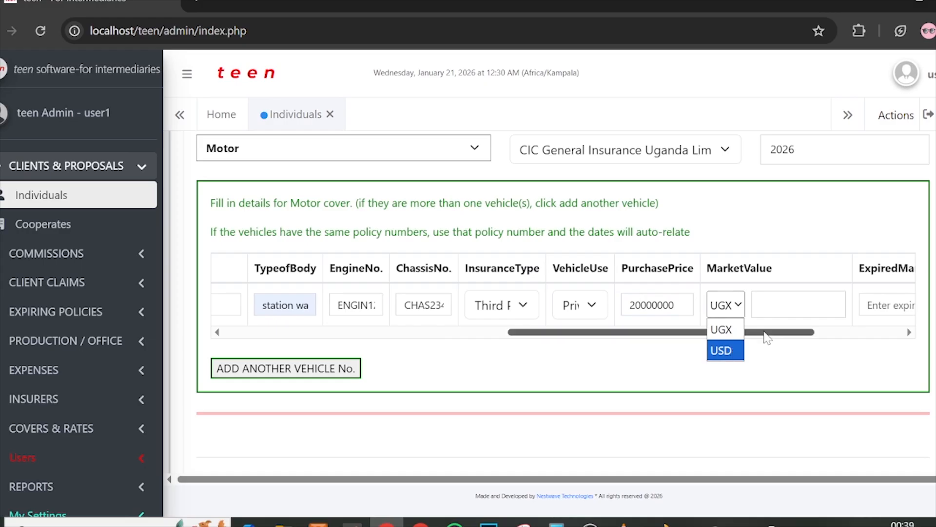
{"action": "left_click", "coordinate": [722, 328]}
{"action": "left_click", "coordinate": [780, 304]}
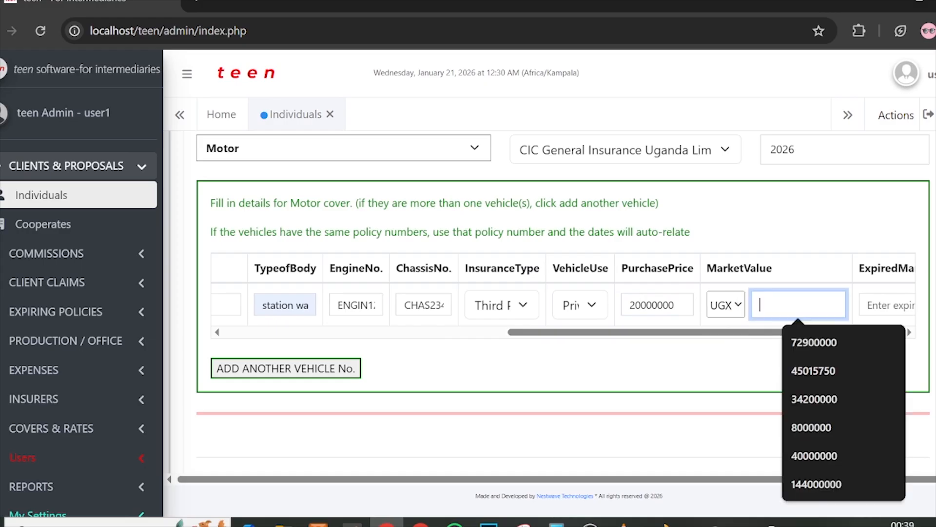
{"action": "type", "text": "10"}
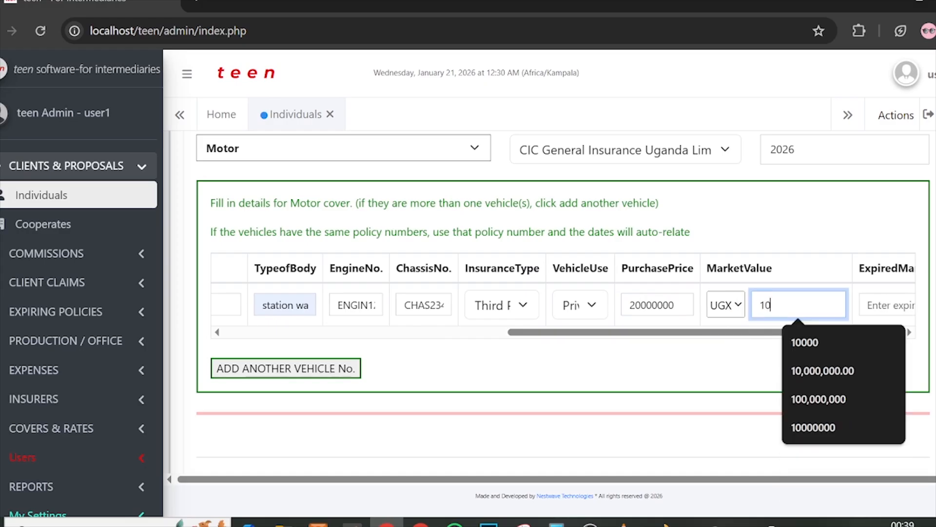
{"action": "type", "text": ",0000,0000"}
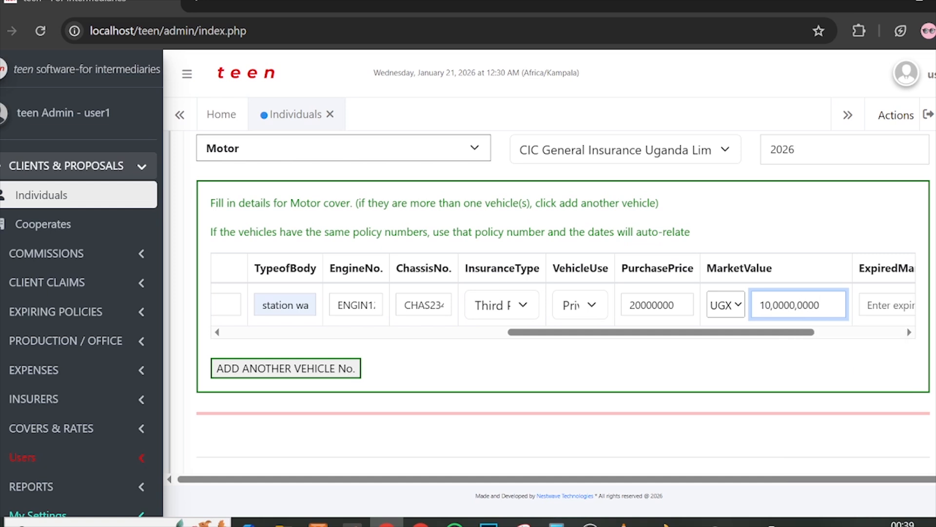
{"action": "left_click_drag", "start_coordinate": [824, 306], "coordinate": [721, 310]}
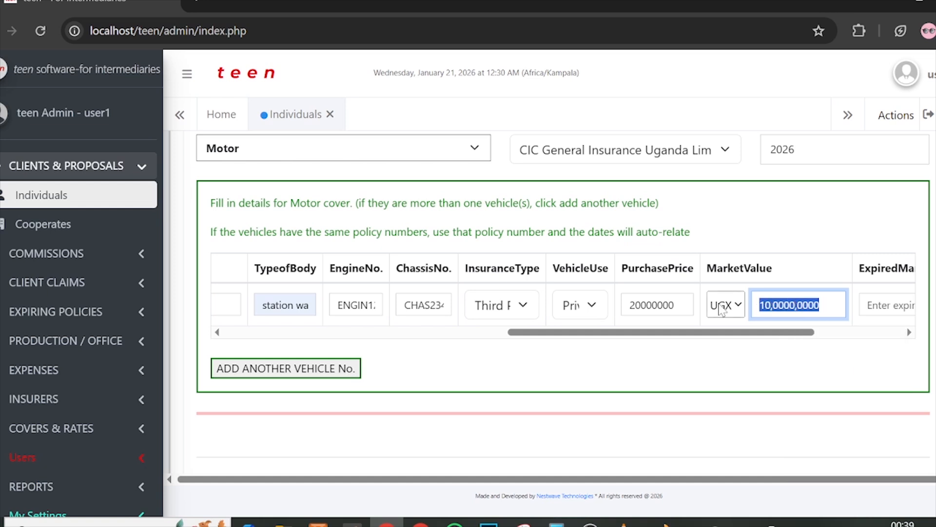
{"action": "scroll", "coordinate": [764, 306], "scroll_direction": "right", "scroll_amount": 3}
Step: Enter expired market value n/a and windscreen cost 2000000
{"action": "left_click", "coordinate": [712, 305]}
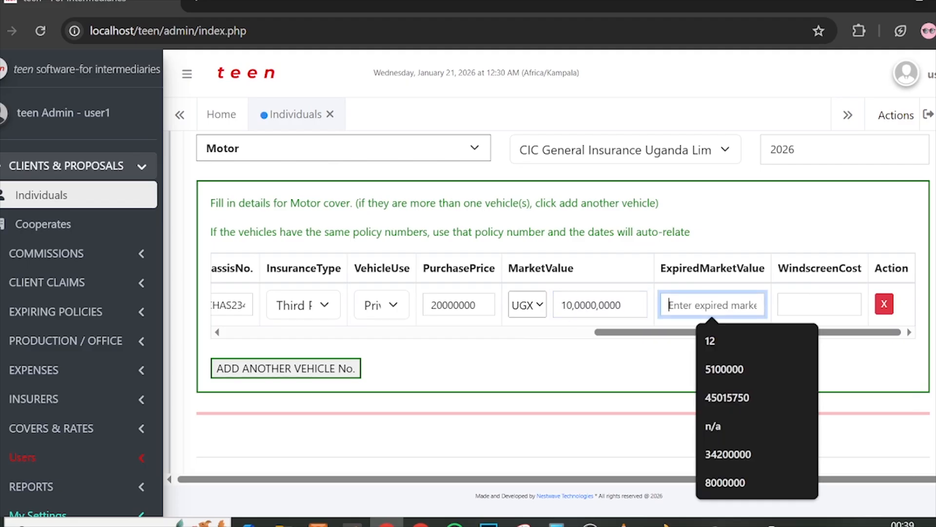
{"action": "type", "text": "n/a"}
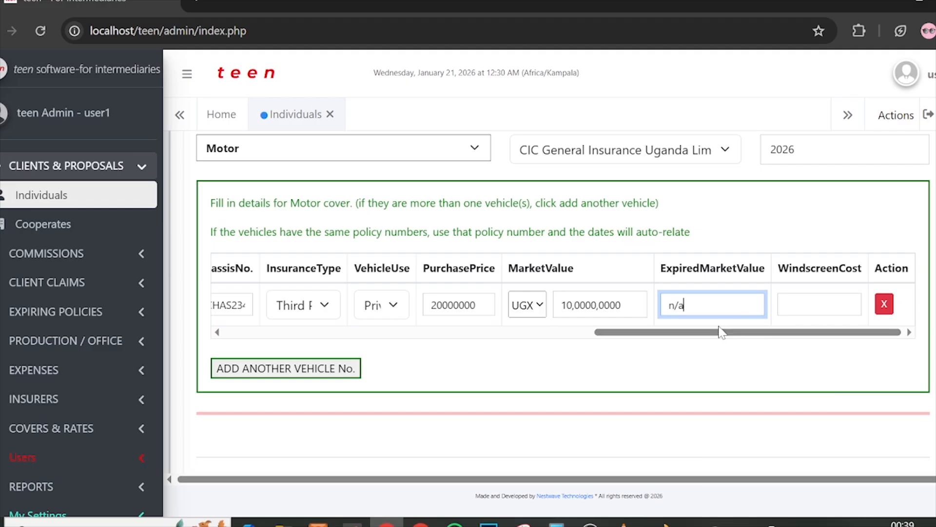
{"action": "left_click", "coordinate": [819, 305]}
{"action": "type", "text": "2000000"}
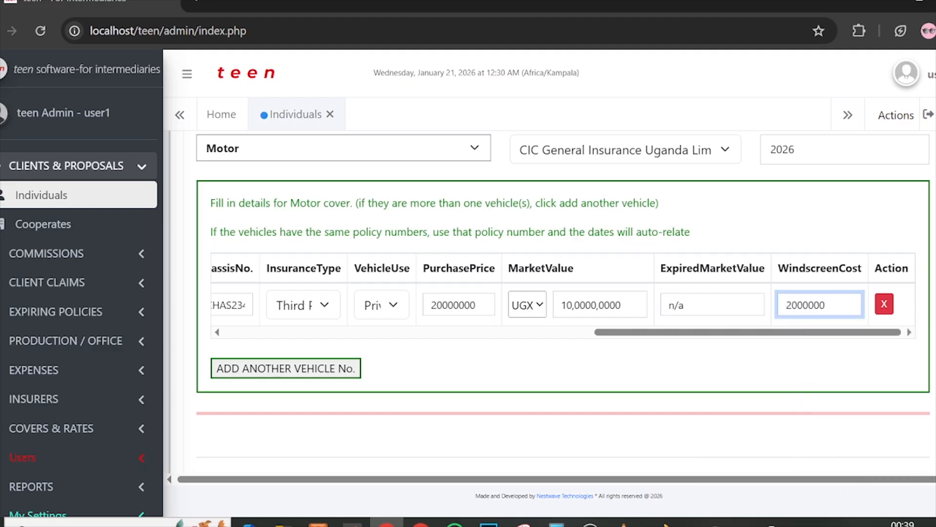
{"action": "left_click", "coordinate": [339, 331]}
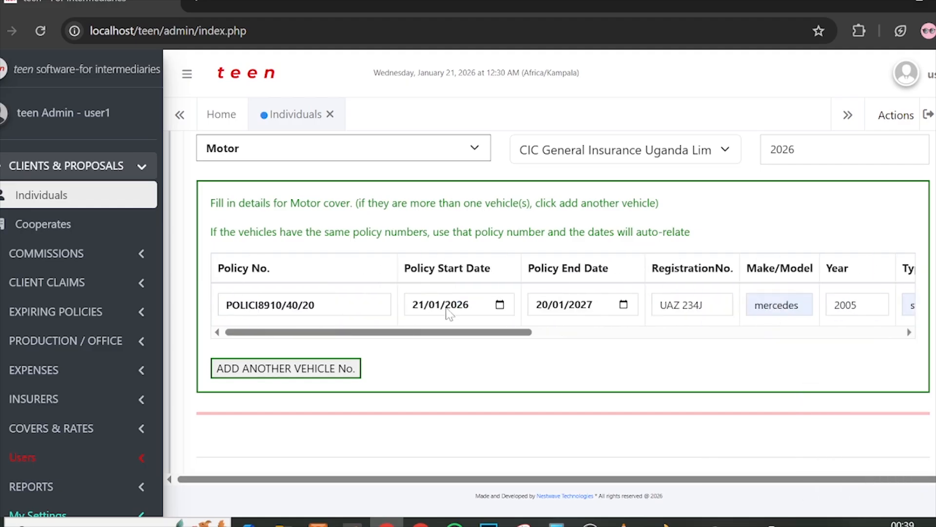
Step: Add another vehicle row and paste the first vehicle's policy number into it
{"action": "scroll", "coordinate": [446, 313], "scroll_direction": "down", "scroll_amount": 1}
{"action": "left_click", "coordinate": [341, 269]}
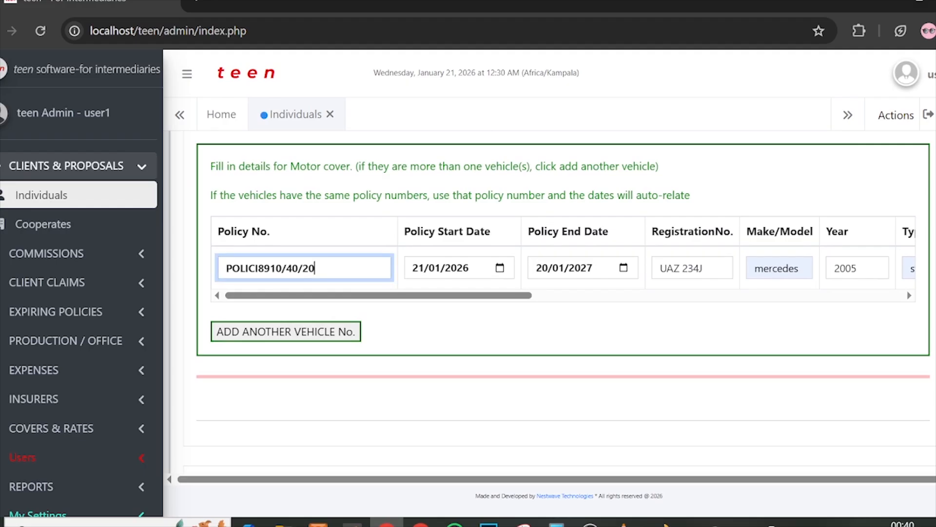
{"action": "key", "text": "ctrl+a"}
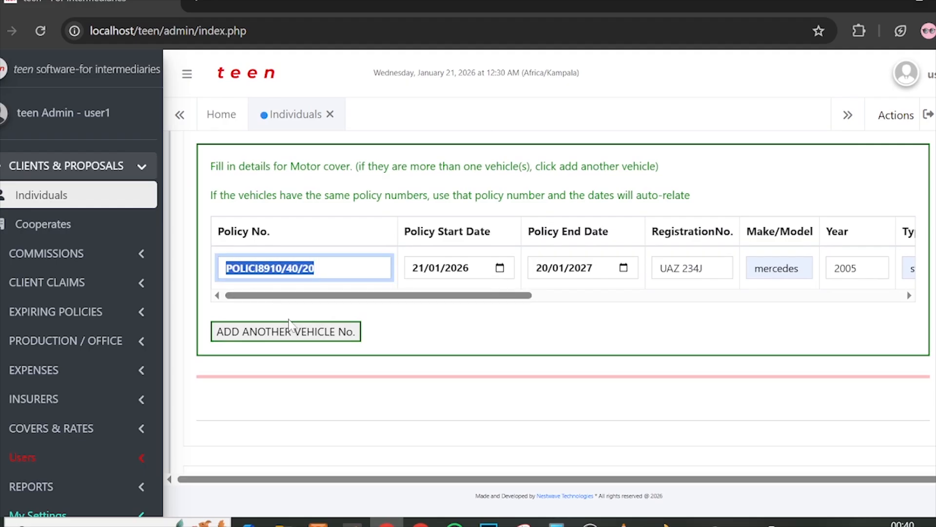
{"action": "left_click", "coordinate": [297, 333]}
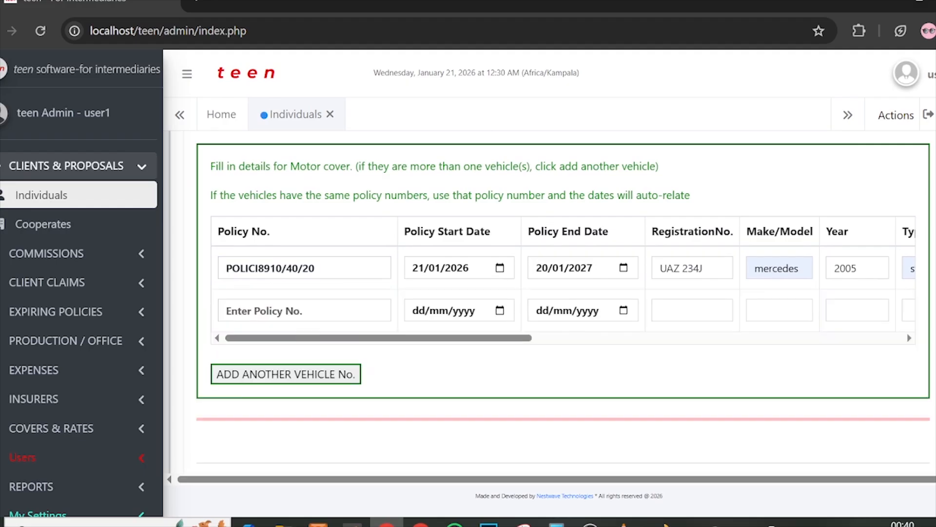
{"action": "left_click_drag", "start_coordinate": [317, 268], "coordinate": [225, 268]}
{"action": "left_click", "coordinate": [303, 269]}
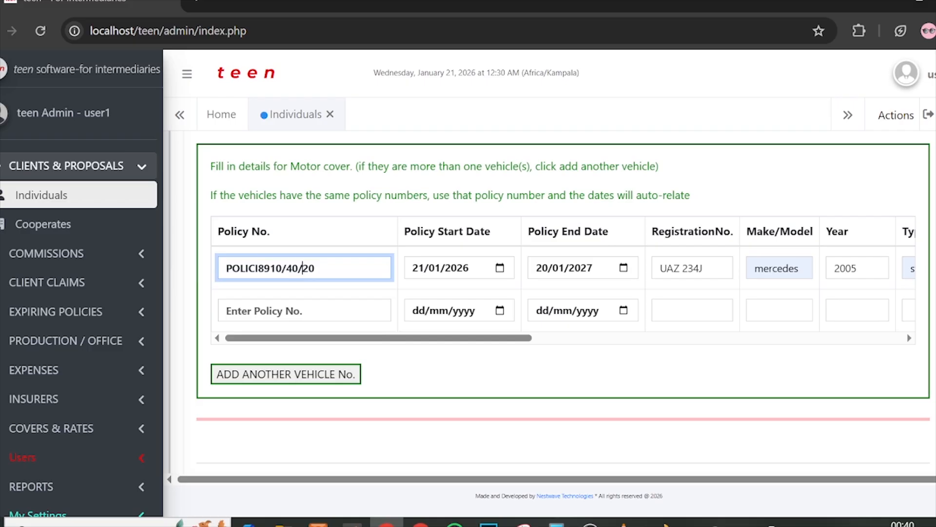
{"action": "left_click_drag", "start_coordinate": [316, 268], "coordinate": [224, 268]}
{"action": "key", "text": "ctrl+c"}
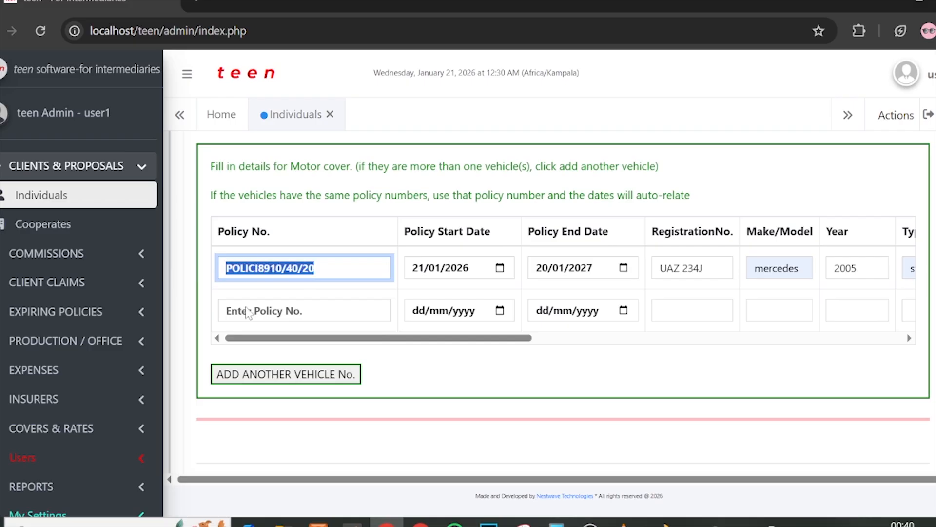
{"action": "left_click", "coordinate": [281, 316]}
{"action": "key", "text": "ctrl+v"}
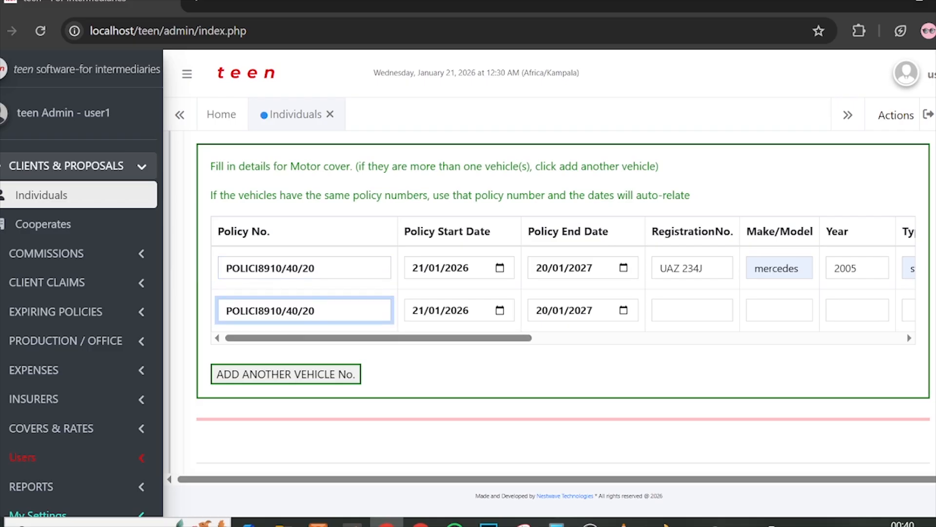
Step: Verify the second row's auto-filled dates 21/01/2026–20/01/2027 and remove stray typed letters
{"action": "left_click_drag", "start_coordinate": [336, 337], "coordinate": [384, 336]}
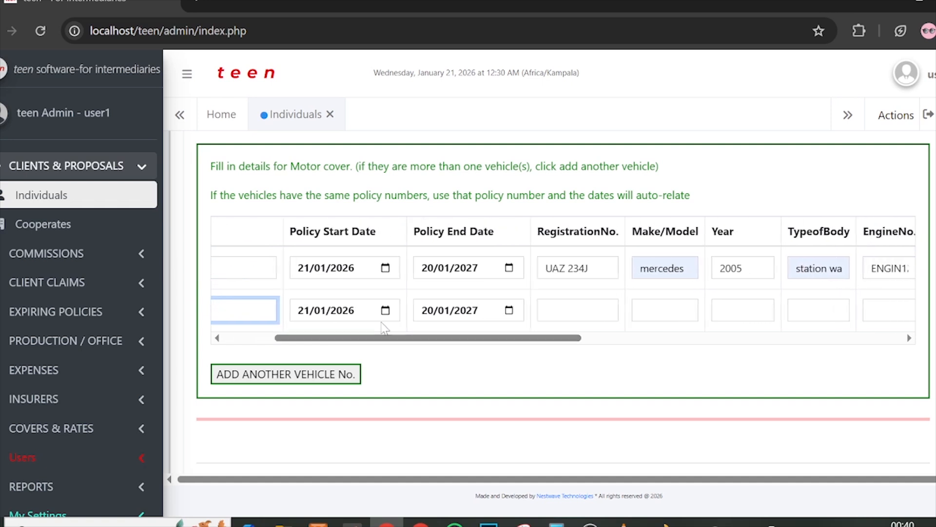
{"action": "left_click_drag", "start_coordinate": [453, 339], "coordinate": [458, 340]}
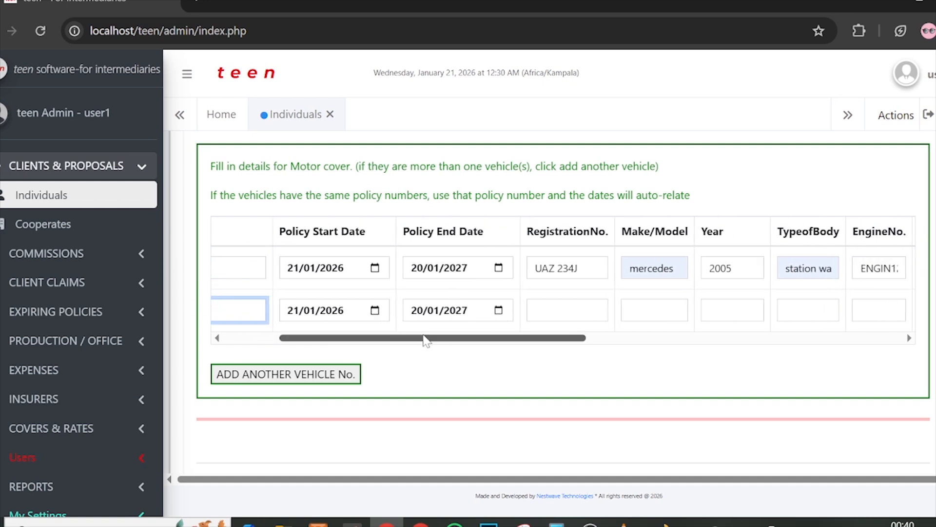
{"action": "left_click_drag", "start_coordinate": [382, 338], "coordinate": [331, 340]}
{"action": "left_click_drag", "start_coordinate": [233, 268], "coordinate": [314, 267]}
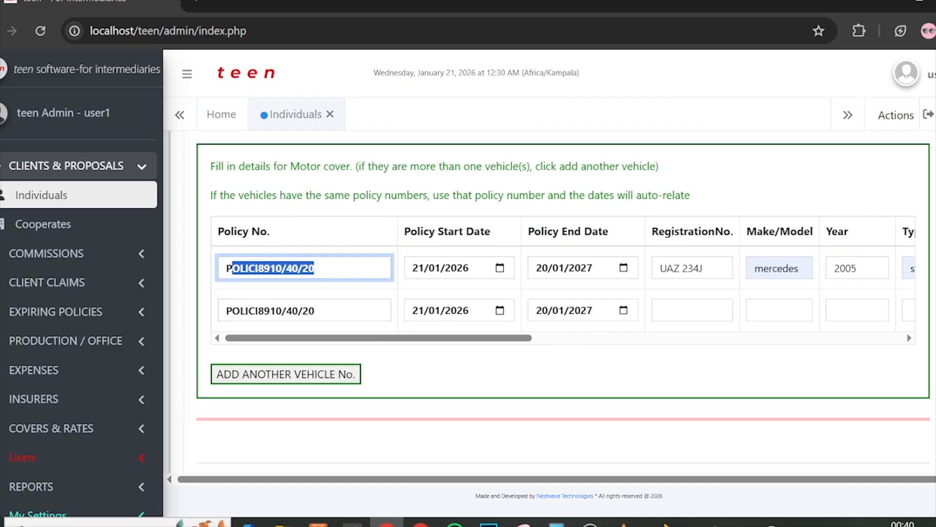
{"action": "mouse_move", "coordinate": [293, 338]}
{"action": "left_mouse_down"}
{"action": "mouse_move", "coordinate": [356, 338]}
{"action": "mouse_move", "coordinate": [293, 340]}
{"action": "left_mouse_up"}
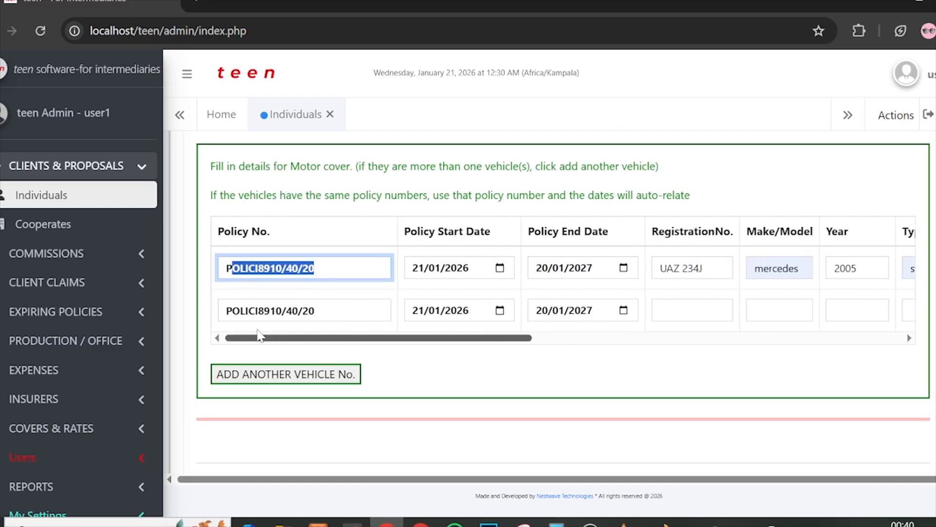
{"action": "left_click", "coordinate": [226, 267]}
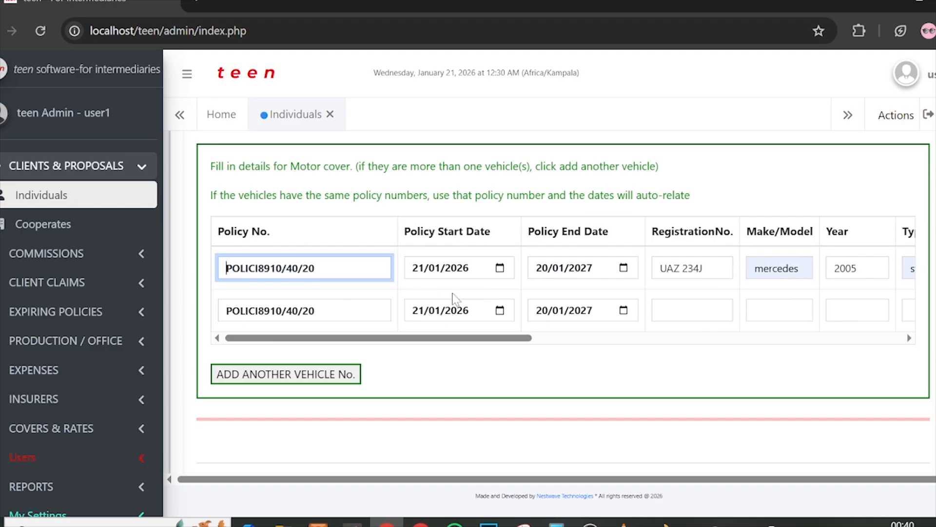
{"action": "scroll", "coordinate": [453, 297], "scroll_direction": "up", "scroll_amount": 5}
{"action": "scroll", "coordinate": [454, 243], "scroll_direction": "down", "scroll_amount": 2}
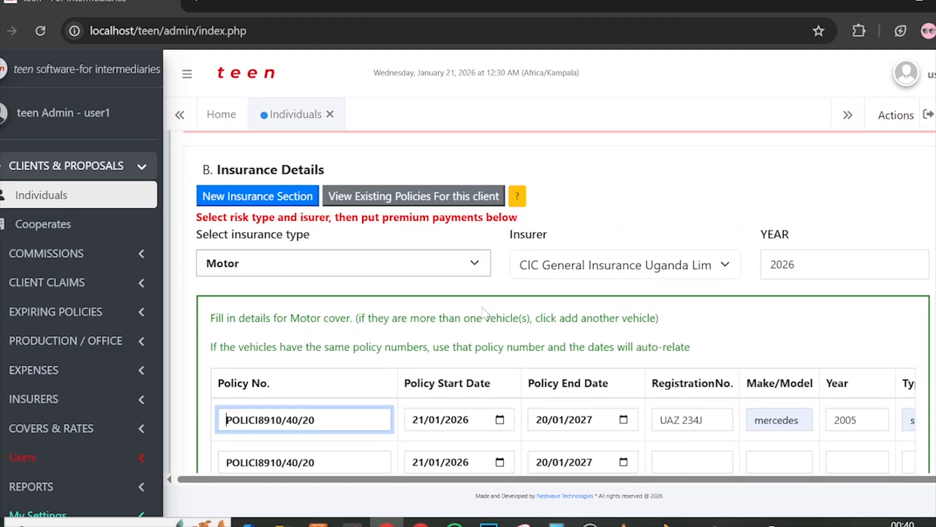
{"action": "scroll", "coordinate": [482, 312], "scroll_direction": "down", "scroll_amount": 1}
{"action": "scroll", "coordinate": [470, 253], "scroll_direction": "down", "scroll_amount": 1}
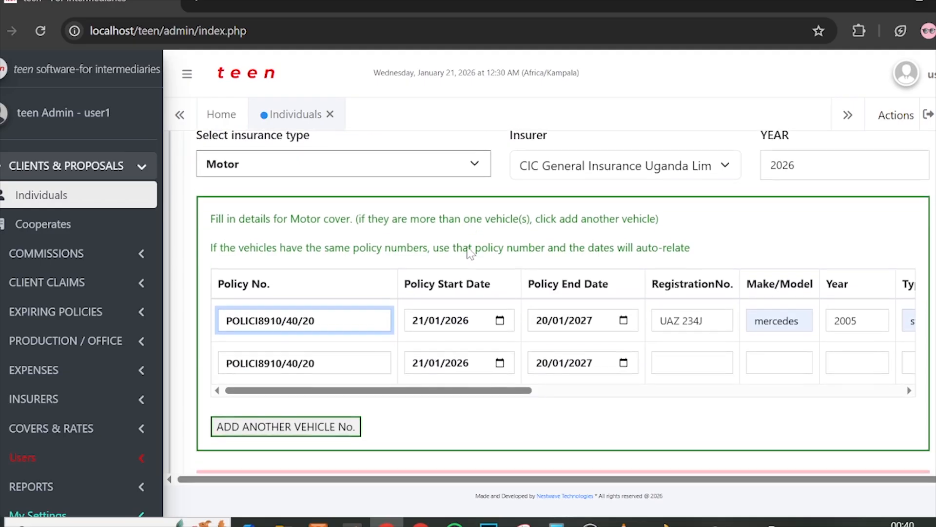
{"action": "type", "text": "en"}
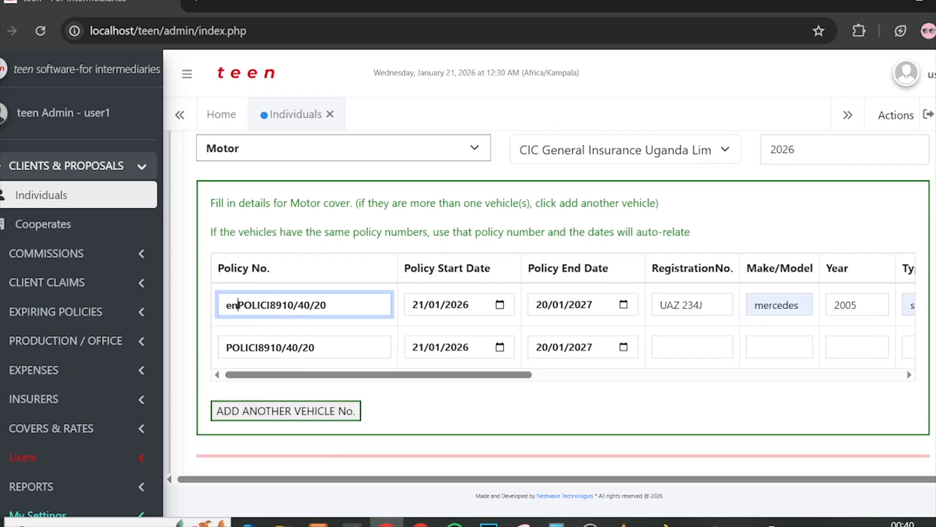
{"action": "key", "text": "BackSpace"}
{"action": "key", "text": "BackSpace"}
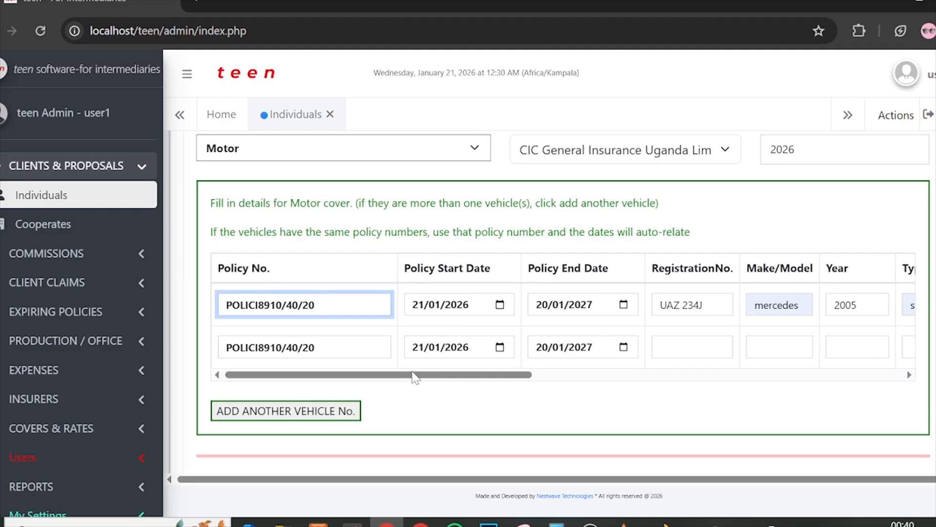
{"action": "left_click_drag", "start_coordinate": [411, 374], "coordinate": [491, 374]}
{"action": "left_click", "coordinate": [502, 347]}
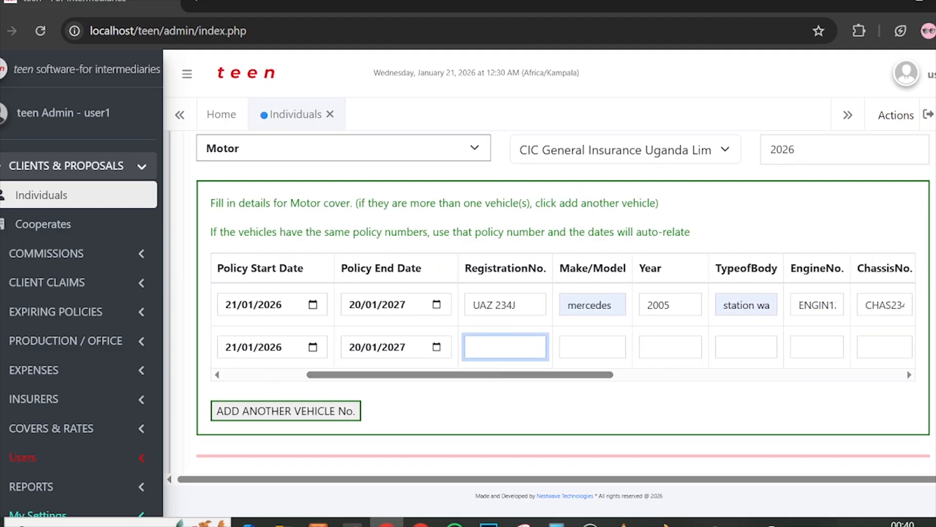
{"action": "type", "text": "UAB 3459"}
{"action": "key", "text": "BackSpace"}
{"action": "type", "text": "J"}
{"action": "left_click", "coordinate": [592, 347]}
{"action": "type", "text": "tO"}
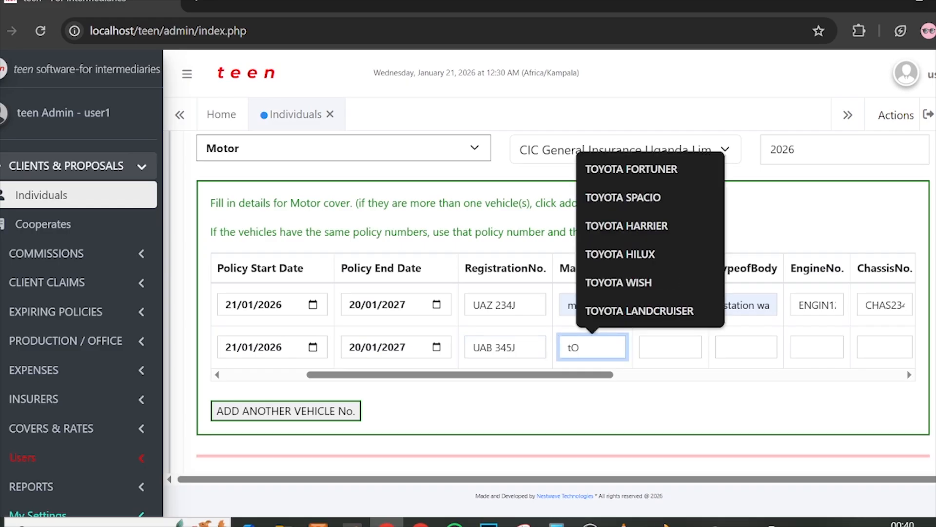
{"action": "type", "text": "YITA"}
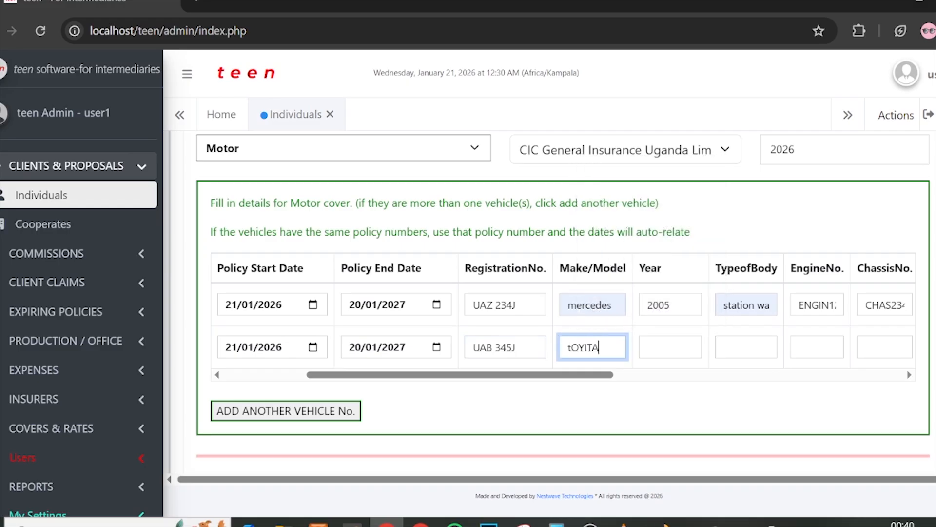
{"action": "key", "text": "BackSpace"}
{"action": "key", "text": "BackSpace"}
{"action": "key", "text": "BackSpace"}
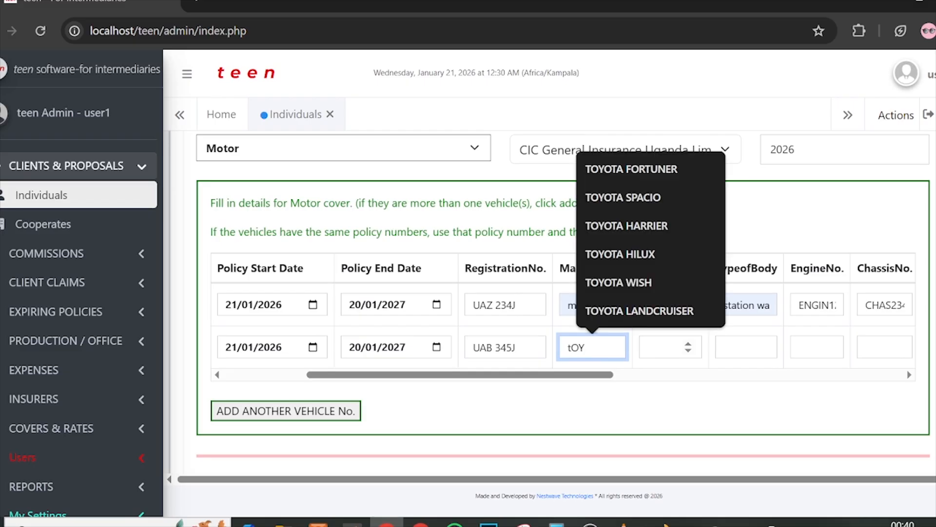
{"action": "type", "text": "OTA"}
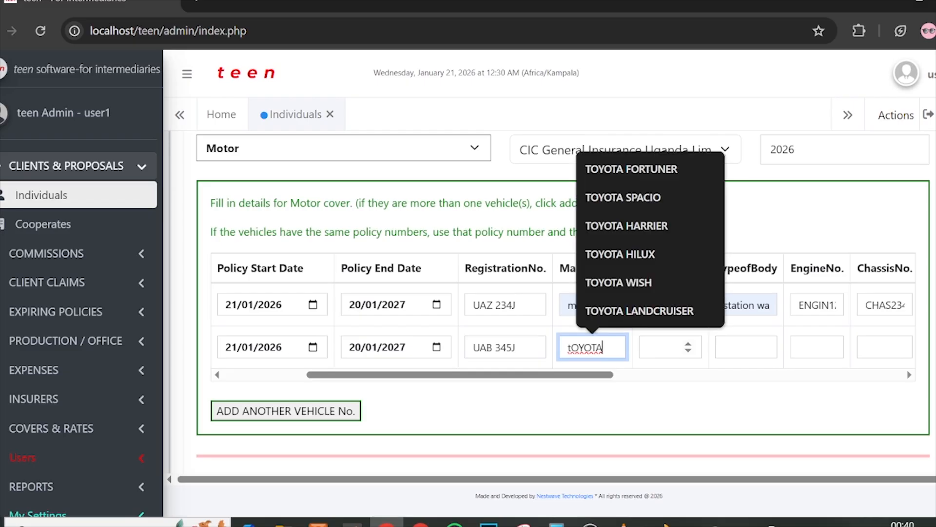
{"action": "key", "text": "Tab"}
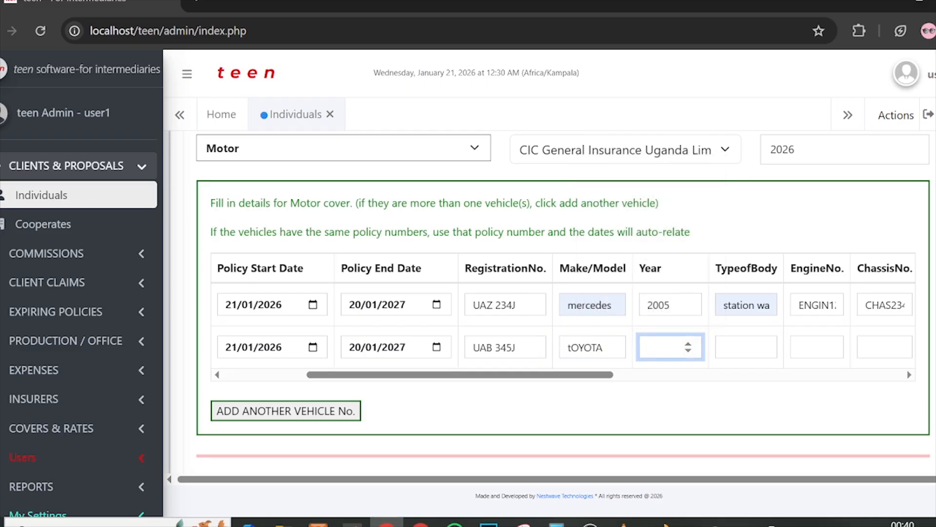
{"action": "type", "text": "2020"}
Step: Set body type DOUBLE CHAIN, engine number EN4 and chassis number CH23
{"action": "left_click_drag", "start_coordinate": [607, 374], "coordinate": [661, 378]}
{"action": "left_click", "coordinate": [602, 348]}
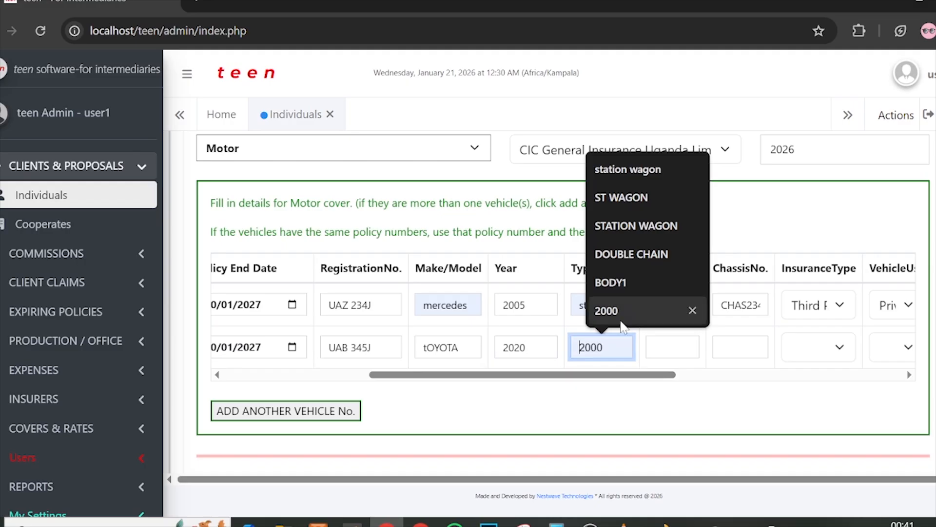
{"action": "type", "text": "DOUBLE"}
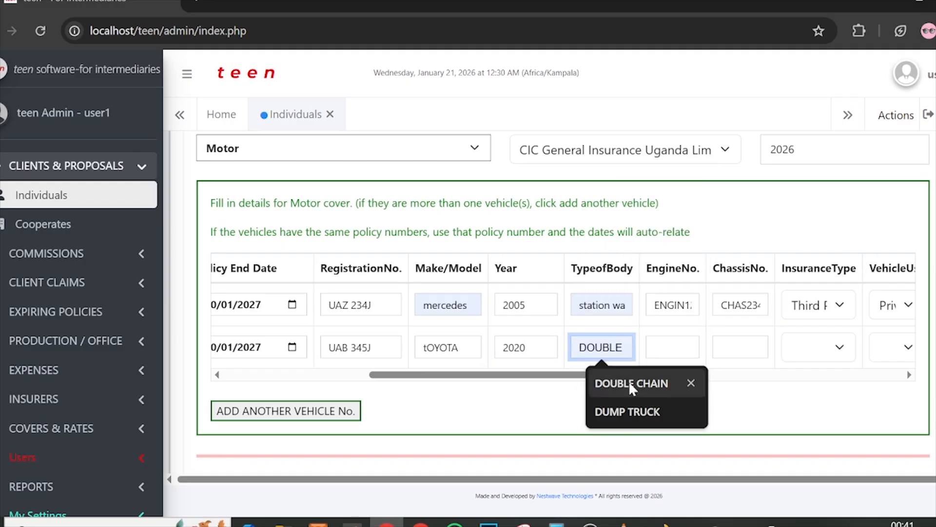
{"action": "left_click", "coordinate": [630, 382]}
{"action": "left_click_drag", "start_coordinate": [613, 382], "coordinate": [643, 381]}
{"action": "key", "text": "Tab"}
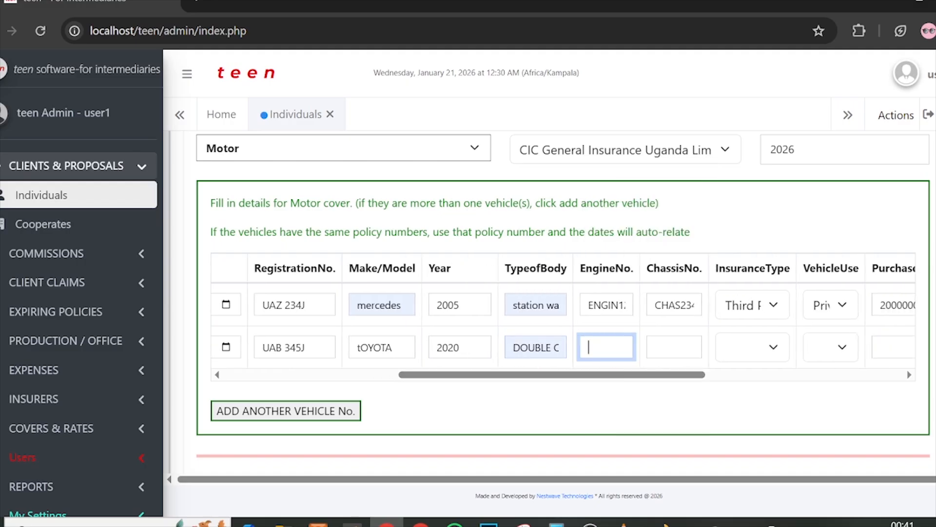
{"action": "type", "text": "EN4"}
{"action": "left_click", "coordinate": [646, 353]}
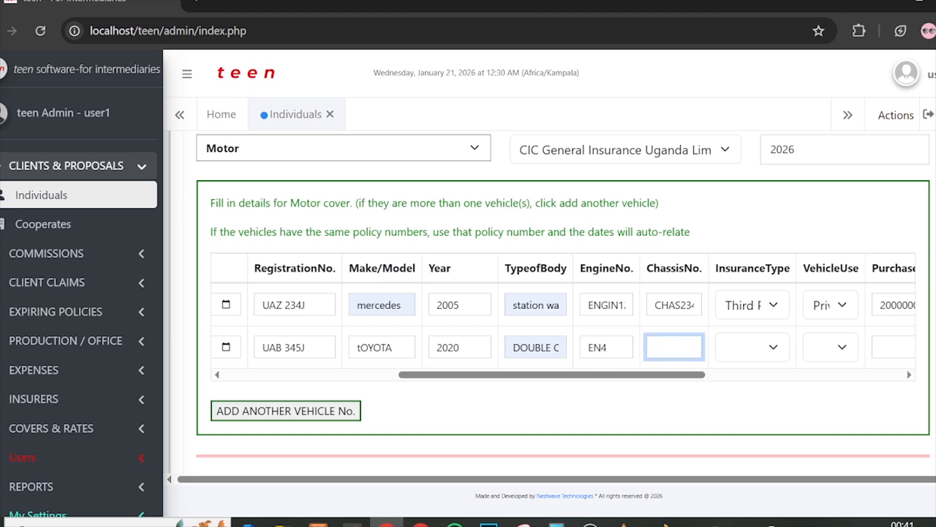
{"action": "type", "text": "CH23"}
{"action": "left_click_drag", "start_coordinate": [663, 373], "coordinate": [701, 369]}
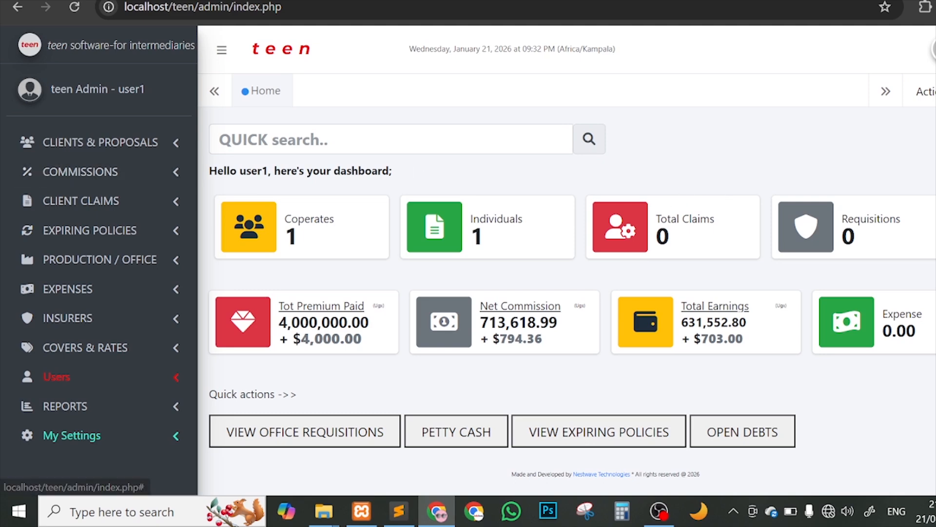
Step: Open All Commissions Calculations from the COMMISSIONS menu
{"action": "left_click", "coordinate": [97, 172]}
{"action": "left_click", "coordinate": [123, 197]}
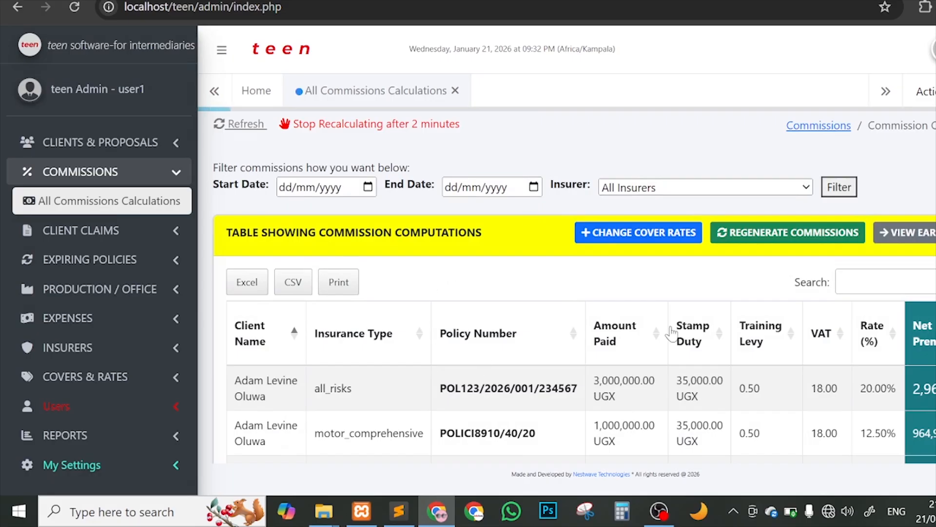
{"action": "scroll", "coordinate": [672, 333], "scroll_direction": "down", "scroll_amount": 1}
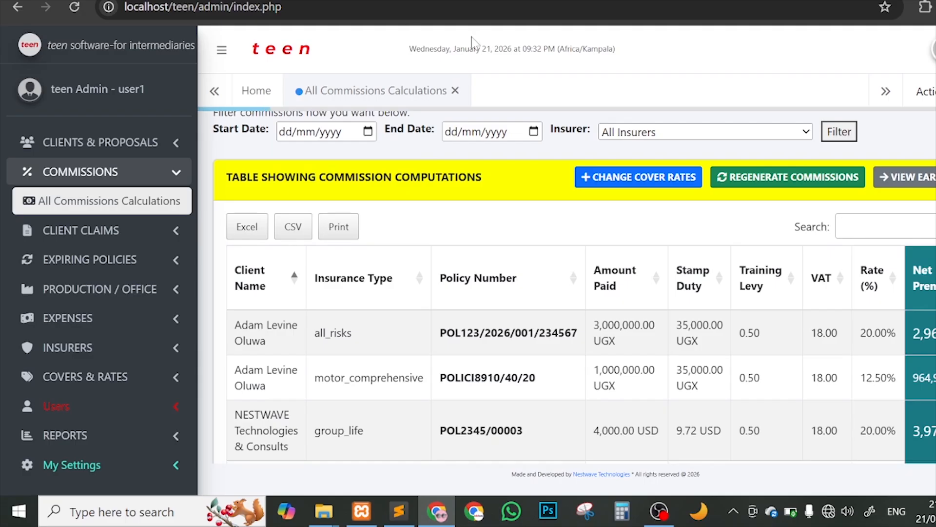
Step: Collapse the sidebar and scroll through the three-policy commission table
{"action": "left_click", "coordinate": [222, 50]}
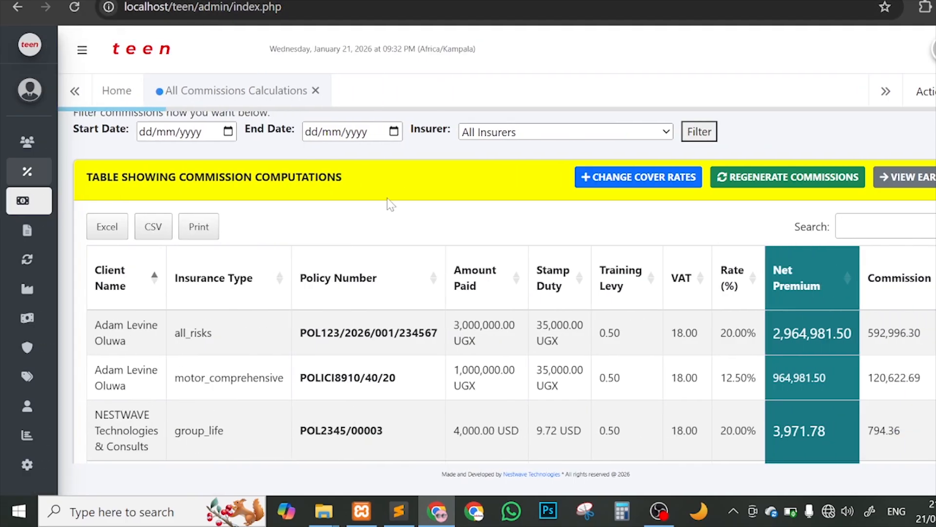
{"action": "scroll", "coordinate": [588, 202], "scroll_direction": "up", "scroll_amount": 1}
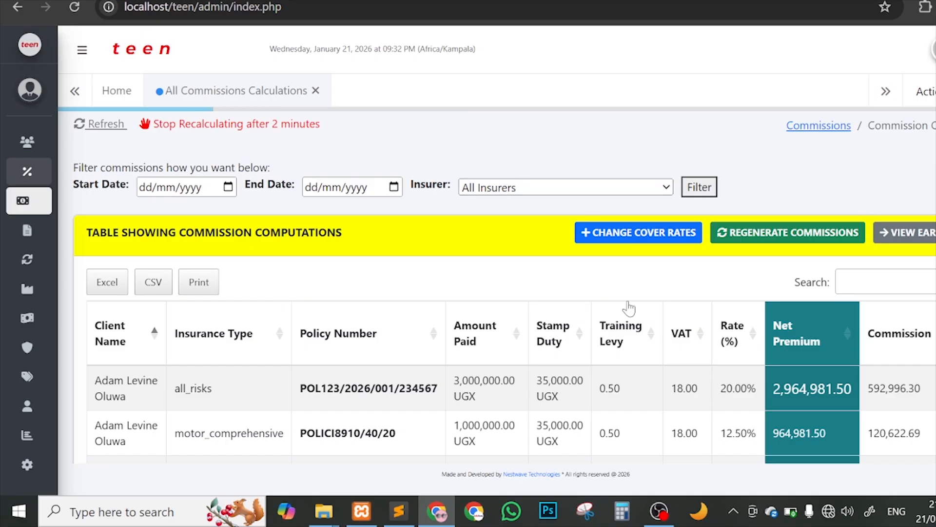
{"action": "scroll", "coordinate": [627, 308], "scroll_direction": "down", "scroll_amount": 2}
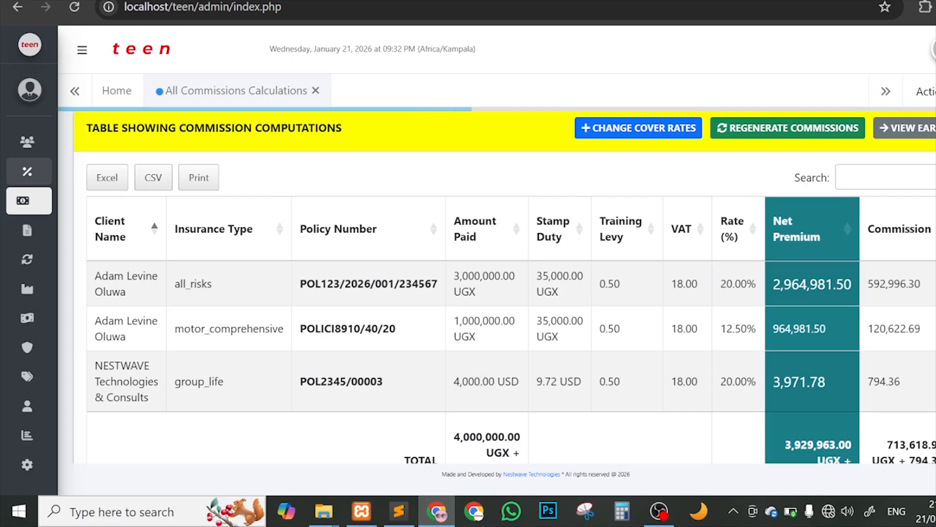
{"action": "scroll", "coordinate": [505, 287], "scroll_direction": "up", "scroll_amount": 2}
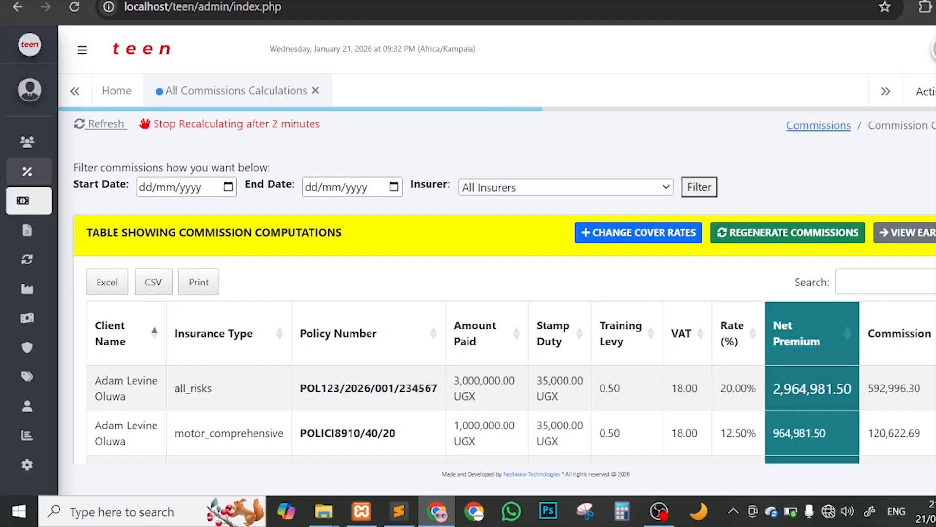
{"action": "scroll", "coordinate": [551, 381], "scroll_direction": "down", "scroll_amount": 2}
{"action": "scroll", "coordinate": [551, 381], "scroll_direction": "right", "scroll_amount": 5}
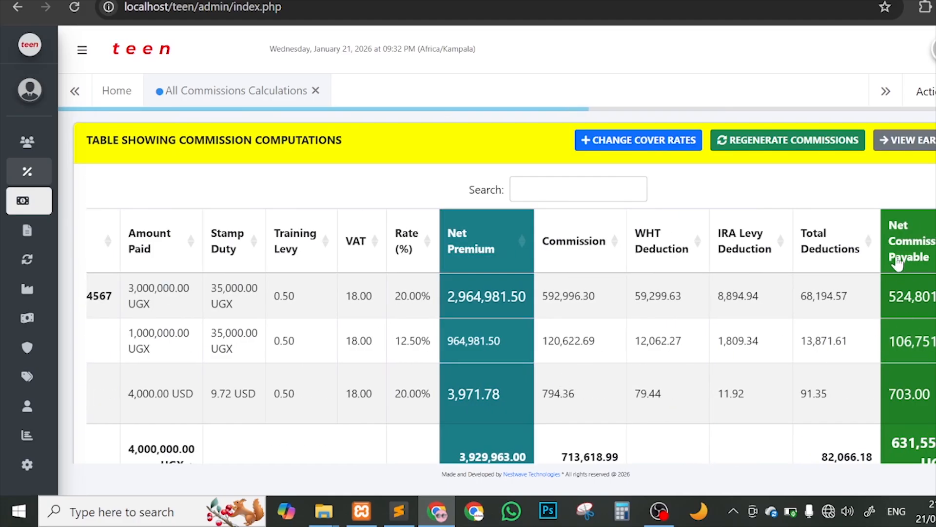
{"action": "scroll", "coordinate": [503, 293], "scroll_direction": "down", "scroll_amount": 1}
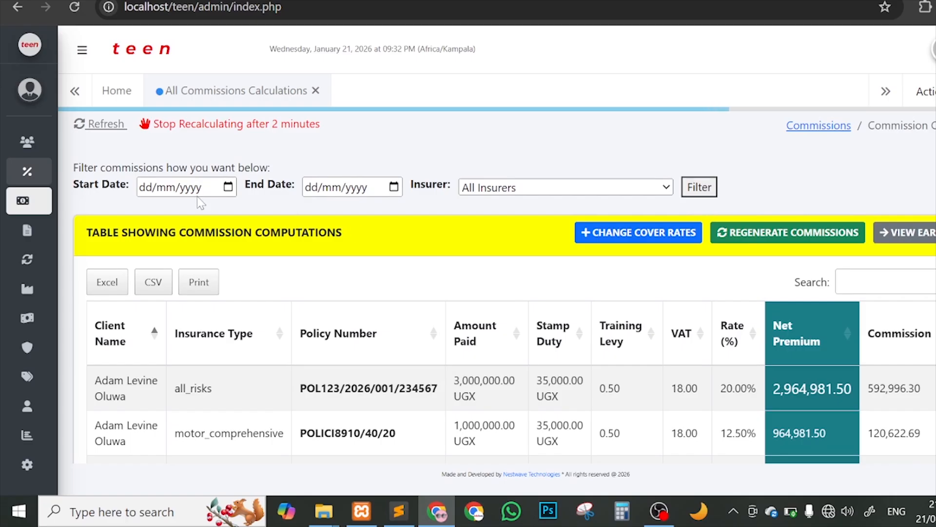
Step: Expand the sidebar back to full labels and scroll the commission table down and up
{"action": "left_click_drag", "start_coordinate": [81, 167], "coordinate": [237, 168]}
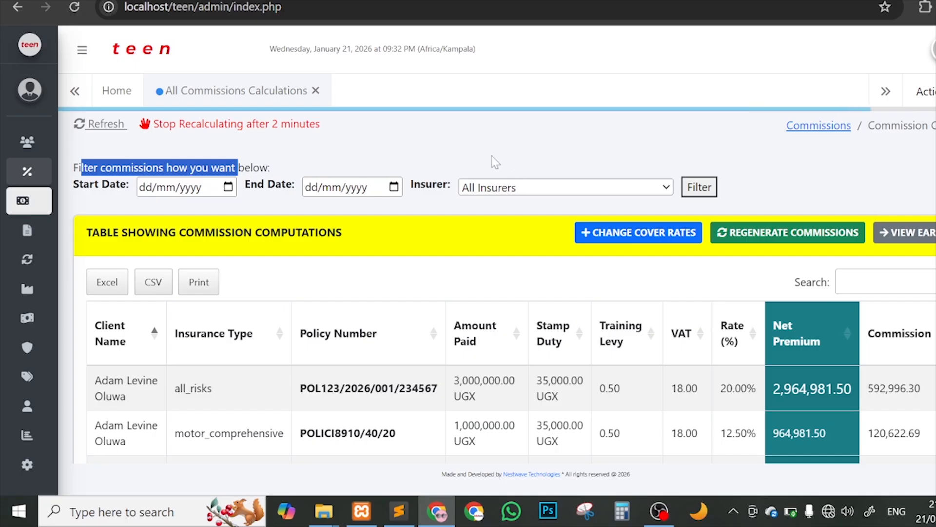
{"action": "left_click", "coordinate": [83, 51]}
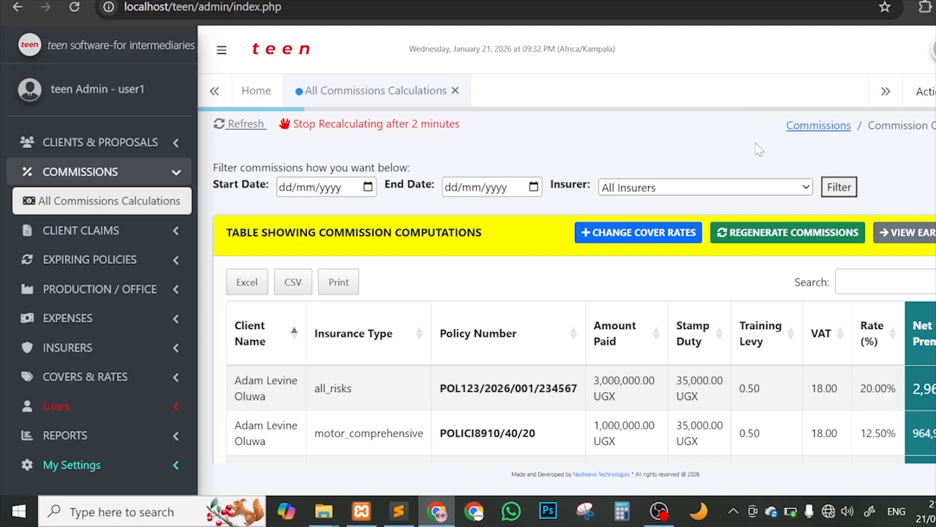
{"action": "scroll", "coordinate": [774, 274], "scroll_direction": "down", "scroll_amount": 2}
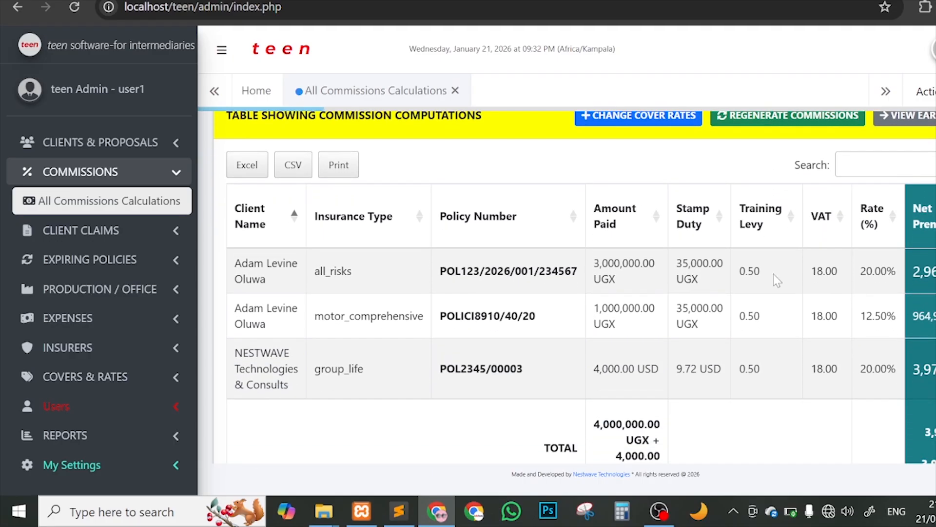
{"action": "scroll", "coordinate": [773, 281], "scroll_direction": "up", "scroll_amount": 2}
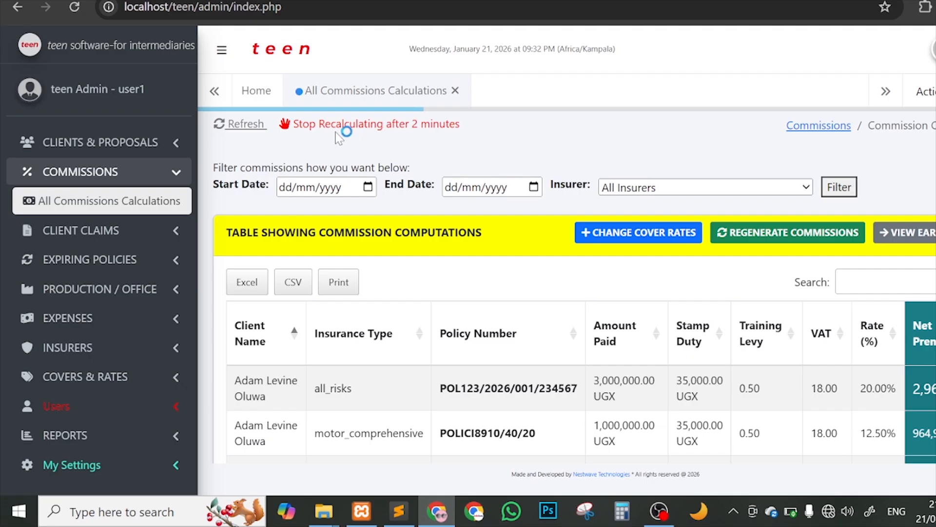
Step: Stop the automatic commission recalculation and scroll down the table
{"action": "left_click", "coordinate": [361, 127]}
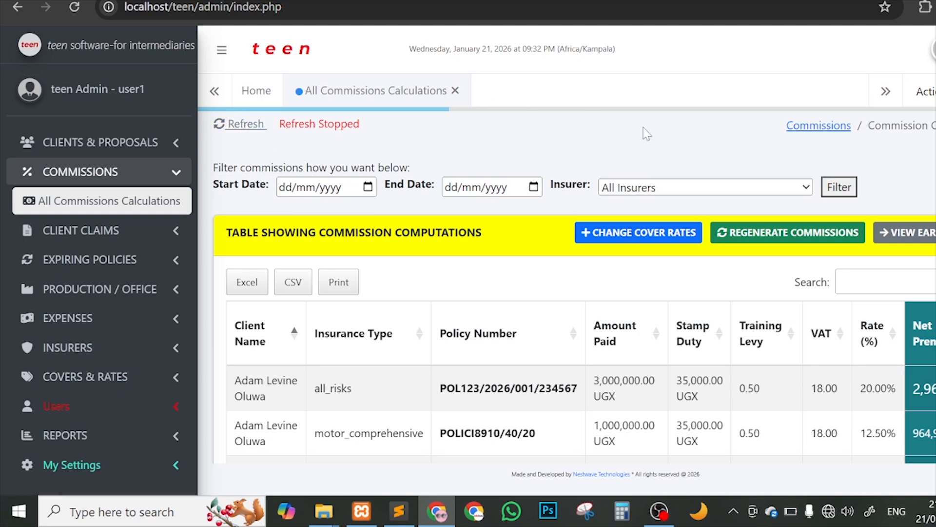
{"action": "scroll", "coordinate": [644, 131], "scroll_direction": "down", "scroll_amount": 1}
{"action": "scroll", "coordinate": [718, 141], "scroll_direction": "up", "scroll_amount": 1}
{"action": "scroll", "coordinate": [413, 308], "scroll_direction": "down", "scroll_amount": 2}
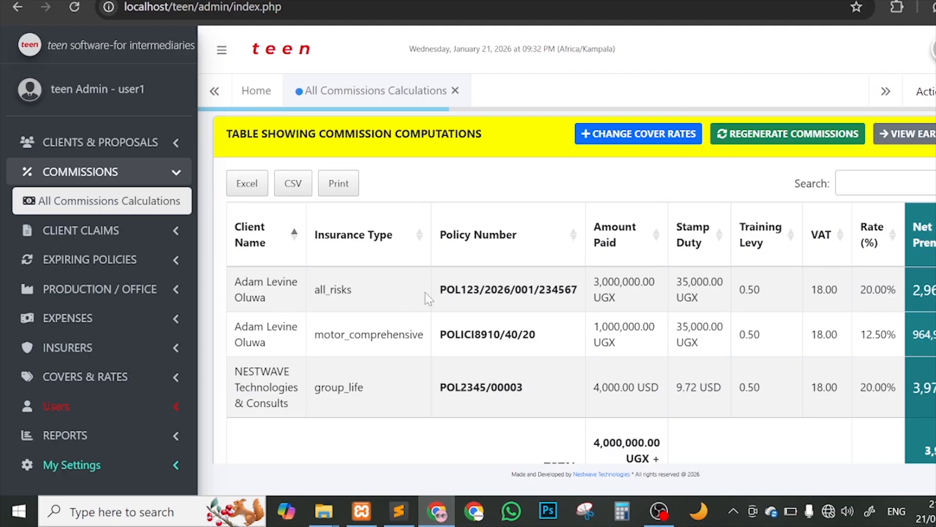
Step: Open and close the all_risks policy's commission breakdown showing net premium 2964981.50
{"action": "triple_click", "coordinate": [460, 292]}
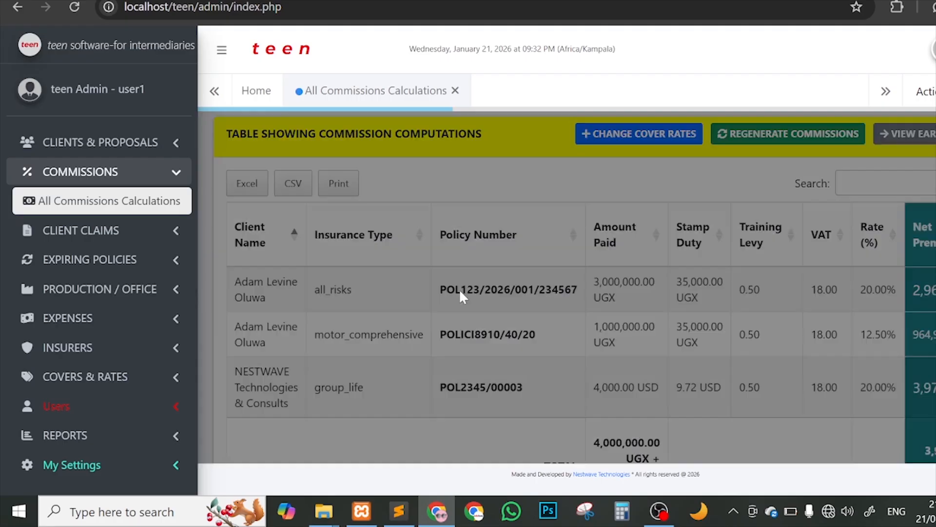
{"action": "left_click", "coordinate": [903, 154]}
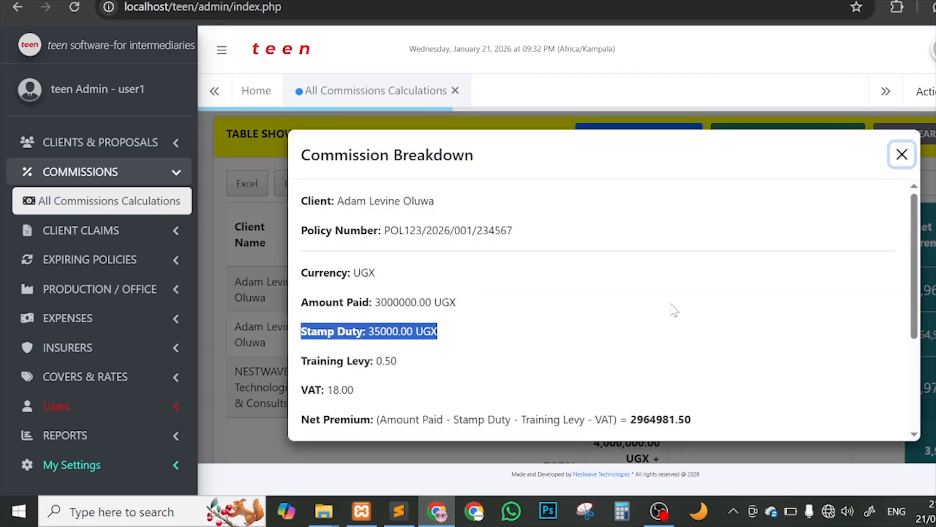
{"action": "left_click", "coordinate": [928, 244]}
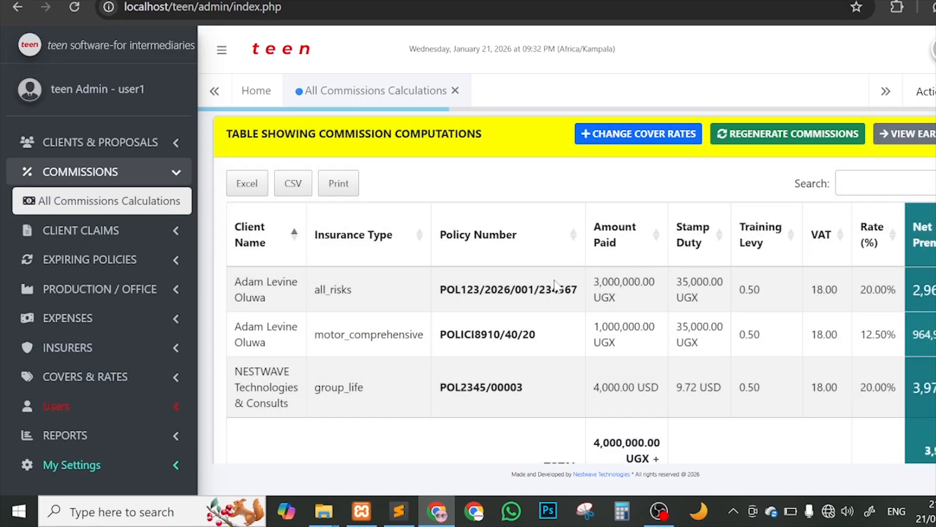
{"action": "scroll", "coordinate": [541, 346], "scroll_direction": "right", "scroll_amount": 5}
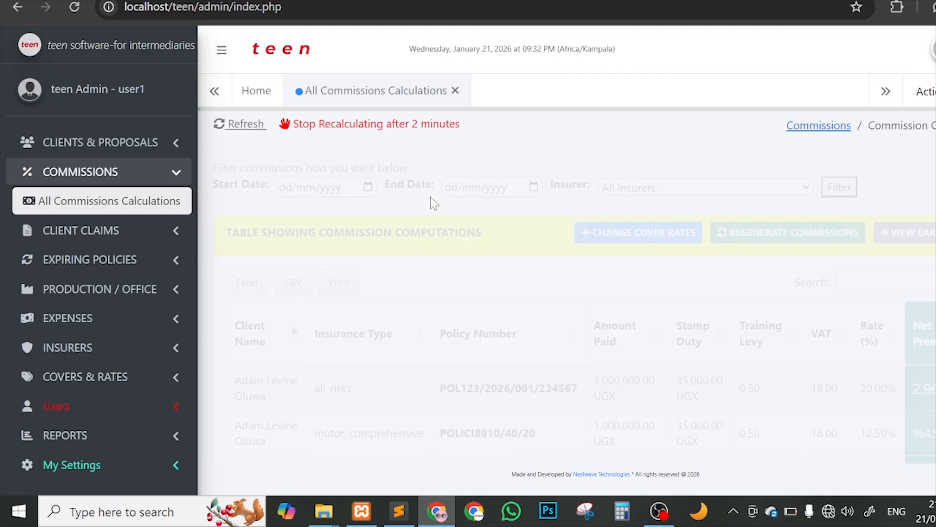
{"action": "left_click", "coordinate": [405, 129]}
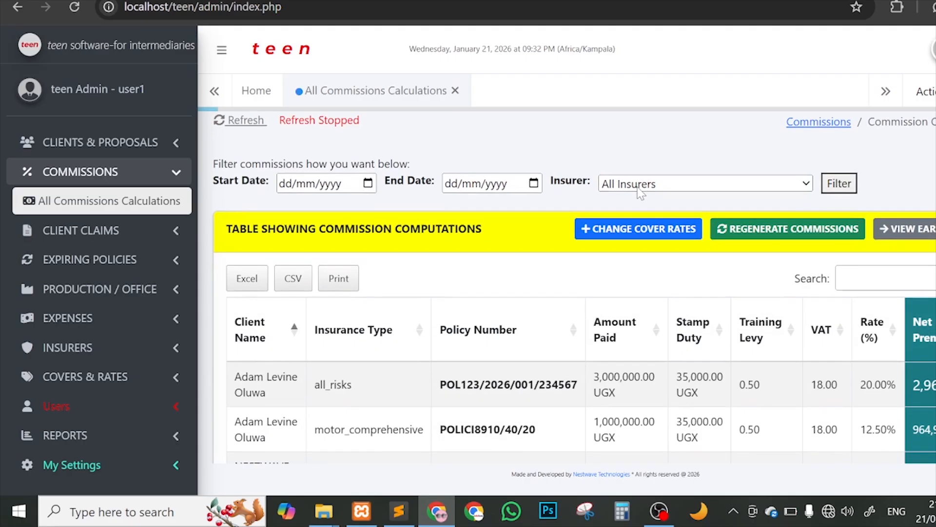
{"action": "scroll", "coordinate": [637, 187], "scroll_direction": "down", "scroll_amount": 2}
{"action": "scroll", "coordinate": [771, 317], "scroll_direction": "right", "scroll_amount": 5}
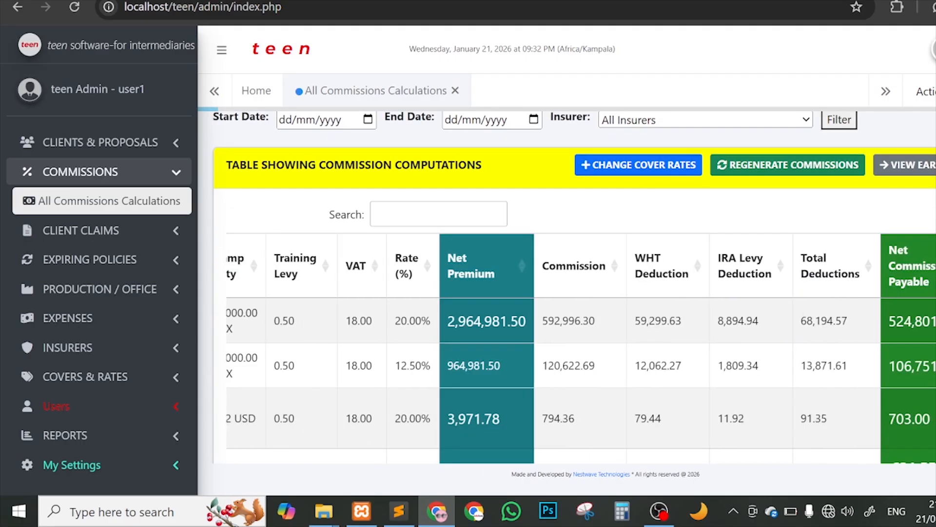
{"action": "scroll", "coordinate": [574, 292], "scroll_direction": "down", "scroll_amount": 1}
{"action": "scroll", "coordinate": [575, 317], "scroll_direction": "left", "scroll_amount": 5}
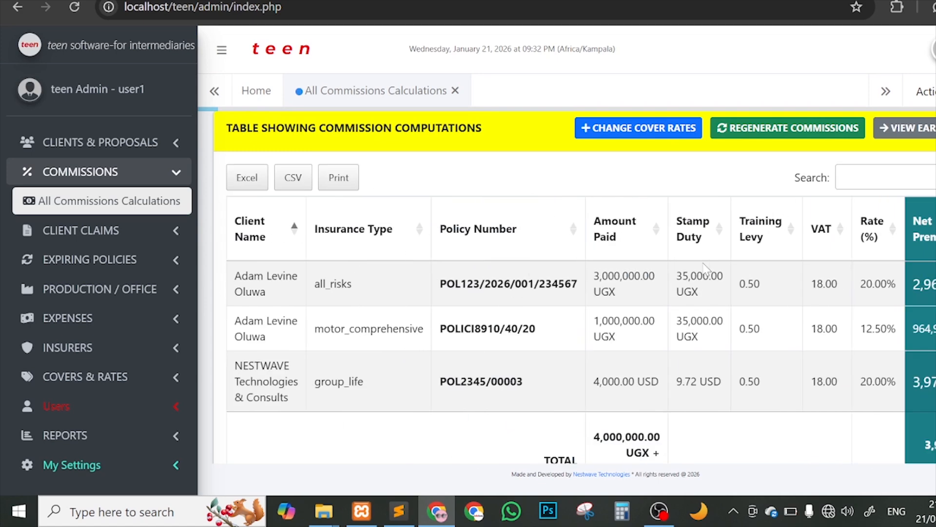
{"action": "scroll", "coordinate": [654, 271], "scroll_direction": "down", "scroll_amount": 3}
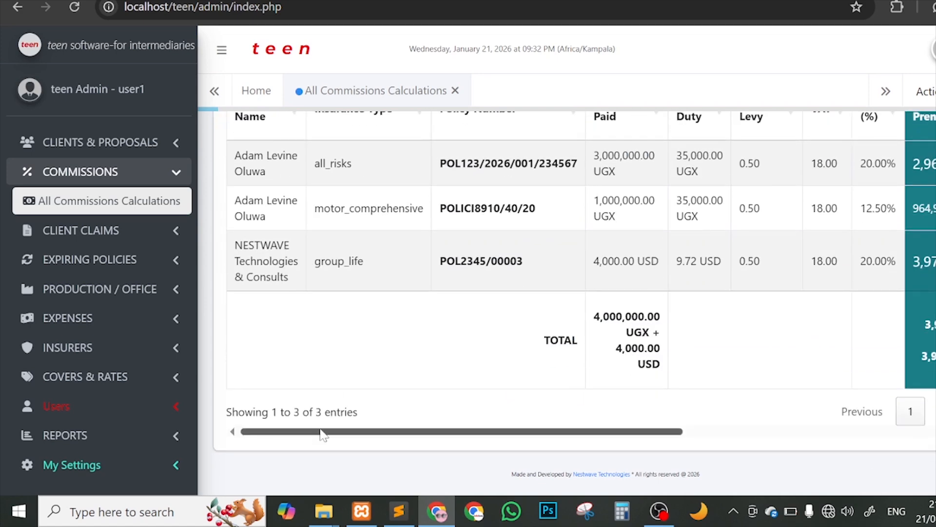
{"action": "scroll", "coordinate": [581, 292], "scroll_direction": "right", "scroll_amount": 6}
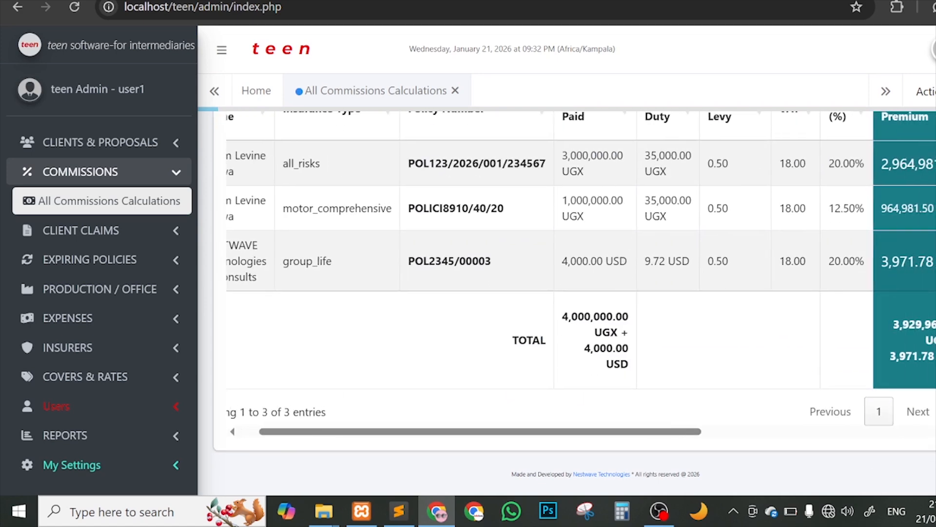
{"action": "scroll", "coordinate": [581, 293], "scroll_direction": "right", "scroll_amount": 4}
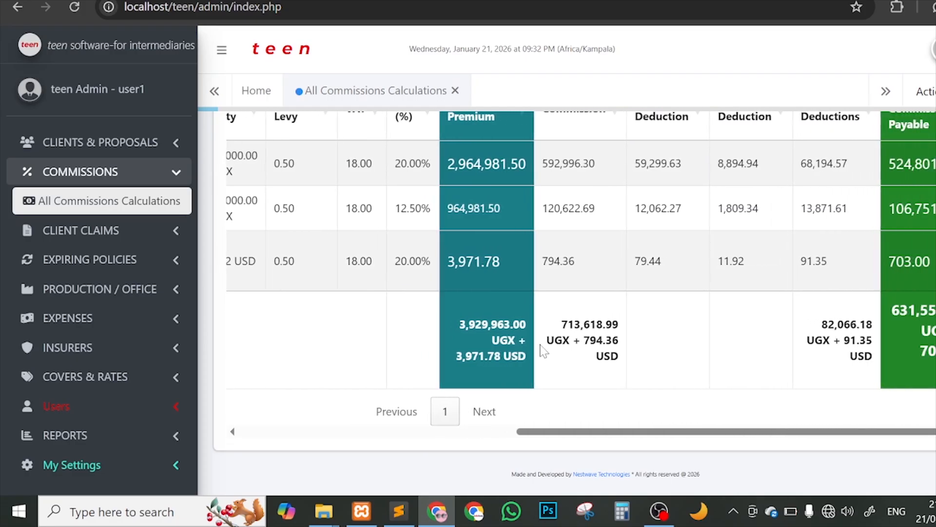
{"action": "scroll", "coordinate": [542, 349], "scroll_direction": "left", "scroll_amount": 9}
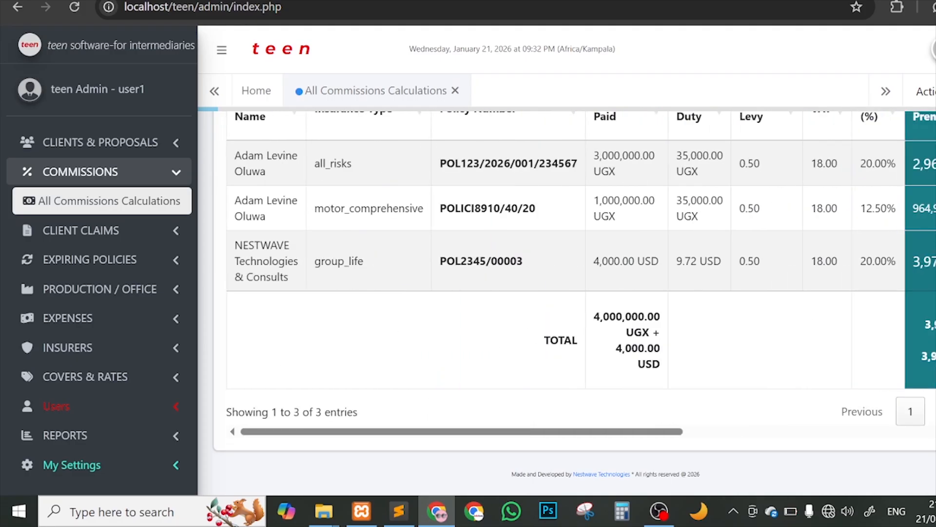
{"action": "scroll", "coordinate": [620, 332], "scroll_direction": "up", "scroll_amount": 3}
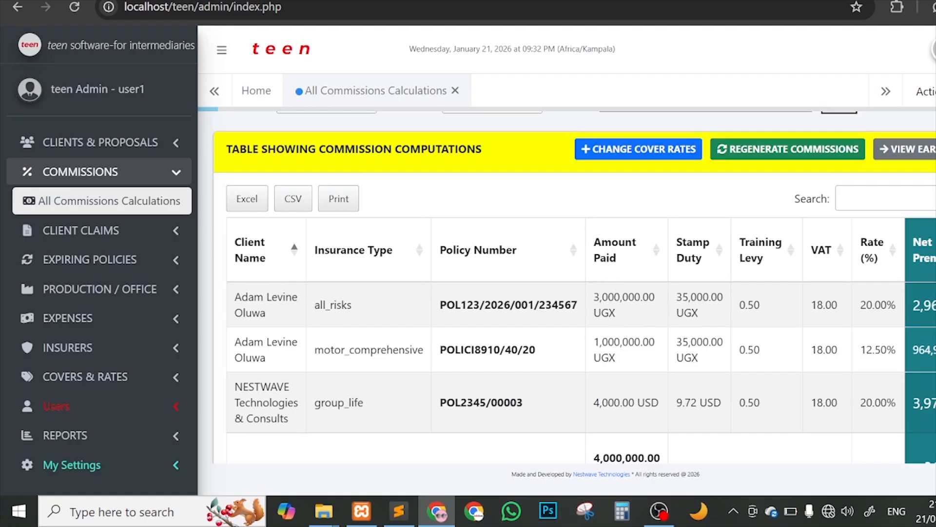
{"action": "scroll", "coordinate": [627, 336], "scroll_direction": "down", "scroll_amount": 2}
{"action": "scroll", "coordinate": [627, 335], "scroll_direction": "down", "scroll_amount": 1}
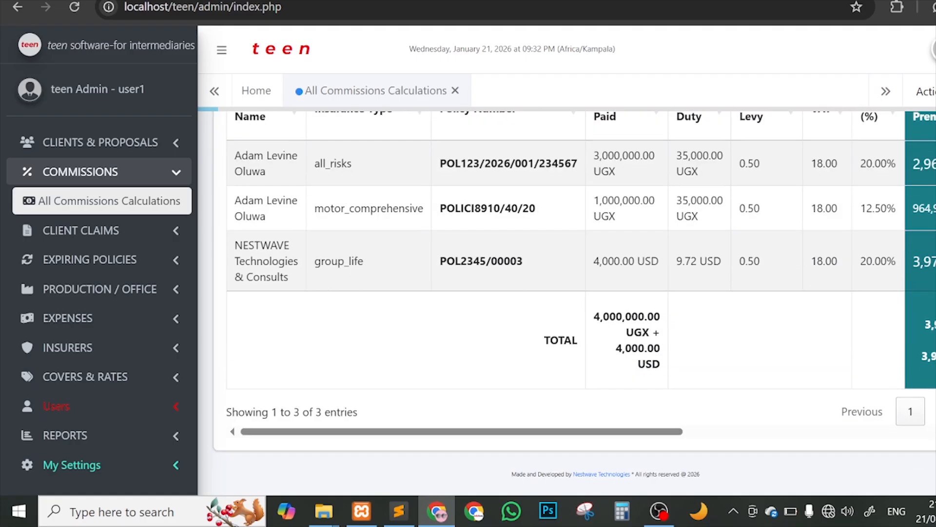
{"action": "scroll", "coordinate": [581, 278], "scroll_direction": "right", "scroll_amount": 8}
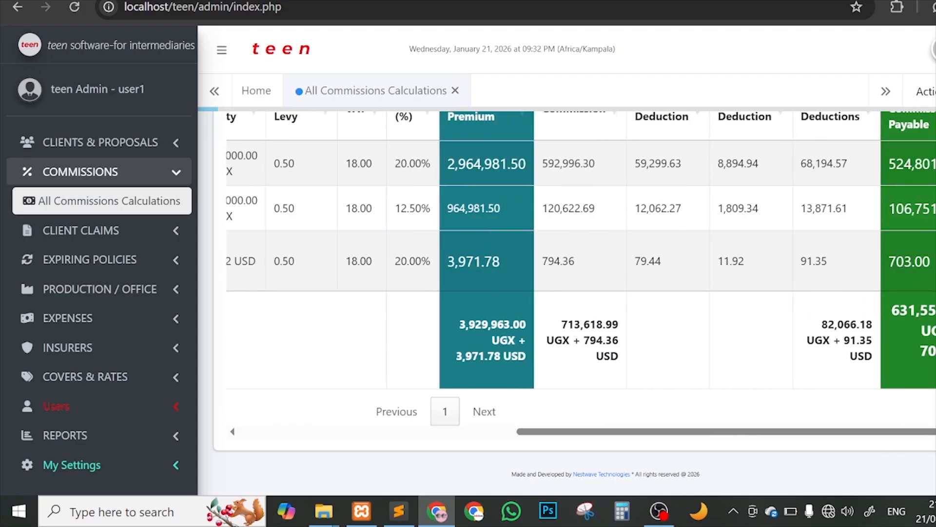
{"action": "scroll", "coordinate": [549, 314], "scroll_direction": "up", "scroll_amount": 3}
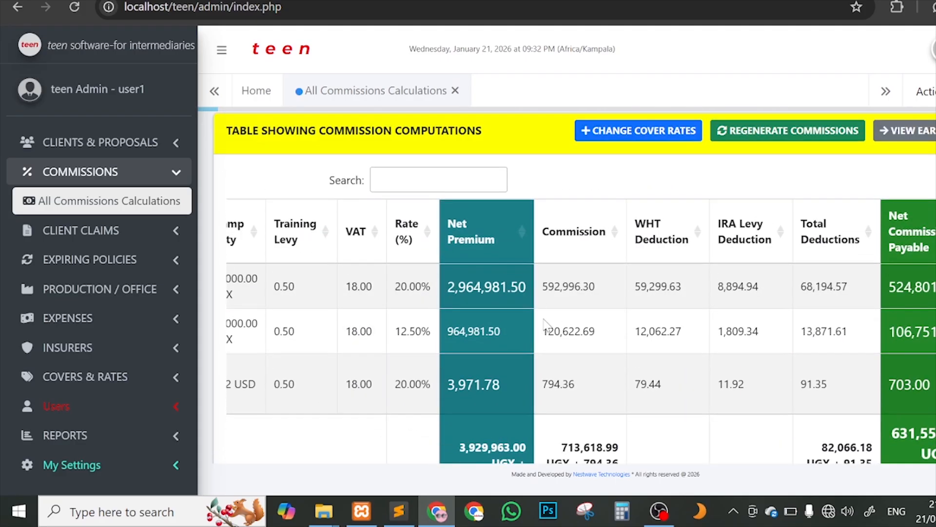
{"action": "scroll", "coordinate": [546, 322], "scroll_direction": "down", "scroll_amount": 1}
{"action": "scroll", "coordinate": [547, 322], "scroll_direction": "down", "scroll_amount": 1}
{"action": "scroll", "coordinate": [571, 332], "scroll_direction": "up", "scroll_amount": 3}
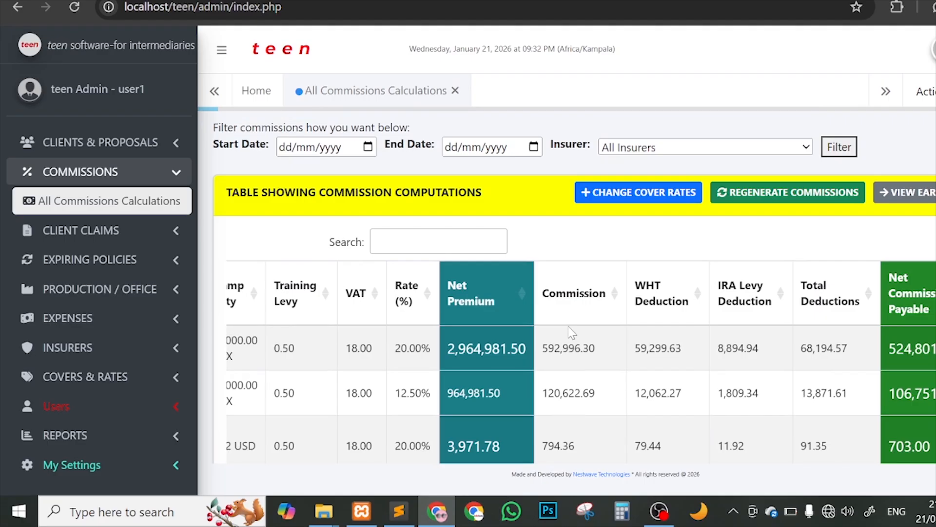
{"action": "scroll", "coordinate": [794, 344], "scroll_direction": "down", "scroll_amount": 2}
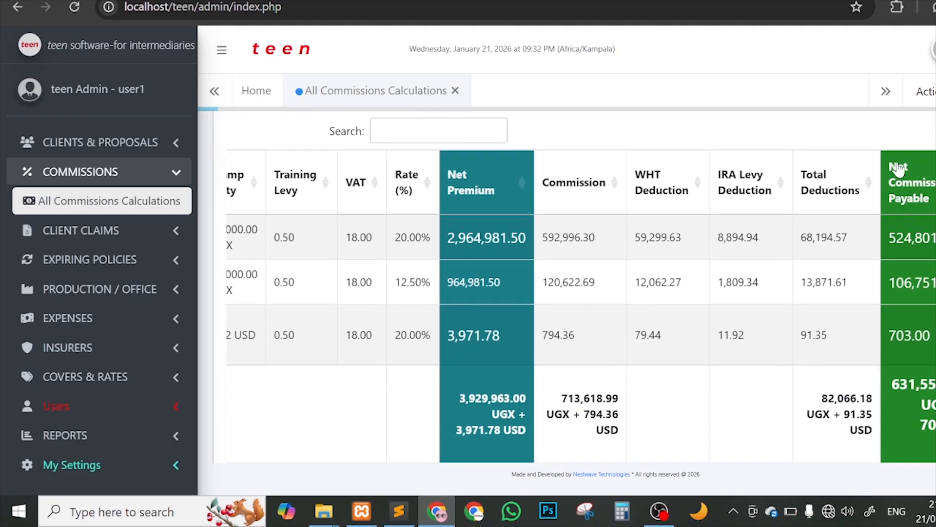
{"action": "scroll", "coordinate": [927, 271], "scroll_direction": "down", "scroll_amount": 1}
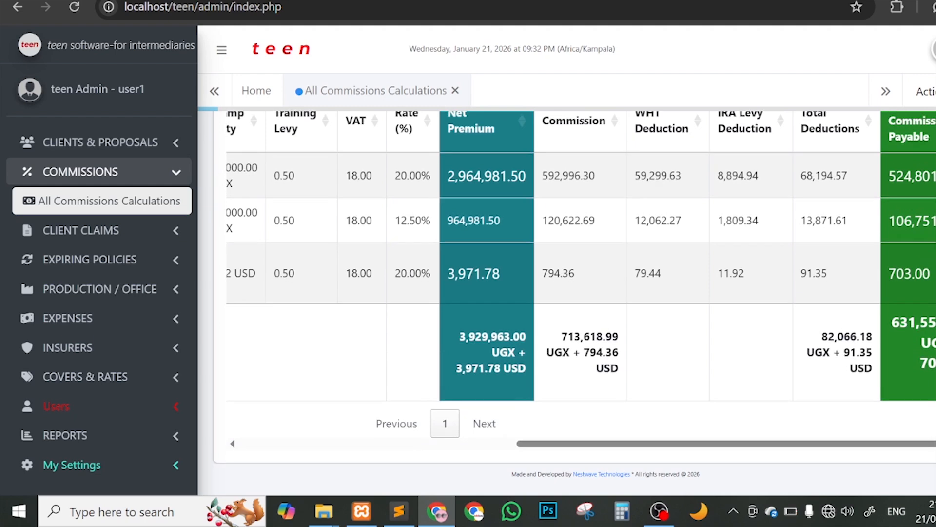
{"action": "left_click_drag", "start_coordinate": [891, 322], "coordinate": [934, 322]}
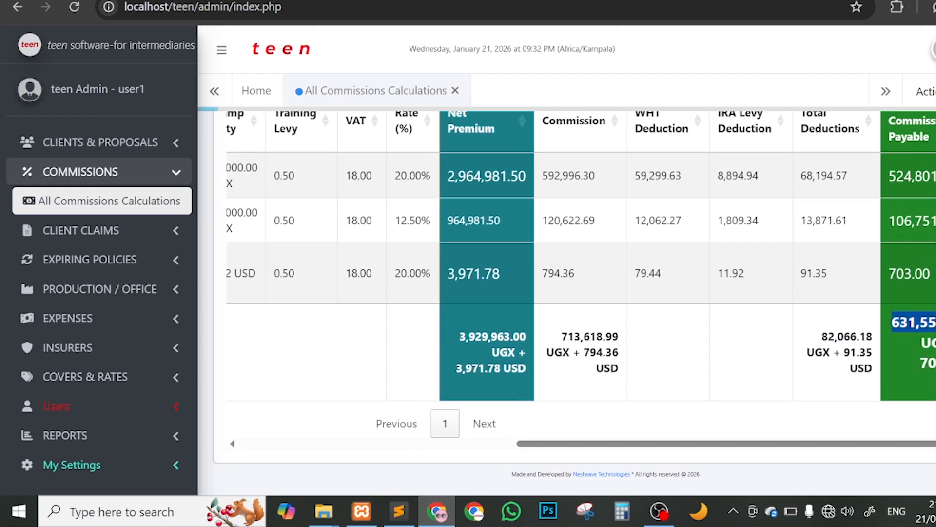
{"action": "double_click", "coordinate": [931, 363]}
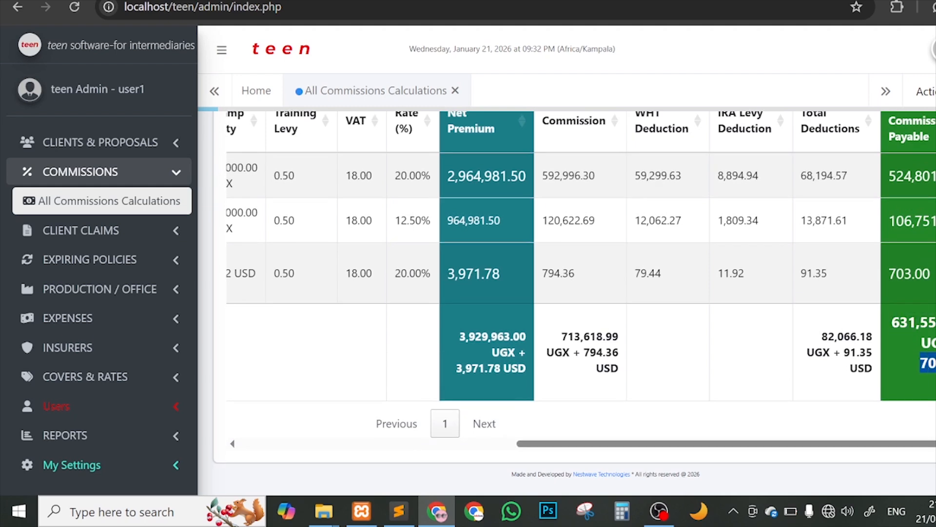
{"action": "scroll", "coordinate": [668, 355], "scroll_direction": "left", "scroll_amount": 10}
{"action": "scroll", "coordinate": [337, 318], "scroll_direction": "up", "scroll_amount": 3}
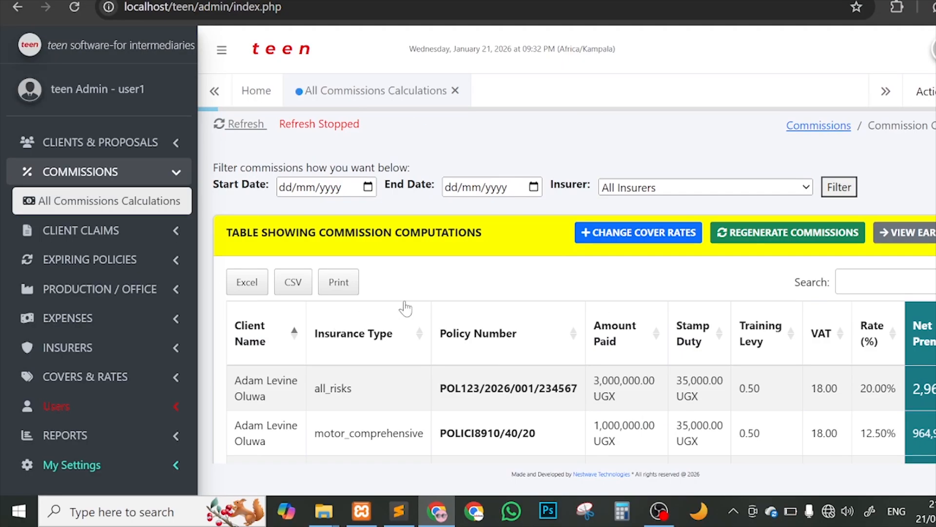
{"action": "scroll", "coordinate": [478, 295], "scroll_direction": "down", "scroll_amount": 3}
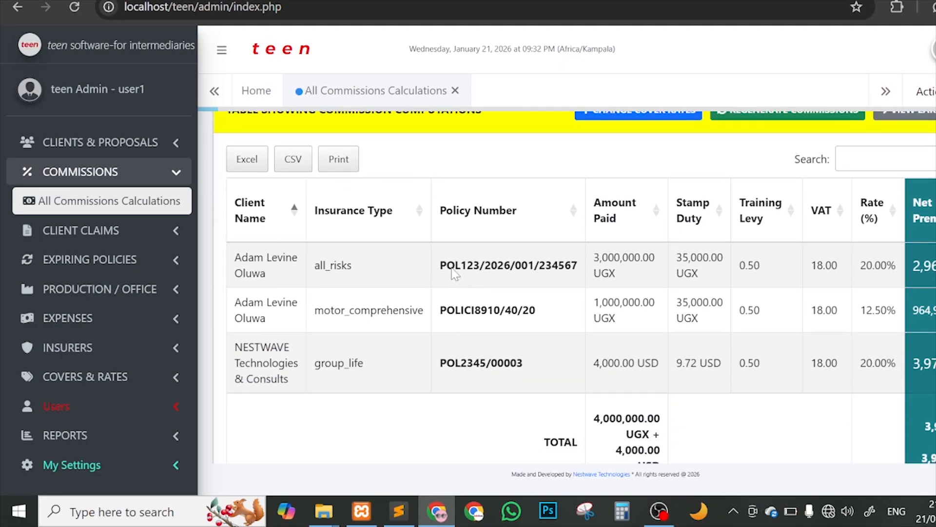
Step: Open the all_risks breakdown; point out client name, policy number, UGX currency and 3000000.00 paid
{"action": "left_click", "coordinate": [396, 262]}
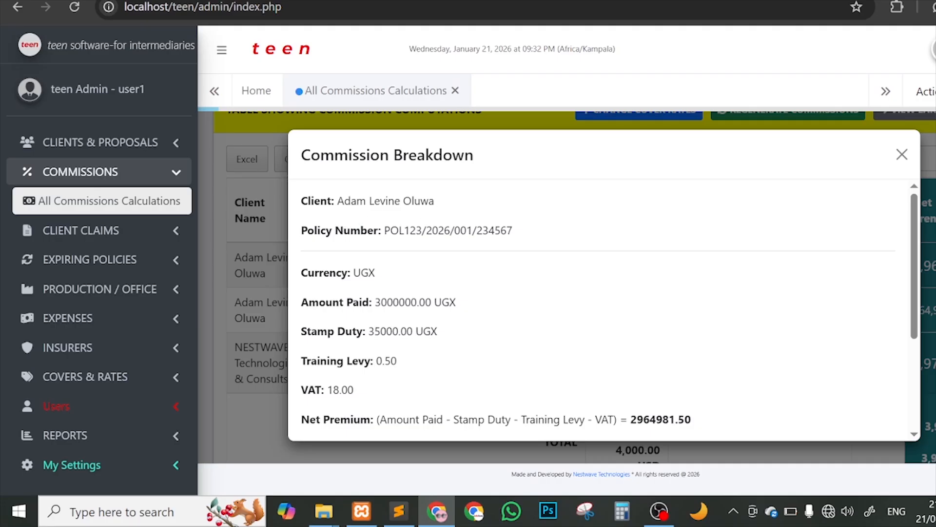
{"action": "left_click_drag", "start_coordinate": [335, 201], "coordinate": [443, 205]}
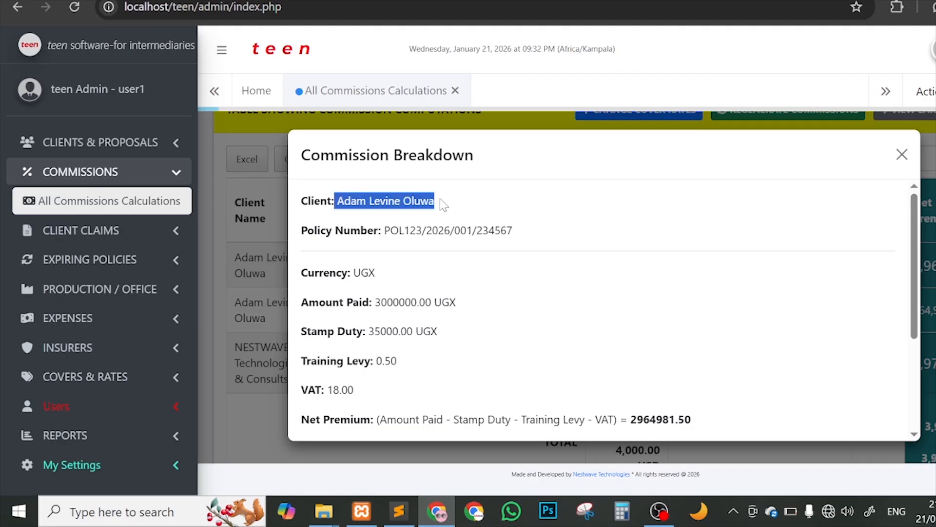
{"action": "left_click_drag", "start_coordinate": [384, 230], "coordinate": [518, 231]}
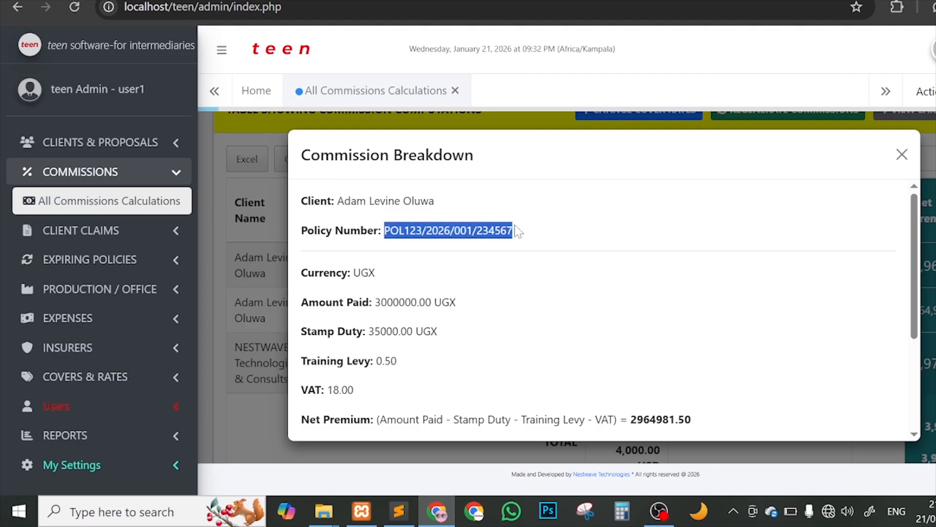
{"action": "left_click_drag", "start_coordinate": [354, 272], "coordinate": [385, 272]}
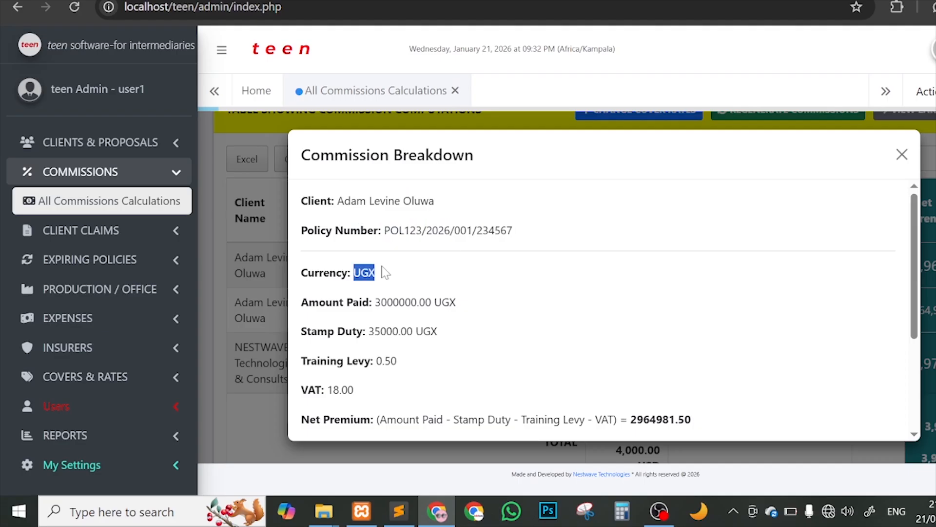
{"action": "left_click", "coordinate": [486, 308]}
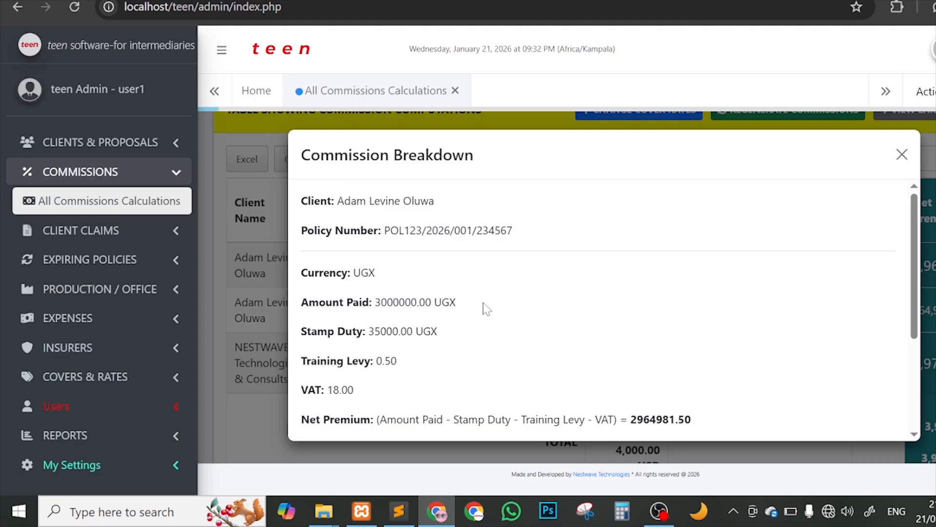
{"action": "left_click_drag", "start_coordinate": [457, 303], "coordinate": [375, 302]}
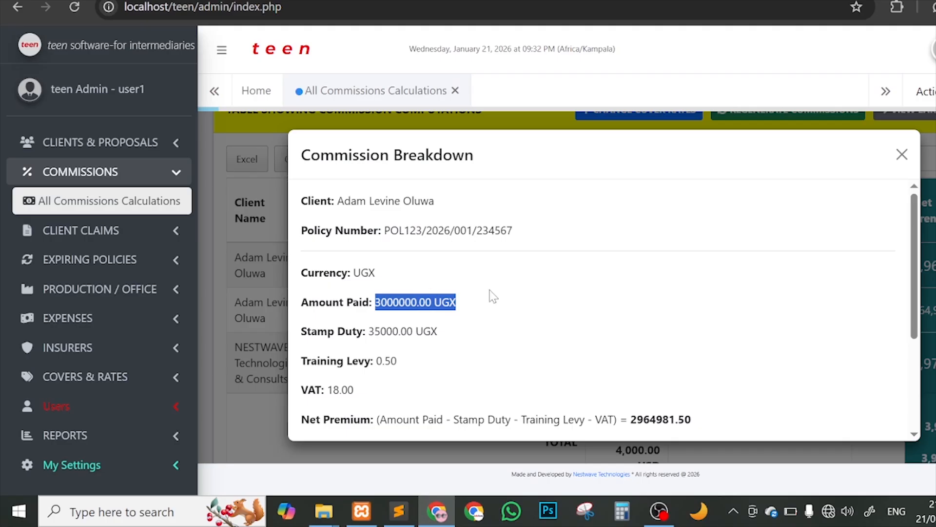
Step: Point out the 35000.00 UGX stamp duty, then open the Covers & Rates list
{"action": "scroll", "coordinate": [492, 296], "scroll_direction": "down", "scroll_amount": 1}
{"action": "left_click", "coordinate": [453, 308]}
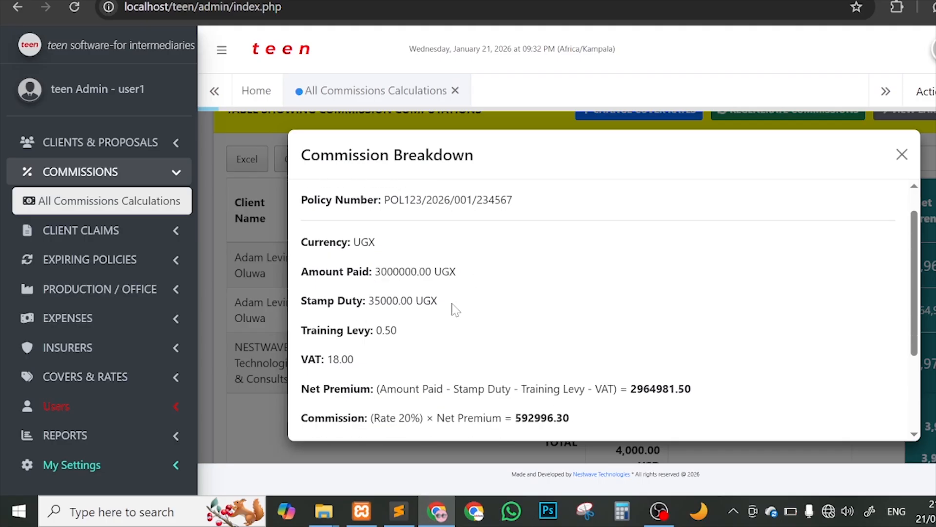
{"action": "left_click_drag", "start_coordinate": [454, 308], "coordinate": [369, 301]}
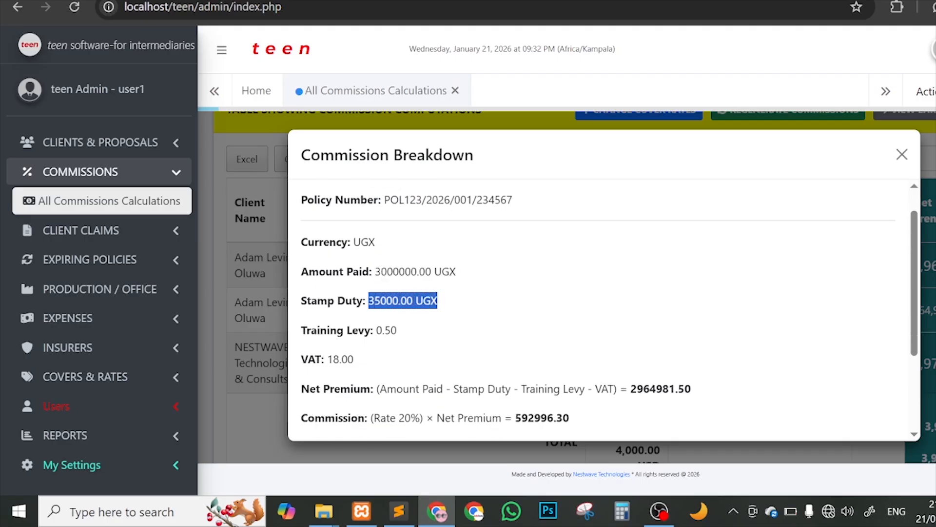
{"action": "scroll", "coordinate": [463, 315], "scroll_direction": "down", "scroll_amount": 1}
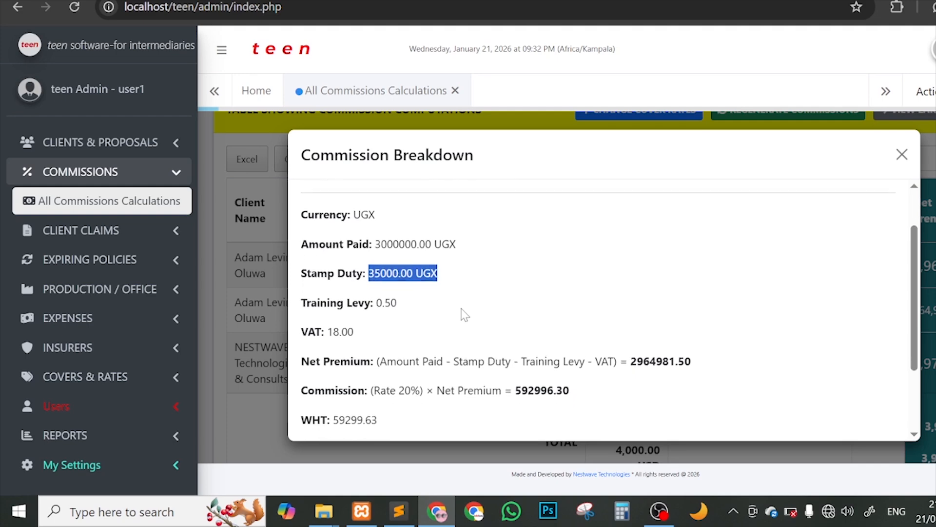
{"action": "left_click", "coordinate": [121, 382]}
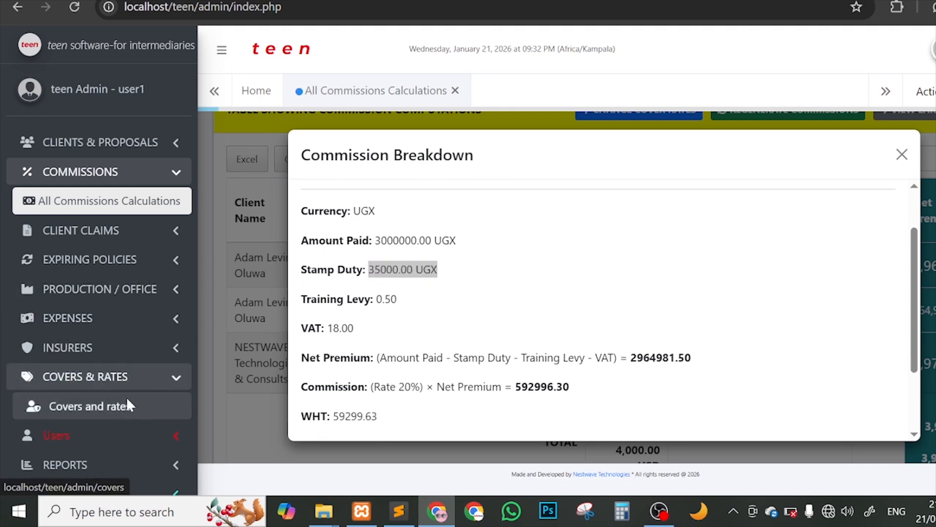
{"action": "left_click", "coordinate": [128, 404]}
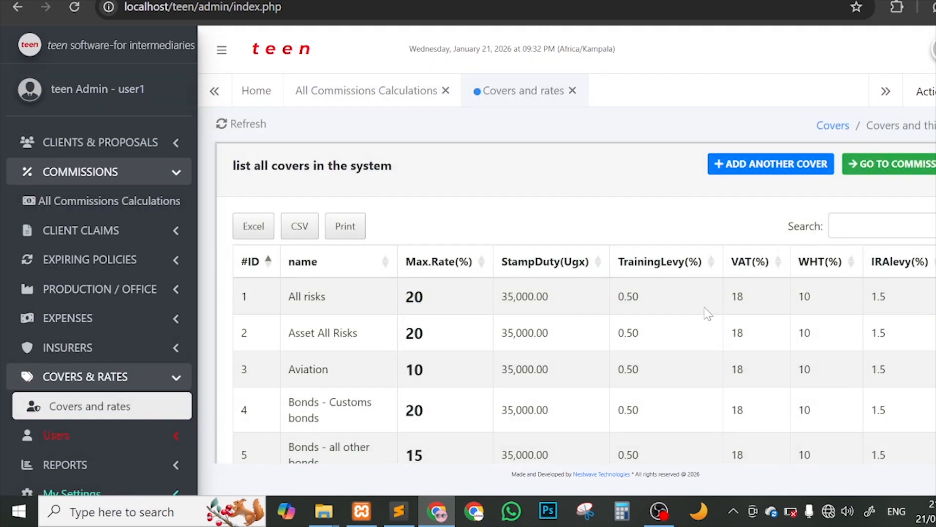
Step: Open the All risks cover's edit form, holding rate 20, stamp duty 35000, VAT 18, WHT 10
{"action": "scroll", "coordinate": [805, 312], "scroll_direction": "down", "scroll_amount": 1}
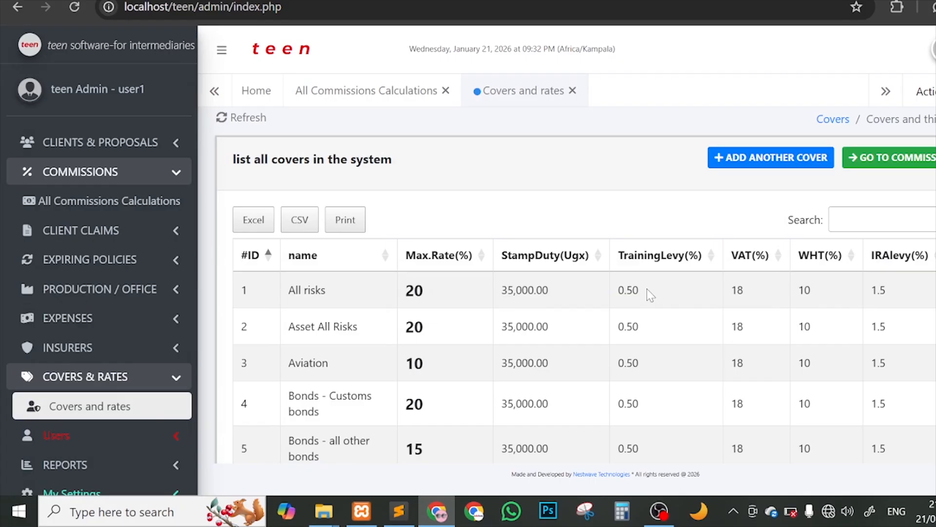
{"action": "scroll", "coordinate": [689, 297], "scroll_direction": "right", "scroll_amount": 1}
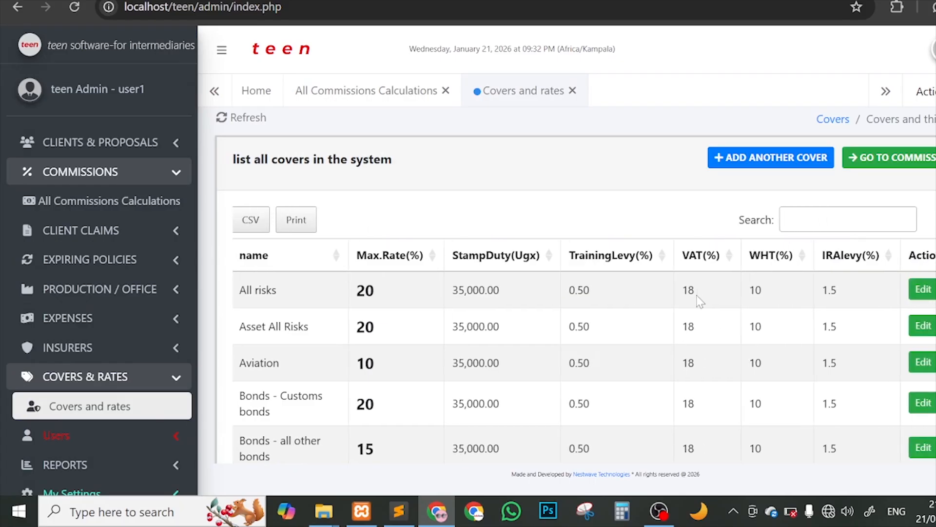
{"action": "scroll", "coordinate": [698, 300], "scroll_direction": "left", "scroll_amount": 1}
{"action": "scroll", "coordinate": [805, 308], "scroll_direction": "right", "scroll_amount": 1}
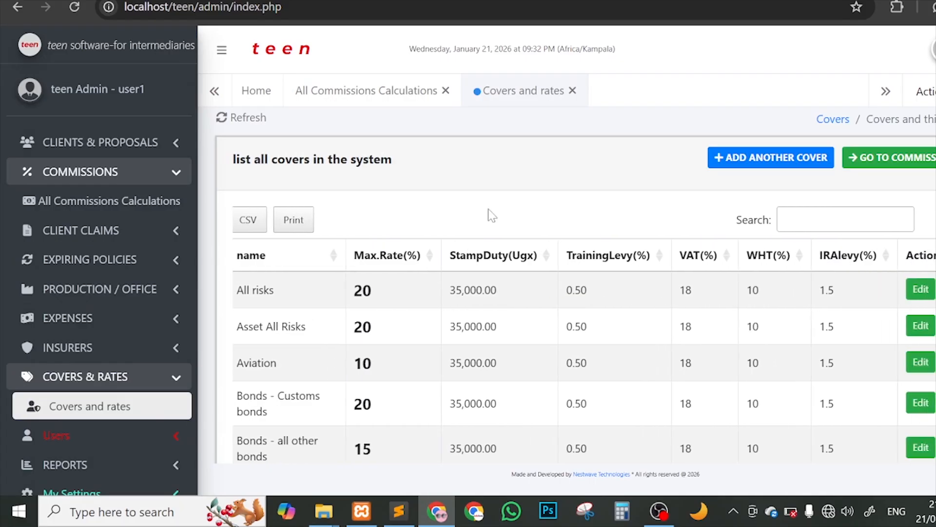
{"action": "left_click", "coordinate": [361, 99]}
{"action": "left_click", "coordinate": [515, 100]}
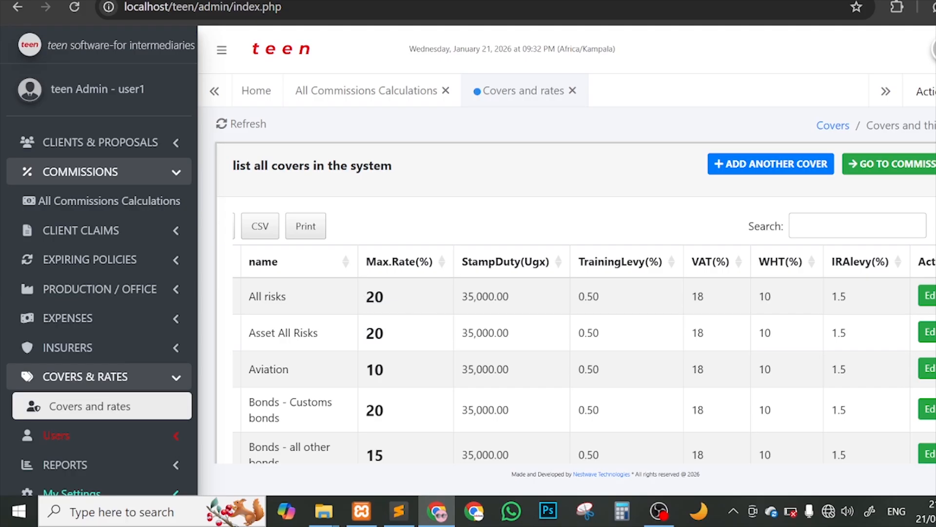
{"action": "scroll", "coordinate": [903, 304], "scroll_direction": "right", "scroll_amount": 1}
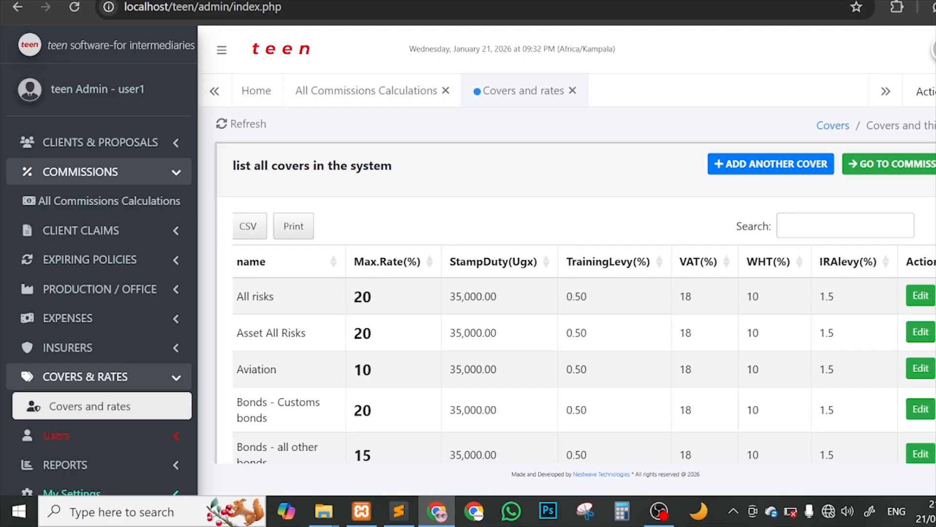
{"action": "left_click", "coordinate": [920, 295]}
Step: Change the All risks maximum rate to 21 and VAT to 17, then save the cover
{"action": "scroll", "coordinate": [530, 289], "scroll_direction": "down", "scroll_amount": 1}
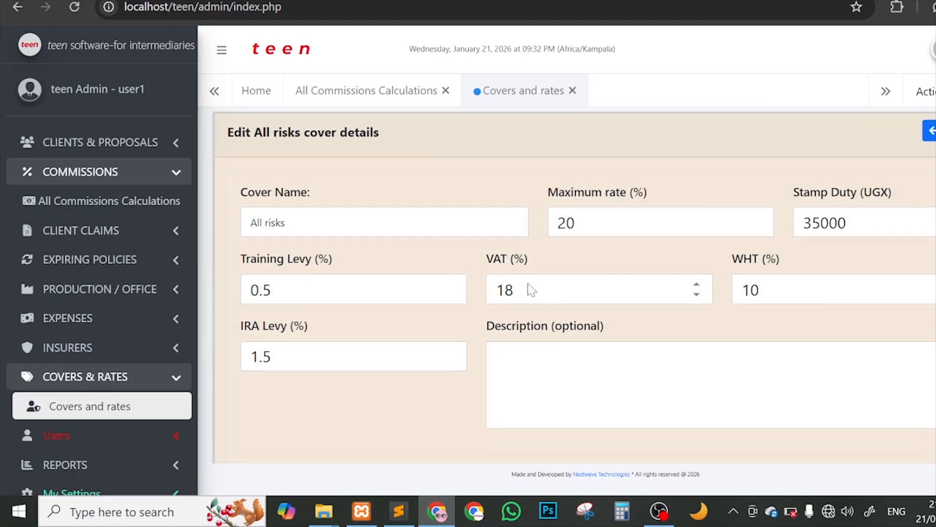
{"action": "left_click", "coordinate": [604, 222]}
{"action": "key", "text": "BackSpace"}
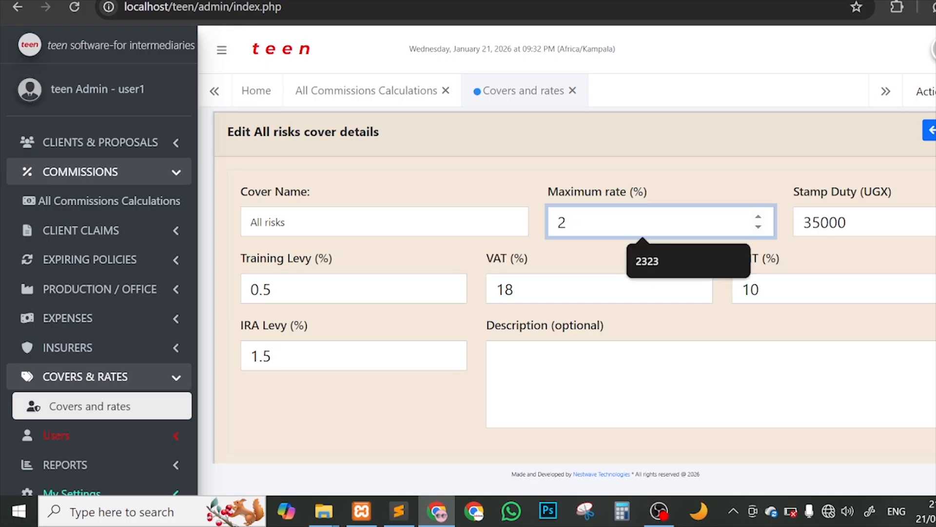
{"action": "type", "text": "1"}
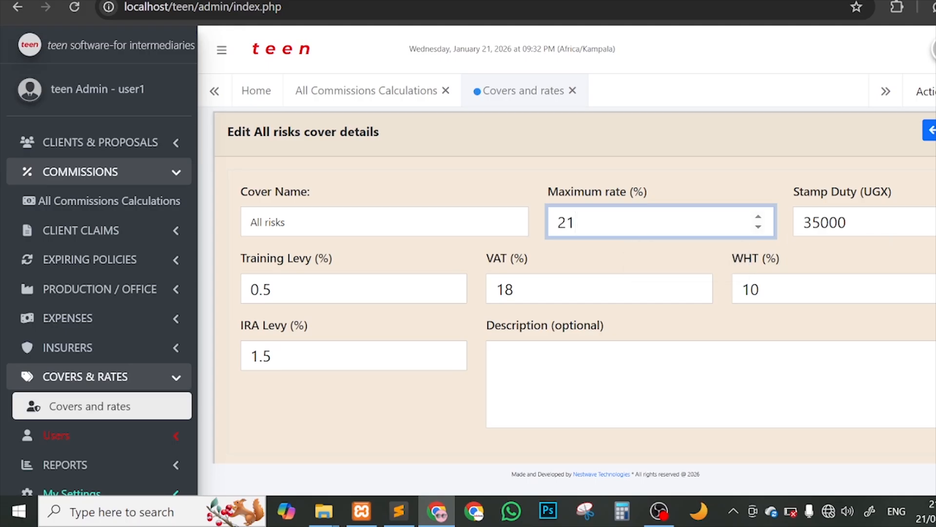
{"action": "key", "text": "Tab"}
{"action": "left_click_drag", "start_coordinate": [761, 291], "coordinate": [734, 291]}
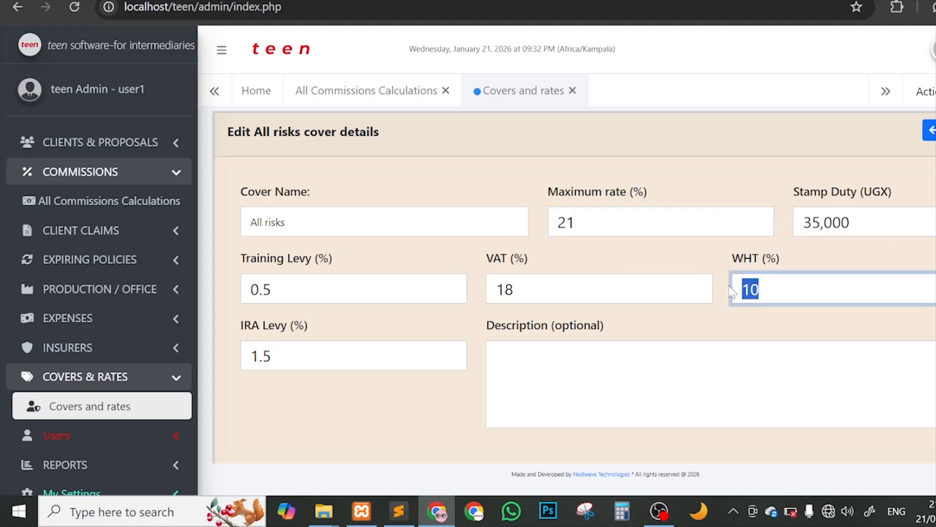
{"action": "left_click_drag", "start_coordinate": [516, 291], "coordinate": [506, 291]}
{"action": "type", "text": "7"}
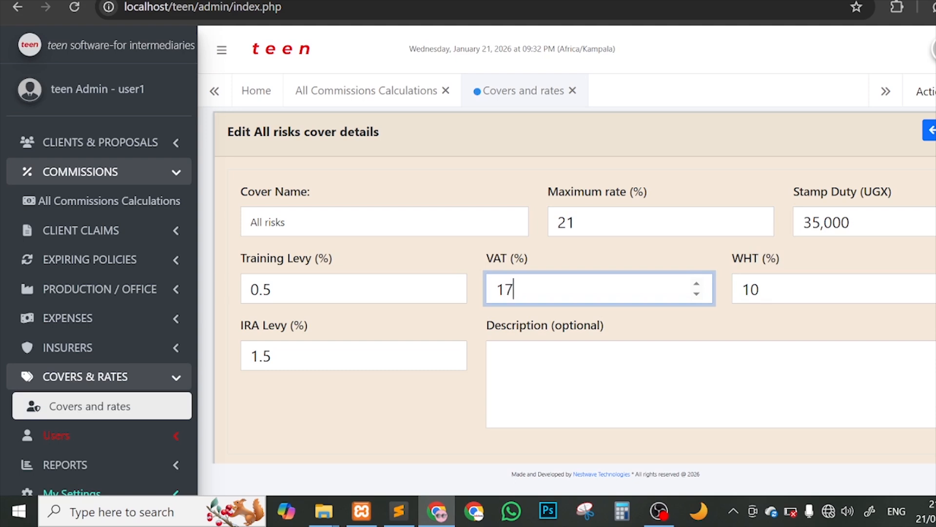
{"action": "scroll", "coordinate": [404, 424], "scroll_direction": "down", "scroll_amount": 2}
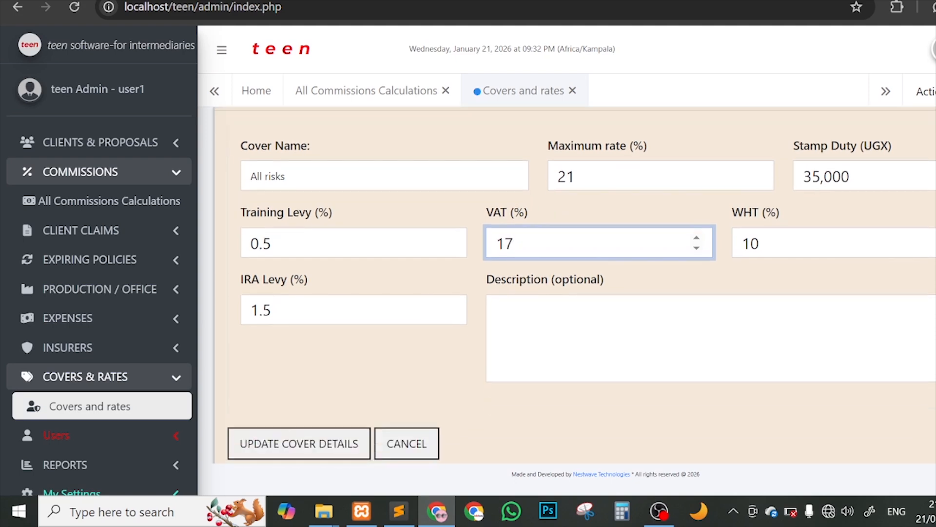
{"action": "left_click", "coordinate": [342, 432]}
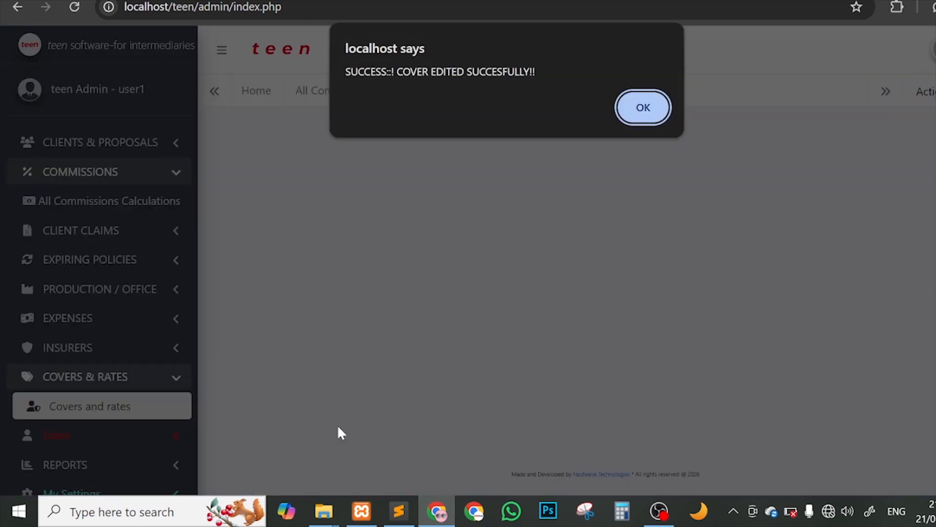
{"action": "left_click", "coordinate": [642, 105]}
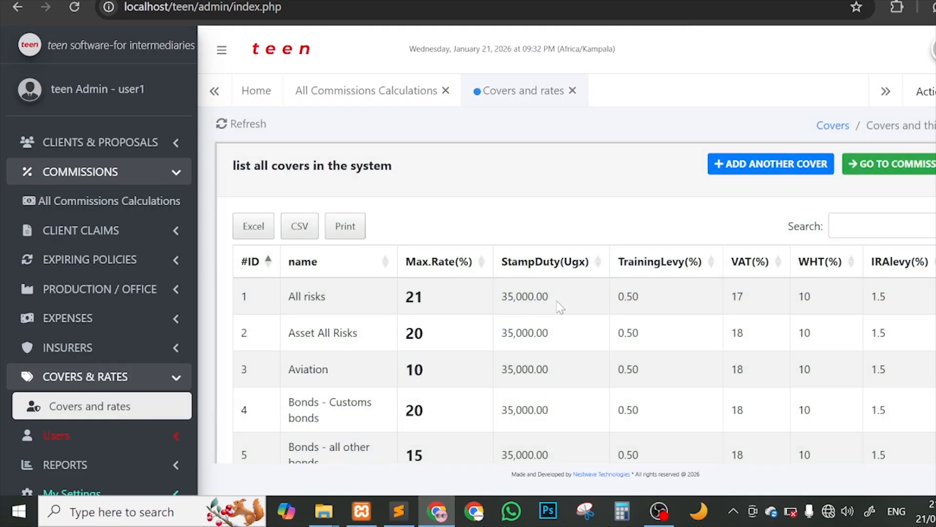
Step: Check the All risks row shows 21 and VAT 17, then go back to All Commissions Calculations
{"action": "scroll", "coordinate": [561, 308], "scroll_direction": "right", "scroll_amount": 2}
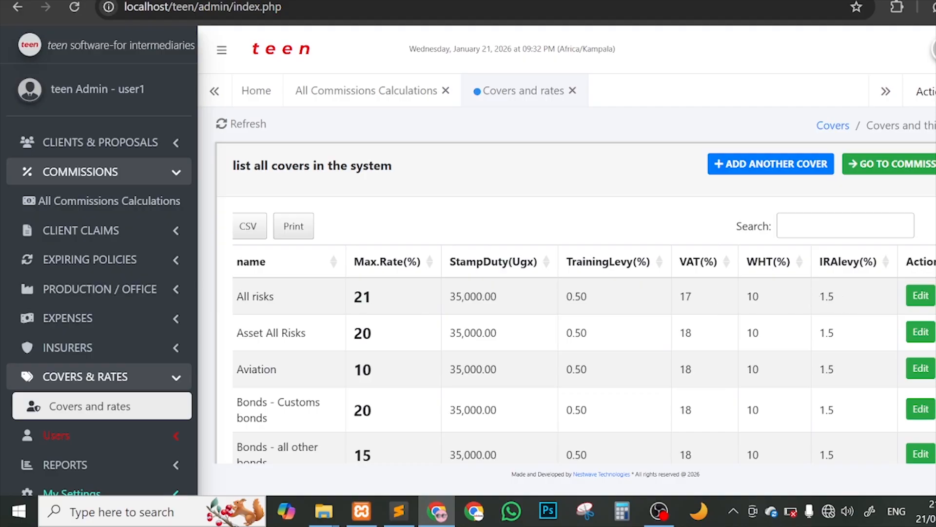
{"action": "left_click", "coordinate": [324, 97]}
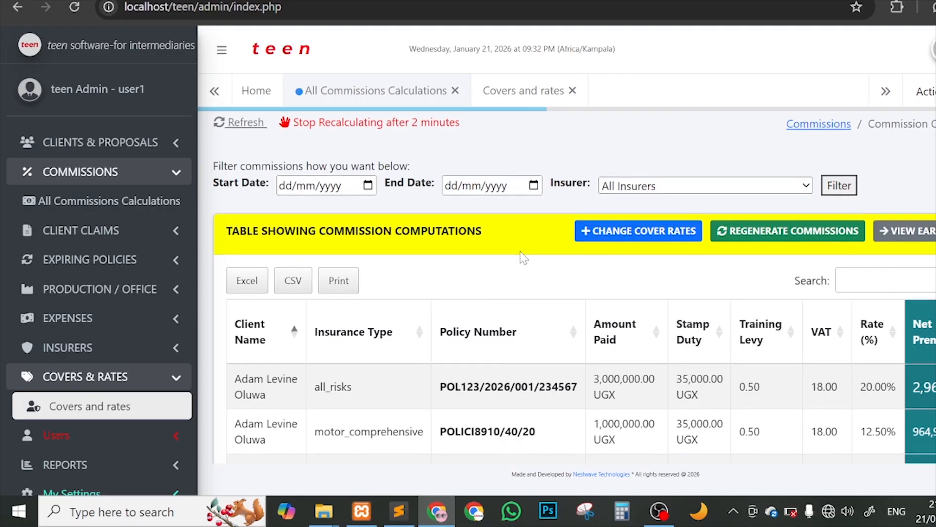
Step: Refresh the commission table to recalculate with the new All risks rate and VAT
{"action": "scroll", "coordinate": [536, 263], "scroll_direction": "down", "scroll_amount": 1}
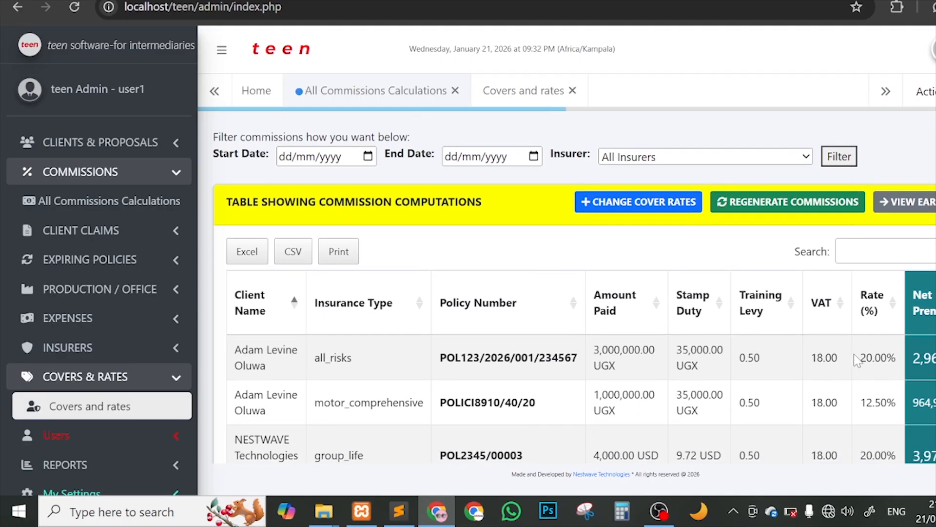
{"action": "scroll", "coordinate": [435, 303], "scroll_direction": "up", "scroll_amount": 1}
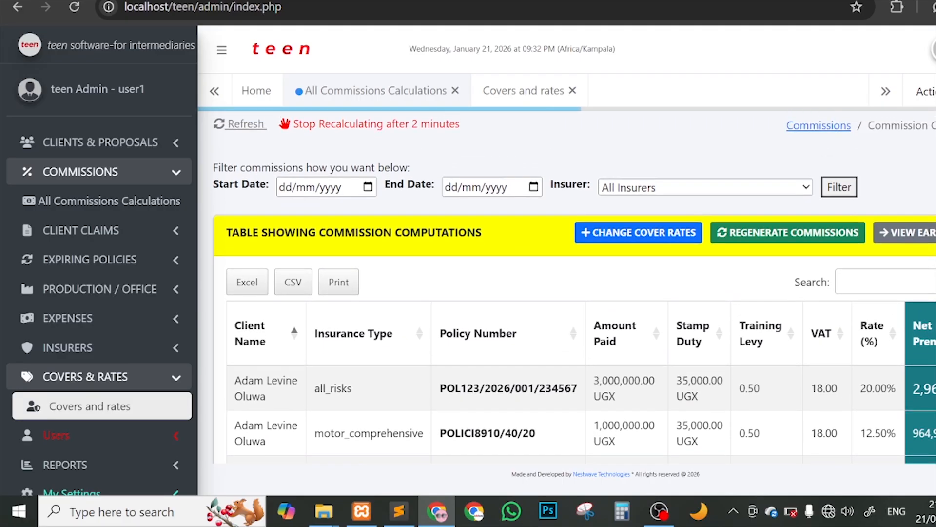
{"action": "left_click", "coordinate": [241, 125]}
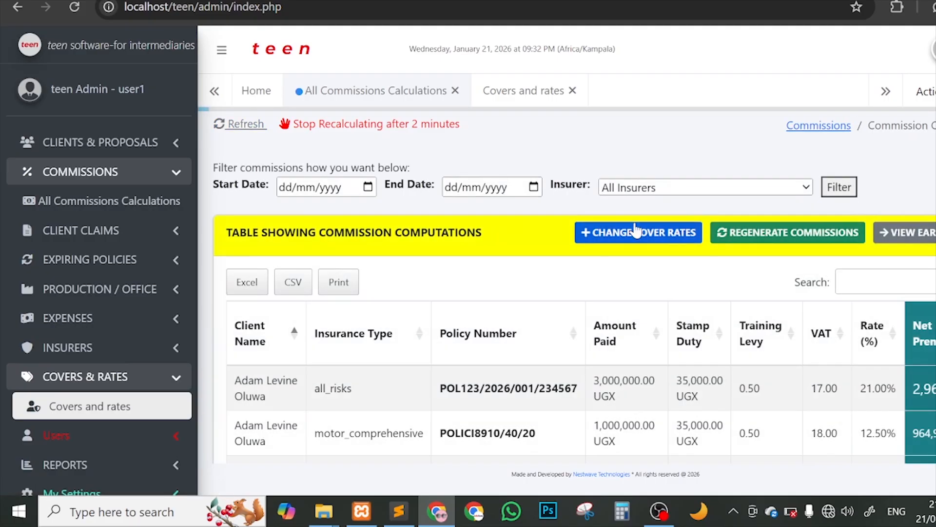
{"action": "scroll", "coordinate": [639, 244], "scroll_direction": "down", "scroll_amount": 1}
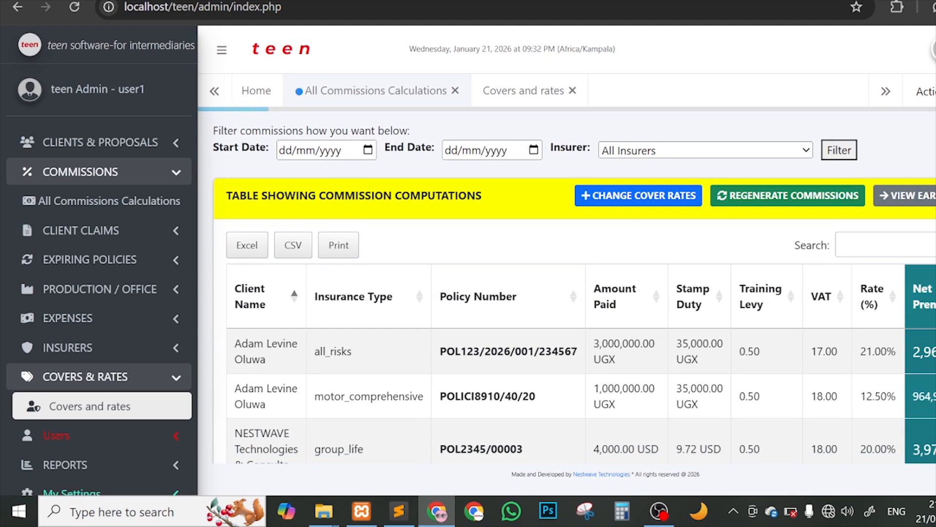
{"action": "left_click", "coordinate": [883, 351]}
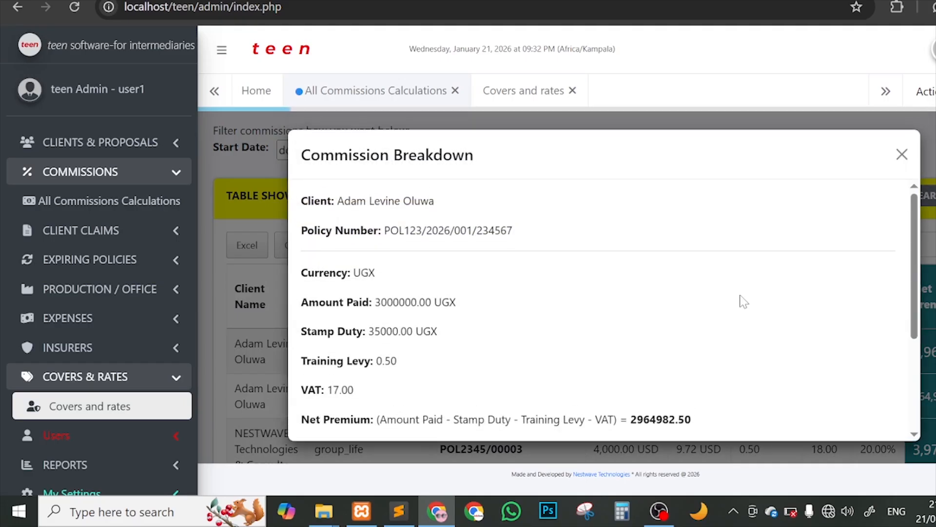
{"action": "left_click", "coordinate": [902, 154]}
{"action": "scroll", "coordinate": [768, 342], "scroll_direction": "right", "scroll_amount": 1}
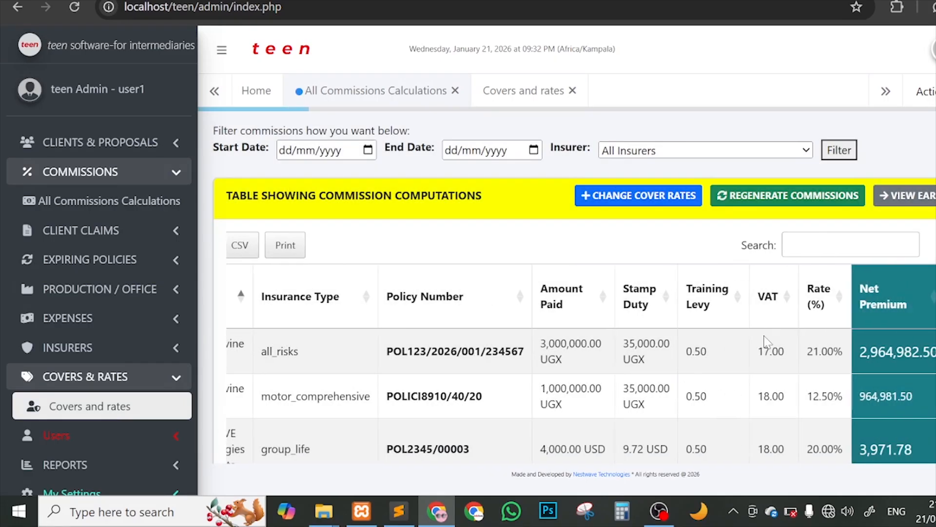
{"action": "scroll", "coordinate": [768, 342], "scroll_direction": "right", "scroll_amount": 5}
{"action": "scroll", "coordinate": [531, 383], "scroll_direction": "left", "scroll_amount": 6}
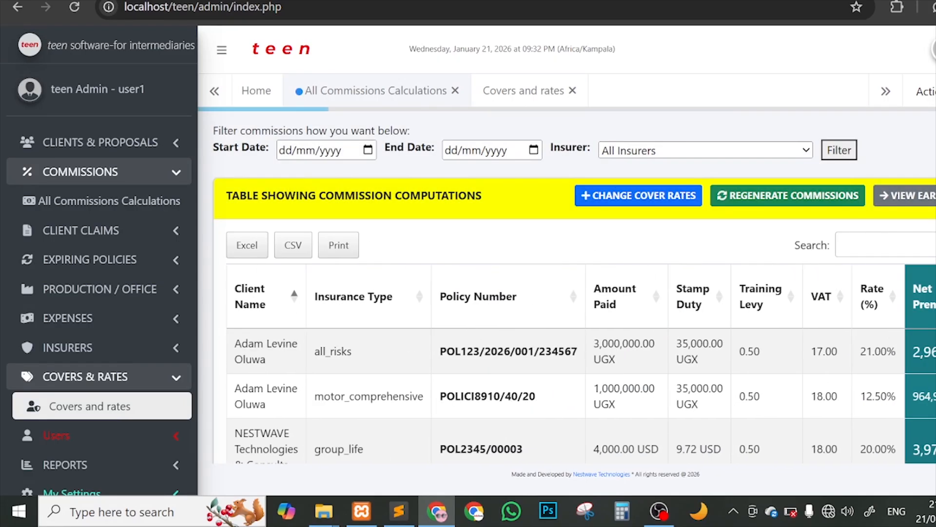
Step: Review the all_risks breakdown at 21.00% and 17.00 VAT, then stop automatic recalculation
{"action": "left_click", "coordinate": [537, 353]}
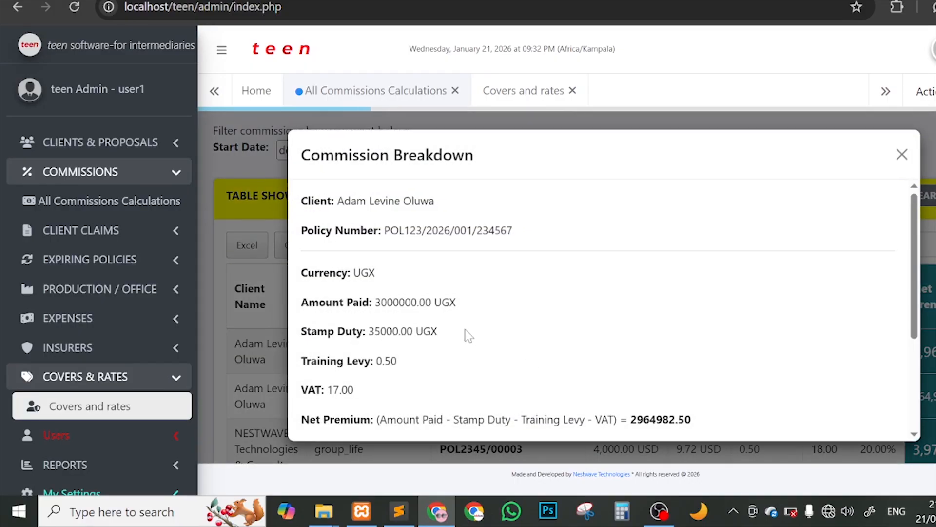
{"action": "scroll", "coordinate": [456, 320], "scroll_direction": "down", "scroll_amount": 1}
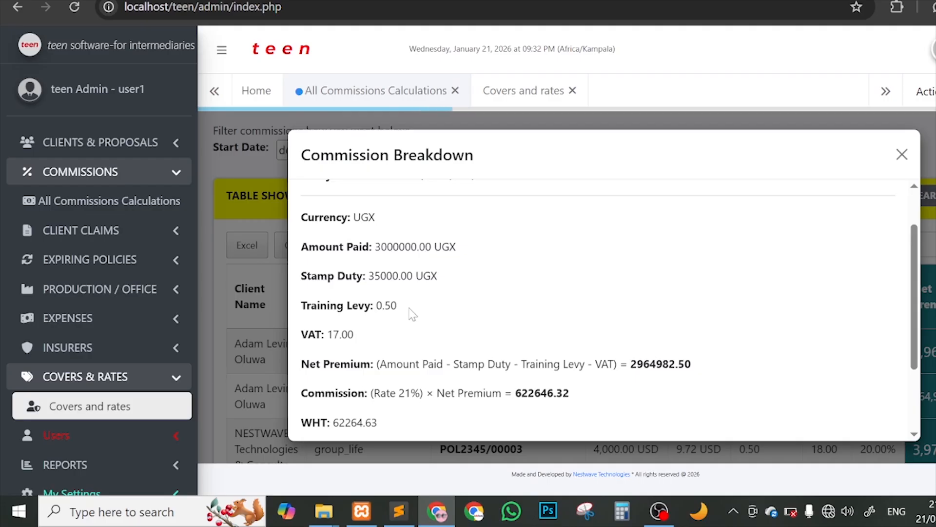
{"action": "scroll", "coordinate": [511, 303], "scroll_direction": "down", "scroll_amount": 2}
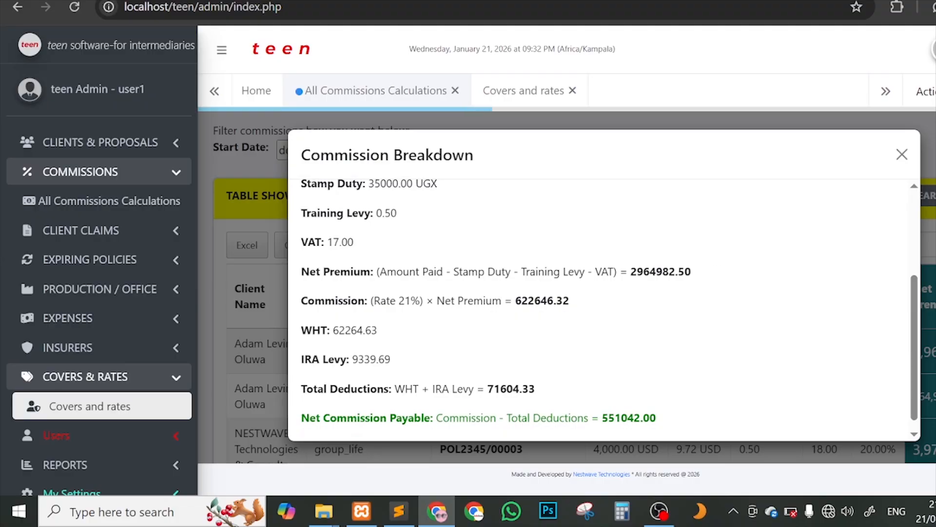
{"action": "scroll", "coordinate": [601, 276], "scroll_direction": "up", "scroll_amount": 2}
{"action": "scroll", "coordinate": [601, 276], "scroll_direction": "down", "scroll_amount": 2}
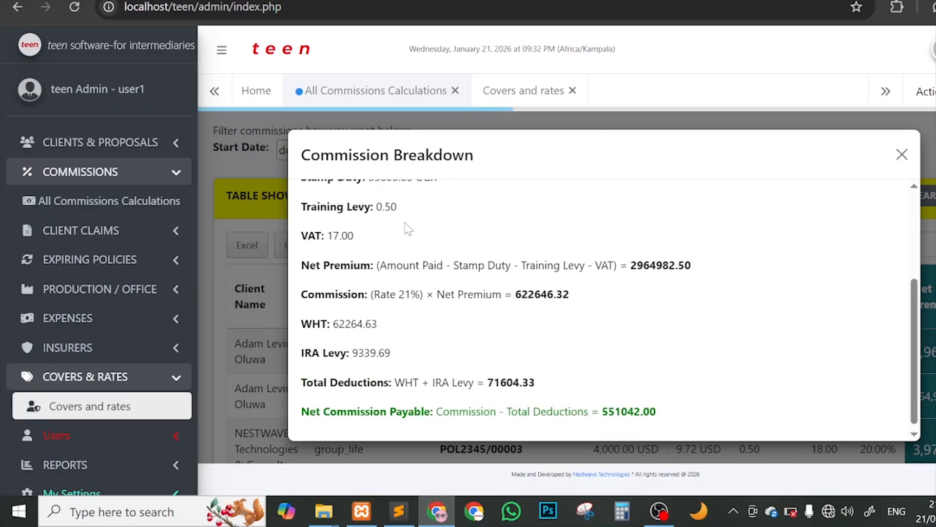
{"action": "left_click", "coordinate": [931, 219]}
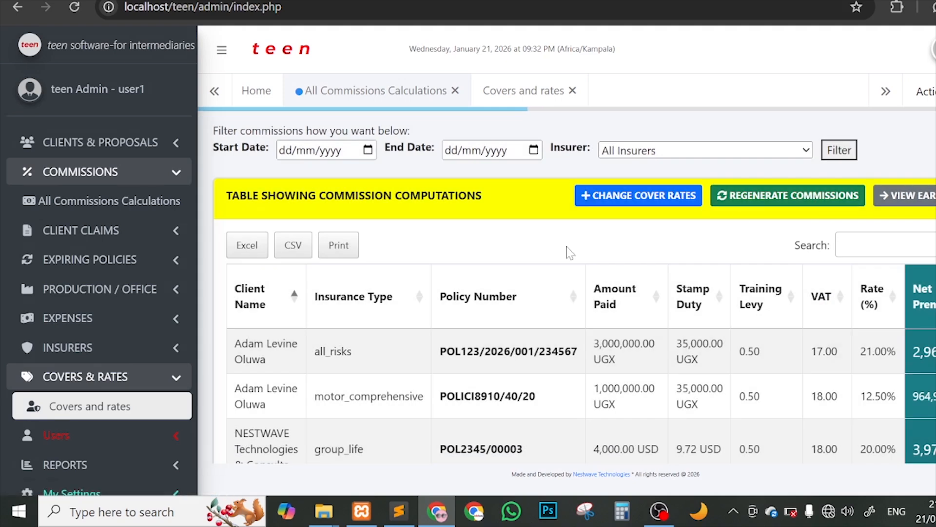
{"action": "scroll", "coordinate": [568, 253], "scroll_direction": "up", "scroll_amount": 1}
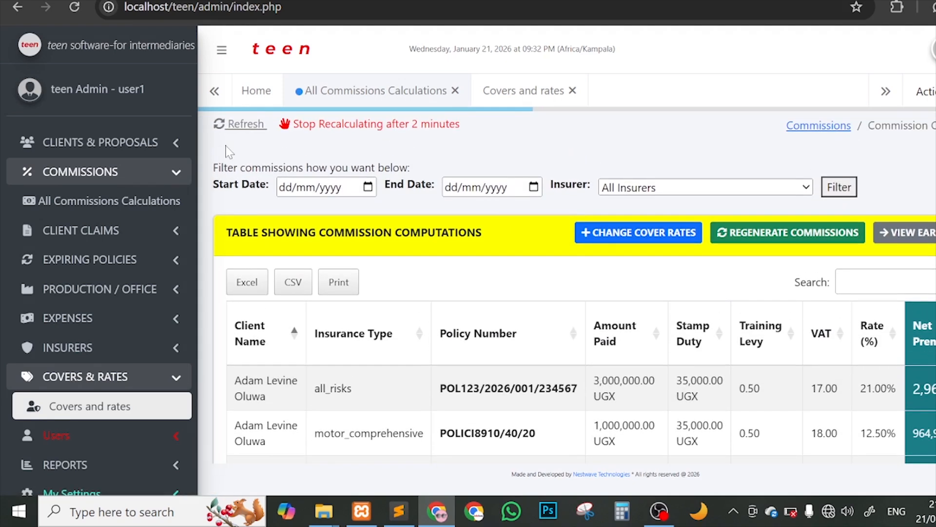
{"action": "left_click", "coordinate": [377, 123]}
{"action": "scroll", "coordinate": [424, 273], "scroll_direction": "down", "scroll_amount": 3}
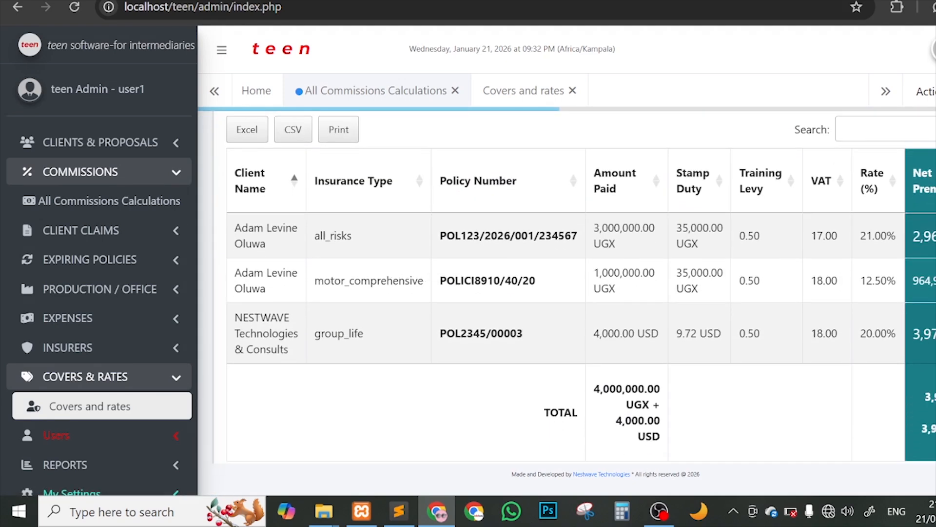
Step: Open the motor_comprehensive breakdown; point out Net Premium, 35000.00 UGX stamp duty and Training Levy
{"action": "left_click", "coordinate": [929, 281]}
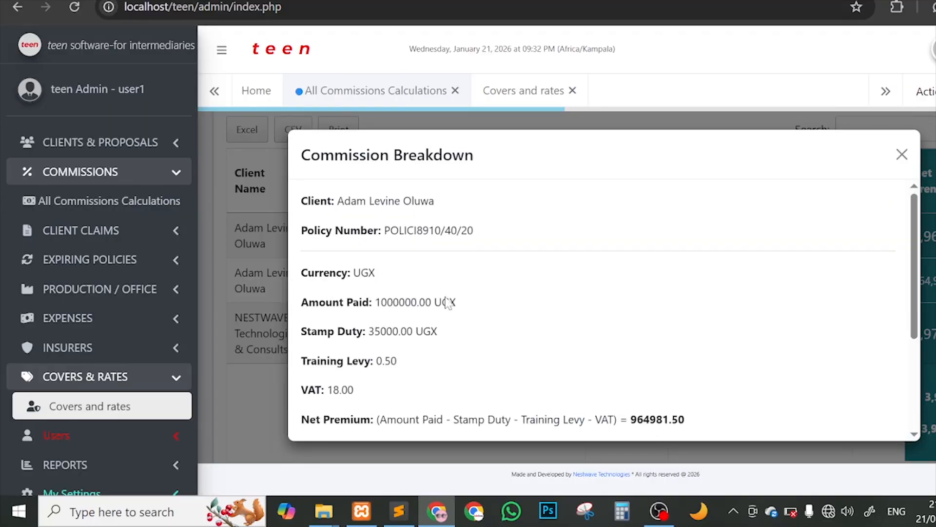
{"action": "scroll", "coordinate": [447, 303], "scroll_direction": "down", "scroll_amount": 1}
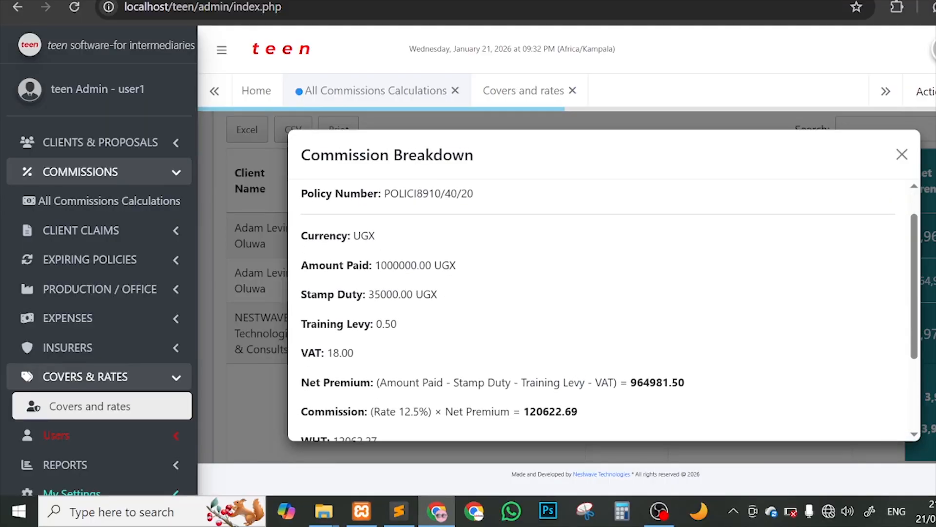
{"action": "scroll", "coordinate": [403, 292], "scroll_direction": "down", "scroll_amount": 2}
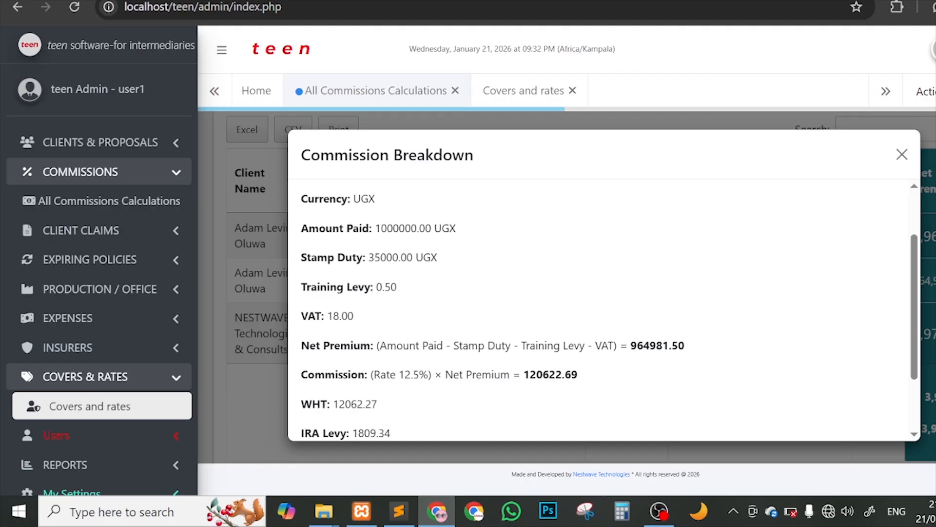
{"action": "key", "text": "Escape"}
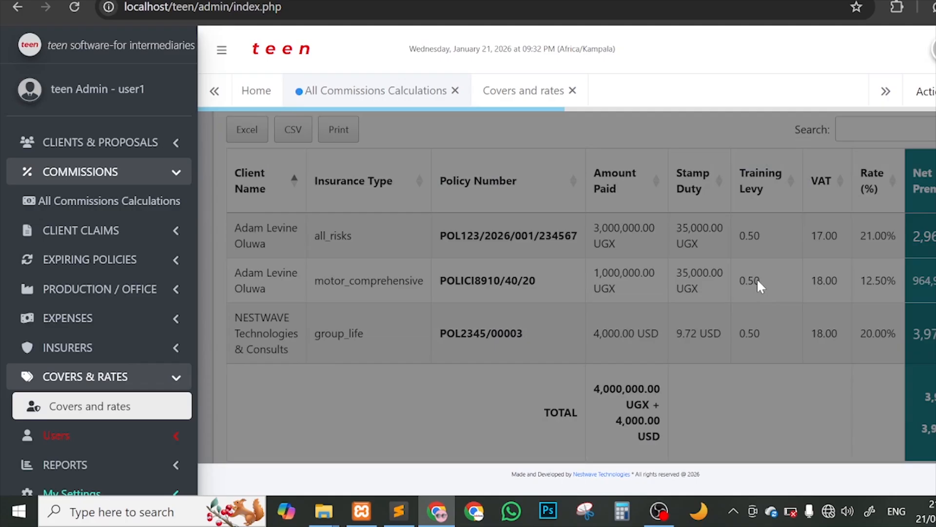
{"action": "left_click", "coordinate": [757, 280]}
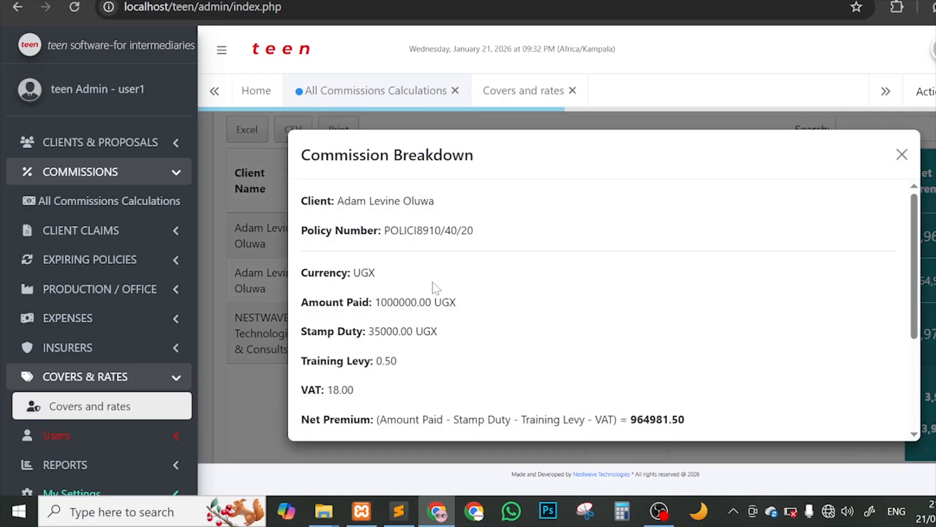
{"action": "scroll", "coordinate": [412, 301], "scroll_direction": "down", "scroll_amount": 2}
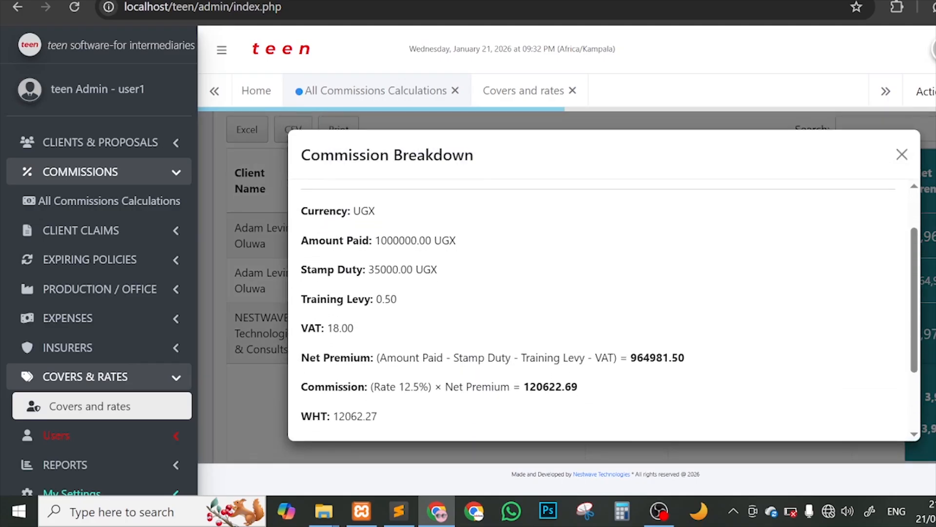
{"action": "scroll", "coordinate": [431, 312], "scroll_direction": "down", "scroll_amount": 1}
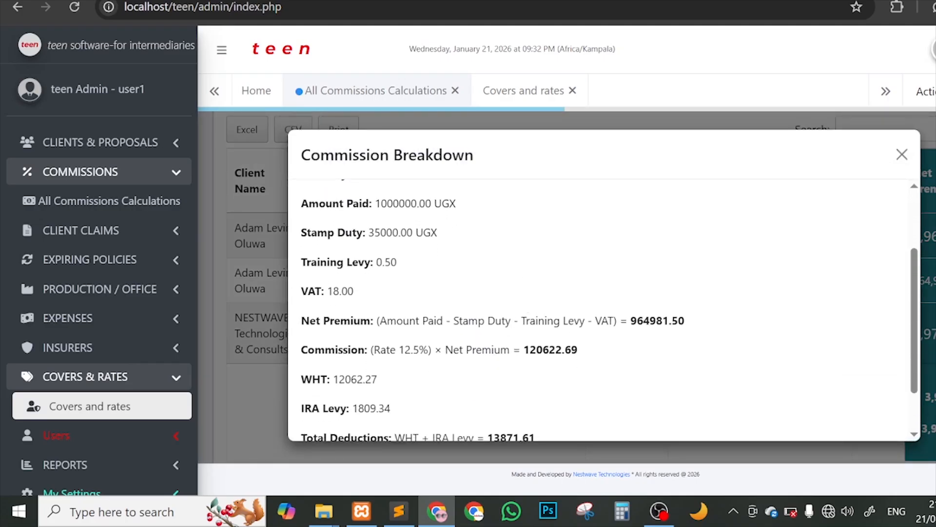
{"action": "left_click_drag", "start_coordinate": [300, 321], "coordinate": [386, 321]}
{"action": "scroll", "coordinate": [445, 324], "scroll_direction": "up", "scroll_amount": 1}
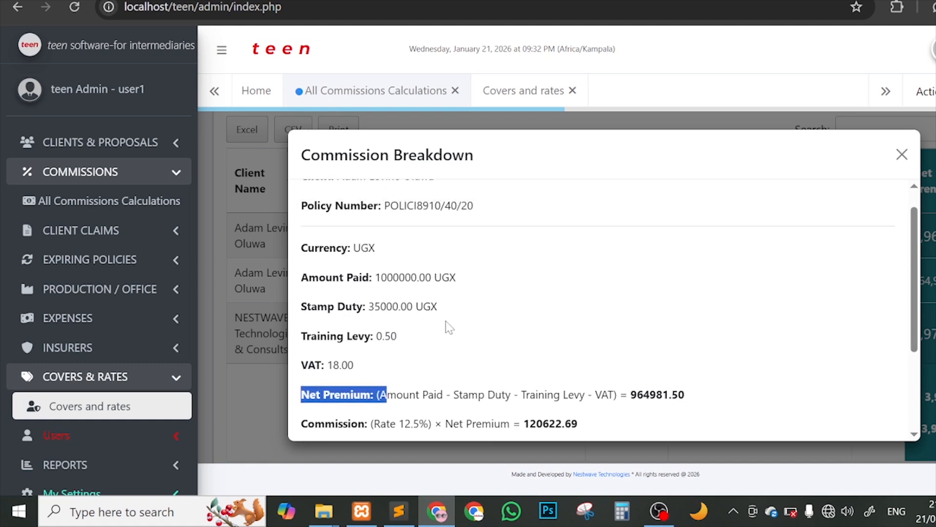
{"action": "scroll", "coordinate": [445, 323], "scroll_direction": "down", "scroll_amount": 2}
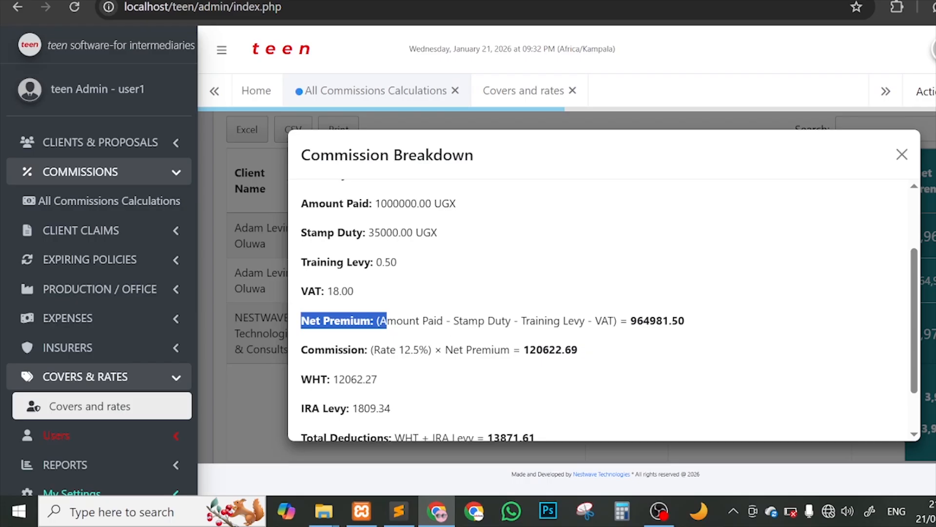
{"action": "left_click_drag", "start_coordinate": [369, 232], "coordinate": [438, 233]}
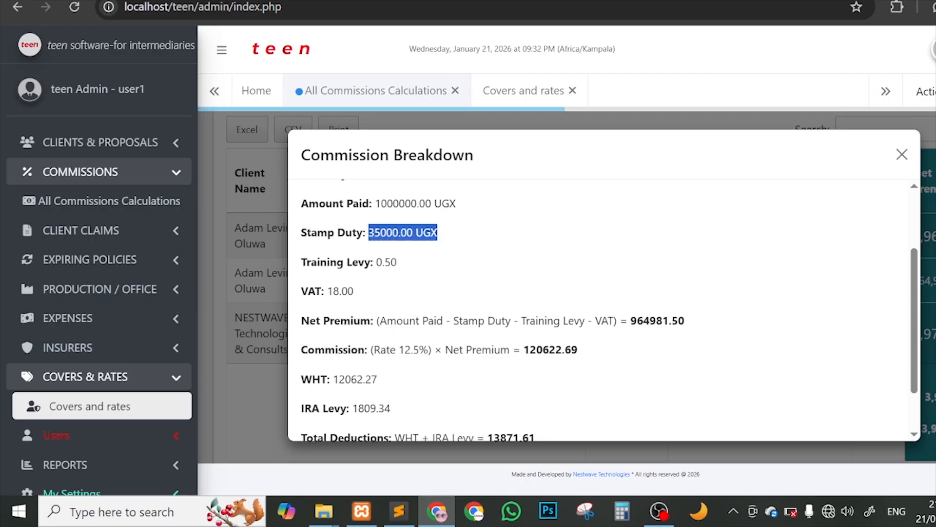
{"action": "left_click_drag", "start_coordinate": [522, 320], "coordinate": [580, 320]}
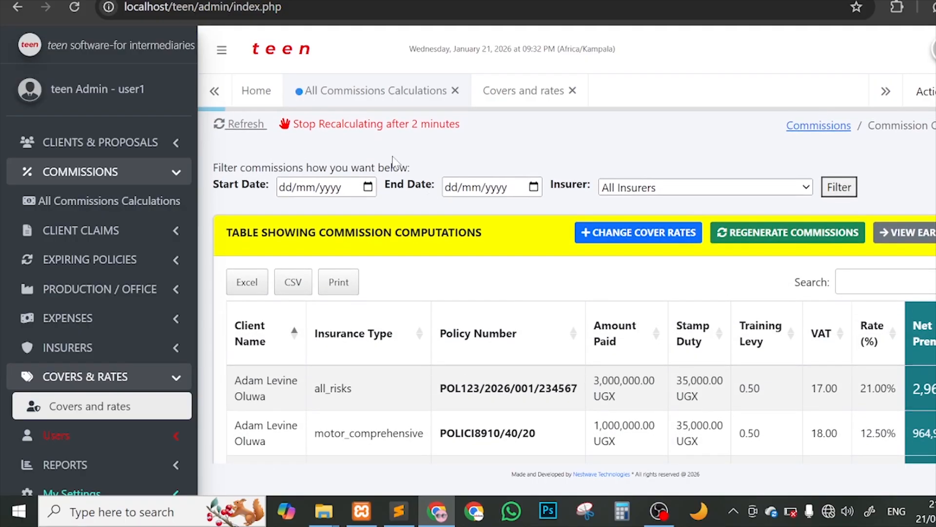
Step: Stop automatic recalculation, reopen the breakdown to check the 964981.50 net premium, then close it
{"action": "left_click", "coordinate": [369, 130]}
{"action": "scroll", "coordinate": [445, 185], "scroll_direction": "down", "scroll_amount": 3}
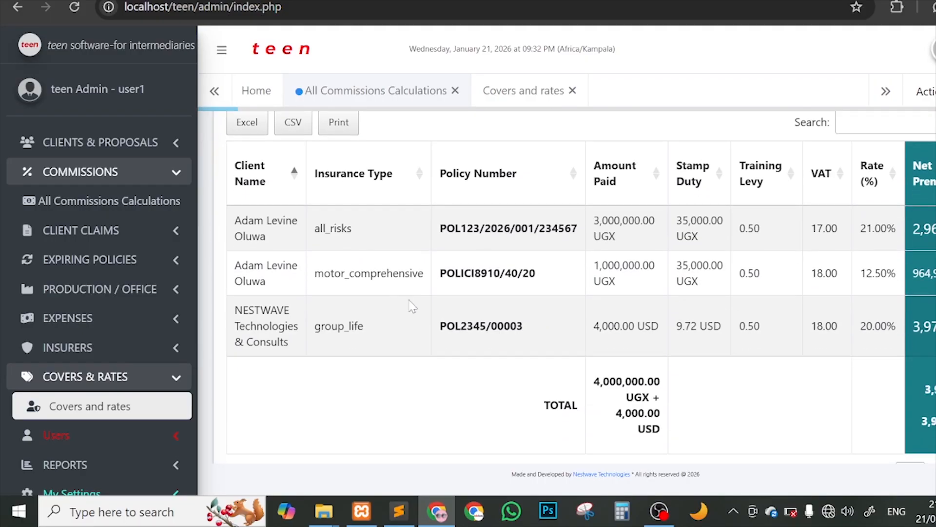
{"action": "left_click", "coordinate": [351, 274]}
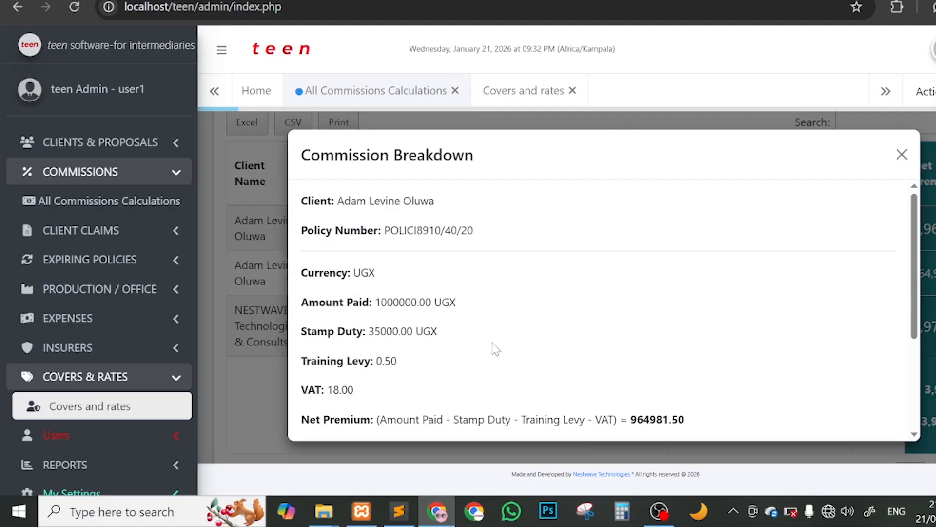
{"action": "scroll", "coordinate": [494, 348], "scroll_direction": "down", "scroll_amount": 2}
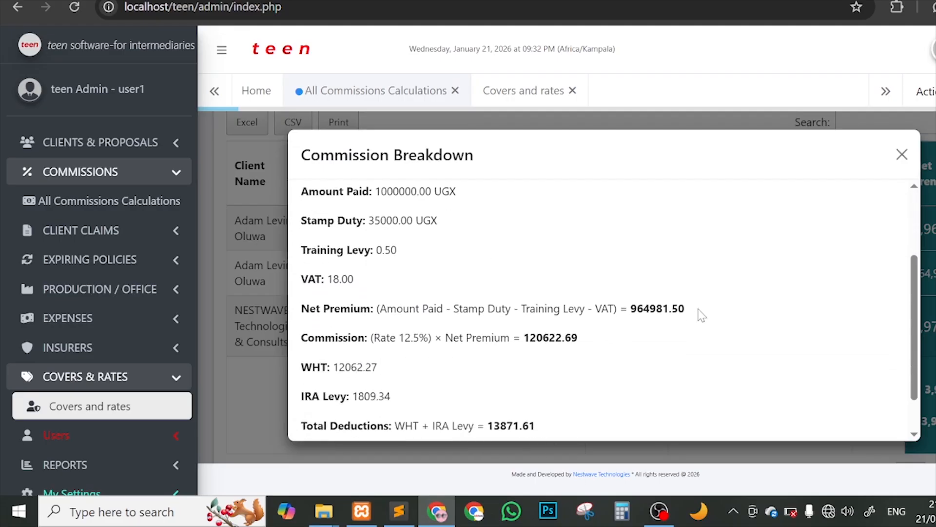
{"action": "left_click_drag", "start_coordinate": [701, 313], "coordinate": [631, 310]}
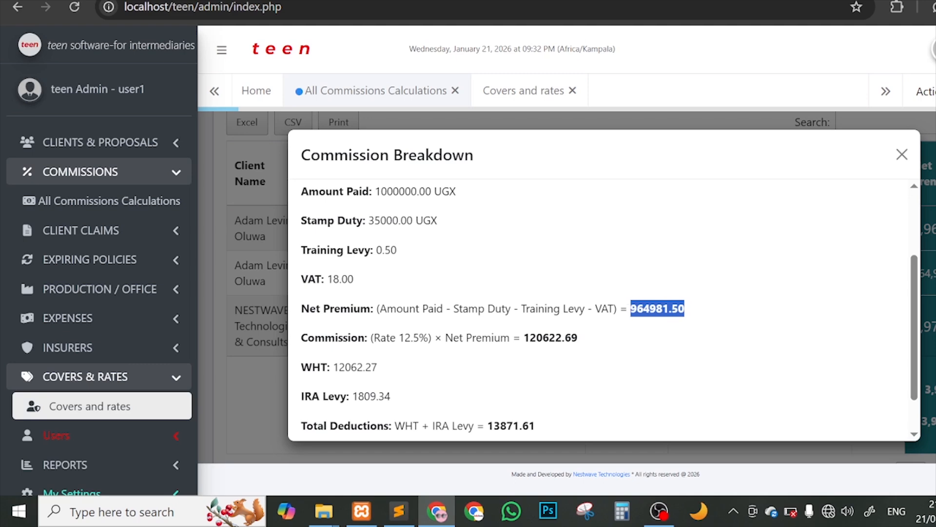
{"action": "scroll", "coordinate": [470, 324], "scroll_direction": "down", "scroll_amount": 1}
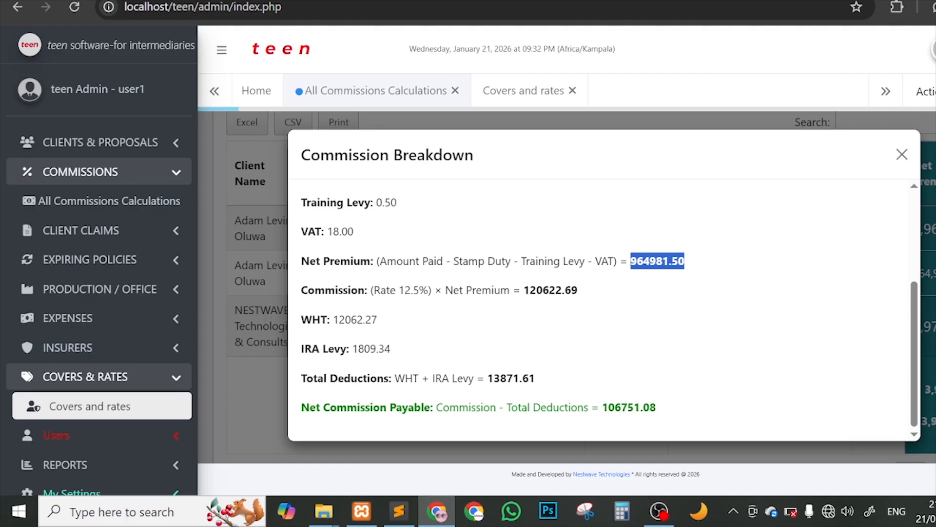
{"action": "left_click", "coordinate": [743, 352]}
{"action": "key", "text": "Escape"}
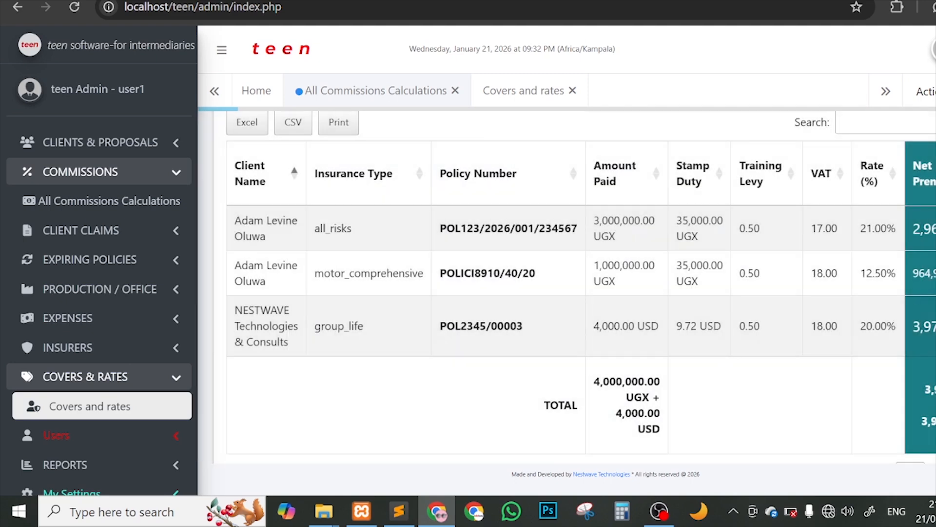
{"action": "scroll", "coordinate": [550, 322], "scroll_direction": "right", "scroll_amount": 5}
{"action": "scroll", "coordinate": [584, 288], "scroll_direction": "left", "scroll_amount": 2}
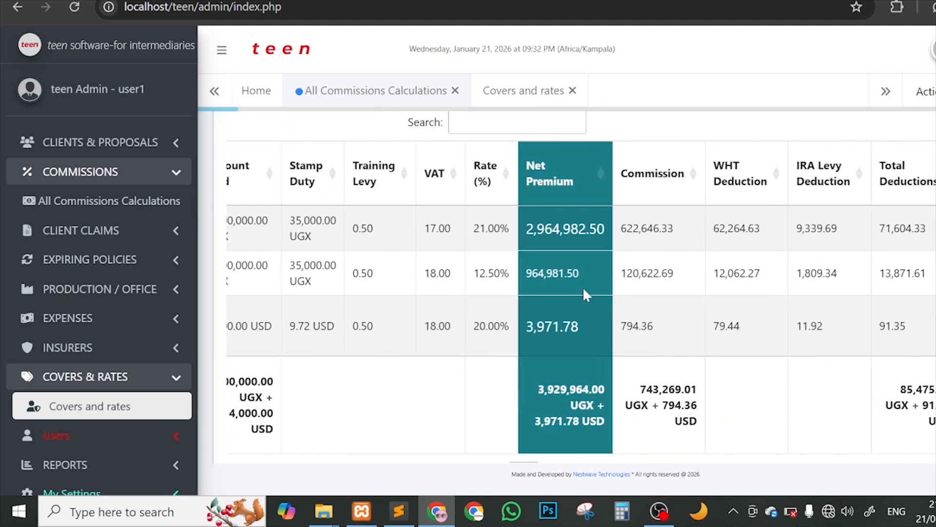
{"action": "scroll", "coordinate": [583, 289], "scroll_direction": "right", "scroll_amount": 2}
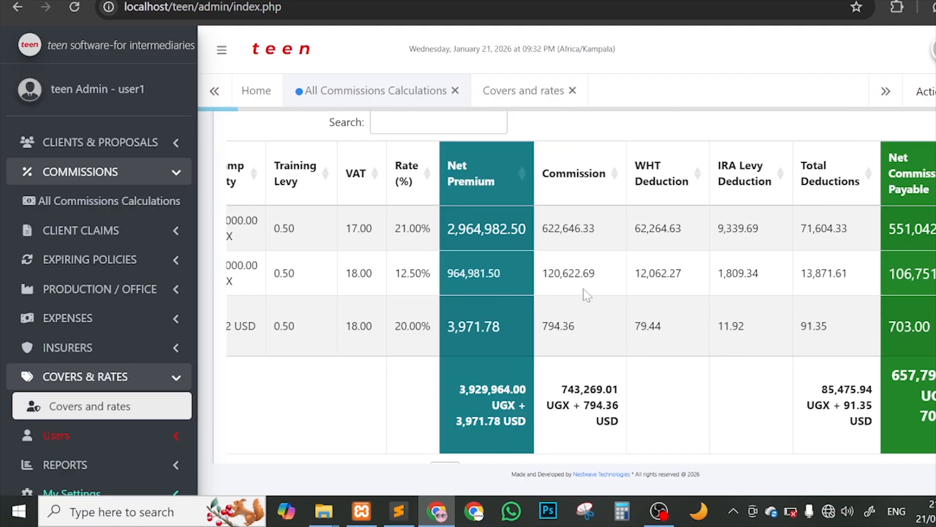
{"action": "scroll", "coordinate": [583, 289], "scroll_direction": "left", "scroll_amount": 5}
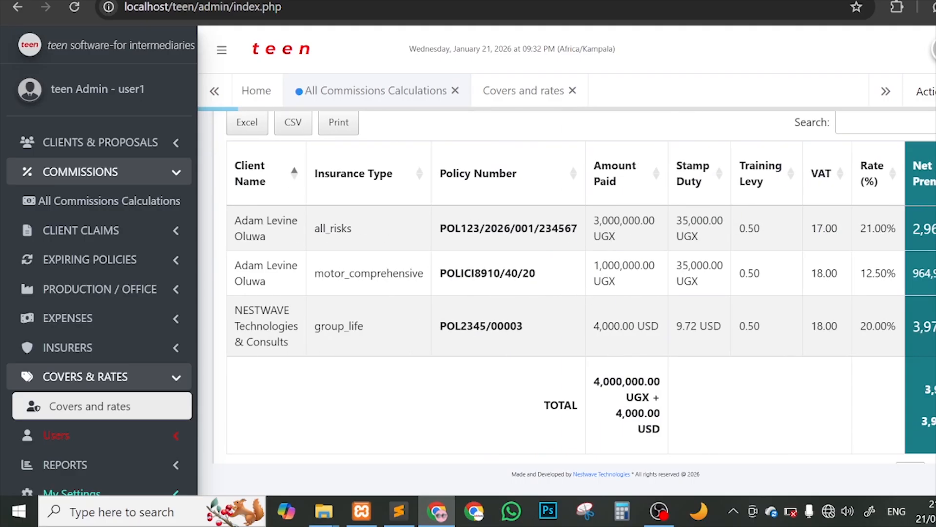
{"action": "scroll", "coordinate": [709, 286], "scroll_direction": "right", "scroll_amount": 5}
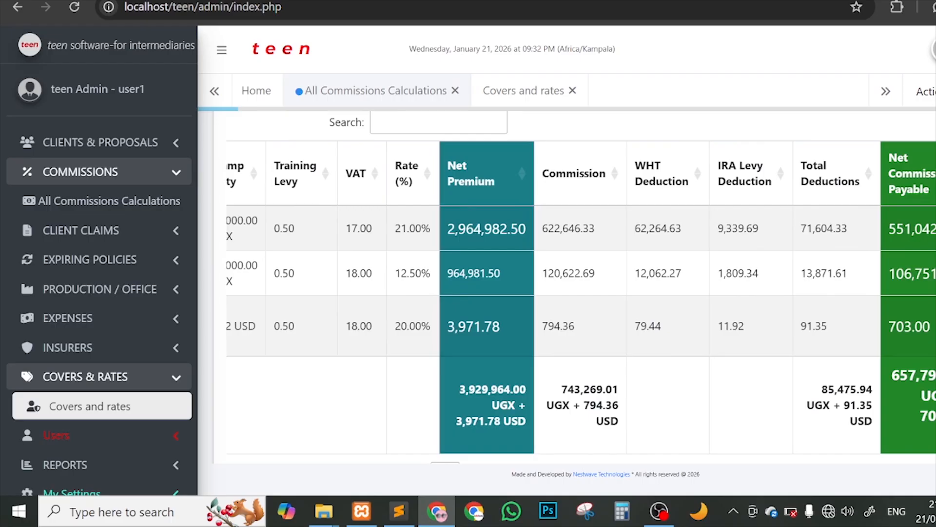
{"action": "scroll", "coordinate": [581, 288], "scroll_direction": "left", "scroll_amount": 5}
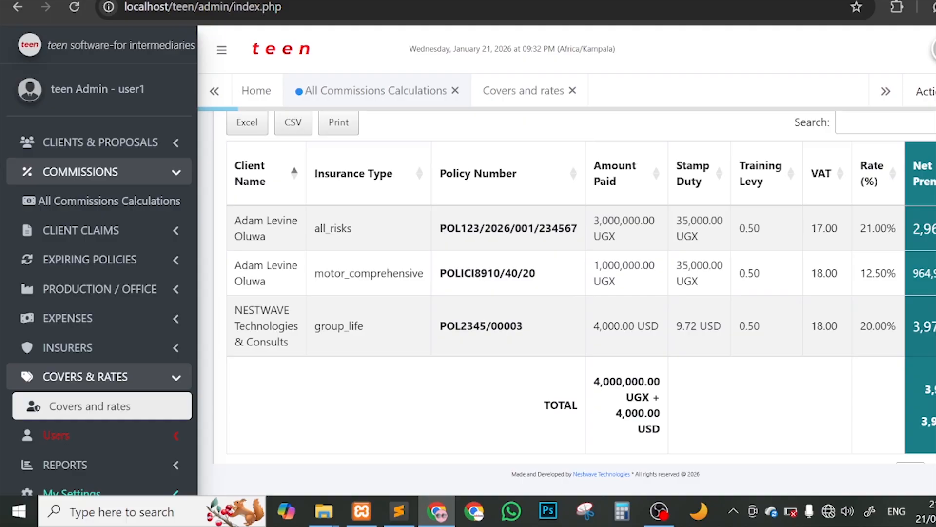
{"action": "scroll", "coordinate": [805, 286], "scroll_direction": "right", "scroll_amount": 5}
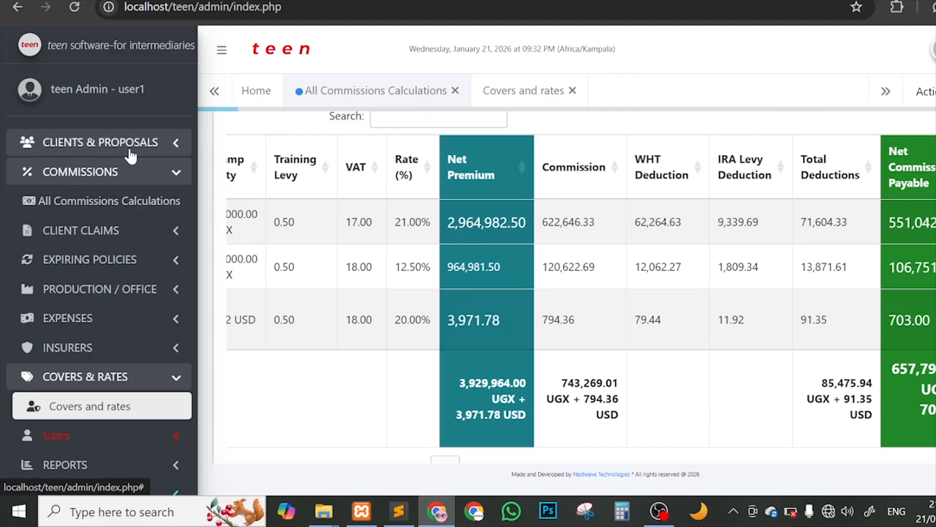
{"action": "scroll", "coordinate": [420, 373], "scroll_direction": "left", "scroll_amount": 5}
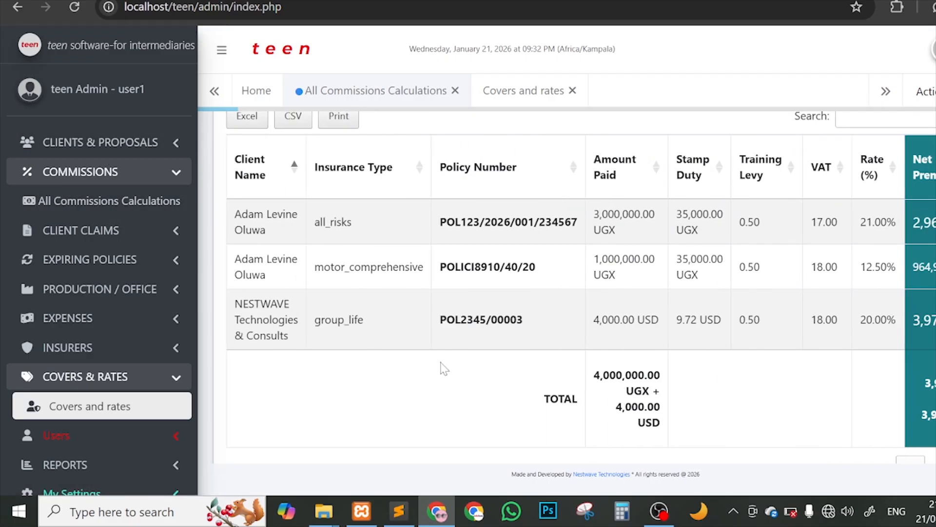
{"action": "scroll", "coordinate": [505, 364], "scroll_direction": "down", "scroll_amount": 1}
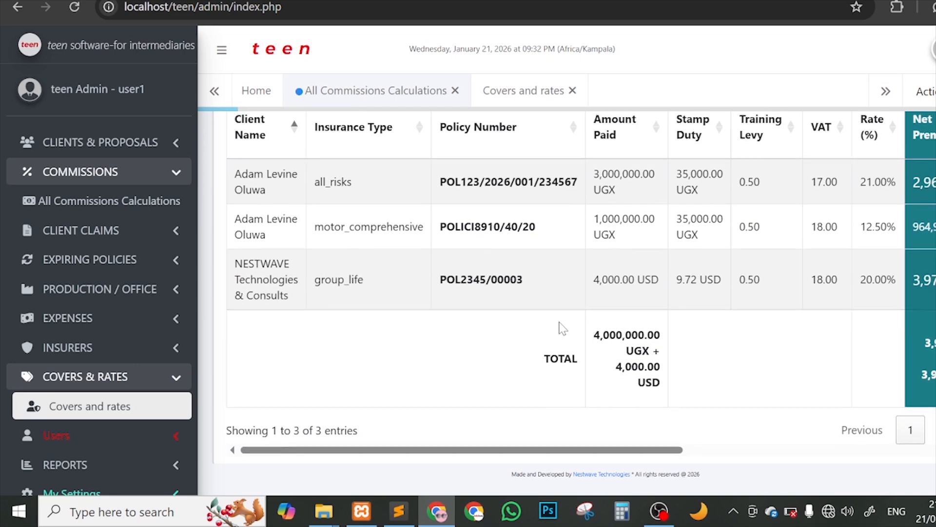
{"action": "scroll", "coordinate": [562, 328], "scroll_direction": "up", "scroll_amount": 5}
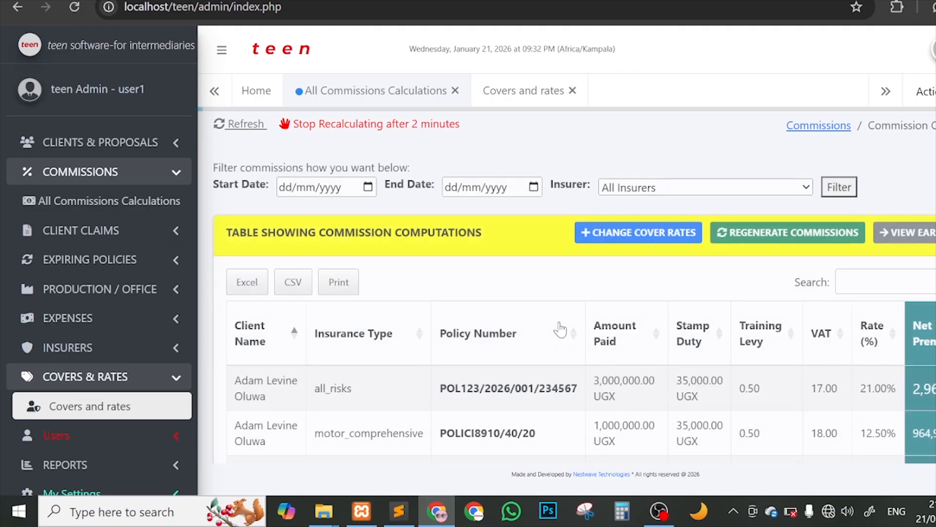
Step: Step through the start and end date filters and scroll the table to its TOTAL row
{"action": "left_click", "coordinate": [289, 191]}
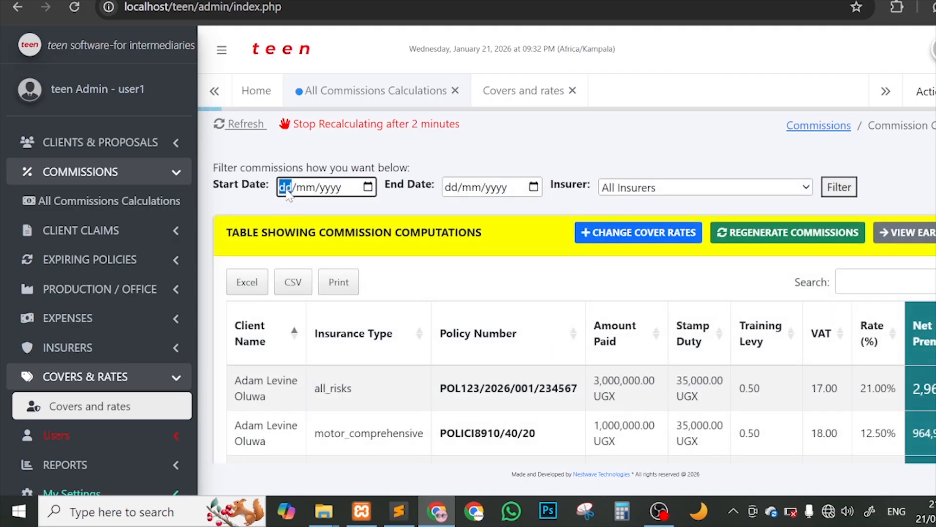
{"action": "left_click", "coordinate": [307, 190]}
{"action": "left_click", "coordinate": [337, 190]}
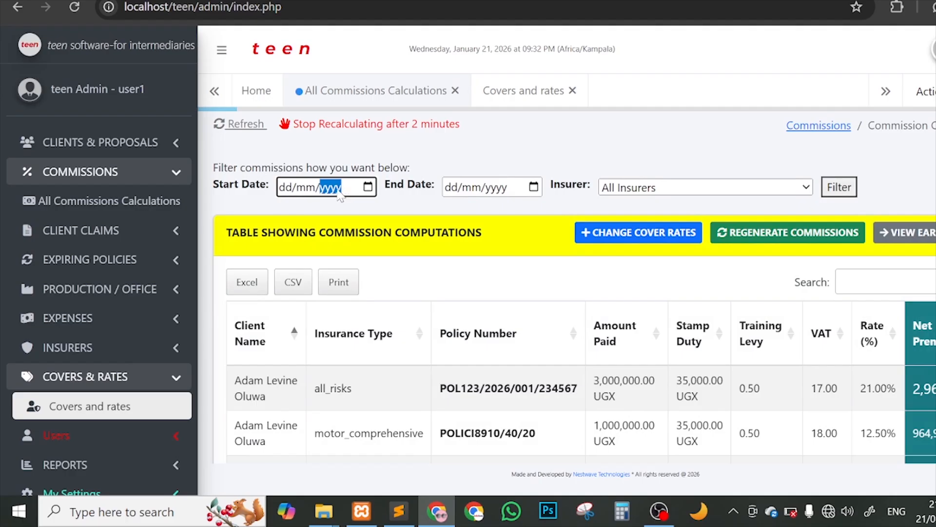
{"action": "left_click", "coordinate": [461, 186]}
{"action": "left_click", "coordinate": [479, 188]}
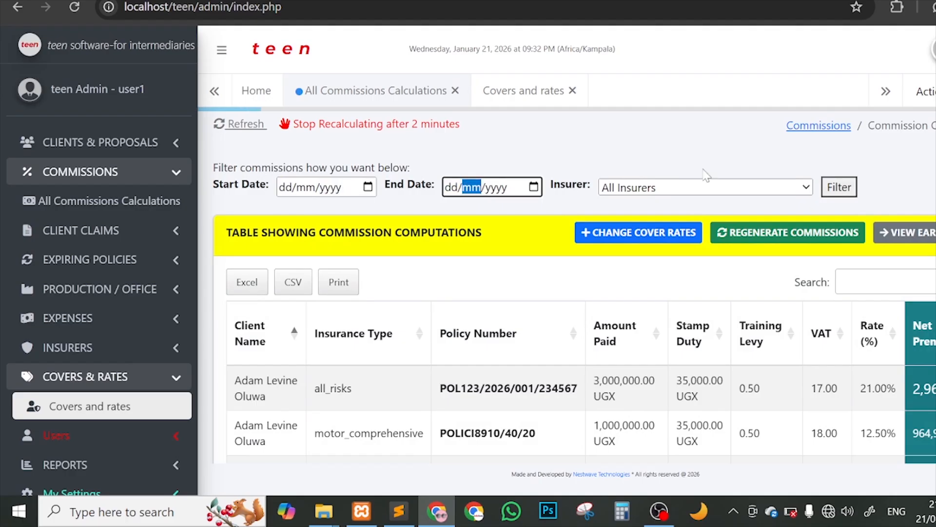
{"action": "scroll", "coordinate": [565, 286], "scroll_direction": "down", "scroll_amount": 4}
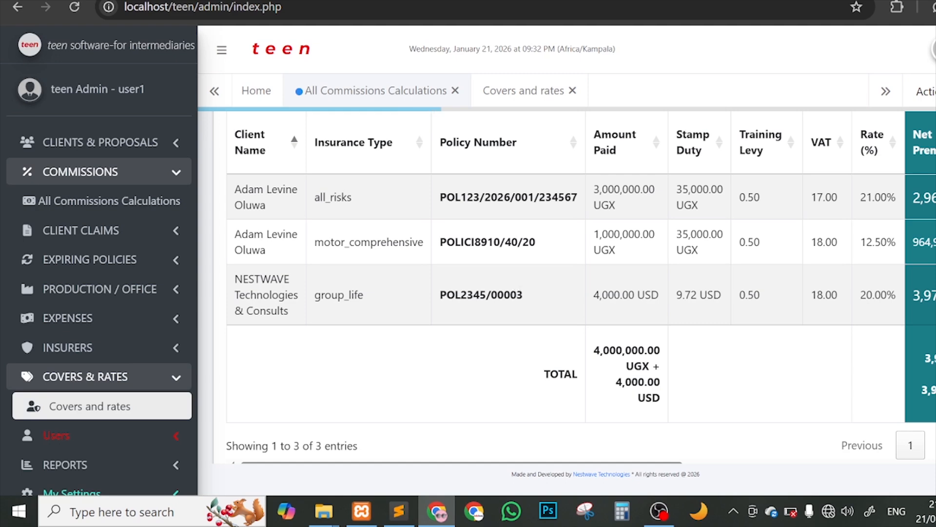
{"action": "scroll", "coordinate": [704, 305], "scroll_direction": "down", "scroll_amount": 1}
{"action": "scroll", "coordinate": [321, 312], "scroll_direction": "up", "scroll_amount": 5}
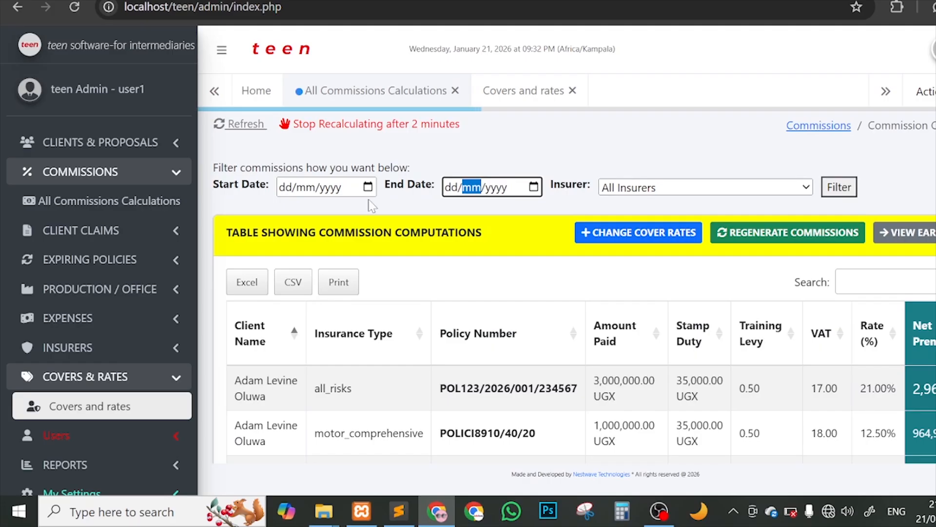
Step: Keep All Insurers in the insurer filter and apply the commission filter with current settings
{"action": "left_click", "coordinate": [730, 189]}
{"action": "left_click", "coordinate": [730, 189]}
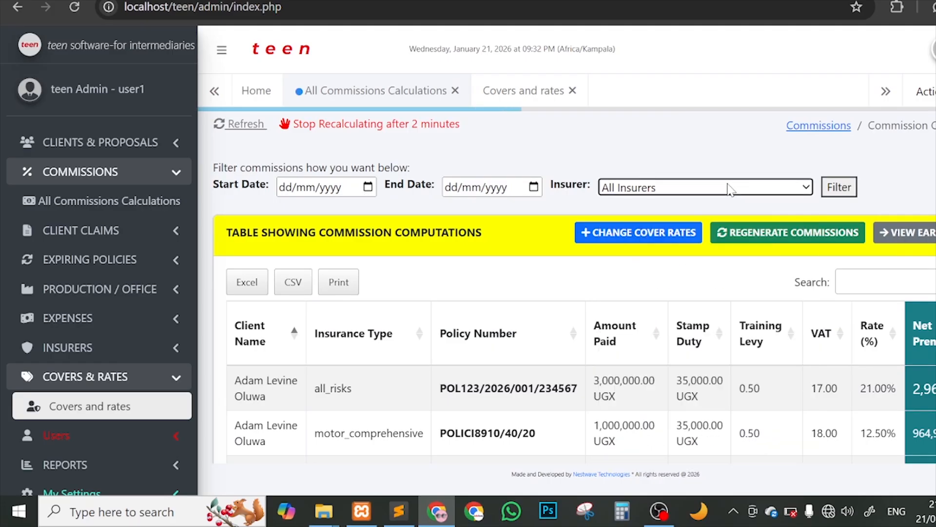
{"action": "left_click", "coordinate": [730, 189]}
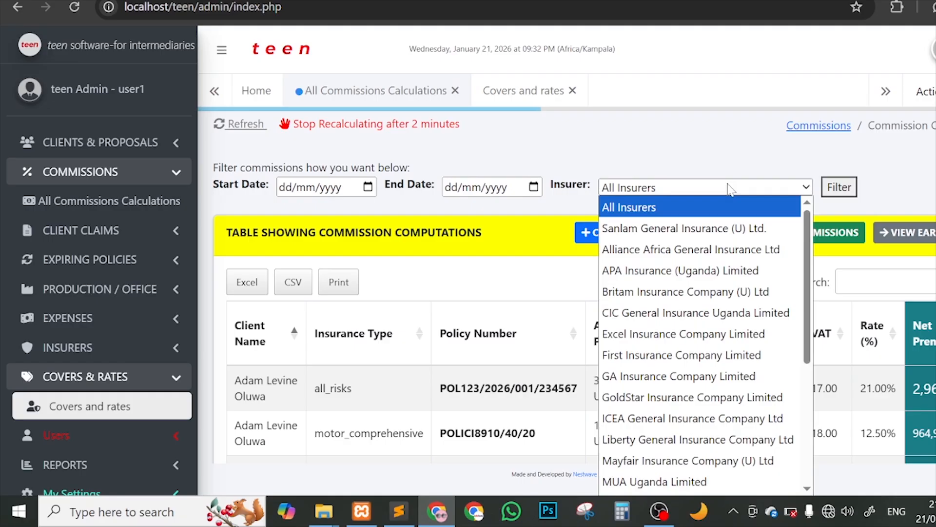
{"action": "left_click", "coordinate": [730, 189]}
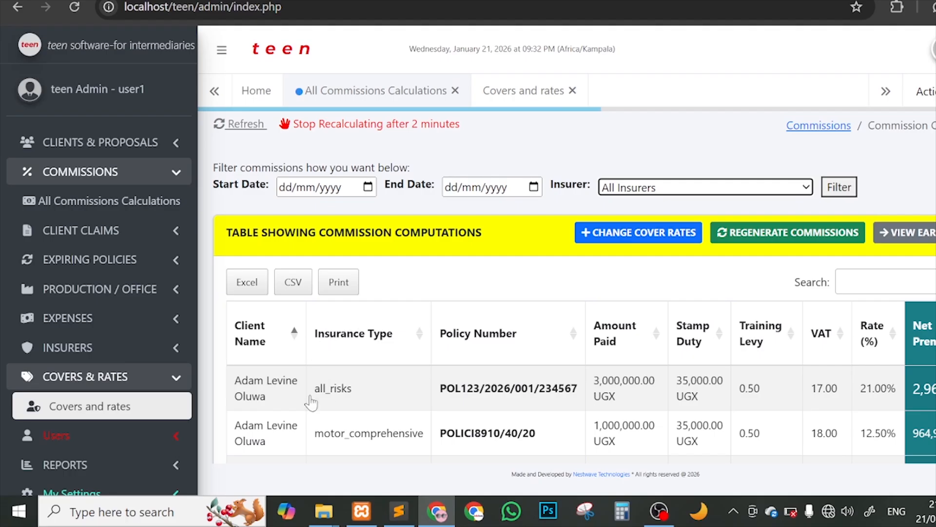
{"action": "left_click", "coordinate": [832, 204]}
{"action": "scroll", "coordinate": [660, 324], "scroll_direction": "down", "scroll_amount": 2}
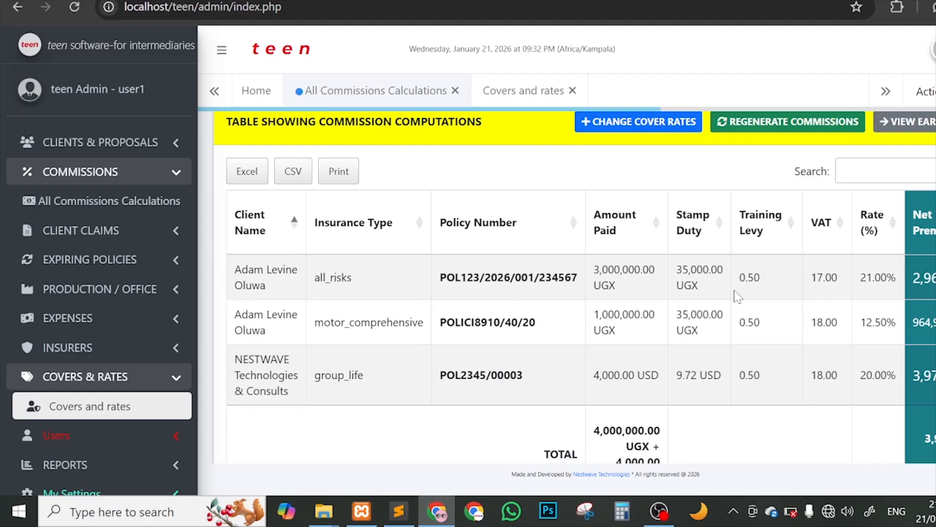
{"action": "scroll", "coordinate": [736, 295], "scroll_direction": "up", "scroll_amount": 2}
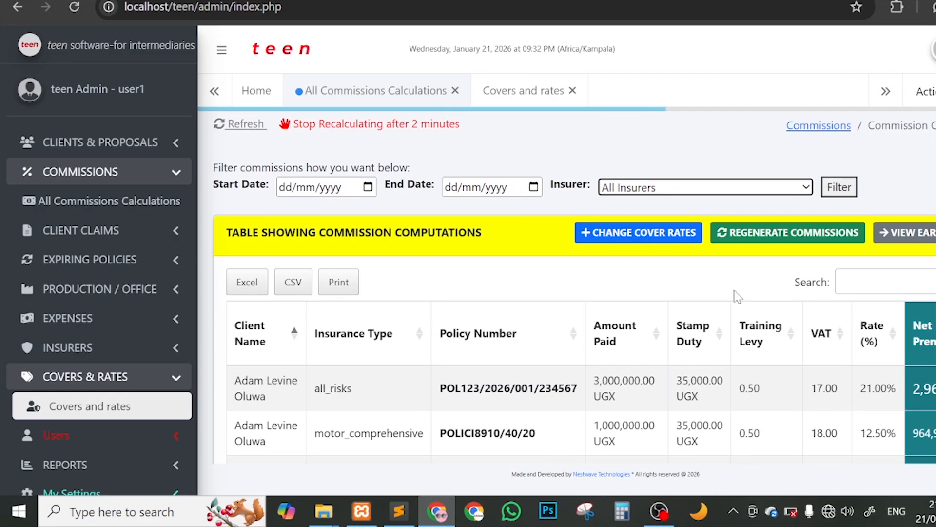
Step: Export the commission computations to Excel and open the downloaded COMMISSION RECORDS.xlsx from Chrome's downloads
{"action": "left_click", "coordinate": [247, 285]}
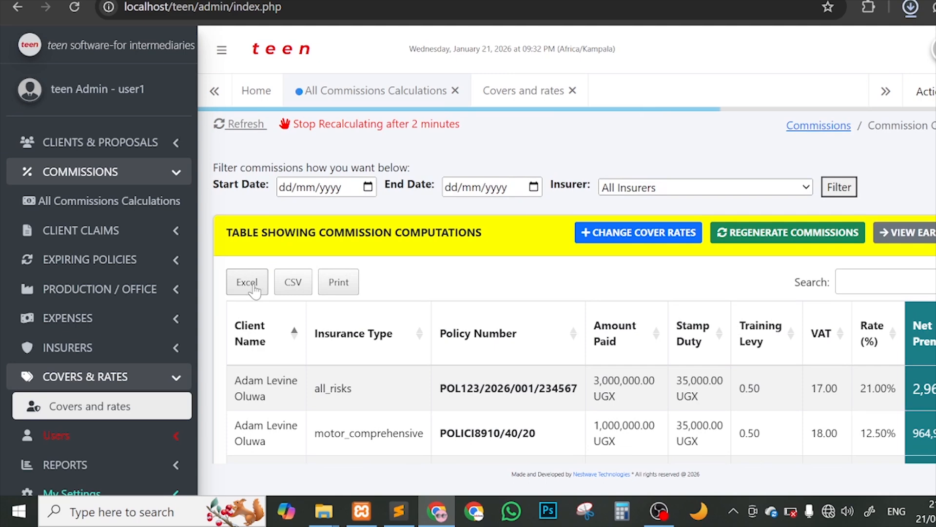
{"action": "left_click", "coordinate": [910, 8]}
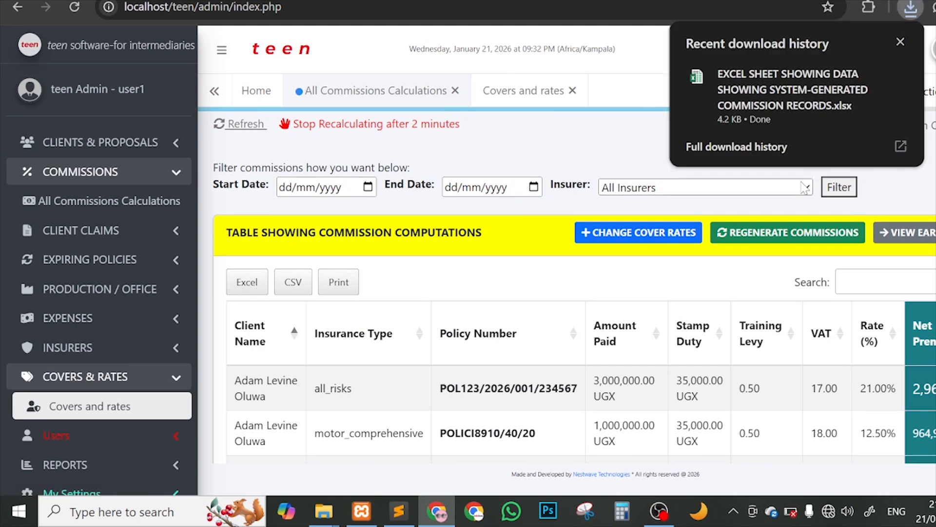
{"action": "mouse_move", "coordinate": [900, 124]}
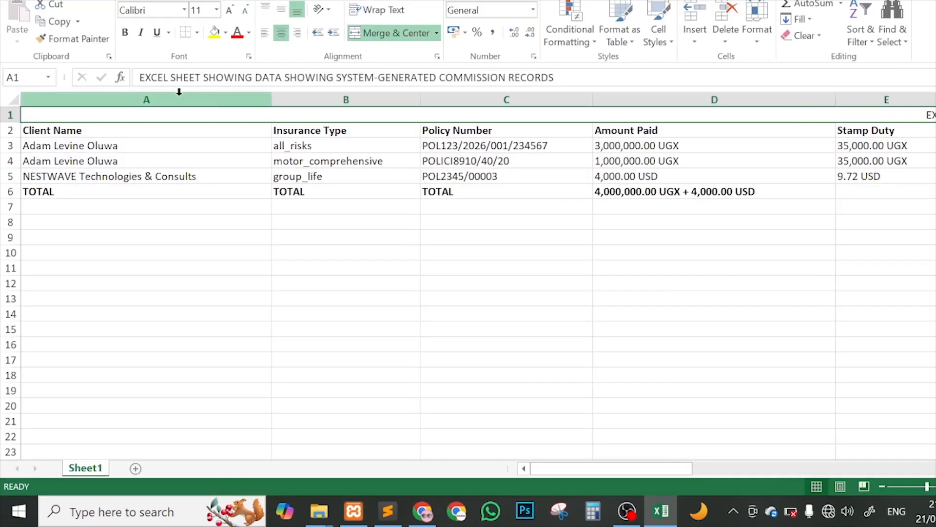
Step: Check the first client's row in the export, including the policy number and amount paid
{"action": "left_click", "coordinate": [180, 147]}
{"action": "left_click", "coordinate": [353, 142]}
{"action": "left_click", "coordinate": [441, 149]}
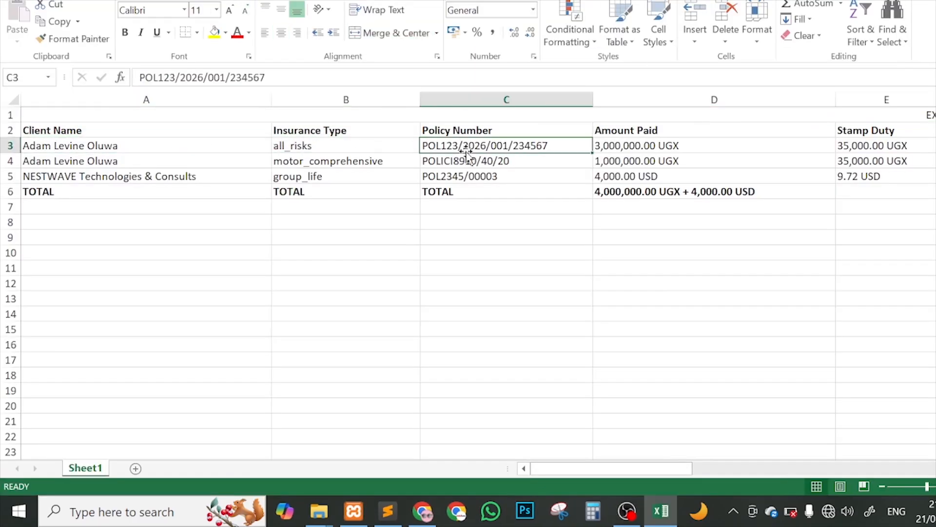
{"action": "left_click", "coordinate": [676, 152]}
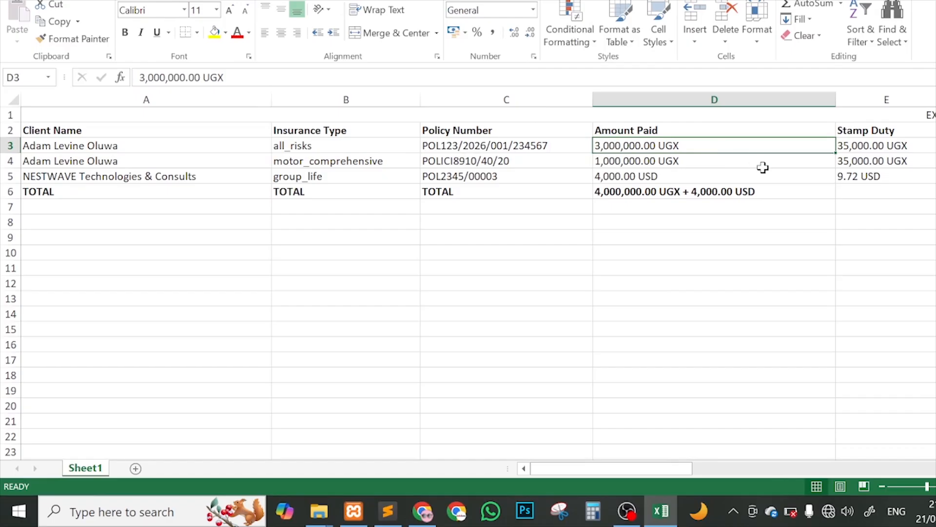
{"action": "scroll", "coordinate": [763, 167], "scroll_direction": "right", "scroll_amount": 4}
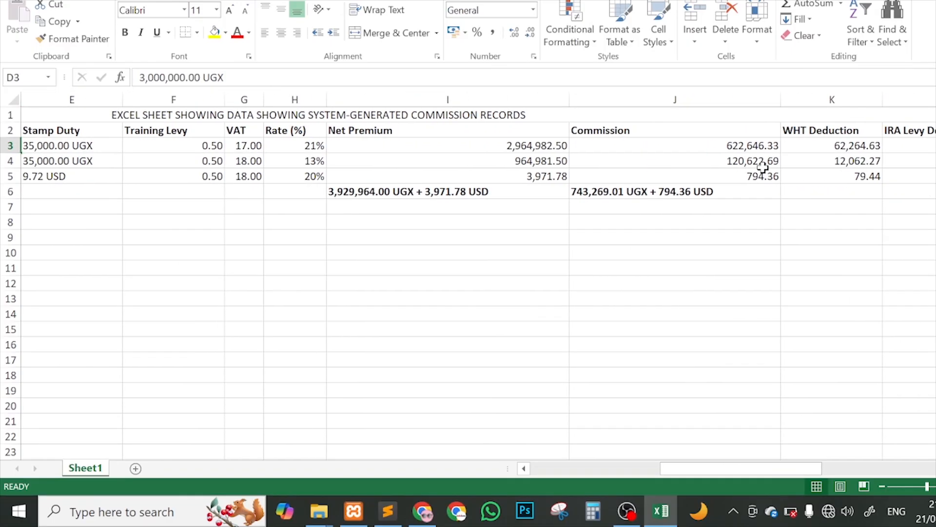
{"action": "scroll", "coordinate": [762, 167], "scroll_direction": "right", "scroll_amount": 13}
{"action": "scroll", "coordinate": [763, 167], "scroll_direction": "left", "scroll_amount": 8}
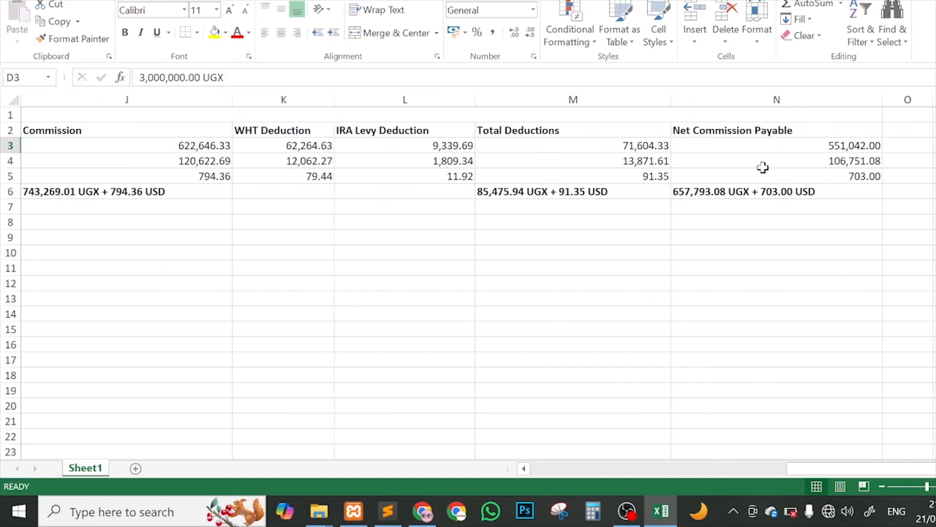
{"action": "scroll", "coordinate": [762, 167], "scroll_direction": "left", "scroll_amount": 9}
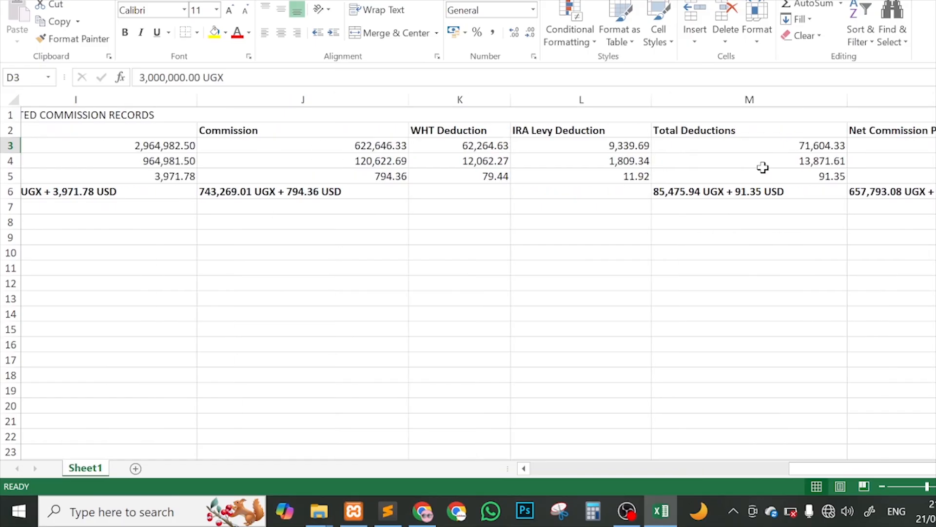
Step: Verify the TOTAL row's net commission payable of 657,793.08 UGX + 703.00 USD, then return to Chrome
{"action": "left_click", "coordinate": [216, 167]}
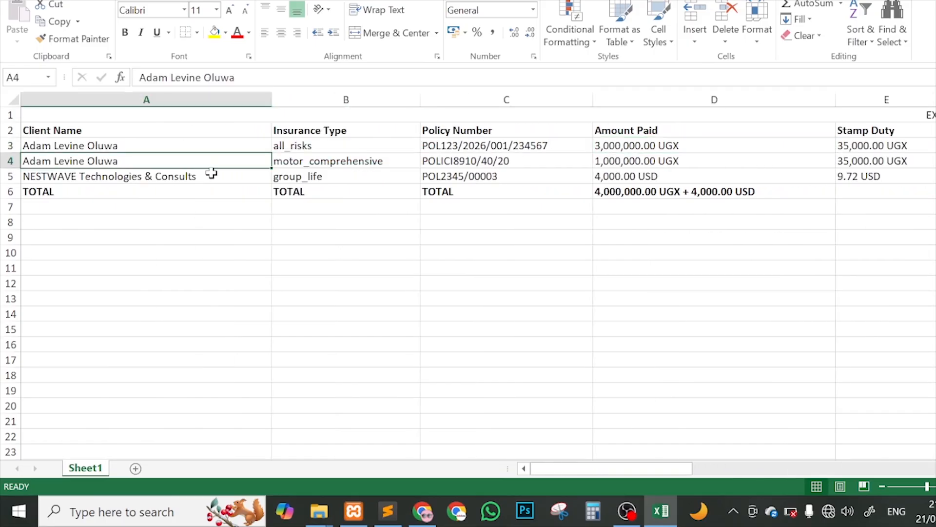
{"action": "left_click", "coordinate": [230, 189]}
{"action": "left_click", "coordinate": [359, 192]}
{"action": "left_click", "coordinate": [489, 203]}
{"action": "scroll", "coordinate": [487, 198], "scroll_direction": "right", "scroll_amount": 4}
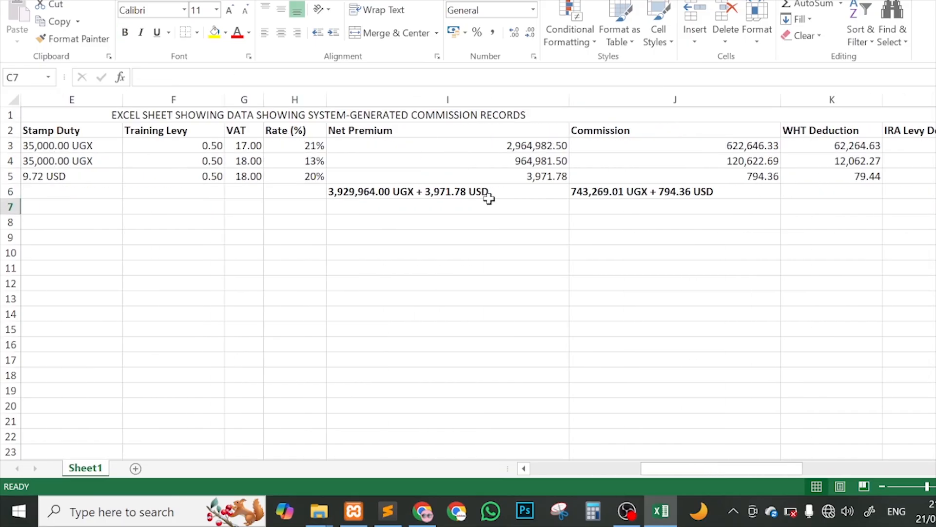
{"action": "left_click", "coordinate": [661, 196]}
{"action": "scroll", "coordinate": [673, 203], "scroll_direction": "right", "scroll_amount": 7}
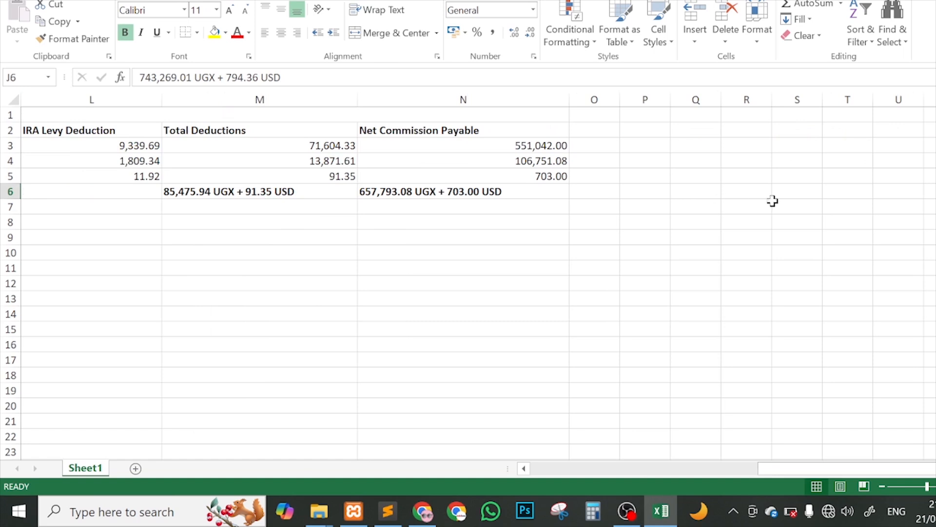
{"action": "left_click", "coordinate": [398, 207]}
{"action": "left_click", "coordinate": [492, 193]}
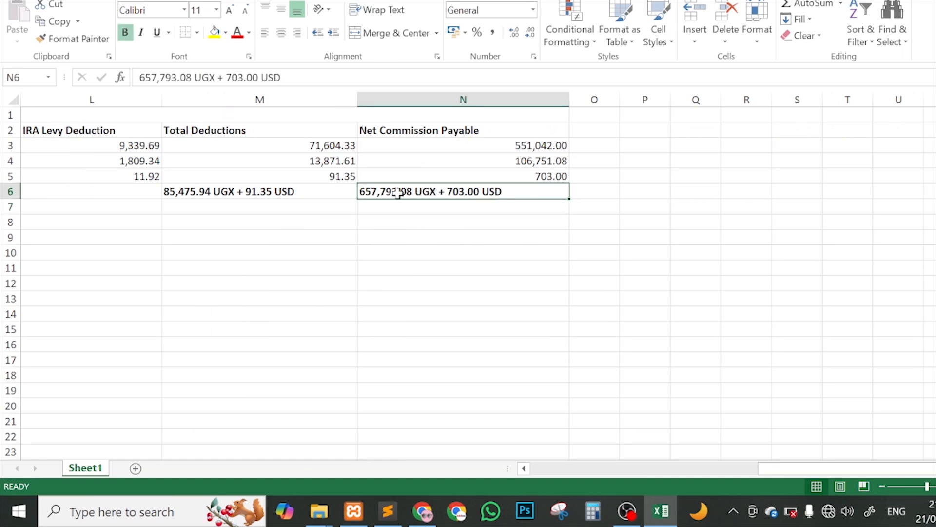
{"action": "scroll", "coordinate": [361, 200], "scroll_direction": "left", "scroll_amount": 6}
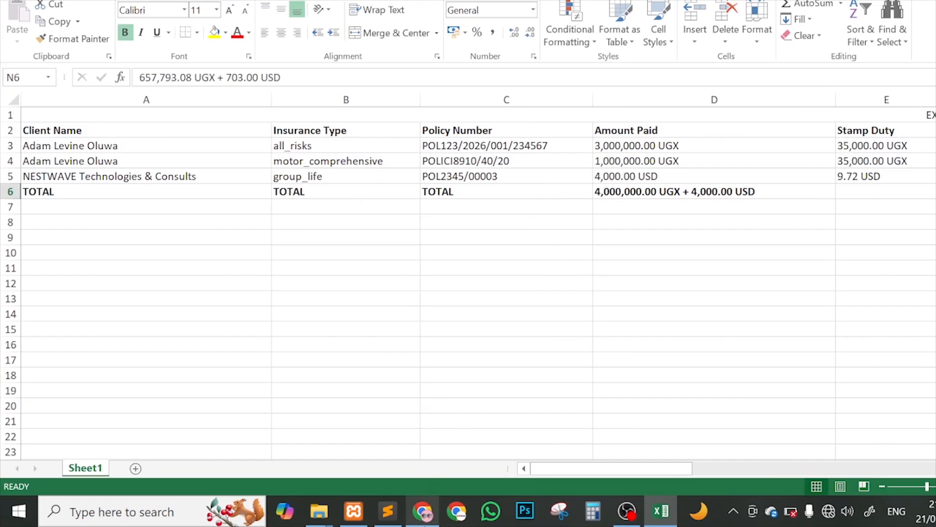
{"action": "left_click", "coordinate": [423, 511]}
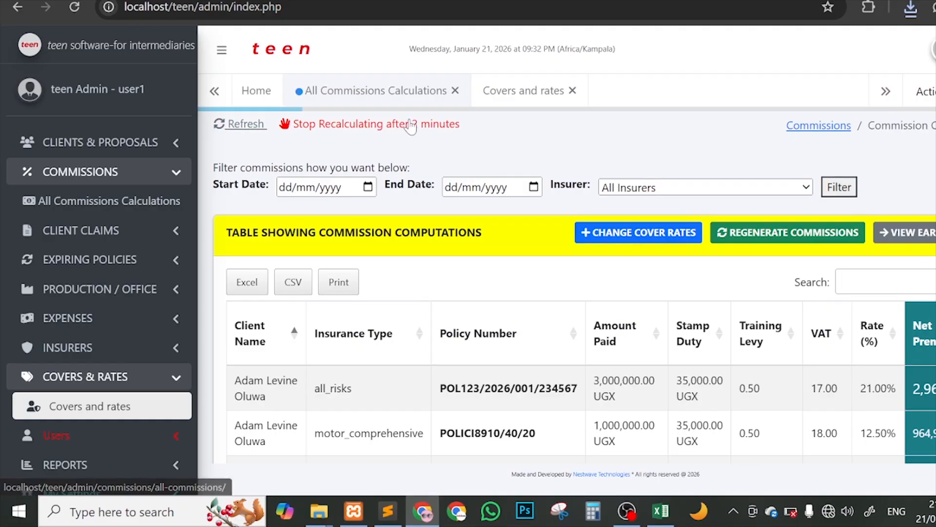
Step: Look over the commissions table, then reload teen so only the blank Home tab remains
{"action": "scroll", "coordinate": [508, 203], "scroll_direction": "down", "scroll_amount": 3}
{"action": "scroll", "coordinate": [584, 241], "scroll_direction": "down", "scroll_amount": 1}
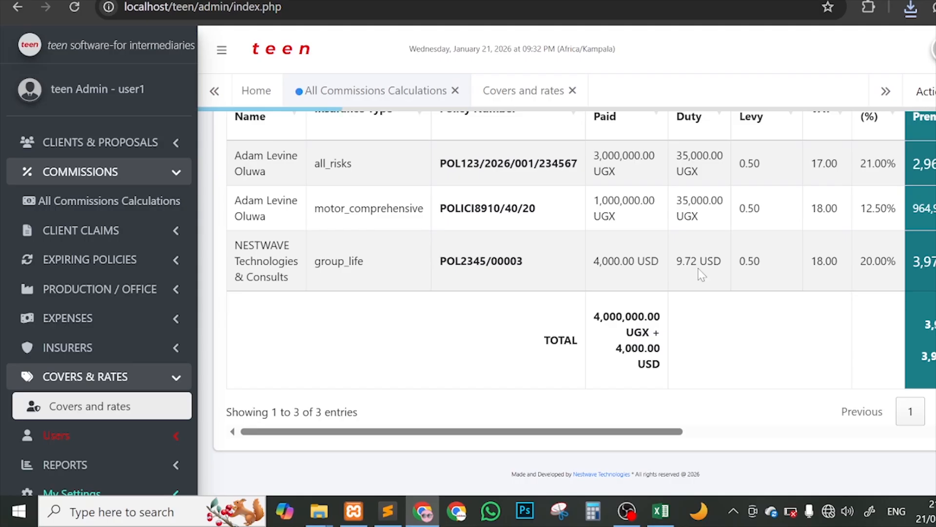
{"action": "scroll", "coordinate": [703, 274], "scroll_direction": "up", "scroll_amount": 4}
{"action": "left_click", "coordinate": [73, 8]}
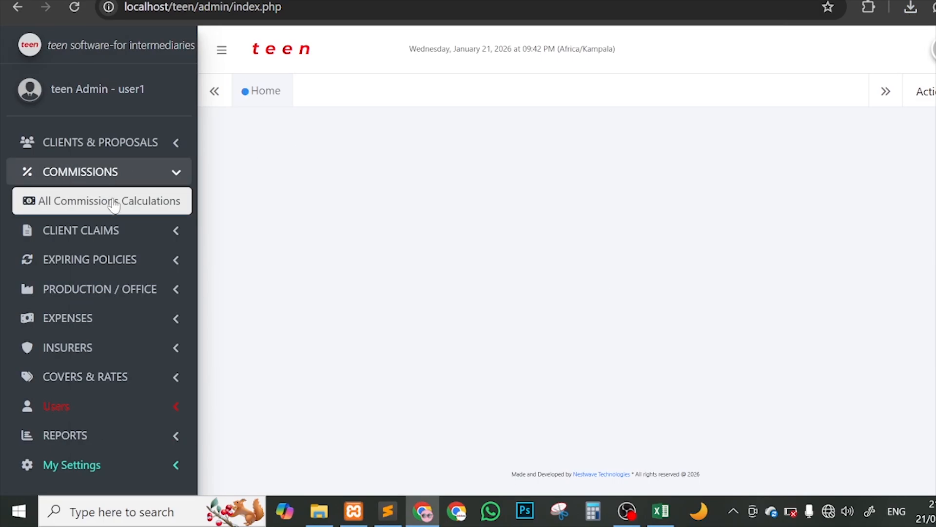
Step: Confirm View All Claims is empty, then close it and reload to show the dashboard totals
{"action": "left_click", "coordinate": [175, 230]}
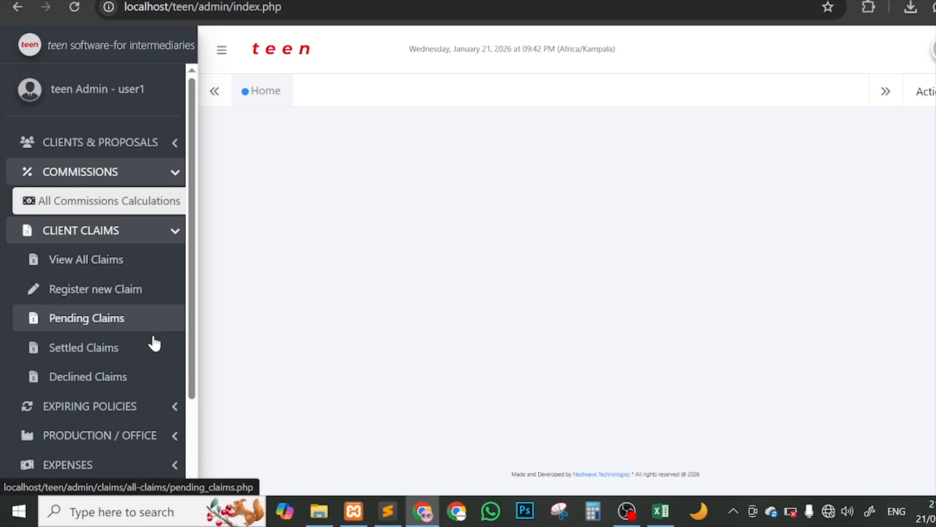
{"action": "left_click", "coordinate": [113, 264]}
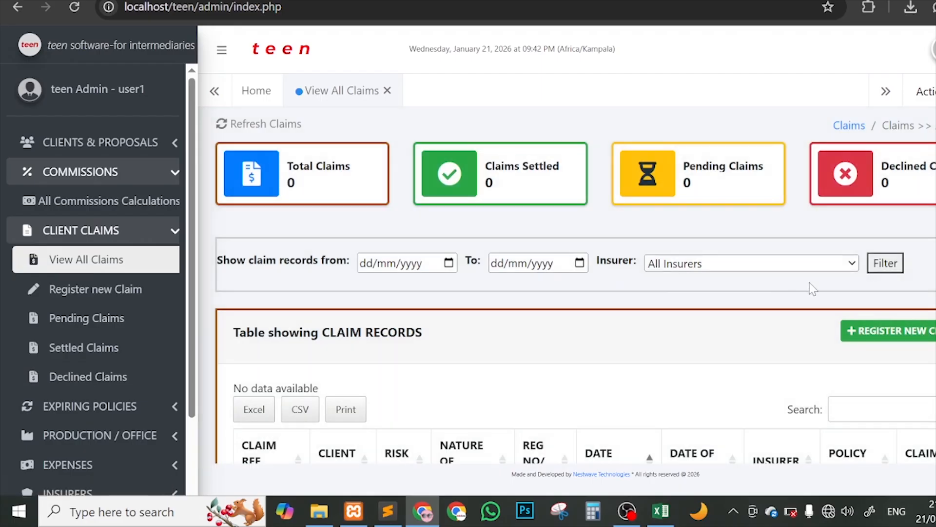
{"action": "scroll", "coordinate": [859, 302], "scroll_direction": "down", "scroll_amount": 2}
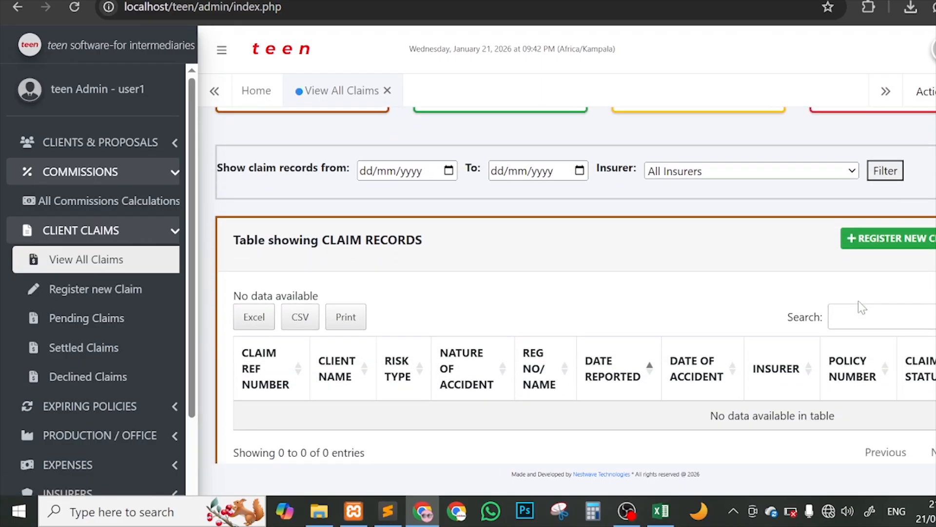
{"action": "scroll", "coordinate": [860, 302], "scroll_direction": "up", "scroll_amount": 2}
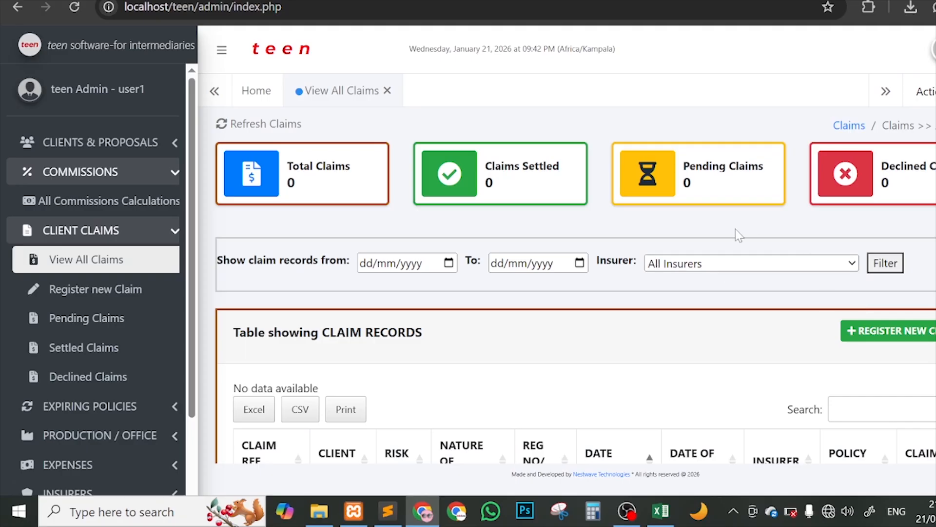
{"action": "scroll", "coordinate": [764, 314], "scroll_direction": "down", "scroll_amount": 1}
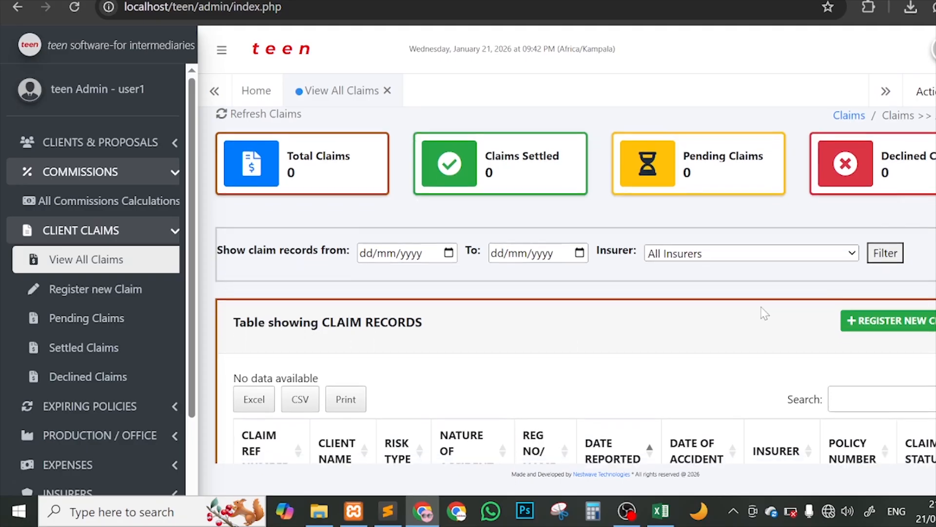
{"action": "scroll", "coordinate": [751, 312], "scroll_direction": "down", "scroll_amount": 2}
{"action": "scroll", "coordinate": [606, 259], "scroll_direction": "up", "scroll_amount": 2}
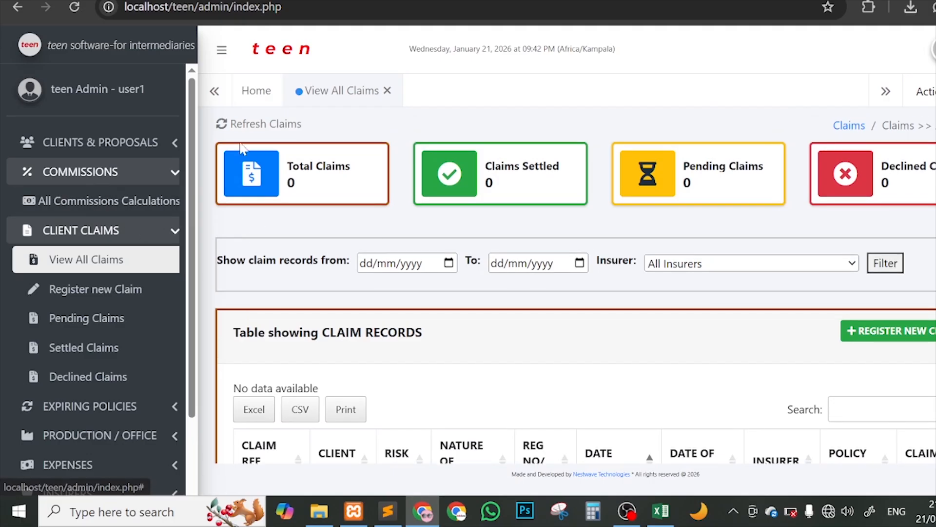
{"action": "left_click", "coordinate": [387, 91]}
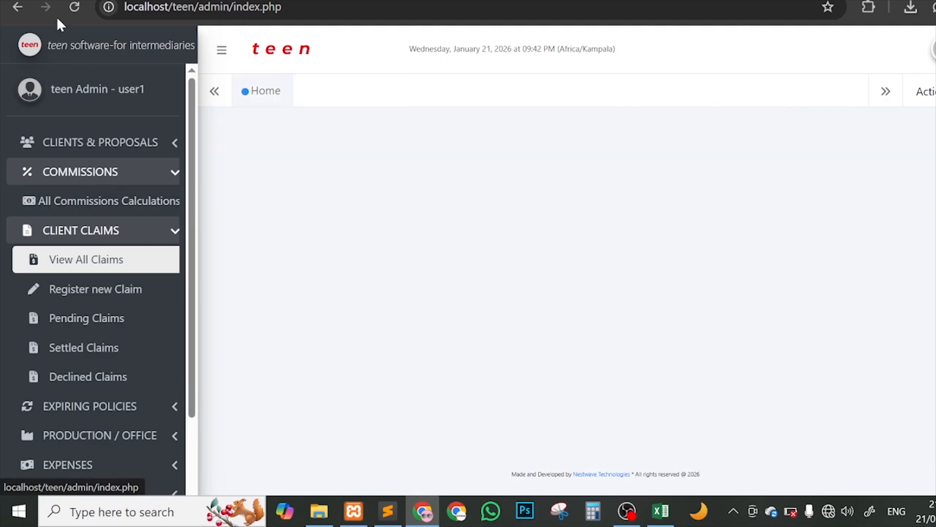
{"action": "left_click", "coordinate": [75, 8]}
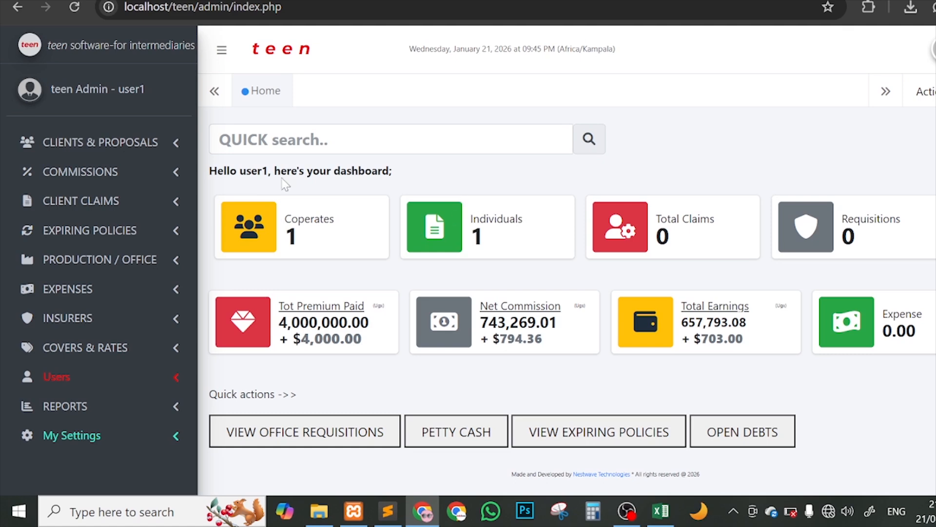
Step: Open the individual client's record from the Individuals client list
{"action": "left_click", "coordinate": [505, 237]}
{"action": "scroll", "coordinate": [442, 295], "scroll_direction": "down", "scroll_amount": 1}
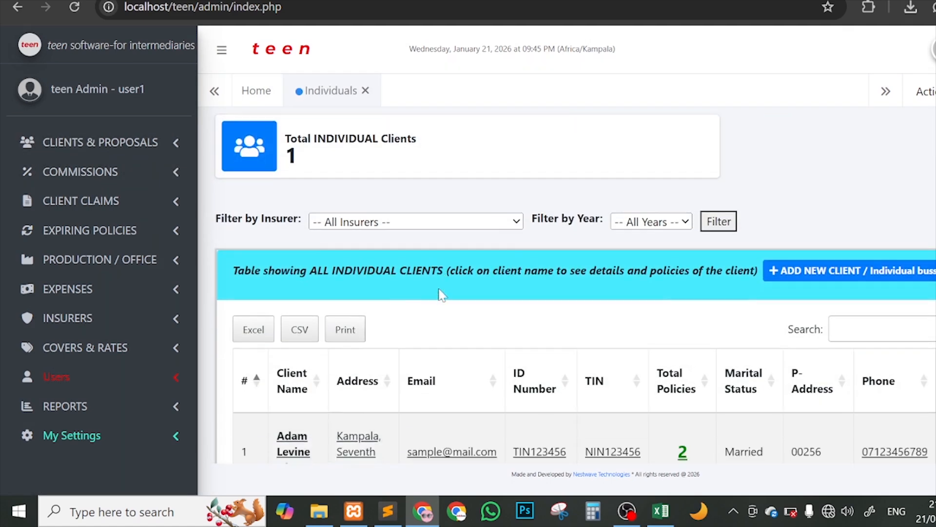
{"action": "scroll", "coordinate": [442, 295], "scroll_direction": "down", "scroll_amount": 2}
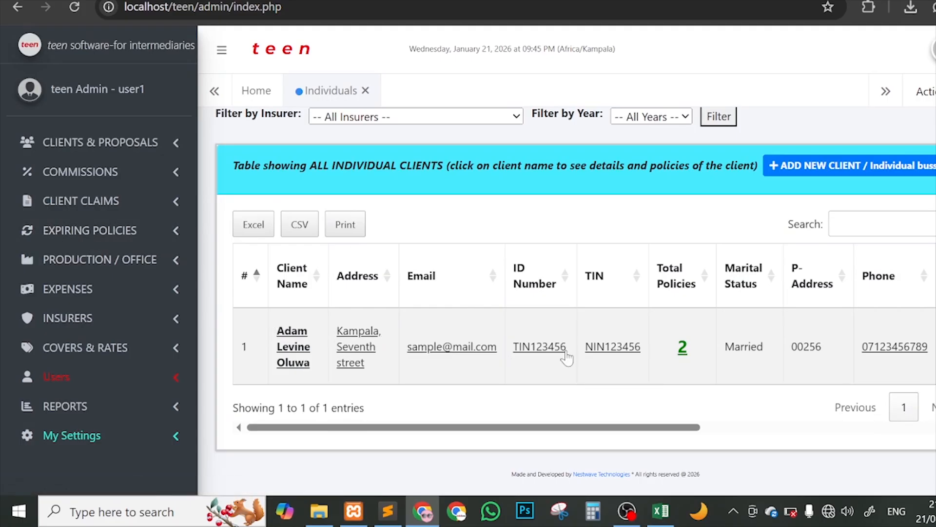
{"action": "left_click", "coordinate": [293, 347]}
{"action": "scroll", "coordinate": [598, 306], "scroll_direction": "down", "scroll_amount": 3}
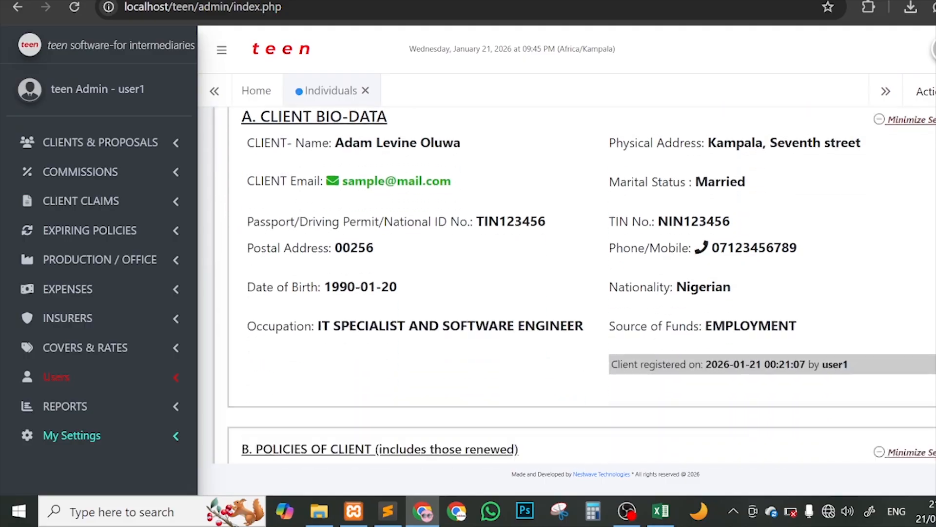
{"action": "scroll", "coordinate": [917, 200], "scroll_direction": "down", "scroll_amount": 2}
{"action": "scroll", "coordinate": [917, 200], "scroll_direction": "up", "scroll_amount": 5}
Step: Collapse Client Bio-Data and highlight the all_risks policy's end date 2027-01-04
{"action": "left_click", "coordinate": [920, 199]}
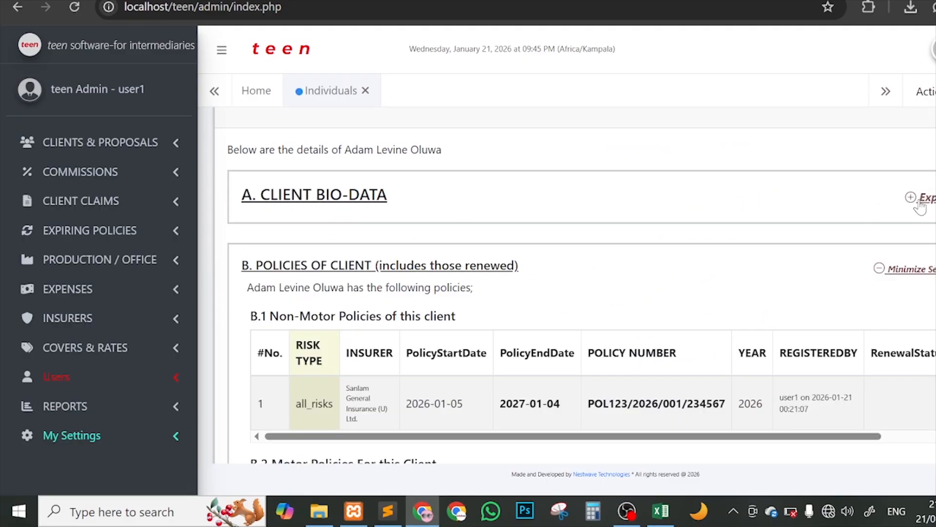
{"action": "scroll", "coordinate": [888, 259], "scroll_direction": "down", "scroll_amount": 3}
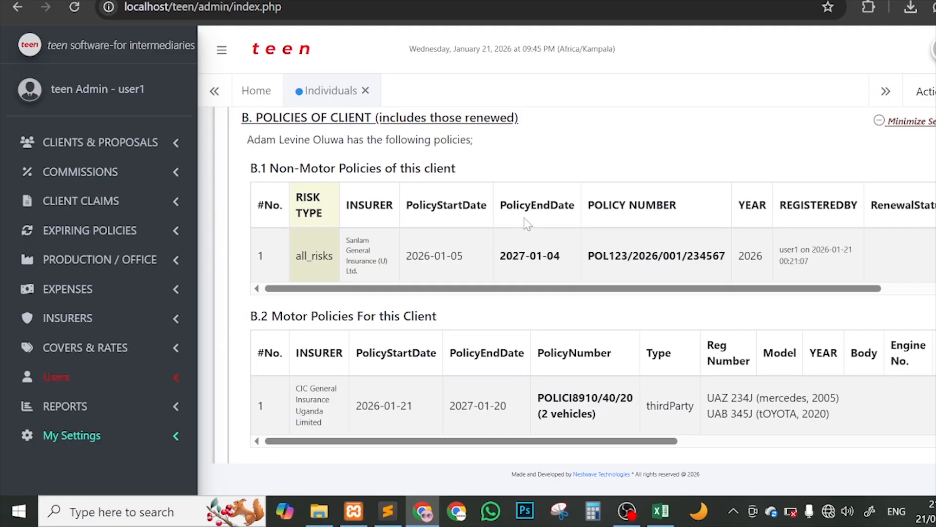
{"action": "scroll", "coordinate": [527, 224], "scroll_direction": "down", "scroll_amount": 1}
{"action": "scroll", "coordinate": [396, 228], "scroll_direction": "up", "scroll_amount": 1}
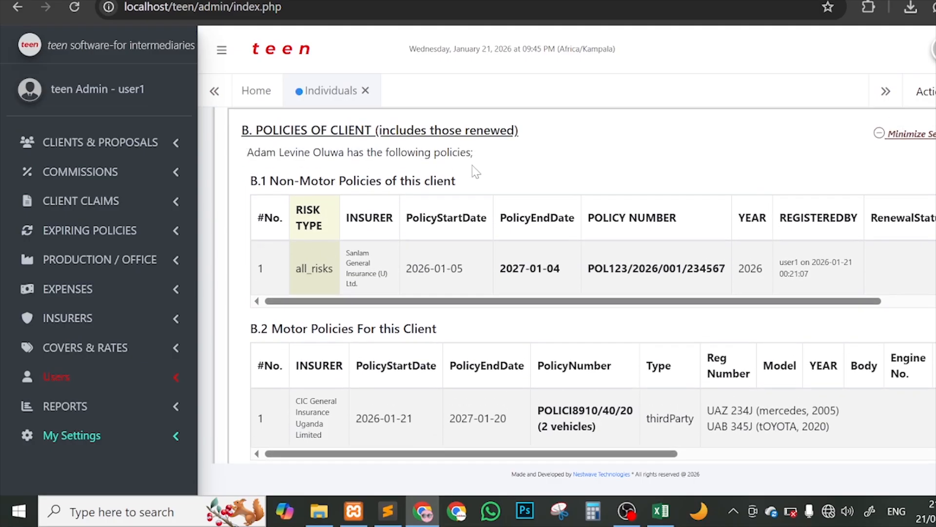
{"action": "left_click_drag", "start_coordinate": [302, 269], "coordinate": [572, 287]}
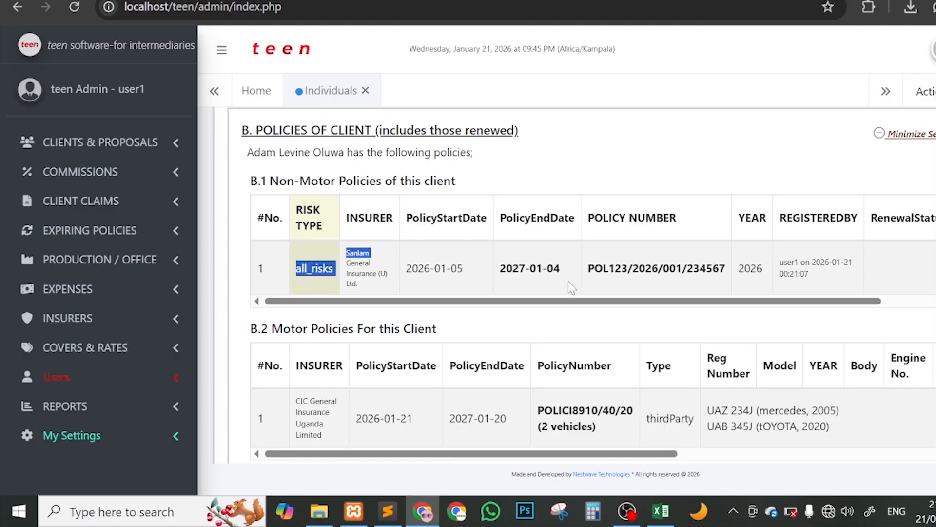
{"action": "left_click_drag", "start_coordinate": [500, 270], "coordinate": [547, 270]}
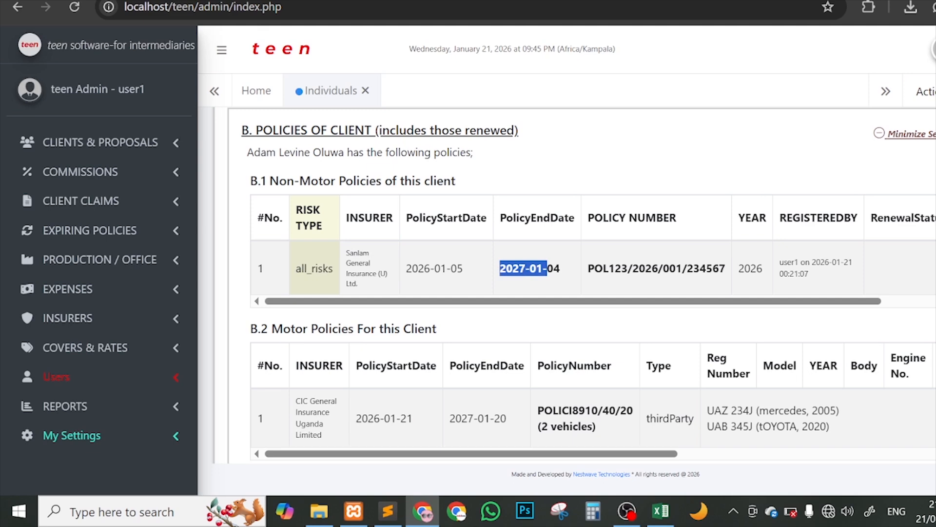
{"action": "scroll", "coordinate": [593, 300], "scroll_direction": "down", "scroll_amount": 1}
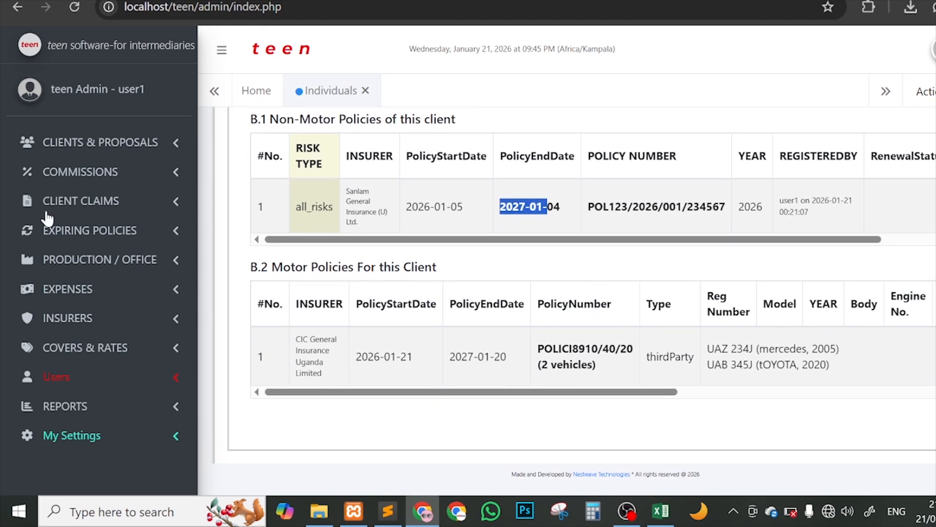
Step: Expand CLIENT CLAIMS and open View All Claims, which shows an empty claims table
{"action": "left_click", "coordinate": [93, 200]}
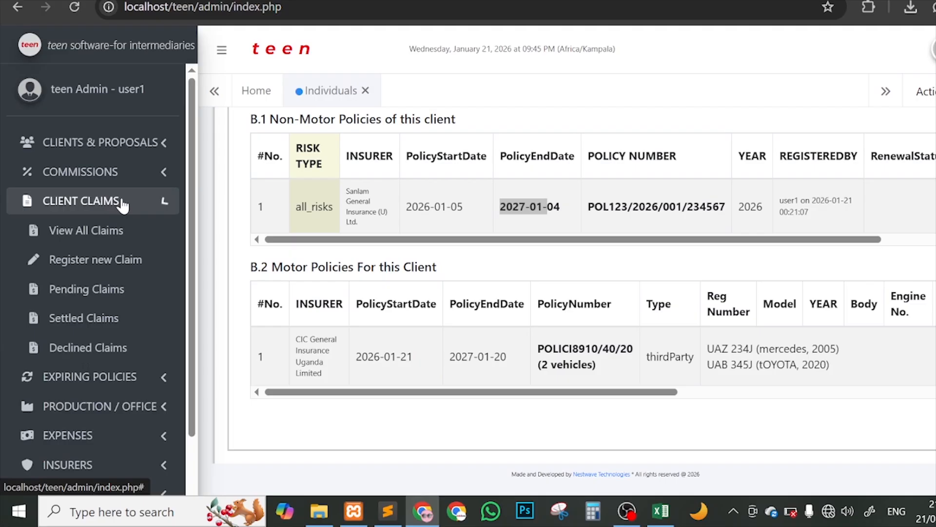
{"action": "left_click", "coordinate": [142, 229]}
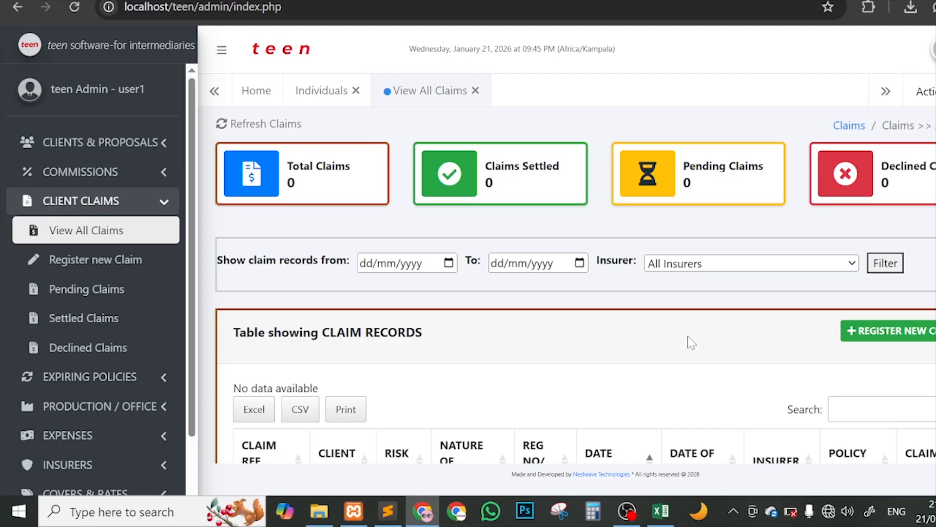
{"action": "scroll", "coordinate": [809, 341], "scroll_direction": "down", "scroll_amount": 2}
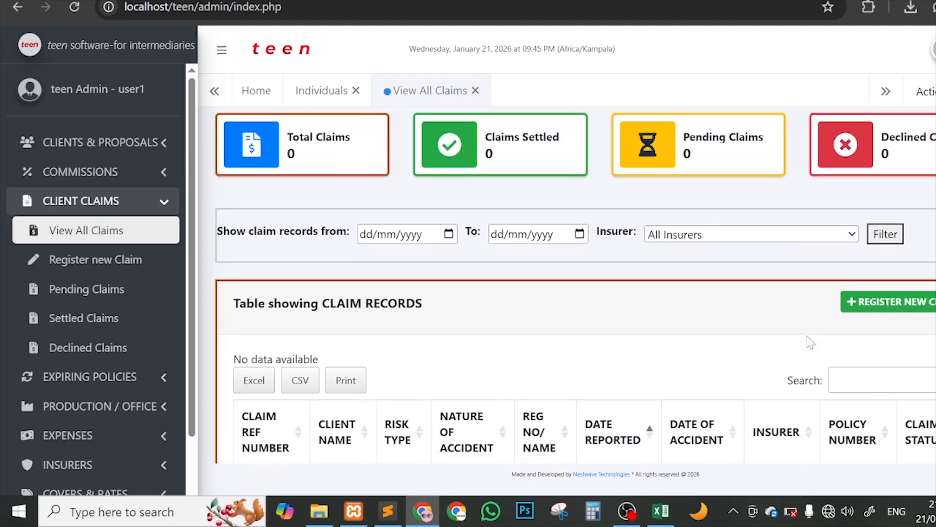
{"action": "scroll", "coordinate": [602, 288], "scroll_direction": "up", "scroll_amount": 2}
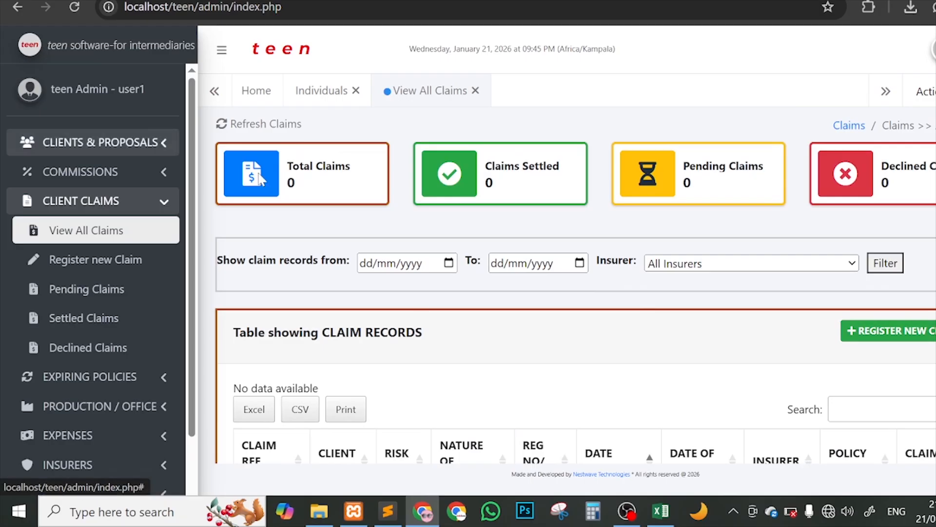
{"action": "scroll", "coordinate": [826, 376], "scroll_direction": "down", "scroll_amount": 3}
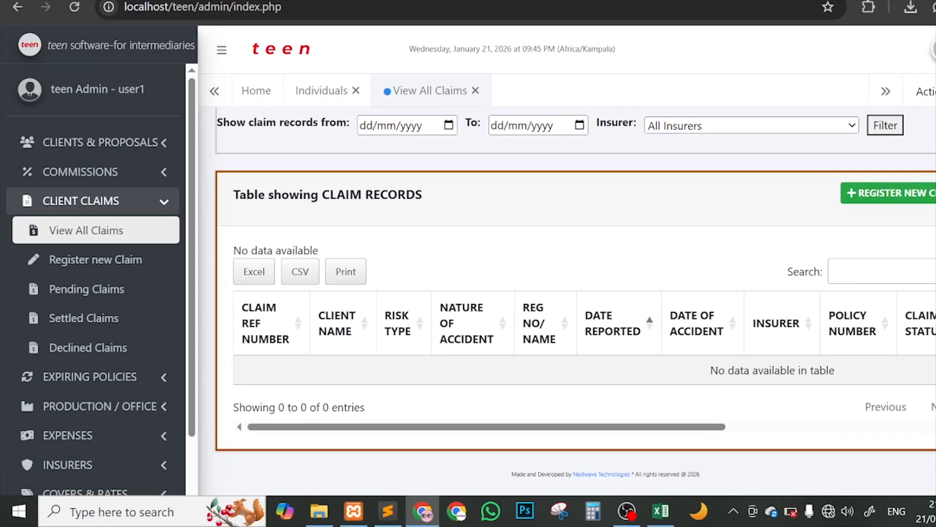
Step: Start a new claim and scroll through the empty registration form
{"action": "left_click", "coordinate": [874, 195]}
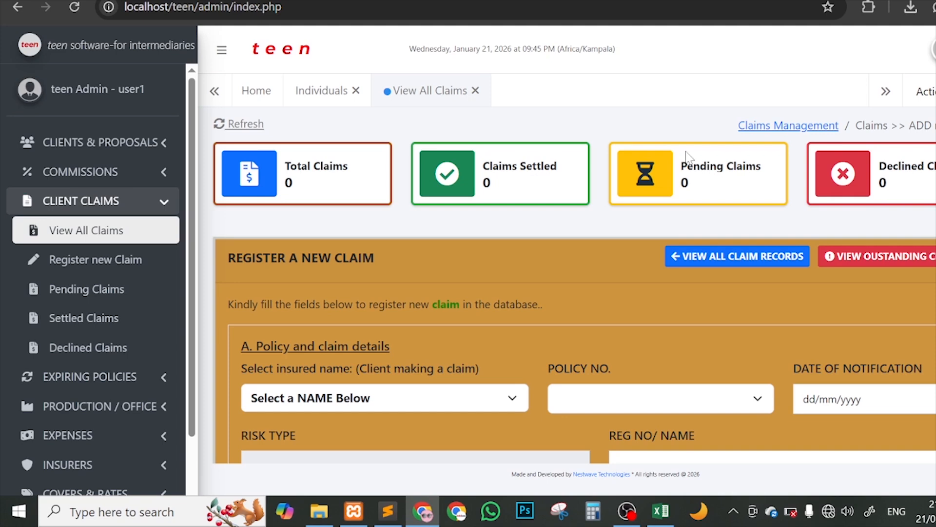
{"action": "scroll", "coordinate": [779, 217], "scroll_direction": "down", "scroll_amount": 2}
{"action": "scroll", "coordinate": [778, 212], "scroll_direction": "up", "scroll_amount": 2}
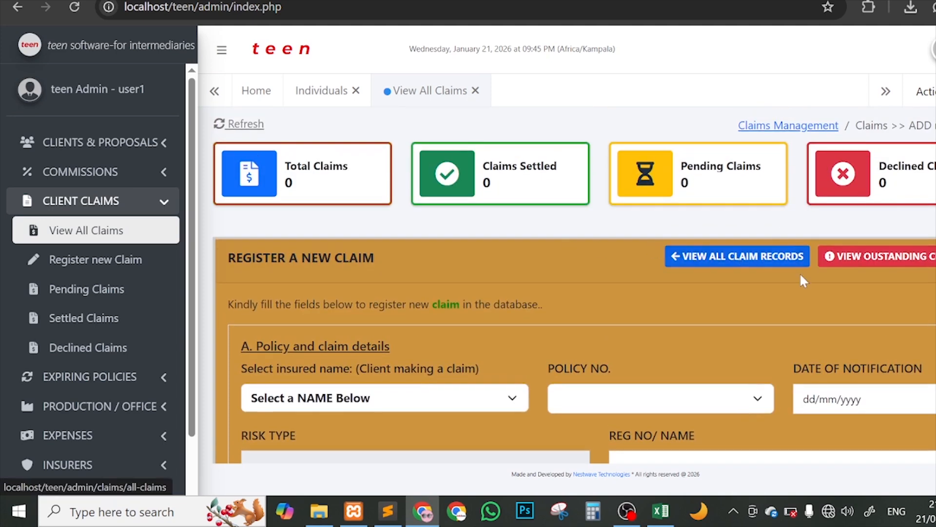
{"action": "scroll", "coordinate": [567, 285], "scroll_direction": "down", "scroll_amount": 1}
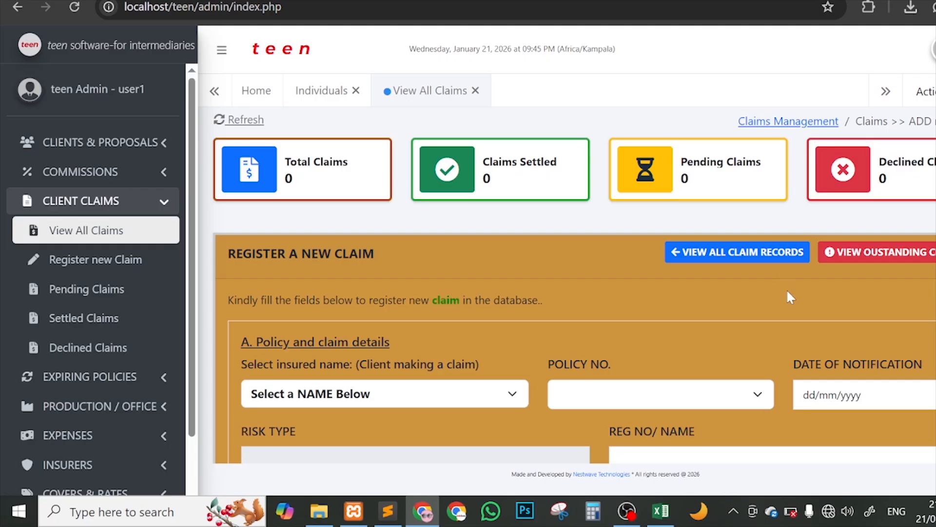
{"action": "scroll", "coordinate": [786, 289], "scroll_direction": "down", "scroll_amount": 3}
{"action": "scroll", "coordinate": [826, 282], "scroll_direction": "down", "scroll_amount": 10}
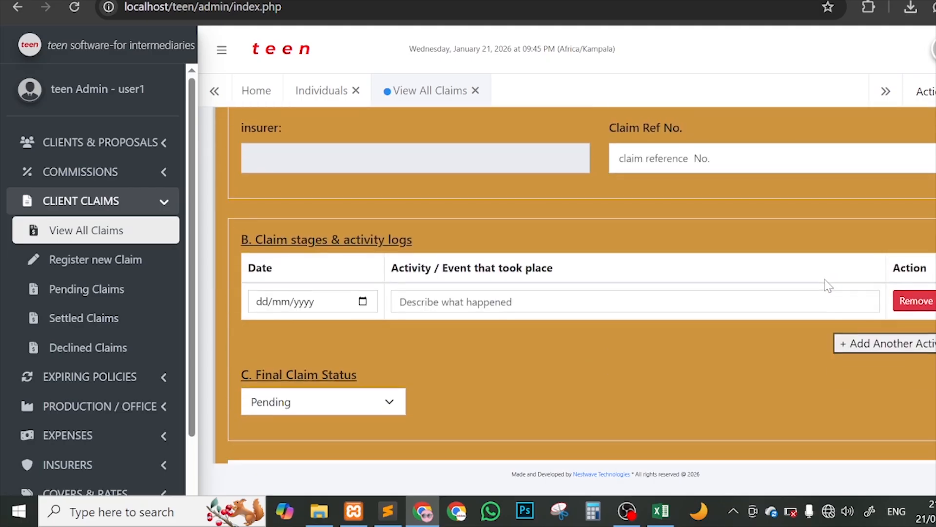
{"action": "scroll", "coordinate": [827, 285], "scroll_direction": "up", "scroll_amount": 3}
{"action": "scroll", "coordinate": [828, 285], "scroll_direction": "up", "scroll_amount": 10}
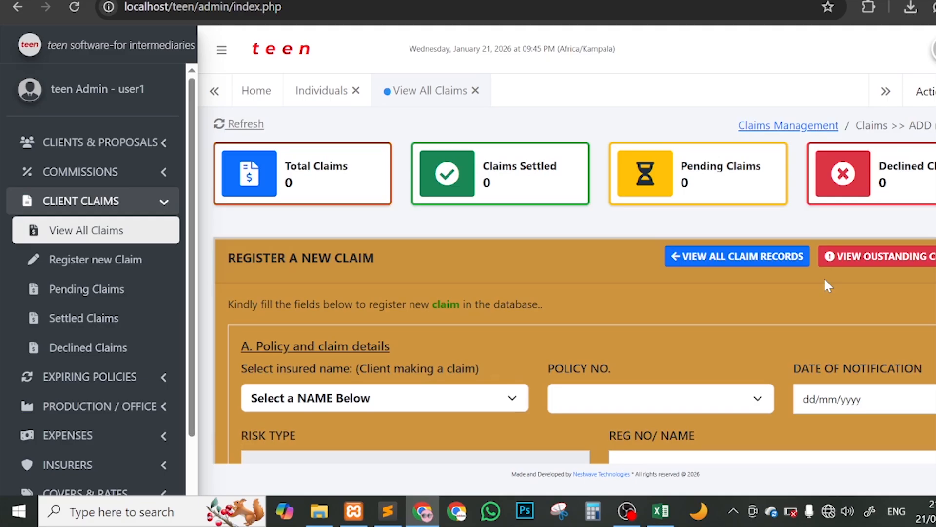
{"action": "scroll", "coordinate": [777, 302], "scroll_direction": "down", "scroll_amount": 2}
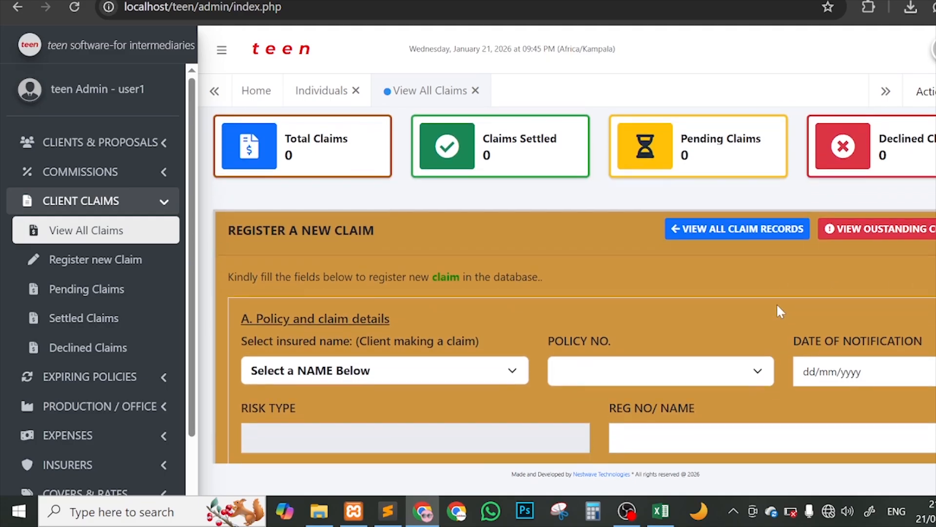
{"action": "scroll", "coordinate": [780, 297], "scroll_direction": "down", "scroll_amount": 1}
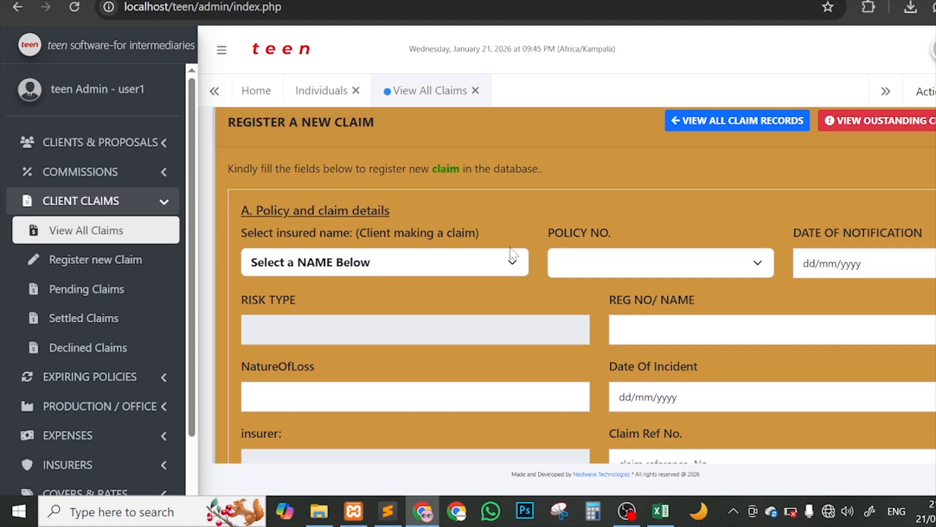
{"action": "scroll", "coordinate": [584, 229], "scroll_direction": "up", "scroll_amount": 3}
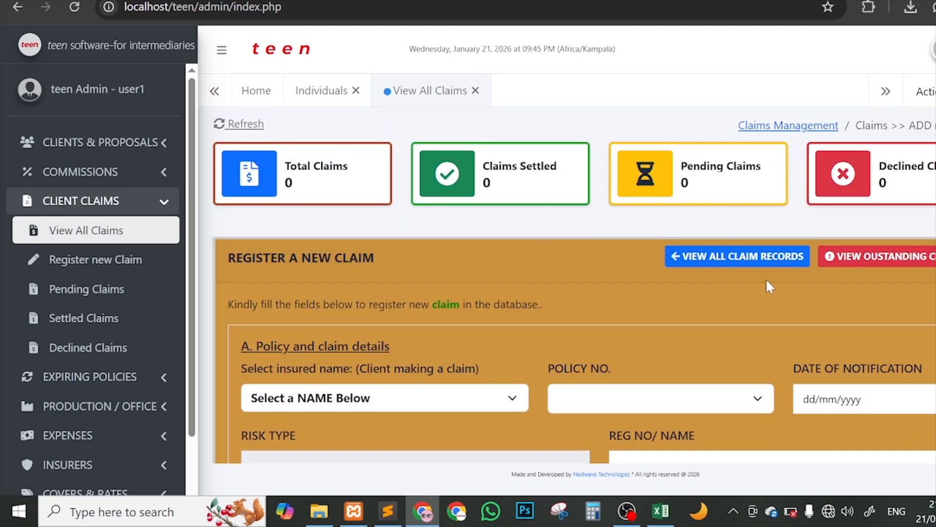
{"action": "scroll", "coordinate": [769, 286], "scroll_direction": "down", "scroll_amount": 1}
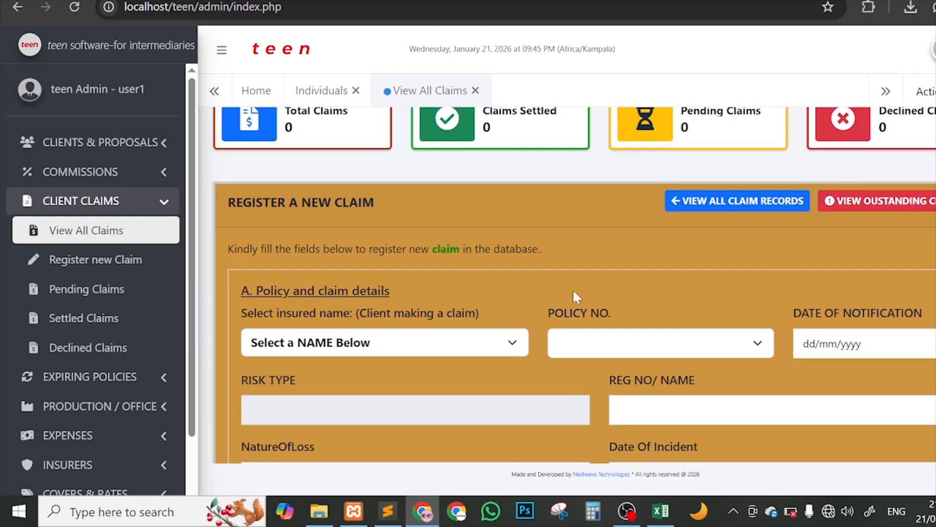
{"action": "scroll", "coordinate": [702, 285], "scroll_direction": "down", "scroll_amount": 1}
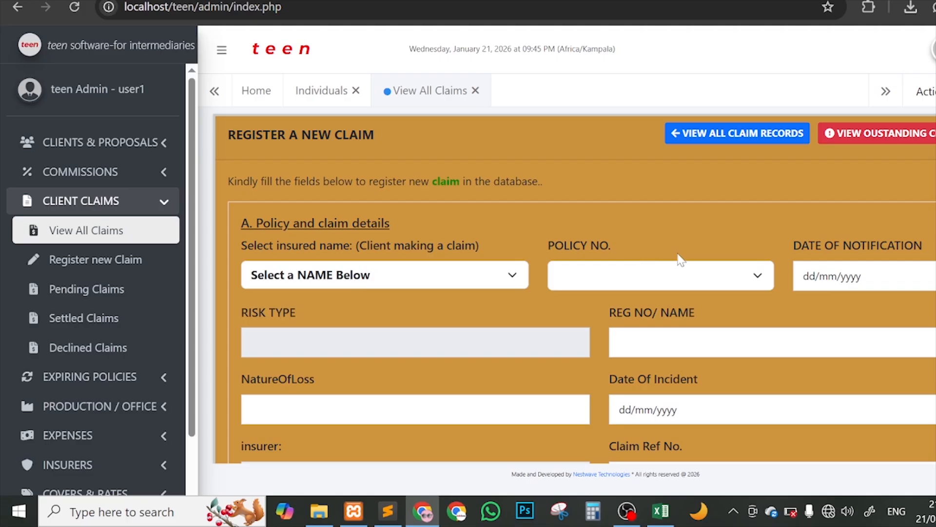
Step: Open and close the insured name list without choosing a client
{"action": "left_click", "coordinate": [482, 270]}
{"action": "left_click", "coordinate": [482, 270]}
{"action": "scroll", "coordinate": [782, 227], "scroll_direction": "down", "scroll_amount": 1}
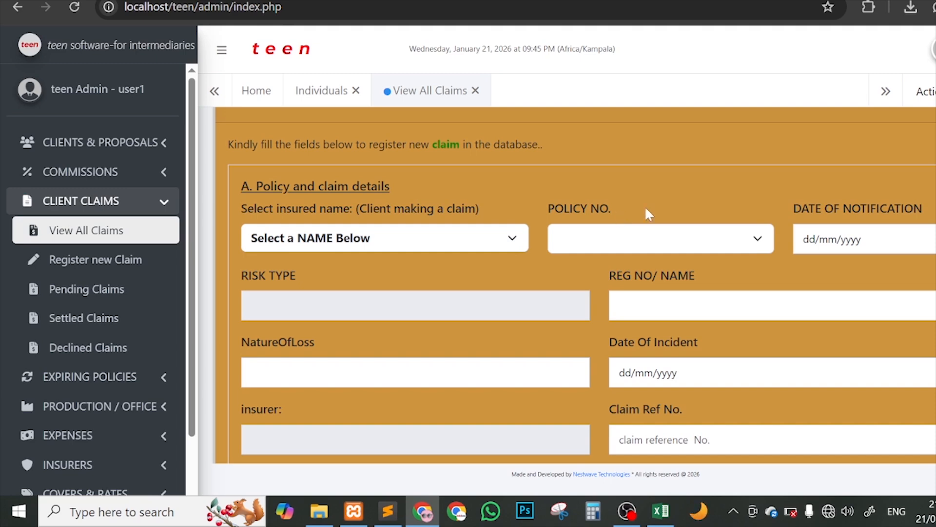
{"action": "scroll", "coordinate": [930, 207], "scroll_direction": "down", "scroll_amount": 1}
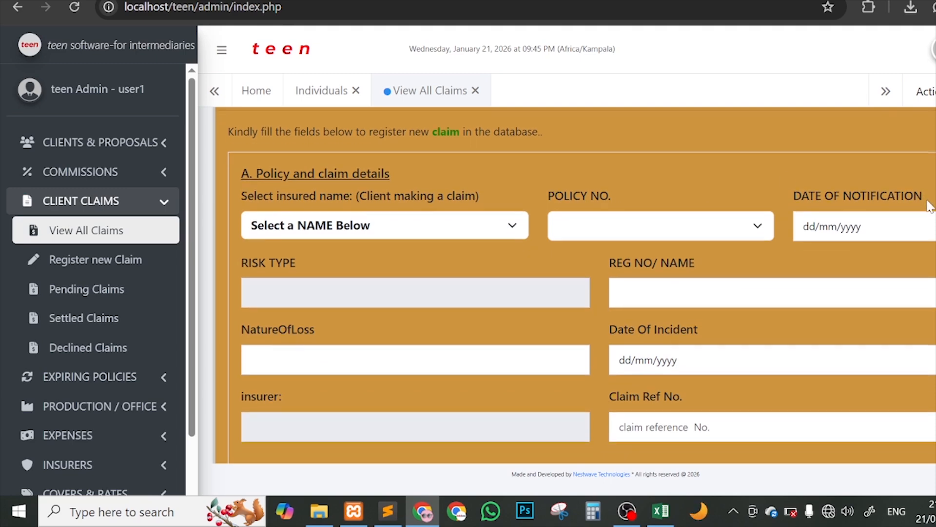
Step: Point out the risk type, REG NO/ NAME and NatureOfLoss fields on the claim form
{"action": "left_click", "coordinate": [297, 303]}
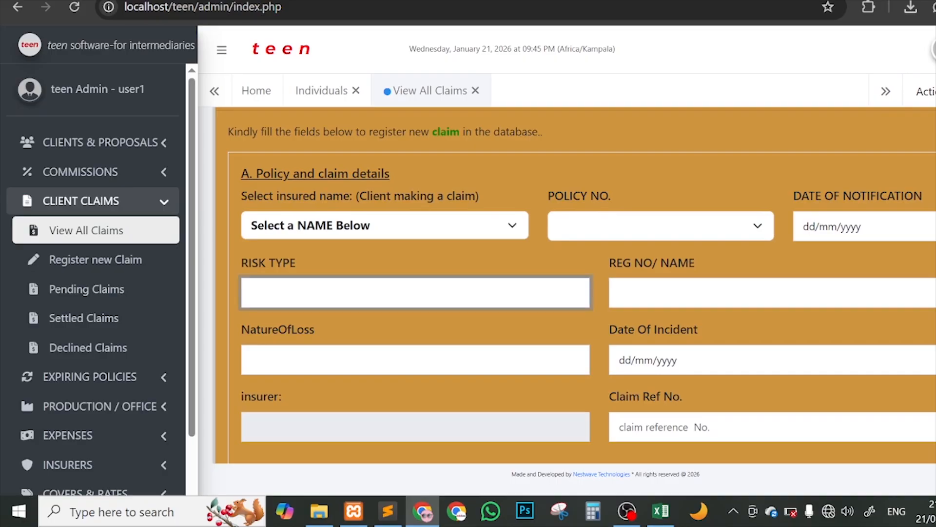
{"action": "left_click", "coordinate": [620, 293]}
{"action": "scroll", "coordinate": [617, 239], "scroll_direction": "down", "scroll_amount": 1}
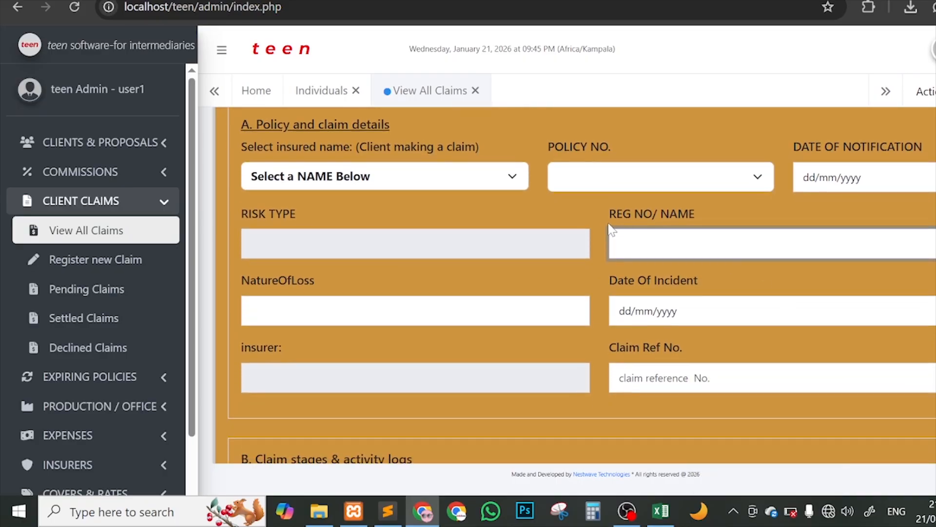
{"action": "left_click_drag", "start_coordinate": [606, 215], "coordinate": [689, 214]}
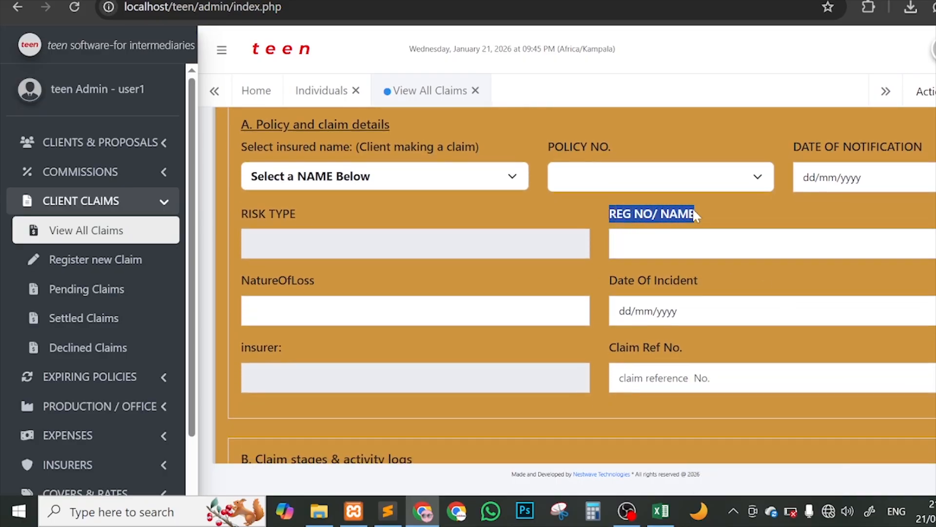
{"action": "left_click_drag", "start_coordinate": [298, 288], "coordinate": [316, 283]}
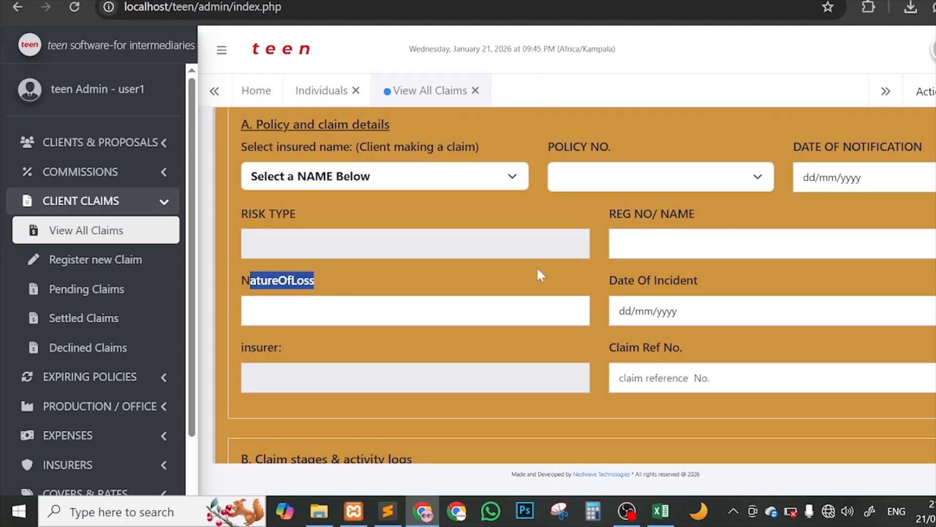
{"action": "left_click_drag", "start_coordinate": [617, 281], "coordinate": [682, 280]}
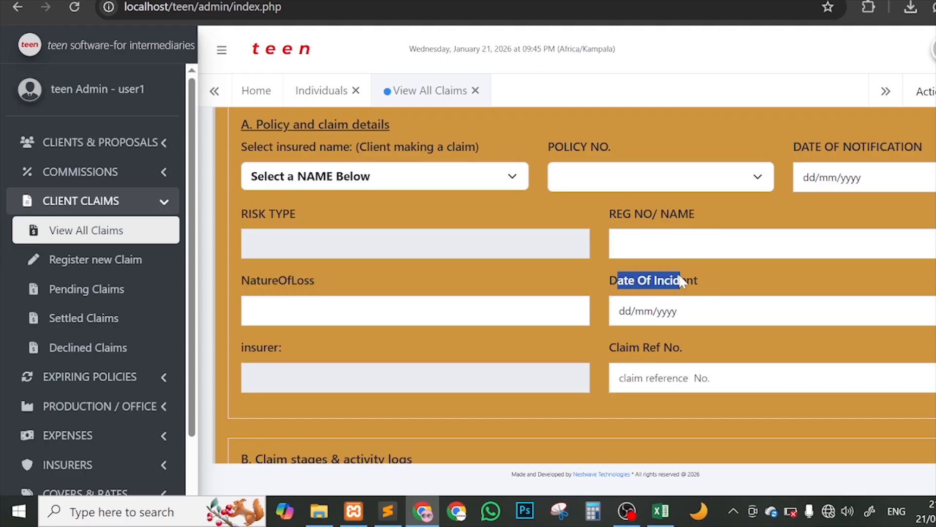
Step: Open the 'Select insured name' list showing the individual and company clients
{"action": "scroll", "coordinate": [682, 282], "scroll_direction": "down", "scroll_amount": 2}
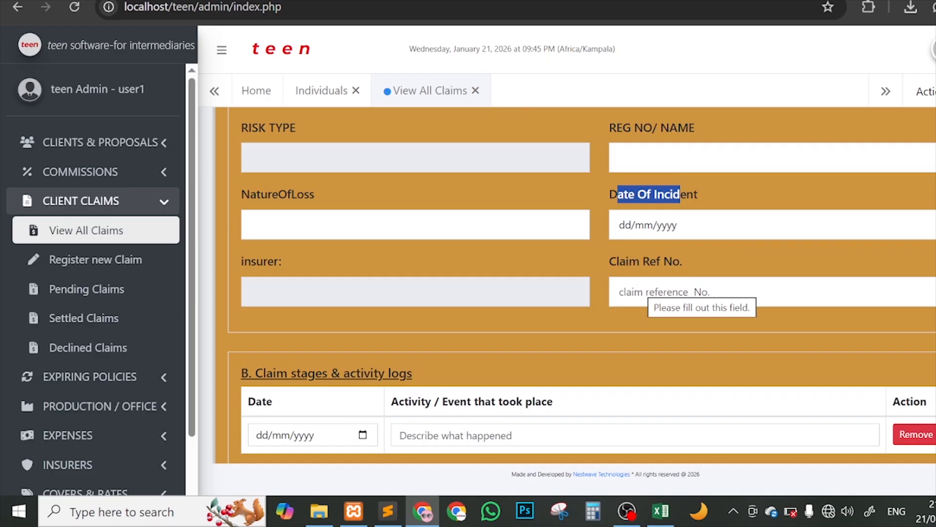
{"action": "scroll", "coordinate": [744, 273], "scroll_direction": "down", "scroll_amount": 2}
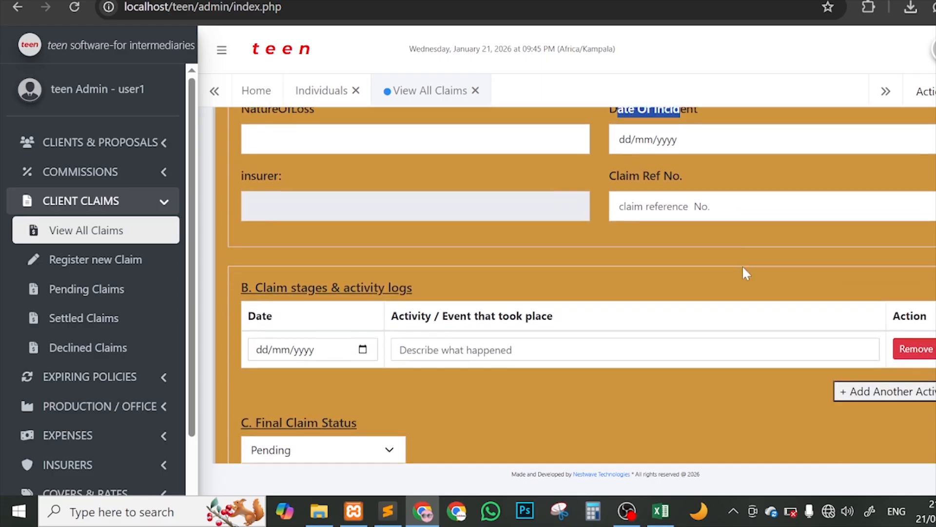
{"action": "scroll", "coordinate": [746, 273], "scroll_direction": "down", "scroll_amount": 3}
{"action": "scroll", "coordinate": [746, 274], "scroll_direction": "up", "scroll_amount": 9}
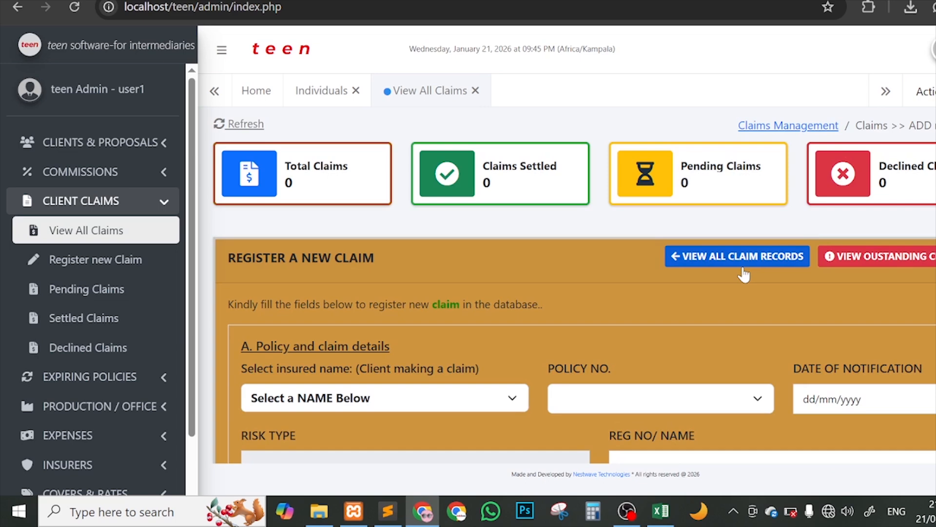
{"action": "scroll", "coordinate": [705, 300], "scroll_direction": "down", "scroll_amount": 1}
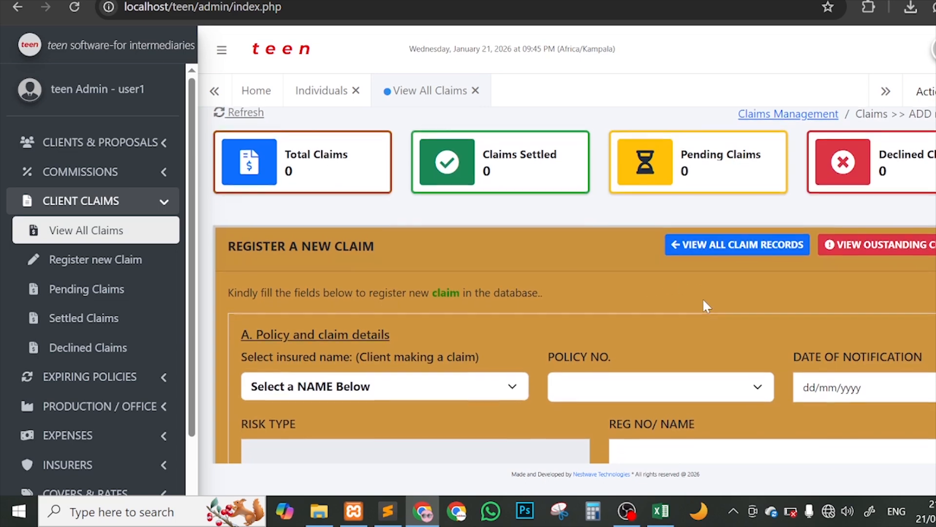
{"action": "scroll", "coordinate": [586, 306], "scroll_direction": "down", "scroll_amount": 2}
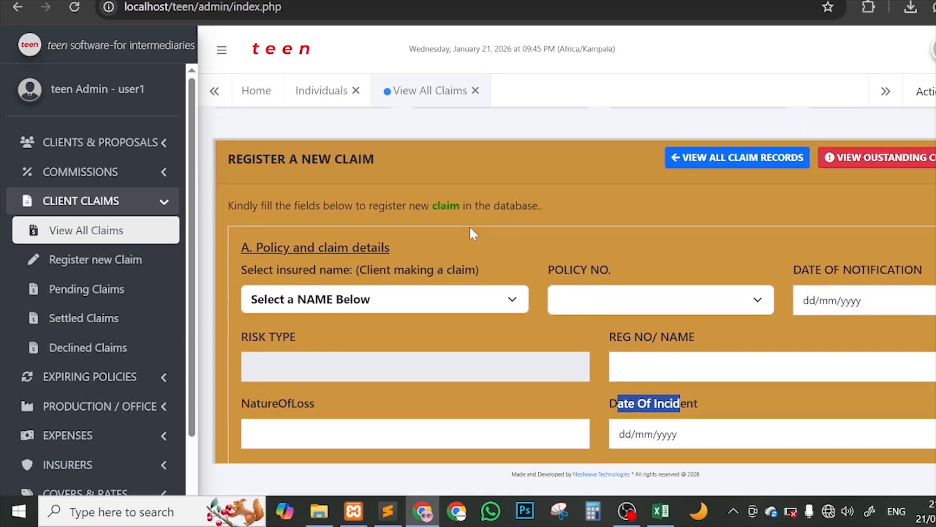
{"action": "left_click", "coordinate": [386, 307]}
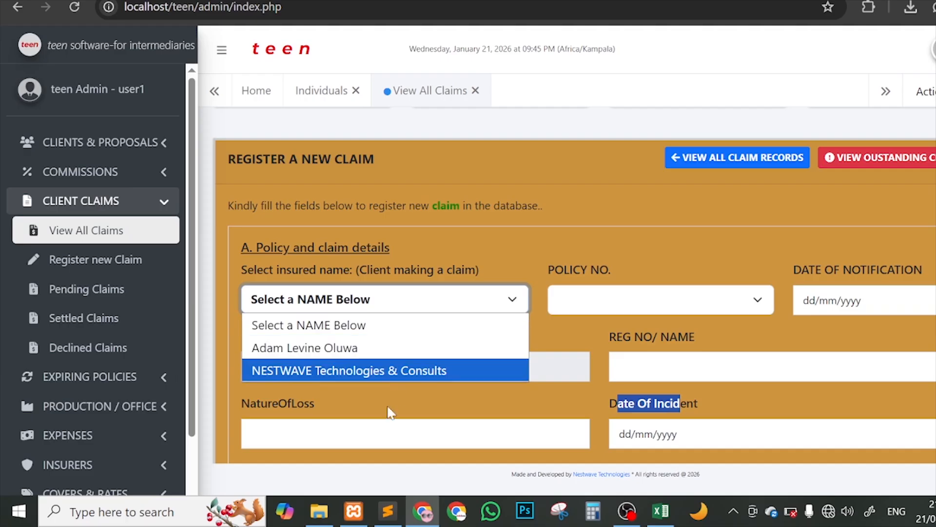
Step: Choose the individual client and policy 'POL123/2026/001/234567 - all_risks'
{"action": "left_click", "coordinate": [381, 349]}
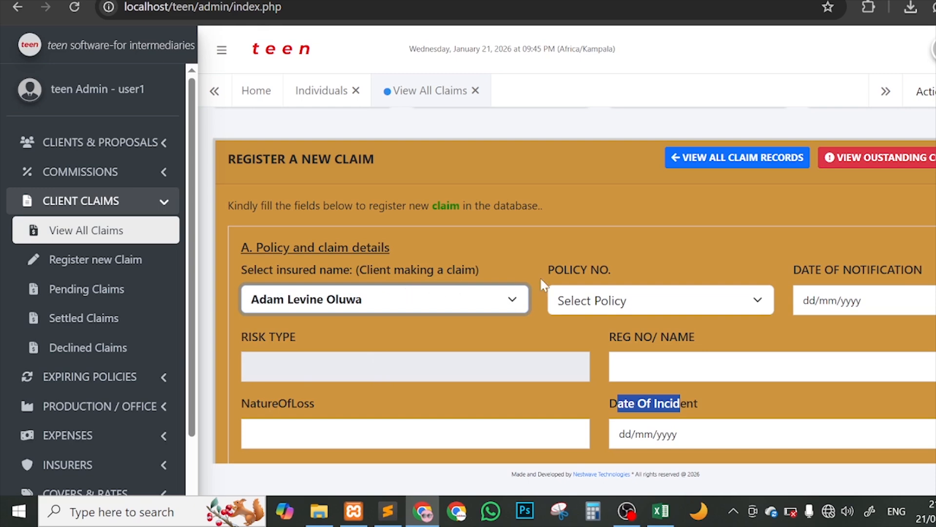
{"action": "scroll", "coordinate": [681, 262], "scroll_direction": "down", "scroll_amount": 1}
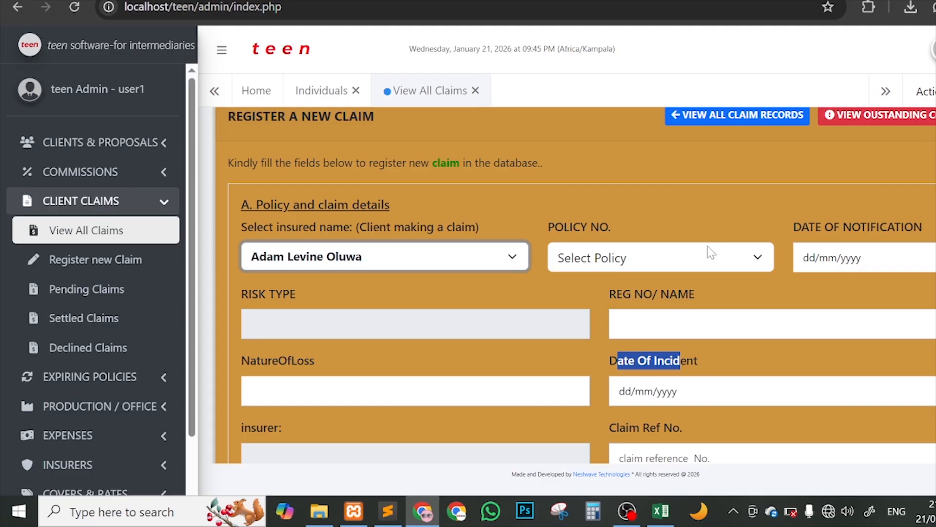
{"action": "left_click", "coordinate": [696, 257]}
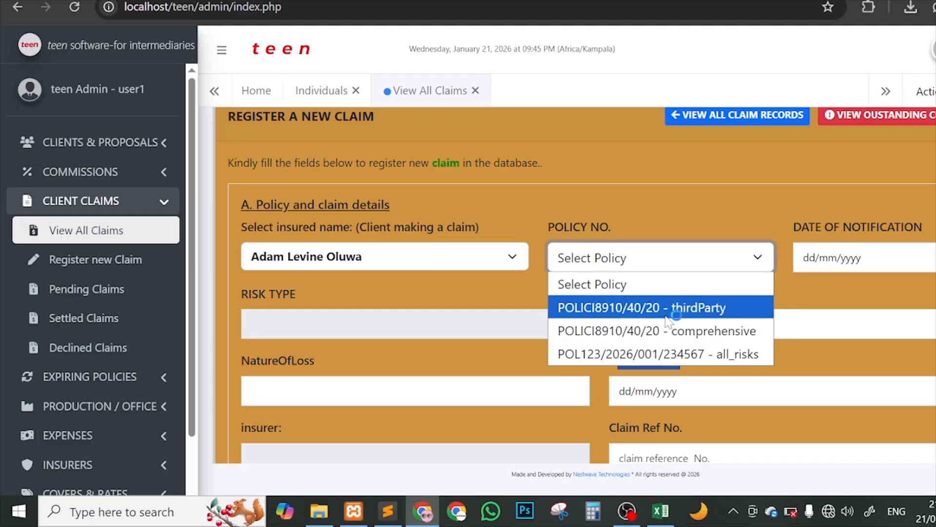
{"action": "left_click", "coordinate": [624, 352]}
{"action": "left_click_drag", "start_coordinate": [618, 360], "coordinate": [681, 361]}
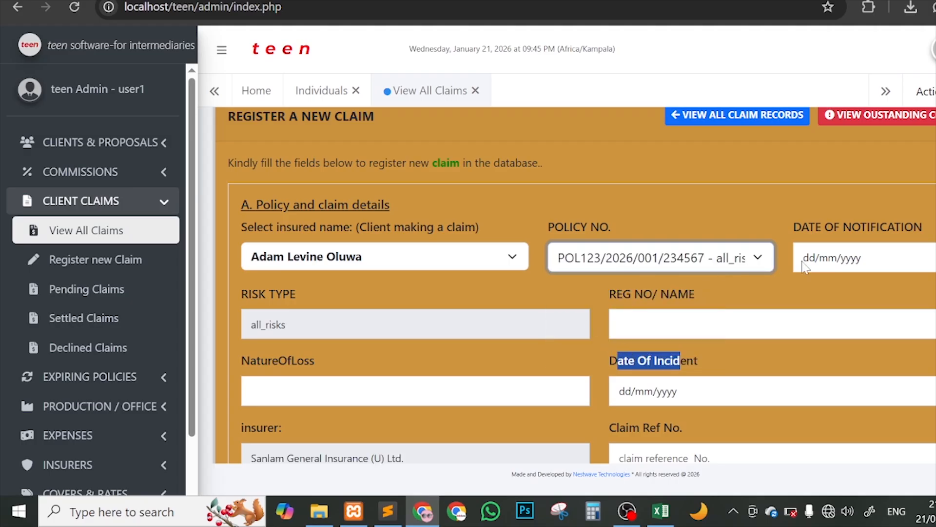
Step: Check the auto-filled all_risks risk type and open the notification date calendar
{"action": "scroll", "coordinate": [807, 266], "scroll_direction": "down", "scroll_amount": 1}
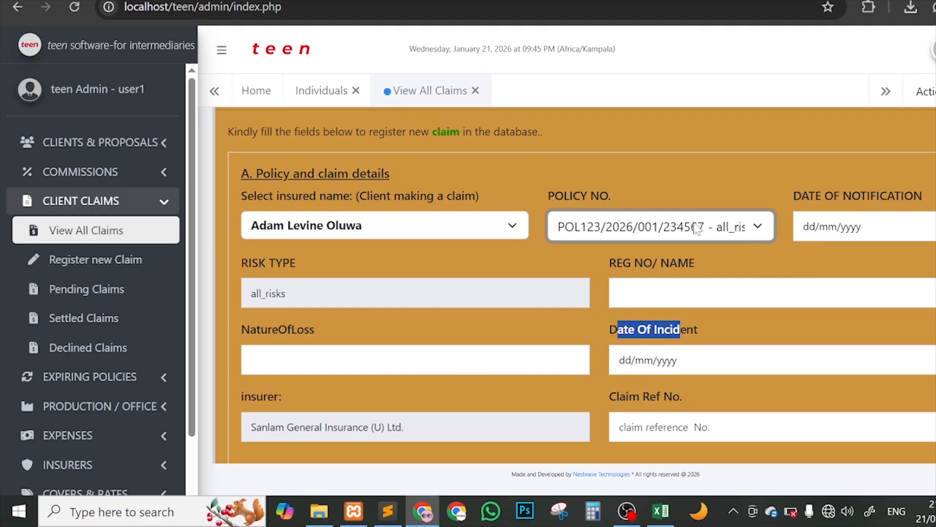
{"action": "scroll", "coordinate": [774, 239], "scroll_direction": "down", "scroll_amount": 1}
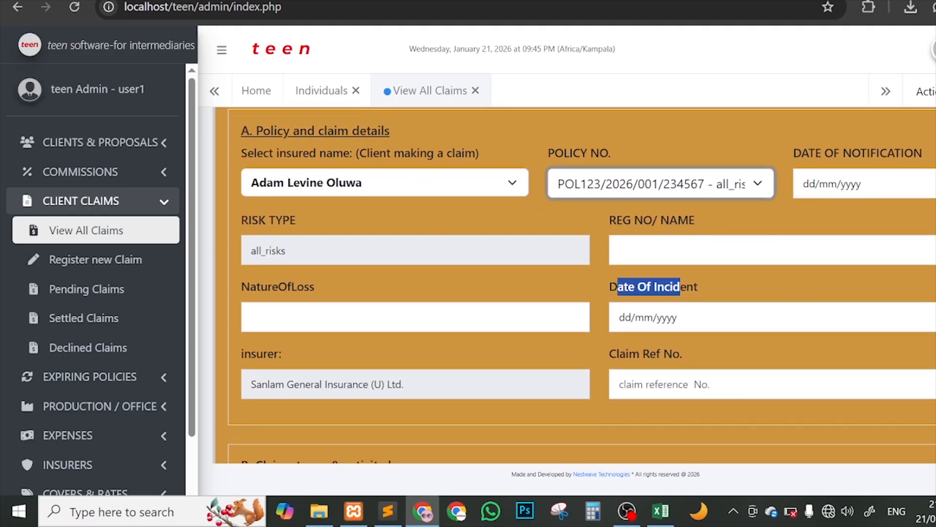
{"action": "left_click_drag", "start_coordinate": [291, 250], "coordinate": [225, 250]}
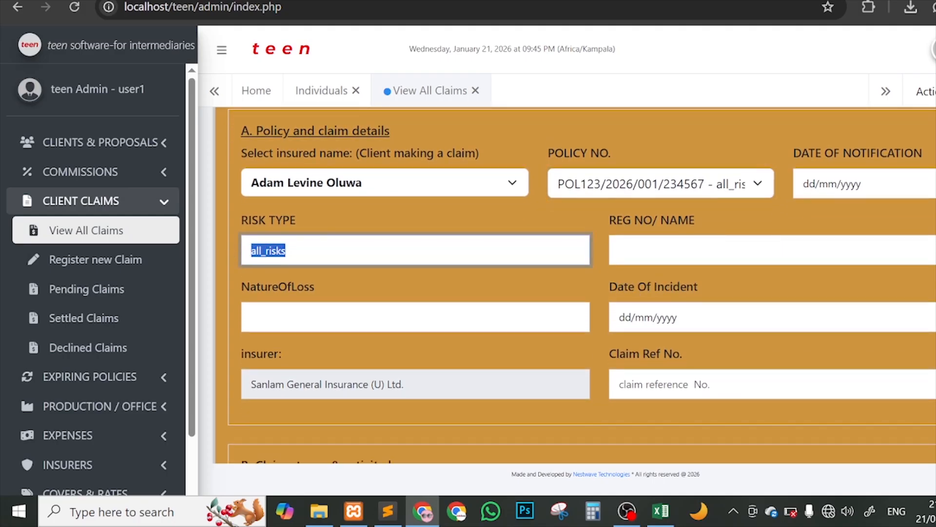
{"action": "left_click_drag", "start_coordinate": [407, 384], "coordinate": [246, 384]}
{"action": "scroll", "coordinate": [695, 323], "scroll_direction": "up", "scroll_amount": 1}
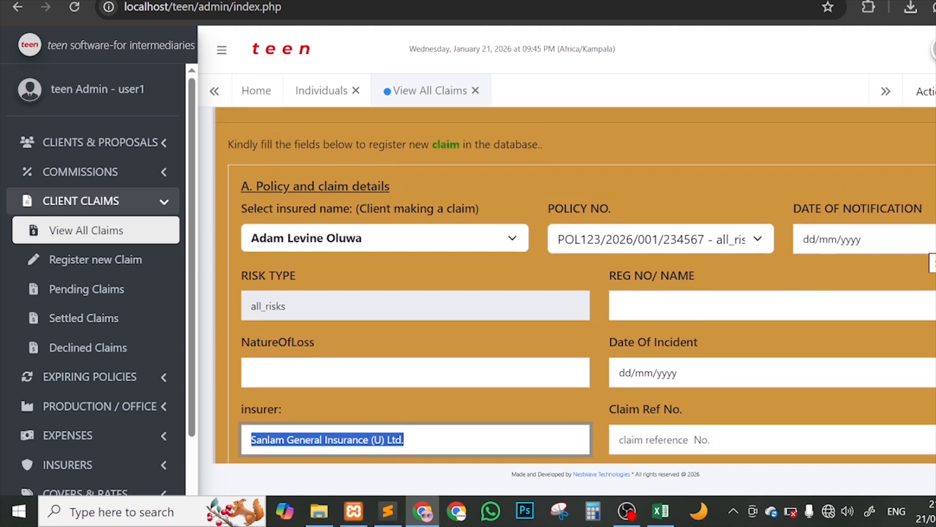
{"action": "left_click", "coordinate": [931, 250]}
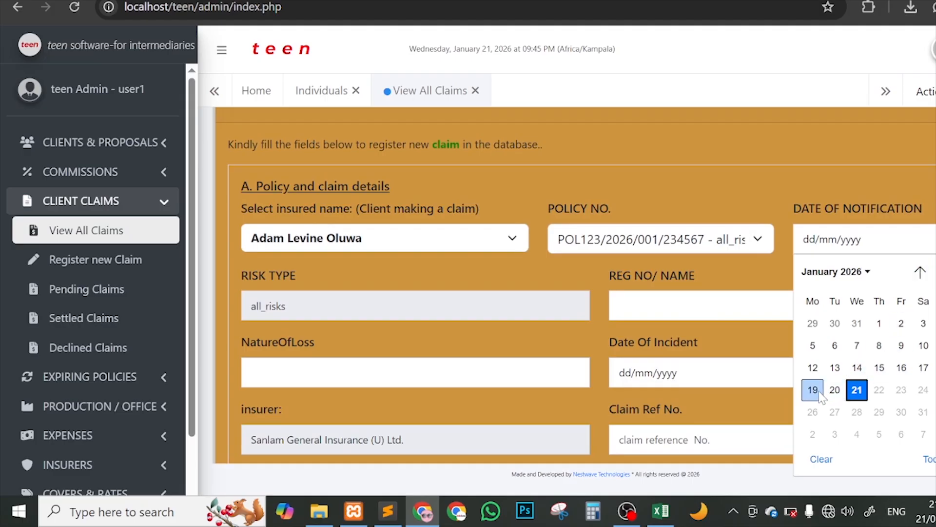
{"action": "left_click", "coordinate": [835, 390]}
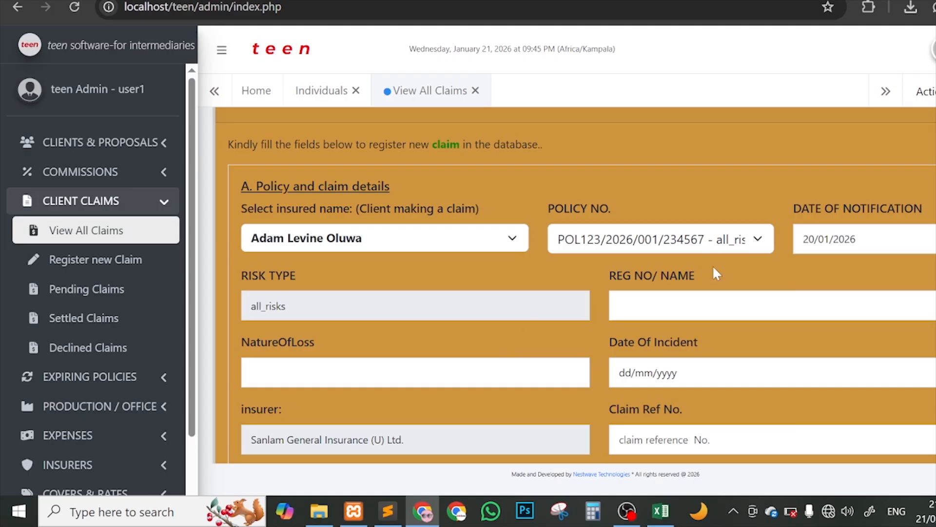
{"action": "scroll", "coordinate": [713, 266], "scroll_direction": "down", "scroll_amount": 1}
{"action": "left_click_drag", "start_coordinate": [286, 257], "coordinate": [251, 256]}
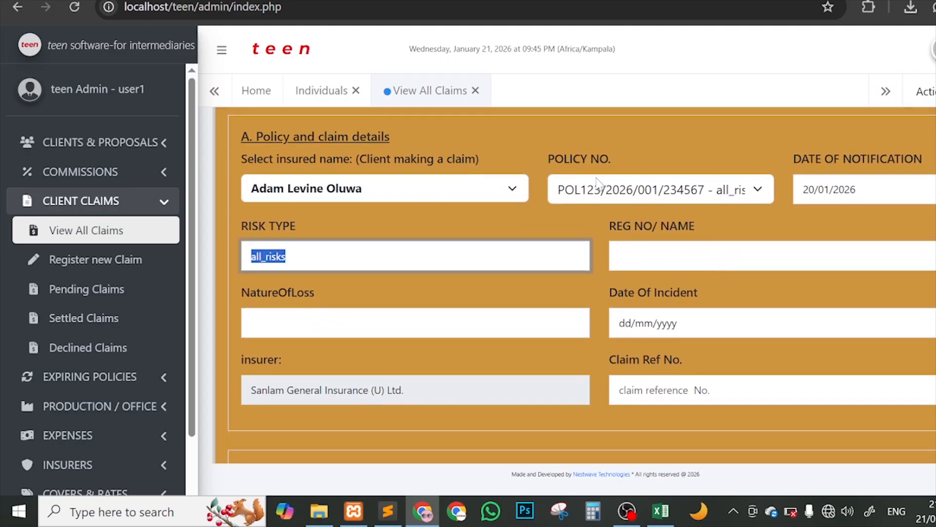
{"action": "left_click", "coordinate": [334, 256]}
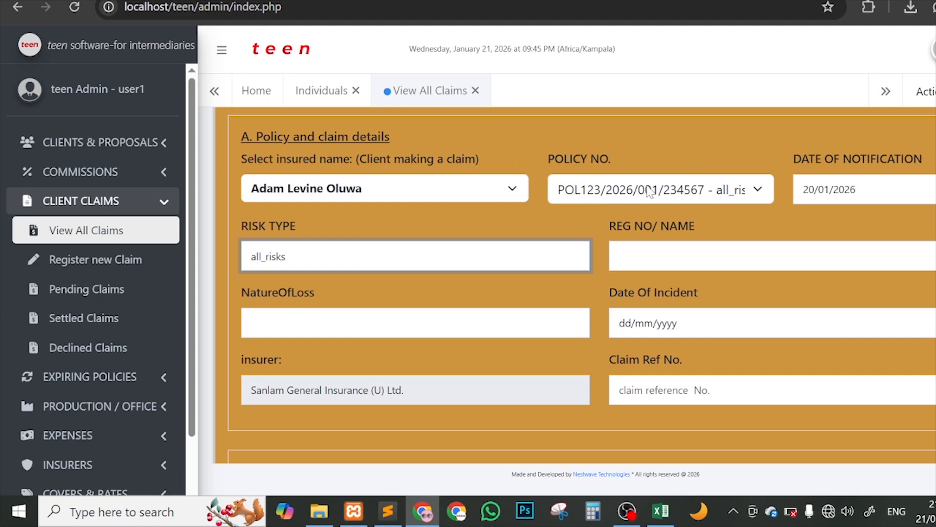
{"action": "left_click", "coordinate": [702, 256]}
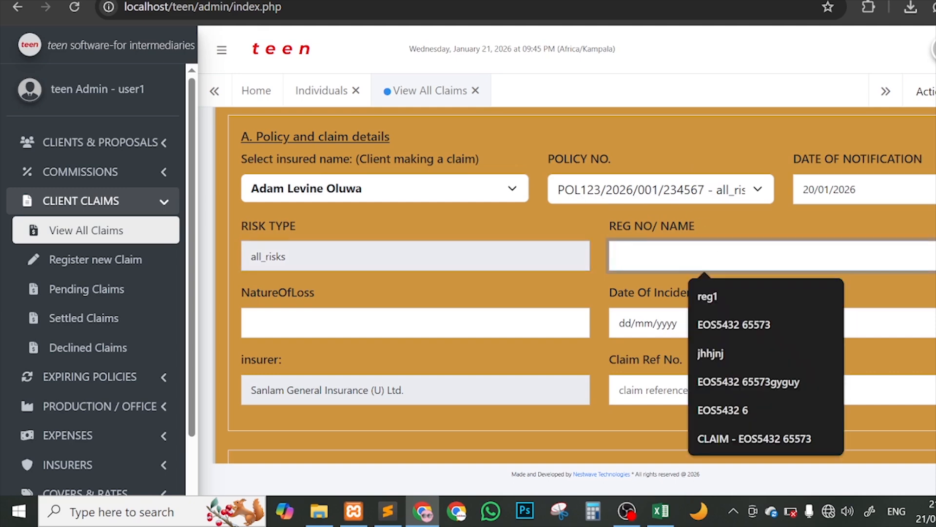
{"action": "type", "text": "AB"}
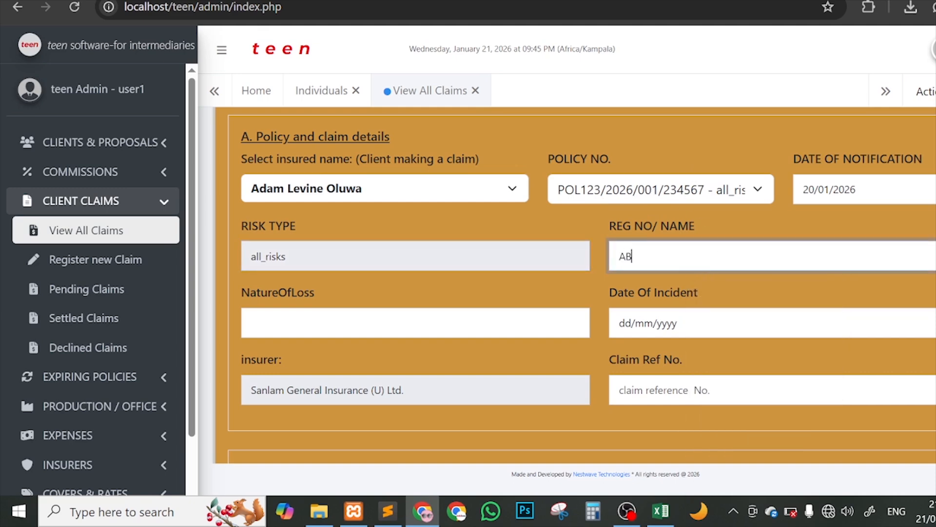
{"action": "type", "text": "CE SAMPLE"}
{"action": "left_click", "coordinate": [336, 322]}
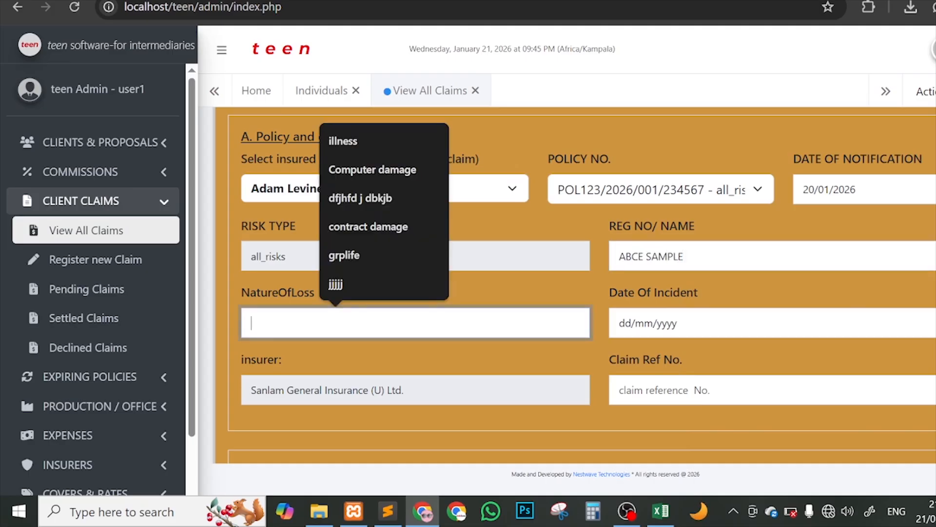
{"action": "left_click", "coordinate": [352, 169]}
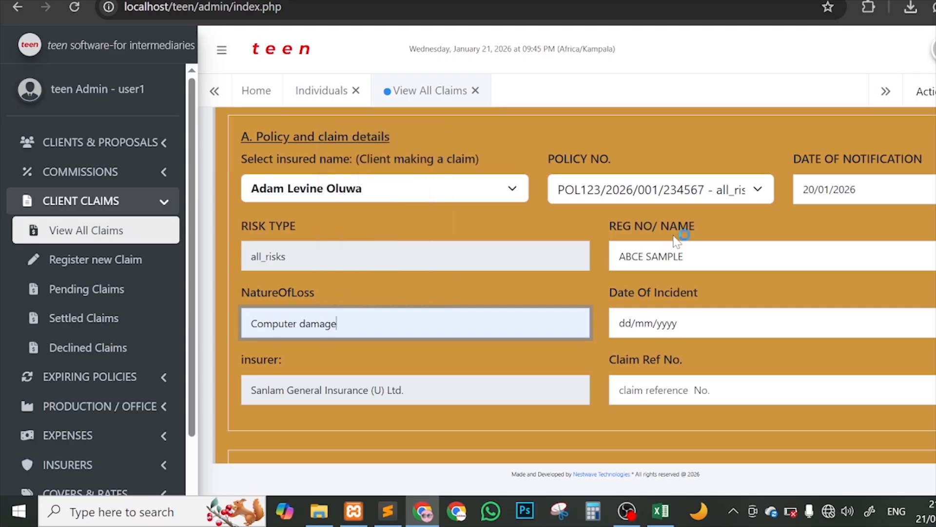
{"action": "scroll", "coordinate": [672, 234], "scroll_direction": "down", "scroll_amount": 1}
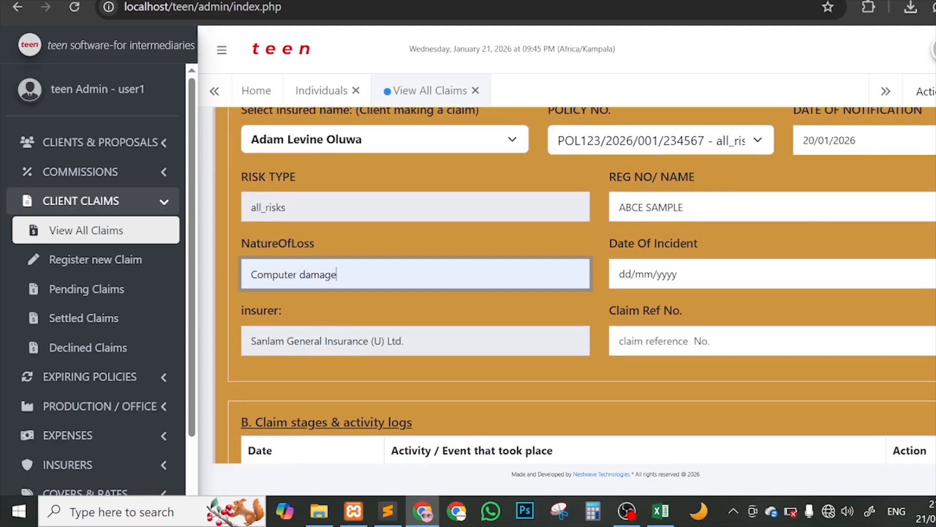
{"action": "scroll", "coordinate": [581, 286], "scroll_direction": "down", "scroll_amount": 1}
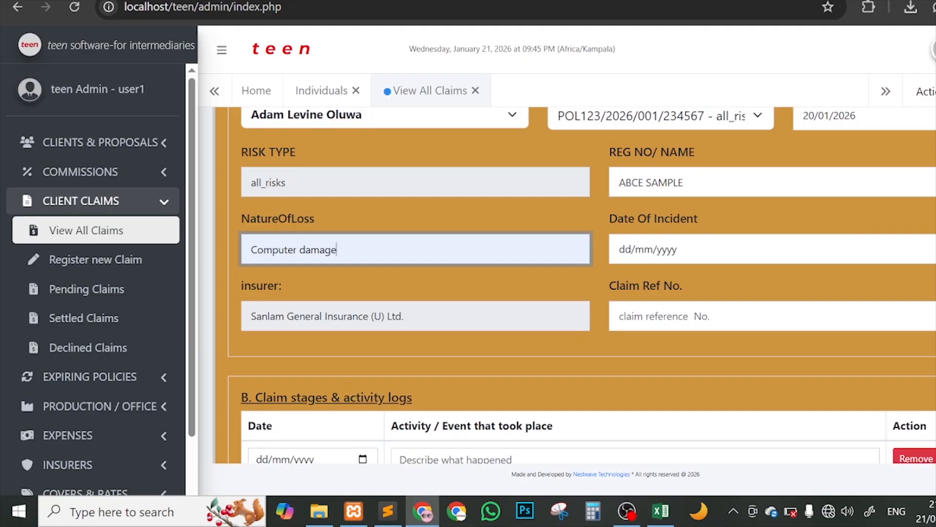
{"action": "left_click", "coordinate": [741, 249]}
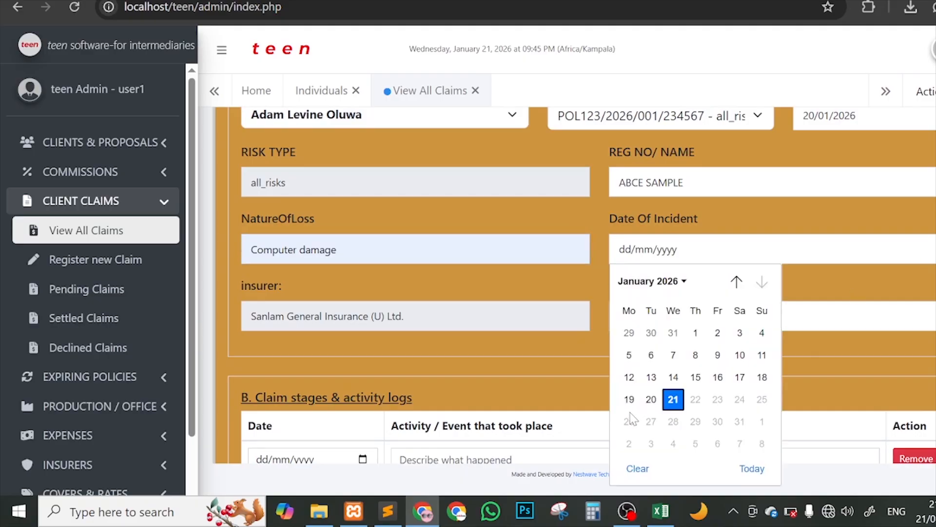
{"action": "left_click", "coordinate": [629, 399]}
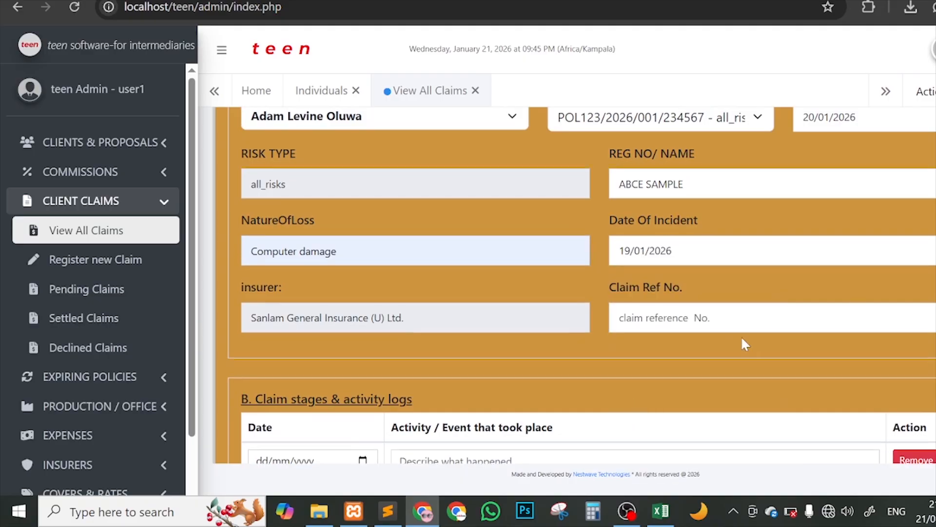
{"action": "scroll", "coordinate": [742, 338], "scroll_direction": "up", "scroll_amount": 3}
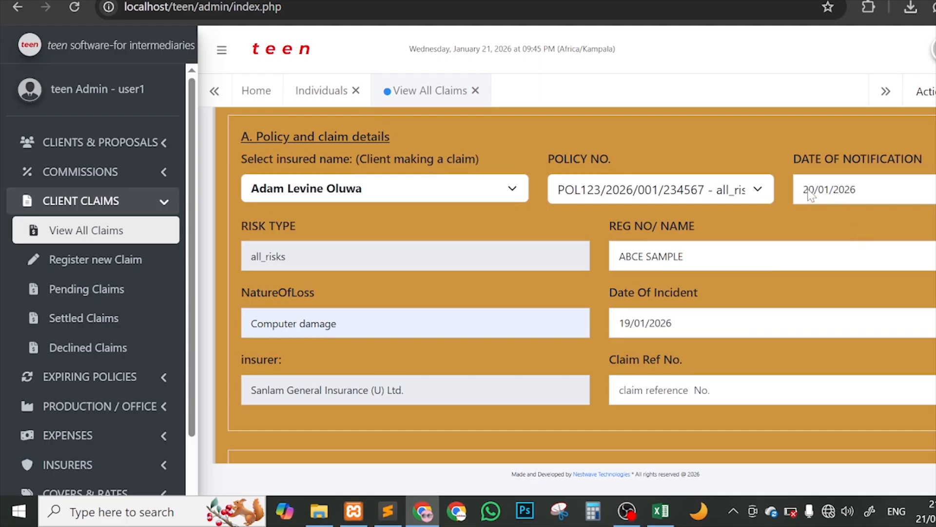
{"action": "scroll", "coordinate": [698, 314], "scroll_direction": "down", "scroll_amount": 1}
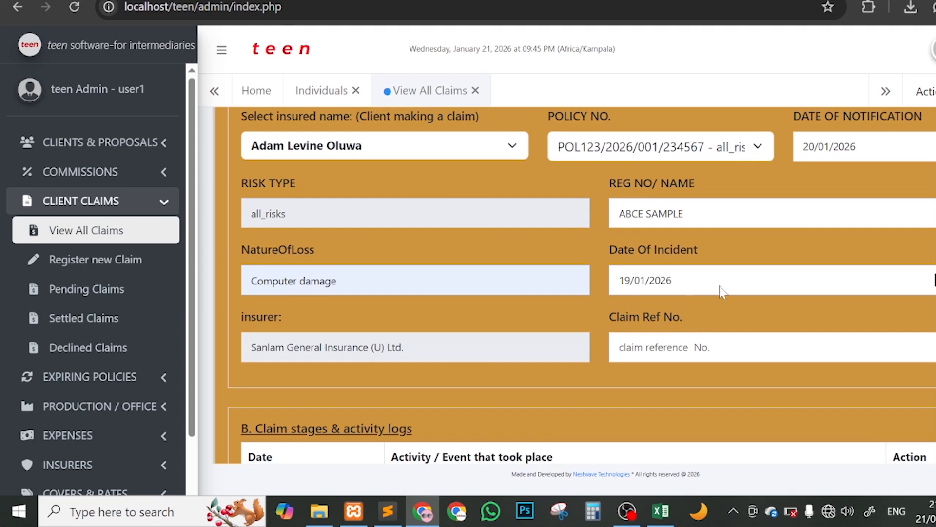
{"action": "scroll", "coordinate": [721, 288], "scroll_direction": "down", "scroll_amount": 2}
Step: Enter claim reference number CLAIMREF123456
{"action": "left_click", "coordinate": [717, 256]}
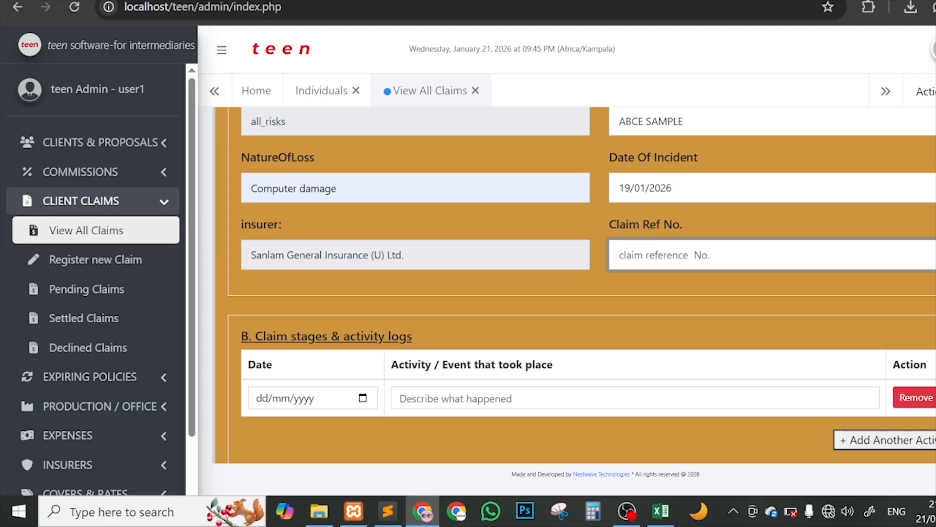
{"action": "type", "text": "CLAIMREF133"}
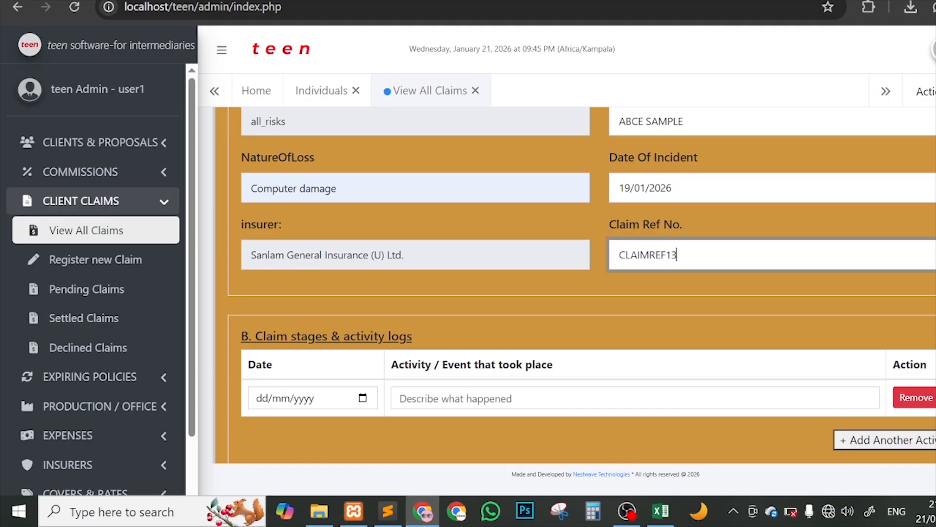
{"action": "key", "text": "BackSpace"}
{"action": "key", "text": "BackSpace"}
{"action": "type", "text": "23456"}
{"action": "left_click_drag", "start_coordinate": [701, 254], "coordinate": [592, 253]}
{"action": "left_click", "coordinate": [633, 284]}
Step: Scroll down to review the claim stages section of the form
{"action": "scroll", "coordinate": [634, 286], "scroll_direction": "down", "scroll_amount": 1}
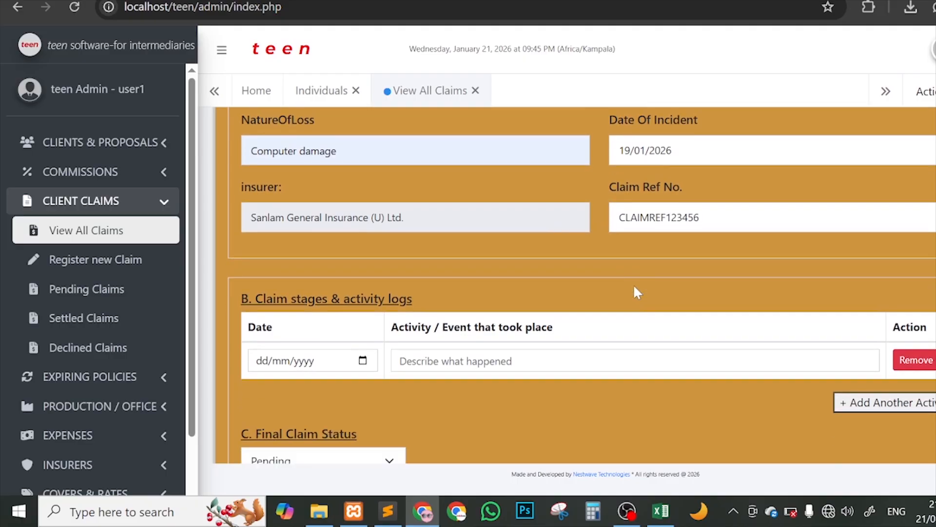
{"action": "scroll", "coordinate": [633, 293], "scroll_direction": "up", "scroll_amount": 4}
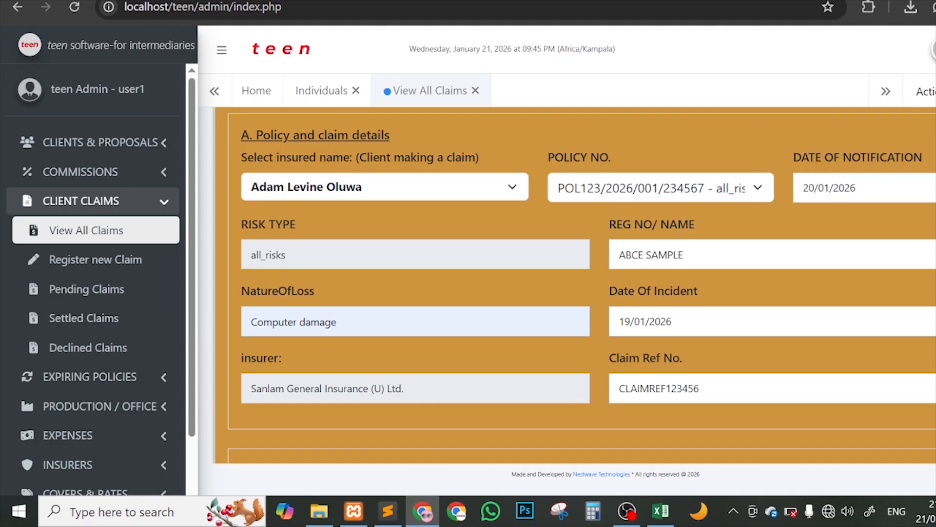
{"action": "scroll", "coordinate": [526, 276], "scroll_direction": "down", "scroll_amount": 5}
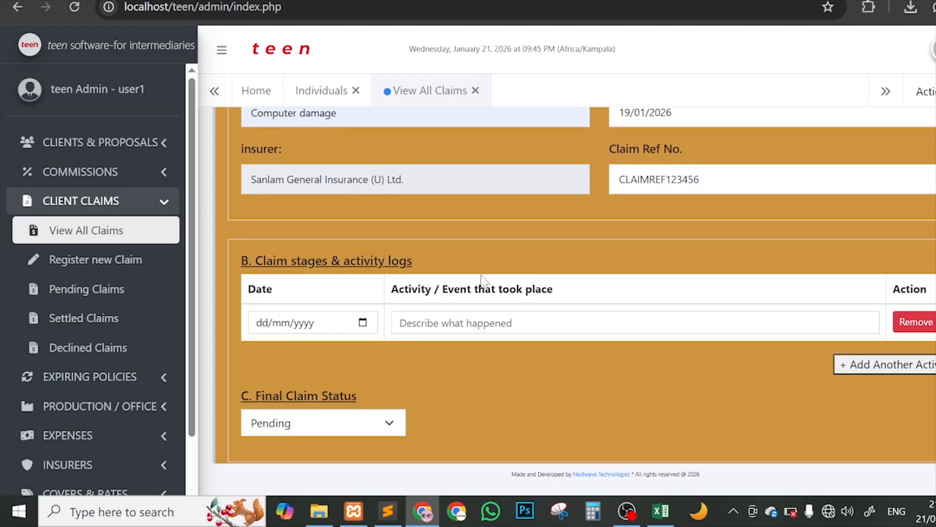
{"action": "scroll", "coordinate": [481, 278], "scroll_direction": "down", "scroll_amount": 1}
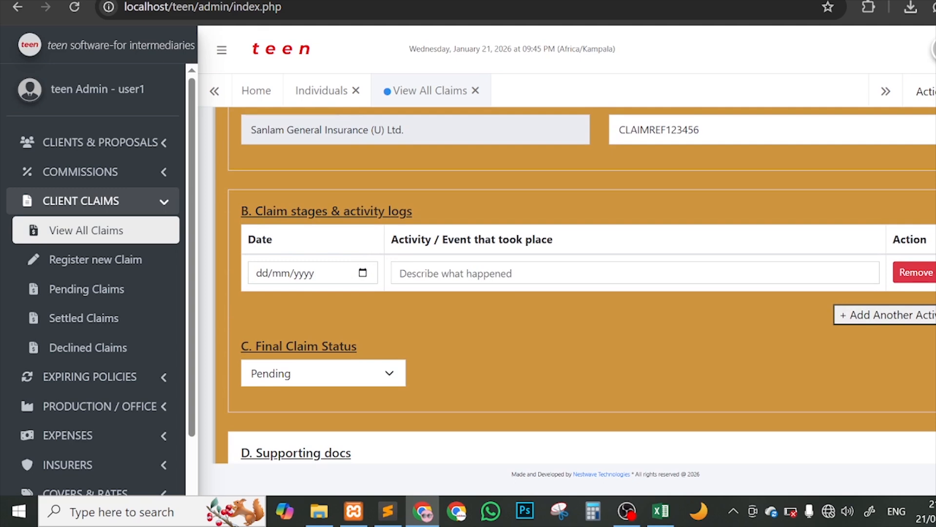
{"action": "left_click_drag", "start_coordinate": [261, 210], "coordinate": [452, 207]}
{"action": "left_click", "coordinate": [457, 206]}
{"action": "scroll", "coordinate": [569, 243], "scroll_direction": "up", "scroll_amount": 4}
{"action": "scroll", "coordinate": [568, 240], "scroll_direction": "up", "scroll_amount": 1}
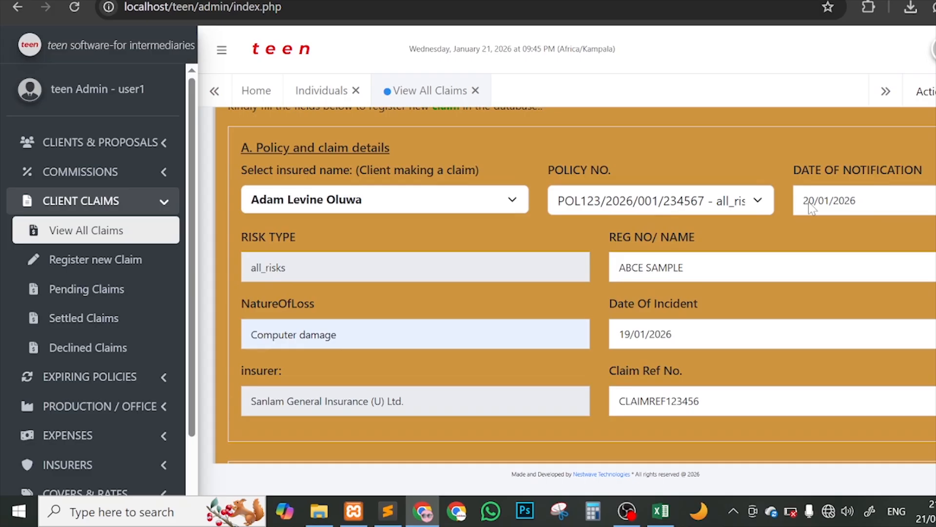
{"action": "scroll", "coordinate": [811, 207], "scroll_direction": "down", "scroll_amount": 4}
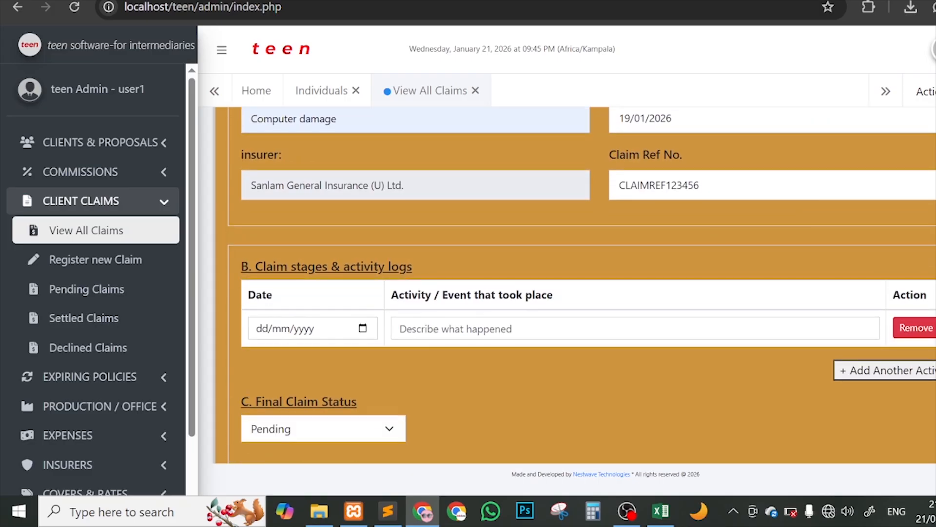
Step: Log a 20/01/2026 activity: client notified the claims manager with a full incident report
{"action": "left_click", "coordinate": [363, 328]}
{"action": "left_click", "coordinate": [292, 231]}
{"action": "left_click", "coordinate": [511, 329]}
{"action": "type", "text": "C"}
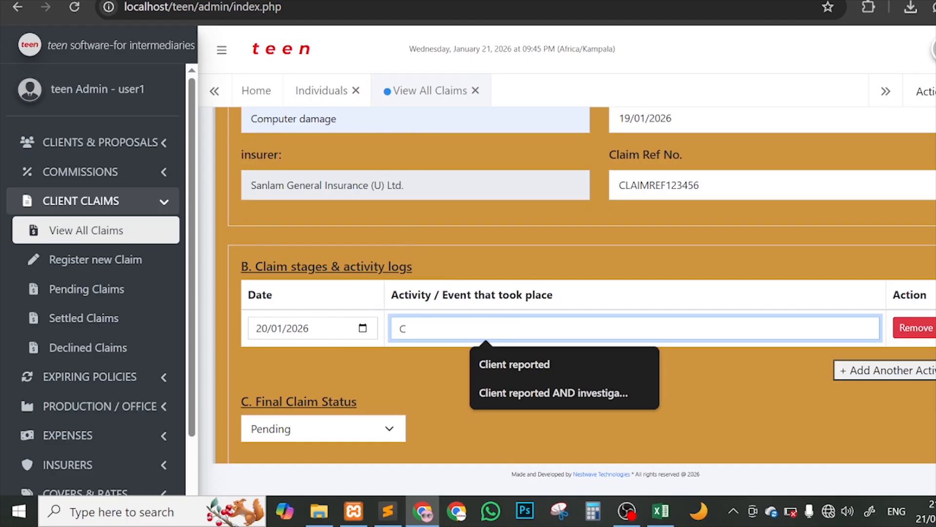
{"action": "type", "text": "lient notified"}
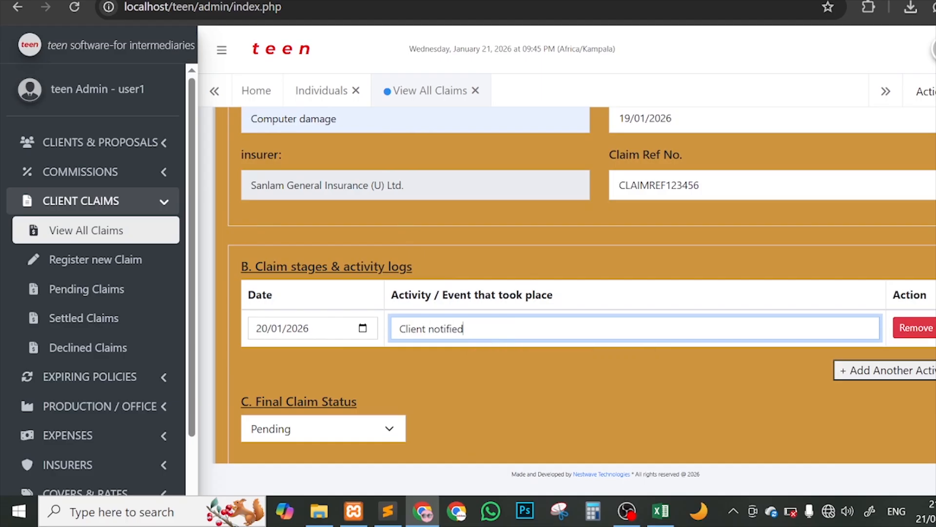
{"action": "type", "text": " our claims manager a"}
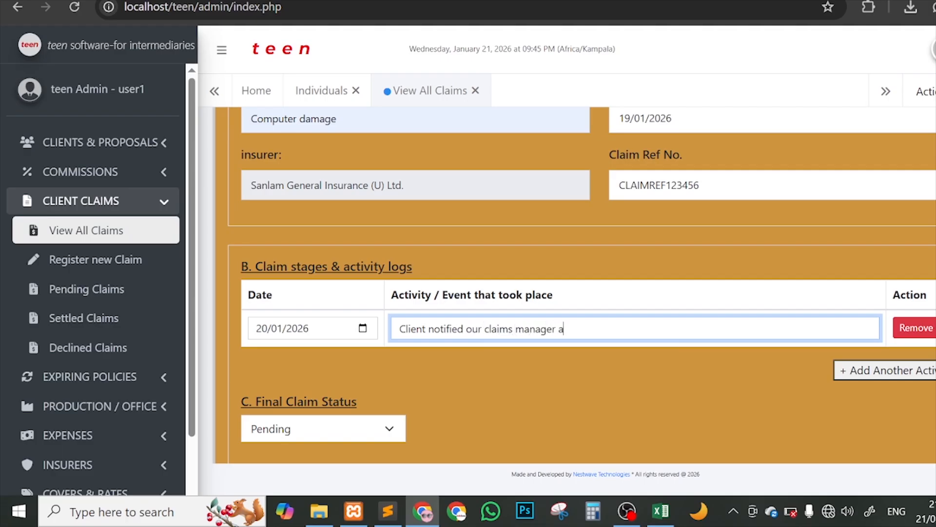
{"action": "type", "text": "nd gave full repo"}
{"action": "type", "text": "rt "}
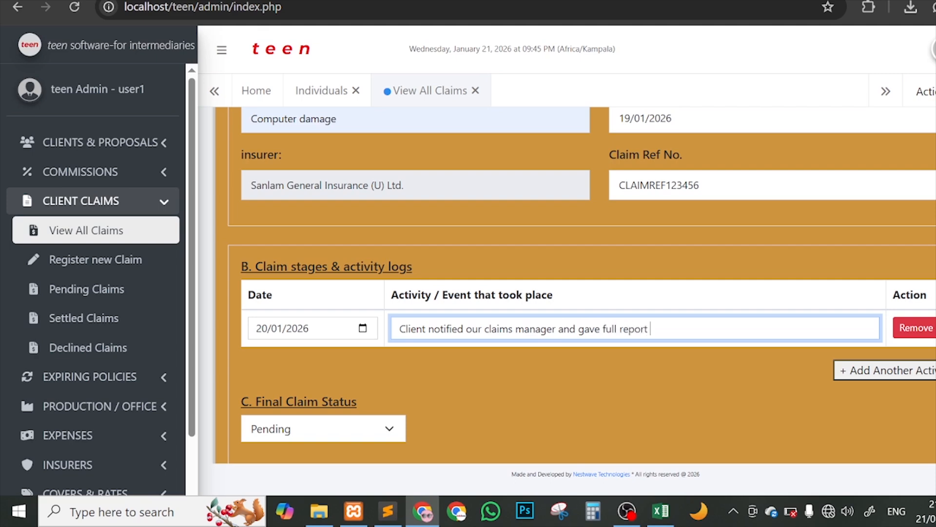
{"action": "type", "text": "of the incidence"}
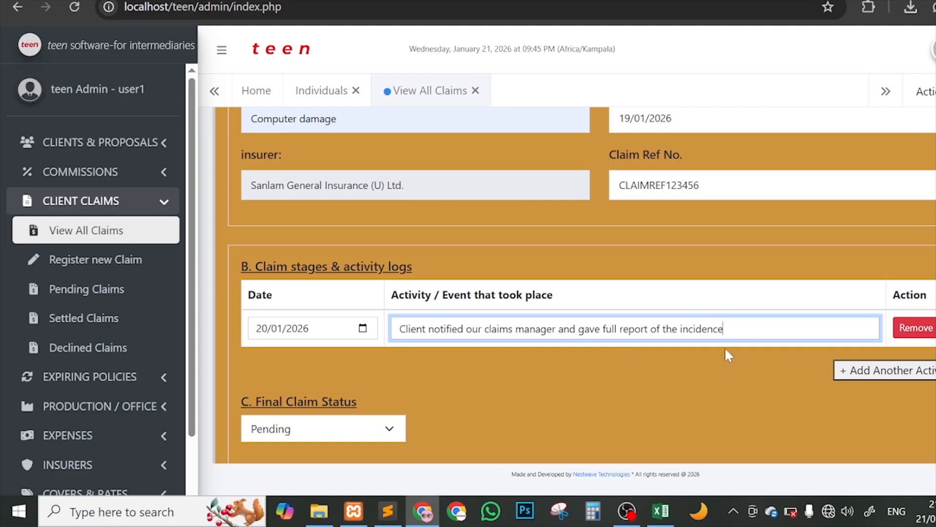
{"action": "scroll", "coordinate": [728, 353], "scroll_direction": "down", "scroll_amount": 1}
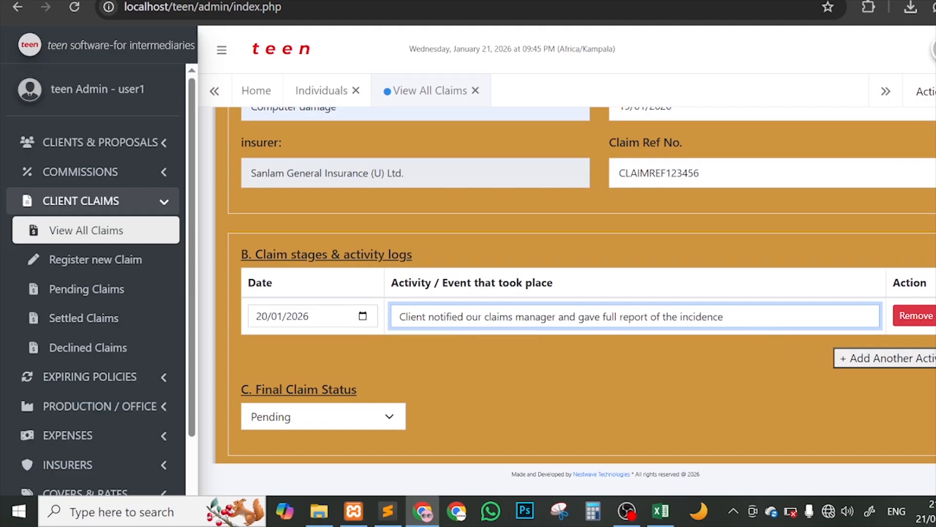
Step: Add a second activity dated 21/01/2026: 'Investigation and surveys'
{"action": "left_click", "coordinate": [859, 357]}
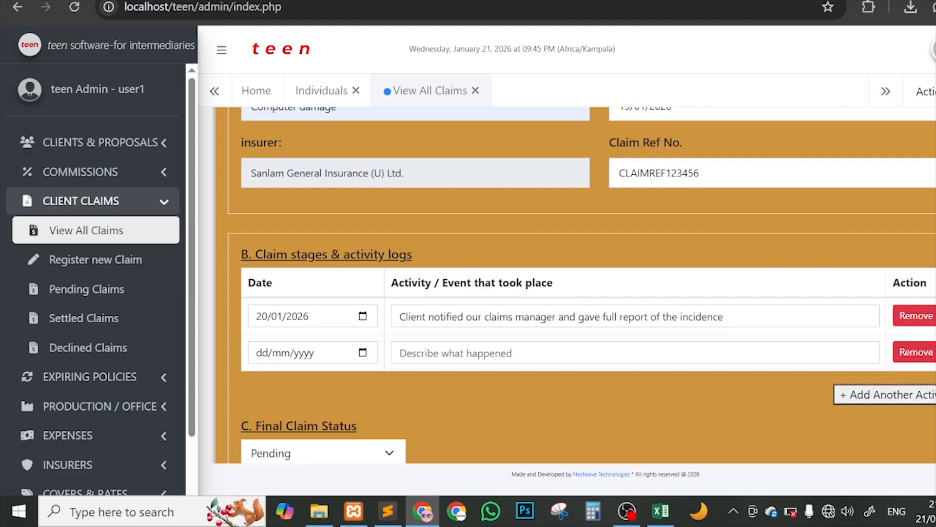
{"action": "left_click", "coordinate": [363, 352]}
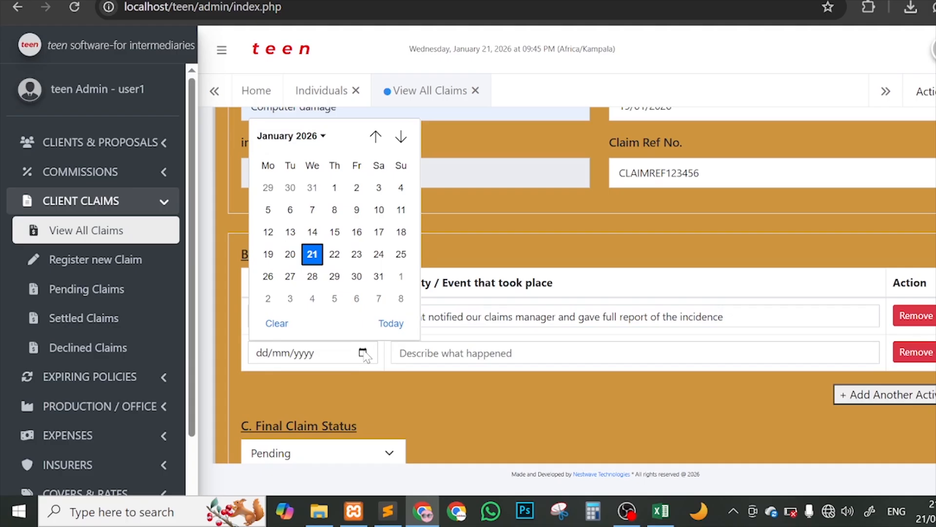
{"action": "left_click", "coordinate": [312, 254]}
{"action": "left_click", "coordinate": [526, 352]}
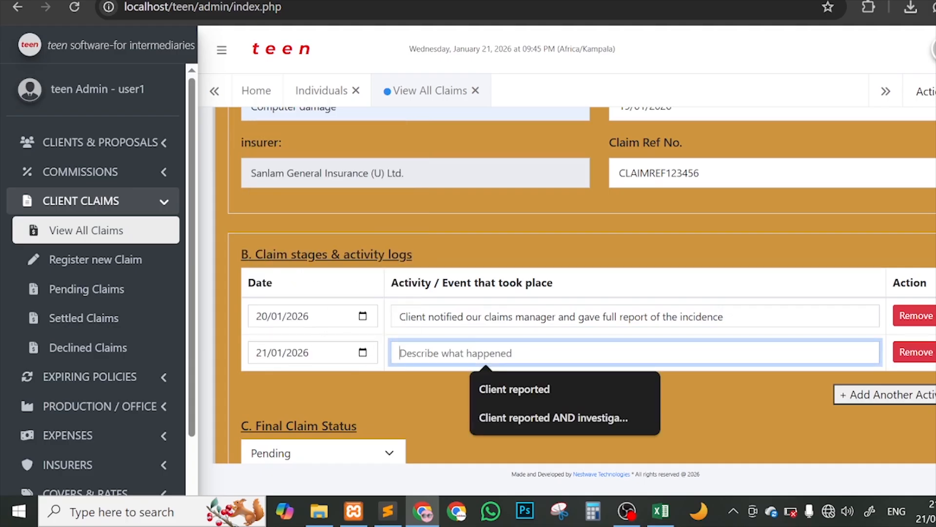
{"action": "type", "text": "In"}
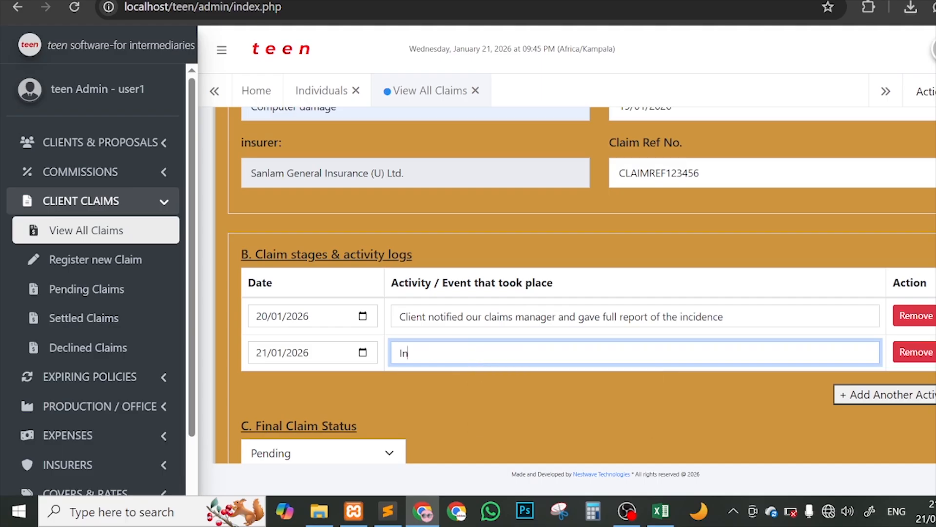
{"action": "type", "text": "vestigation and surveys"}
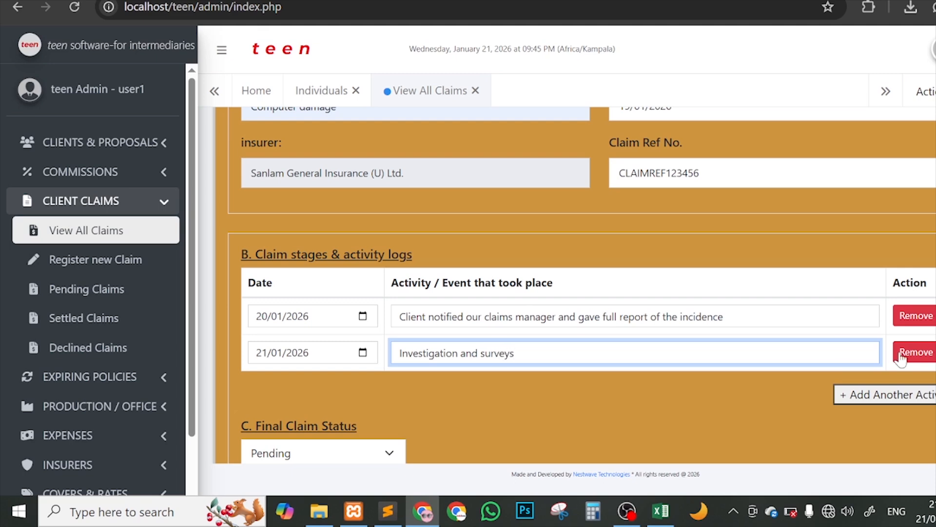
{"action": "scroll", "coordinate": [663, 324], "scroll_direction": "down", "scroll_amount": 2}
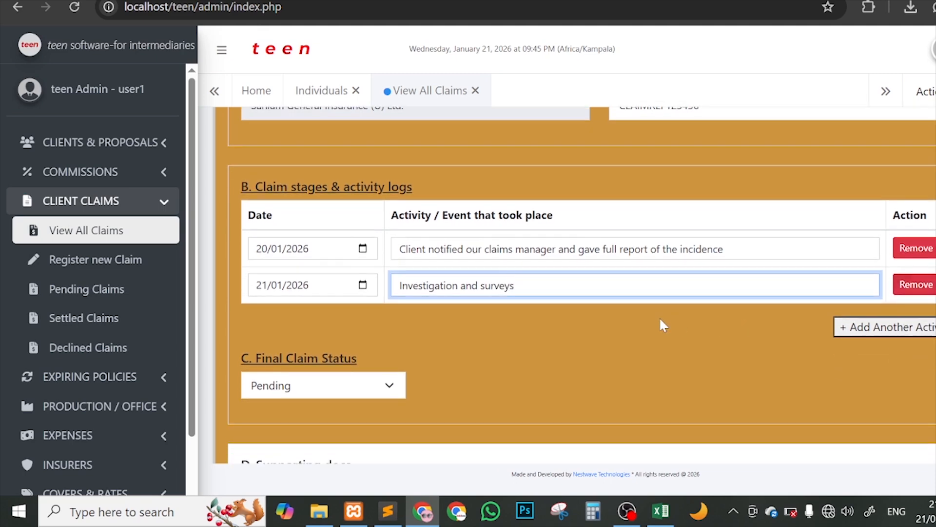
{"action": "left_click", "coordinate": [366, 328]}
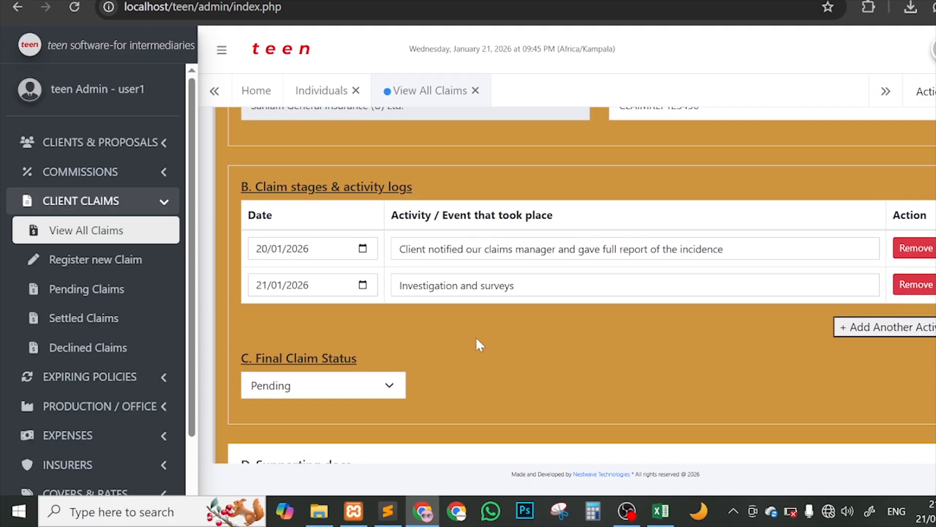
{"action": "scroll", "coordinate": [584, 342], "scroll_direction": "down", "scroll_amount": 2}
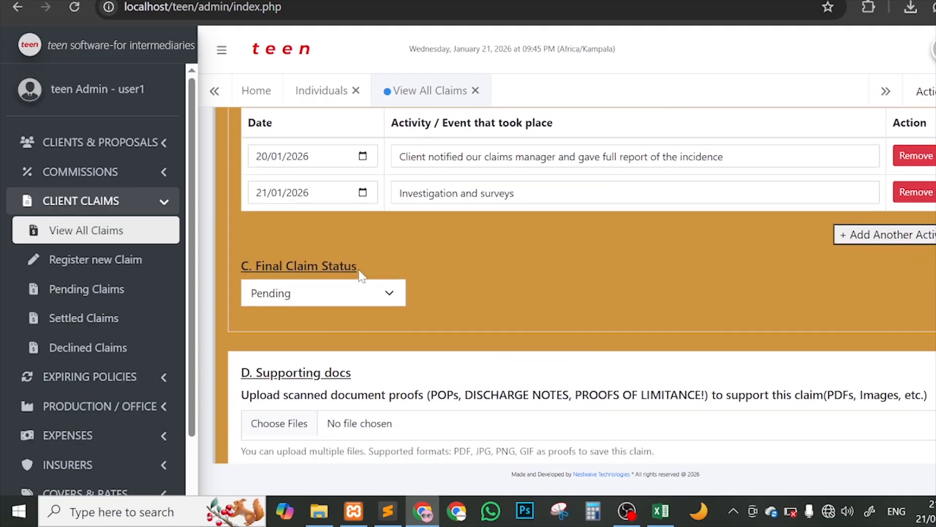
Step: Review the Final Claim Status options, leaving it at Pending
{"action": "left_click_drag", "start_coordinate": [375, 271], "coordinate": [265, 266]}
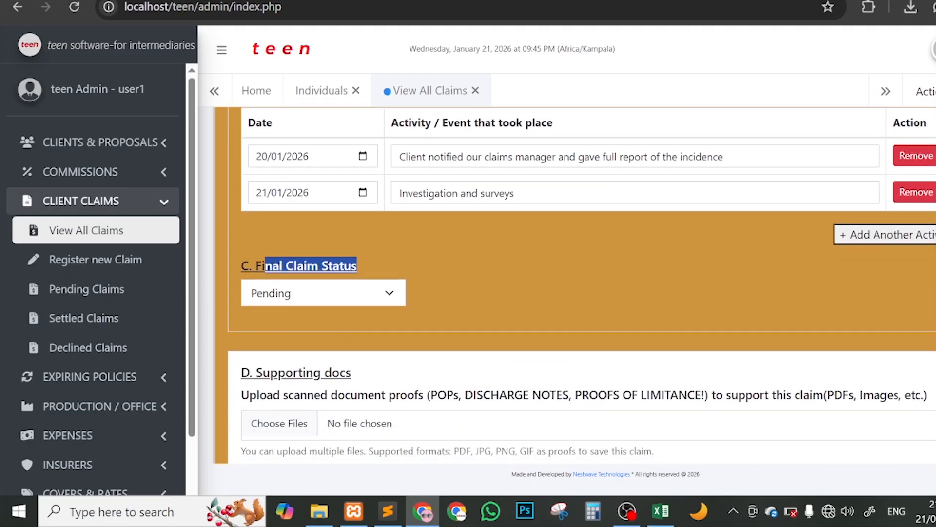
{"action": "left_click", "coordinate": [509, 264]}
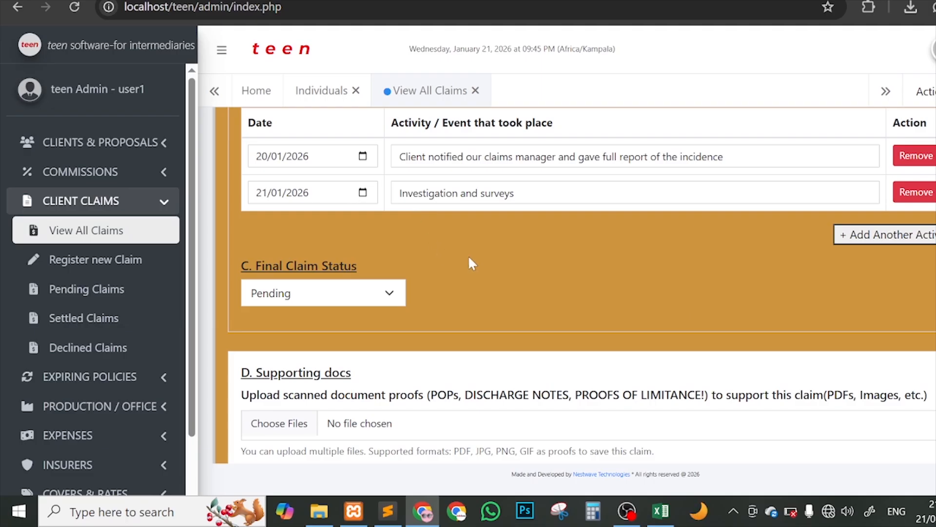
{"action": "scroll", "coordinate": [549, 266], "scroll_direction": "down", "scroll_amount": 2}
{"action": "left_click", "coordinate": [302, 229]}
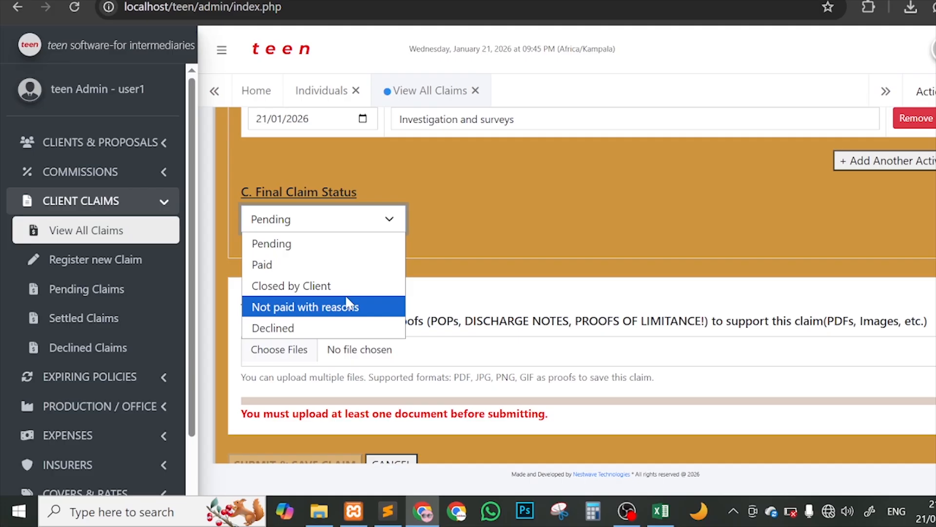
{"action": "left_click", "coordinate": [617, 241]}
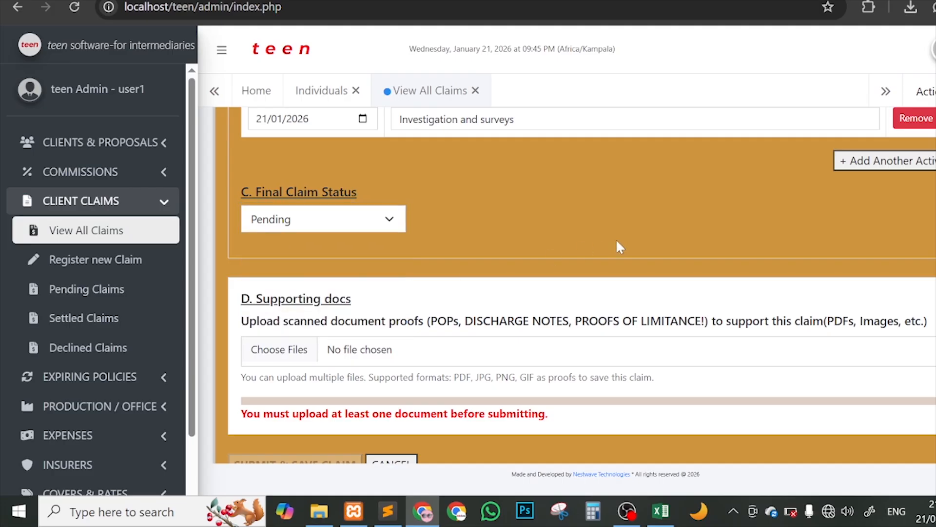
{"action": "scroll", "coordinate": [617, 246], "scroll_direction": "down", "scroll_amount": 1}
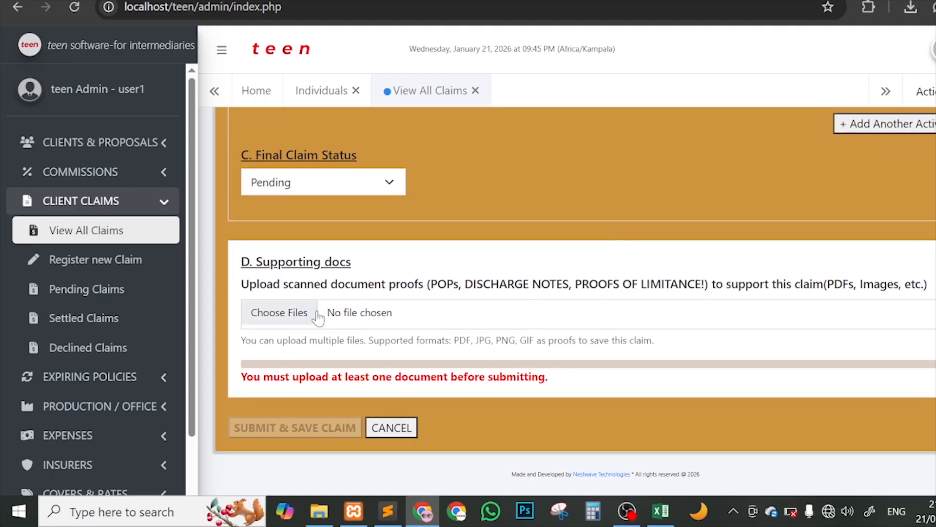
Step: Attach client-sample-document-teen.pdf from Downloads and submit the claim with SUBMIT & SAVE CLAIM
{"action": "left_click", "coordinate": [393, 311]}
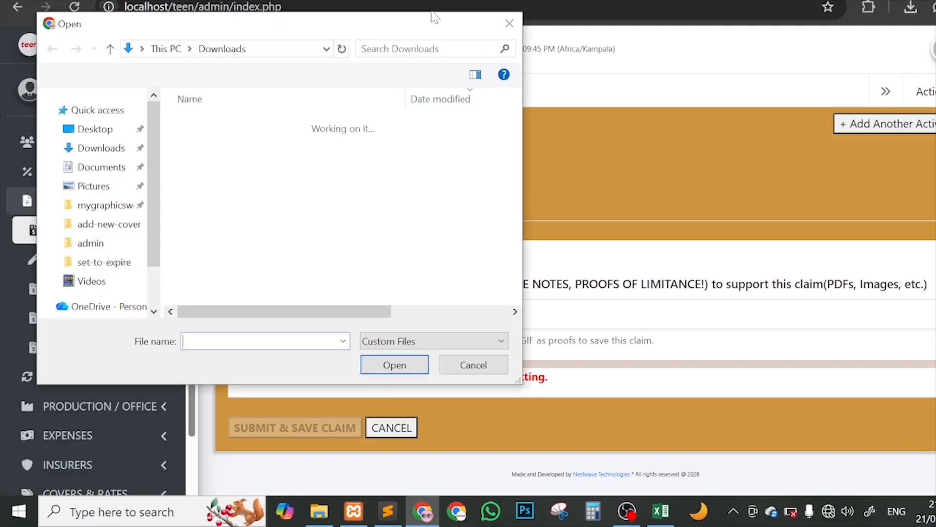
{"action": "left_click", "coordinate": [505, 20]}
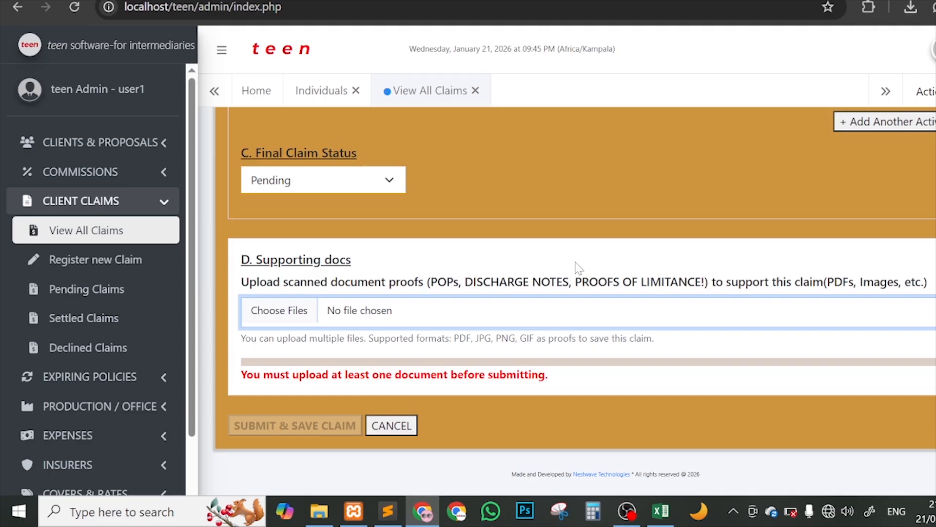
{"action": "scroll", "coordinate": [424, 334], "scroll_direction": "up", "scroll_amount": 15}
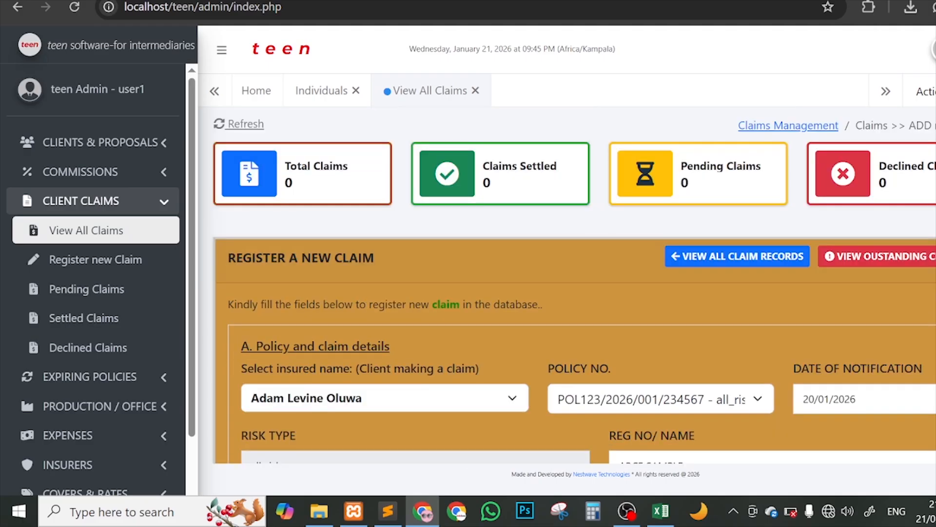
{"action": "scroll", "coordinate": [630, 316], "scroll_direction": "down", "scroll_amount": 15}
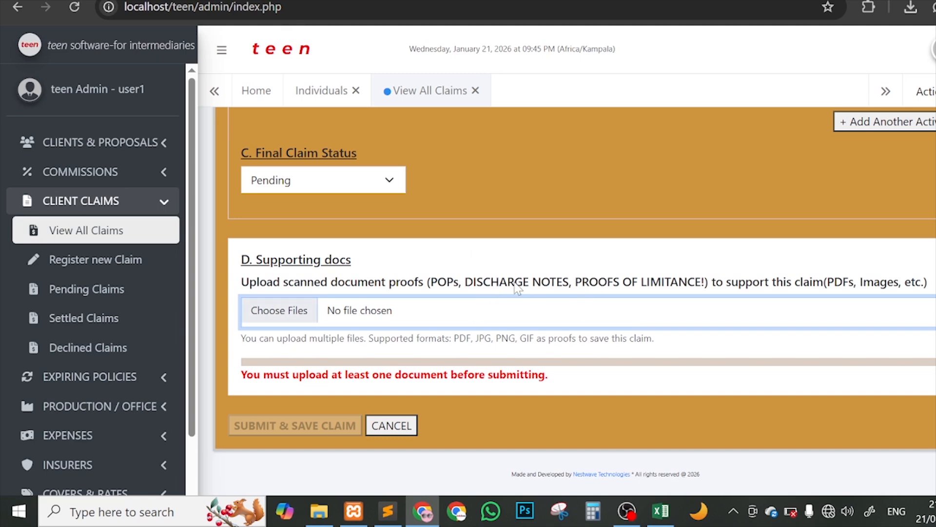
{"action": "scroll", "coordinate": [517, 287], "scroll_direction": "up", "scroll_amount": 10}
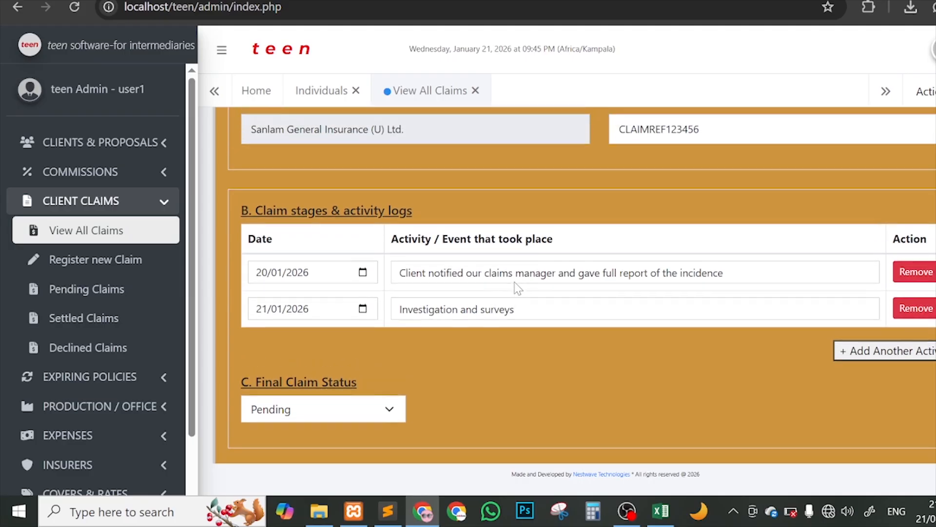
{"action": "scroll", "coordinate": [517, 288], "scroll_direction": "up", "scroll_amount": 2}
{"action": "scroll", "coordinate": [515, 285], "scroll_direction": "down", "scroll_amount": 9}
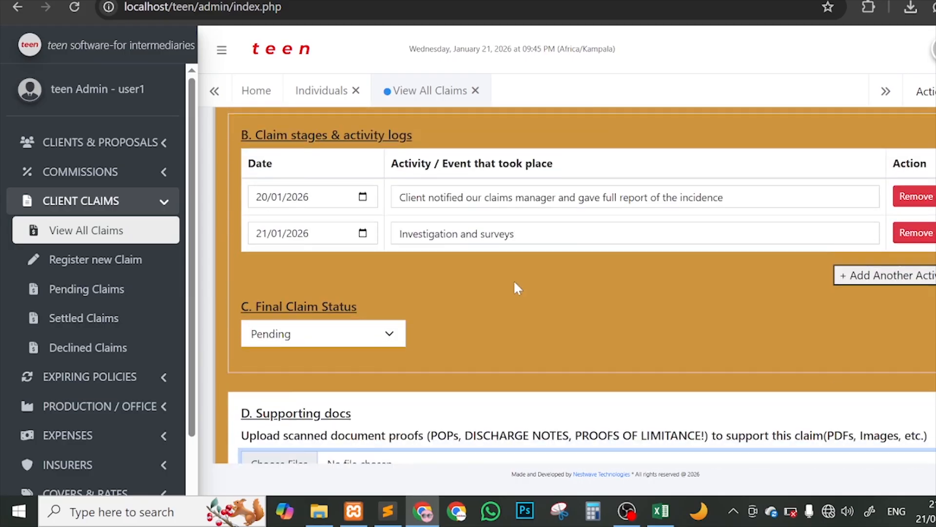
{"action": "scroll", "coordinate": [418, 302], "scroll_direction": "down", "scroll_amount": 2}
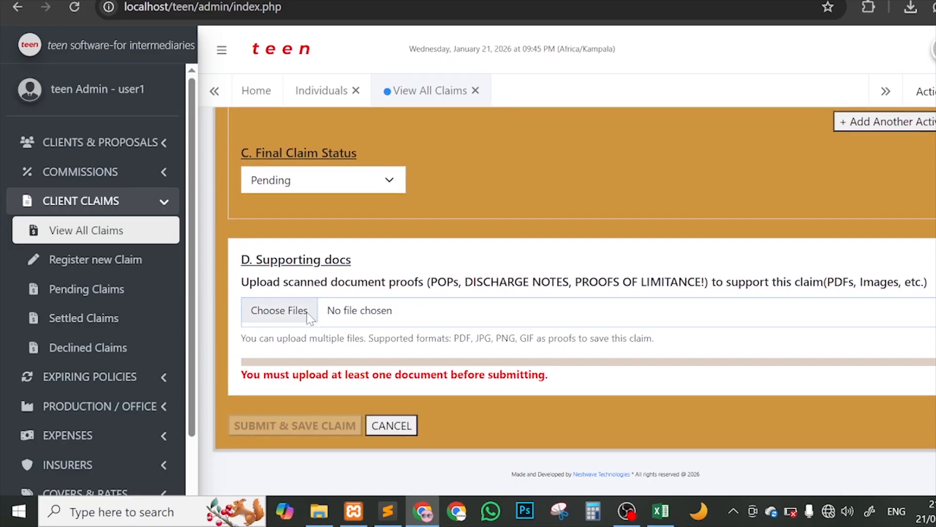
{"action": "left_click", "coordinate": [308, 316]}
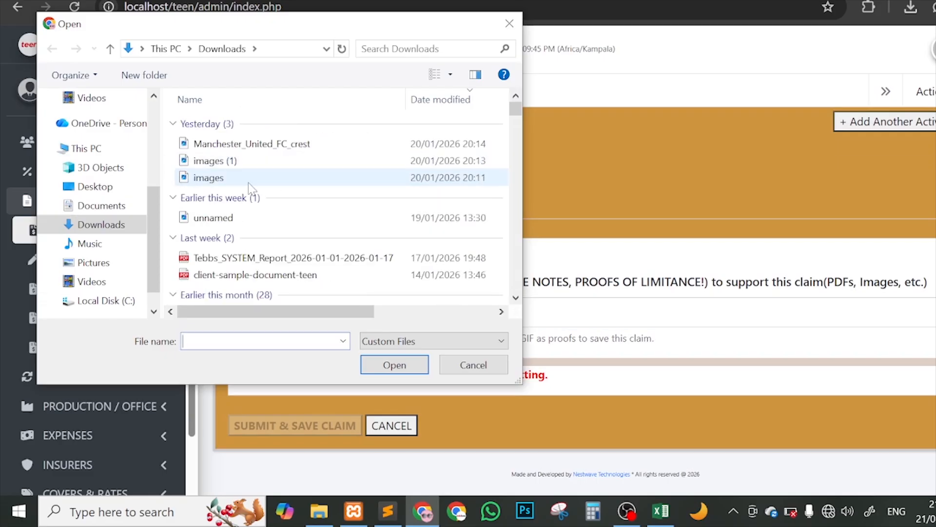
{"action": "left_click", "coordinate": [261, 276]}
{"action": "double_click", "coordinate": [261, 276]}
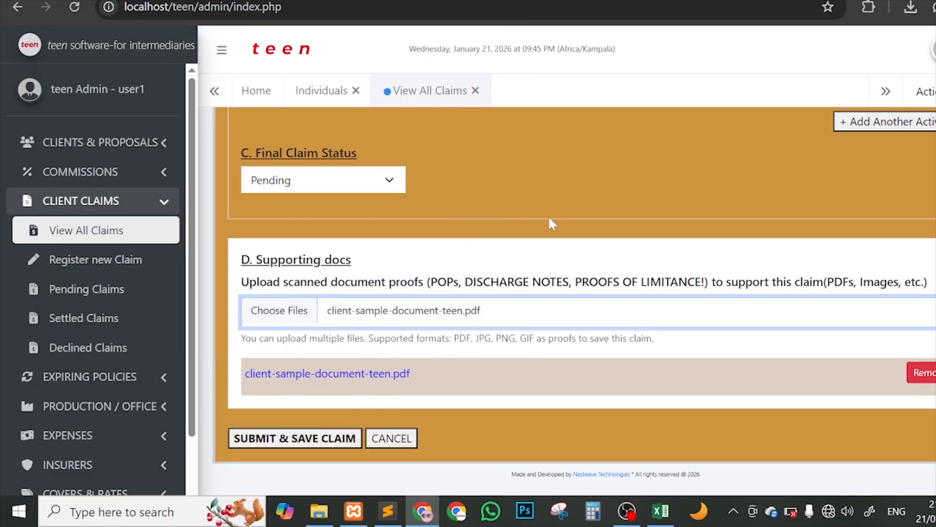
{"action": "scroll", "coordinate": [627, 210], "scroll_direction": "down", "scroll_amount": 1}
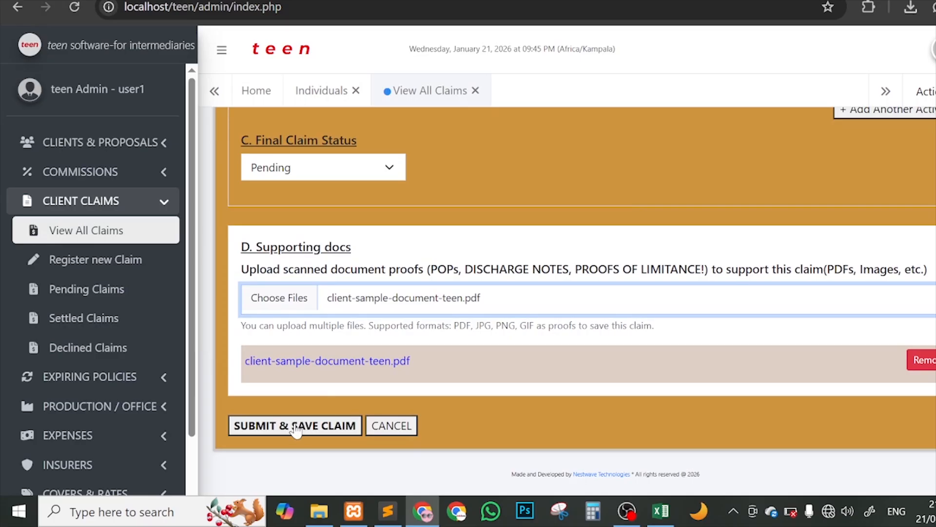
{"action": "left_click", "coordinate": [254, 427]}
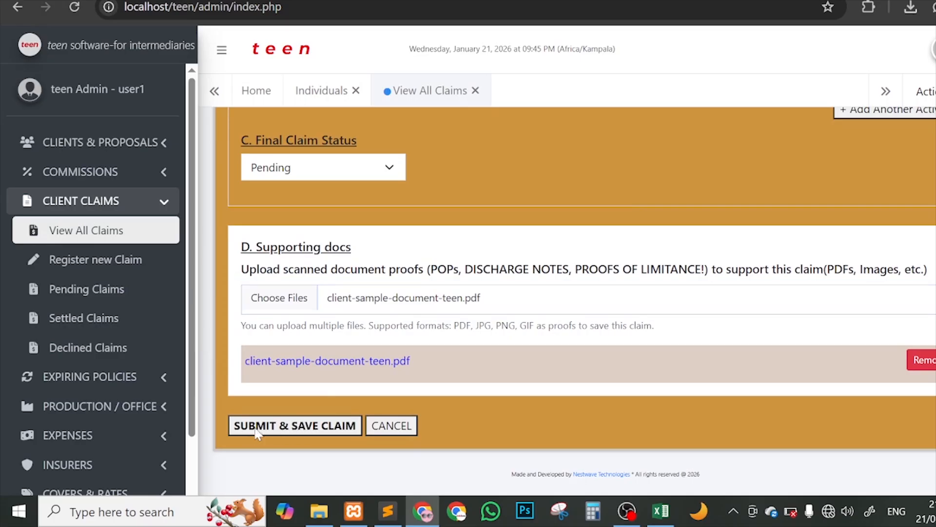
Step: Acknowledge RECORD ADDED and highlight claim CLAIMREF123456's pending status in the table
{"action": "left_click", "coordinate": [630, 111]}
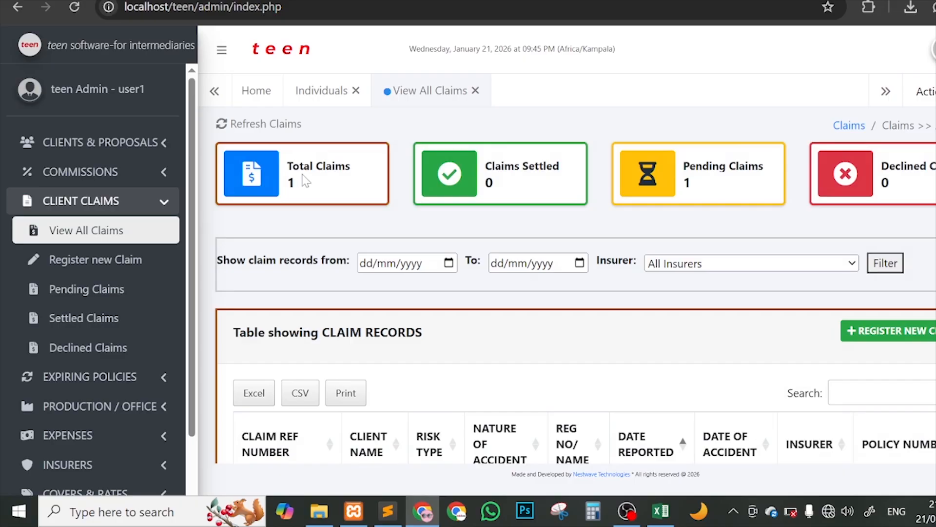
{"action": "scroll", "coordinate": [577, 270], "scroll_direction": "down", "scroll_amount": 3}
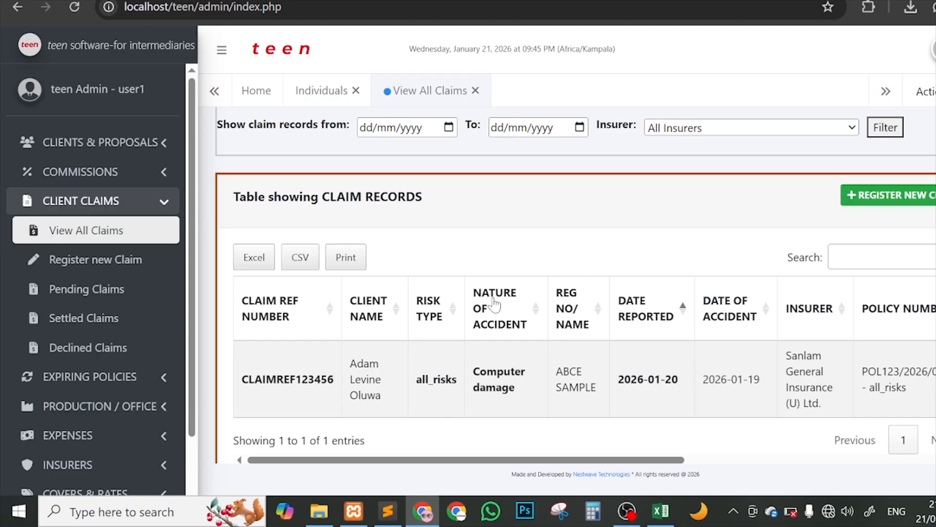
{"action": "left_click_drag", "start_coordinate": [330, 379], "coordinate": [484, 371]}
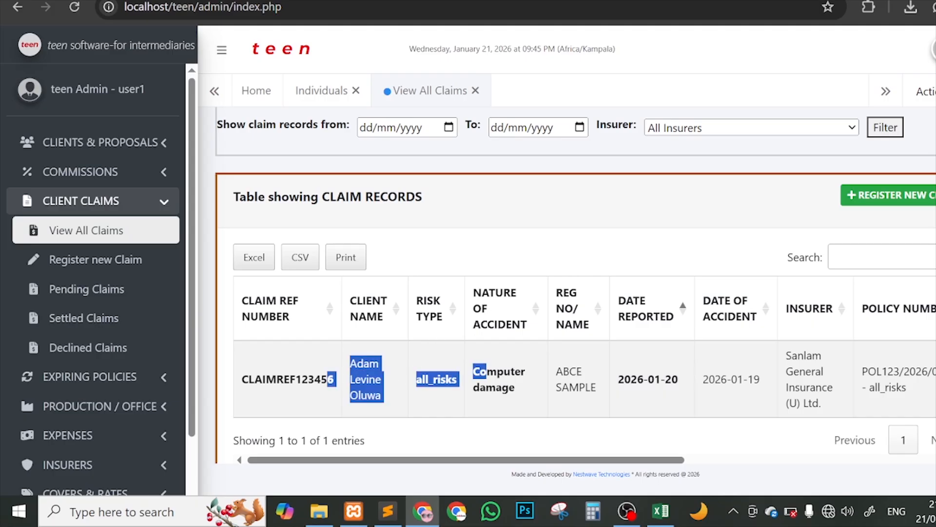
{"action": "scroll", "coordinate": [522, 379], "scroll_direction": "right", "scroll_amount": 5}
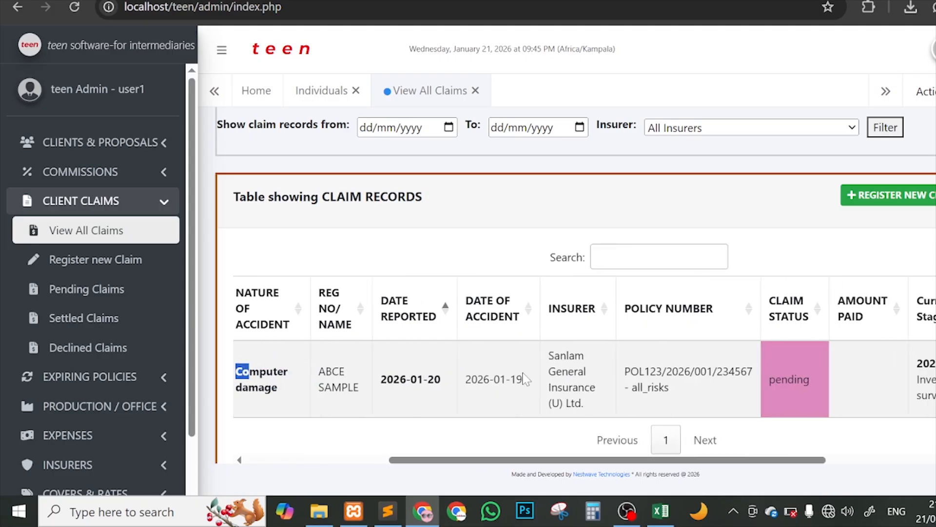
{"action": "left_click_drag", "start_coordinate": [769, 380], "coordinate": [803, 379]}
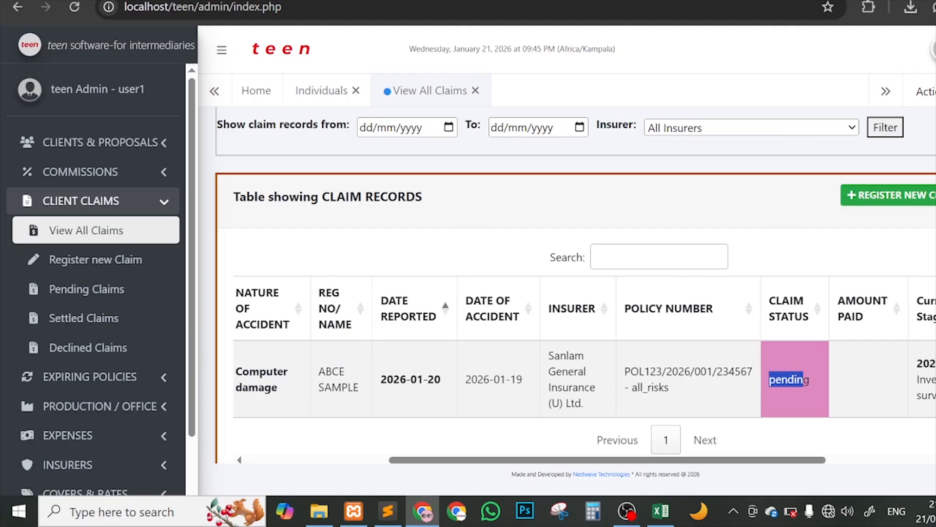
{"action": "left_click", "coordinate": [777, 383]}
Step: Highlight the claim's latest stage, Investigation and surveys on 2026-01-21
{"action": "scroll", "coordinate": [777, 386], "scroll_direction": "up", "scroll_amount": 1}
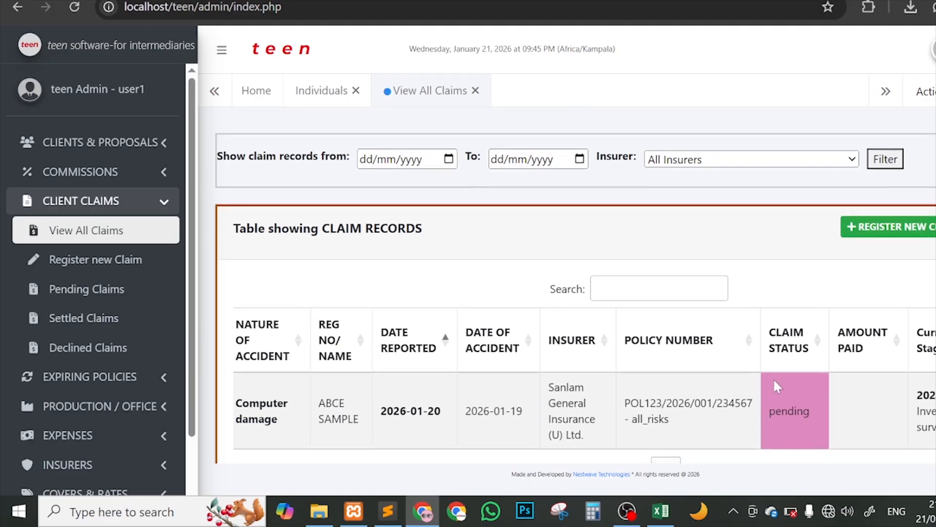
{"action": "scroll", "coordinate": [774, 380], "scroll_direction": "down", "scroll_amount": 1}
{"action": "scroll", "coordinate": [774, 381], "scroll_direction": "right", "scroll_amount": 4}
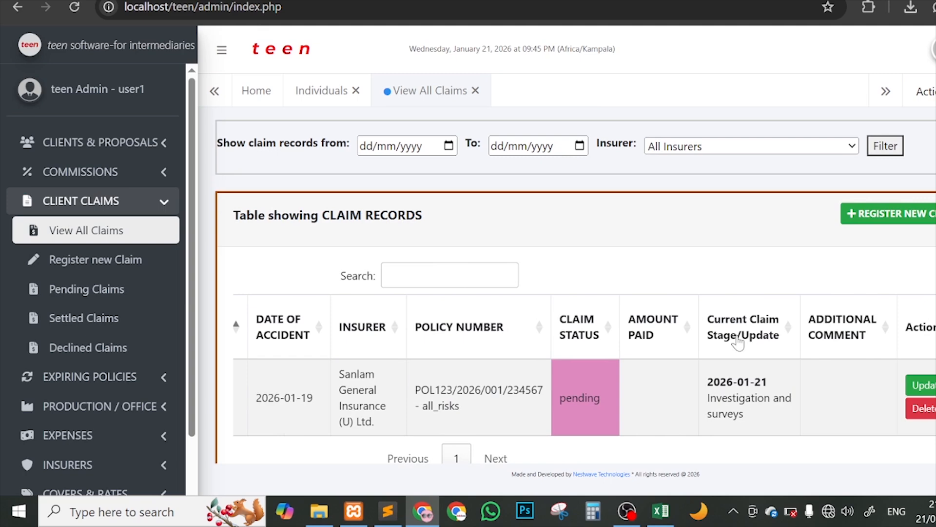
{"action": "left_click_drag", "start_coordinate": [707, 382], "coordinate": [776, 380]}
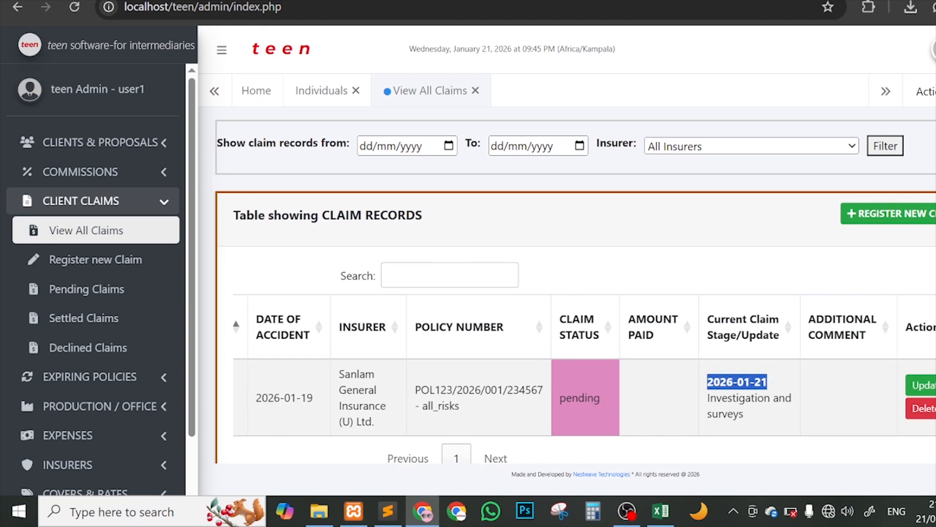
{"action": "left_click", "coordinate": [770, 396]}
{"action": "left_click_drag", "start_coordinate": [708, 398], "coordinate": [754, 414]}
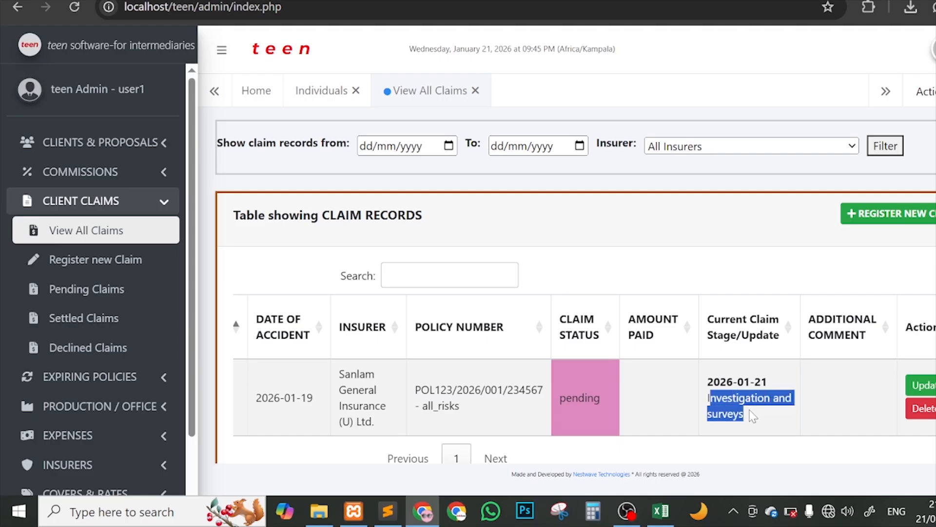
{"action": "left_click", "coordinate": [759, 414]}
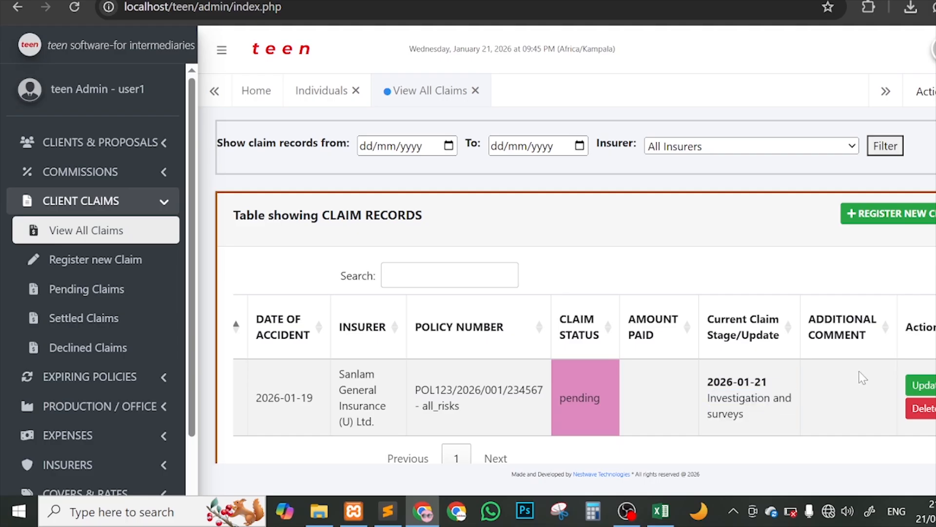
{"action": "scroll", "coordinate": [585, 329], "scroll_direction": "up", "scroll_amount": 2}
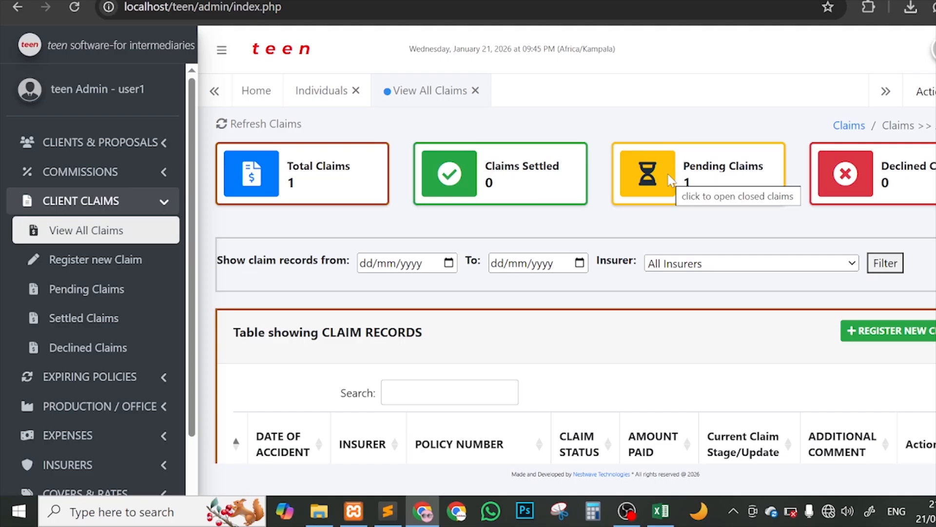
{"action": "scroll", "coordinate": [801, 268], "scroll_direction": "down", "scroll_amount": 3}
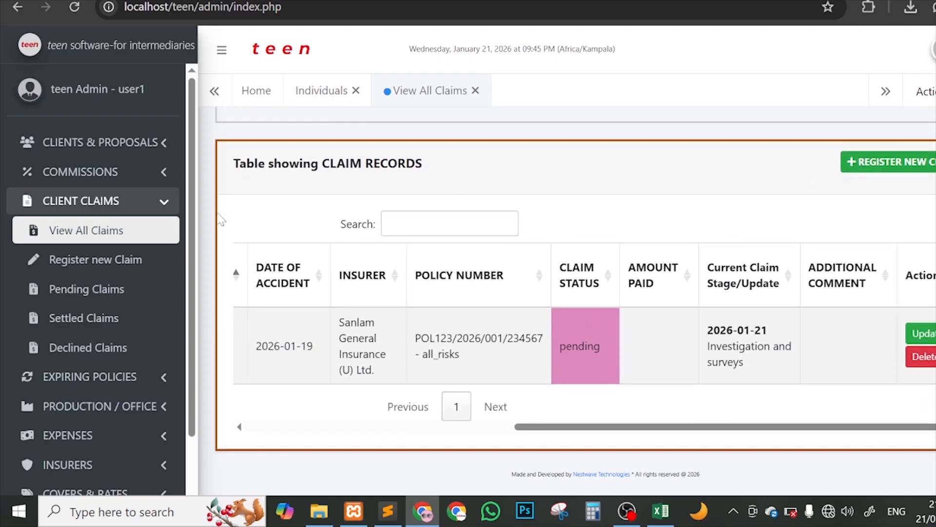
{"action": "scroll", "coordinate": [372, 214], "scroll_direction": "left", "scroll_amount": 8}
{"action": "scroll", "coordinate": [419, 235], "scroll_direction": "right", "scroll_amount": 8}
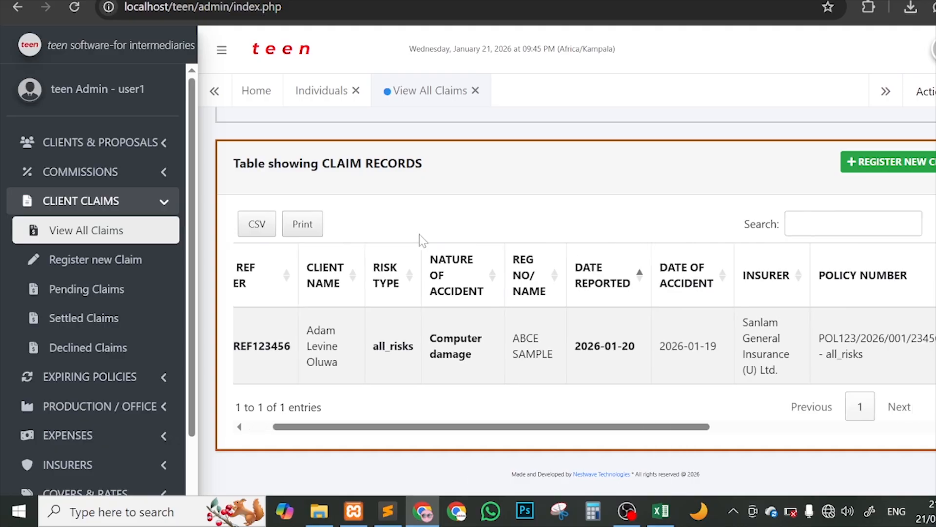
{"action": "scroll", "coordinate": [546, 255], "scroll_direction": "left", "scroll_amount": 8}
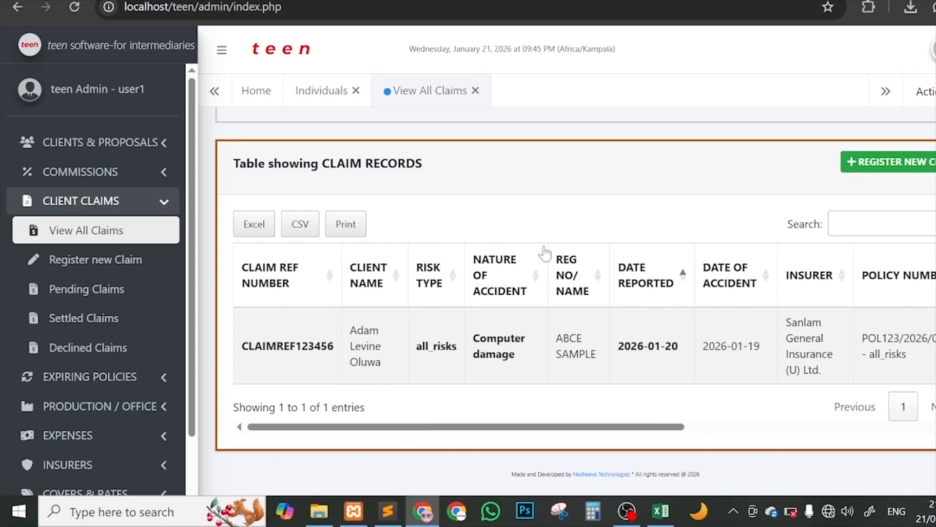
{"action": "scroll", "coordinate": [702, 320], "scroll_direction": "right", "scroll_amount": 8}
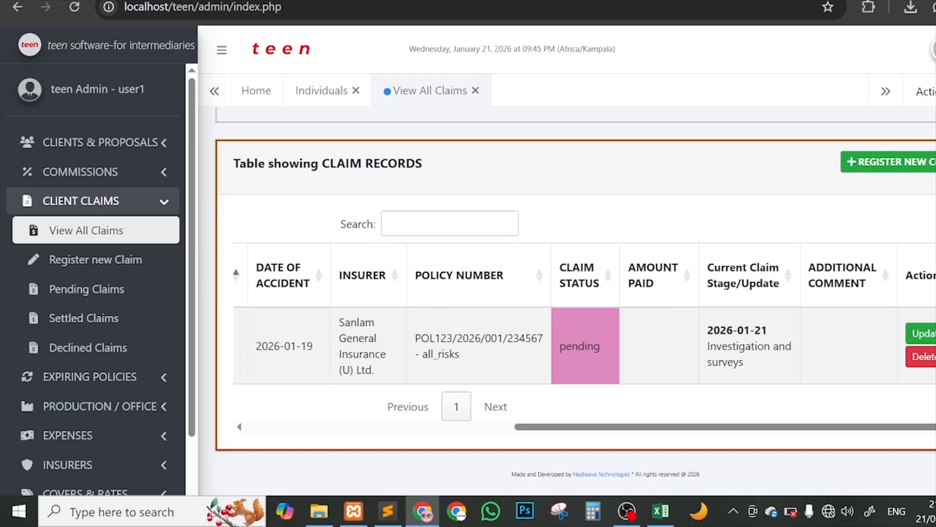
Step: Open the claim for editing and add a third activity row dated 21/01/2026
{"action": "left_click", "coordinate": [919, 334]}
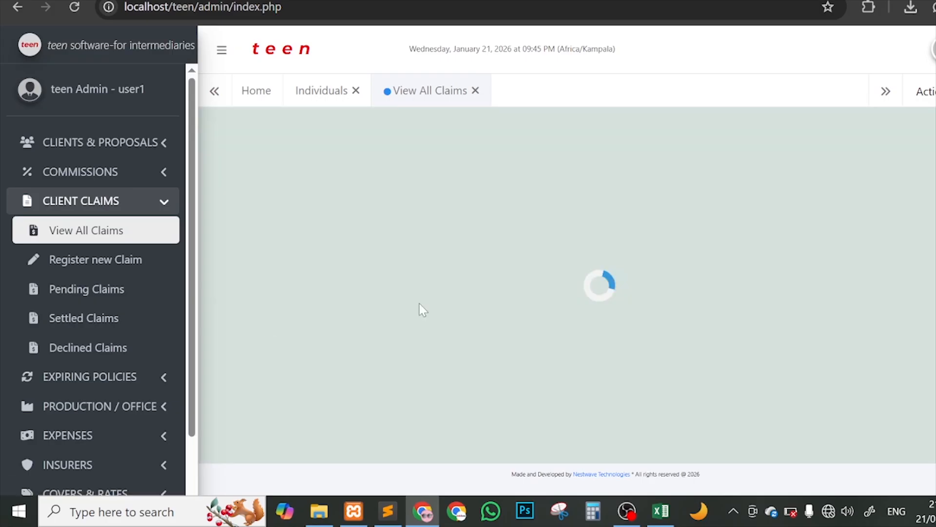
{"action": "scroll", "coordinate": [634, 302], "scroll_direction": "down", "scroll_amount": 2}
{"action": "scroll", "coordinate": [712, 301], "scroll_direction": "down", "scroll_amount": 6}
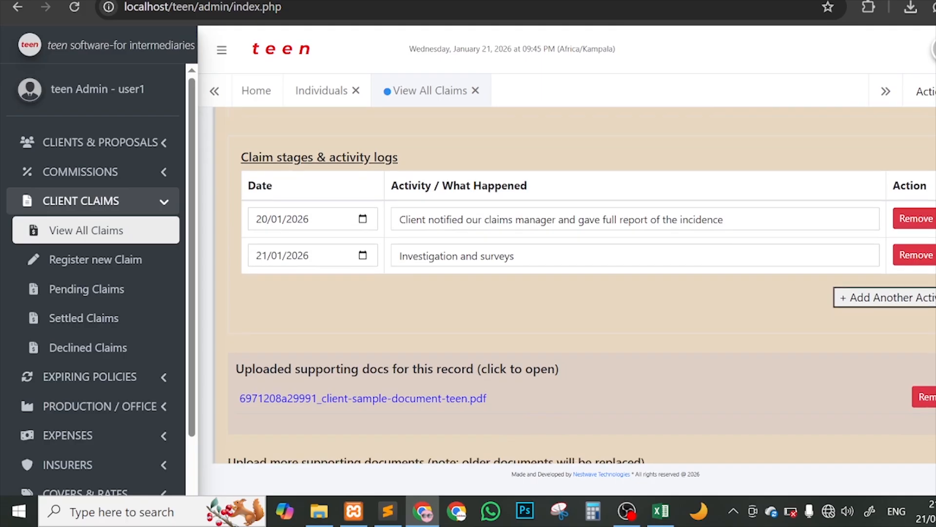
{"action": "left_click", "coordinate": [884, 298]}
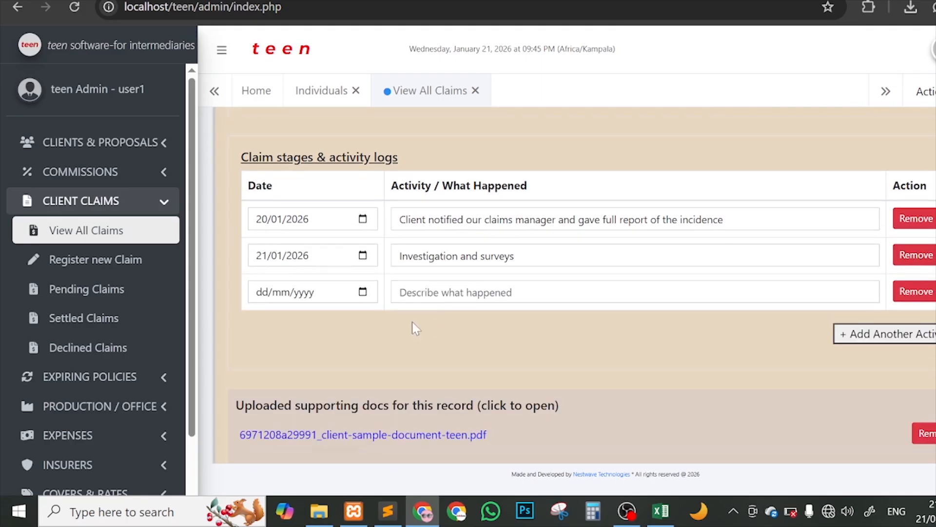
{"action": "left_click", "coordinate": [362, 292]}
{"action": "left_click", "coordinate": [313, 194]}
Step: Describe the activity as 'Claim was settled and client fully compensated', fixing the misspelling
{"action": "left_click", "coordinate": [484, 294]}
{"action": "type", "text": "C"}
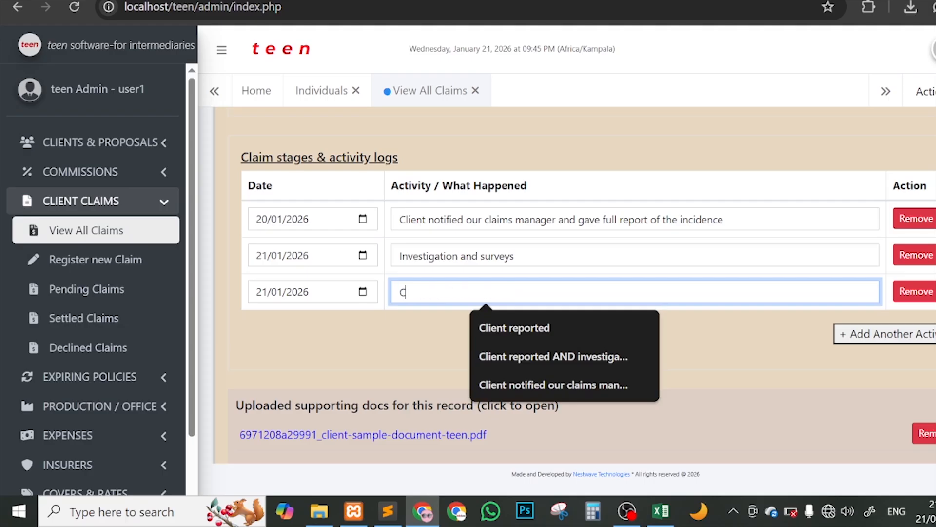
{"action": "type", "text": "laim was settled"}
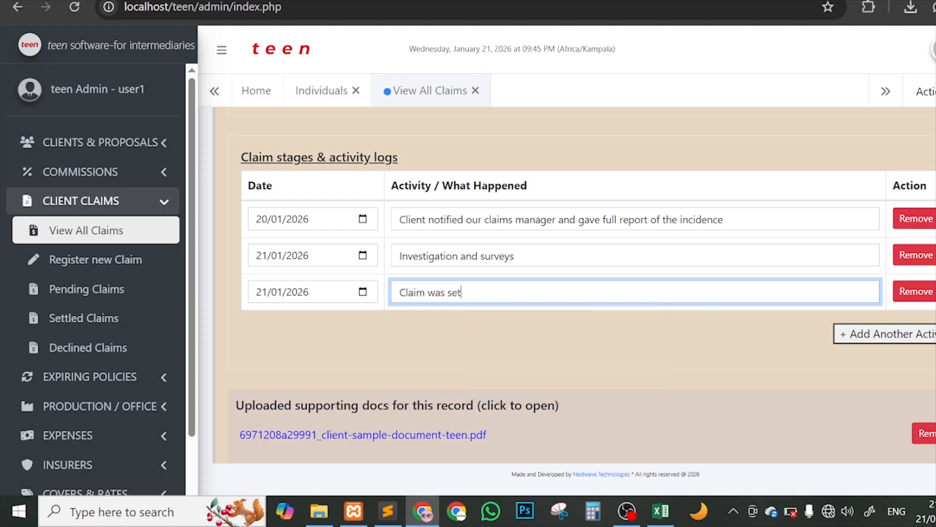
{"action": "type", "text": "client full"}
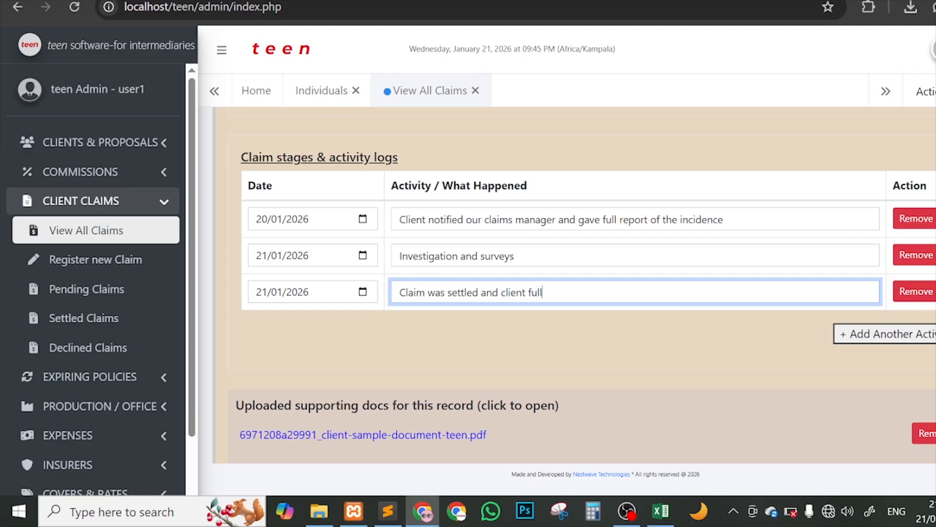
{"action": "type", "text": "y compoensated"}
{"action": "right_click", "coordinate": [583, 292]}
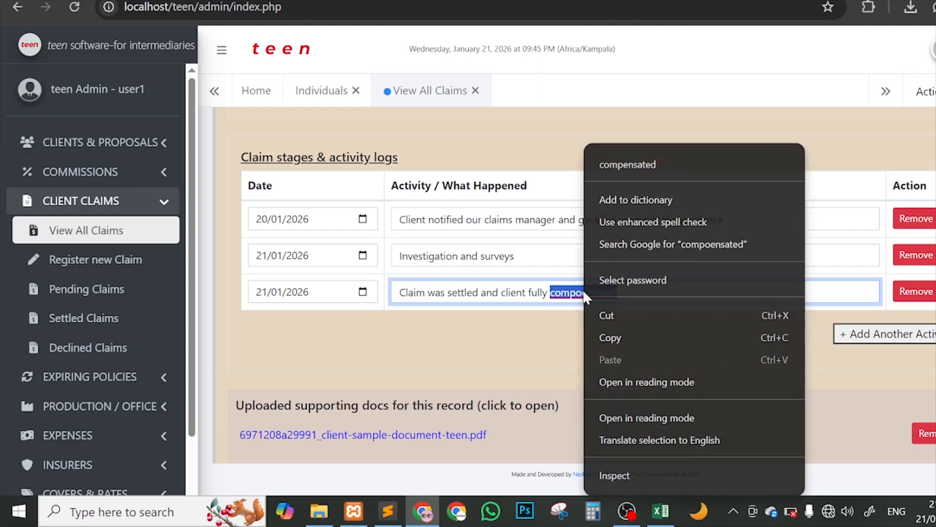
{"action": "left_click", "coordinate": [623, 169]}
{"action": "scroll", "coordinate": [616, 198], "scroll_direction": "down", "scroll_amount": 1}
{"action": "scroll", "coordinate": [616, 197], "scroll_direction": "down", "scroll_amount": 2}
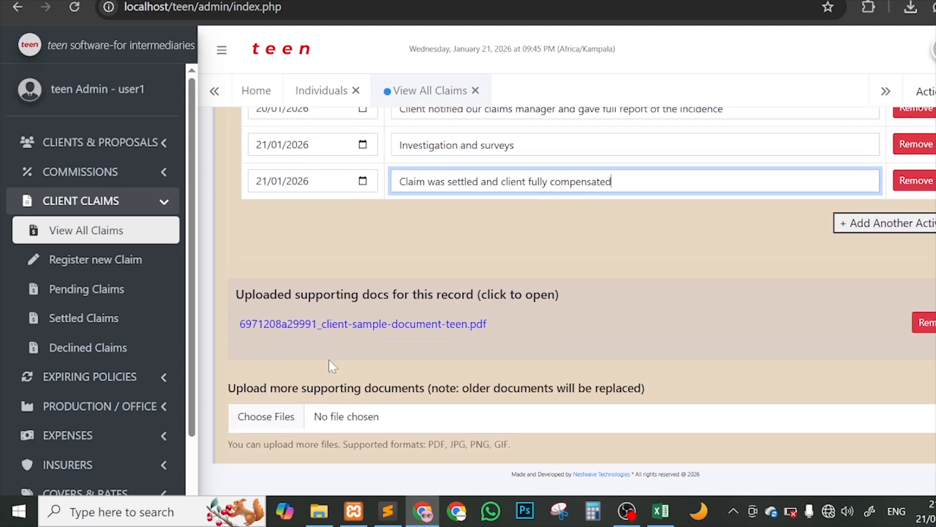
{"action": "scroll", "coordinate": [374, 346], "scroll_direction": "down", "scroll_amount": 1}
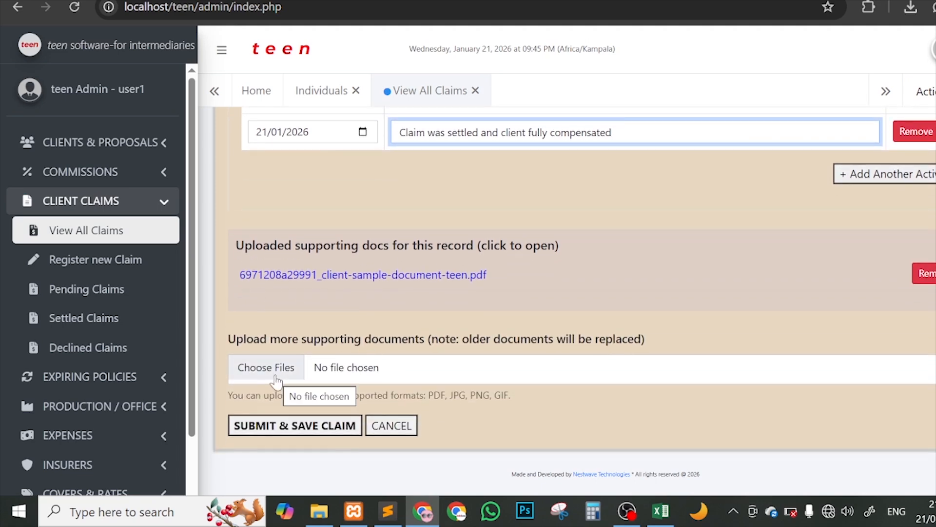
{"action": "scroll", "coordinate": [507, 368], "scroll_direction": "up", "scroll_amount": 1}
{"action": "scroll", "coordinate": [507, 368], "scroll_direction": "up", "scroll_amount": 2}
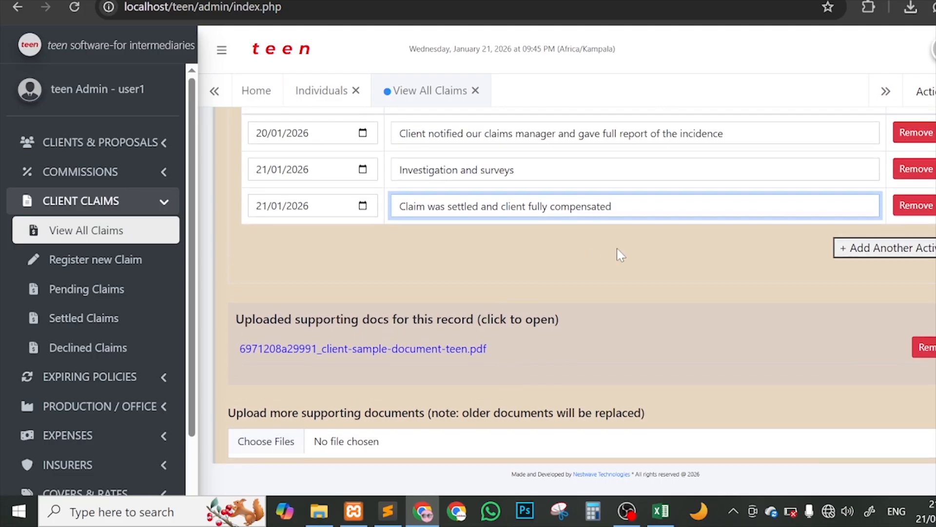
Step: Set the claim status to Paid
{"action": "left_click_drag", "start_coordinate": [612, 211], "coordinate": [381, 217]}
{"action": "scroll", "coordinate": [381, 217], "scroll_direction": "up", "scroll_amount": 4}
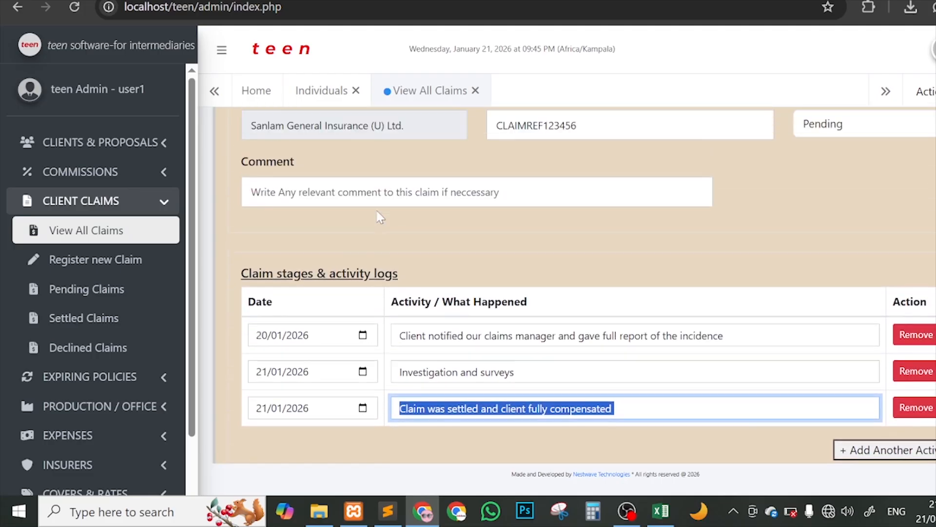
{"action": "scroll", "coordinate": [472, 224], "scroll_direction": "down", "scroll_amount": 6}
{"action": "scroll", "coordinate": [678, 218], "scroll_direction": "up", "scroll_amount": 7}
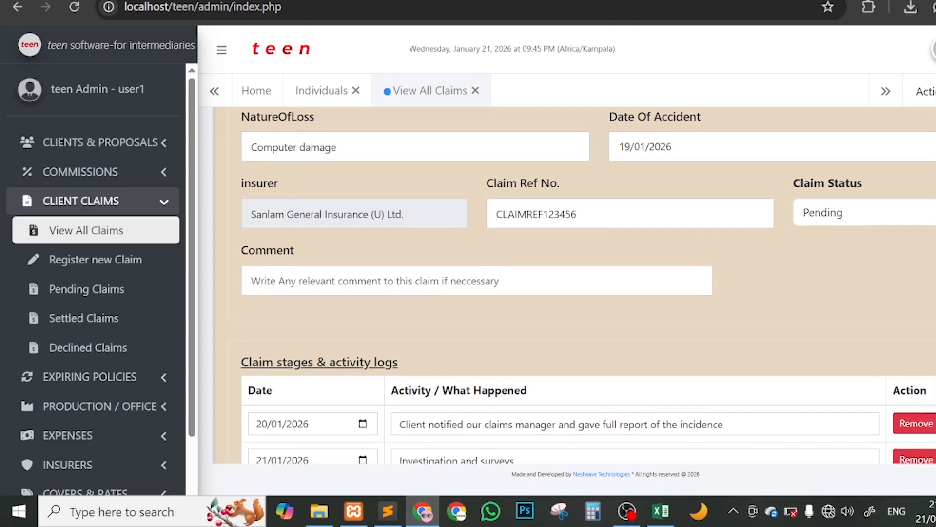
{"action": "scroll", "coordinate": [812, 238], "scroll_direction": "up", "scroll_amount": 3}
{"action": "scroll", "coordinate": [764, 293], "scroll_direction": "down", "scroll_amount": 3}
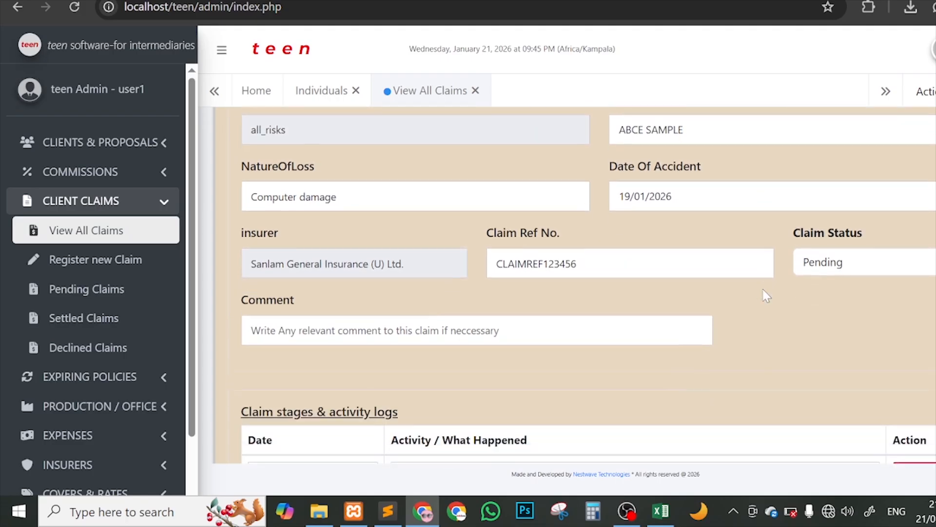
{"action": "left_click", "coordinate": [819, 256]}
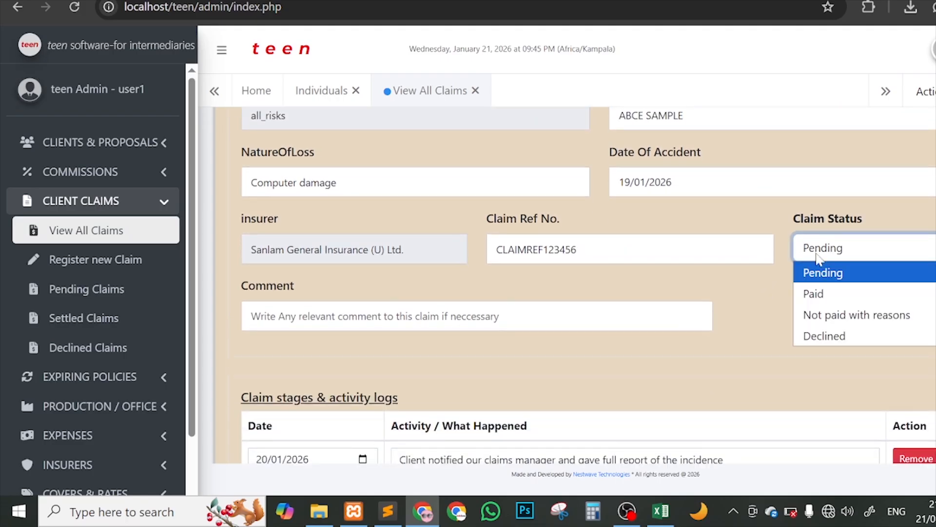
{"action": "left_click", "coordinate": [819, 293]}
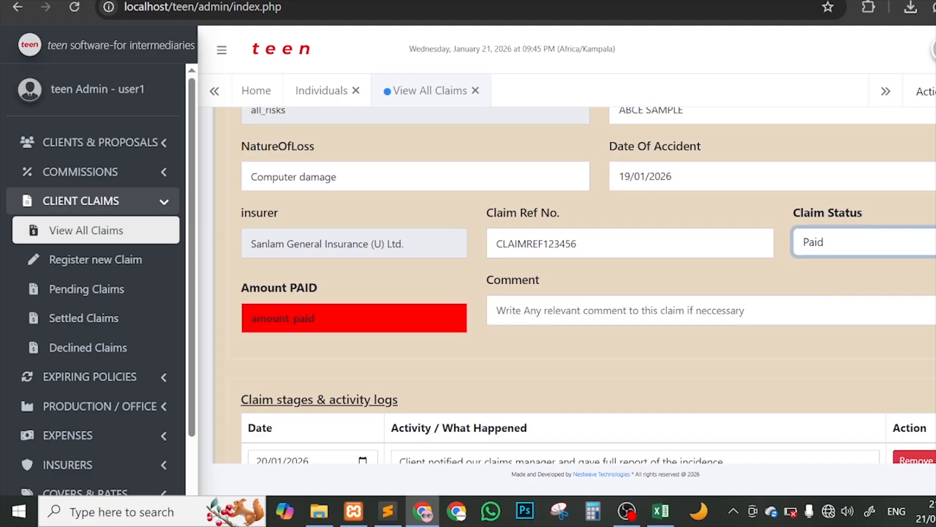
Step: Enter 200000 as the amount paid
{"action": "left_click", "coordinate": [336, 318]}
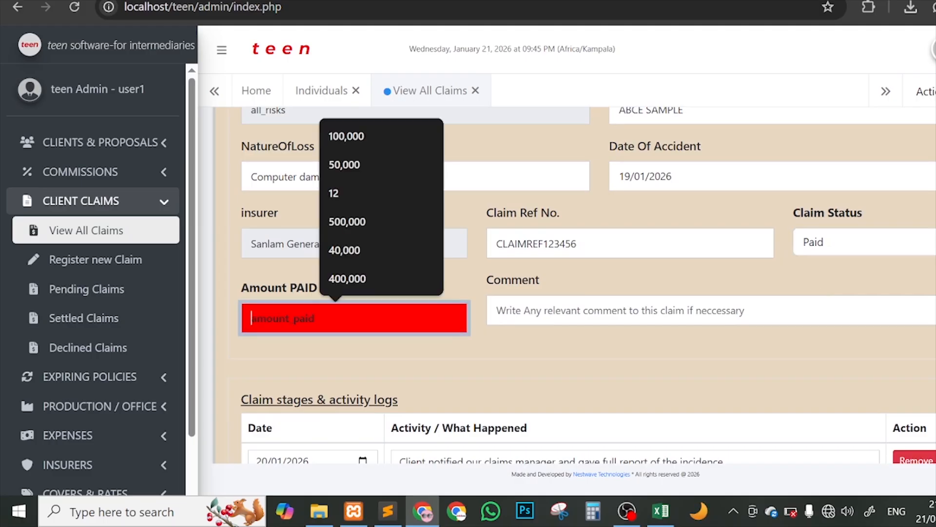
{"action": "type", "text": "200000"}
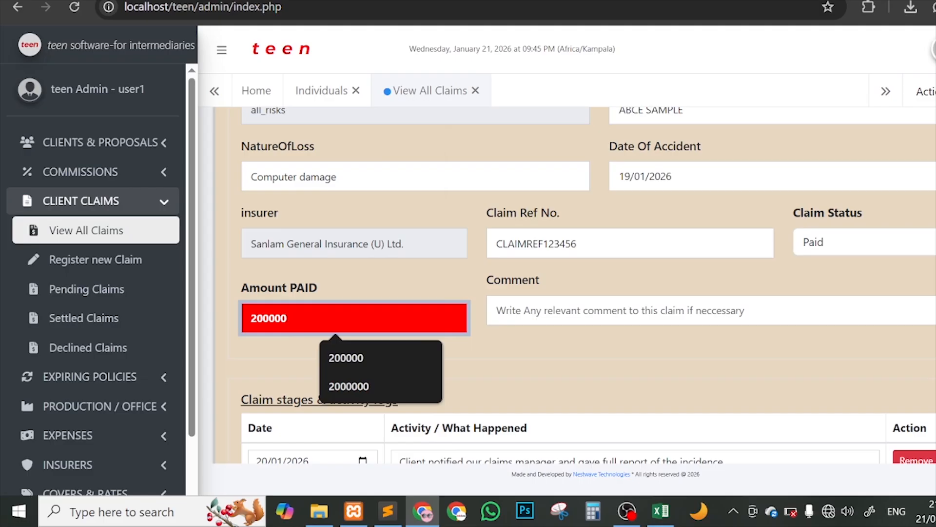
{"action": "key", "text": "Left"}
{"action": "key", "text": "Left"}
{"action": "key", "text": "Left"}
{"action": "type", "text": "f"}
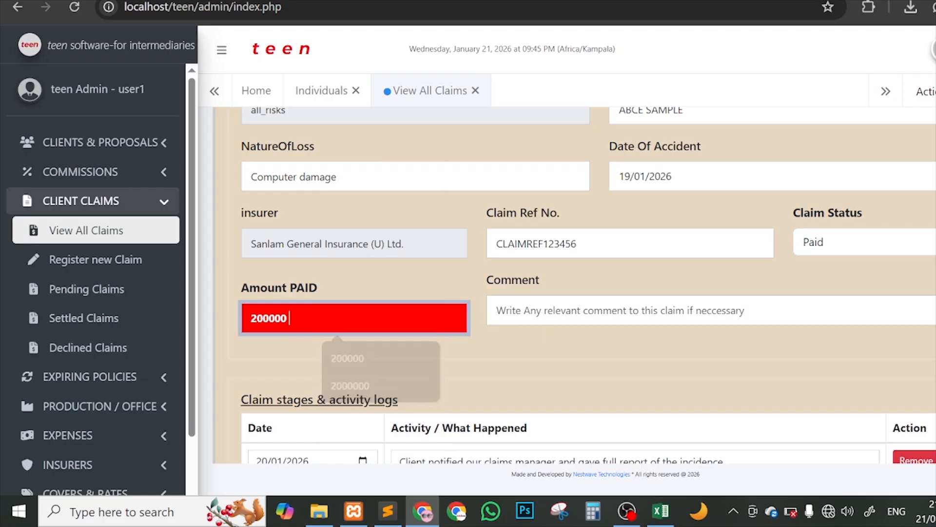
{"action": "key", "text": "BackSpace"}
{"action": "key", "text": "BackSpace"}
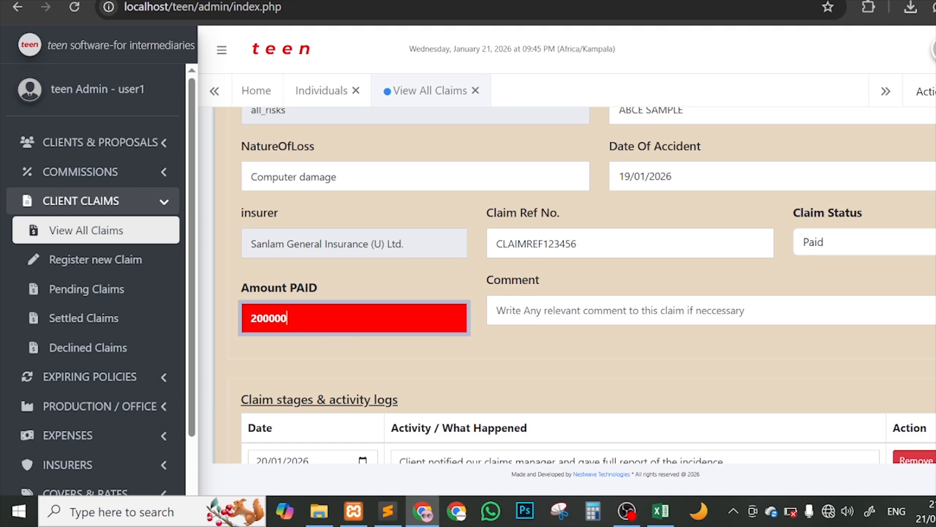
Step: Add the comment 'cleared claim' to the claim
{"action": "left_click", "coordinate": [541, 310]}
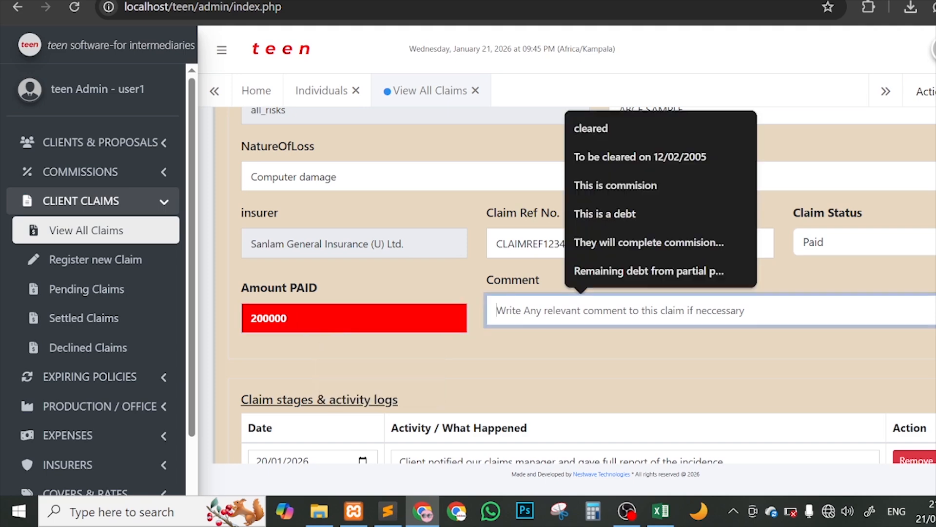
{"action": "type", "text": "cleard"}
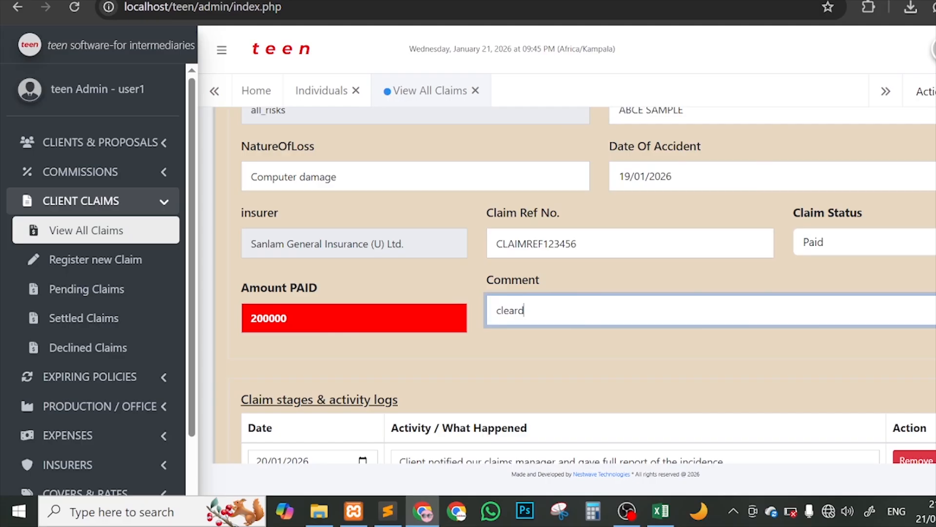
{"action": "key", "text": "BackSpace"}
{"action": "type", "text": "ed claim"}
{"action": "scroll", "coordinate": [588, 290], "scroll_direction": "down", "scroll_amount": 4}
{"action": "scroll", "coordinate": [612, 335], "scroll_direction": "down", "scroll_amount": 4}
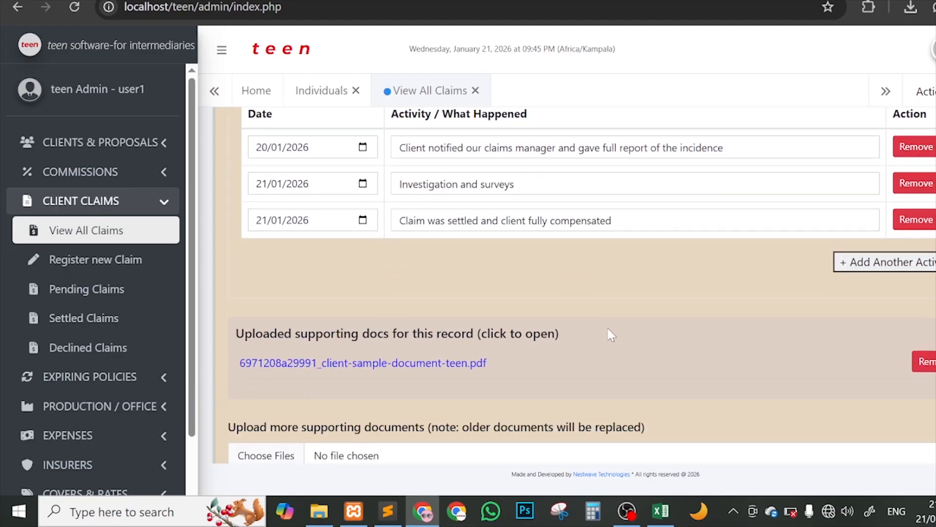
Step: Save the edited claim, acknowledge the confirmation, and view the Register new Claim form
{"action": "left_click", "coordinate": [319, 422]}
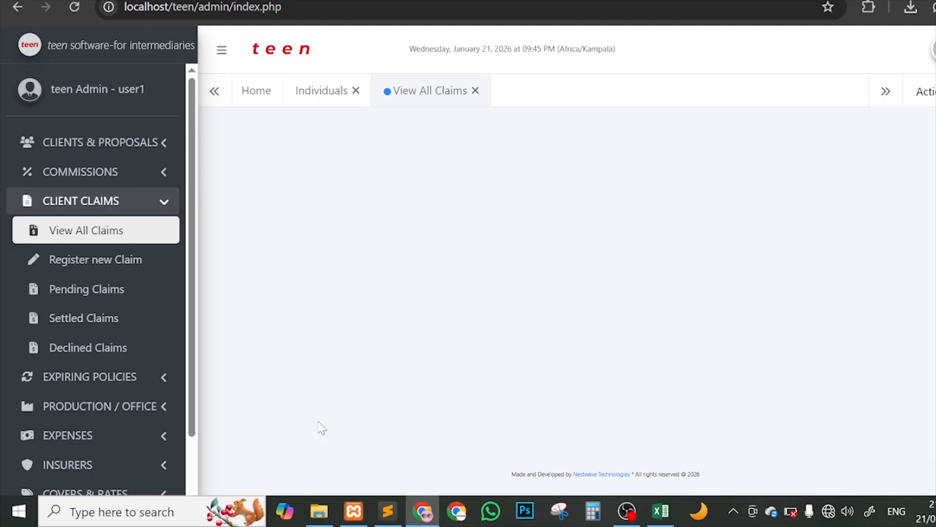
{"action": "left_click", "coordinate": [632, 116]}
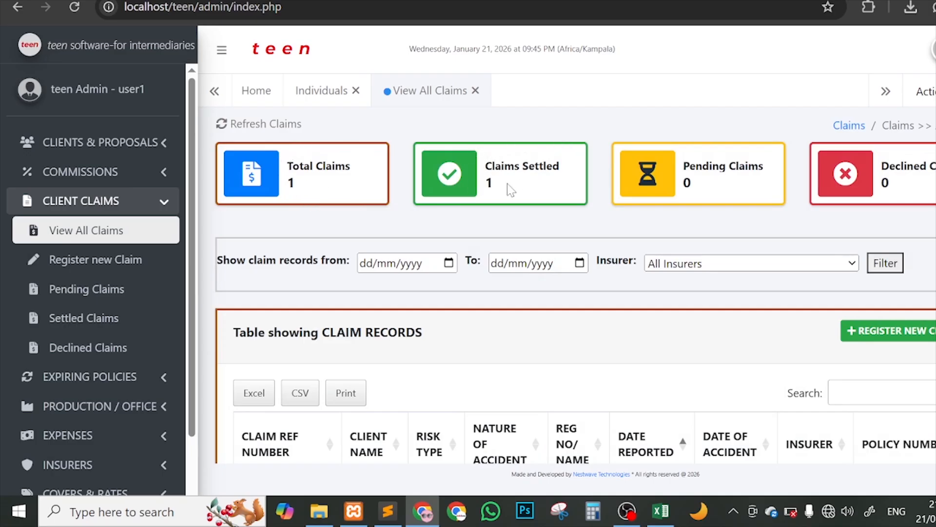
{"action": "left_click", "coordinate": [144, 273]}
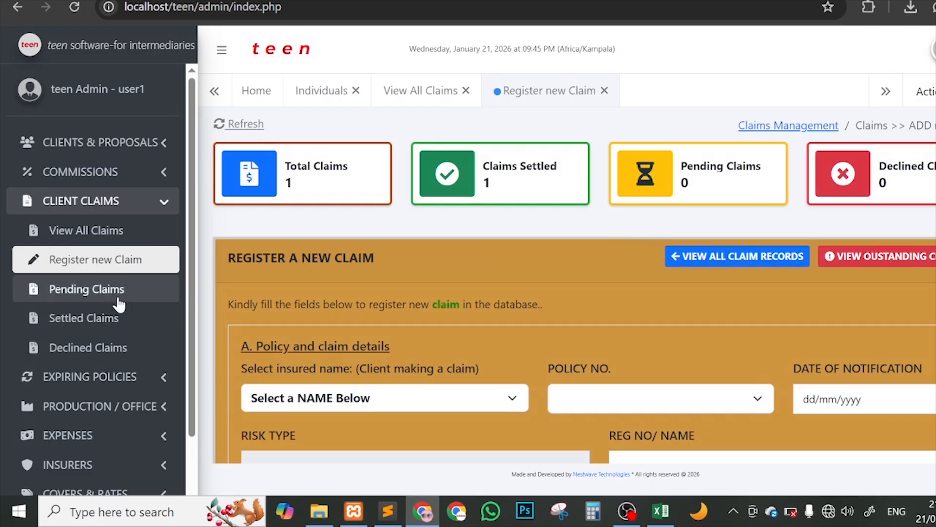
{"action": "scroll", "coordinate": [117, 293], "scroll_direction": "down", "scroll_amount": 1}
Step: Browse the Pending, Settled and Declined claim lists, then reload to the Home dashboard
{"action": "left_click", "coordinate": [139, 257]}
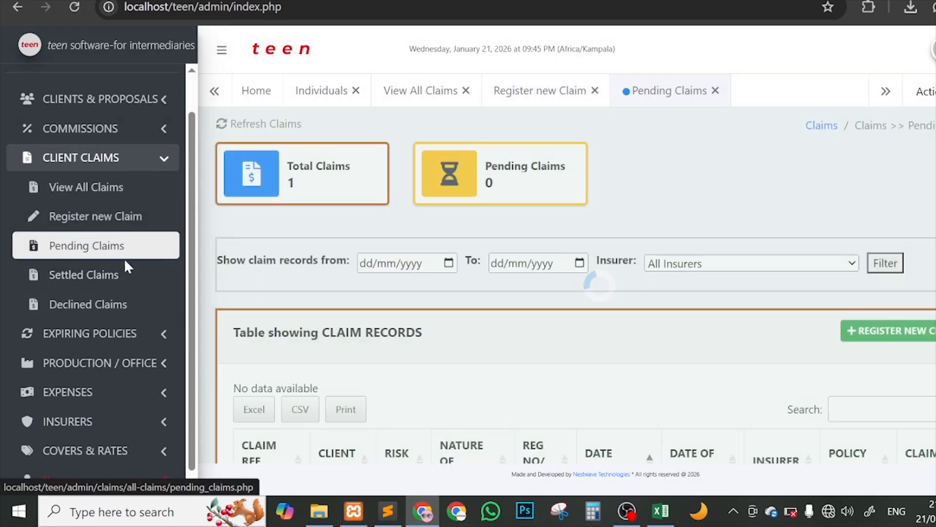
{"action": "left_click", "coordinate": [117, 274]}
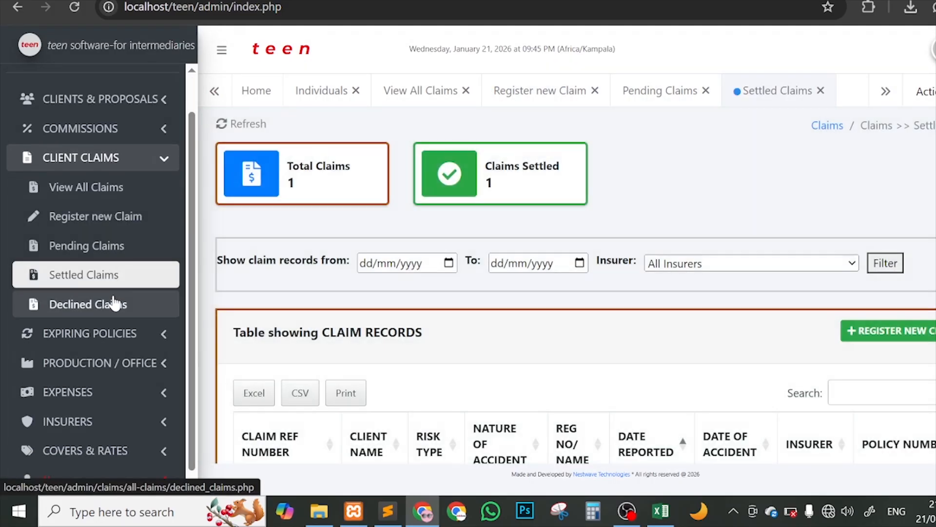
{"action": "left_click", "coordinate": [115, 304]}
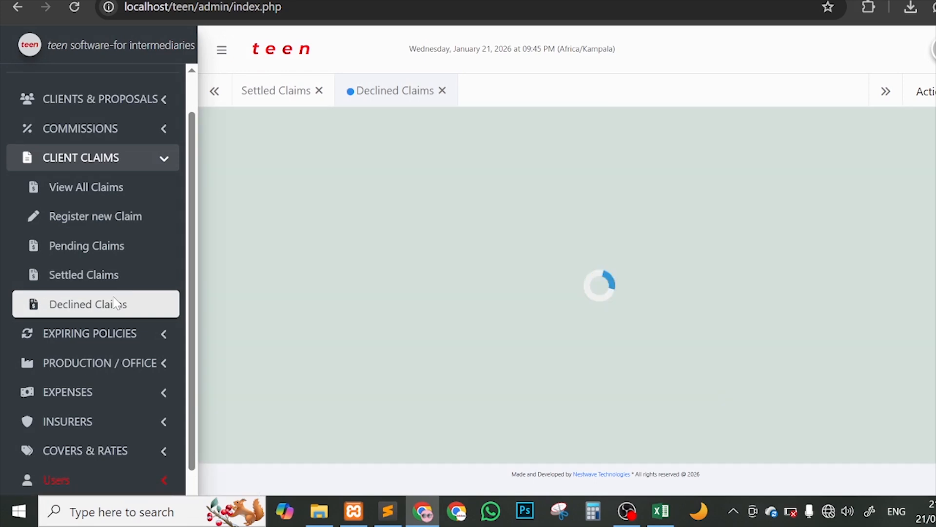
{"action": "scroll", "coordinate": [233, 305], "scroll_direction": "down", "scroll_amount": 2}
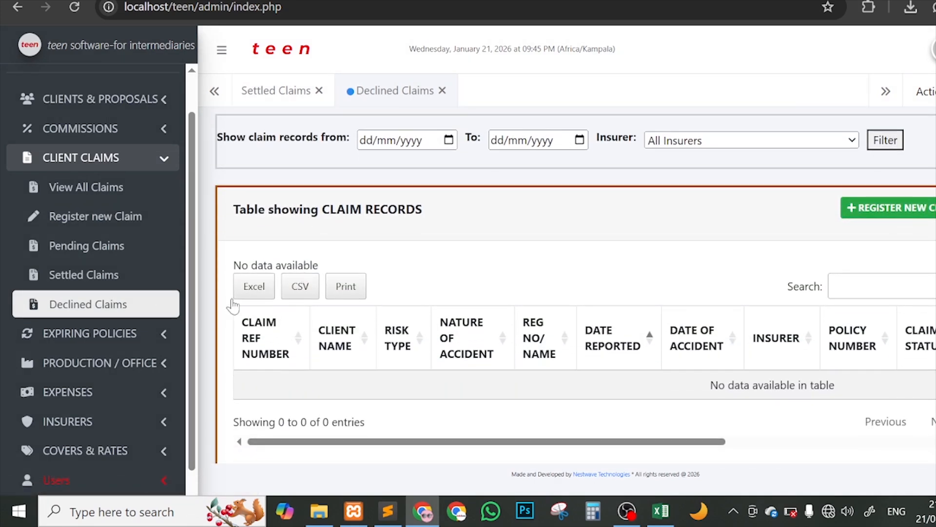
{"action": "scroll", "coordinate": [147, 280], "scroll_direction": "up", "scroll_amount": 1}
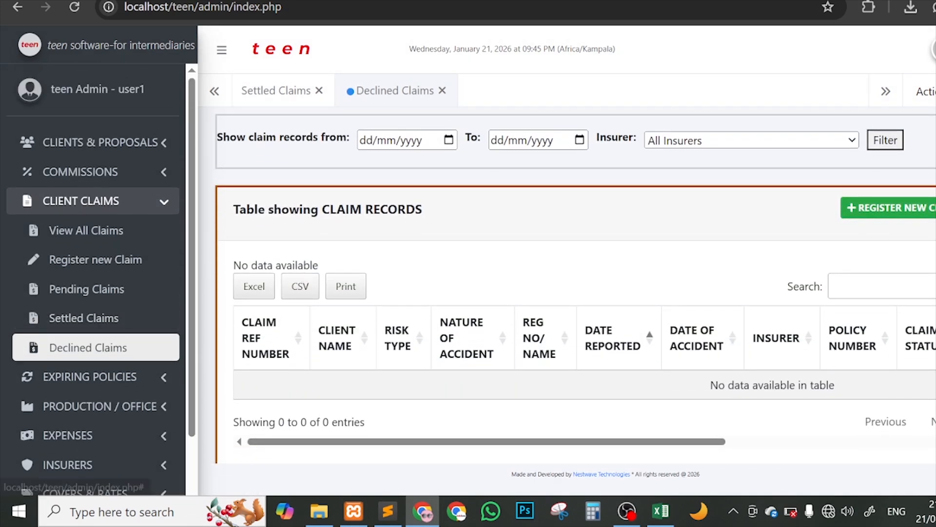
{"action": "left_click", "coordinate": [74, 7]}
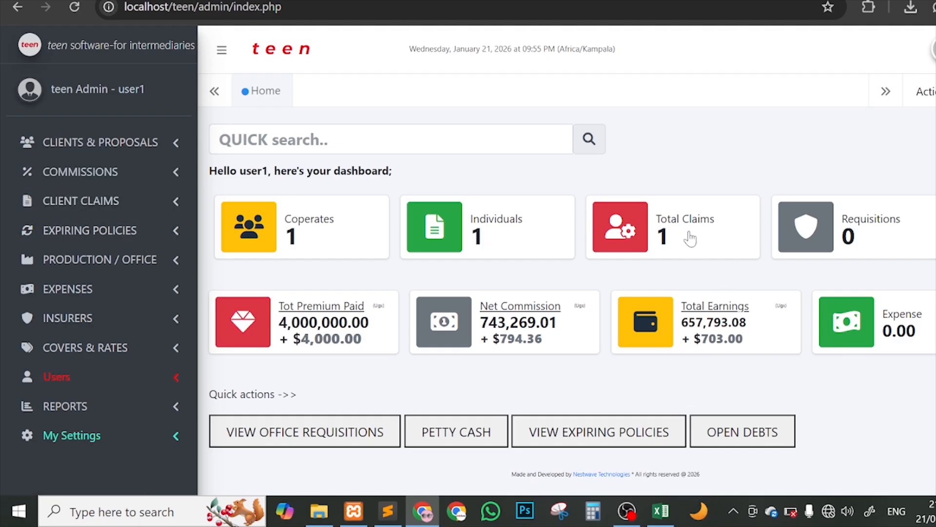
{"action": "left_click", "coordinate": [669, 217]}
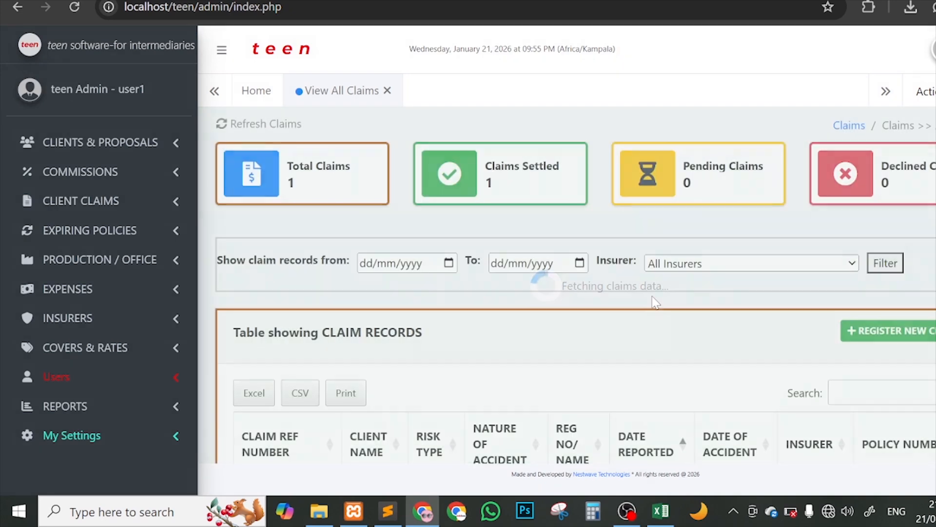
{"action": "scroll", "coordinate": [616, 283], "scroll_direction": "down", "scroll_amount": 2}
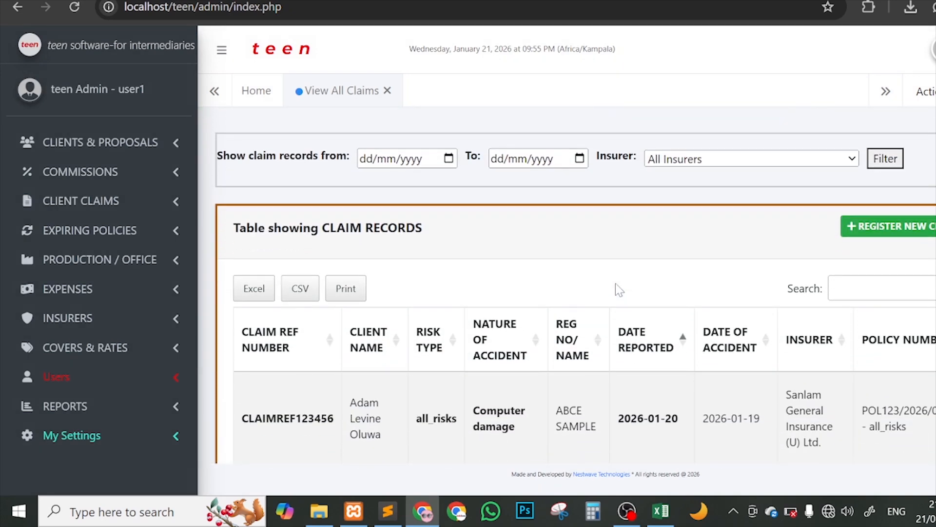
{"action": "scroll", "coordinate": [612, 282], "scroll_direction": "up", "scroll_amount": 2}
{"action": "scroll", "coordinate": [607, 277], "scroll_direction": "down", "scroll_amount": 1}
{"action": "scroll", "coordinate": [592, 268], "scroll_direction": "down", "scroll_amount": 2}
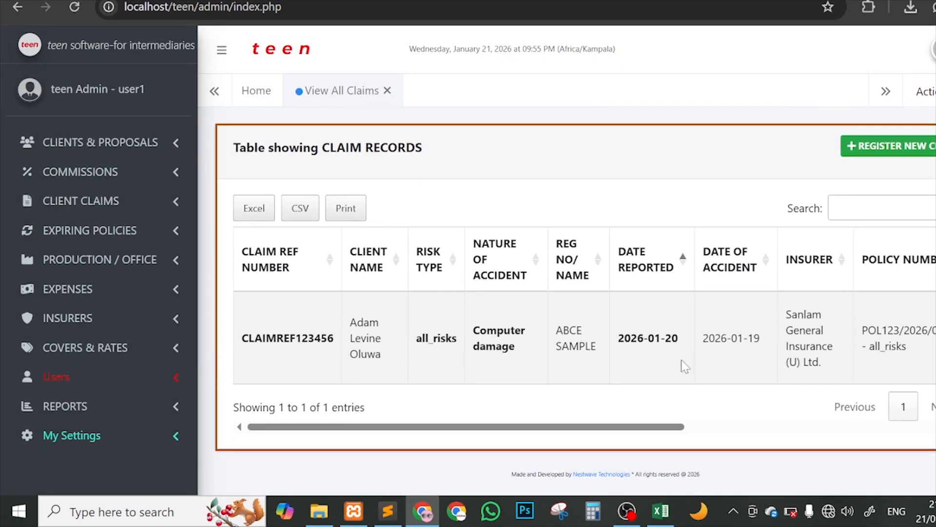
{"action": "scroll", "coordinate": [681, 359], "scroll_direction": "right", "scroll_amount": 5}
{"action": "scroll", "coordinate": [829, 293], "scroll_direction": "left", "scroll_amount": 5}
{"action": "scroll", "coordinate": [358, 229], "scroll_direction": "up", "scroll_amount": 3}
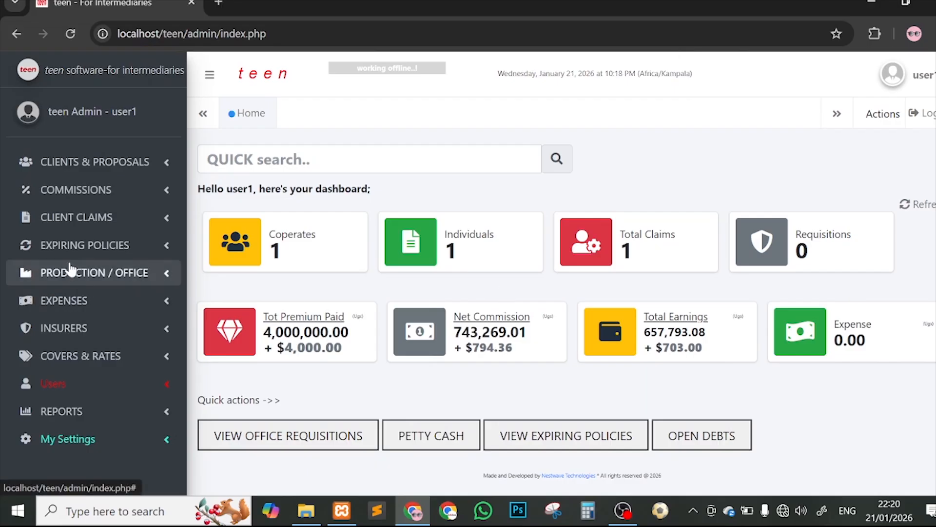
Step: Open the Open Expiring Policies list from the sidebar
{"action": "left_click", "coordinate": [54, 253]}
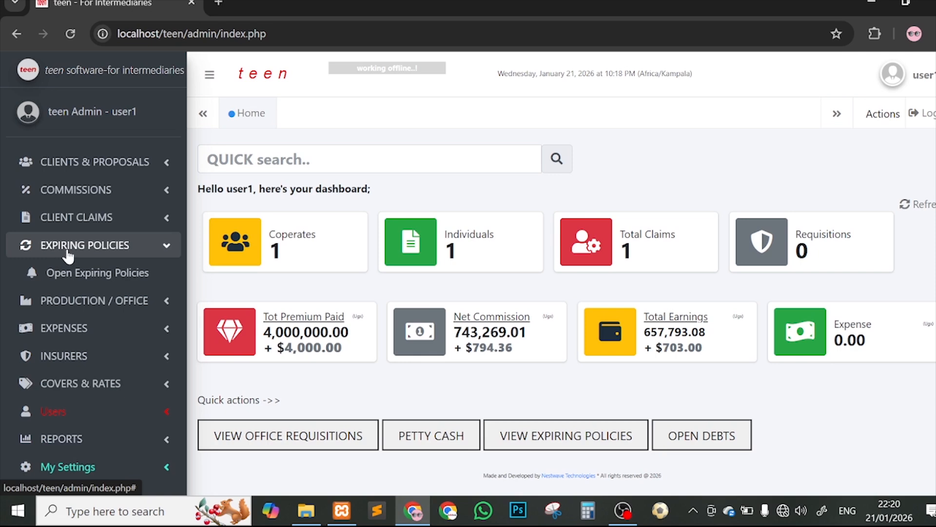
{"action": "left_click", "coordinate": [67, 254]}
{"action": "left_click", "coordinate": [67, 253]}
{"action": "left_click", "coordinate": [109, 276]}
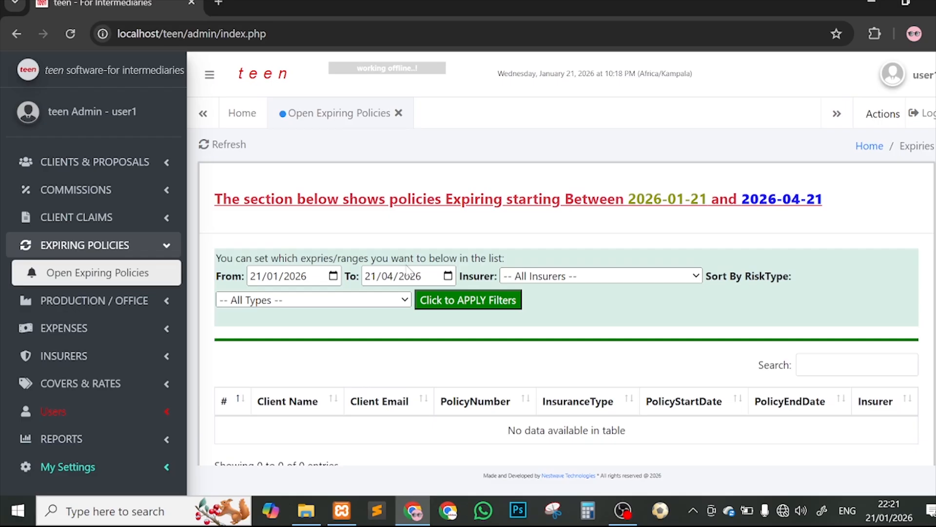
Step: Filter expiring policies from 21/03/2026 to 30/10/2026, then close the list and reload home
{"action": "left_click", "coordinate": [333, 276]}
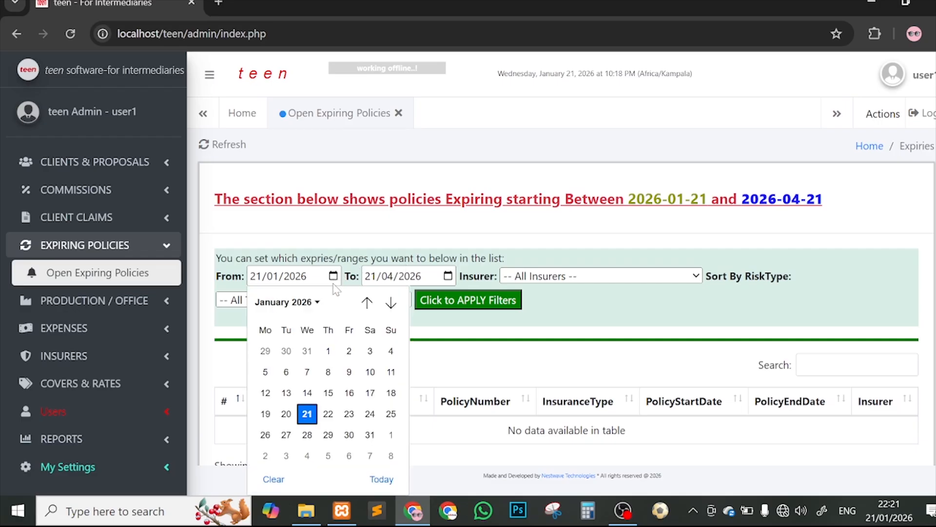
{"action": "left_click", "coordinate": [393, 302]}
{"action": "left_click", "coordinate": [391, 302]}
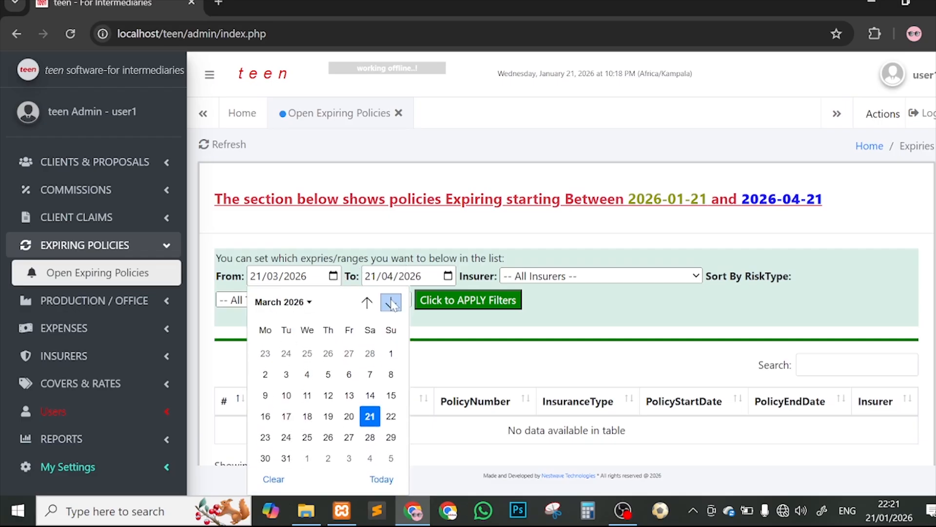
{"action": "left_click", "coordinate": [370, 413]}
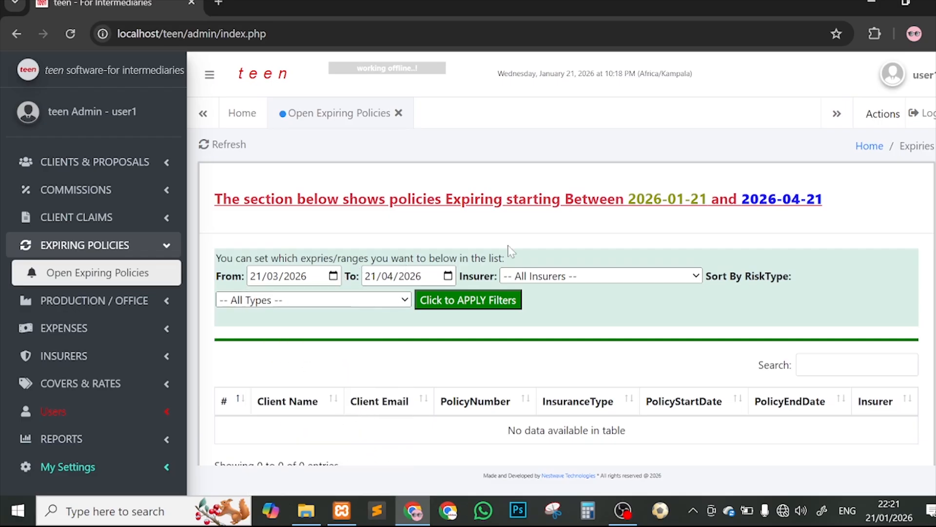
{"action": "left_click", "coordinate": [448, 276]}
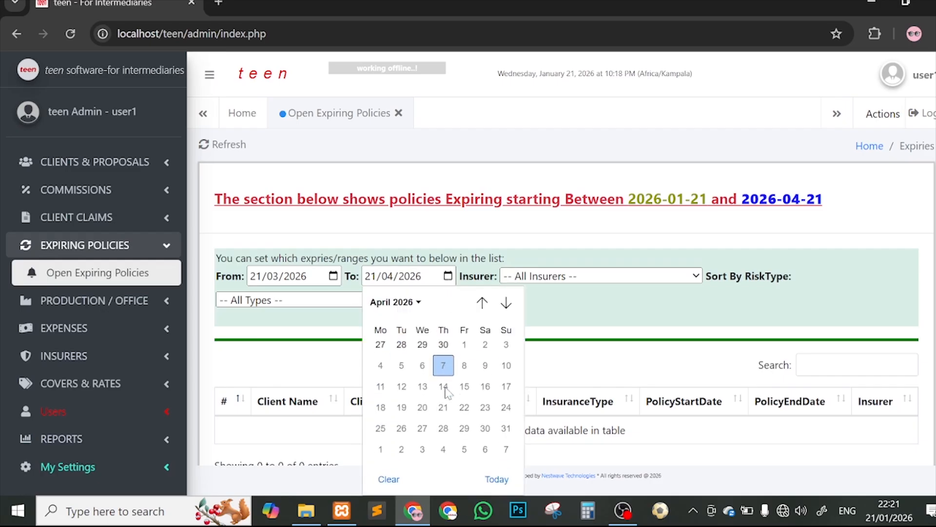
{"action": "left_click", "coordinate": [505, 301]}
{"action": "left_click", "coordinate": [506, 303]}
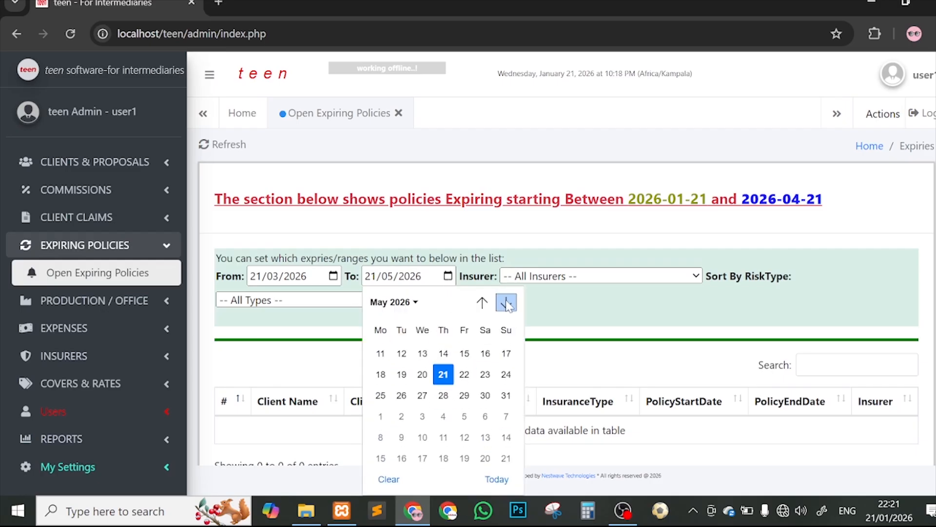
{"action": "left_click", "coordinate": [506, 303]}
{"action": "left_click", "coordinate": [506, 302]}
{"action": "left_click", "coordinate": [506, 302]}
{"action": "left_click", "coordinate": [506, 303]}
{"action": "left_click", "coordinate": [506, 303]}
{"action": "left_click", "coordinate": [506, 302]}
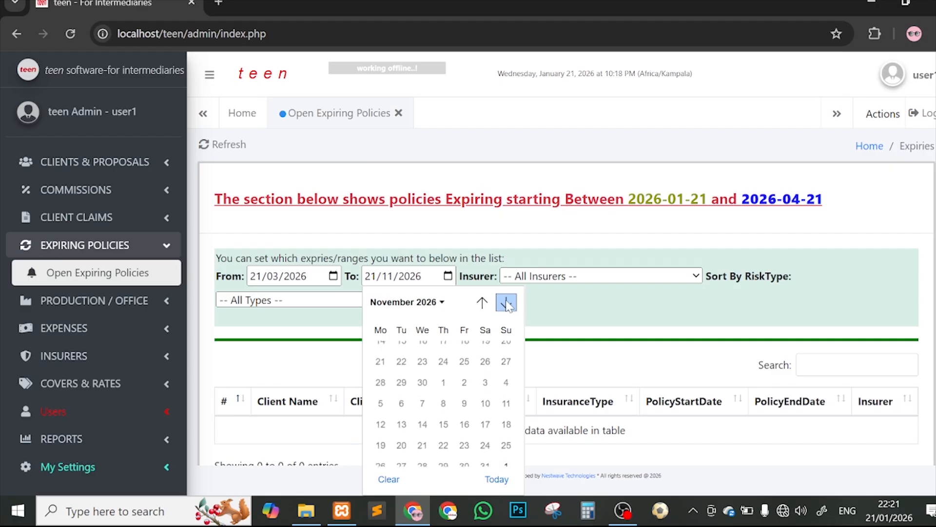
{"action": "left_click", "coordinate": [468, 355]}
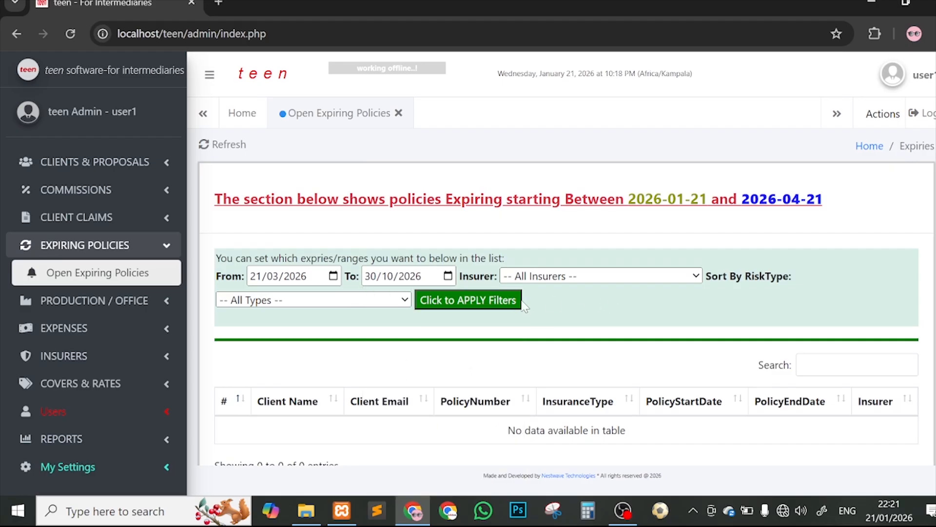
{"action": "left_click", "coordinate": [471, 303]}
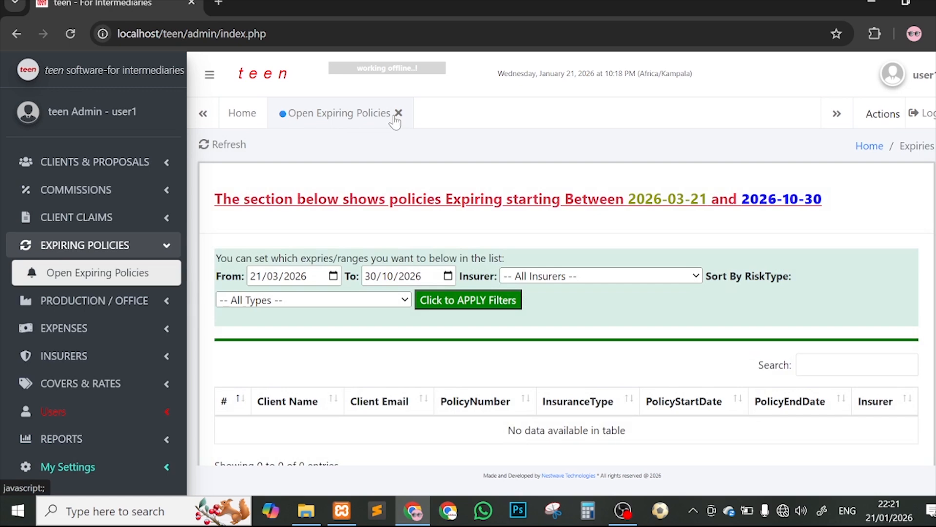
{"action": "left_click", "coordinate": [399, 113]}
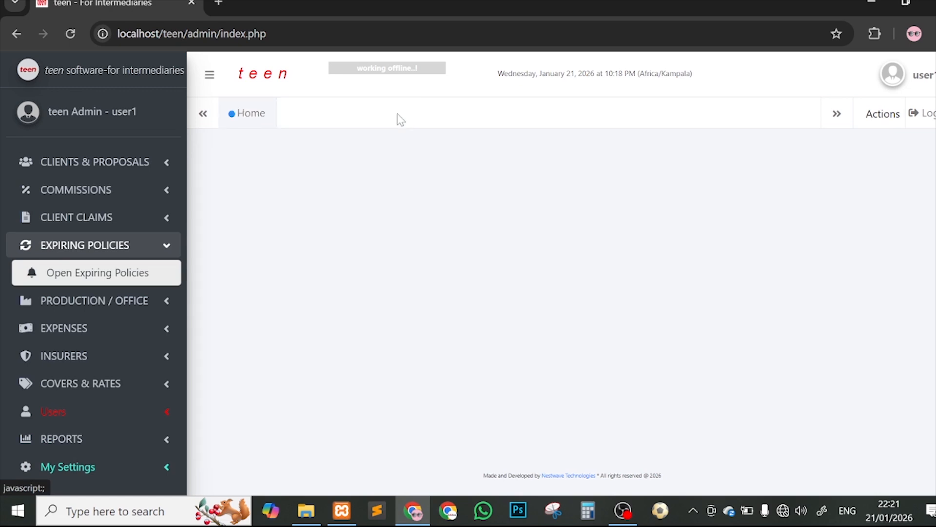
{"action": "left_click", "coordinate": [70, 33]}
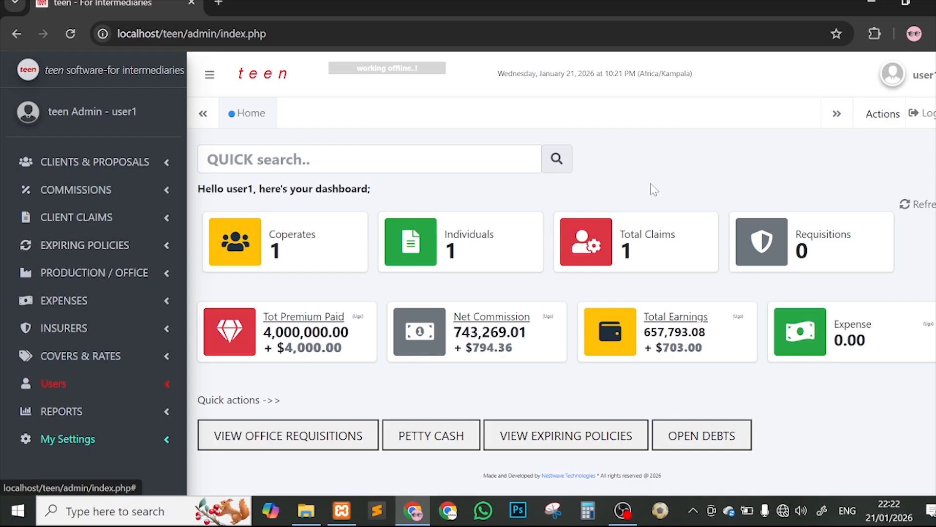
Step: Use VIEW EXPIRING POLICIES on the dashboard to list policies expiring 2026-01-21 to 2026-04-21
{"action": "left_click", "coordinate": [69, 255]}
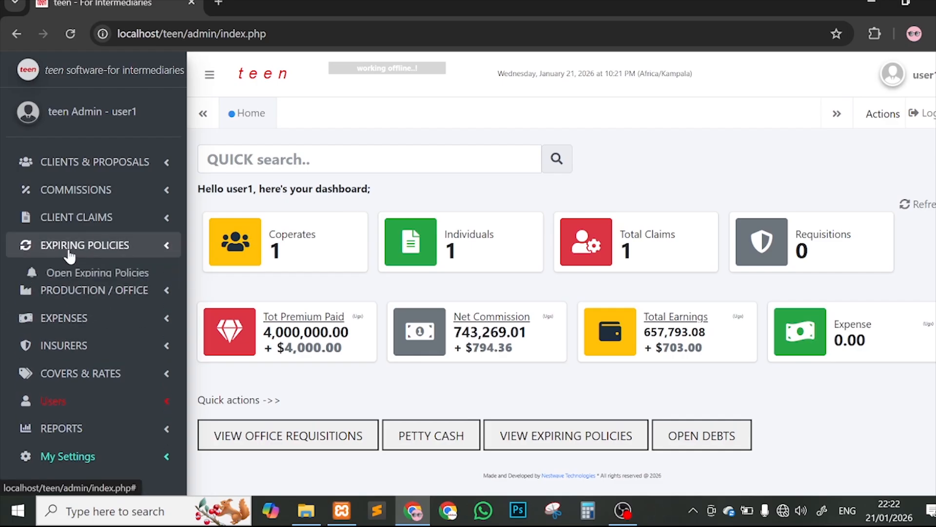
{"action": "left_click", "coordinate": [70, 254]}
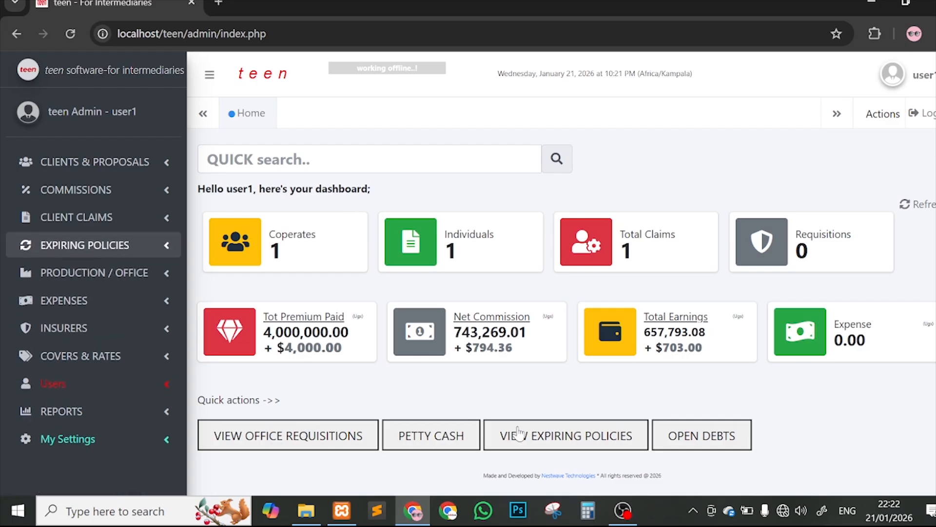
{"action": "left_click", "coordinate": [548, 436]}
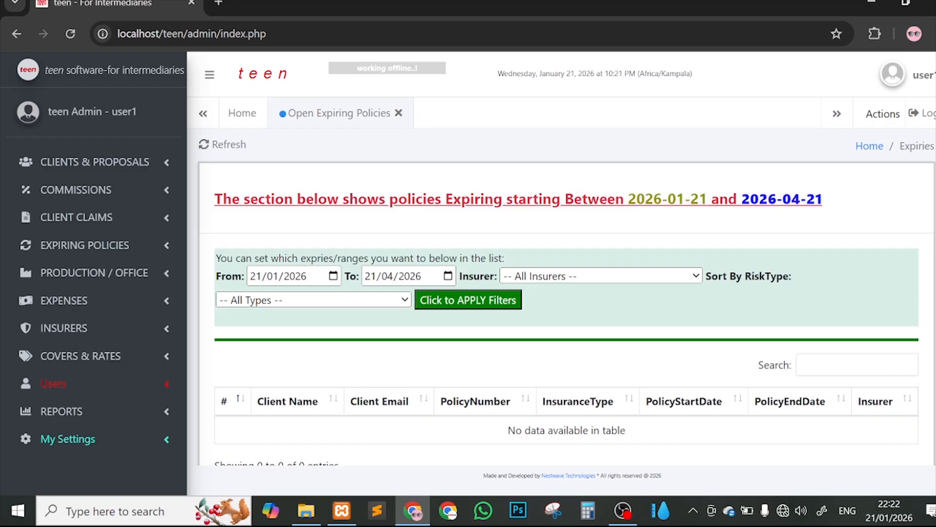
{"action": "left_click_drag", "start_coordinate": [628, 198], "coordinate": [677, 199]}
{"action": "left_click", "coordinate": [726, 223]}
{"action": "left_click_drag", "start_coordinate": [629, 199], "coordinate": [685, 199]}
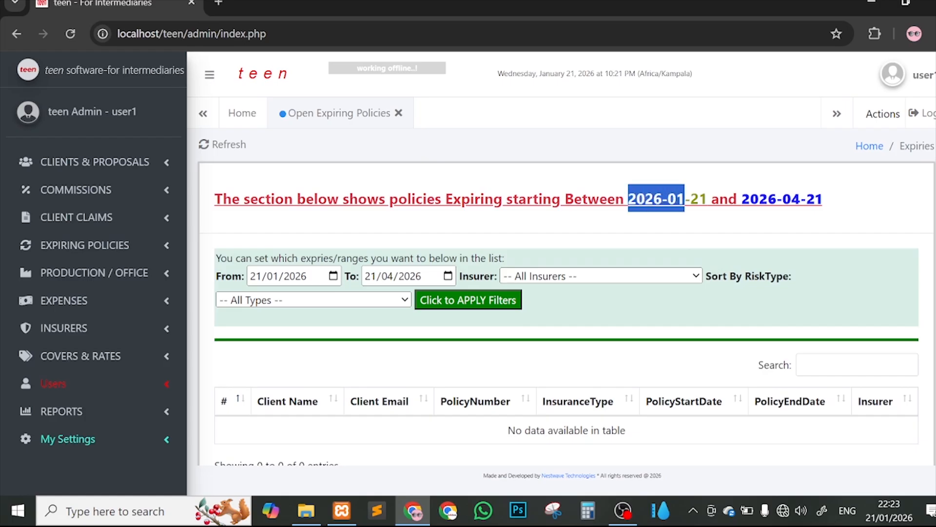
{"action": "left_click", "coordinate": [704, 213]}
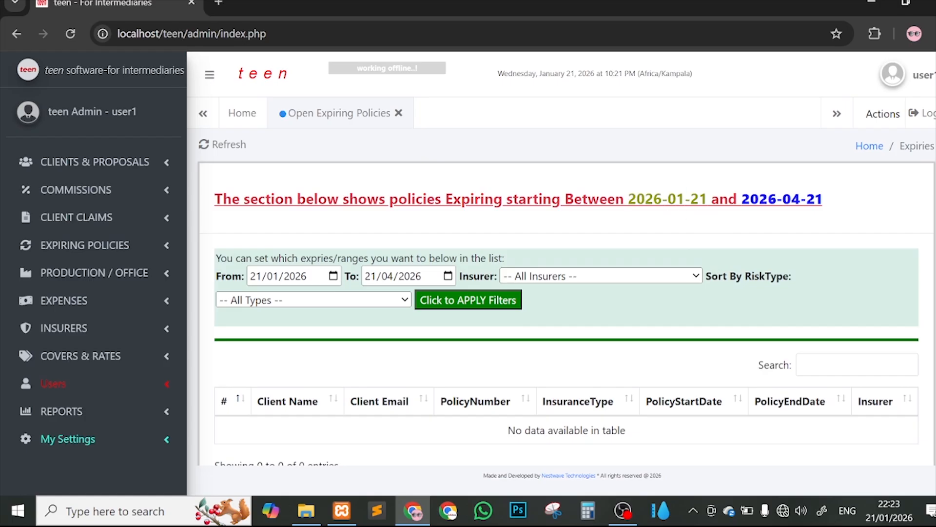
{"action": "left_click_drag", "start_coordinate": [628, 199], "coordinate": [854, 204]}
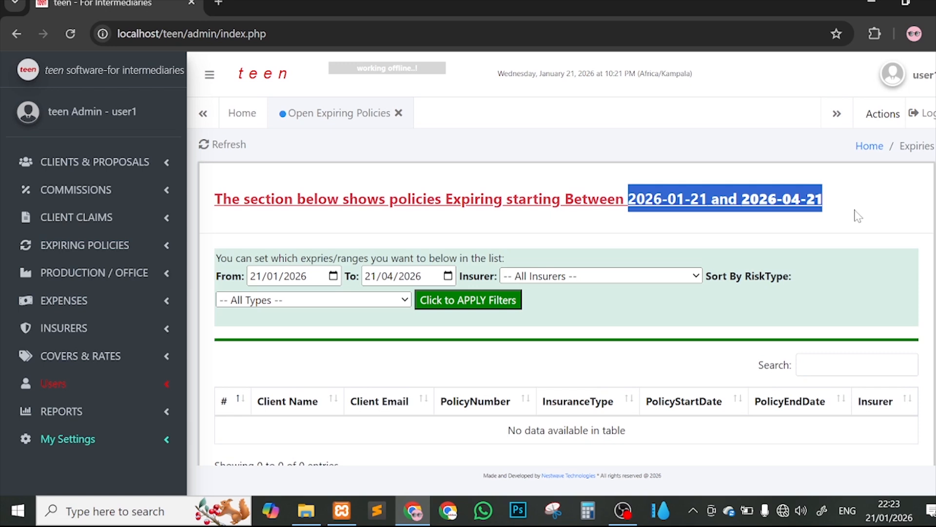
{"action": "left_click", "coordinate": [858, 216]}
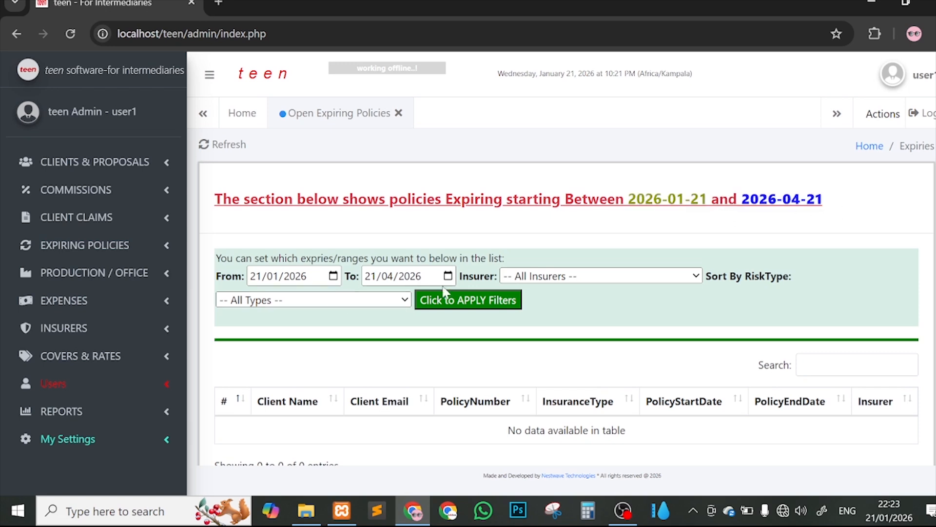
{"action": "left_click", "coordinate": [334, 277]}
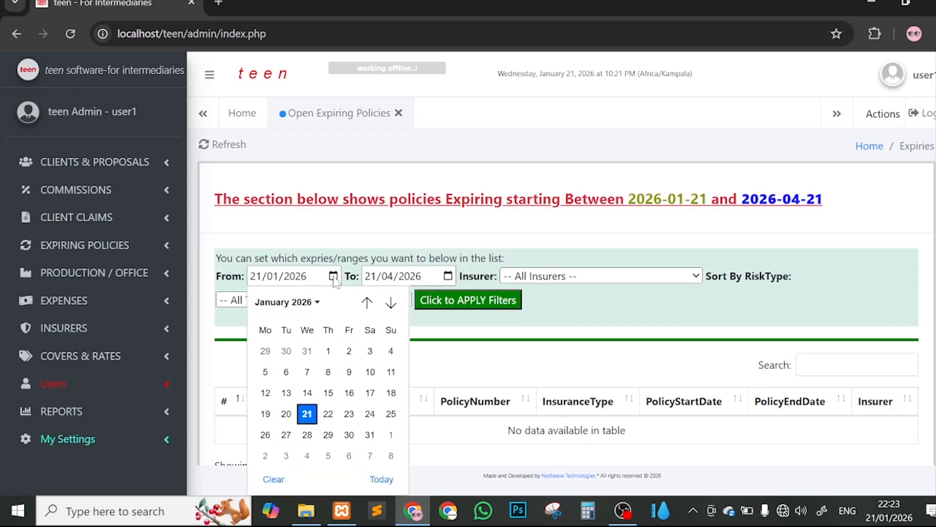
{"action": "left_click", "coordinate": [329, 350]}
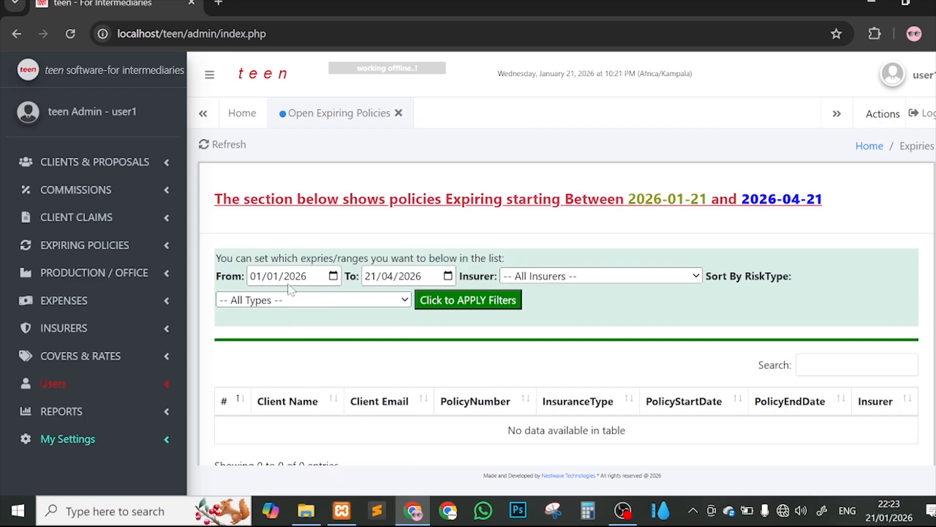
{"action": "left_click", "coordinate": [371, 277]}
{"action": "type", "text": "31"}
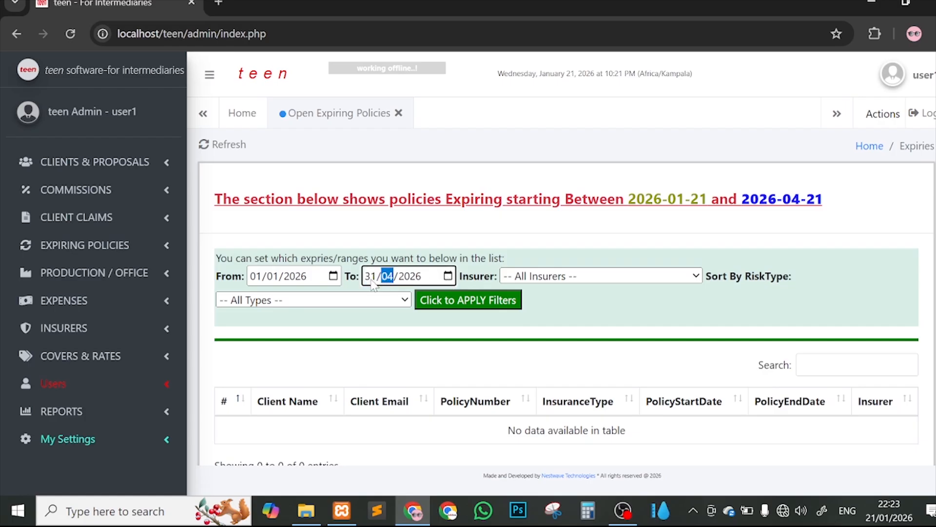
{"action": "left_click", "coordinate": [448, 276]}
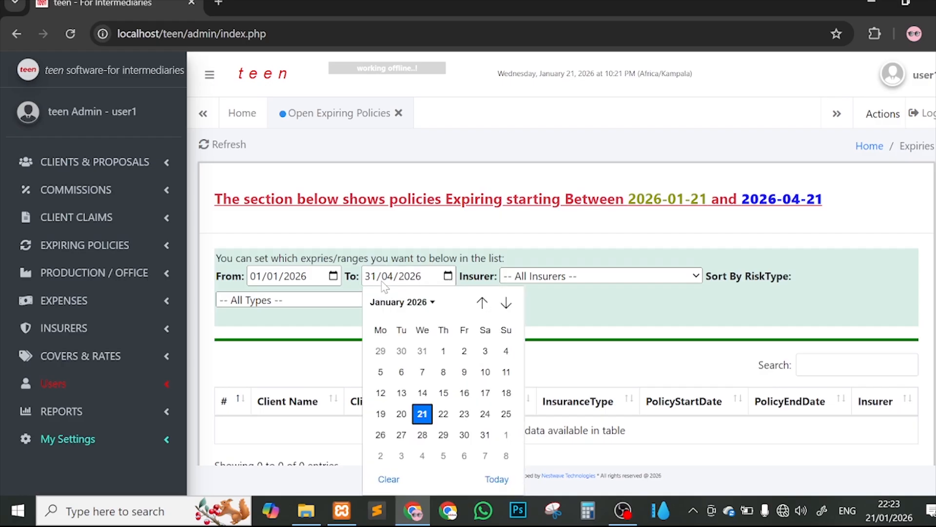
{"action": "left_click", "coordinate": [422, 414]}
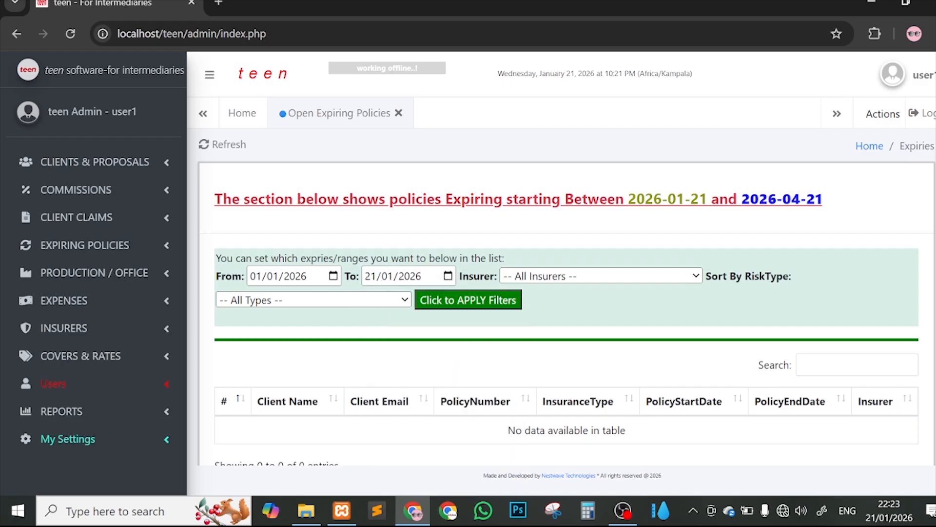
{"action": "left_click", "coordinate": [374, 282]}
{"action": "type", "text": "31/"}
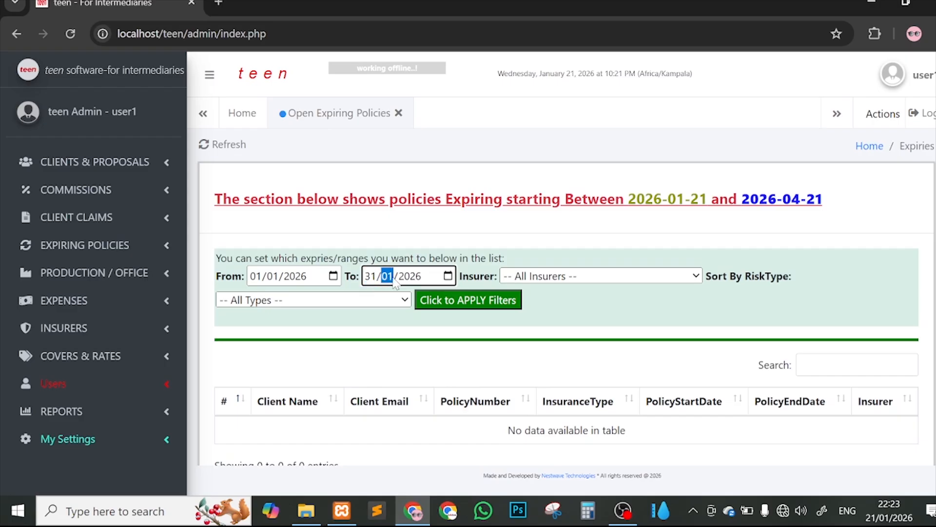
{"action": "type", "text": "12/"}
{"action": "type", "text": "2"}
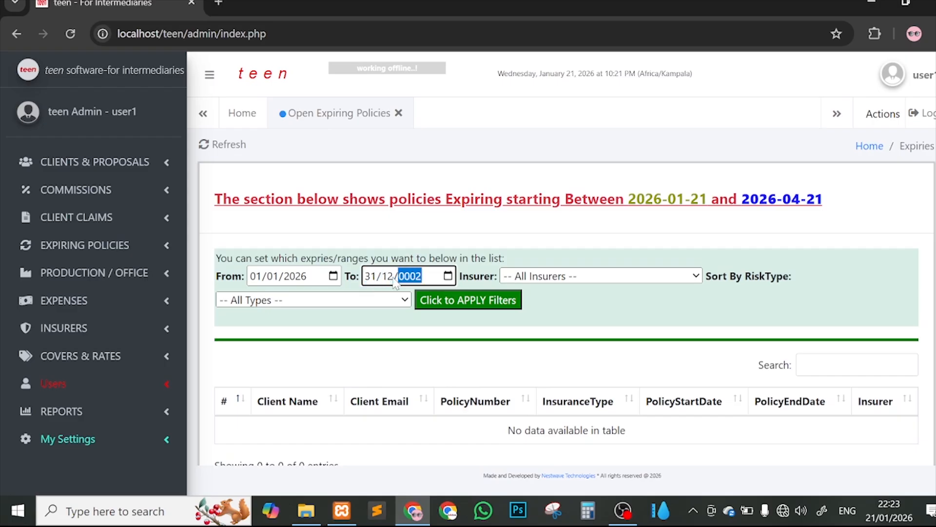
{"action": "type", "text": "026"}
{"action": "left_click", "coordinate": [545, 280]}
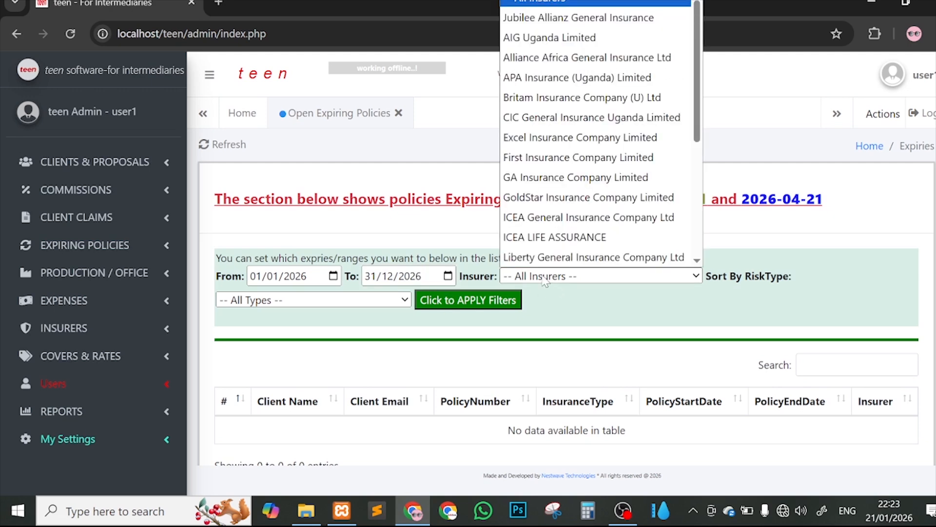
{"action": "scroll", "coordinate": [618, 214], "scroll_direction": "down", "scroll_amount": 1}
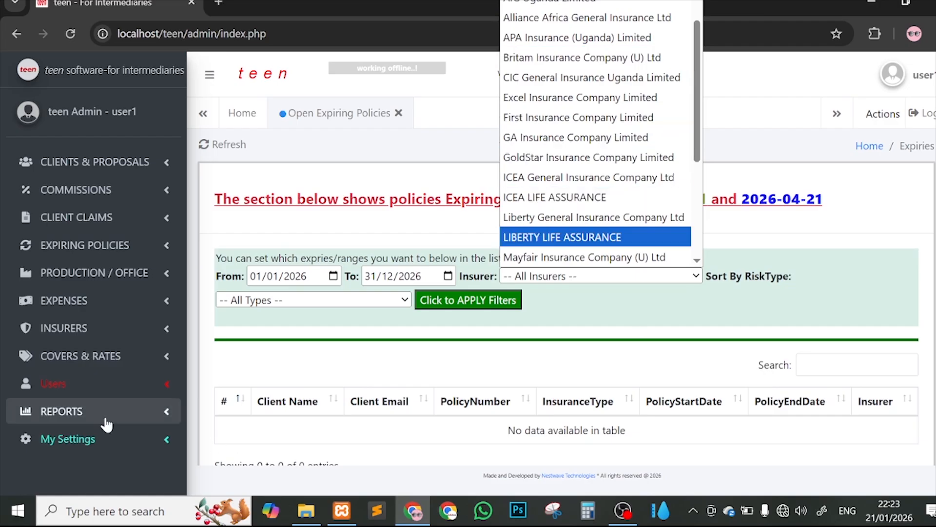
{"action": "left_click", "coordinate": [106, 334]}
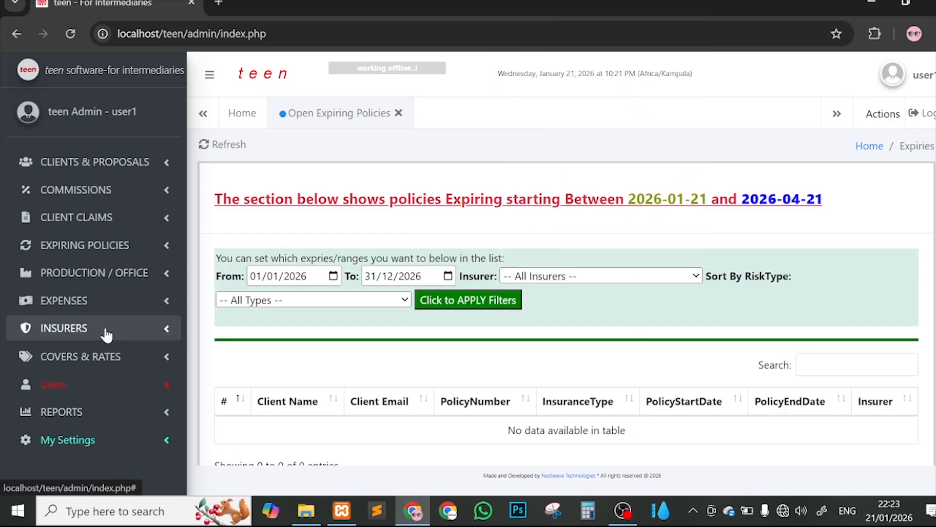
{"action": "left_click", "coordinate": [106, 334]}
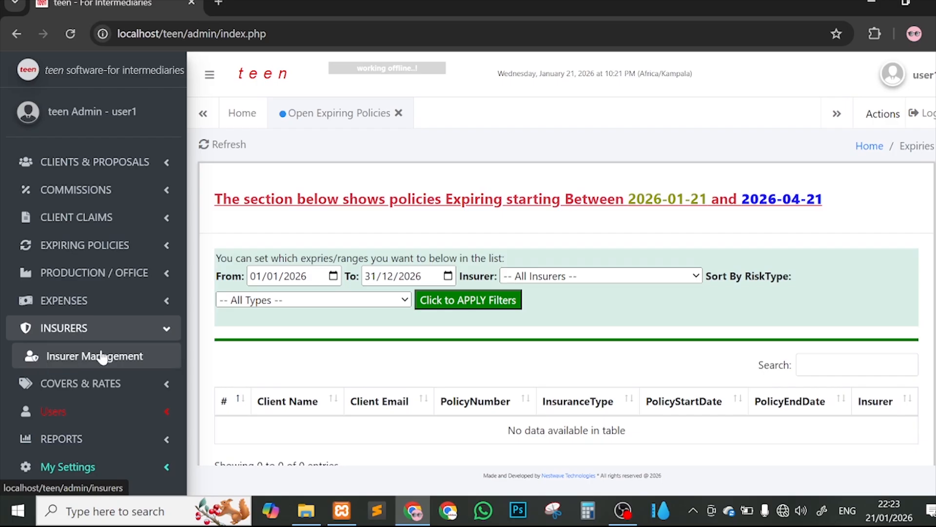
{"action": "left_click", "coordinate": [576, 283]}
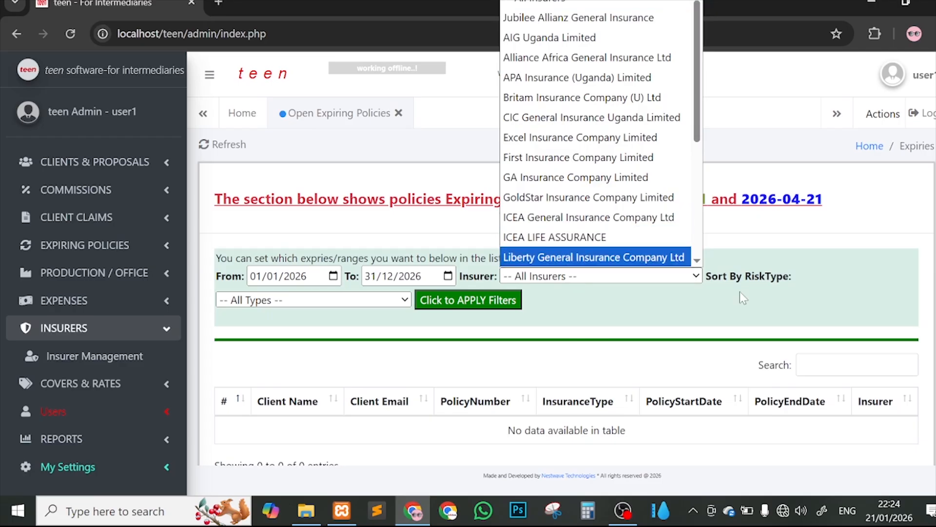
{"action": "left_click", "coordinate": [833, 307]}
{"action": "left_click", "coordinate": [583, 282]}
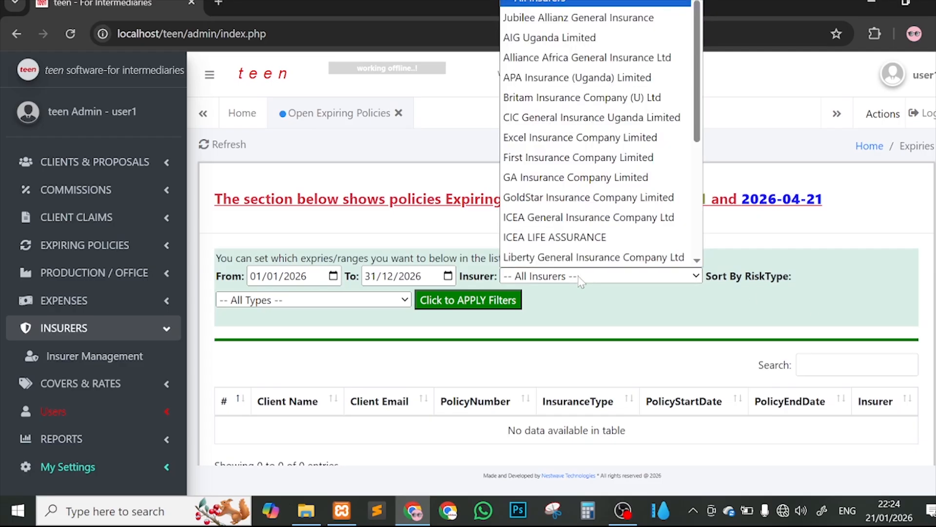
{"action": "left_click", "coordinate": [700, 290]}
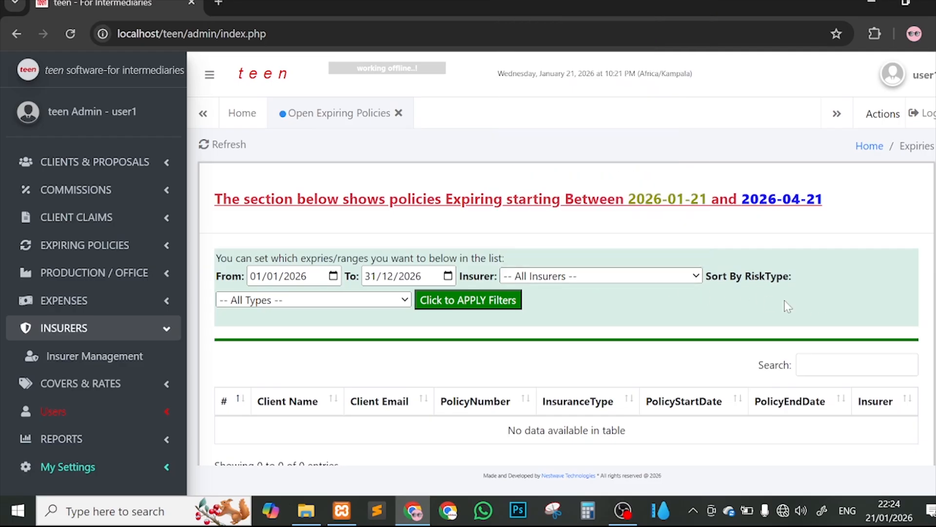
{"action": "left_click", "coordinate": [568, 275]}
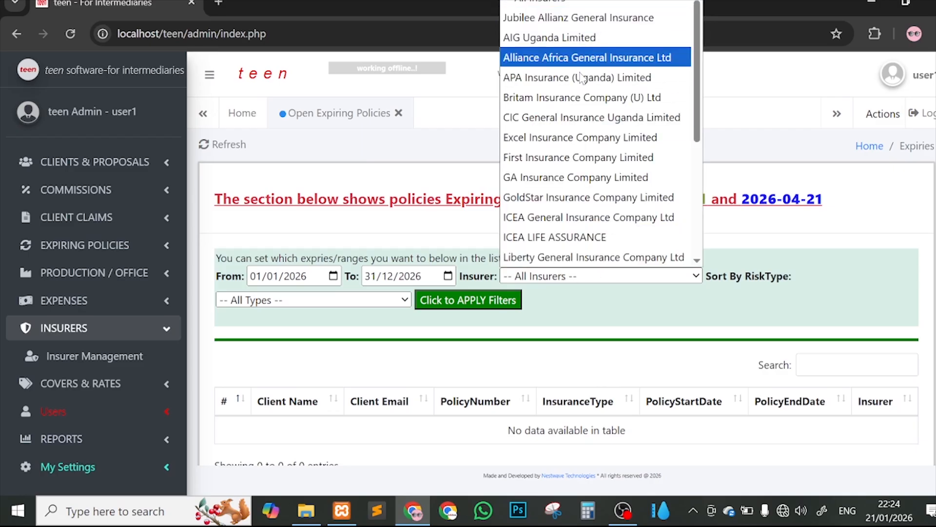
{"action": "scroll", "coordinate": [634, 255], "scroll_direction": "down", "scroll_amount": 2}
{"action": "left_click", "coordinate": [690, 310]}
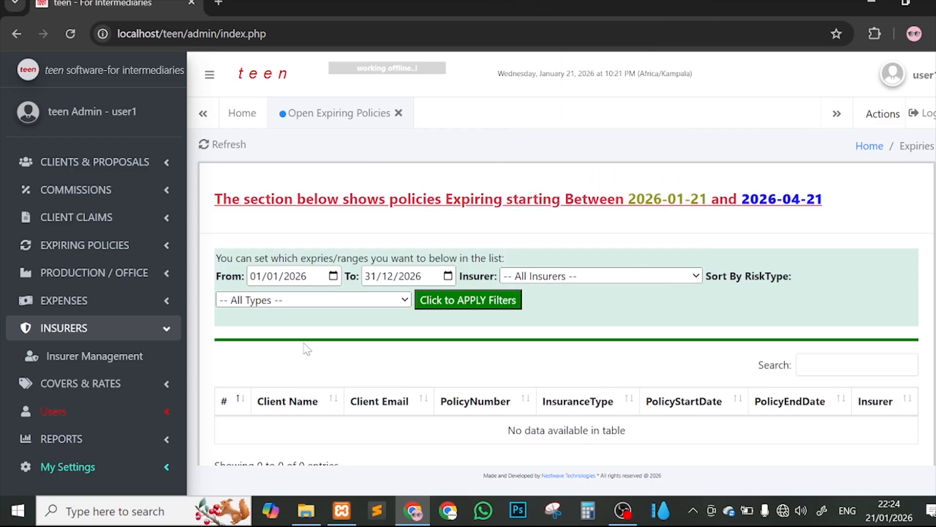
{"action": "left_click", "coordinate": [235, 304]}
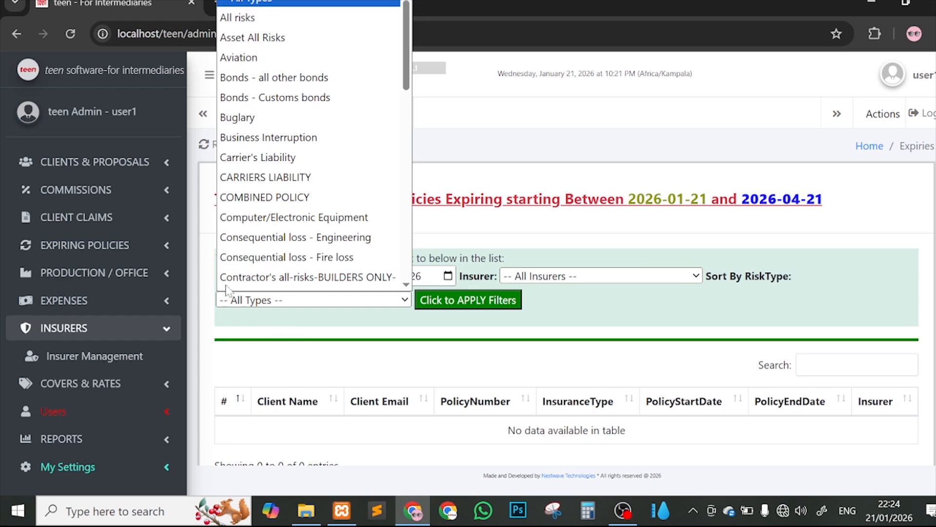
{"action": "scroll", "coordinate": [322, 173], "scroll_direction": "down", "scroll_amount": 10}
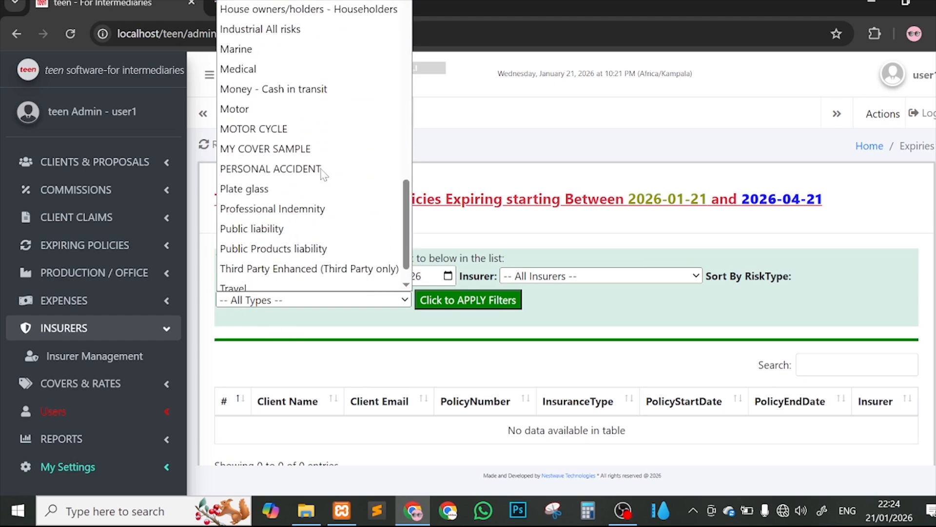
{"action": "scroll", "coordinate": [322, 173], "scroll_direction": "up", "scroll_amount": 10}
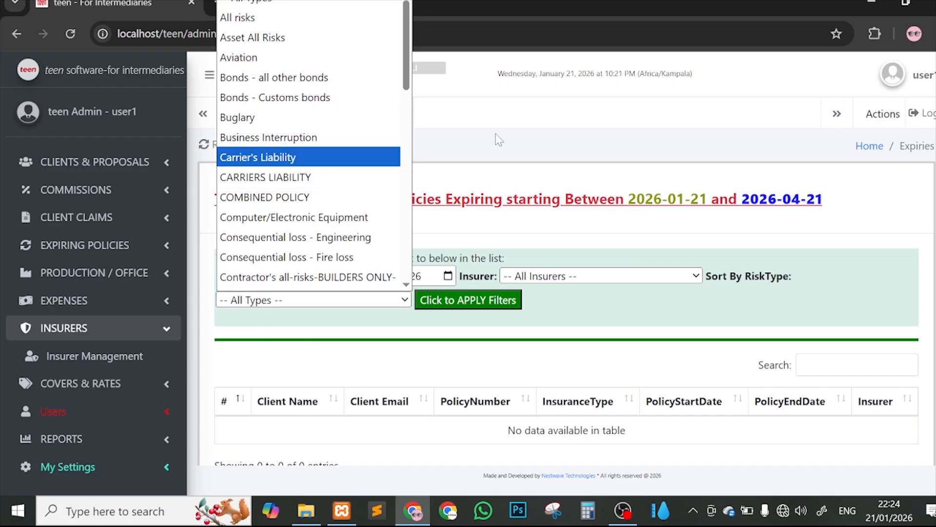
{"action": "left_click", "coordinate": [92, 382]}
{"action": "left_click", "coordinate": [91, 382]}
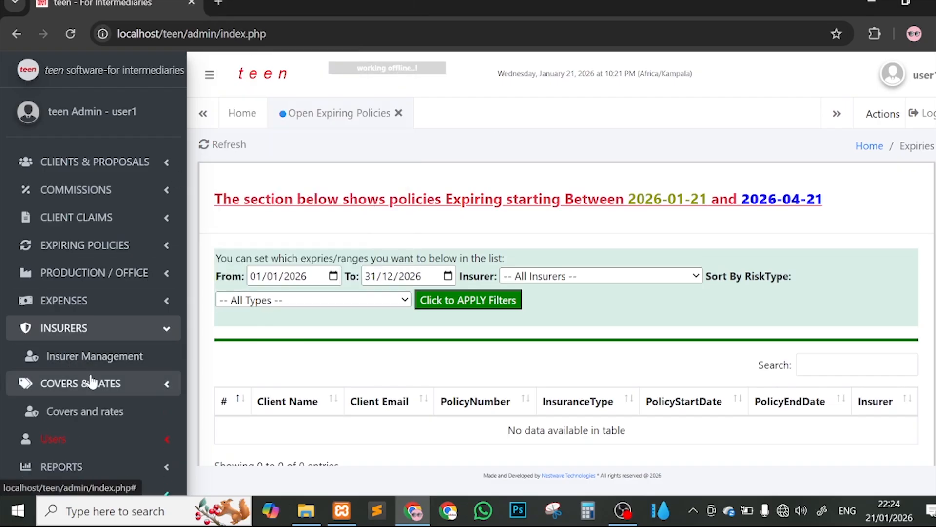
Step: Open Covers and rates in its own tab, then return to Open Expiring Policies
{"action": "left_click", "coordinate": [72, 415]}
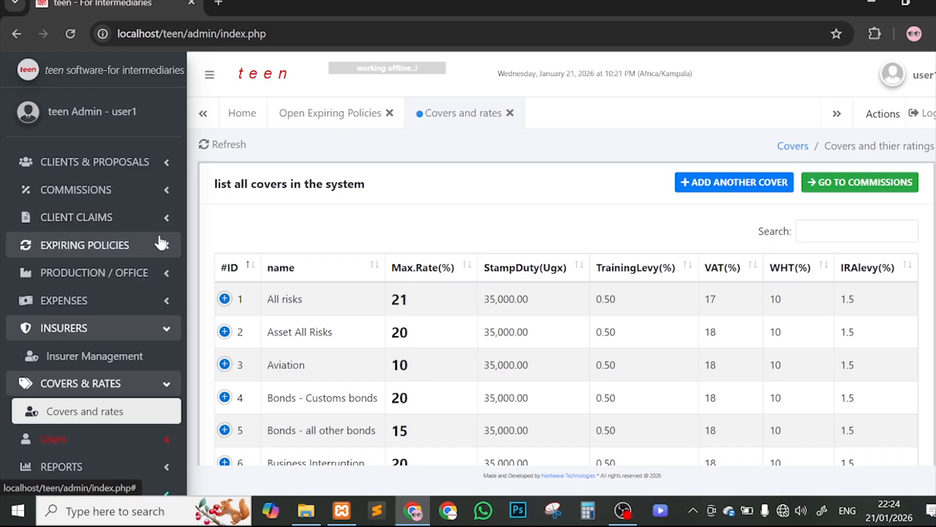
{"action": "left_click", "coordinate": [162, 243]}
{"action": "left_click", "coordinate": [147, 270]}
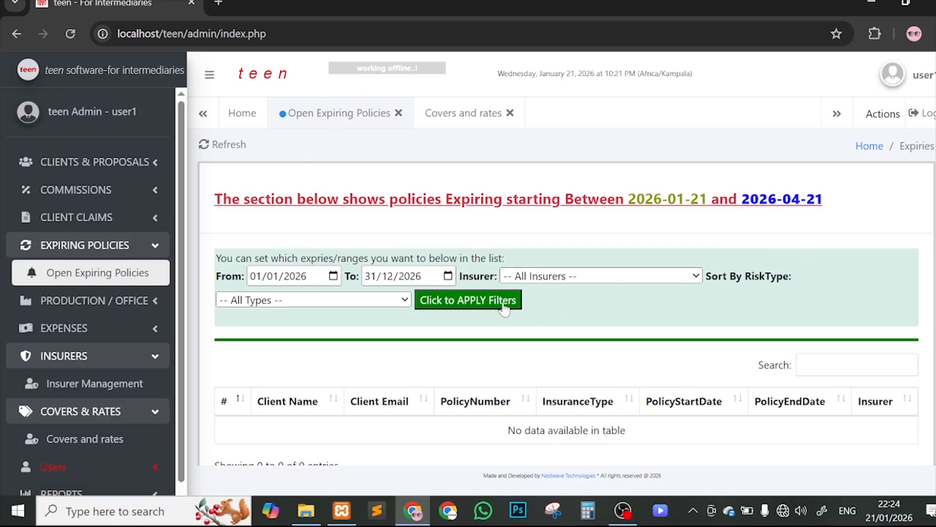
Step: Apply the date filters, select the NESTWAVE policy row, and reload to the dashboard
{"action": "left_click", "coordinate": [489, 300]}
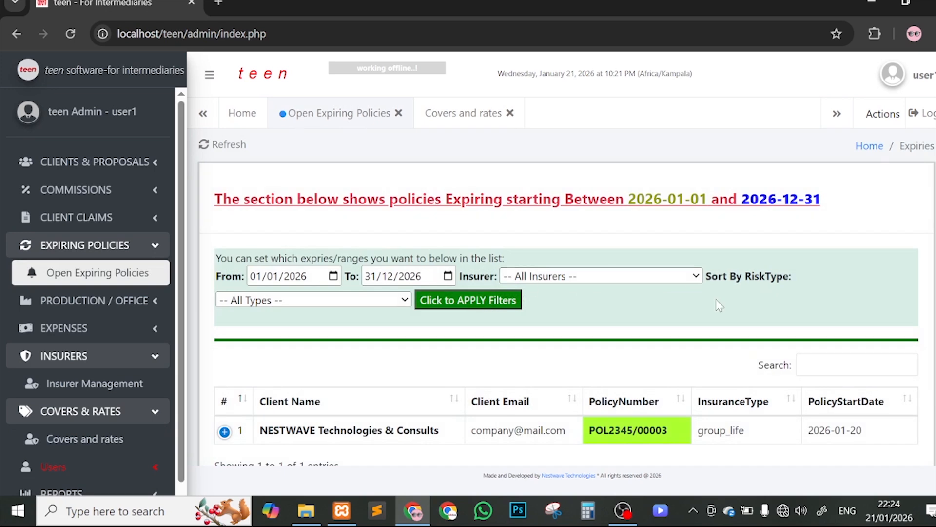
{"action": "scroll", "coordinate": [719, 308], "scroll_direction": "down", "scroll_amount": 1}
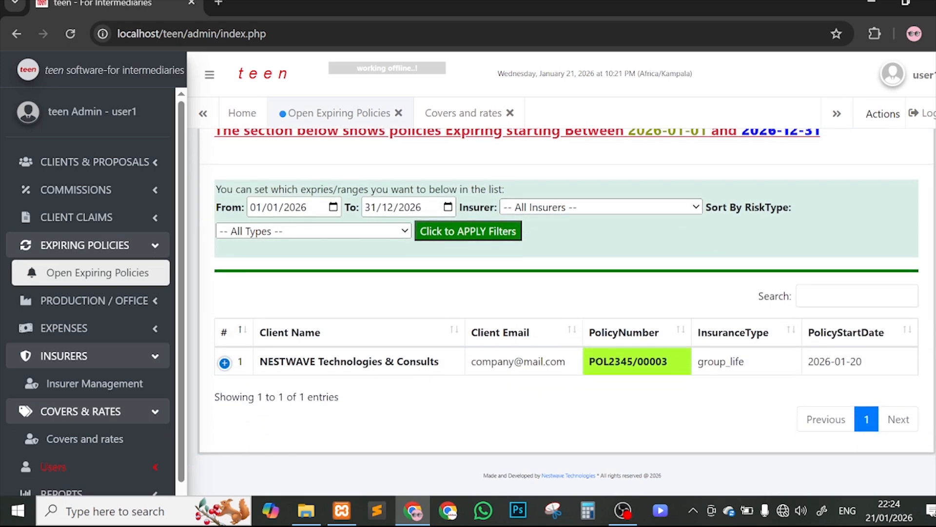
{"action": "left_click_drag", "start_coordinate": [267, 360], "coordinate": [659, 355]}
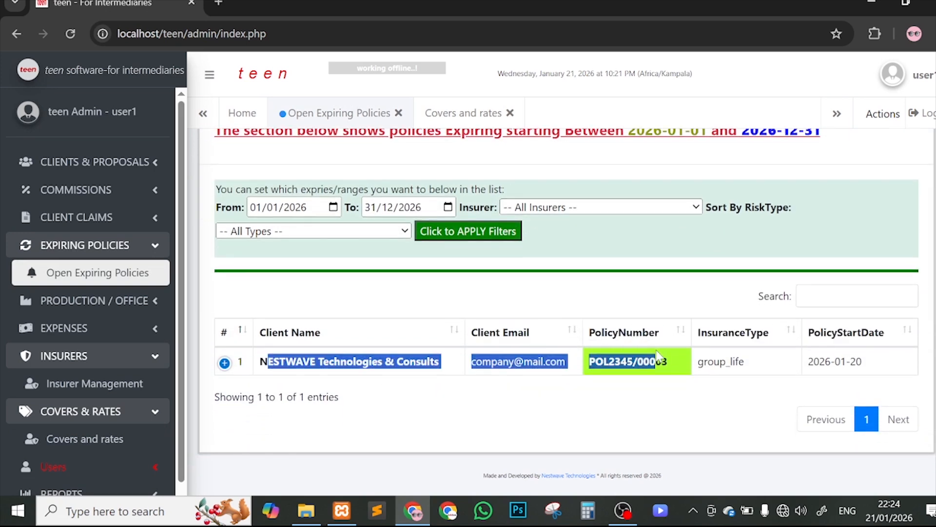
{"action": "scroll", "coordinate": [439, 266], "scroll_direction": "up", "scroll_amount": 2}
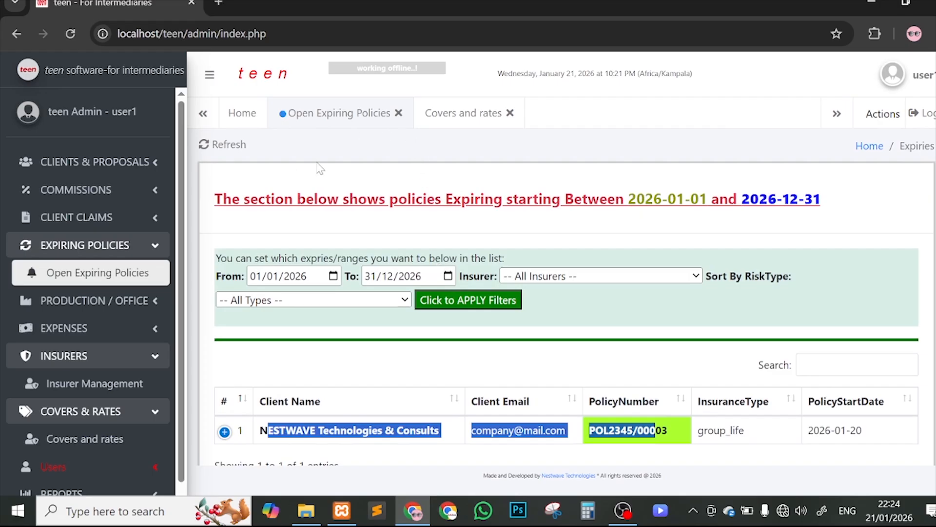
{"action": "left_click", "coordinate": [76, 34]}
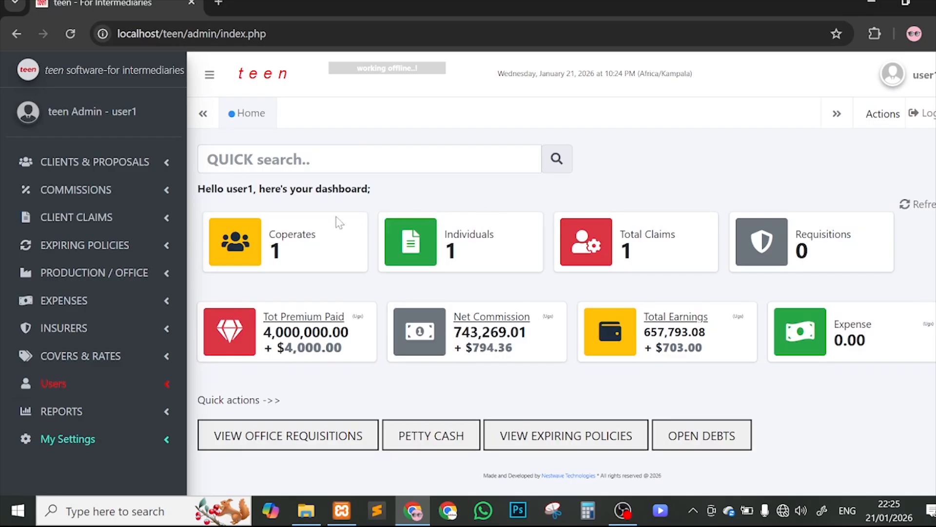
Step: Start a new corporate client in Cooperates named 'Google Inc'
{"action": "left_click", "coordinate": [310, 233]}
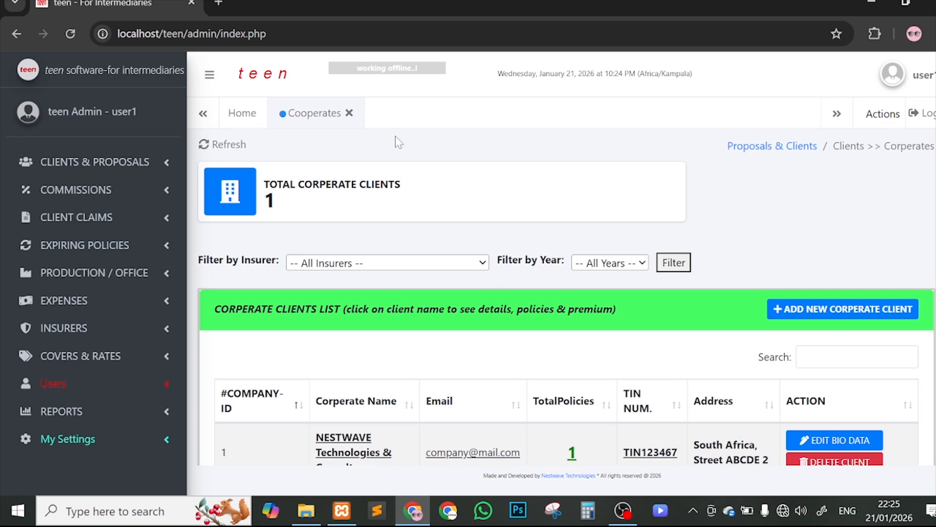
{"action": "left_click", "coordinate": [837, 318]}
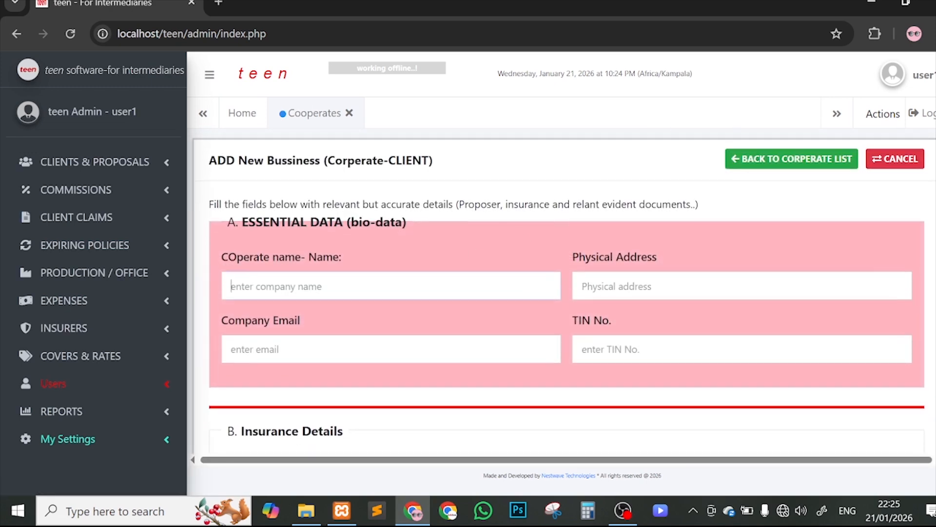
{"action": "type", "text": "Google"}
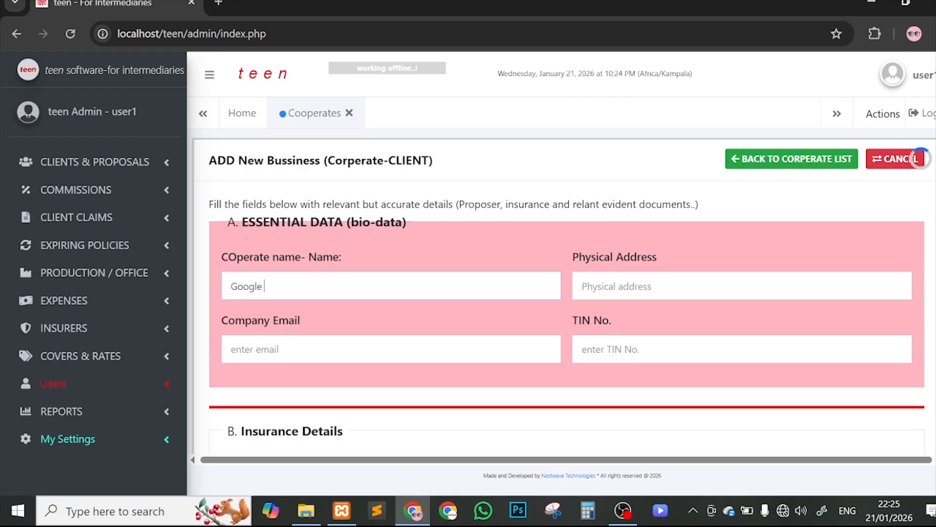
{"action": "type", "text": " Inc"}
{"action": "left_click_drag", "start_coordinate": [436, 160], "coordinate": [311, 160]}
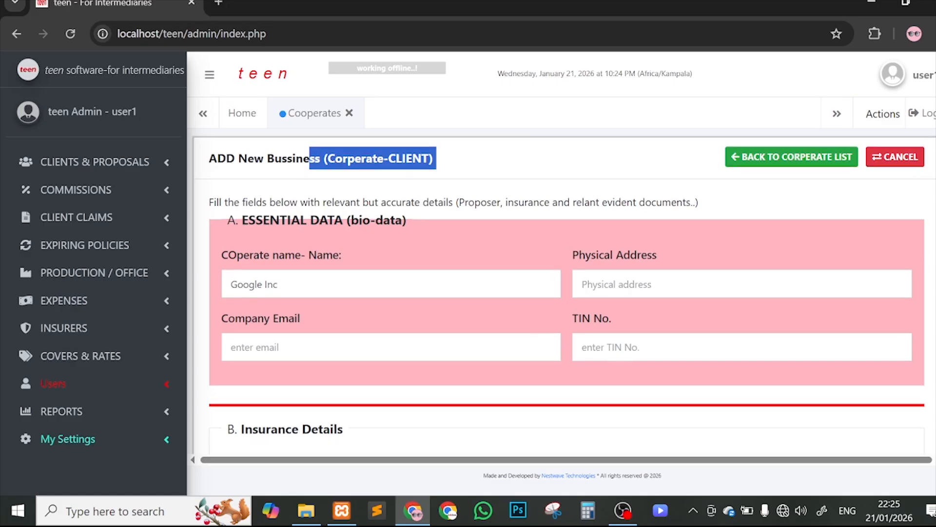
{"action": "scroll", "coordinate": [563, 292], "scroll_direction": "down", "scroll_amount": 1}
Step: Fill in the Ireland physical address, the company email and the TIN number
{"action": "left_click", "coordinate": [661, 268]}
{"action": "type", "text": "Ire"}
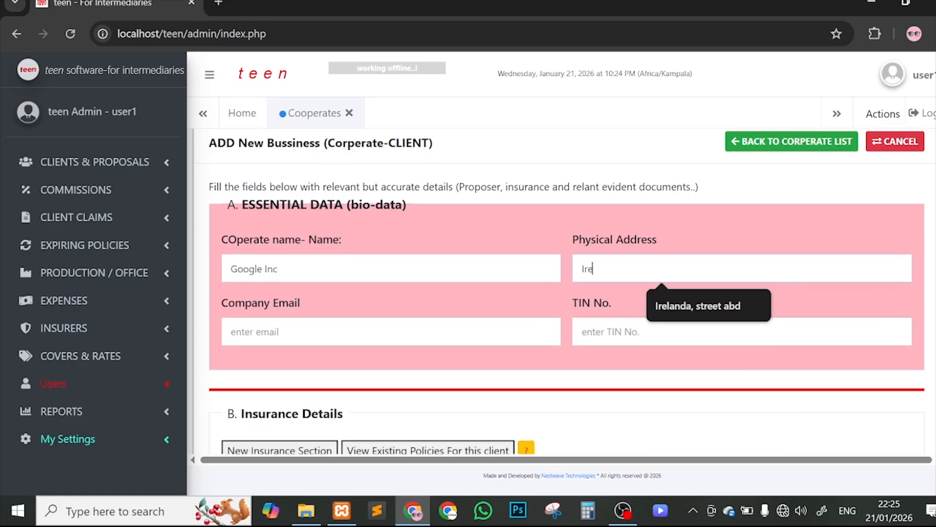
{"action": "type", "text": "landa, street abd"}
{"action": "left_click", "coordinate": [671, 306]}
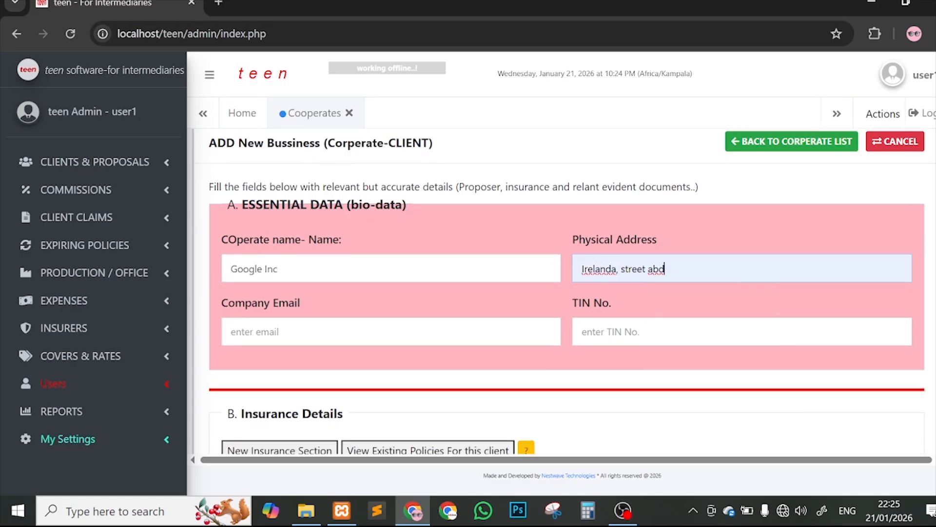
{"action": "left_click", "coordinate": [371, 332]}
{"action": "type", "text": "mail"}
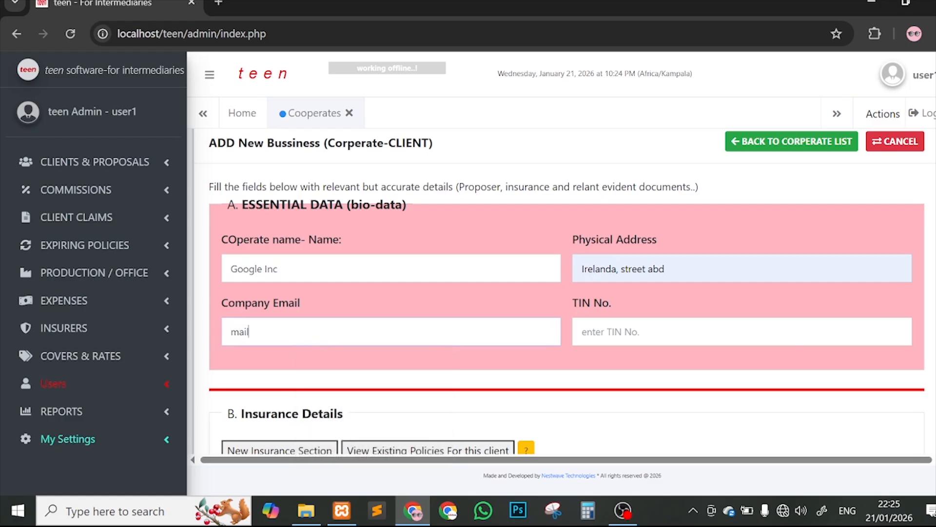
{"action": "type", "text": "-sample@mail"}
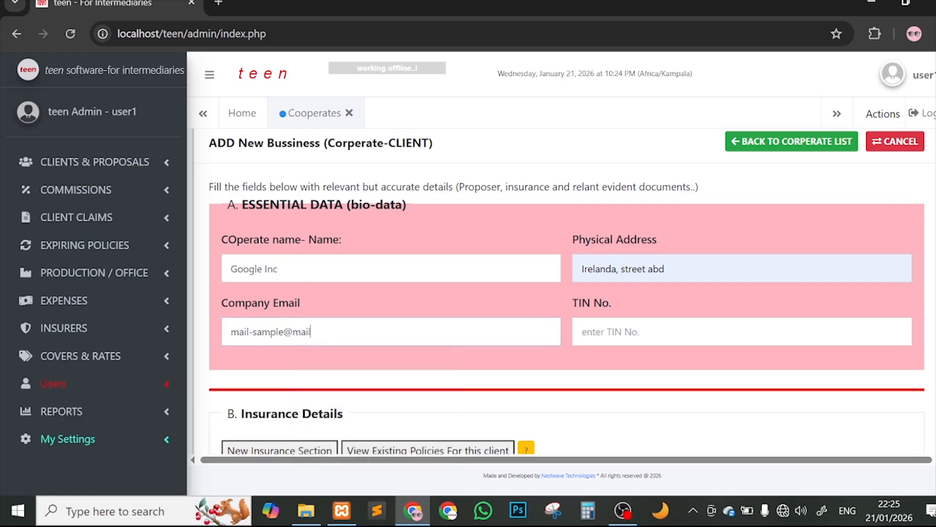
{"action": "type", "text": ".com"}
{"action": "scroll", "coordinate": [620, 302], "scroll_direction": "down", "scroll_amount": 1}
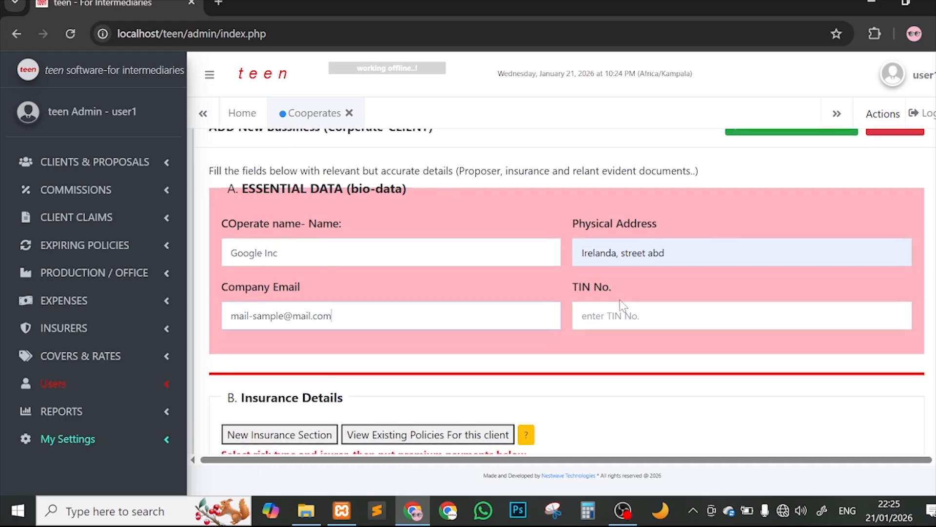
{"action": "type", "text": "tin1234"}
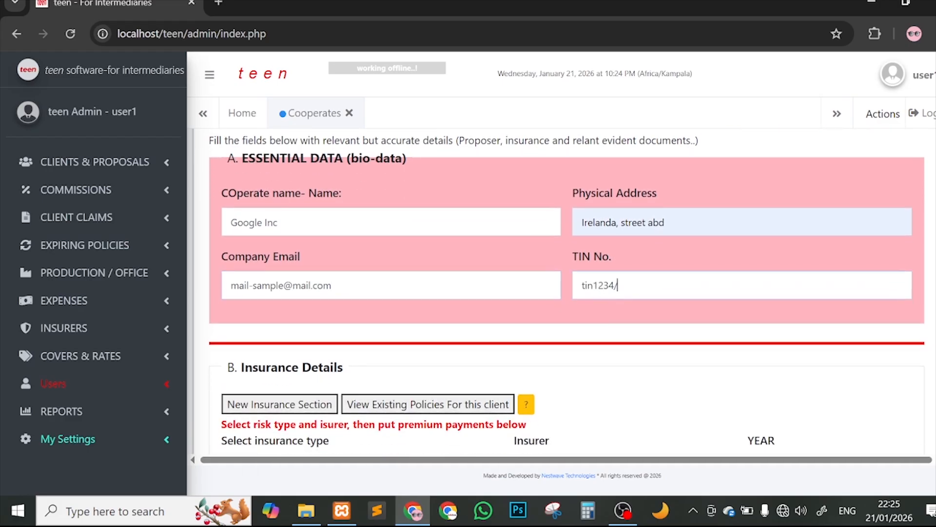
{"action": "type", "text": "/00002"}
{"action": "key", "text": "BackSpace"}
{"action": "scroll", "coordinate": [660, 301], "scroll_direction": "down", "scroll_amount": 4}
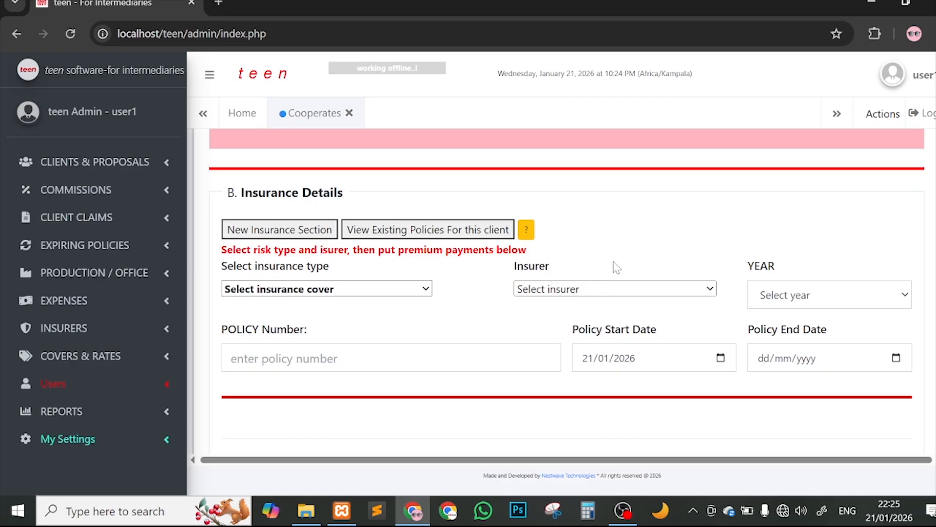
Step: Choose MY COVER SAMPLE as the insurance cover type
{"action": "scroll", "coordinate": [681, 261], "scroll_direction": "down", "scroll_amount": 1}
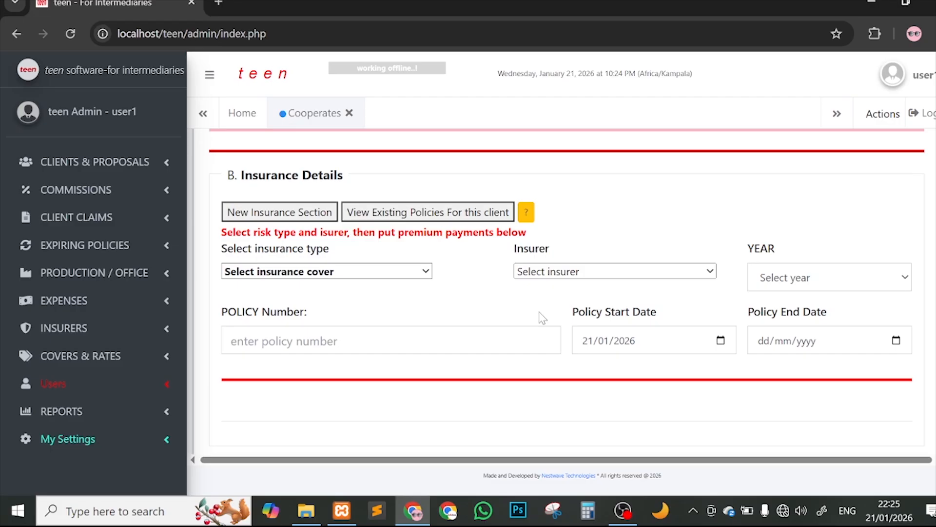
{"action": "left_click", "coordinate": [261, 279]}
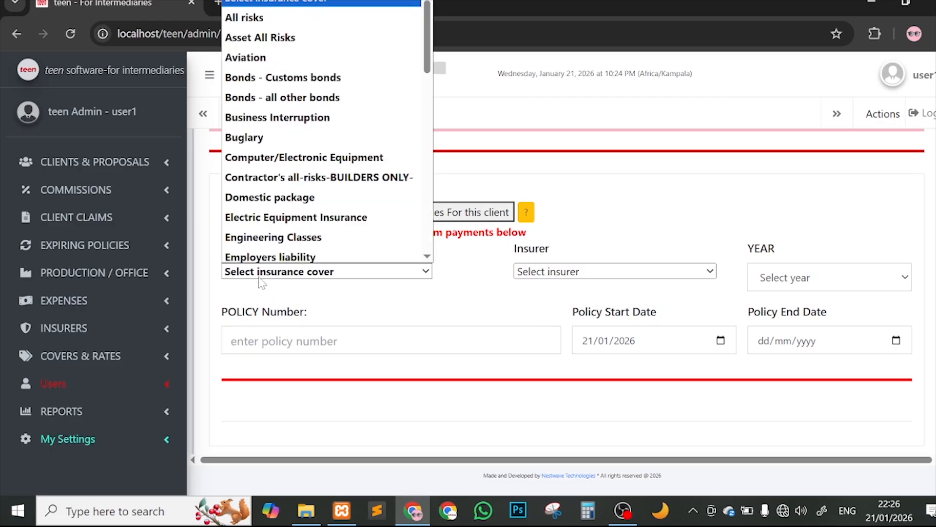
{"action": "scroll", "coordinate": [380, 186], "scroll_direction": "down", "scroll_amount": 3}
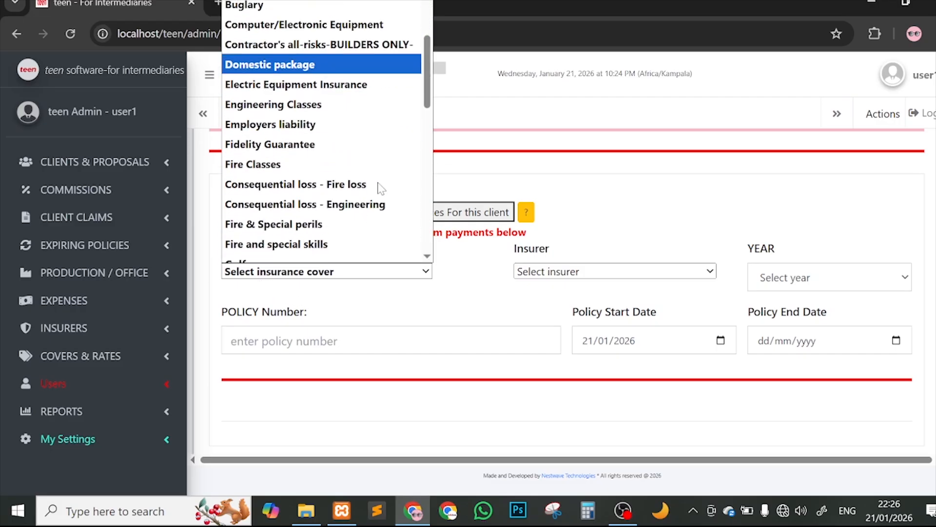
{"action": "scroll", "coordinate": [380, 188], "scroll_direction": "down", "scroll_amount": 6}
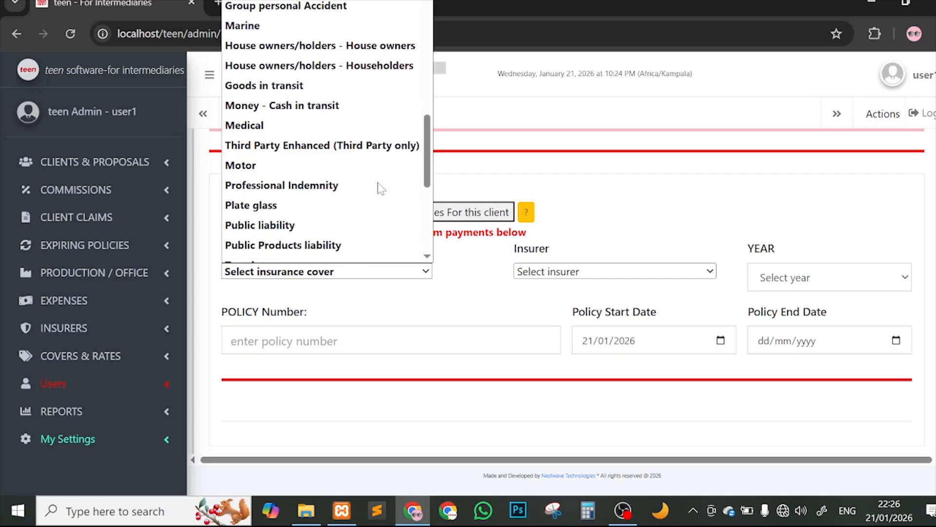
{"action": "scroll", "coordinate": [381, 189], "scroll_direction": "down", "scroll_amount": 4}
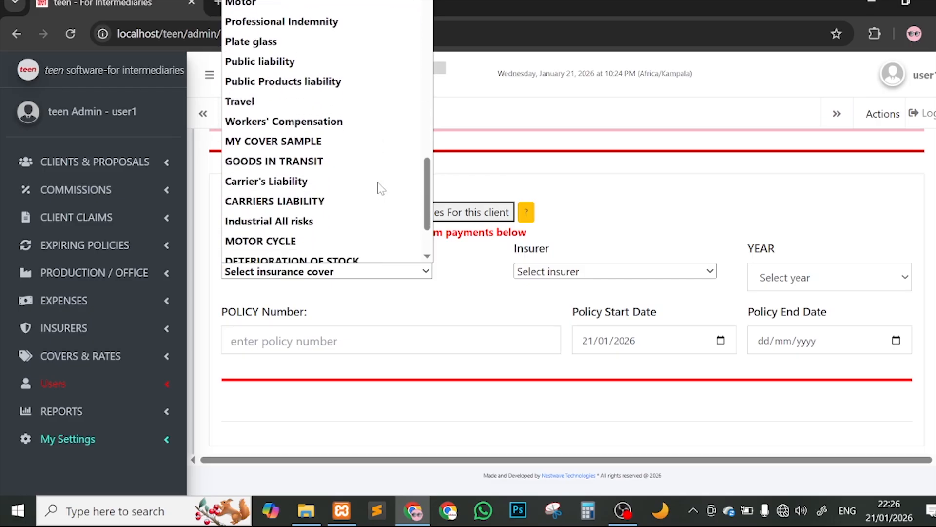
{"action": "scroll", "coordinate": [381, 188], "scroll_direction": "down", "scroll_amount": 2}
{"action": "scroll", "coordinate": [380, 188], "scroll_direction": "up", "scroll_amount": 3}
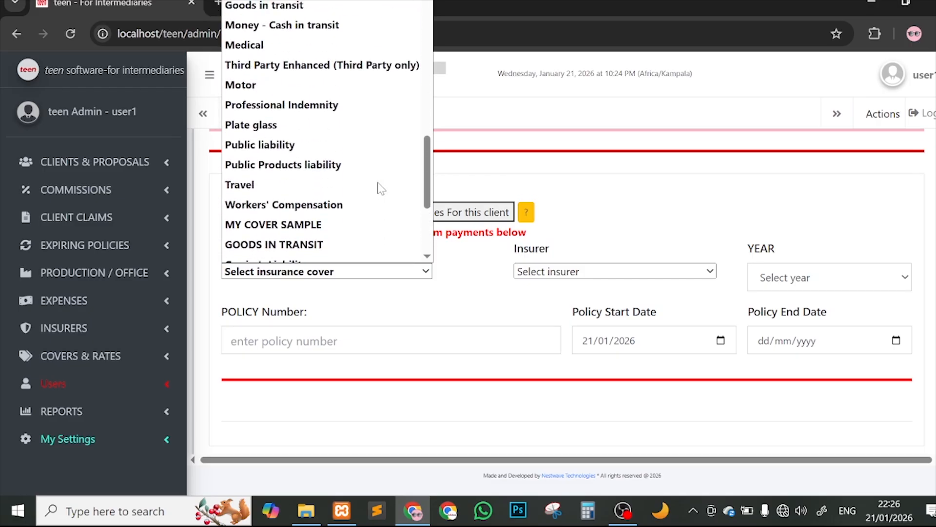
{"action": "left_click", "coordinate": [313, 224]}
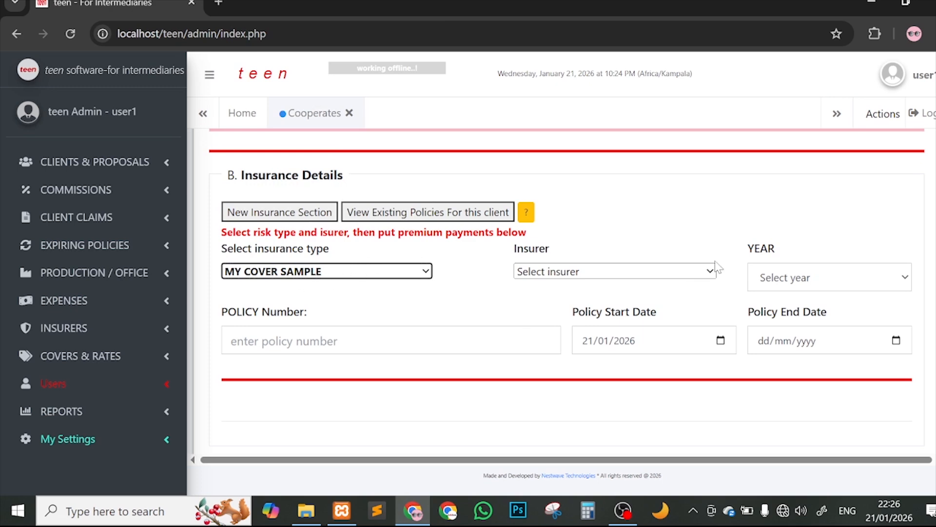
Step: Set the insurer to Statewide Insurance Company Ltd. and the policy year to 2026
{"action": "left_click", "coordinate": [665, 268]}
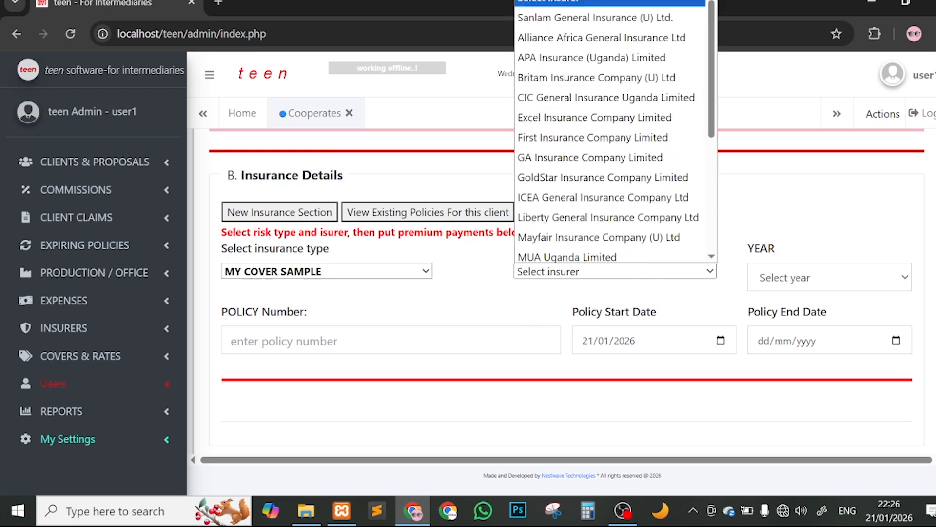
{"action": "scroll", "coordinate": [598, 99], "scroll_direction": "down", "scroll_amount": 5}
{"action": "left_click", "coordinate": [597, 113]}
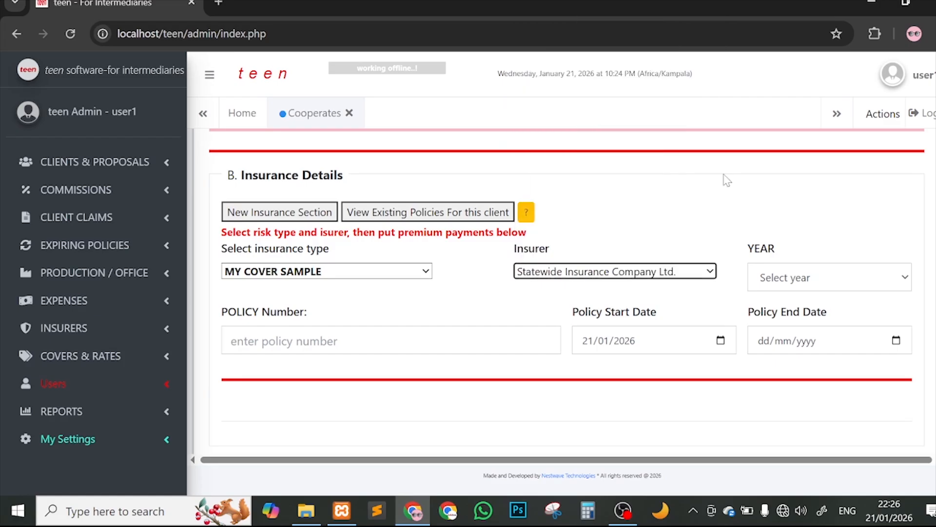
{"action": "scroll", "coordinate": [826, 231], "scroll_direction": "down", "scroll_amount": 1}
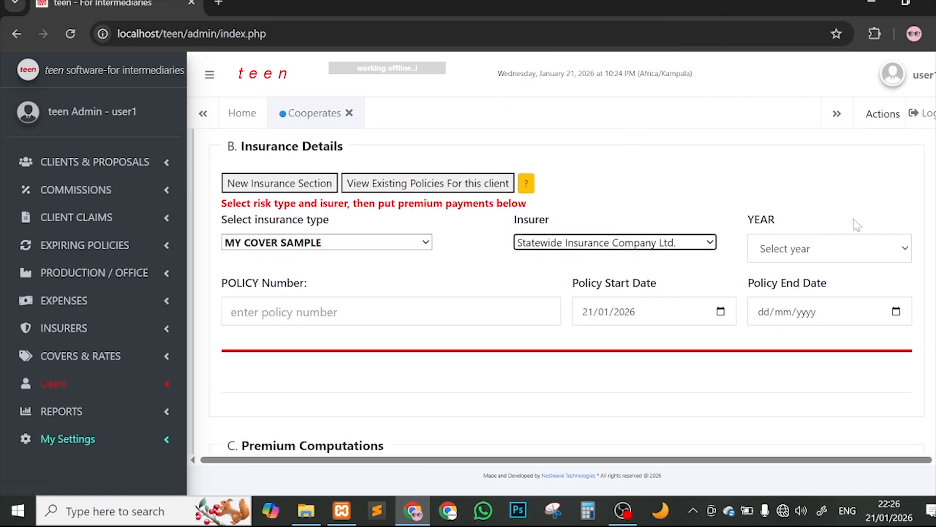
{"action": "left_click", "coordinate": [766, 251]}
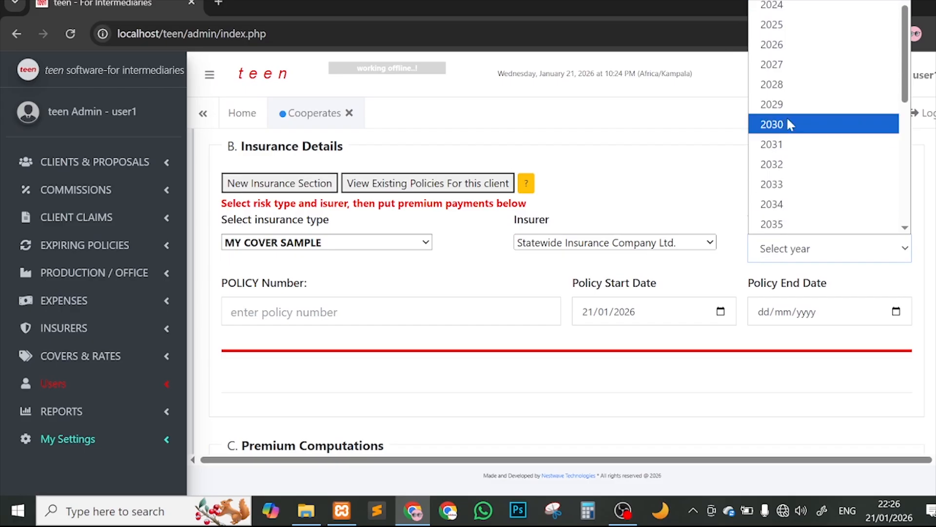
{"action": "left_click", "coordinate": [788, 45]}
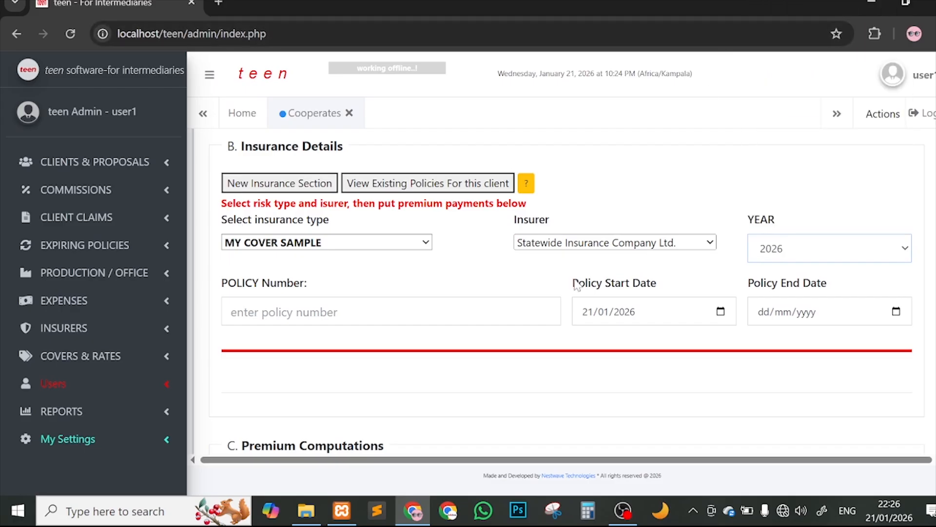
Step: Enter the policy number, using slashes as separators
{"action": "scroll", "coordinate": [575, 281], "scroll_direction": "down", "scroll_amount": 2}
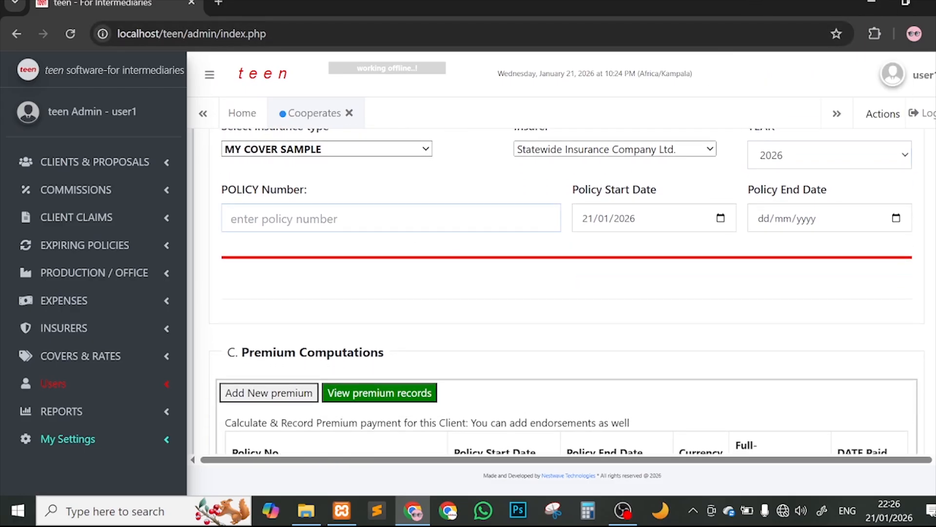
{"action": "type", "text": "POLO"}
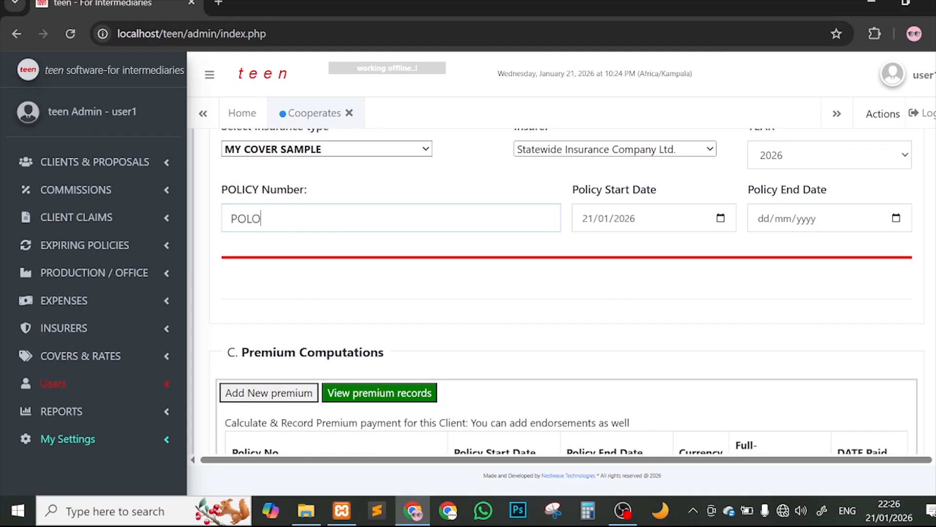
{"action": "type", "text": "C"}
{"action": "key", "text": "BackSpace"}
{"action": "key", "text": "BackSpace"}
{"action": "type", "text": "-132/9000/1234"}
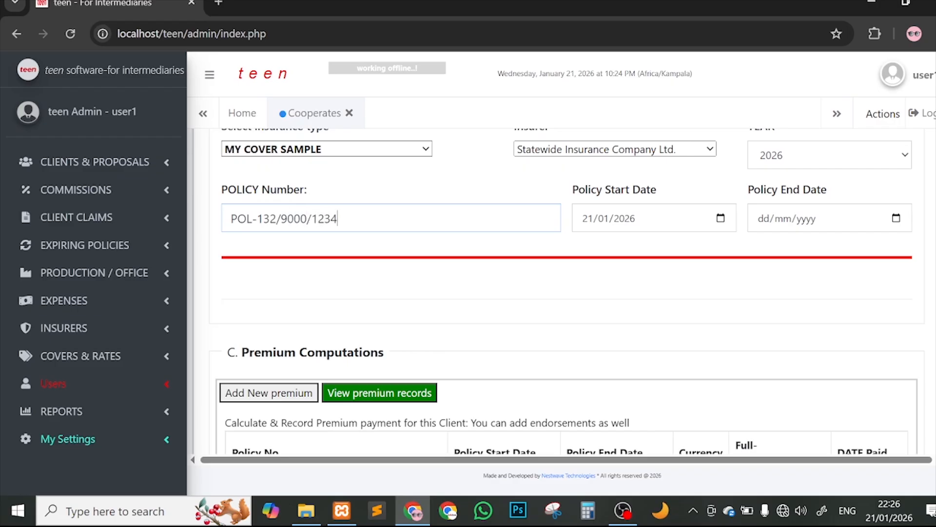
{"action": "type", "text": "578/001"}
{"action": "left_click", "coordinate": [257, 218]}
{"action": "key", "text": "BackSpace"}
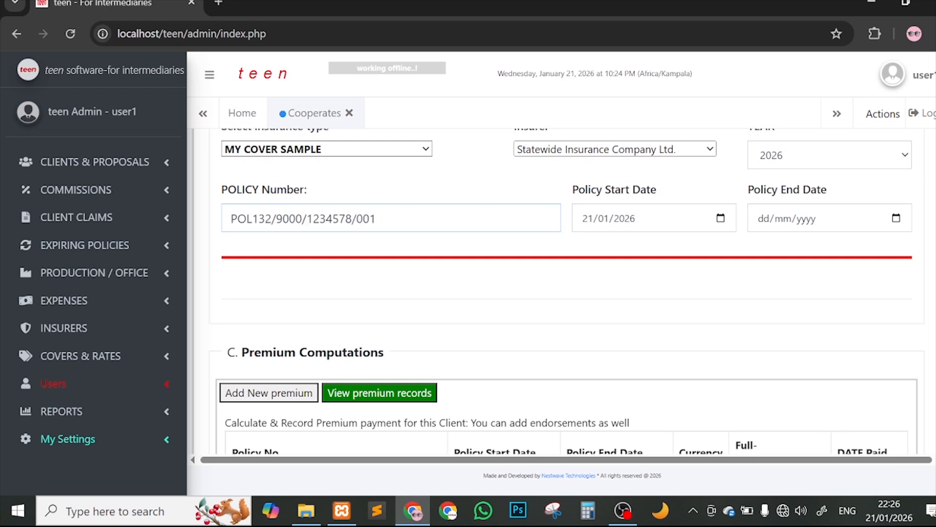
{"action": "type", "text": "/"}
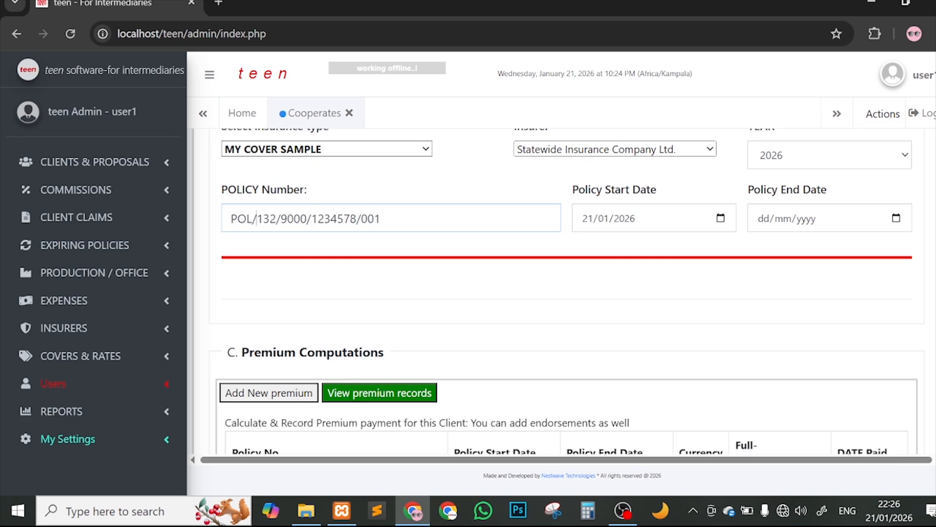
Step: Set the policy period from 01/01/2026 to 26/01/2026
{"action": "left_click", "coordinate": [724, 219]}
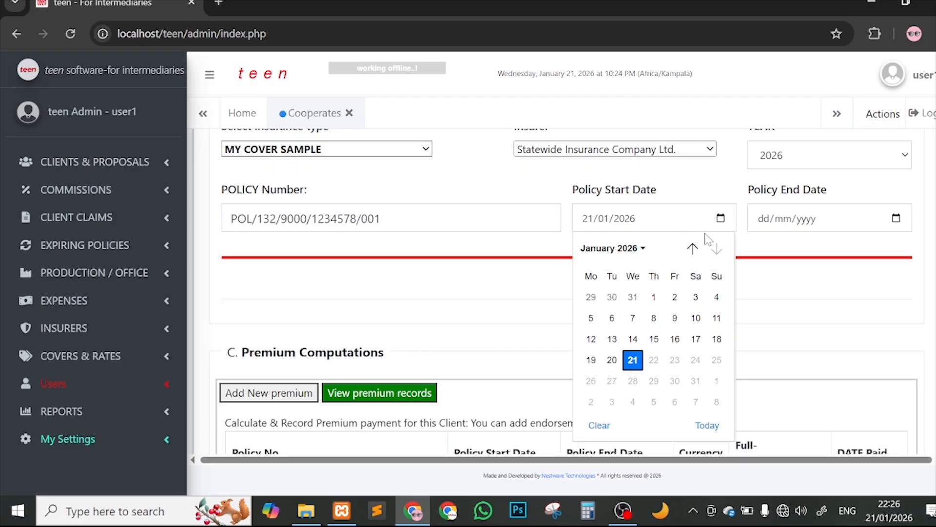
{"action": "left_click", "coordinate": [653, 298]}
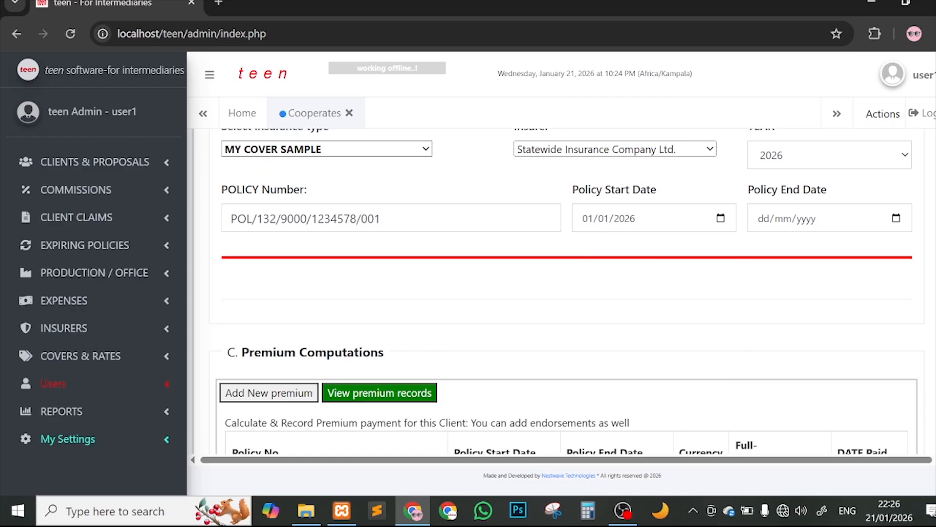
{"action": "left_click", "coordinate": [897, 218]}
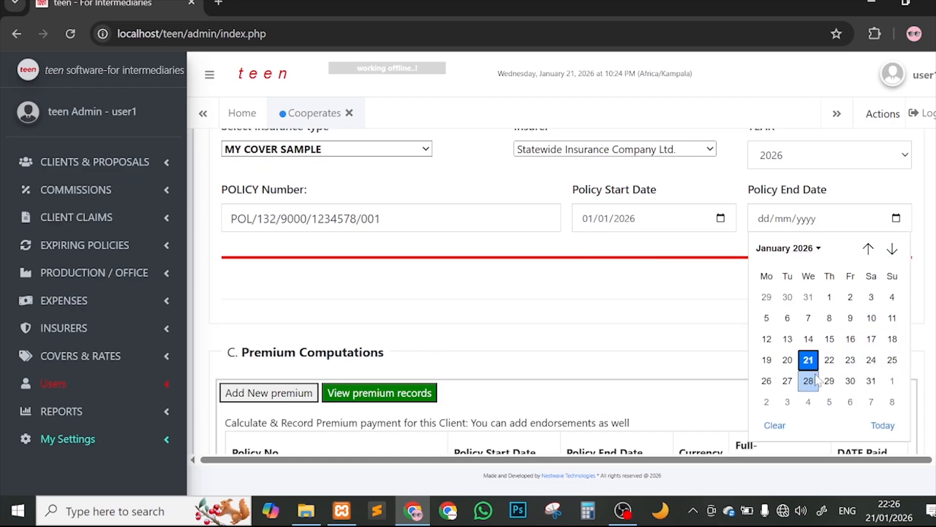
{"action": "left_click", "coordinate": [779, 385]}
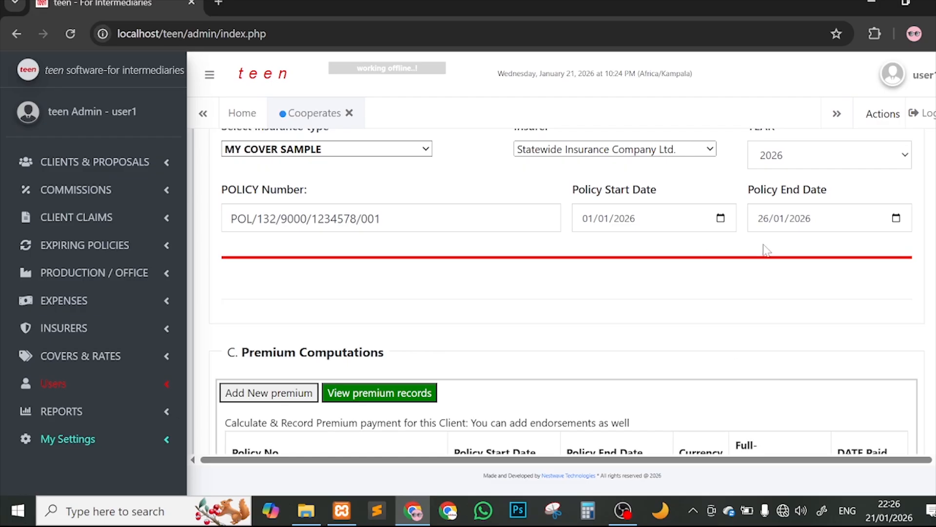
{"action": "scroll", "coordinate": [765, 249], "scroll_direction": "down", "scroll_amount": 2}
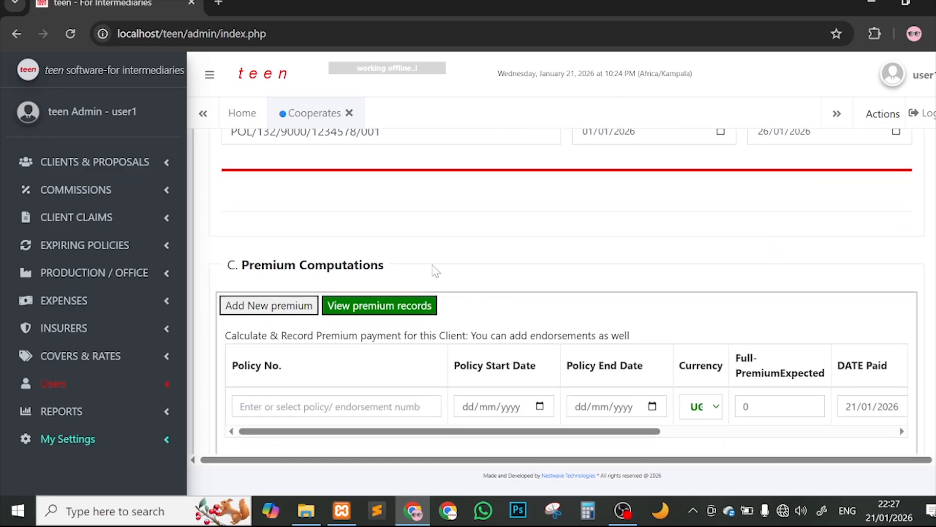
Step: Link the premium row to the new policy, in USD, with 35,000 expected
{"action": "scroll", "coordinate": [435, 268], "scroll_direction": "down", "scroll_amount": 2}
{"action": "left_click", "coordinate": [338, 291]}
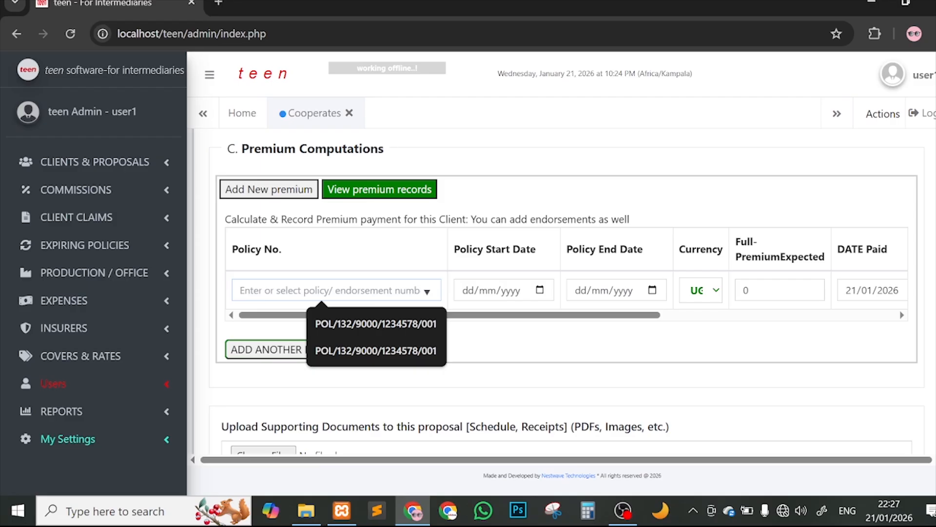
{"action": "left_click", "coordinate": [356, 324]}
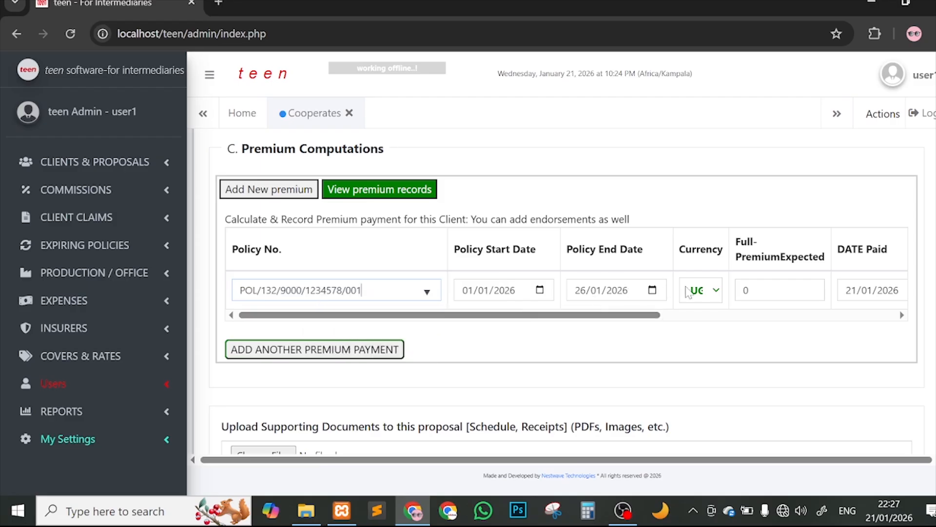
{"action": "scroll", "coordinate": [630, 316], "scroll_direction": "right", "scroll_amount": 2}
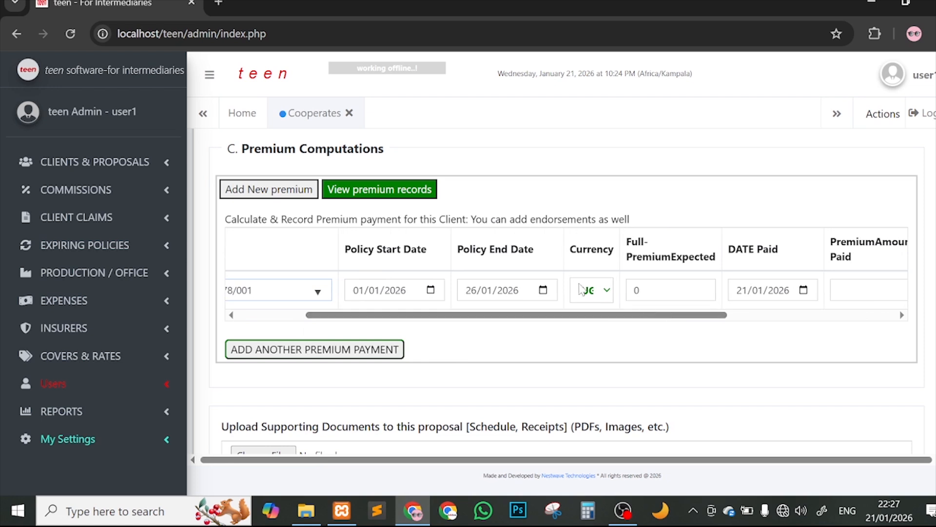
{"action": "left_click", "coordinate": [581, 290]}
{"action": "left_click", "coordinate": [591, 333]}
{"action": "key", "text": "Tab"}
{"action": "type", "text": "35,000"}
{"action": "left_click_drag", "start_coordinate": [619, 314], "coordinate": [689, 312]}
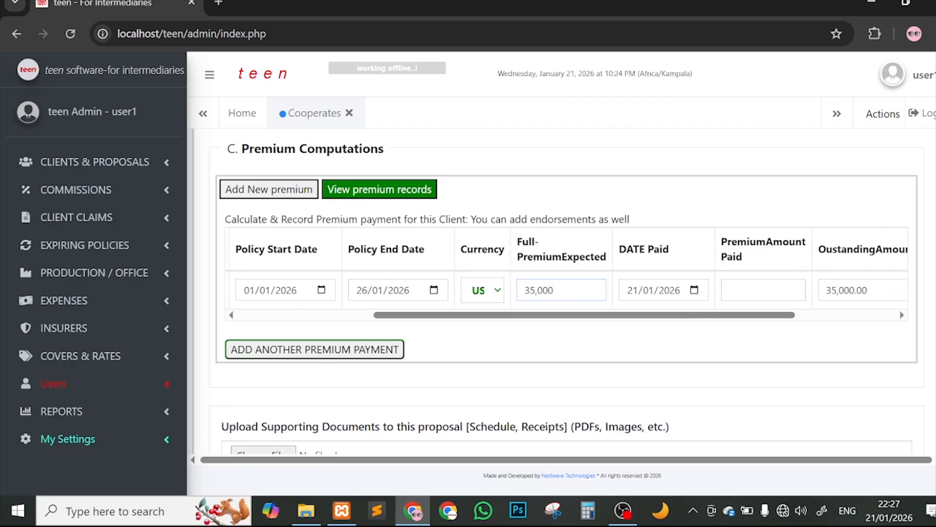
{"action": "left_click_drag", "start_coordinate": [555, 290], "coordinate": [524, 291]}
{"action": "left_click", "coordinate": [535, 290]}
Step: Record a 30,000 payment dated 02/01/2026, leaving 5,000.00 outstanding
{"action": "left_click", "coordinate": [727, 290]}
{"action": "left_click", "coordinate": [694, 291]}
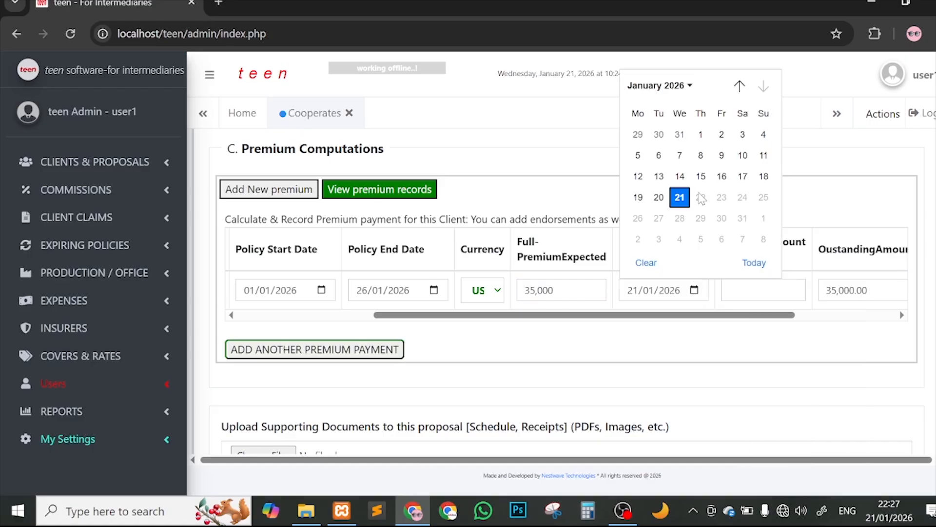
{"action": "left_click", "coordinate": [722, 135]}
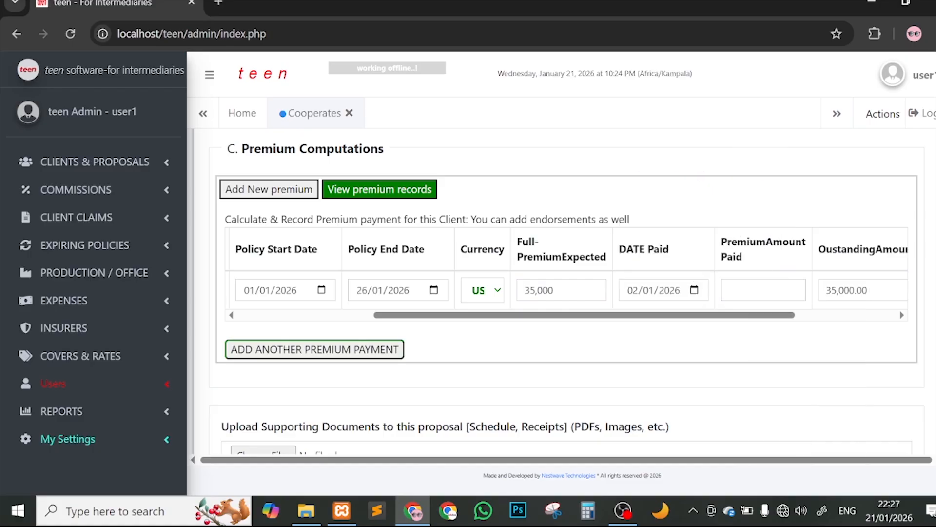
{"action": "left_click", "coordinate": [761, 288]}
{"action": "type", "text": "3"}
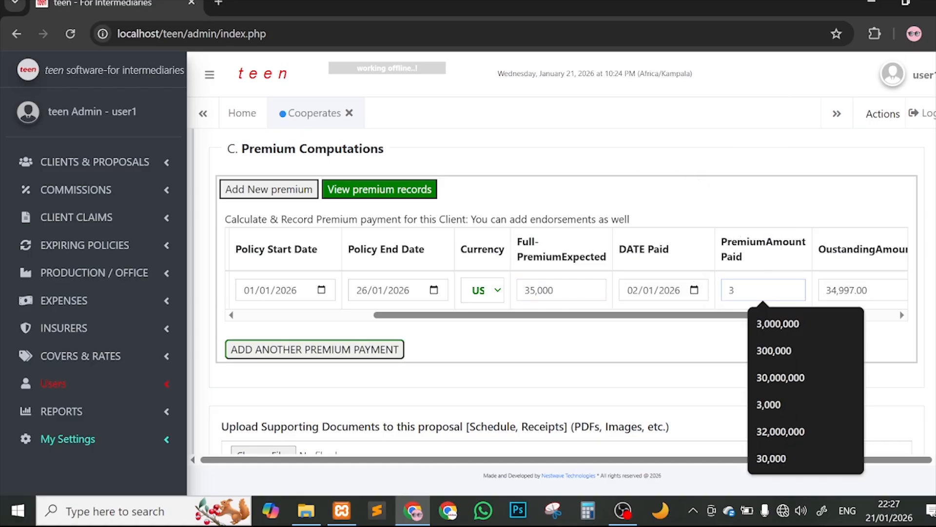
{"action": "type", "text": "5,000"}
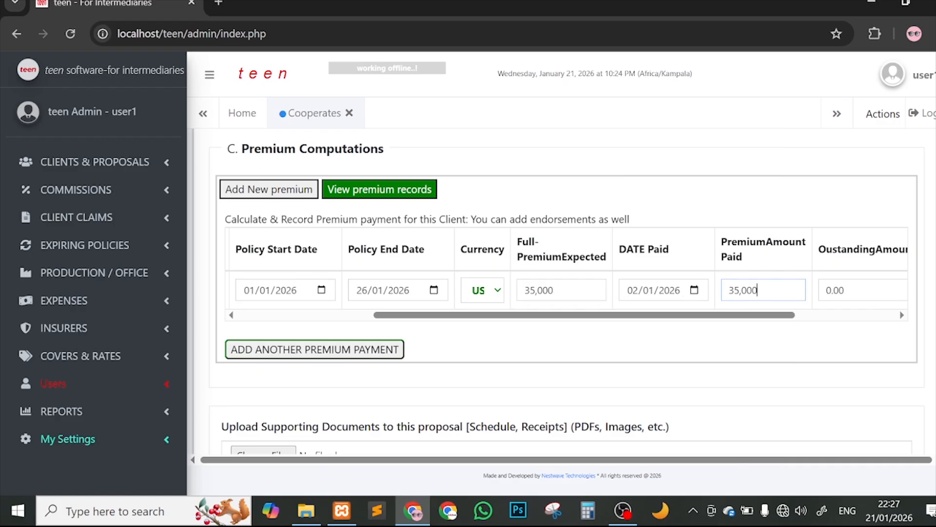
{"action": "left_click_drag", "start_coordinate": [561, 290], "coordinate": [521, 290]}
{"action": "left_click", "coordinate": [569, 291]}
{"action": "double_click", "coordinate": [758, 290]}
{"action": "type", "text": "30,00"}
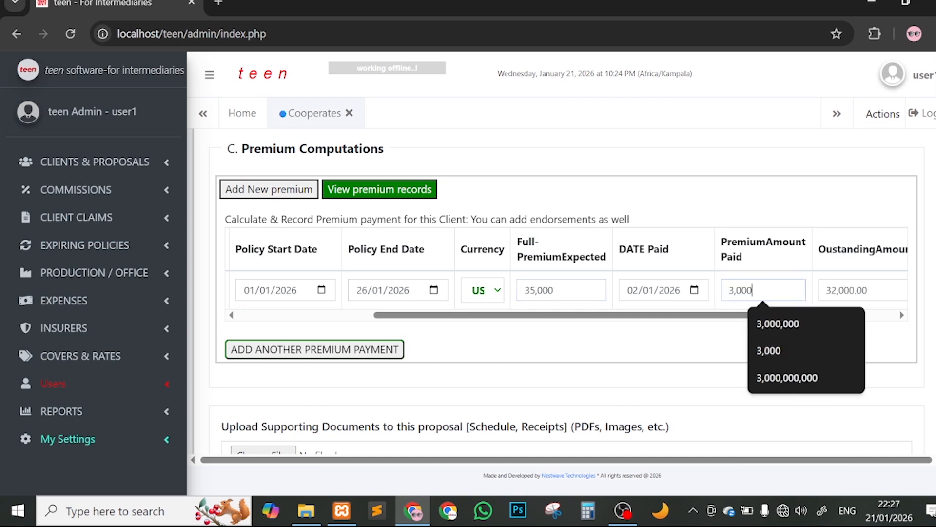
{"action": "type", "text": "0"}
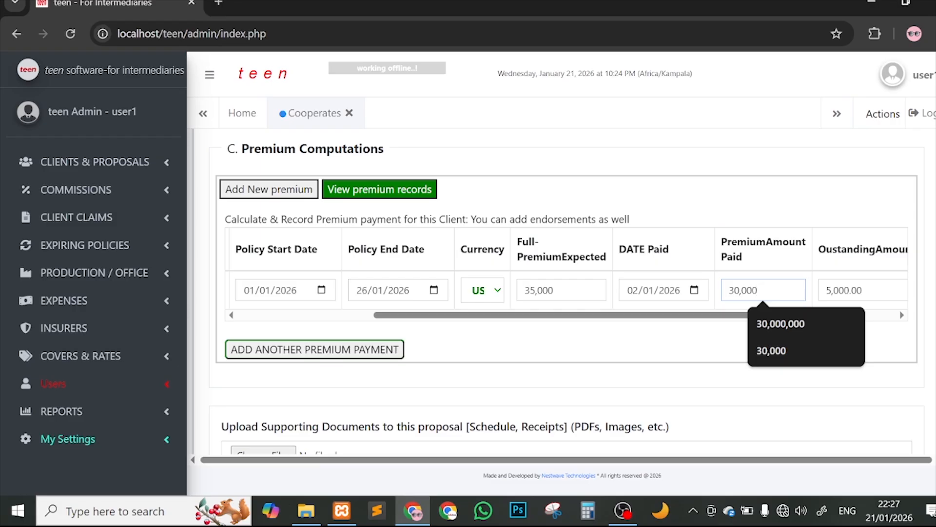
{"action": "left_click", "coordinate": [863, 290]}
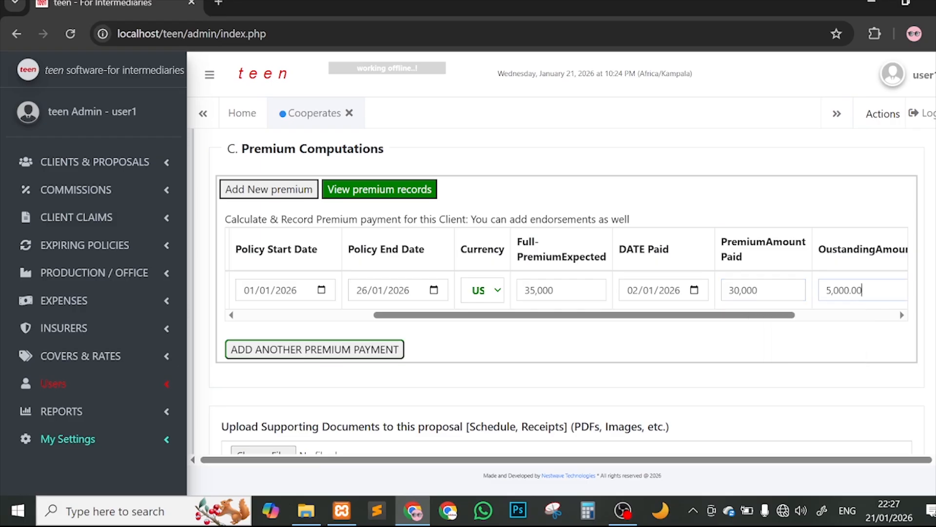
Step: Check the premium row's production and office options, then collapse them again
{"action": "left_click_drag", "start_coordinate": [784, 317], "coordinate": [217, 285]}
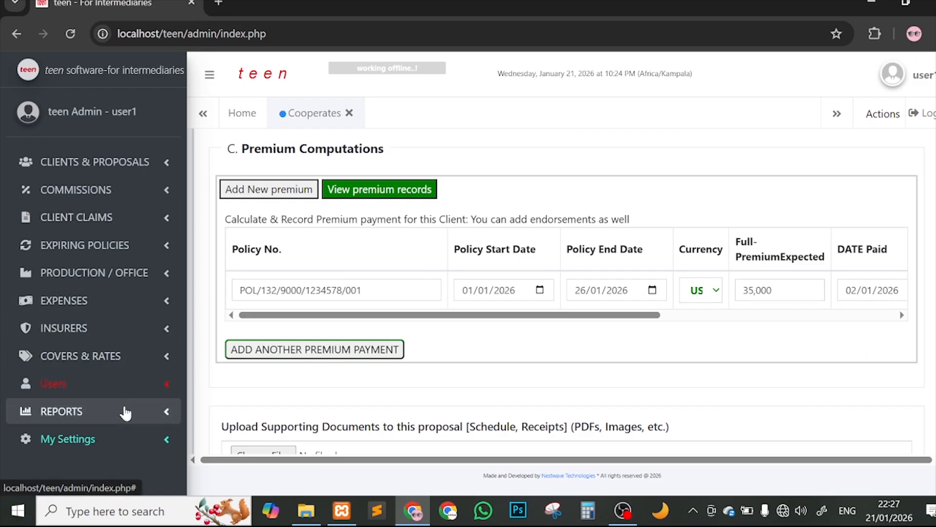
{"action": "left_click", "coordinate": [119, 273]}
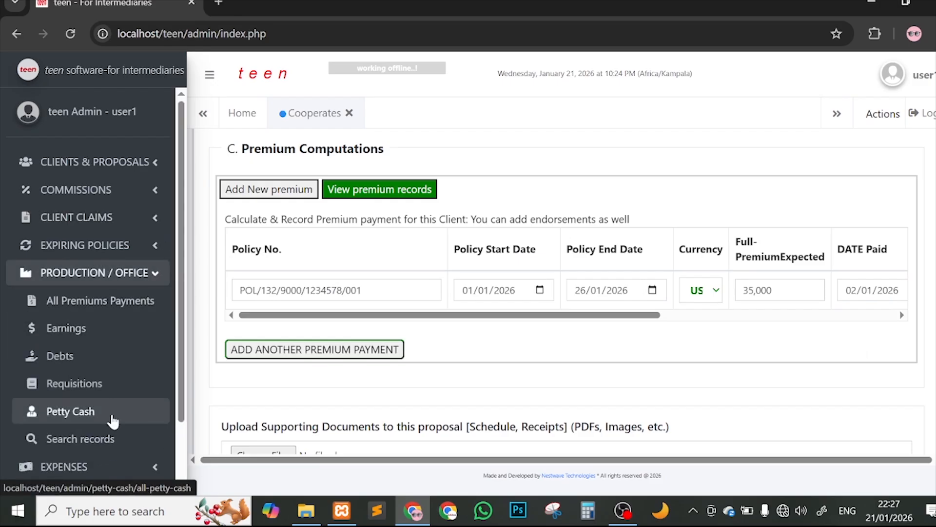
{"action": "left_click", "coordinate": [147, 276]}
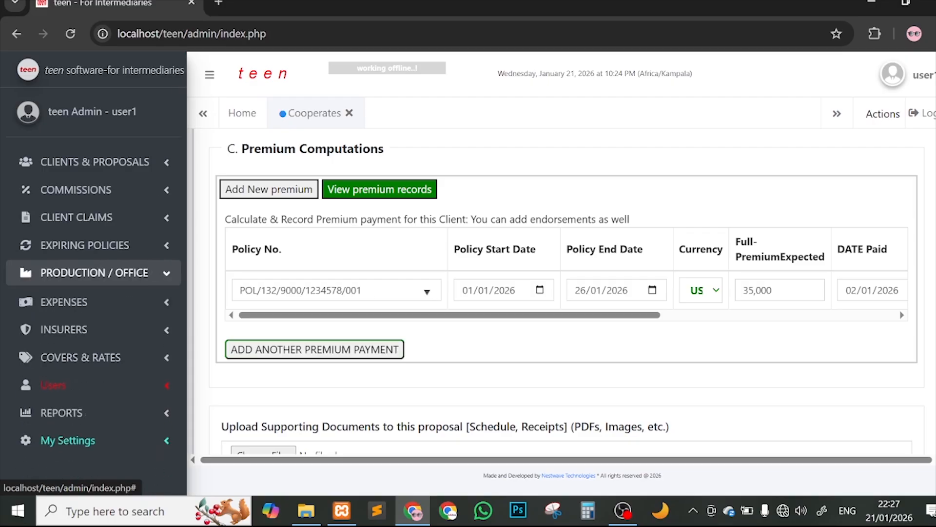
{"action": "scroll", "coordinate": [676, 273], "scroll_direction": "right", "scroll_amount": 8}
{"action": "scroll", "coordinate": [675, 271], "scroll_direction": "left", "scroll_amount": 6}
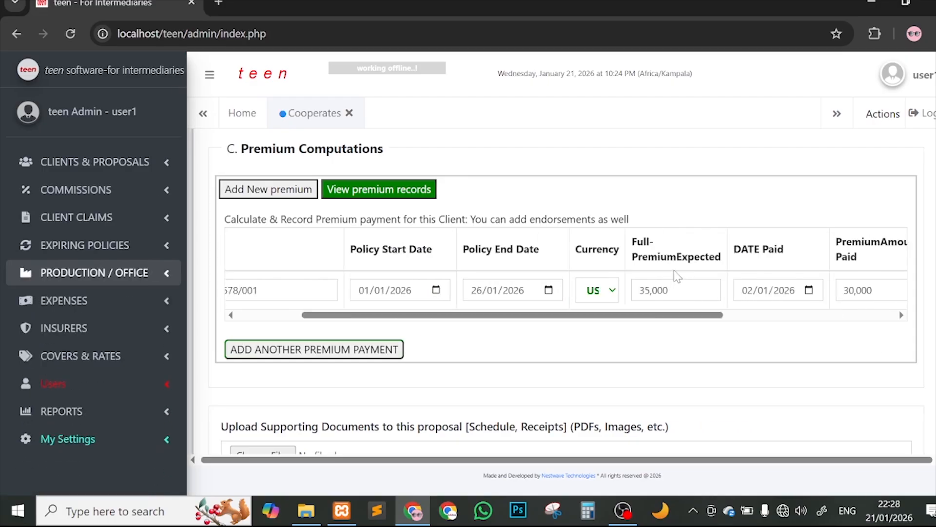
{"action": "scroll", "coordinate": [634, 292], "scroll_direction": "left", "scroll_amount": 3}
{"action": "scroll", "coordinate": [568, 322], "scroll_direction": "down", "scroll_amount": 3}
Step: Attach client-sample-document-teen.pdf and submit the proposal data, dismissing the success message
{"action": "left_click", "coordinate": [369, 334]}
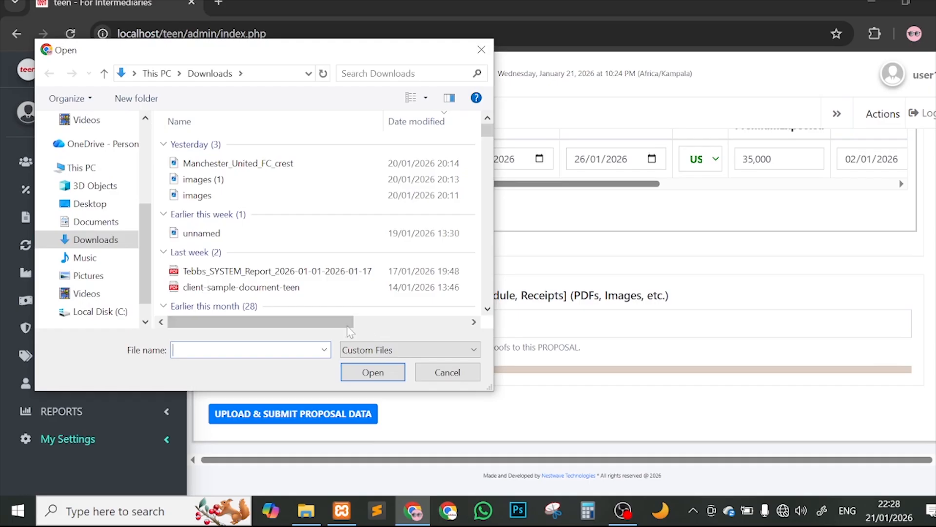
{"action": "double_click", "coordinate": [276, 287]}
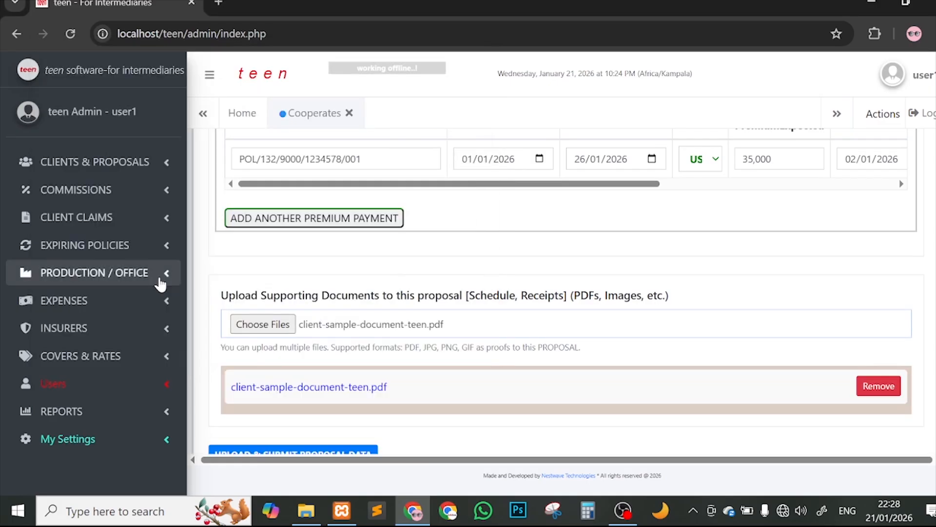
{"action": "scroll", "coordinate": [543, 302], "scroll_direction": "down", "scroll_amount": 1}
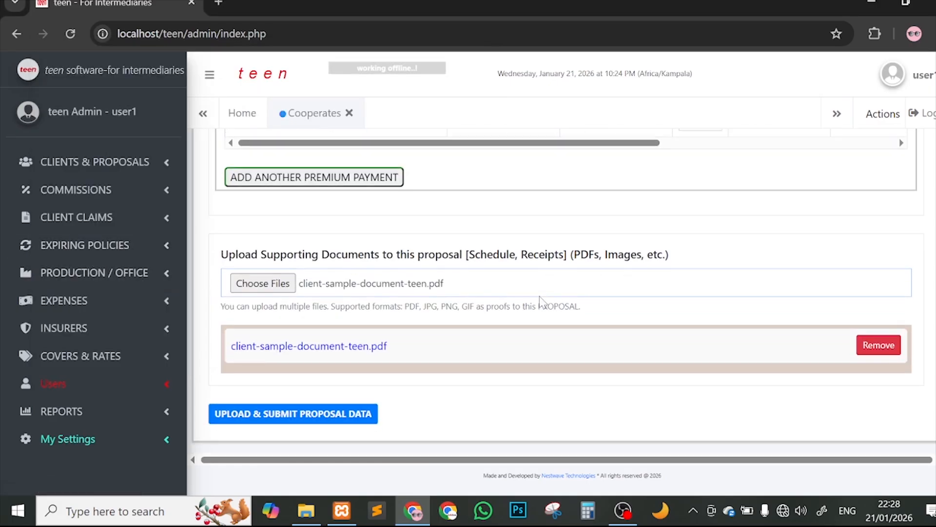
{"action": "left_click", "coordinate": [344, 415]}
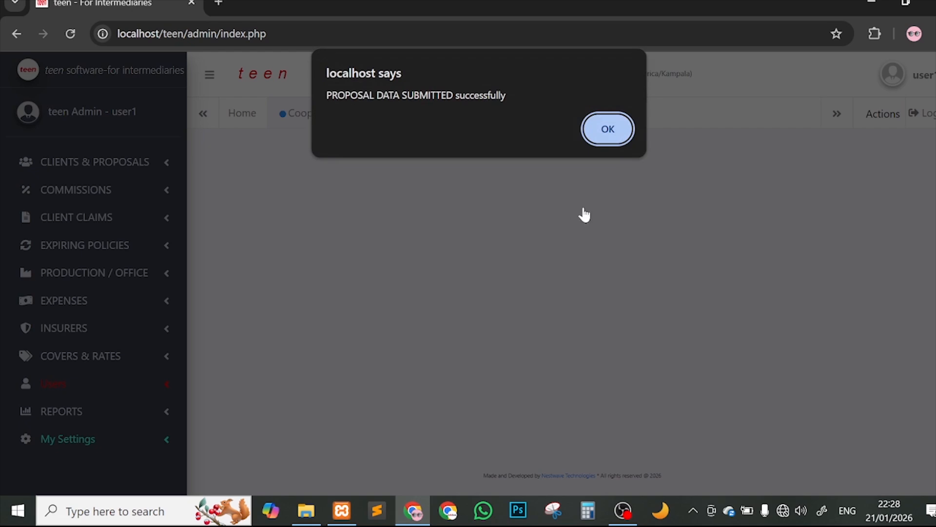
{"action": "left_click", "coordinate": [607, 129]}
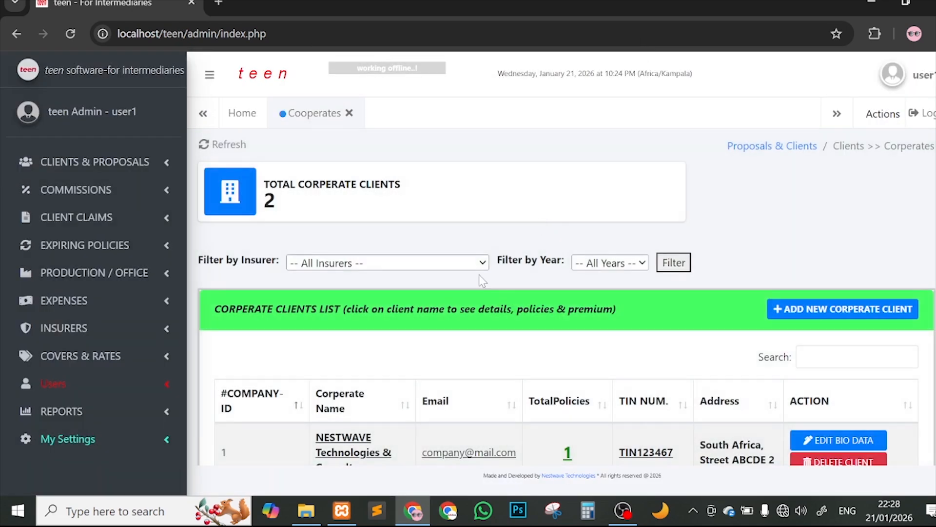
Step: Open Google Inc's details and check its policy risk type and 2026-01-26 end date
{"action": "scroll", "coordinate": [477, 276], "scroll_direction": "down", "scroll_amount": 3}
{"action": "scroll", "coordinate": [405, 257], "scroll_direction": "up", "scroll_amount": 1}
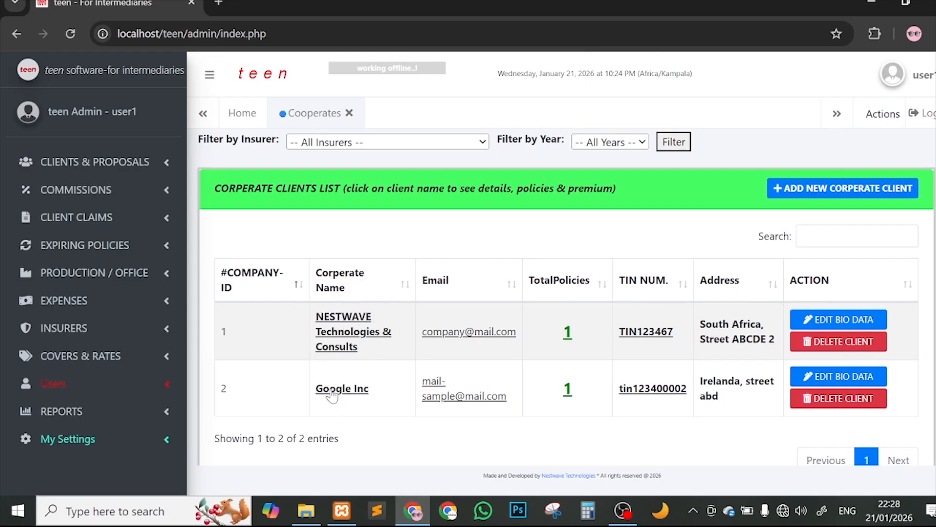
{"action": "left_click", "coordinate": [362, 392]}
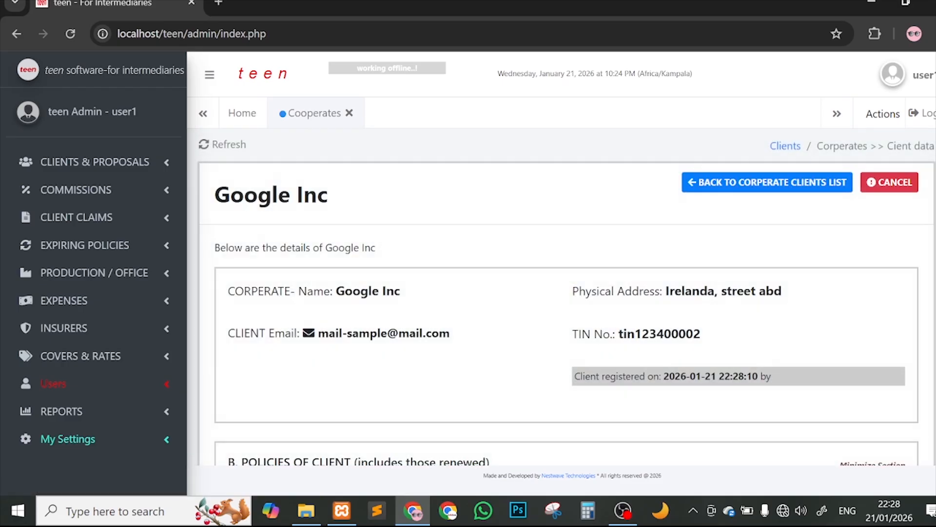
{"action": "scroll", "coordinate": [367, 398], "scroll_direction": "down", "scroll_amount": 6}
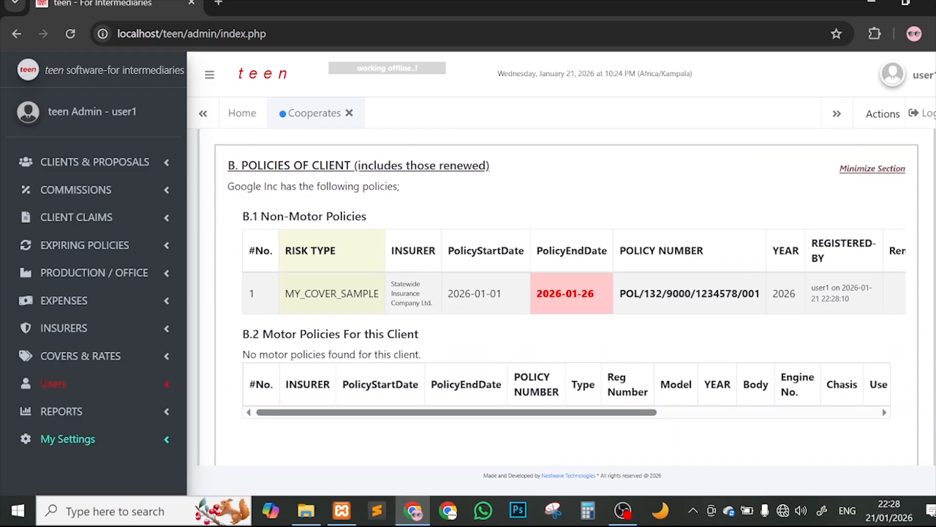
{"action": "left_click_drag", "start_coordinate": [285, 294], "coordinate": [374, 293]}
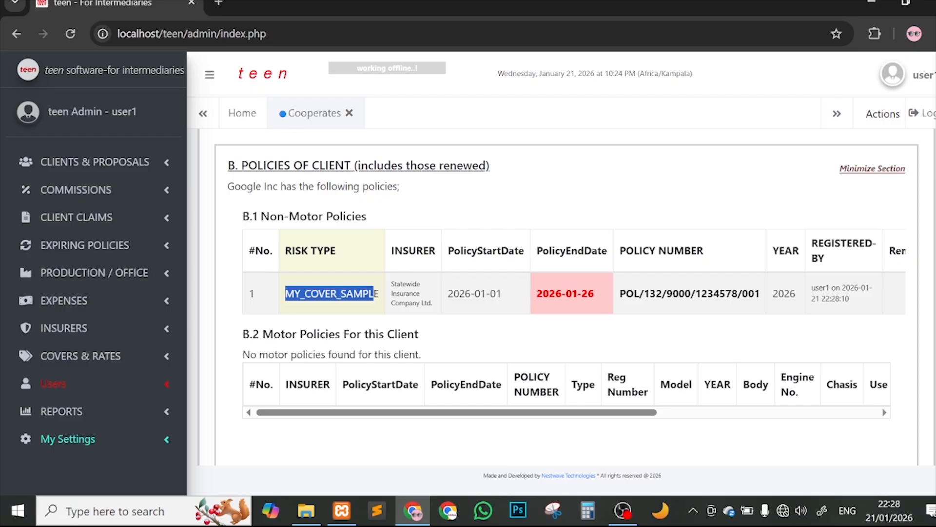
{"action": "left_click_drag", "start_coordinate": [537, 295], "coordinate": [601, 289]}
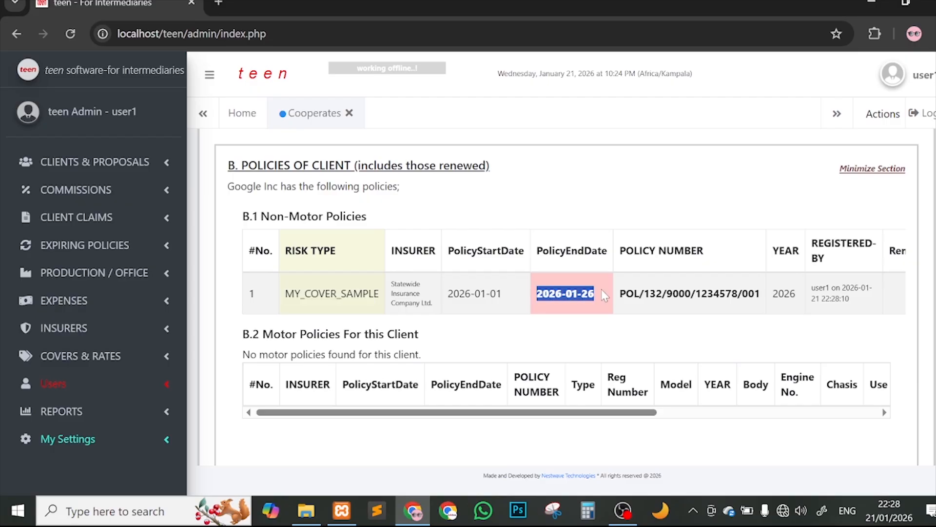
{"action": "scroll", "coordinate": [487, 204], "scroll_direction": "up", "scroll_amount": 6}
Step: Close the corporate clients page, log out, and sign back in as admin with the OTP code
{"action": "left_click", "coordinate": [350, 113]}
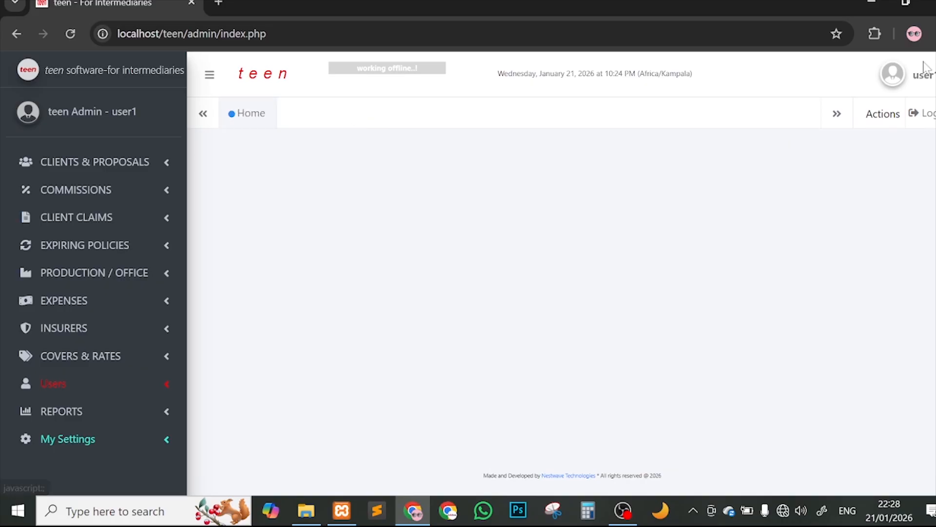
{"action": "left_click", "coordinate": [919, 113]}
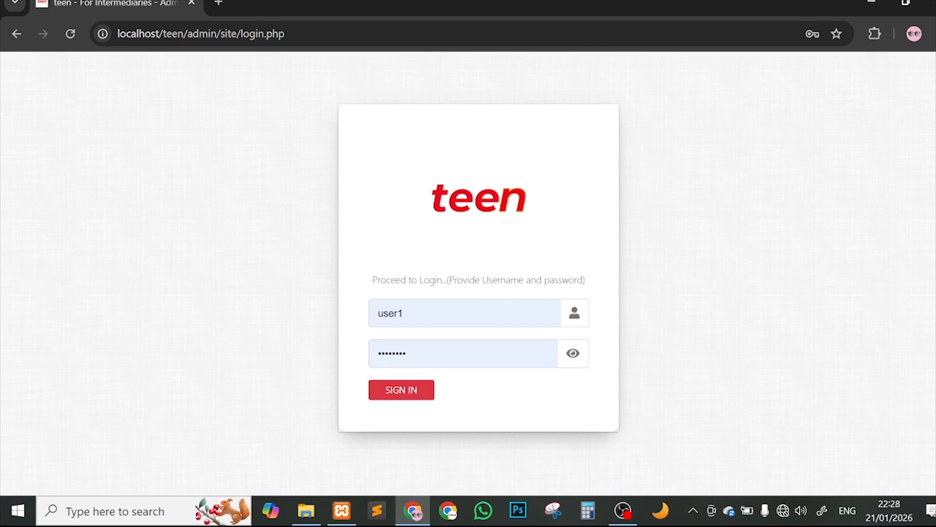
{"action": "left_click", "coordinate": [416, 385]}
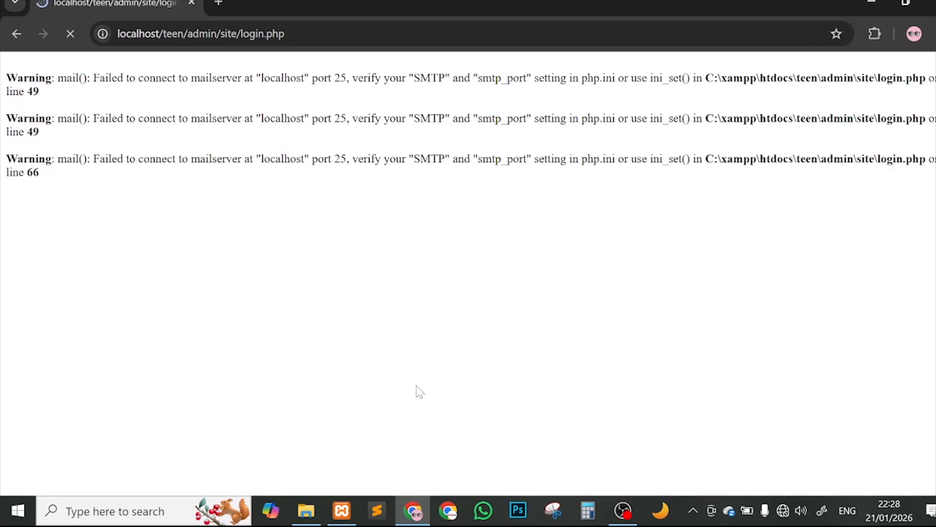
{"action": "type", "text": "0000"}
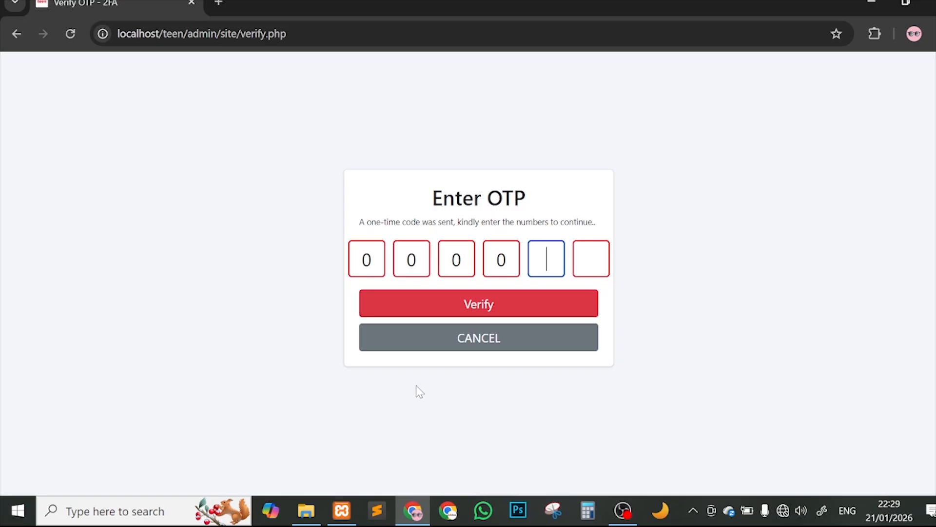
{"action": "type", "text": "00"}
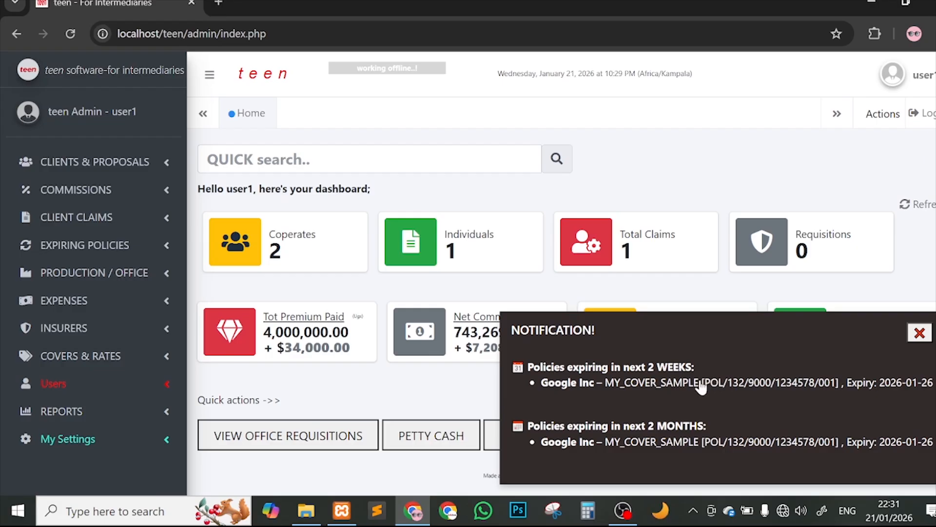
Step: Dismiss the expiring-policies notification and bring up the Expiring Policies options in the sidebar
{"action": "left_click", "coordinate": [918, 336]}
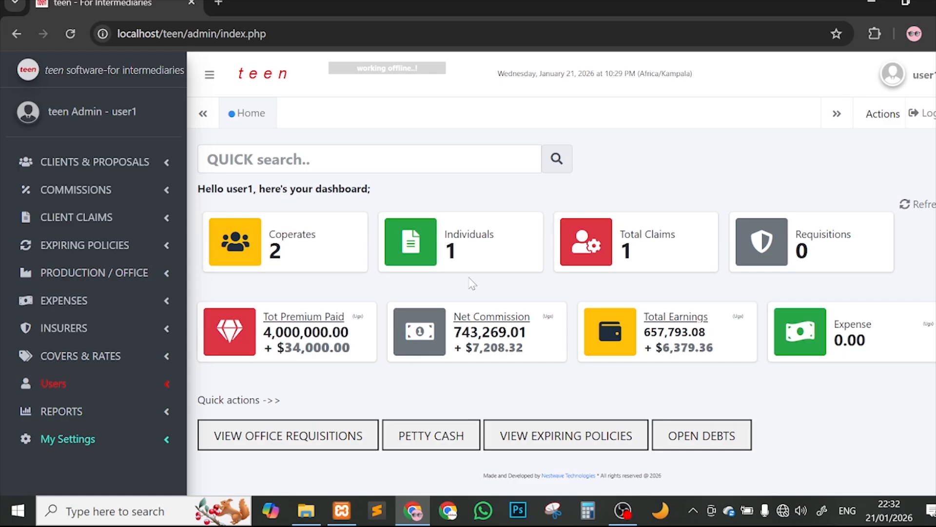
{"action": "left_click", "coordinate": [81, 245]}
Step: Open the expiring policies list and expand Google Inc's row to check its email, policy number and MY_COVER_SAMPLE type
{"action": "left_click", "coordinate": [156, 272]}
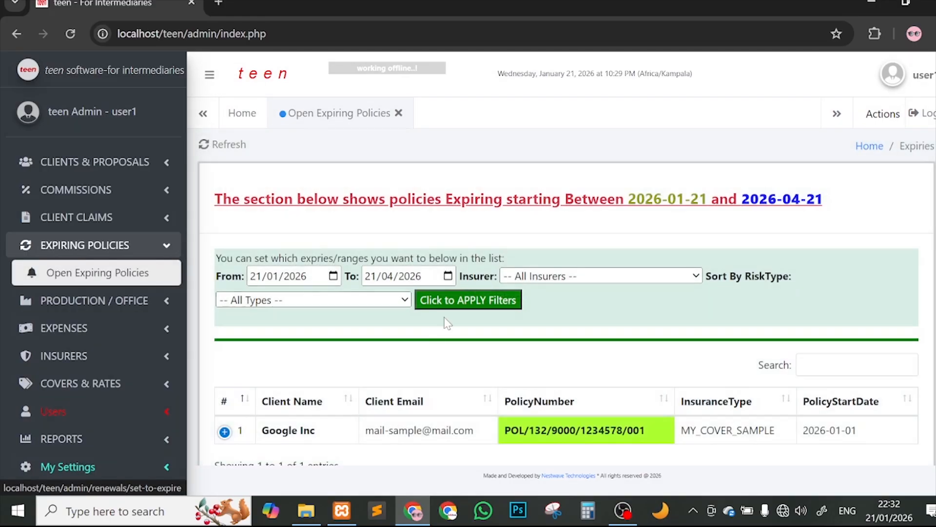
{"action": "scroll", "coordinate": [592, 340], "scroll_direction": "down", "scroll_amount": 2}
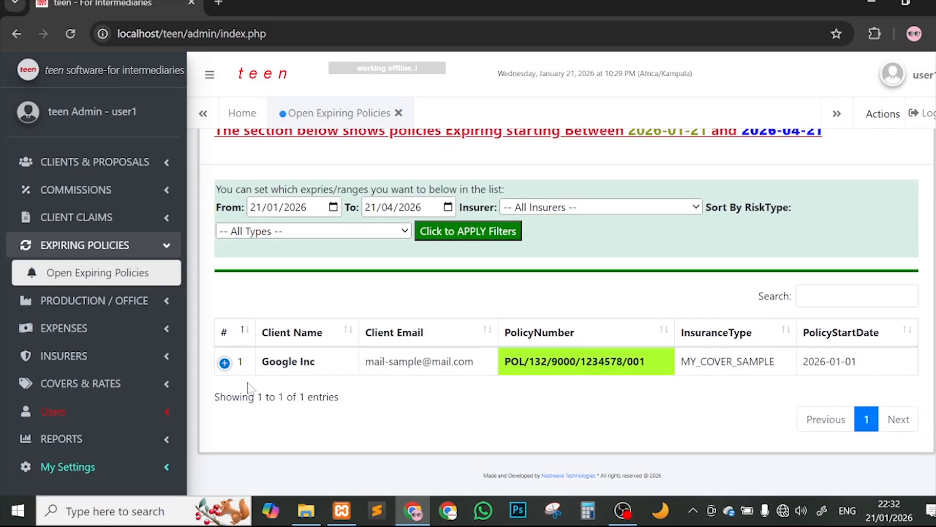
{"action": "left_click", "coordinate": [224, 363]}
{"action": "scroll", "coordinate": [526, 343], "scroll_direction": "down", "scroll_amount": 2}
{"action": "scroll", "coordinate": [526, 343], "scroll_direction": "down", "scroll_amount": 1}
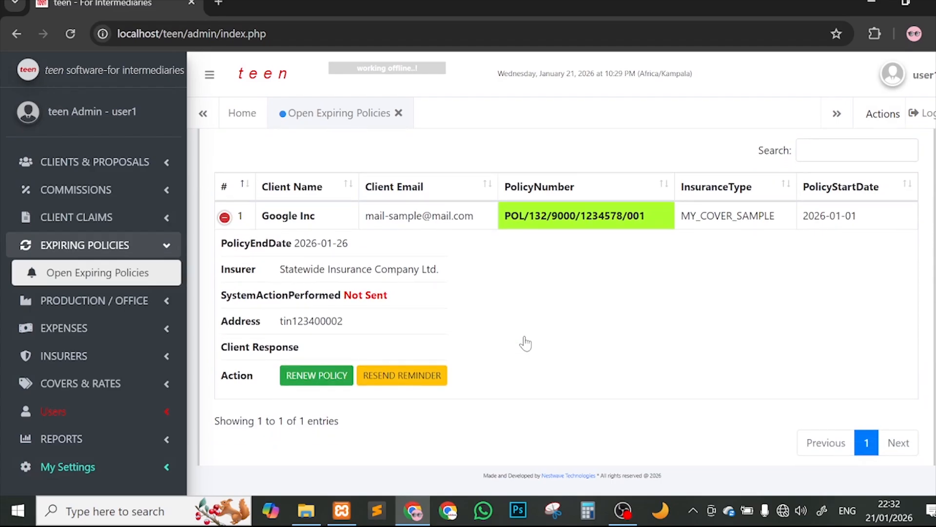
{"action": "left_click_drag", "start_coordinate": [483, 221], "coordinate": [366, 229]}
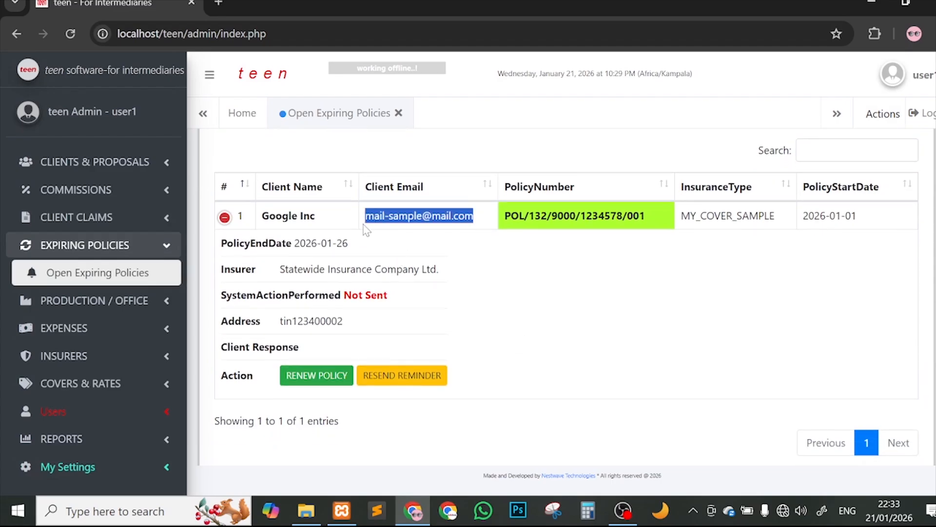
{"action": "left_click", "coordinate": [654, 224]}
{"action": "left_click_drag", "start_coordinate": [653, 223], "coordinate": [553, 220]}
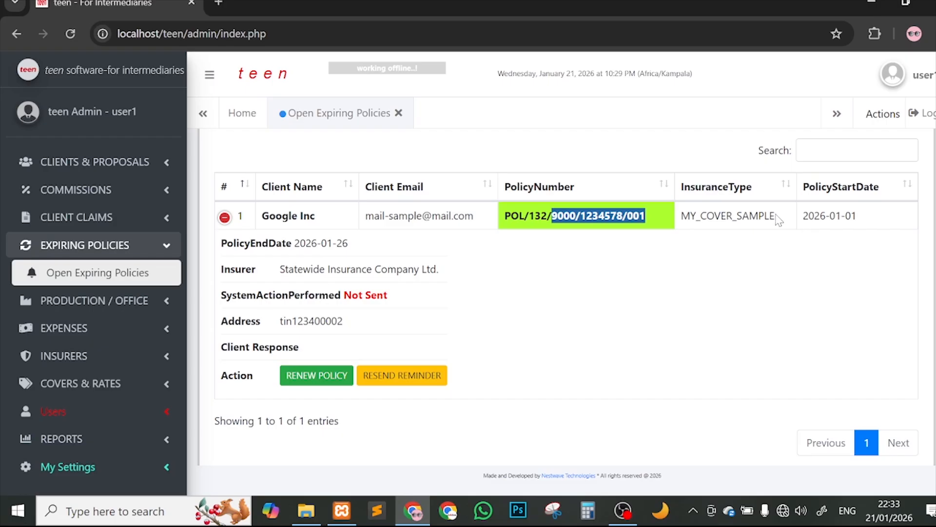
{"action": "left_click_drag", "start_coordinate": [779, 221], "coordinate": [673, 223]}
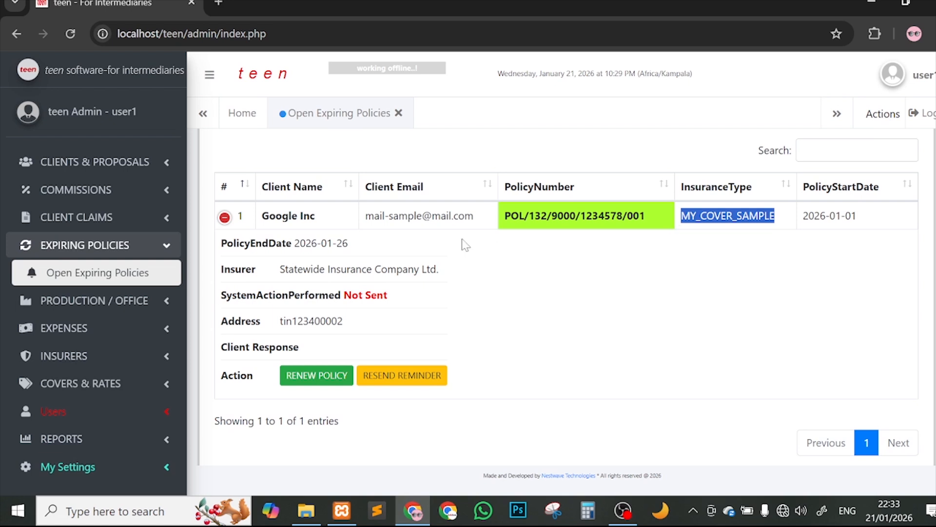
Step: Collapse and re-expand Google Inc's policy details, then collapse the side navigation to widen the table
{"action": "left_click", "coordinate": [225, 217]}
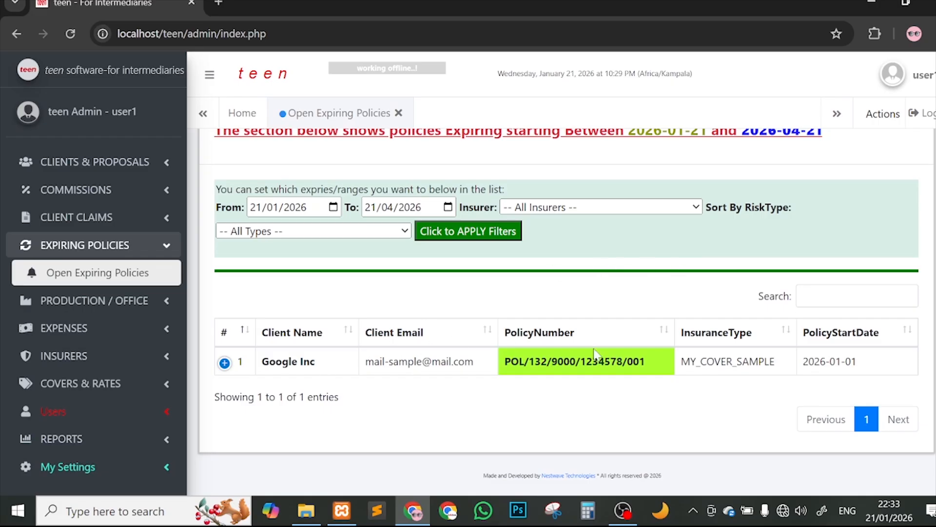
{"action": "left_click", "coordinate": [225, 363]}
{"action": "scroll", "coordinate": [224, 362], "scroll_direction": "down", "scroll_amount": 1}
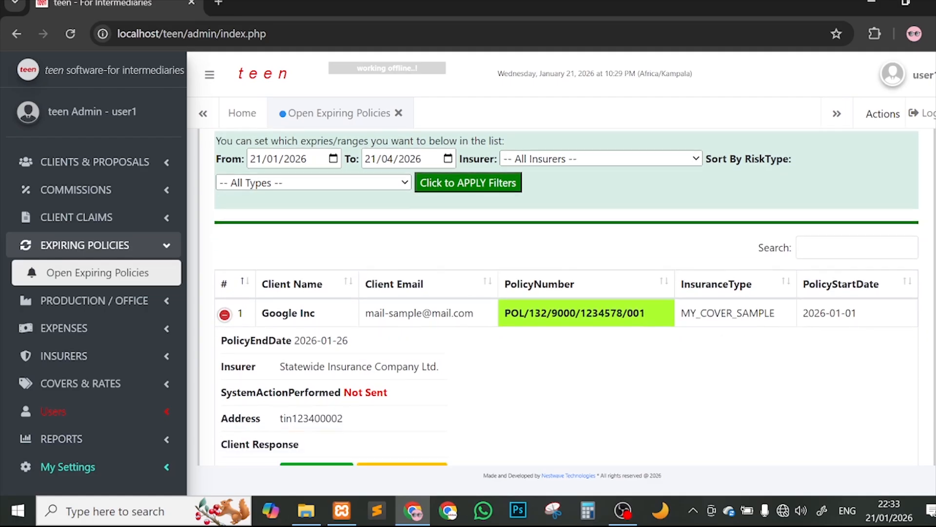
{"action": "scroll", "coordinate": [224, 361], "scroll_direction": "down", "scroll_amount": 1}
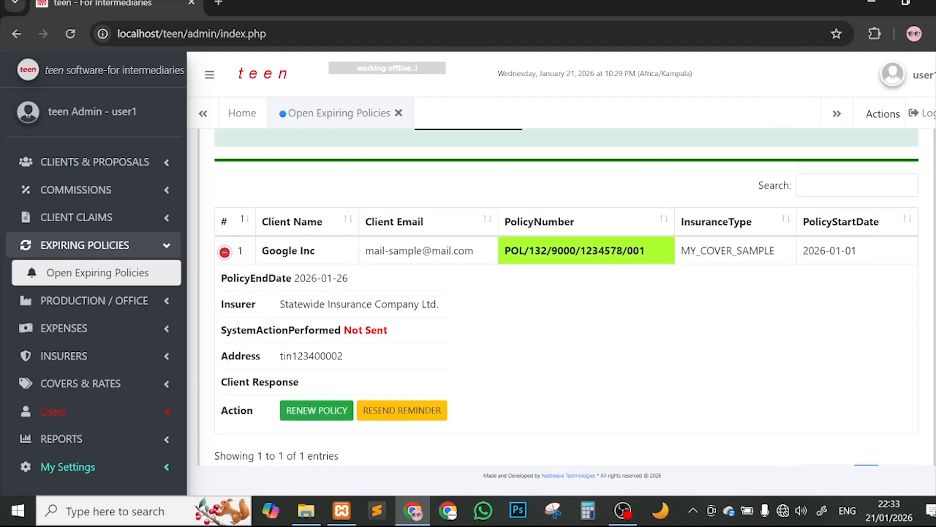
{"action": "left_click", "coordinate": [214, 76]}
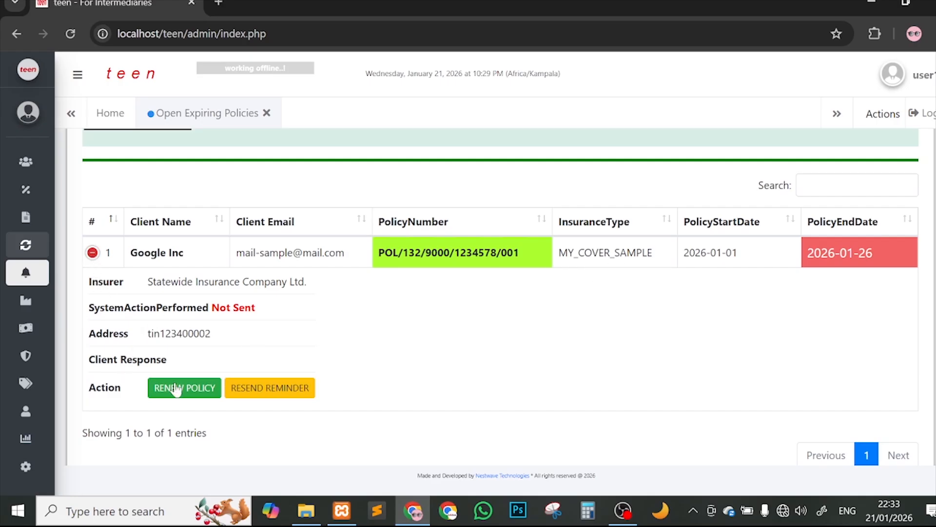
Step: Start renewing Google Inc's policy and expand the side navigation again
{"action": "left_click", "coordinate": [190, 388]}
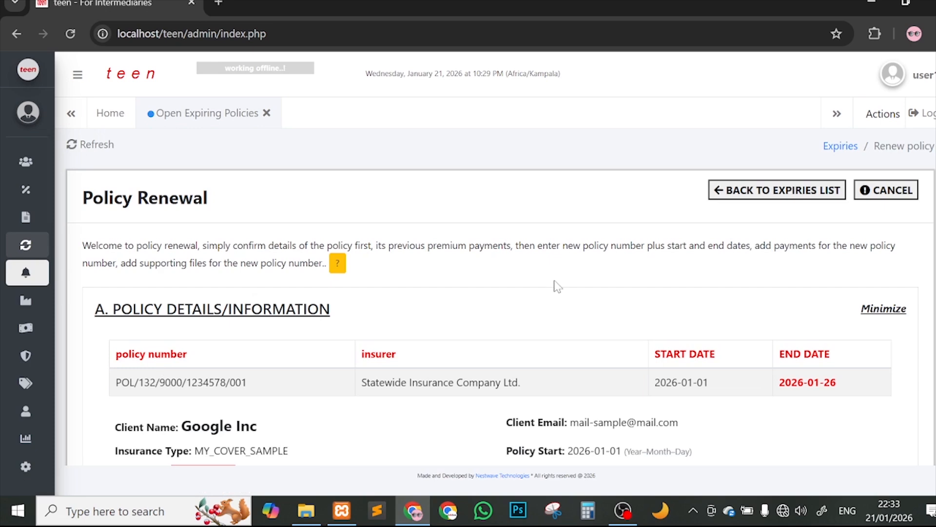
{"action": "scroll", "coordinate": [554, 282], "scroll_direction": "down", "scroll_amount": 1}
{"action": "left_click", "coordinate": [88, 81]}
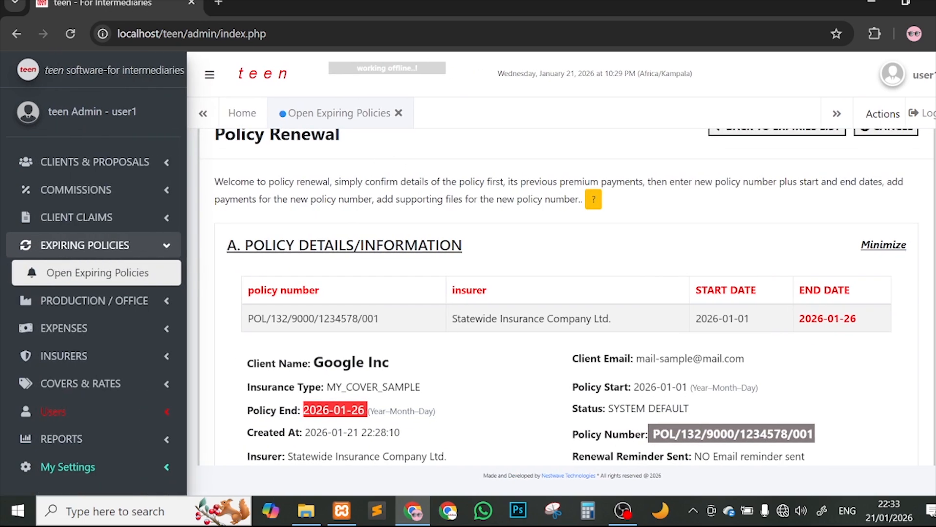
Step: Read the Policy Renewal page's instructions on premium payments and the new policy number
{"action": "left_click_drag", "start_coordinate": [222, 181], "coordinate": [265, 181]}
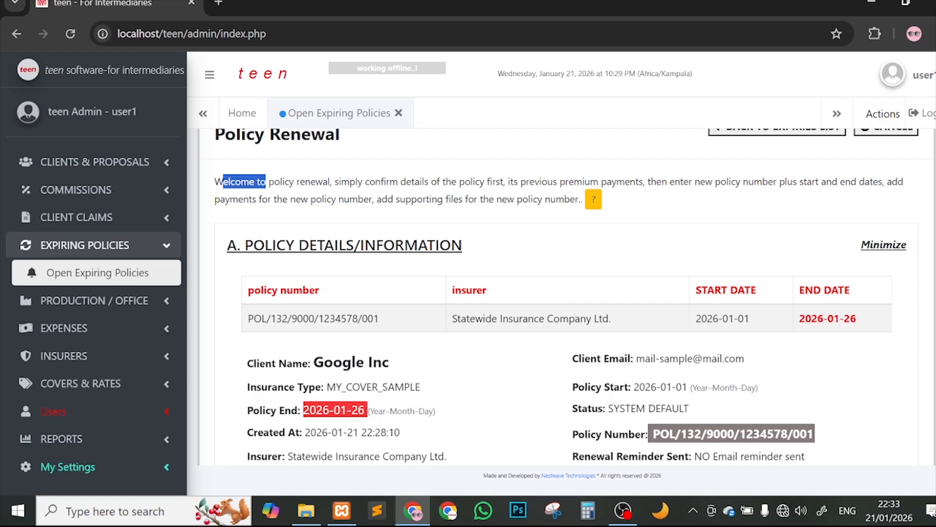
{"action": "left_click_drag", "start_coordinate": [548, 182], "coordinate": [837, 181]}
{"action": "left_click", "coordinate": [663, 180]}
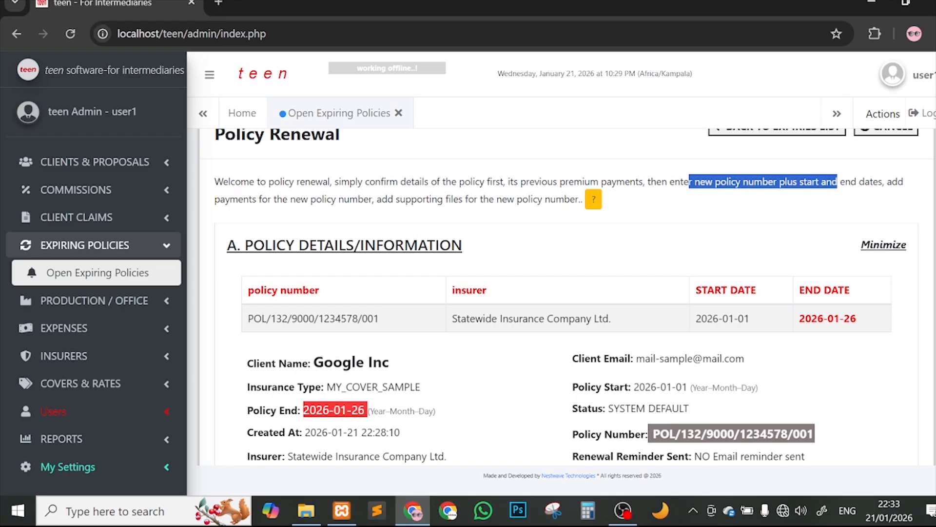
{"action": "left_click_drag", "start_coordinate": [244, 199], "coordinate": [498, 199]}
{"action": "scroll", "coordinate": [591, 214], "scroll_direction": "down", "scroll_amount": 2}
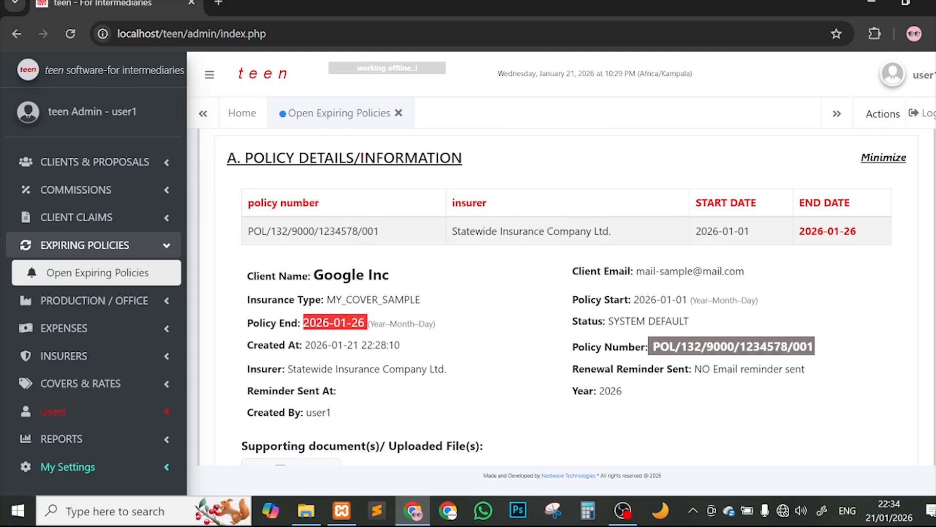
{"action": "scroll", "coordinate": [748, 309], "scroll_direction": "up", "scroll_amount": 3}
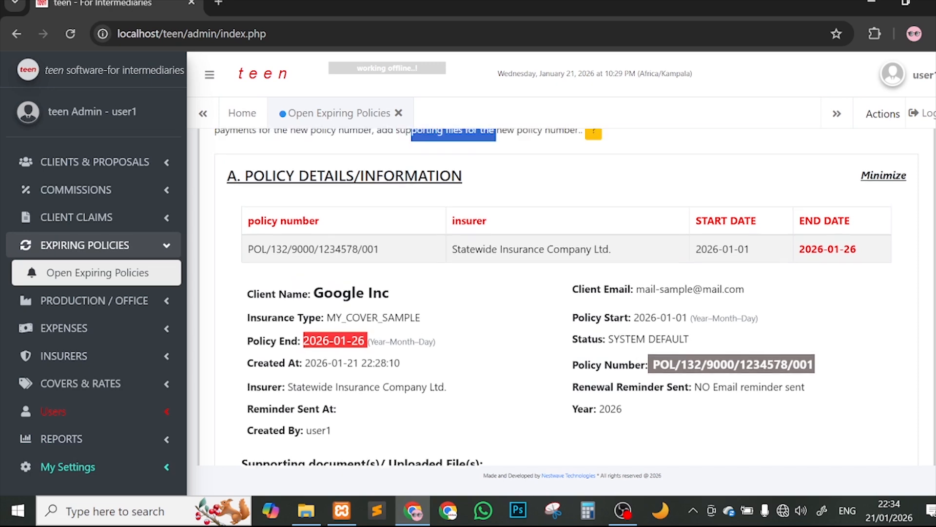
{"action": "scroll", "coordinate": [748, 309], "scroll_direction": "down", "scroll_amount": 4}
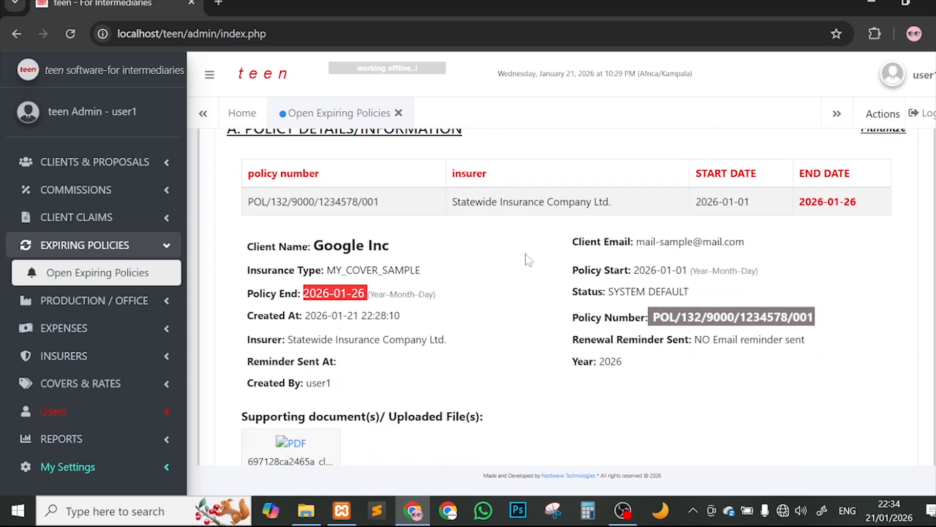
{"action": "scroll", "coordinate": [529, 259], "scroll_direction": "up", "scroll_amount": 2}
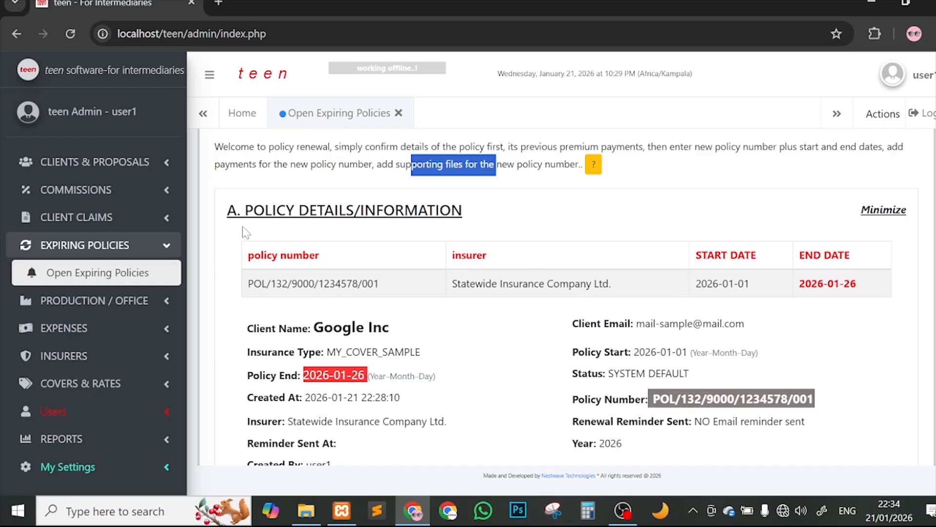
{"action": "left_click", "coordinate": [895, 214]}
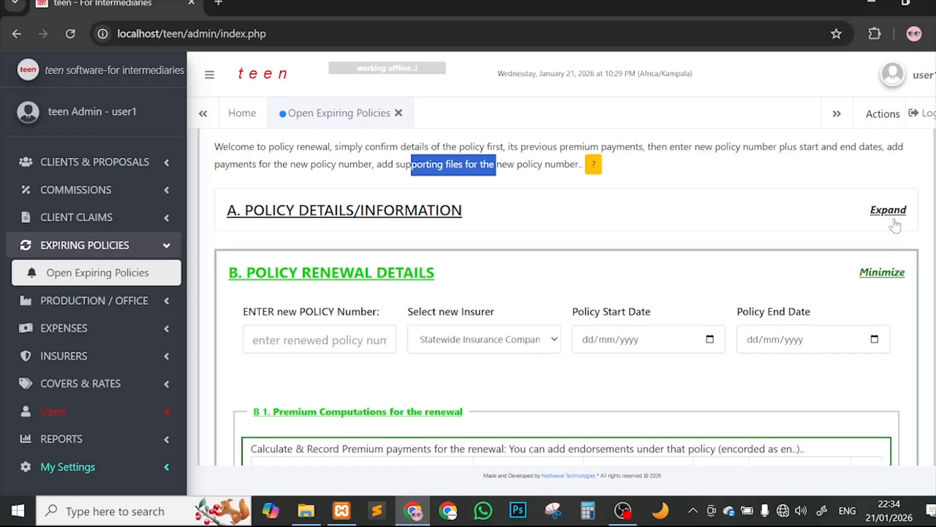
{"action": "left_click", "coordinate": [888, 269]}
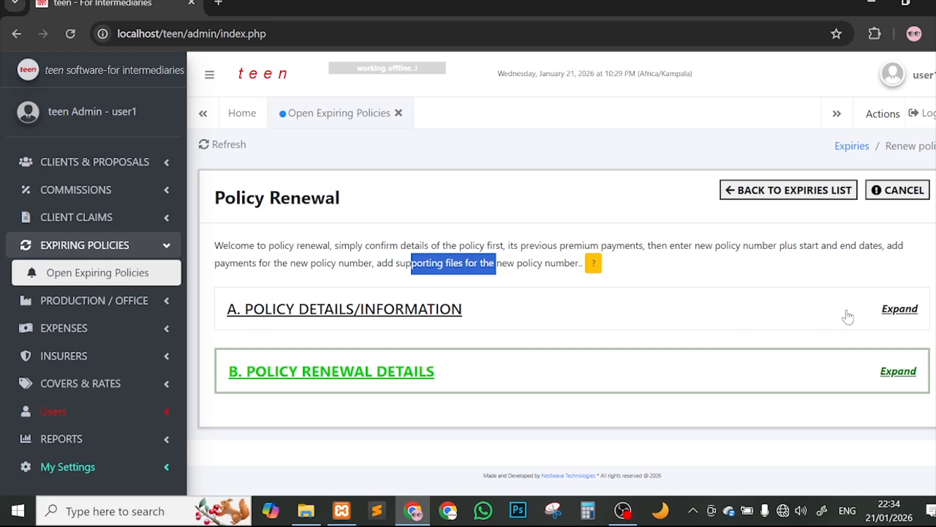
{"action": "left_click", "coordinate": [891, 315]}
{"action": "scroll", "coordinate": [618, 302], "scroll_direction": "down", "scroll_amount": 3}
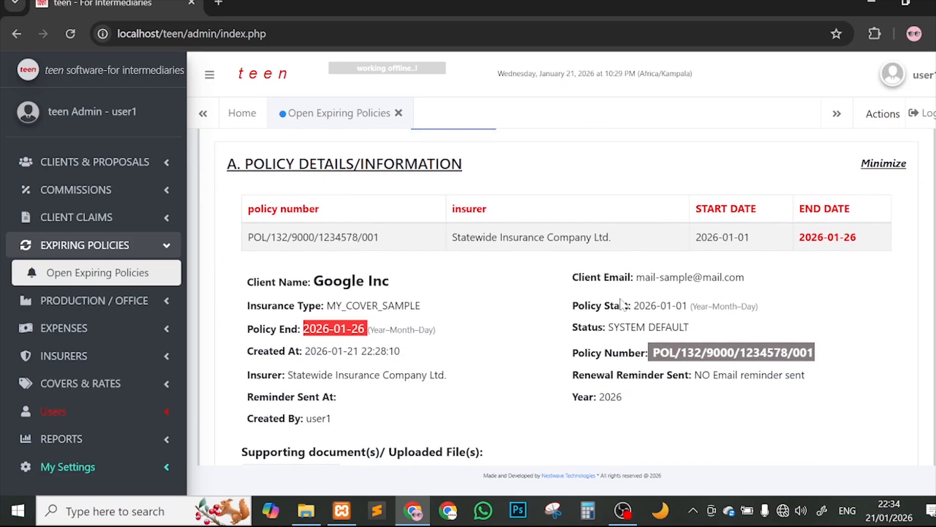
{"action": "left_click_drag", "start_coordinate": [272, 237], "coordinate": [409, 237]}
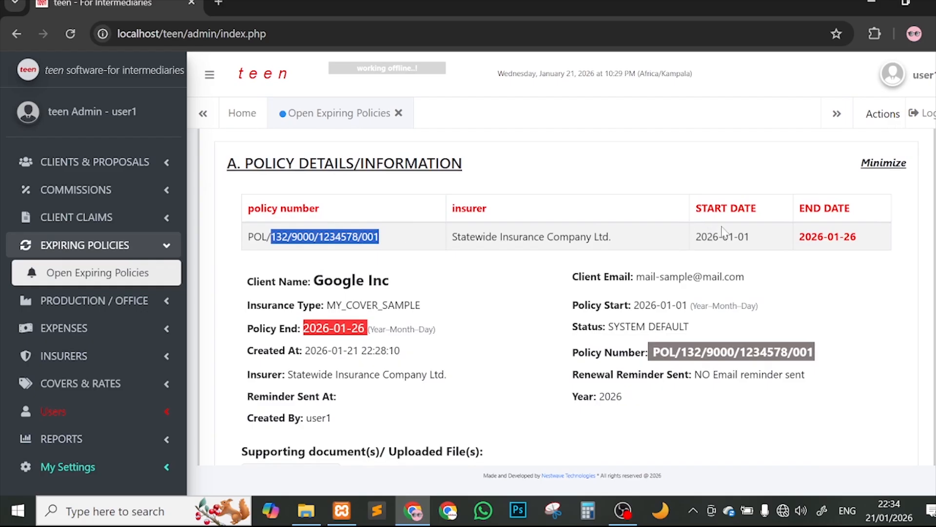
{"action": "left_click_drag", "start_coordinate": [792, 236], "coordinate": [860, 236]}
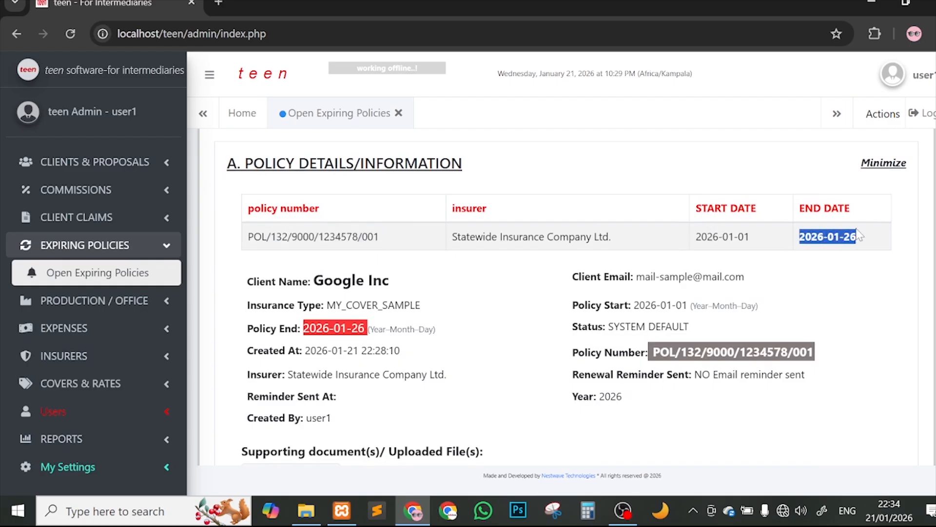
{"action": "scroll", "coordinate": [461, 320], "scroll_direction": "down", "scroll_amount": 2}
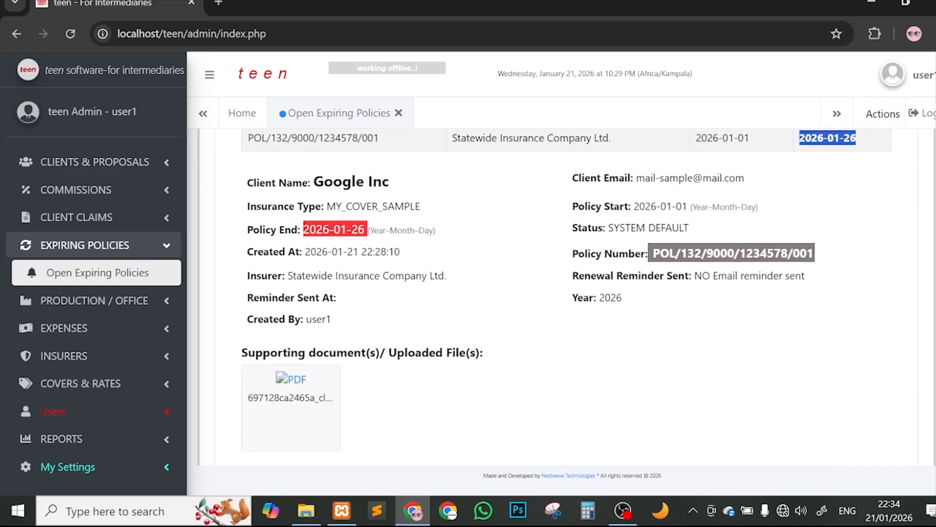
{"action": "left_click_drag", "start_coordinate": [324, 186], "coordinate": [415, 208]}
{"action": "left_click_drag", "start_coordinate": [340, 230], "coordinate": [402, 230]}
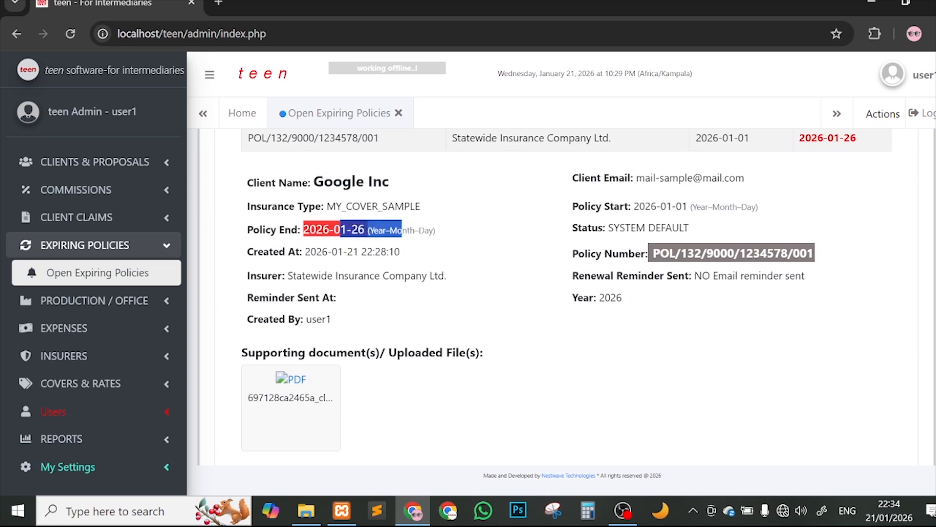
{"action": "left_click_drag", "start_coordinate": [316, 252], "coordinate": [328, 252]}
{"action": "left_click_drag", "start_coordinate": [375, 251], "coordinate": [430, 254]}
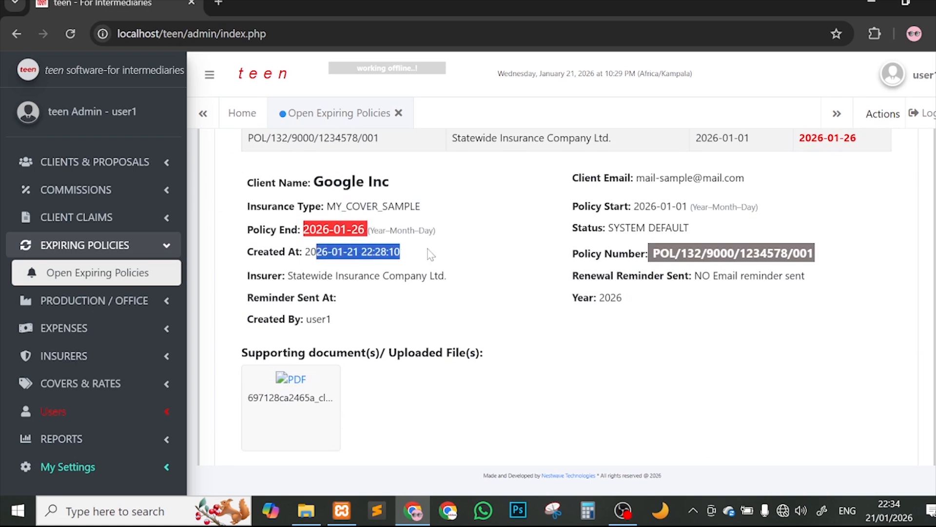
{"action": "left_click_drag", "start_coordinate": [296, 276], "coordinate": [434, 275]}
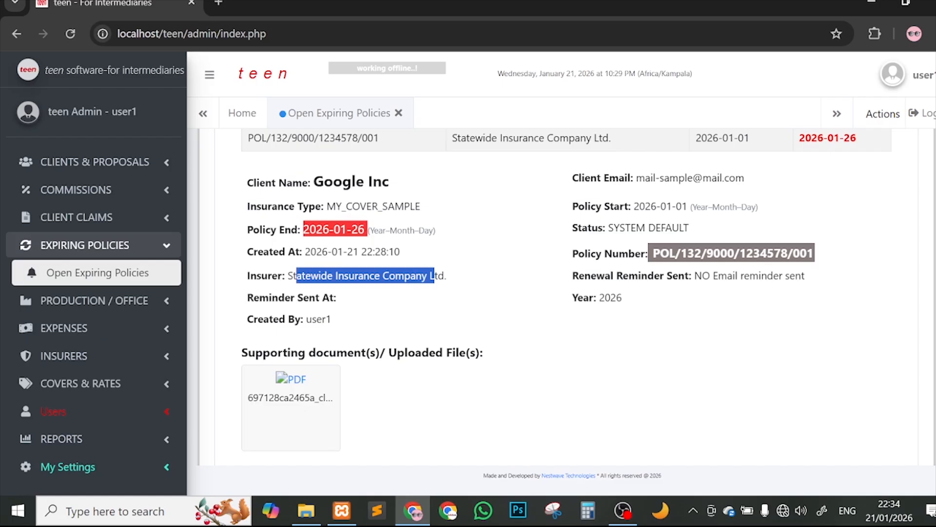
{"action": "left_click_drag", "start_coordinate": [695, 276], "coordinate": [784, 276]}
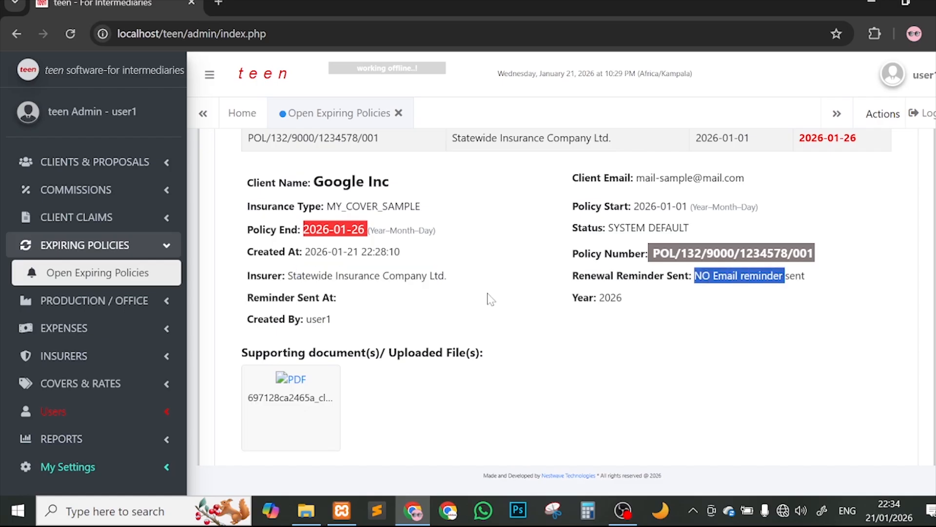
{"action": "scroll", "coordinate": [490, 299], "scroll_direction": "down", "scroll_amount": 1}
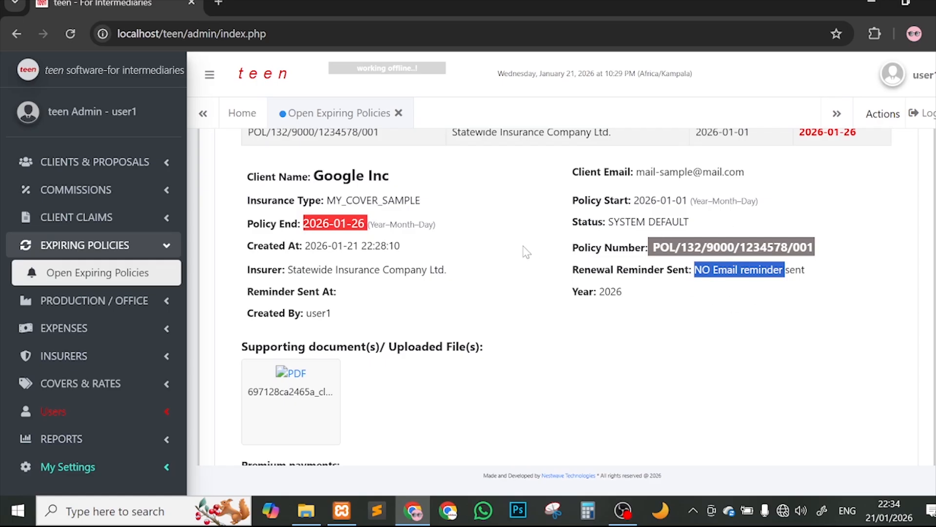
{"action": "left_click_drag", "start_coordinate": [307, 313], "coordinate": [371, 310]}
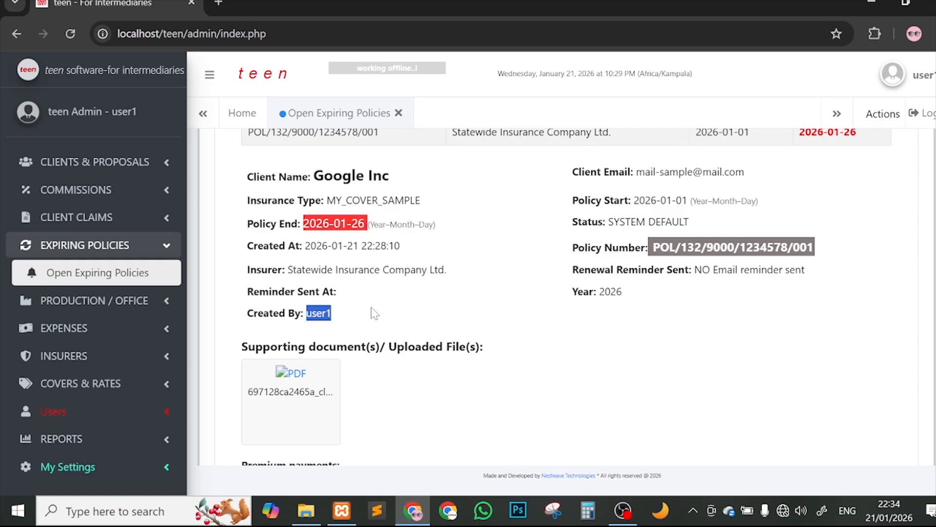
{"action": "left_click", "coordinate": [357, 311]}
{"action": "scroll", "coordinate": [352, 312], "scroll_direction": "up", "scroll_amount": 1}
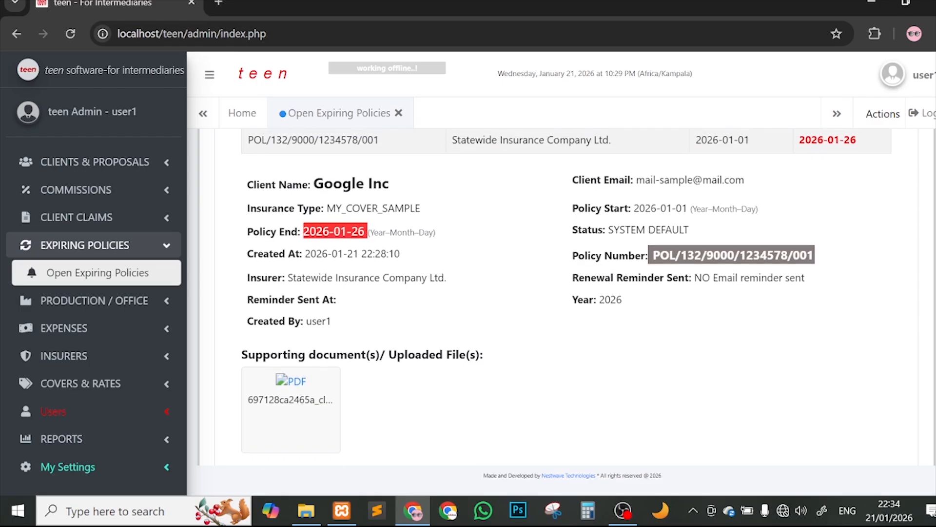
{"action": "left_click_drag", "start_coordinate": [313, 342], "coordinate": [351, 341]}
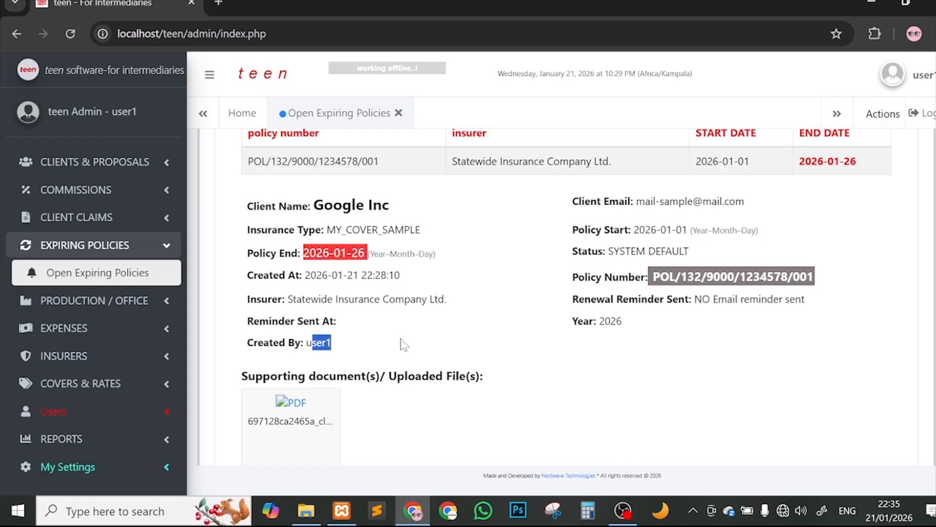
Step: Open the supporting PDF in a background tab, staying on the page with the 35,000 USD premium payment
{"action": "left_click", "coordinate": [902, 87]}
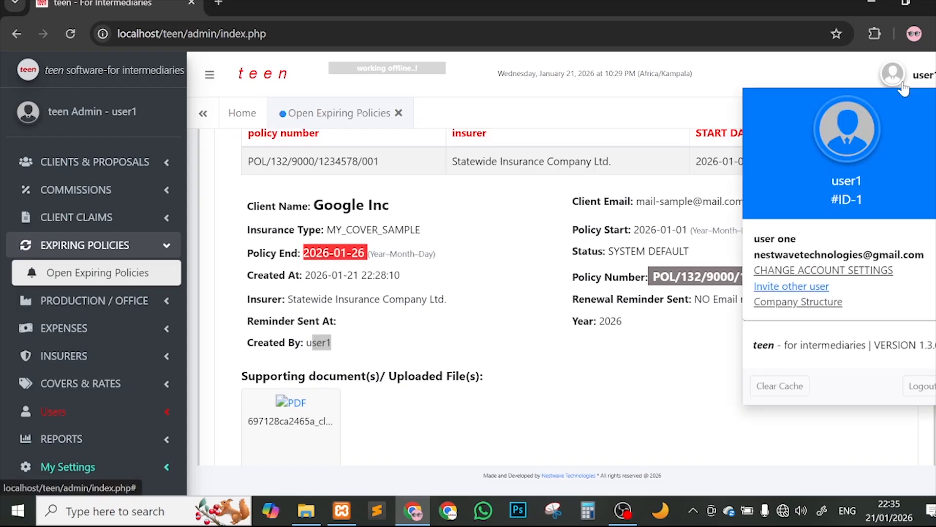
{"action": "left_click", "coordinate": [891, 72]}
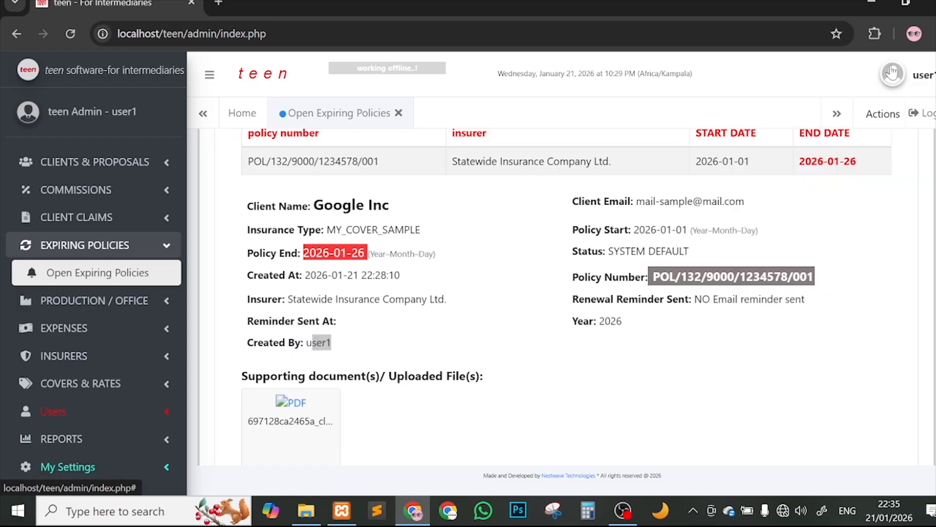
{"action": "scroll", "coordinate": [614, 265], "scroll_direction": "down", "scroll_amount": 2}
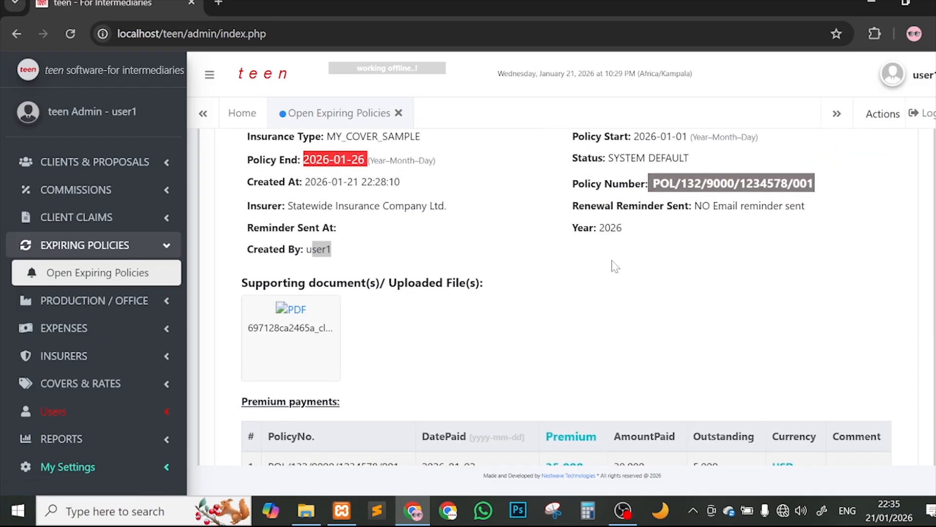
{"action": "left_click", "coordinate": [302, 320]}
{"action": "key", "text": "ctrl+shift+Tab"}
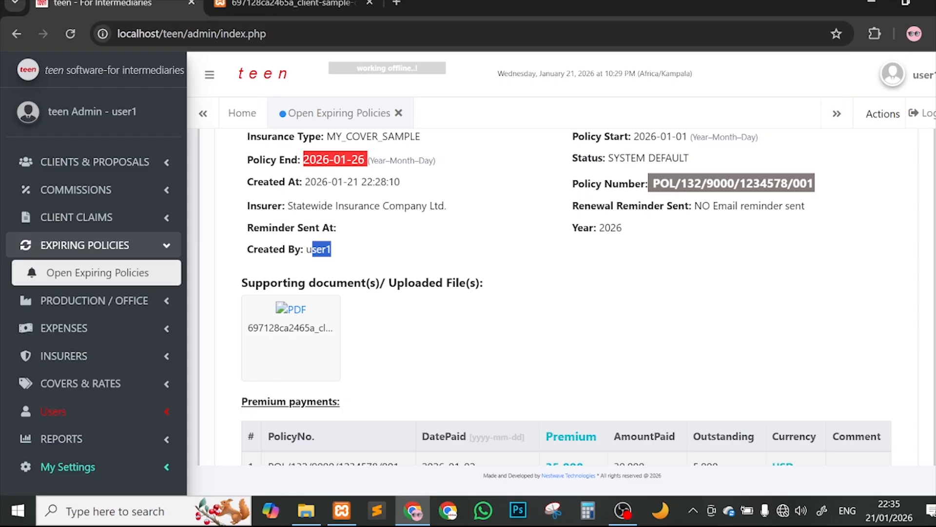
{"action": "left_click_drag", "start_coordinate": [255, 283], "coordinate": [410, 283]}
{"action": "left_click", "coordinate": [402, 298]}
{"action": "scroll", "coordinate": [421, 245], "scroll_direction": "up", "scroll_amount": 1}
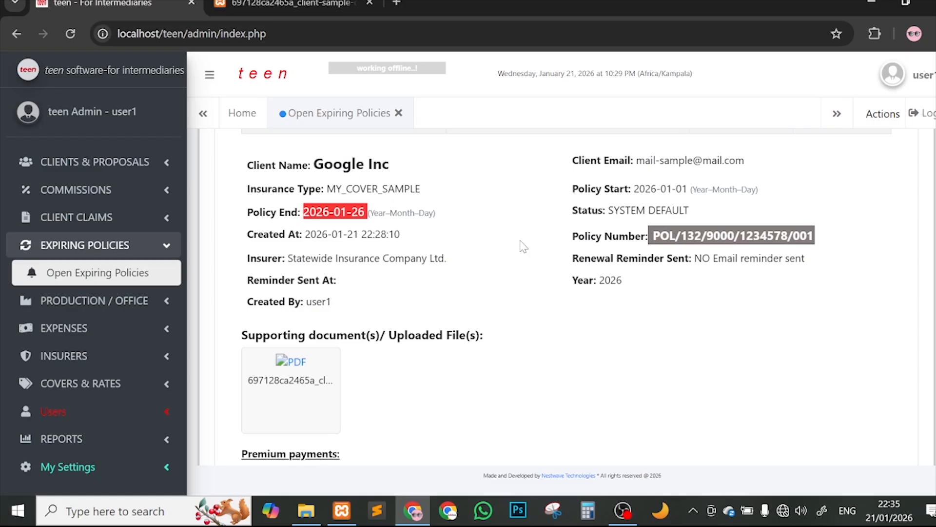
{"action": "scroll", "coordinate": [566, 293], "scroll_direction": "down", "scroll_amount": 1}
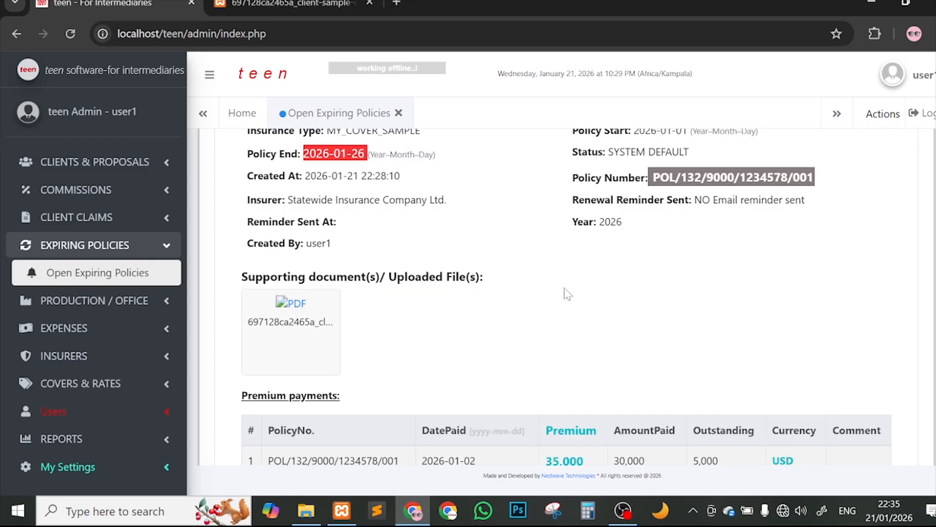
Step: View 697128ca2465a_client-sample-document-teen.pdf, closing the duplicate tab and scrolling the one-page client data sheet
{"action": "left_click", "coordinate": [293, 307]}
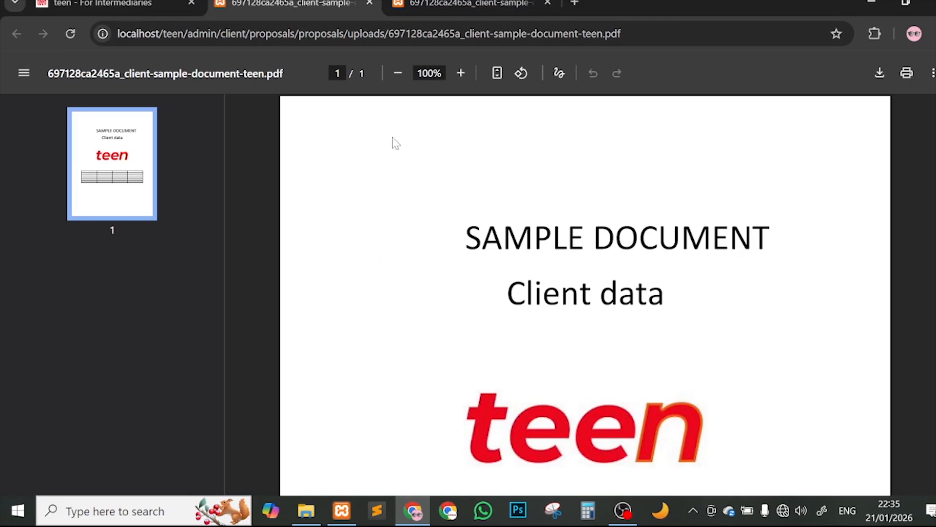
{"action": "left_click", "coordinate": [548, 5]}
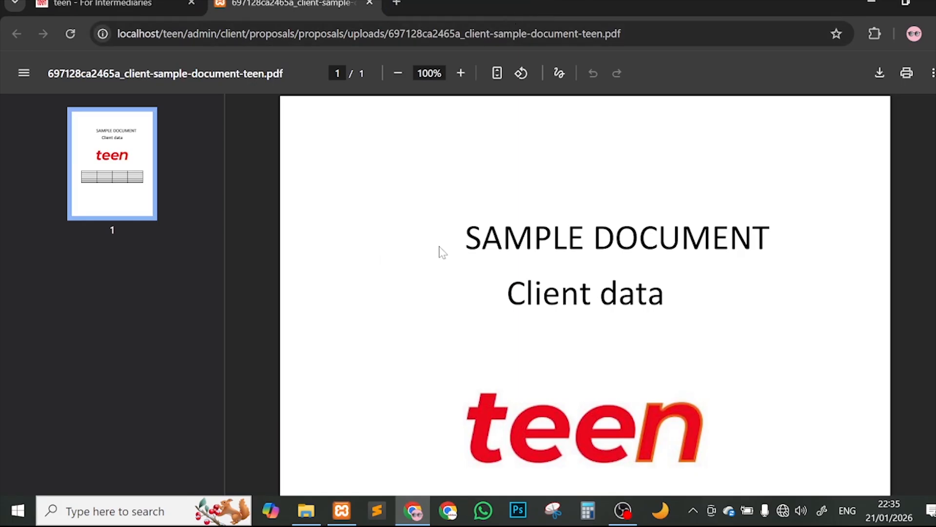
{"action": "scroll", "coordinate": [442, 250], "scroll_direction": "down", "scroll_amount": 3}
{"action": "scroll", "coordinate": [516, 251], "scroll_direction": "up", "scroll_amount": 3}
{"action": "scroll", "coordinate": [516, 251], "scroll_direction": "down", "scroll_amount": 8}
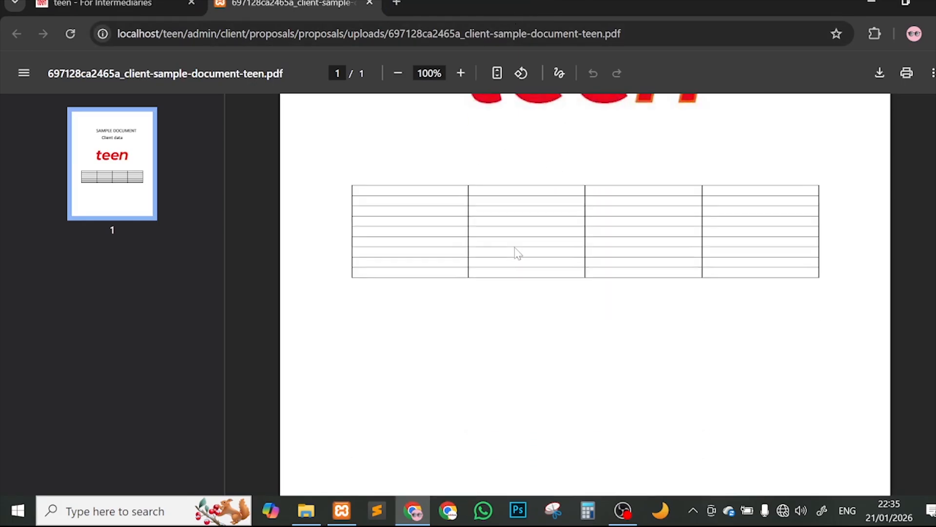
{"action": "scroll", "coordinate": [515, 251], "scroll_direction": "up", "scroll_amount": 8}
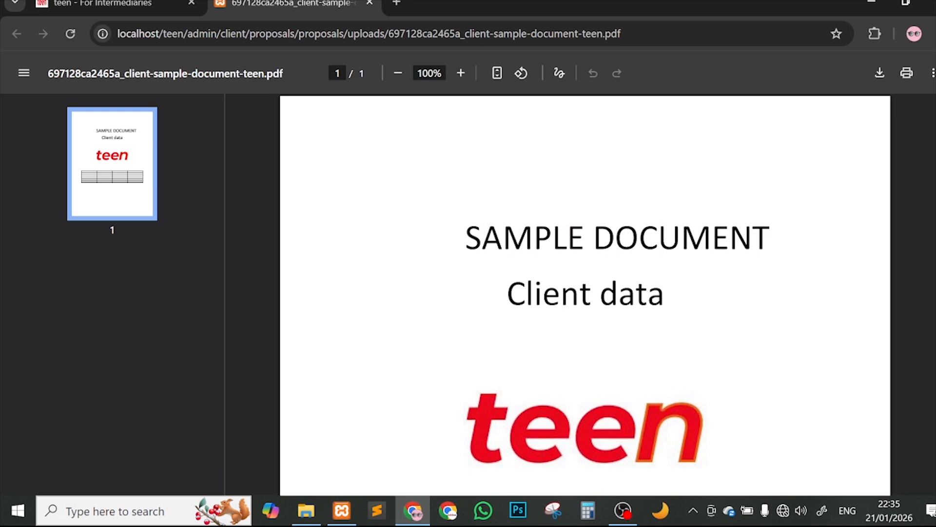
Step: Return to the renewal page and check the paid policy's number, 35,000 premium and USD currency
{"action": "left_click", "coordinate": [370, 3]}
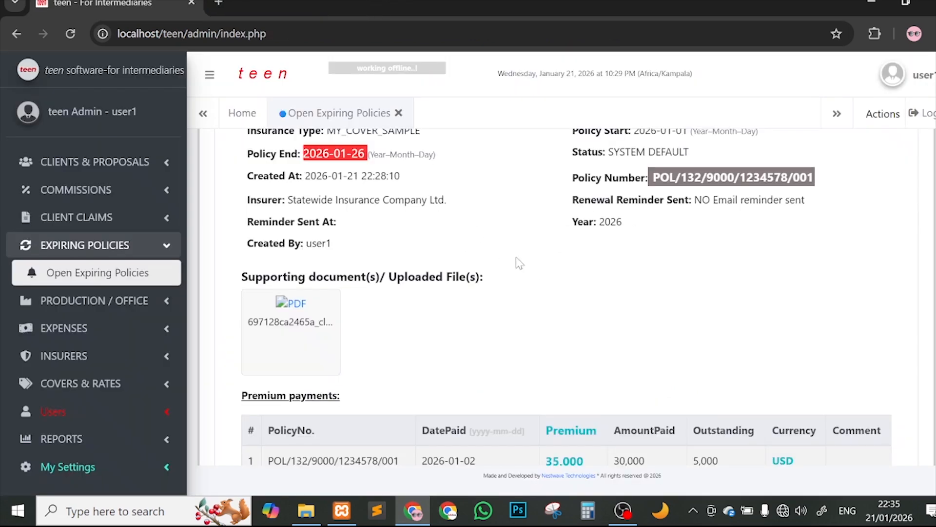
{"action": "scroll", "coordinate": [494, 308], "scroll_direction": "down", "scroll_amount": 4}
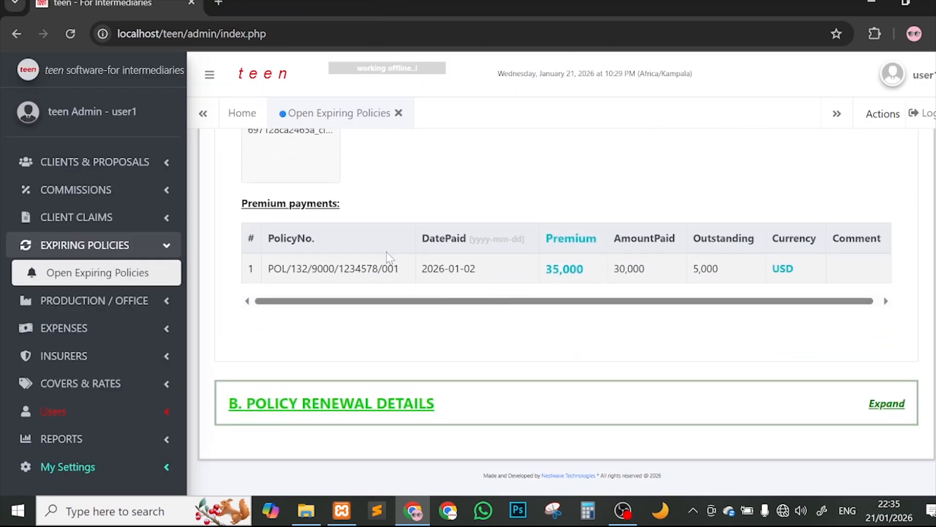
{"action": "scroll", "coordinate": [815, 399], "scroll_direction": "down", "scroll_amount": 1}
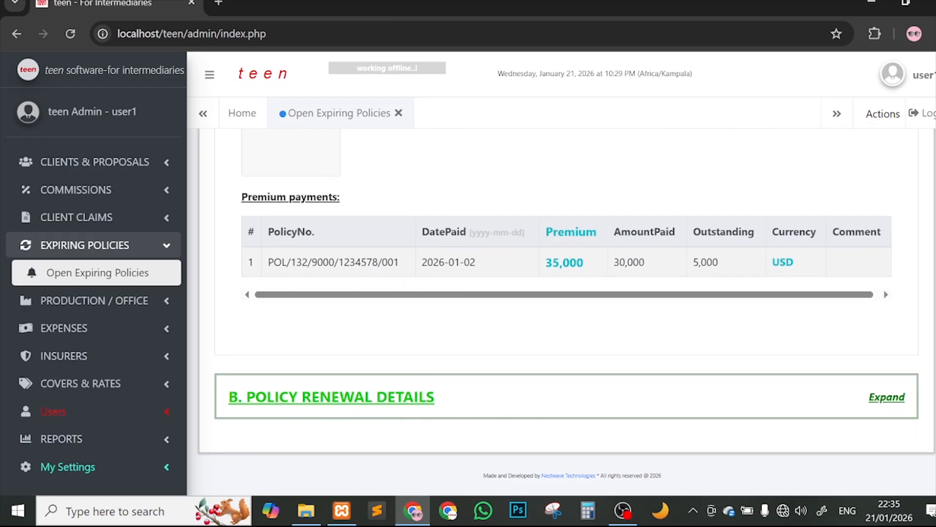
{"action": "left_click_drag", "start_coordinate": [291, 262], "coordinate": [427, 262]}
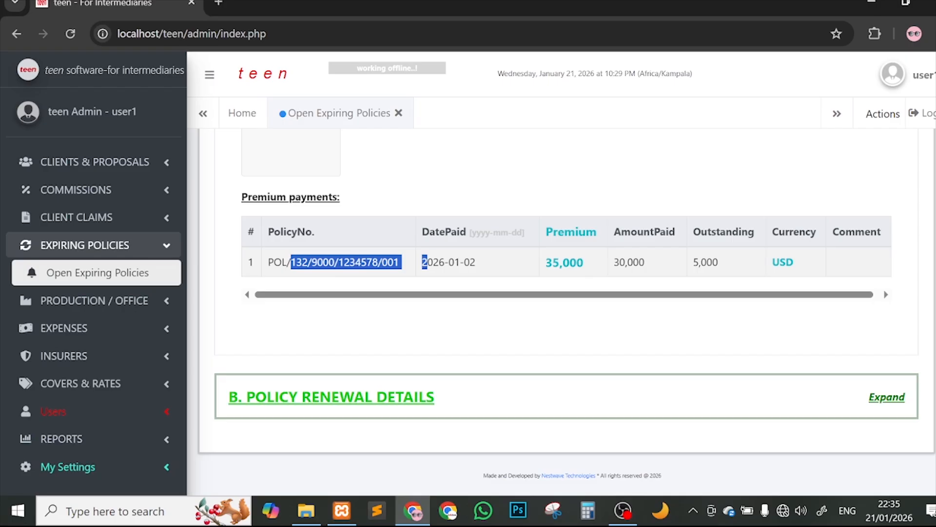
{"action": "left_click_drag", "start_coordinate": [546, 262], "coordinate": [585, 263]}
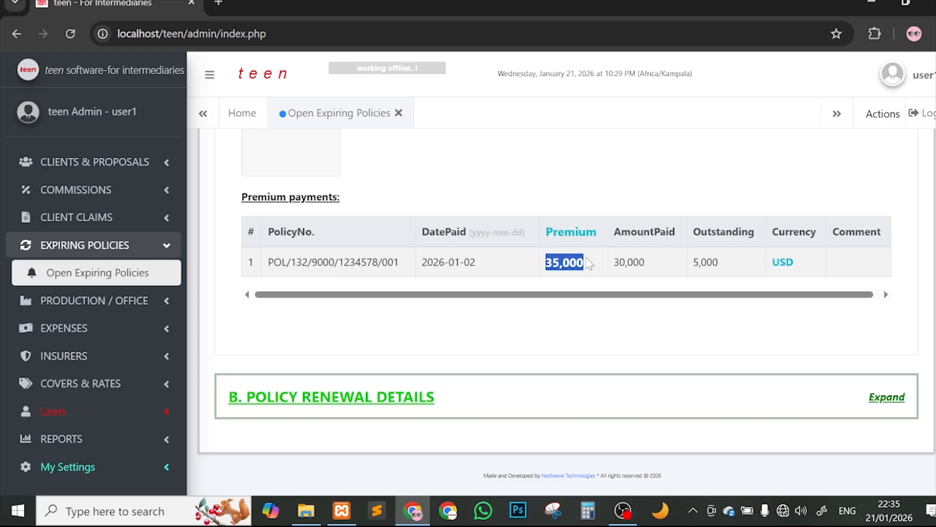
{"action": "left_click_drag", "start_coordinate": [772, 262], "coordinate": [801, 262]}
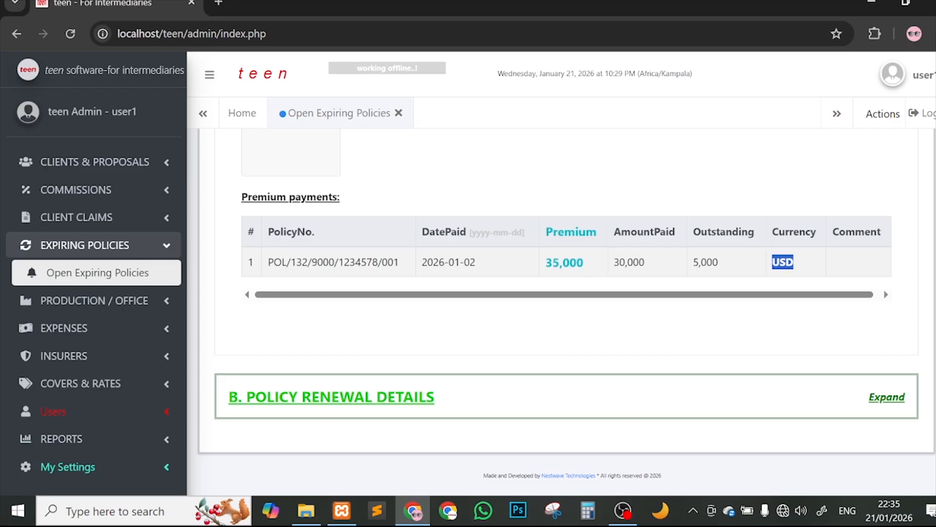
{"action": "left_click", "coordinate": [880, 400]}
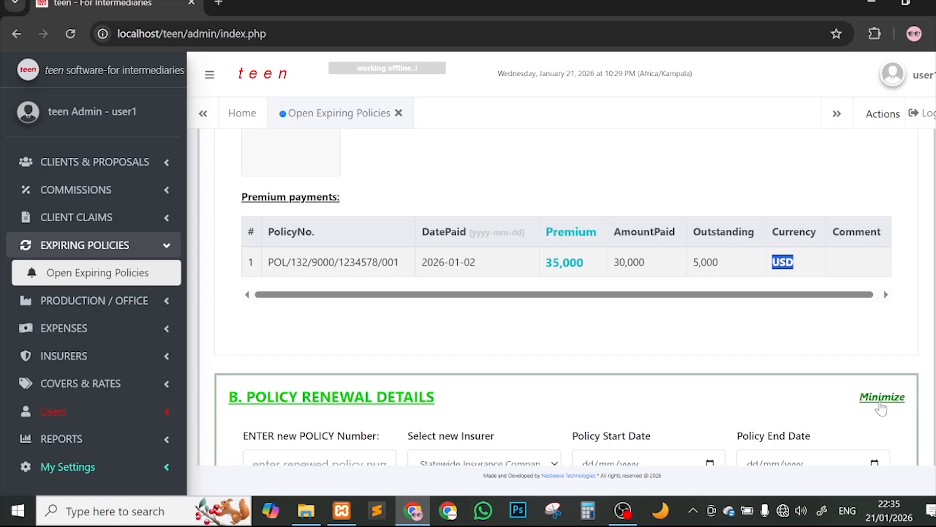
{"action": "scroll", "coordinate": [756, 374], "scroll_direction": "down", "scroll_amount": 3}
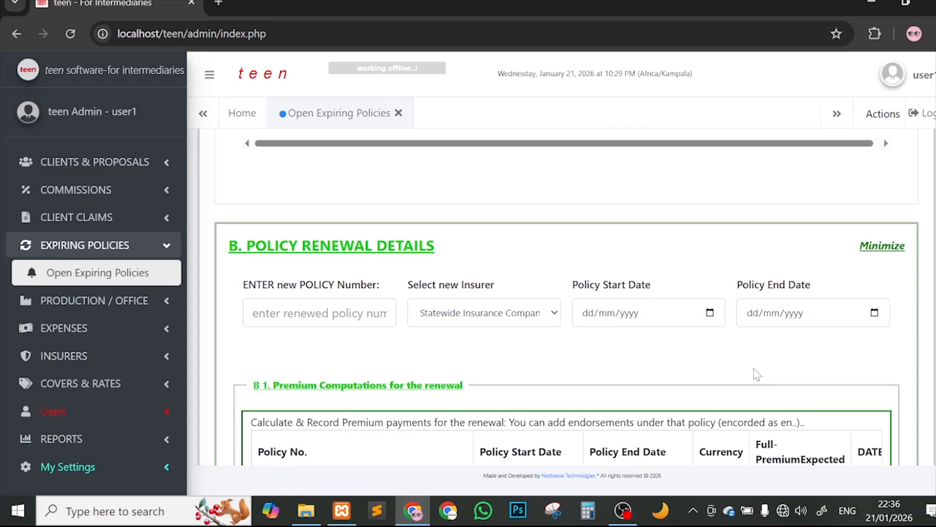
{"action": "scroll", "coordinate": [756, 361], "scroll_direction": "down", "scroll_amount": 1}
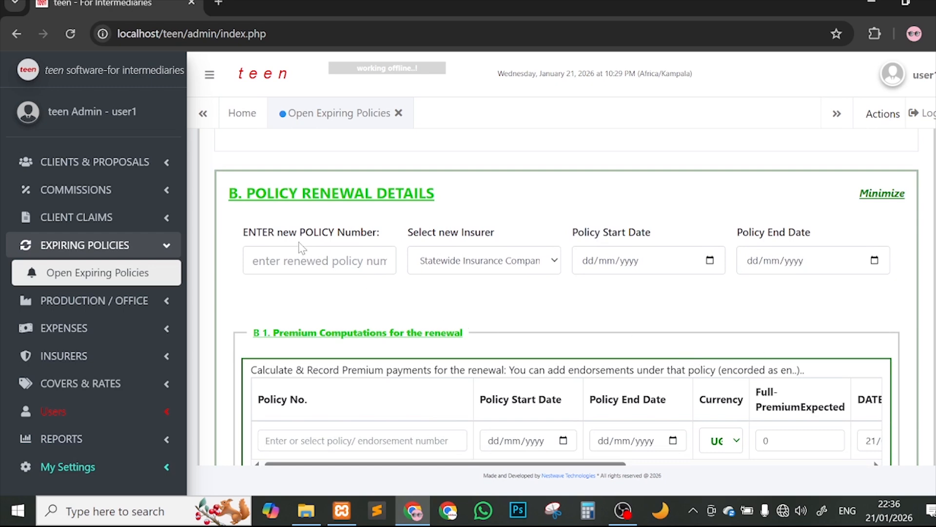
{"action": "scroll", "coordinate": [276, 244], "scroll_direction": "up", "scroll_amount": 3}
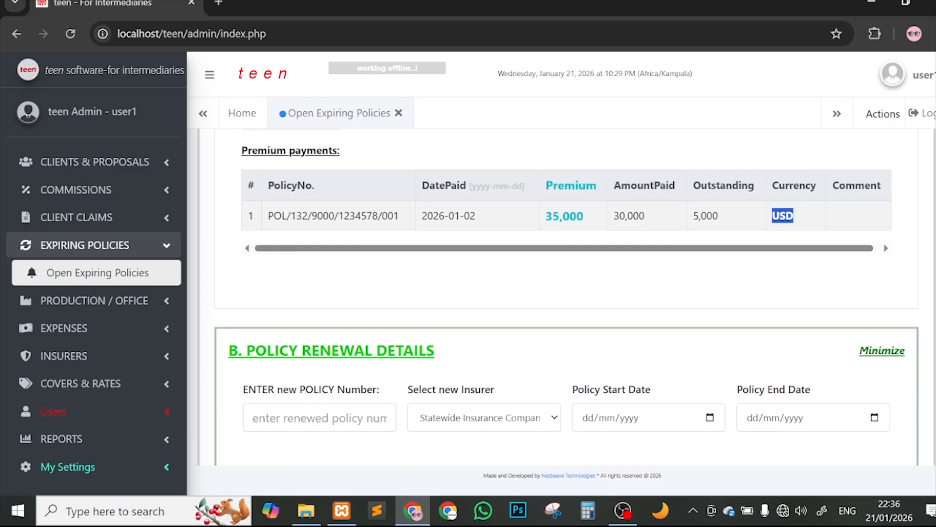
{"action": "left_click_drag", "start_coordinate": [401, 217], "coordinate": [268, 224]}
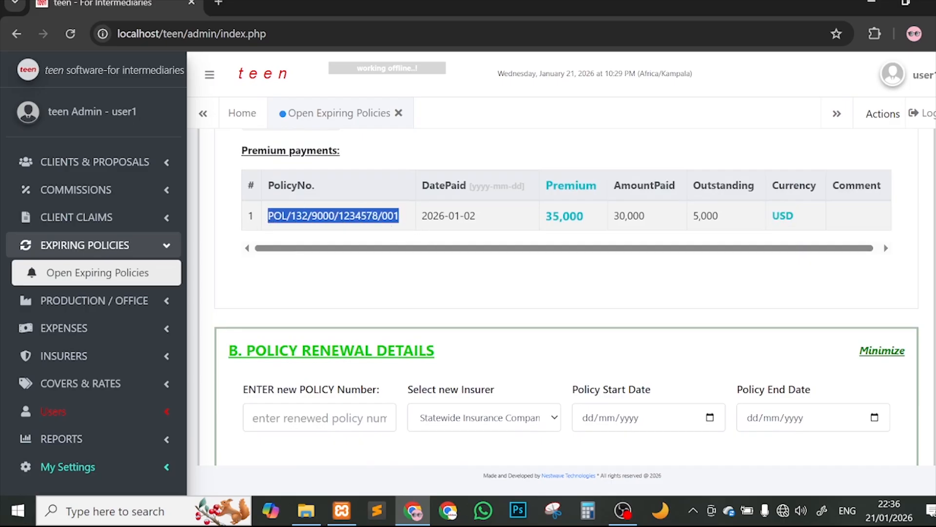
{"action": "left_click", "coordinate": [414, 223]}
{"action": "left_click_drag", "start_coordinate": [412, 219], "coordinate": [267, 219]}
{"action": "key", "text": "ctrl+c"}
Step: Enter POL/132/9000/1234578/001/01renewed as the new policy number
{"action": "scroll", "coordinate": [342, 293], "scroll_direction": "down", "scroll_amount": 2}
{"action": "left_click", "coordinate": [319, 324]}
{"action": "key", "text": "ctrl+v"}
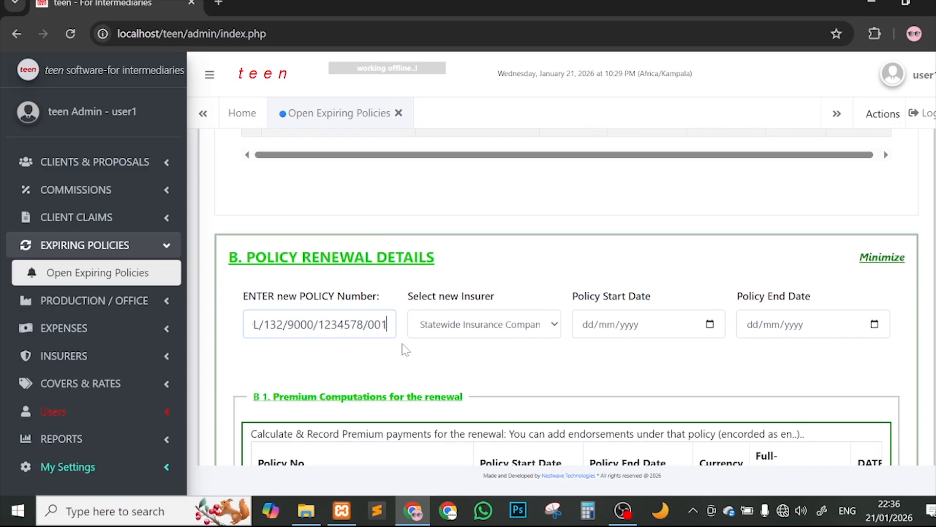
{"action": "type", "text": "/01"}
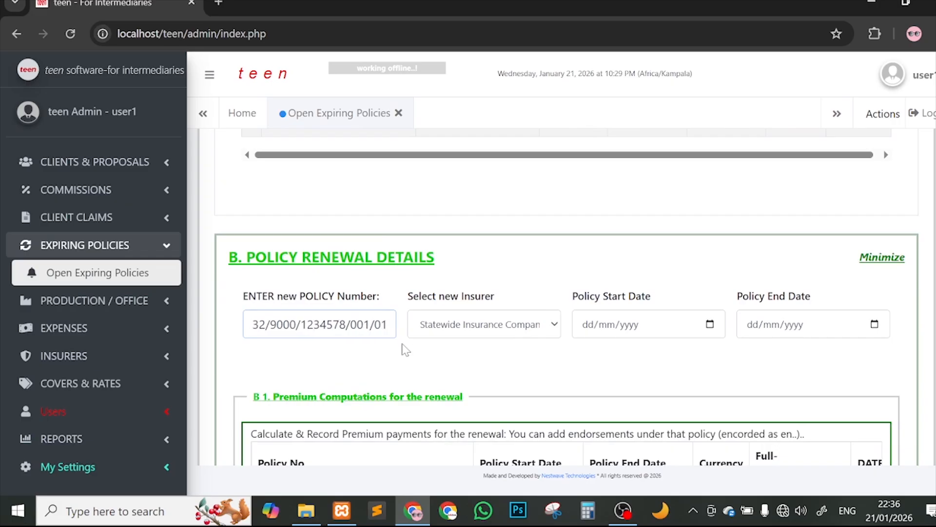
{"action": "key", "text": "BackSpace"}
{"action": "type", "text": "0001"}
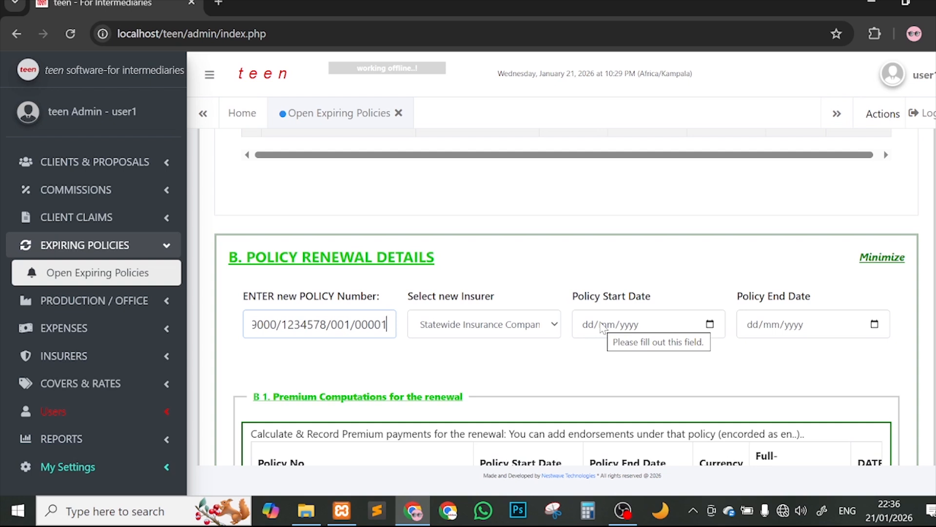
{"action": "key", "text": "BackSpace"}
{"action": "key", "text": "BackSpace"}
{"action": "key", "text": "BackSpace"}
{"action": "key", "text": "BackSpace"}
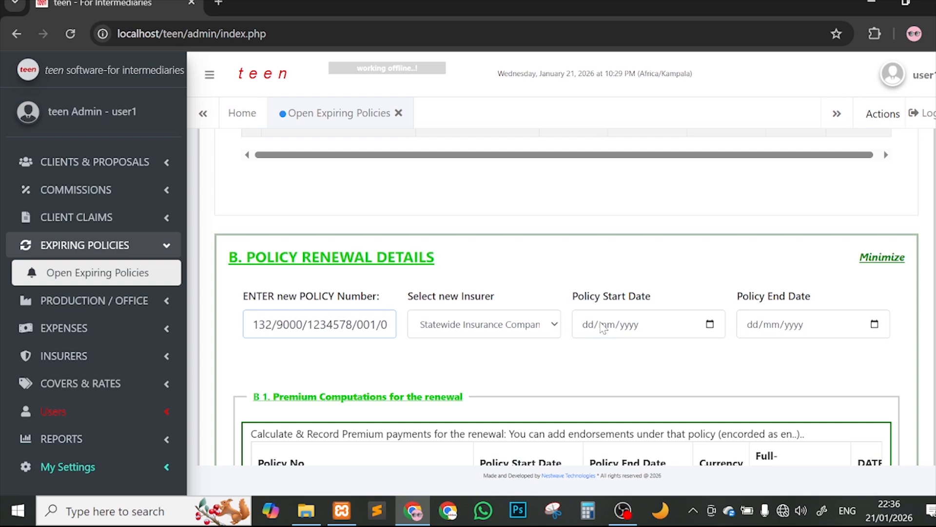
{"action": "type", "text": "1renewed"}
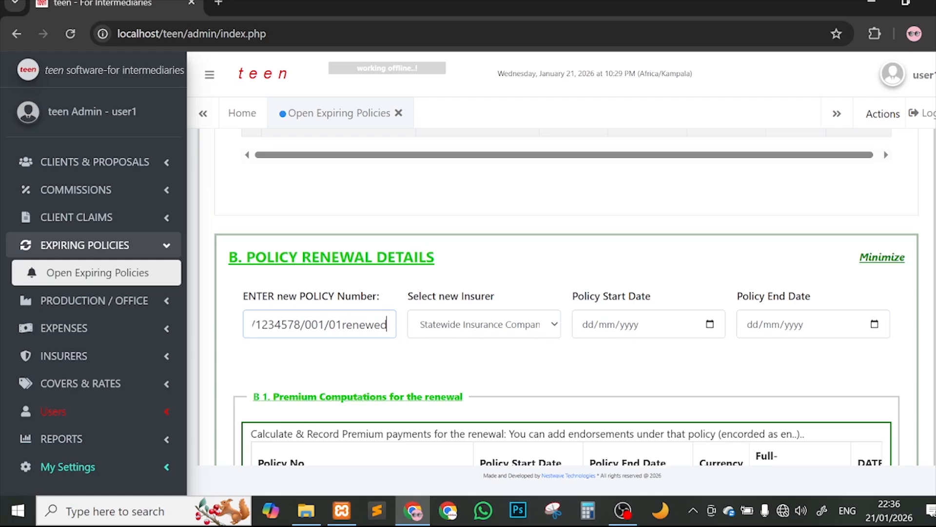
{"action": "key", "text": "Home"}
{"action": "key", "text": "End"}
{"action": "scroll", "coordinate": [563, 300], "scroll_direction": "up", "scroll_amount": 2}
{"action": "scroll", "coordinate": [671, 331], "scroll_direction": "down", "scroll_amount": 1}
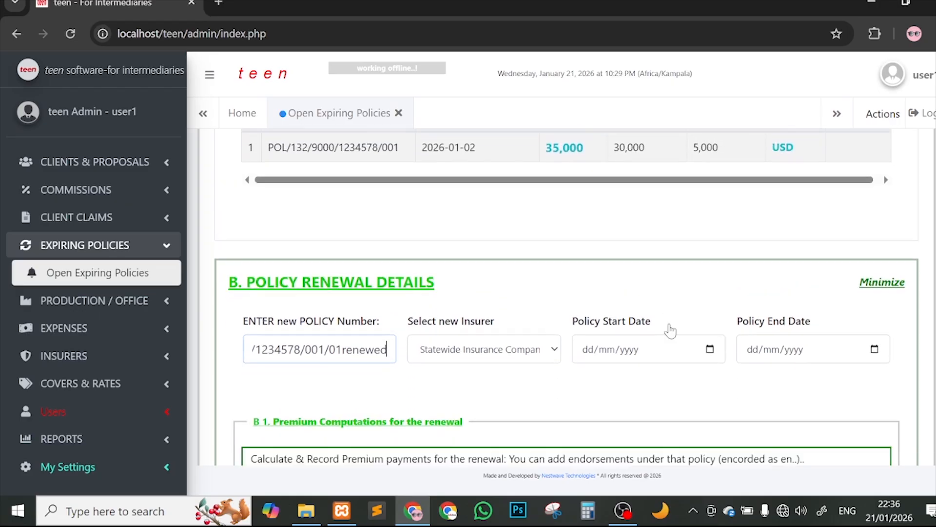
{"action": "scroll", "coordinate": [671, 331], "scroll_direction": "down", "scroll_amount": 2}
Step: Leave Statewide Insurance Company Ltd. selected as the current insurer
{"action": "left_click", "coordinate": [462, 250]}
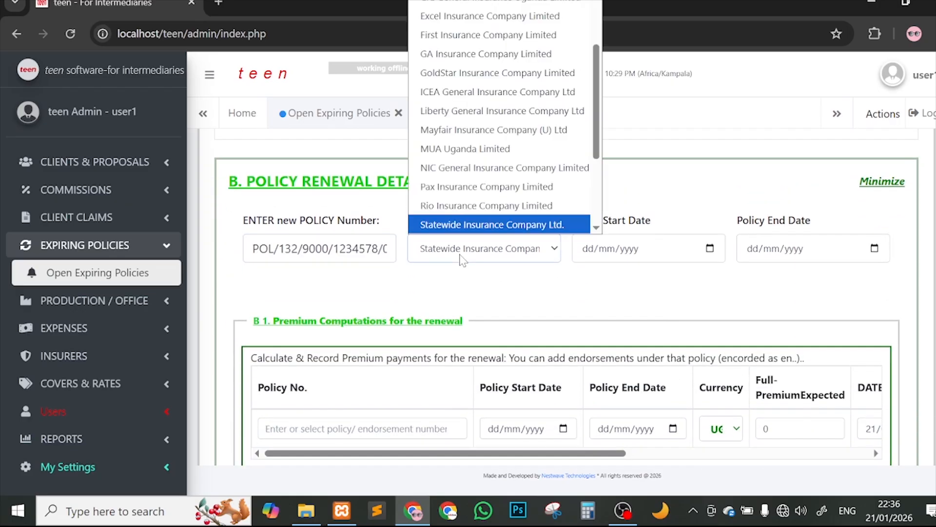
{"action": "left_click", "coordinate": [462, 258]}
{"action": "scroll", "coordinate": [590, 263], "scroll_direction": "down", "scroll_amount": 5}
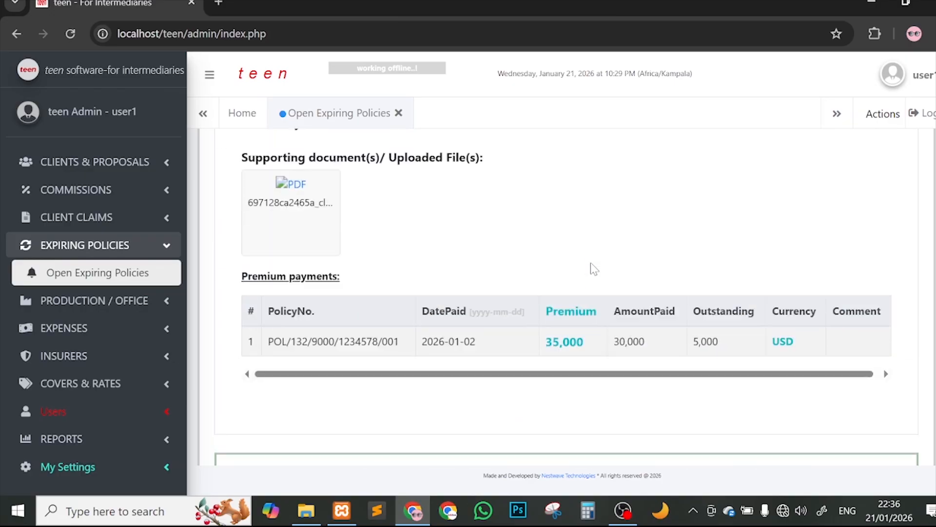
{"action": "scroll", "coordinate": [590, 265], "scroll_direction": "up", "scroll_amount": 1}
{"action": "scroll", "coordinate": [452, 233], "scroll_direction": "up", "scroll_amount": 3}
{"action": "scroll", "coordinate": [453, 233], "scroll_direction": "down", "scroll_amount": 7}
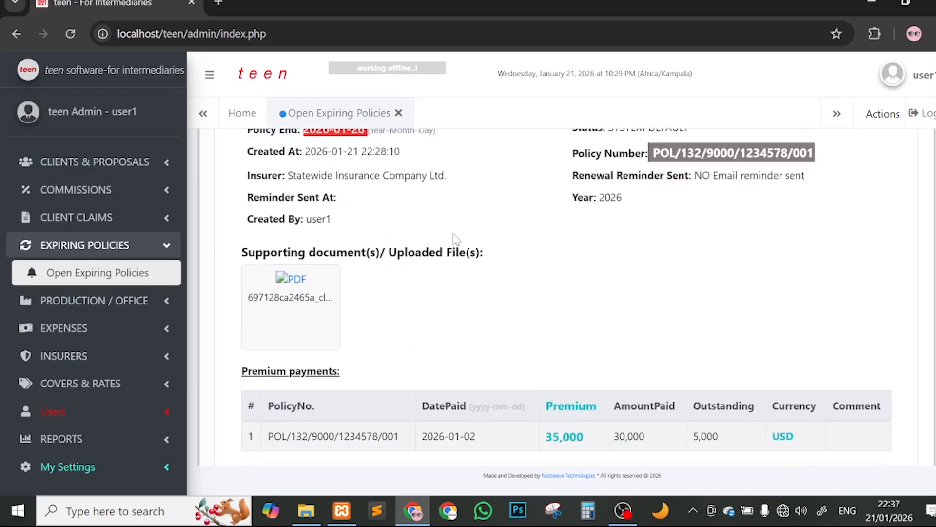
{"action": "scroll", "coordinate": [508, 256], "scroll_direction": "down", "scroll_amount": 1}
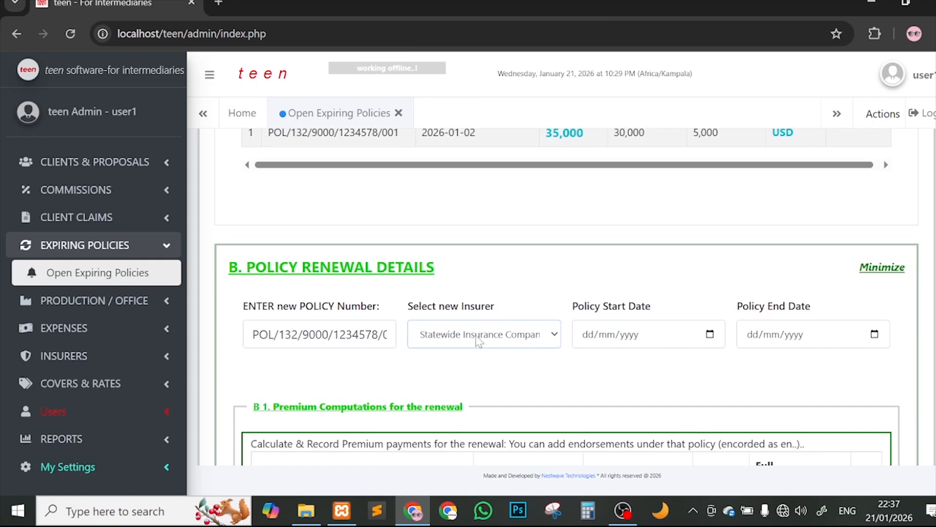
Step: Set the new insurer to GA Insurance Company Limited, replacing a brief MUA Uganda Limited choice
{"action": "left_click", "coordinate": [478, 341]}
{"action": "left_click", "coordinate": [491, 236]}
{"action": "scroll", "coordinate": [727, 273], "scroll_direction": "down", "scroll_amount": 3}
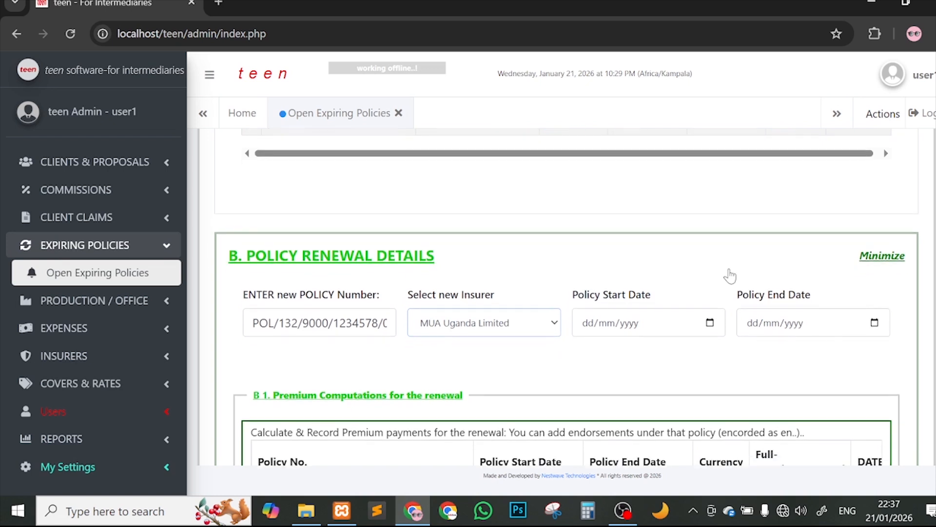
{"action": "left_click", "coordinate": [545, 289]}
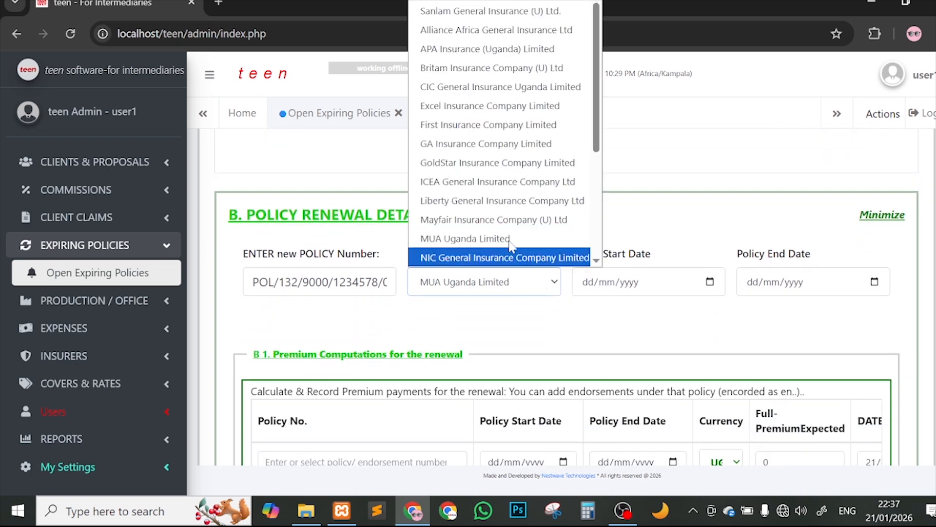
{"action": "left_click", "coordinate": [482, 145]}
{"action": "scroll", "coordinate": [684, 263], "scroll_direction": "down", "scroll_amount": 1}
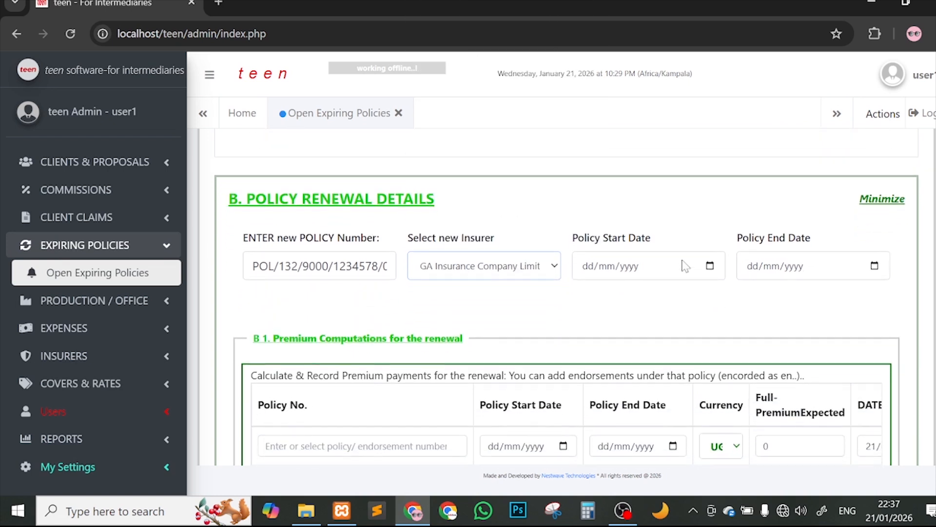
{"action": "scroll", "coordinate": [587, 253], "scroll_direction": "up", "scroll_amount": 2}
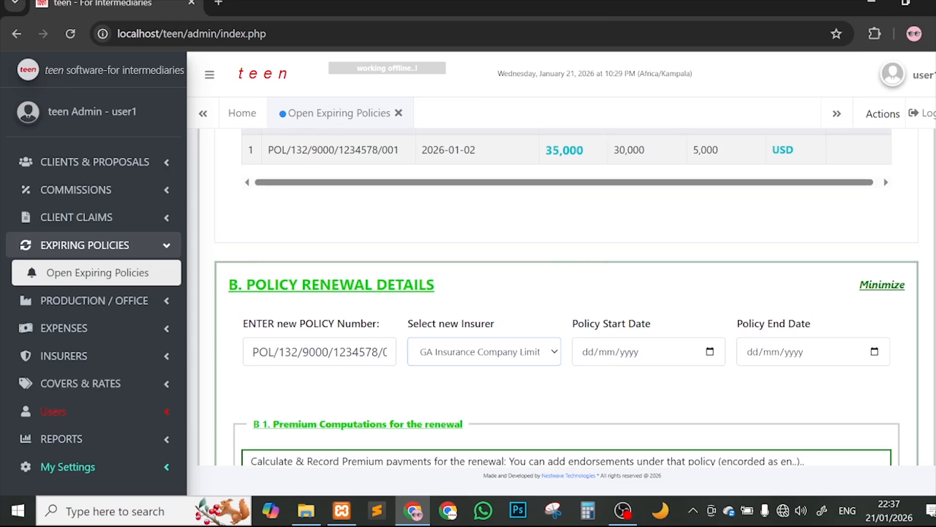
{"action": "scroll", "coordinate": [639, 302], "scroll_direction": "up", "scroll_amount": 2}
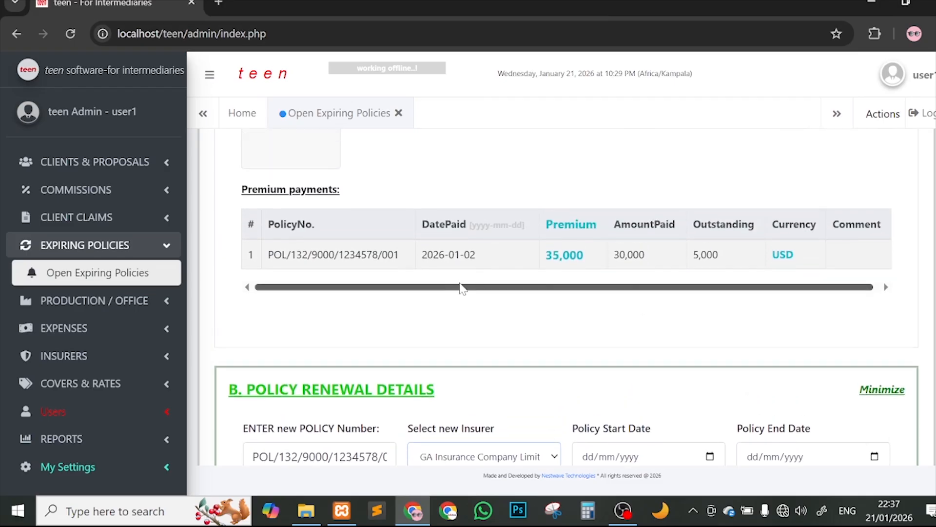
{"action": "scroll", "coordinate": [470, 299], "scroll_direction": "up", "scroll_amount": 4}
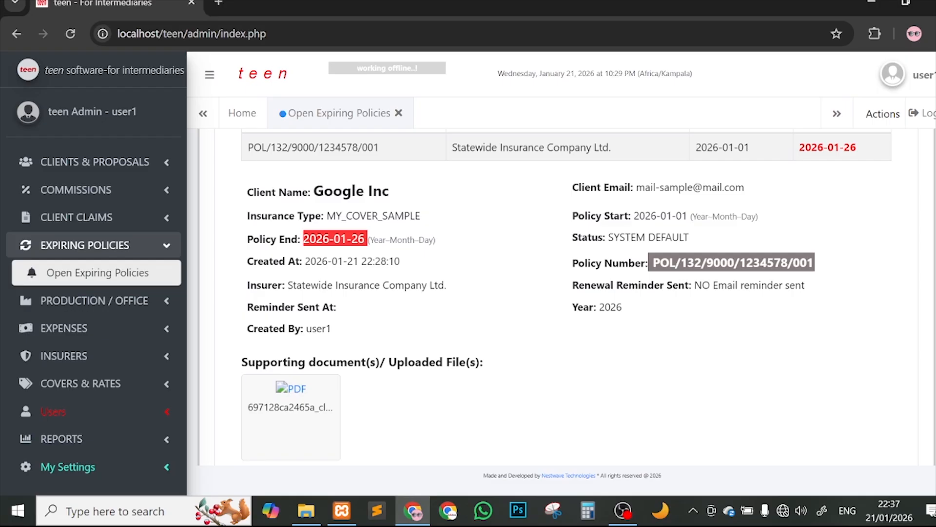
{"action": "scroll", "coordinate": [619, 253], "scroll_direction": "down", "scroll_amount": 5}
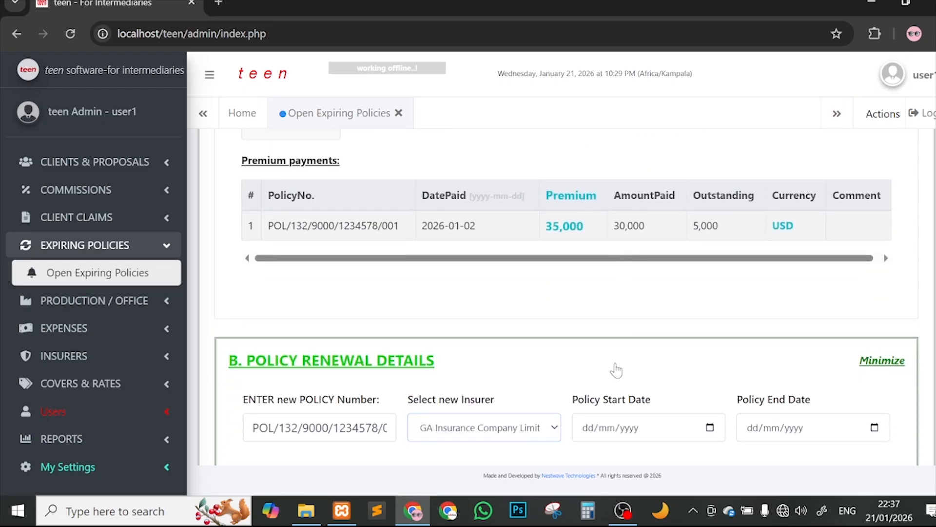
Step: Enter 27/01/2026 as the renewed policy's start date
{"action": "left_click", "coordinate": [589, 426]}
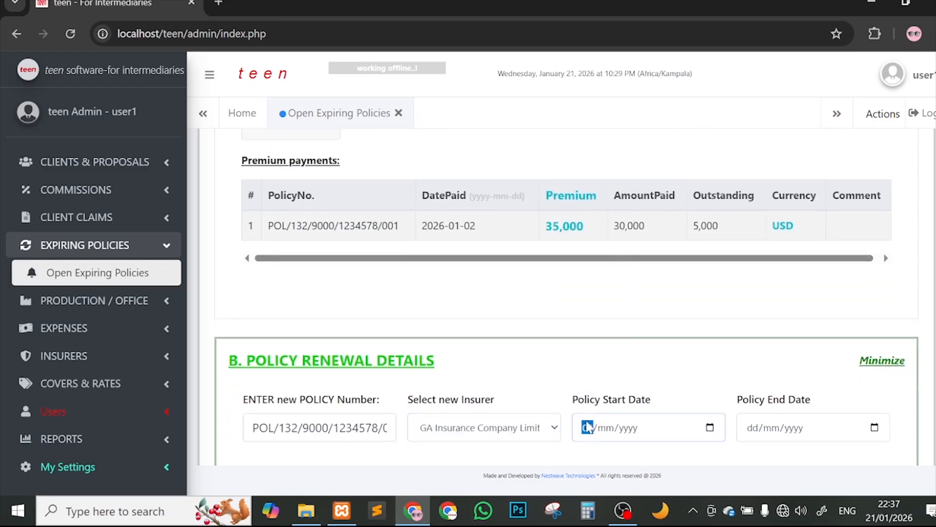
{"action": "type", "text": "27/mm/yyyy"}
{"action": "scroll", "coordinate": [639, 406], "scroll_direction": "up", "scroll_amount": 6}
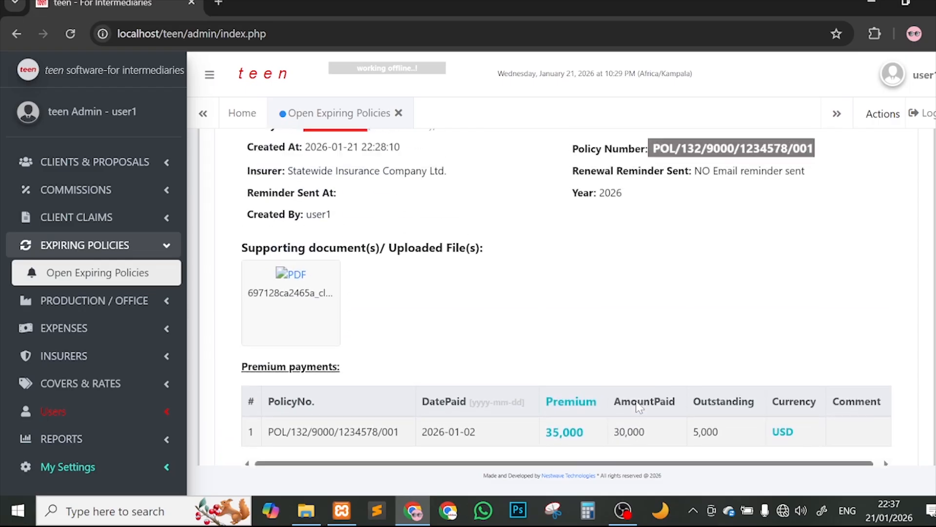
{"action": "scroll", "coordinate": [552, 249], "scroll_direction": "down", "scroll_amount": 4}
{"action": "scroll", "coordinate": [553, 248], "scroll_direction": "down", "scroll_amount": 2}
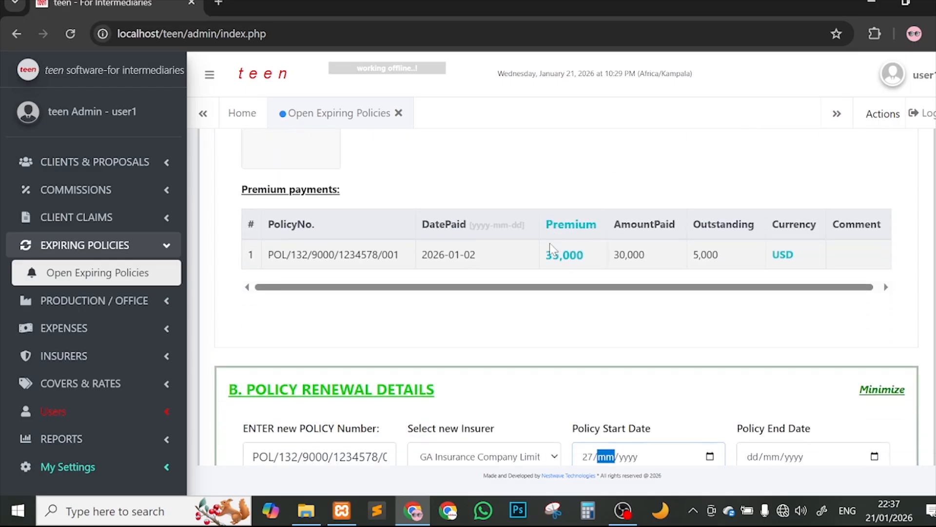
{"action": "type", "text": "01/202"}
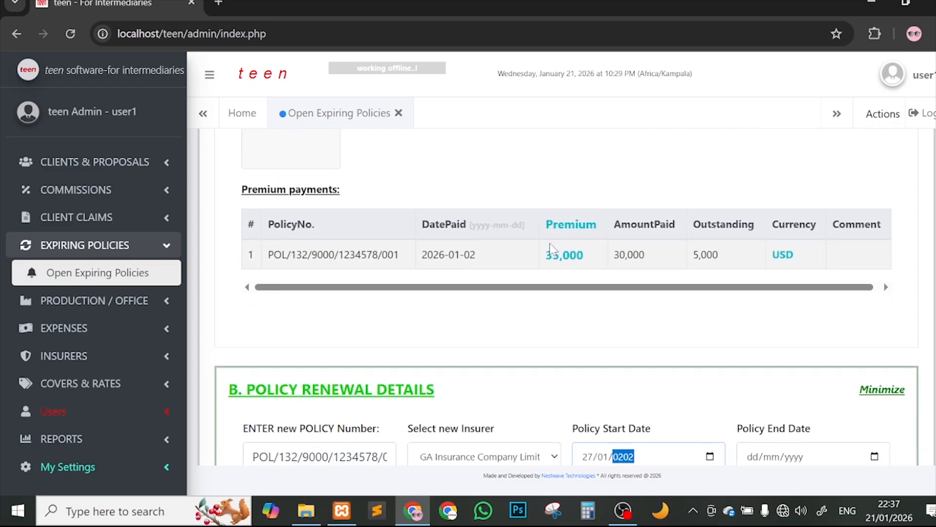
{"action": "type", "text": "6"}
{"action": "scroll", "coordinate": [719, 247], "scroll_direction": "down", "scroll_amount": 3}
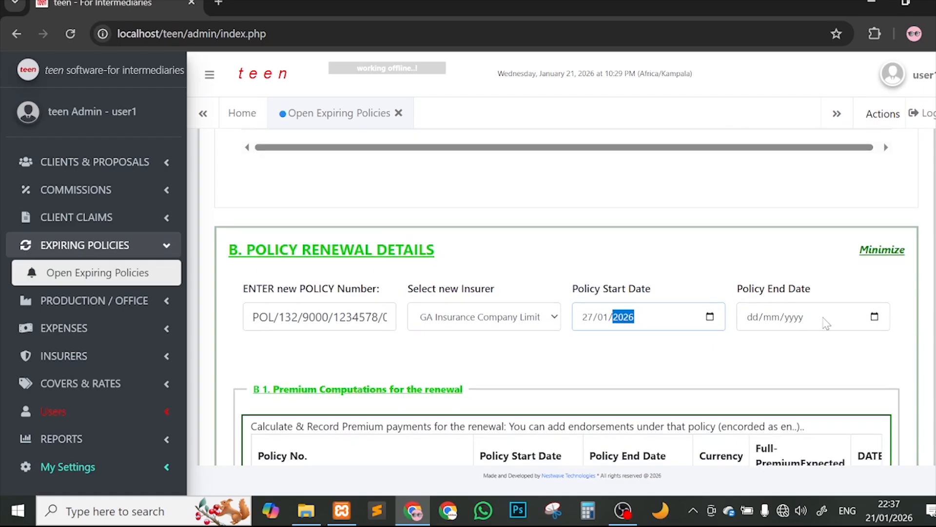
Step: Set the policy end date to 26/01/2027, picking the 26th and changing the year to 2027
{"action": "left_click", "coordinate": [874, 317]}
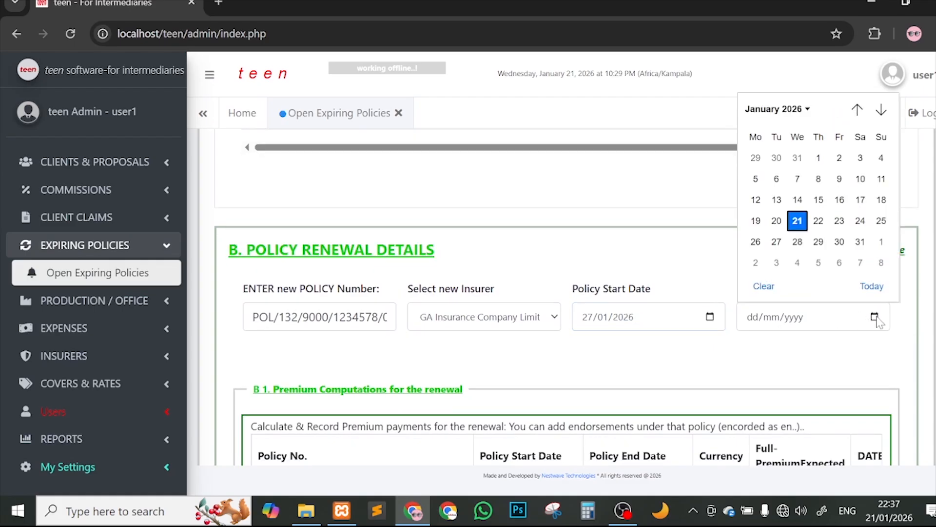
{"action": "left_click", "coordinate": [875, 317]}
{"action": "left_click", "coordinate": [874, 317]}
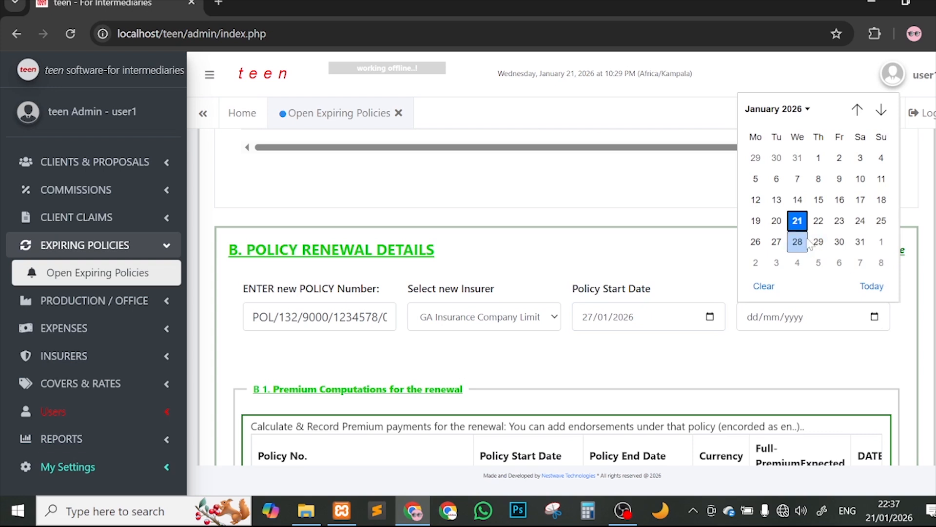
{"action": "left_click", "coordinate": [756, 242]}
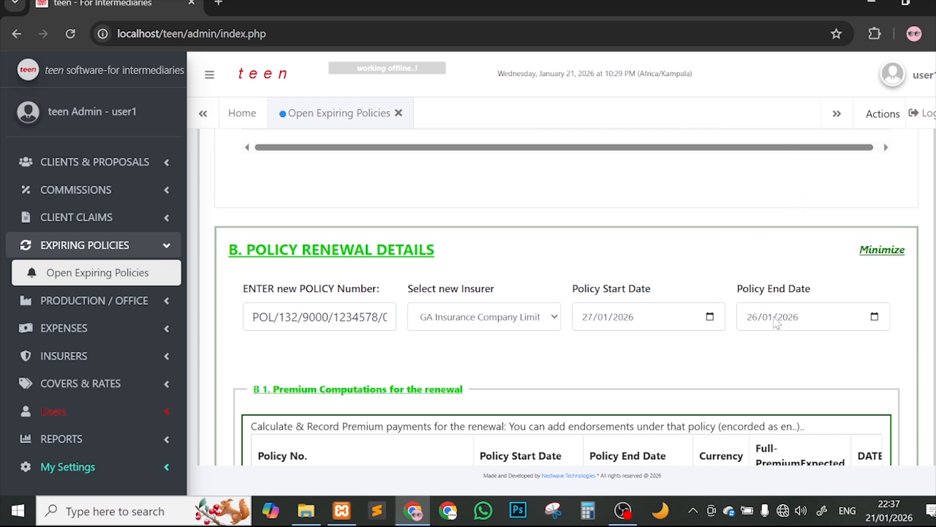
{"action": "left_click", "coordinate": [788, 319]}
{"action": "type", "text": "2027"}
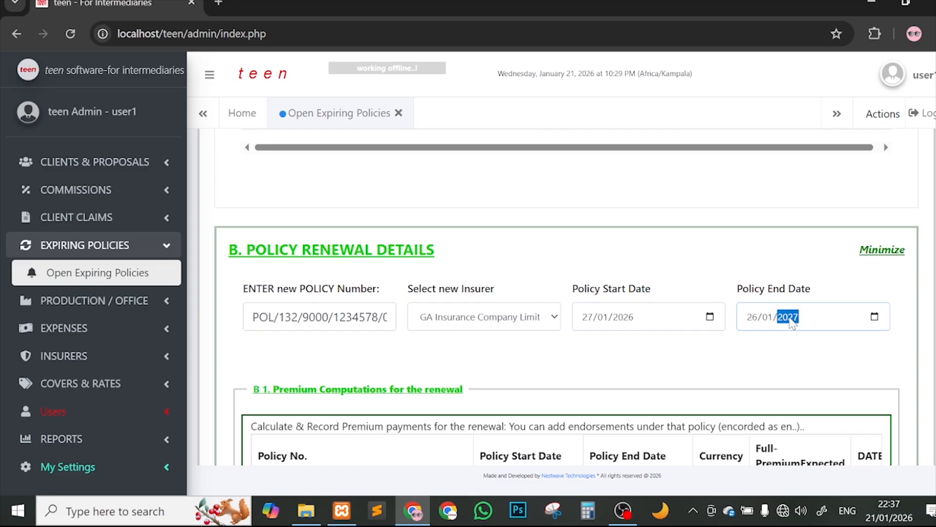
{"action": "scroll", "coordinate": [791, 322], "scroll_direction": "down", "scroll_amount": 3}
{"action": "scroll", "coordinate": [663, 320], "scroll_direction": "up", "scroll_amount": 5}
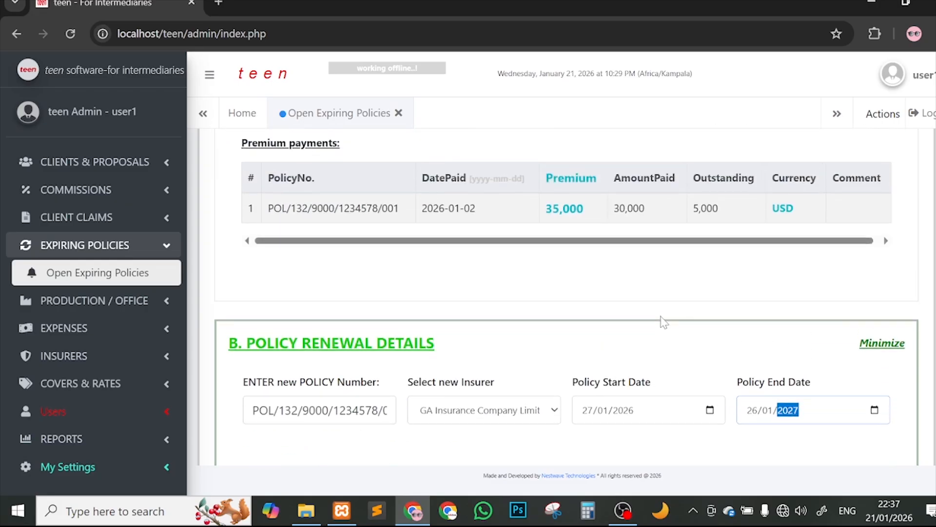
{"action": "left_click_drag", "start_coordinate": [544, 208], "coordinate": [585, 209]}
{"action": "scroll", "coordinate": [585, 209], "scroll_direction": "down", "scroll_amount": 1}
{"action": "scroll", "coordinate": [585, 209], "scroll_direction": "down", "scroll_amount": 4}
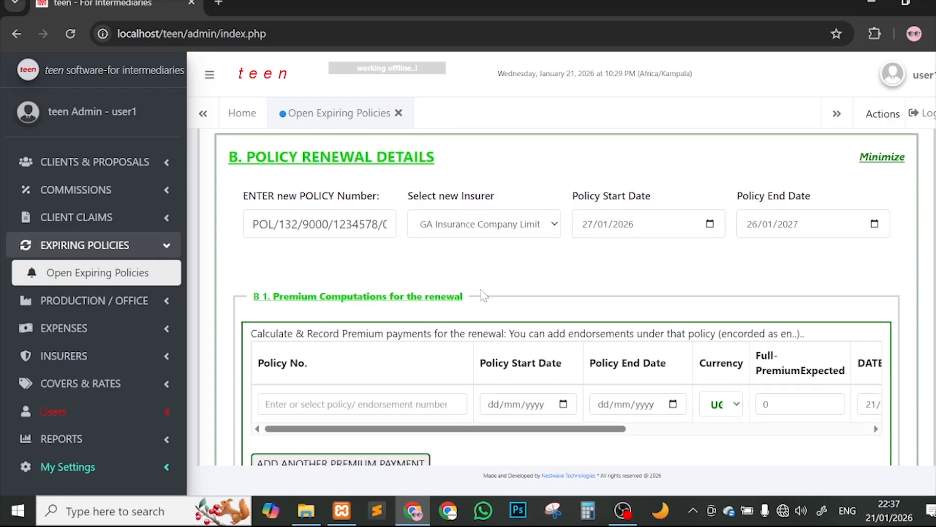
Step: Fill the premium row with the renewed policy number and USD currency
{"action": "left_click", "coordinate": [421, 305]}
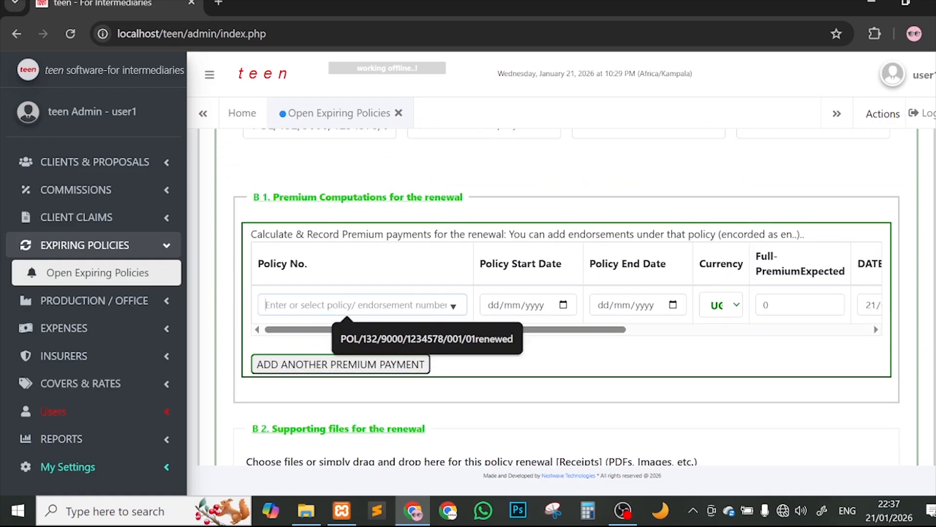
{"action": "left_click", "coordinate": [405, 338]}
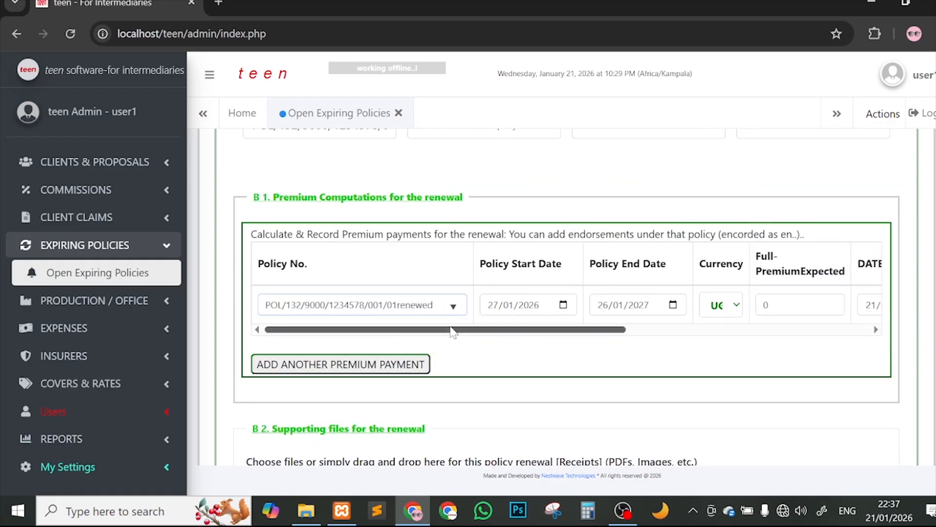
{"action": "left_click_drag", "start_coordinate": [448, 330], "coordinate": [510, 326]}
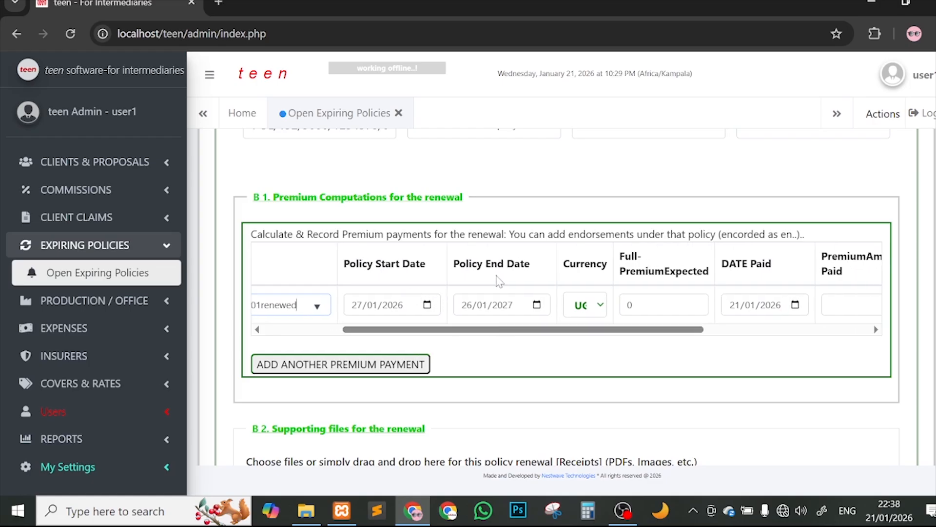
{"action": "left_click", "coordinate": [584, 306]}
{"action": "left_click", "coordinate": [584, 347]}
{"action": "scroll", "coordinate": [571, 141], "scroll_direction": "up", "scroll_amount": 5}
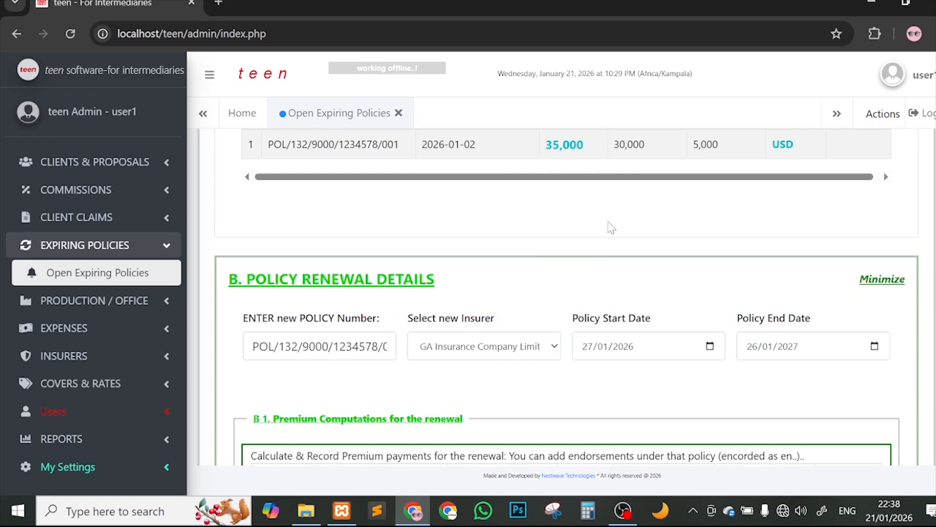
{"action": "scroll", "coordinate": [611, 226], "scroll_direction": "down", "scroll_amount": 5}
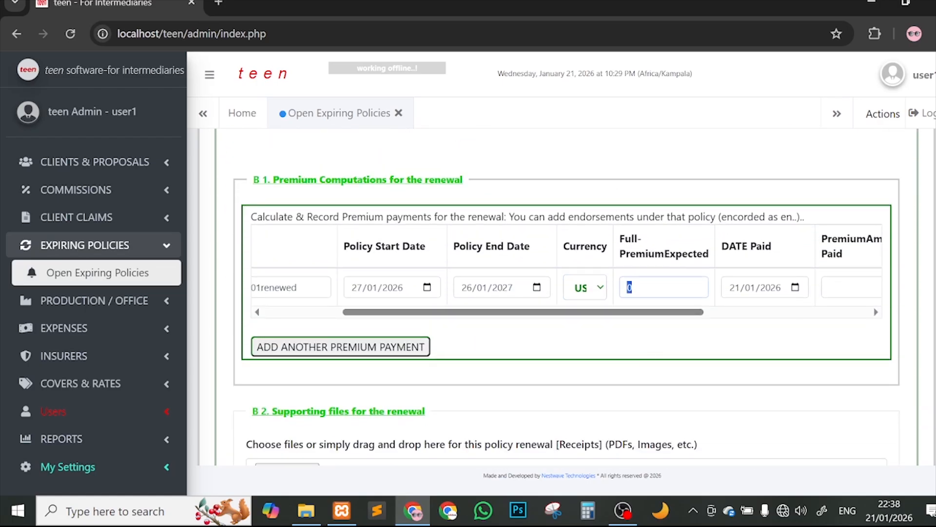
Step: Enter a 38,000 expected premium, 38000 paid, and the payment comment NO DEBTS
{"action": "left_click", "coordinate": [632, 288]}
{"action": "type", "text": "3"}
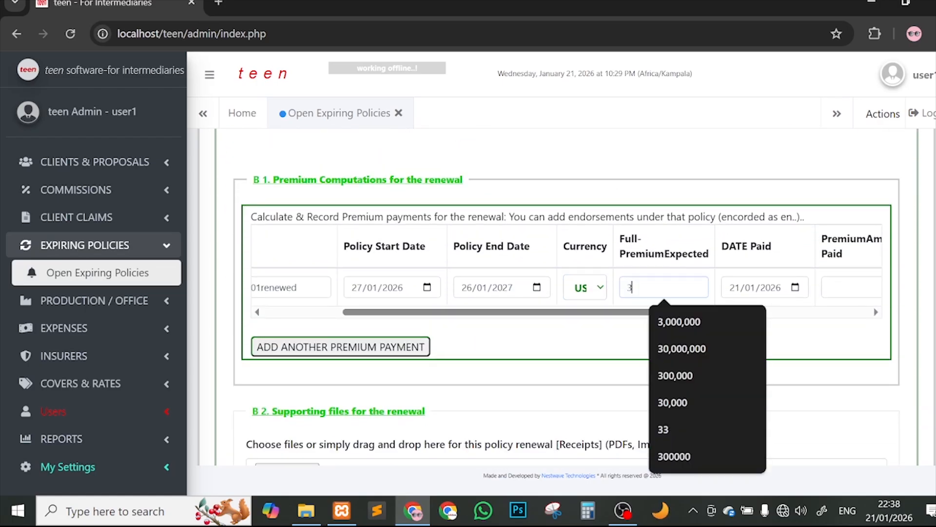
{"action": "type", "text": ",800"}
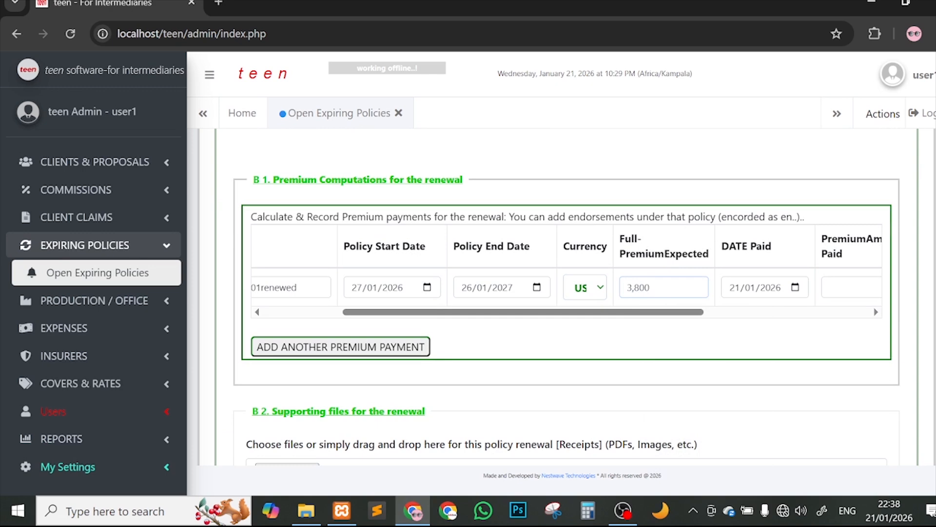
{"action": "scroll", "coordinate": [715, 258], "scroll_direction": "up", "scroll_amount": 5}
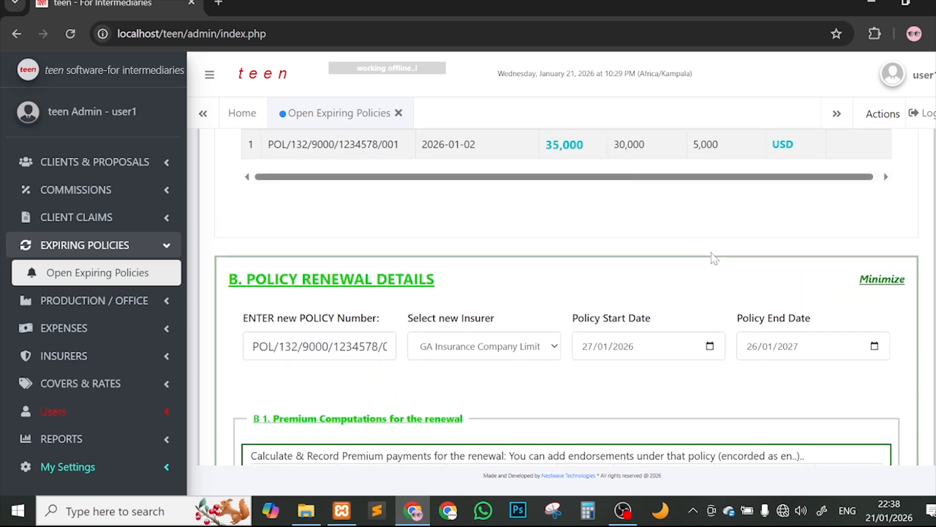
{"action": "scroll", "coordinate": [715, 258], "scroll_direction": "down", "scroll_amount": 3}
{"action": "type", "text": "000"}
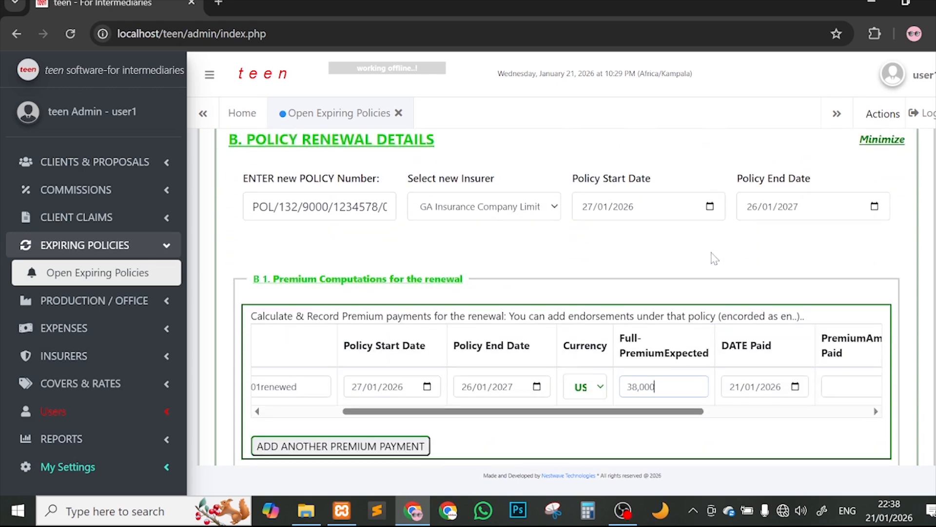
{"action": "left_click_drag", "start_coordinate": [603, 413], "coordinate": [682, 420]}
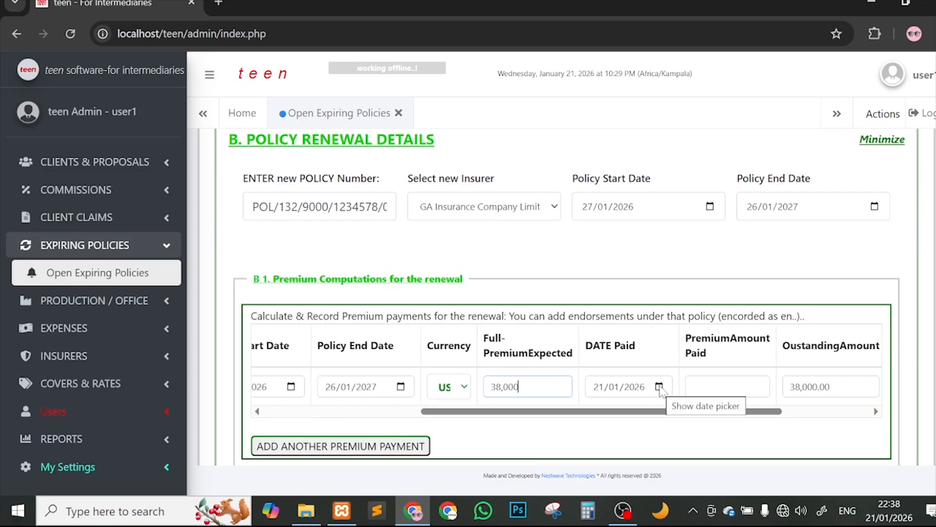
{"action": "left_click", "coordinate": [693, 388]}
{"action": "type", "text": "380000"}
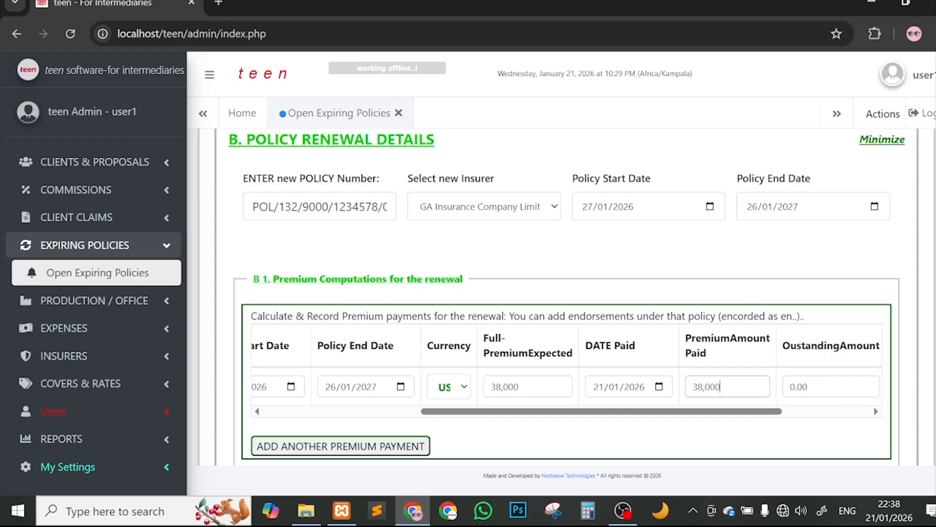
{"action": "scroll", "coordinate": [726, 357], "scroll_direction": "down", "scroll_amount": 2}
{"action": "scroll", "coordinate": [811, 334], "scroll_direction": "right", "scroll_amount": 3}
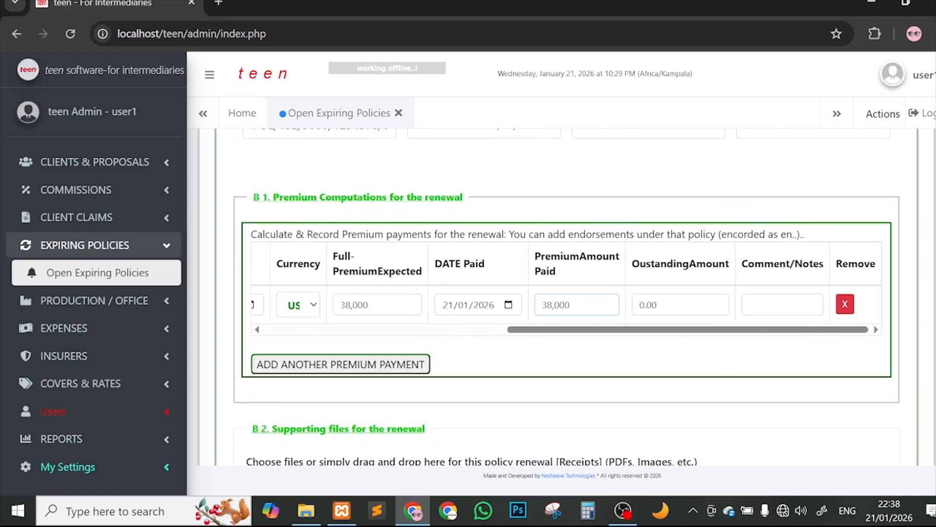
{"action": "left_click", "coordinate": [779, 305]}
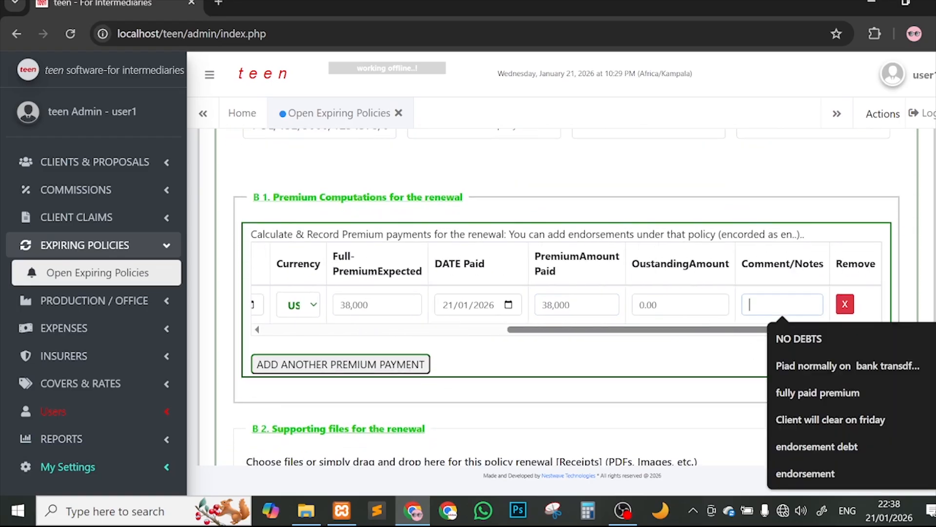
{"action": "left_click", "coordinate": [776, 337]}
{"action": "scroll", "coordinate": [775, 337], "scroll_direction": "down", "scroll_amount": 4}
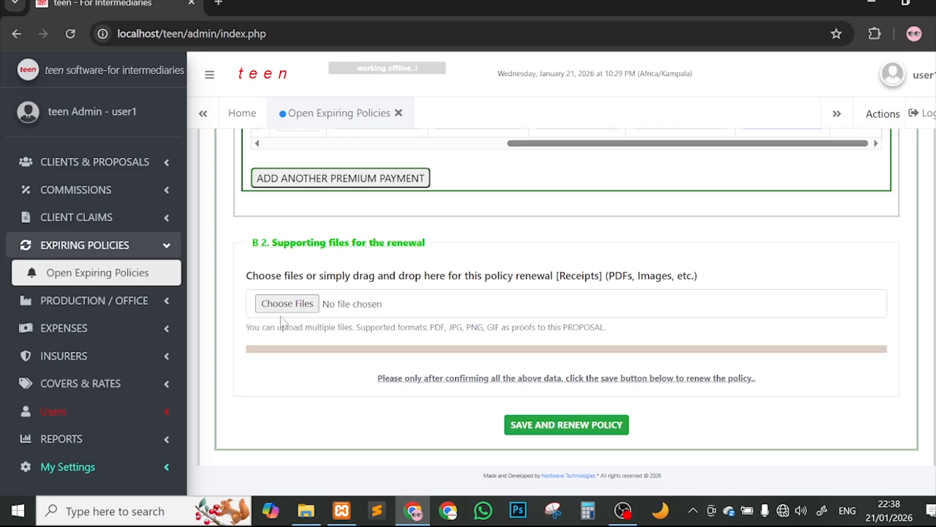
Step: Attach client-sample-document-teen.pdf as the renewal's receipt file and review the form
{"action": "left_click", "coordinate": [282, 309]}
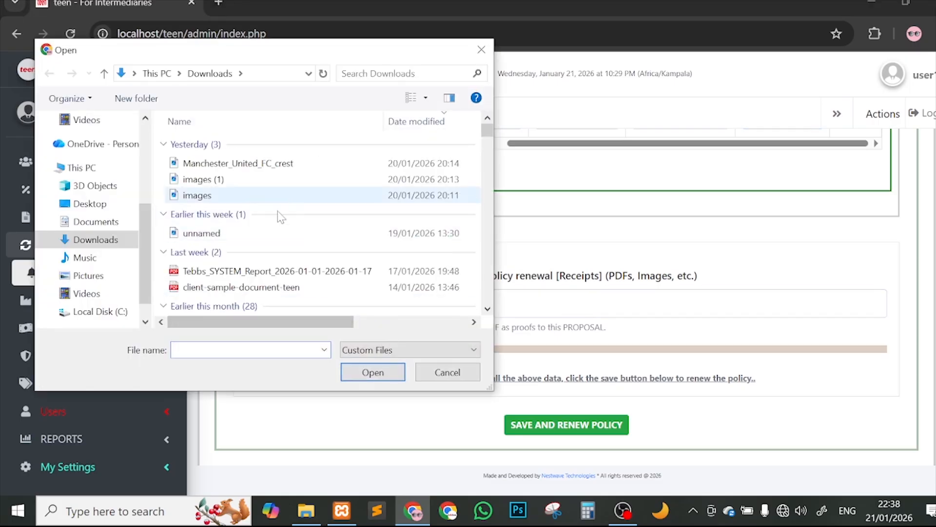
{"action": "double_click", "coordinate": [286, 287]}
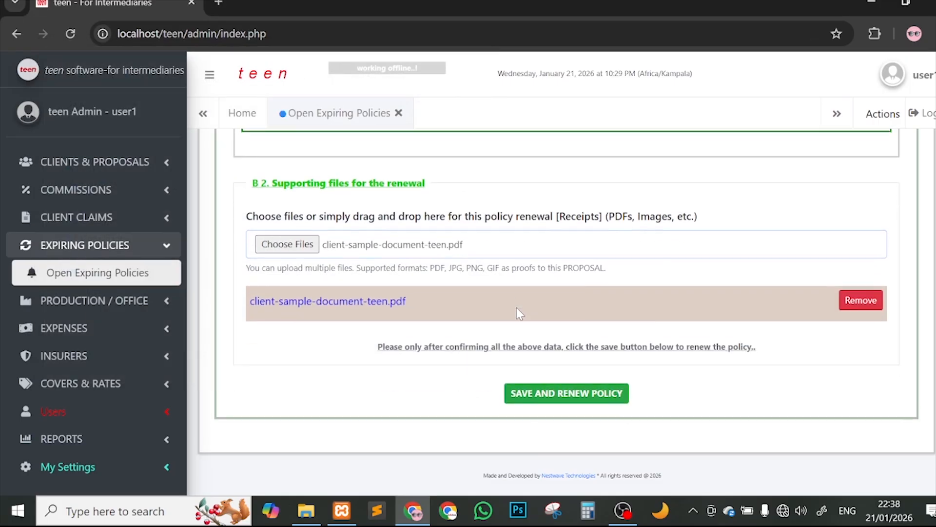
{"action": "key", "text": "Home"}
{"action": "key", "text": "End"}
Step: Save and renew the policy, then check the new policy number and its 2026-01-27 to 2027-01-26 cover
{"action": "left_click", "coordinate": [603, 398]}
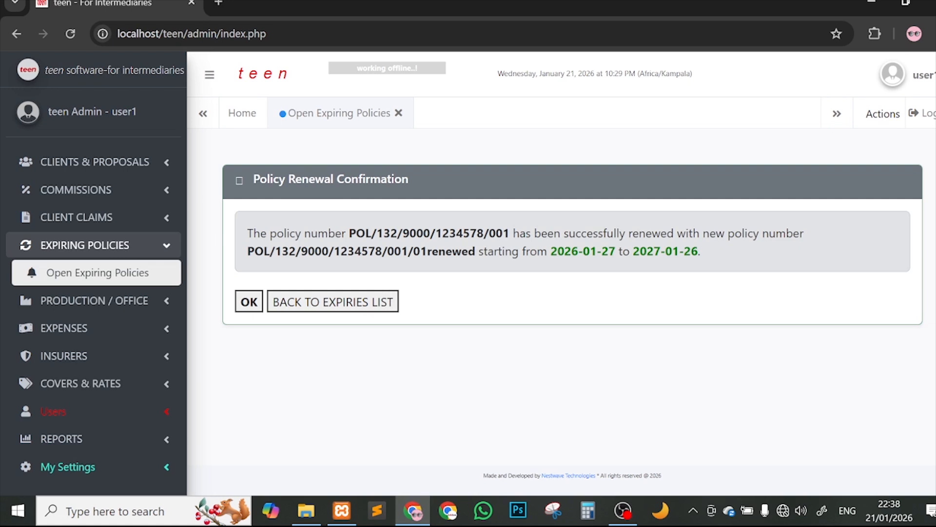
{"action": "left_click_drag", "start_coordinate": [350, 233], "coordinate": [509, 233]}
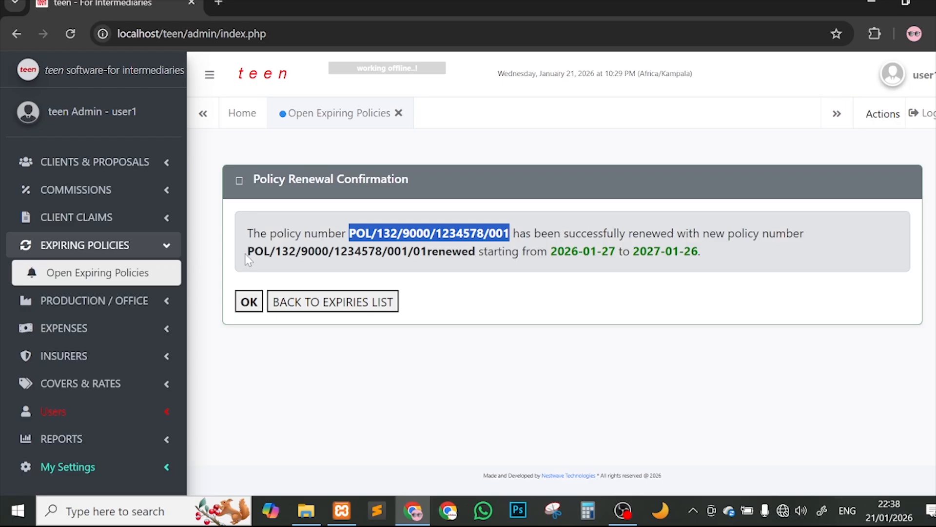
{"action": "left_click_drag", "start_coordinate": [248, 251], "coordinate": [479, 251]}
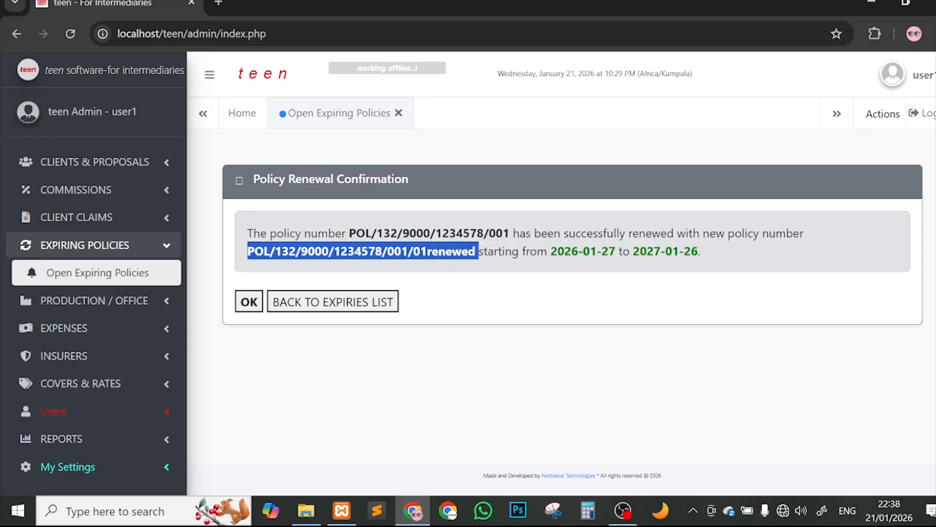
{"action": "triple_click", "coordinate": [478, 251]}
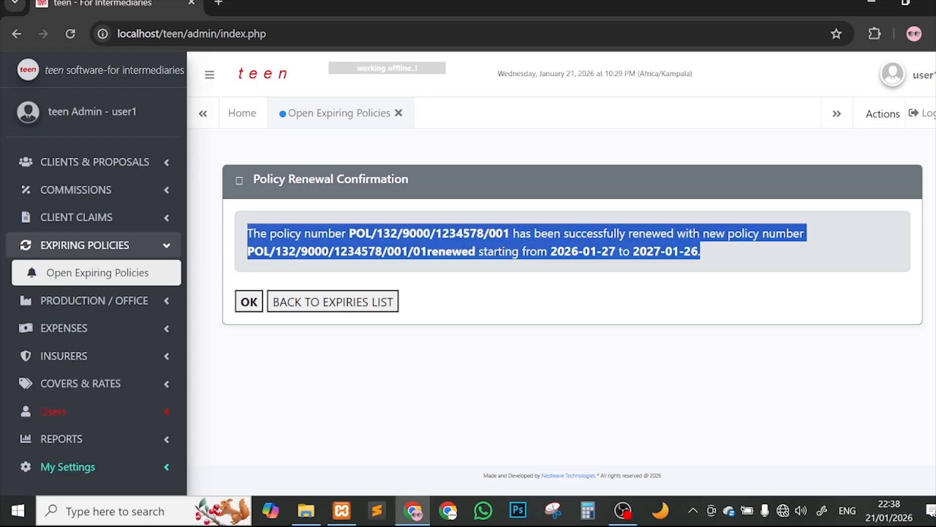
{"action": "left_click", "coordinate": [478, 251]}
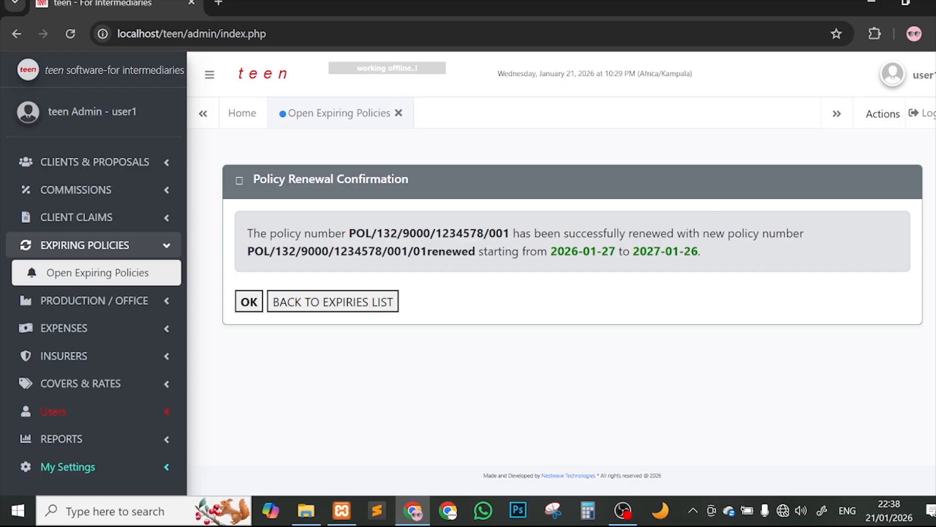
{"action": "left_click_drag", "start_coordinate": [551, 251], "coordinate": [693, 251]}
{"action": "left_click", "coordinate": [721, 254]}
Step: Return to the expiries list and confirm the 2026-01-21 to 2026-04-21 table is empty
{"action": "left_click", "coordinate": [325, 306]}
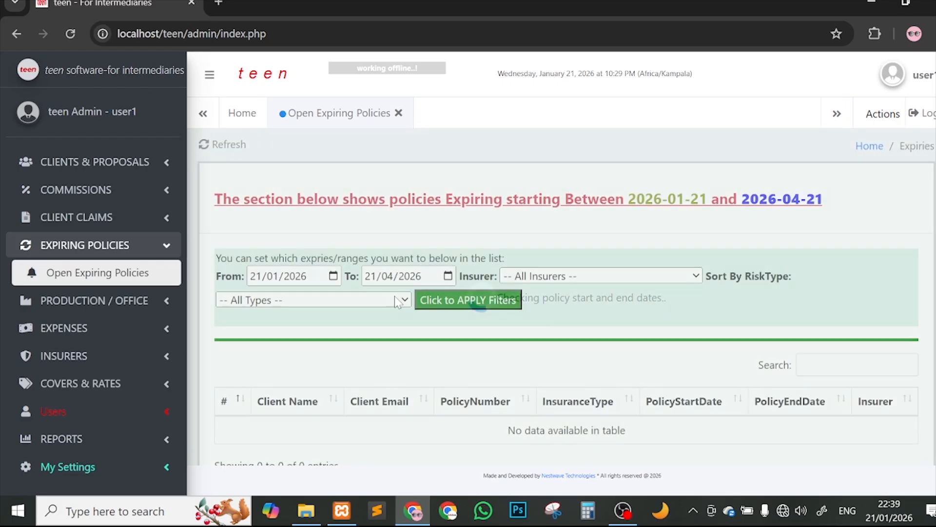
{"action": "scroll", "coordinate": [673, 373], "scroll_direction": "down", "scroll_amount": 1}
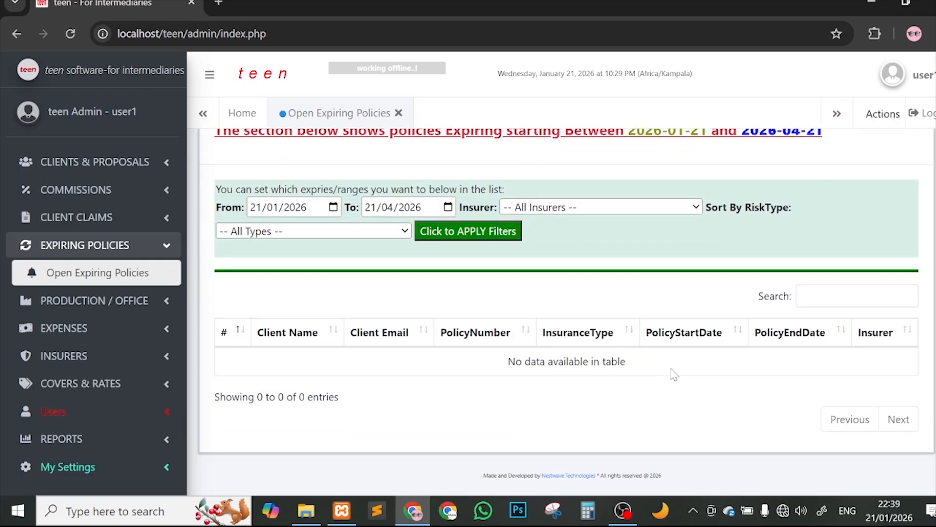
{"action": "scroll", "coordinate": [673, 373], "scroll_direction": "up", "scroll_amount": 1}
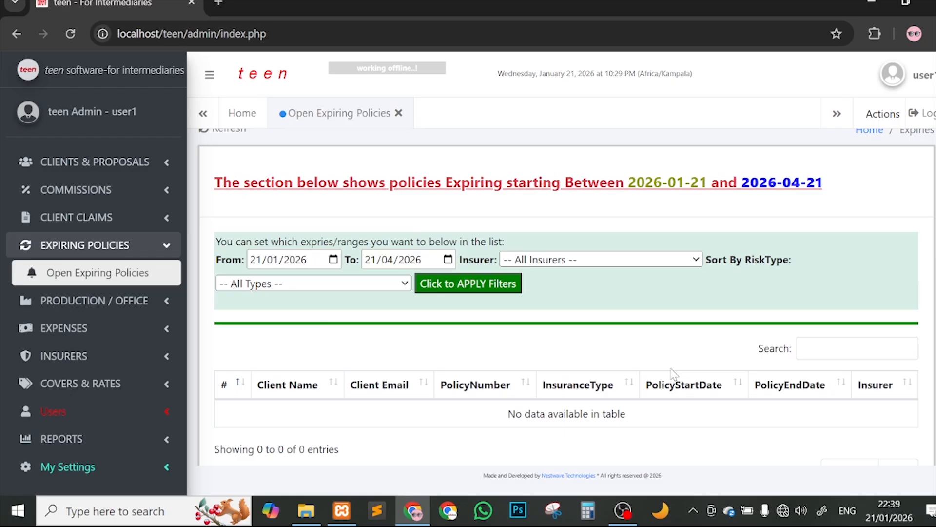
{"action": "scroll", "coordinate": [495, 309], "scroll_direction": "up", "scroll_amount": 1}
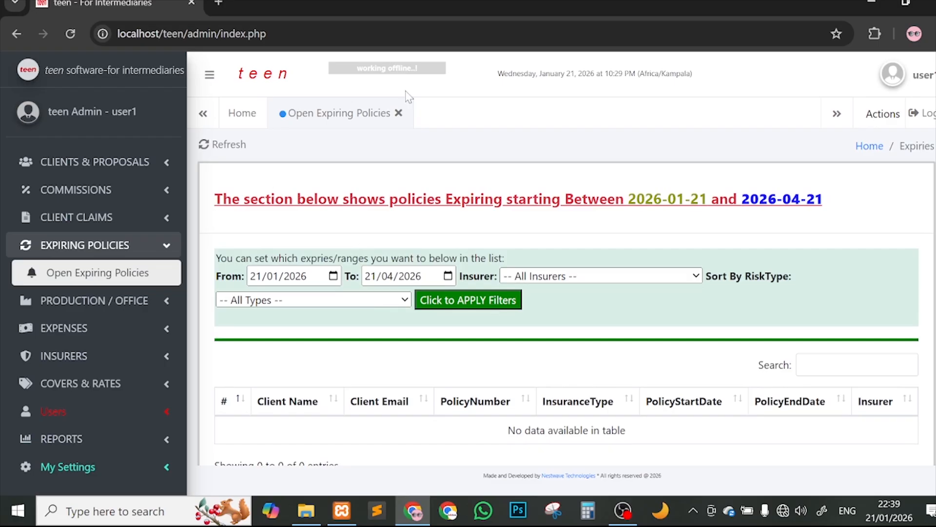
Step: Close the expiring policies view and open Google Inc from the Cooperates client list
{"action": "left_click", "coordinate": [398, 114]}
{"action": "left_click", "coordinate": [122, 172]}
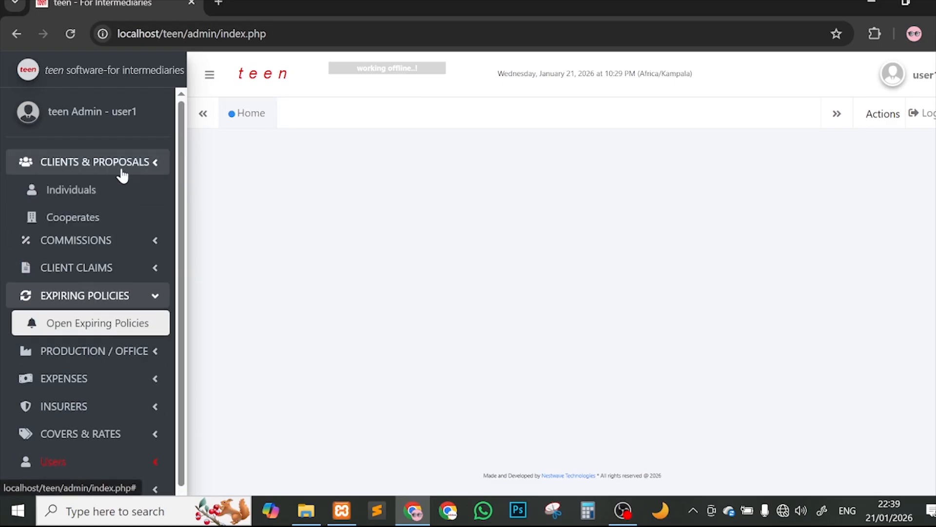
{"action": "left_click", "coordinate": [124, 191]}
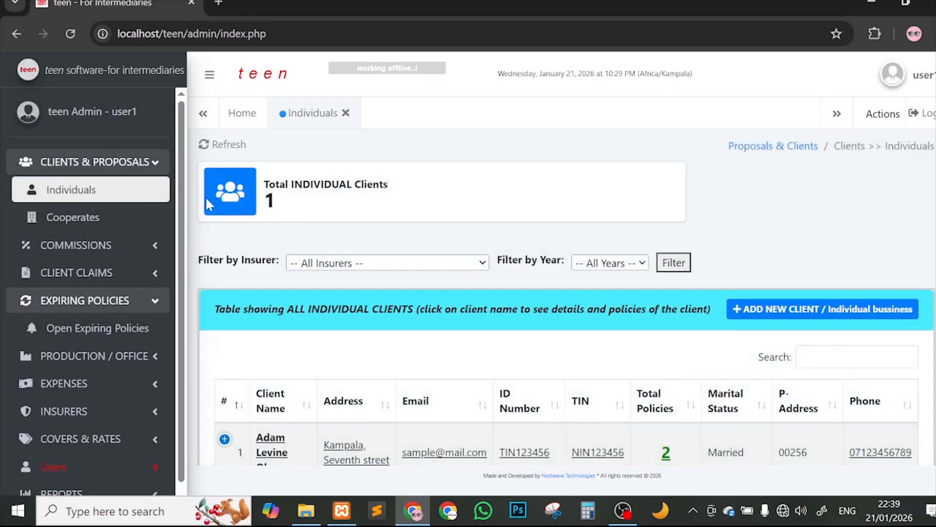
{"action": "left_click", "coordinate": [57, 217]}
{"action": "scroll", "coordinate": [411, 340], "scroll_direction": "down", "scroll_amount": 1}
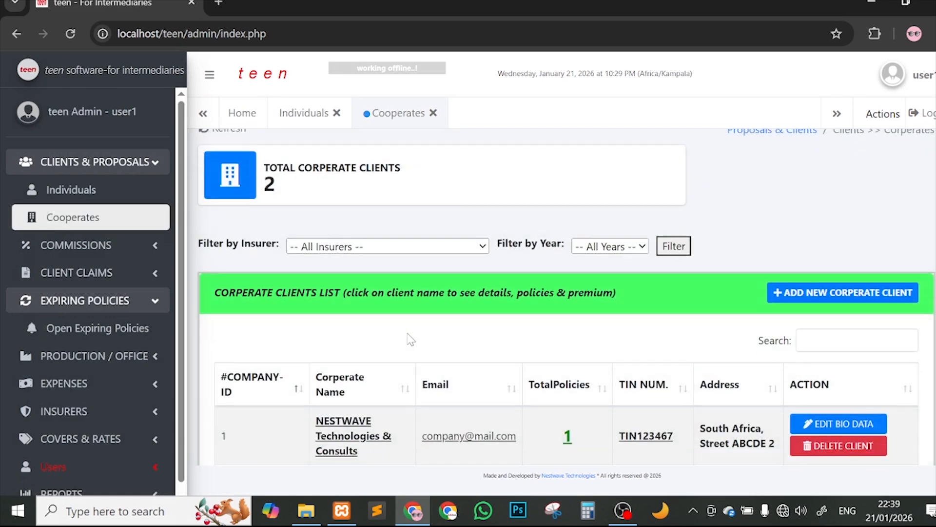
{"action": "scroll", "coordinate": [411, 340], "scroll_direction": "down", "scroll_amount": 3}
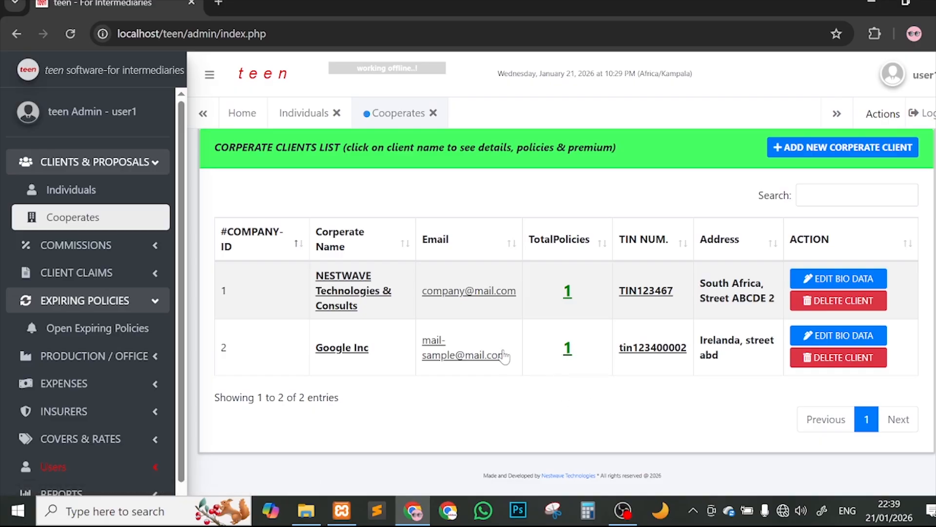
{"action": "left_click", "coordinate": [487, 356]}
{"action": "scroll", "coordinate": [490, 363], "scroll_direction": "down", "scroll_amount": 2}
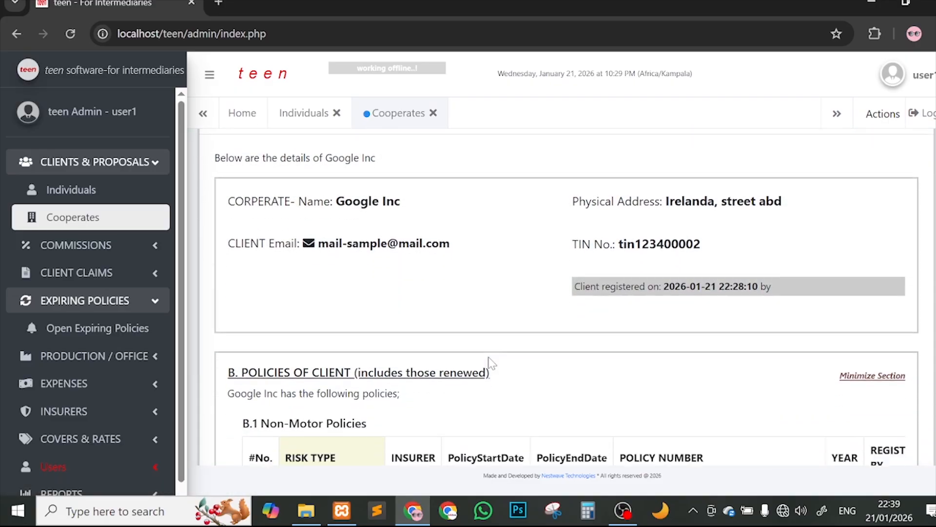
{"action": "scroll", "coordinate": [490, 363], "scroll_direction": "down", "scroll_amount": 3}
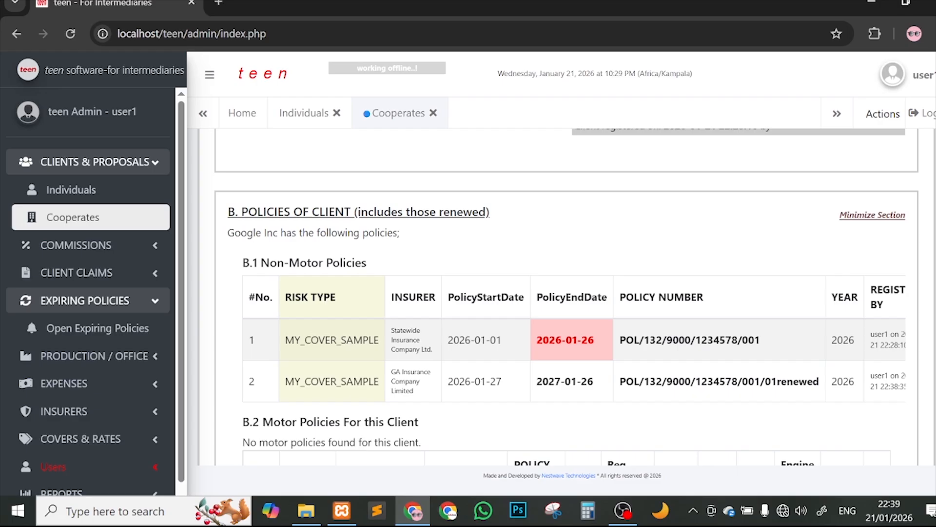
{"action": "left_click_drag", "start_coordinate": [235, 233], "coordinate": [293, 233]}
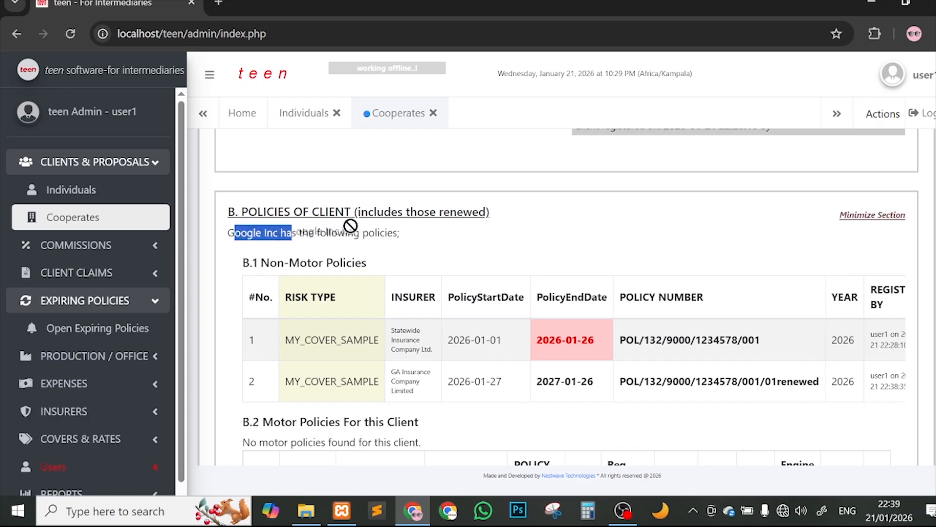
{"action": "left_click", "coordinate": [404, 239]}
{"action": "left_click_drag", "start_coordinate": [294, 341], "coordinate": [370, 340]}
{"action": "left_click", "coordinate": [375, 383]}
{"action": "left_click_drag", "start_coordinate": [320, 382], "coordinate": [384, 382]}
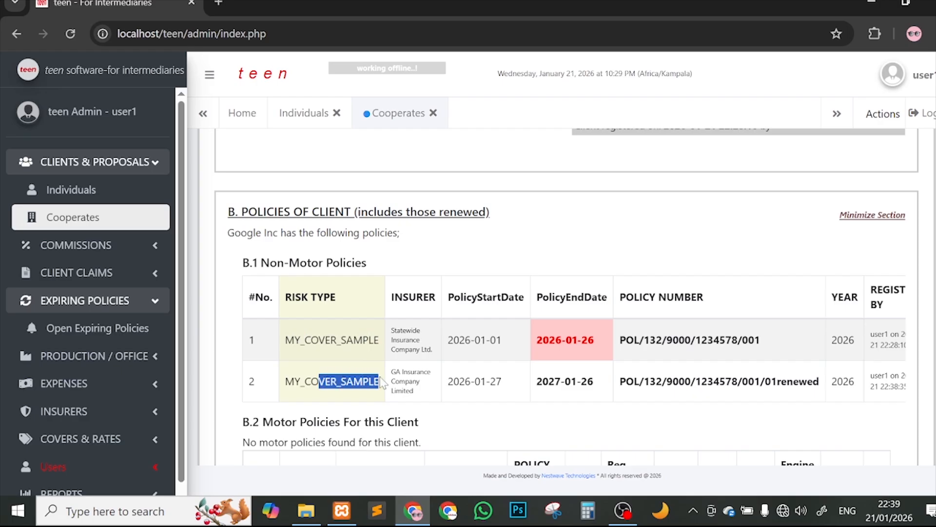
{"action": "scroll", "coordinate": [505, 364], "scroll_direction": "down", "scroll_amount": 1}
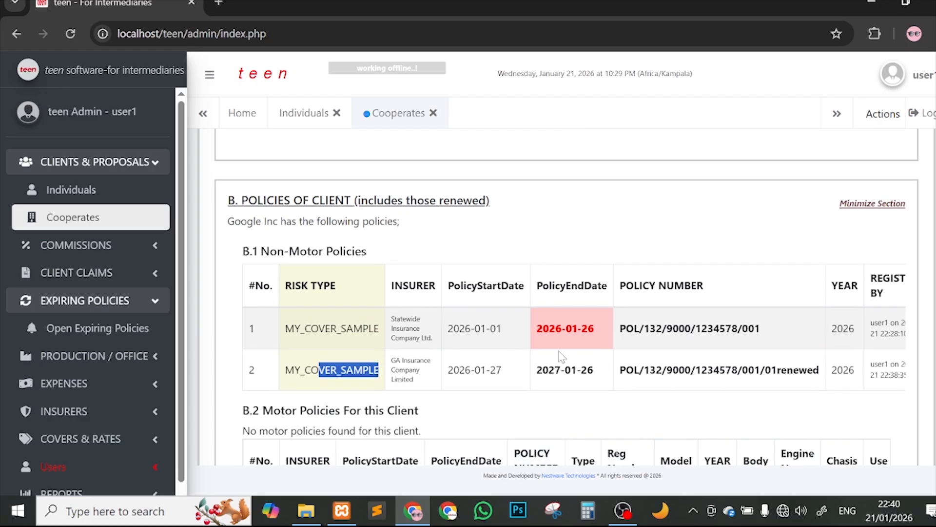
{"action": "scroll", "coordinate": [488, 356], "scroll_direction": "right", "scroll_amount": 3}
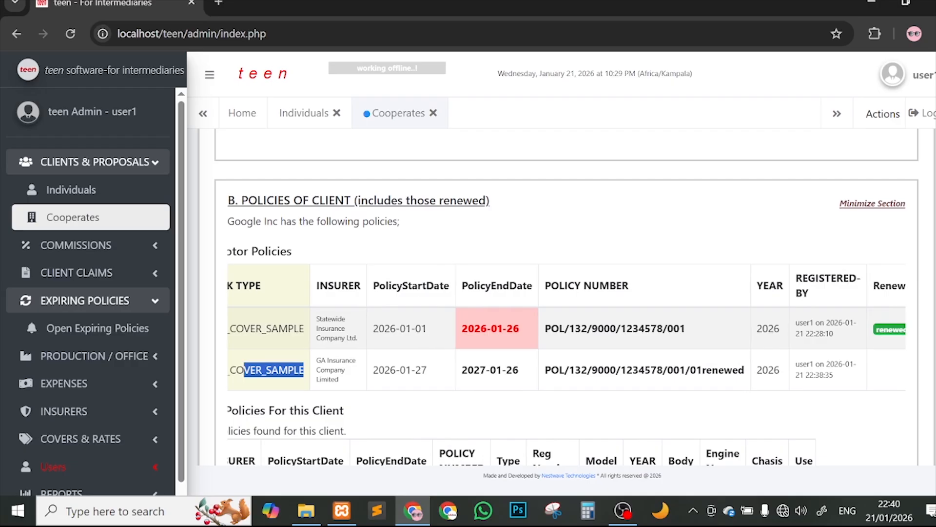
{"action": "left_click_drag", "start_coordinate": [462, 328], "coordinate": [512, 329]}
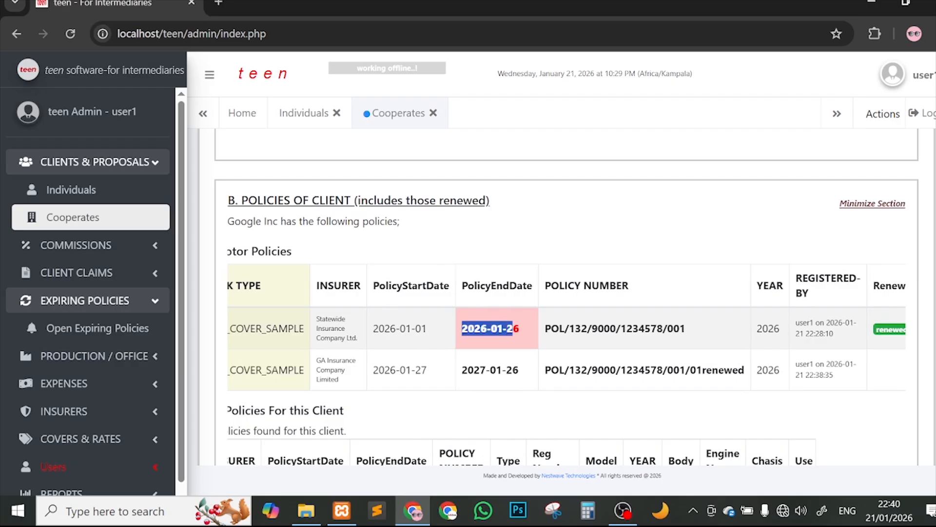
{"action": "scroll", "coordinate": [621, 350], "scroll_direction": "right", "scroll_amount": 6}
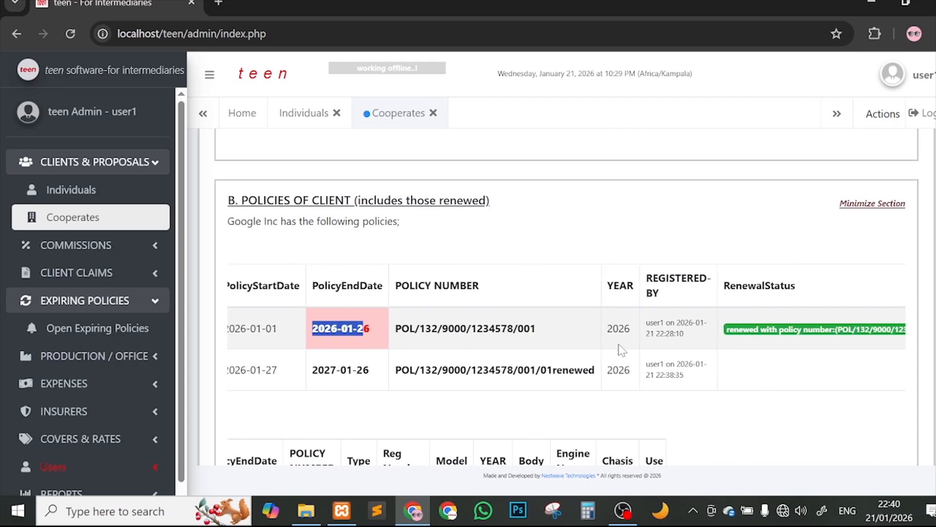
{"action": "left_click_drag", "start_coordinate": [477, 369], "coordinate": [547, 370]}
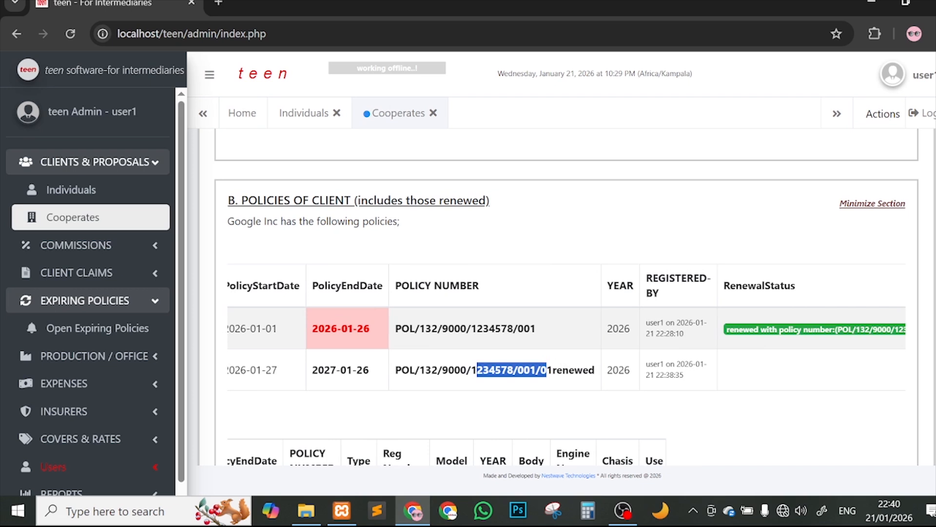
{"action": "scroll", "coordinate": [608, 305], "scroll_direction": "right", "scroll_amount": 6}
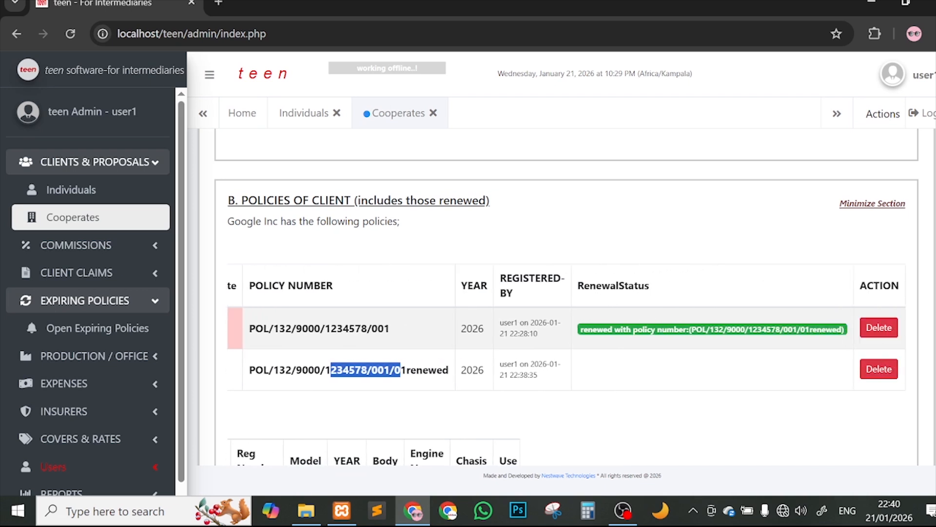
{"action": "left_click_drag", "start_coordinate": [590, 285], "coordinate": [629, 285]}
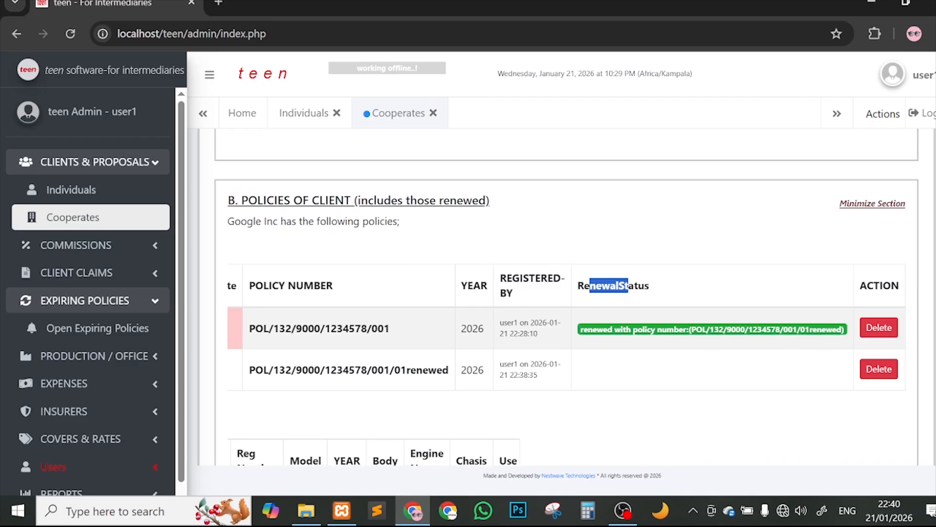
{"action": "left_click_drag", "start_coordinate": [579, 330], "coordinate": [654, 329]}
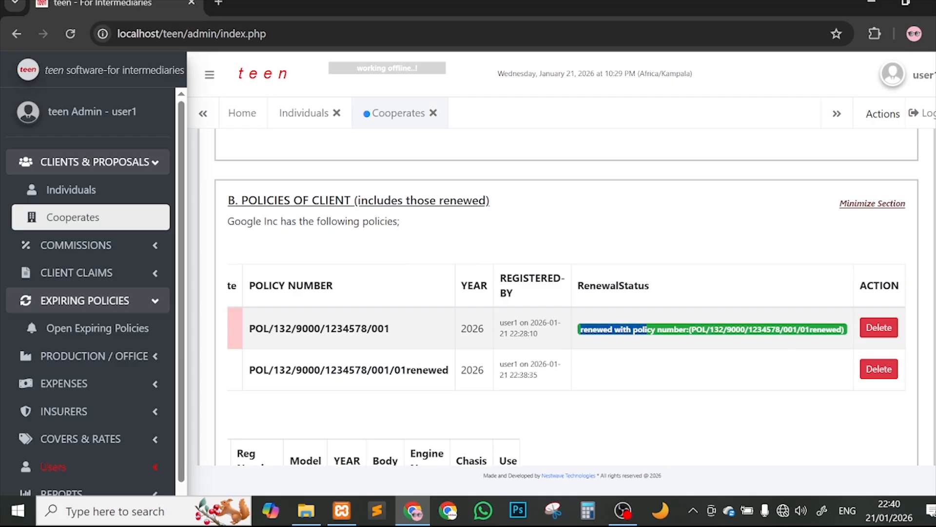
{"action": "scroll", "coordinate": [566, 341], "scroll_direction": "left", "scroll_amount": 8}
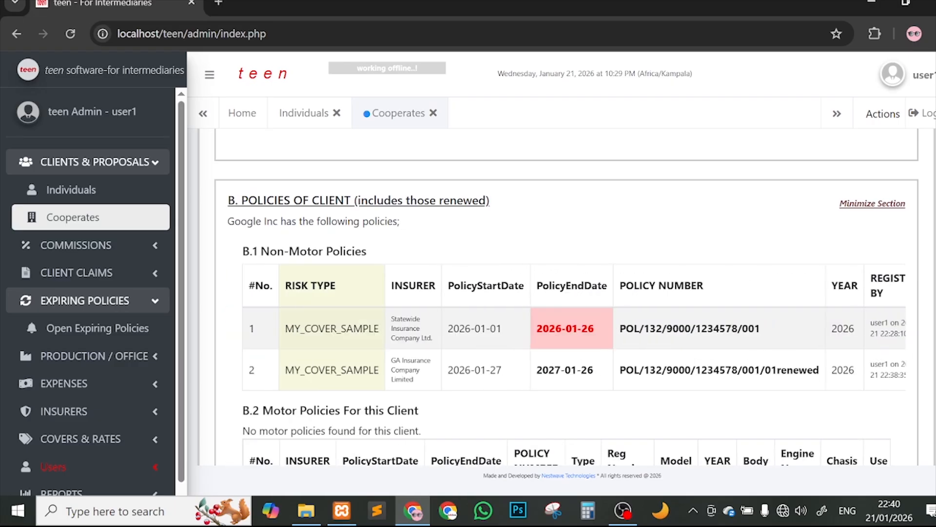
{"action": "left_click_drag", "start_coordinate": [799, 370], "coordinate": [679, 370]}
{"action": "scroll", "coordinate": [610, 341], "scroll_direction": "right", "scroll_amount": 8}
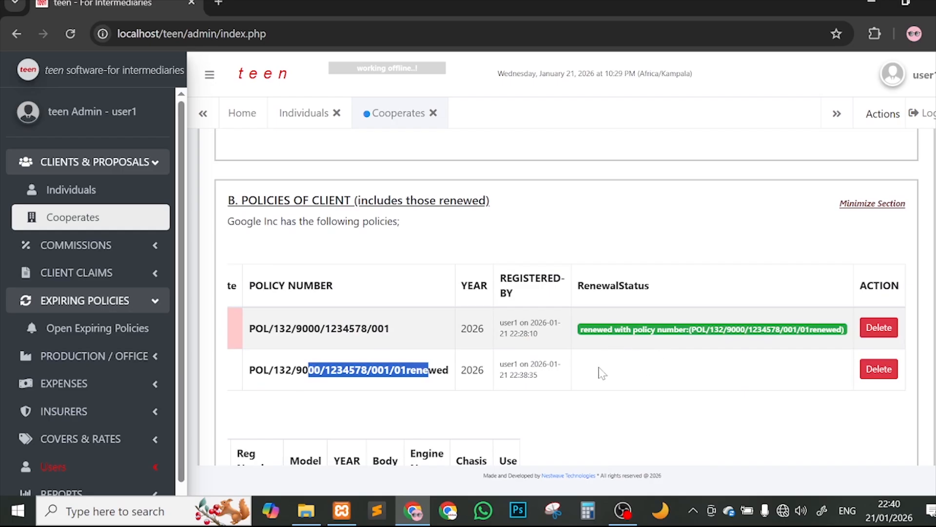
{"action": "scroll", "coordinate": [487, 371], "scroll_direction": "left", "scroll_amount": 6}
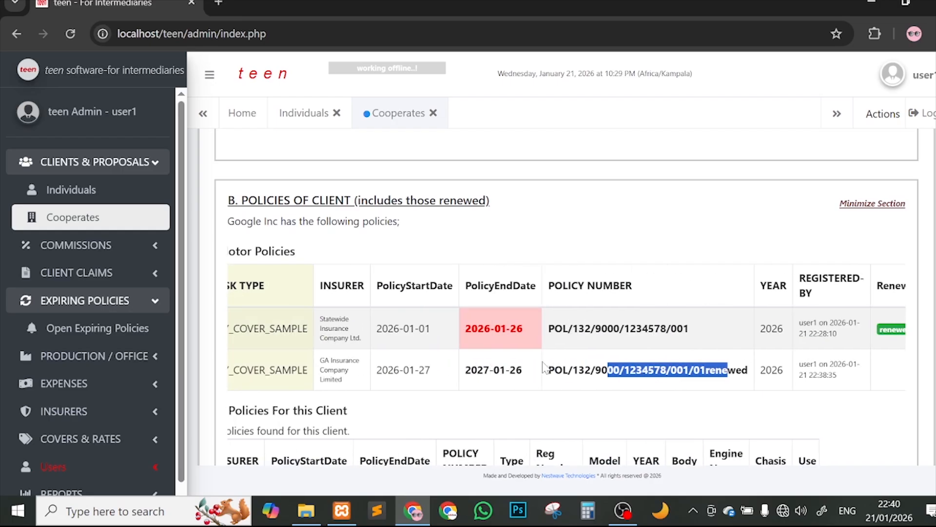
{"action": "scroll", "coordinate": [543, 367], "scroll_direction": "down", "scroll_amount": 1}
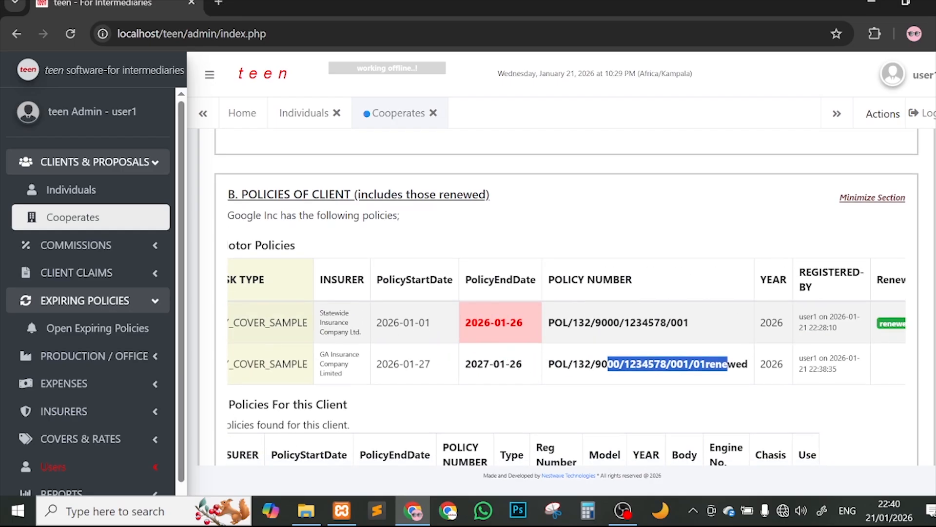
{"action": "left_click", "coordinate": [513, 361]}
{"action": "scroll", "coordinate": [586, 376], "scroll_direction": "right", "scroll_amount": 6}
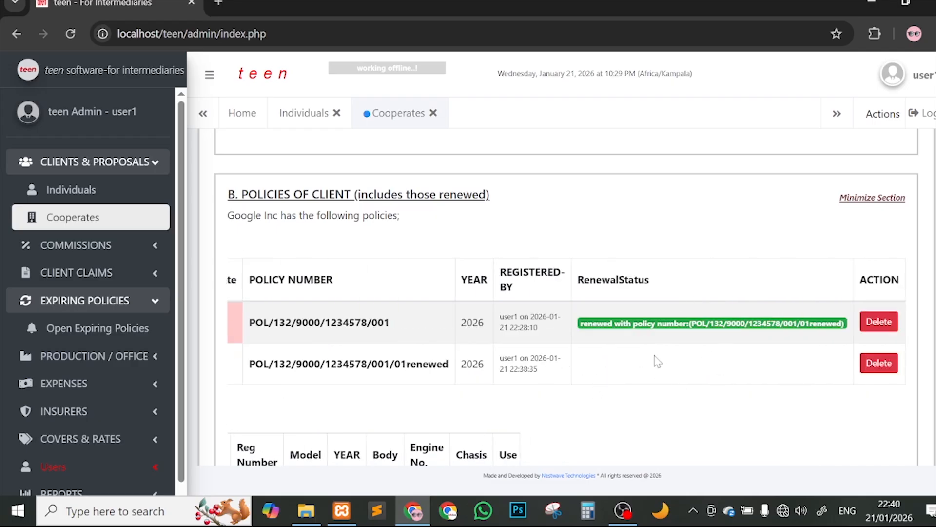
{"action": "scroll", "coordinate": [629, 382], "scroll_direction": "down", "scroll_amount": 1}
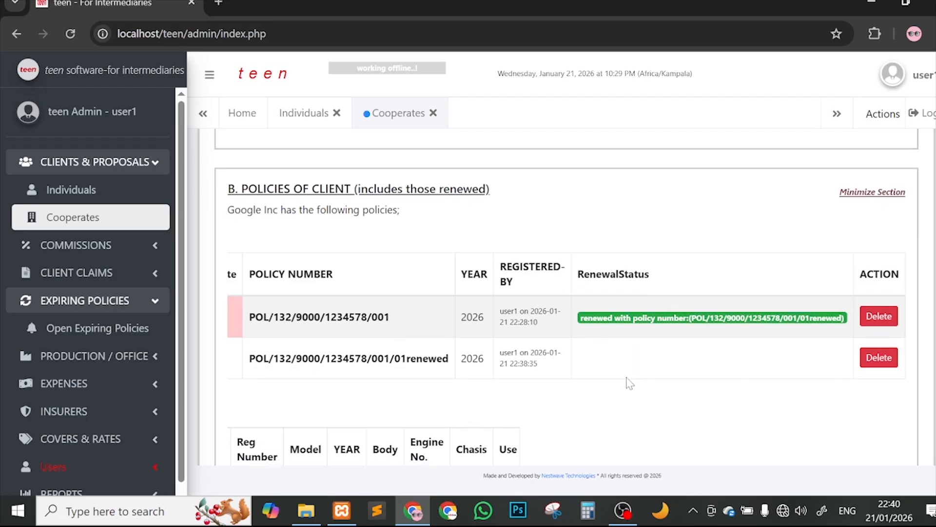
{"action": "scroll", "coordinate": [585, 376], "scroll_direction": "left", "scroll_amount": 7}
{"action": "scroll", "coordinate": [633, 382], "scroll_direction": "down", "scroll_amount": 3}
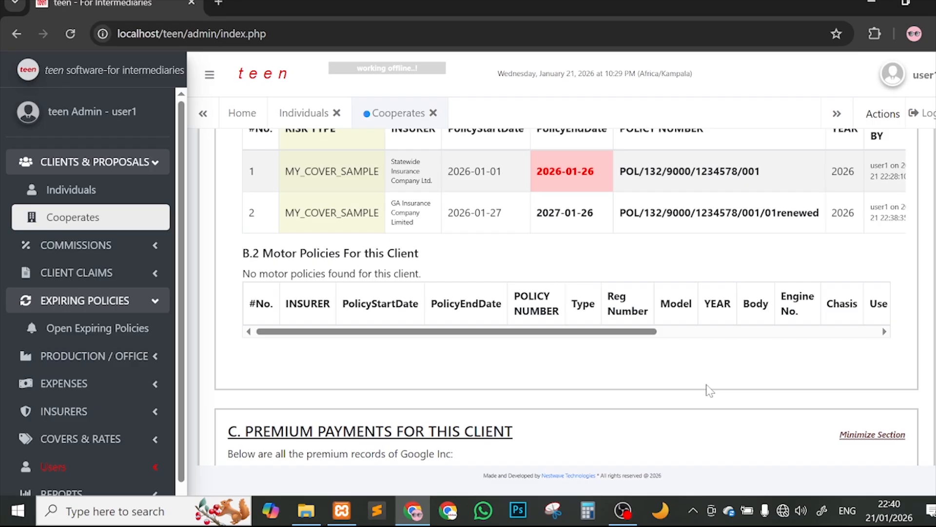
{"action": "scroll", "coordinate": [713, 454], "scroll_direction": "down", "scroll_amount": 4}
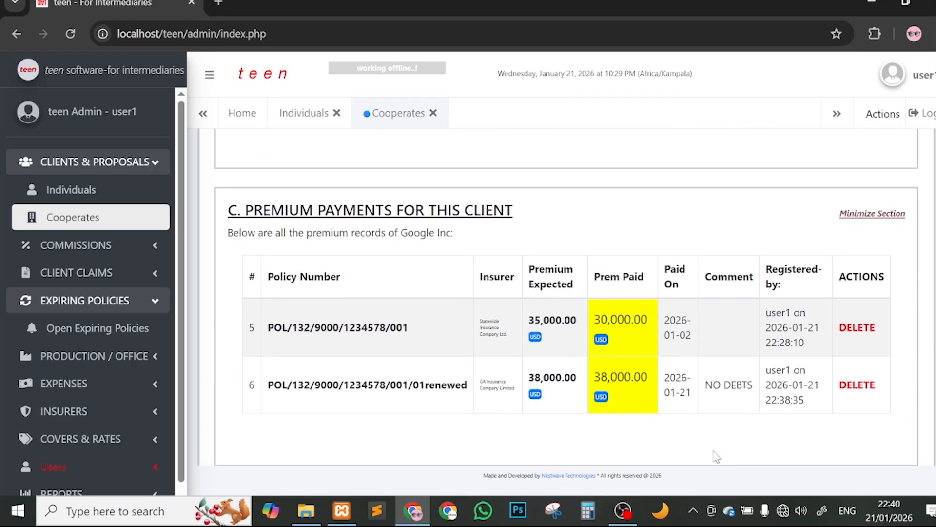
{"action": "left_click_drag", "start_coordinate": [268, 327], "coordinate": [445, 336]}
{"action": "left_click_drag", "start_coordinate": [298, 384], "coordinate": [420, 385]}
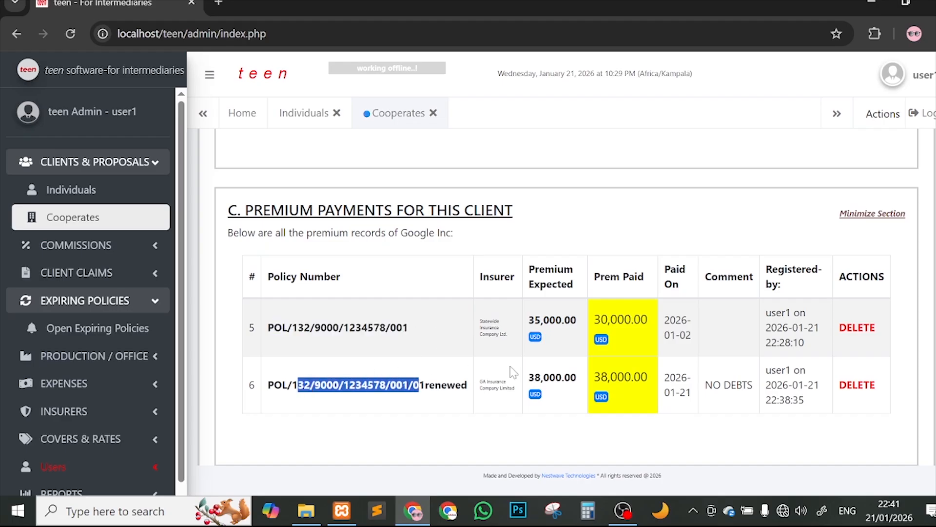
{"action": "left_click_drag", "start_coordinate": [535, 320], "coordinate": [597, 342]}
{"action": "left_click_drag", "start_coordinate": [569, 377], "coordinate": [648, 378]}
{"action": "left_click_drag", "start_coordinate": [721, 385], "coordinate": [730, 385]}
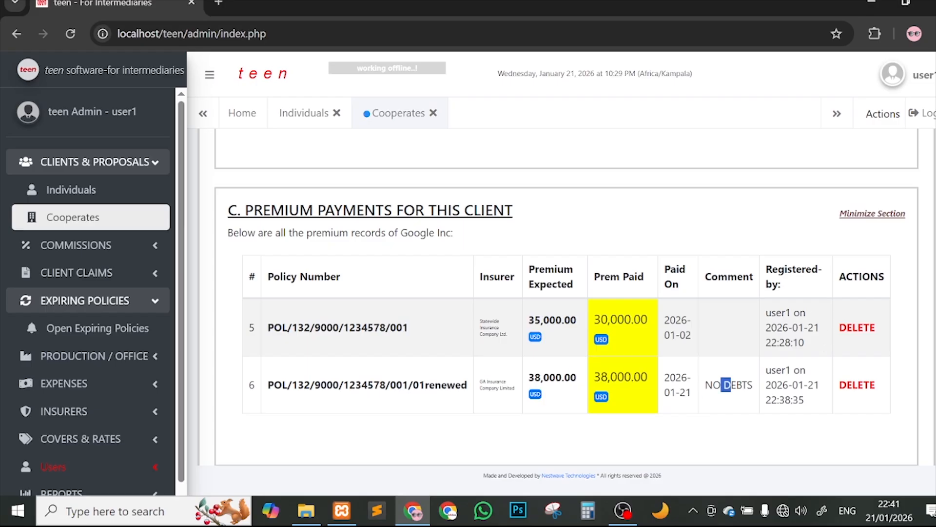
{"action": "left_click_drag", "start_coordinate": [766, 370], "coordinate": [804, 385]}
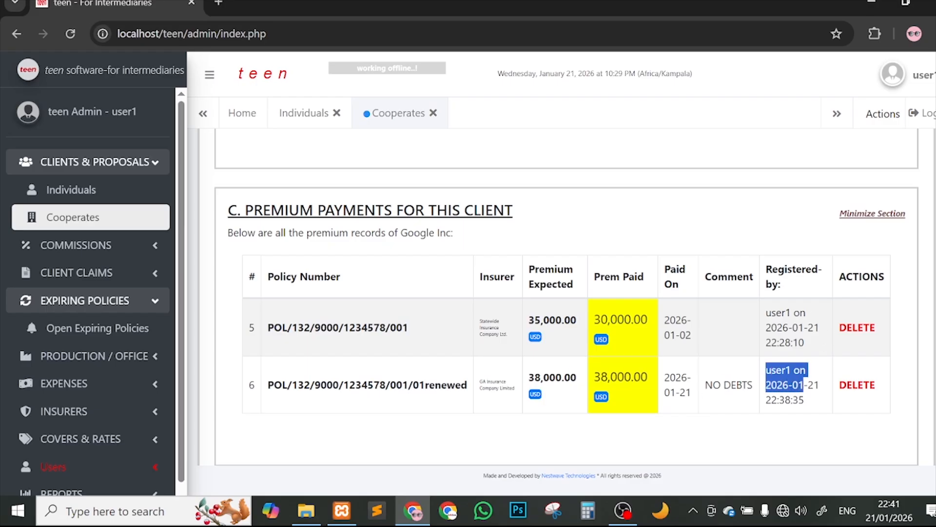
{"action": "scroll", "coordinate": [561, 359], "scroll_direction": "down", "scroll_amount": 1}
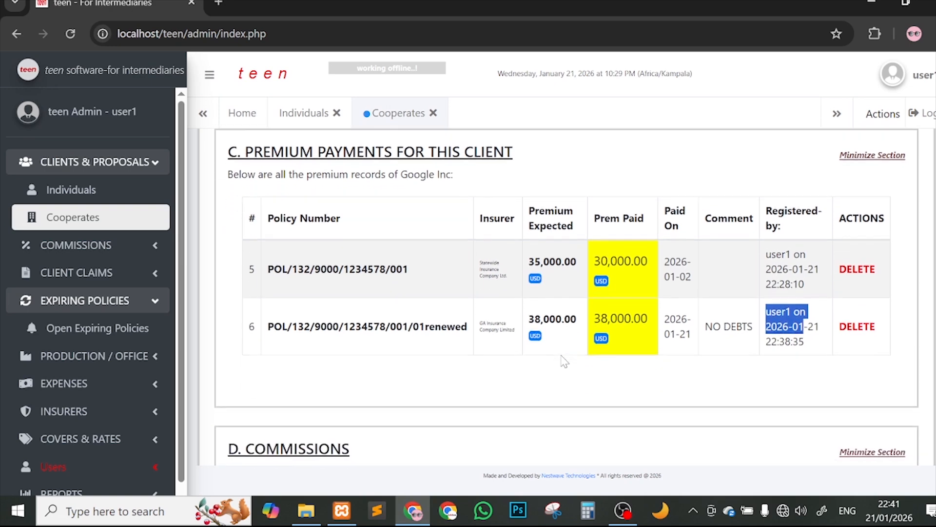
{"action": "scroll", "coordinate": [564, 361], "scroll_direction": "down", "scroll_amount": 3}
{"action": "scroll", "coordinate": [565, 361], "scroll_direction": "up", "scroll_amount": 9}
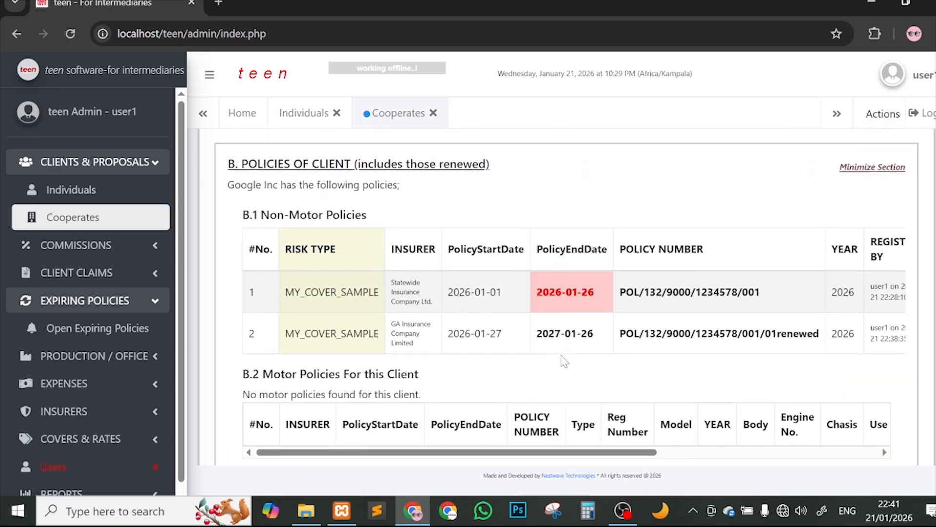
{"action": "scroll", "coordinate": [790, 315], "scroll_direction": "down", "scroll_amount": 7}
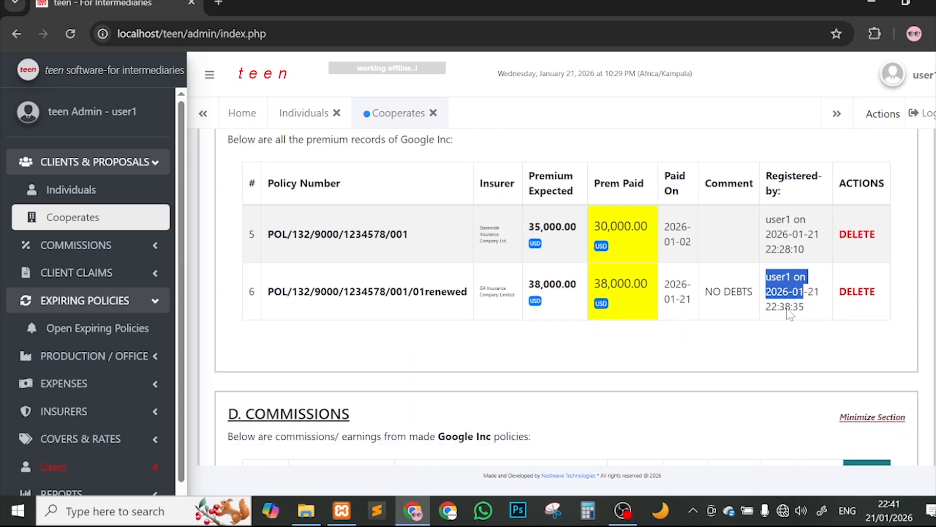
{"action": "scroll", "coordinate": [405, 310], "scroll_direction": "down", "scroll_amount": 3}
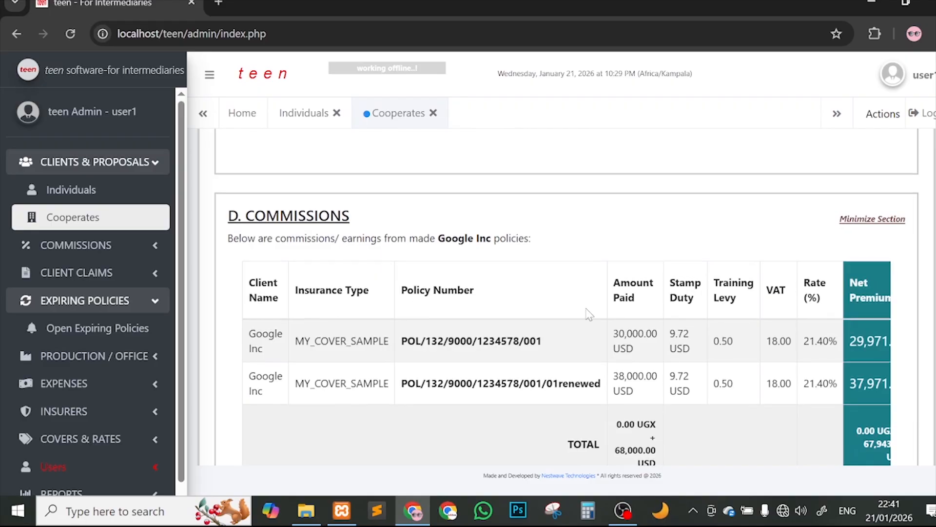
{"action": "scroll", "coordinate": [589, 314], "scroll_direction": "down", "scroll_amount": 1}
{"action": "left_click_drag", "start_coordinate": [422, 331], "coordinate": [575, 330]}
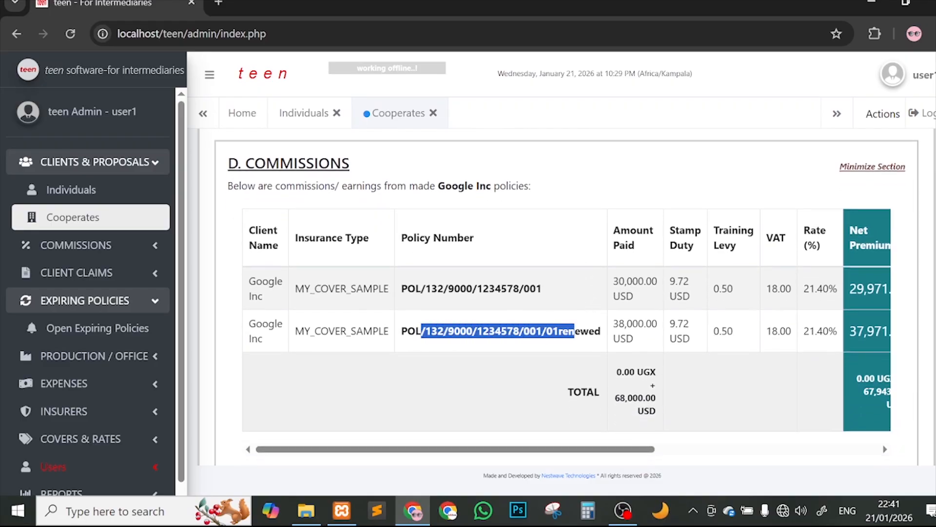
{"action": "scroll", "coordinate": [693, 331], "scroll_direction": "right", "scroll_amount": 6}
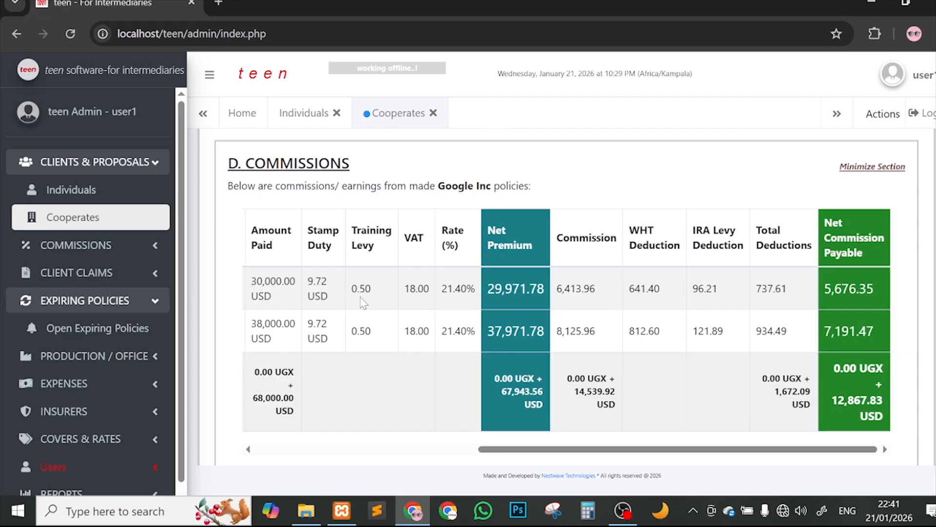
{"action": "left_click_drag", "start_coordinate": [821, 293], "coordinate": [888, 295]}
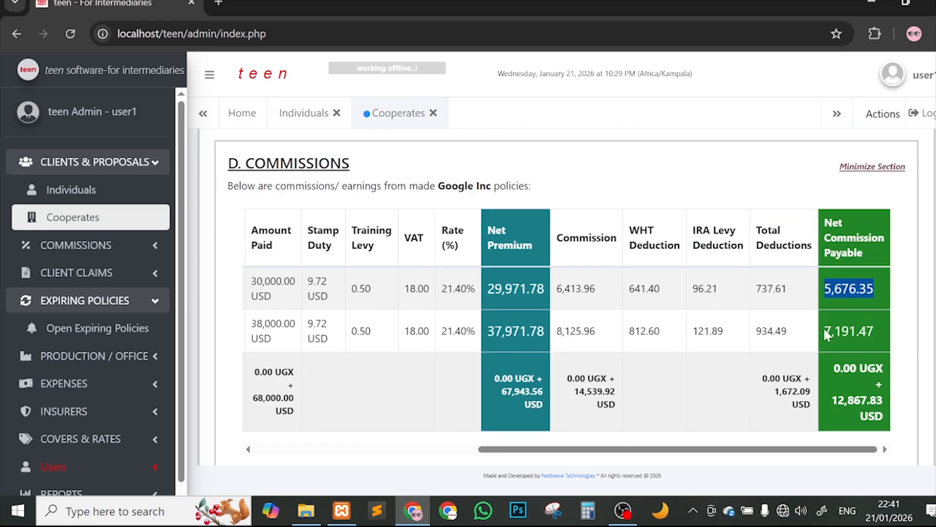
{"action": "left_click_drag", "start_coordinate": [825, 332], "coordinate": [875, 332]}
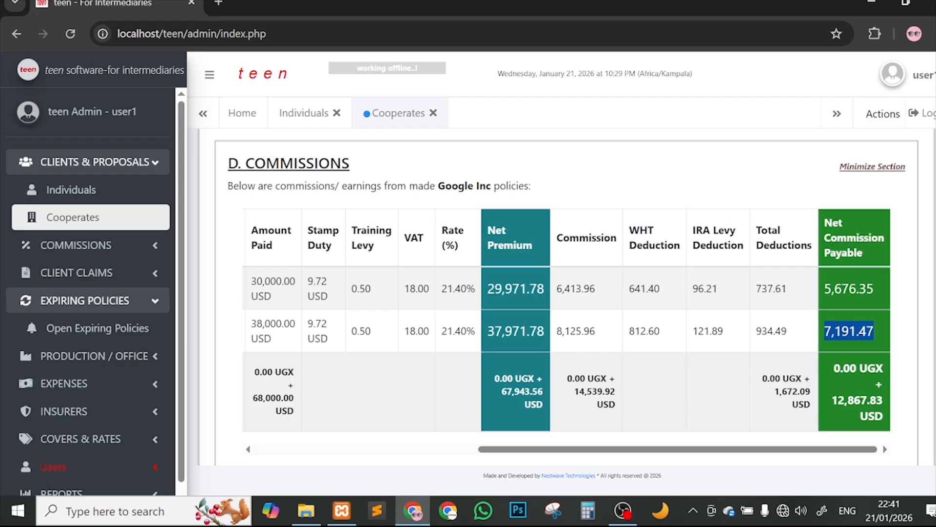
{"action": "scroll", "coordinate": [756, 327], "scroll_direction": "left", "scroll_amount": 5}
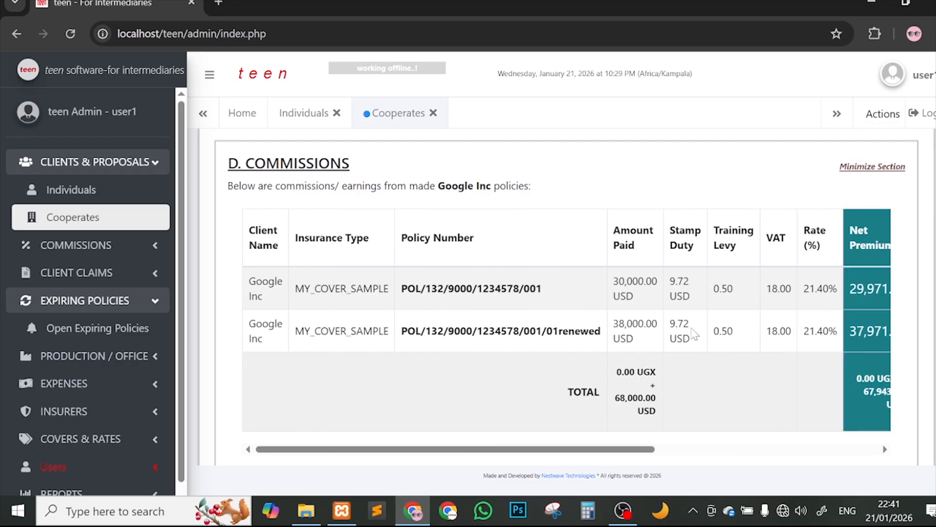
{"action": "left_click_drag", "start_coordinate": [614, 323], "coordinate": [648, 346]}
{"action": "scroll", "coordinate": [647, 345], "scroll_direction": "down", "scroll_amount": 5}
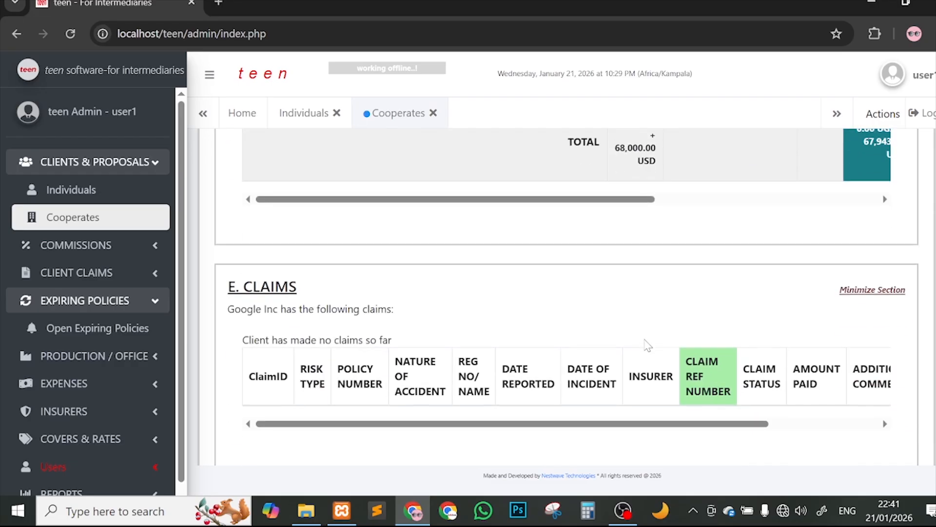
{"action": "scroll", "coordinate": [648, 345], "scroll_direction": "up", "scroll_amount": 15}
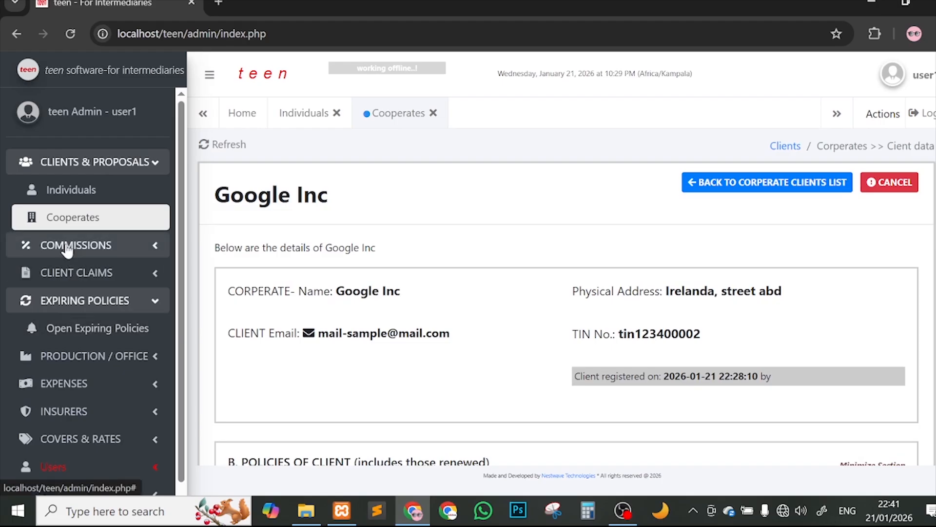
Step: Scroll through All Commissions Calculations for every client, then reload to the home dashboard
{"action": "left_click", "coordinate": [87, 245]}
{"action": "left_click", "coordinate": [93, 272]}
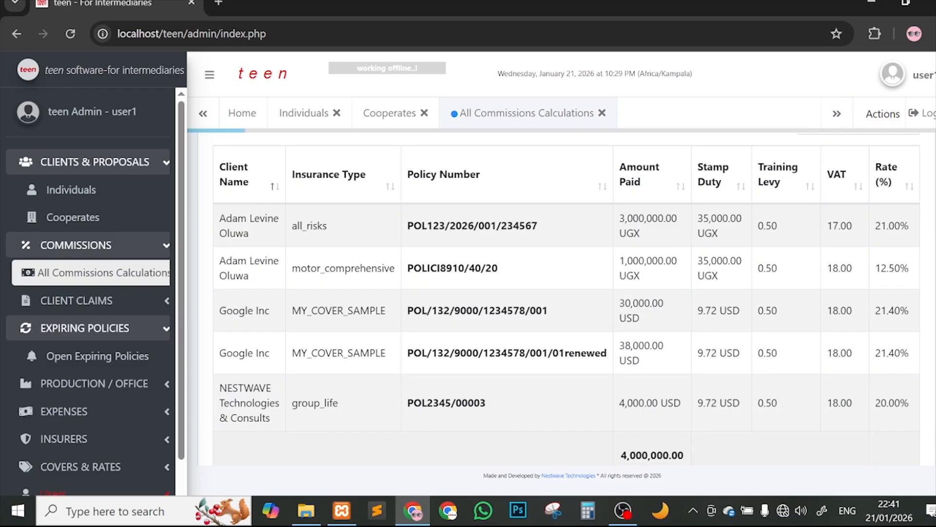
{"action": "scroll", "coordinate": [485, 332], "scroll_direction": "right", "scroll_amount": 2}
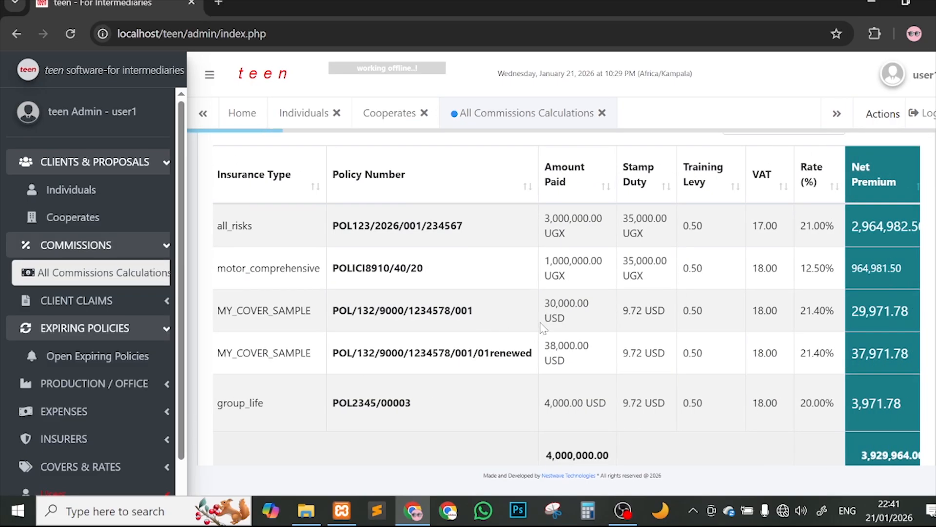
{"action": "scroll", "coordinate": [650, 332], "scroll_direction": "right", "scroll_amount": 5}
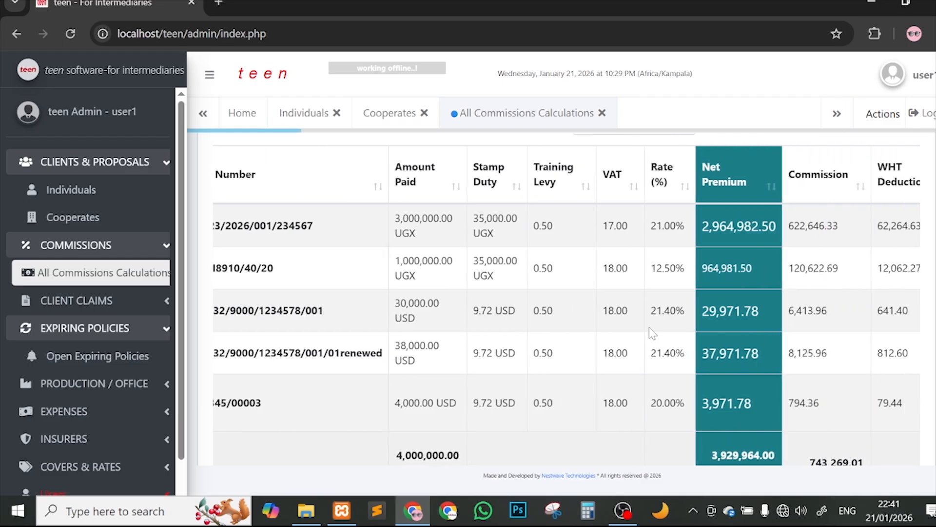
{"action": "scroll", "coordinate": [648, 330], "scroll_direction": "left", "scroll_amount": 4}
{"action": "scroll", "coordinate": [707, 342], "scroll_direction": "right", "scroll_amount": 4}
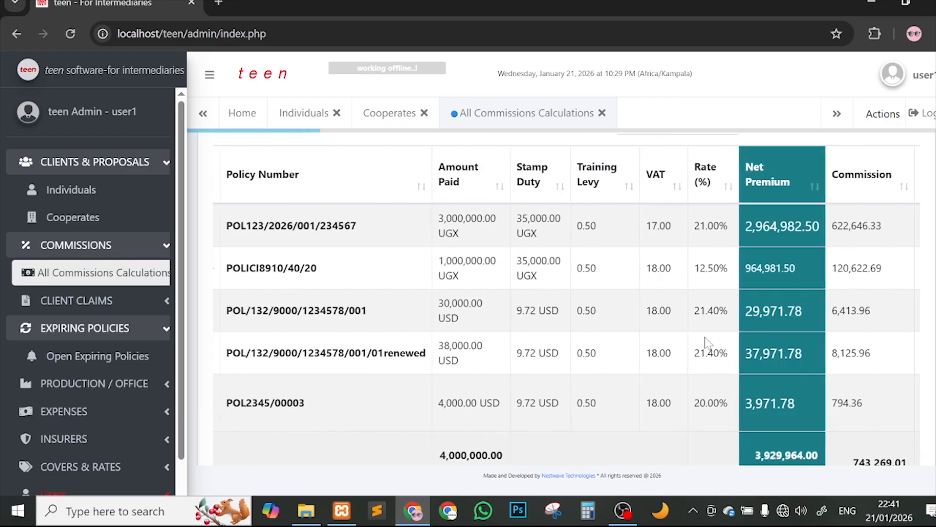
{"action": "scroll", "coordinate": [708, 341], "scroll_direction": "left", "scroll_amount": 6}
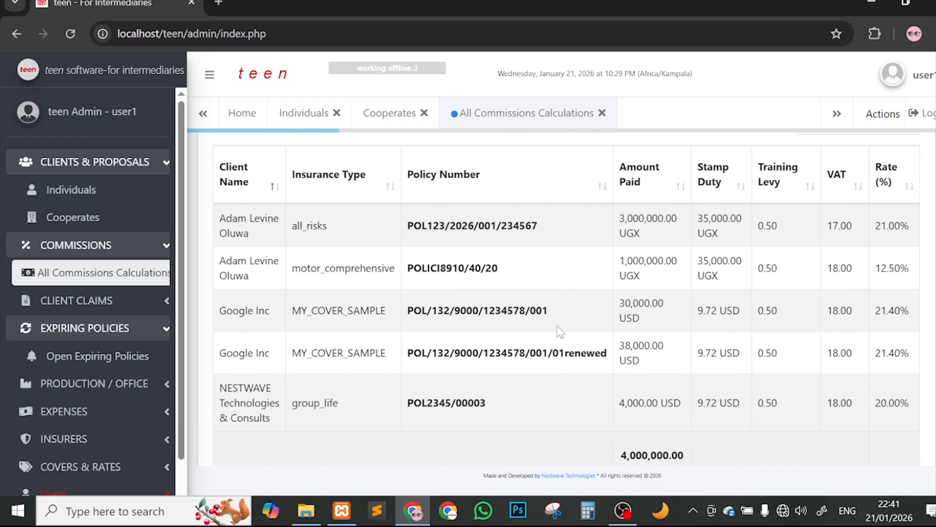
{"action": "scroll", "coordinate": [561, 331], "scroll_direction": "right", "scroll_amount": 5}
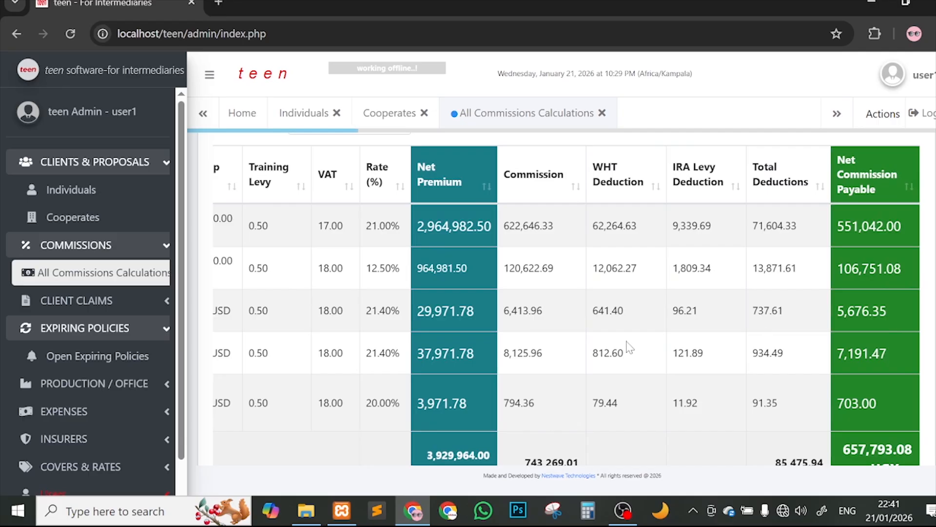
{"action": "scroll", "coordinate": [630, 347], "scroll_direction": "left", "scroll_amount": 6}
{"action": "scroll", "coordinate": [554, 355], "scroll_direction": "down", "scroll_amount": 4}
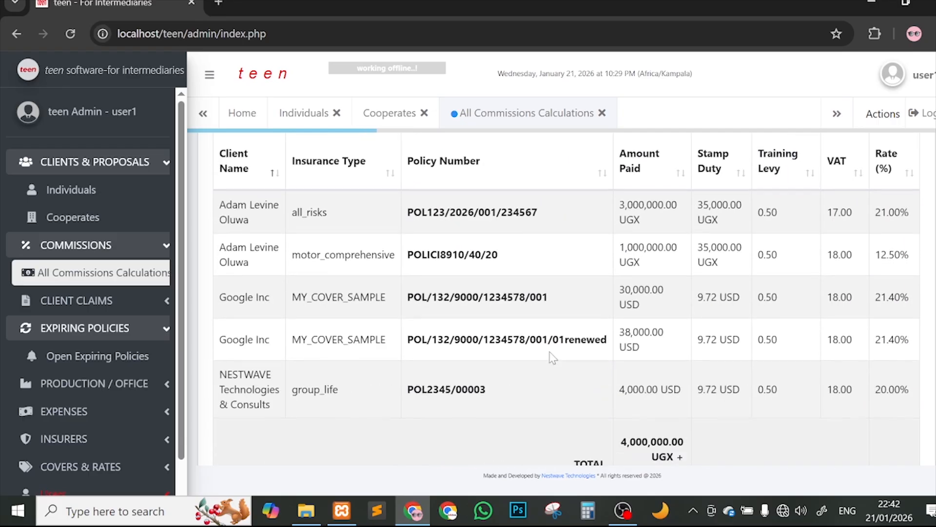
{"action": "scroll", "coordinate": [379, 296], "scroll_direction": "right", "scroll_amount": 5}
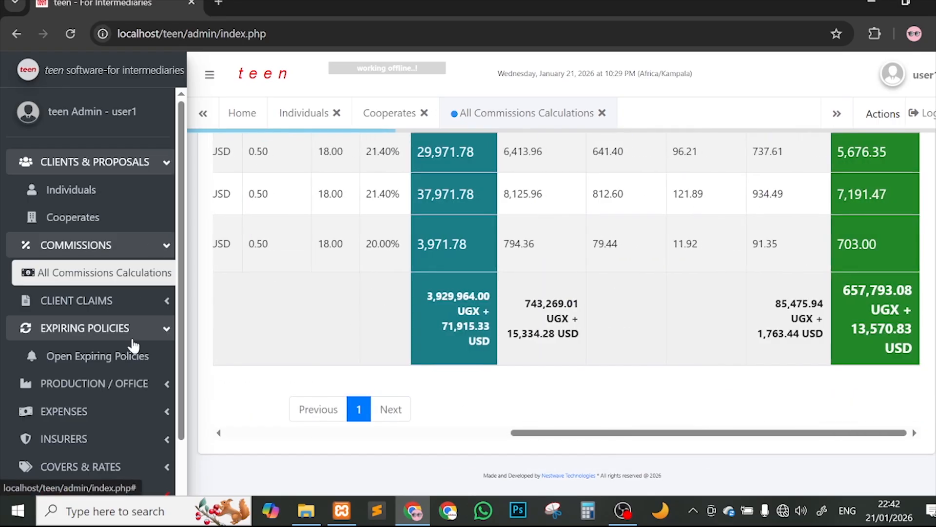
{"action": "left_click", "coordinate": [71, 32]}
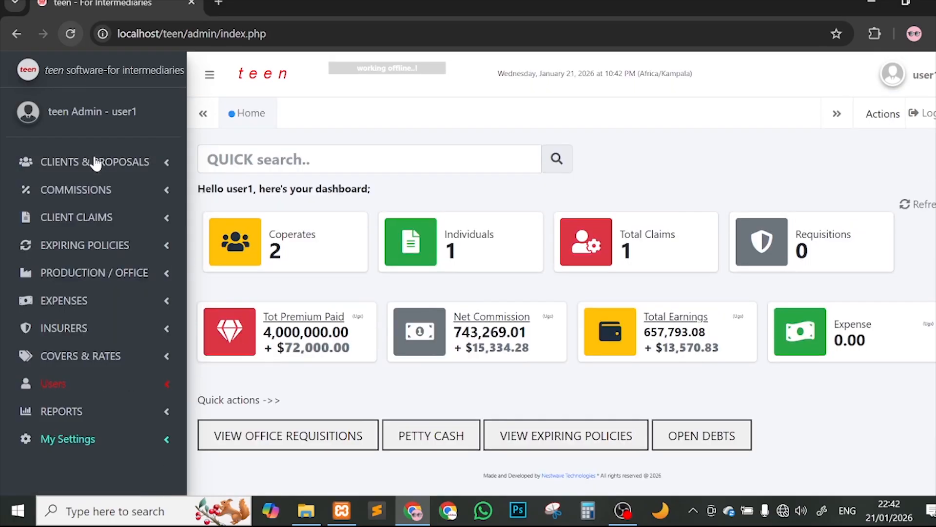
Step: Open Open Expiring Policies for 21/01/2026 to 21/04/2026 and confirm it shows 0 entries
{"action": "left_click", "coordinate": [107, 248]}
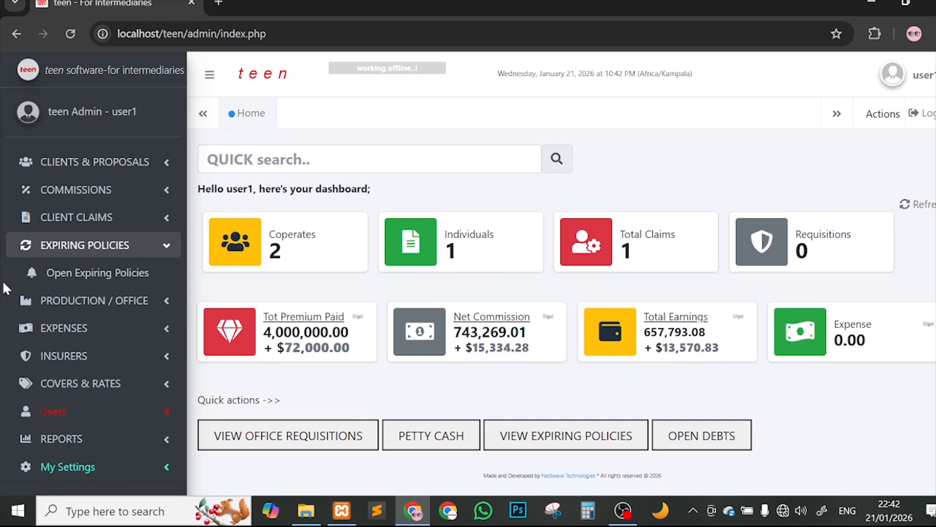
{"action": "left_click", "coordinate": [135, 271]}
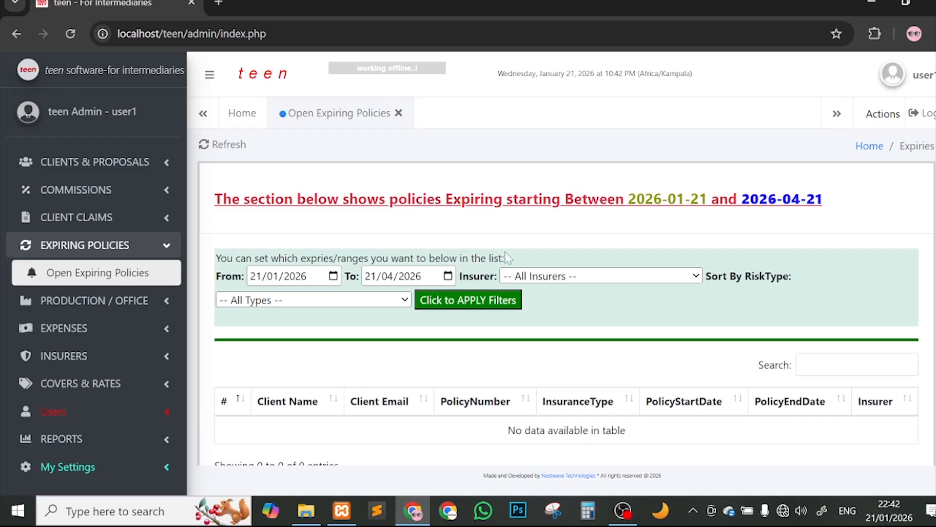
{"action": "scroll", "coordinate": [665, 230], "scroll_direction": "down", "scroll_amount": 1}
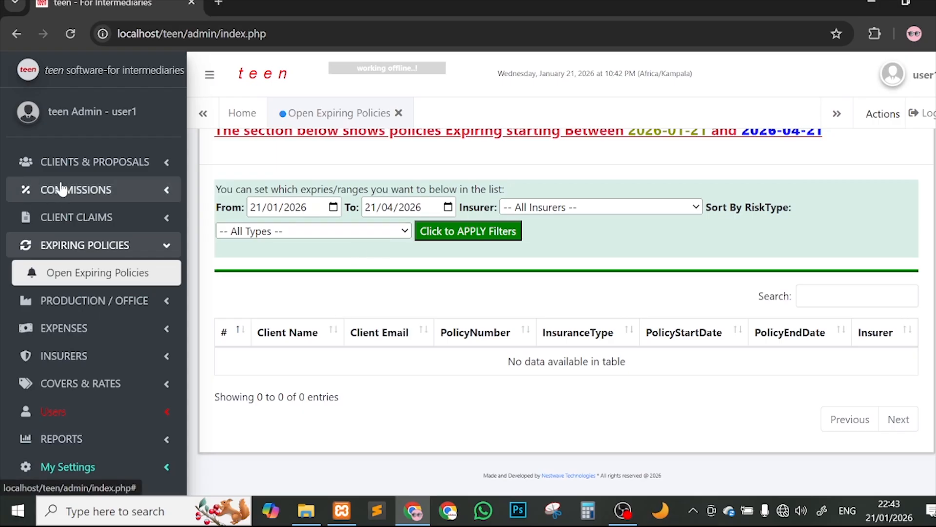
Step: Open the Individuals client list and the Open Expiring Policies page
{"action": "left_click", "coordinate": [101, 171]}
{"action": "left_click", "coordinate": [122, 192]}
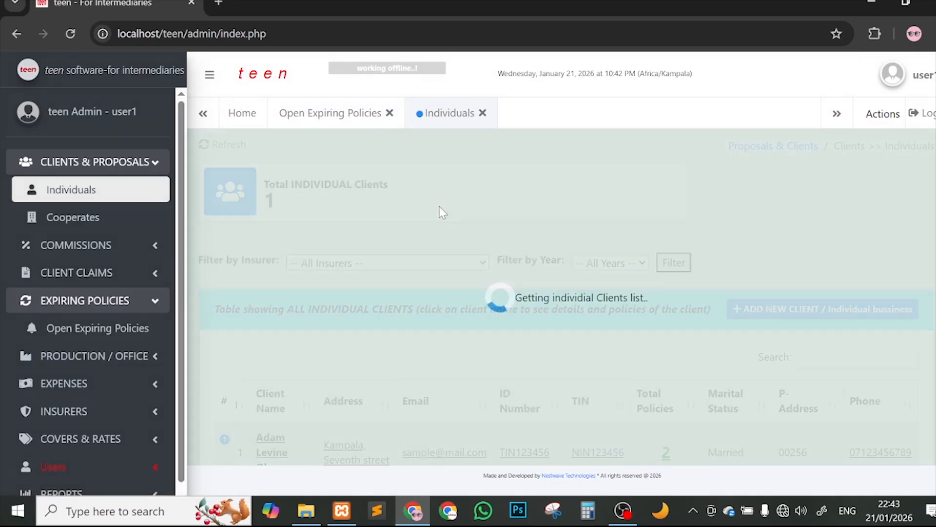
{"action": "scroll", "coordinate": [408, 276], "scroll_direction": "down", "scroll_amount": 2}
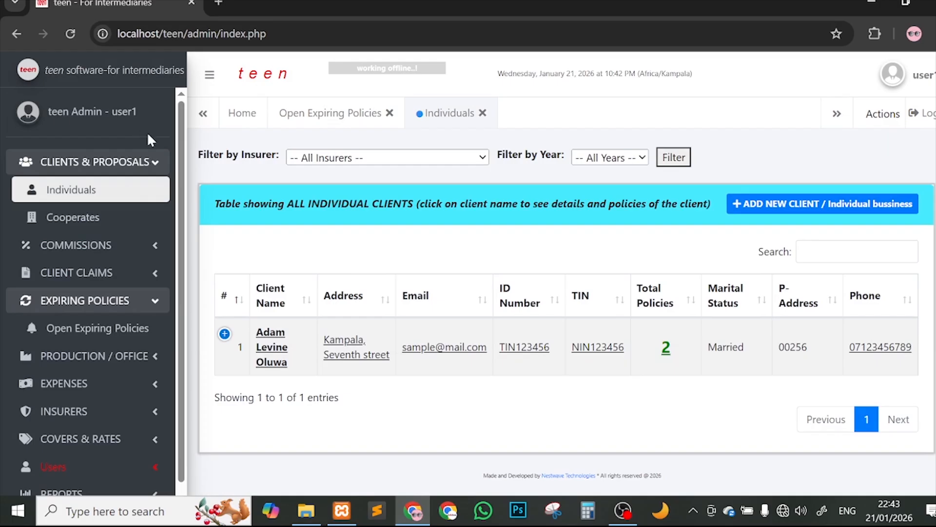
{"action": "left_click", "coordinate": [156, 162]}
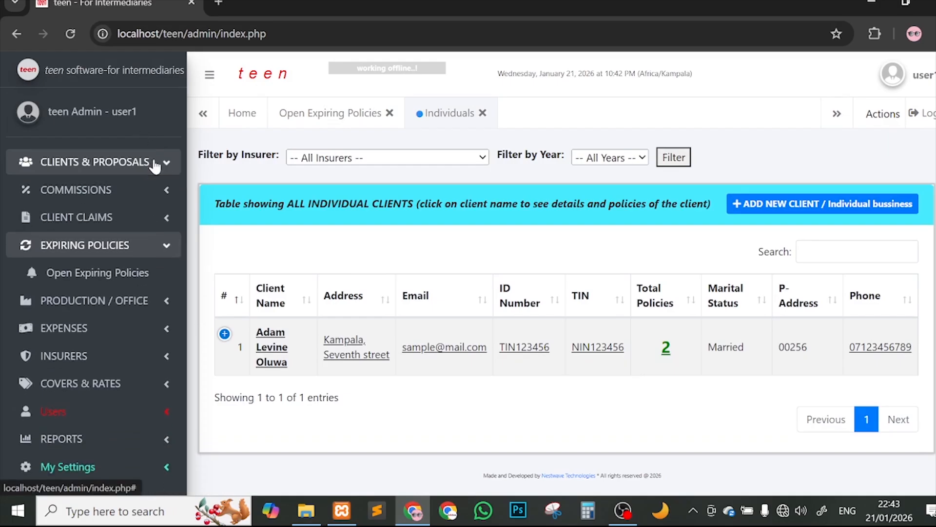
{"action": "left_click", "coordinate": [154, 248]}
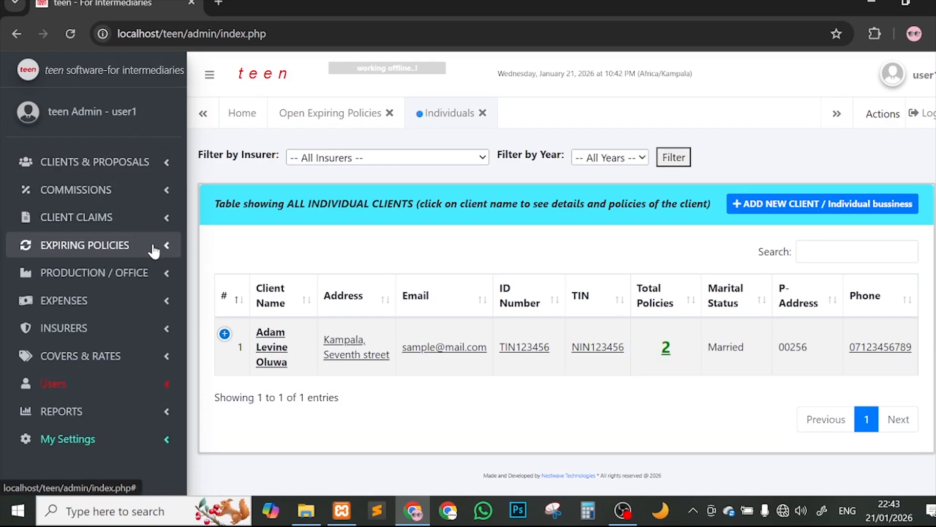
{"action": "left_click", "coordinate": [153, 248]}
{"action": "left_click", "coordinate": [159, 273]}
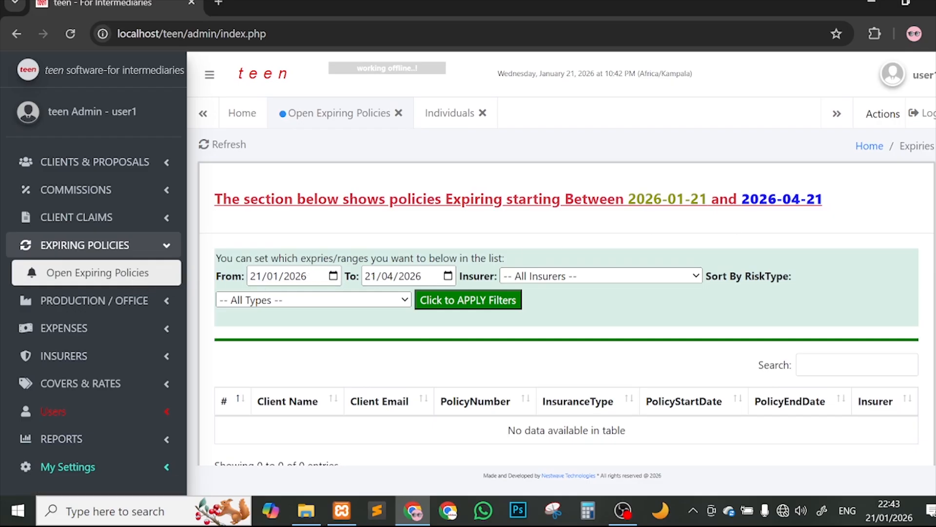
{"action": "scroll", "coordinate": [227, 320], "scroll_direction": "down", "scroll_amount": 1}
Step: Expand PRODUCTION / OFFICE and close the Open Expiring Policies and Individuals tabs
{"action": "left_click", "coordinate": [115, 310]}
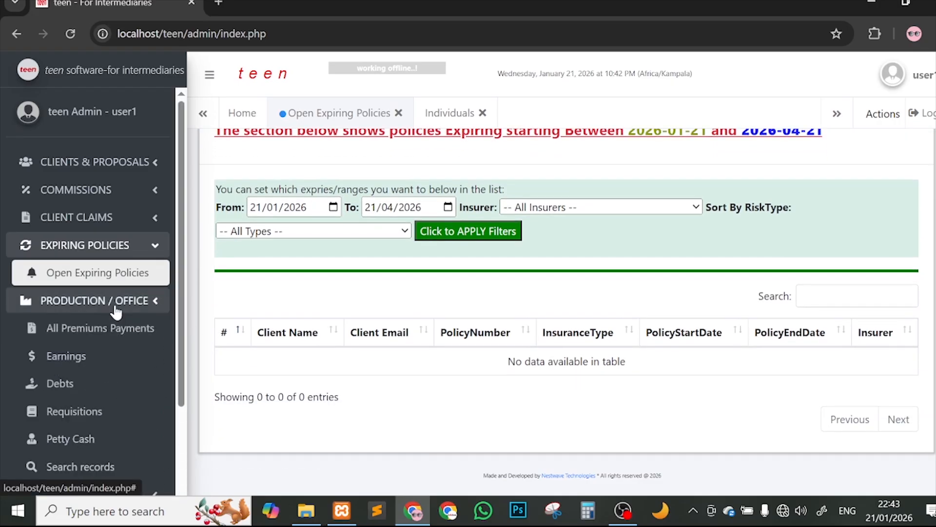
{"action": "left_click", "coordinate": [115, 308]}
{"action": "left_click", "coordinate": [119, 307]}
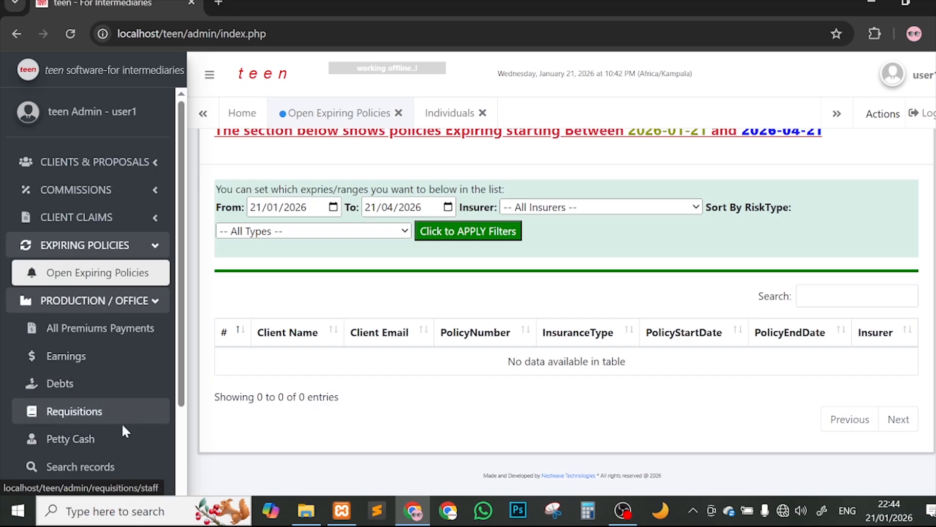
{"action": "scroll", "coordinate": [125, 435], "scroll_direction": "down", "scroll_amount": 1}
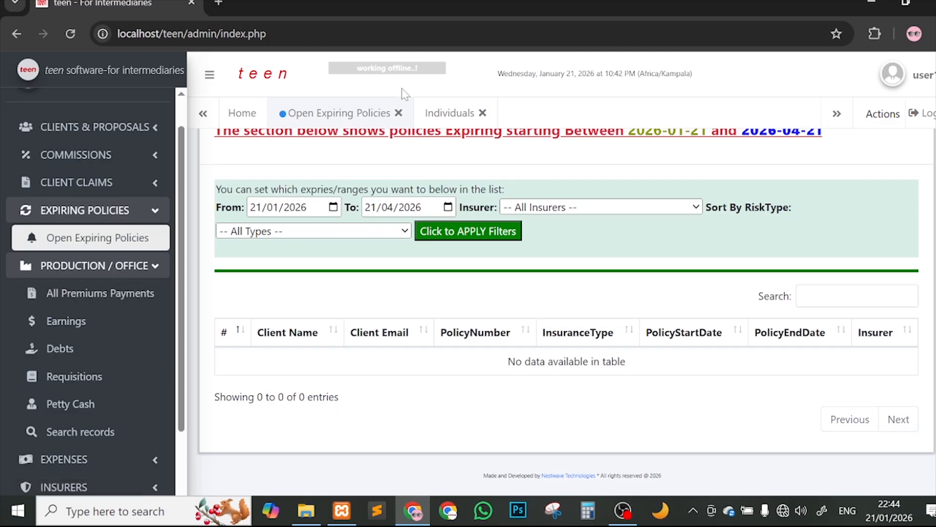
{"action": "left_click", "coordinate": [399, 114]}
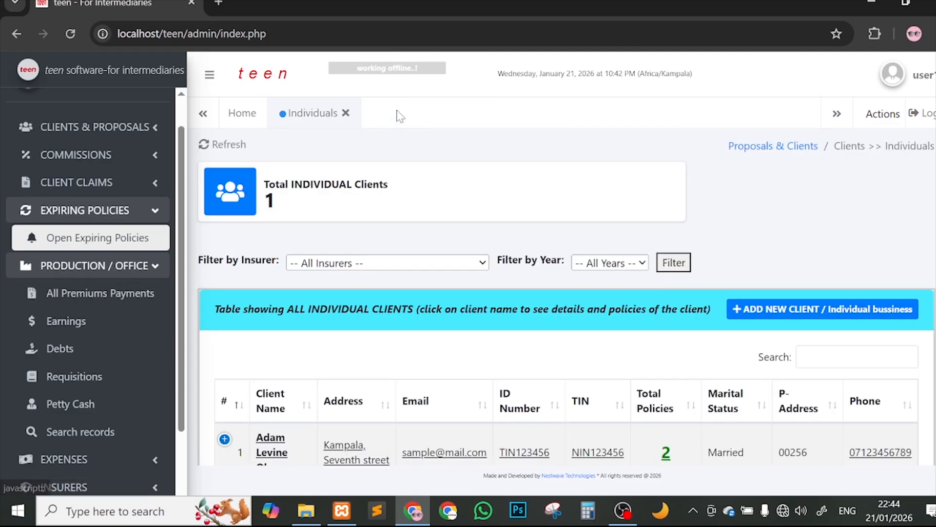
{"action": "left_click", "coordinate": [347, 115]}
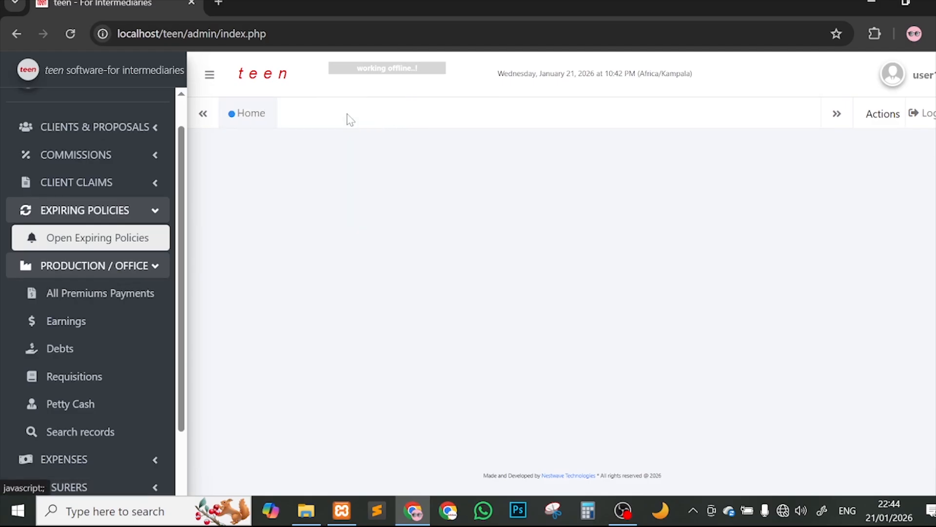
Step: Open All Premiums Payments and check the $77,000.00 expected and ugx paid premium amounts
{"action": "left_click", "coordinate": [141, 296]}
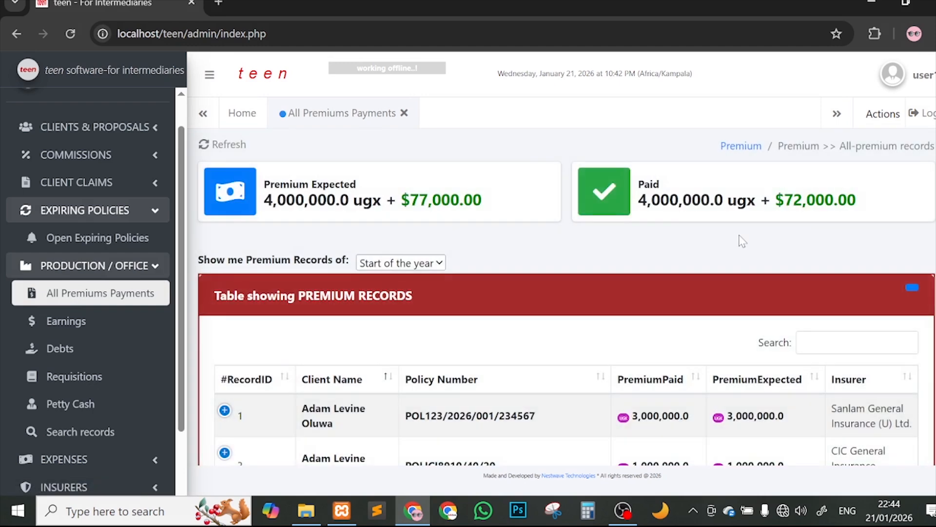
{"action": "scroll", "coordinate": [437, 200], "scroll_direction": "down", "scroll_amount": 1}
{"action": "scroll", "coordinate": [400, 200], "scroll_direction": "up", "scroll_amount": 1}
{"action": "left_click_drag", "start_coordinate": [264, 185], "coordinate": [350, 184]}
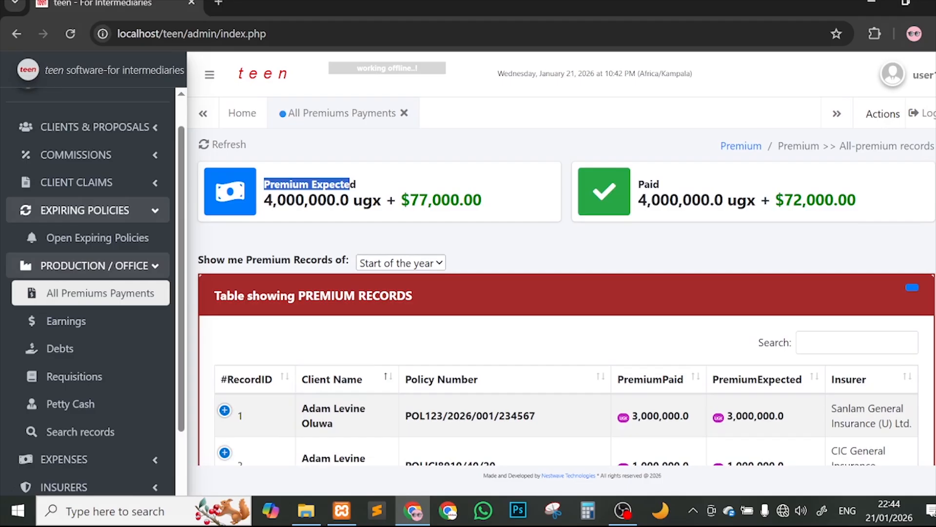
{"action": "left_click_drag", "start_coordinate": [273, 199], "coordinate": [340, 184]}
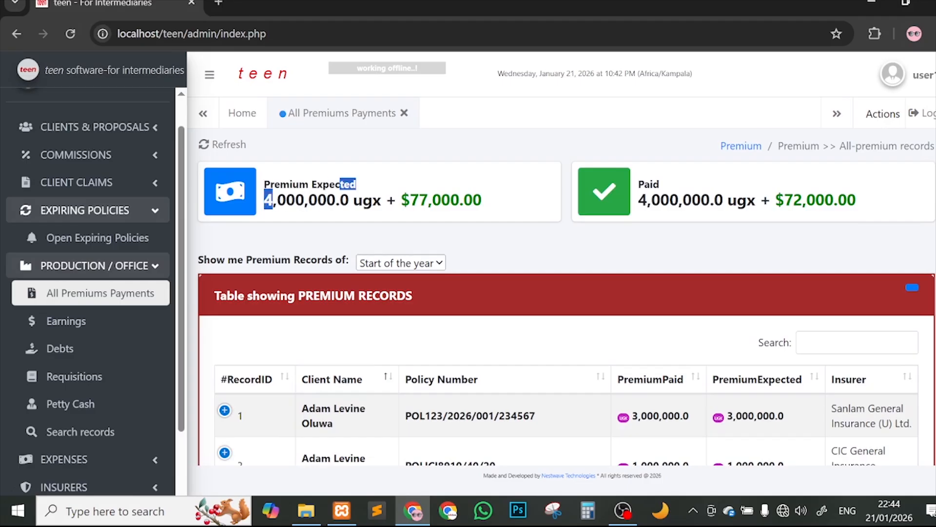
{"action": "left_click_drag", "start_coordinate": [401, 199], "coordinate": [483, 199]}
{"action": "scroll", "coordinate": [575, 373], "scroll_direction": "down", "scroll_amount": 3}
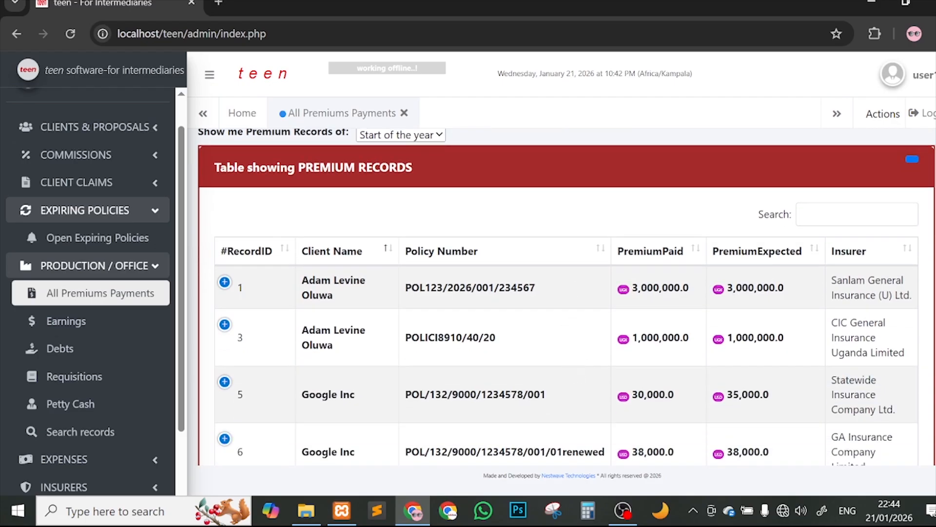
{"action": "scroll", "coordinate": [676, 334], "scroll_direction": "down", "scroll_amount": 3}
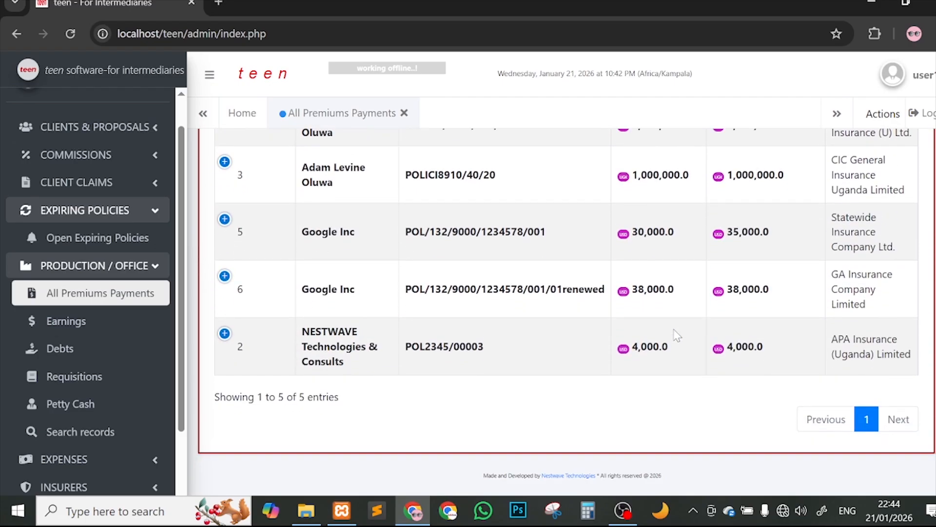
{"action": "scroll", "coordinate": [677, 335], "scroll_direction": "up", "scroll_amount": 2}
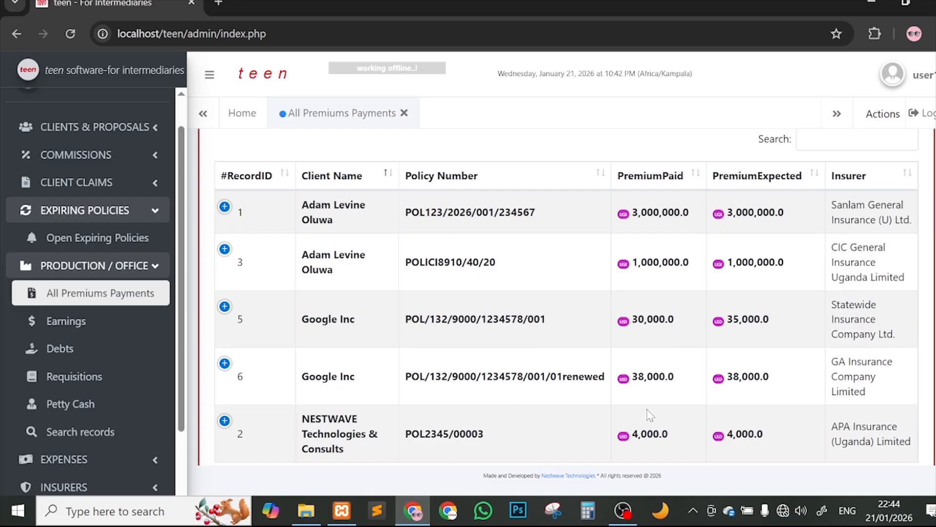
{"action": "scroll", "coordinate": [652, 418], "scroll_direction": "up", "scroll_amount": 5}
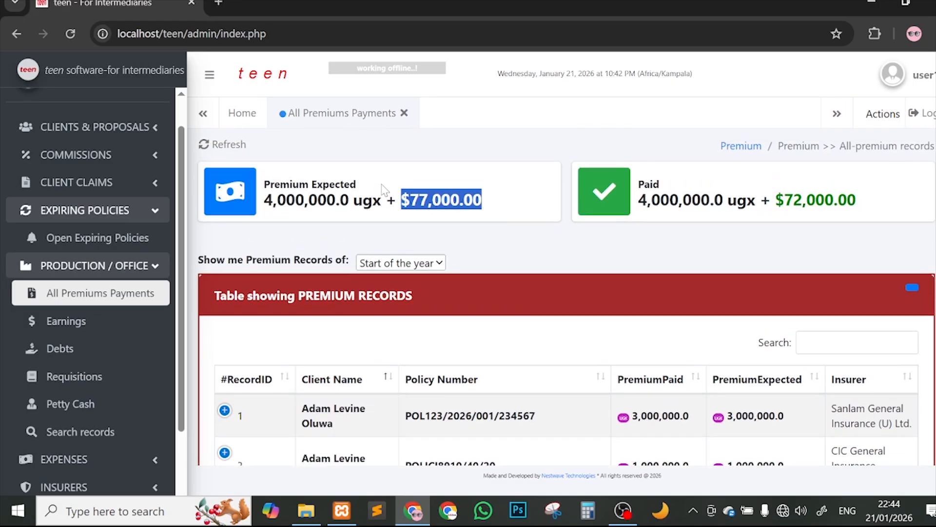
{"action": "left_click", "coordinate": [465, 243]}
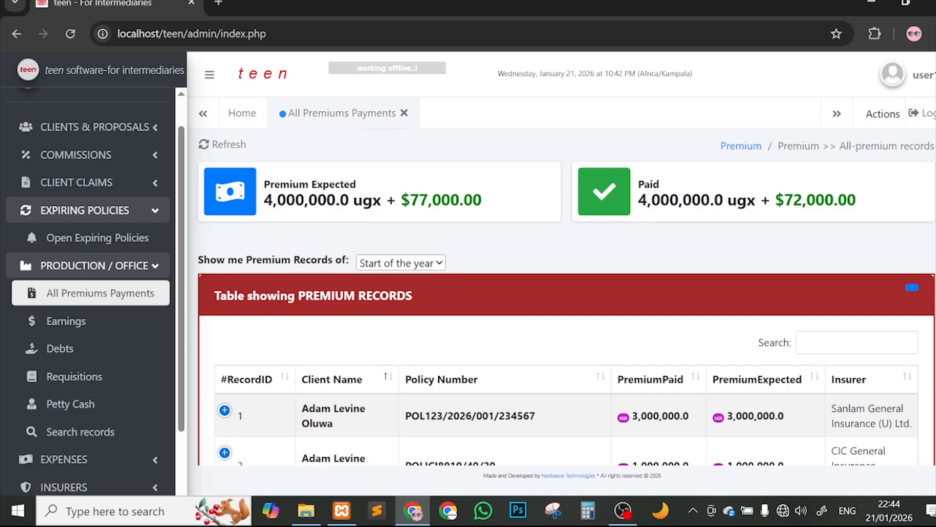
{"action": "left_click_drag", "start_coordinate": [639, 200], "coordinate": [692, 200]}
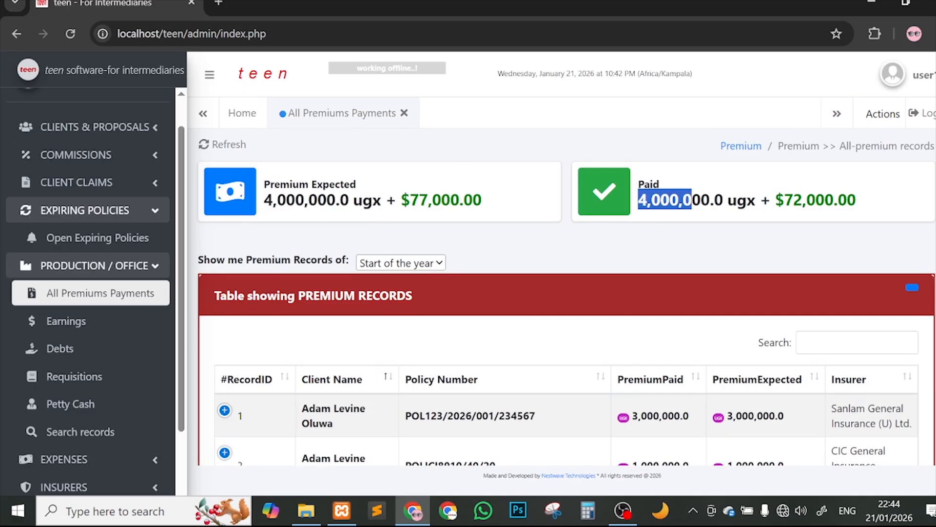
{"action": "left_click", "coordinate": [725, 247]}
{"action": "scroll", "coordinate": [727, 250], "scroll_direction": "down", "scroll_amount": 2}
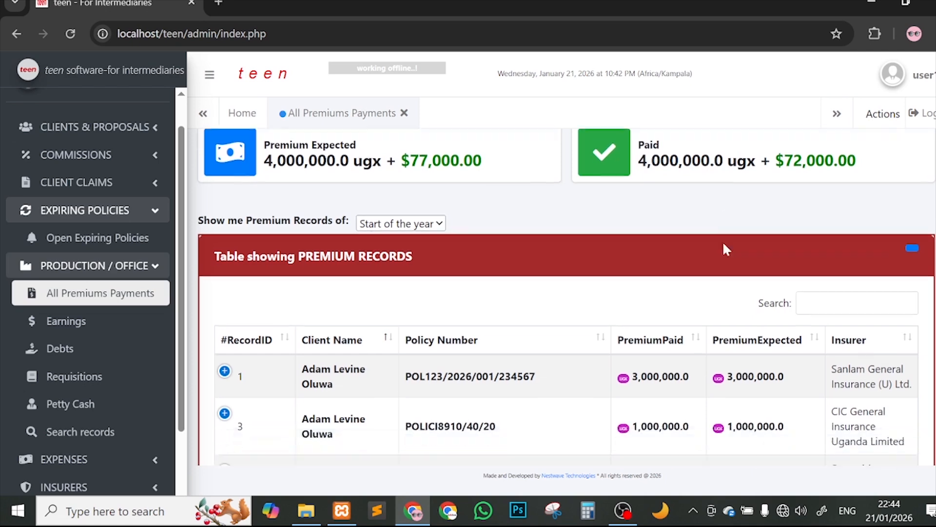
Step: Filter premium records to Today, refresh the list, then open the Earnings page
{"action": "left_click", "coordinate": [369, 176]}
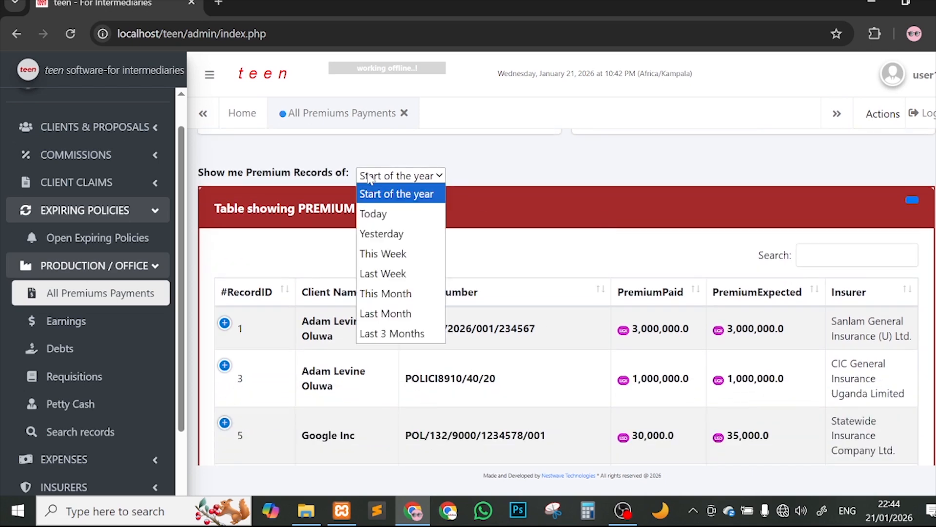
{"action": "left_click", "coordinate": [379, 212]}
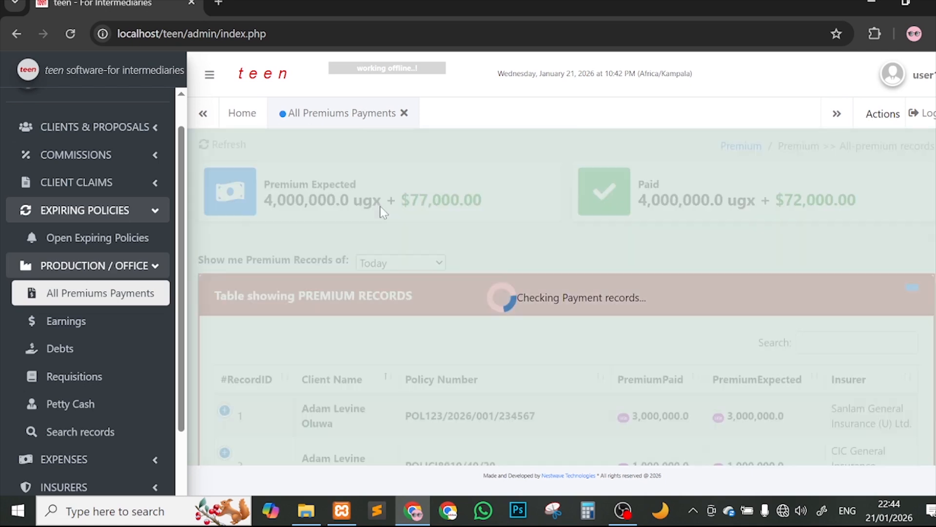
{"action": "scroll", "coordinate": [398, 238], "scroll_direction": "down", "scroll_amount": 5}
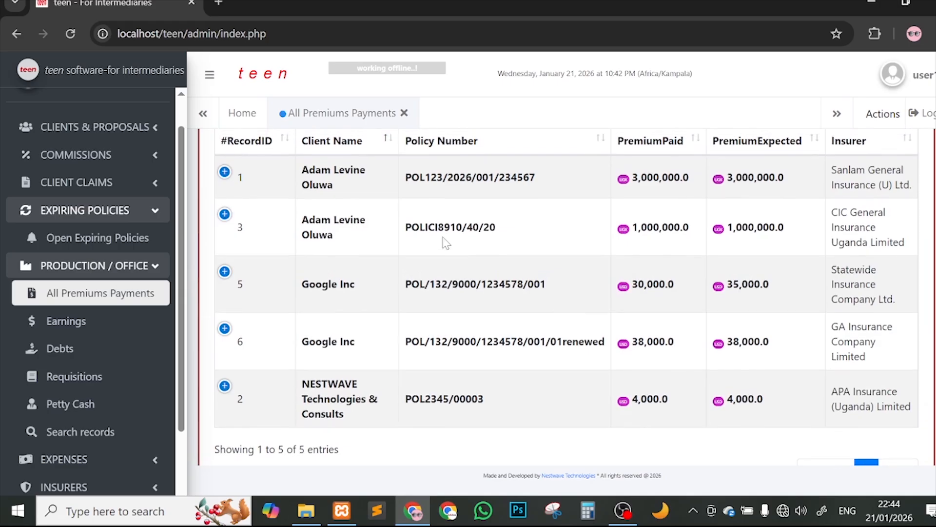
{"action": "scroll", "coordinate": [429, 239], "scroll_direction": "up", "scroll_amount": 5}
{"action": "left_click", "coordinate": [389, 263]}
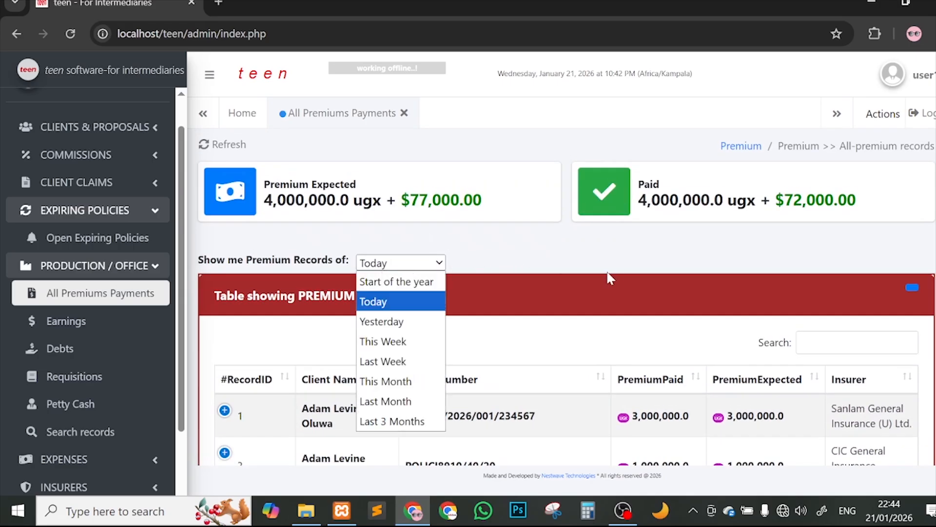
{"action": "left_click", "coordinate": [630, 257]}
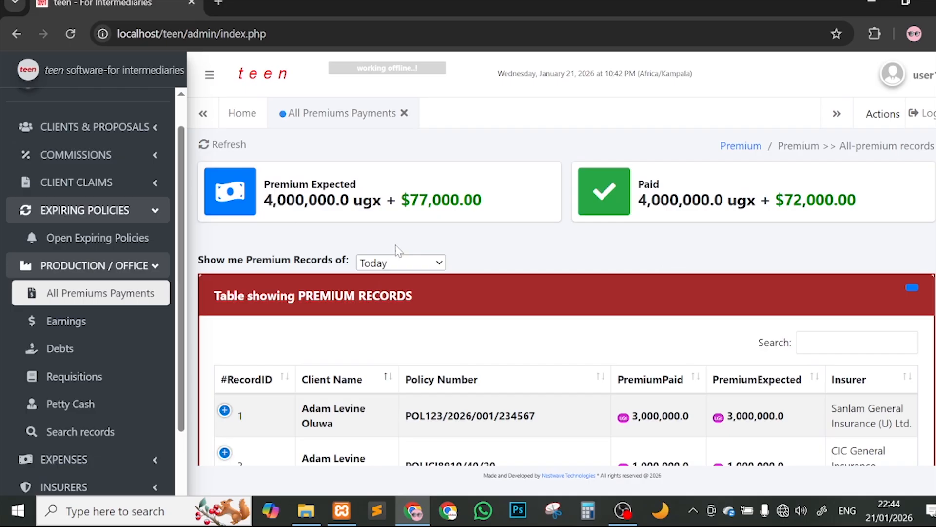
{"action": "left_click", "coordinate": [221, 145]}
{"action": "scroll", "coordinate": [563, 355], "scroll_direction": "down", "scroll_amount": 4}
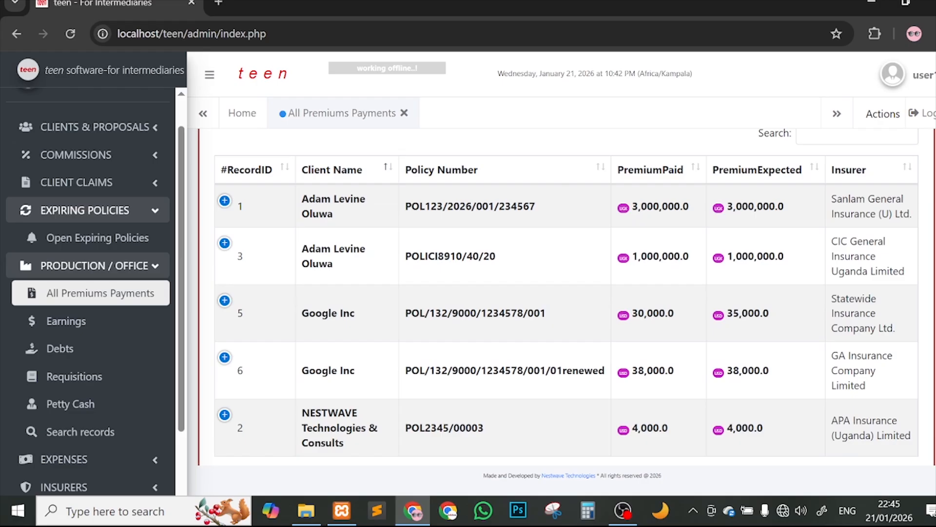
{"action": "left_click_drag", "start_coordinate": [460, 207], "coordinate": [466, 206]}
{"action": "left_click", "coordinate": [93, 320]}
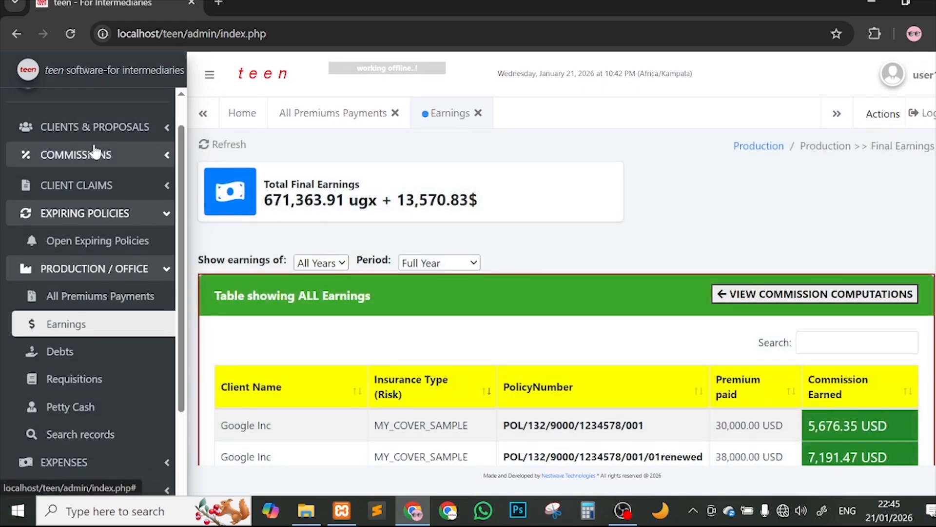
Step: Check the 13,570.83$ earnings total on the Earnings page
{"action": "left_click", "coordinate": [95, 153]}
{"action": "left_click", "coordinate": [95, 153]}
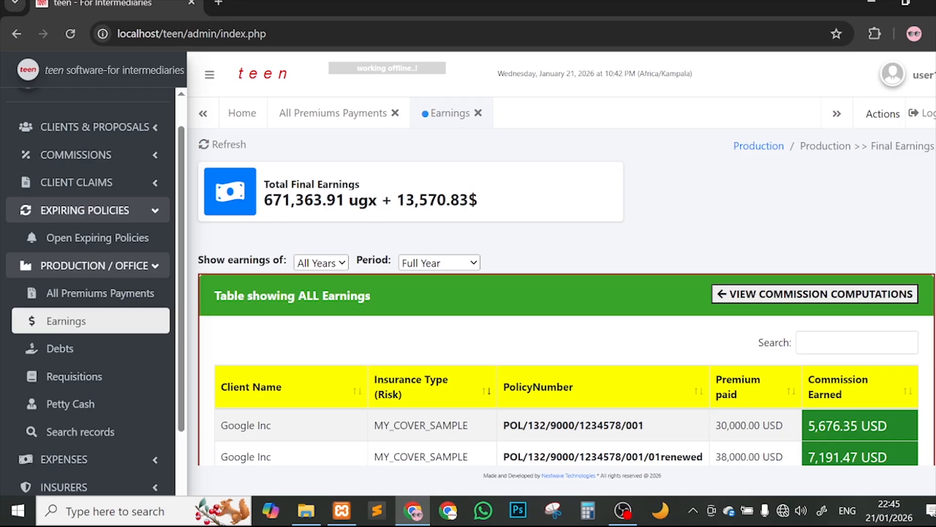
{"action": "left_click_drag", "start_coordinate": [396, 200], "coordinate": [483, 200]}
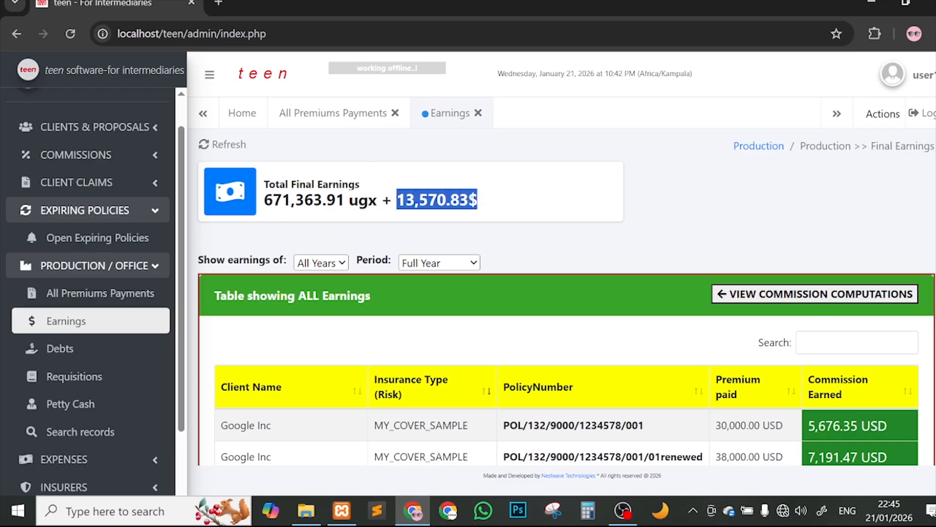
{"action": "scroll", "coordinate": [529, 278], "scroll_direction": "down", "scroll_amount": 1}
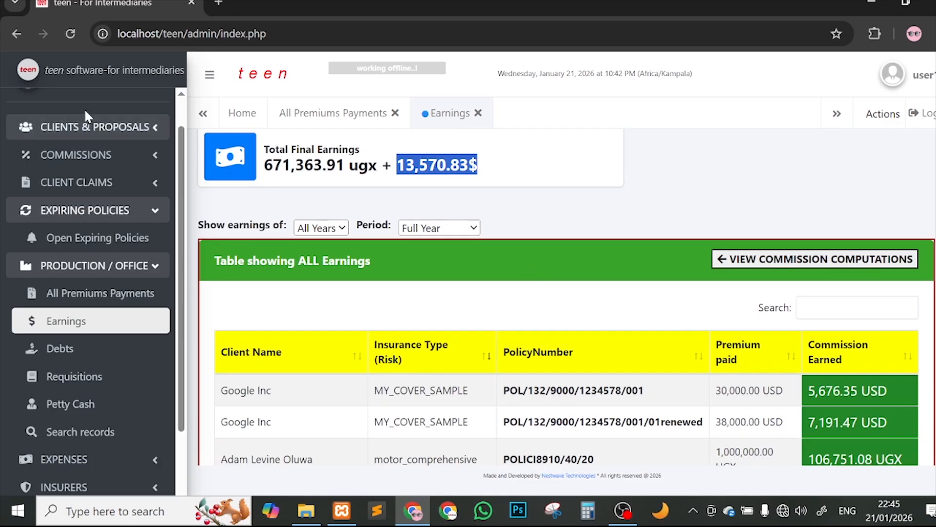
Step: Go Home and reopen Earnings, reviewing its five entries totalling 671,363.91 ugx + 13,570.83$
{"action": "left_click", "coordinate": [72, 87]}
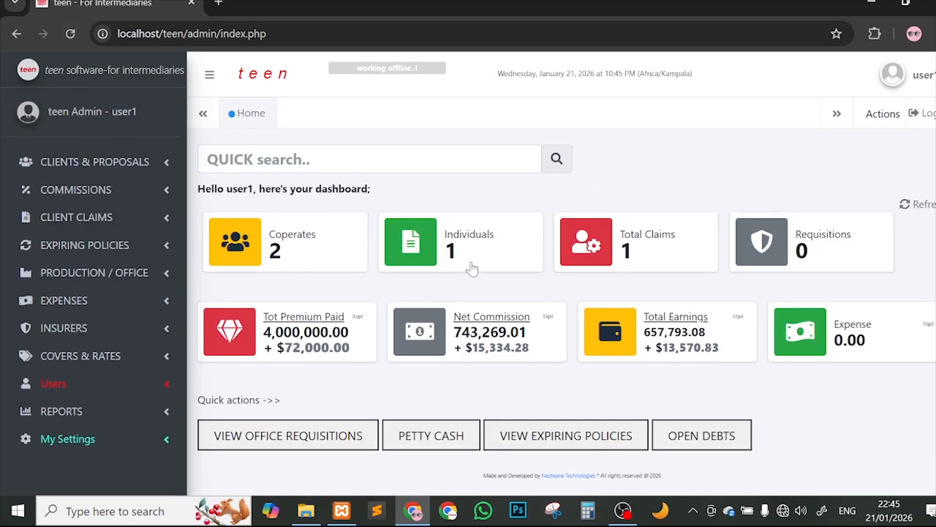
{"action": "left_click", "coordinate": [130, 274]}
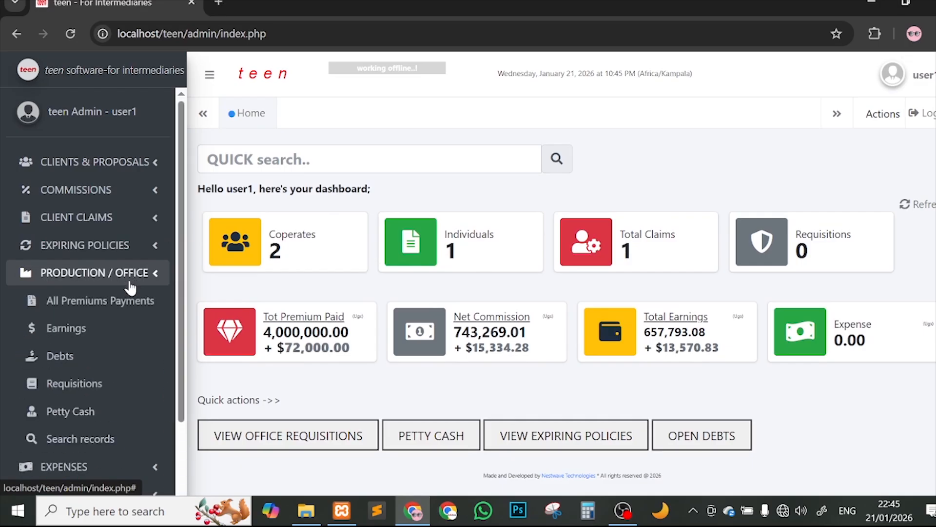
{"action": "left_click", "coordinate": [154, 336]}
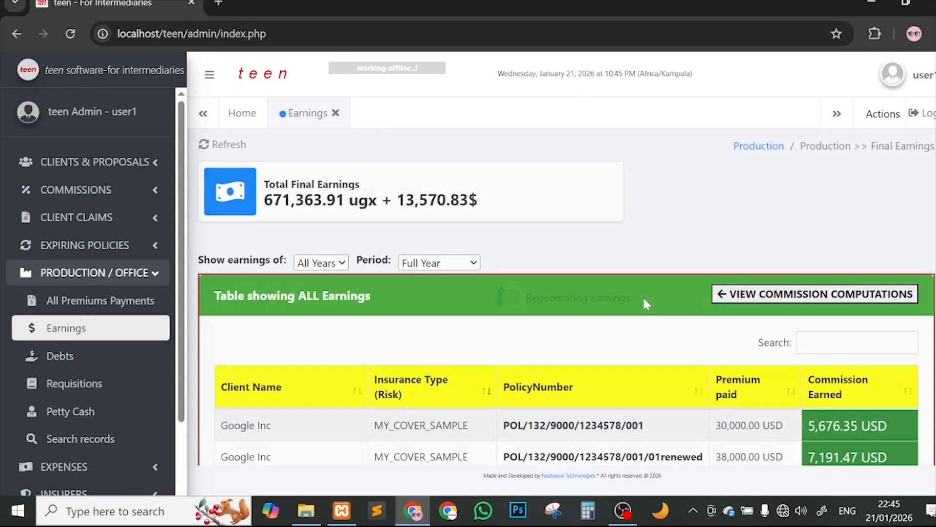
{"action": "left_click_drag", "start_coordinate": [264, 200], "coordinate": [493, 203]}
{"action": "left_click", "coordinate": [874, 307]}
{"action": "scroll", "coordinate": [787, 314], "scroll_direction": "down", "scroll_amount": 5}
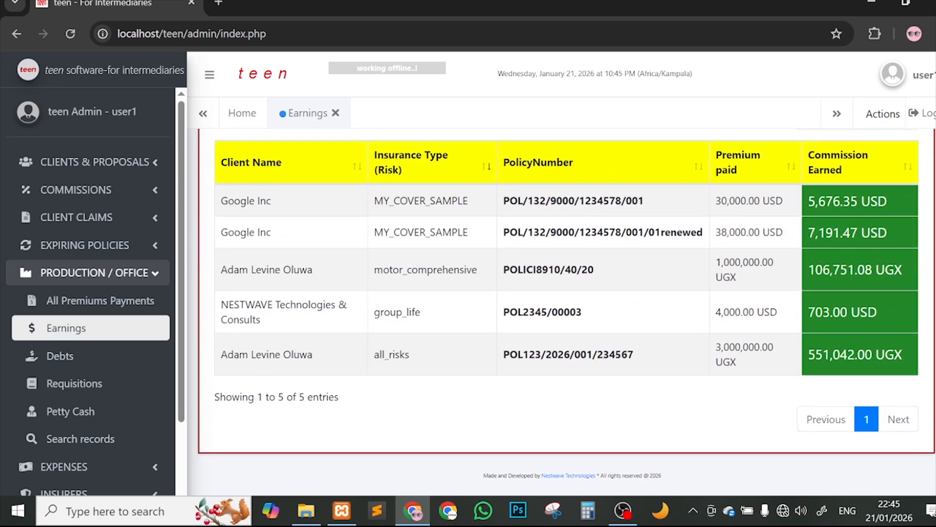
{"action": "scroll", "coordinate": [927, 234], "scroll_direction": "up", "scroll_amount": 5}
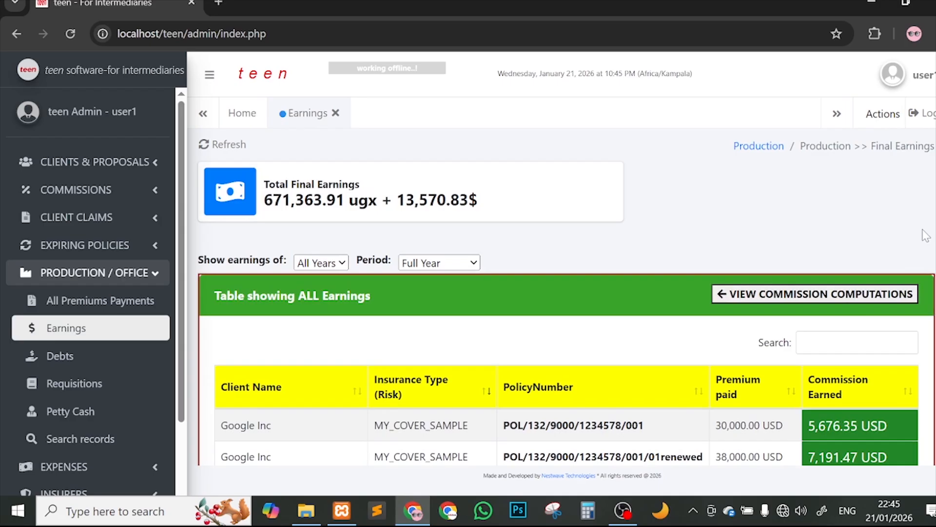
Step: Scroll the commission computations for all paid premiums, then close the Earnings tab
{"action": "left_click", "coordinate": [812, 293]}
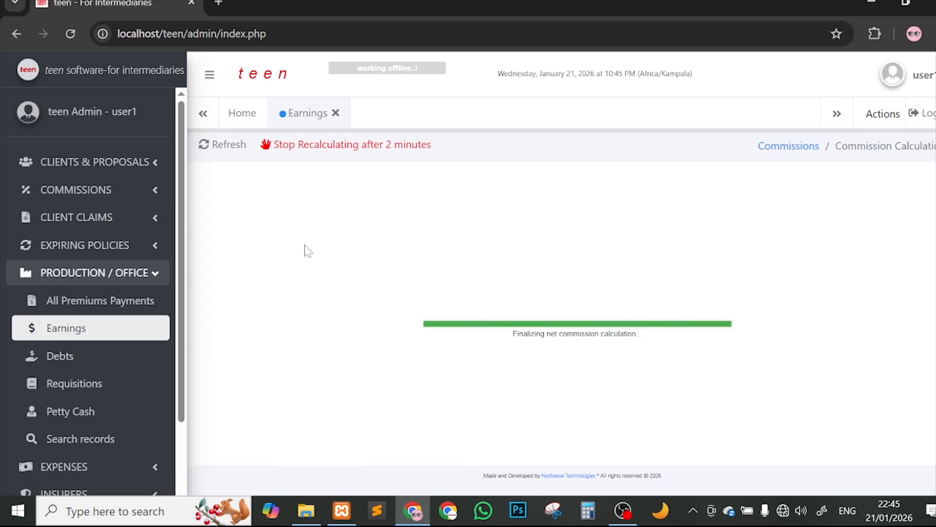
{"action": "scroll", "coordinate": [485, 344], "scroll_direction": "down", "scroll_amount": 5}
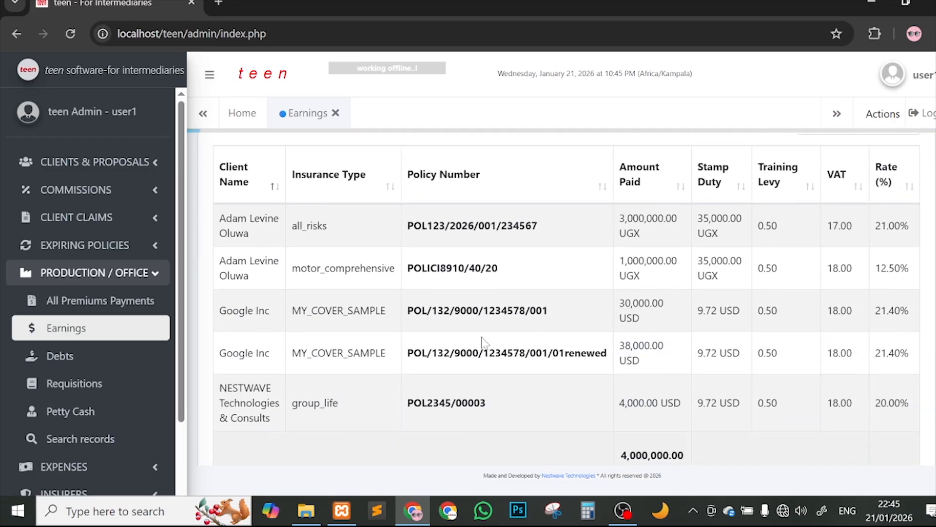
{"action": "scroll", "coordinate": [487, 268], "scroll_direction": "up", "scroll_amount": 6}
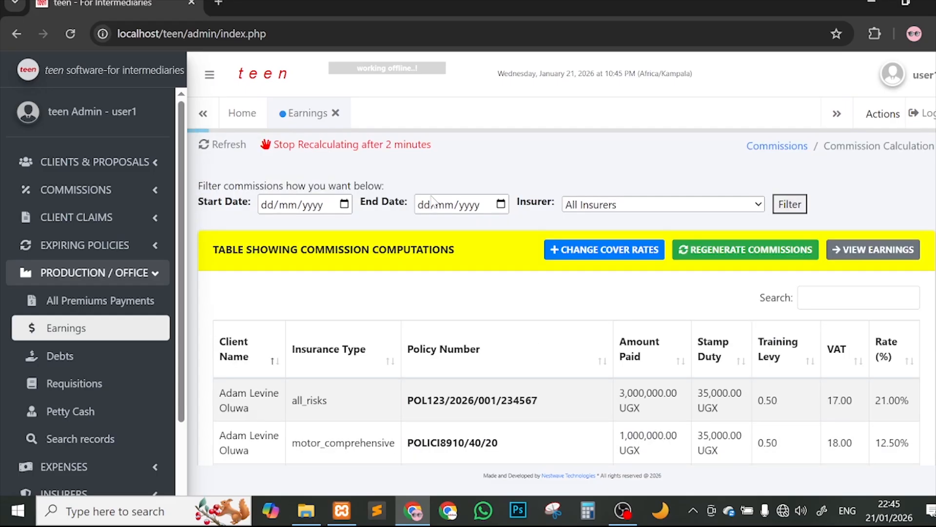
{"action": "left_click", "coordinate": [335, 112]}
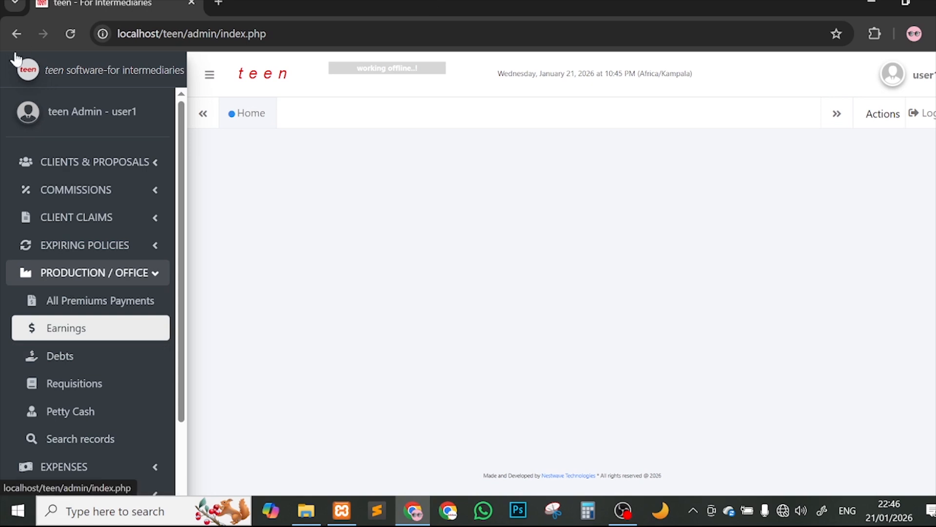
Step: Reload the dashboard, expand PRODUCTION / OFFICE, and switch Wi-Fi back on from the network flyout
{"action": "left_click", "coordinate": [70, 33]}
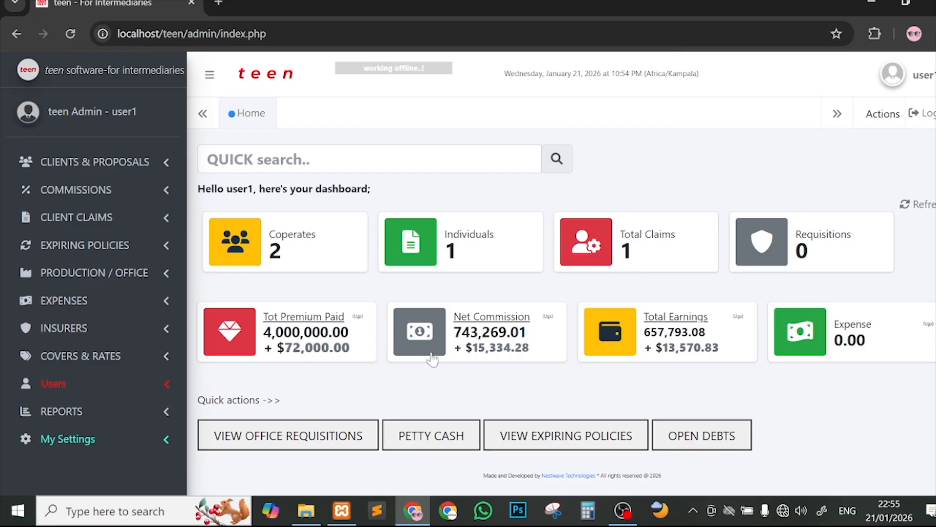
{"action": "left_click", "coordinate": [100, 273]}
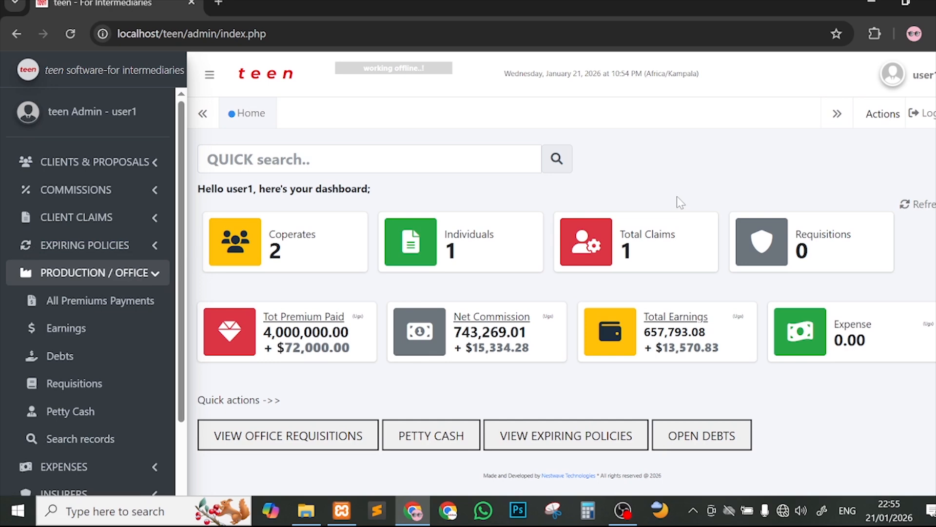
{"action": "left_click", "coordinate": [783, 510]}
{"action": "left_click", "coordinate": [736, 464]}
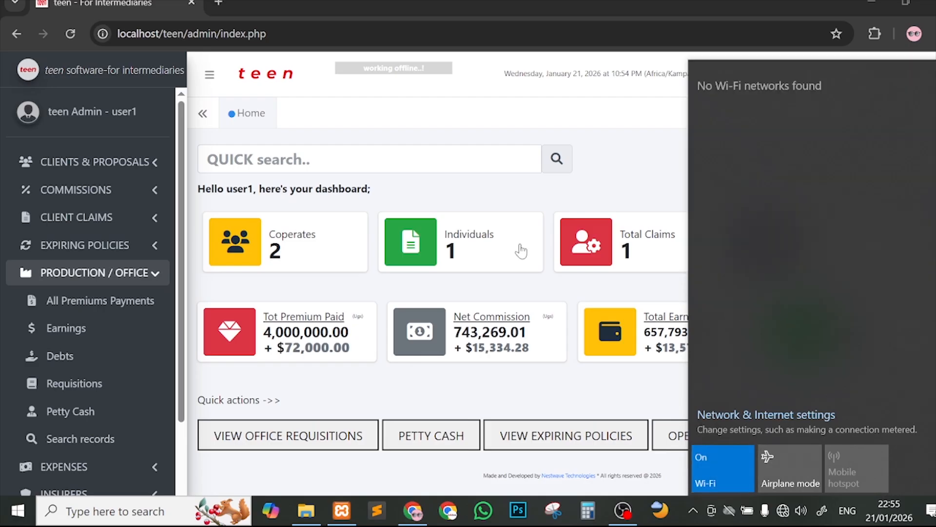
{"action": "left_click", "coordinate": [651, 198]}
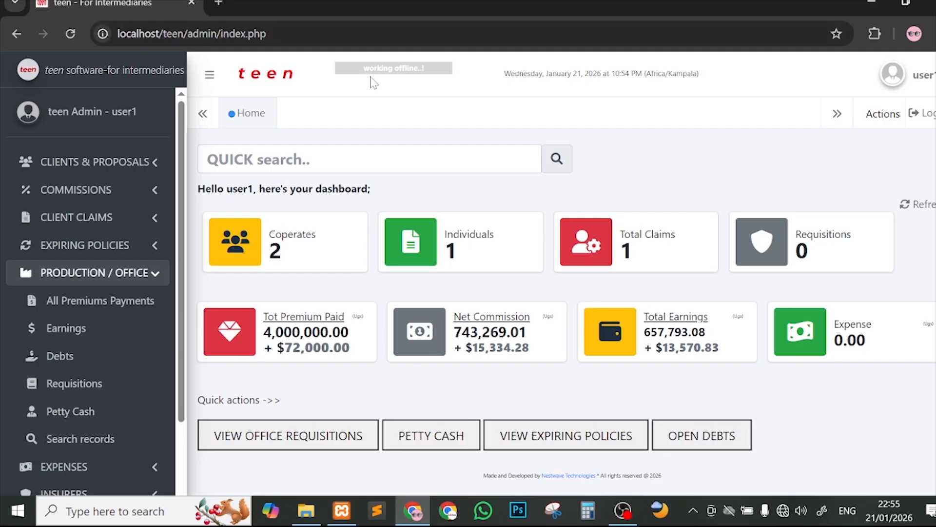
{"action": "left_click_drag", "start_coordinate": [363, 68], "coordinate": [425, 67]}
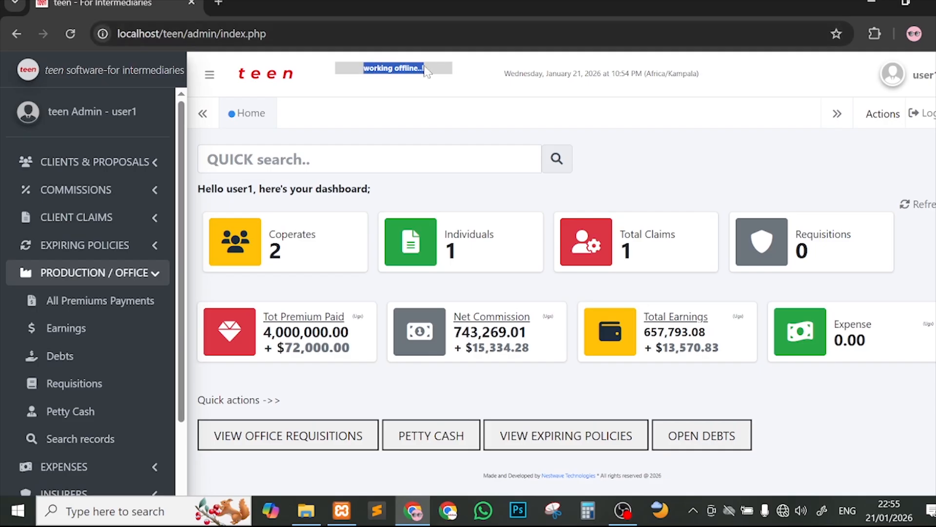
{"action": "left_click", "coordinate": [458, 100]}
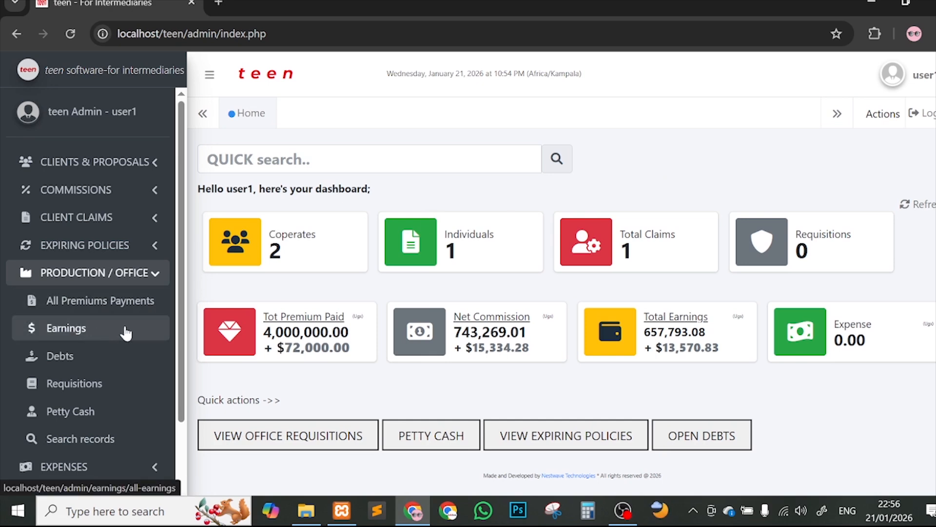
Step: Open the Debts page and review Google Inc's uncleared 5,000 USD January 2026 debt
{"action": "left_click", "coordinate": [128, 359]}
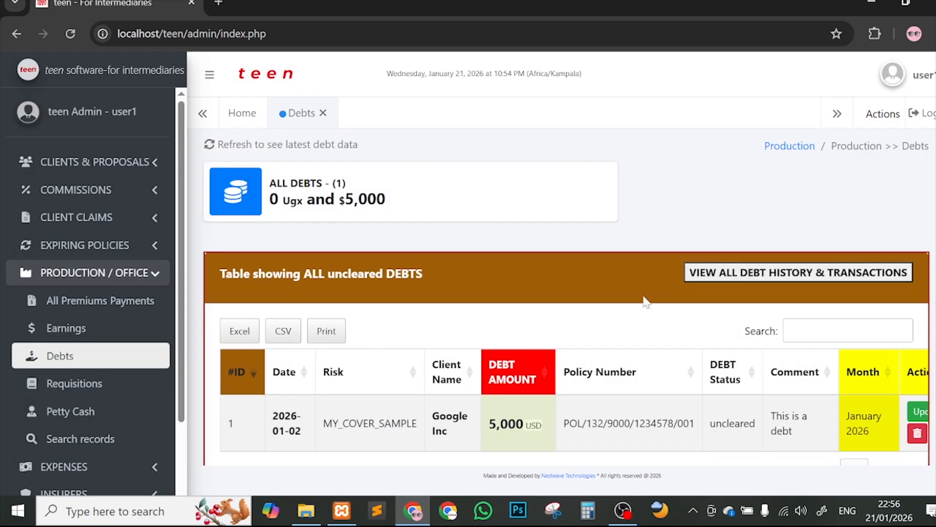
{"action": "scroll", "coordinate": [647, 301], "scroll_direction": "down", "scroll_amount": 1}
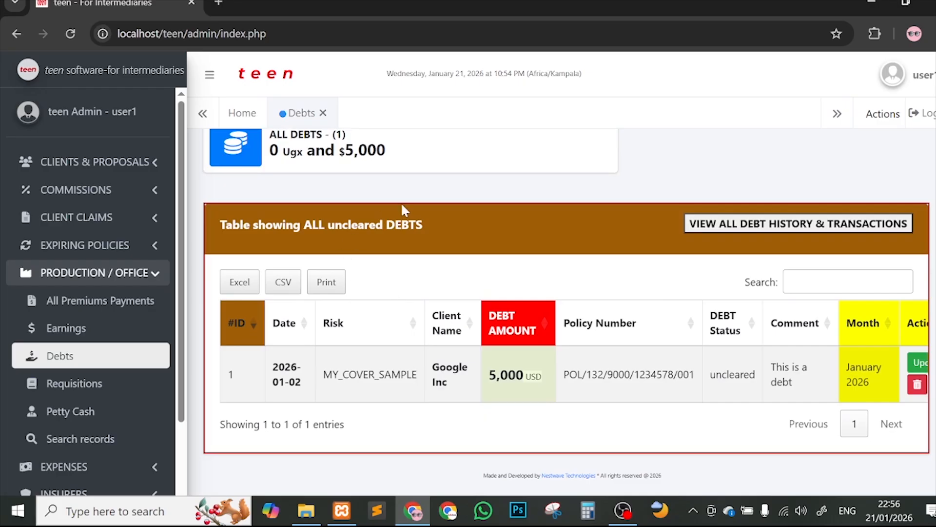
{"action": "scroll", "coordinate": [401, 203], "scroll_direction": "up", "scroll_amount": 1}
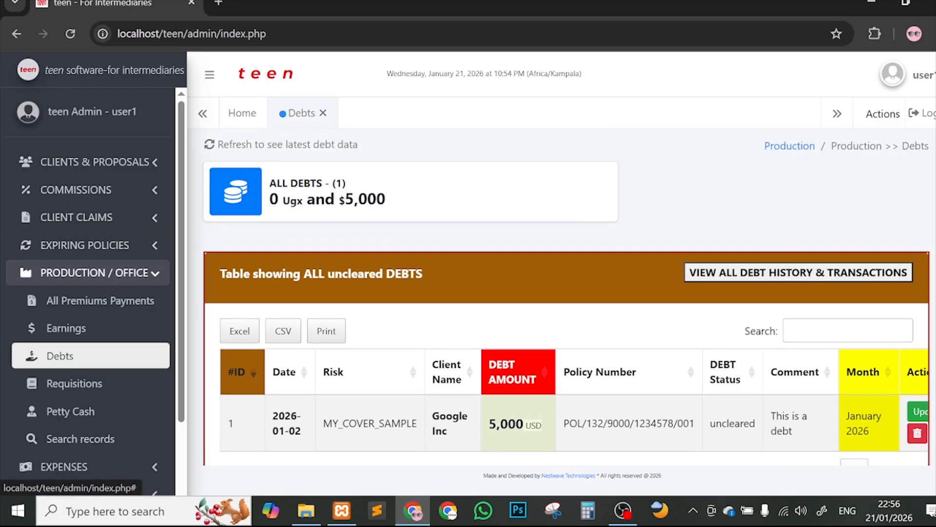
{"action": "scroll", "coordinate": [865, 258], "scroll_direction": "down", "scroll_amount": 1}
{"action": "scroll", "coordinate": [866, 258], "scroll_direction": "down", "scroll_amount": 1}
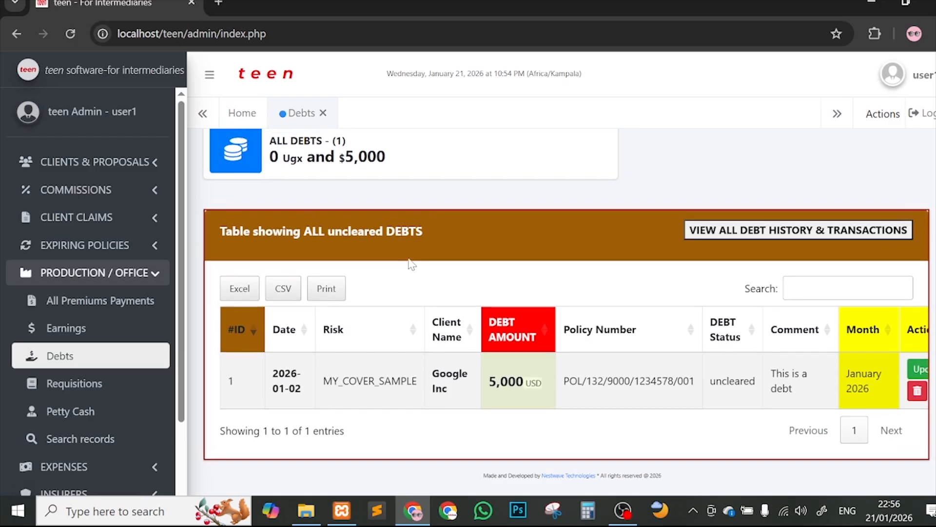
{"action": "scroll", "coordinate": [658, 307], "scroll_direction": "up", "scroll_amount": 1}
{"action": "scroll", "coordinate": [660, 310], "scroll_direction": "down", "scroll_amount": 1}
{"action": "scroll", "coordinate": [896, 347], "scroll_direction": "right", "scroll_amount": 1}
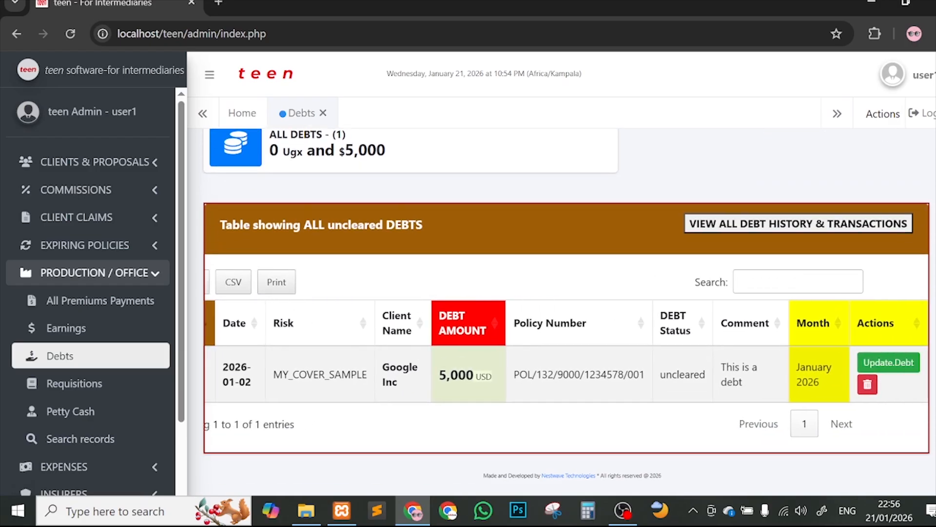
Step: Try deleting Google Inc's debt record and confirm, then expand CLIENTS & PROPOSALS
{"action": "left_click", "coordinate": [868, 385]}
{"action": "left_click", "coordinate": [546, 140]}
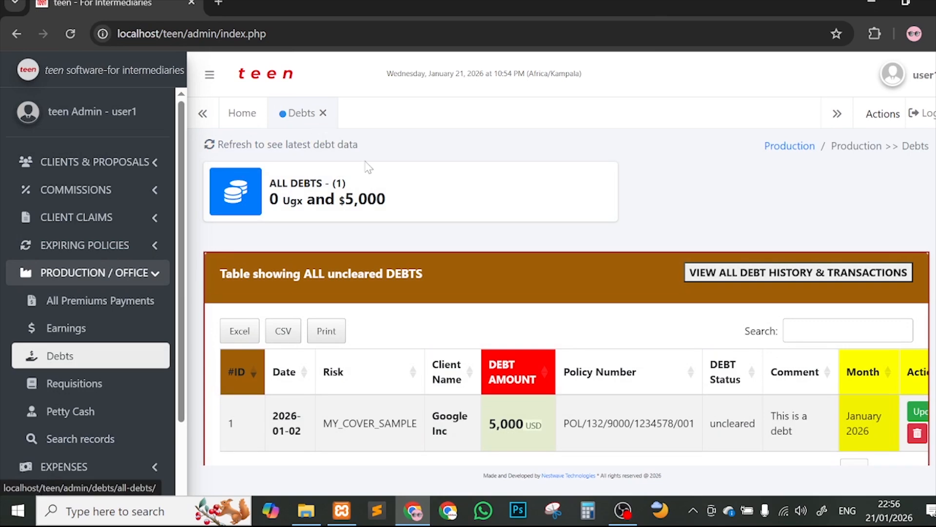
{"action": "left_click", "coordinate": [96, 166]}
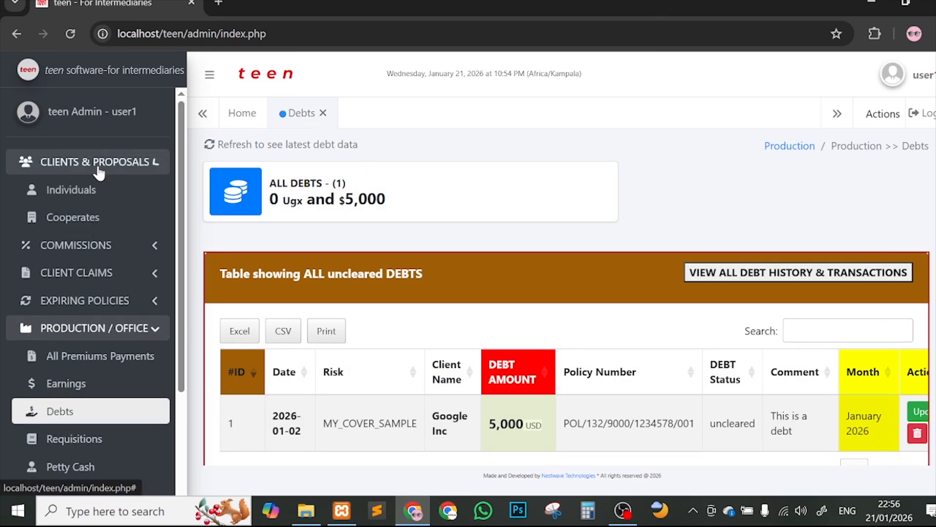
Step: View the Cooperates list and cancel a client deletion, keeping NESTWAVE and Google Inc
{"action": "left_click", "coordinate": [142, 198]}
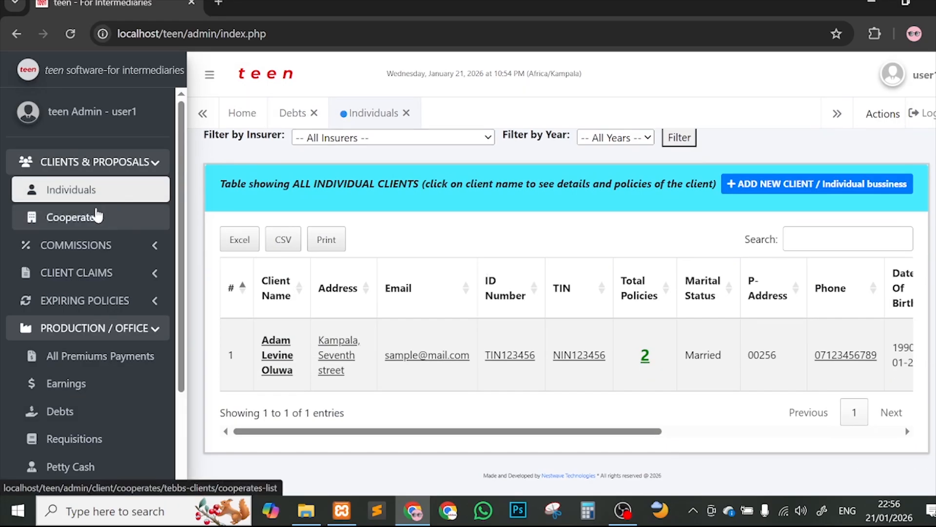
{"action": "left_click", "coordinate": [93, 217]}
{"action": "scroll", "coordinate": [724, 332], "scroll_direction": "down", "scroll_amount": 3}
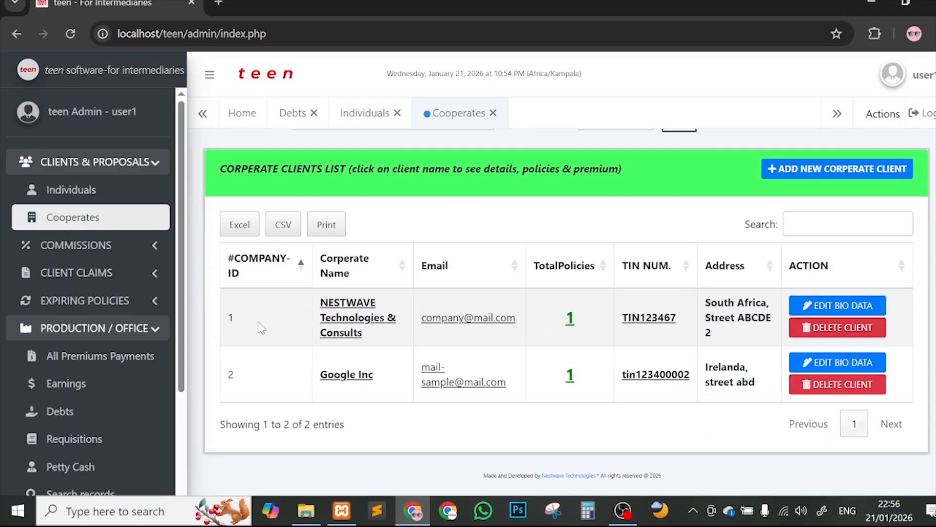
{"action": "scroll", "coordinate": [611, 282], "scroll_direction": "up", "scroll_amount": 3}
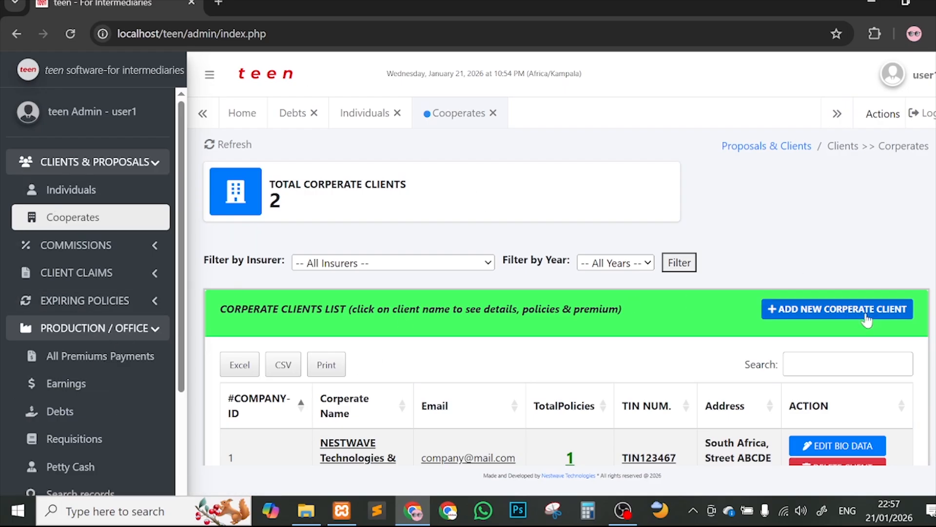
{"action": "scroll", "coordinate": [907, 312], "scroll_direction": "down", "scroll_amount": 3}
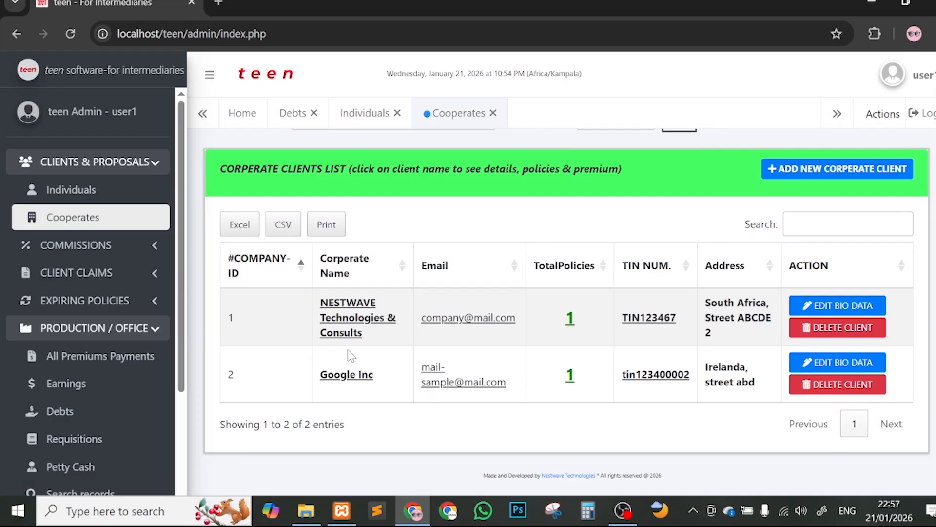
{"action": "left_click", "coordinate": [824, 385]}
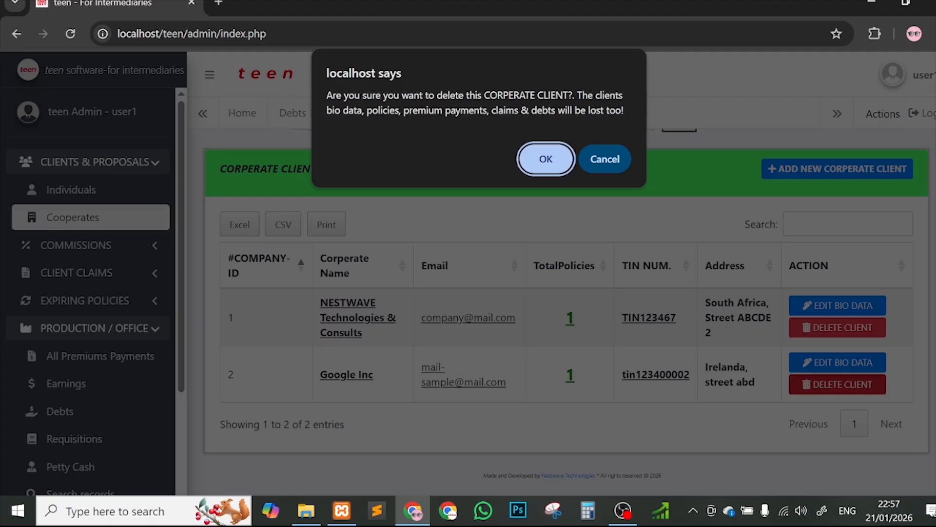
{"action": "left_click", "coordinate": [605, 159]}
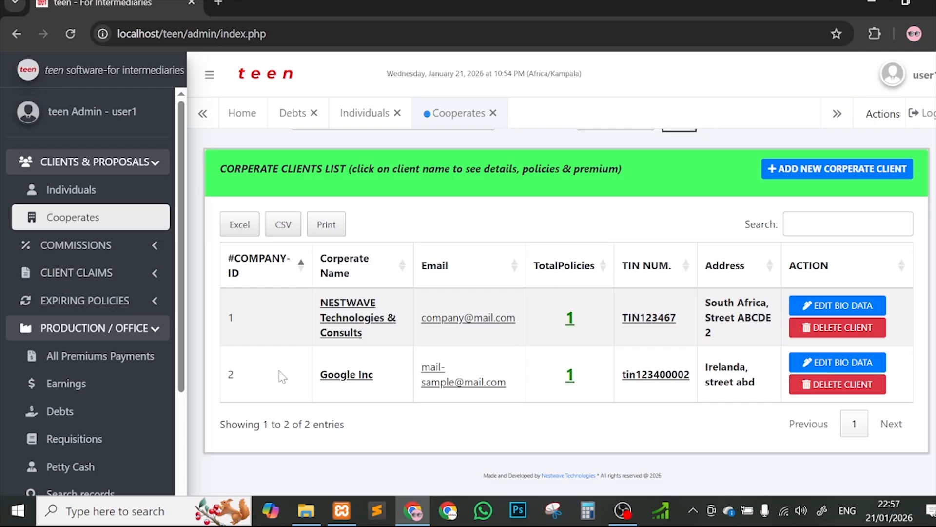
Step: Check RenewalStatus on Google Inc's non-motor policy and its 30,000 and 38,000 USD premium payments
{"action": "left_click", "coordinate": [346, 376]}
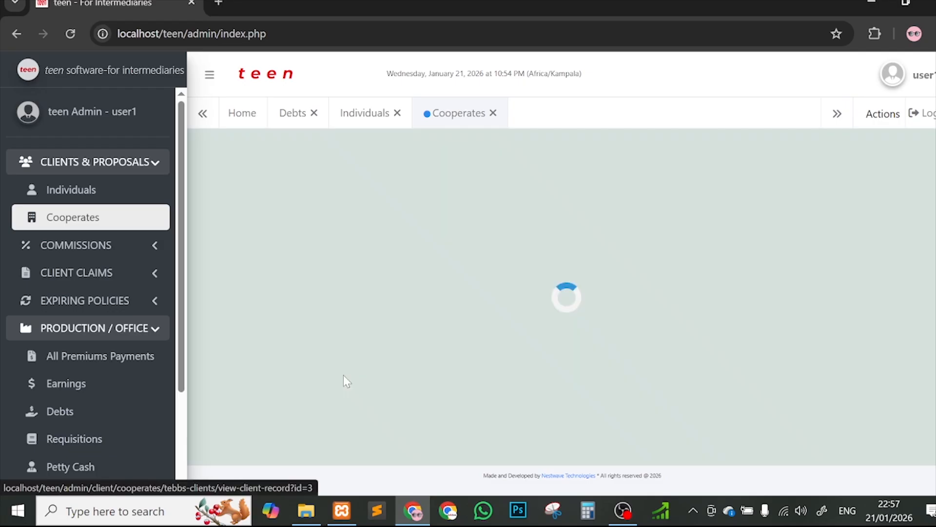
{"action": "scroll", "coordinate": [736, 278], "scroll_direction": "down", "scroll_amount": 6}
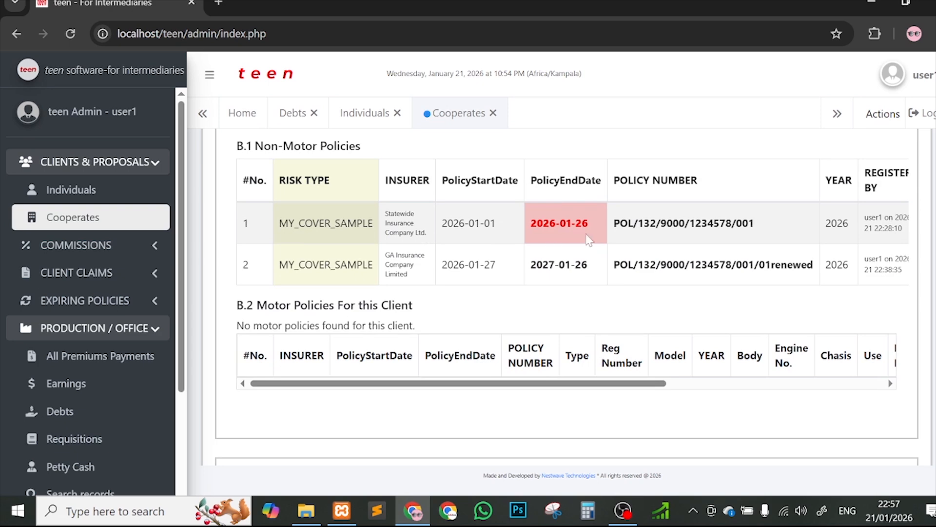
{"action": "scroll", "coordinate": [591, 233], "scroll_direction": "right", "scroll_amount": 5}
{"action": "scroll", "coordinate": [840, 246], "scroll_direction": "left", "scroll_amount": 5}
{"action": "scroll", "coordinate": [841, 246], "scroll_direction": "right", "scroll_amount": 5}
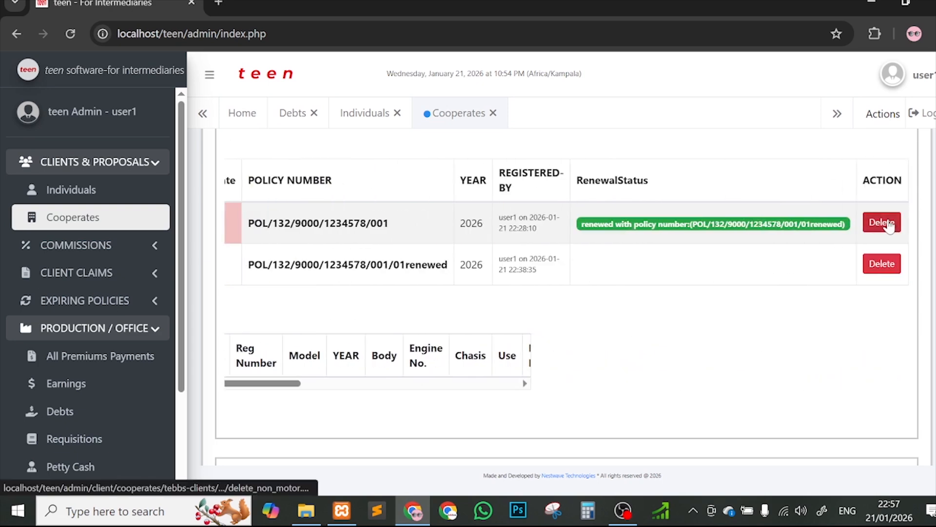
{"action": "scroll", "coordinate": [641, 224], "scroll_direction": "left", "scroll_amount": 5}
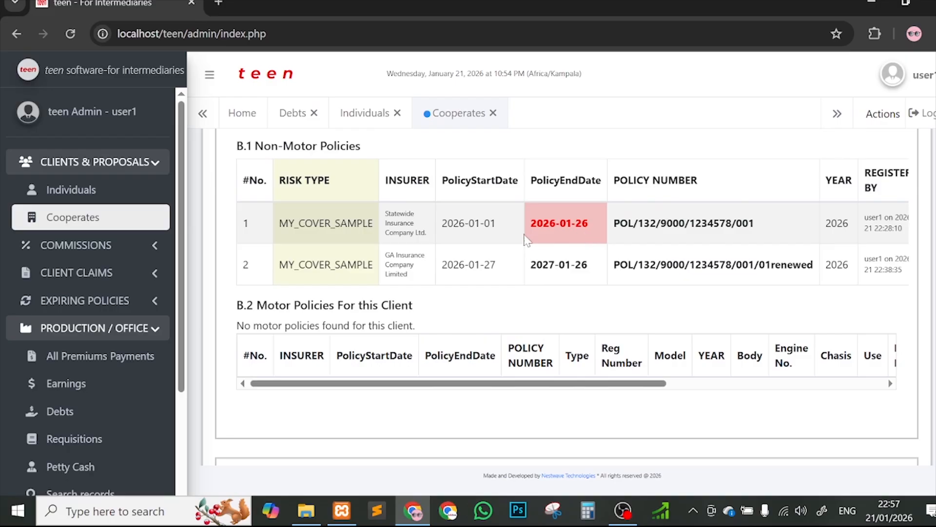
{"action": "scroll", "coordinate": [527, 240], "scroll_direction": "right", "scroll_amount": 5}
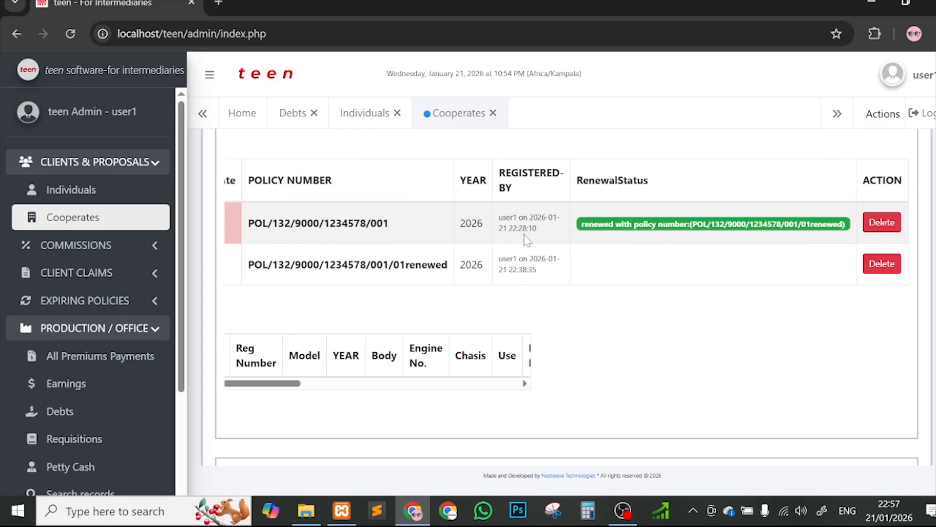
{"action": "scroll", "coordinate": [526, 240], "scroll_direction": "left", "scroll_amount": 5}
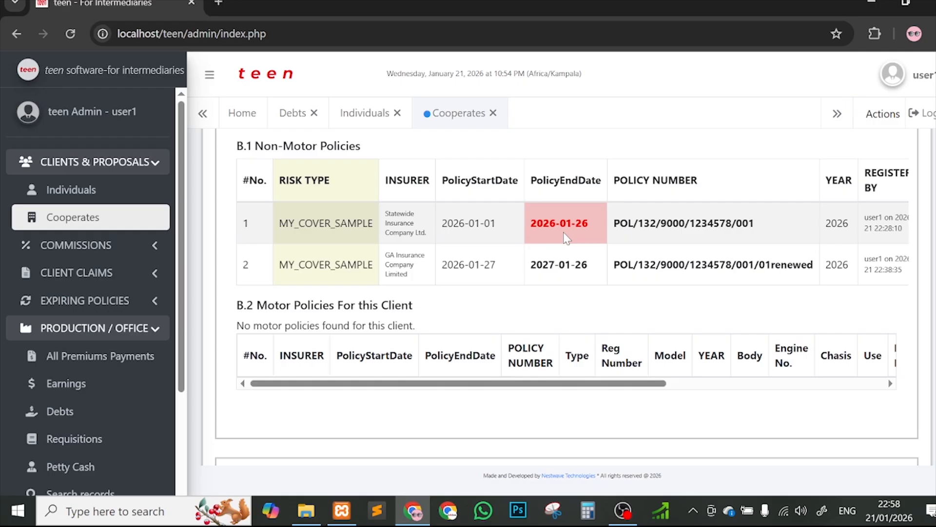
{"action": "scroll", "coordinate": [565, 238], "scroll_direction": "down", "scroll_amount": 5}
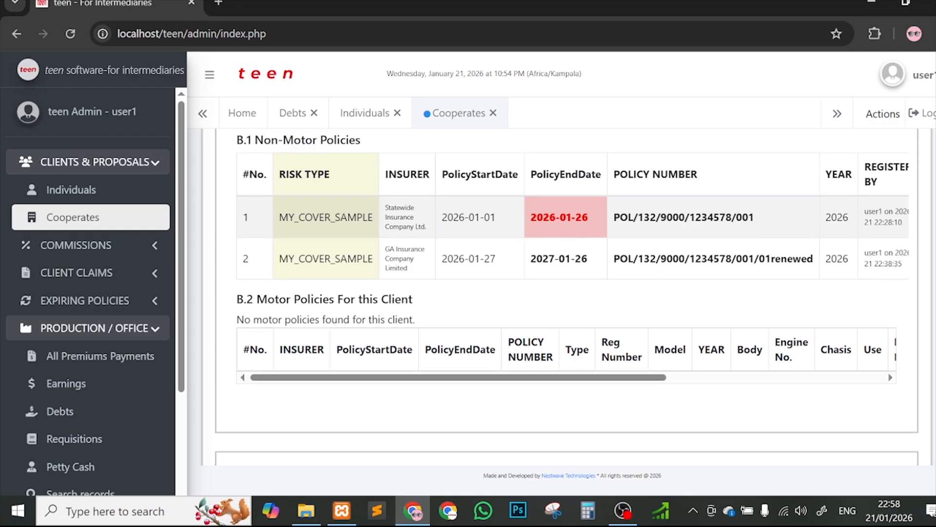
{"action": "scroll", "coordinate": [697, 319], "scroll_direction": "down", "scroll_amount": 1}
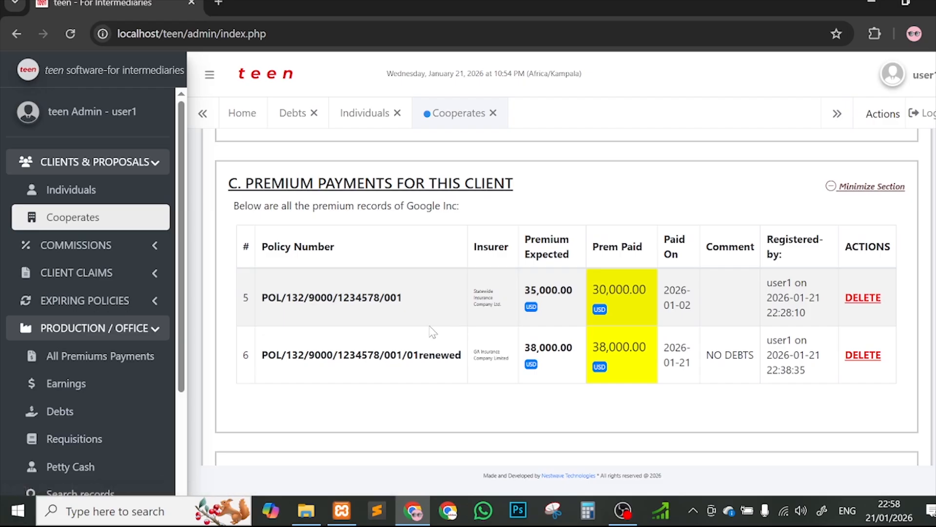
Step: Scroll through Google Inc's policy sections, then return to the teen home dashboard
{"action": "scroll", "coordinate": [435, 322], "scroll_direction": "down", "scroll_amount": 4}
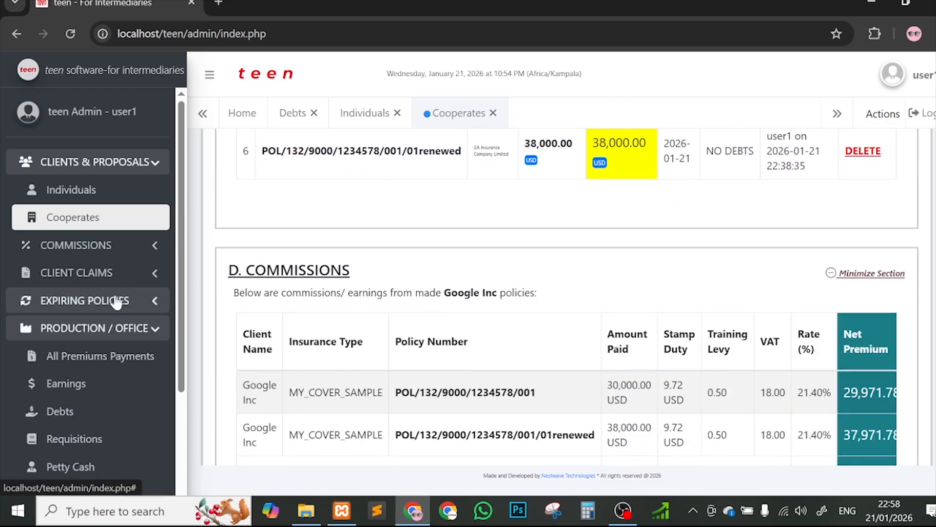
{"action": "scroll", "coordinate": [436, 303], "scroll_direction": "down", "scroll_amount": 10}
{"action": "scroll", "coordinate": [435, 302], "scroll_direction": "up", "scroll_amount": 18}
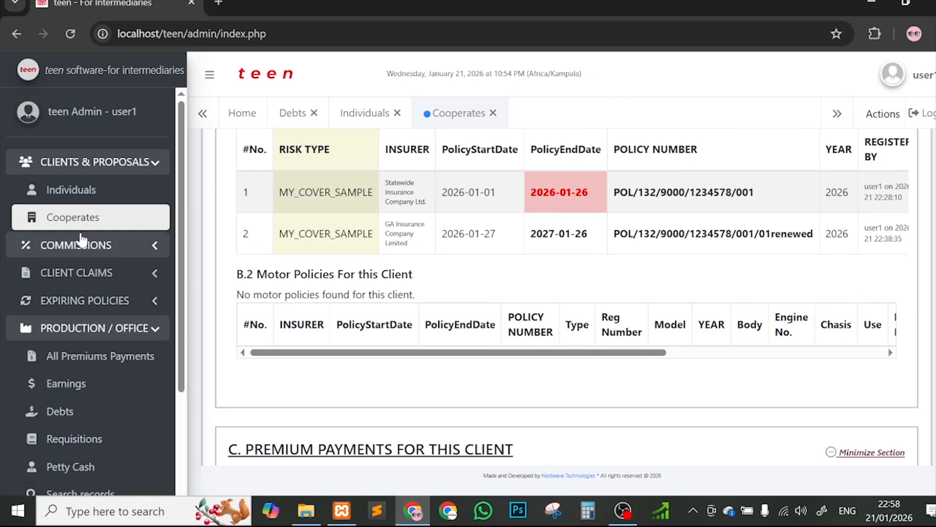
{"action": "left_click", "coordinate": [58, 70]}
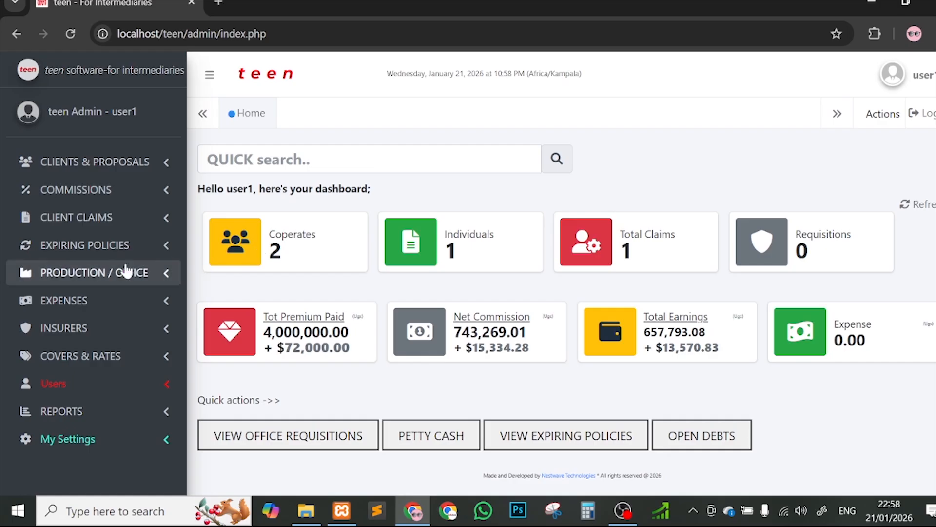
Step: Open Debts under PRODUCTION / OFFICE to see Google Inc's single $5,000 uncleared debt
{"action": "left_click", "coordinate": [98, 274]}
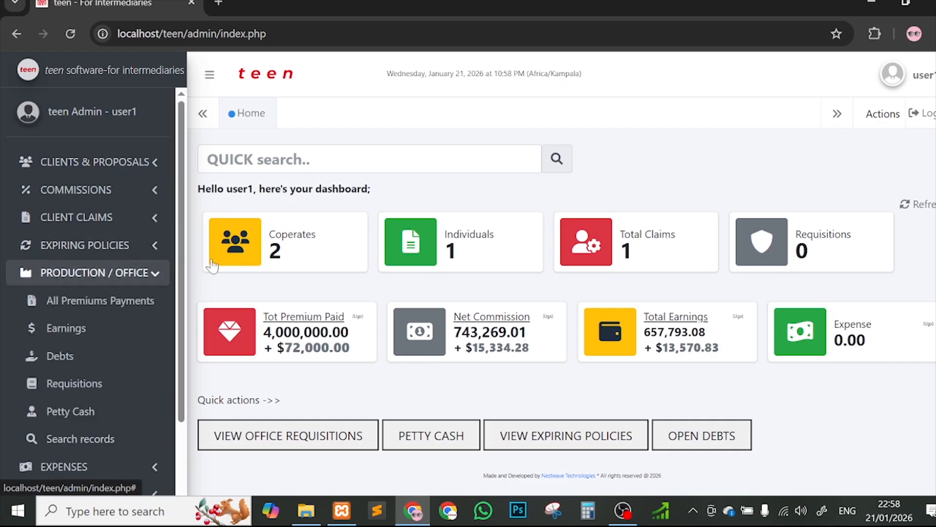
{"action": "left_click_drag", "start_coordinate": [183, 233], "coordinate": [192, 309]}
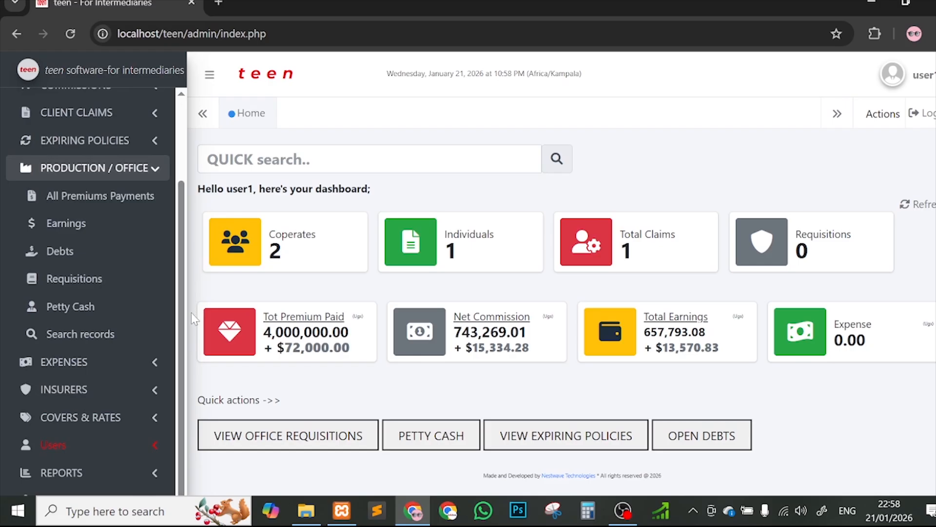
{"action": "left_click", "coordinate": [59, 257]}
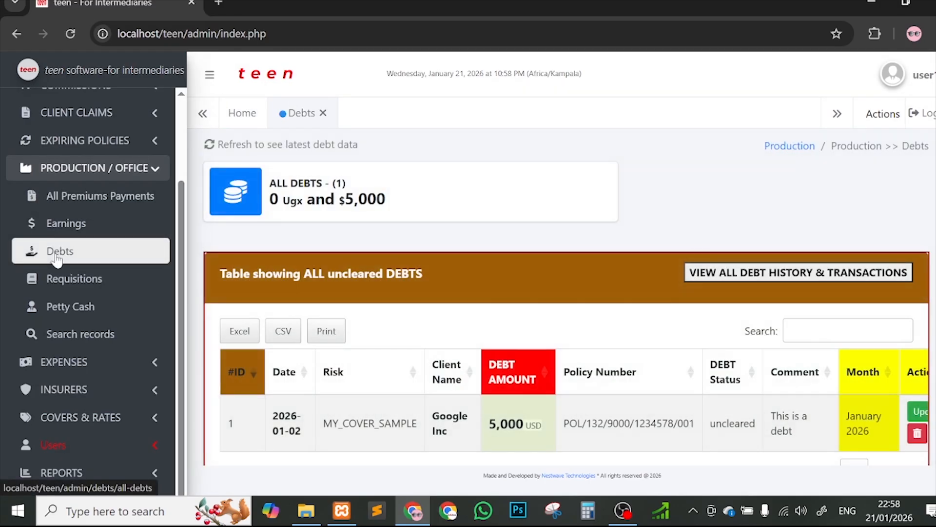
{"action": "scroll", "coordinate": [63, 219], "scroll_direction": "up", "scroll_amount": 2}
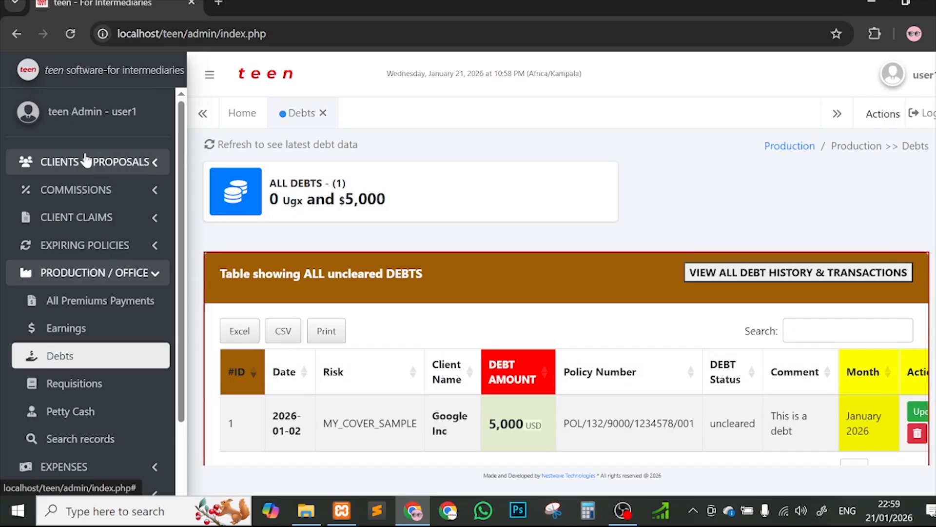
{"action": "left_click", "coordinate": [85, 161]}
Step: Delete the Google Inc corporate client from the Cooperates list and confirm
{"action": "left_click", "coordinate": [123, 215]}
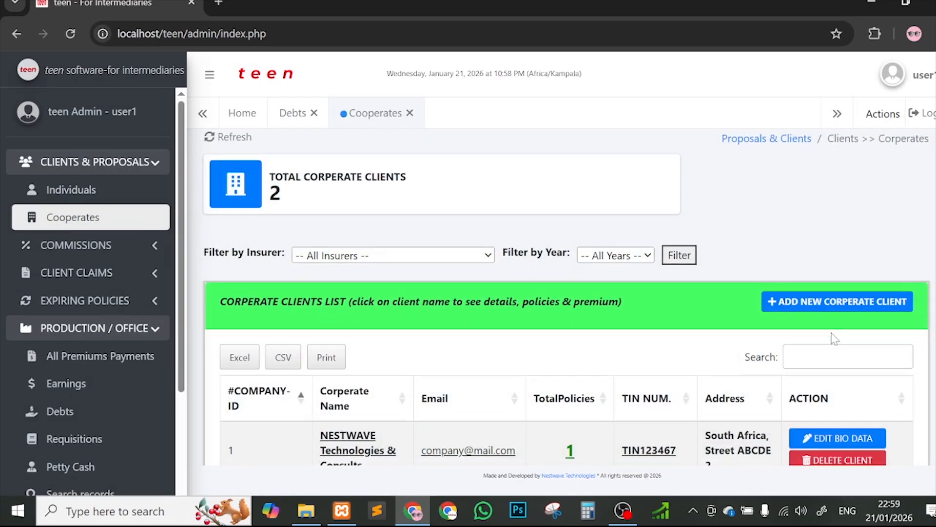
{"action": "scroll", "coordinate": [707, 351], "scroll_direction": "down", "scroll_amount": 3}
{"action": "left_click", "coordinate": [829, 384]}
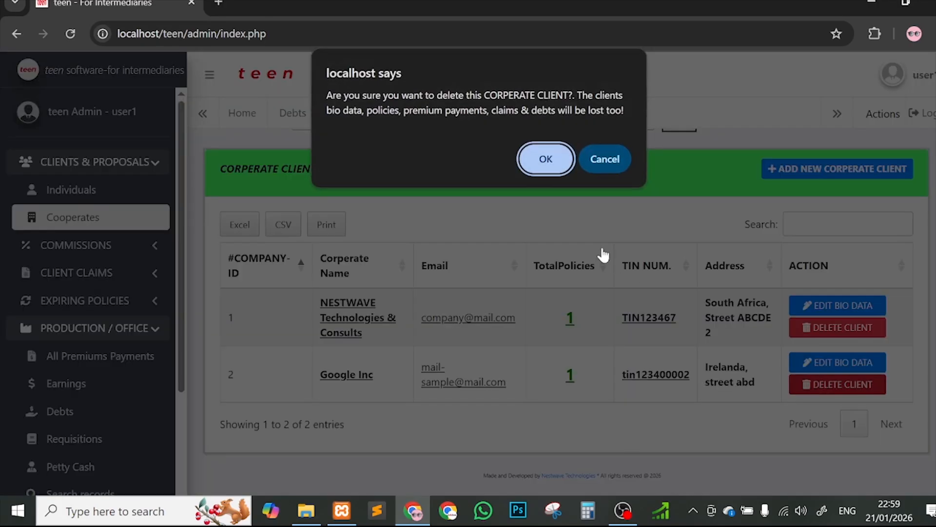
{"action": "left_click", "coordinate": [565, 168]}
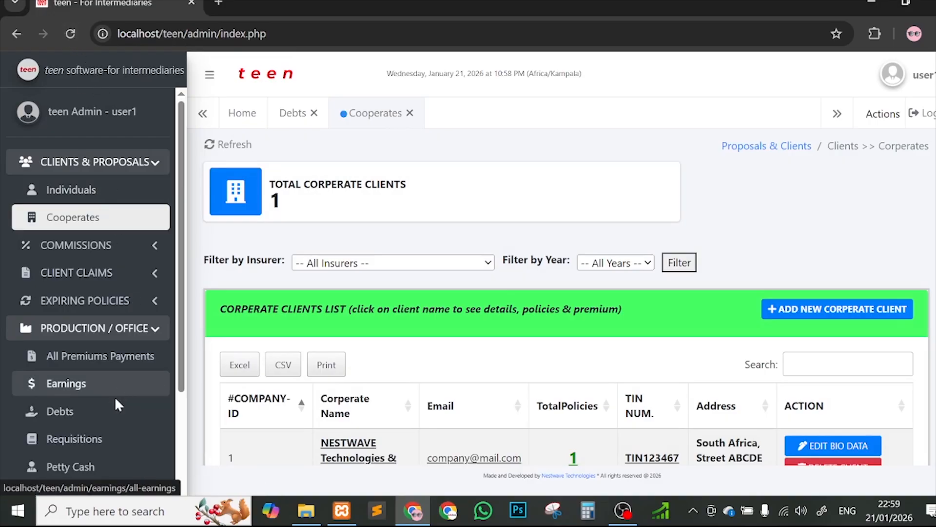
Step: Reload the Debts page to confirm it now shows 0 Ugx and $0 owed
{"action": "left_click", "coordinate": [116, 411]}
{"action": "left_click", "coordinate": [232, 155]}
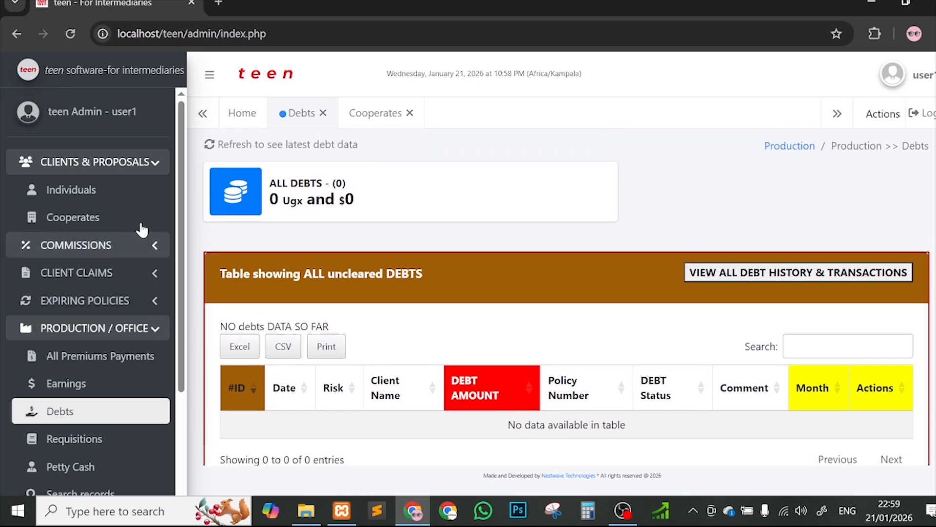
{"action": "left_click", "coordinate": [132, 331]}
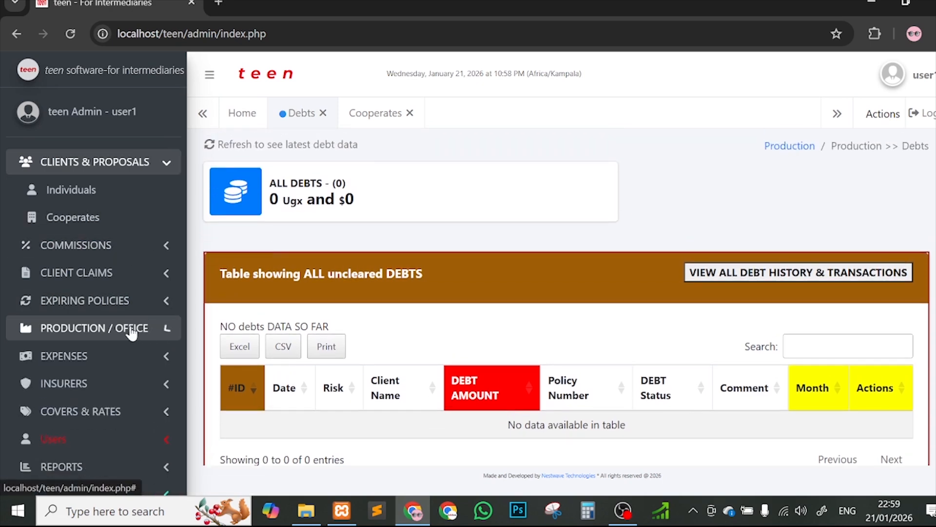
Step: Open the Individuals list and start a new individual client form
{"action": "left_click", "coordinate": [141, 193]}
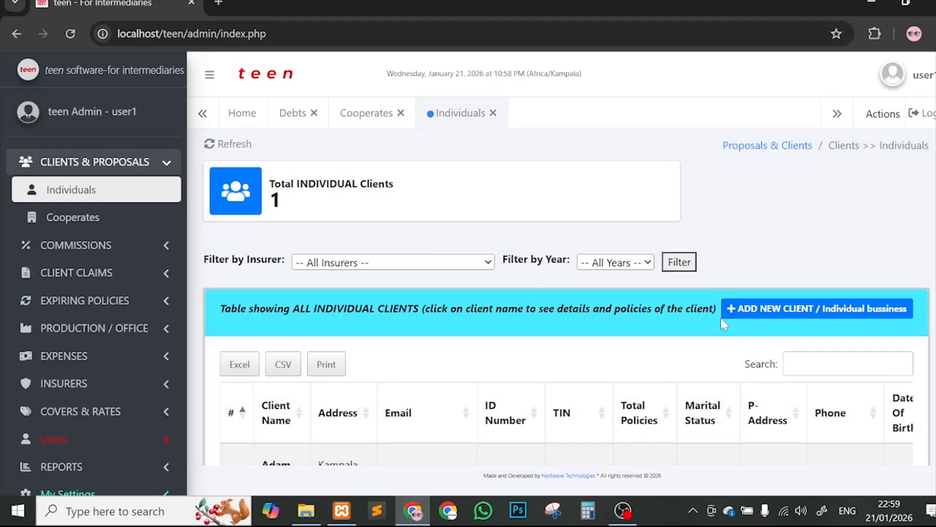
{"action": "scroll", "coordinate": [721, 318], "scroll_direction": "down", "scroll_amount": 3}
{"action": "left_click", "coordinate": [771, 188]}
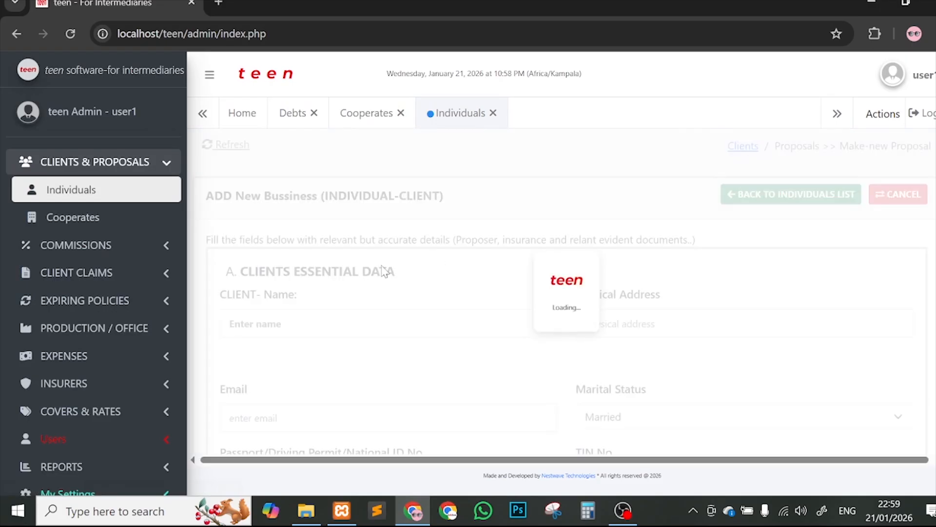
{"action": "scroll", "coordinate": [533, 307], "scroll_direction": "down", "scroll_amount": 2}
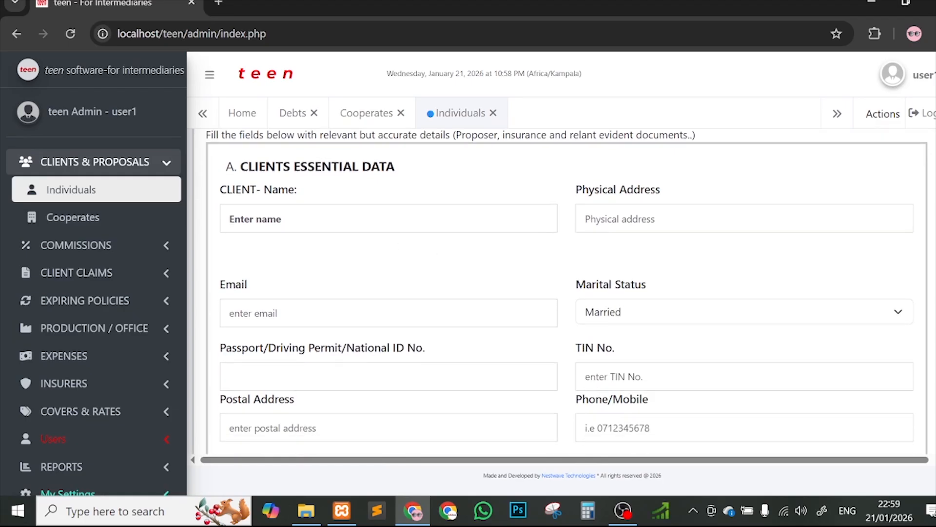
Step: Enter the client's full name and accept the Kampala address and e-mail suggestion
{"action": "left_click", "coordinate": [389, 218]}
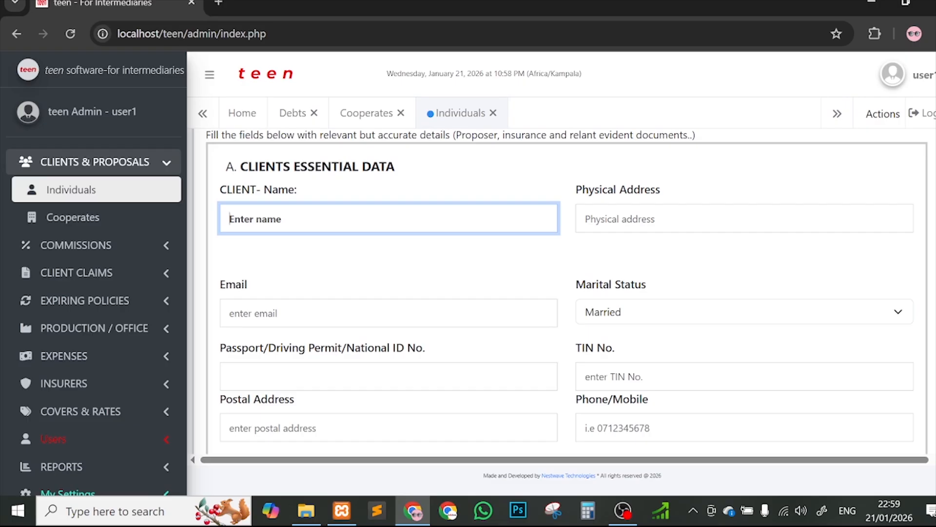
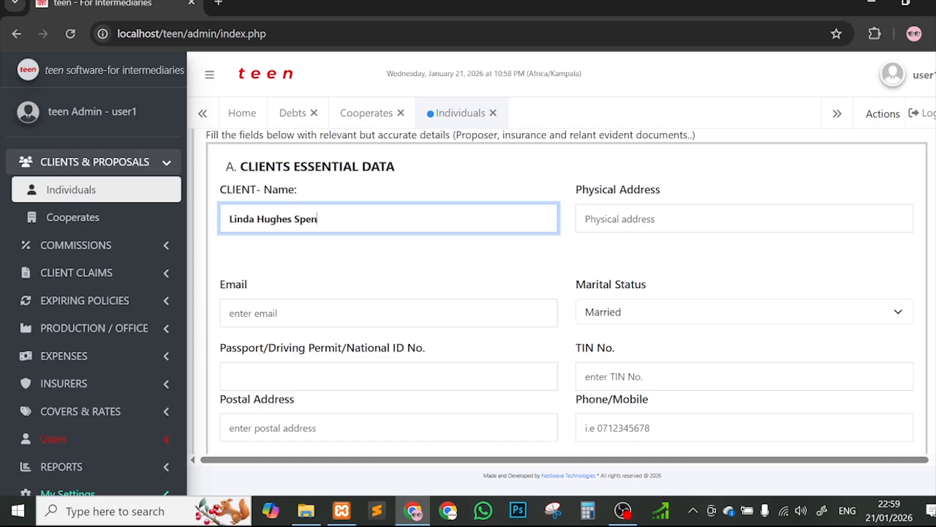
{"action": "left_click", "coordinate": [703, 219]}
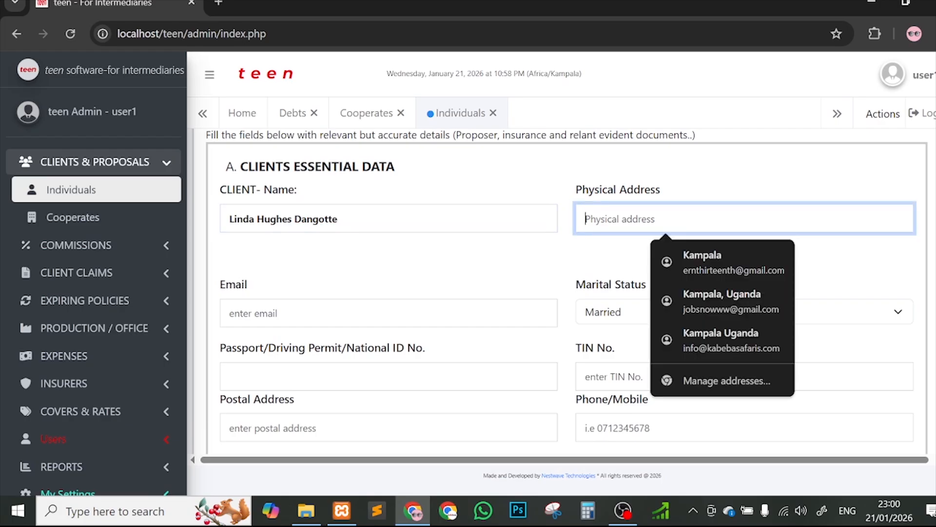
{"action": "left_click", "coordinate": [694, 268]}
Step: Set marital status to Widowed and fill in the passport/ID, TIN and postal address
{"action": "scroll", "coordinate": [634, 224], "scroll_direction": "down", "scroll_amount": 3}
{"action": "left_click", "coordinate": [621, 173]}
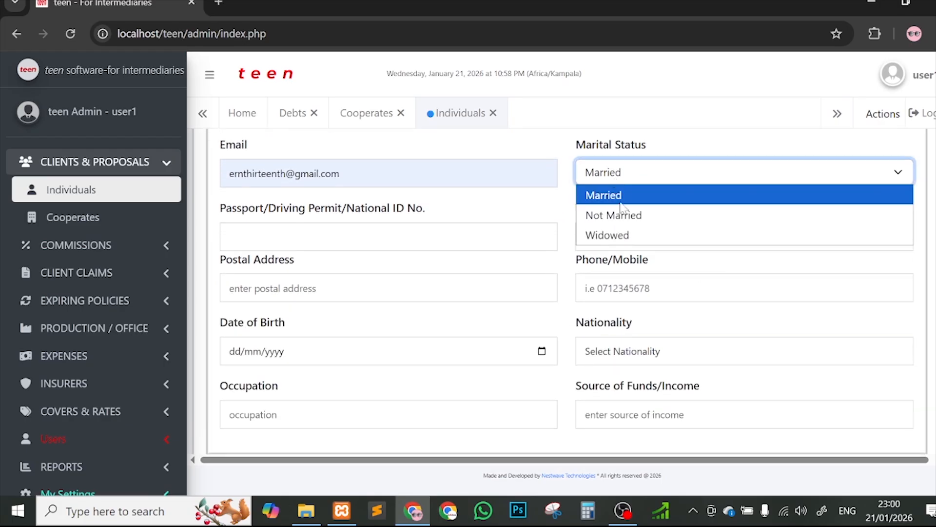
{"action": "left_click", "coordinate": [630, 237]}
{"action": "key", "text": "Tab"}
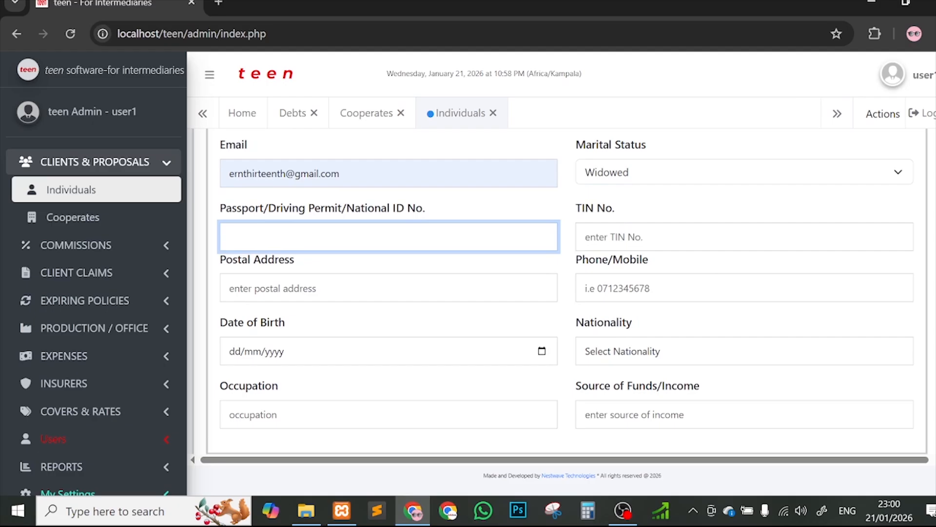
{"action": "key", "text": "Tab"}
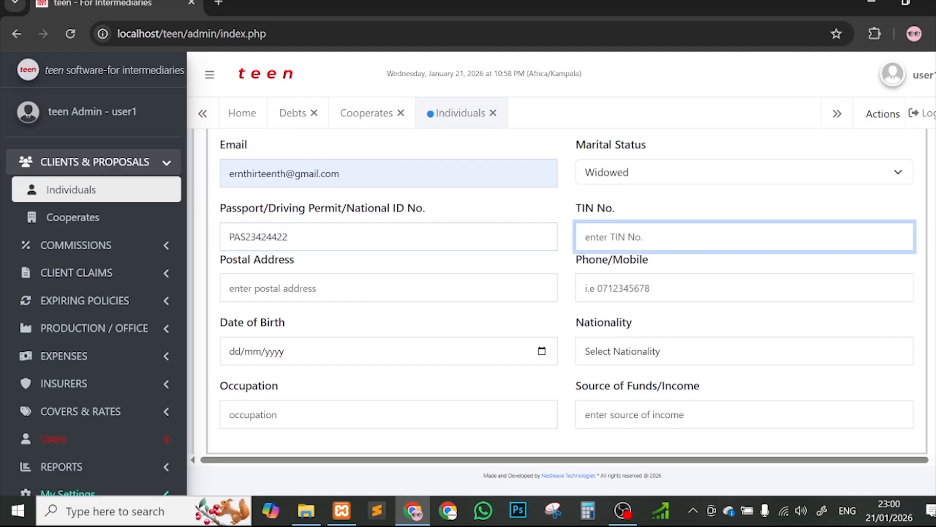
{"action": "type", "text": "00000000101"}
{"action": "scroll", "coordinate": [566, 292], "scroll_direction": "down", "scroll_amount": 2}
{"action": "key", "text": "Tab"}
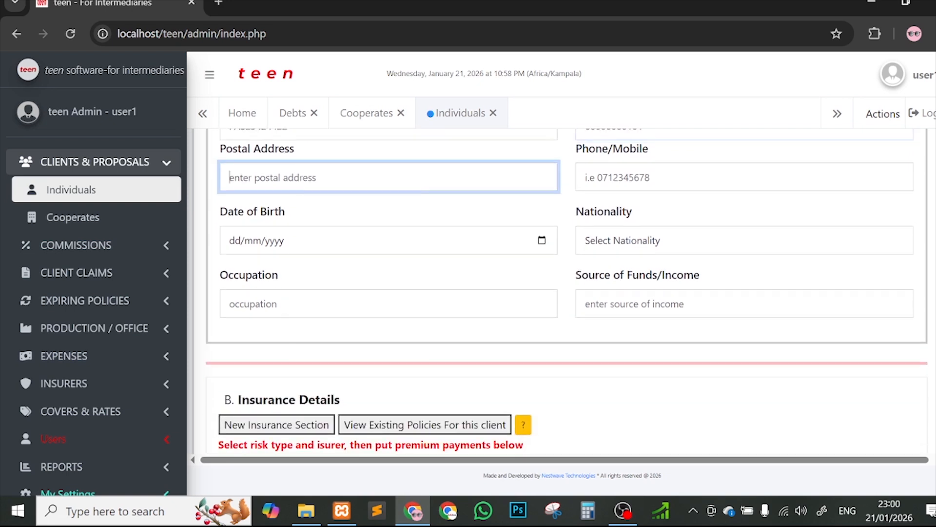
{"action": "type", "text": "0000444"}
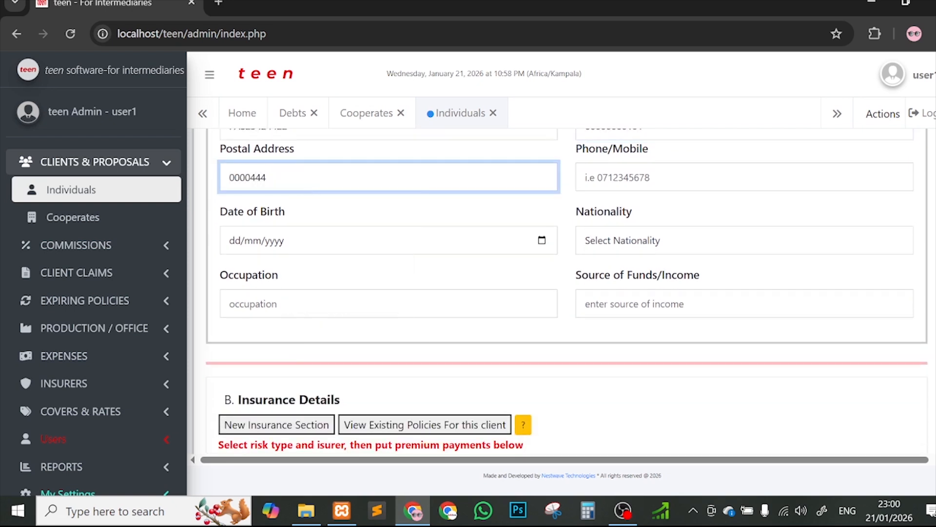
Step: Enter the client's phone number and date of birth 01/01/1990
{"action": "left_click", "coordinate": [634, 177]}
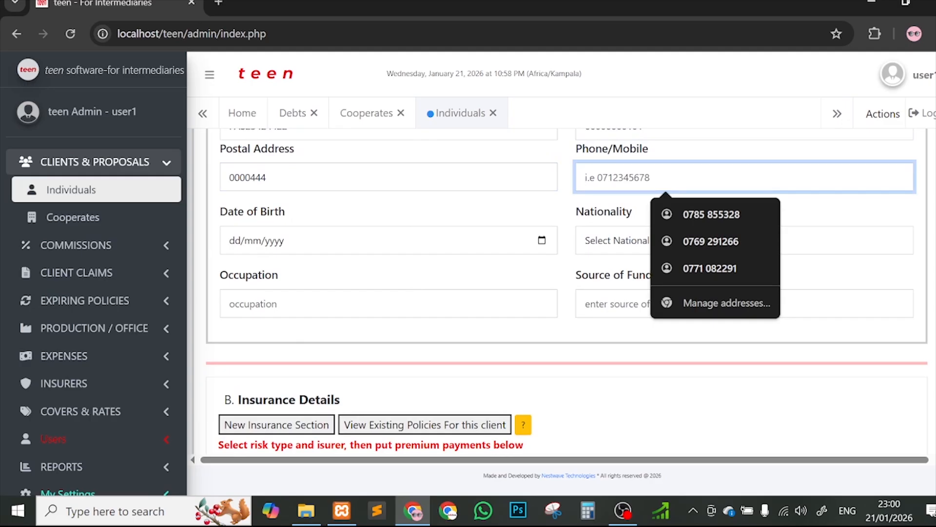
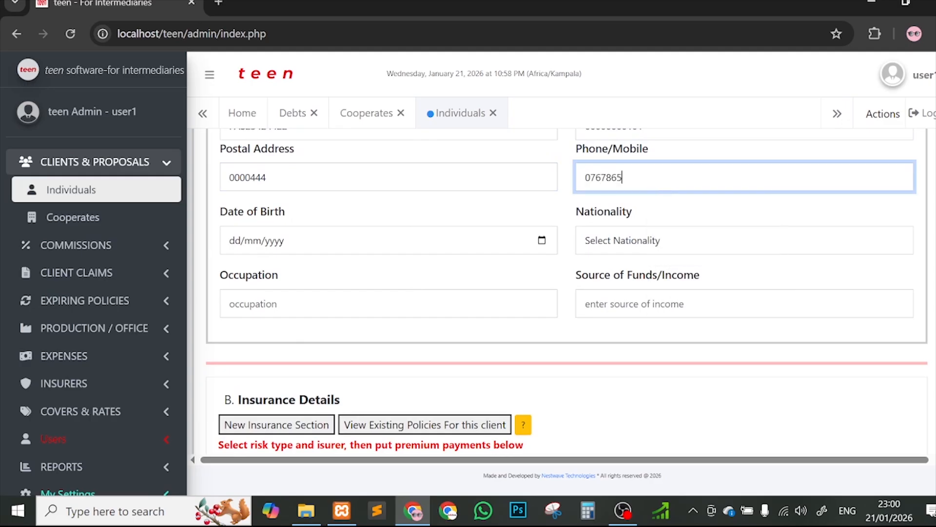
{"action": "left_click", "coordinate": [235, 244]}
{"action": "type", "text": "01/"}
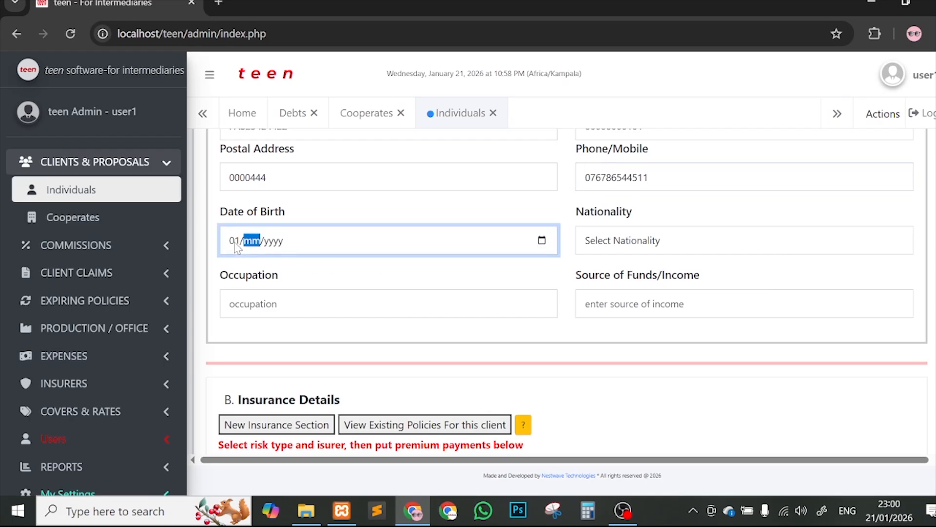
{"action": "type", "text": "01/"}
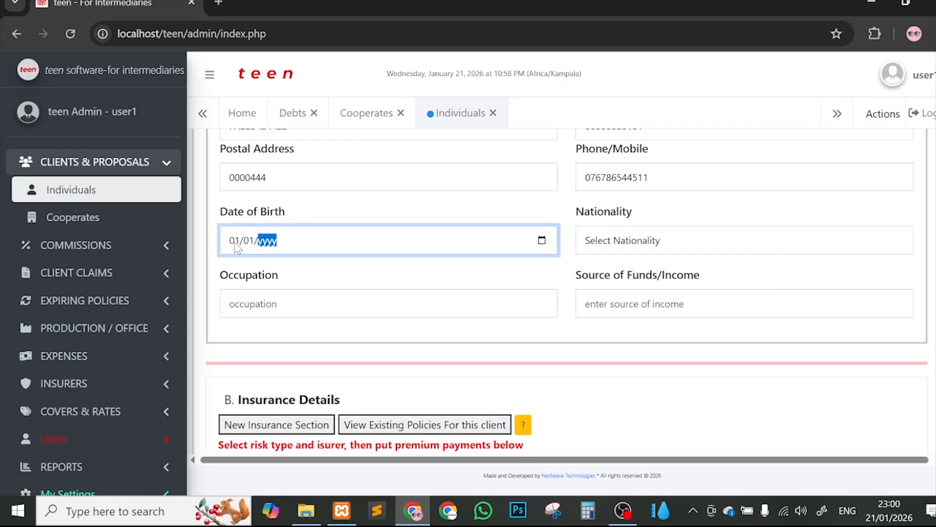
{"action": "type", "text": "1990"}
{"action": "scroll", "coordinate": [560, 222], "scroll_direction": "down", "scroll_amount": 1}
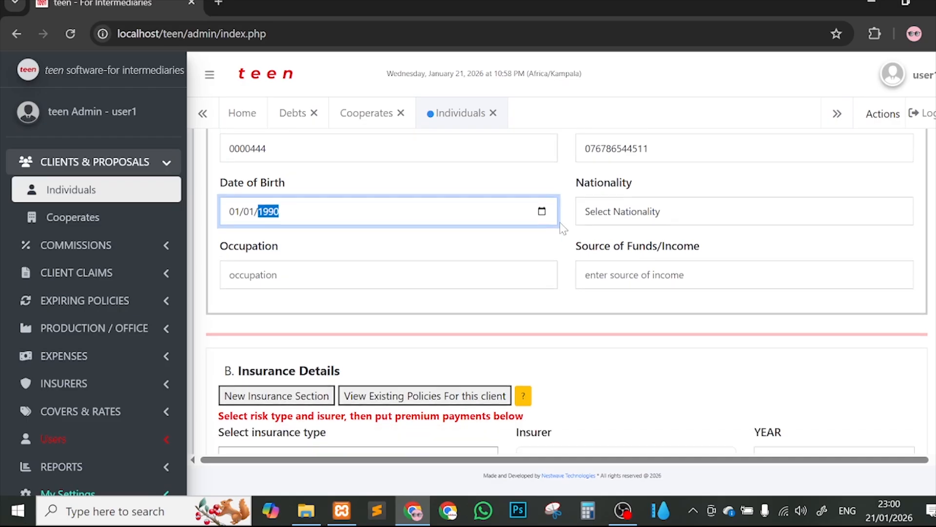
Step: Set nationality to Burundian, occupation to LAWYER and source of funds to ALLOWANCES
{"action": "left_click", "coordinate": [606, 211]}
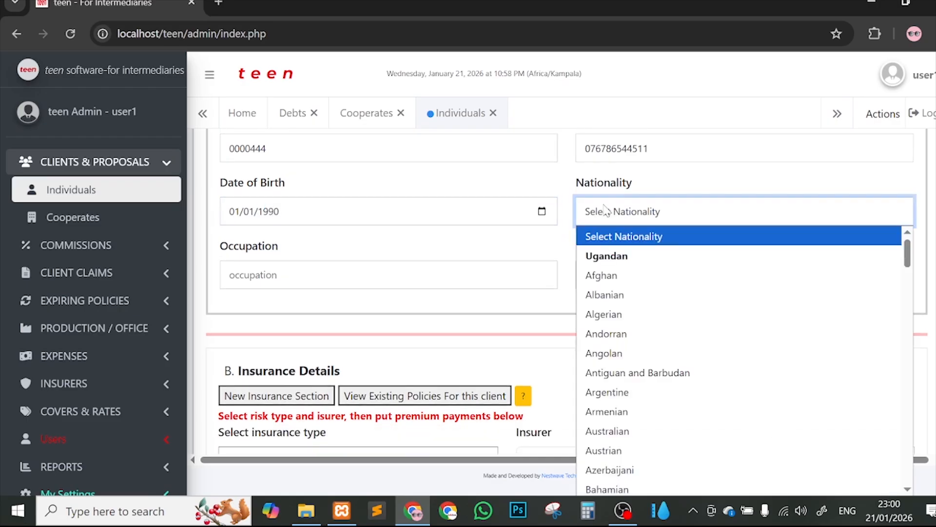
{"action": "scroll", "coordinate": [619, 305], "scroll_direction": "down", "scroll_amount": 6}
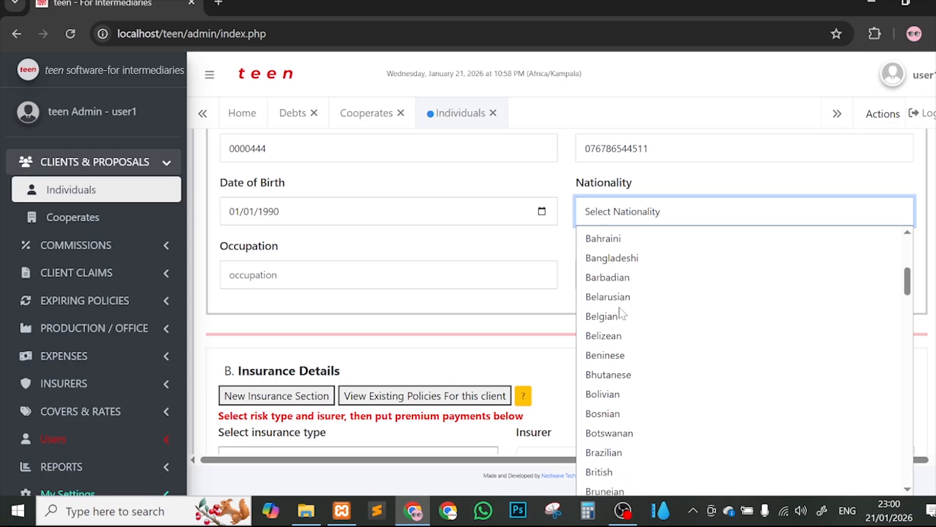
{"action": "scroll", "coordinate": [620, 314], "scroll_direction": "down", "scroll_amount": 1}
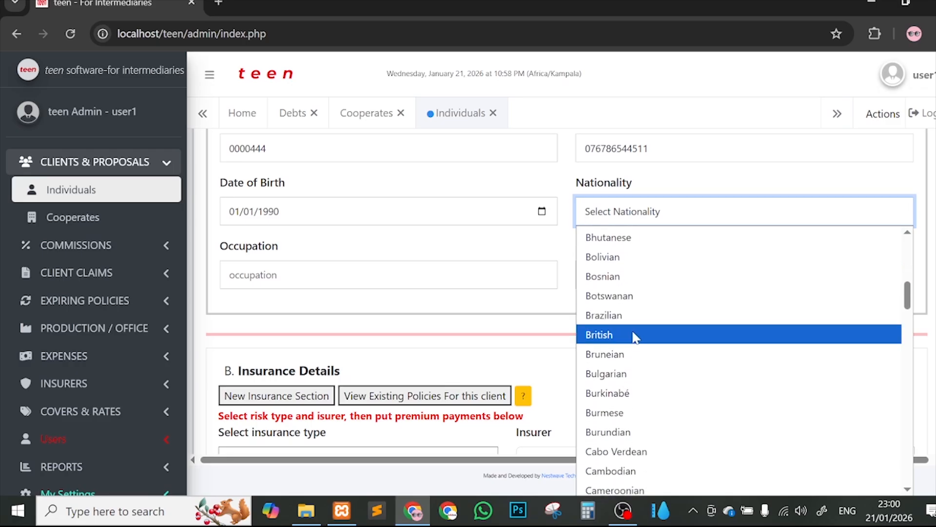
{"action": "scroll", "coordinate": [635, 336], "scroll_direction": "down", "scroll_amount": 2}
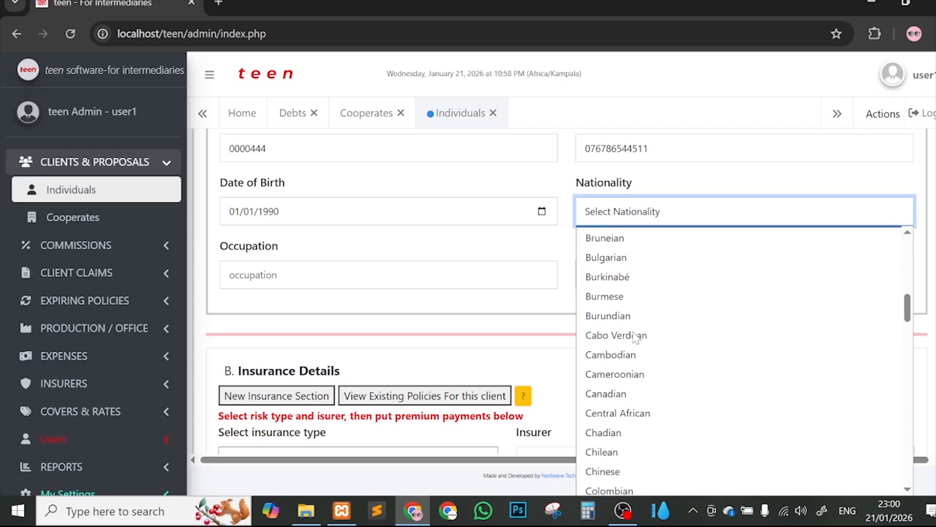
{"action": "left_click", "coordinate": [625, 317]}
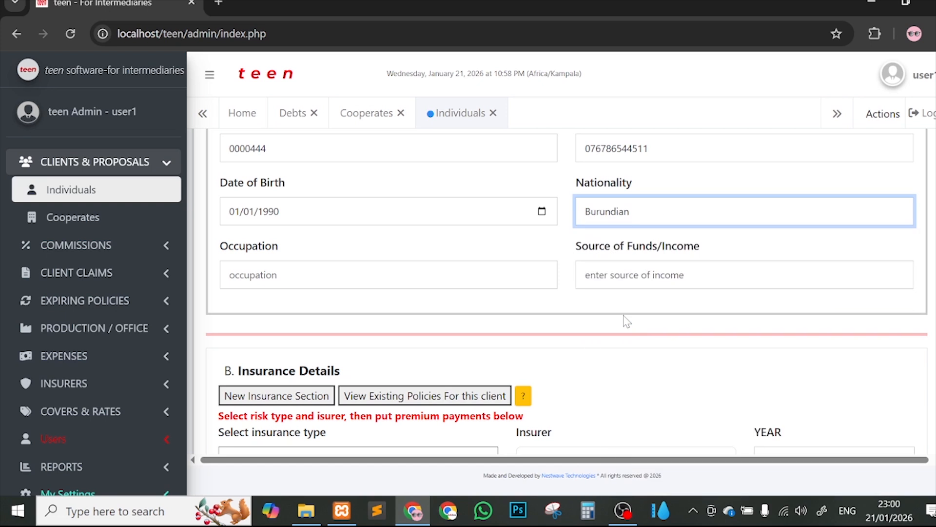
{"action": "scroll", "coordinate": [690, 303], "scroll_direction": "down", "scroll_amount": 1}
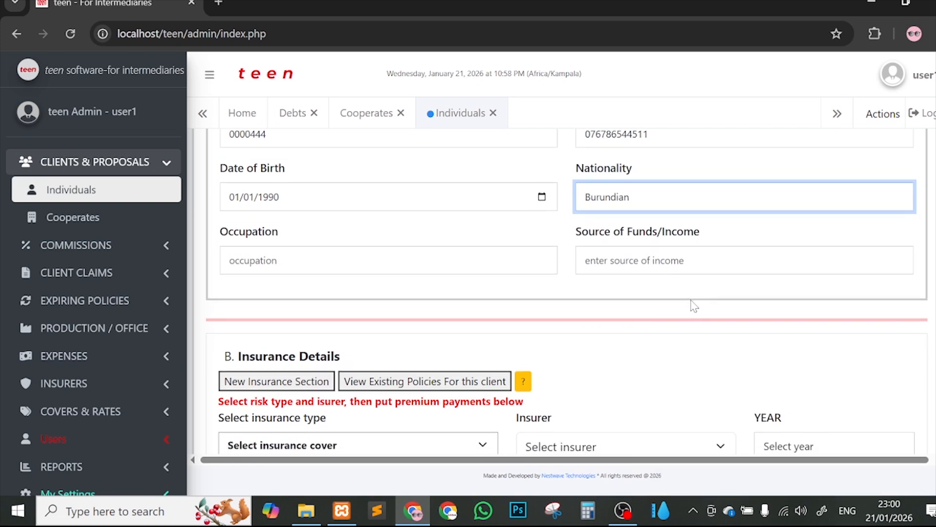
{"action": "left_click", "coordinate": [380, 257]}
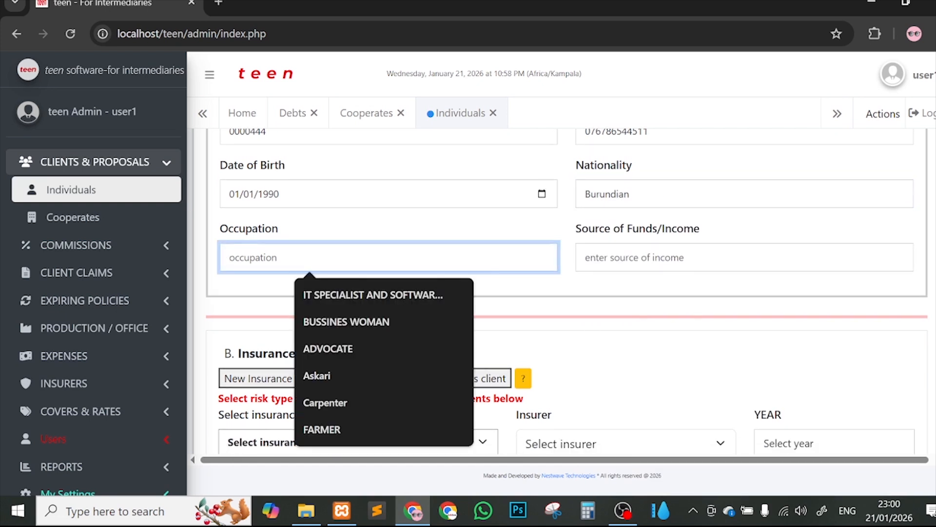
{"action": "type", "text": "LA"}
{"action": "left_click", "coordinate": [345, 291]}
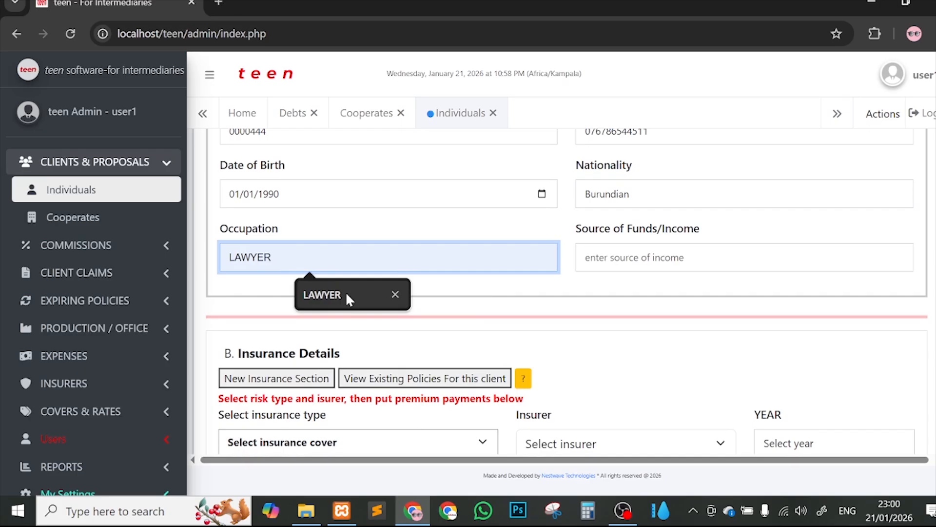
{"action": "left_click", "coordinate": [692, 254]}
{"action": "type", "text": "AL"}
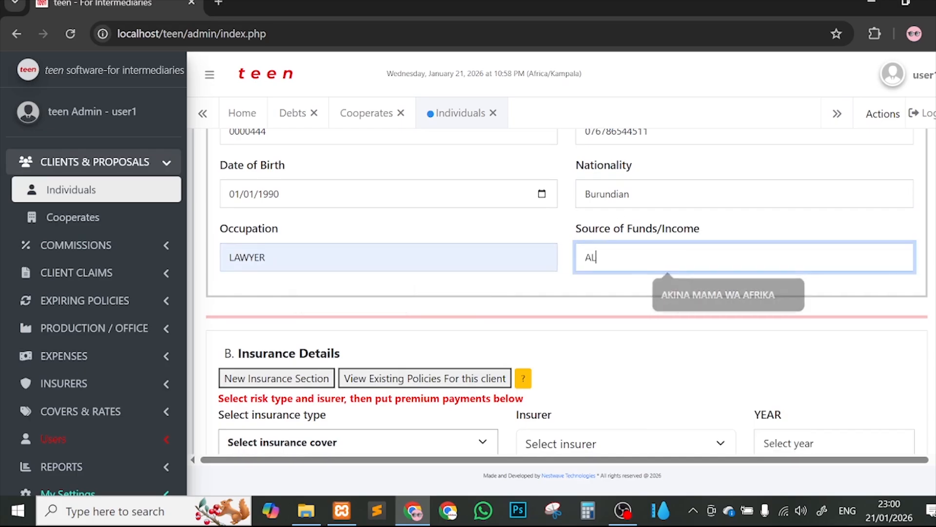
{"action": "type", "text": "LOWANCES"}
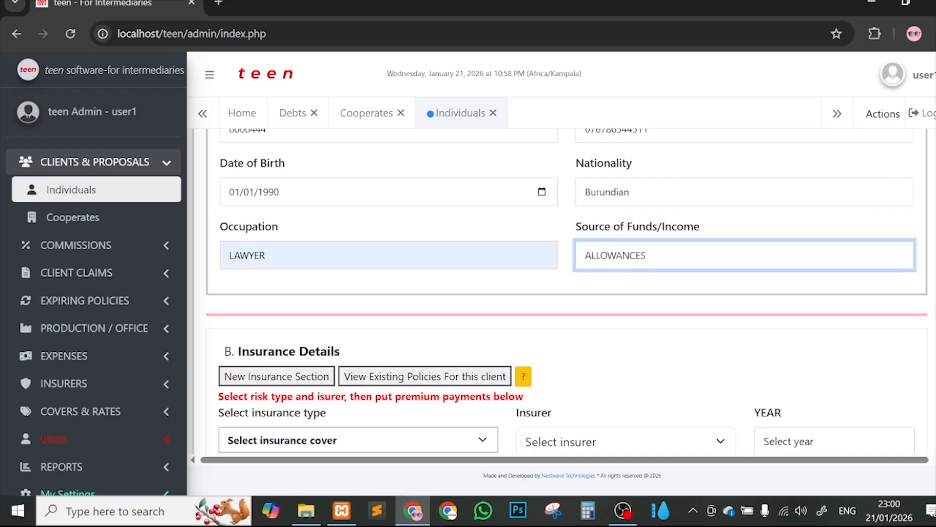
Step: Choose Buglary from the Select insurance type dropdown
{"action": "scroll", "coordinate": [570, 346], "scroll_direction": "down", "scroll_amount": 2}
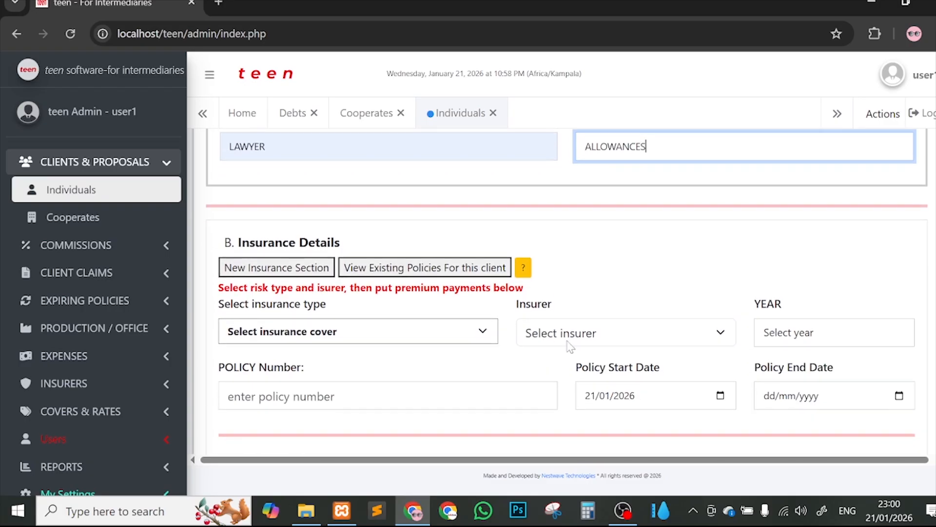
{"action": "scroll", "coordinate": [769, 263], "scroll_direction": "down", "scroll_amount": 3}
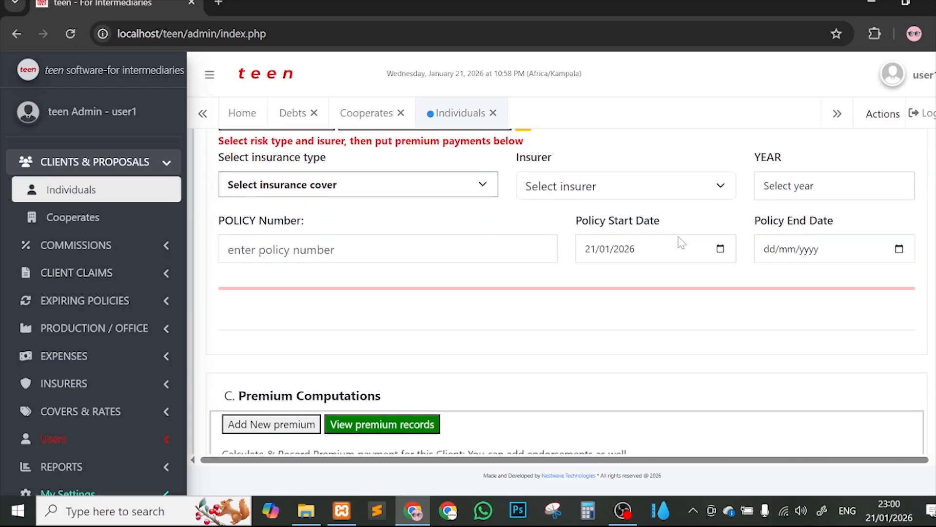
{"action": "left_click", "coordinate": [372, 186]}
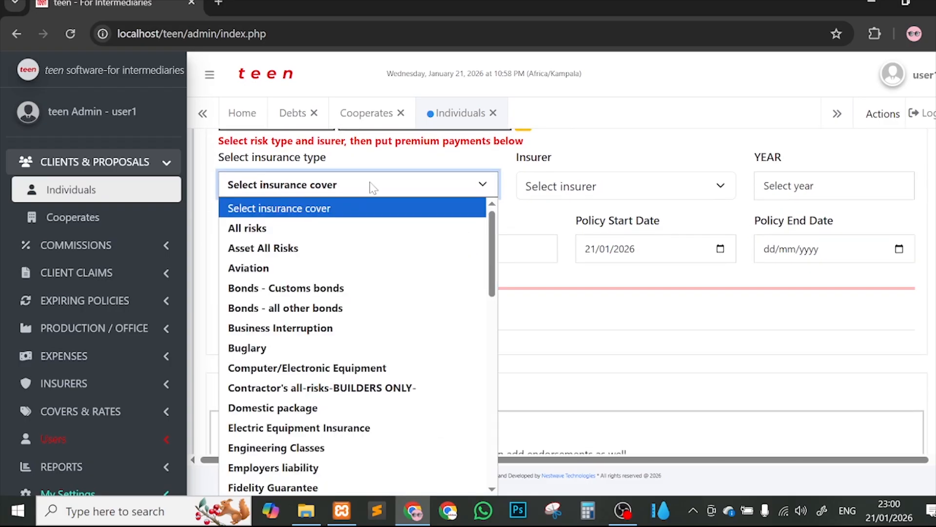
{"action": "scroll", "coordinate": [358, 330], "scroll_direction": "down", "scroll_amount": 10}
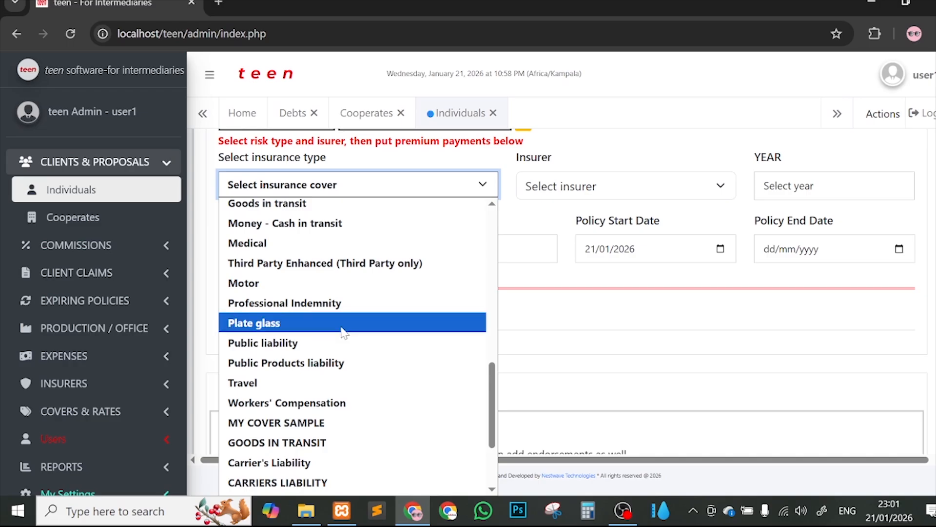
{"action": "scroll", "coordinate": [315, 300], "scroll_direction": "down", "scroll_amount": 2}
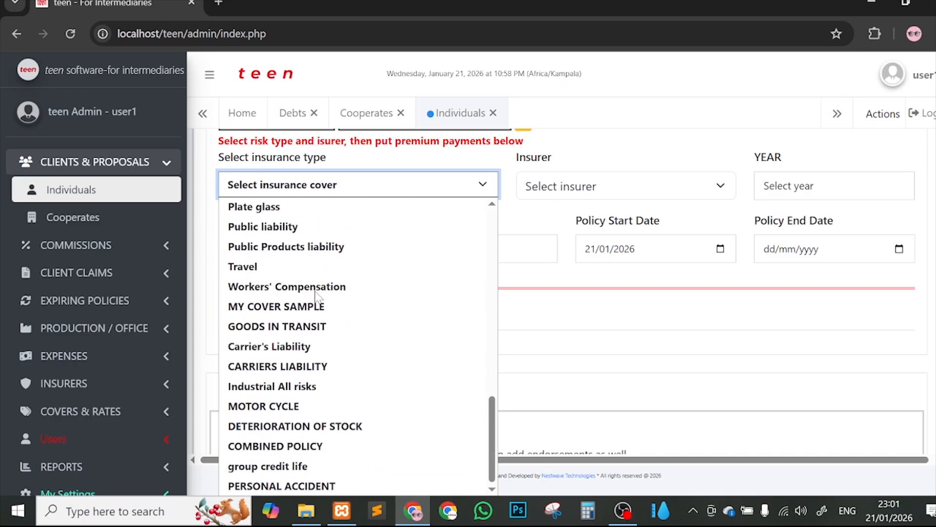
{"action": "scroll", "coordinate": [318, 296], "scroll_direction": "up", "scroll_amount": 6}
{"action": "scroll", "coordinate": [318, 297], "scroll_direction": "up", "scroll_amount": 3}
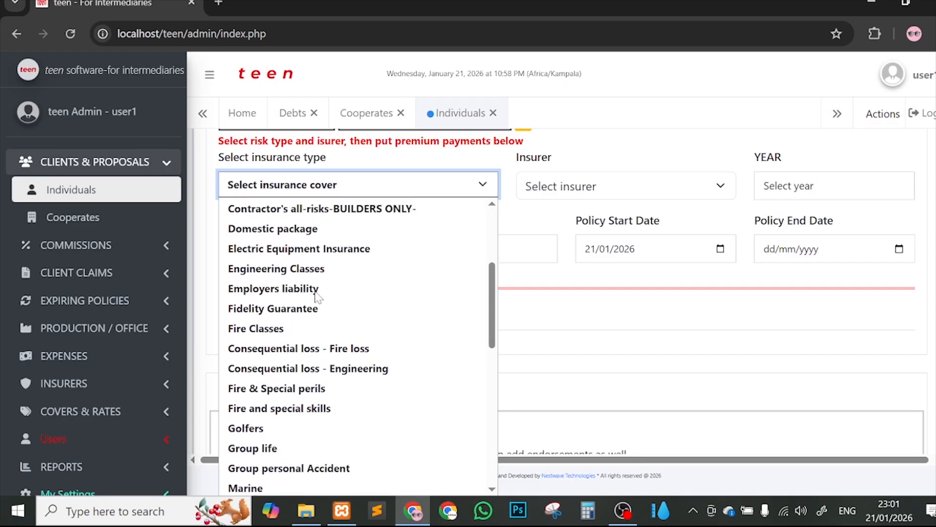
{"action": "scroll", "coordinate": [317, 296], "scroll_direction": "down", "scroll_amount": 2}
{"action": "scroll", "coordinate": [316, 295], "scroll_direction": "down", "scroll_amount": 3}
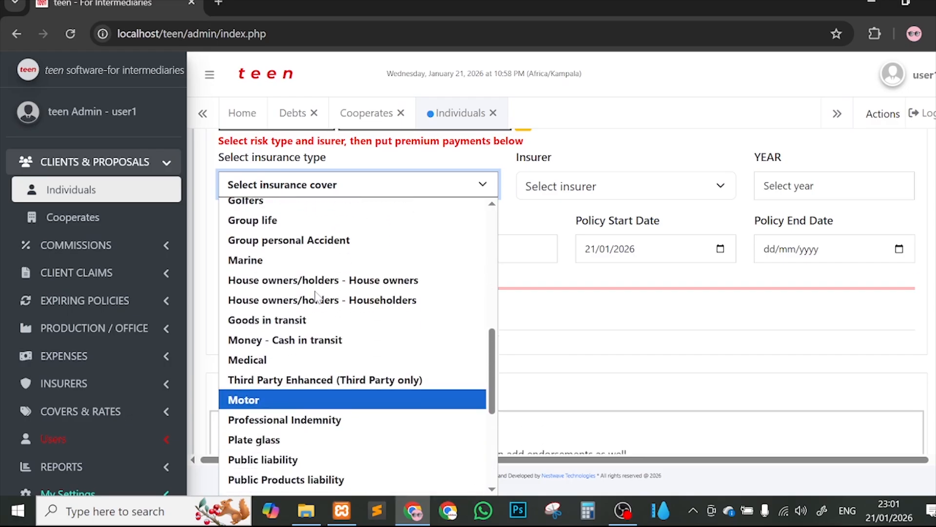
{"action": "scroll", "coordinate": [315, 295], "scroll_direction": "up", "scroll_amount": 4}
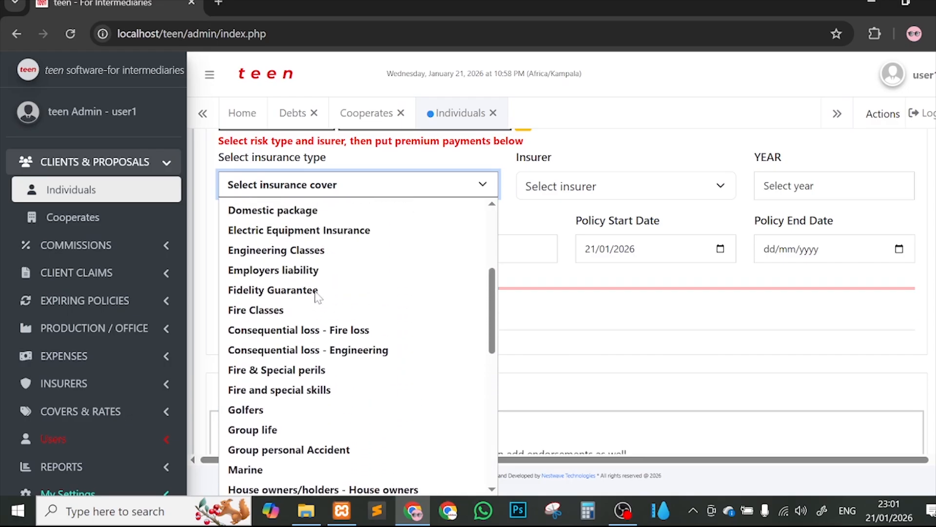
{"action": "scroll", "coordinate": [318, 296], "scroll_direction": "up", "scroll_amount": 2}
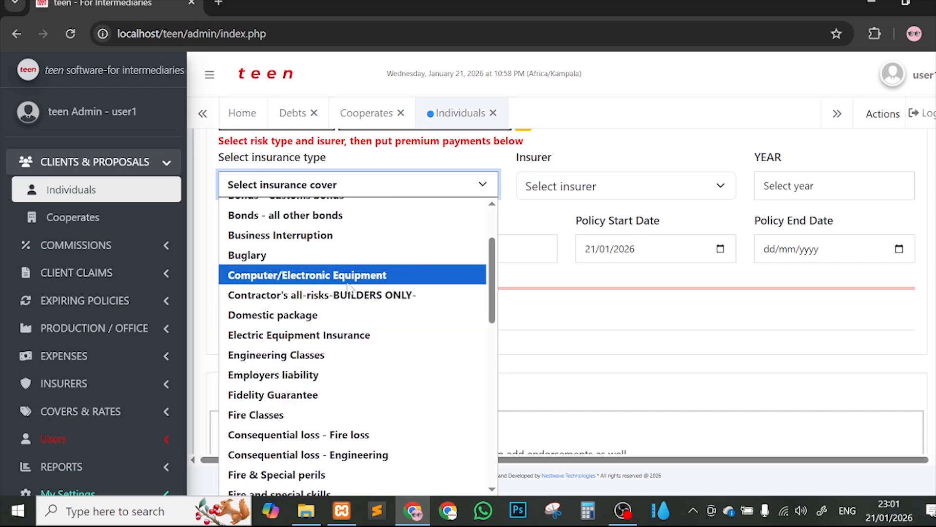
{"action": "scroll", "coordinate": [336, 286], "scroll_direction": "up", "scroll_amount": 1}
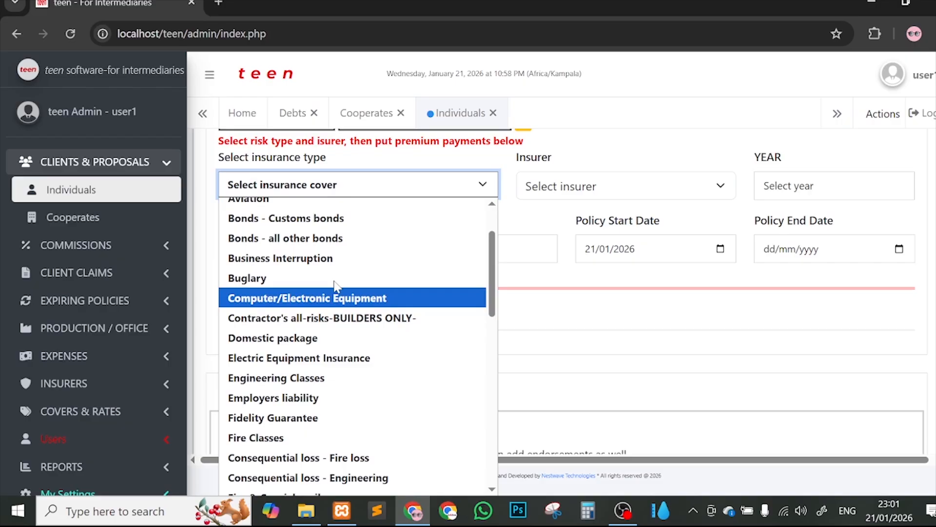
{"action": "left_click", "coordinate": [335, 279]}
Step: Choose Jubilee Allianz General Insurance as the insurer with policy year 2026
{"action": "left_click", "coordinate": [578, 194]}
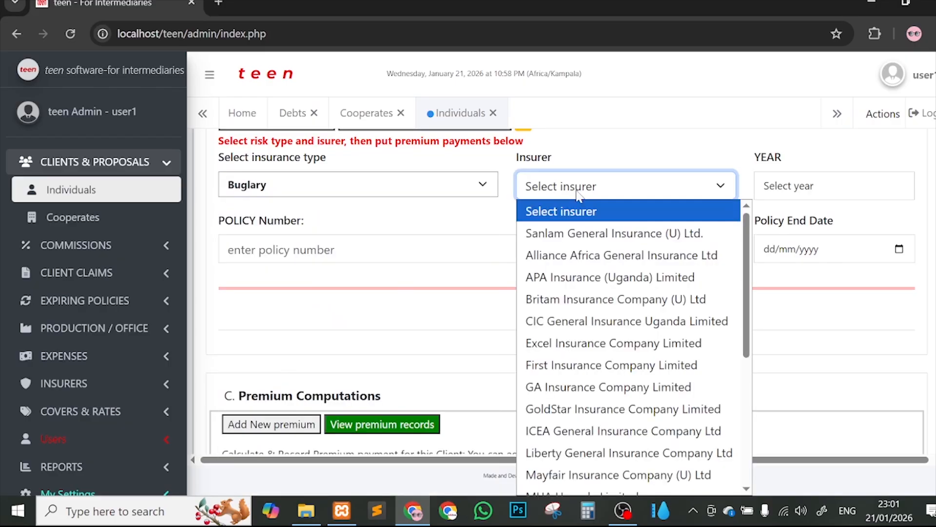
{"action": "scroll", "coordinate": [627, 312], "scroll_direction": "down", "scroll_amount": 5}
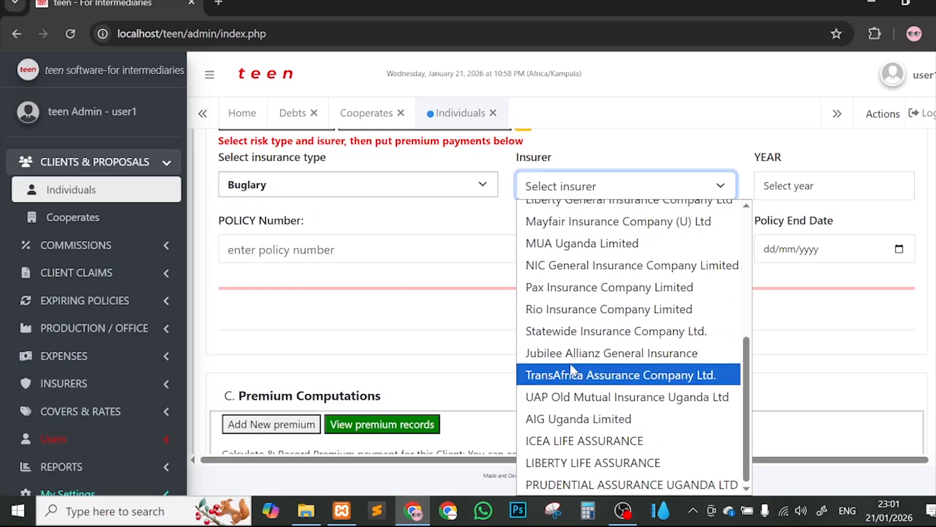
{"action": "left_click", "coordinate": [567, 359]}
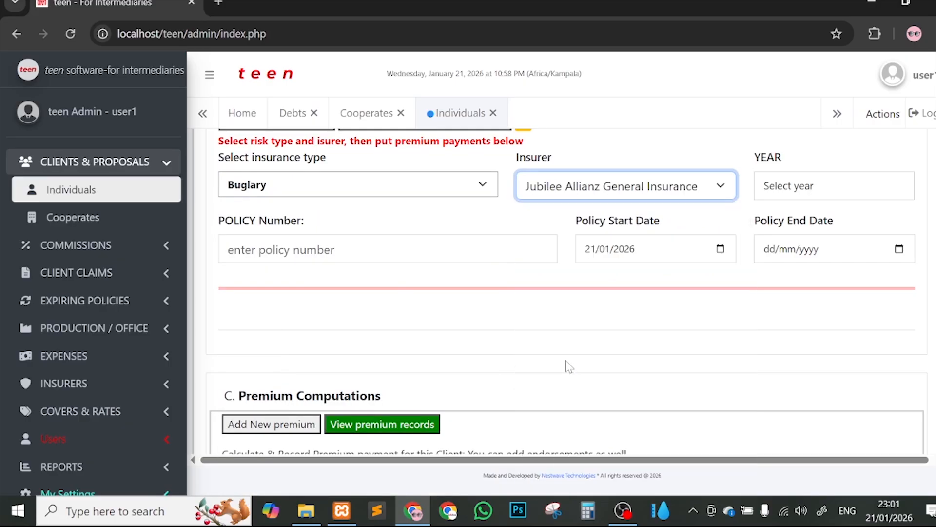
{"action": "left_click", "coordinate": [803, 189]}
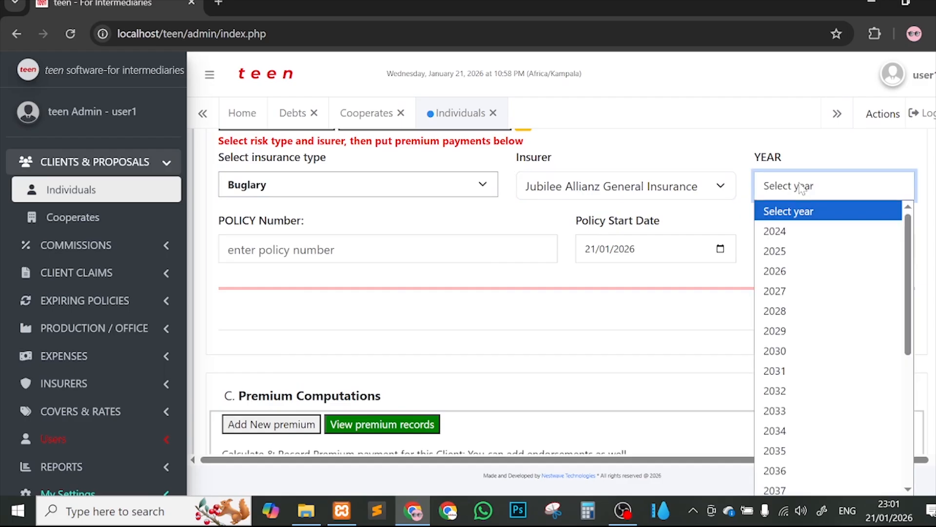
{"action": "left_click", "coordinate": [778, 273]}
Step: Enter the policy number and set the policy end date to 20/01/2027
{"action": "left_click", "coordinate": [388, 249]}
{"action": "type", "text": "P"}
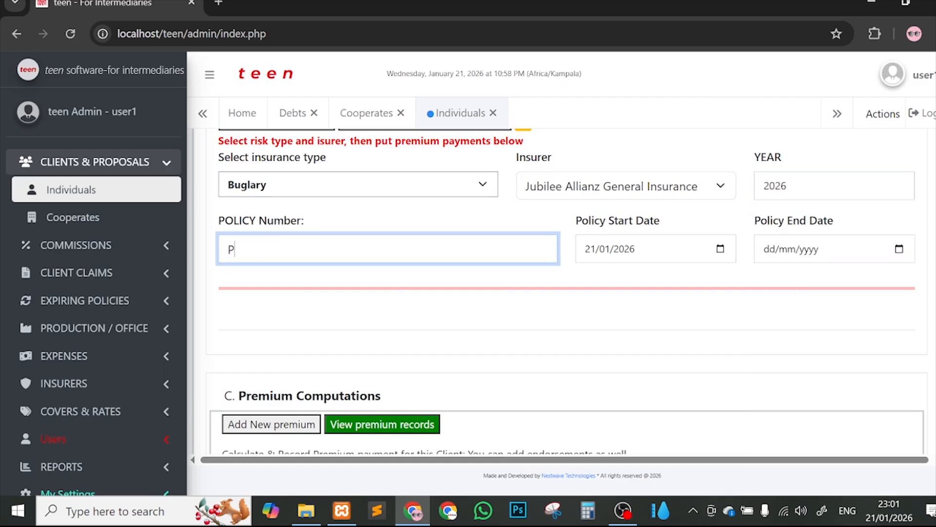
{"action": "key", "text": "BackSpace"}
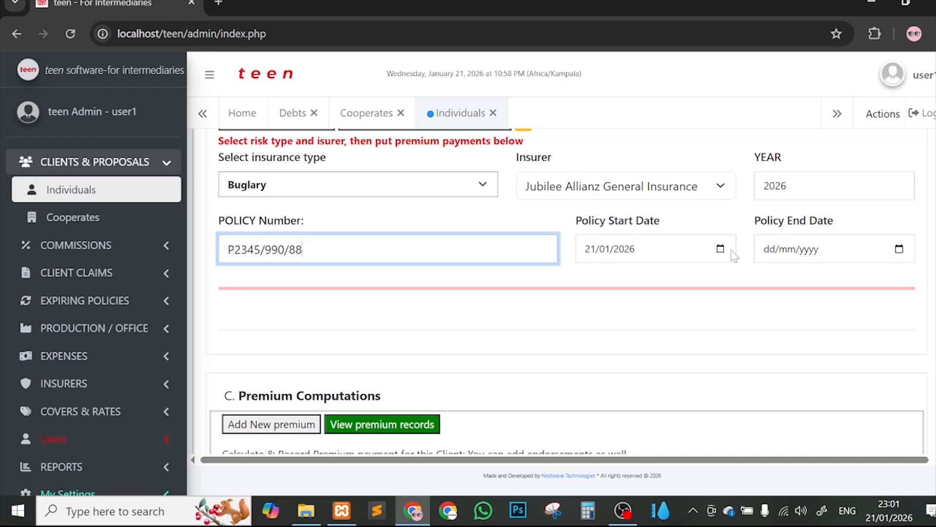
{"action": "left_click", "coordinate": [900, 250]}
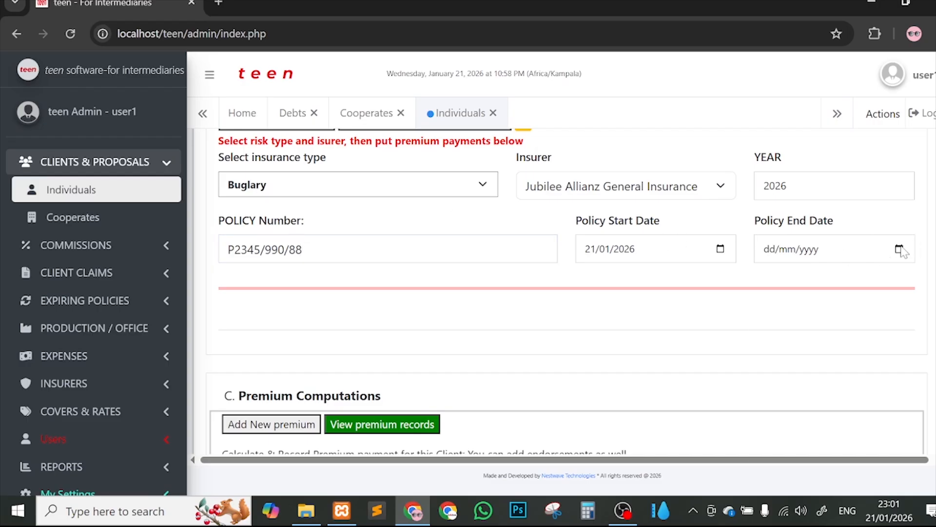
{"action": "left_click", "coordinate": [794, 391]}
{"action": "left_click", "coordinate": [803, 249]}
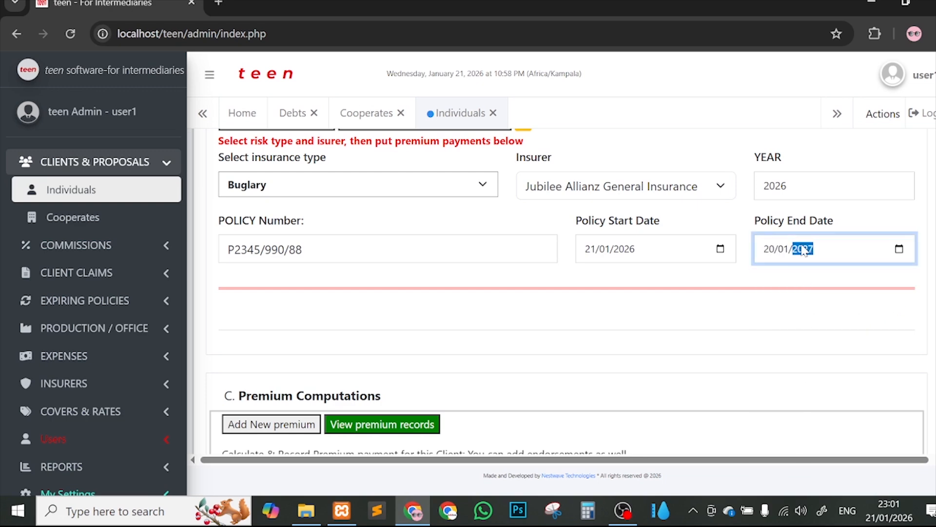
{"action": "scroll", "coordinate": [698, 315], "scroll_direction": "down", "scroll_amount": 5}
{"action": "left_click", "coordinate": [342, 280]}
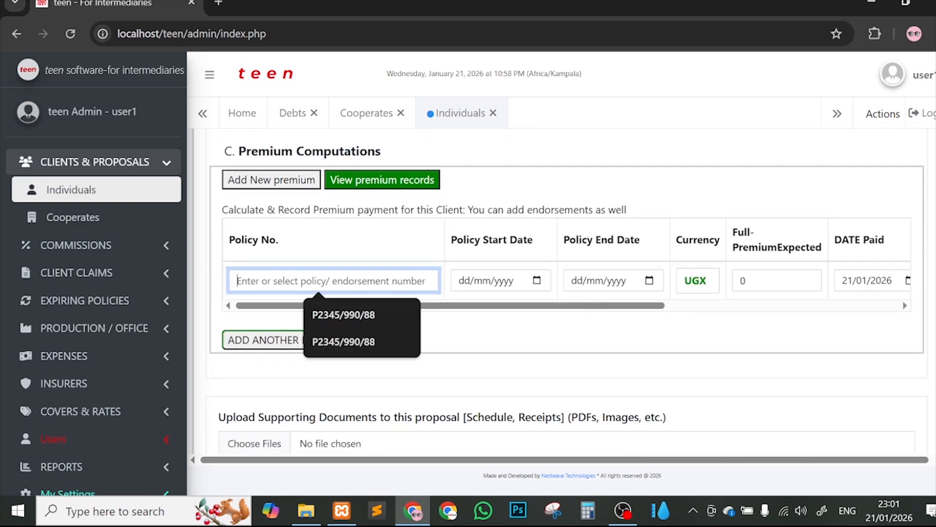
Step: Set the expected premium to 5,000,000 UGX and amount paid to 4,000,000, leaving 1,000,000 outstanding
{"action": "left_click", "coordinate": [341, 316]}
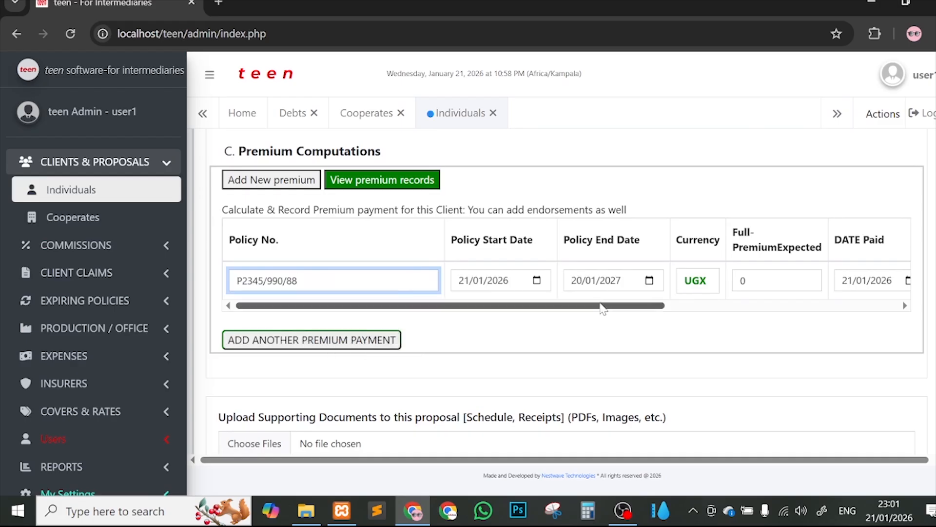
{"action": "left_click_drag", "start_coordinate": [600, 305], "coordinate": [686, 296]}
{"action": "double_click", "coordinate": [590, 280]}
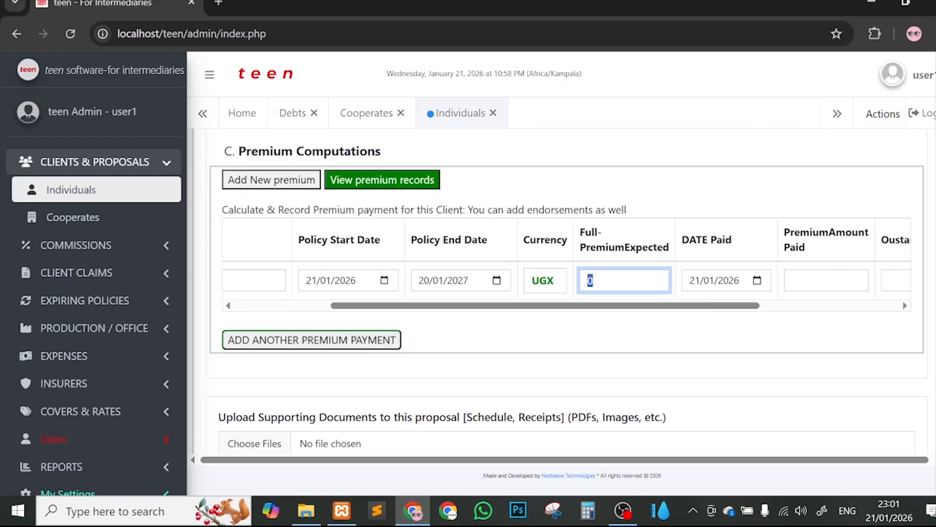
{"action": "type", "text": "5,000,000"}
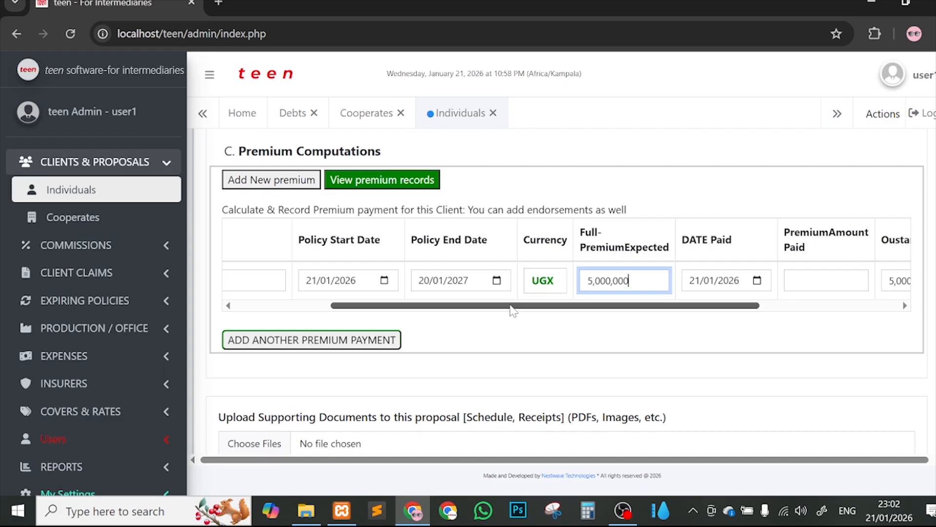
{"action": "left_click_drag", "start_coordinate": [513, 310], "coordinate": [568, 310]}
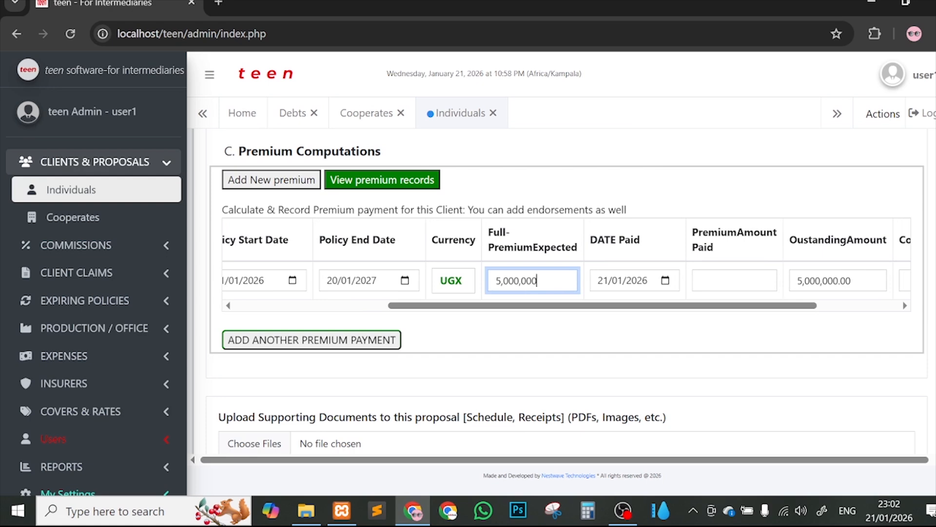
{"action": "left_click", "coordinate": [702, 281]}
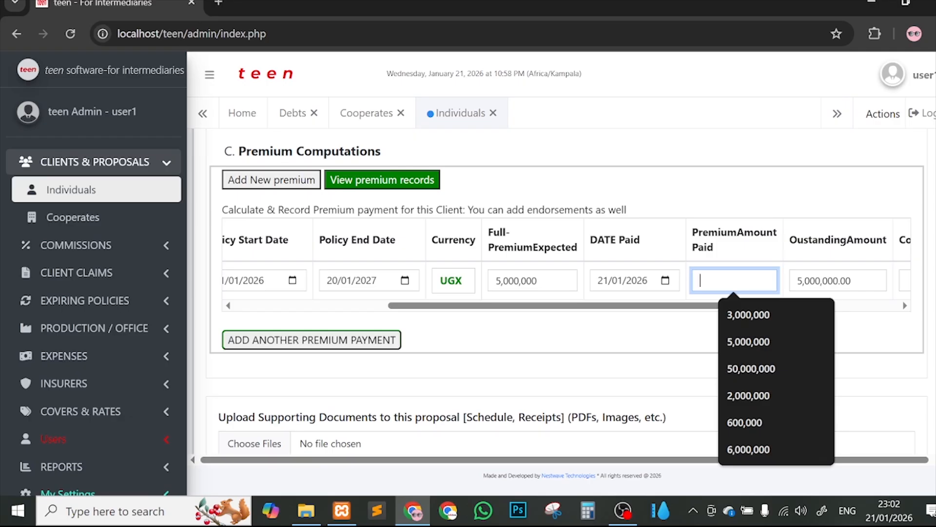
{"action": "type", "text": "45"}
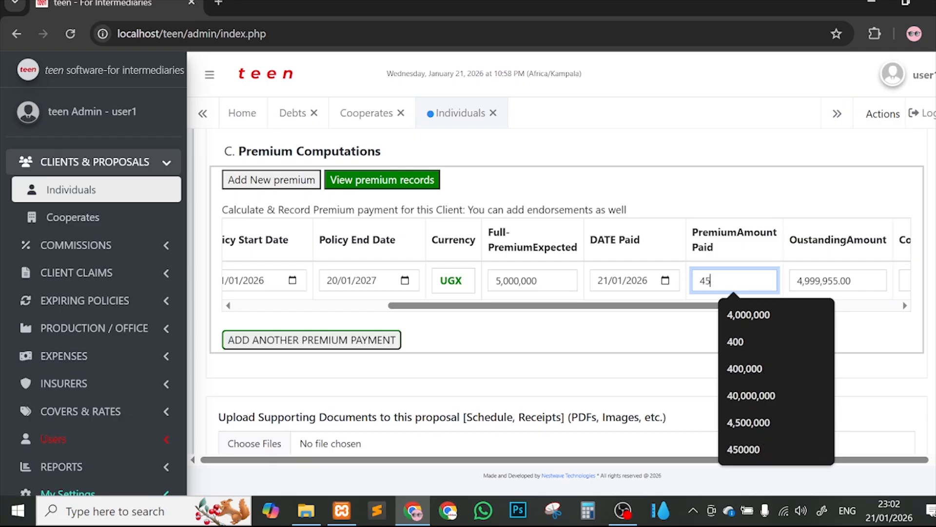
{"action": "key", "text": "BackSpace"}
{"action": "type", "text": "000"}
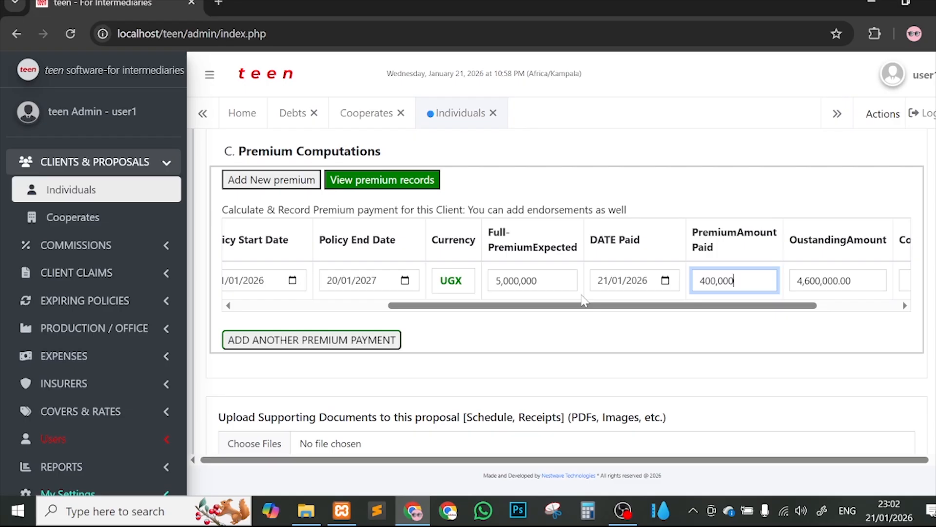
{"action": "type", "text": ",000"}
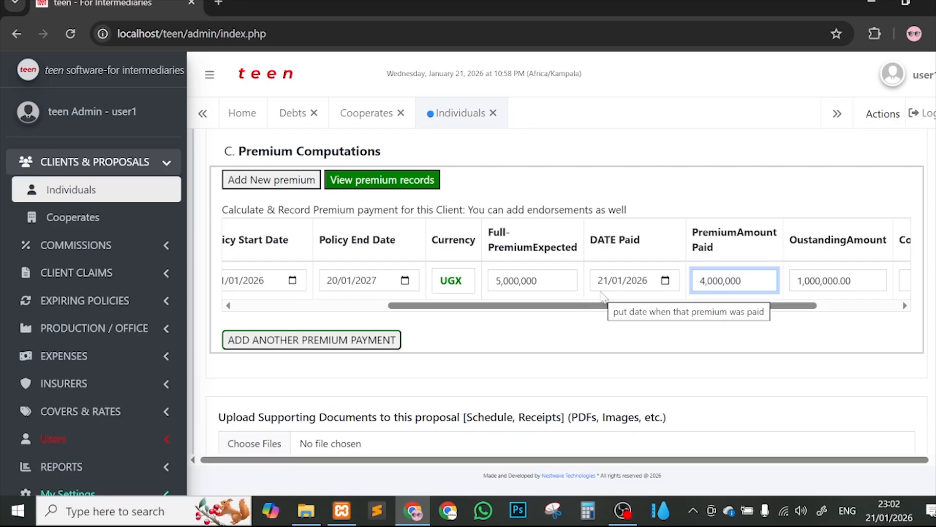
{"action": "scroll", "coordinate": [603, 295], "scroll_direction": "down", "scroll_amount": 2}
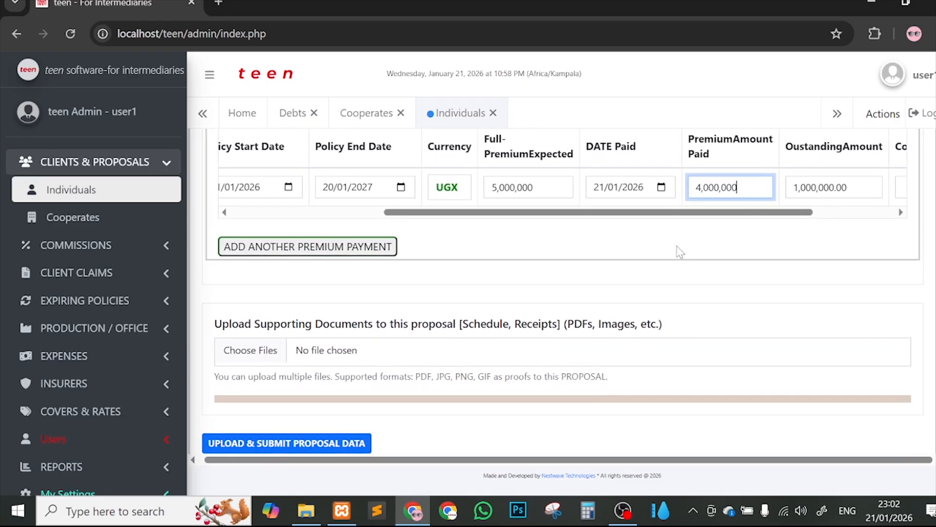
Step: Attach client-sample-document-teen.pdf from Downloads as the supporting document
{"action": "left_click_drag", "start_coordinate": [578, 212], "coordinate": [392, 244]}
{"action": "scroll", "coordinate": [580, 244], "scroll_direction": "down", "scroll_amount": 1}
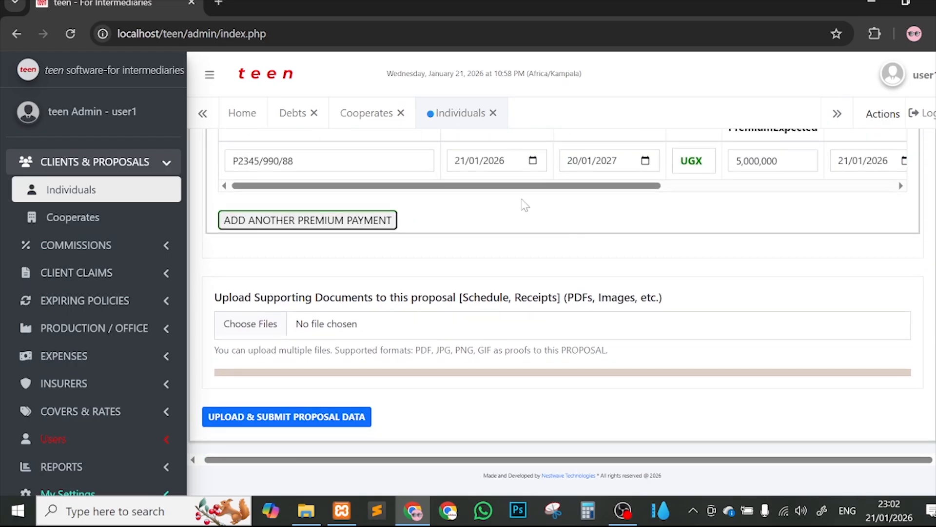
{"action": "scroll", "coordinate": [571, 184], "scroll_direction": "right", "scroll_amount": 6}
{"action": "scroll", "coordinate": [759, 232], "scroll_direction": "up", "scroll_amount": 2}
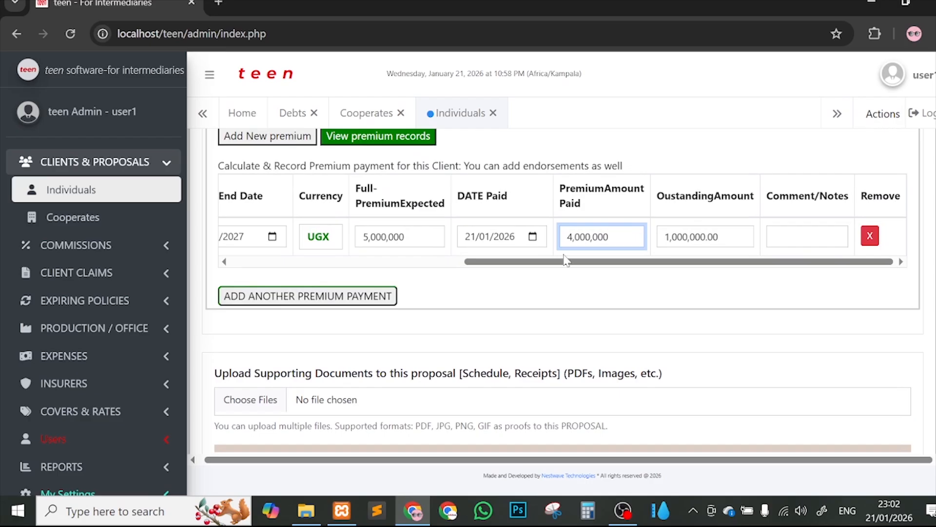
{"action": "scroll", "coordinate": [468, 239], "scroll_direction": "left", "scroll_amount": 6}
{"action": "scroll", "coordinate": [497, 295], "scroll_direction": "down", "scroll_amount": 1}
{"action": "scroll", "coordinate": [497, 295], "scroll_direction": "up", "scroll_amount": 3}
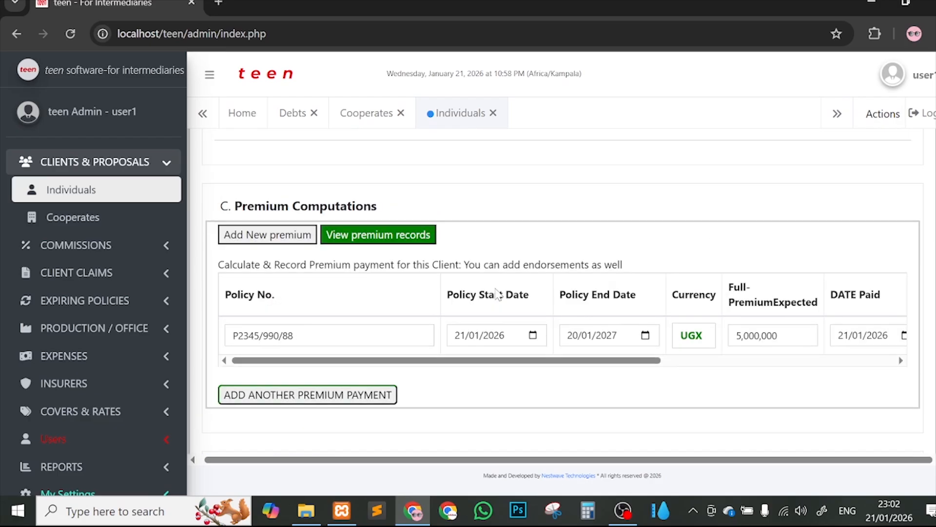
{"action": "scroll", "coordinate": [688, 241], "scroll_direction": "down", "scroll_amount": 4}
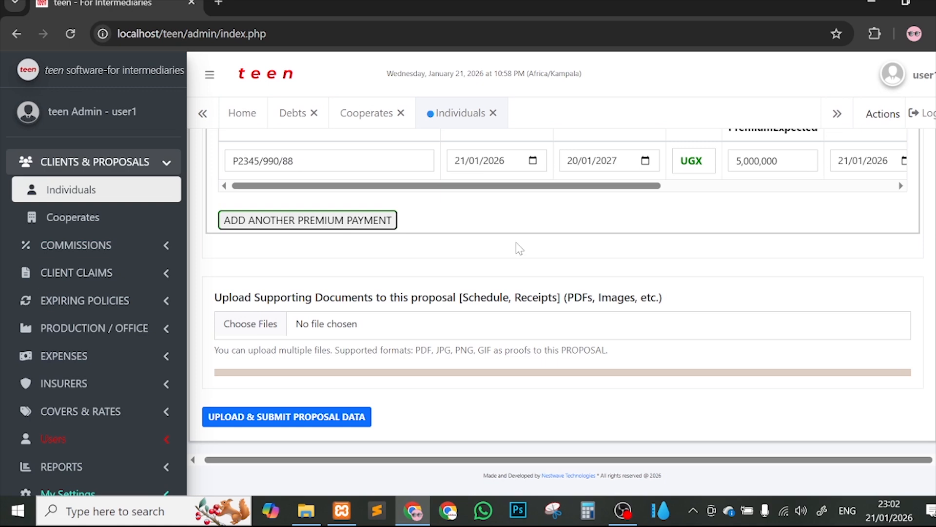
{"action": "left_click", "coordinate": [351, 324]}
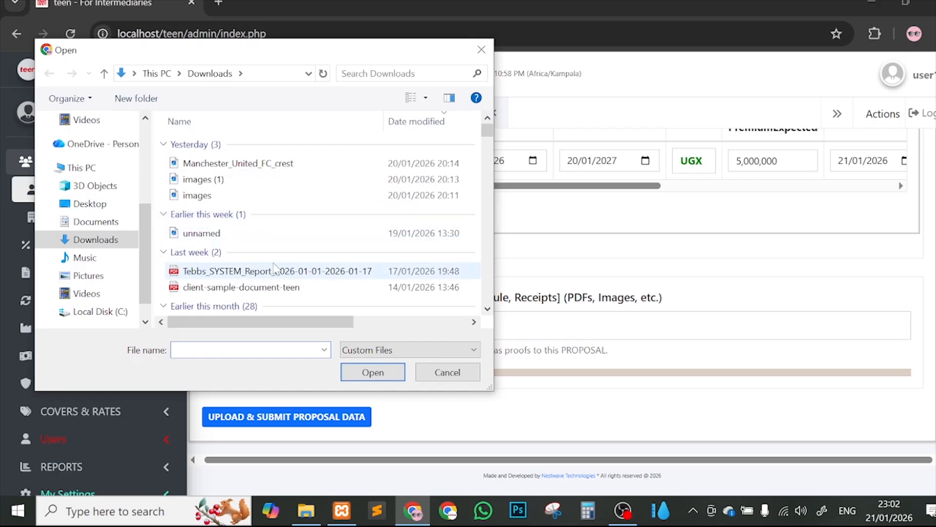
{"action": "double_click", "coordinate": [273, 287]}
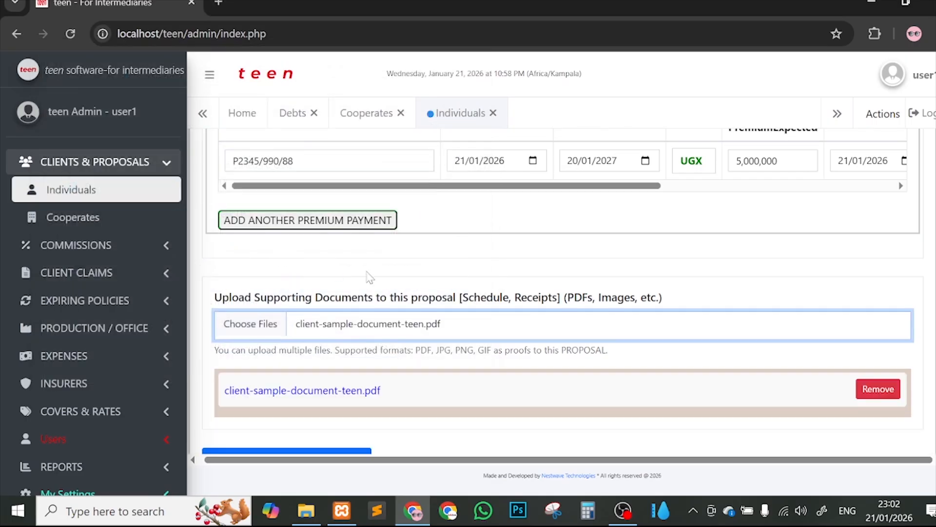
Step: Submit the proposal data with UPLOAD & SUBMIT PROPOSAL DATA
{"action": "scroll", "coordinate": [380, 286], "scroll_direction": "down", "scroll_amount": 1}
{"action": "scroll", "coordinate": [380, 286], "scroll_direction": "down", "scroll_amount": 1}
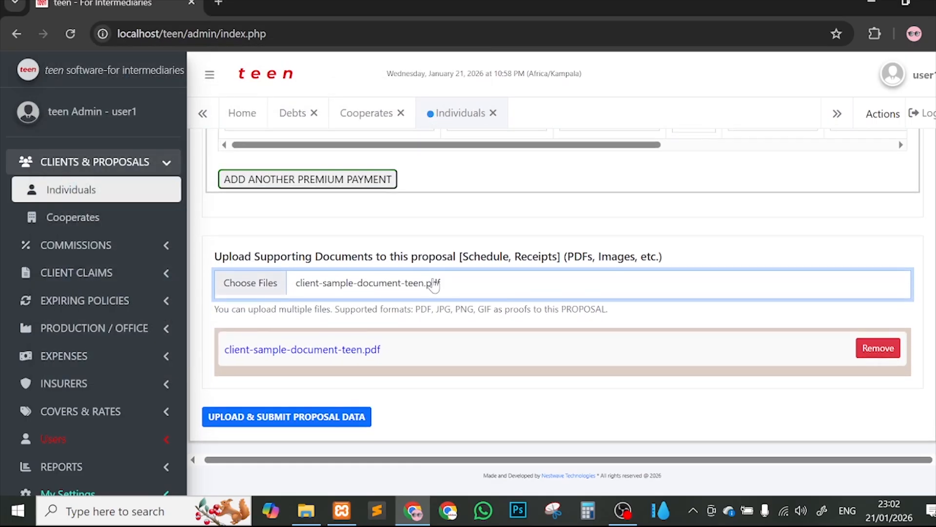
{"action": "left_click", "coordinate": [253, 419]}
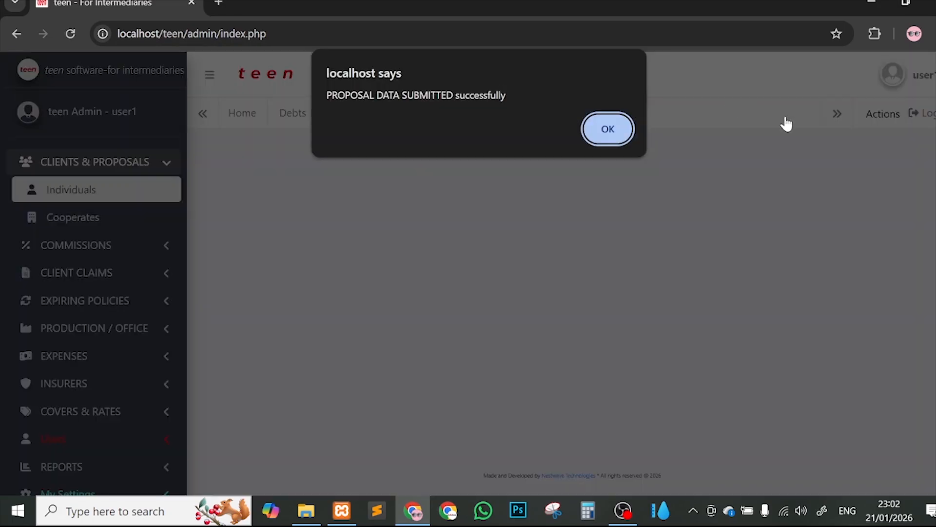
Step: Dismiss the success alert and scroll to the Individuals table now listing 2 clients
{"action": "left_click", "coordinate": [608, 129]}
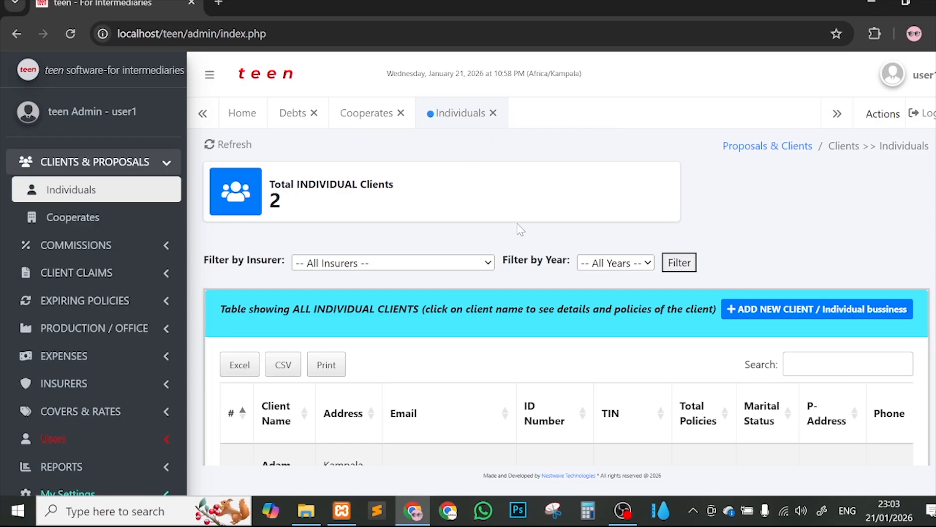
{"action": "scroll", "coordinate": [521, 229], "scroll_direction": "down", "scroll_amount": 2}
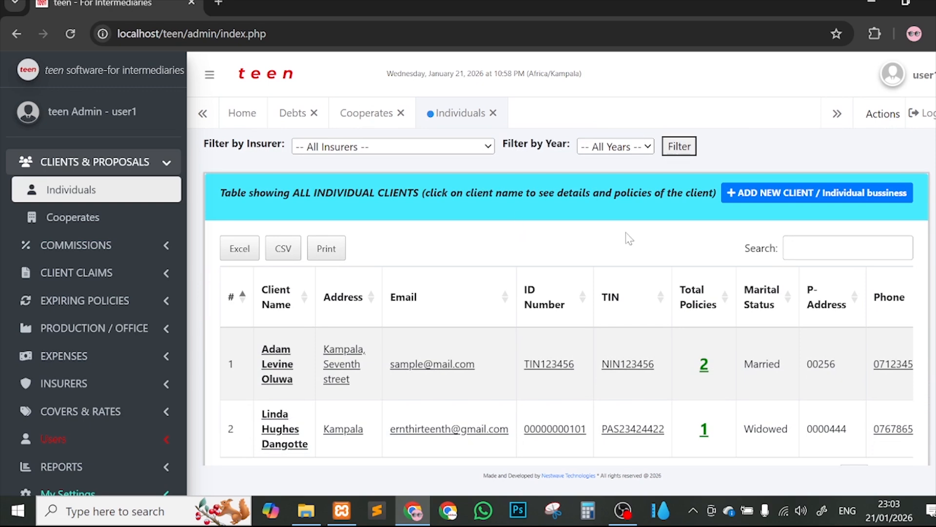
{"action": "scroll", "coordinate": [629, 247], "scroll_direction": "down", "scroll_amount": 1}
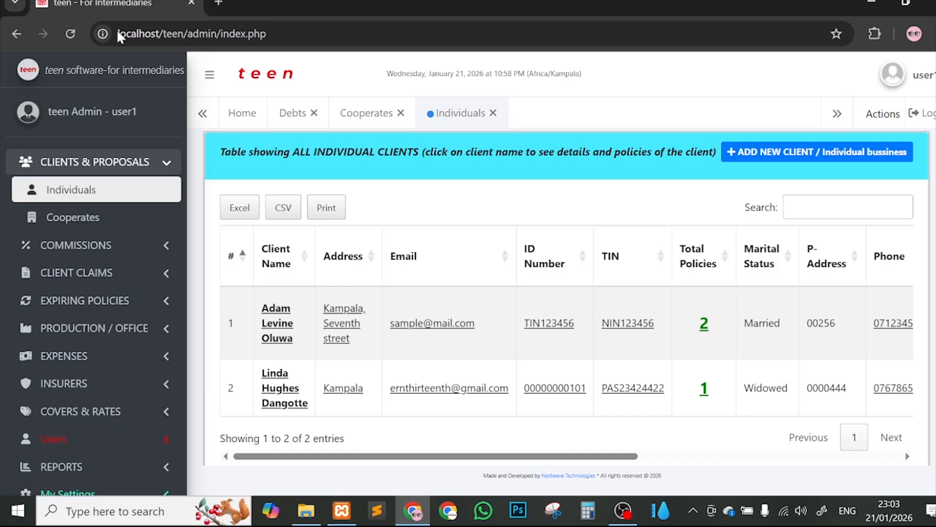
Step: Reload teen to its home dashboard and expand the PRODUCTION / OFFICE sidebar section
{"action": "left_click", "coordinate": [70, 34]}
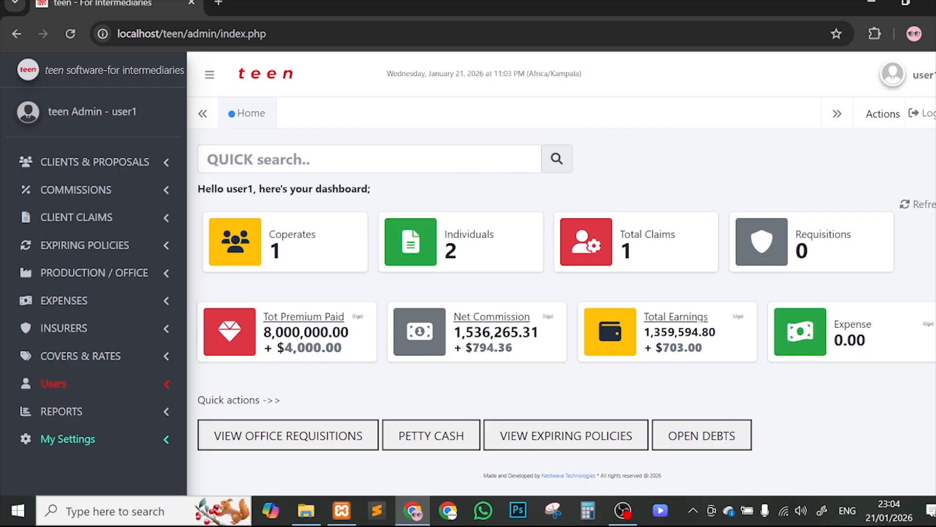
{"action": "left_click", "coordinate": [93, 273]}
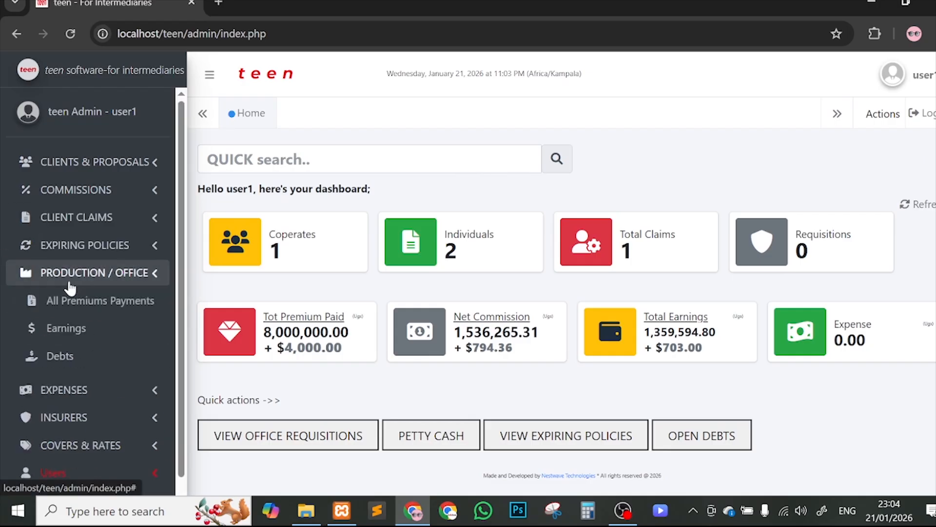
{"action": "scroll", "coordinate": [167, 337], "scroll_direction": "down", "scroll_amount": 2}
{"action": "scroll", "coordinate": [167, 340], "scroll_direction": "down", "scroll_amount": 1}
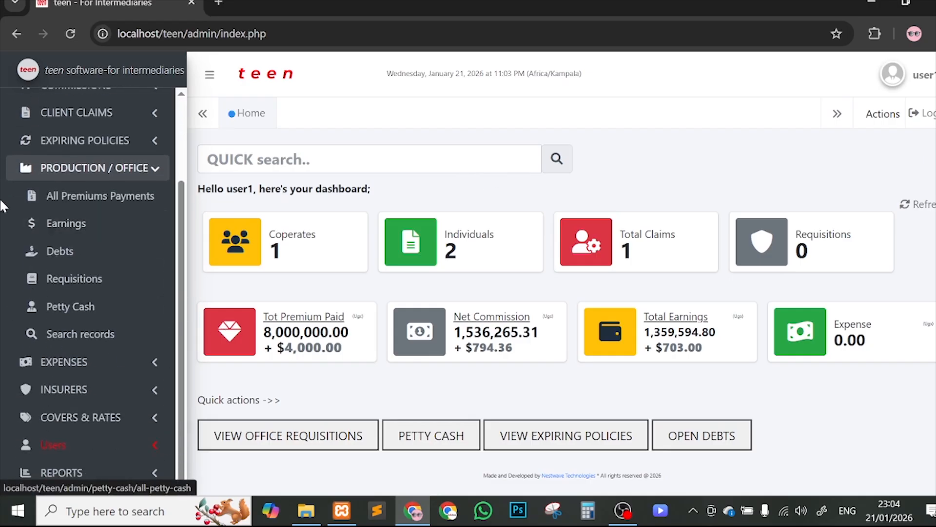
{"action": "left_click", "coordinate": [140, 250]}
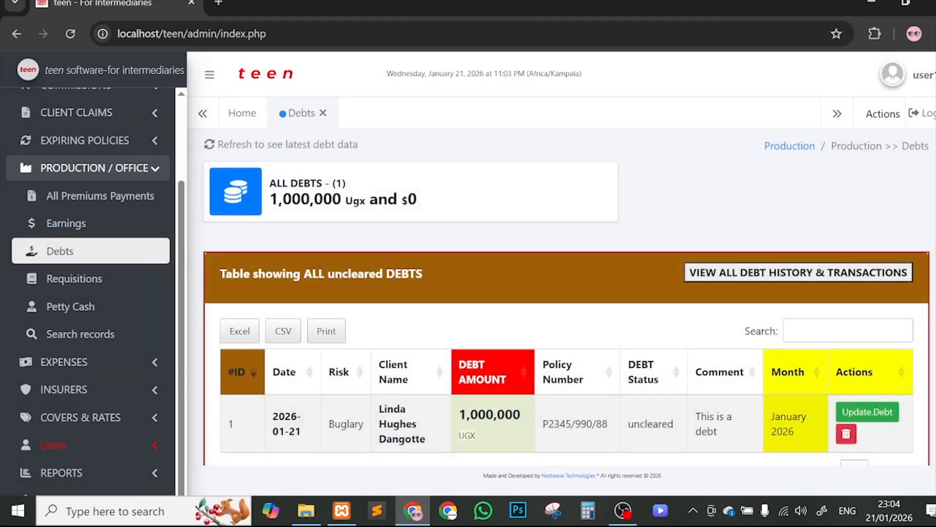
{"action": "left_click_drag", "start_coordinate": [270, 198], "coordinate": [352, 199]}
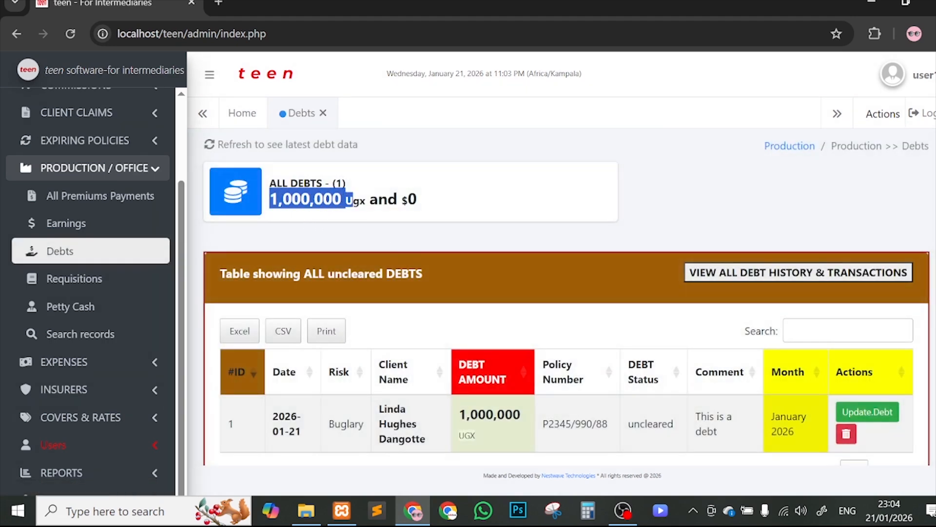
{"action": "scroll", "coordinate": [680, 233], "scroll_direction": "down", "scroll_amount": 1}
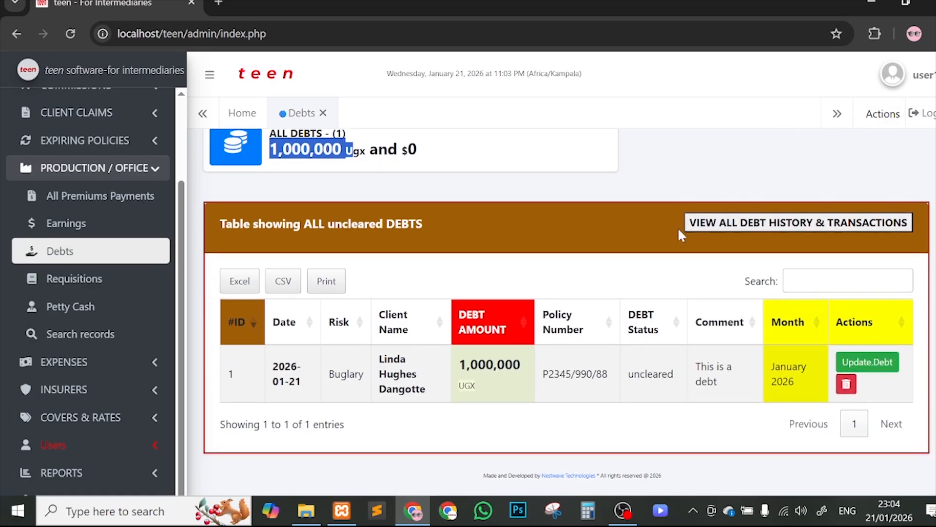
{"action": "left_click_drag", "start_coordinate": [380, 358], "coordinate": [513, 364]}
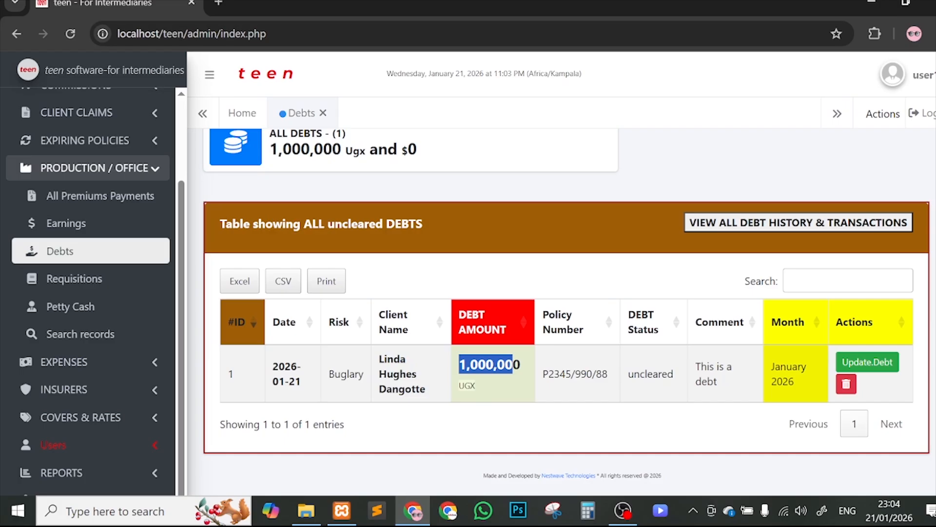
{"action": "left_click_drag", "start_coordinate": [634, 374], "coordinate": [662, 374]}
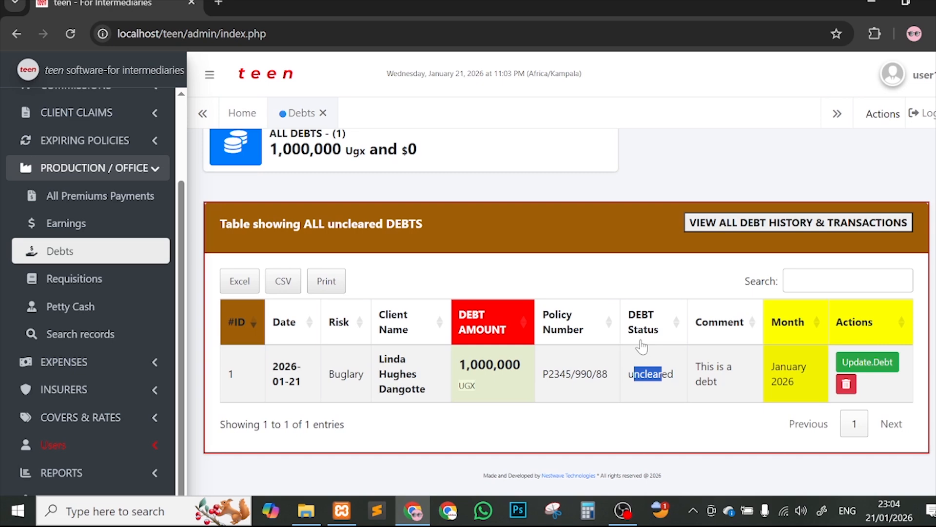
{"action": "left_click", "coordinate": [865, 361]}
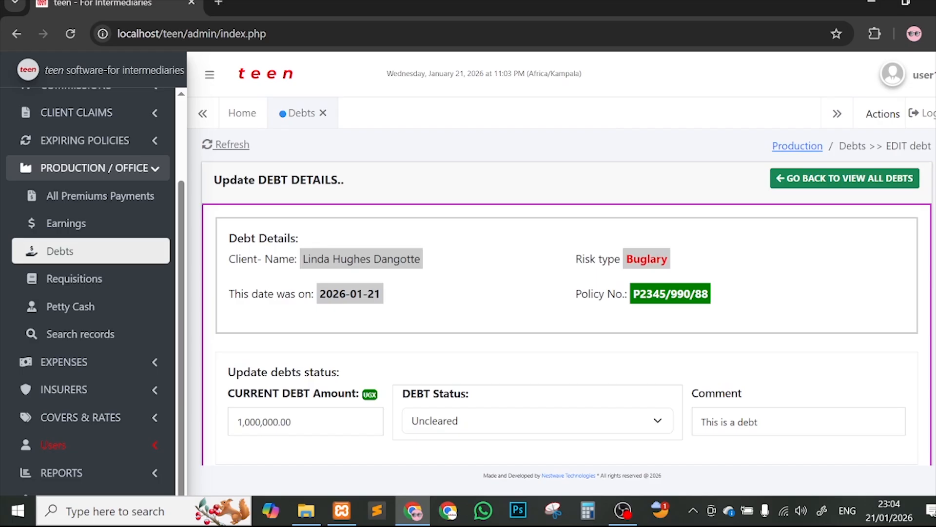
Step: Review the Buglary debt's details and set DEBT Status to 'Client is paying part of the debt'
{"action": "left_click_drag", "start_coordinate": [310, 259], "coordinate": [388, 259]}
{"action": "scroll", "coordinate": [533, 244], "scroll_direction": "down", "scroll_amount": 1}
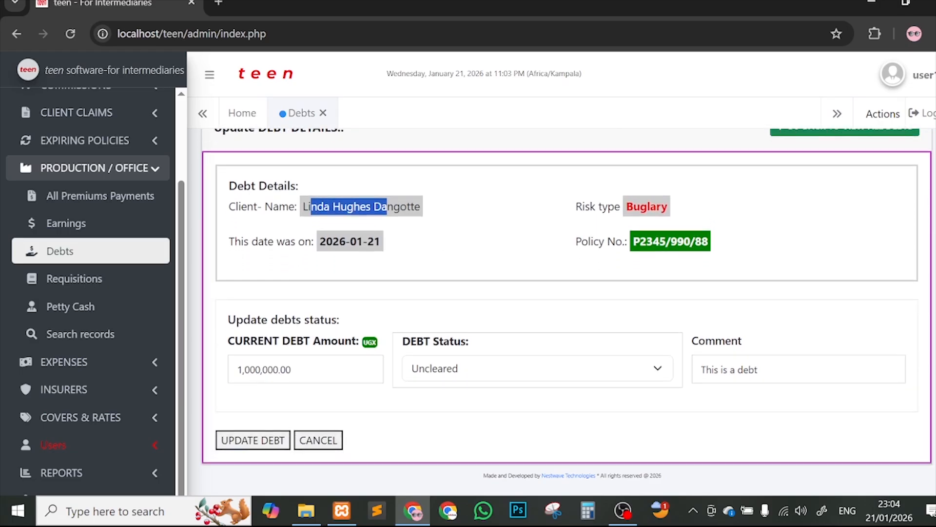
{"action": "left_click_drag", "start_coordinate": [333, 241], "coordinate": [403, 234]}
{"action": "left_click_drag", "start_coordinate": [626, 206], "coordinate": [691, 204]}
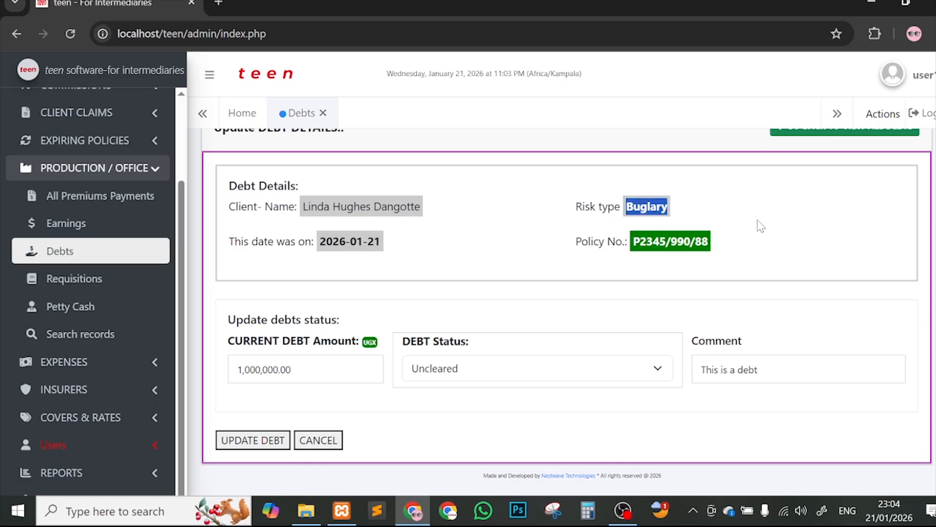
{"action": "scroll", "coordinate": [536, 283], "scroll_direction": "down", "scroll_amount": 1}
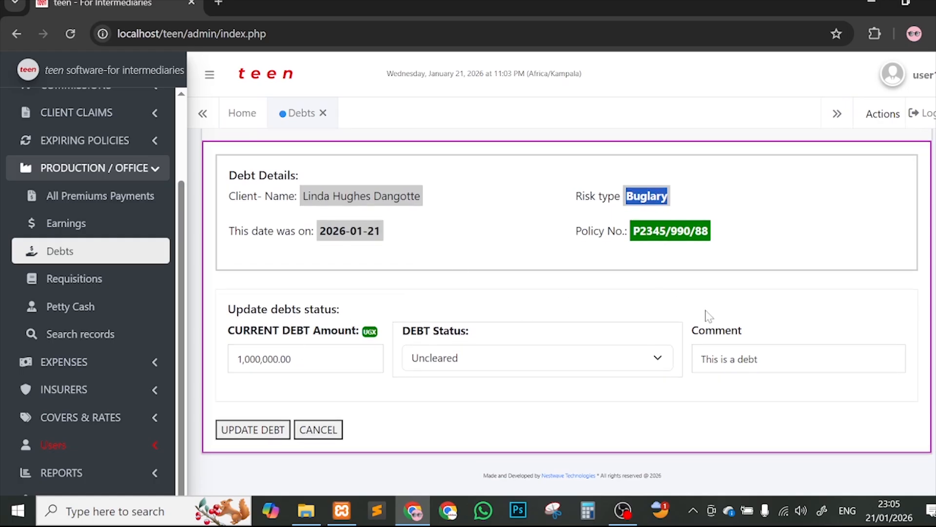
{"action": "left_click", "coordinate": [536, 361]}
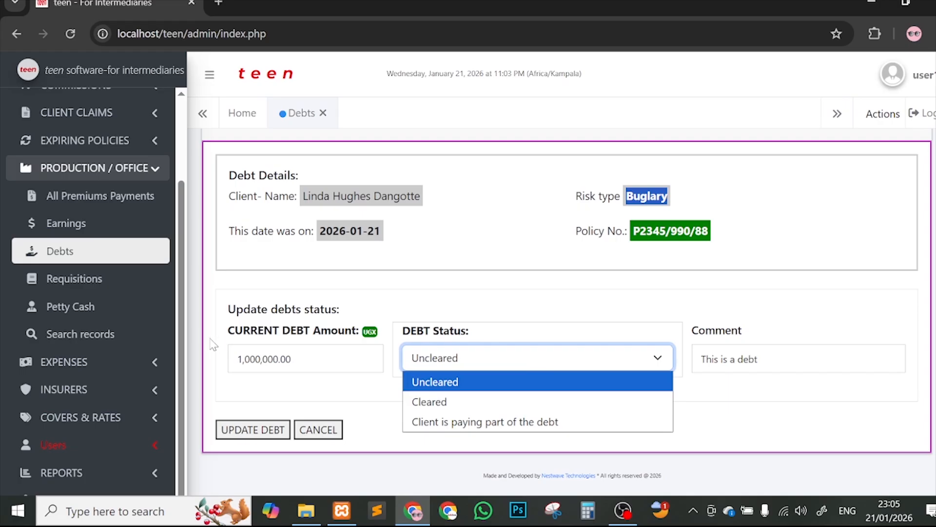
{"action": "left_click", "coordinate": [310, 359]}
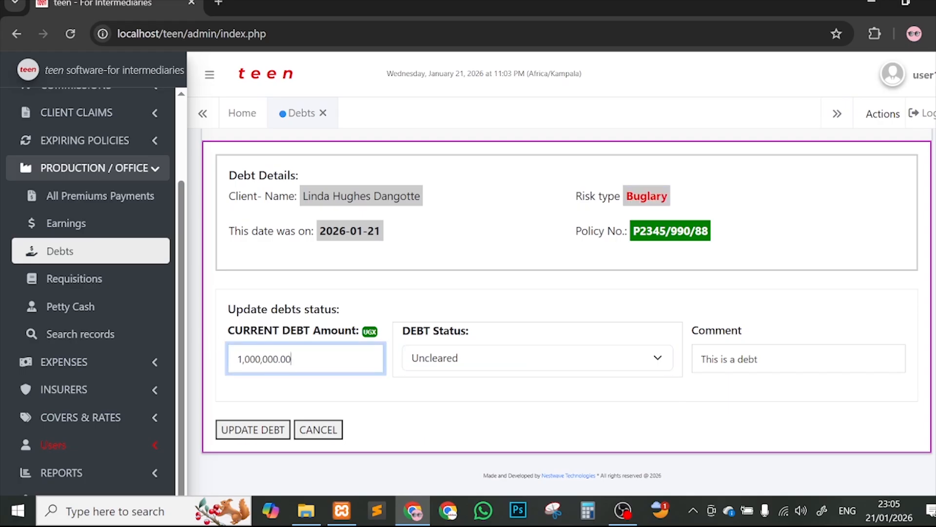
{"action": "left_click", "coordinate": [370, 333]}
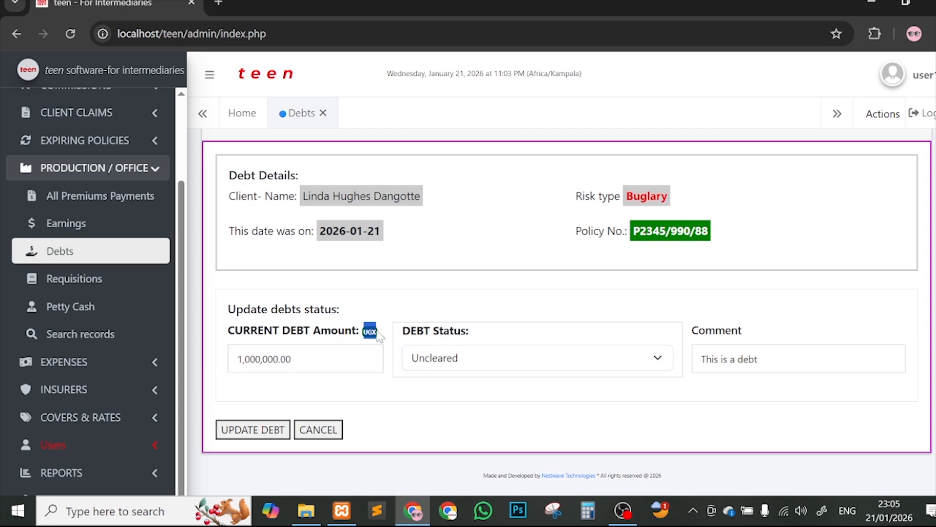
{"action": "left_click", "coordinate": [464, 362]}
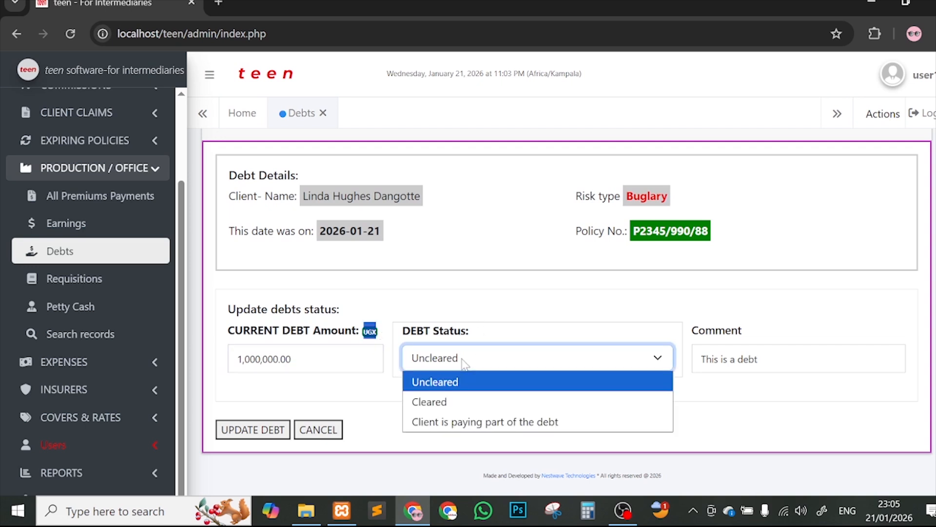
{"action": "left_click", "coordinate": [457, 422]}
Step: Enter 600,000 as the Amount Paid, leaving a 400,000.00 remaining balance
{"action": "scroll", "coordinate": [551, 381], "scroll_direction": "down", "scroll_amount": 2}
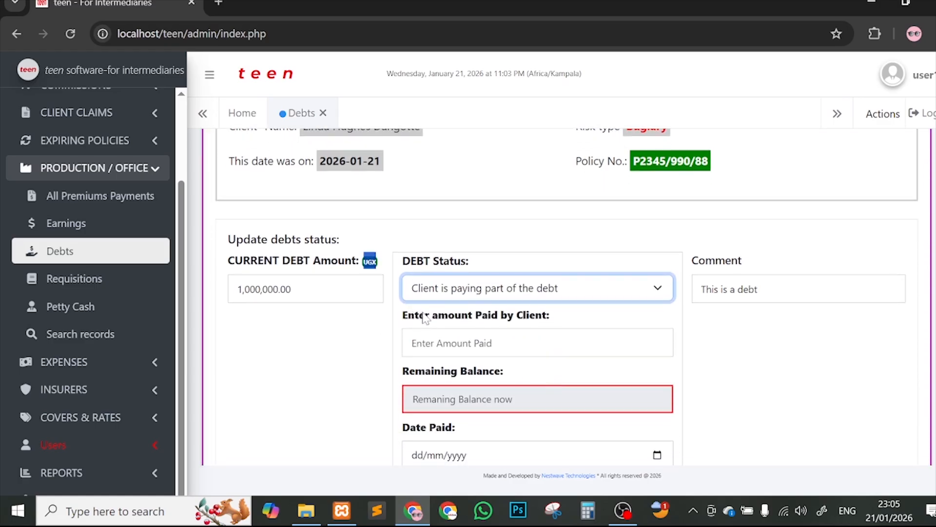
{"action": "left_click", "coordinate": [542, 343]}
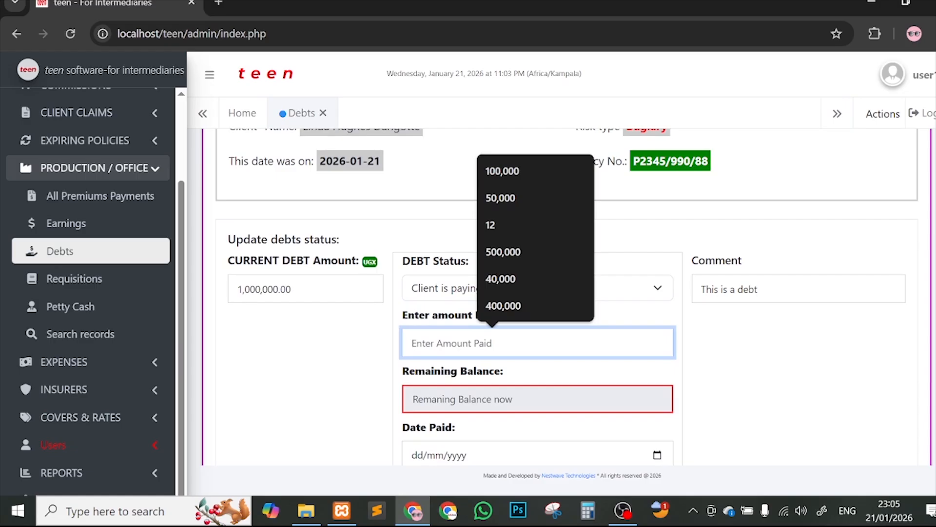
{"action": "type", "text": "5000000"}
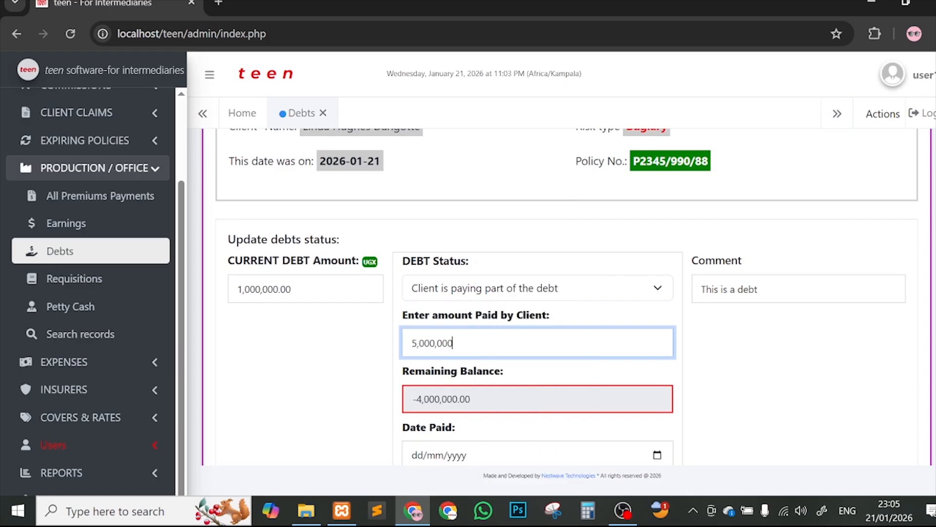
{"action": "key", "text": "BackSpace"}
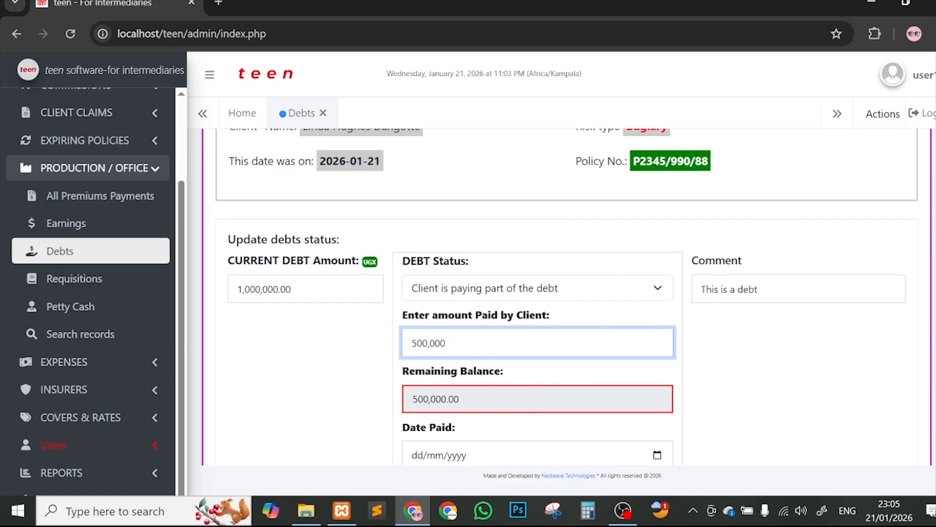
{"action": "scroll", "coordinate": [566, 296], "scroll_direction": "down", "scroll_amount": 2}
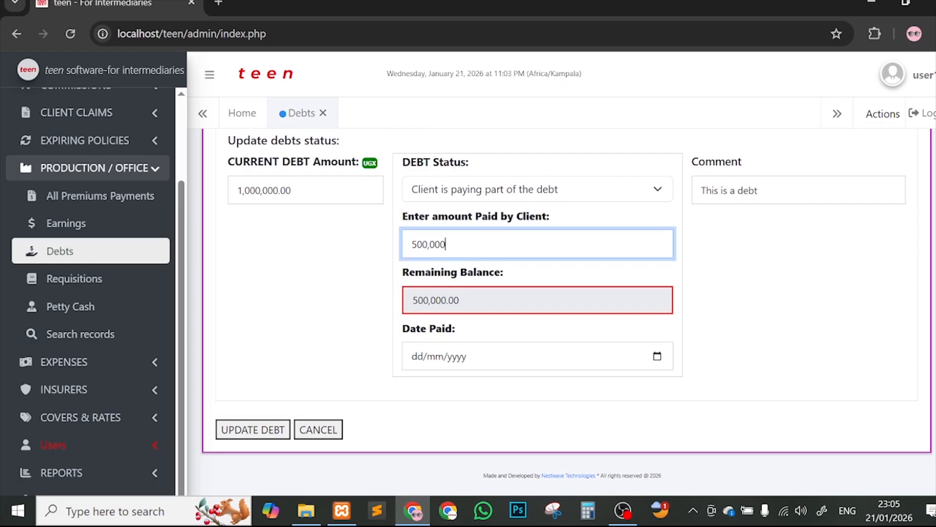
{"action": "left_click_drag", "start_coordinate": [453, 246], "coordinate": [284, 251]}
{"action": "type", "text": "600000"}
{"action": "key", "text": "Tab"}
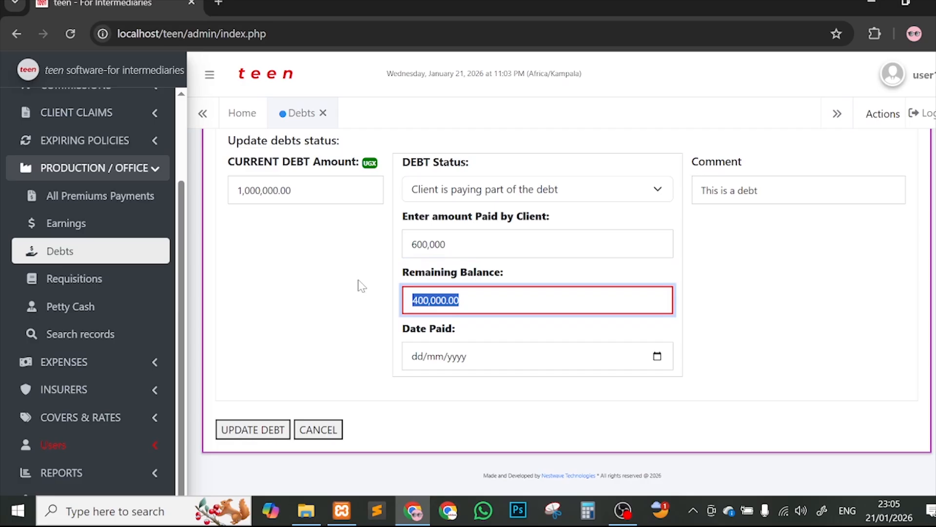
Step: Set Date Paid to 21/01/2026 and write the comment 'client paid half of old date , bff()400,000'
{"action": "left_click", "coordinate": [658, 356]}
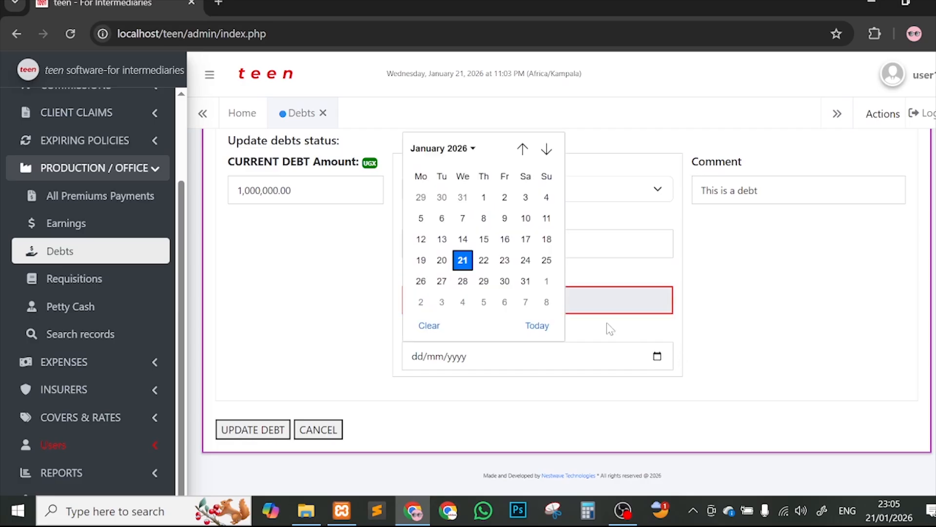
{"action": "left_click", "coordinate": [463, 260]}
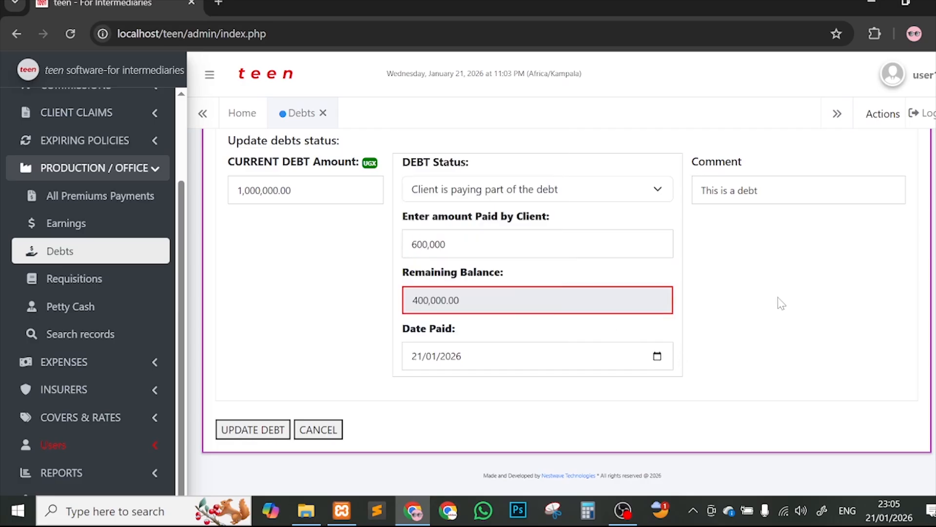
{"action": "key", "text": "Tab"}
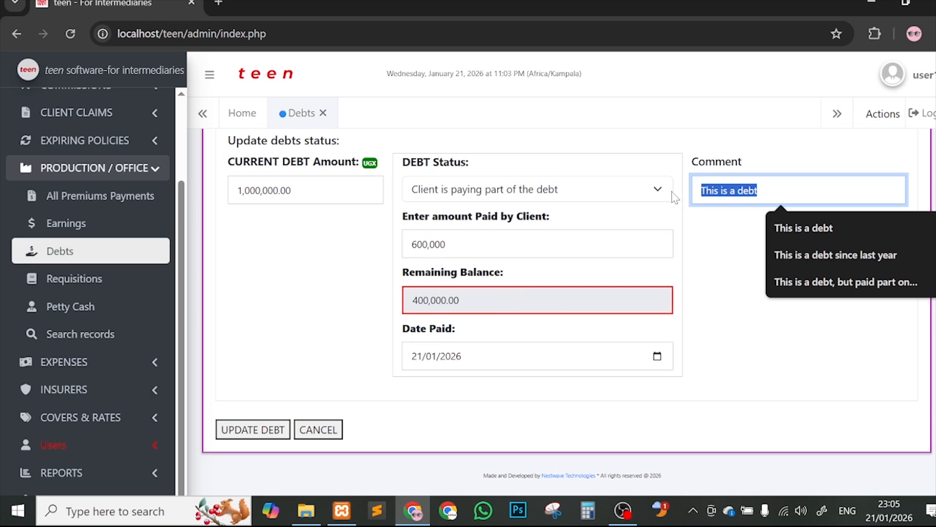
{"action": "type", "text": "client pa"}
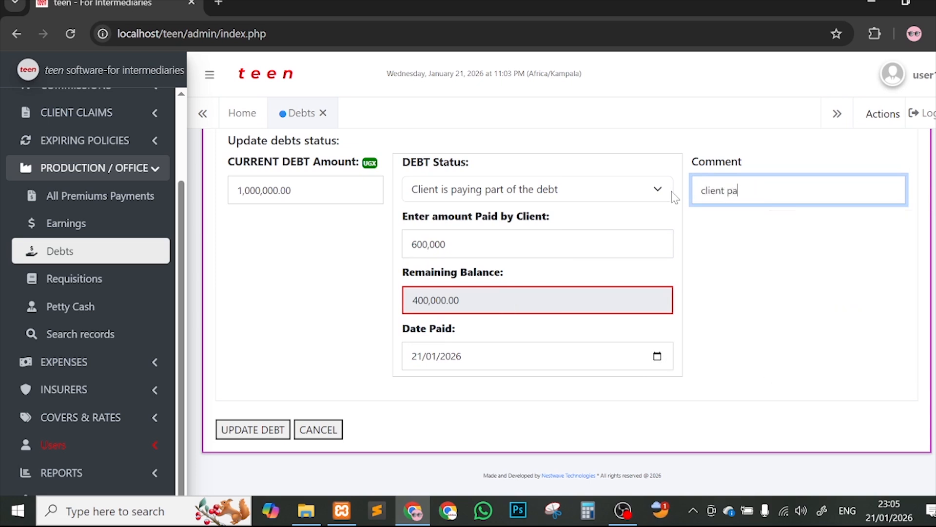
{"action": "type", "text": "id half of old date , bff"}
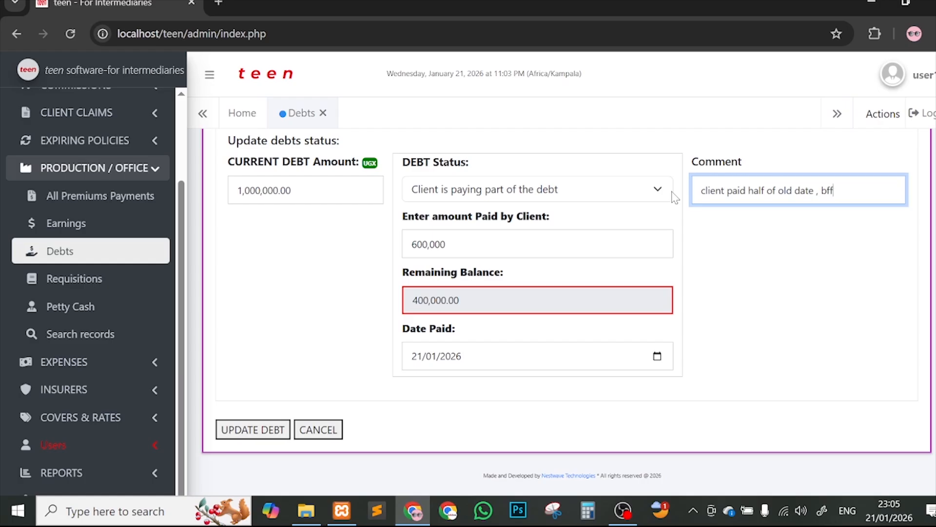
{"action": "type", "text": "()"}
{"action": "type", "text": "400"}
{"action": "type", "text": ",000"}
Step: Save the partial payment with UPDATE DEBT and dismiss the success alert
{"action": "left_click", "coordinate": [259, 434]}
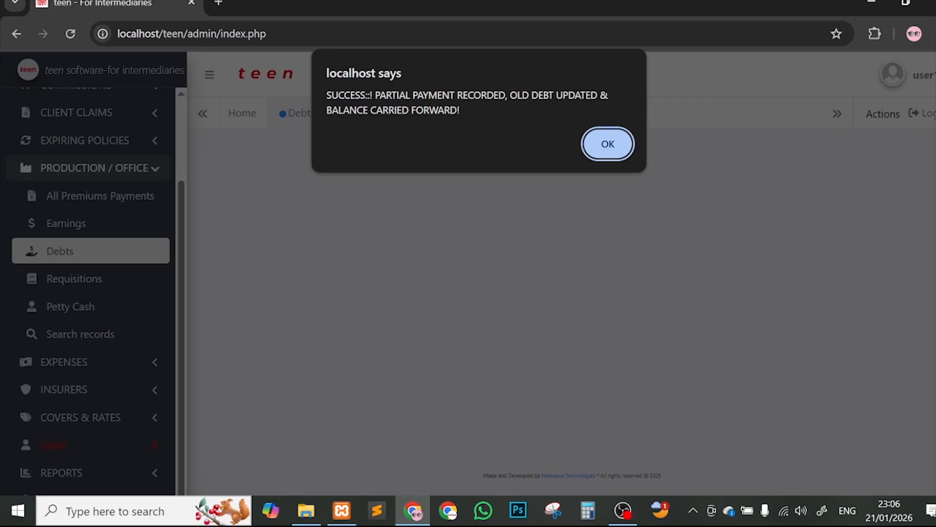
{"action": "left_click_drag", "start_coordinate": [347, 110], "coordinate": [458, 110]}
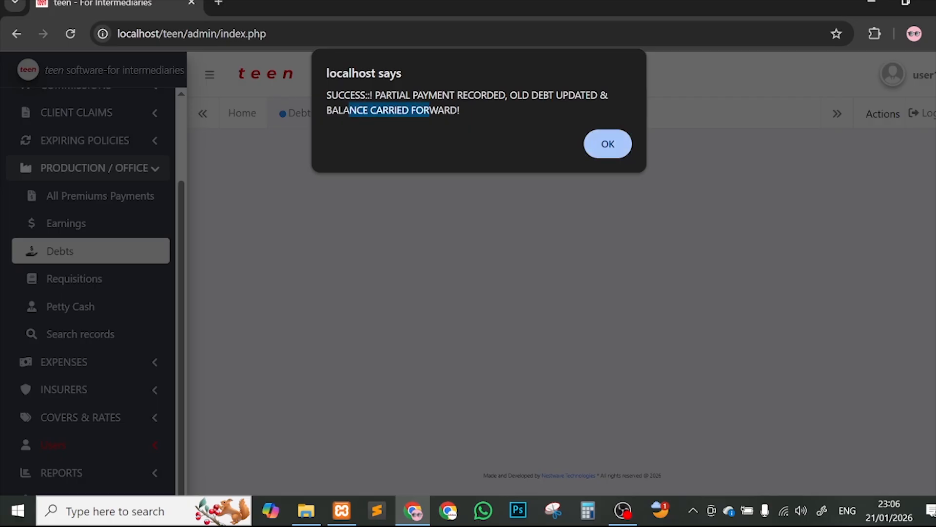
{"action": "left_click", "coordinate": [614, 144]}
Step: Check the Debts list now shows 400,000 UGX uncleared with the bff(400,000) comment
{"action": "scroll", "coordinate": [645, 260], "scroll_direction": "down", "scroll_amount": 2}
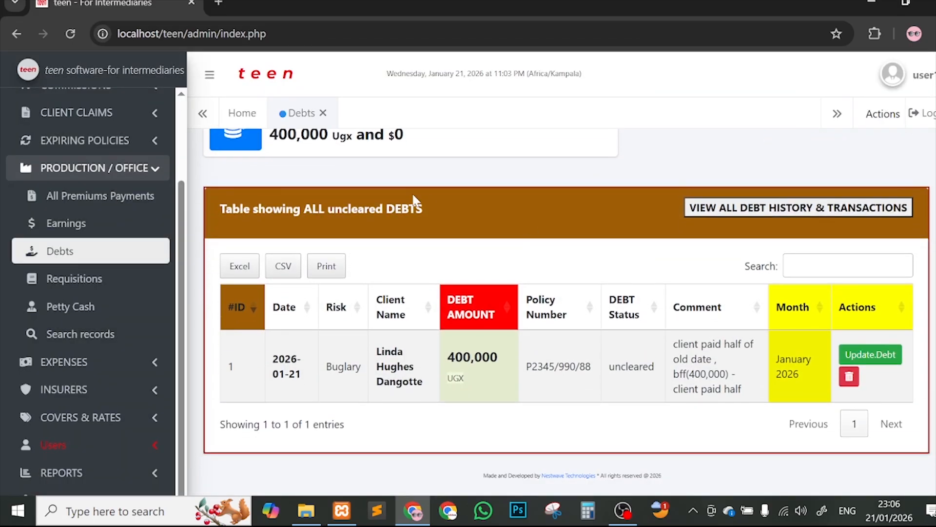
{"action": "scroll", "coordinate": [414, 201], "scroll_direction": "up", "scroll_amount": 2}
{"action": "left_click_drag", "start_coordinate": [270, 199], "coordinate": [341, 199]}
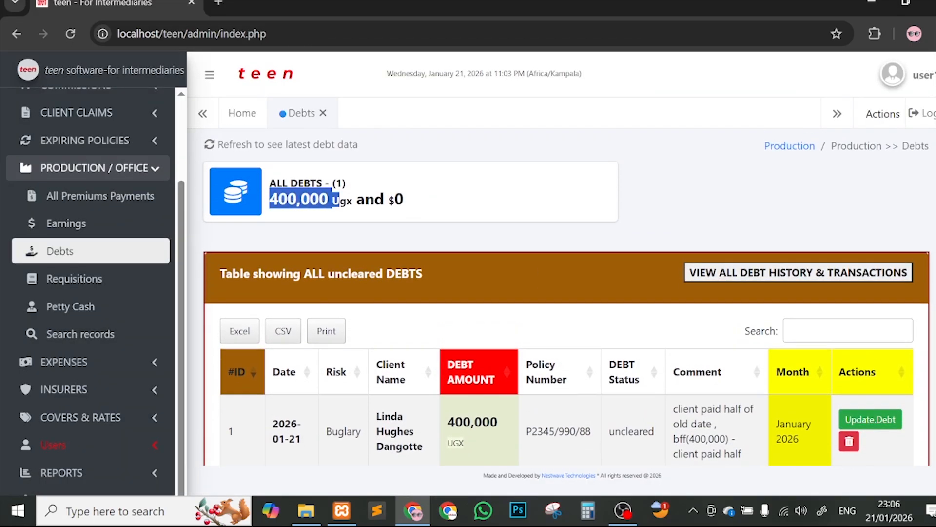
{"action": "left_click", "coordinate": [659, 218]}
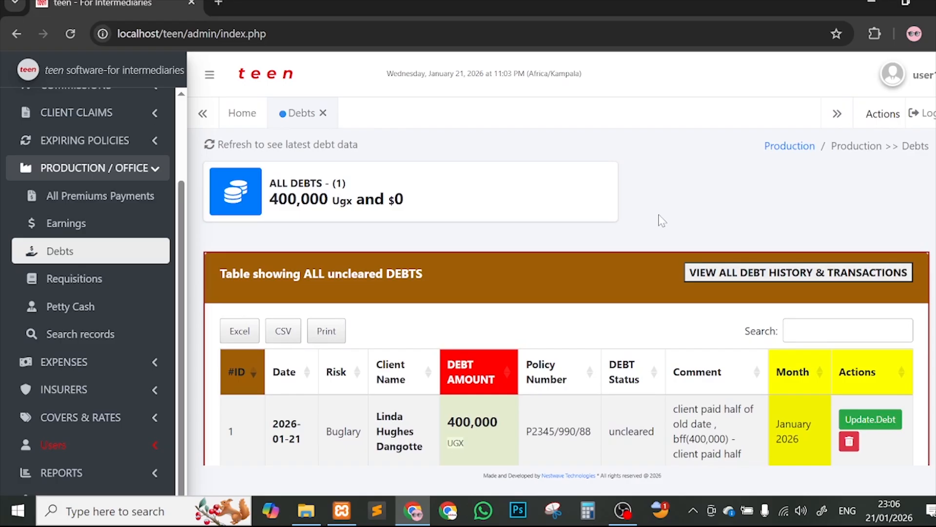
{"action": "scroll", "coordinate": [804, 268], "scroll_direction": "down", "scroll_amount": 1}
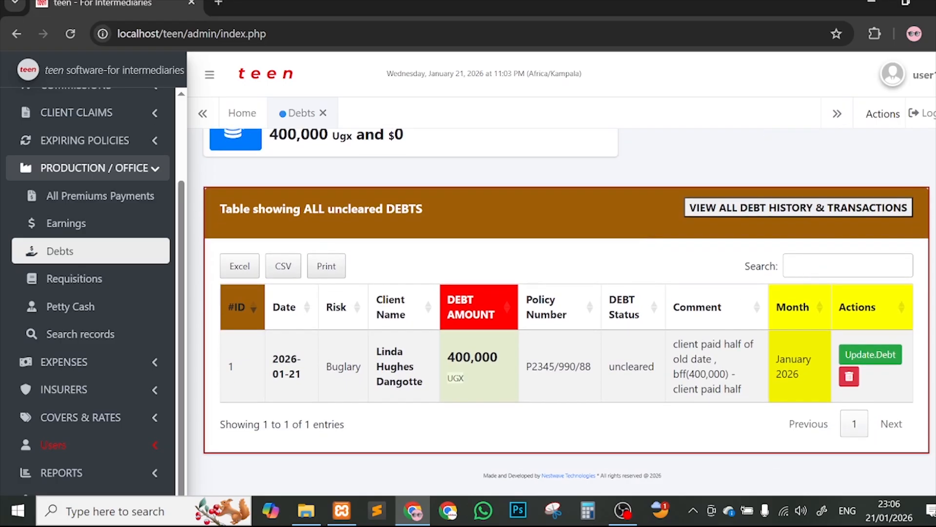
{"action": "left_click_drag", "start_coordinate": [674, 344], "coordinate": [760, 384]}
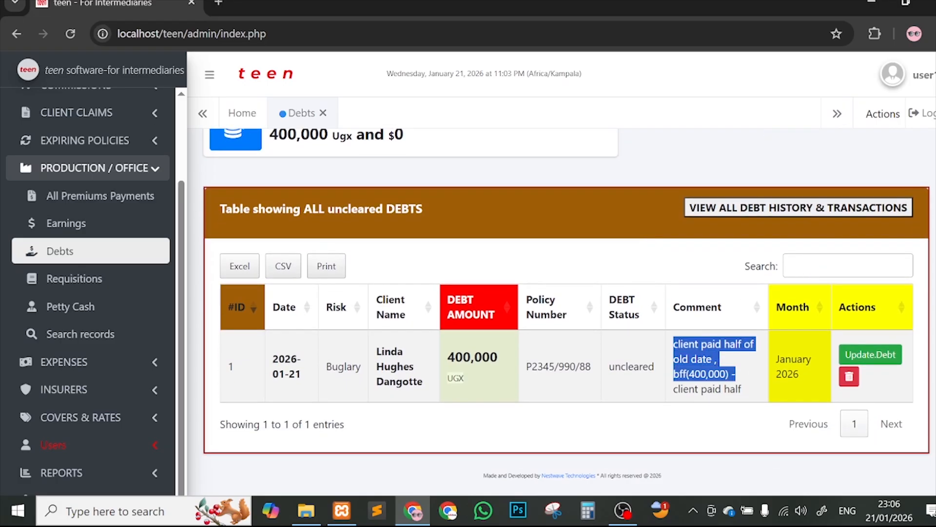
Step: Open the remaining 400,000 UGX debt and set its DEBT Status to Cleared
{"action": "left_click", "coordinate": [869, 354]}
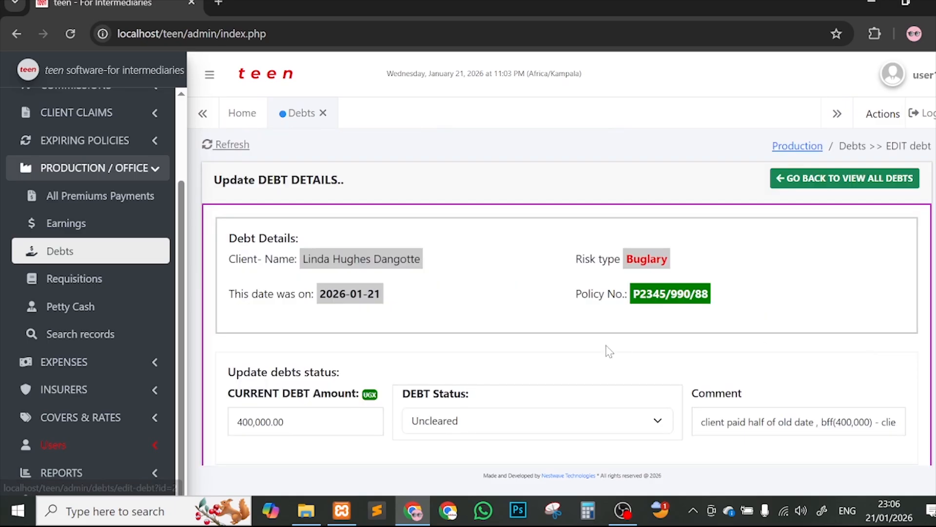
{"action": "scroll", "coordinate": [552, 350], "scroll_direction": "down", "scroll_amount": 1}
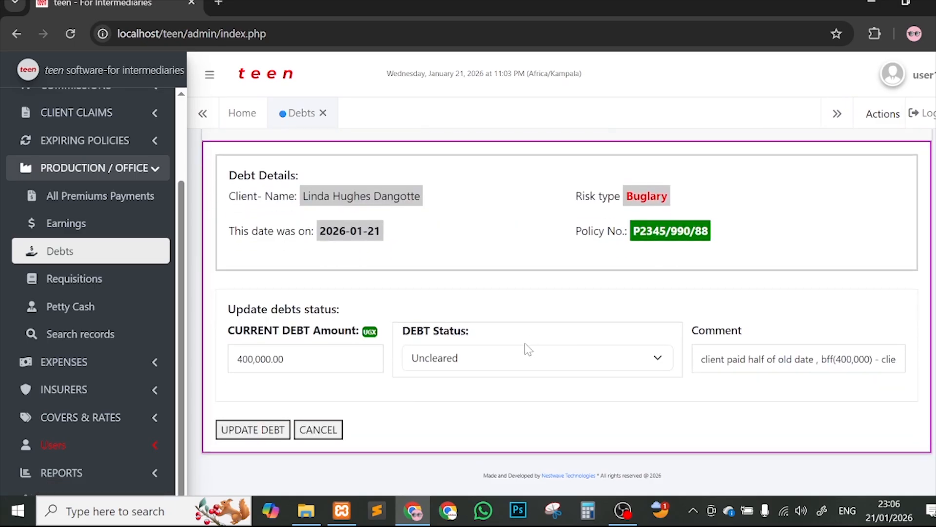
{"action": "left_click", "coordinate": [464, 367]}
{"action": "left_click", "coordinate": [488, 353]}
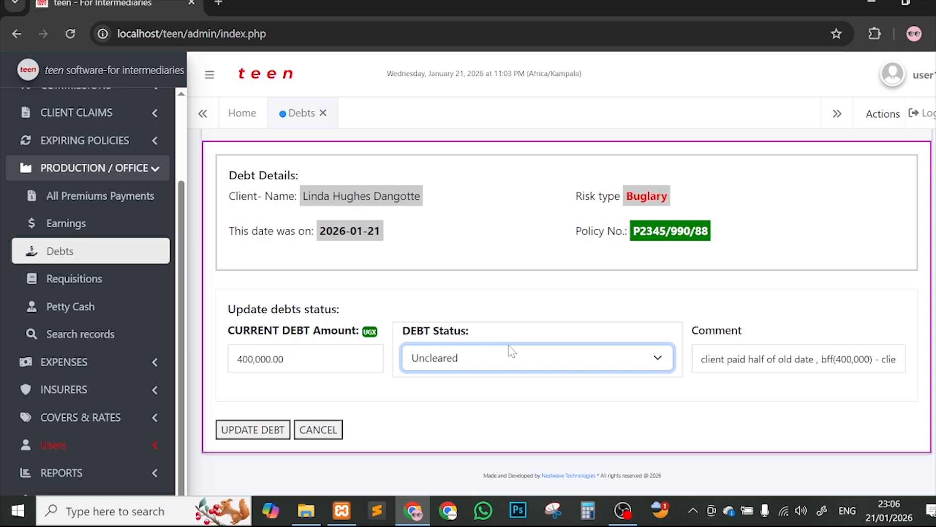
{"action": "left_click", "coordinate": [472, 356]}
{"action": "left_click", "coordinate": [445, 393]}
{"action": "scroll", "coordinate": [541, 349], "scroll_direction": "down", "scroll_amount": 2}
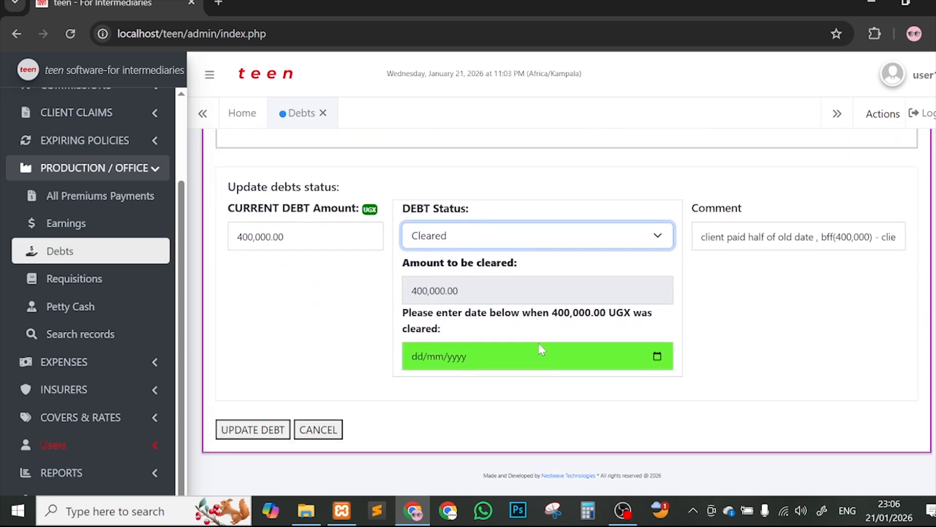
{"action": "key", "text": "Tab"}
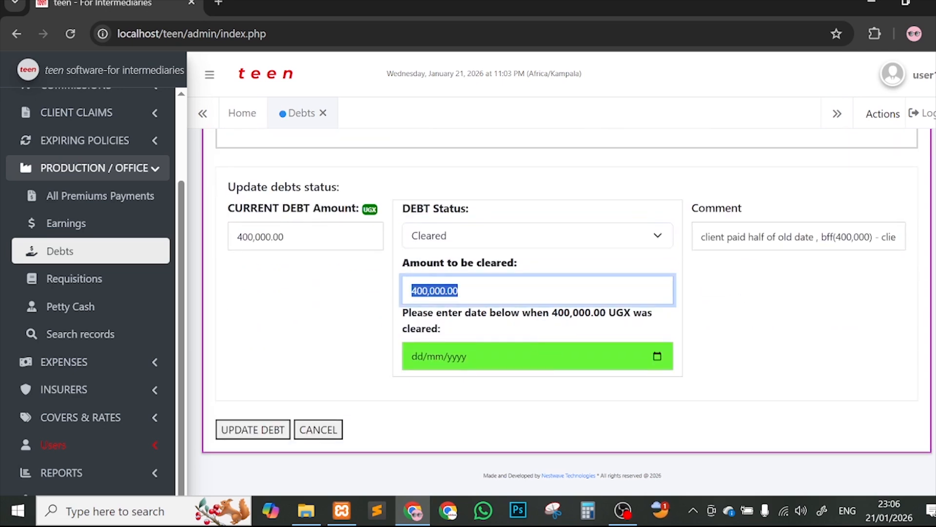
{"action": "left_click_drag", "start_coordinate": [293, 237], "coordinate": [235, 237]}
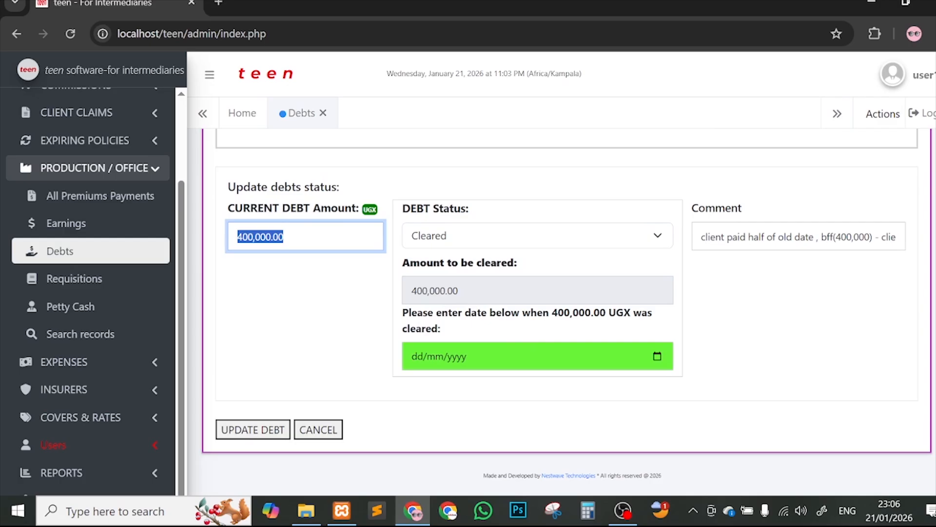
{"action": "left_click", "coordinate": [456, 238]}
{"action": "left_click", "coordinate": [473, 299]}
{"action": "left_click", "coordinate": [453, 292]}
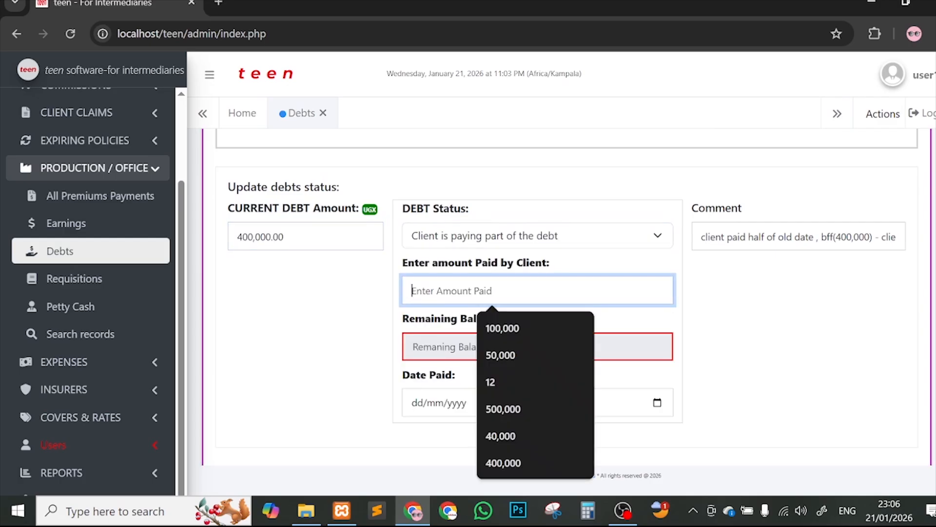
{"action": "left_click", "coordinate": [458, 236]}
{"action": "left_click", "coordinate": [475, 279]}
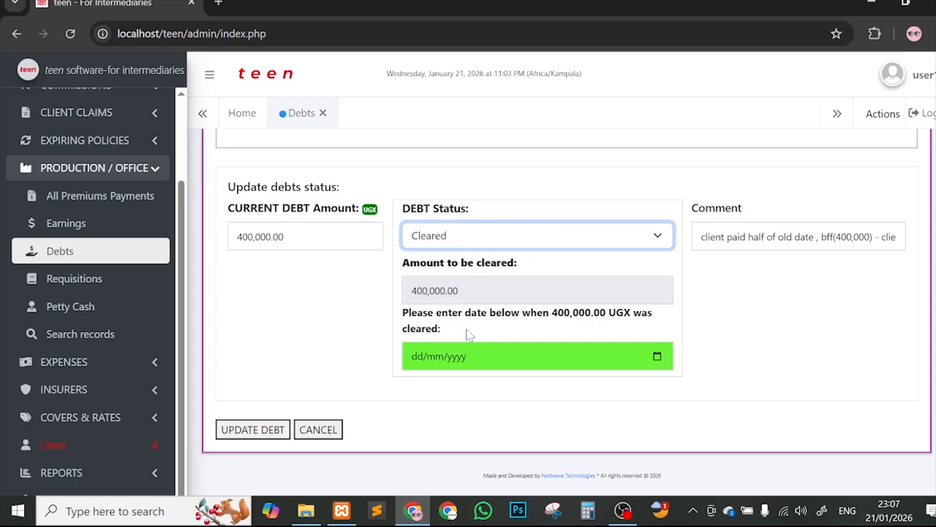
Step: Set the cleared date to 21/01/2026 and save the debt with UPDATE DEBT
{"action": "left_click_drag", "start_coordinate": [467, 328], "coordinate": [388, 324]}
{"action": "left_click", "coordinate": [440, 329]}
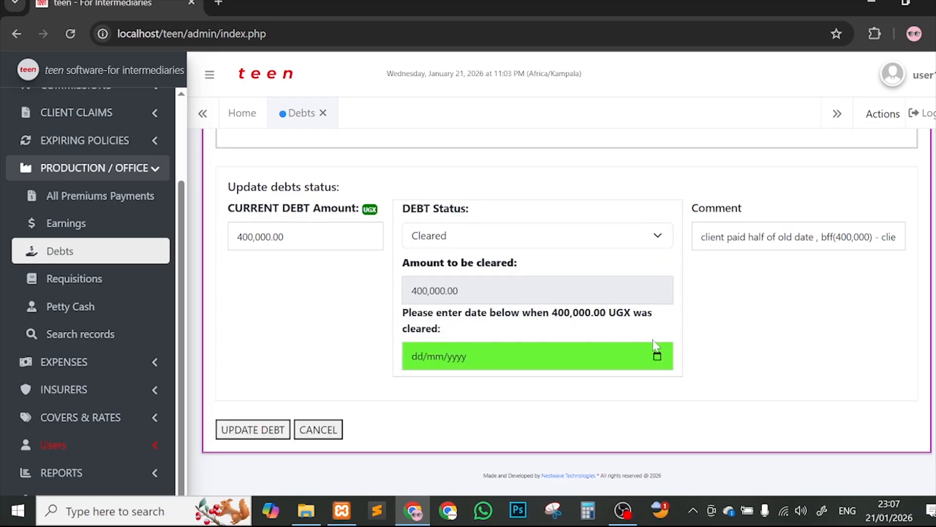
{"action": "left_click", "coordinate": [657, 356]}
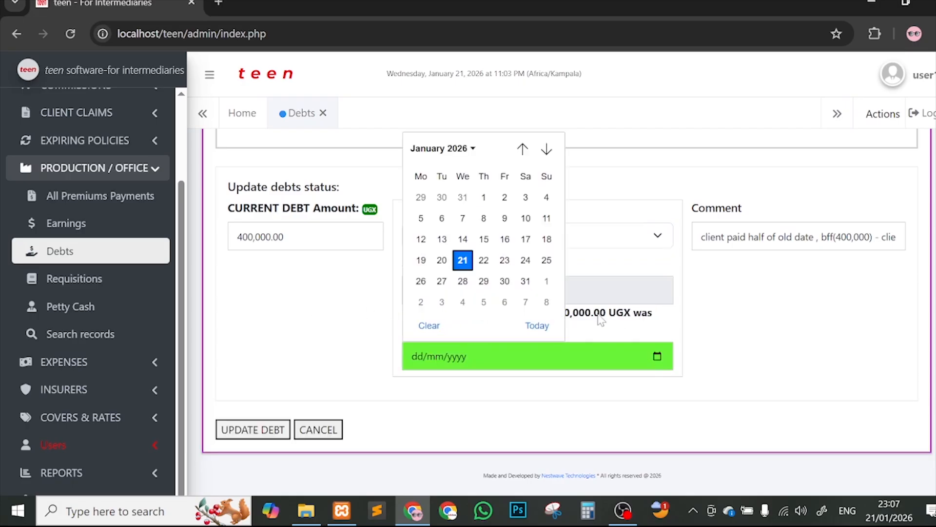
{"action": "left_click", "coordinate": [463, 260]}
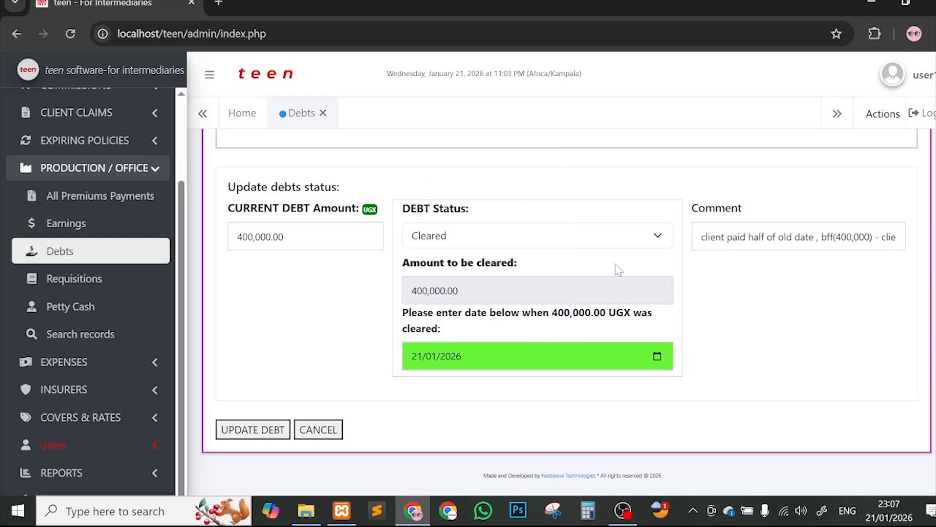
{"action": "left_click", "coordinate": [264, 431]}
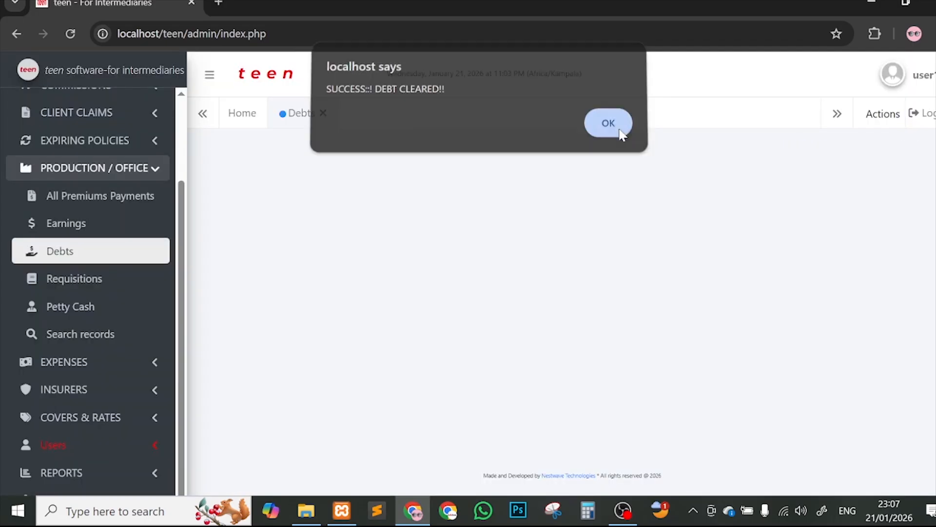
Step: Dismiss the success alert and view the empty Debts list totalling 0 Ugx and $0
{"action": "left_click", "coordinate": [620, 131]}
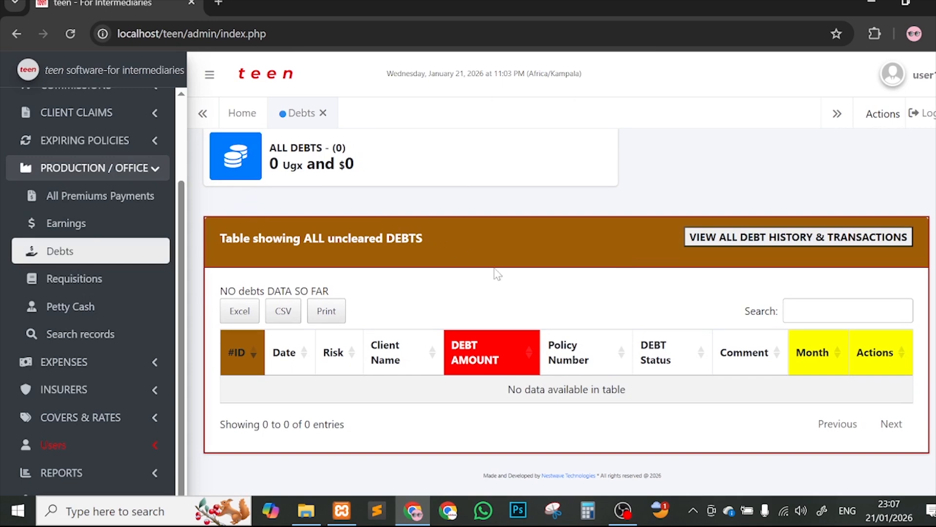
{"action": "scroll", "coordinate": [641, 242], "scroll_direction": "up", "scroll_amount": 1}
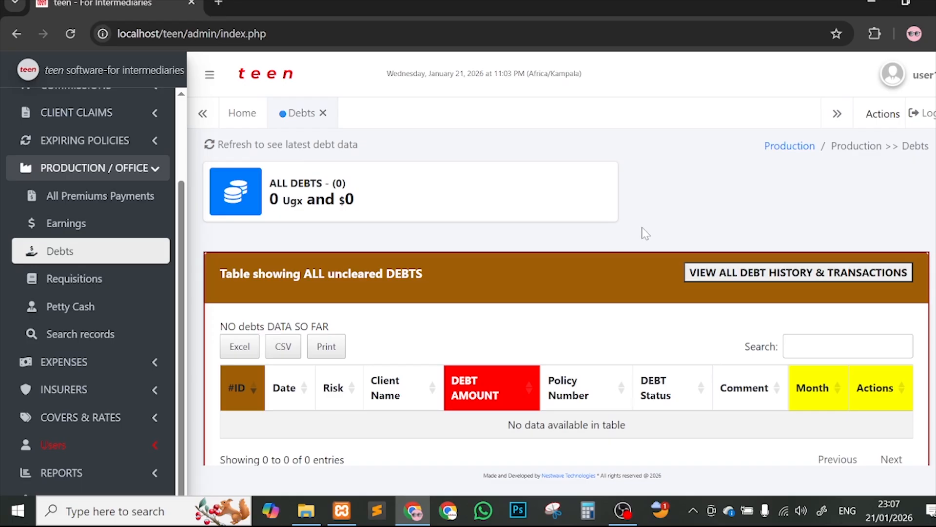
Step: Review the debt history's 600000 and 400000 UGX entries, then return to the uncleared debts list
{"action": "left_click", "coordinate": [760, 276]}
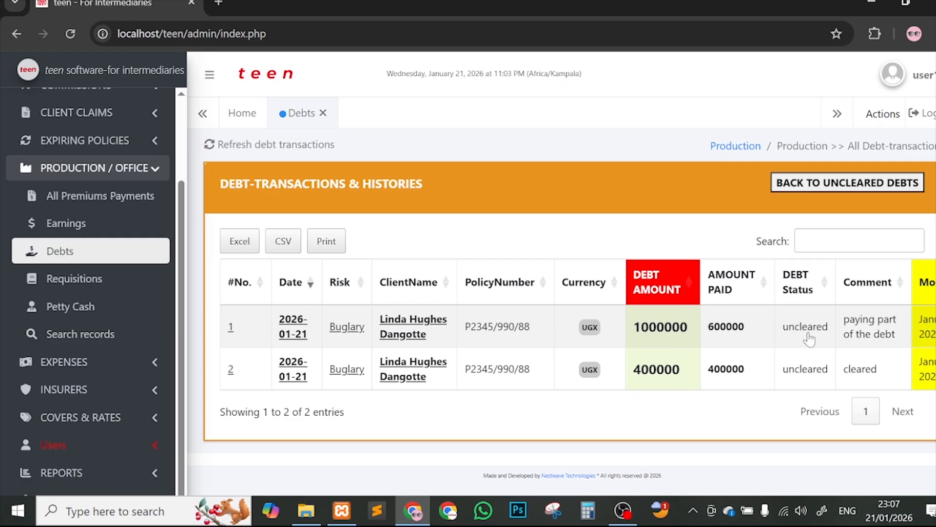
{"action": "scroll", "coordinate": [746, 328], "scroll_direction": "right", "scroll_amount": 1}
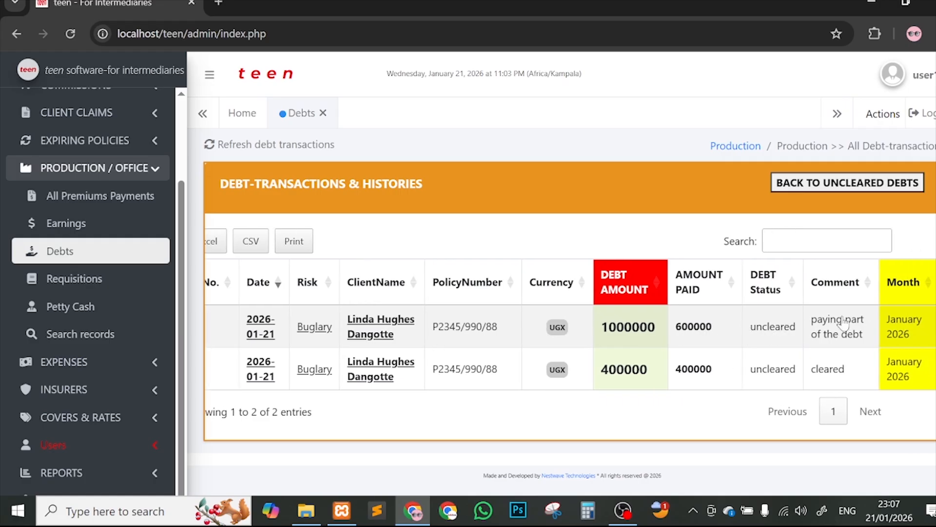
{"action": "scroll", "coordinate": [410, 379], "scroll_direction": "left", "scroll_amount": 1}
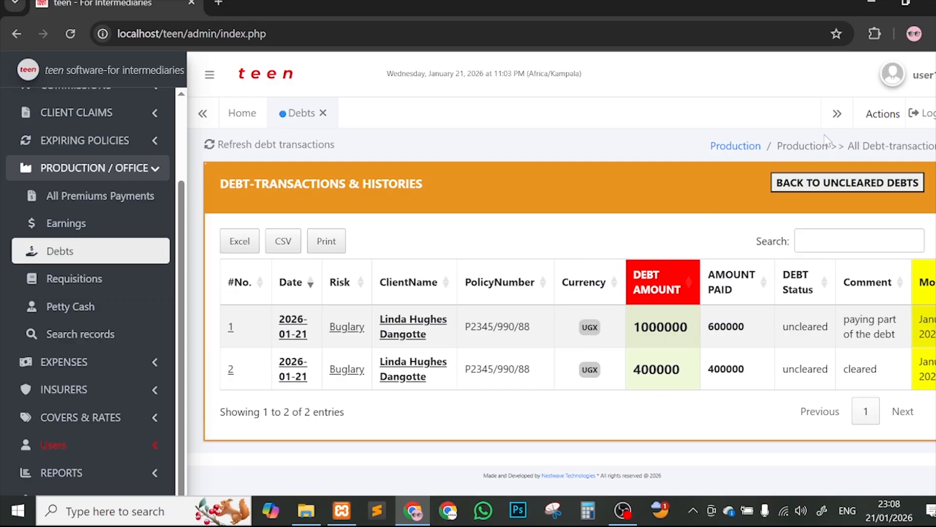
{"action": "left_click", "coordinate": [808, 187]}
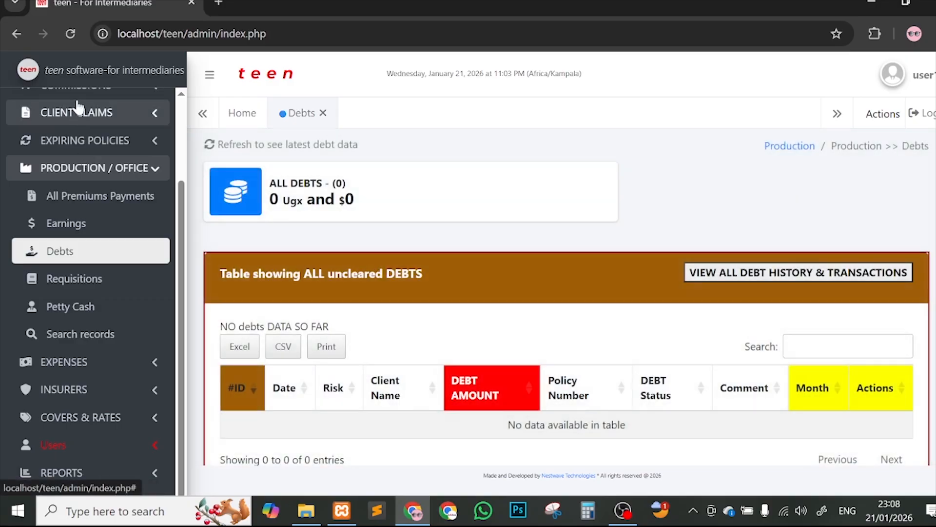
{"action": "scroll", "coordinate": [105, 147], "scroll_direction": "up", "scroll_amount": 3}
Step: View All Commissions Calculations, then close it and the Debts tab, leaving only Home open
{"action": "left_click", "coordinate": [105, 189]}
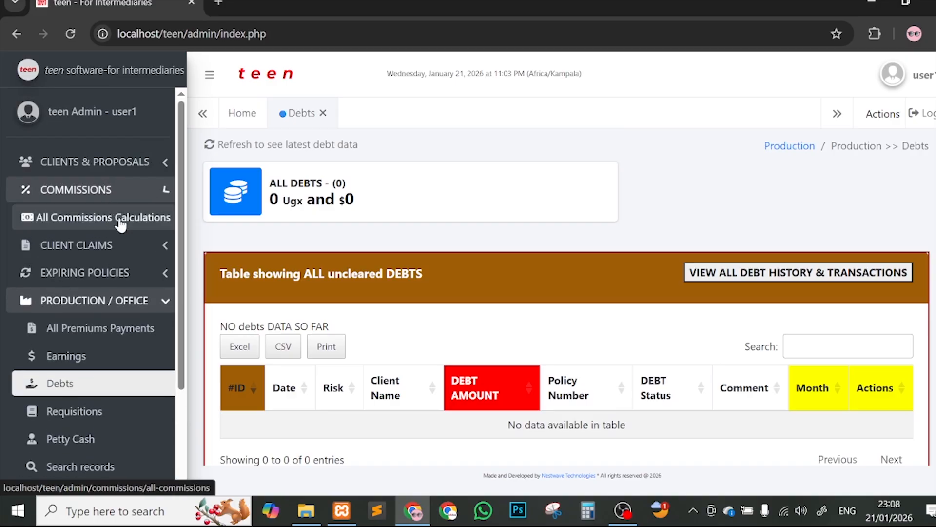
{"action": "left_click", "coordinate": [122, 217]}
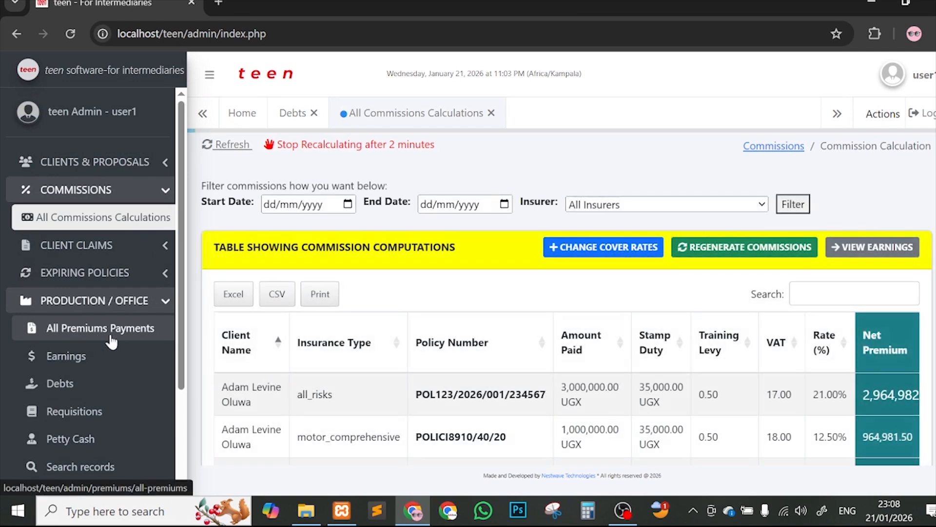
{"action": "scroll", "coordinate": [111, 342], "scroll_direction": "down", "scroll_amount": 3}
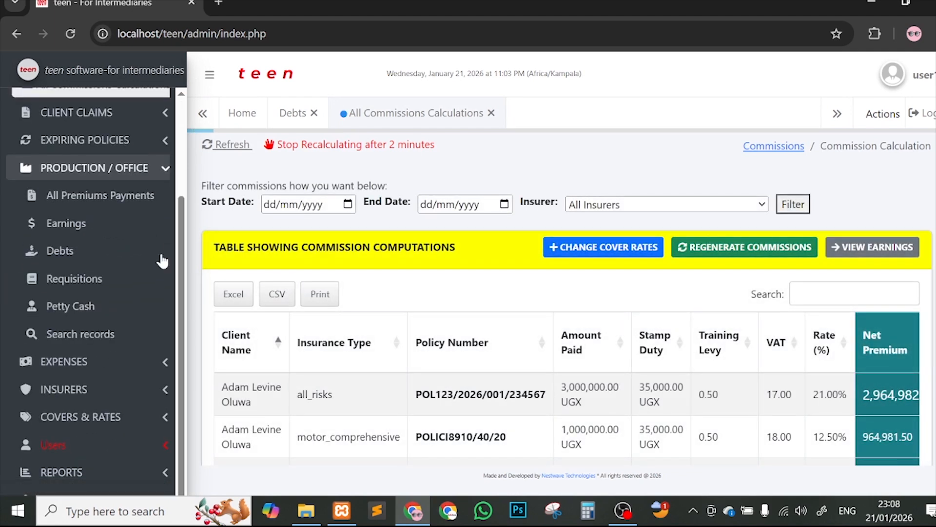
{"action": "left_click", "coordinate": [121, 253]}
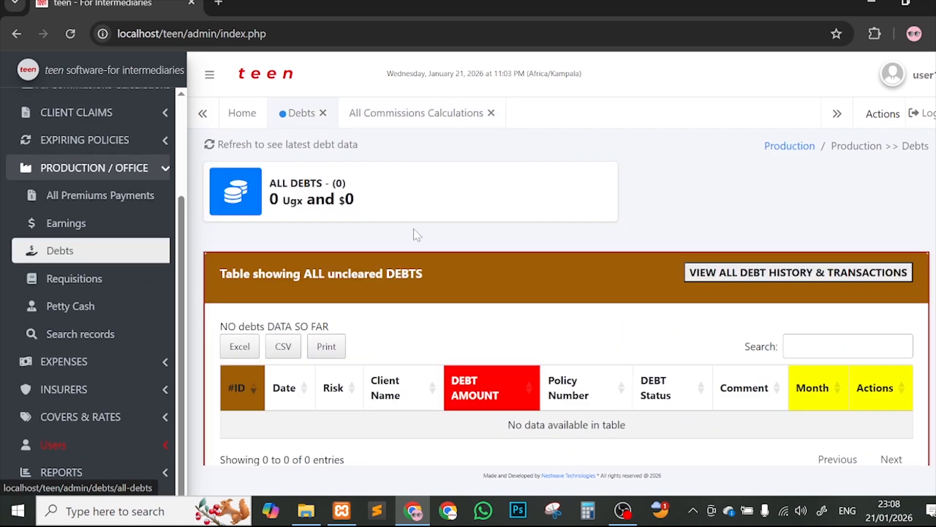
{"action": "left_click", "coordinate": [323, 114]}
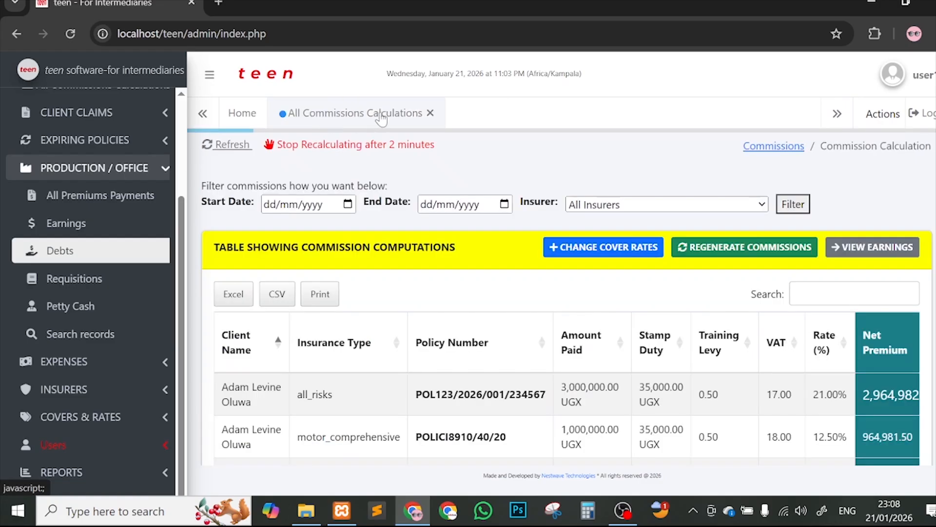
{"action": "left_click", "coordinate": [430, 113]}
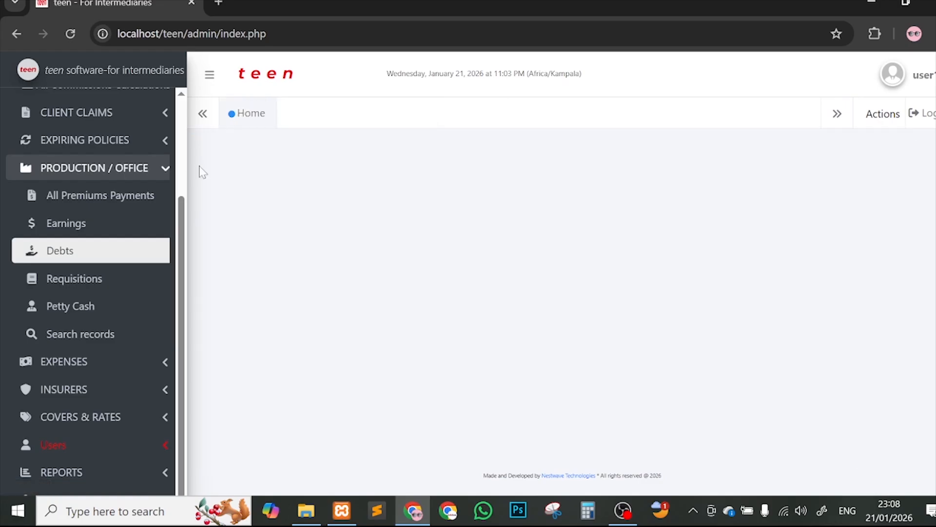
{"action": "scroll", "coordinate": [131, 207], "scroll_direction": "up", "scroll_amount": 3}
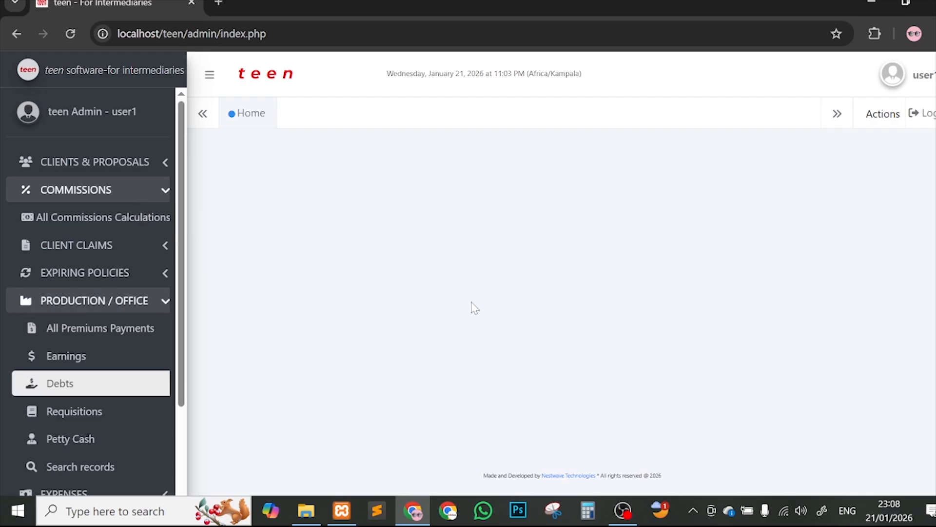
Step: Glance at the user account panel, then reload with F5 to show 9,000,000.00 premium paid
{"action": "left_click", "coordinate": [900, 74]}
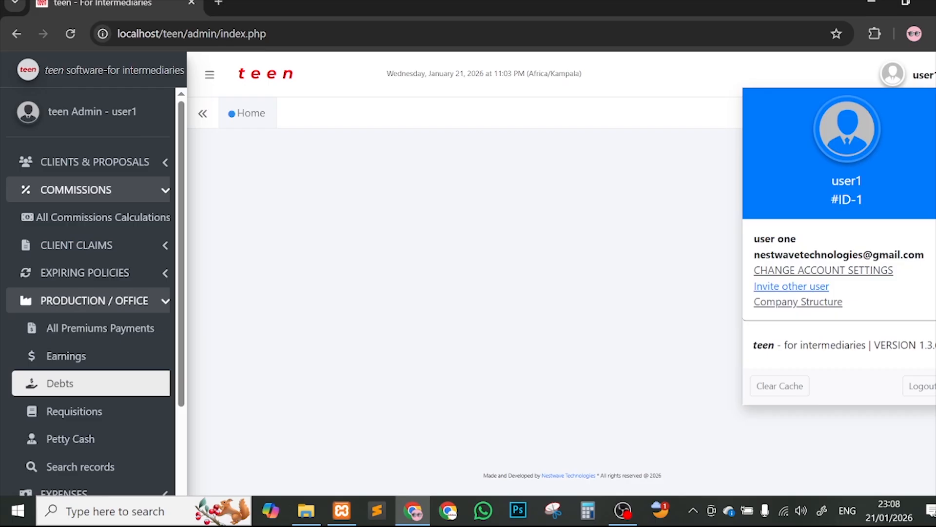
{"action": "left_click_drag", "start_coordinate": [935, 346], "coordinate": [918, 345]}
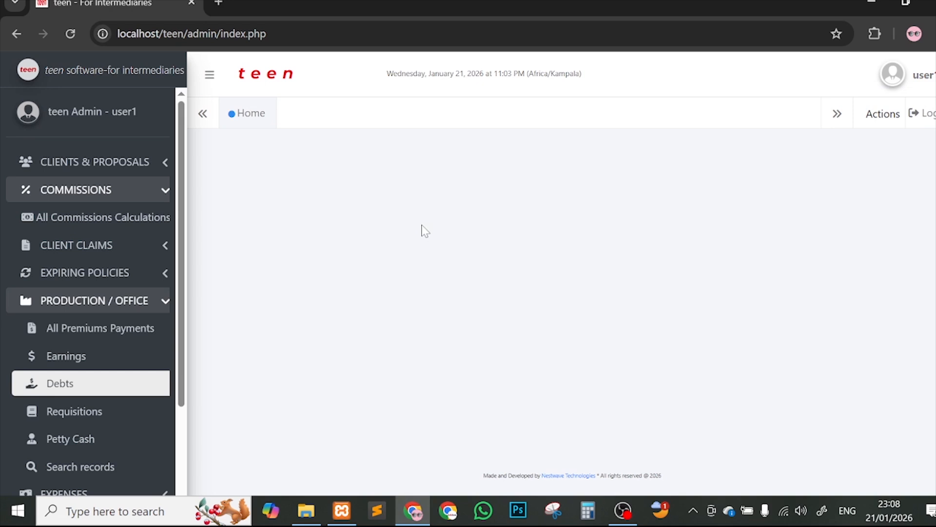
{"action": "scroll", "coordinate": [185, 273], "scroll_direction": "down", "scroll_amount": 1}
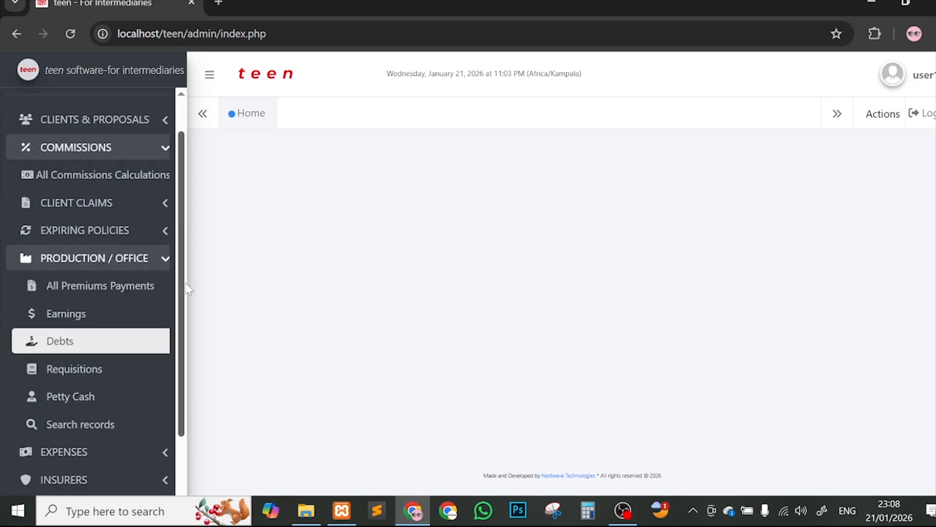
{"action": "scroll", "coordinate": [189, 289], "scroll_direction": "down", "scroll_amount": 2}
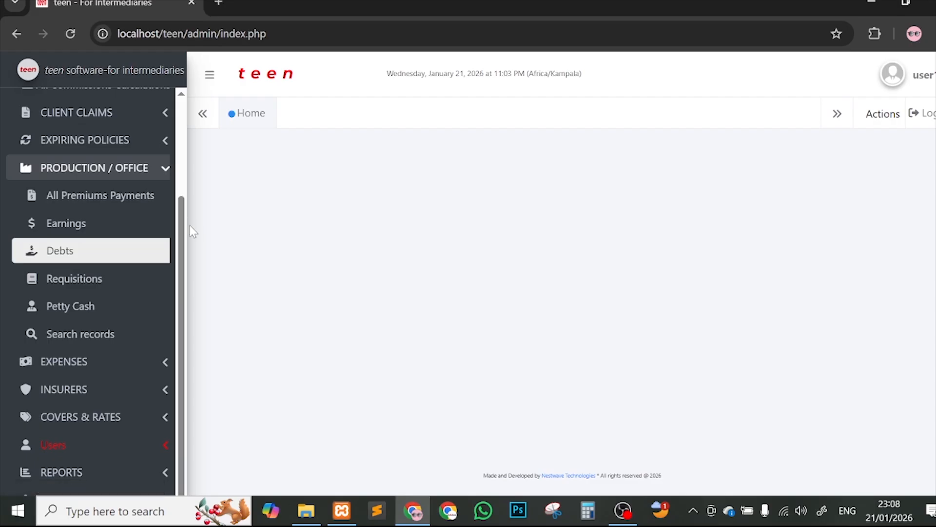
{"action": "scroll", "coordinate": [190, 226], "scroll_direction": "up", "scroll_amount": 3}
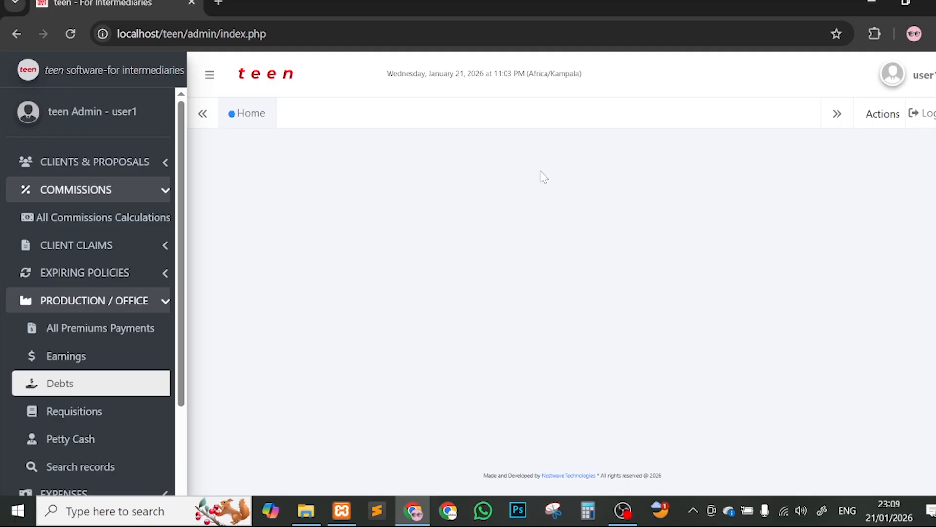
{"action": "key", "text": "F5"}
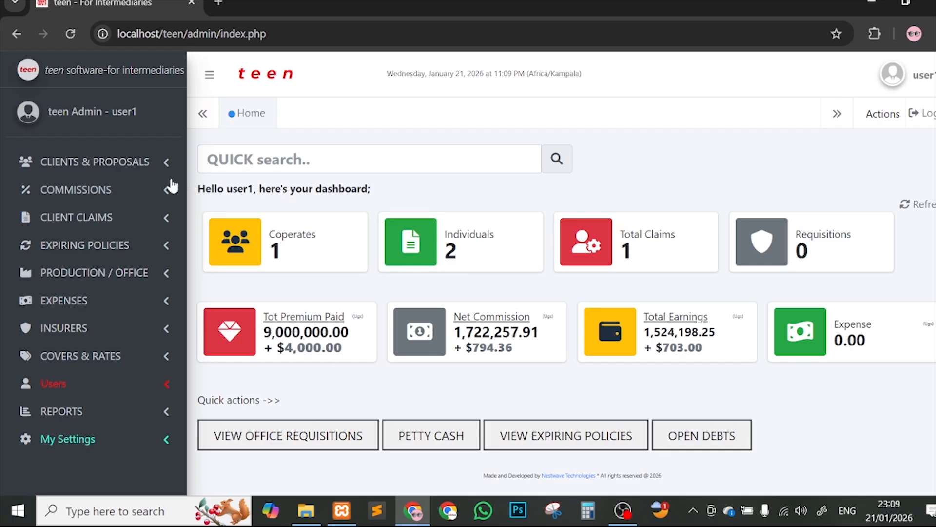
Step: Expand the Clients/Proposals and Production/Office sidebar groups to reveal the Requisitions link
{"action": "left_click", "coordinate": [122, 170]}
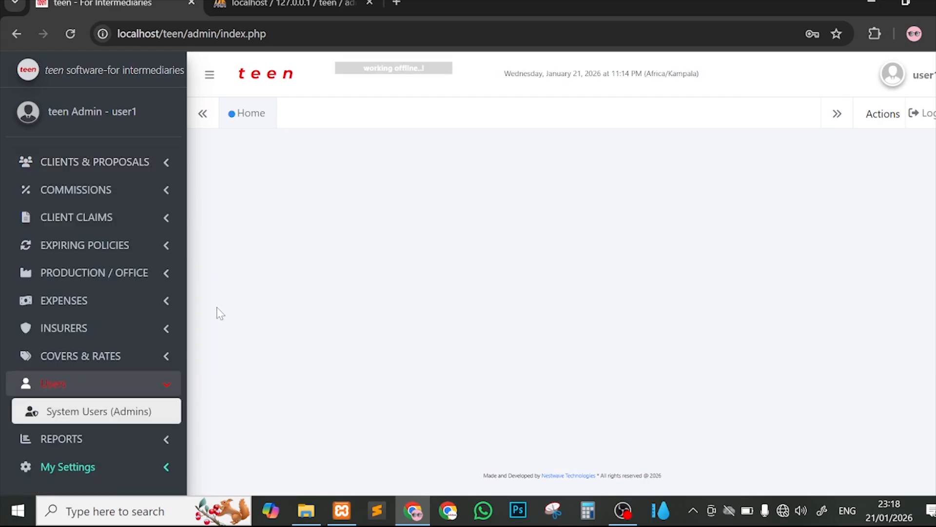
{"action": "left_click", "coordinate": [145, 282]}
{"action": "scroll", "coordinate": [154, 372], "scroll_direction": "down", "scroll_amount": 2}
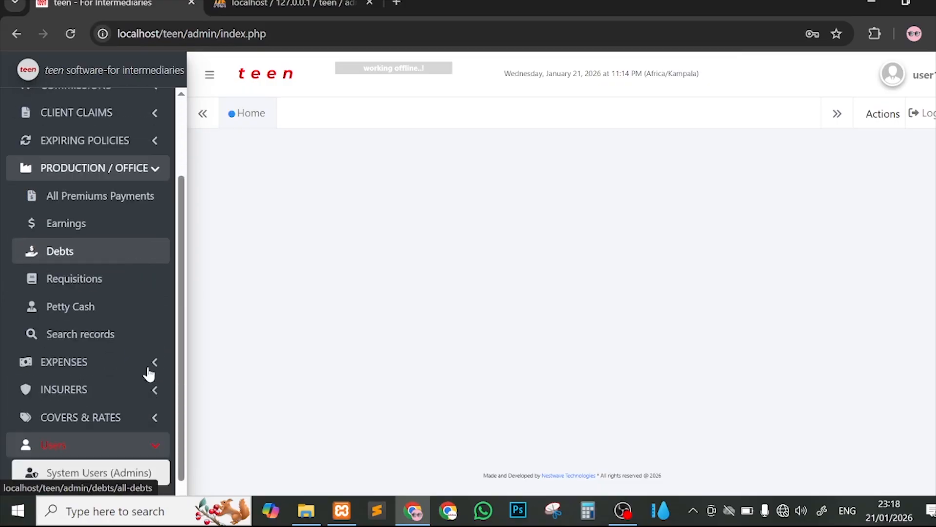
{"action": "scroll", "coordinate": [149, 374], "scroll_direction": "down", "scroll_amount": 1}
Step: Open Requisitions and keep the All (This Year) filter, confirming zero staff requisitions
{"action": "left_click", "coordinate": [109, 255]}
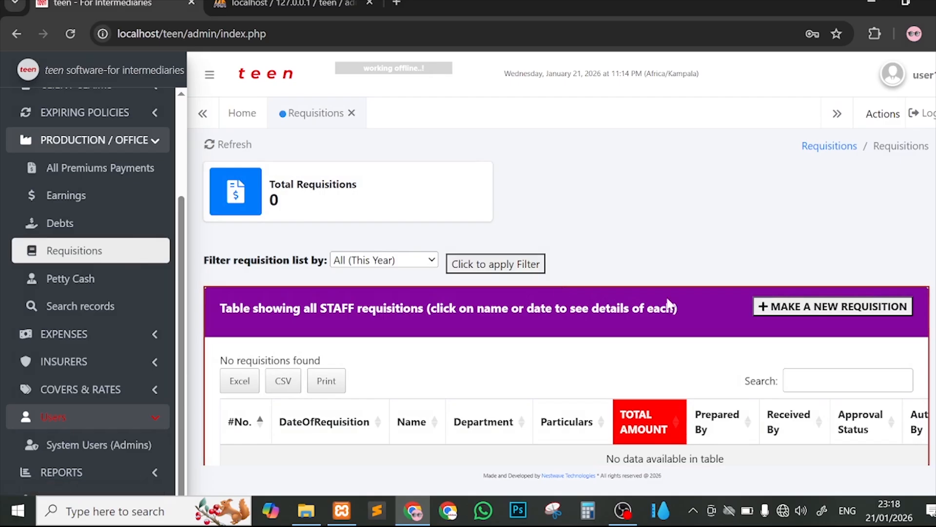
{"action": "scroll", "coordinate": [669, 305], "scroll_direction": "down", "scroll_amount": 1}
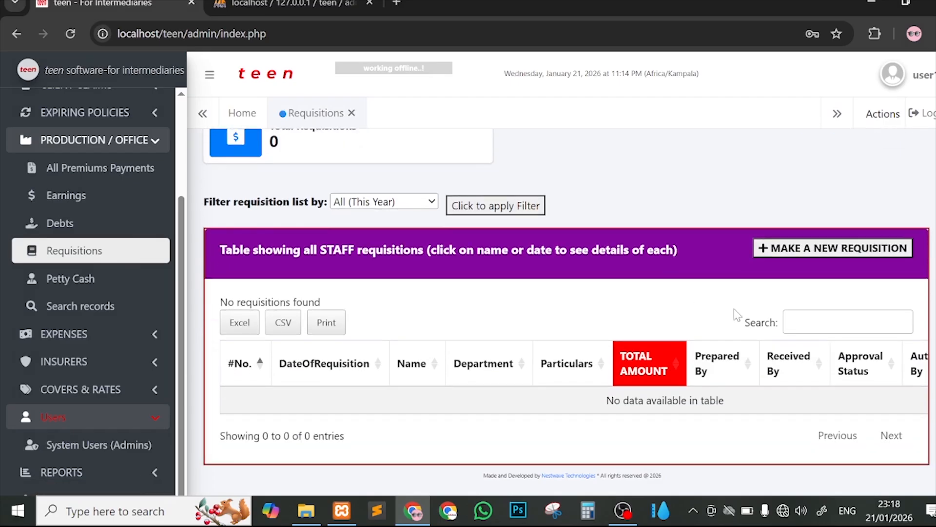
{"action": "scroll", "coordinate": [531, 268], "scroll_direction": "up", "scroll_amount": 1}
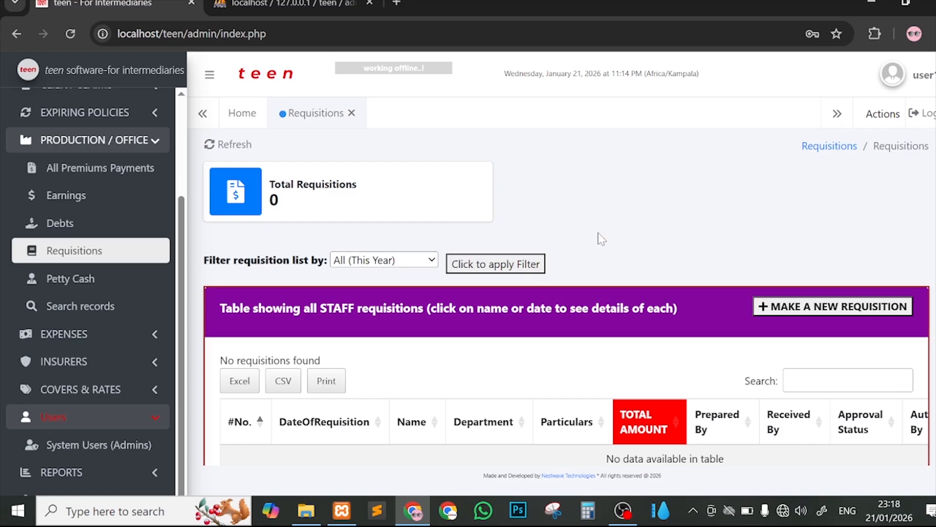
{"action": "scroll", "coordinate": [601, 238], "scroll_direction": "down", "scroll_amount": 1}
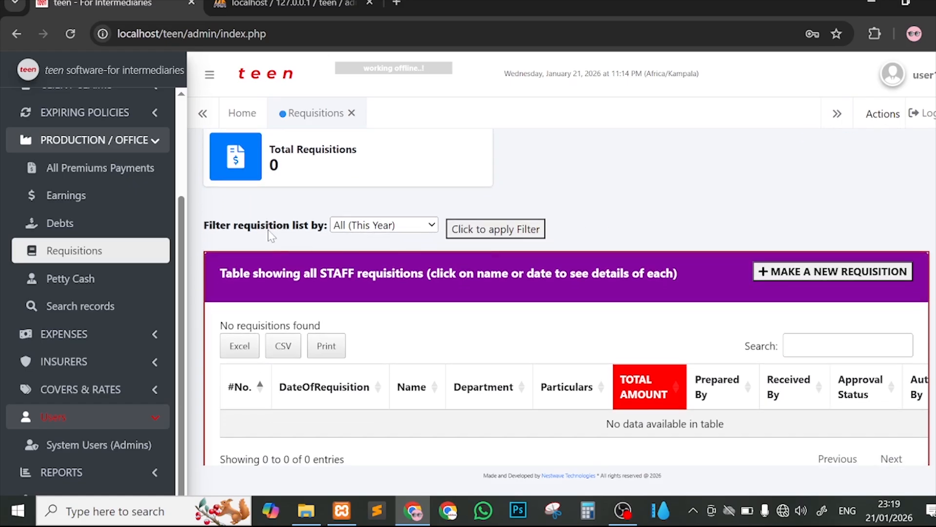
{"action": "left_click", "coordinate": [374, 226]}
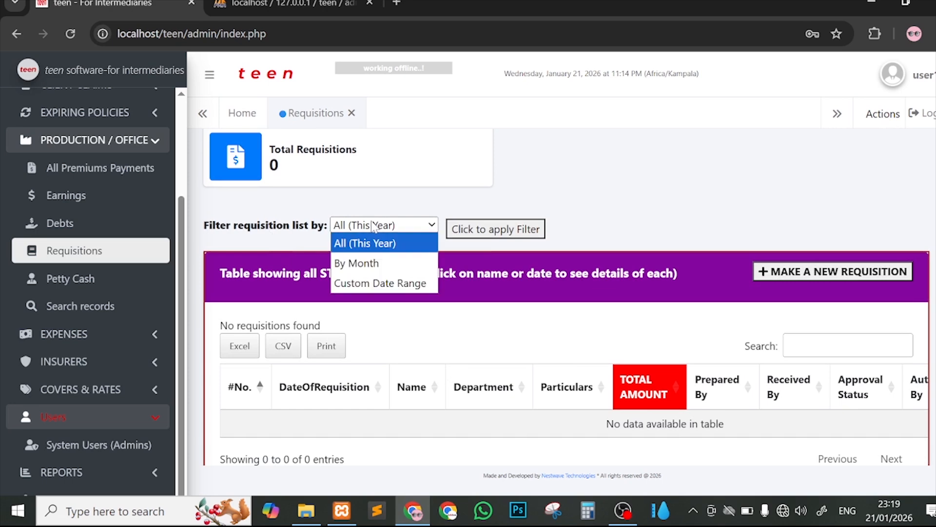
{"action": "left_click", "coordinate": [374, 225]}
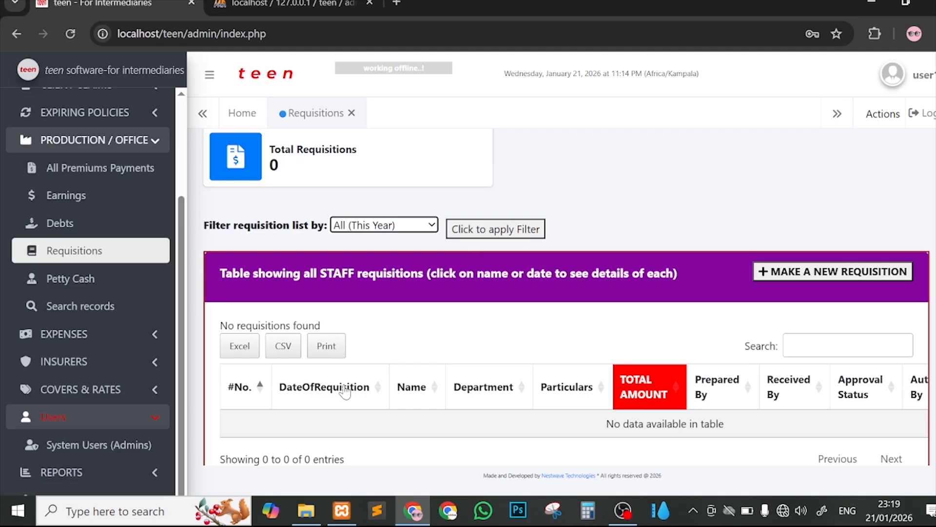
{"action": "scroll", "coordinate": [344, 390], "scroll_direction": "right", "scroll_amount": 3}
{"action": "scroll", "coordinate": [656, 320], "scroll_direction": "up", "scroll_amount": 1}
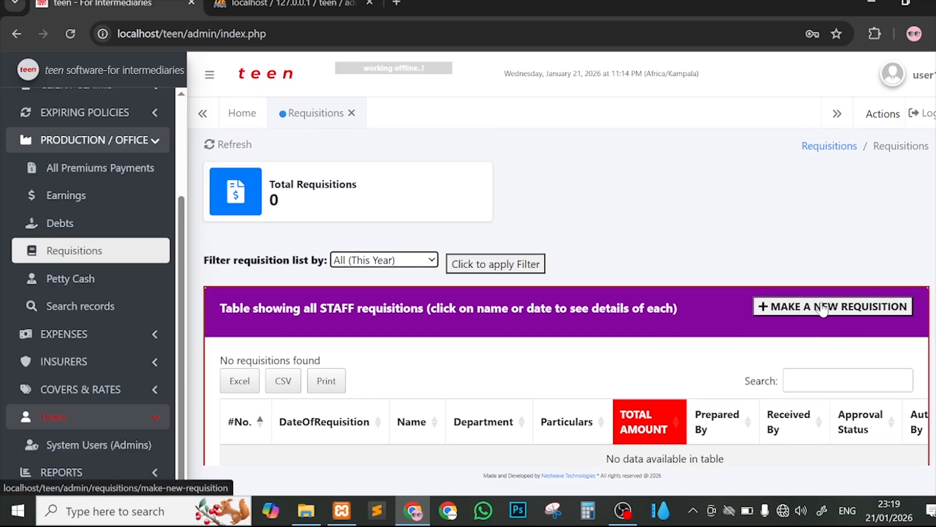
Step: Start a new requisition named FINANCE for IT DEPARTMEMT and add a second item row
{"action": "left_click", "coordinate": [855, 316]}
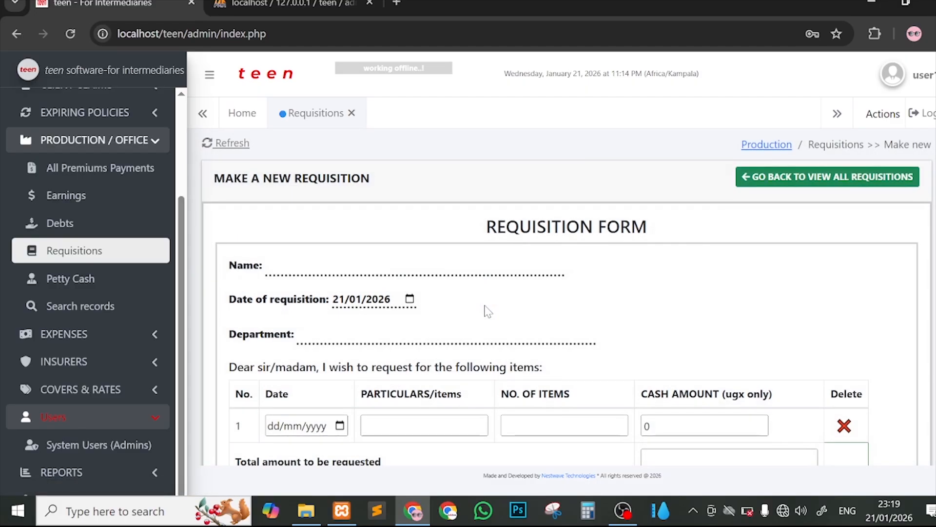
{"action": "scroll", "coordinate": [485, 311], "scroll_direction": "down", "scroll_amount": 5}
{"action": "scroll", "coordinate": [324, 261], "scroll_direction": "up", "scroll_amount": 5}
{"action": "left_click", "coordinate": [324, 265]}
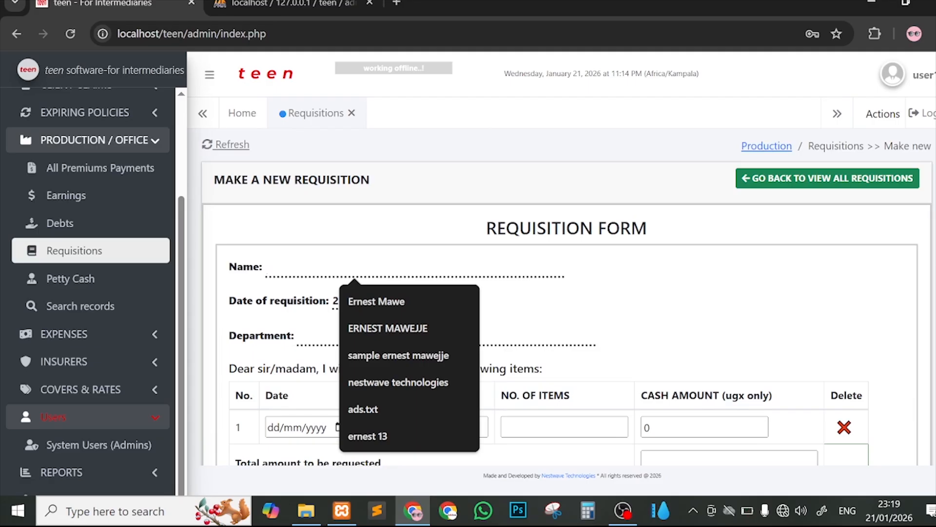
{"action": "type", "text": "FINANCE"}
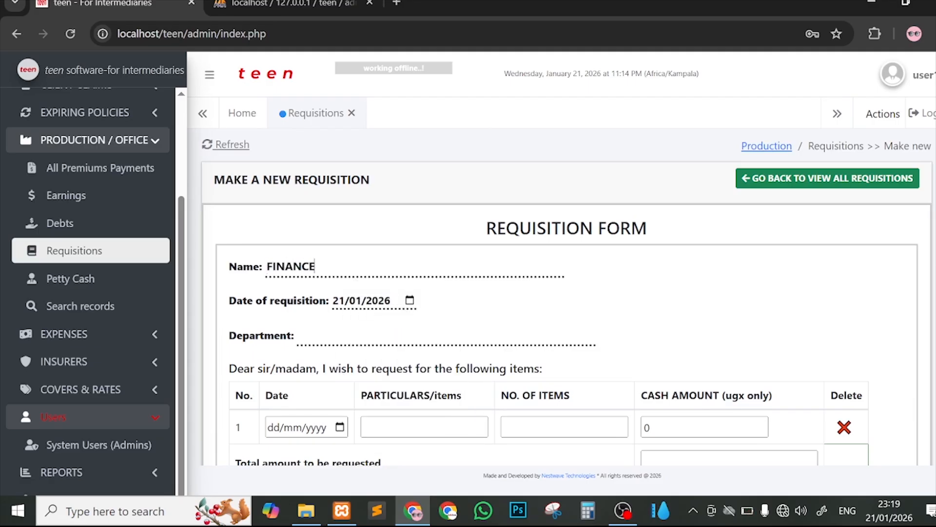
{"action": "scroll", "coordinate": [478, 251], "scroll_direction": "down", "scroll_amount": 1}
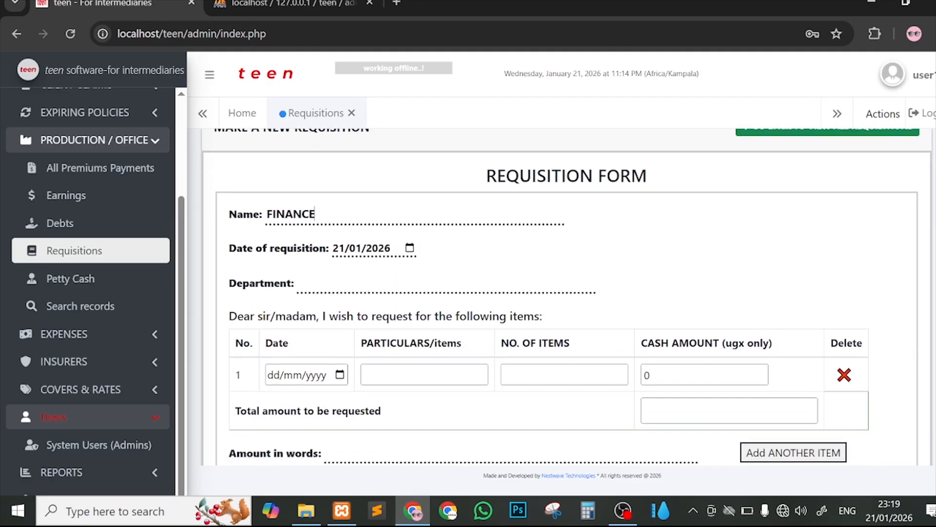
{"action": "left_click", "coordinate": [322, 283]}
{"action": "type", "text": "IT"}
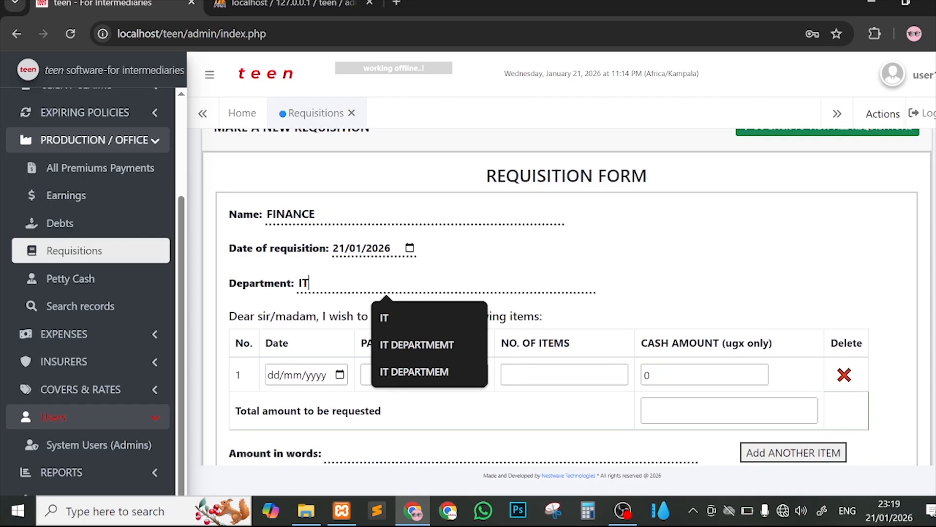
{"action": "type", "text": " DE"}
{"action": "left_click", "coordinate": [424, 317]}
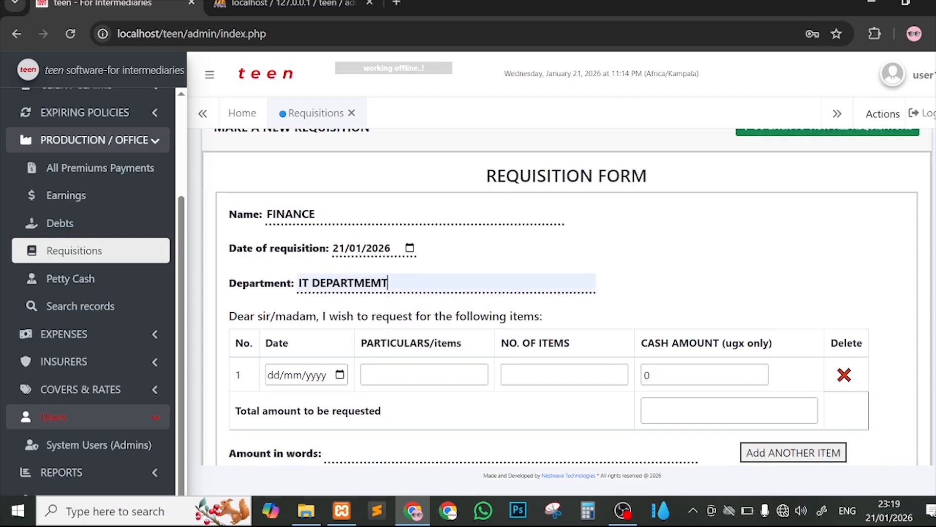
{"action": "scroll", "coordinate": [851, 318], "scroll_direction": "down", "scroll_amount": 1}
{"action": "left_click", "coordinate": [798, 383]}
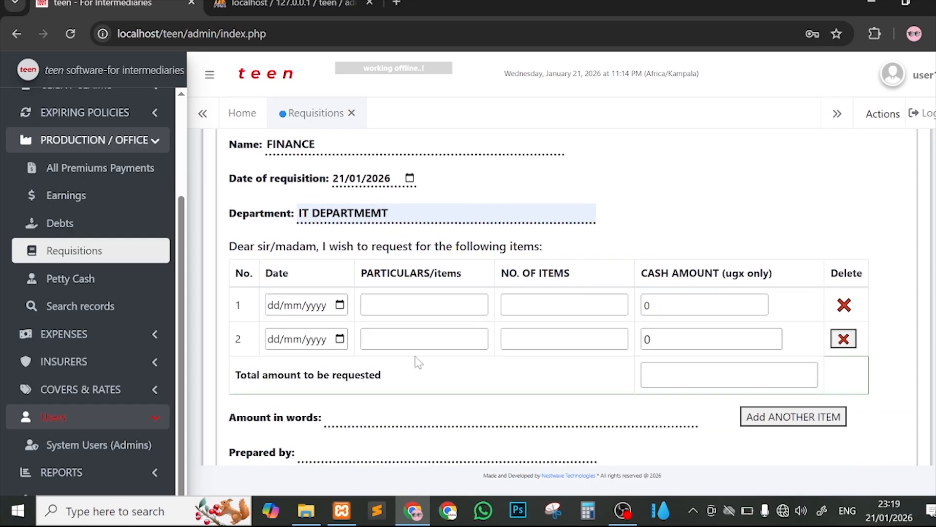
Step: Enter item one: 21/01/2026, Office Furniture, '3 tables 4 seats', 4,000,000
{"action": "left_click", "coordinate": [340, 305]}
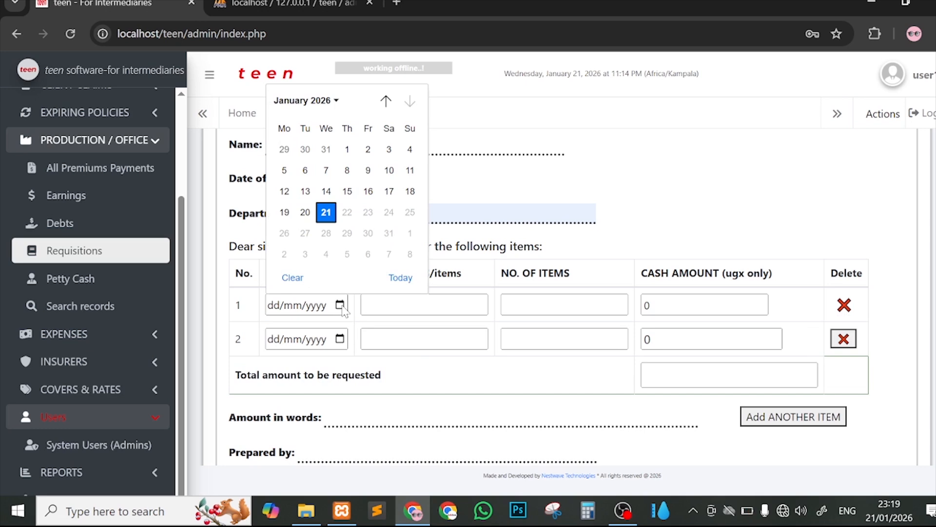
{"action": "left_click", "coordinate": [326, 214]}
{"action": "left_click", "coordinate": [423, 305]}
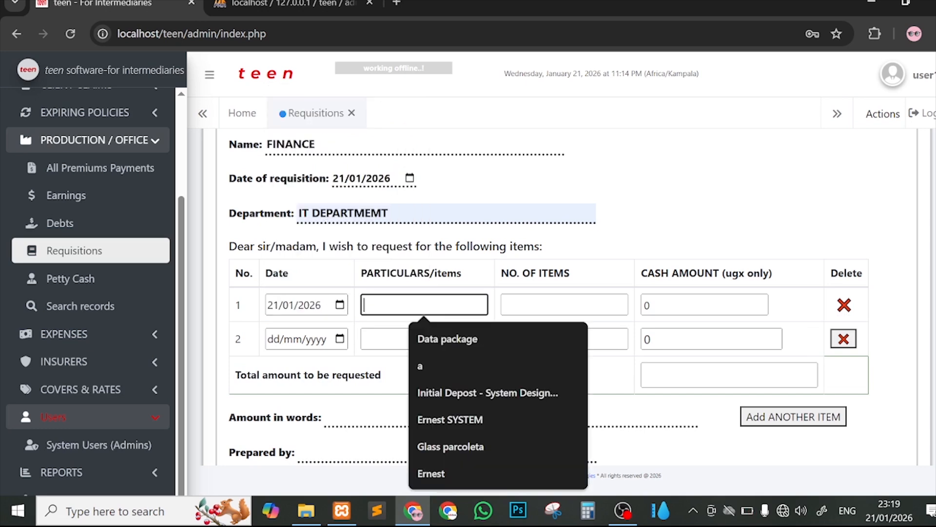
{"action": "type", "text": "J"}
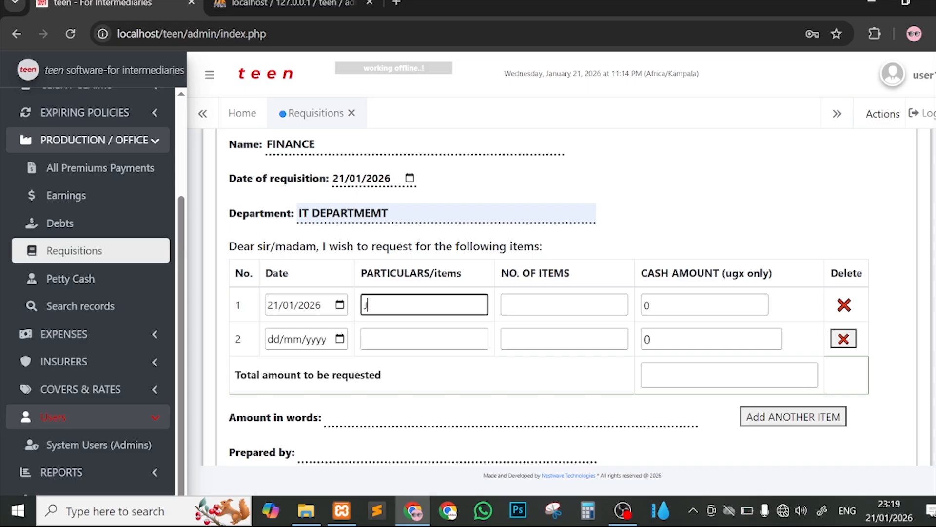
{"action": "key", "text": "BackSpace"}
{"action": "type", "text": "Offi"}
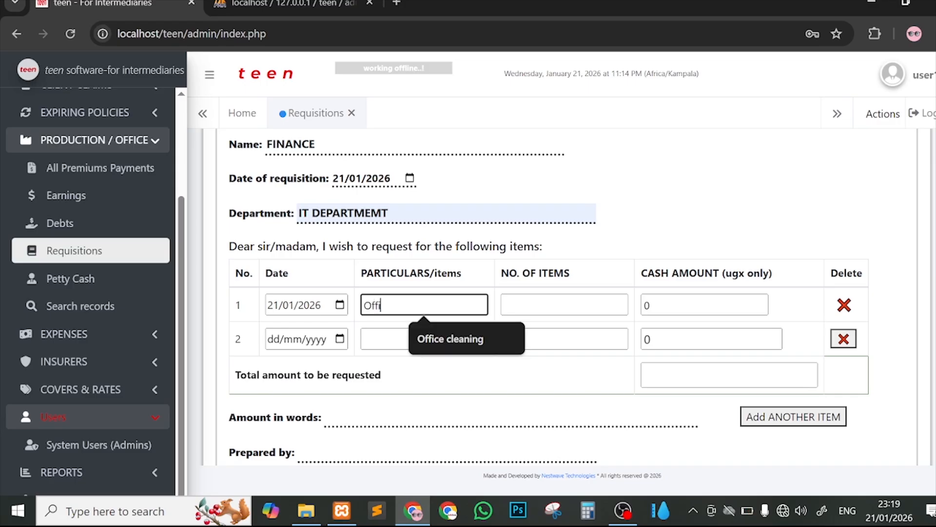
{"action": "type", "text": "ce Fun"}
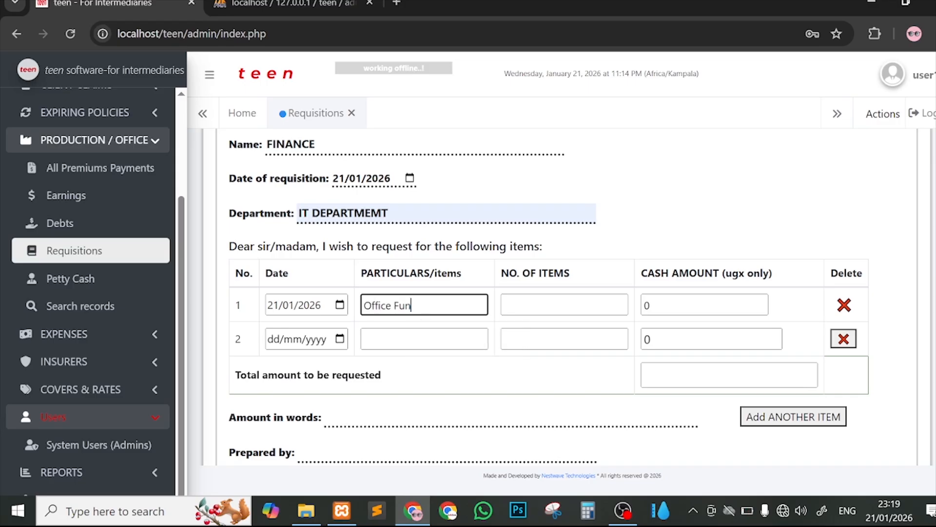
{"action": "type", "text": "rtin"}
{"action": "key", "text": "BackSpace"}
{"action": "key", "text": "BackSpace"}
{"action": "key", "text": "BackSpace"}
{"action": "type", "text": "rniture"}
{"action": "left_click", "coordinate": [503, 312]}
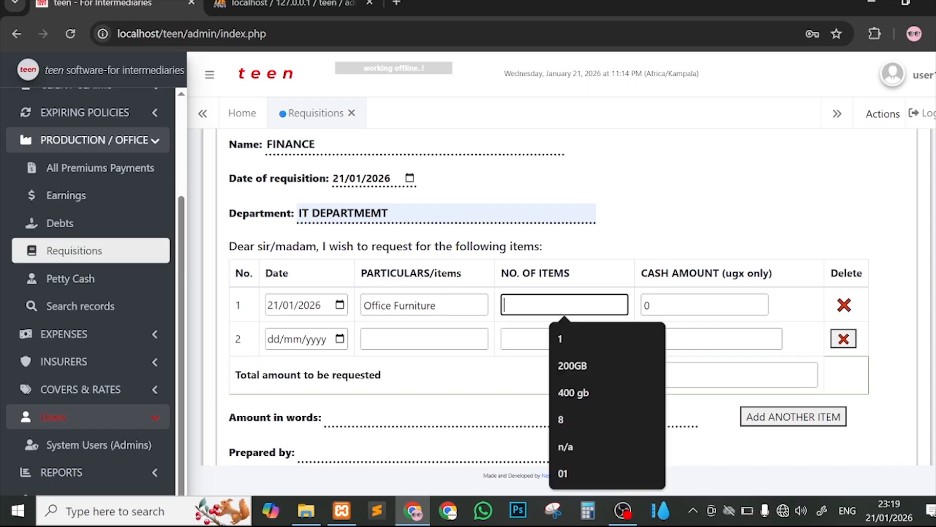
{"action": "left_click", "coordinate": [428, 306]}
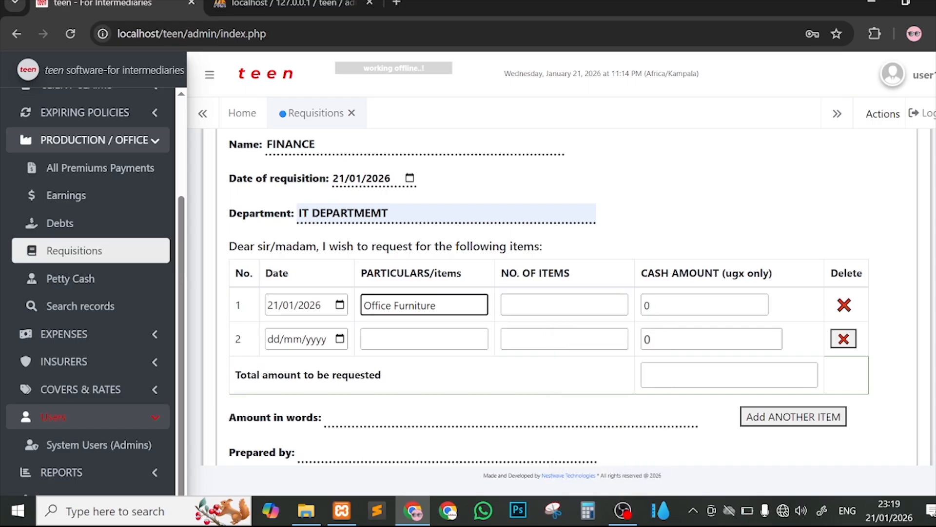
{"action": "key", "text": "Tab"}
{"action": "type", "text": "3 t"}
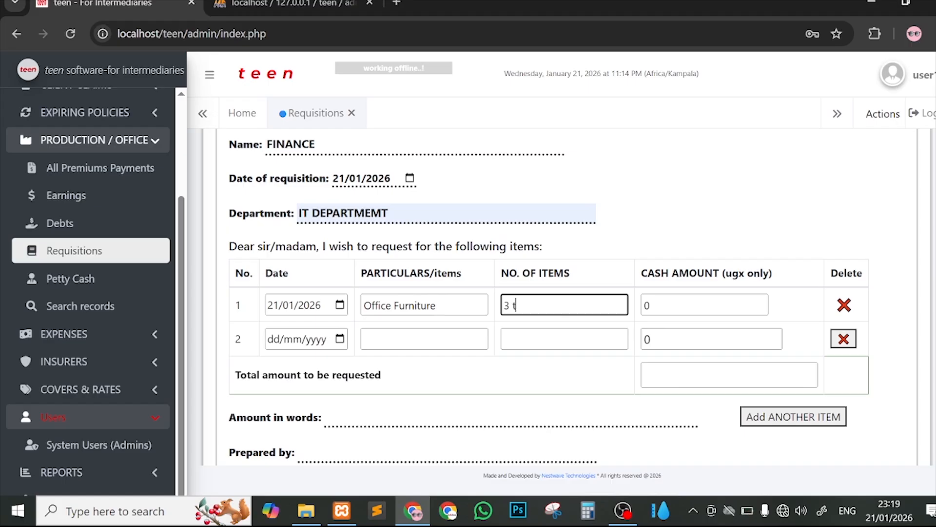
{"action": "type", "text": "able"}
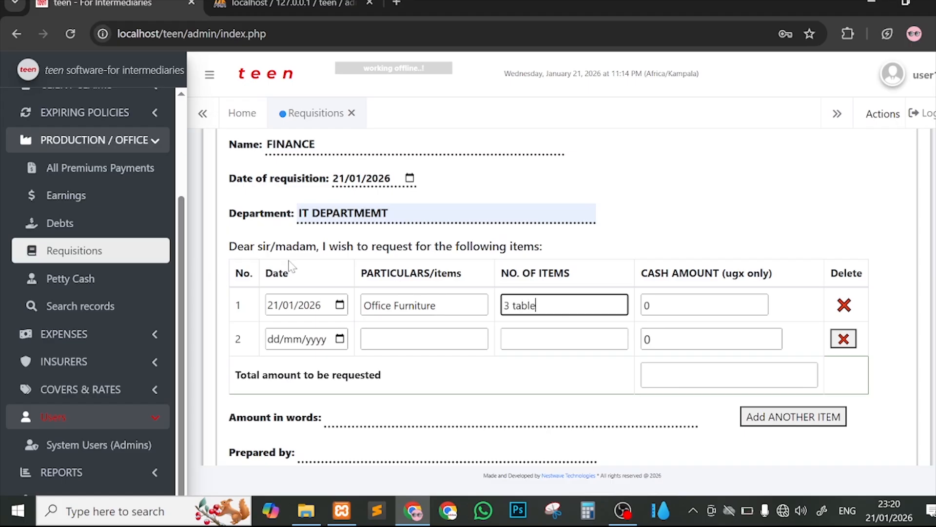
{"action": "scroll", "coordinate": [549, 288], "scroll_direction": "up", "scroll_amount": 3}
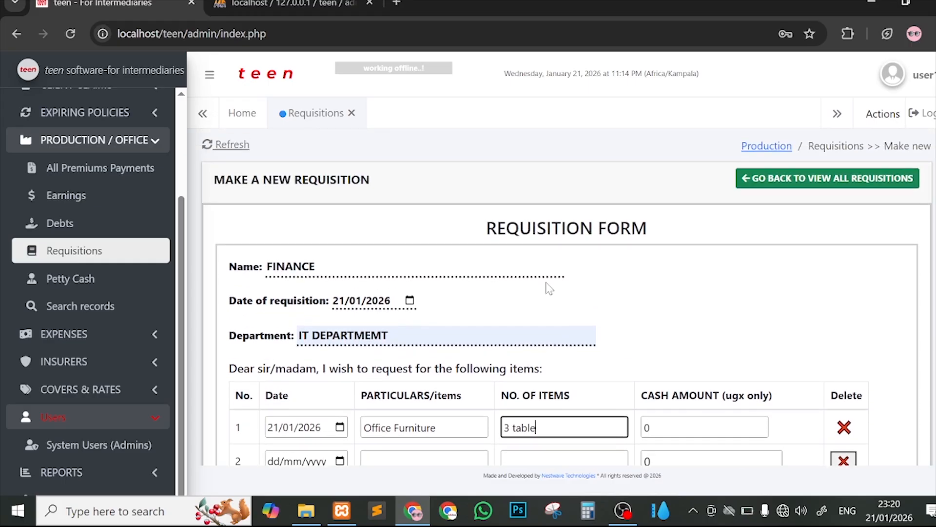
{"action": "scroll", "coordinate": [481, 288], "scroll_direction": "down", "scroll_amount": 3}
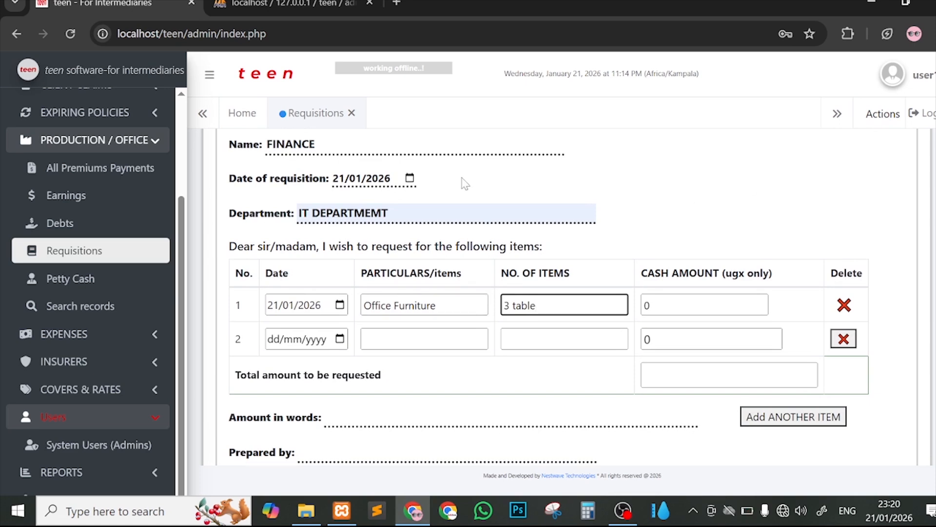
{"action": "scroll", "coordinate": [465, 183], "scroll_direction": "up", "scroll_amount": 3}
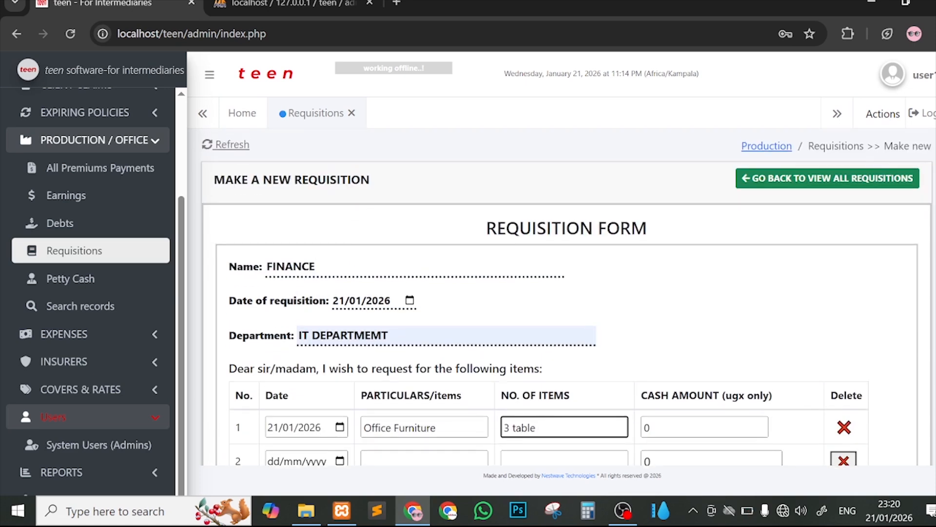
{"action": "scroll", "coordinate": [569, 295], "scroll_direction": "down", "scroll_amount": 2}
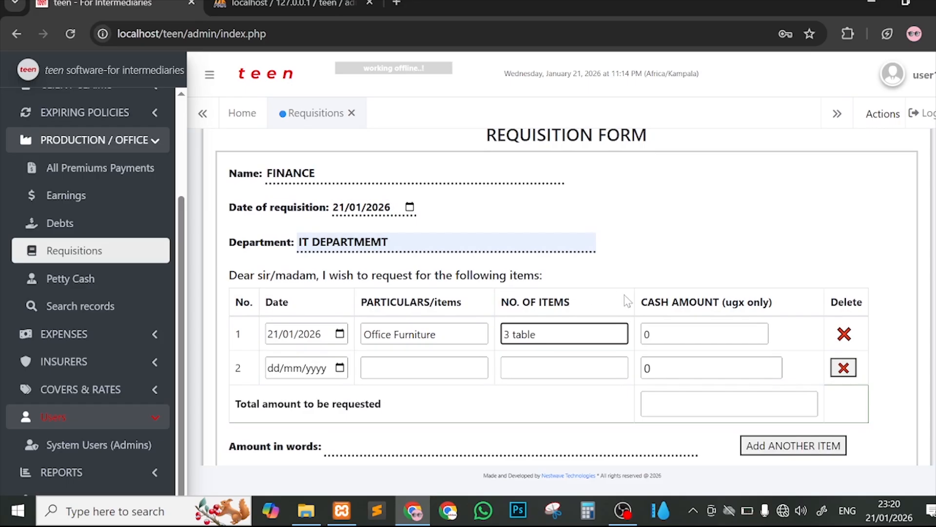
{"action": "scroll", "coordinate": [700, 298], "scroll_direction": "down", "scroll_amount": 1}
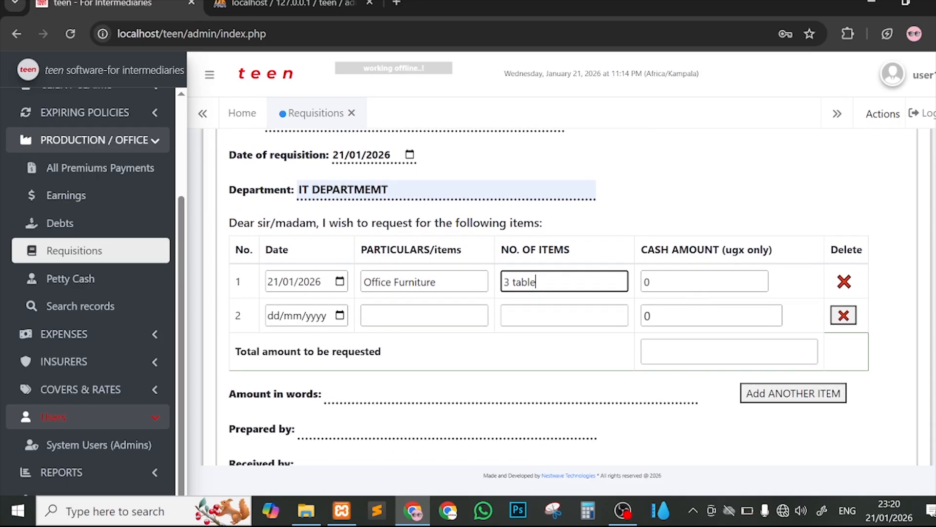
{"action": "type", "text": "s 4 seats"}
{"action": "key", "text": "Tab"}
{"action": "type", "text": "4,000,00"}
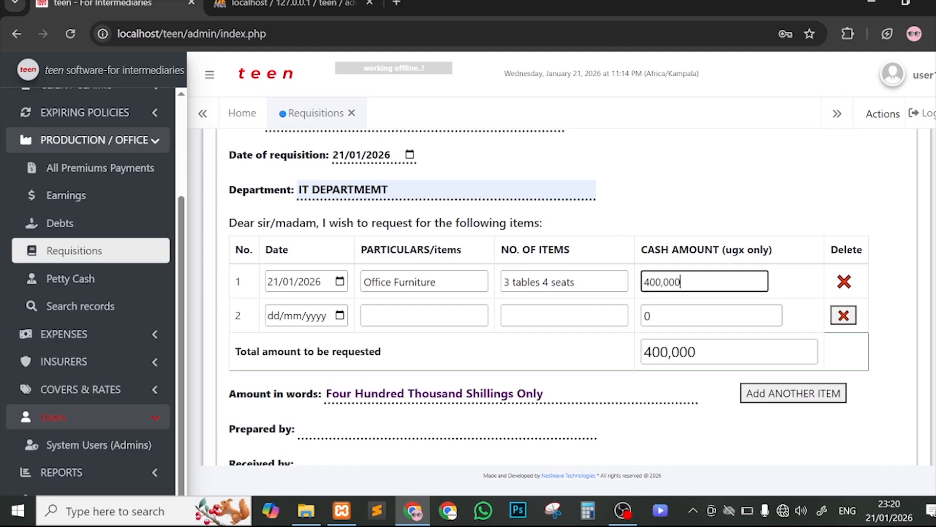
{"action": "type", "text": "0"}
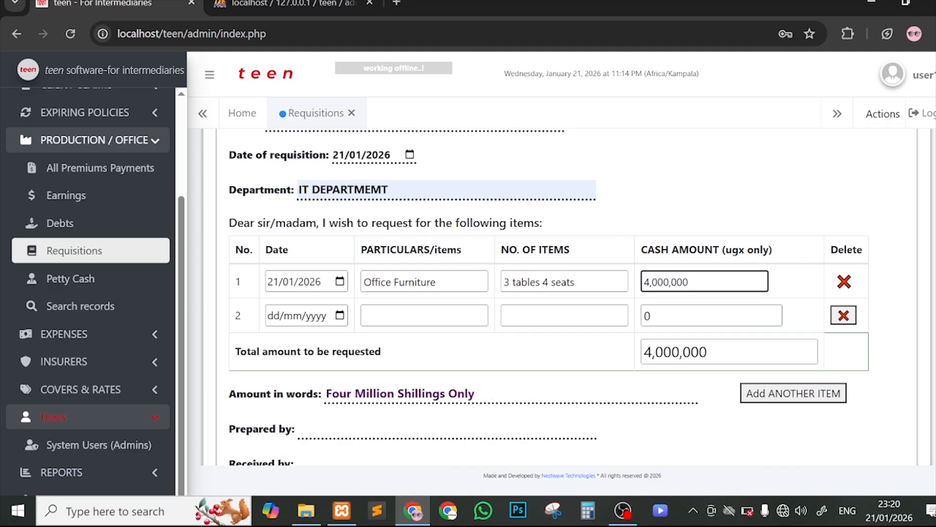
Step: Enter item two: 21/01/2026, Internet troubleshooting, quantity n/a, 65,000
{"action": "left_click", "coordinate": [340, 315]}
{"action": "left_click", "coordinate": [326, 223]}
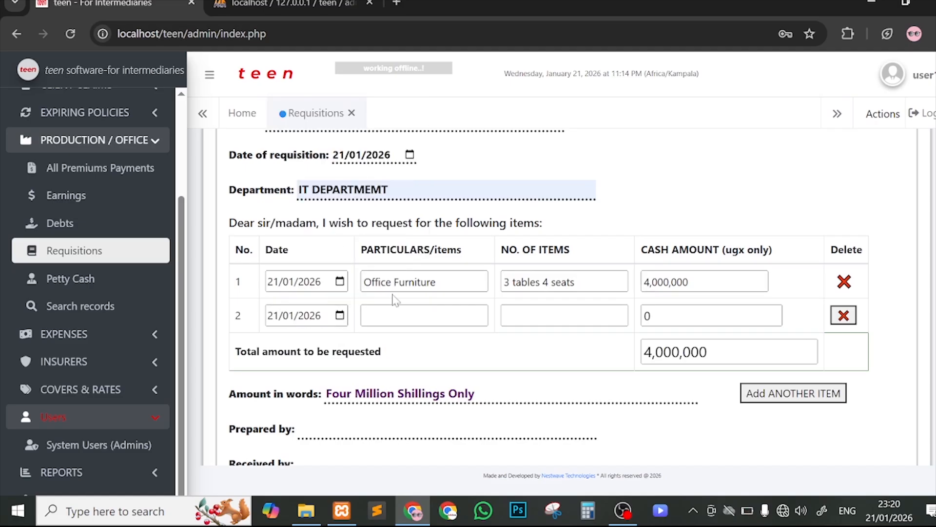
{"action": "left_click", "coordinate": [424, 316]}
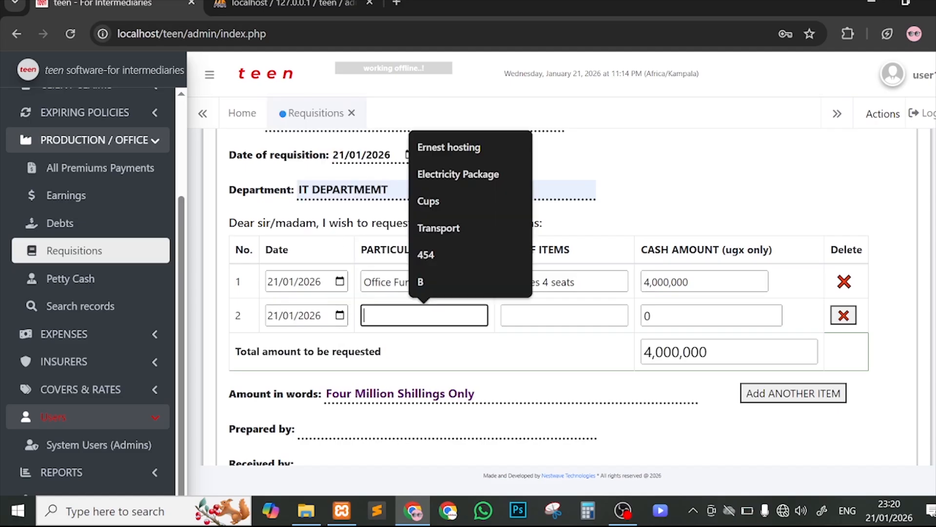
{"action": "type", "text": "Intenr"}
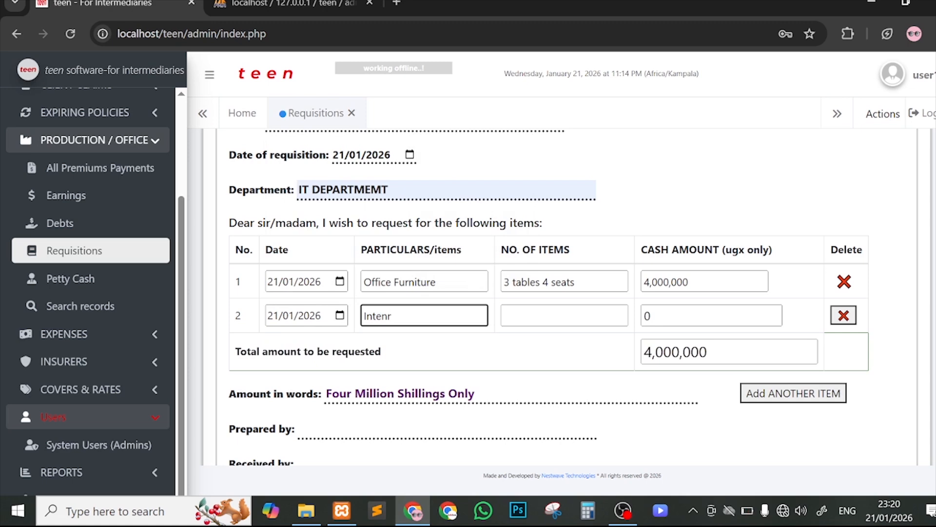
{"action": "key", "text": "BackSpace"}
{"action": "key", "text": "BackSpace"}
{"action": "type", "text": "rnet troubleshoting"}
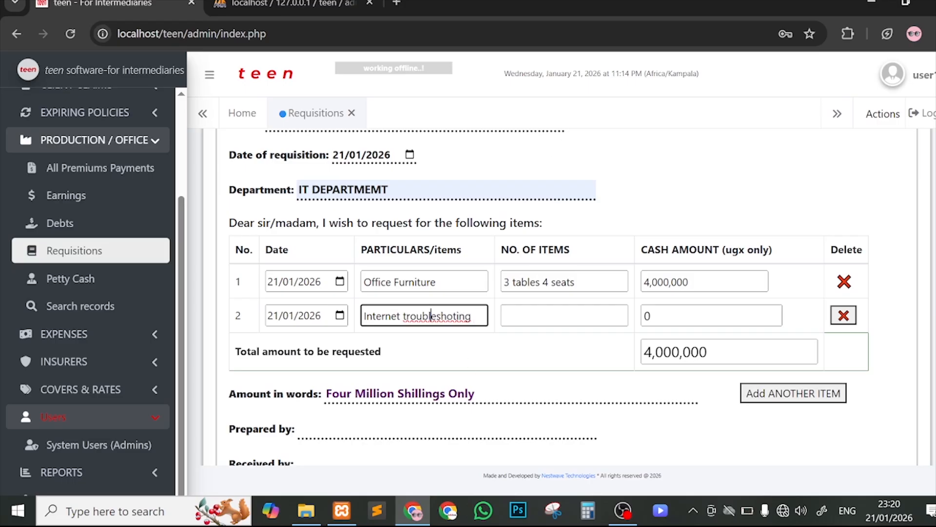
{"action": "left_click", "coordinate": [454, 316]}
{"action": "type", "text": "o"}
{"action": "left_click", "coordinate": [541, 316]}
{"action": "type", "text": "n"}
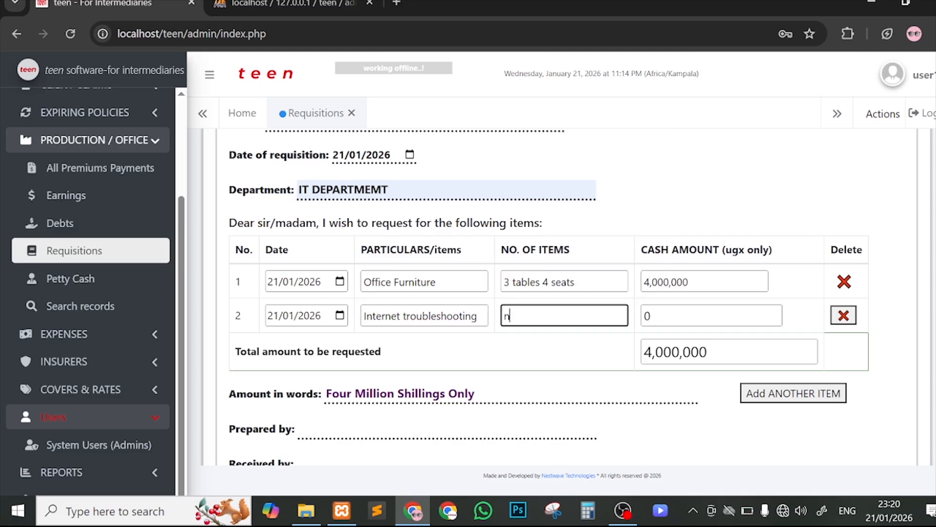
{"action": "type", "text": "/a"}
{"action": "key", "text": "Tab"}
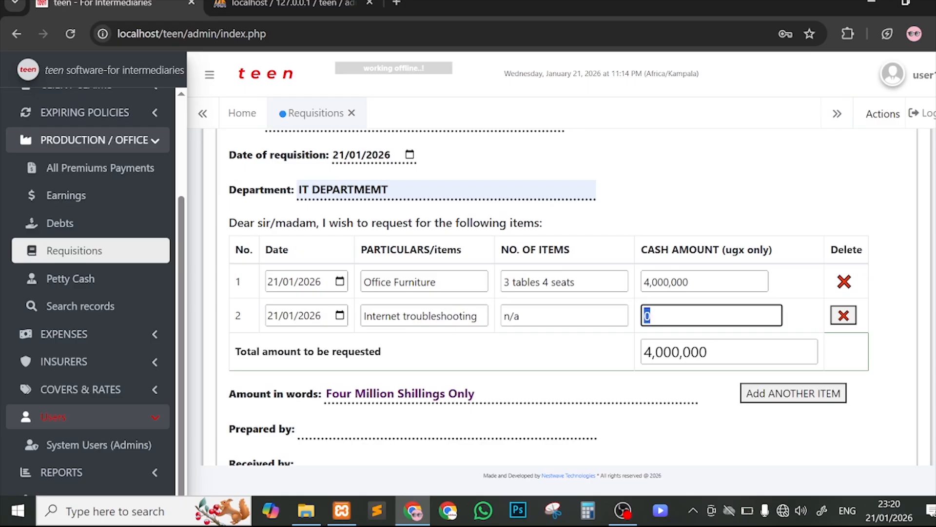
{"action": "type", "text": "400,00"}
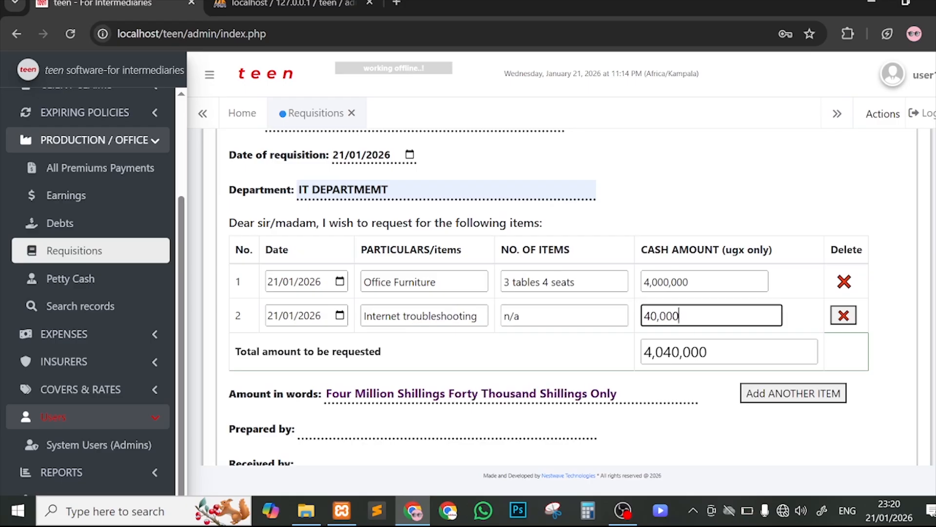
{"action": "type", "text": "0"}
{"action": "key", "text": "BackSpace"}
{"action": "key", "text": "BackSpace"}
{"action": "key", "text": "BackSpace"}
{"action": "key", "text": "BackSpace"}
{"action": "key", "text": "BackSpace"}
{"action": "key", "text": "BackSpace"}
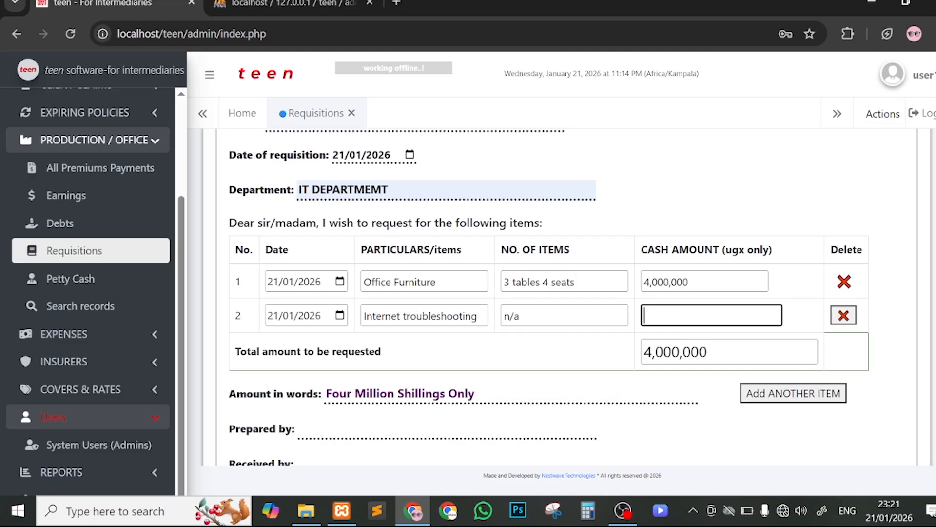
{"action": "type", "text": "65"}
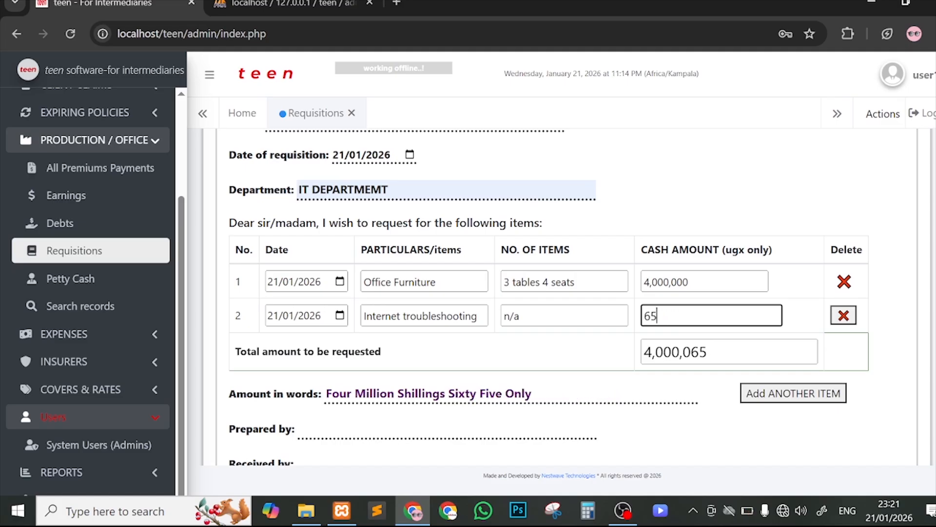
{"action": "type", "text": ",000"}
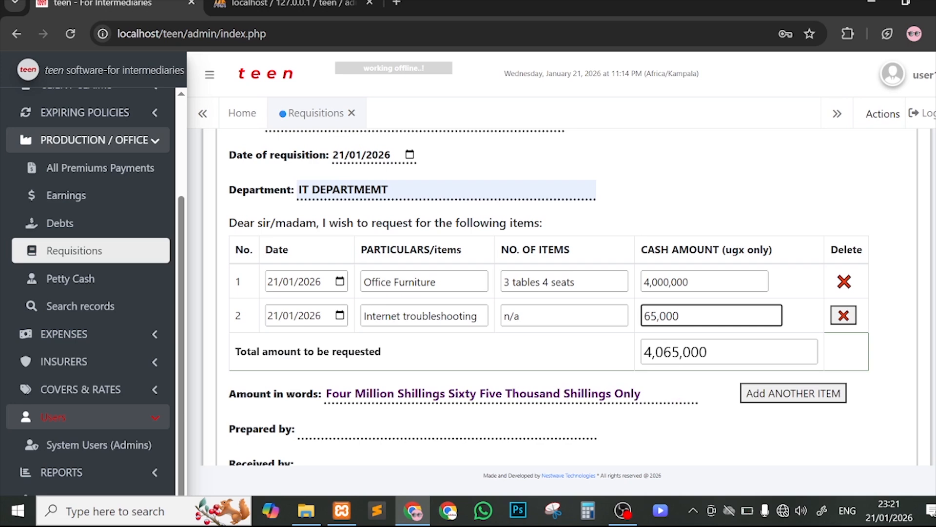
{"action": "scroll", "coordinate": [694, 331], "scroll_direction": "down", "scroll_amount": 1}
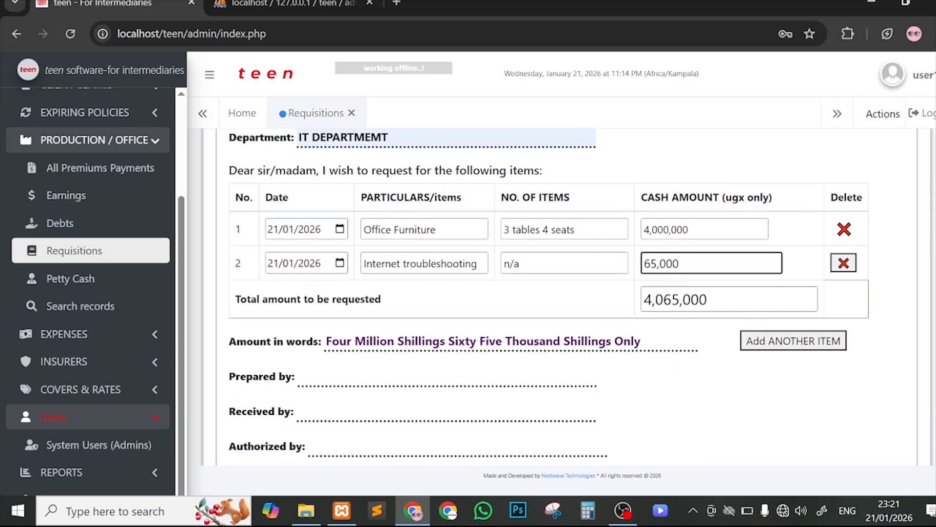
{"action": "left_click", "coordinate": [772, 345]}
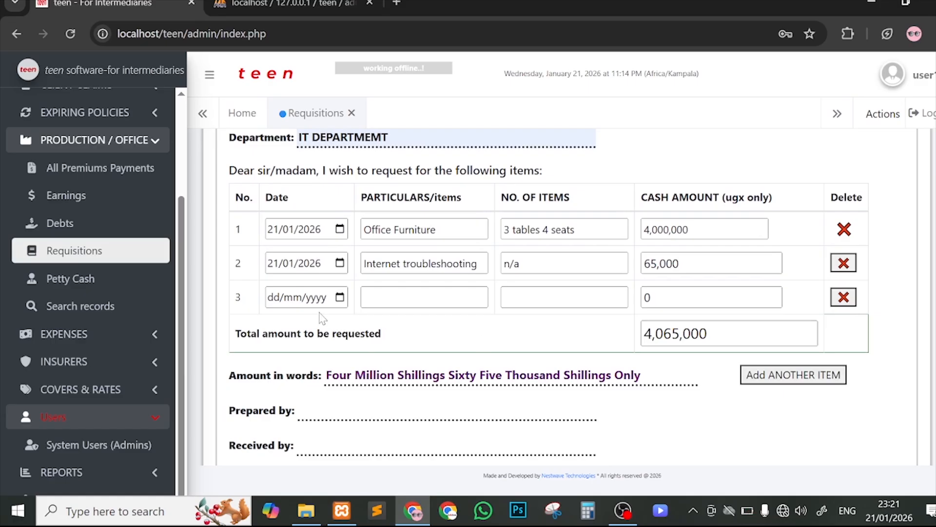
{"action": "scroll", "coordinate": [549, 296], "scroll_direction": "down", "scroll_amount": 1}
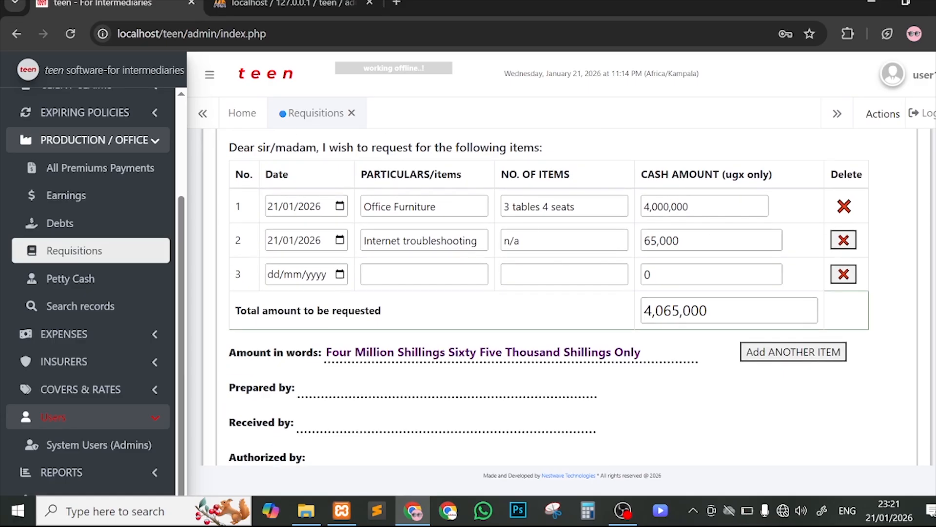
{"action": "scroll", "coordinate": [687, 242], "scroll_direction": "up", "scroll_amount": 4}
{"action": "scroll", "coordinate": [687, 242], "scroll_direction": "down", "scroll_amount": 3}
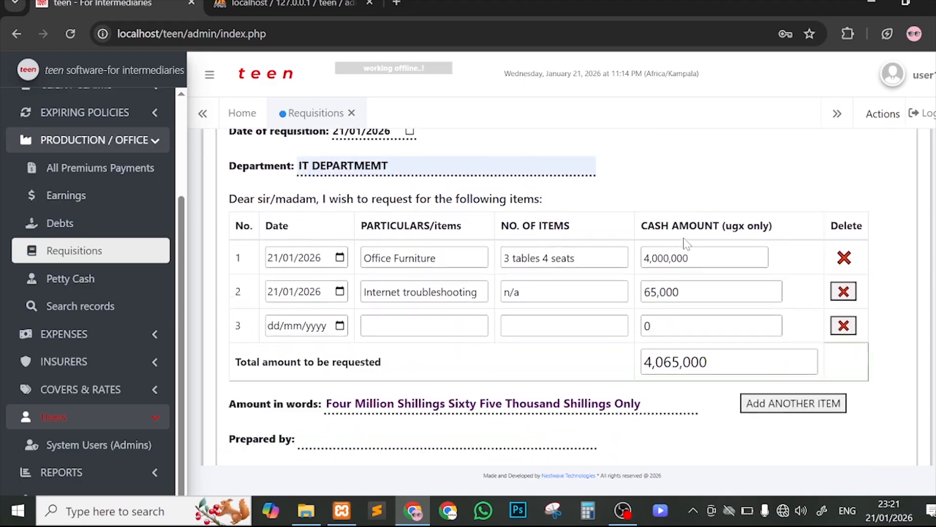
{"action": "scroll", "coordinate": [687, 242], "scroll_direction": "down", "scroll_amount": 1}
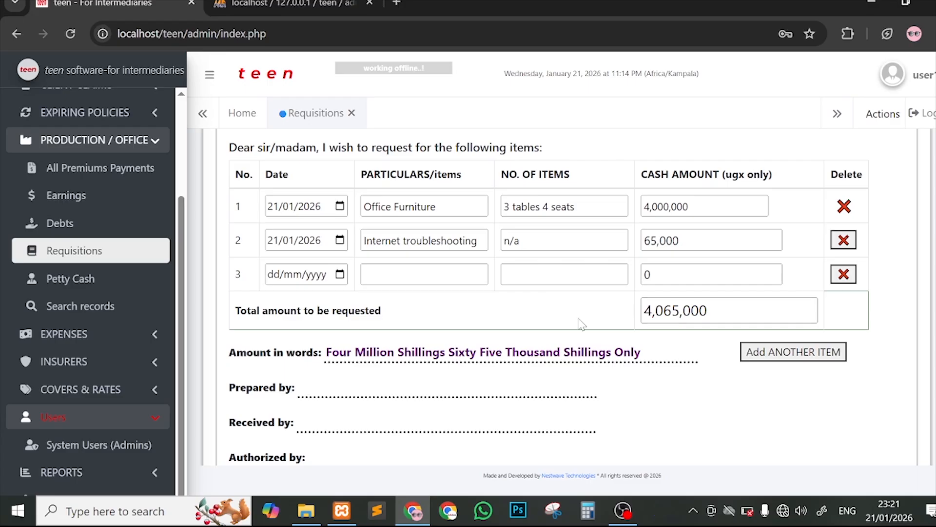
{"action": "left_click_drag", "start_coordinate": [333, 352], "coordinate": [560, 351]}
{"action": "left_click", "coordinate": [561, 352]}
{"action": "left_click", "coordinate": [738, 312]}
{"action": "key", "text": "ctrl+a"}
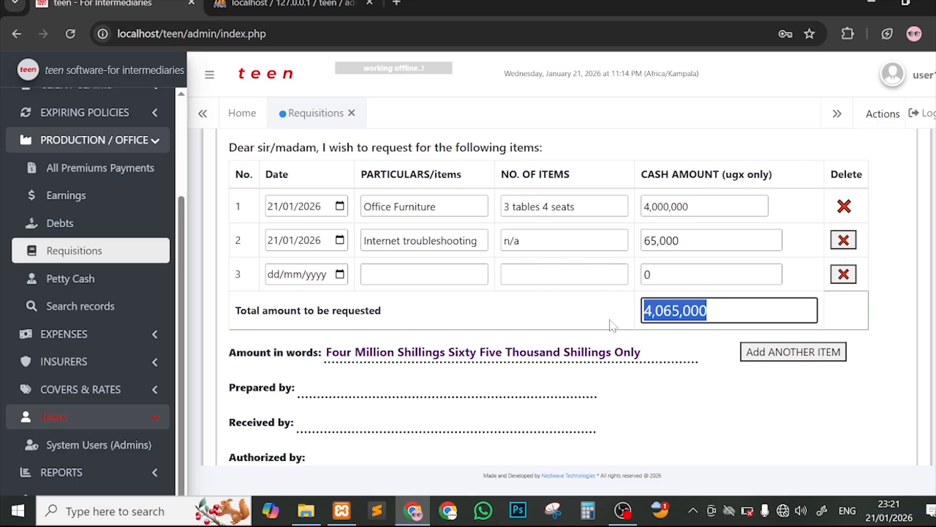
{"action": "left_click", "coordinate": [677, 332]}
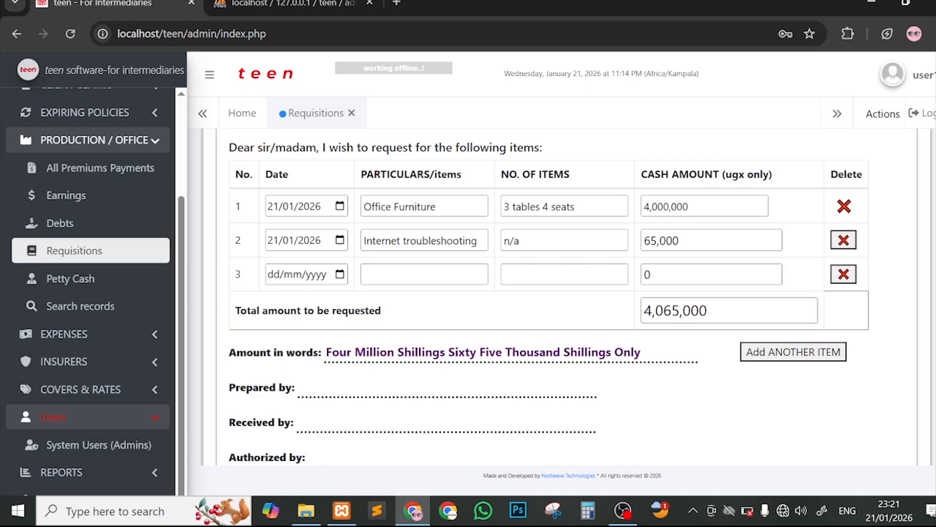
{"action": "left_click", "coordinate": [724, 311]}
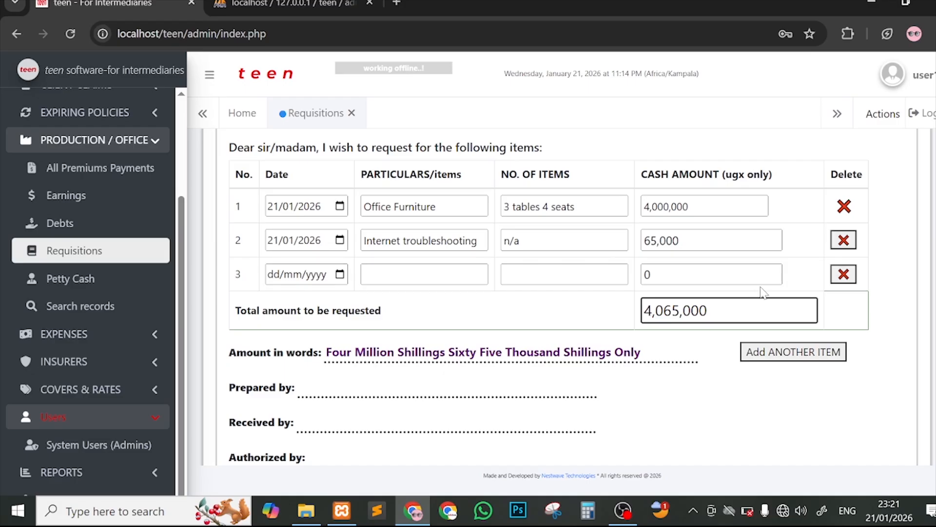
{"action": "scroll", "coordinate": [763, 292], "scroll_direction": "down", "scroll_amount": 1}
{"action": "scroll", "coordinate": [764, 292], "scroll_direction": "down", "scroll_amount": 1}
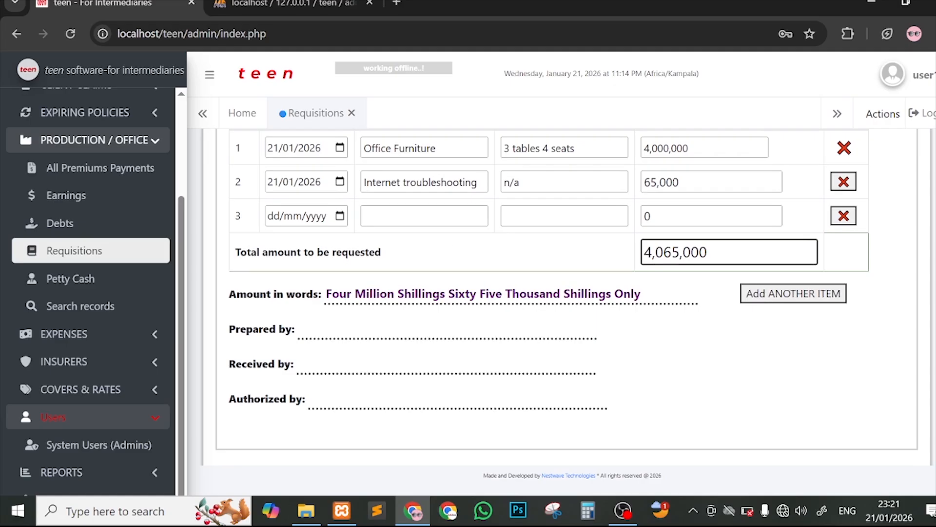
Step: Fill row 3 with 21/01/2026, Transport allowance, 1 trip and 100,000
{"action": "left_click", "coordinate": [341, 217]}
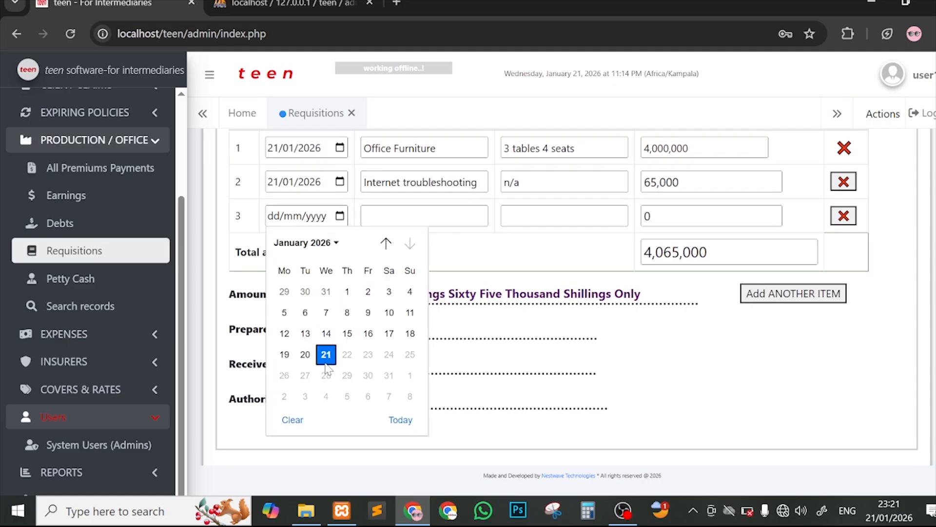
{"action": "left_click", "coordinate": [327, 355]}
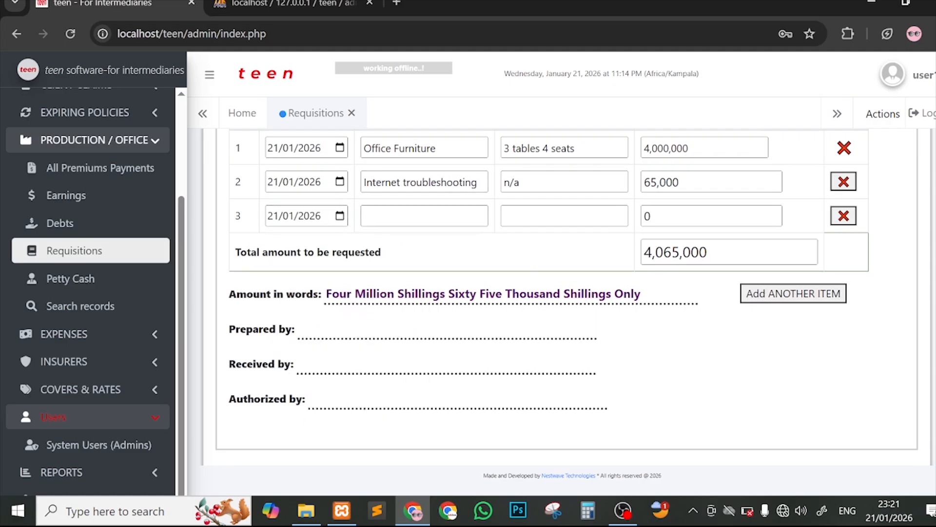
{"action": "left_click", "coordinate": [419, 217]}
{"action": "type", "text": "Transp"}
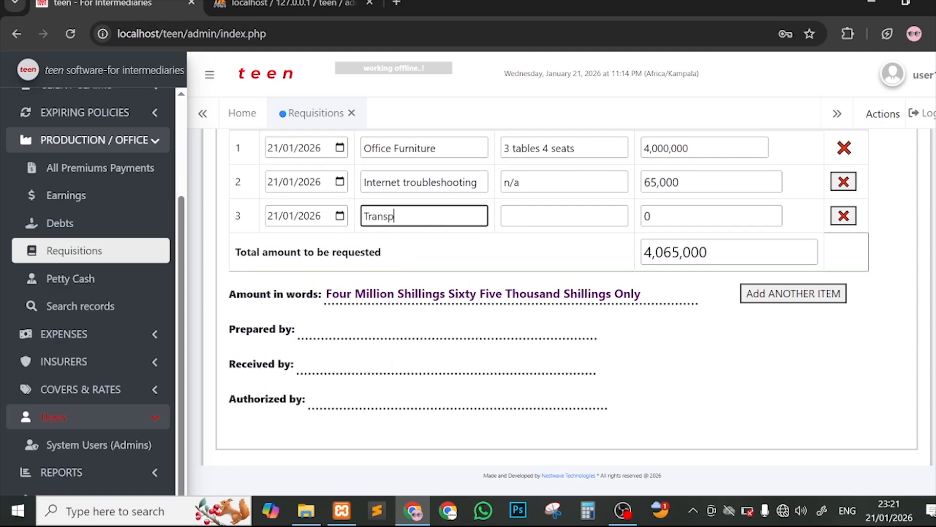
{"action": "type", "text": "ort allowance"}
{"action": "left_click", "coordinate": [564, 216]}
{"action": "type", "text": "1 trip"}
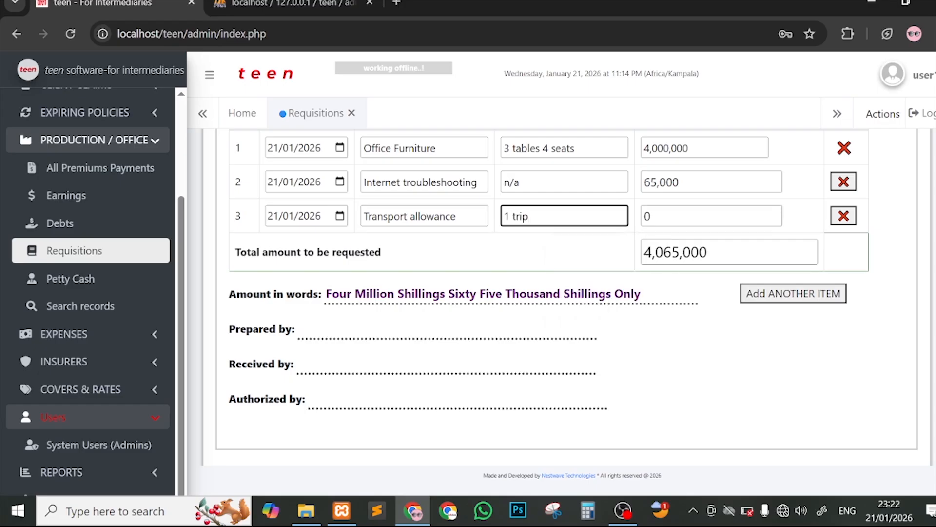
{"action": "key", "text": "Tab"}
{"action": "type", "text": "100,00"}
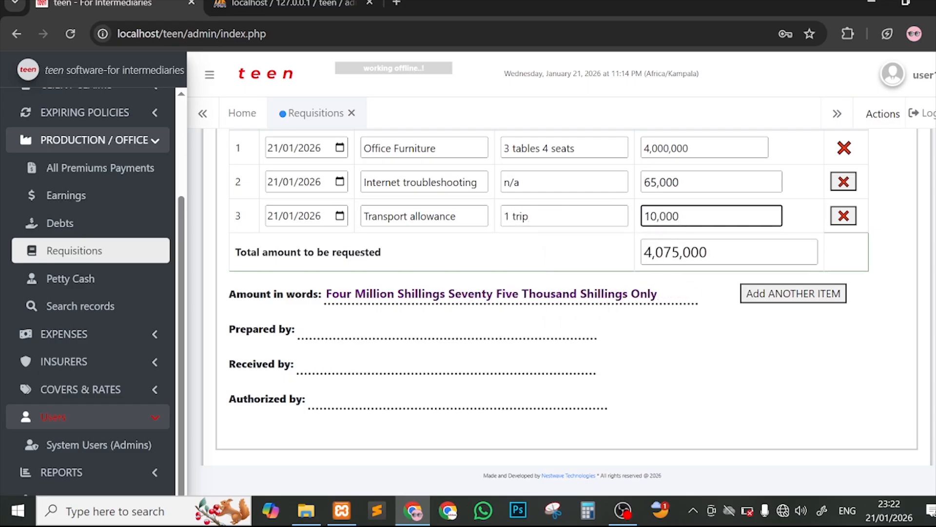
{"action": "type", "text": "0"}
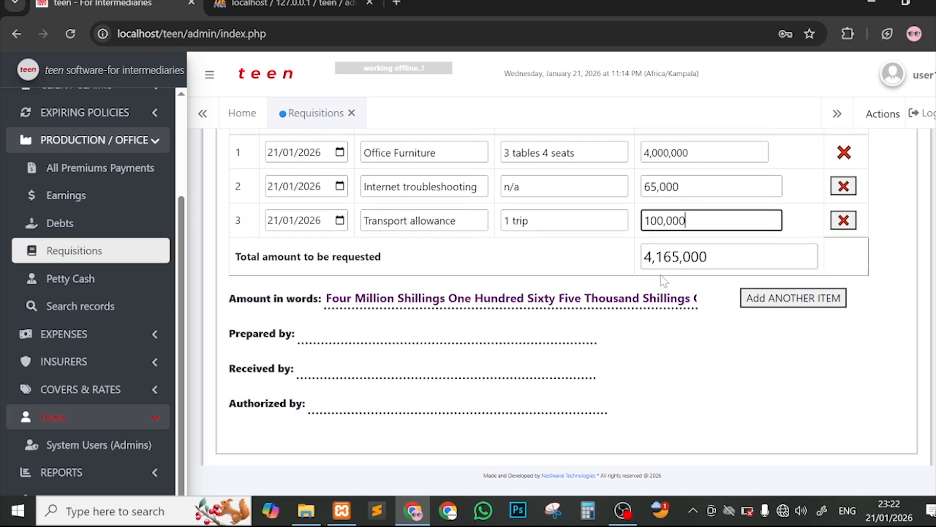
{"action": "scroll", "coordinate": [627, 273], "scroll_direction": "up", "scroll_amount": 4}
{"action": "scroll", "coordinate": [425, 351], "scroll_direction": "down", "scroll_amount": 3}
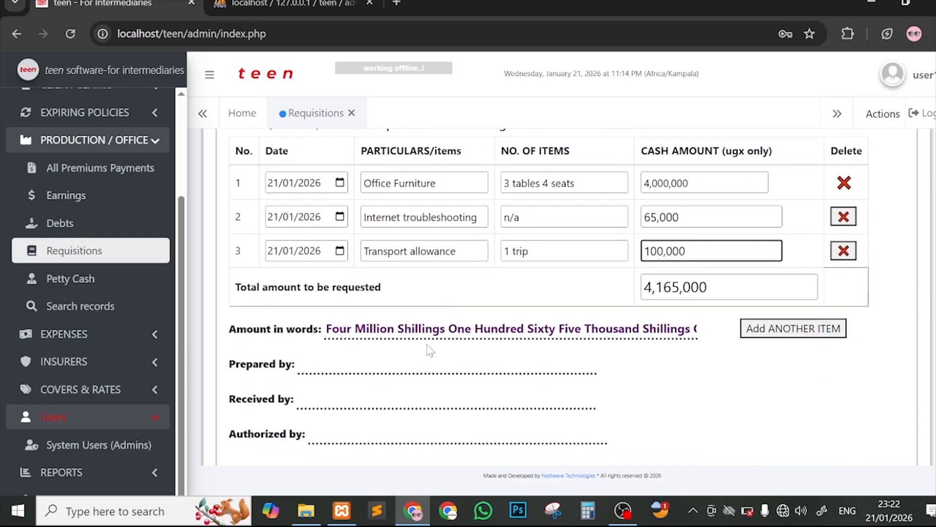
{"action": "scroll", "coordinate": [567, 296], "scroll_direction": "down", "scroll_amount": 1}
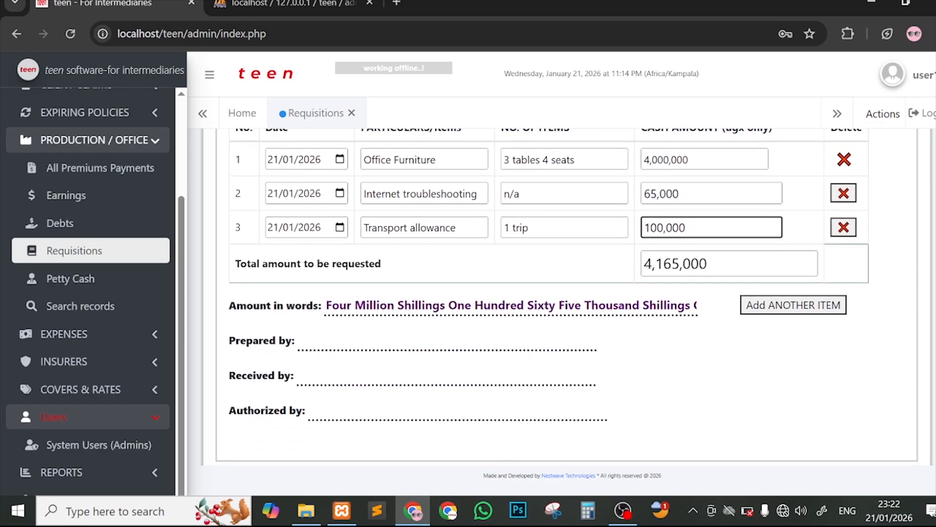
Step: Enter the preparer's name, Finance dpt as receiver, and the authorizer's name
{"action": "left_click", "coordinate": [390, 341]}
{"action": "type", "text": "Use"}
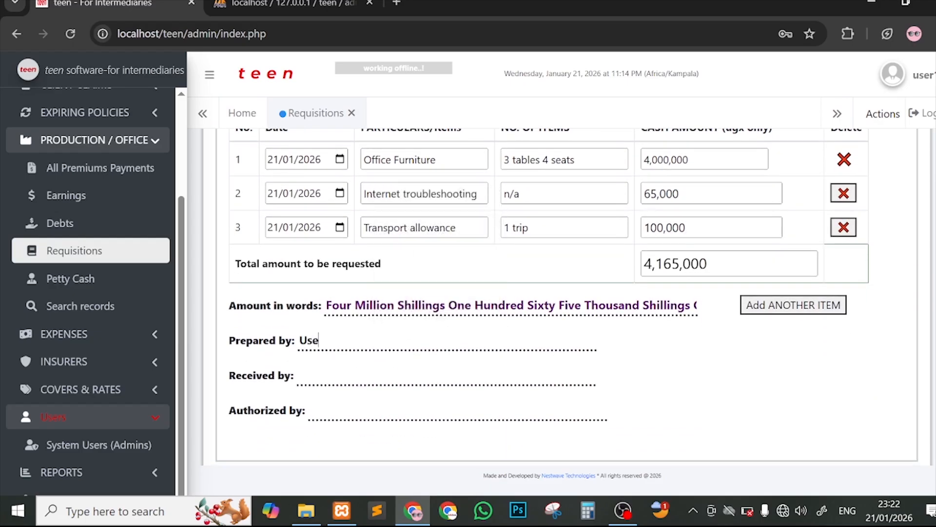
{"action": "type", "text": "r1"}
{"action": "left_click", "coordinate": [391, 375]}
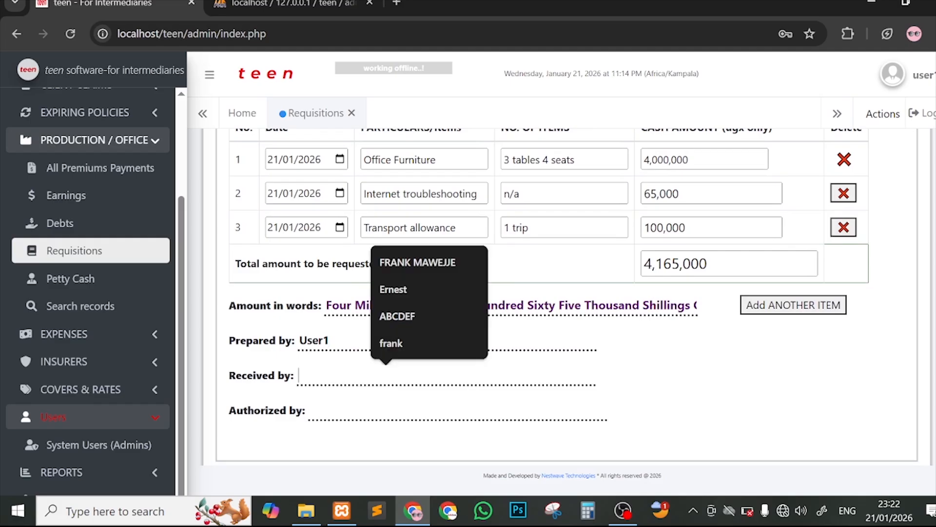
{"action": "type", "text": "Finance"}
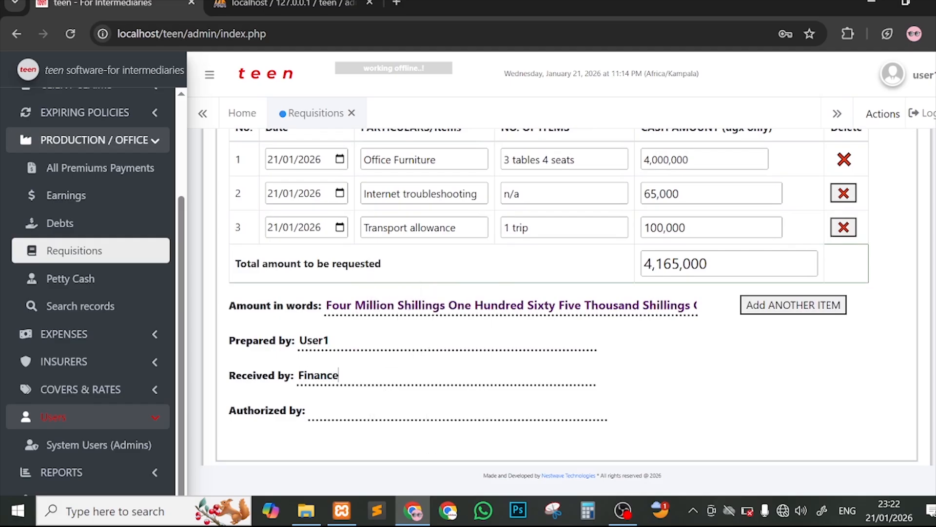
{"action": "type", "text": " dpt"}
{"action": "scroll", "coordinate": [413, 358], "scroll_direction": "down", "scroll_amount": 2}
{"action": "left_click", "coordinate": [351, 348]}
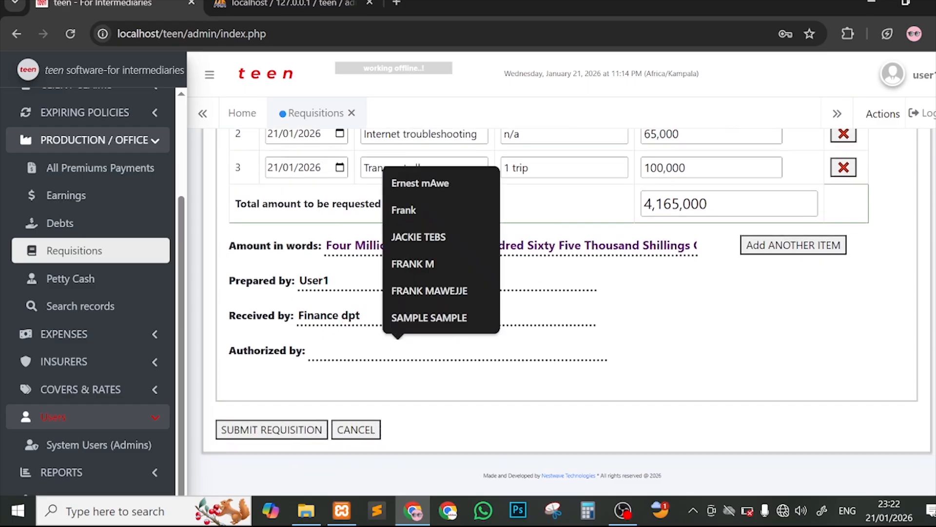
{"action": "type", "text": "User1"}
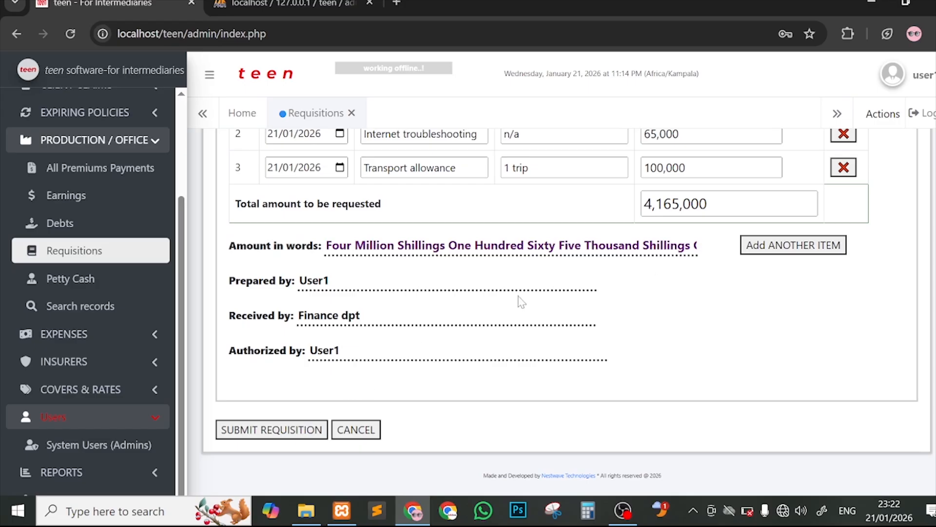
{"action": "scroll", "coordinate": [540, 301], "scroll_direction": "up", "scroll_amount": 3}
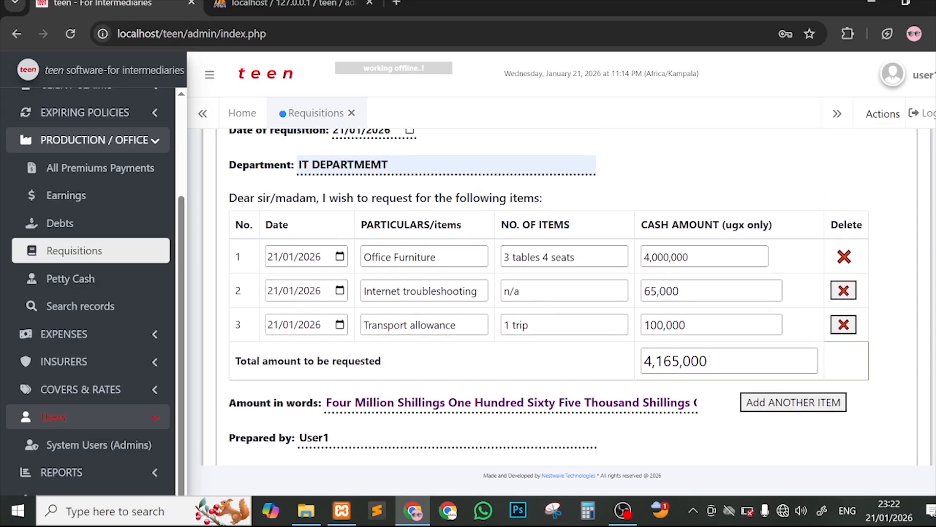
{"action": "scroll", "coordinate": [541, 254], "scroll_direction": "up", "scroll_amount": 3}
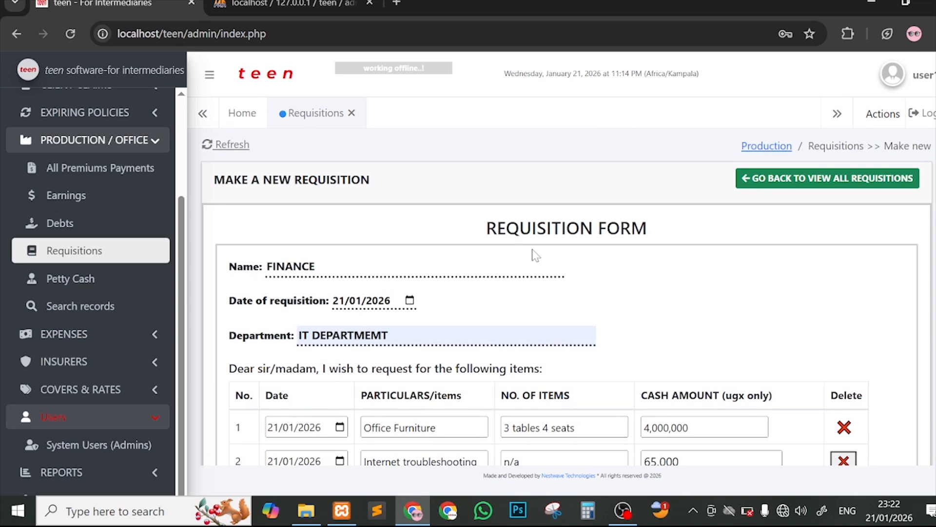
{"action": "scroll", "coordinate": [575, 278], "scroll_direction": "down", "scroll_amount": 6}
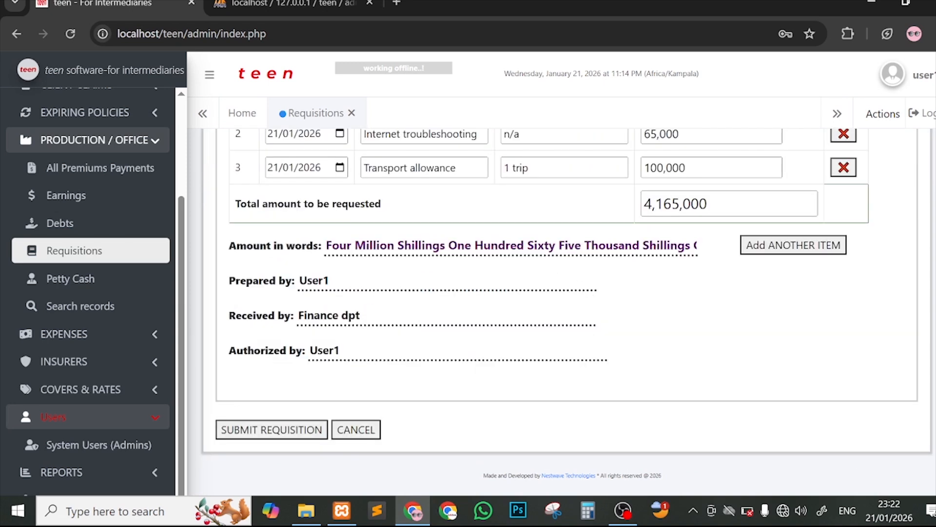
Step: Submit the requisition and acknowledge the confirmation, returning to the pending requisitions list
{"action": "left_click", "coordinate": [302, 429]}
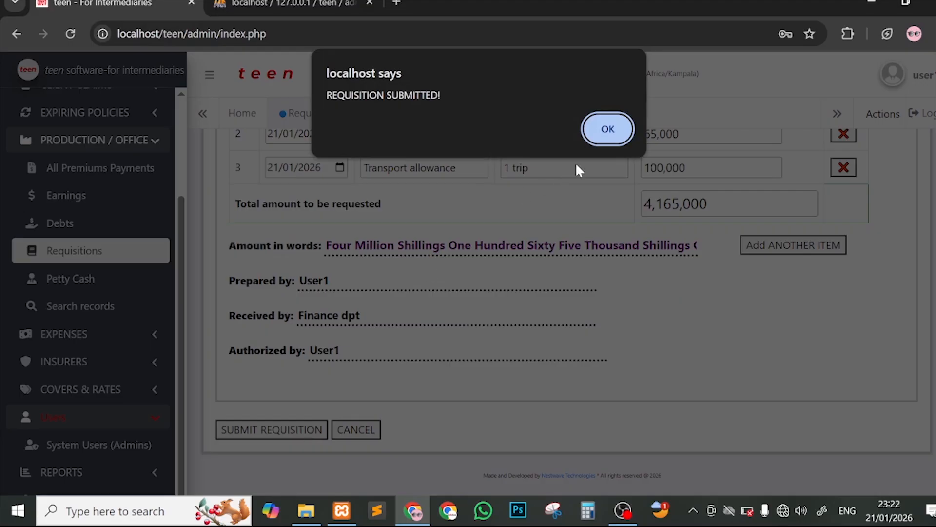
{"action": "left_click", "coordinate": [608, 131]}
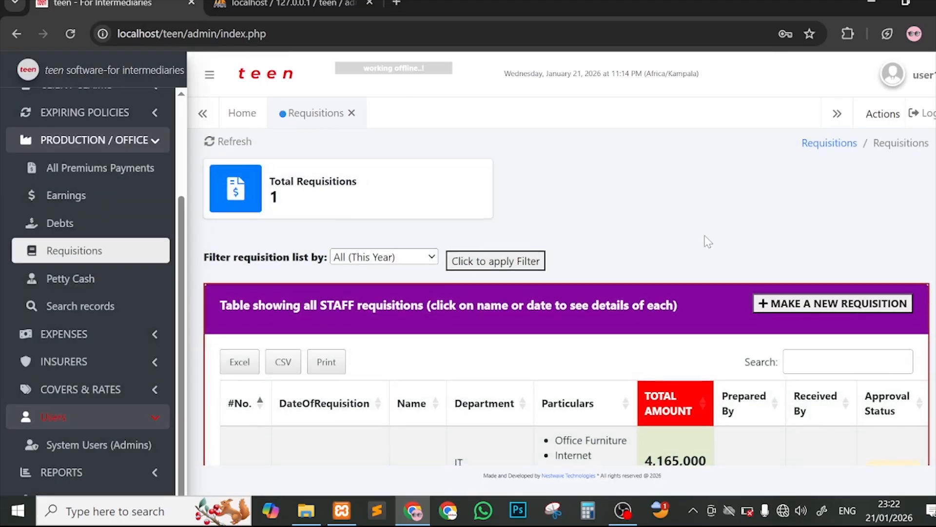
{"action": "scroll", "coordinate": [706, 241], "scroll_direction": "down", "scroll_amount": 2}
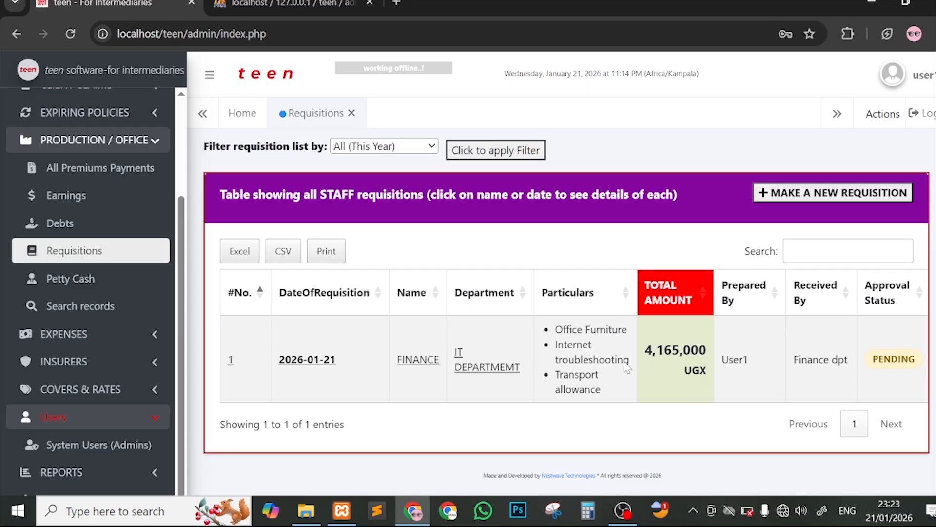
Step: Close the second localhost browser tab, leaving only the staff requisitions list
{"action": "scroll", "coordinate": [644, 364], "scroll_direction": "right", "scroll_amount": 4}
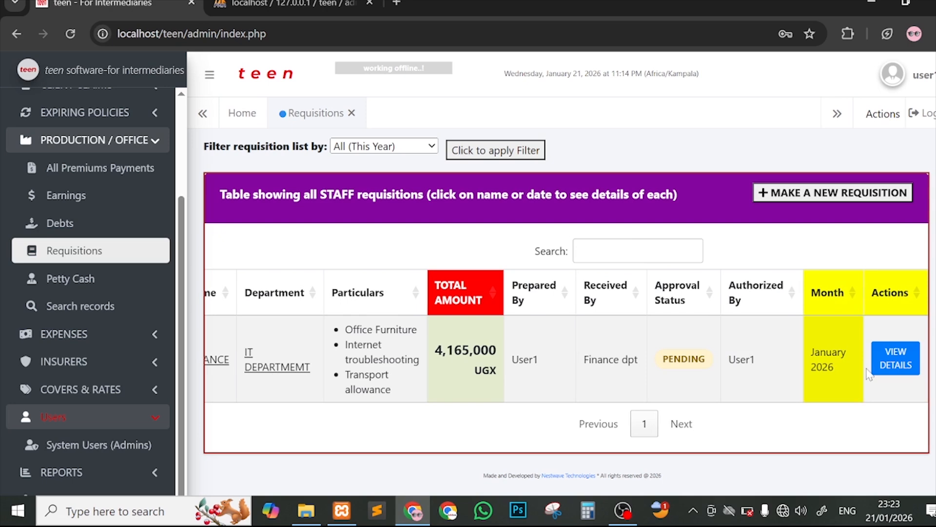
{"action": "scroll", "coordinate": [430, 355], "scroll_direction": "left", "scroll_amount": 4}
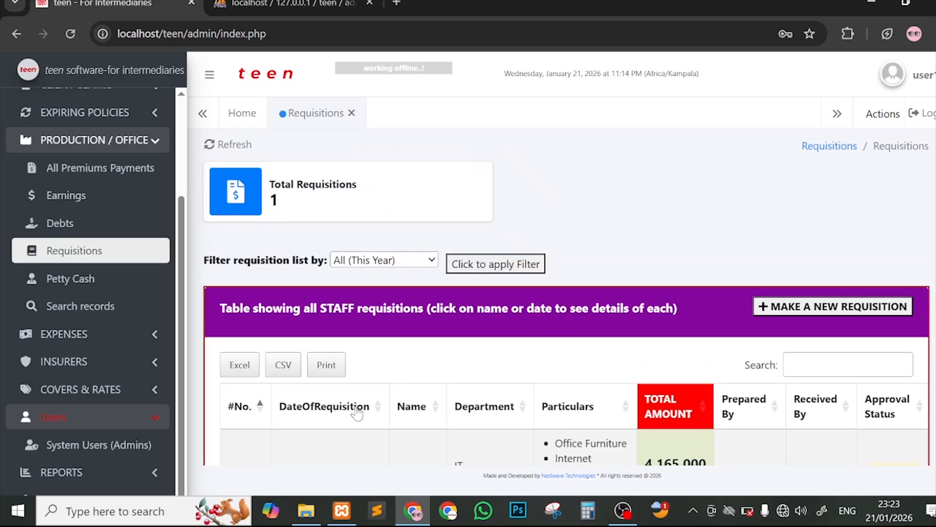
{"action": "scroll", "coordinate": [604, 272], "scroll_direction": "down", "scroll_amount": 2}
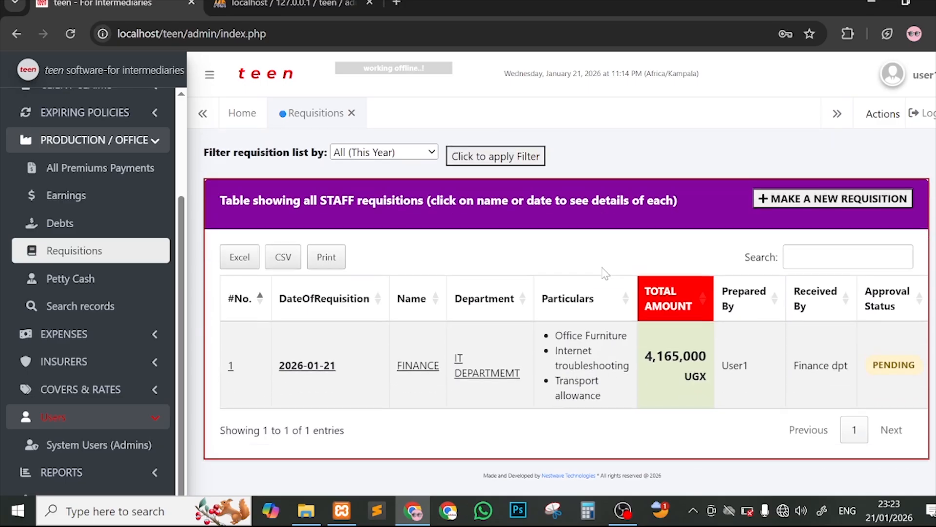
{"action": "left_click", "coordinate": [371, 4]}
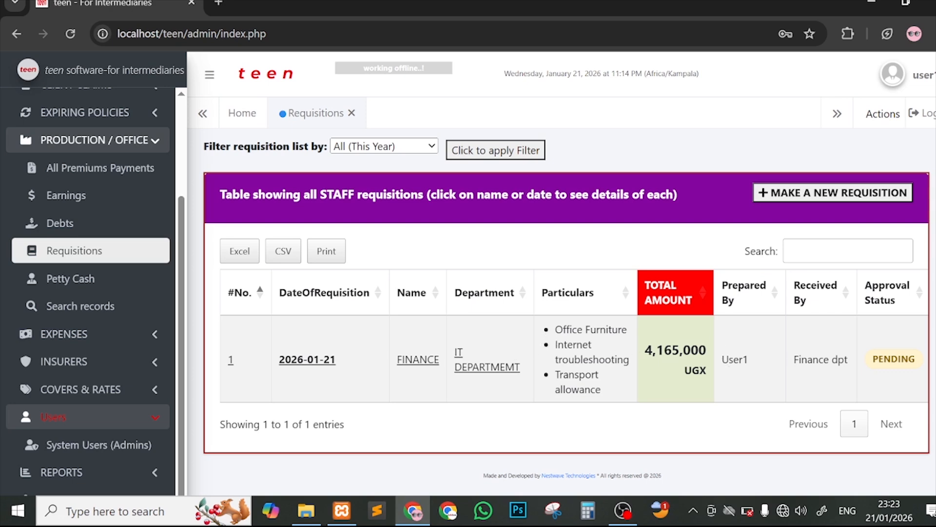
Step: Review the pending requisition's three Particulars items, preparer User1 and 4,165,000 UGX total
{"action": "left_click_drag", "start_coordinate": [556, 328], "coordinate": [600, 390]}
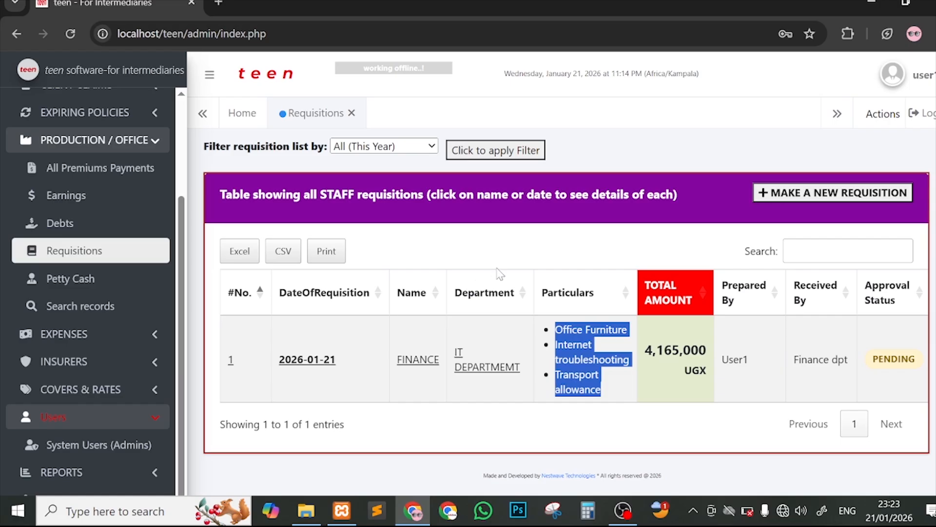
{"action": "left_click", "coordinate": [544, 253]}
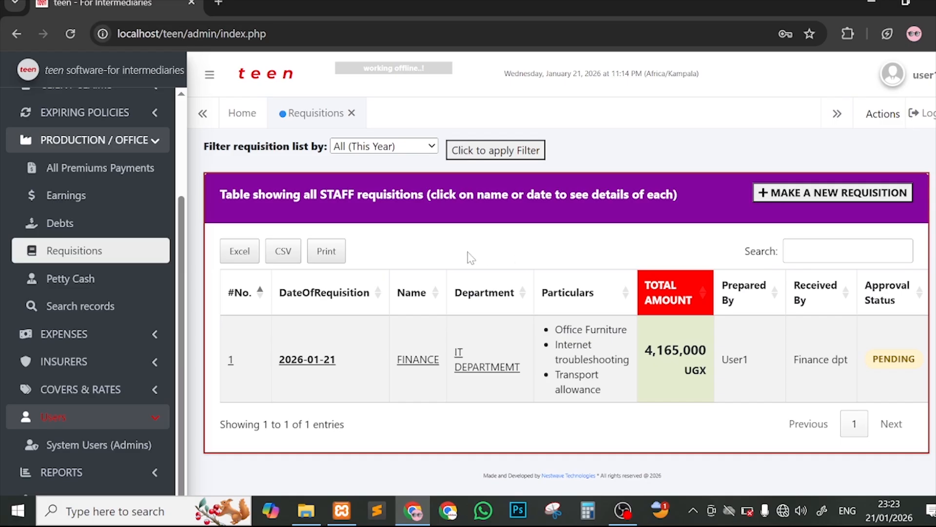
{"action": "scroll", "coordinate": [153, 207], "scroll_direction": "up", "scroll_amount": 3}
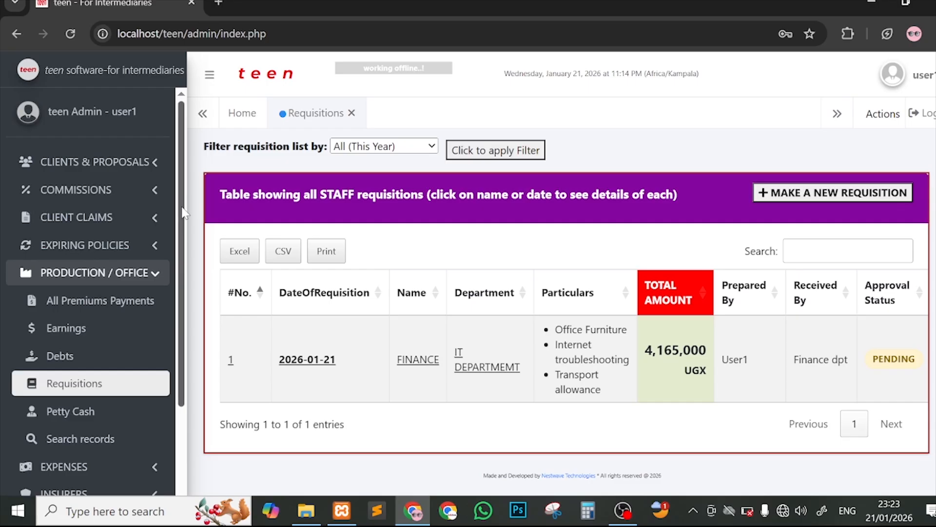
{"action": "scroll", "coordinate": [183, 214], "scroll_direction": "down", "scroll_amount": 3}
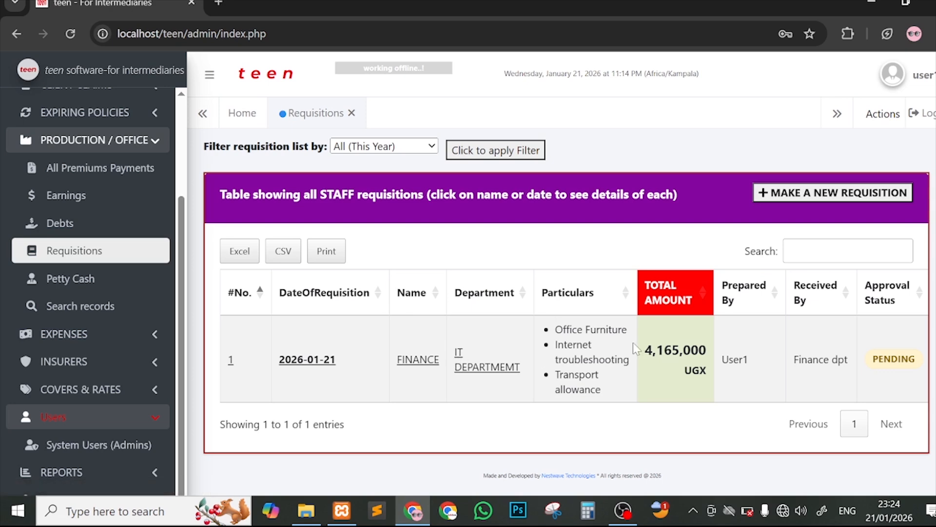
{"action": "scroll", "coordinate": [639, 350], "scroll_direction": "right", "scroll_amount": 5}
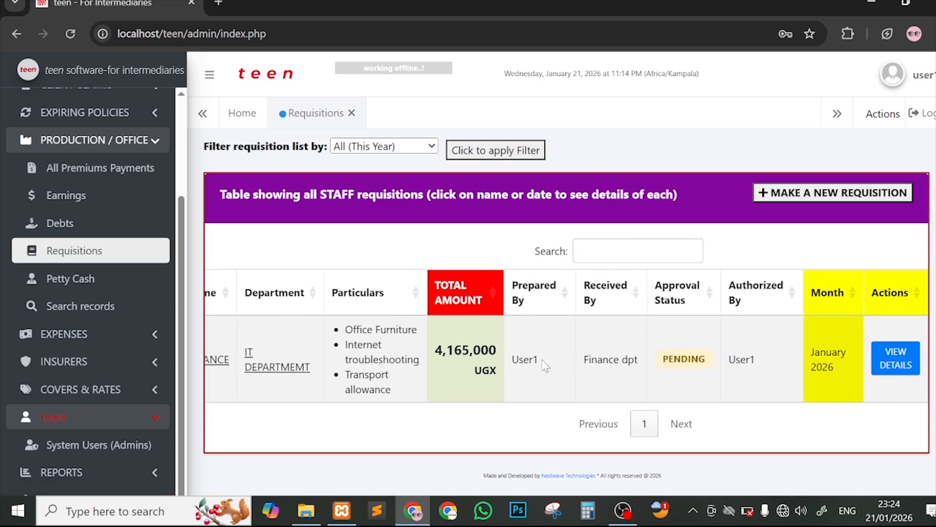
{"action": "left_click_drag", "start_coordinate": [511, 360], "coordinate": [548, 367]}
{"action": "left_click_drag", "start_coordinate": [435, 350], "coordinate": [508, 369]}
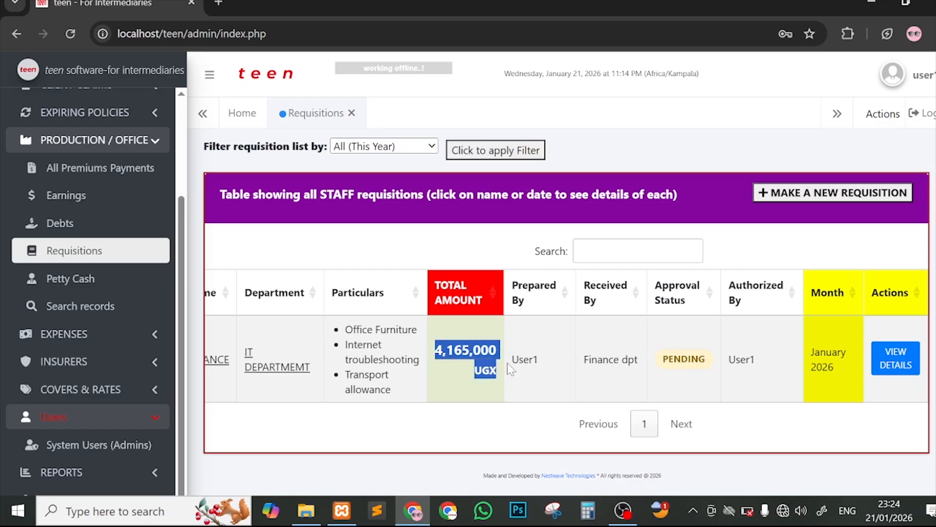
{"action": "left_click", "coordinate": [458, 359]}
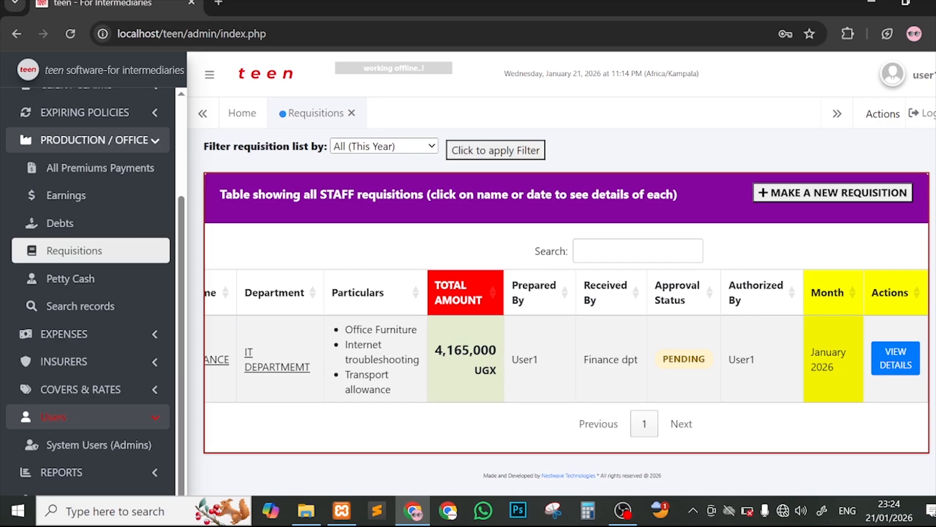
{"action": "scroll", "coordinate": [341, 351], "scroll_direction": "left", "scroll_amount": 5}
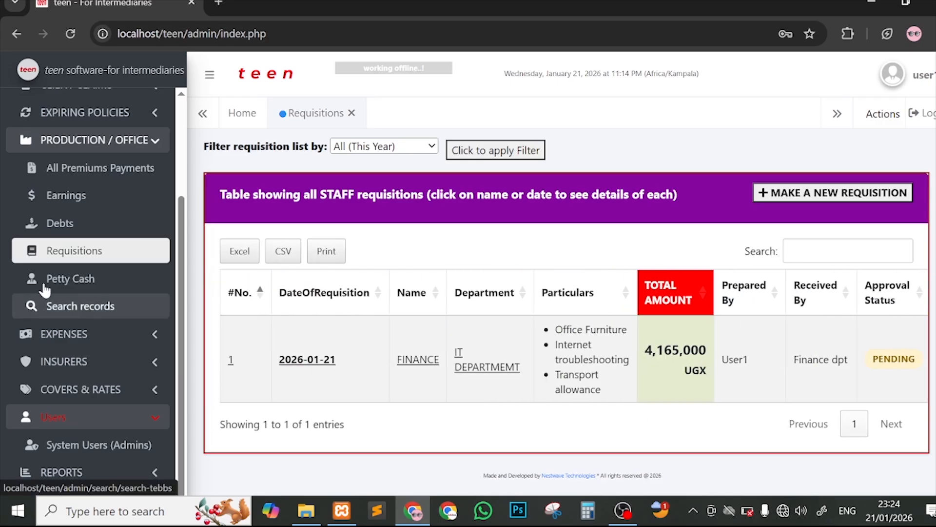
Step: Log out and sign in with the md account credentials
{"action": "left_click", "coordinate": [917, 115]}
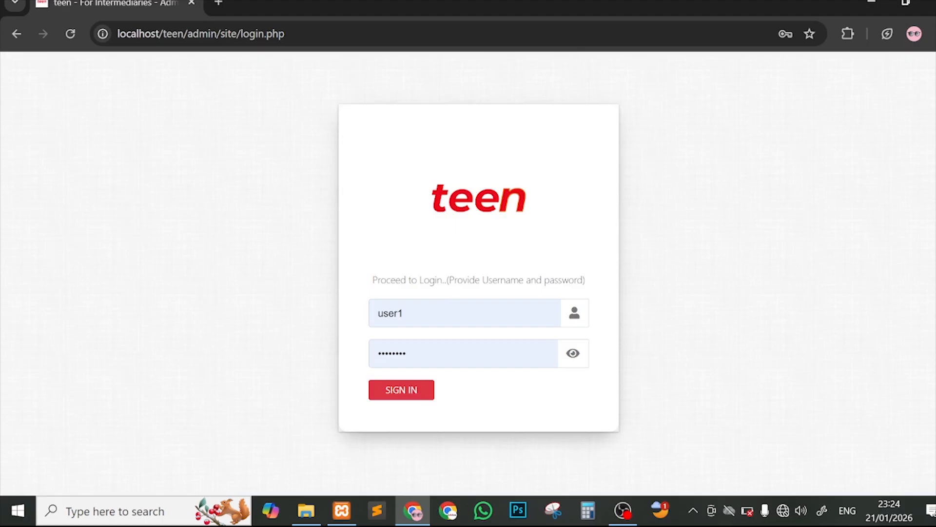
{"action": "left_click", "coordinate": [439, 312]}
{"action": "left_click_drag", "start_coordinate": [423, 313], "coordinate": [322, 311]}
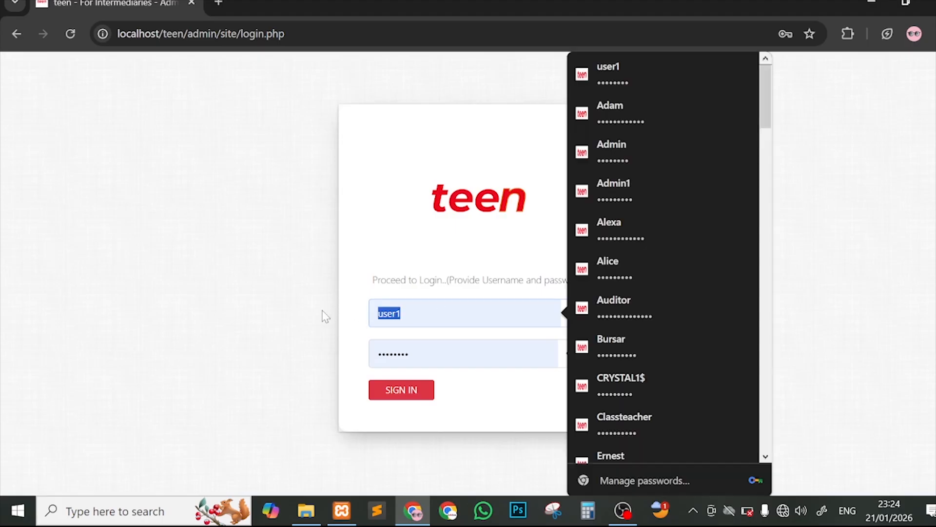
{"action": "type", "text": "md"}
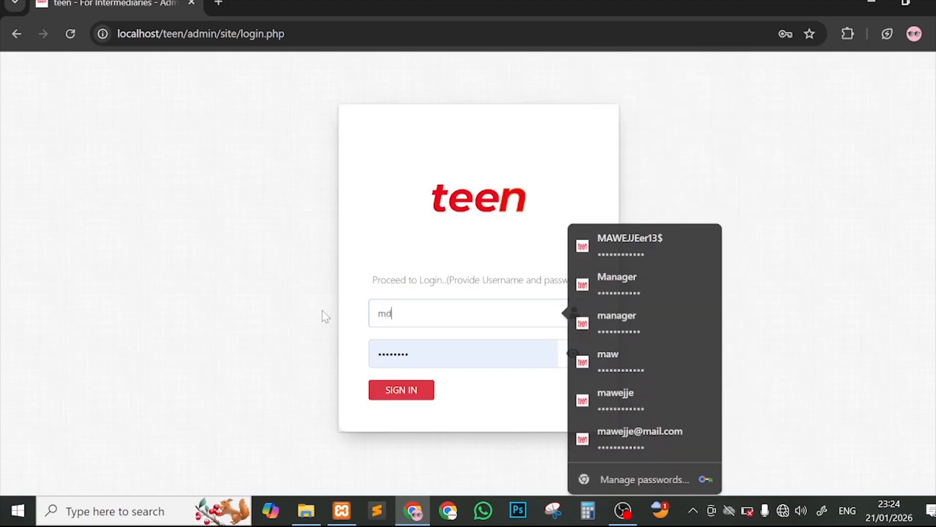
{"action": "key", "text": "Tab"}
{"action": "key", "text": "ctrl+a"}
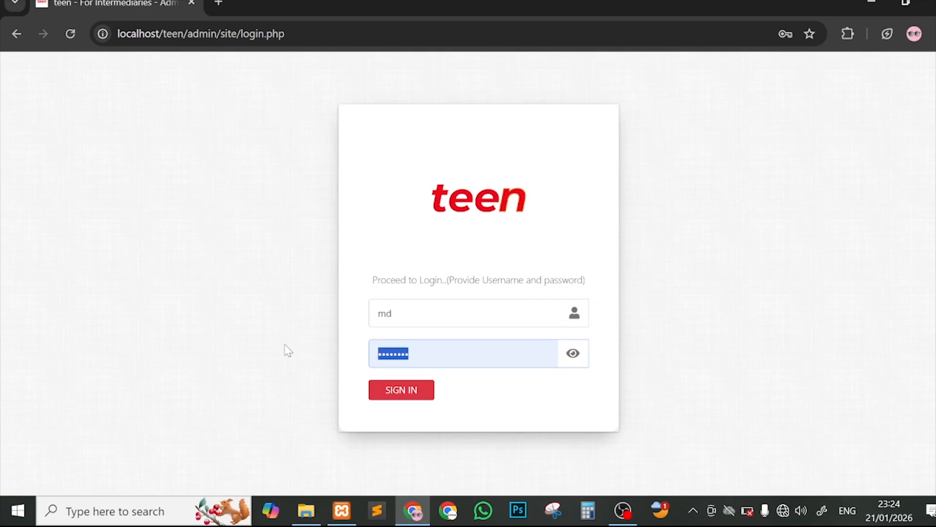
{"action": "left_click", "coordinate": [573, 353]}
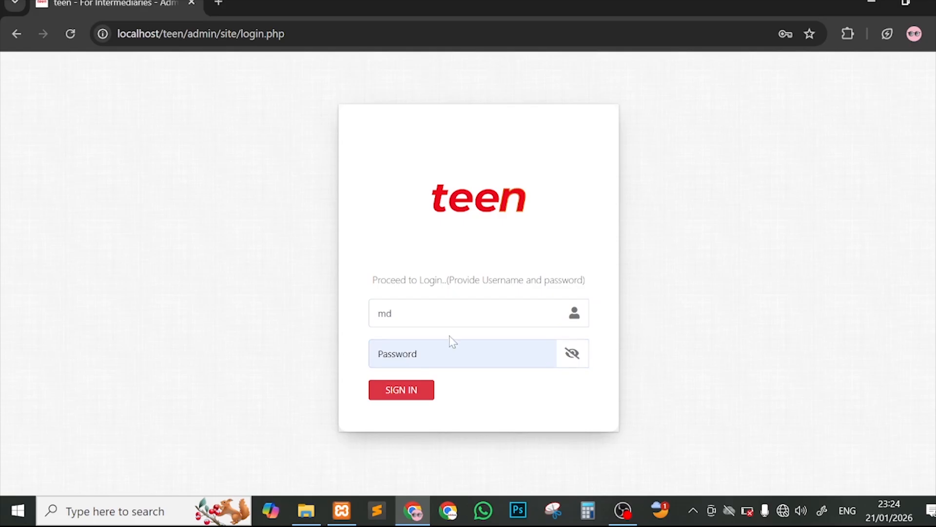
{"action": "left_click", "coordinate": [412, 396]}
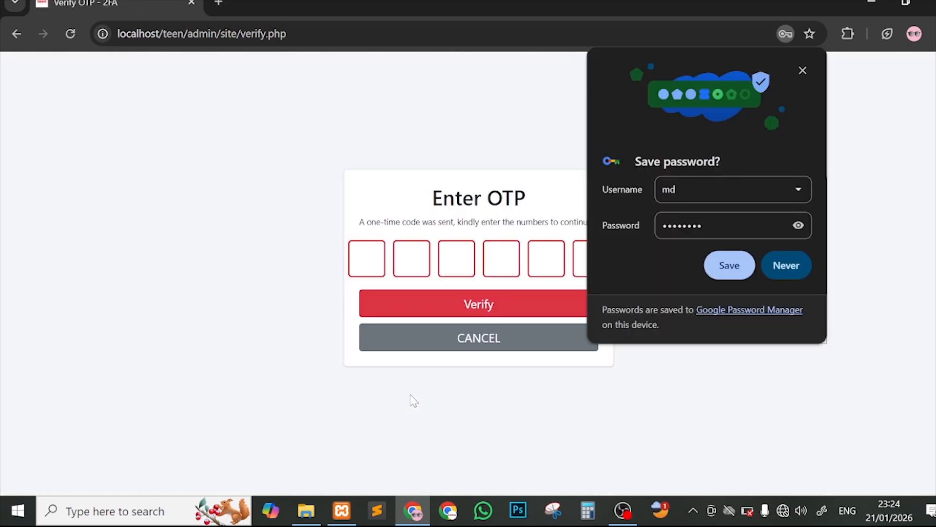
{"action": "left_click", "coordinate": [729, 265]}
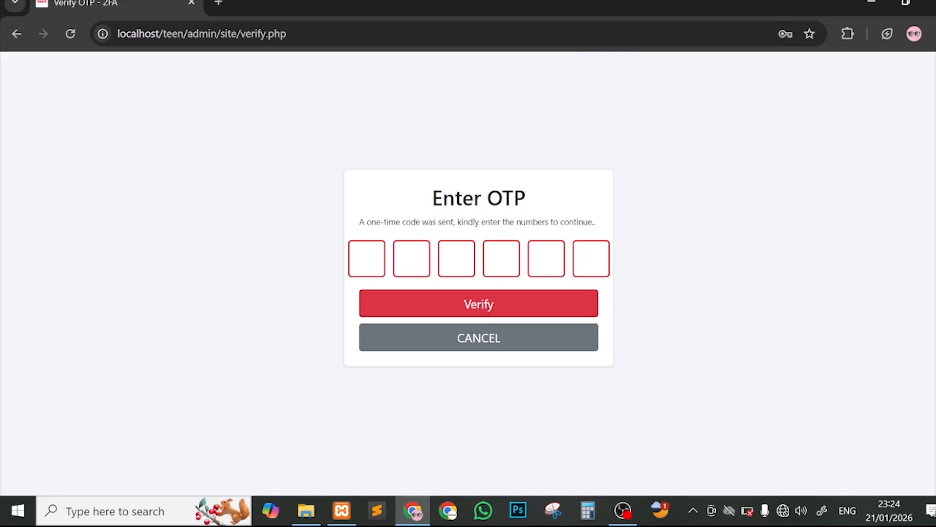
{"action": "left_click", "coordinate": [367, 258]}
{"action": "type", "text": "000000"}
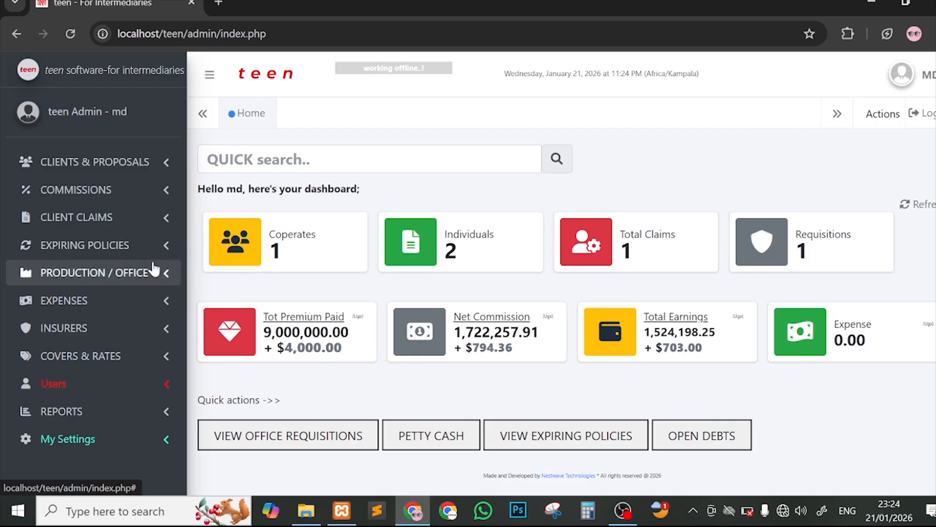
Step: Go to Requisitions under PRODUCTION / OFFICE, check its PENDING status, and open the 2026-01-21 requisition
{"action": "left_click", "coordinate": [135, 273]}
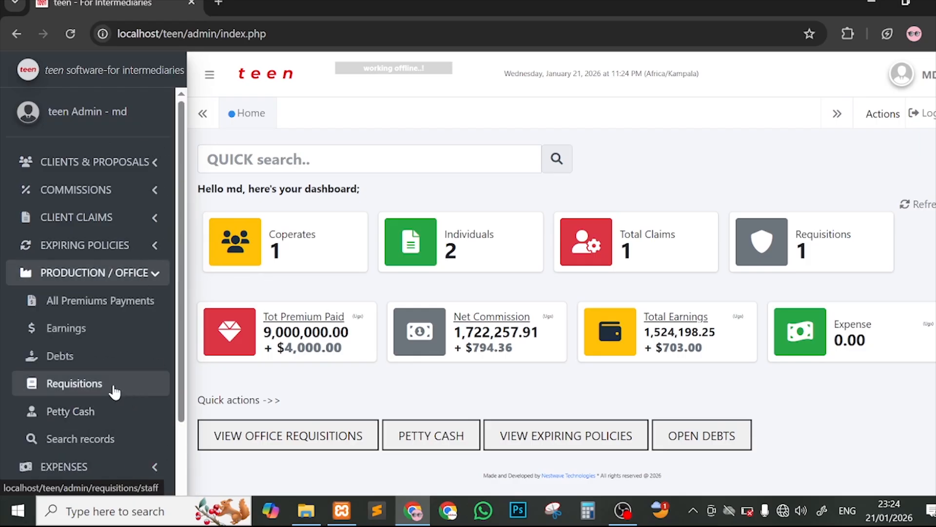
{"action": "left_click", "coordinate": [115, 389]}
{"action": "scroll", "coordinate": [792, 227], "scroll_direction": "down", "scroll_amount": 2}
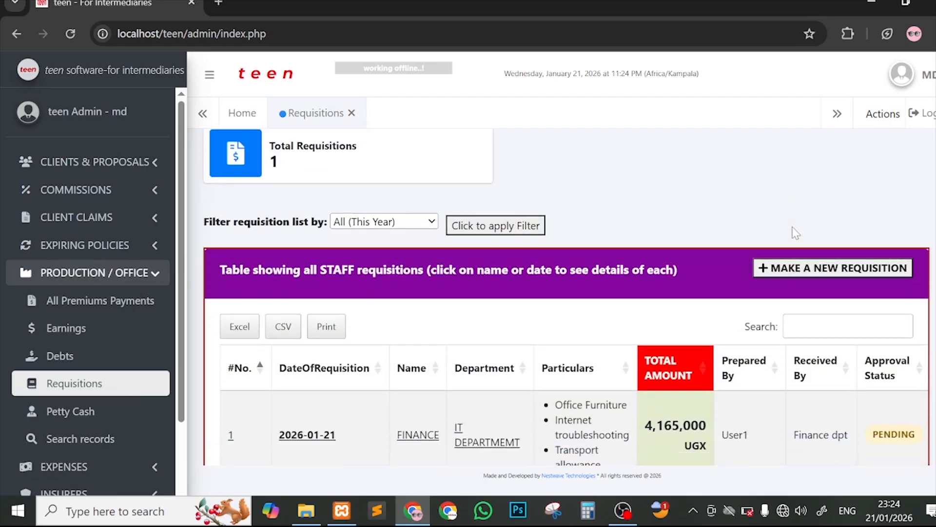
{"action": "scroll", "coordinate": [537, 358], "scroll_direction": "right", "scroll_amount": 4}
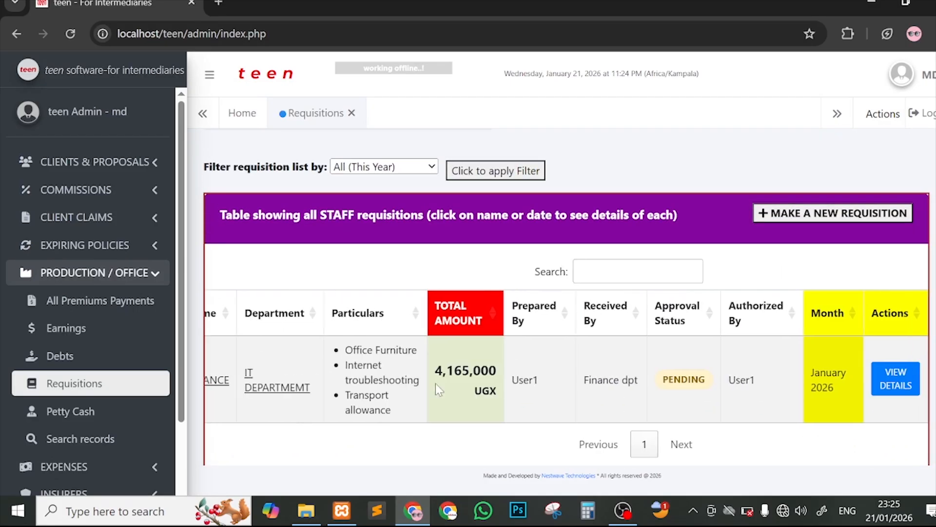
{"action": "left_click_drag", "start_coordinate": [659, 379], "coordinate": [716, 380]}
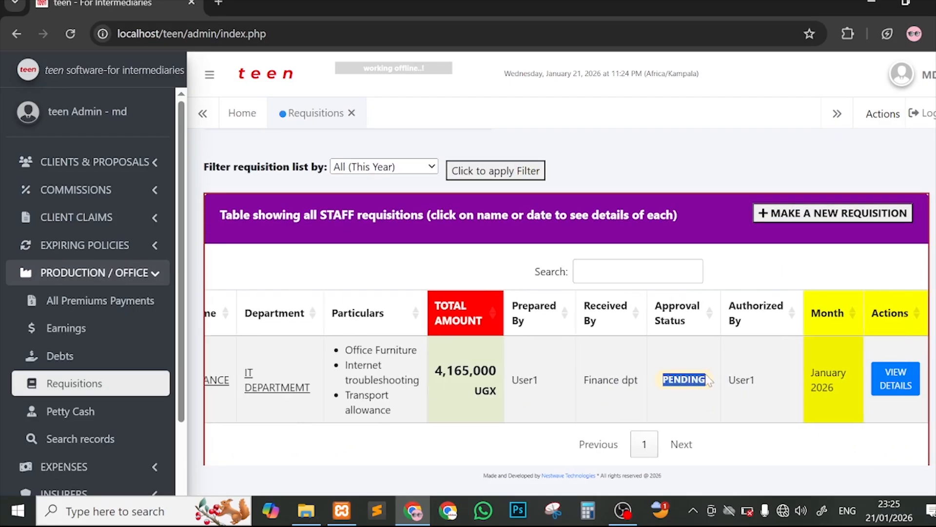
{"action": "scroll", "coordinate": [716, 380], "scroll_direction": "left", "scroll_amount": 1}
{"action": "scroll", "coordinate": [336, 388], "scroll_direction": "left", "scroll_amount": 4}
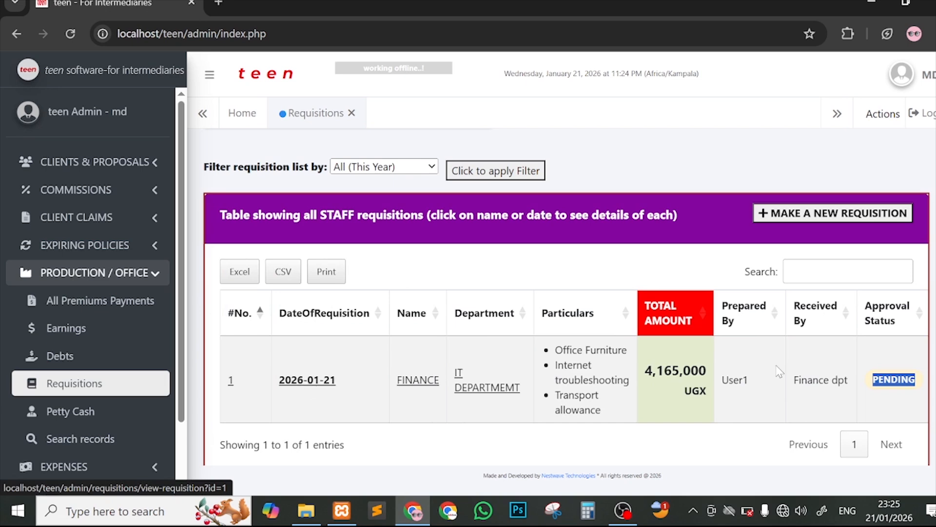
{"action": "scroll", "coordinate": [793, 358], "scroll_direction": "up", "scroll_amount": 1}
{"action": "scroll", "coordinate": [793, 358], "scroll_direction": "up", "scroll_amount": 2}
{"action": "scroll", "coordinate": [587, 318], "scroll_direction": "down", "scroll_amount": 3}
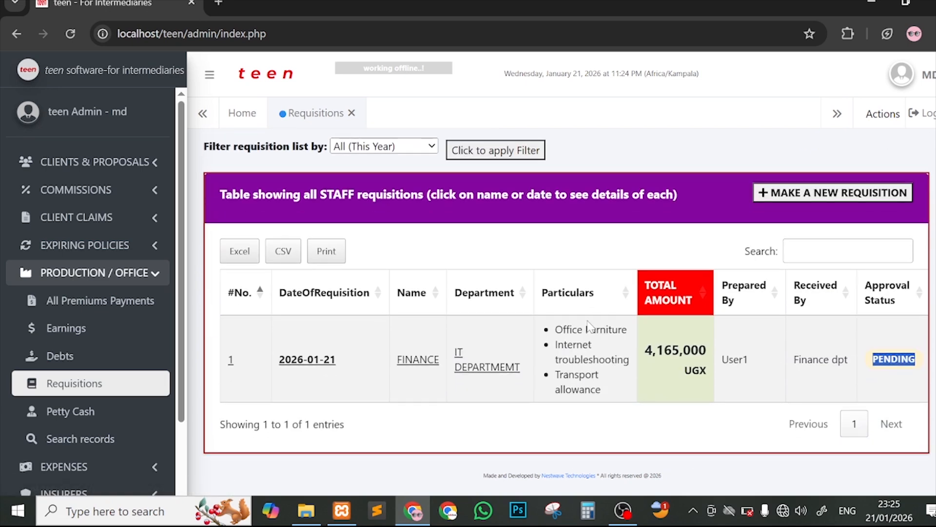
{"action": "left_click", "coordinate": [293, 361]}
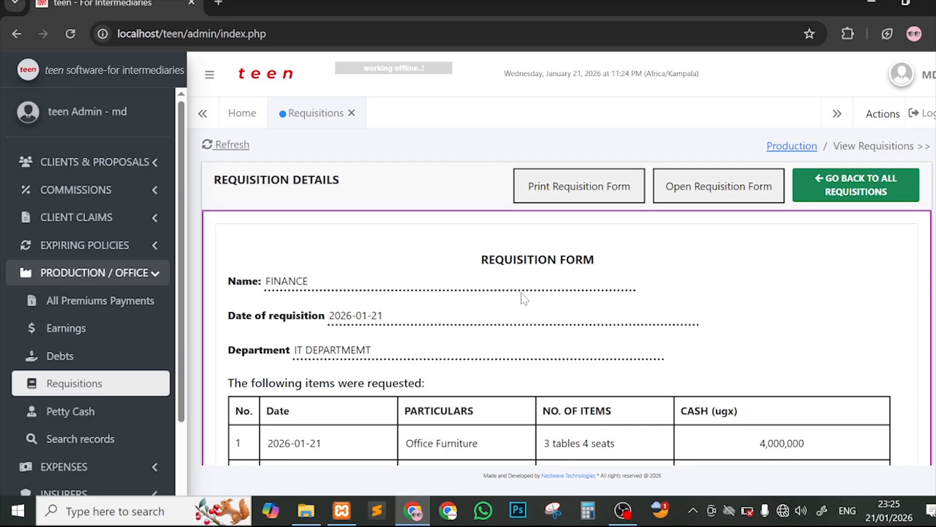
Step: Review the requisition's date, department and items such as Office Furniture and Internet troubleshooting
{"action": "scroll", "coordinate": [522, 295], "scroll_direction": "down", "scroll_amount": 2}
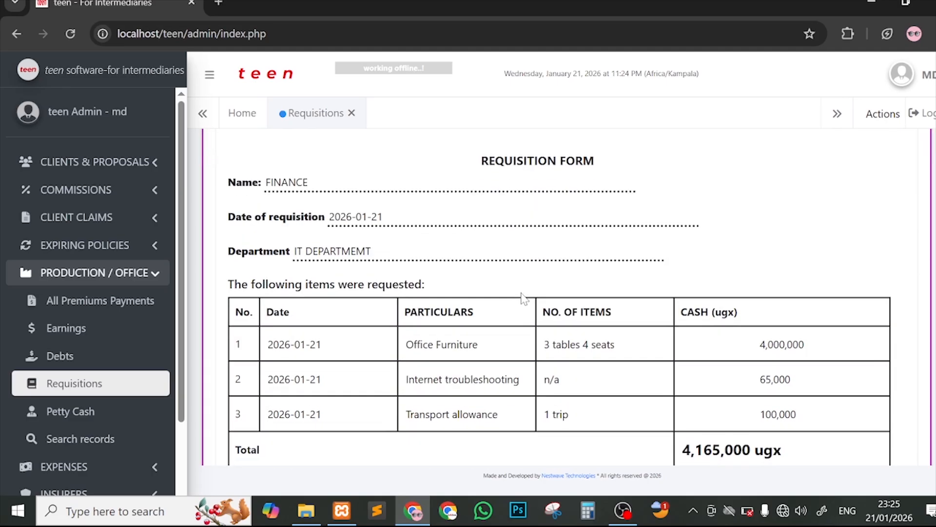
{"action": "left_click_drag", "start_coordinate": [340, 216], "coordinate": [383, 217]}
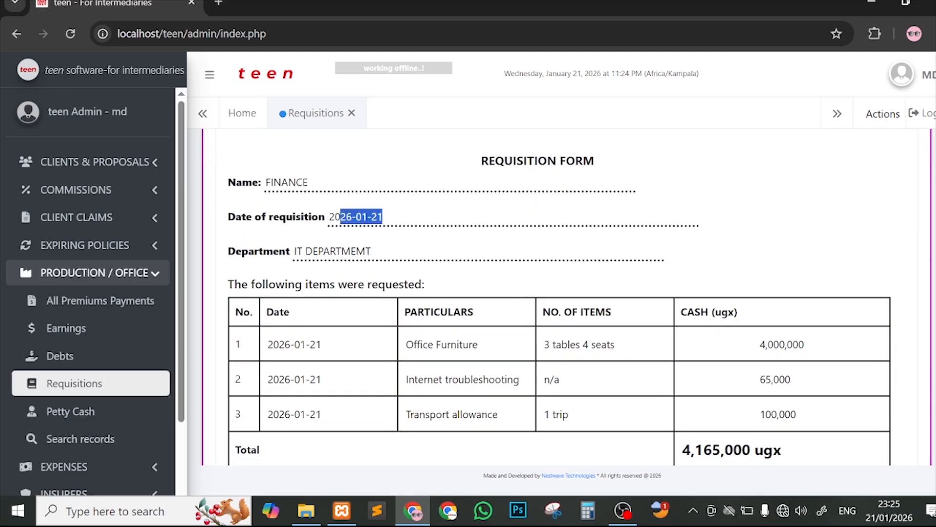
{"action": "left_click_drag", "start_coordinate": [306, 251], "coordinate": [372, 251]}
{"action": "scroll", "coordinate": [504, 239], "scroll_direction": "down", "scroll_amount": 3}
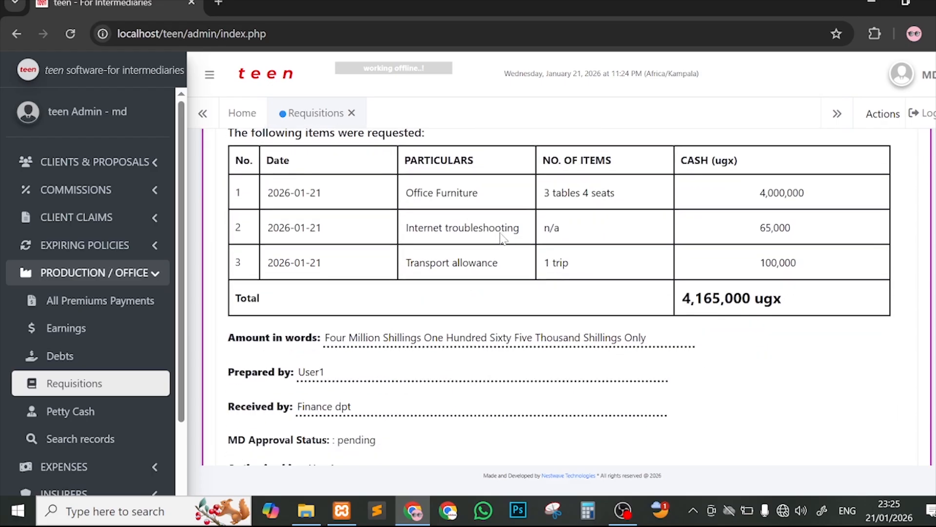
{"action": "scroll", "coordinate": [559, 292], "scroll_direction": "up", "scroll_amount": 1}
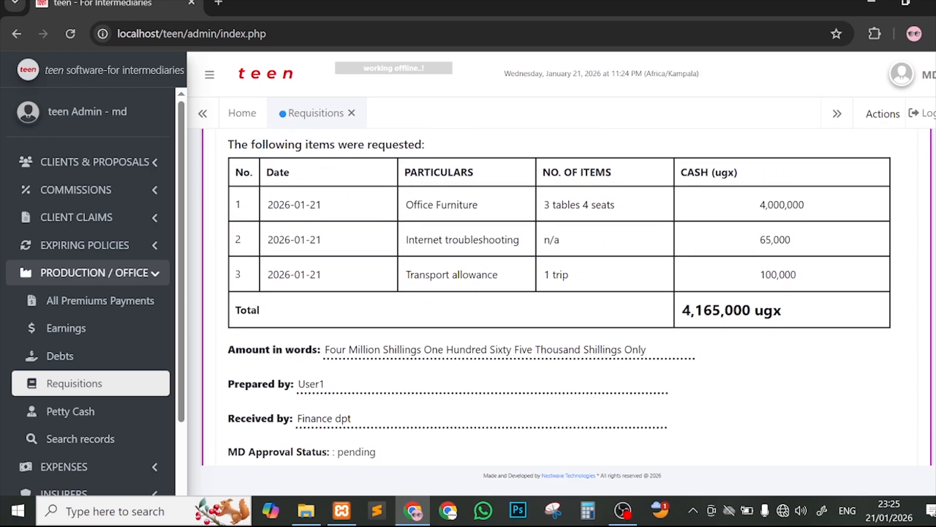
{"action": "left_click_drag", "start_coordinate": [308, 144], "coordinate": [359, 144]}
{"action": "left_click_drag", "start_coordinate": [272, 204], "coordinate": [294, 204]}
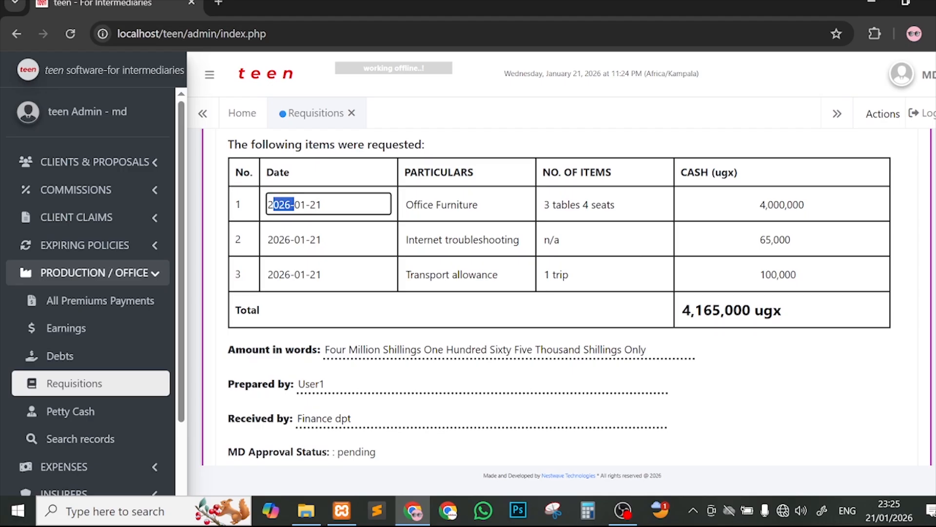
{"action": "left_click", "coordinate": [278, 239]}
{"action": "left_click_drag", "start_coordinate": [278, 239], "coordinate": [316, 239]}
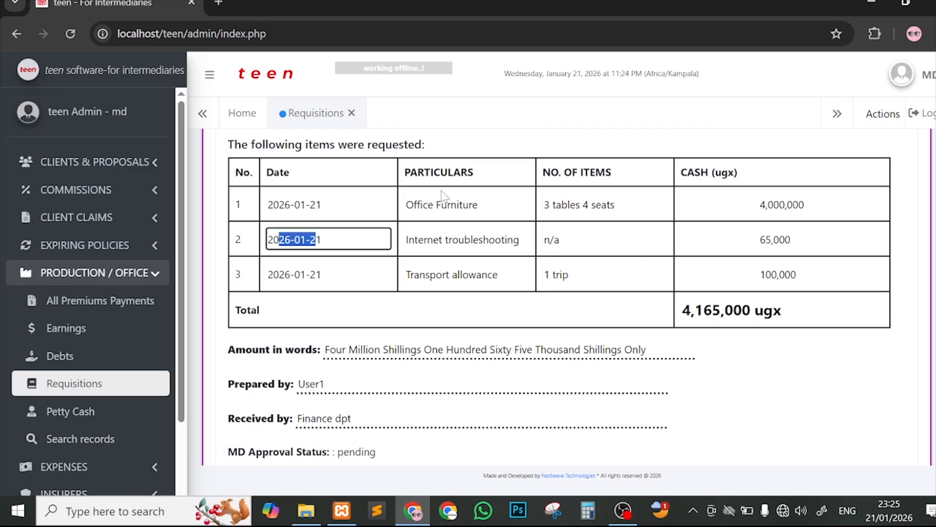
{"action": "left_click", "coordinate": [422, 205]}
{"action": "left_click_drag", "start_coordinate": [423, 205], "coordinate": [597, 257]}
{"action": "left_click", "coordinate": [810, 262]}
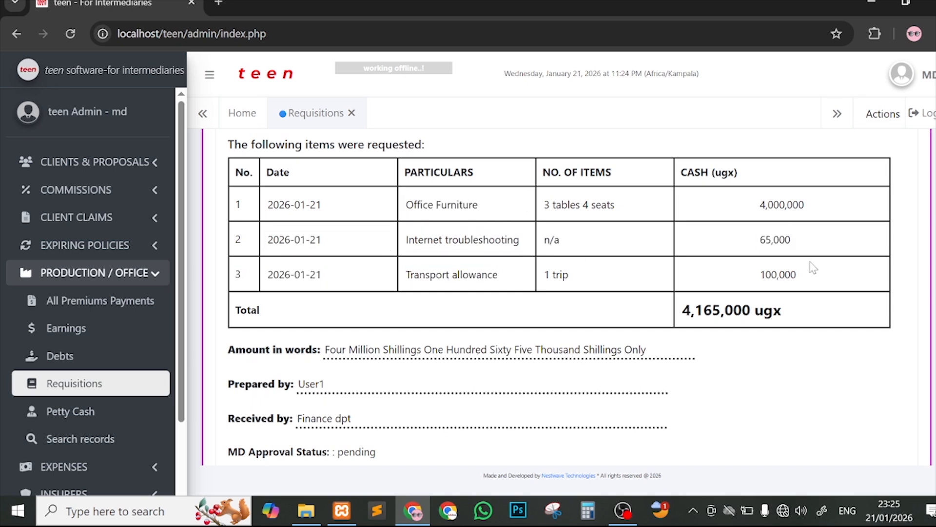
Step: Scroll to the invalid-without-MD-signature warning and open the MD account panel
{"action": "scroll", "coordinate": [734, 325], "scroll_direction": "down", "scroll_amount": 2}
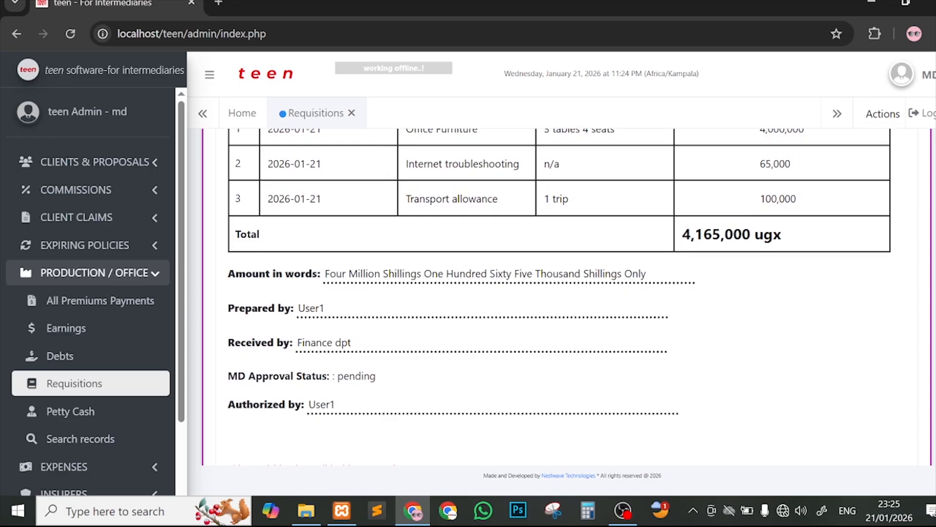
{"action": "scroll", "coordinate": [659, 280], "scroll_direction": "down", "scroll_amount": 4}
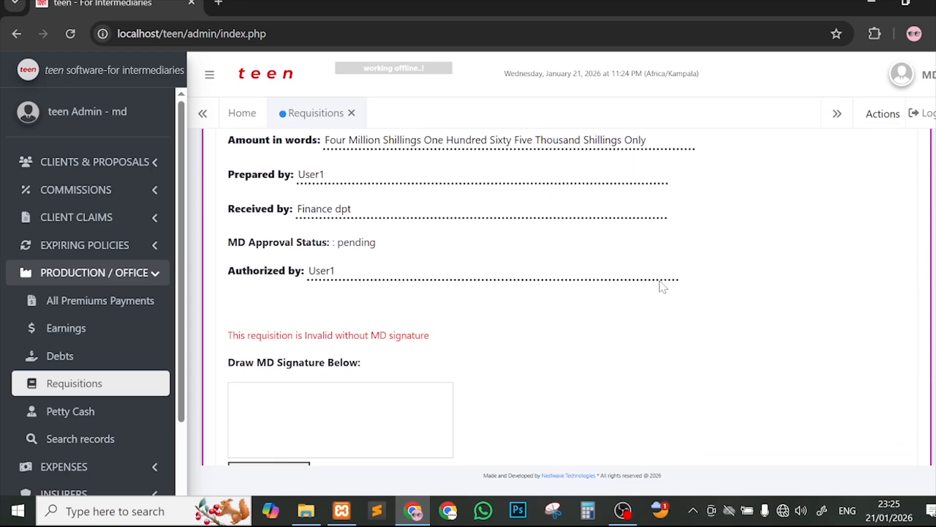
{"action": "scroll", "coordinate": [659, 280], "scroll_direction": "down", "scroll_amount": 1}
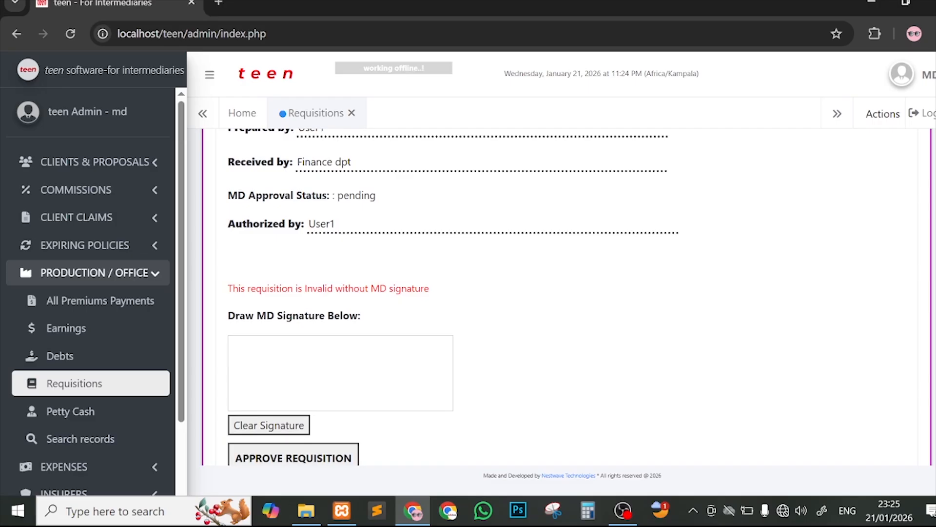
{"action": "left_click_drag", "start_coordinate": [233, 288], "coordinate": [336, 288]}
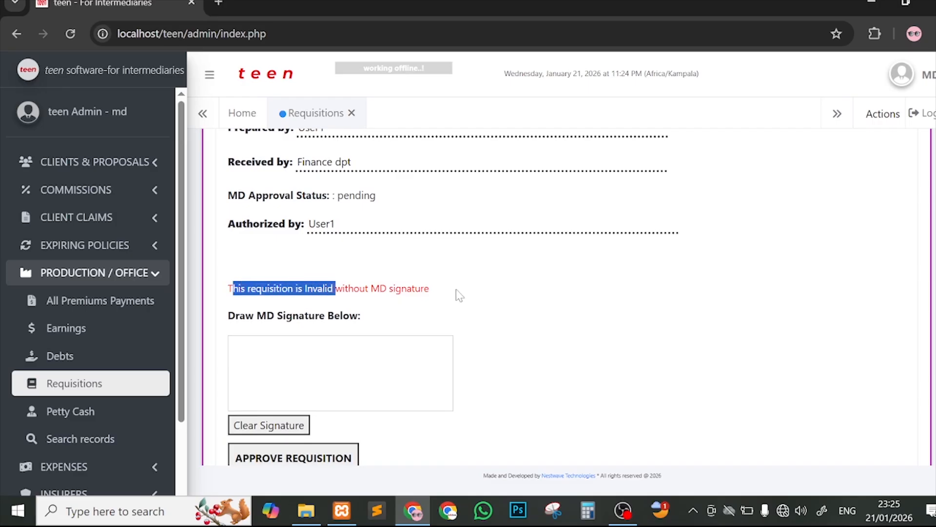
{"action": "scroll", "coordinate": [552, 294], "scroll_direction": "down", "scroll_amount": 3}
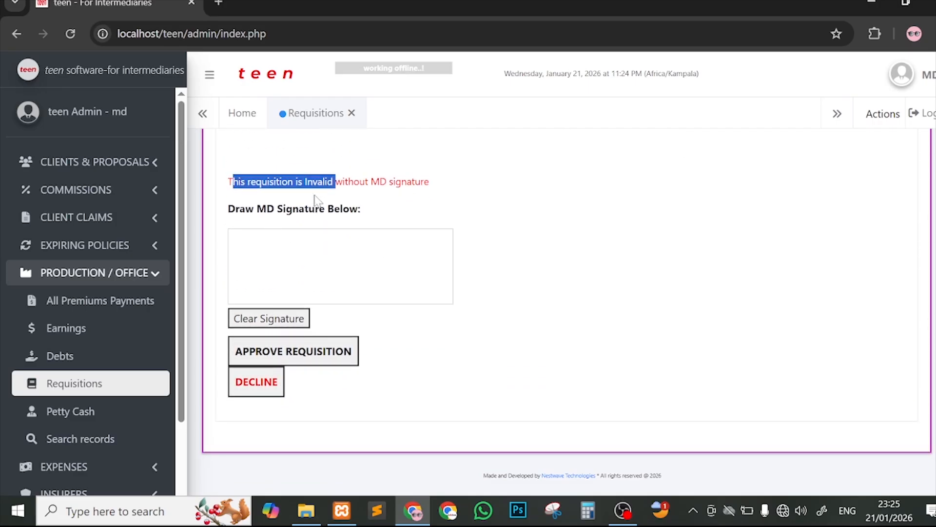
{"action": "left_click", "coordinate": [924, 77]}
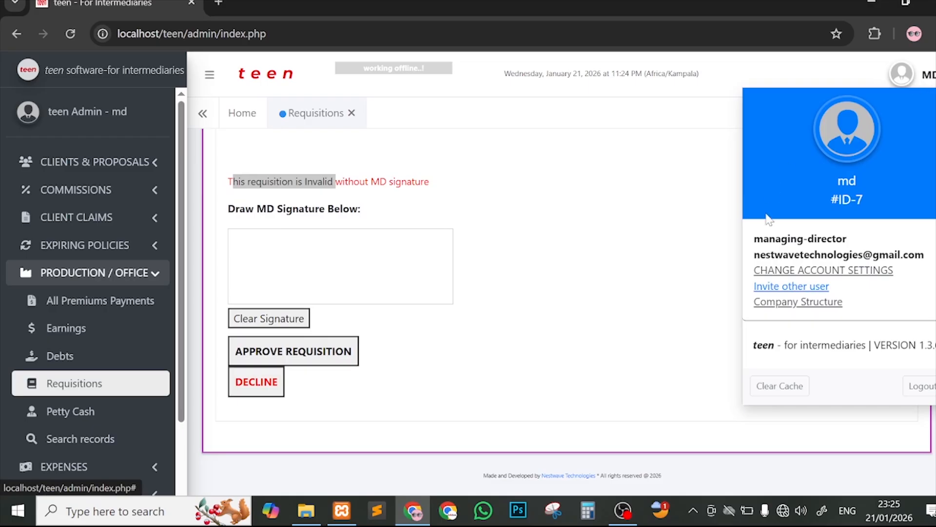
Step: Draw the MD signature in the signature box and approve the FINANCE requisition
{"action": "left_click", "coordinate": [711, 250]}
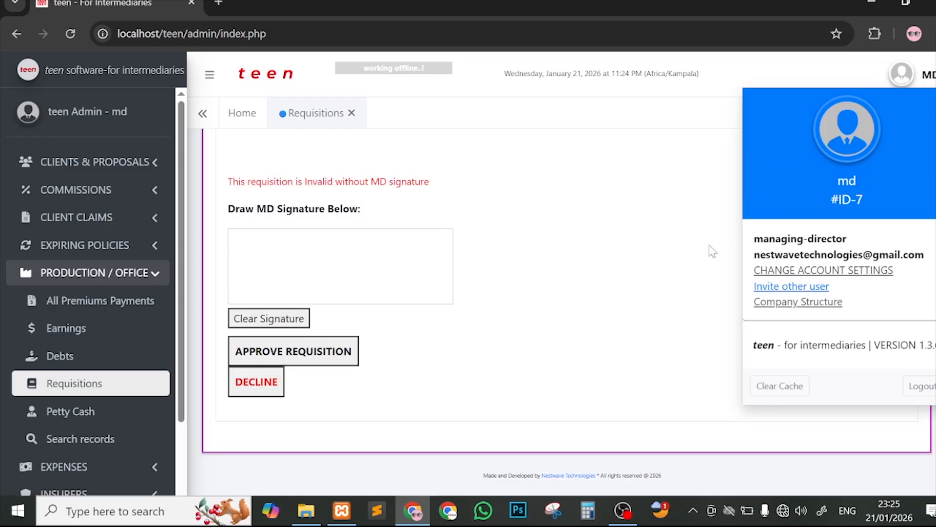
{"action": "left_click", "coordinate": [904, 78]}
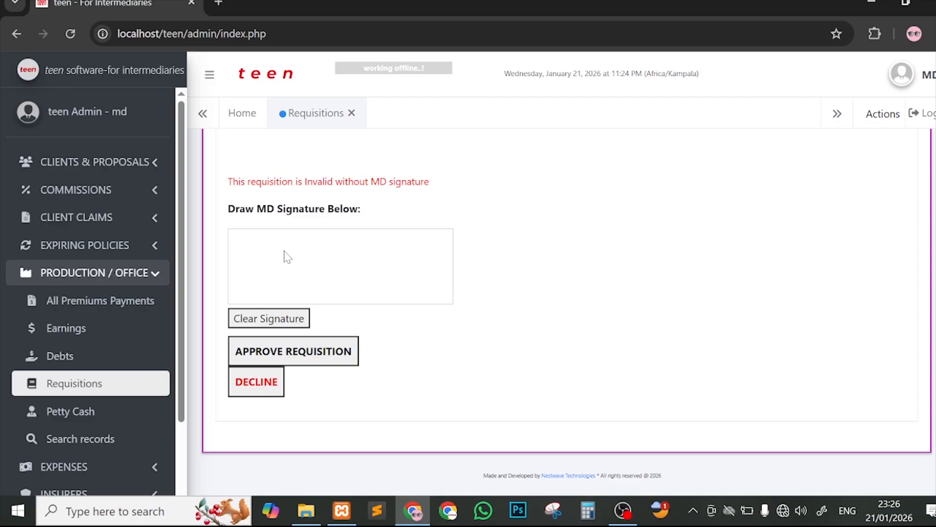
{"action": "mouse_move", "coordinate": [287, 256]}
{"action": "left_mouse_down"}
{"action": "mouse_move", "coordinate": [302, 277]}
{"action": "mouse_move", "coordinate": [339, 255]}
{"action": "mouse_move", "coordinate": [232, 264]}
{"action": "left_mouse_up"}
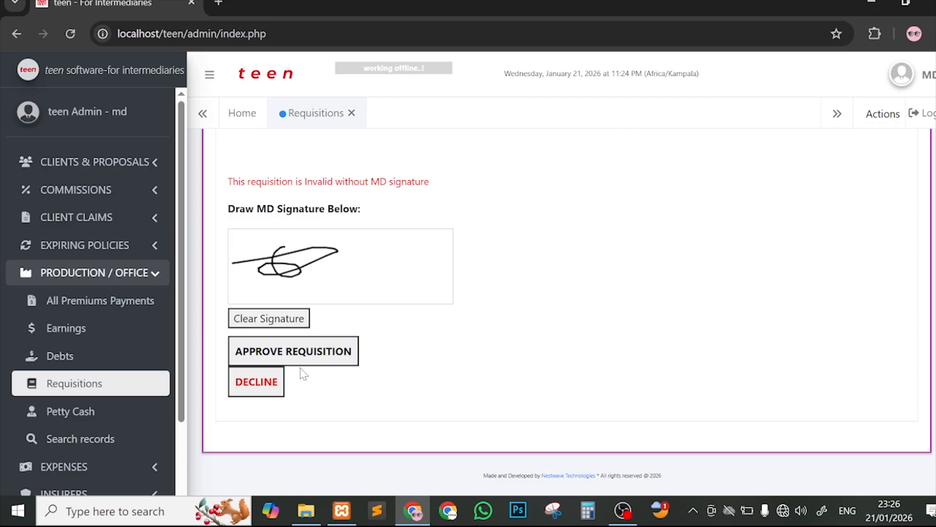
{"action": "scroll", "coordinate": [537, 318], "scroll_direction": "up", "scroll_amount": 2}
{"action": "scroll", "coordinate": [537, 318], "scroll_direction": "down", "scroll_amount": 2}
{"action": "left_click", "coordinate": [245, 359]}
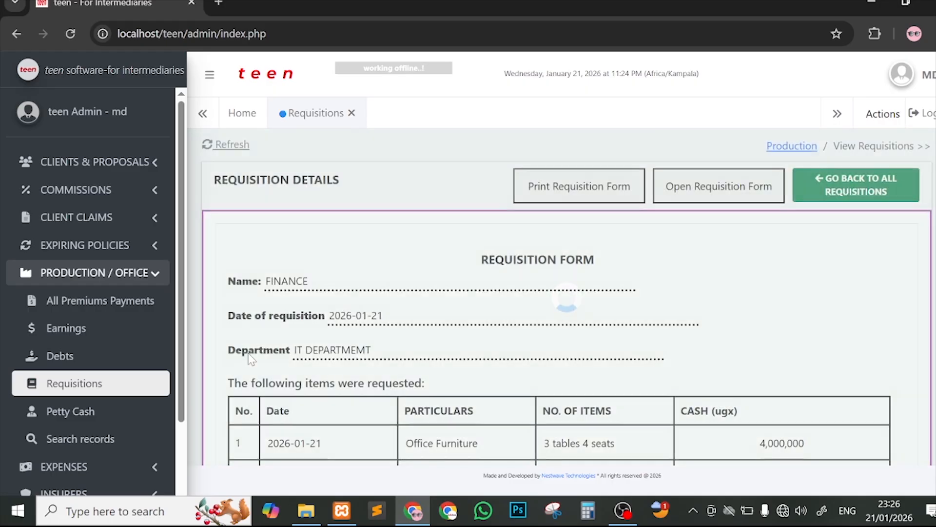
{"action": "scroll", "coordinate": [494, 301], "scroll_direction": "down", "scroll_amount": 7}
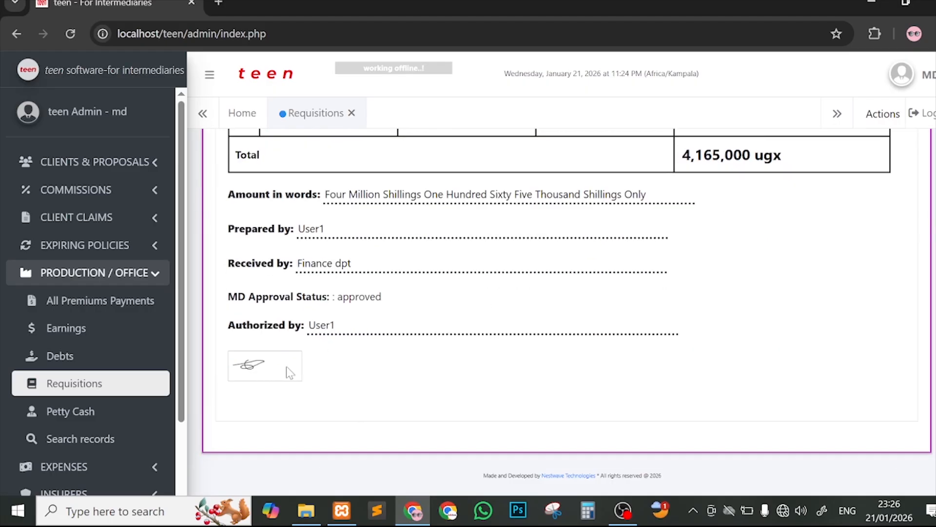
{"action": "scroll", "coordinate": [267, 385], "scroll_direction": "up", "scroll_amount": 7}
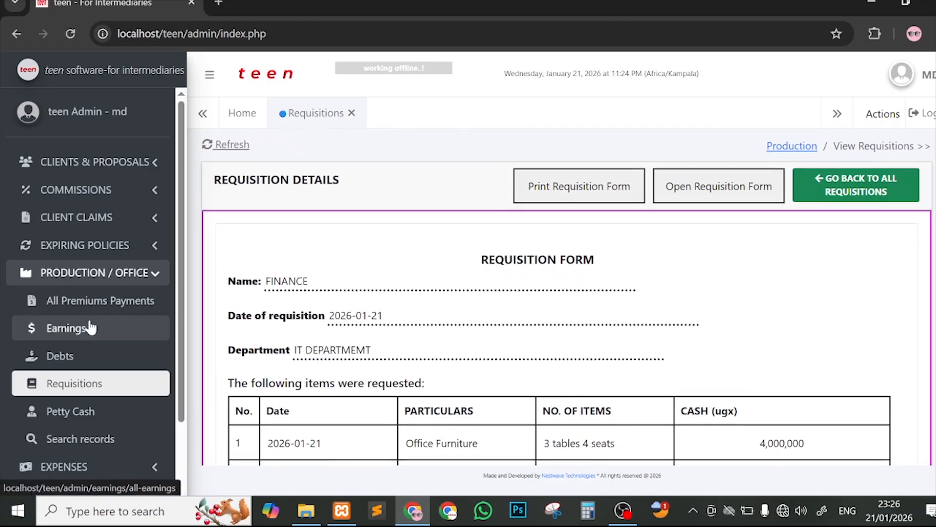
{"action": "left_click", "coordinate": [925, 113]}
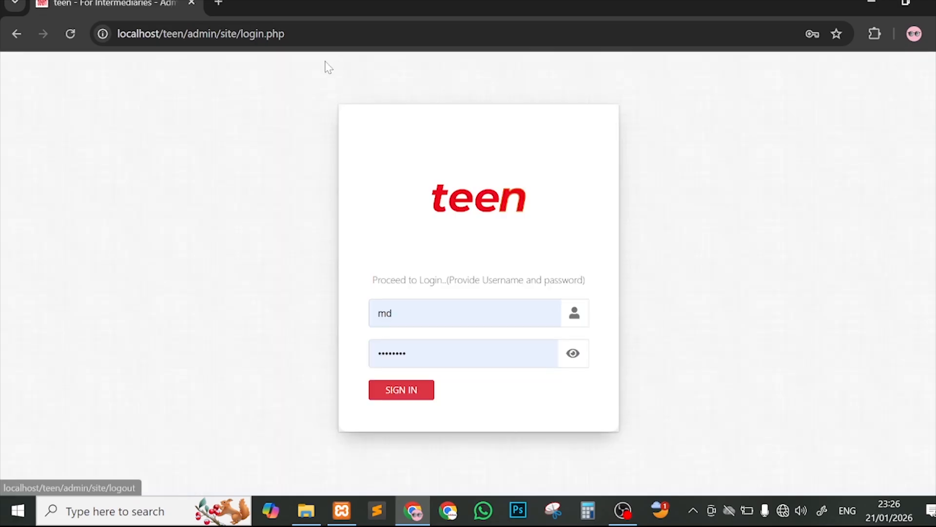
{"action": "left_click_drag", "start_coordinate": [408, 314], "coordinate": [346, 317]}
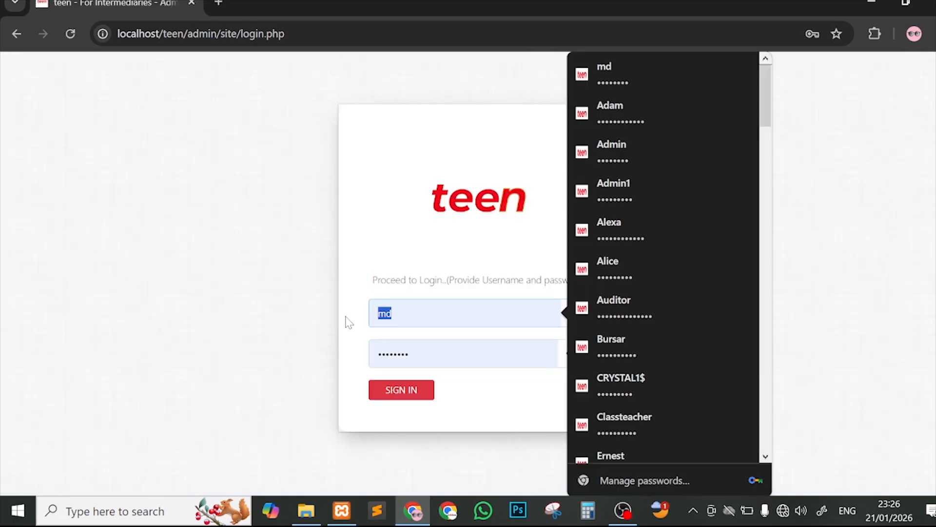
{"action": "type", "text": "user1"}
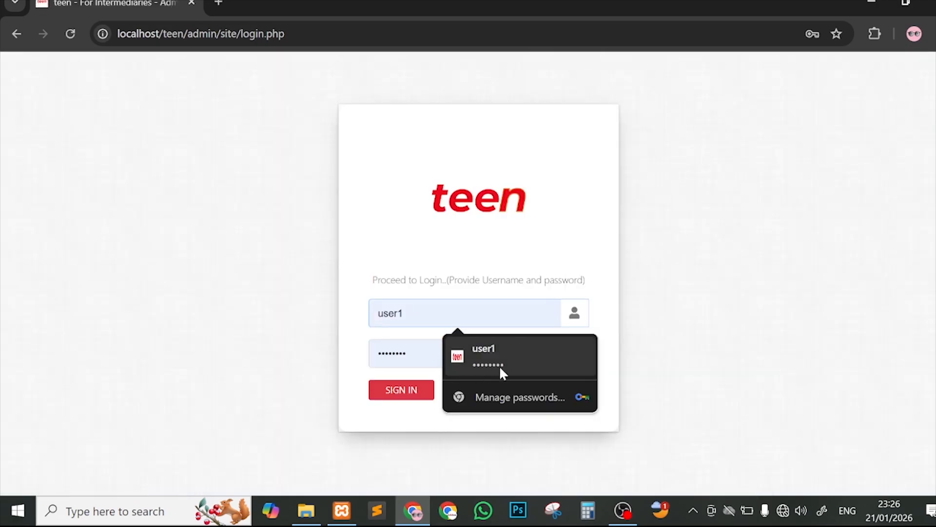
{"action": "left_click", "coordinate": [500, 368]}
{"action": "left_click", "coordinate": [406, 396]}
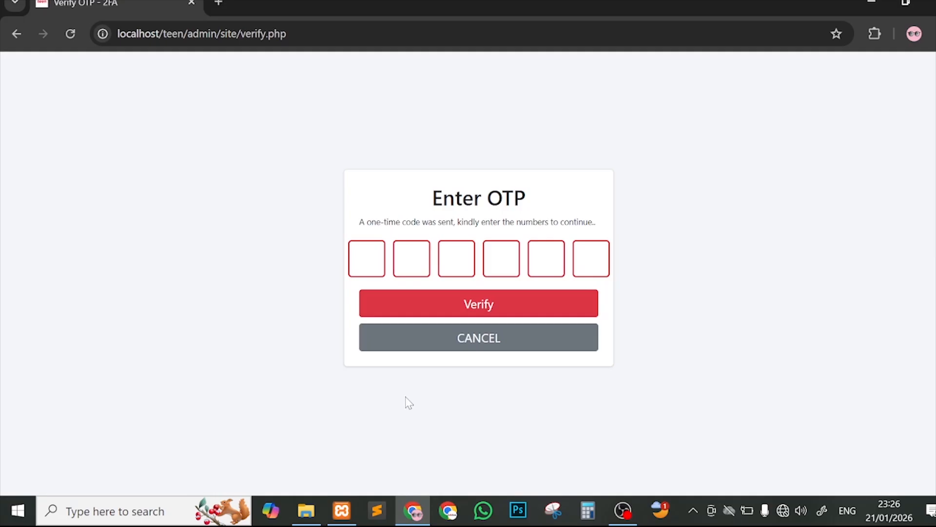
{"action": "type", "text": "000000"}
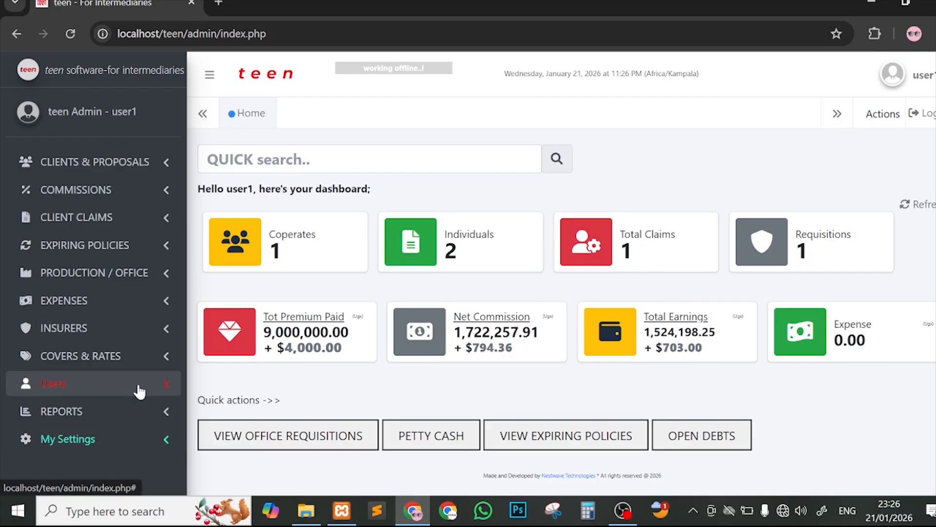
Step: Open the approved requisition from the staff requisitions list and check its MD approval status
{"action": "left_click", "coordinate": [112, 283]}
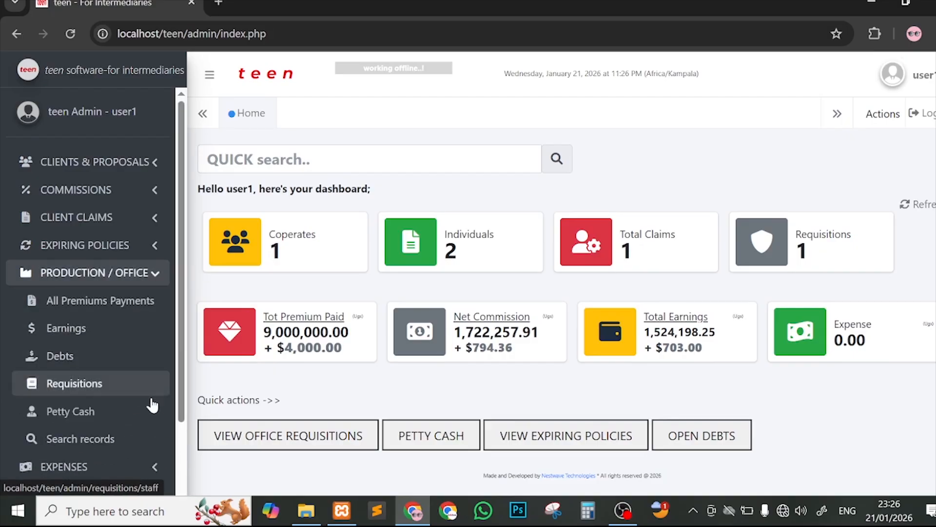
{"action": "left_click", "coordinate": [110, 386]}
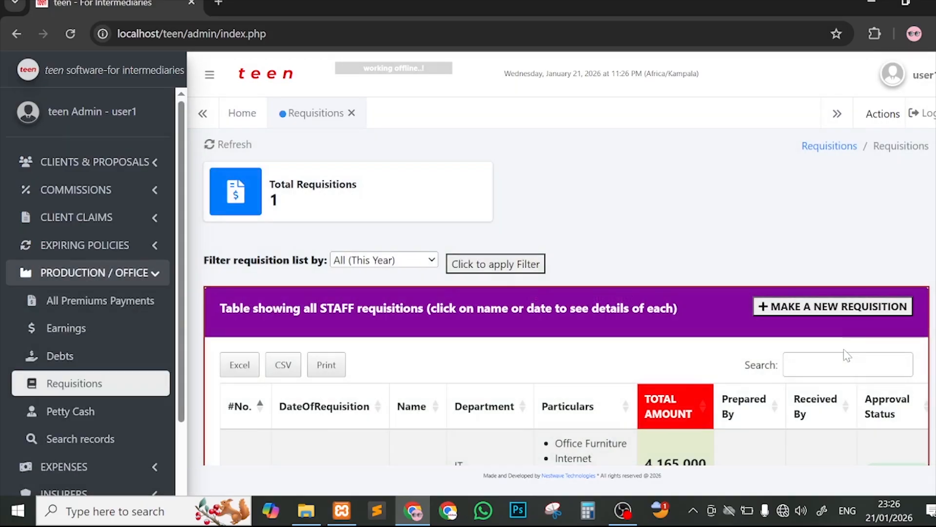
{"action": "scroll", "coordinate": [861, 355], "scroll_direction": "down", "scroll_amount": 2}
{"action": "scroll", "coordinate": [862, 355], "scroll_direction": "right", "scroll_amount": 4}
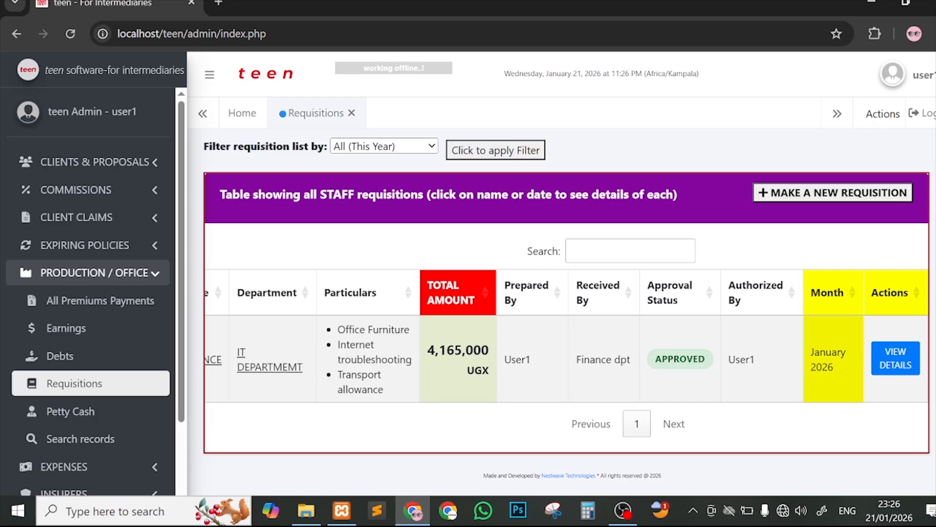
{"action": "left_click_drag", "start_coordinate": [653, 359], "coordinate": [709, 362]}
{"action": "scroll", "coordinate": [794, 355], "scroll_direction": "left", "scroll_amount": 4}
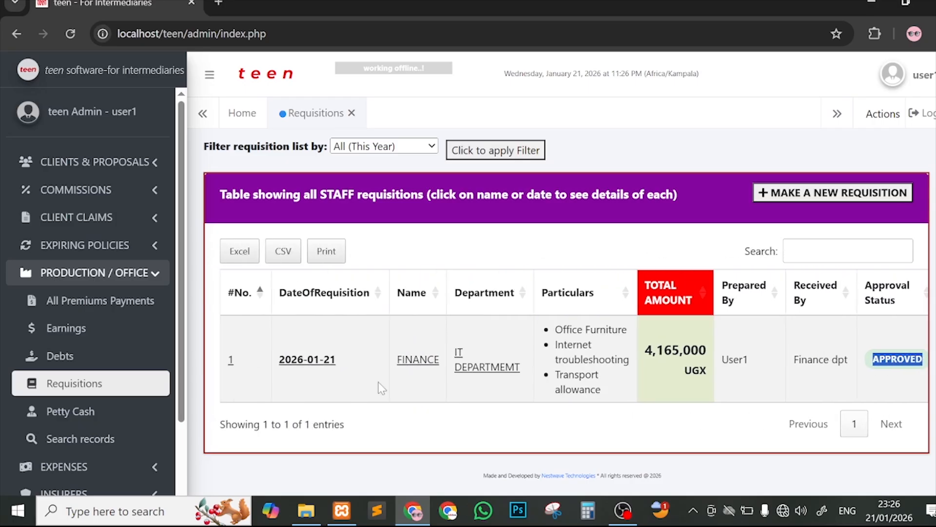
{"action": "left_click", "coordinate": [310, 365]}
{"action": "scroll", "coordinate": [659, 342], "scroll_direction": "down", "scroll_amount": 7}
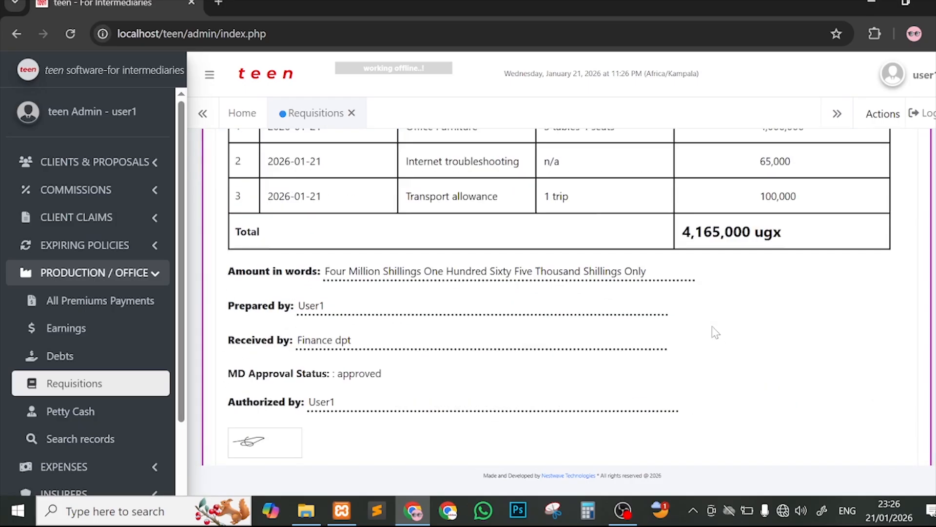
{"action": "scroll", "coordinate": [715, 333], "scroll_direction": "up", "scroll_amount": 8}
{"action": "scroll", "coordinate": [715, 332], "scroll_direction": "down", "scroll_amount": 8}
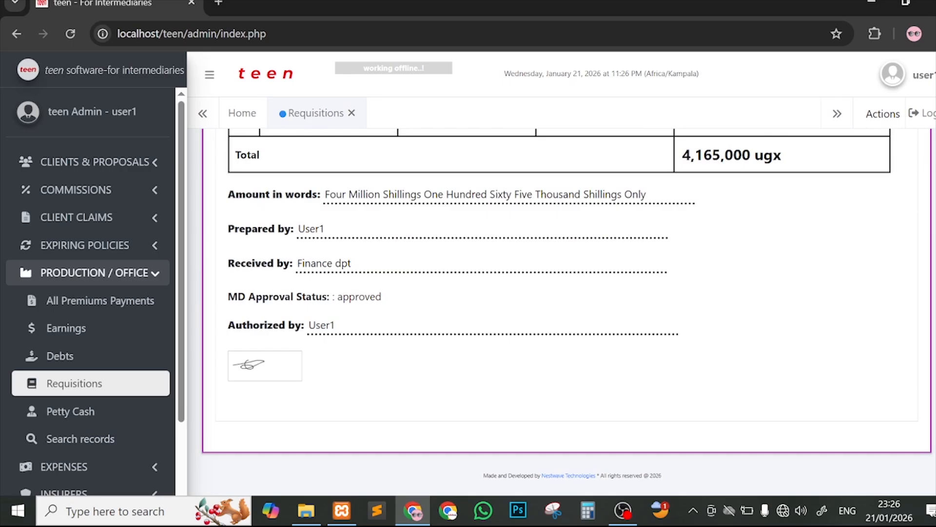
{"action": "left_click_drag", "start_coordinate": [238, 297], "coordinate": [415, 291]}
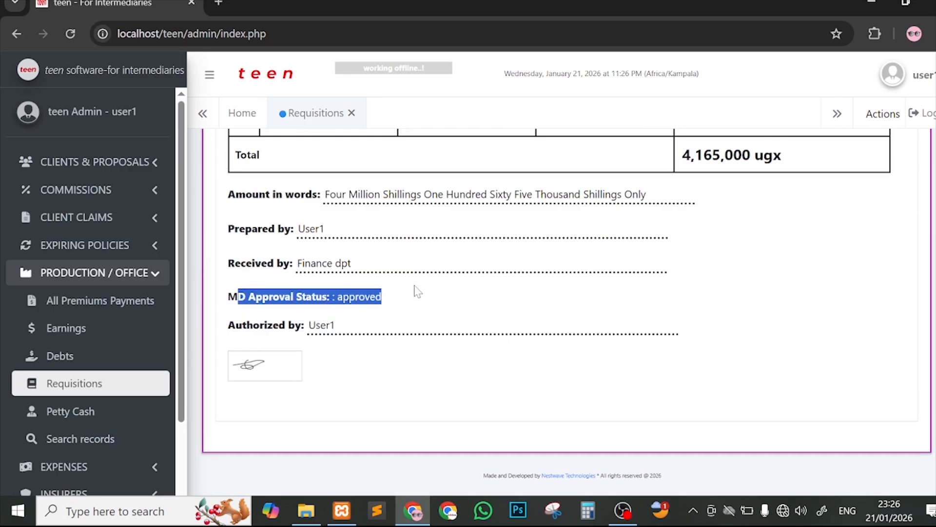
{"action": "left_click", "coordinate": [363, 303]}
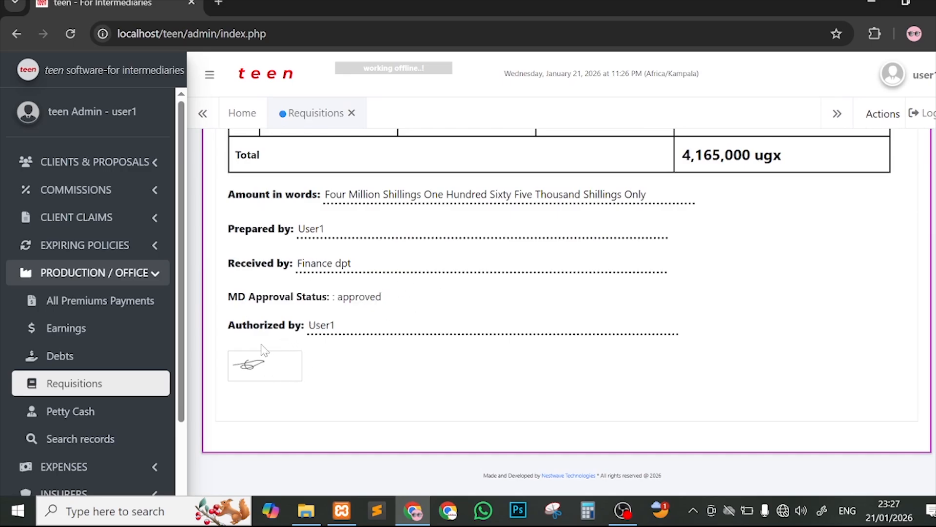
{"action": "scroll", "coordinate": [325, 367], "scroll_direction": "up", "scroll_amount": 5}
{"action": "scroll", "coordinate": [326, 366], "scroll_direction": "up", "scroll_amount": 2}
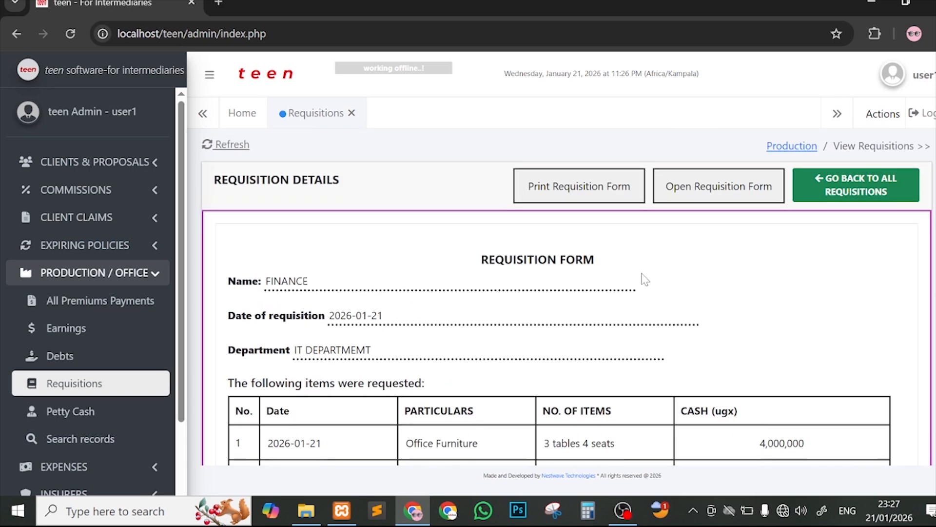
Step: Bring up the requisition form's print dialog and cancel it
{"action": "left_click", "coordinate": [528, 183]}
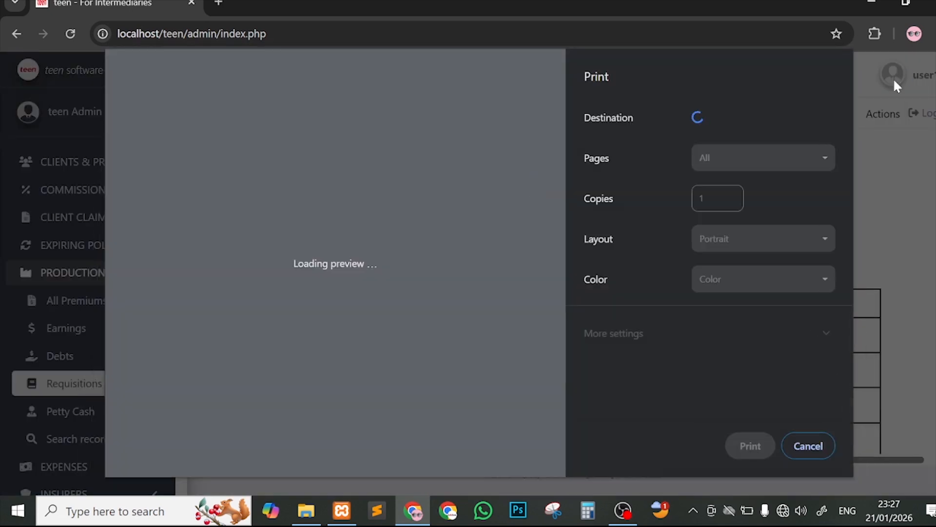
{"action": "left_click", "coordinate": [808, 446]}
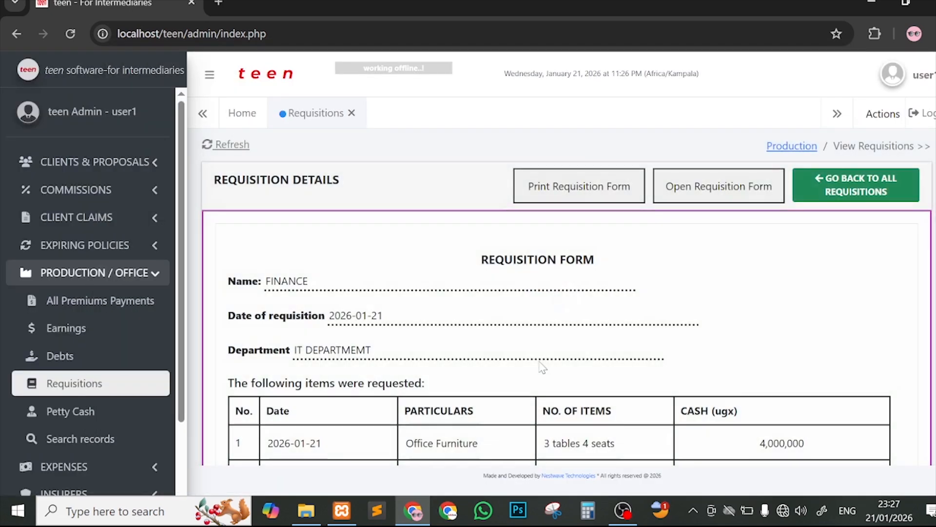
{"action": "scroll", "coordinate": [769, 335], "scroll_direction": "down", "scroll_amount": 5}
{"action": "scroll", "coordinate": [741, 204], "scroll_direction": "up", "scroll_amount": 5}
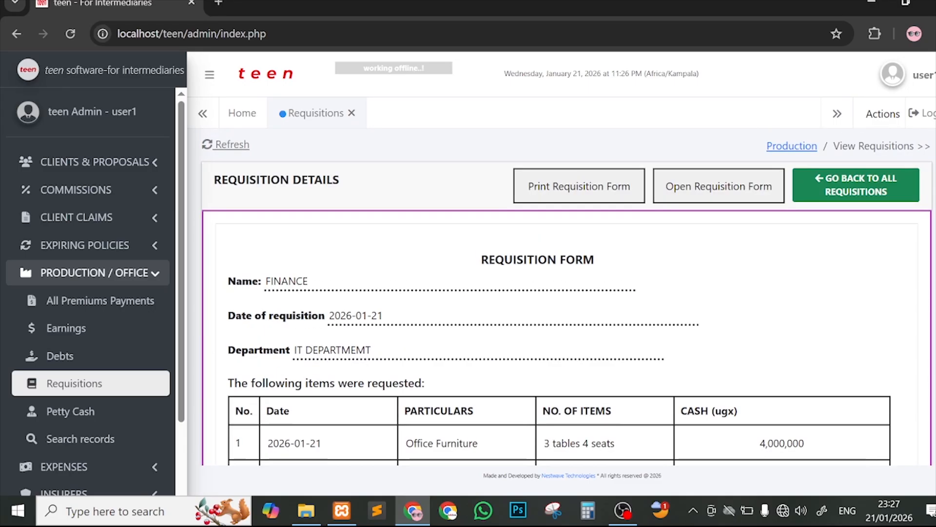
Step: View the requisition form pop-up, close it, and return to all requisitions
{"action": "left_click", "coordinate": [755, 188]}
{"action": "scroll", "coordinate": [609, 331], "scroll_direction": "down", "scroll_amount": 6}
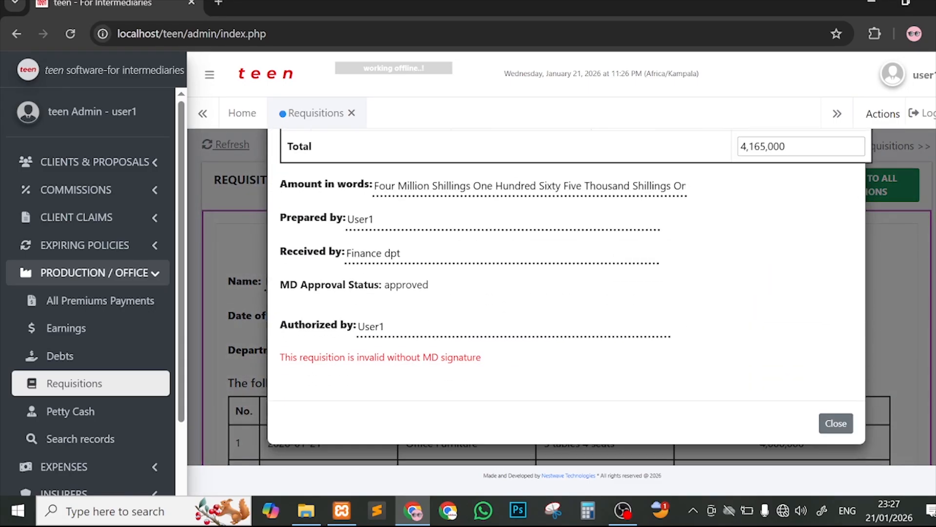
{"action": "scroll", "coordinate": [765, 175], "scroll_direction": "up", "scroll_amount": 6}
{"action": "left_click", "coordinate": [848, 172]}
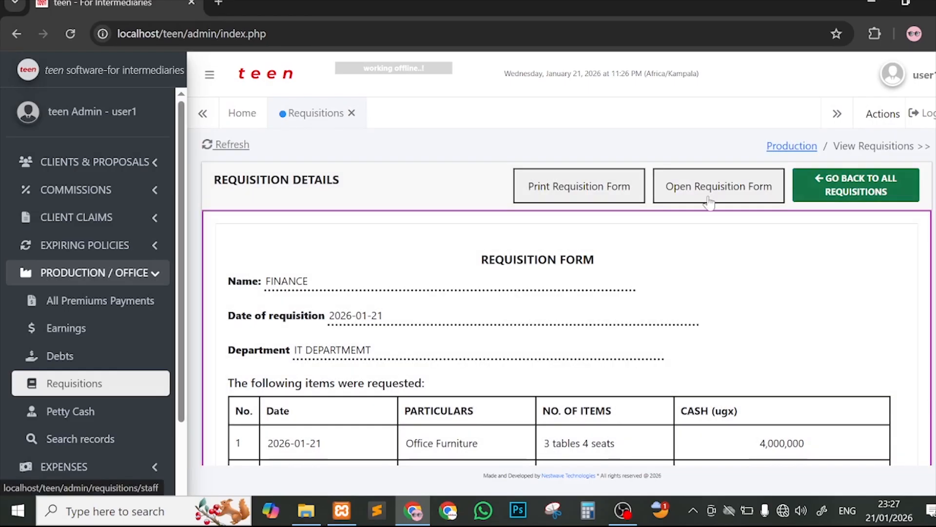
{"action": "left_click", "coordinate": [873, 185]}
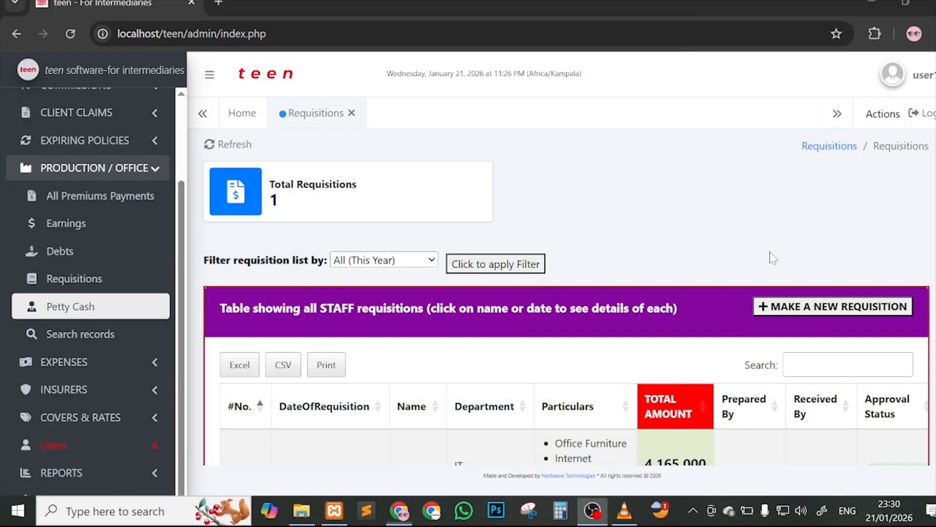
Step: Start a petty cash record received 21/01/2026 by IT officer for 30000
{"action": "left_click", "coordinate": [770, 253]}
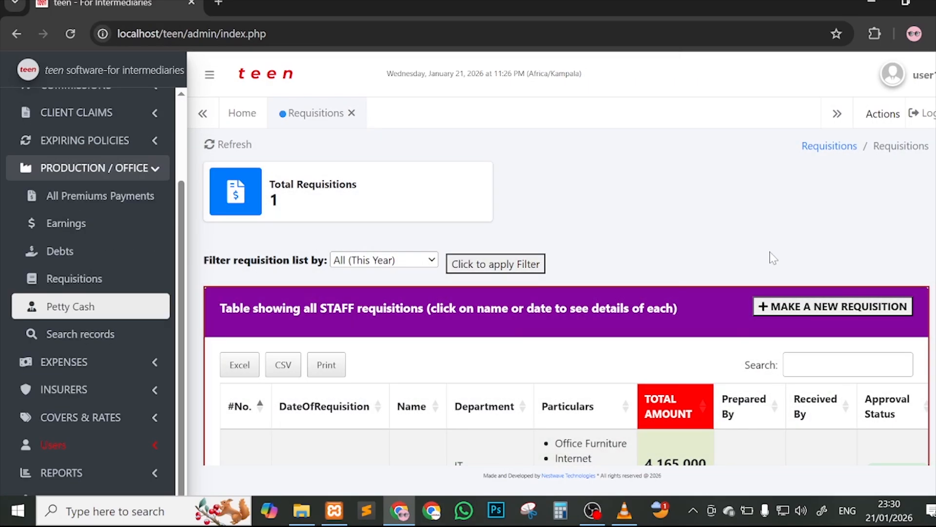
{"action": "left_click", "coordinate": [78, 307]}
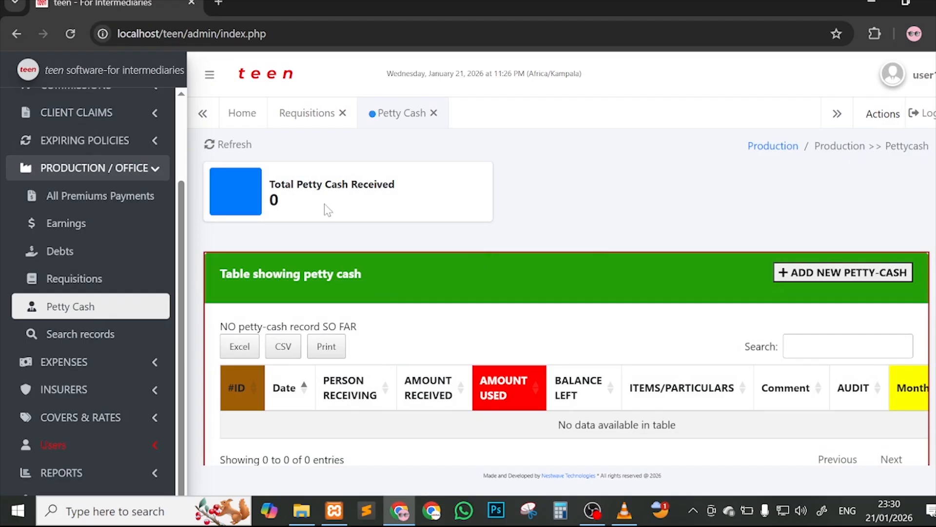
{"action": "scroll", "coordinate": [636, 264], "scroll_direction": "down", "scroll_amount": 1}
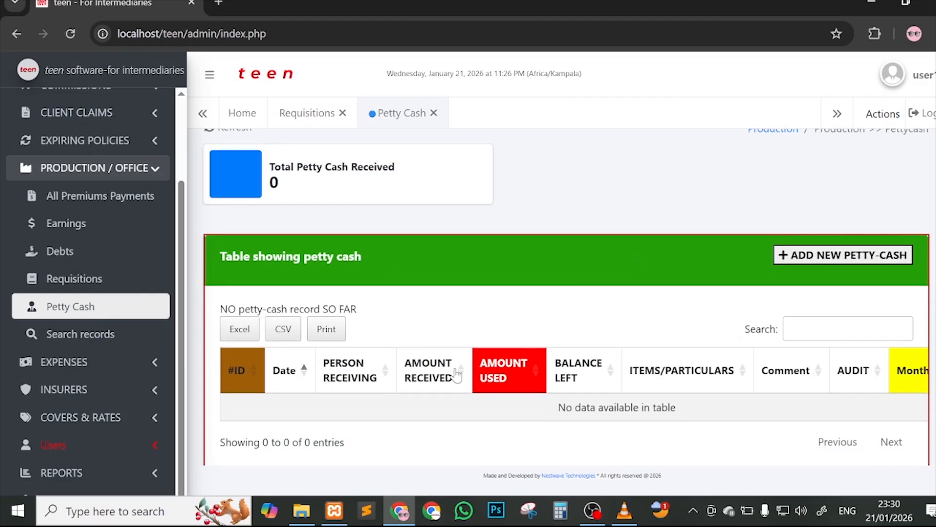
{"action": "scroll", "coordinate": [463, 361], "scroll_direction": "right", "scroll_amount": 2}
{"action": "scroll", "coordinate": [487, 361], "scroll_direction": "left", "scroll_amount": 2}
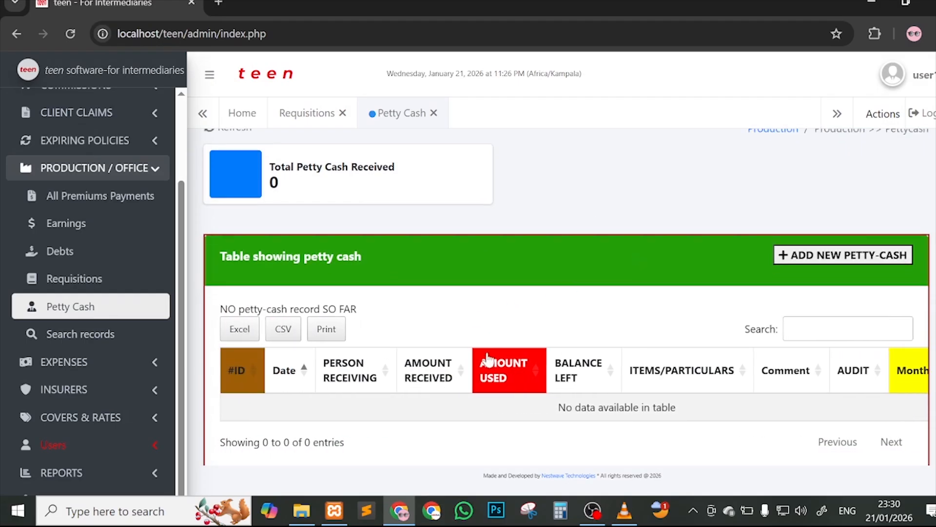
{"action": "left_click", "coordinate": [838, 254]}
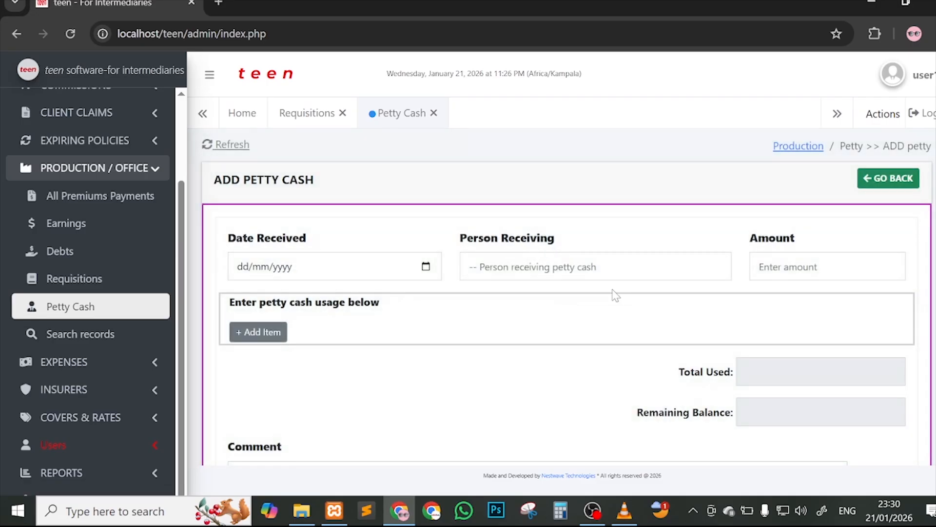
{"action": "left_click", "coordinate": [428, 260]}
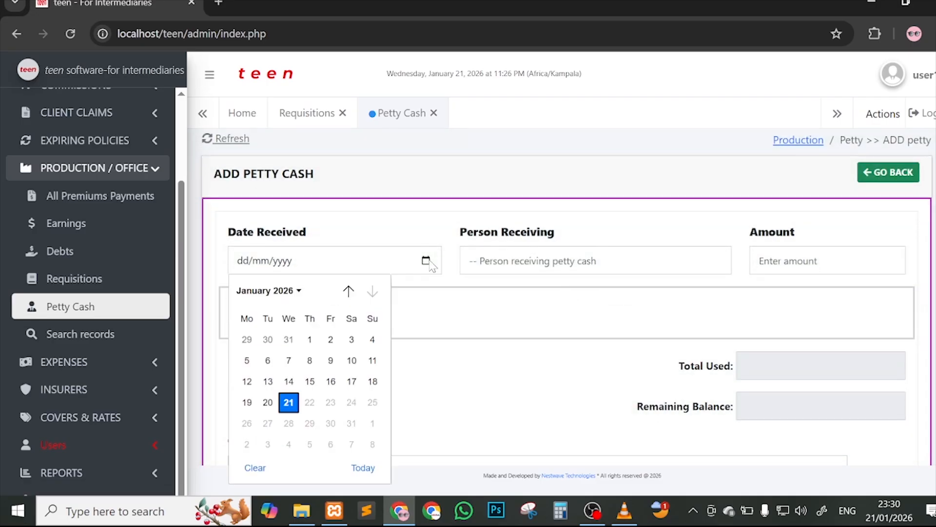
{"action": "left_click", "coordinate": [289, 402]}
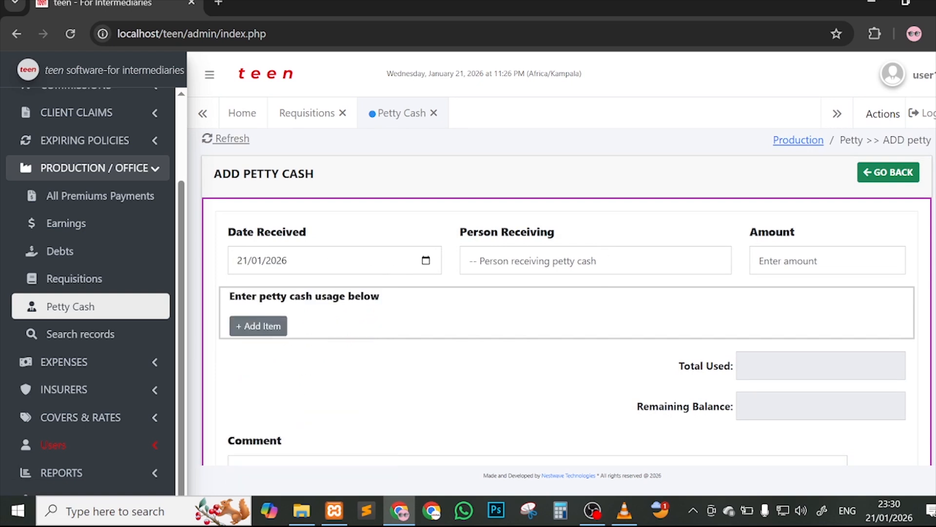
{"action": "left_click", "coordinate": [632, 261]}
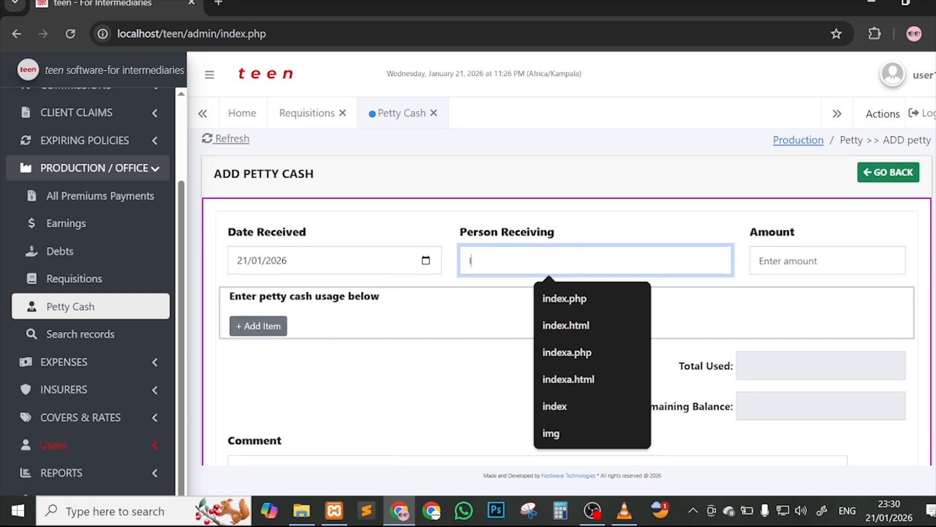
{"action": "type", "text": "IT officer"}
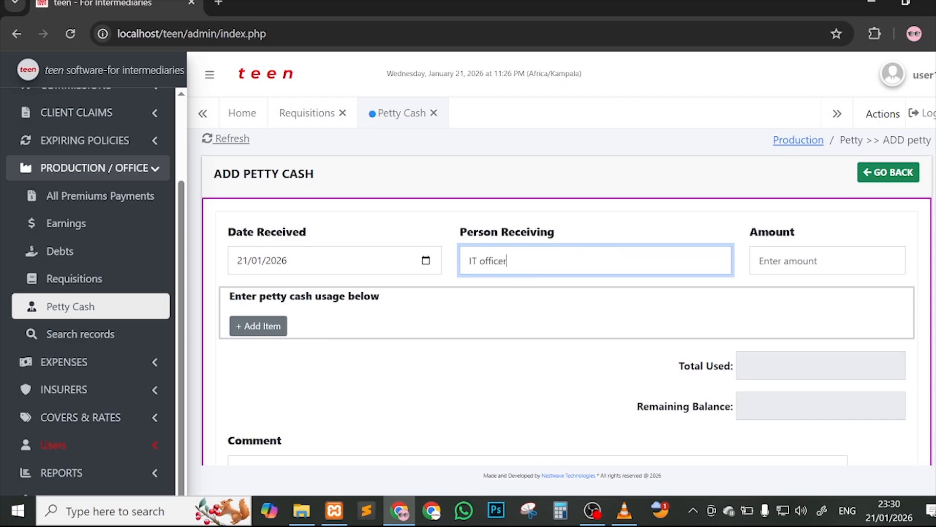
{"action": "left_click", "coordinate": [824, 261]}
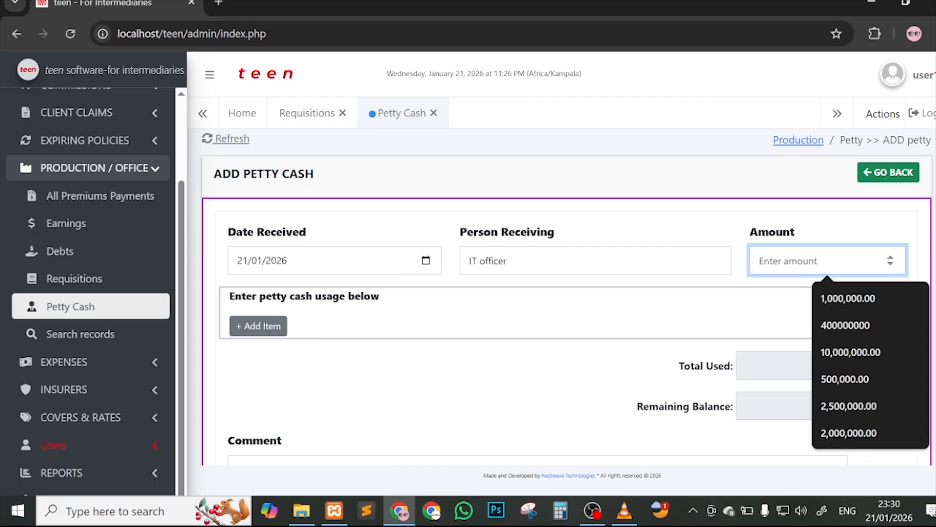
{"action": "type", "text": "3"}
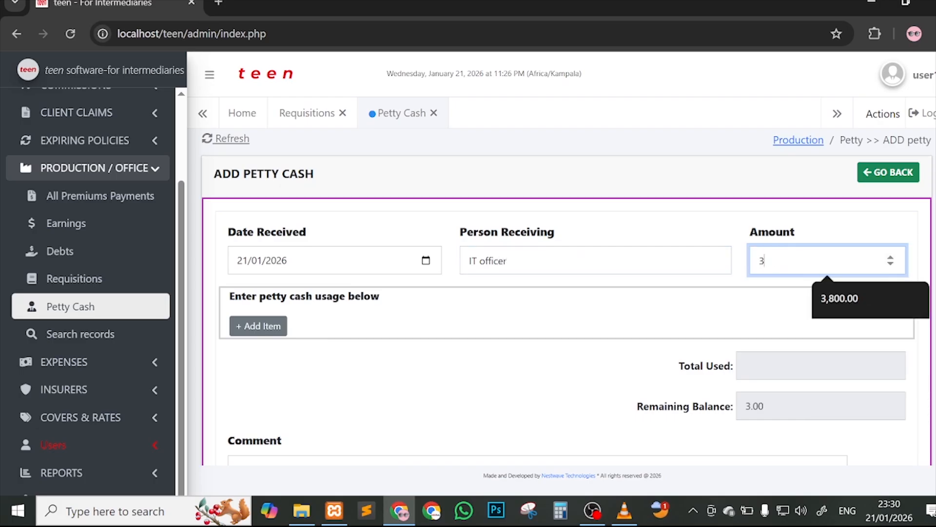
{"action": "type", "text": "0000"}
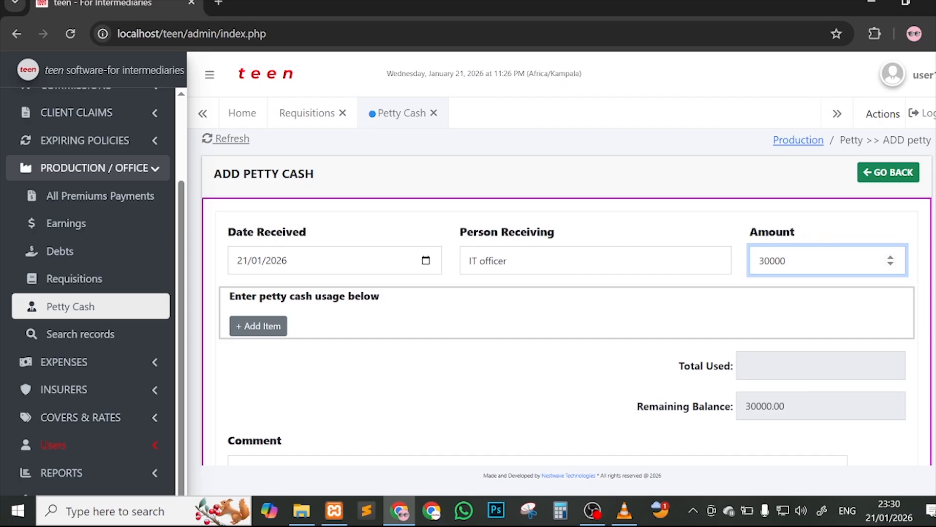
Step: Add a transport item: 1 trip, 20000 used, receipt 'n'
{"action": "left_click_drag", "start_coordinate": [230, 296], "coordinate": [380, 299]}
{"action": "left_click", "coordinate": [271, 324]}
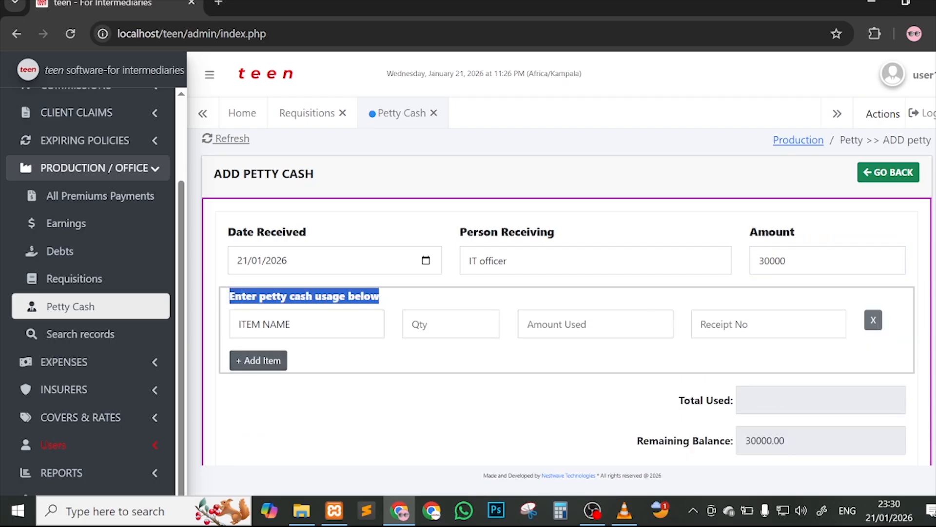
{"action": "triple_click", "coordinate": [272, 324]}
{"action": "type", "text": "tr"}
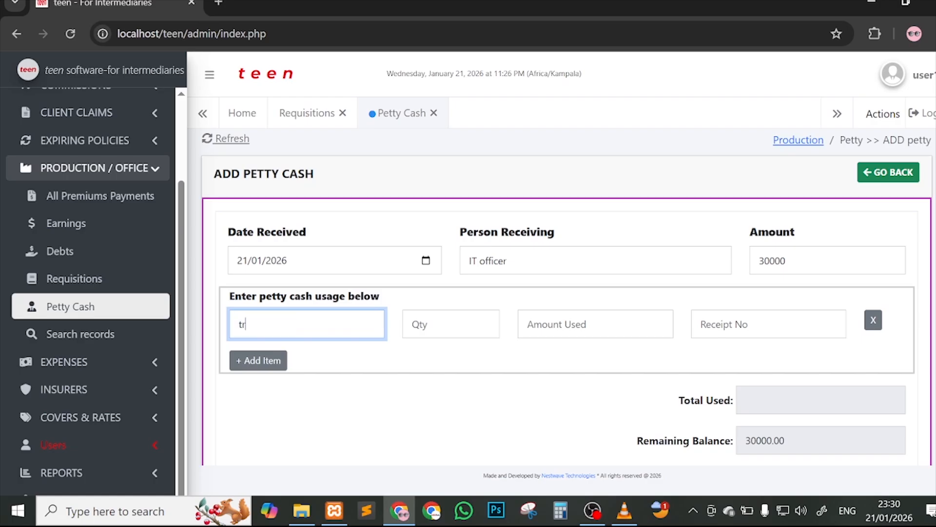
{"action": "type", "text": "ansport"}
{"action": "left_click", "coordinate": [446, 324]}
{"action": "type", "text": "1 trip"}
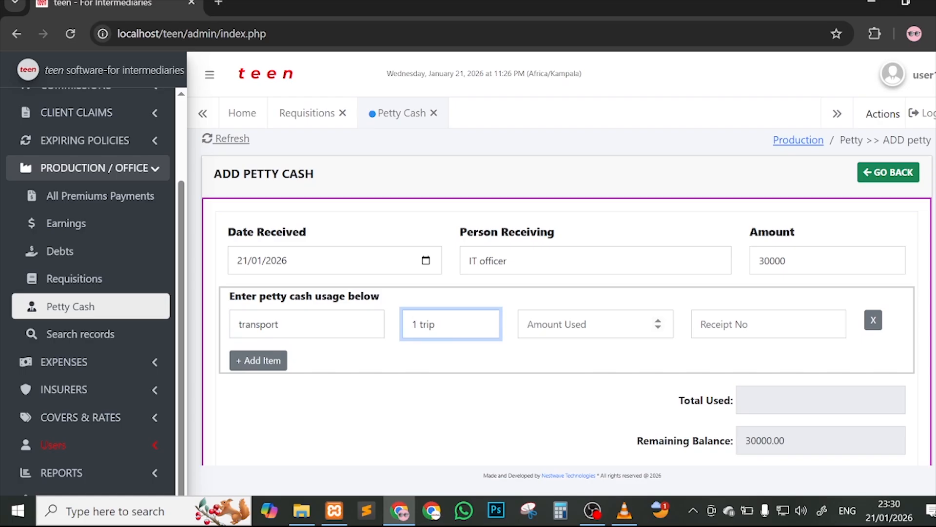
{"action": "left_click", "coordinate": [595, 324]}
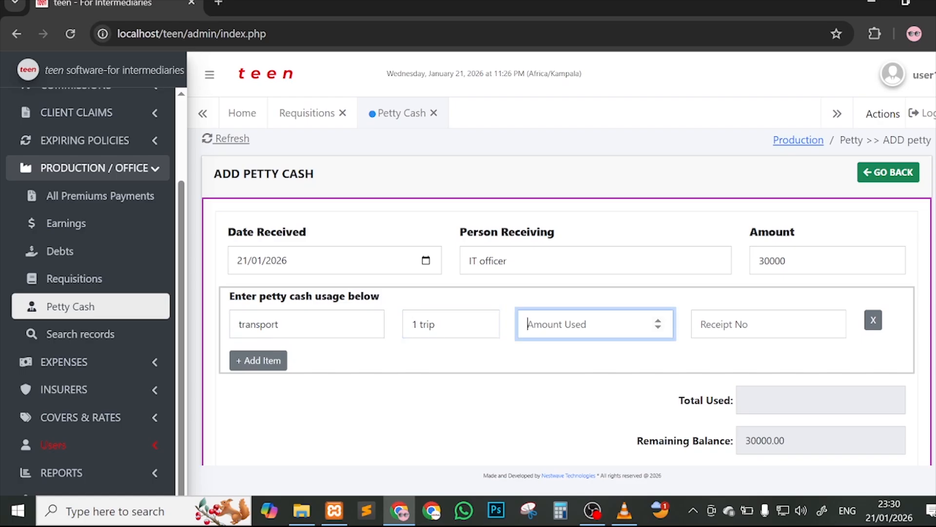
{"action": "type", "text": "2000"}
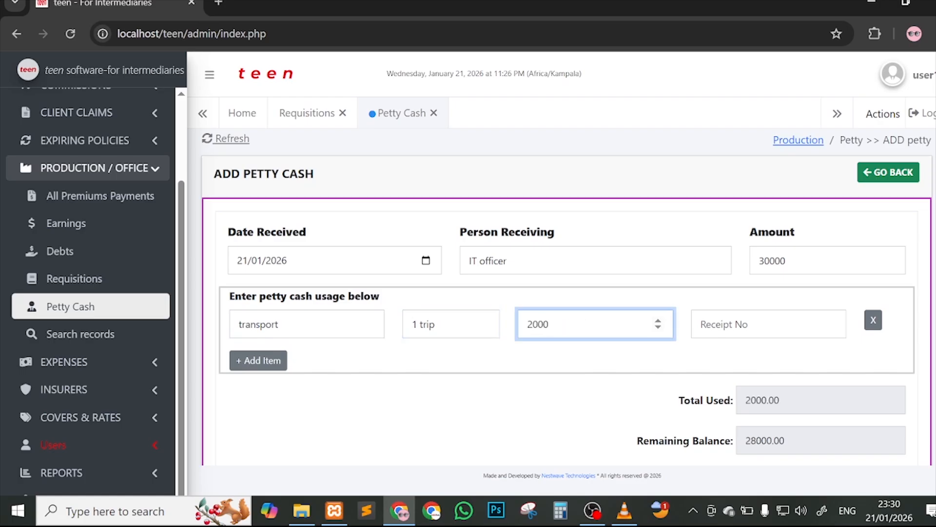
{"action": "type", "text": "0"}
{"action": "left_click", "coordinate": [782, 317]}
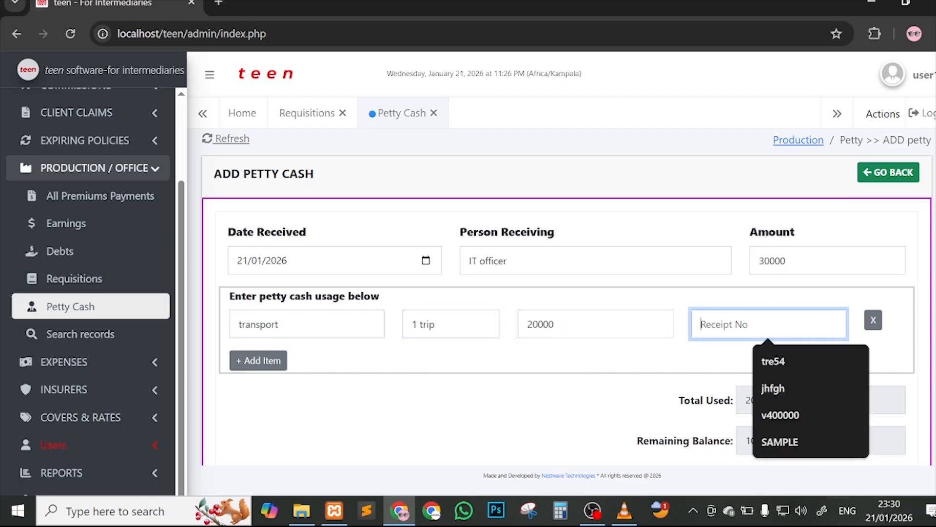
{"action": "type", "text": "n/a"}
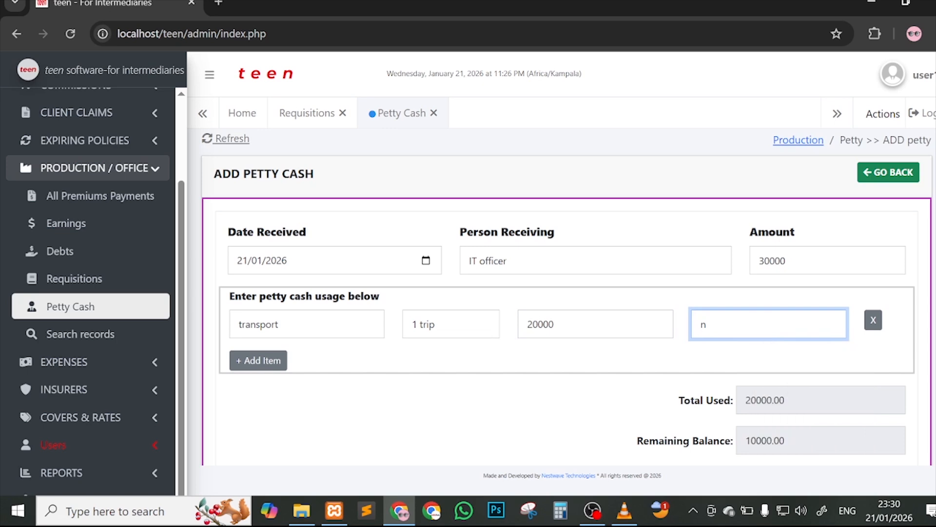
Step: Add a lunch item: quantity n/a, 3000 used, receipt recipt1234
{"action": "left_click", "coordinate": [274, 360]}
{"action": "type", "text": "lunch"}
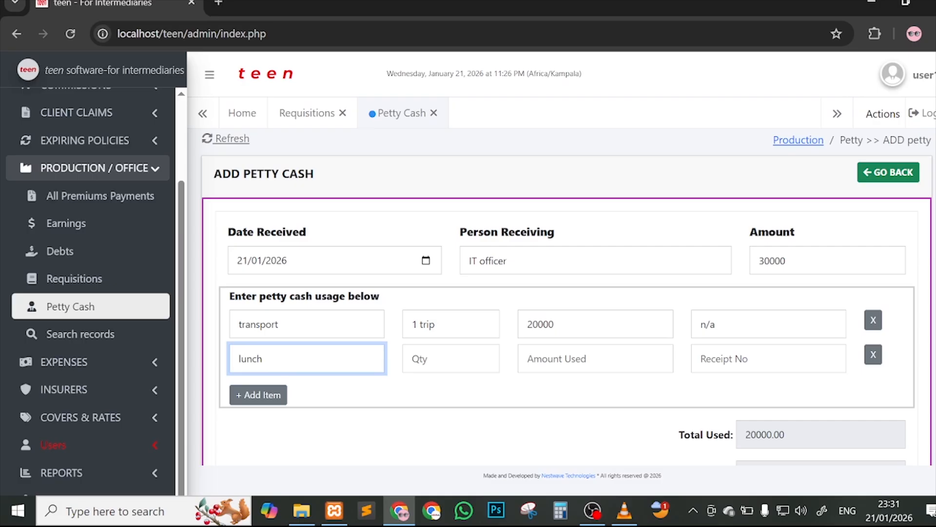
{"action": "left_click", "coordinate": [451, 358]}
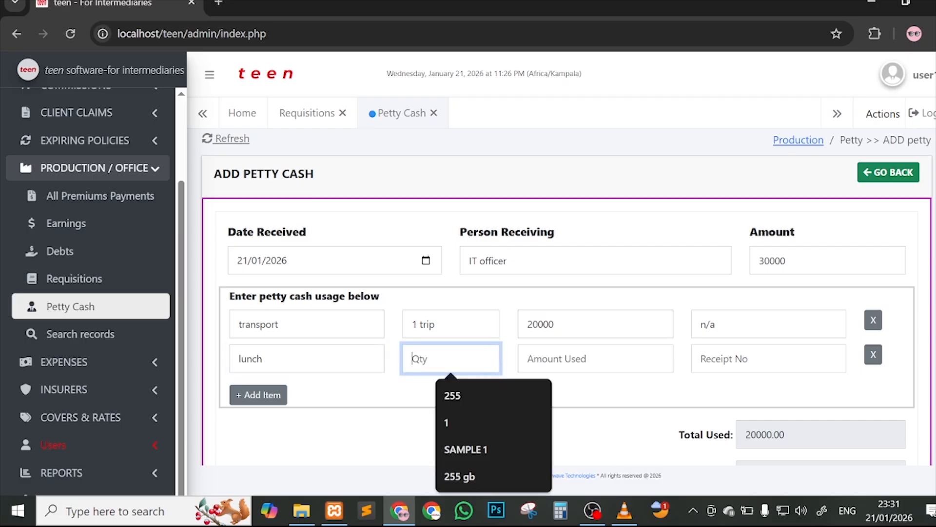
{"action": "type", "text": "n"}
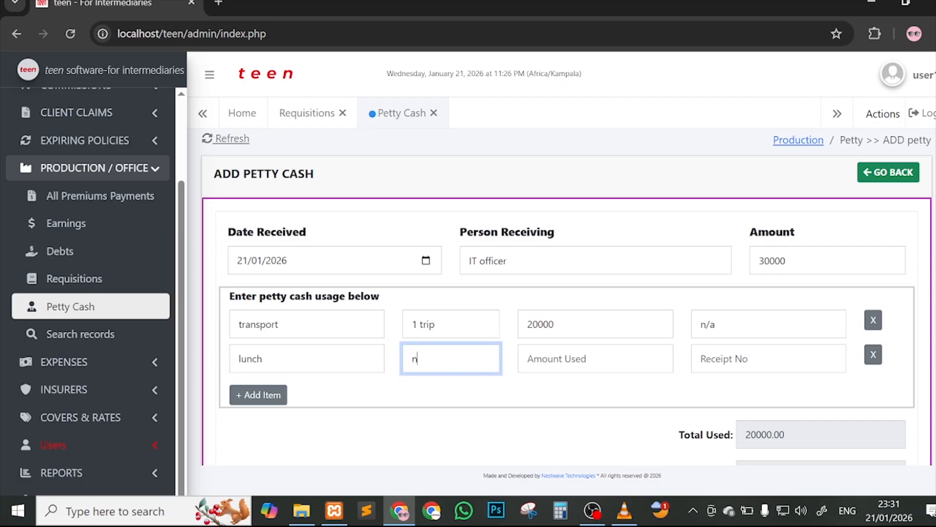
{"action": "type", "text": "/a"}
{"action": "key", "text": "Tab"}
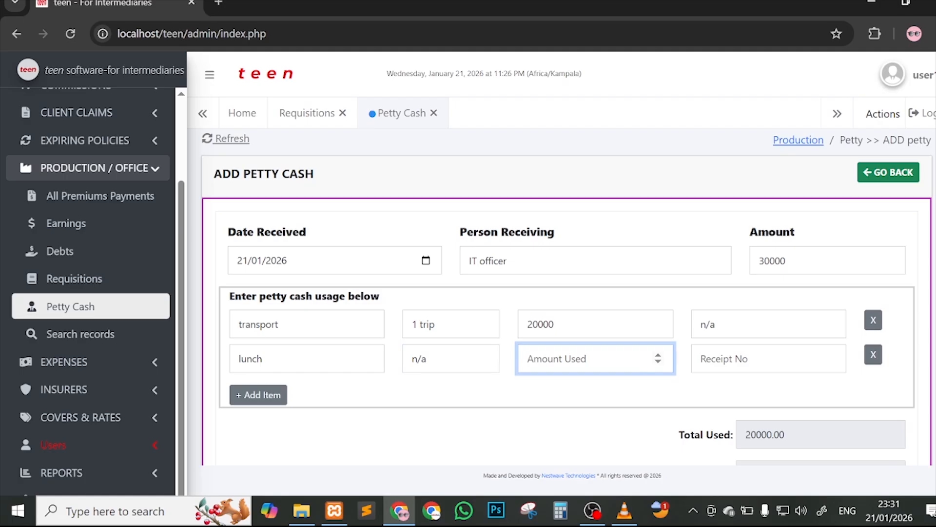
{"action": "type", "text": "2"}
{"action": "key", "text": "BackSpace"}
{"action": "type", "text": "3000"}
{"action": "left_click", "coordinate": [768, 358]}
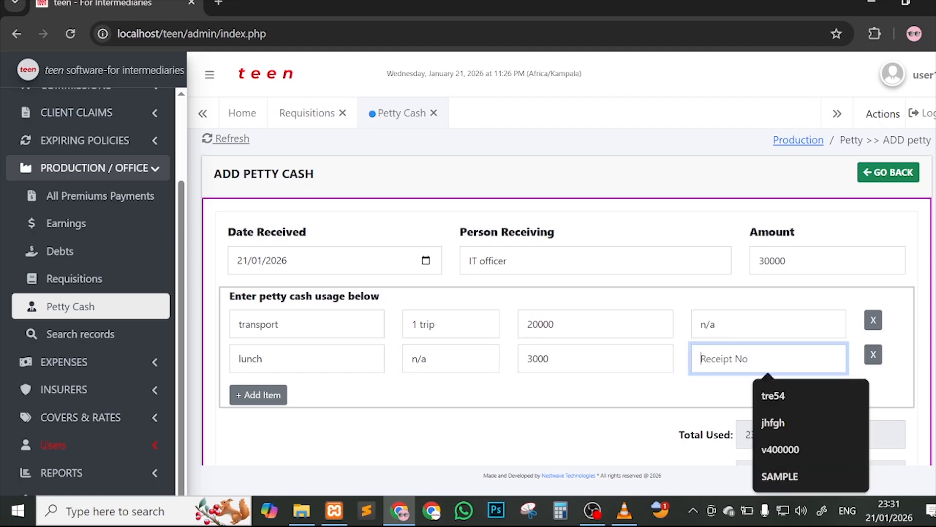
{"action": "type", "text": "rec"}
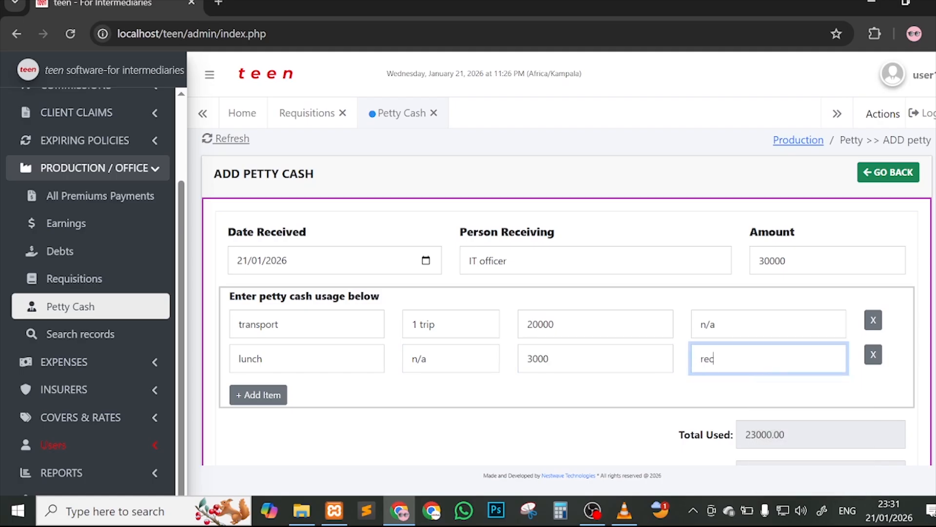
{"action": "type", "text": "ipt1234"}
Step: Add an airtime item: 1 token, 3000 used, receipt n/a, leaving 4000.00 remaining
{"action": "scroll", "coordinate": [619, 393], "scroll_direction": "down", "scroll_amount": 2}
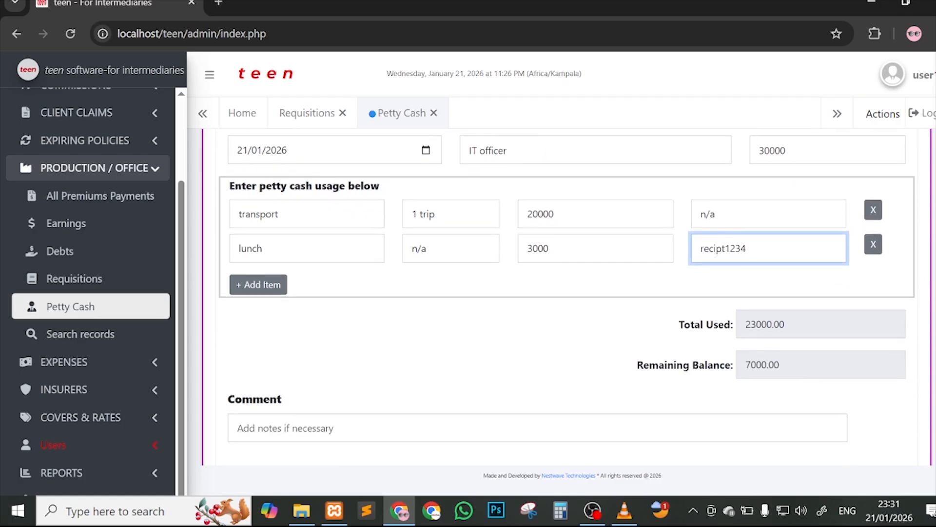
{"action": "left_click", "coordinate": [273, 290]}
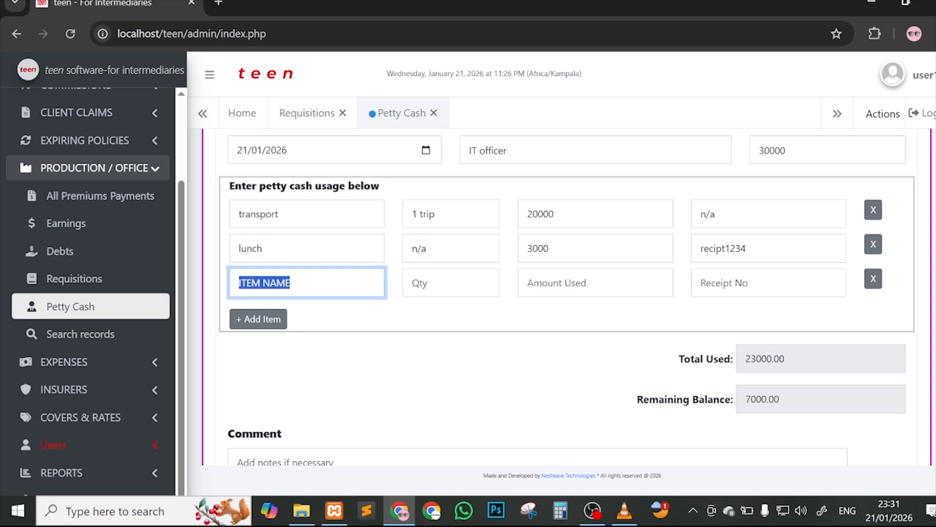
{"action": "type", "text": "airt"}
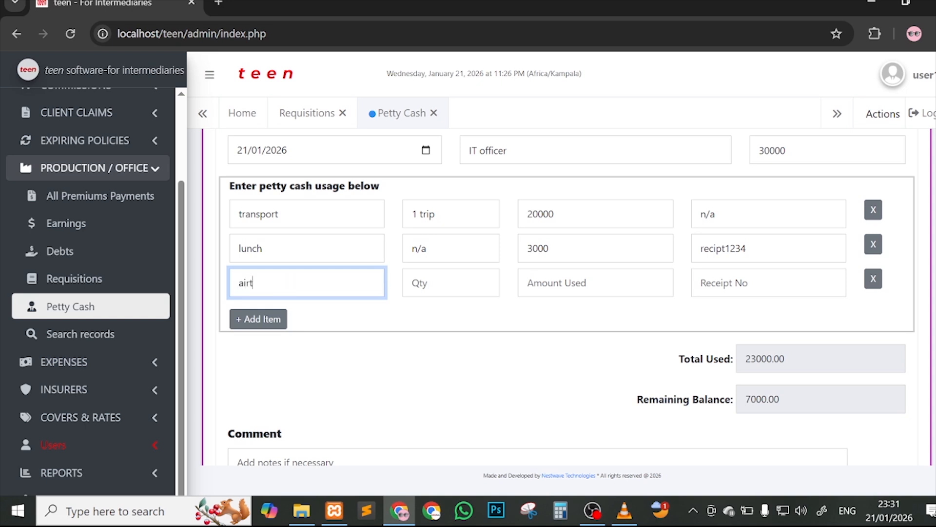
{"action": "type", "text": "ime"}
{"action": "left_click", "coordinate": [450, 283]}
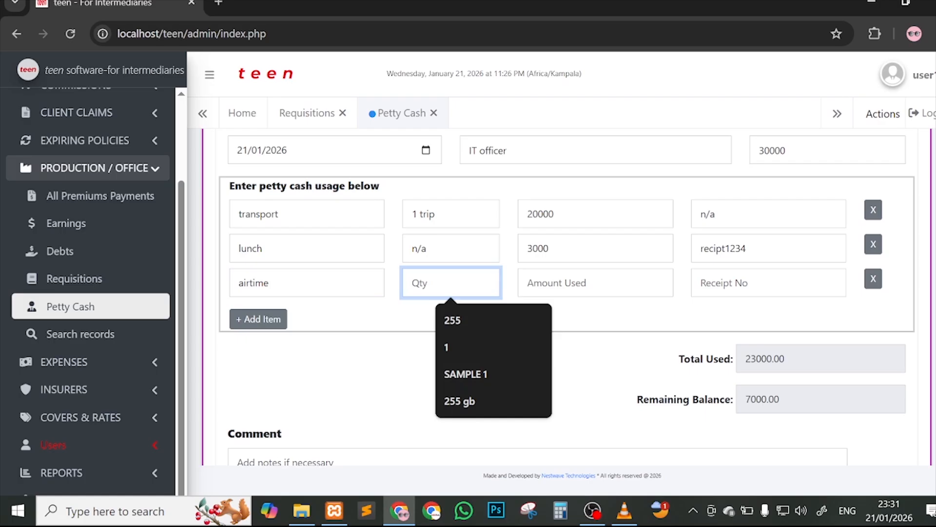
{"action": "type", "text": "1 token"}
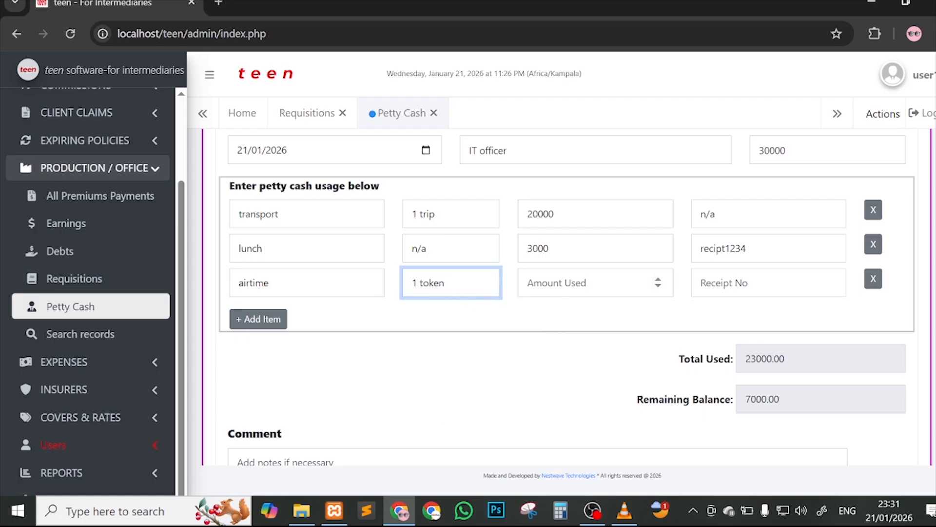
{"action": "left_click", "coordinate": [595, 283]}
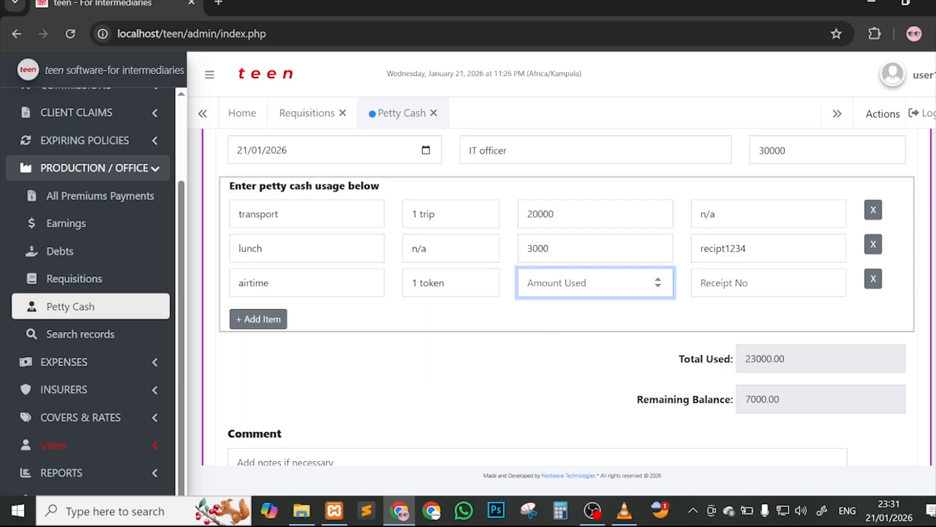
{"action": "type", "text": "30000"}
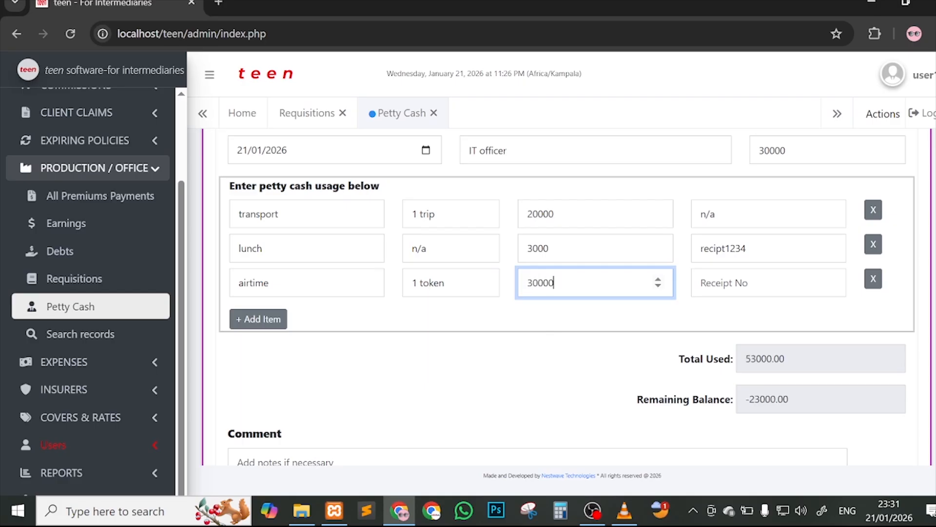
{"action": "key", "text": "BackSpace"}
{"action": "left_click", "coordinate": [769, 283]}
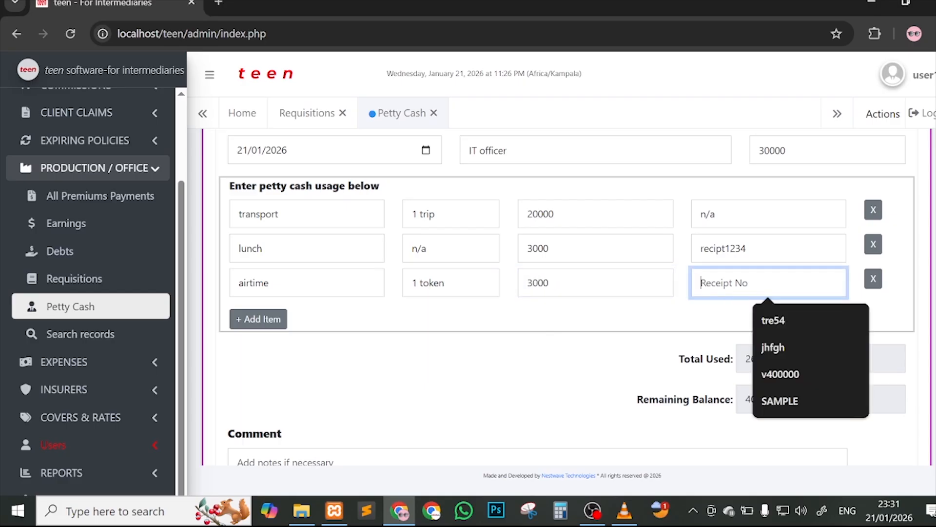
{"action": "type", "text": "n/a"}
{"action": "scroll", "coordinate": [561, 292], "scroll_direction": "down", "scroll_amount": 2}
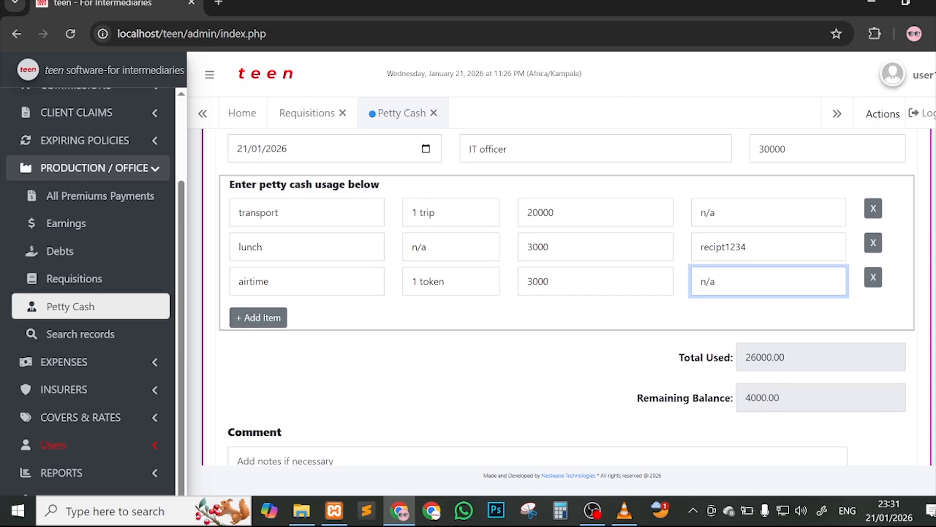
{"action": "left_click_drag", "start_coordinate": [786, 294], "coordinate": [716, 292]}
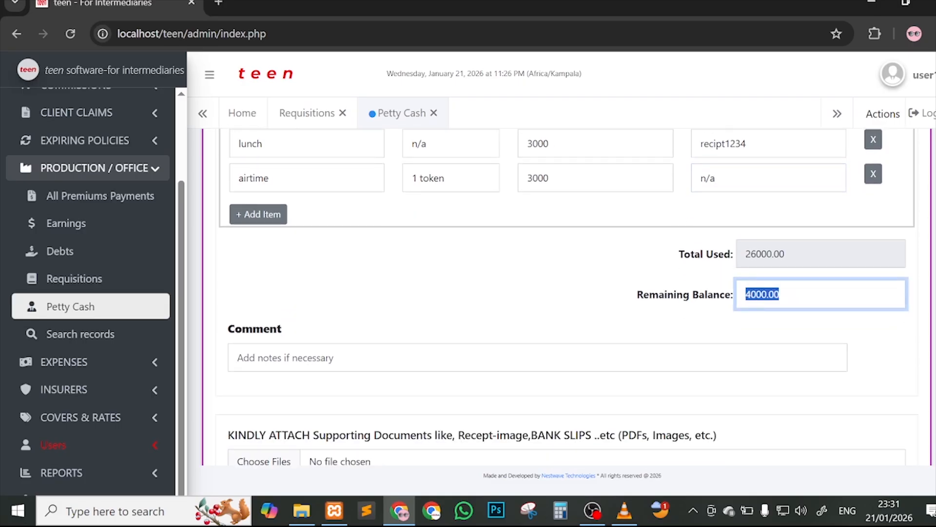
Step: Add the comment '4000 was the blance' to the petty cash record
{"action": "scroll", "coordinate": [362, 278], "scroll_direction": "down", "scroll_amount": 1}
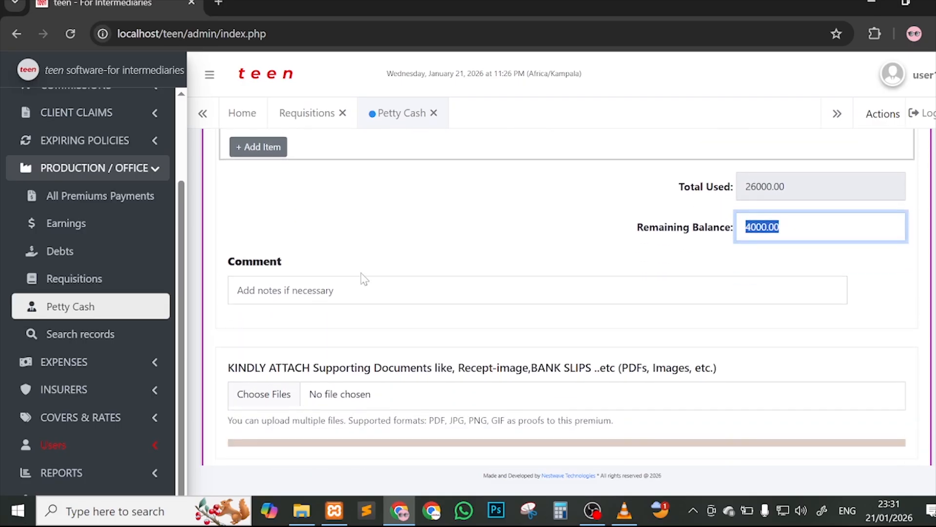
{"action": "left_click", "coordinate": [278, 289]}
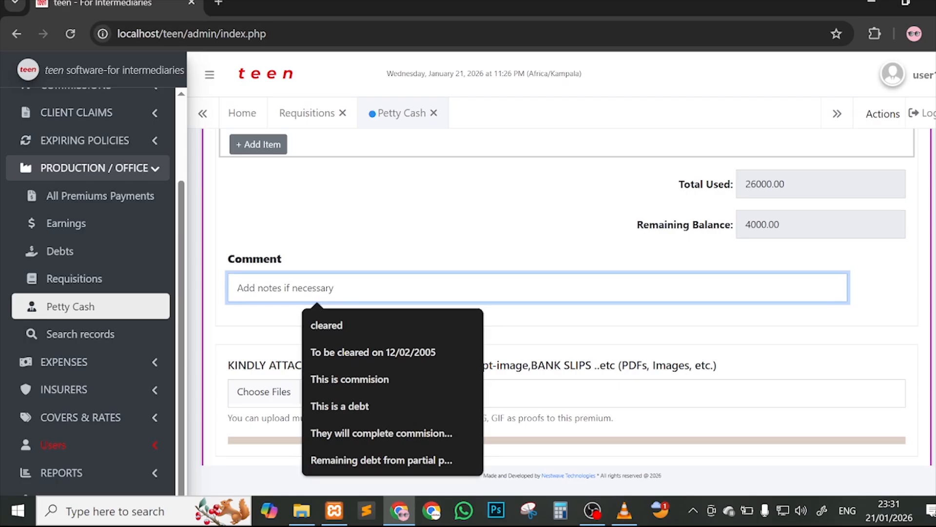
{"action": "type", "text": "4000"}
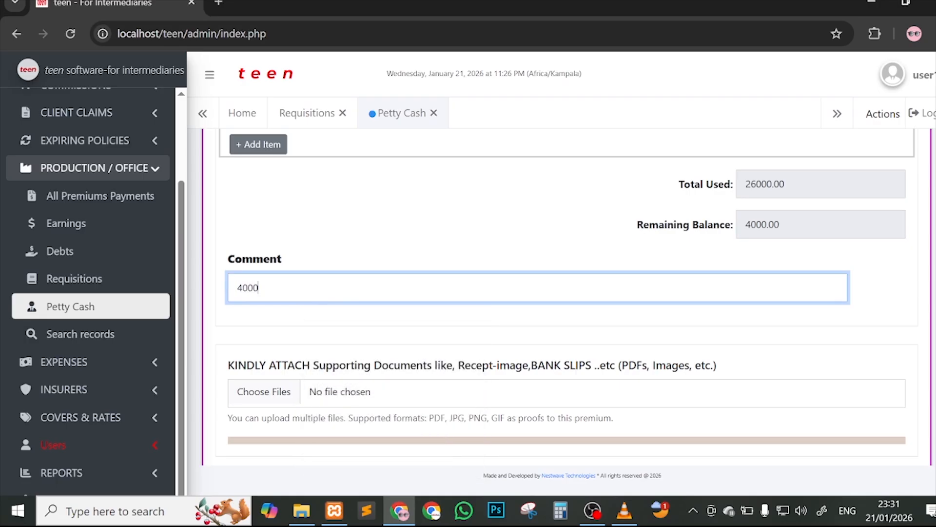
{"action": "type", "text": " was the blance"}
{"action": "left_click", "coordinate": [387, 344]}
Step: Attach images (1).png from Downloads as supporting proof
{"action": "scroll", "coordinate": [342, 349], "scroll_direction": "down", "scroll_amount": 1}
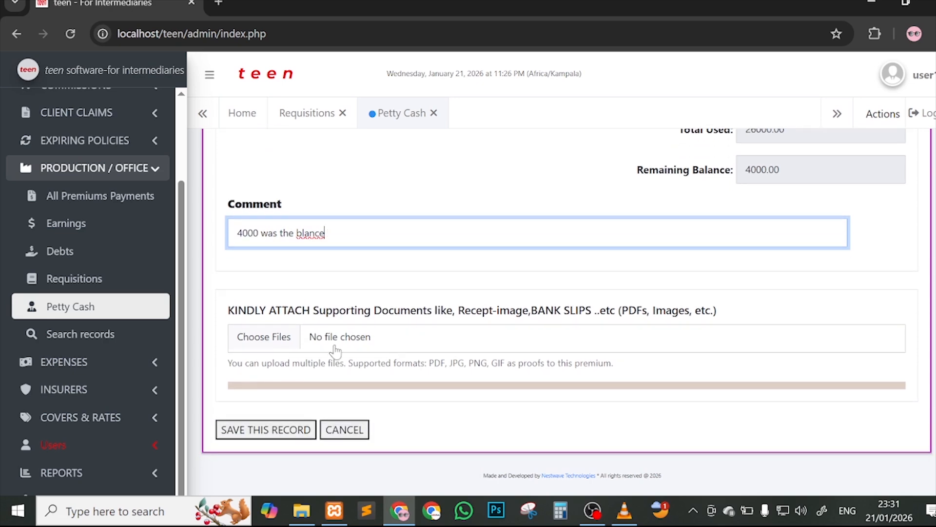
{"action": "left_click", "coordinate": [284, 338]}
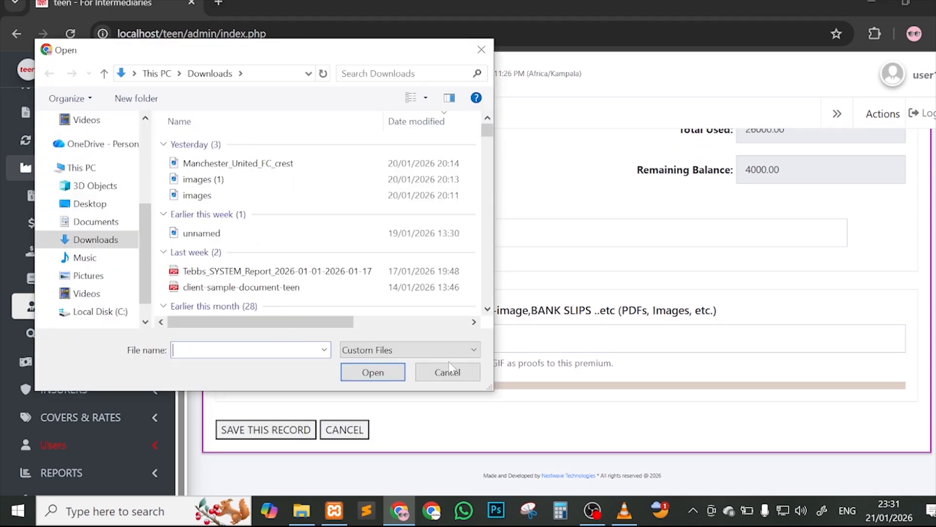
{"action": "left_click", "coordinate": [456, 378]}
{"action": "left_click", "coordinate": [304, 429]}
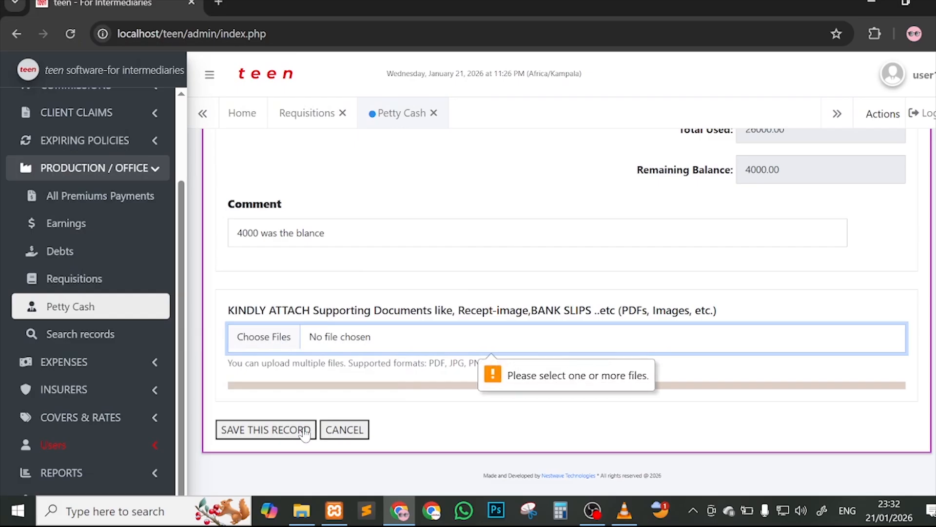
{"action": "left_click", "coordinate": [280, 336]}
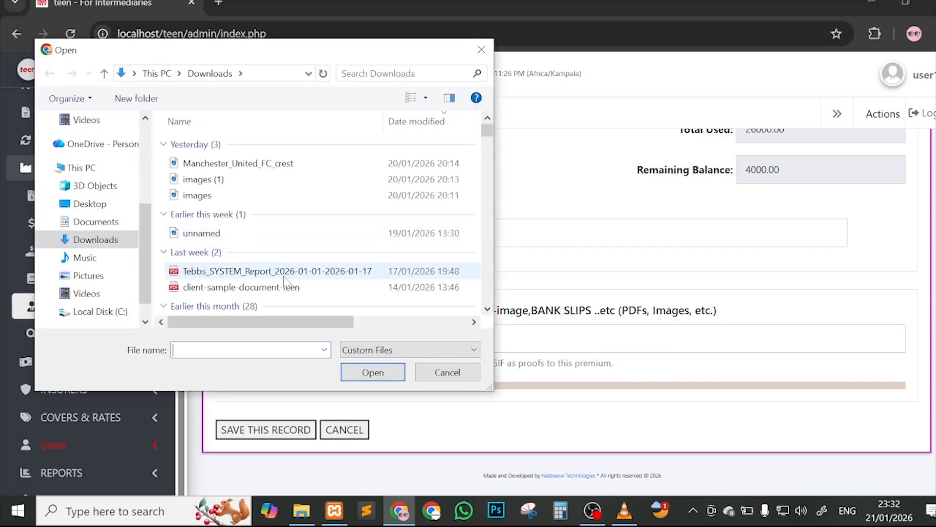
{"action": "double_click", "coordinate": [254, 178]}
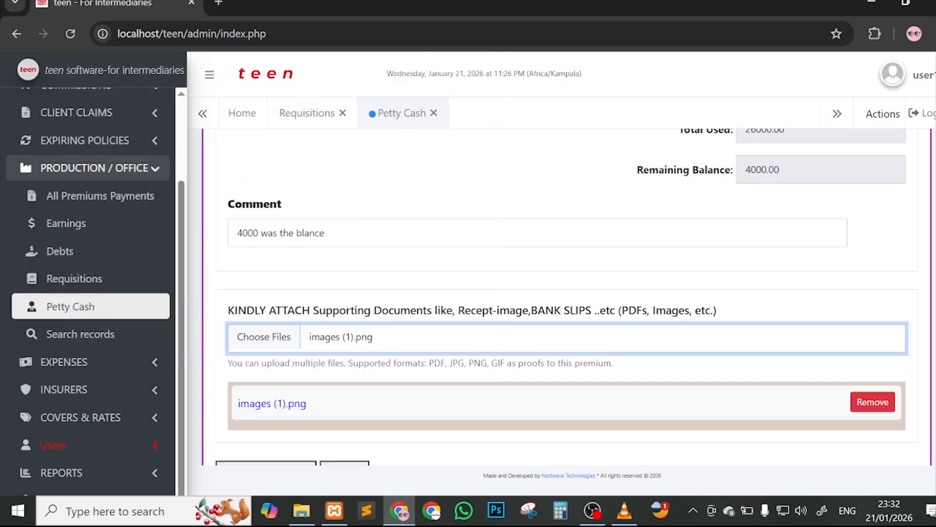
{"action": "scroll", "coordinate": [316, 266], "scroll_direction": "down", "scroll_amount": 1}
Step: Save the petty cash record, check its 4000.00 balance row, and close Petty Cash
{"action": "left_click", "coordinate": [282, 432]}
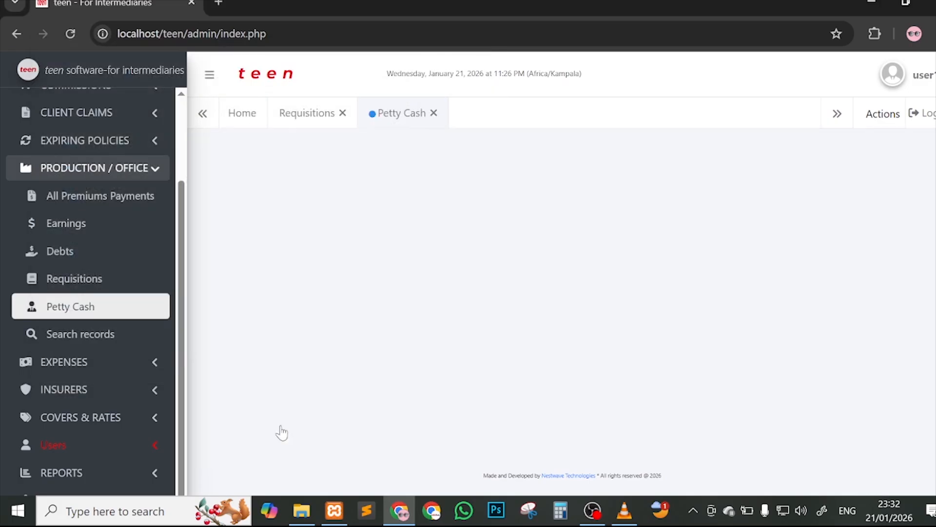
{"action": "left_click", "coordinate": [616, 130]}
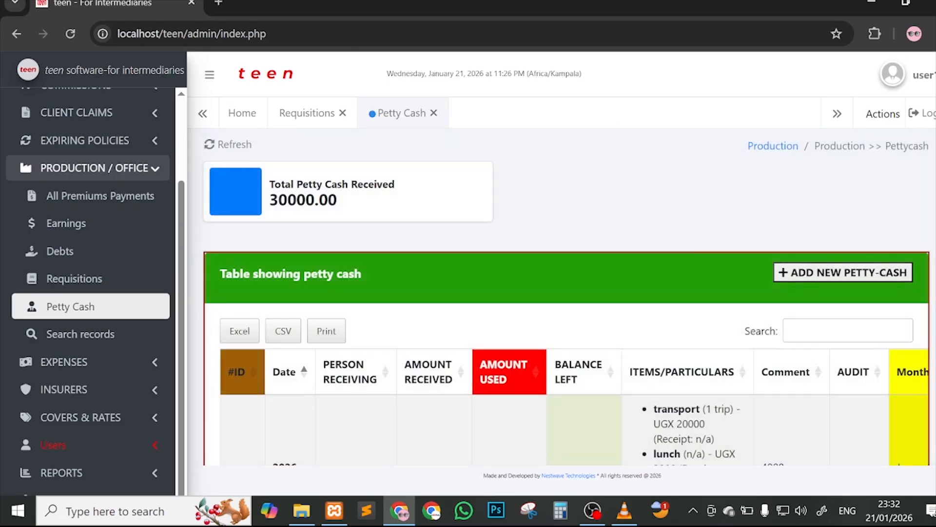
{"action": "left_click_drag", "start_coordinate": [269, 200], "coordinate": [388, 209]}
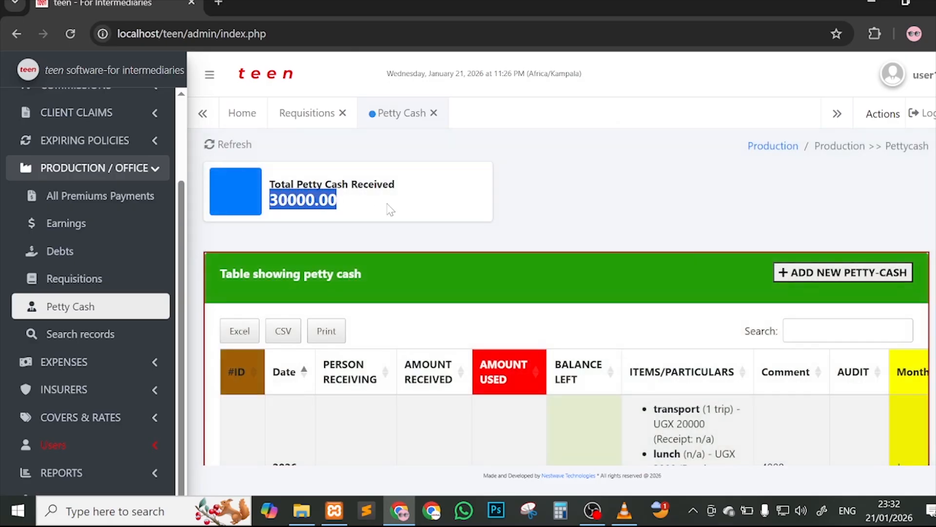
{"action": "scroll", "coordinate": [711, 245], "scroll_direction": "down", "scroll_amount": 3}
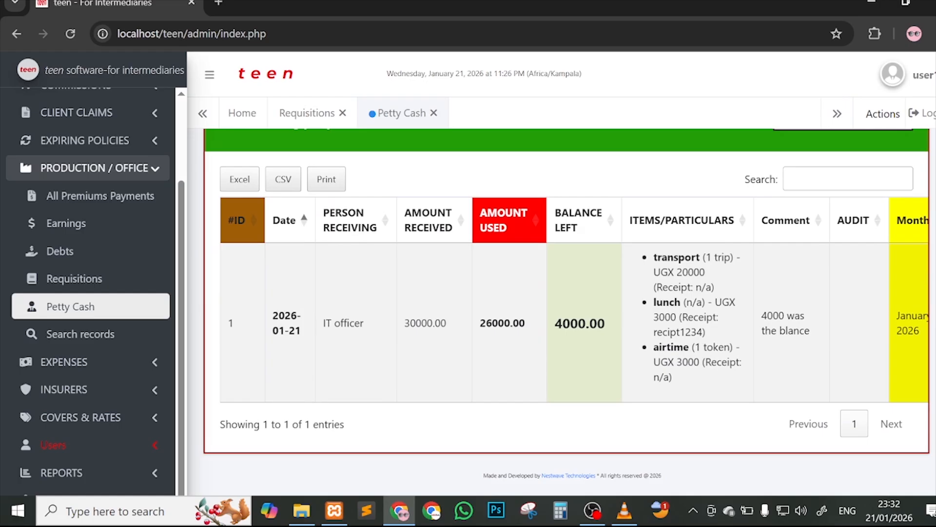
{"action": "scroll", "coordinate": [566, 293], "scroll_direction": "up", "scroll_amount": 3}
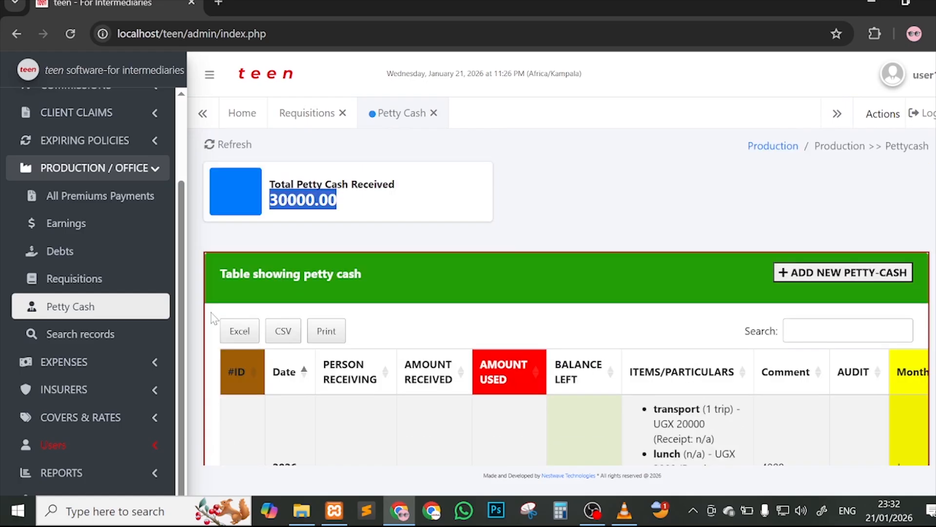
{"action": "left_click", "coordinate": [433, 113]}
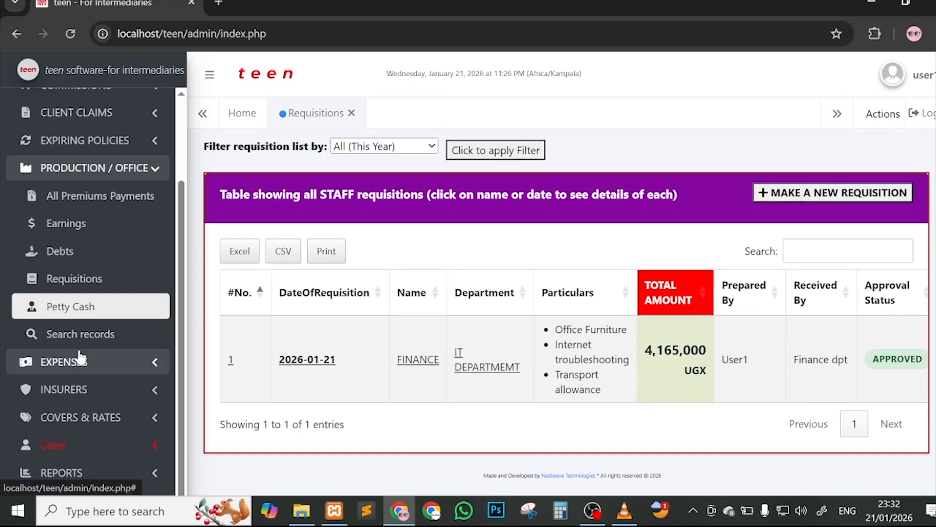
Step: Browse the expense pages and start a new Other Expenses entry
{"action": "left_click", "coordinate": [81, 361]}
{"action": "scroll", "coordinate": [136, 302], "scroll_direction": "down", "scroll_amount": 2}
{"action": "left_click", "coordinate": [107, 287]}
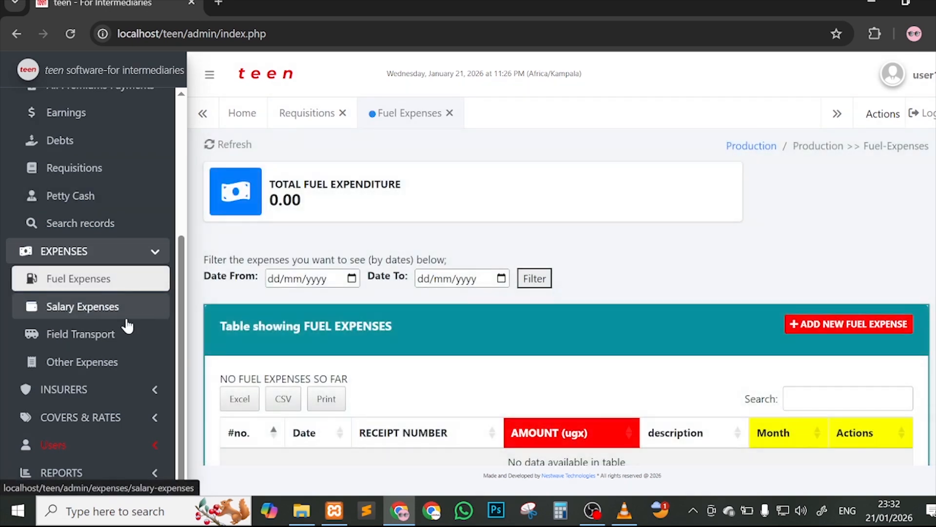
{"action": "left_click", "coordinate": [115, 313]}
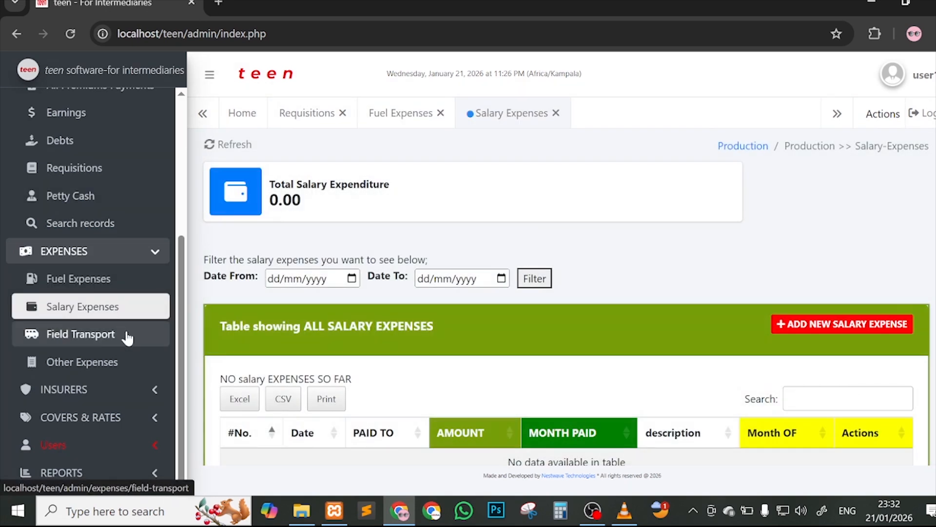
{"action": "left_click", "coordinate": [128, 337]}
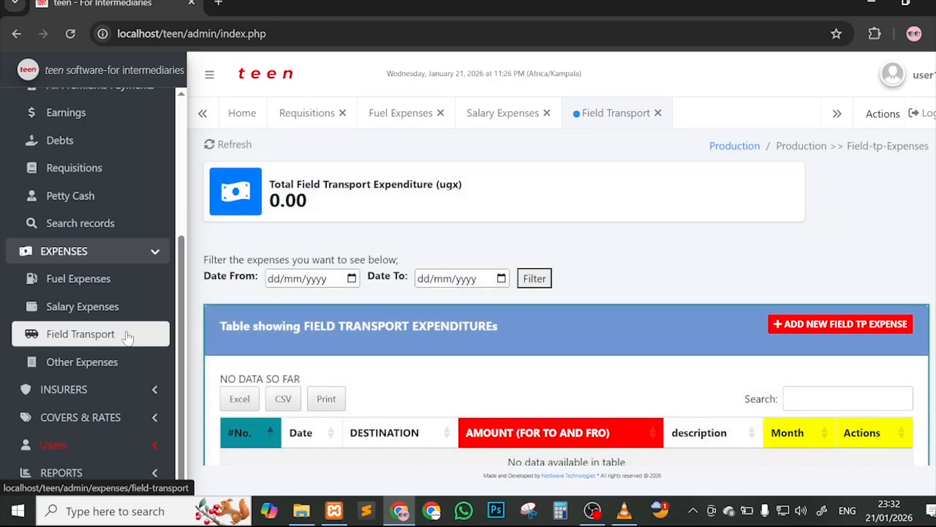
{"action": "left_click", "coordinate": [146, 359]}
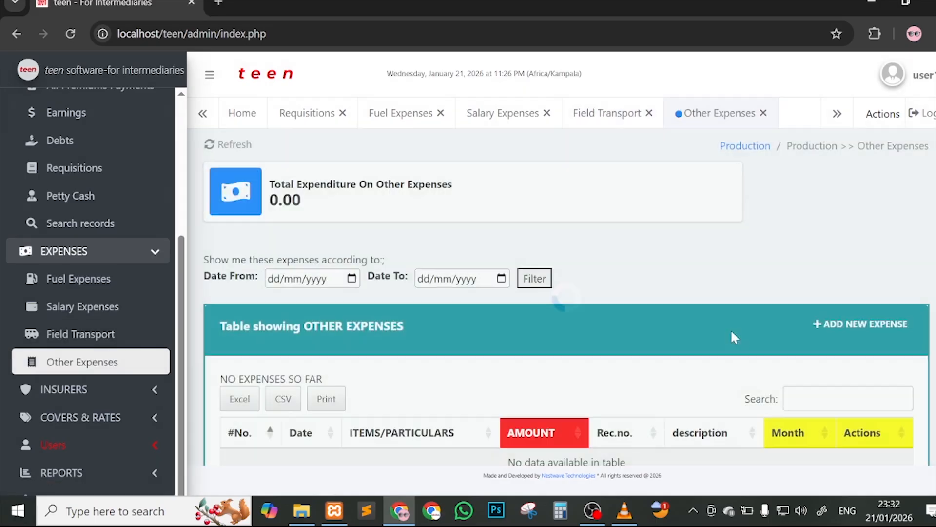
{"action": "scroll", "coordinate": [731, 335], "scroll_direction": "down", "scroll_amount": 1}
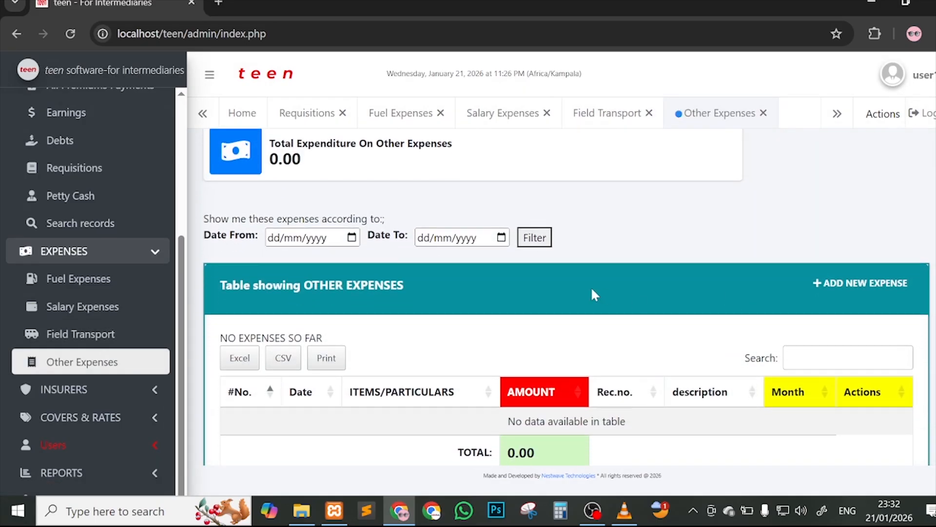
{"action": "left_click", "coordinate": [845, 288]}
{"action": "scroll", "coordinate": [702, 195], "scroll_direction": "down", "scroll_amount": 3}
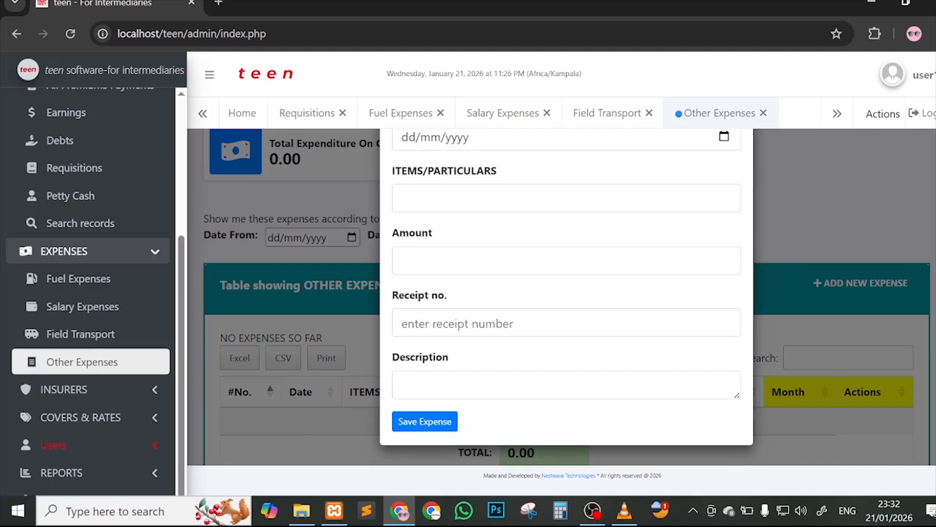
{"action": "scroll", "coordinate": [702, 195], "scroll_direction": "up", "scroll_amount": 3}
Step: Set the expense date to 21/01/2026 and the item to 'day dry cleaning'
{"action": "left_click", "coordinate": [723, 246]}
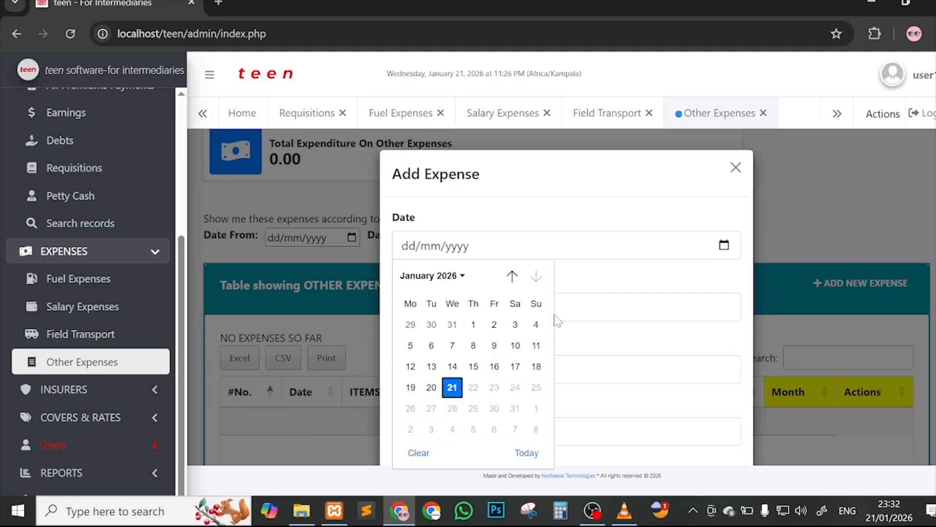
{"action": "left_click", "coordinate": [451, 389]}
{"action": "left_click", "coordinate": [461, 308]}
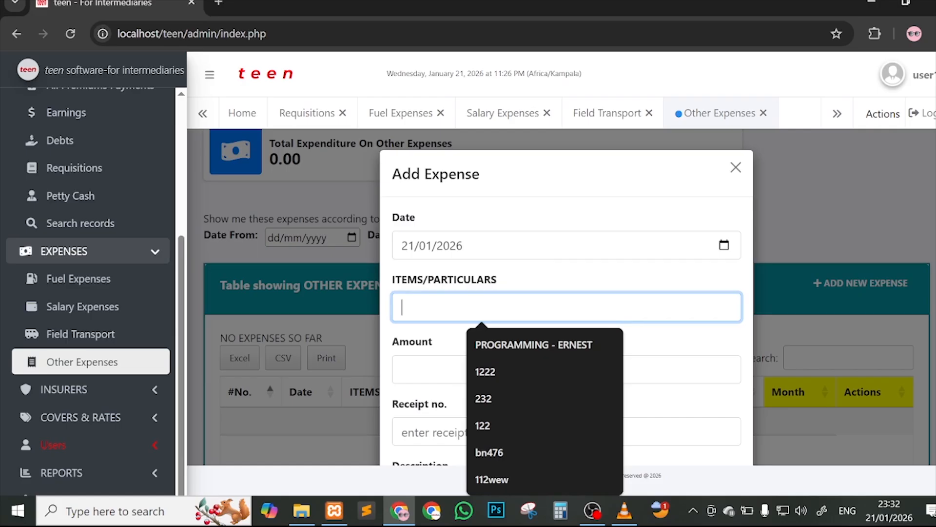
{"action": "type", "text": "a"}
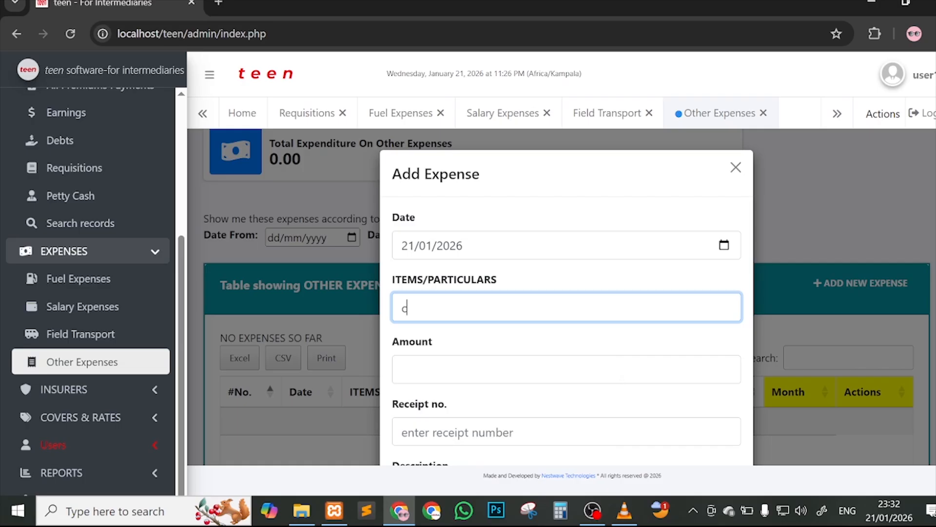
{"action": "key", "text": "BackSpace"}
{"action": "type", "text": "day dry cleaning"}
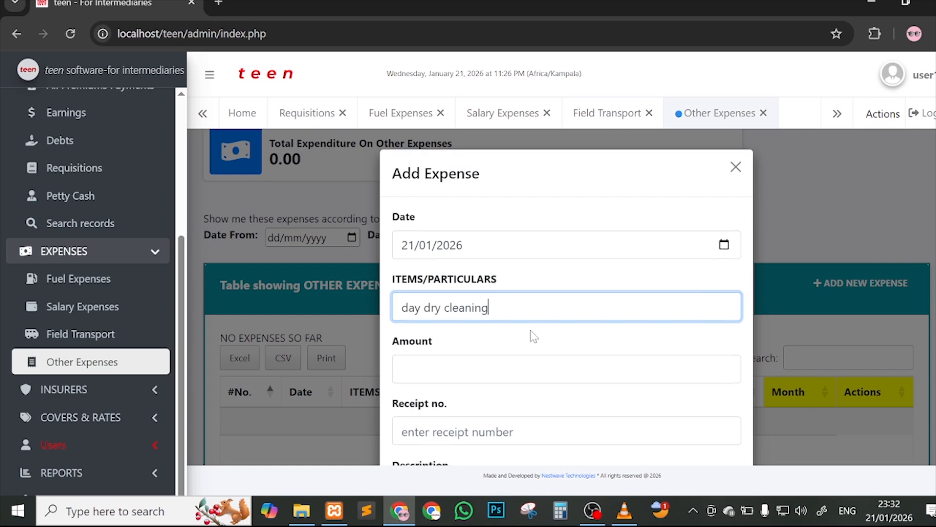
{"action": "scroll", "coordinate": [531, 334], "scroll_direction": "down", "scroll_amount": 2}
Step: Enter the amount 50000 and an initial receipt number e745
{"action": "left_click", "coordinate": [482, 282]}
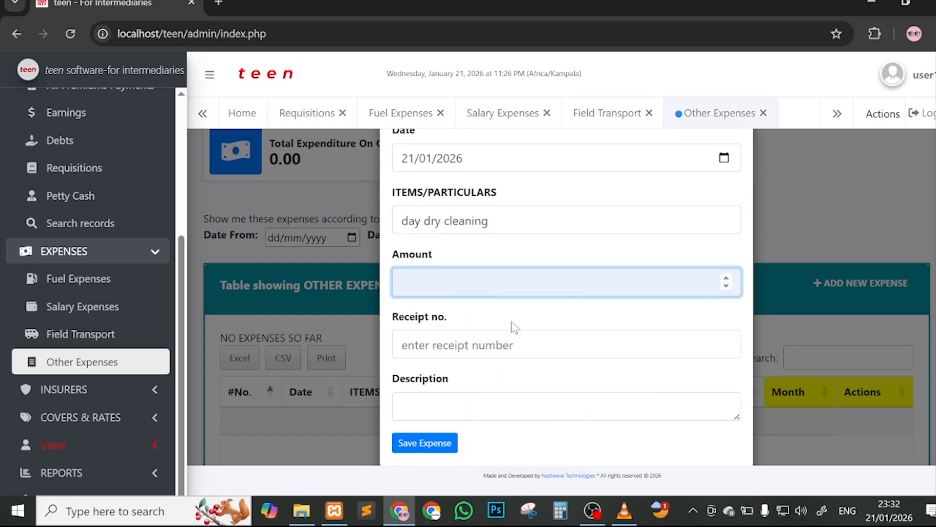
{"action": "type", "text": "50000"}
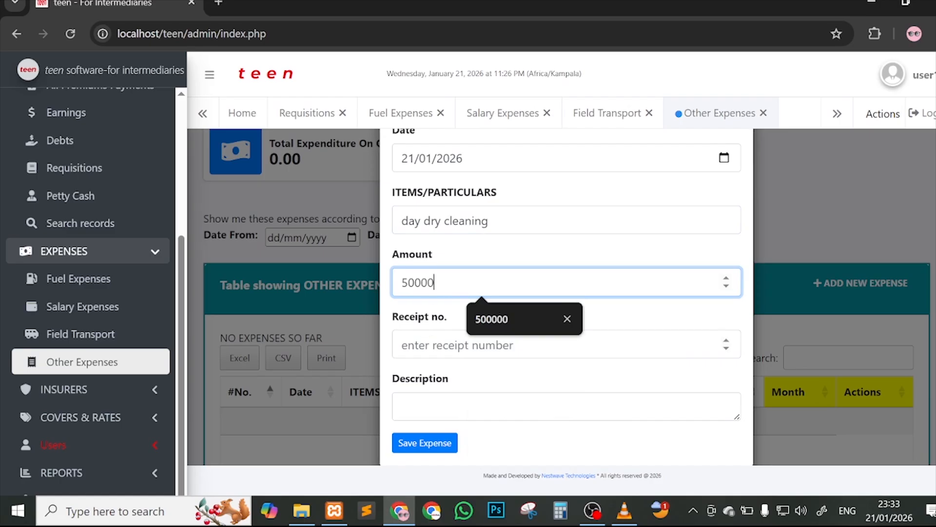
{"action": "left_click", "coordinate": [492, 345]}
{"action": "type", "text": "e"}
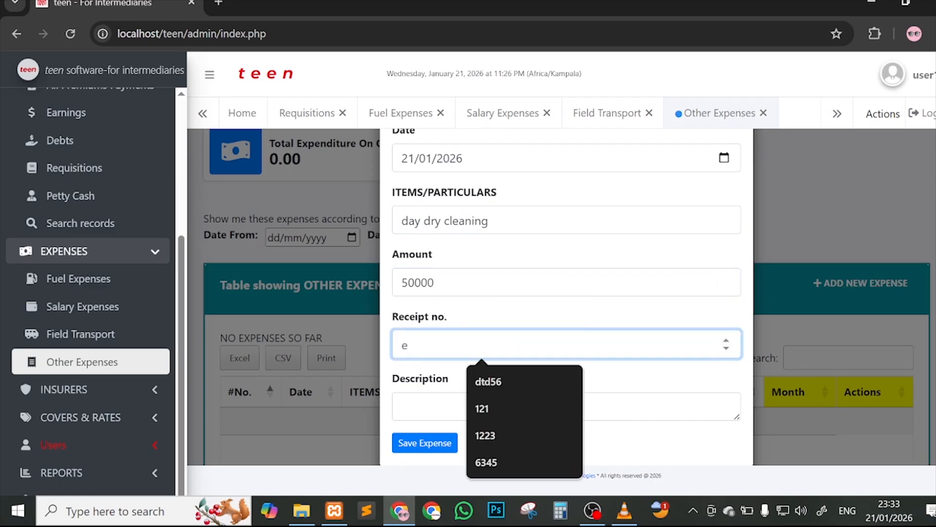
{"action": "type", "text": "745"}
{"action": "scroll", "coordinate": [520, 321], "scroll_direction": "down", "scroll_amount": 1}
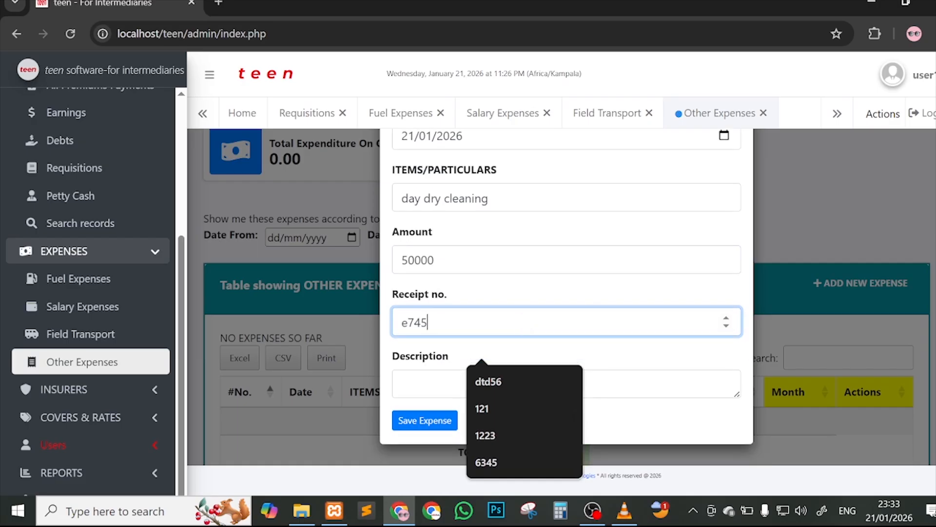
{"action": "left_click", "coordinate": [443, 382]}
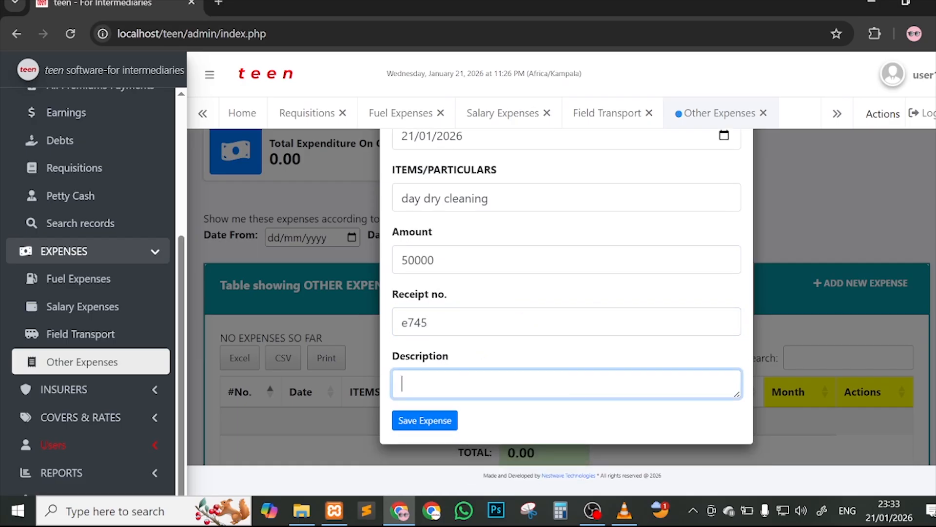
Step: Correct the receipt number to 4440, add description 'this was done', and save the expense
{"action": "left_click", "coordinate": [425, 421]}
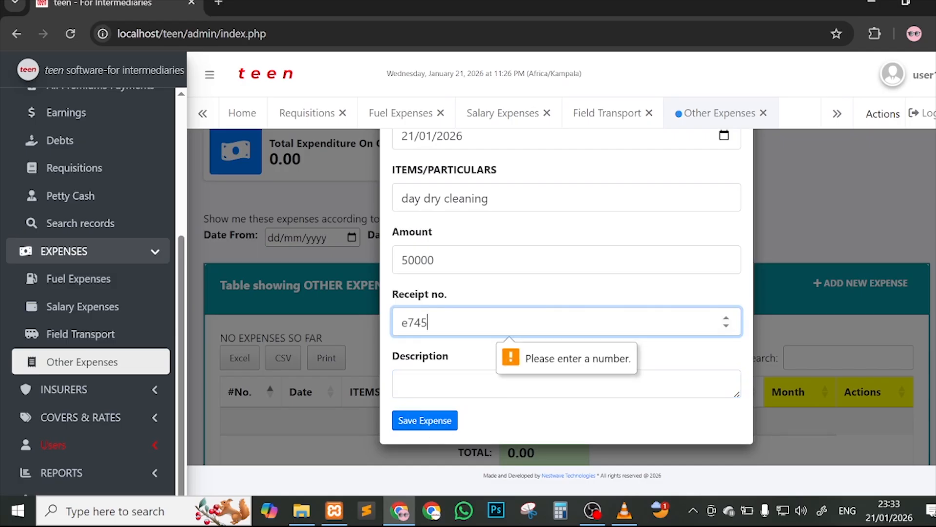
{"action": "left_click_drag", "start_coordinate": [448, 323], "coordinate": [377, 323]}
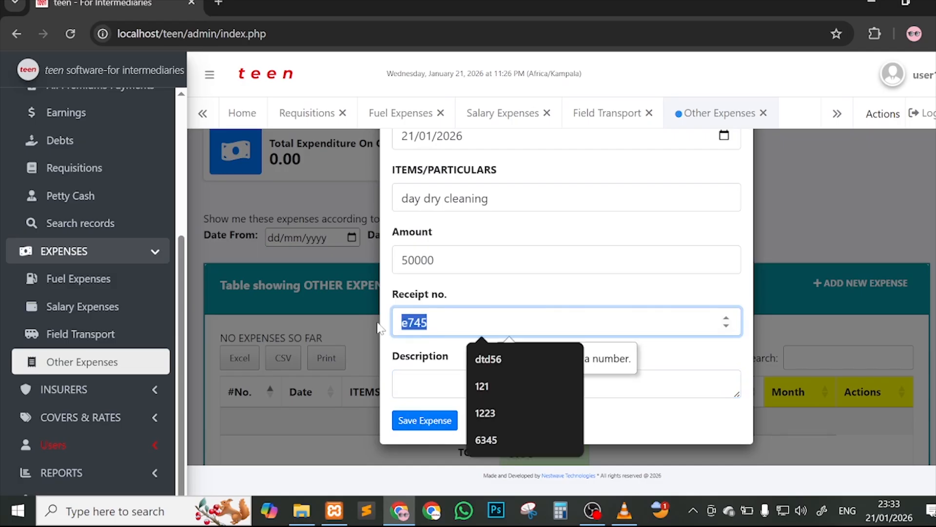
{"action": "type", "text": "4440"}
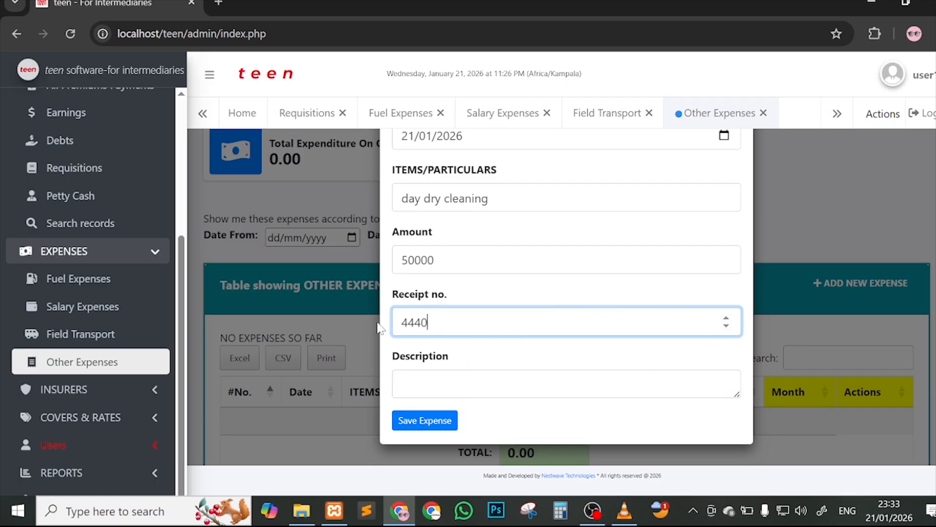
{"action": "left_click", "coordinate": [432, 425]}
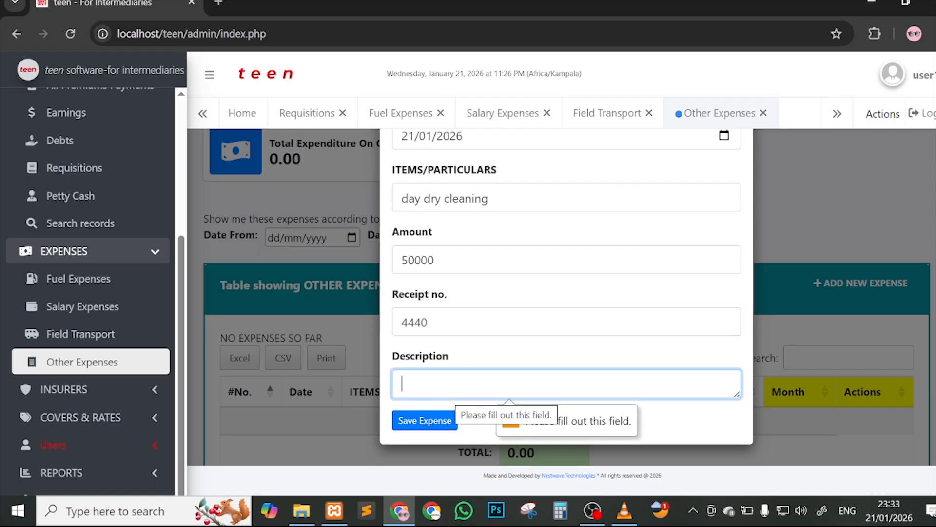
{"action": "type", "text": "thi"}
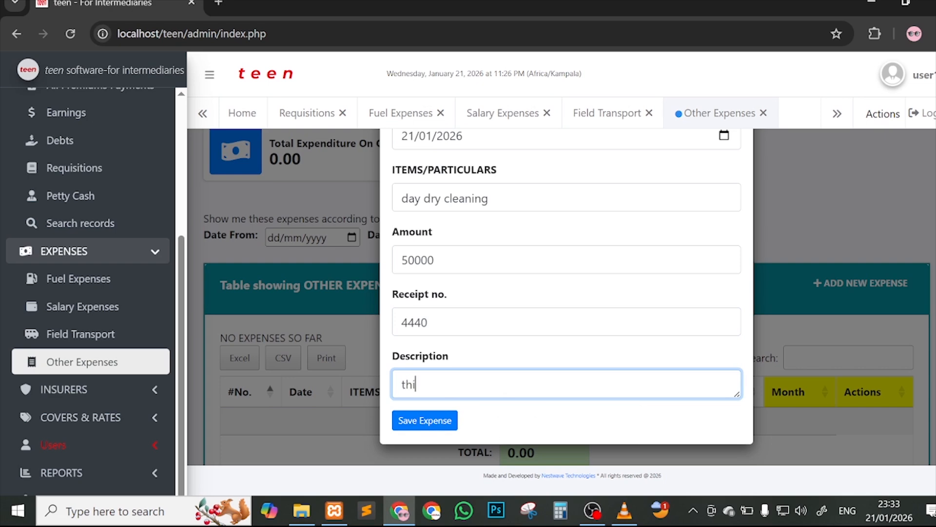
{"action": "type", "text": "s was done"}
{"action": "left_click", "coordinate": [434, 427]}
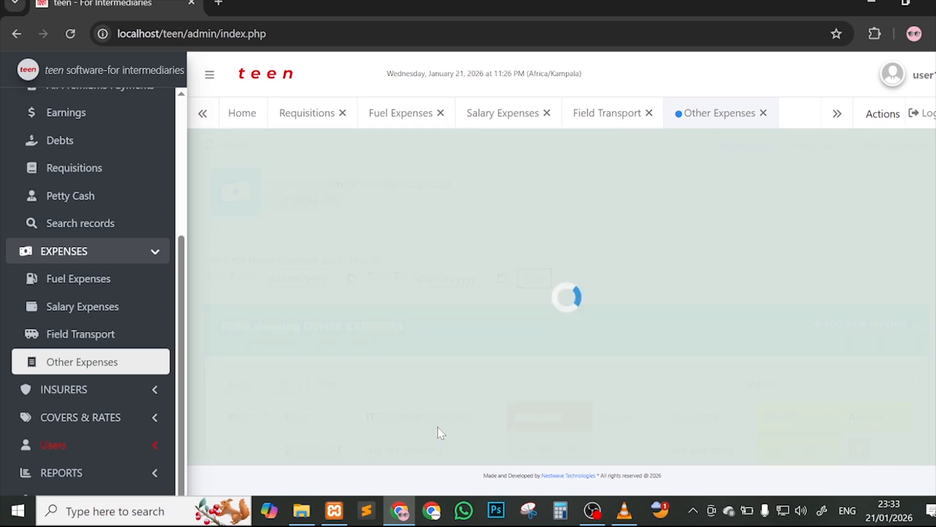
Step: Reload the dashboard and open a blank Add New Insurer form from Insurer Management
{"action": "scroll", "coordinate": [477, 229], "scroll_direction": "down", "scroll_amount": 3}
{"action": "scroll", "coordinate": [502, 264], "scroll_direction": "up", "scroll_amount": 3}
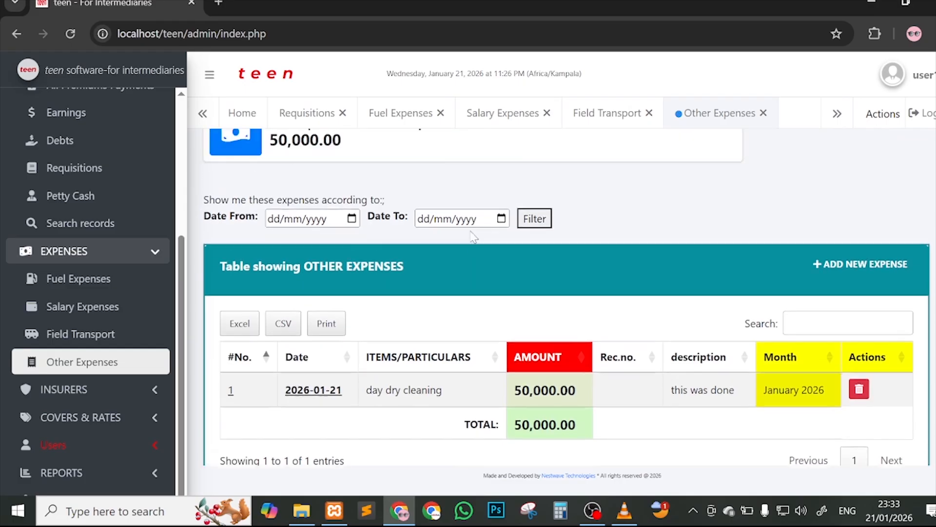
{"action": "scroll", "coordinate": [525, 299], "scroll_direction": "down", "scroll_amount": 2}
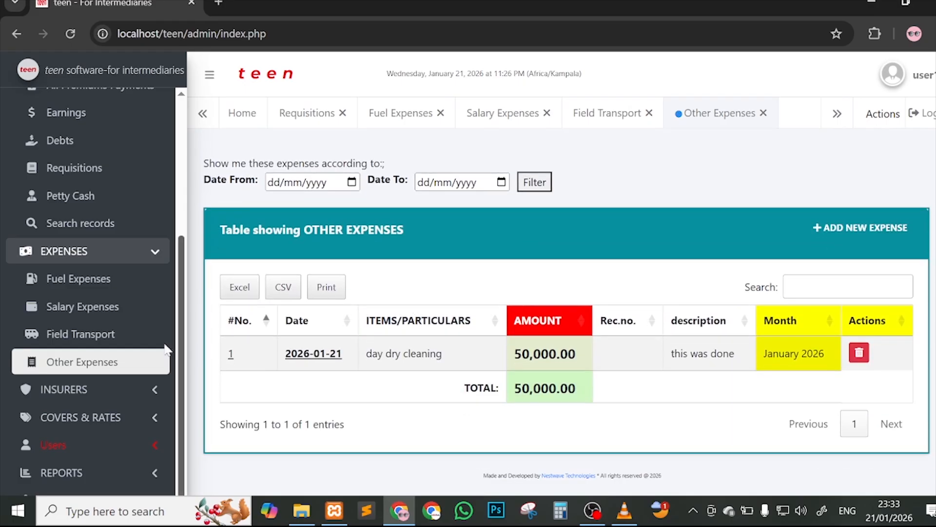
{"action": "scroll", "coordinate": [125, 249], "scroll_direction": "up", "scroll_amount": 3}
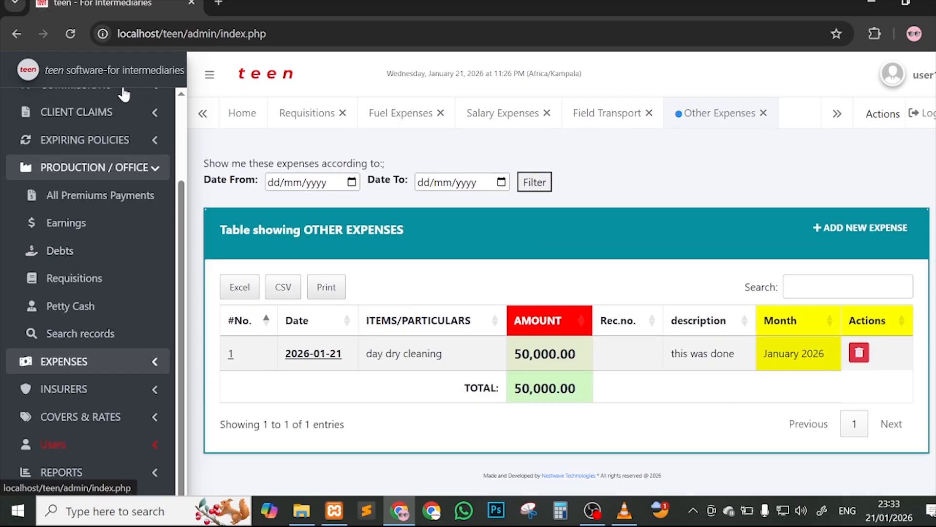
{"action": "left_click", "coordinate": [70, 34]}
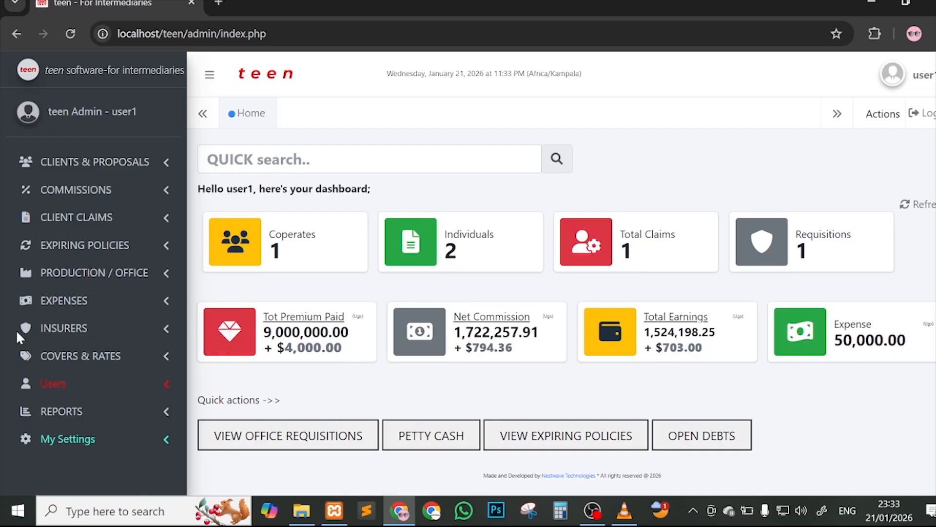
{"action": "left_click", "coordinate": [86, 328]}
{"action": "left_click", "coordinate": [138, 359]}
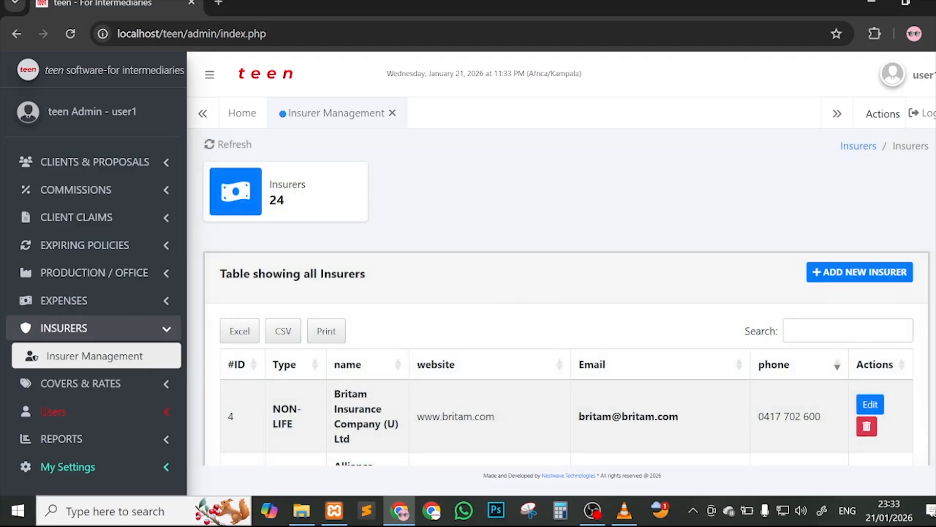
{"action": "scroll", "coordinate": [837, 236], "scroll_direction": "down", "scroll_amount": 2}
{"action": "scroll", "coordinate": [838, 235], "scroll_direction": "down", "scroll_amount": 1}
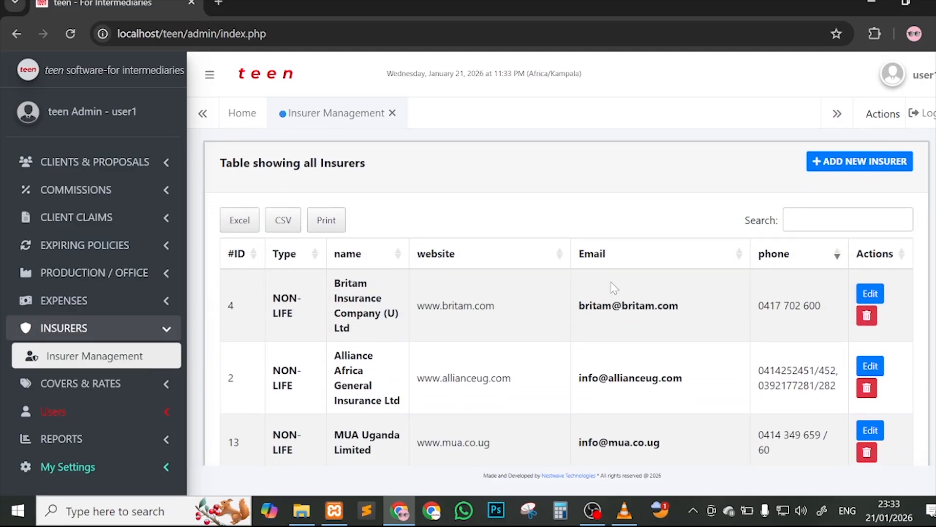
{"action": "left_click", "coordinate": [829, 163]}
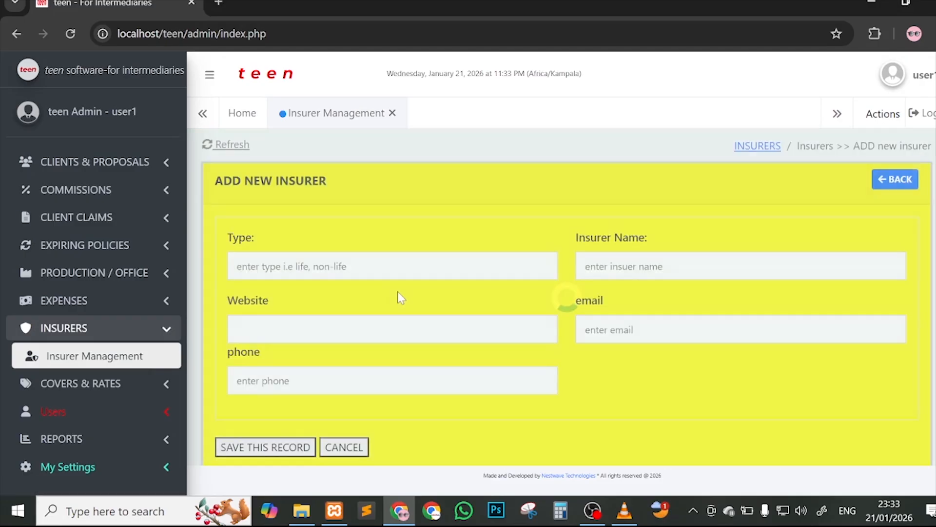
Step: Set the insurer type to Life and the name to 'MY INSURER SAMPLE NAME ABC'
{"action": "left_click", "coordinate": [317, 266]}
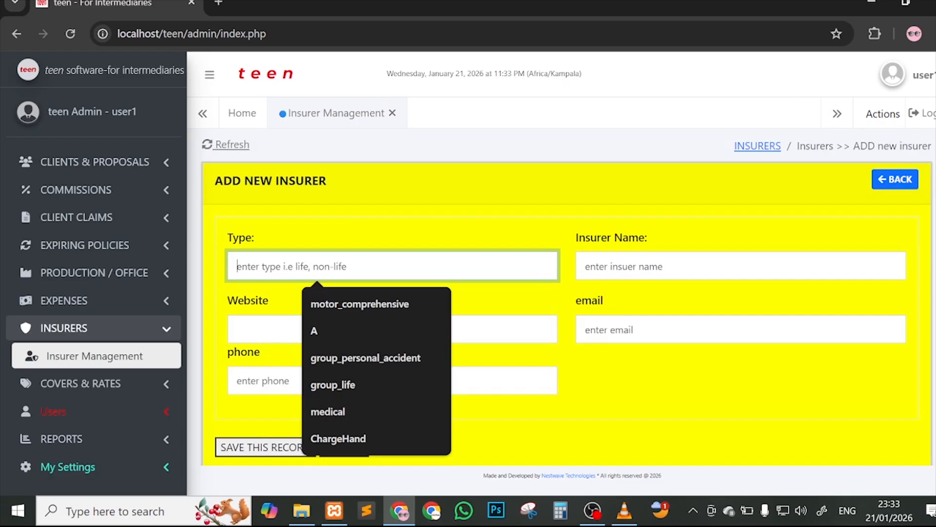
{"action": "type", "text": "M"}
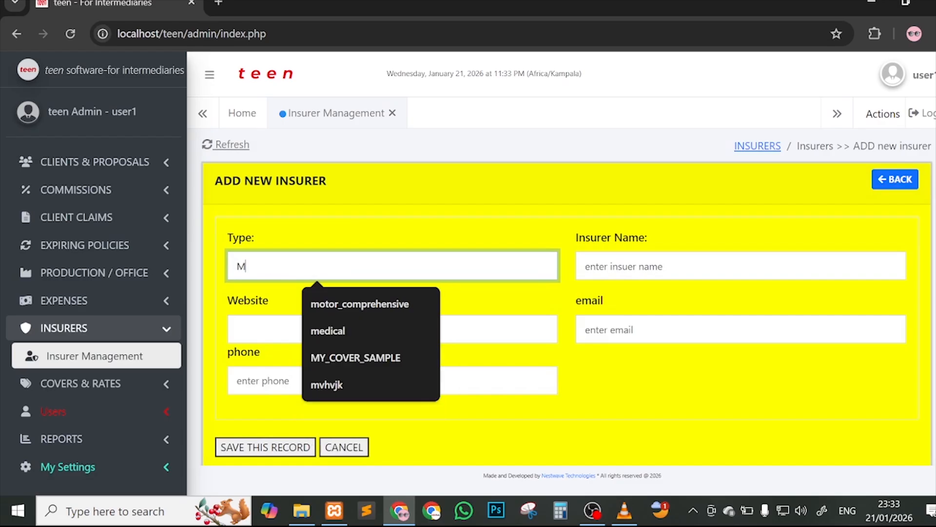
{"action": "type", "text": "Y INSURER "}
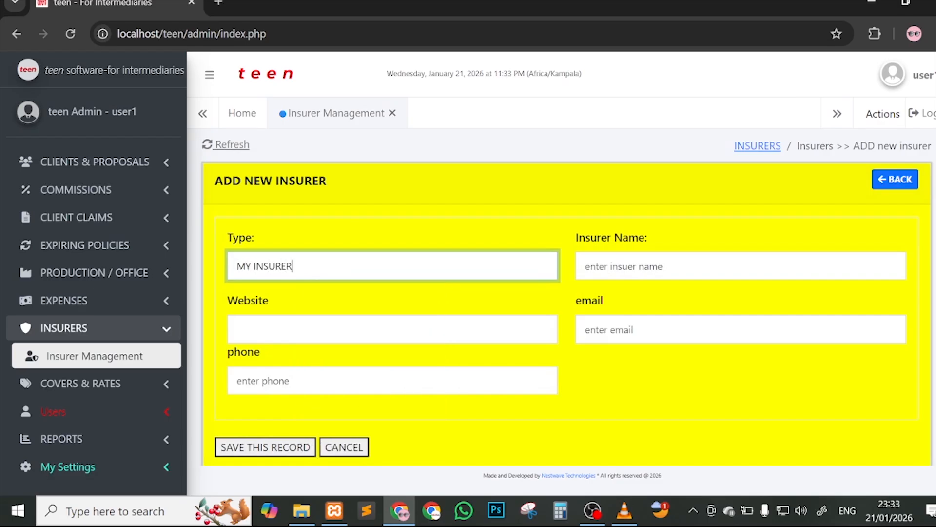
{"action": "type", "text": "SAMPLE ABCDE"}
{"action": "key", "text": "ctrl+a"}
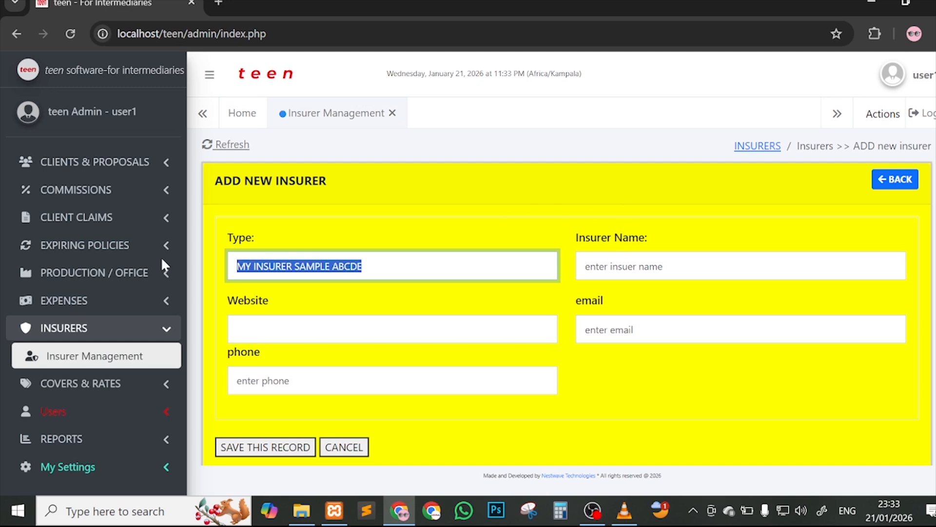
{"action": "type", "text": "Life"}
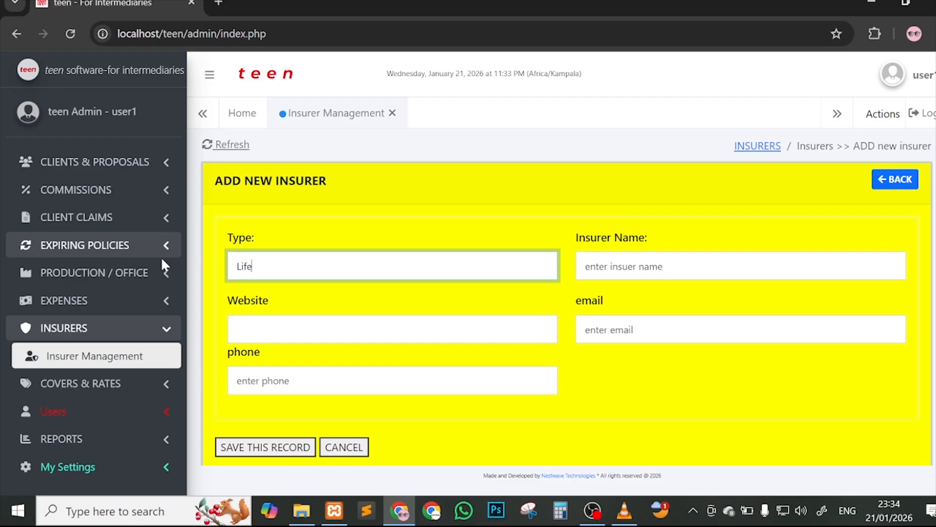
{"action": "key", "text": "Tab"}
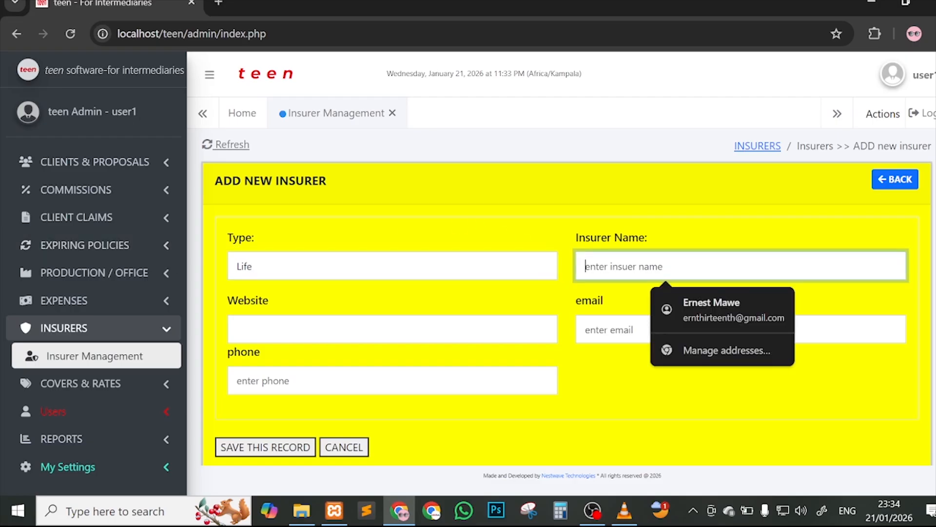
{"action": "type", "text": "MY INS"}
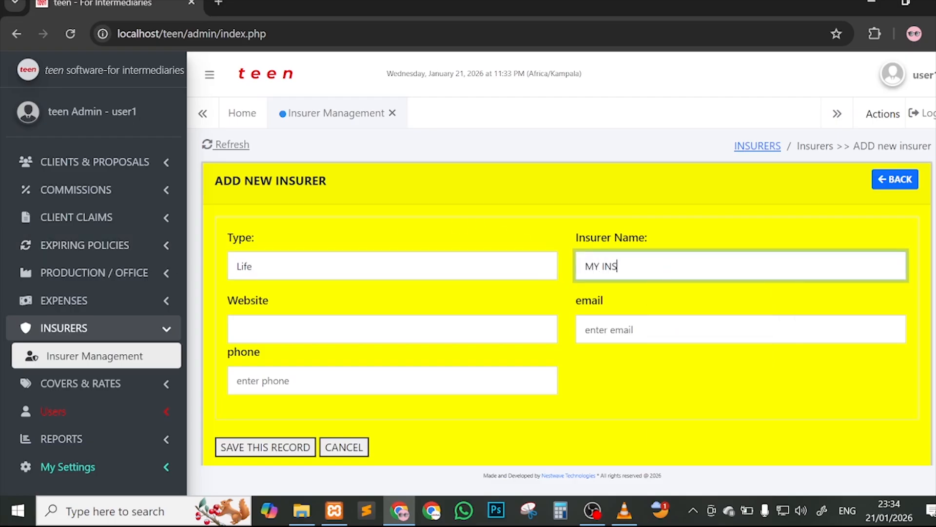
{"action": "type", "text": "URER SAMPLE NAME A"}
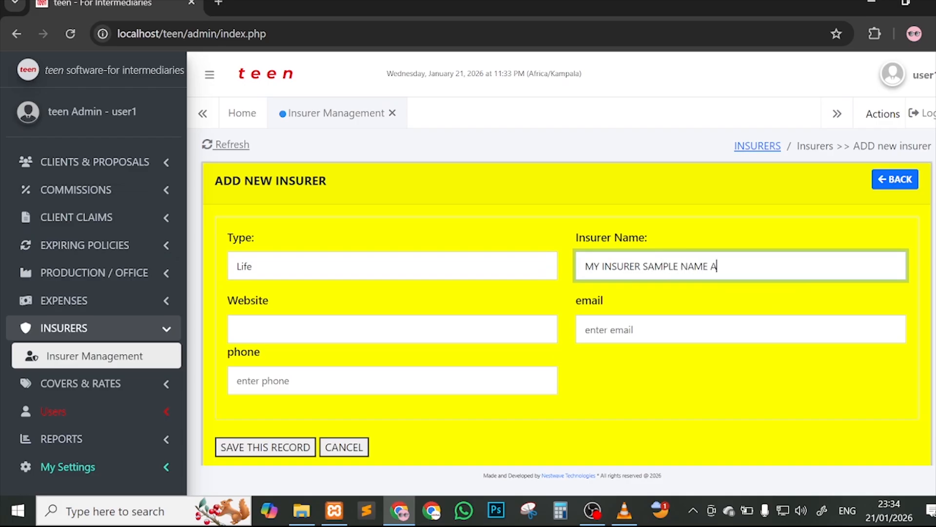
{"action": "type", "text": "BC"}
Step: Fill in the insurer's e-mail and phone number and save the record
{"action": "left_click", "coordinate": [493, 330]}
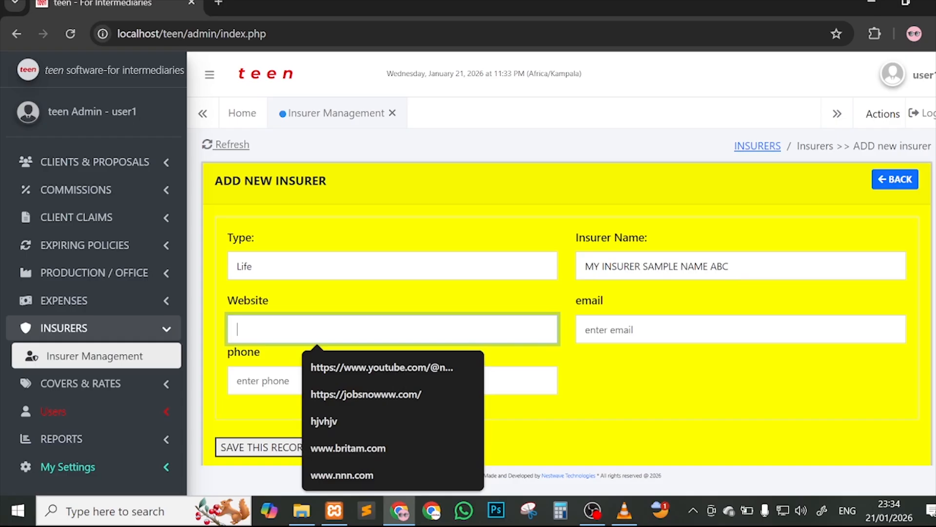
{"action": "left_click", "coordinate": [629, 334]}
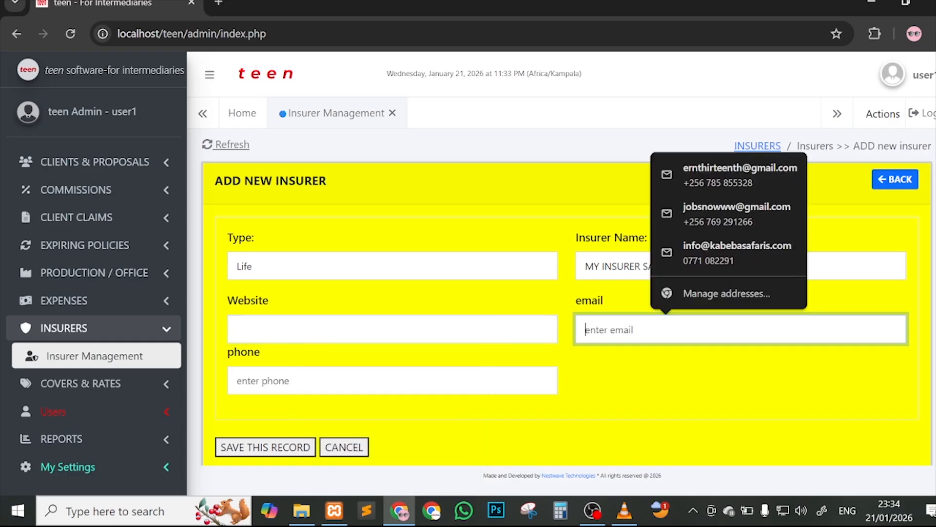
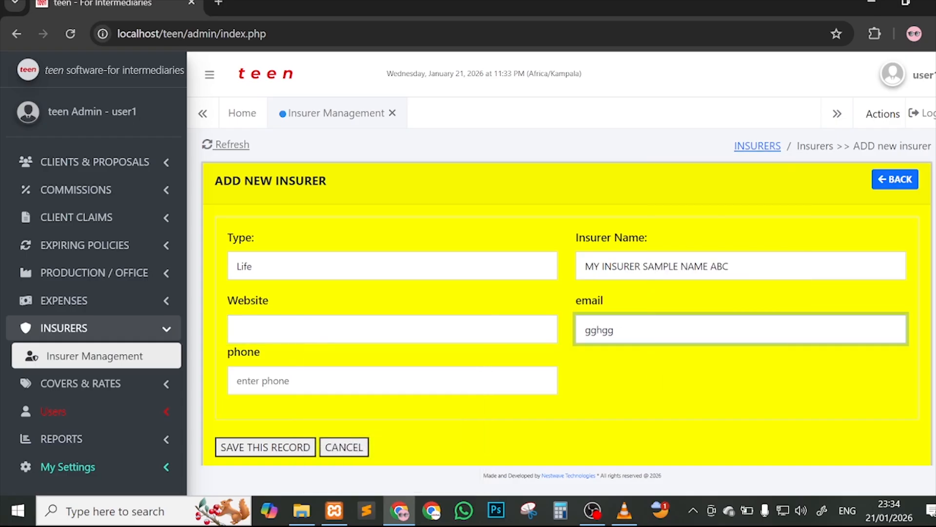
{"action": "left_click", "coordinate": [536, 373]}
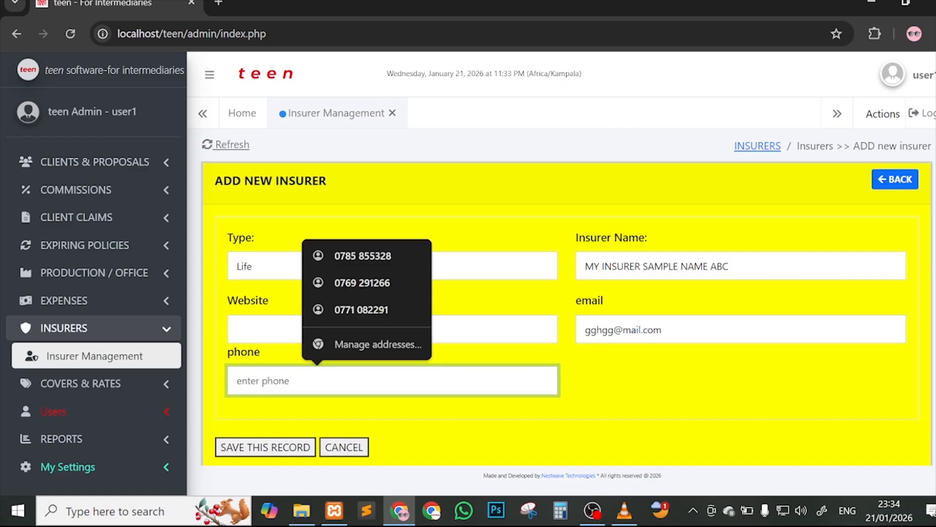
{"action": "type", "text": "0089465"}
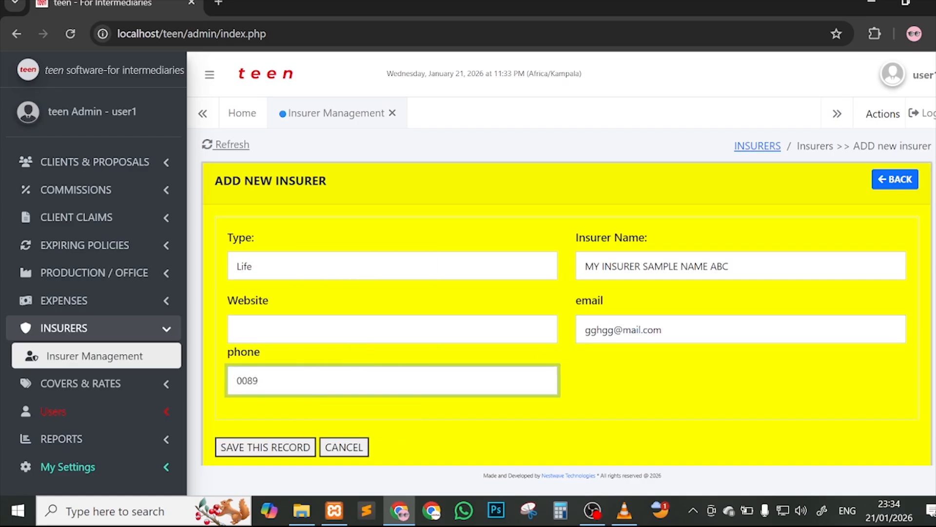
{"action": "left_click", "coordinate": [307, 449]}
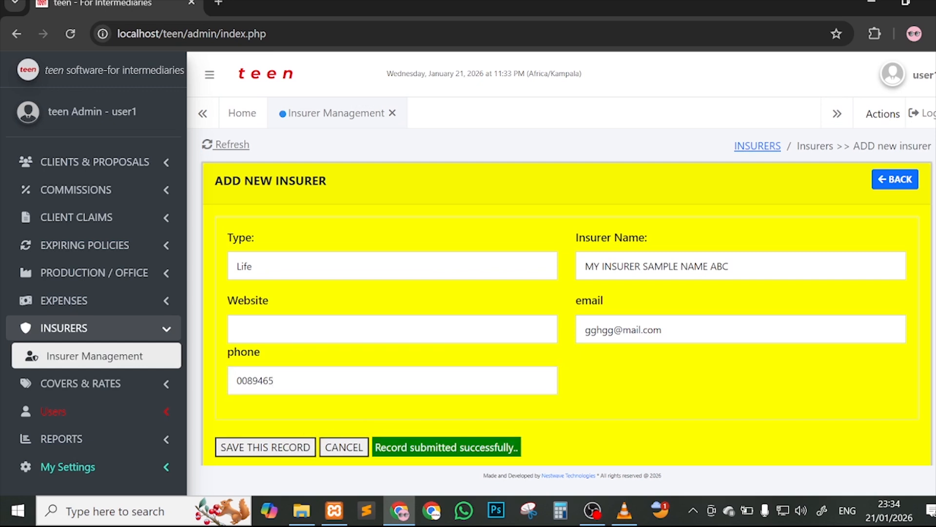
Step: Return to the insurers list and search 'my' to show MY INSURER SAMPLE NAME ABC (ID 32, Life)
{"action": "scroll", "coordinate": [567, 302], "scroll_direction": "down", "scroll_amount": 1}
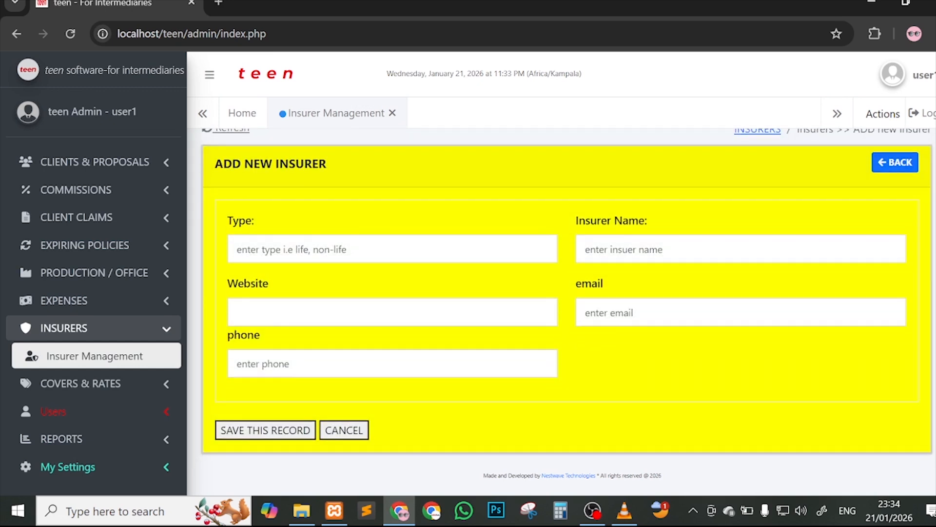
{"action": "left_click", "coordinate": [886, 168]}
{"action": "scroll", "coordinate": [398, 390], "scroll_direction": "down", "scroll_amount": 10}
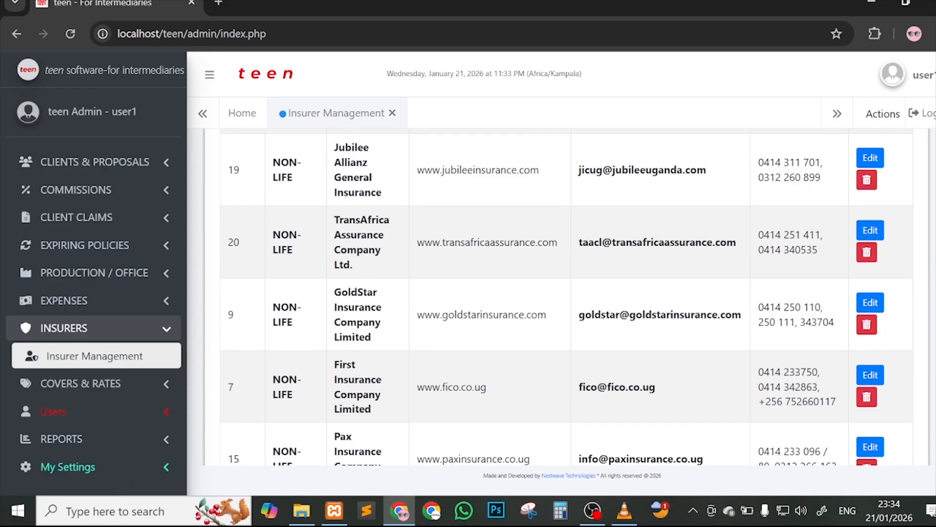
{"action": "scroll", "coordinate": [732, 369], "scroll_direction": "up", "scroll_amount": 10}
{"action": "left_click", "coordinate": [825, 330]}
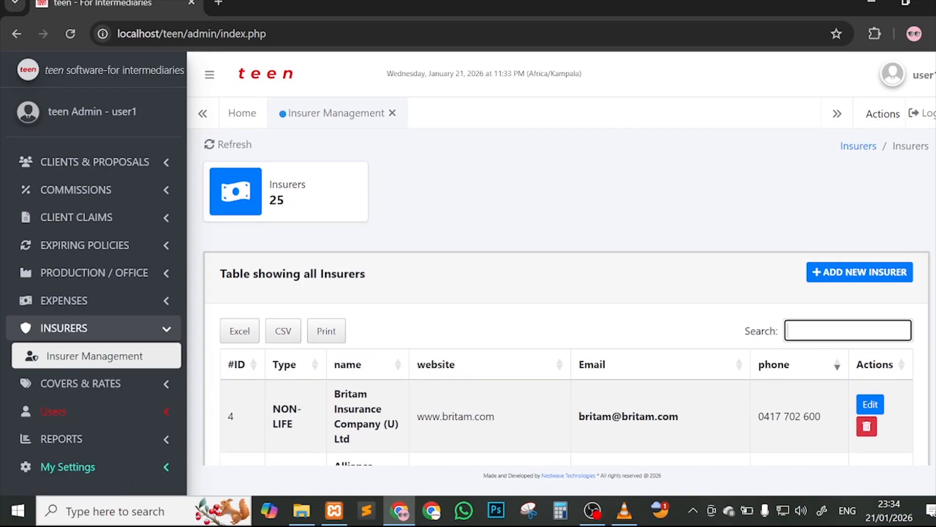
{"action": "type", "text": "my"}
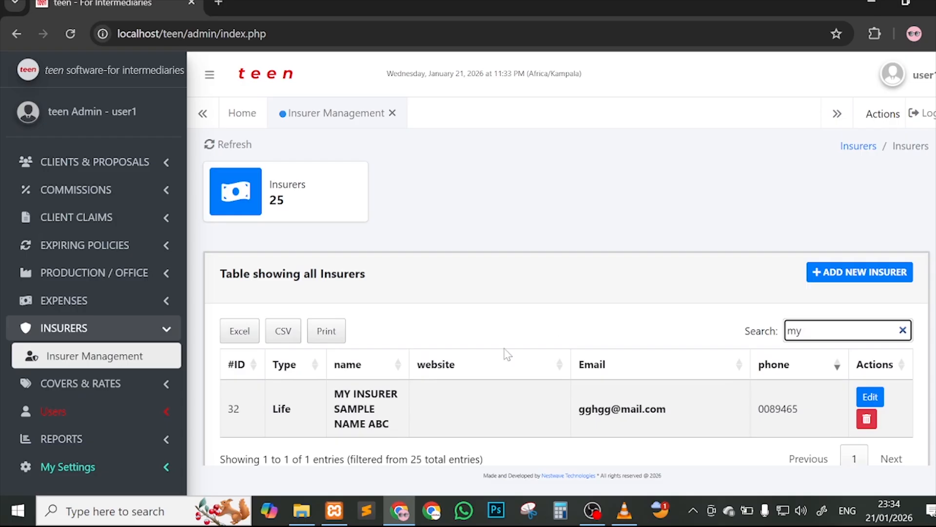
{"action": "left_click_drag", "start_coordinate": [344, 395], "coordinate": [389, 425]}
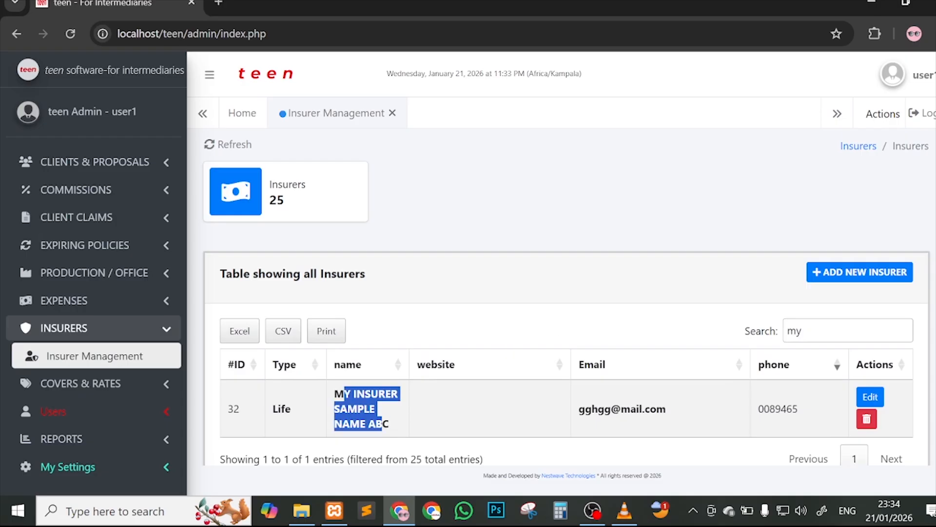
Step: Confirm the new insurer appears in a new individual proposal's insurer dropdown
{"action": "left_click", "coordinate": [150, 172]}
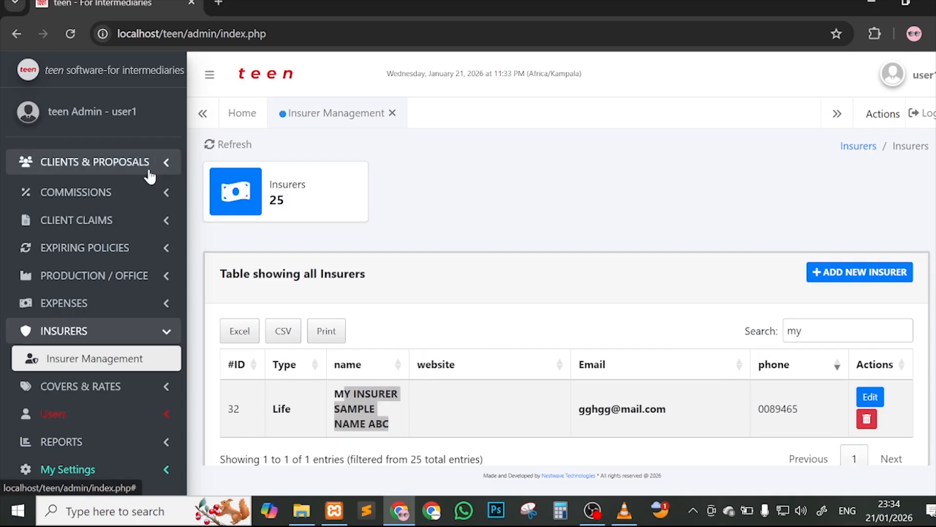
{"action": "left_click", "coordinate": [158, 195]}
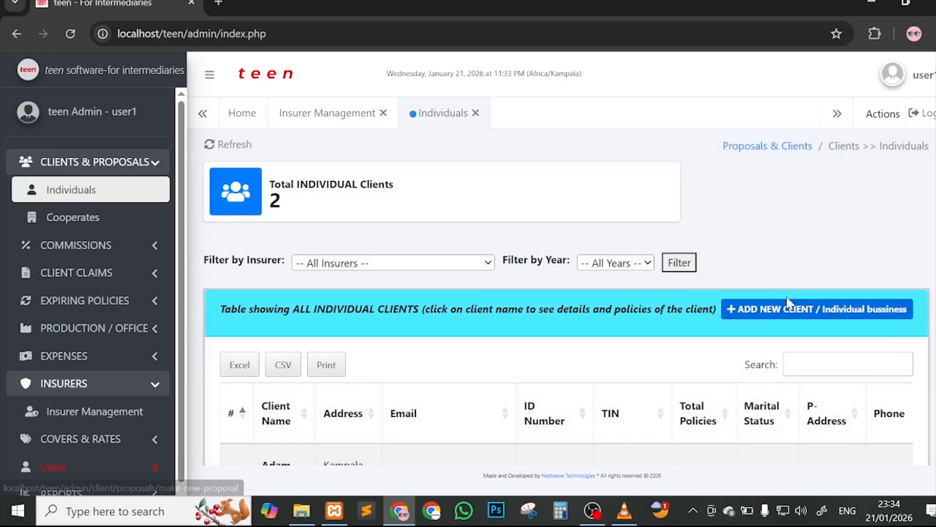
{"action": "left_click", "coordinate": [800, 309]}
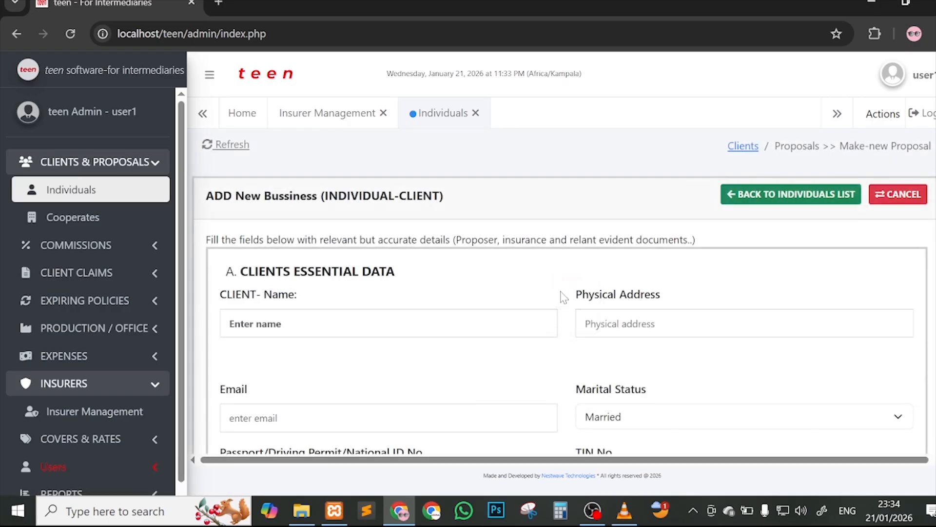
{"action": "scroll", "coordinate": [561, 295], "scroll_direction": "down", "scroll_amount": 8}
{"action": "scroll", "coordinate": [564, 295], "scroll_direction": "down", "scroll_amount": 3}
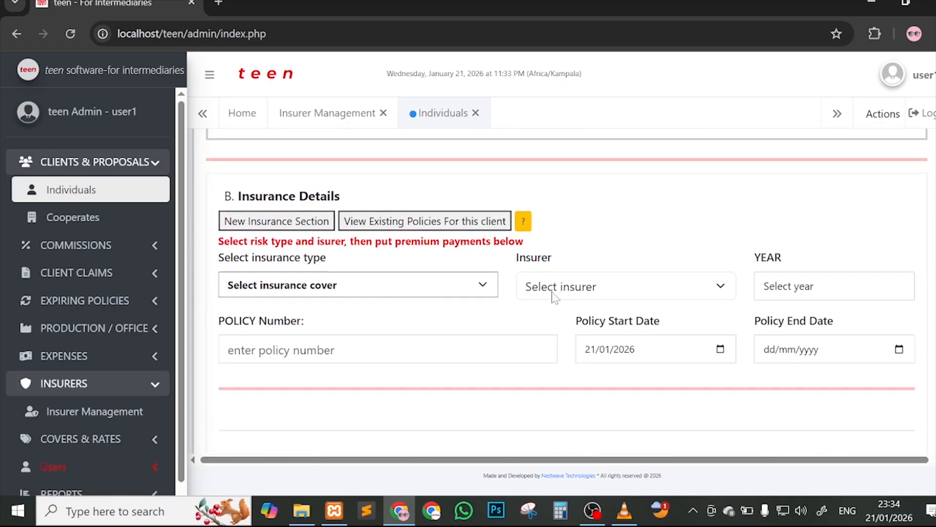
{"action": "left_click", "coordinate": [545, 291]}
{"action": "scroll", "coordinate": [573, 200], "scroll_direction": "down", "scroll_amount": 1}
{"action": "scroll", "coordinate": [574, 200], "scroll_direction": "down", "scroll_amount": 5}
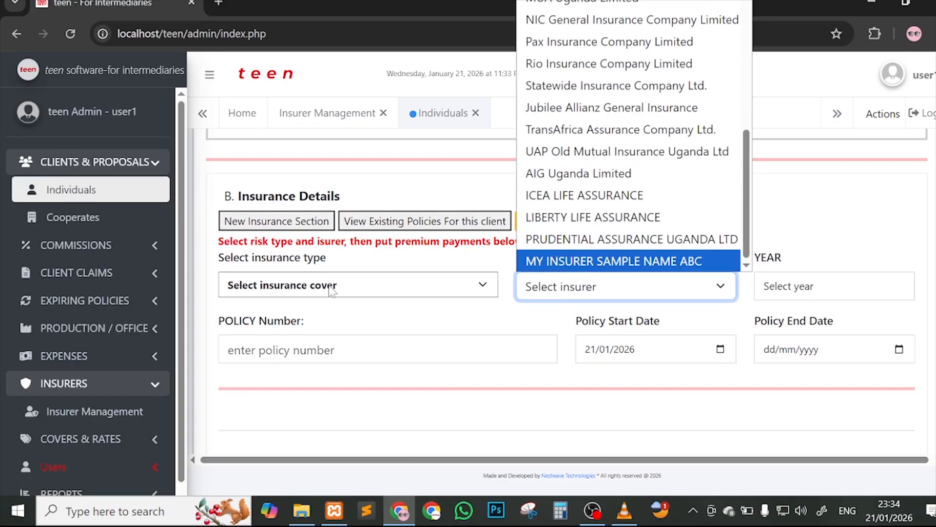
Step: Go back to the Insurer Management list
{"action": "left_click", "coordinate": [126, 411]}
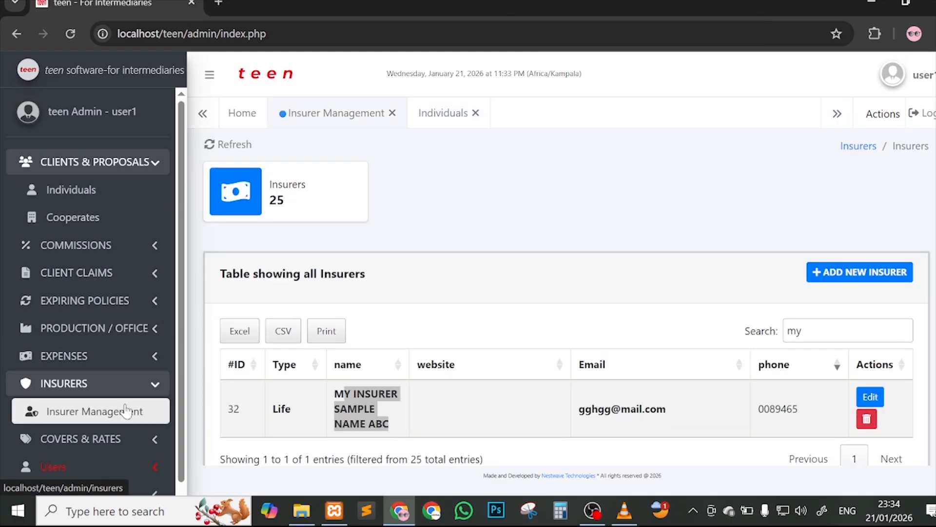
{"action": "left_click", "coordinate": [104, 388]}
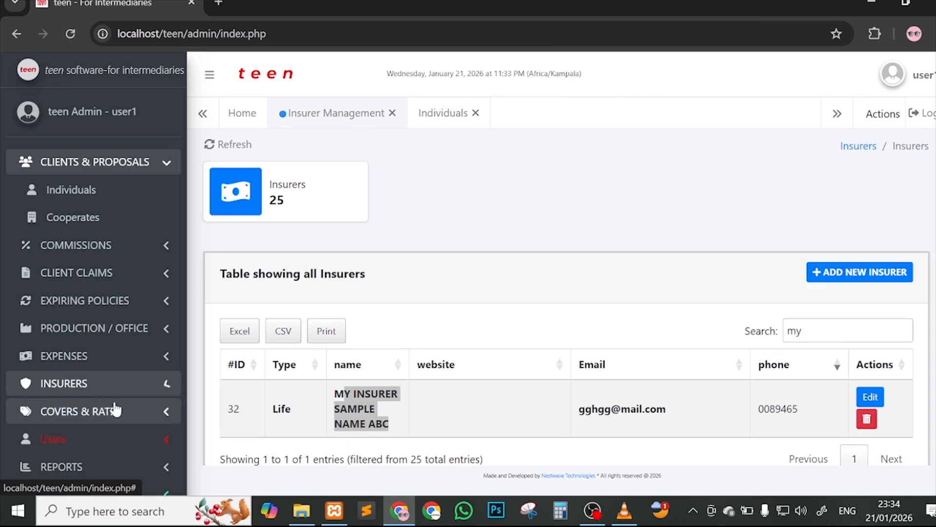
{"action": "left_click", "coordinate": [115, 412]}
Step: Browse the Covers and rates table after dismissing the low battery warning
{"action": "left_click", "coordinate": [132, 438]}
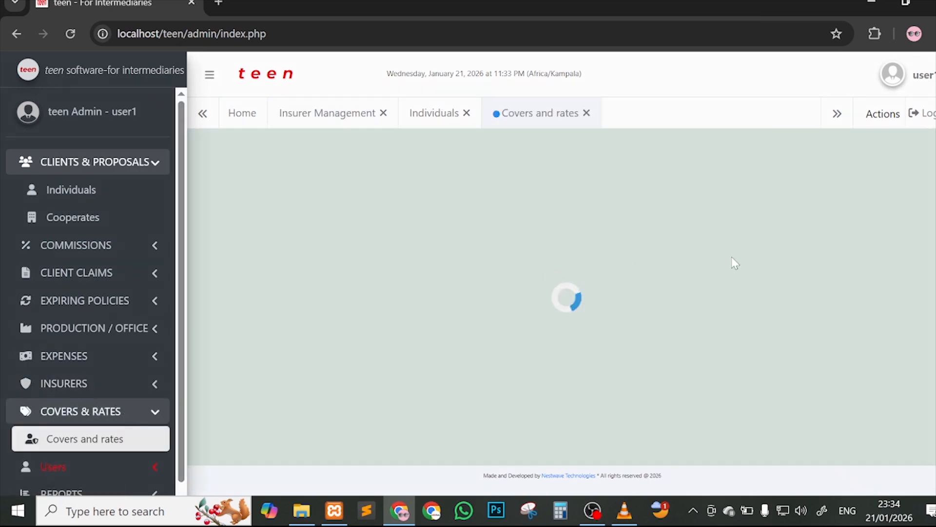
{"action": "scroll", "coordinate": [732, 259], "scroll_direction": "down", "scroll_amount": 8}
{"action": "scroll", "coordinate": [640, 276], "scroll_direction": "up", "scroll_amount": 8}
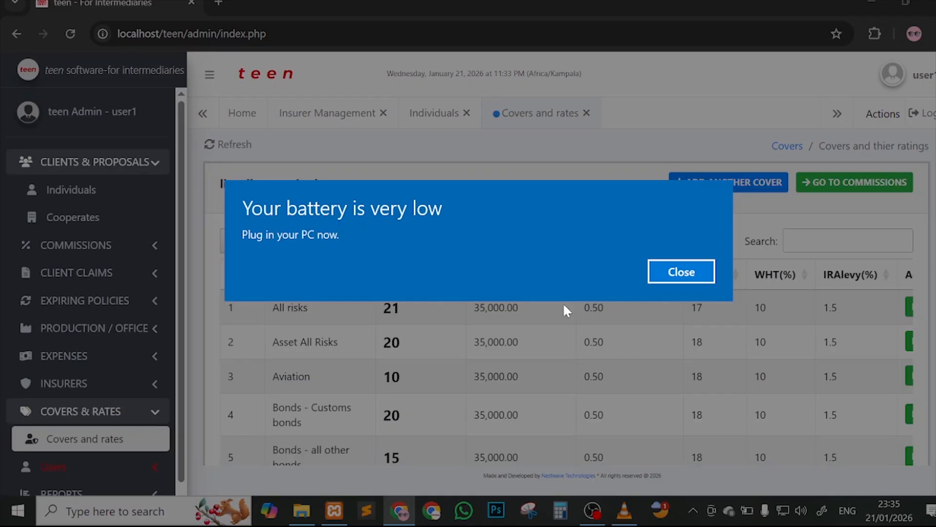
{"action": "left_click", "coordinate": [682, 272]}
{"action": "scroll", "coordinate": [412, 382], "scroll_direction": "down", "scroll_amount": 1}
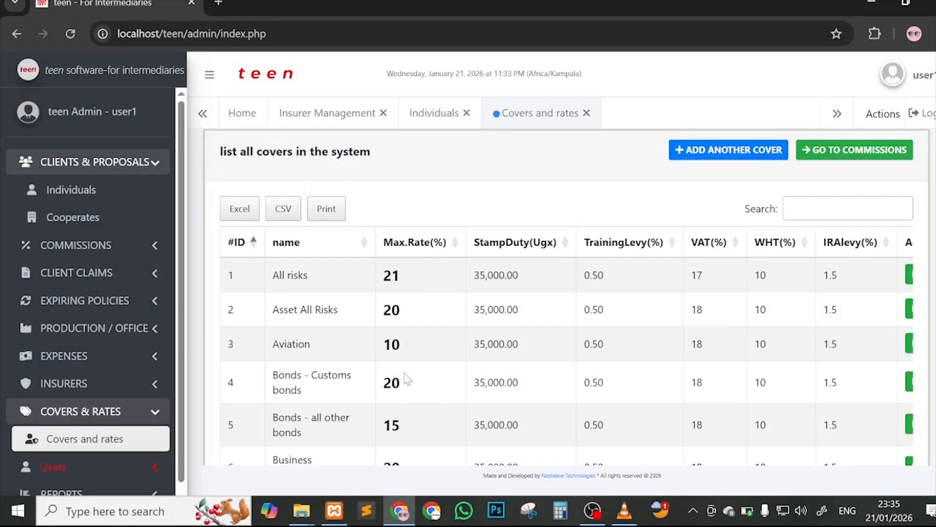
{"action": "scroll", "coordinate": [791, 283], "scroll_direction": "right", "scroll_amount": 2}
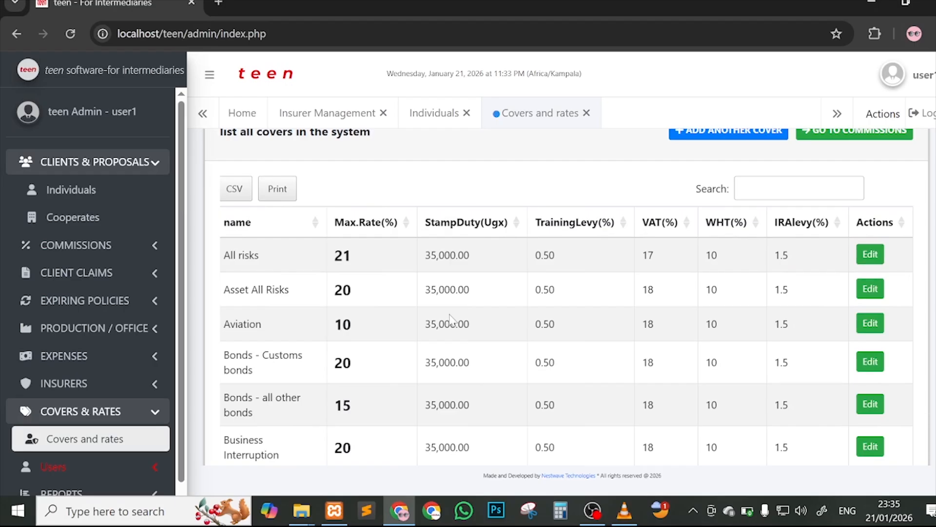
{"action": "scroll", "coordinate": [449, 320], "scroll_direction": "left", "scroll_amount": 2}
{"action": "scroll", "coordinate": [110, 372], "scroll_direction": "down", "scroll_amount": 1}
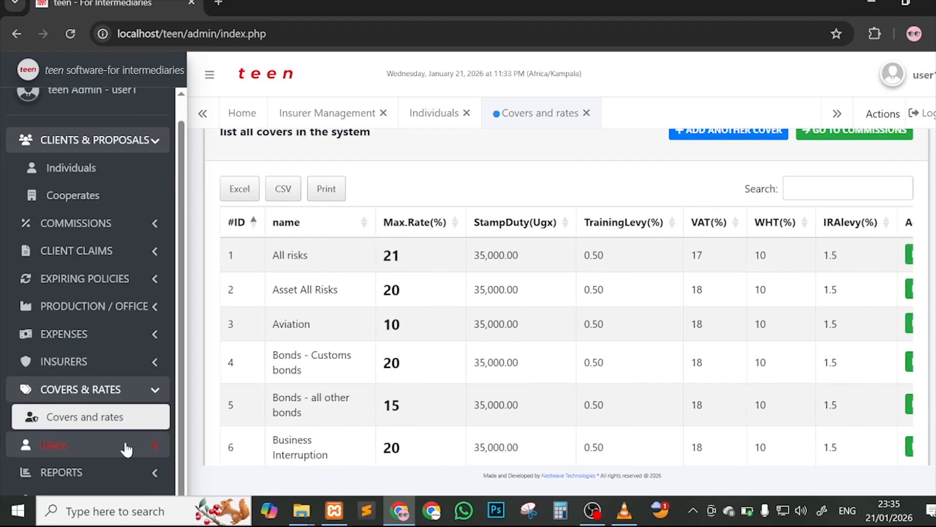
Step: Open System Users (Admins) from the Users section
{"action": "left_click", "coordinate": [111, 396]}
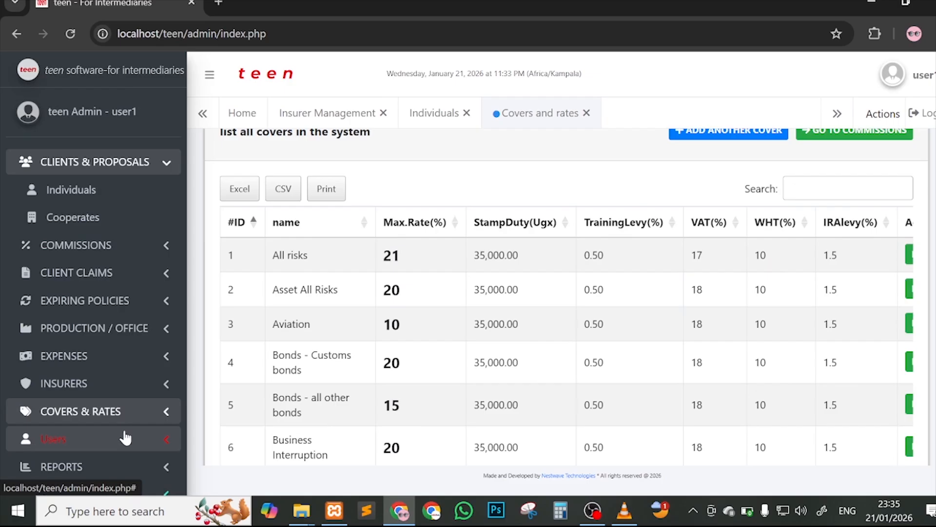
{"action": "left_click", "coordinate": [126, 438]}
{"action": "scroll", "coordinate": [121, 428], "scroll_direction": "down", "scroll_amount": 1}
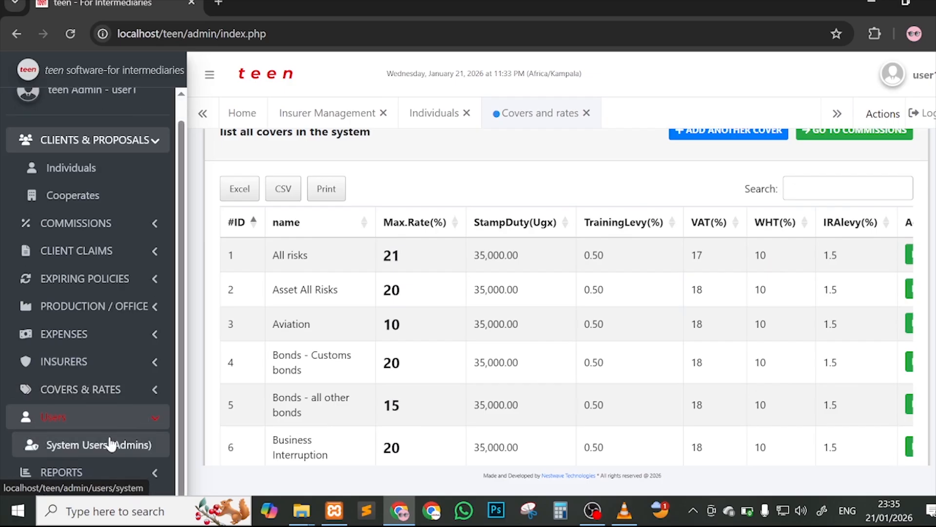
{"action": "left_click", "coordinate": [110, 443]}
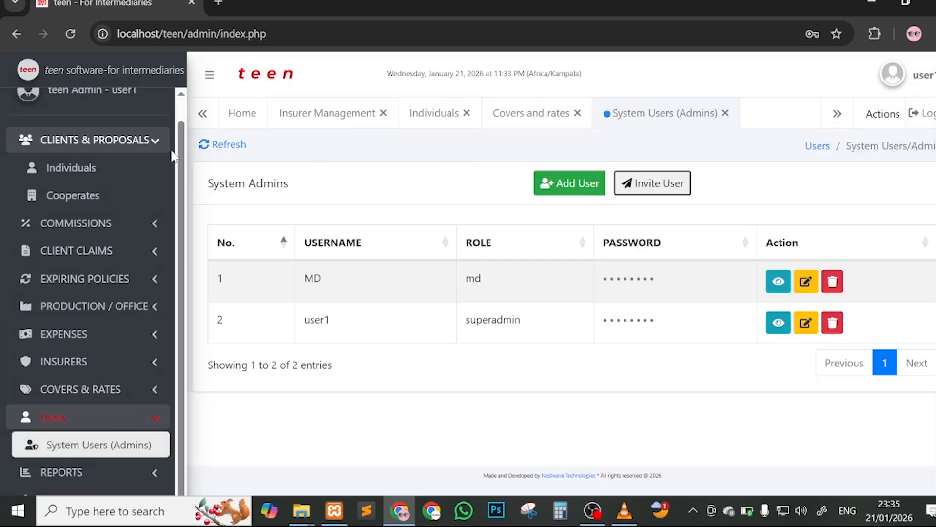
Step: Select user1's username and superadmin role in the admin users table
{"action": "left_click", "coordinate": [152, 146]}
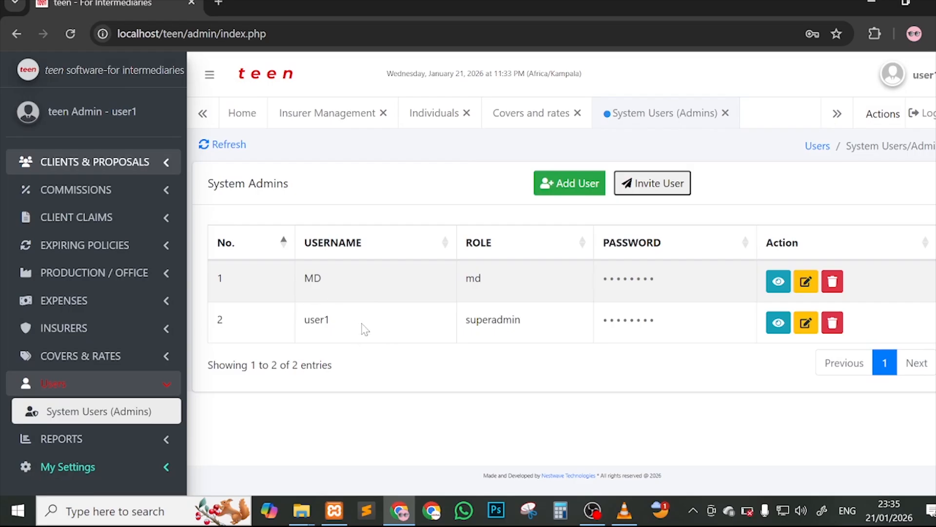
{"action": "left_click_drag", "start_coordinate": [304, 320], "coordinate": [372, 321]}
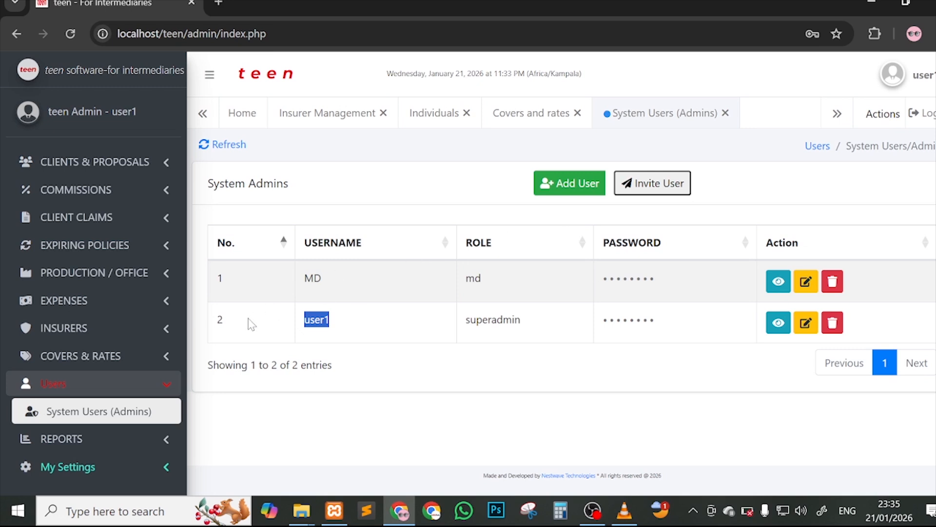
{"action": "left_click", "coordinate": [353, 312]}
{"action": "left_click_drag", "start_coordinate": [463, 324], "coordinate": [552, 324]}
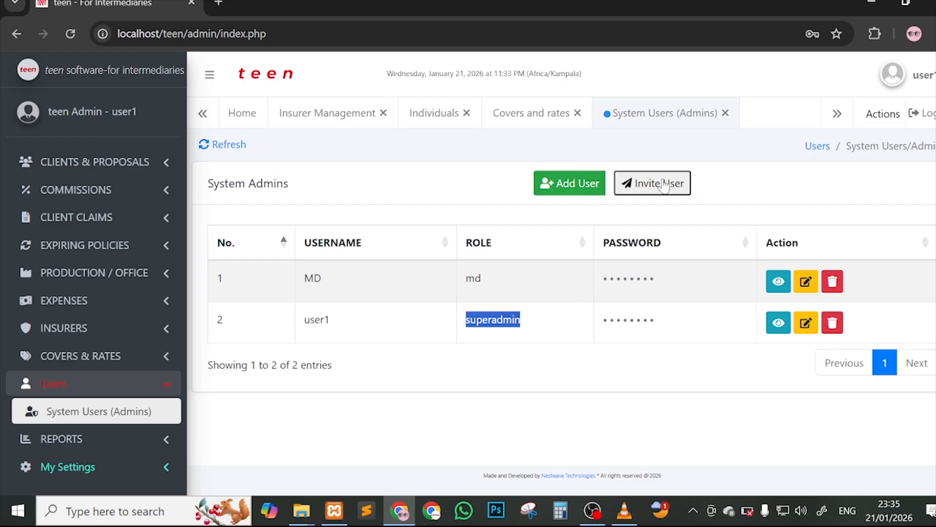
Step: Open the Add User form, view the role options, and close it without saving
{"action": "left_click", "coordinate": [570, 183]}
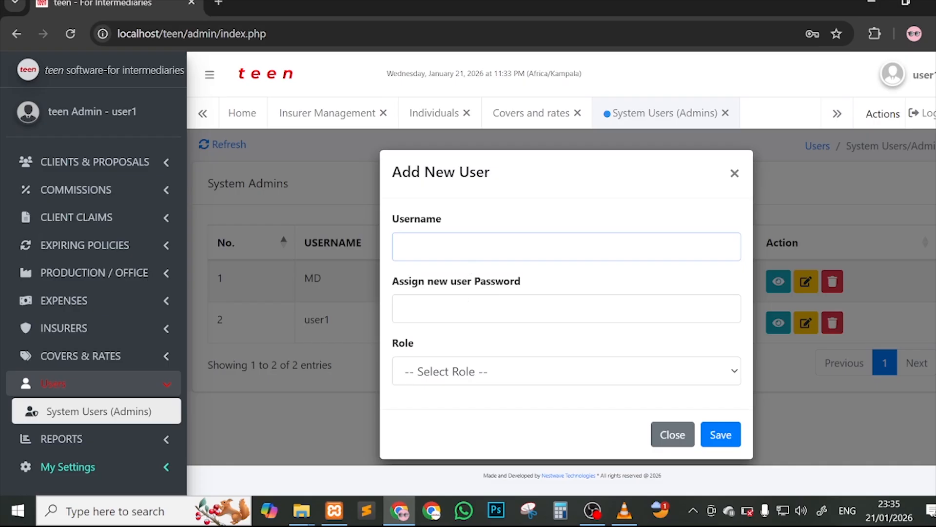
{"action": "left_click", "coordinate": [468, 302]}
{"action": "left_click", "coordinate": [458, 370]}
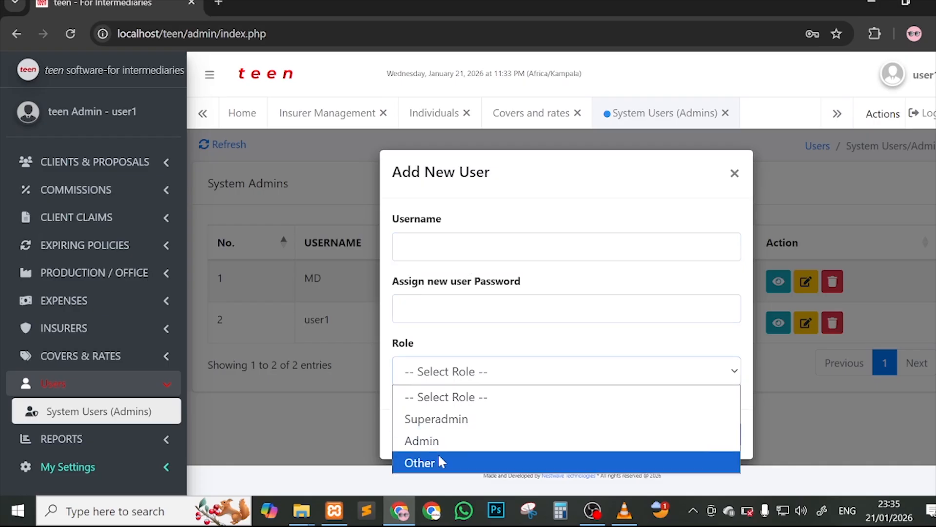
{"action": "left_click", "coordinate": [734, 175]}
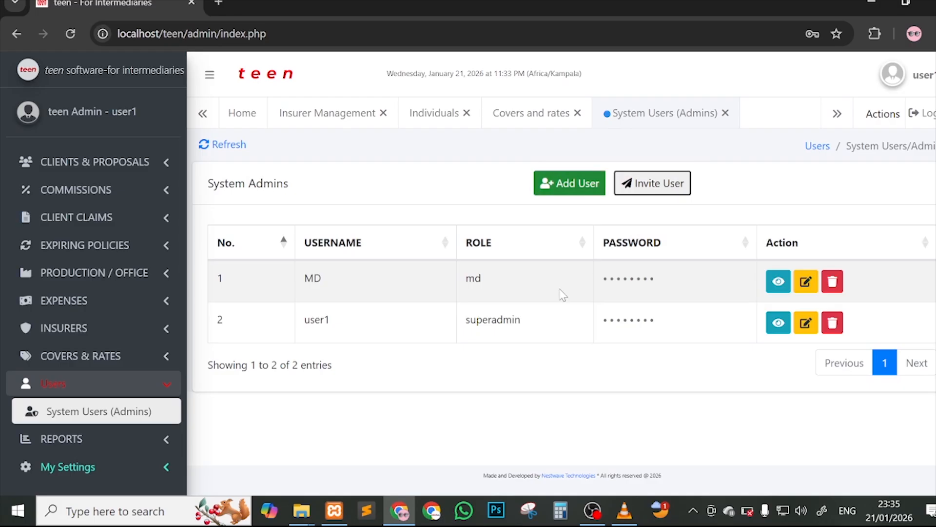
{"action": "left_click", "coordinate": [146, 441]}
Step: Open Generate Report and Audit trail, then reload the Home dashboard
{"action": "left_click", "coordinate": [133, 467]}
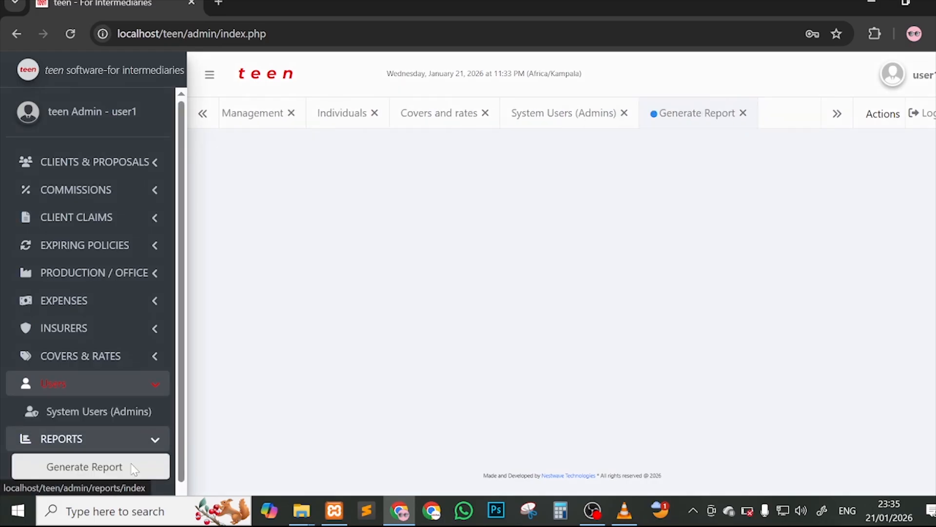
{"action": "scroll", "coordinate": [156, 341], "scroll_direction": "down", "scroll_amount": 1}
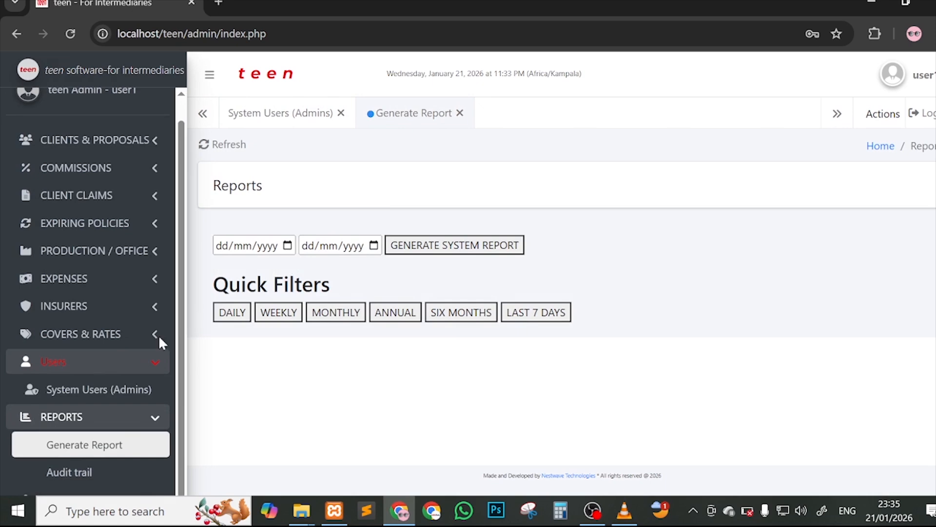
{"action": "left_click", "coordinate": [104, 472]}
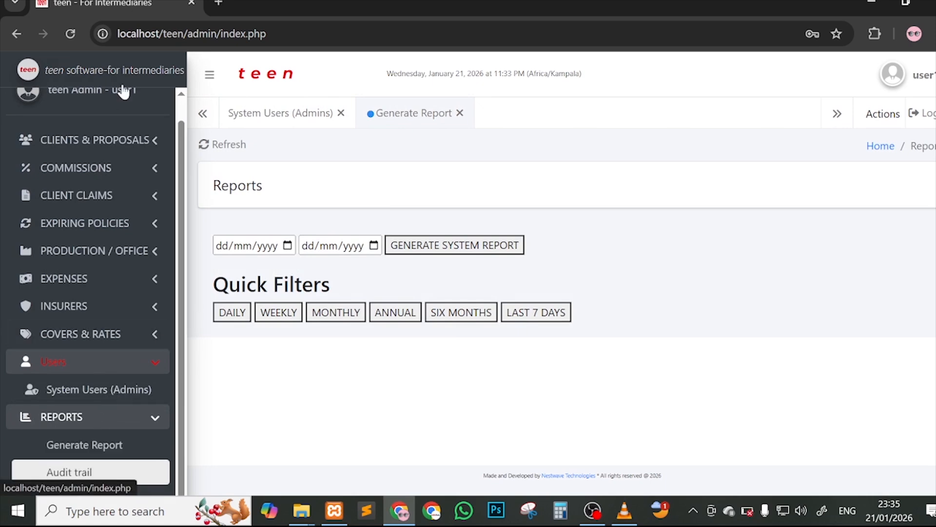
{"action": "left_click", "coordinate": [69, 32]}
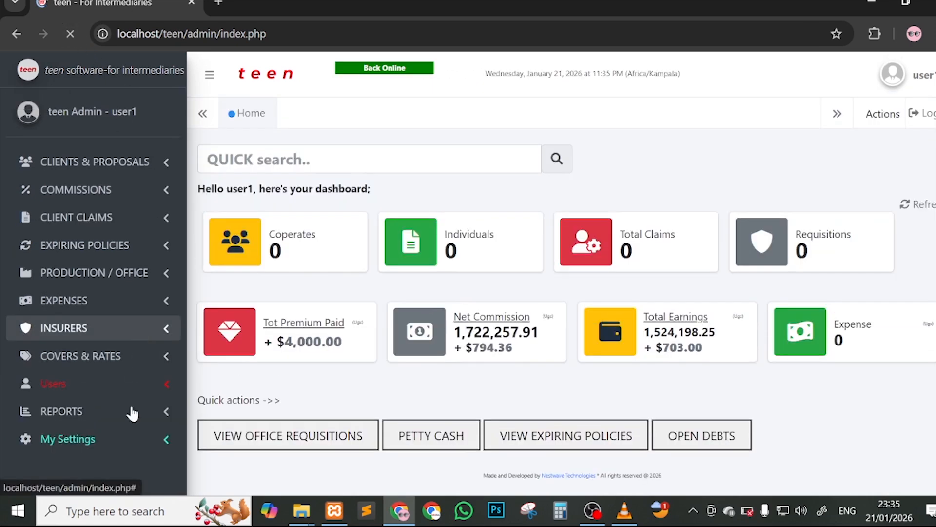
{"action": "left_click", "coordinate": [131, 448]}
{"action": "left_click", "coordinate": [166, 470]}
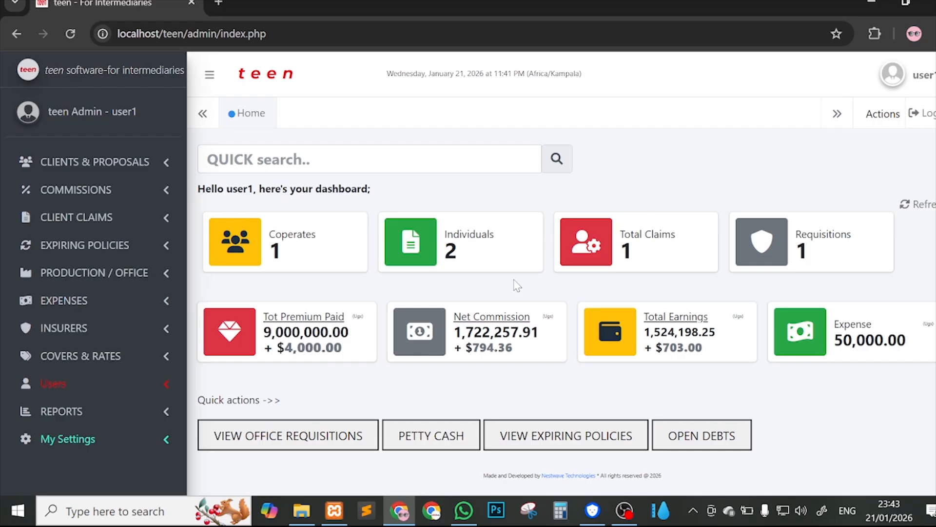
Step: Find Notepad through the Windows search and open it in a window toward the lower right
{"action": "left_click", "coordinate": [103, 523]}
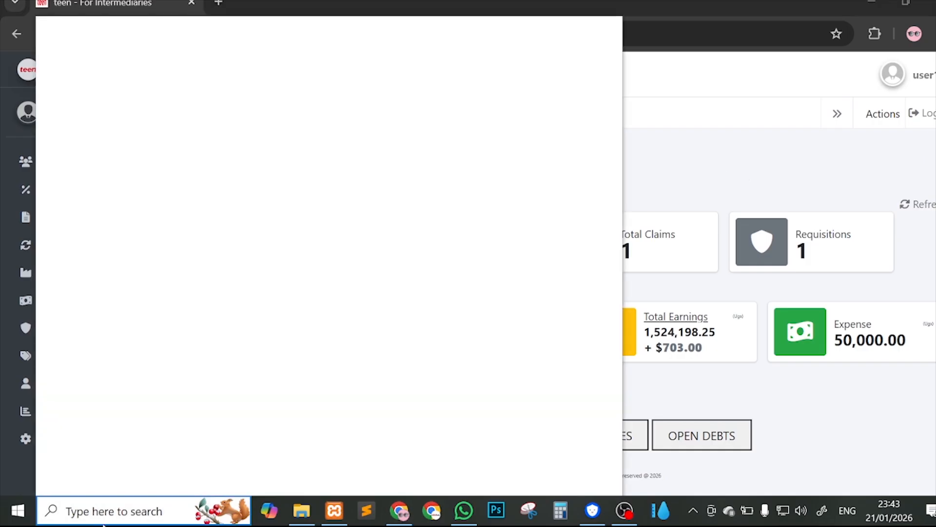
{"action": "type", "text": "note"}
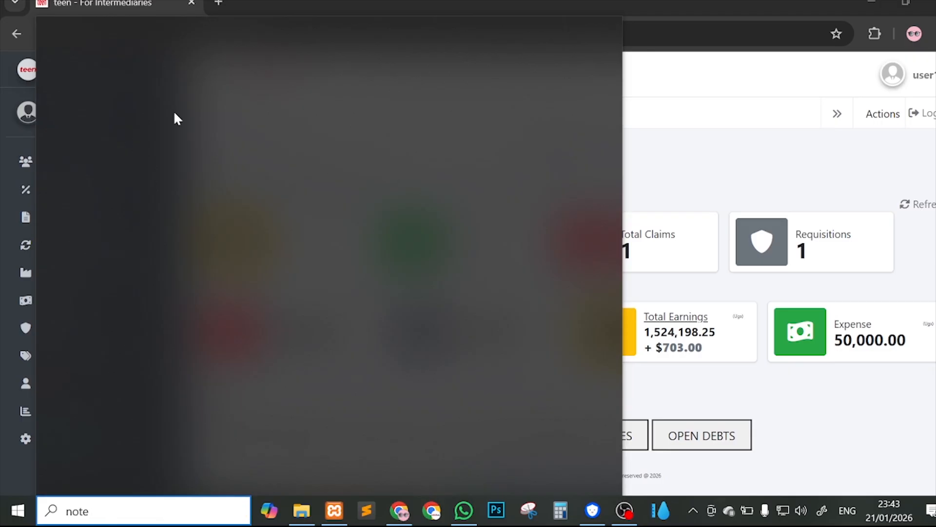
{"action": "type", "text": "e"}
{"action": "key", "text": "BackSpace"}
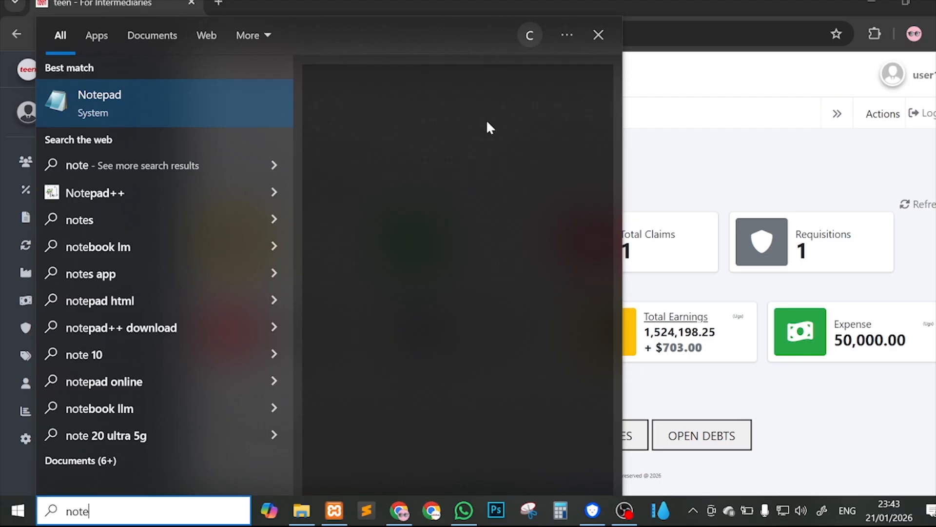
{"action": "left_click", "coordinate": [142, 90]}
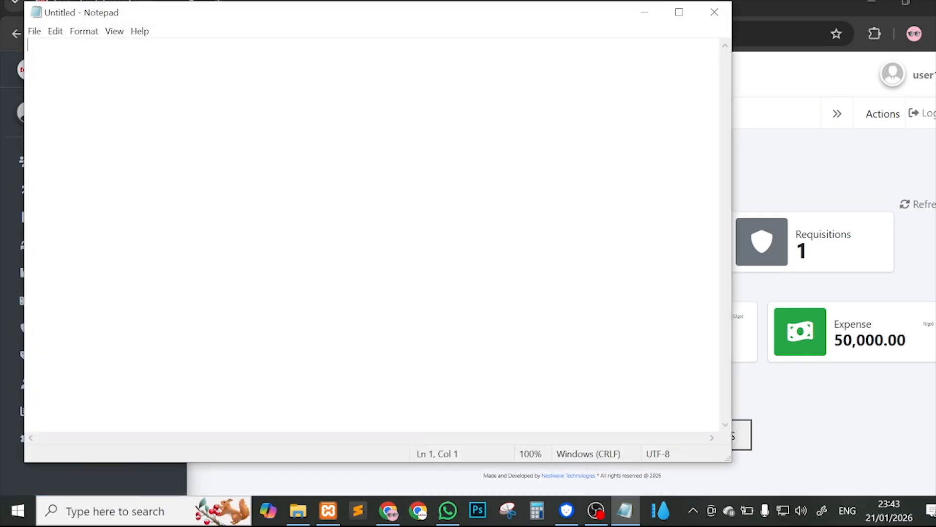
{"action": "left_click_drag", "start_coordinate": [232, 13], "coordinate": [498, 102]}
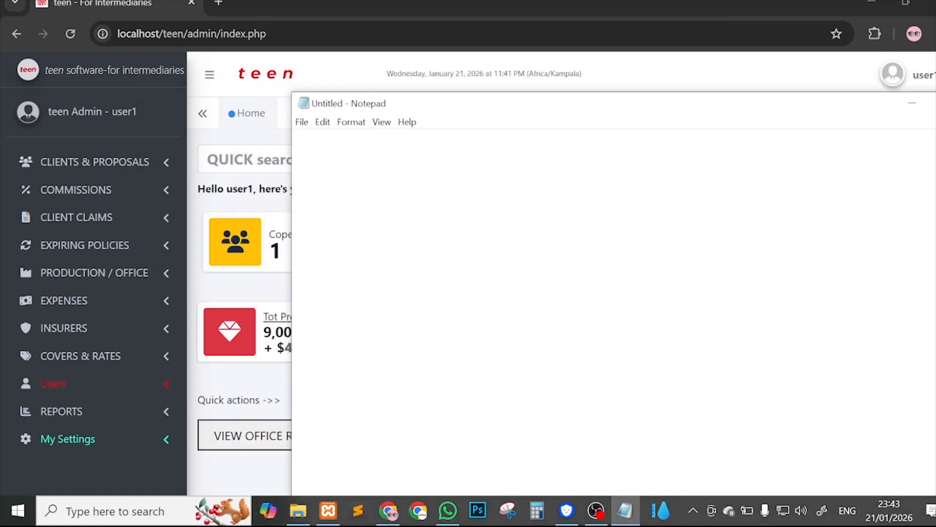
Step: Type the company's contact e-mail address and its phone number on separate lines
{"action": "key", "text": "Return"}
{"action": "key", "text": "Return"}
{"action": "key", "text": "Return"}
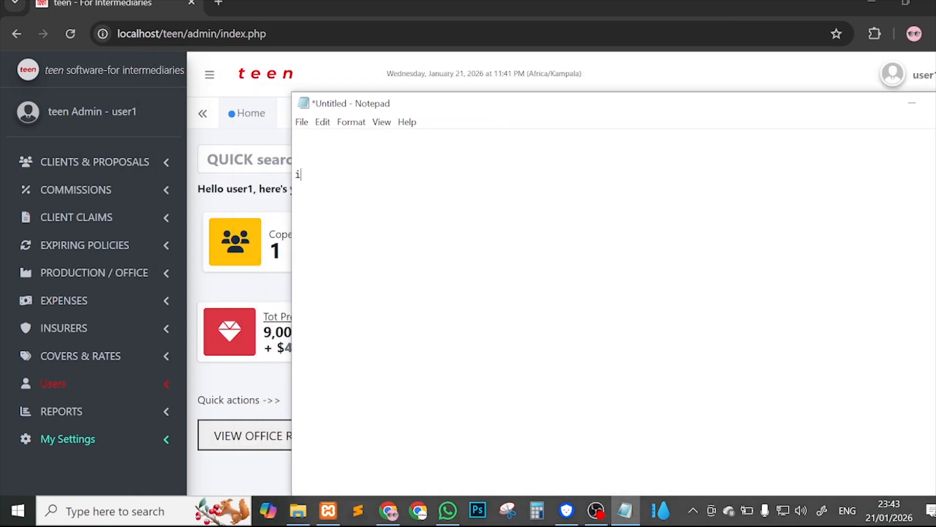
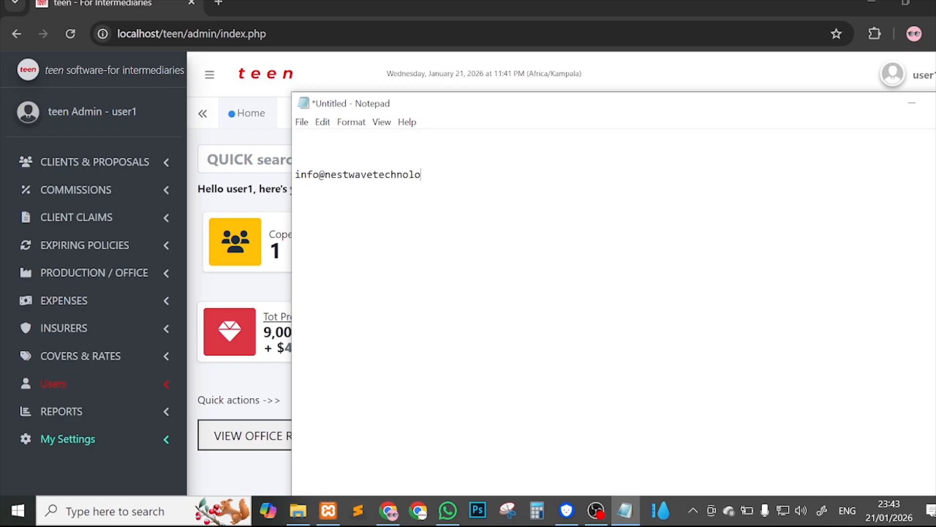
{"action": "key", "text": "Return"}
{"action": "key", "text": "Return"}
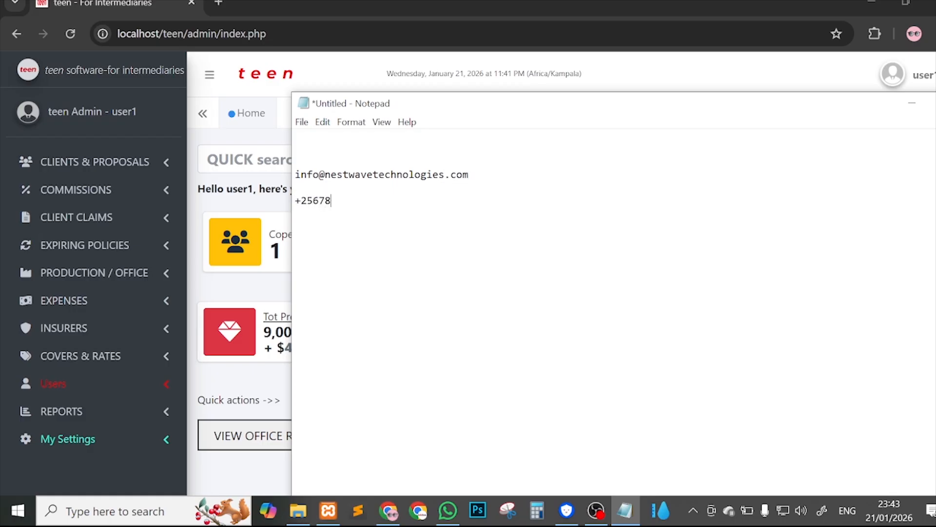
Step: Begin a third line below the phone number containing a personal e-mail address
{"action": "key", "text": "ctrl+a"}
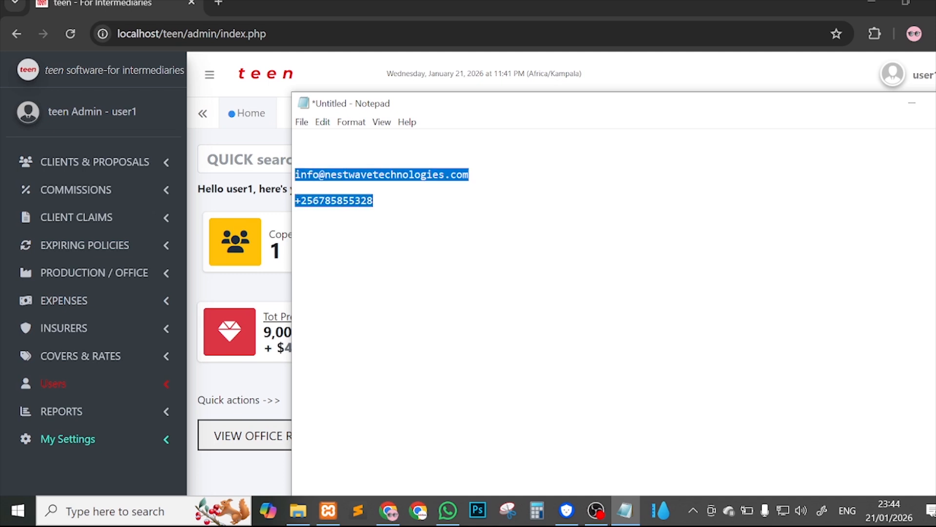
{"action": "left_click", "coordinate": [373, 200]}
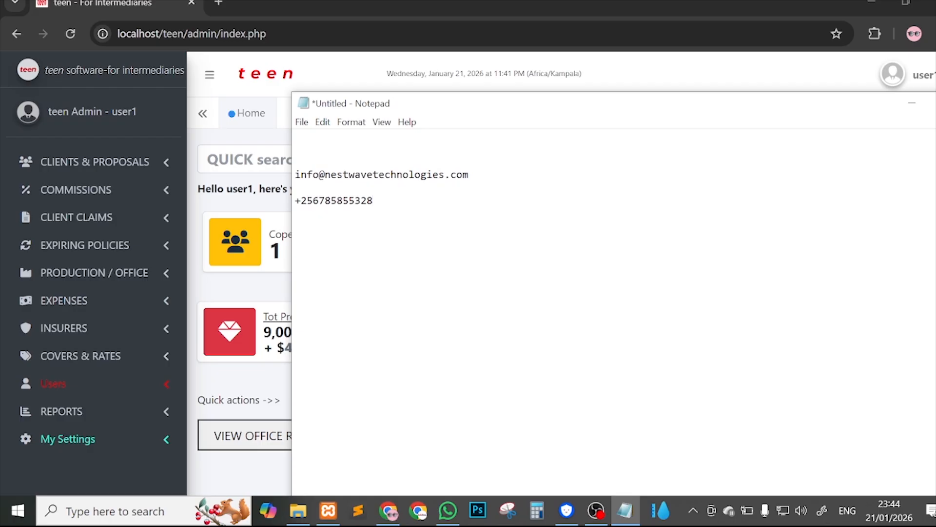
{"action": "key", "text": "Return"}
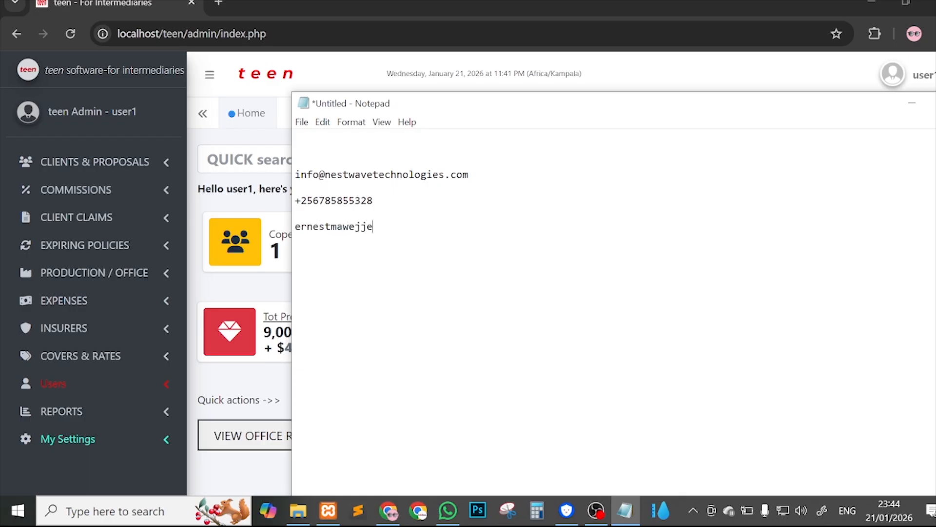